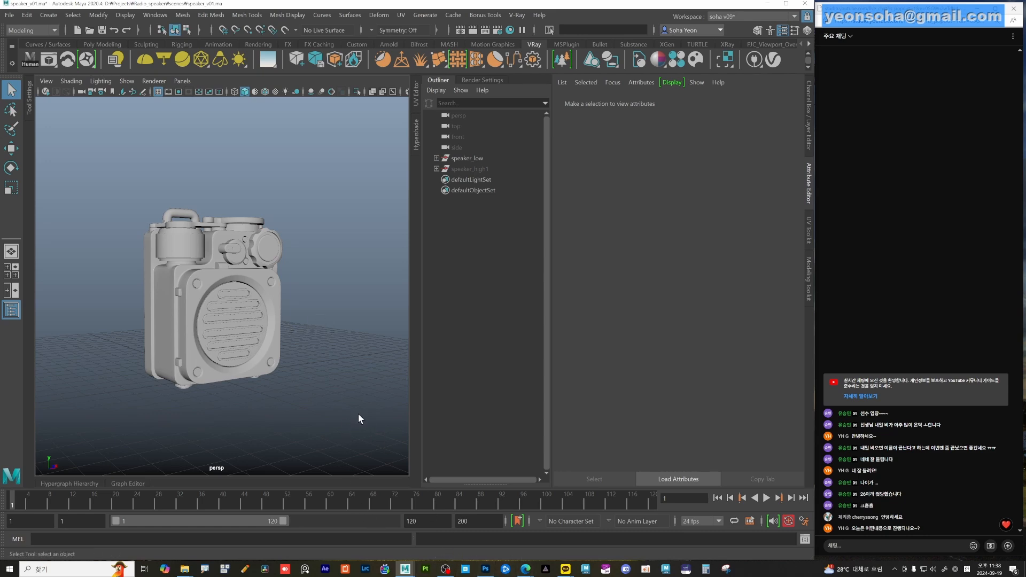
pyautogui.keyDown('alt'); pyautogui.moveTo(275, 373); pyautogui.dragTo(273, 373, button='middle'); pyautogui.keyUp('alt')
pyautogui.moveTo(274, 373)
pyautogui.keyDown('alt'); pyautogui.mouseDown()
pyautogui.moveTo(283, 362)
pyautogui.moveTo(281, 374)
pyautogui.moveTo(272, 368)
pyautogui.mouseUp(); pyautogui.keyUp('alt')
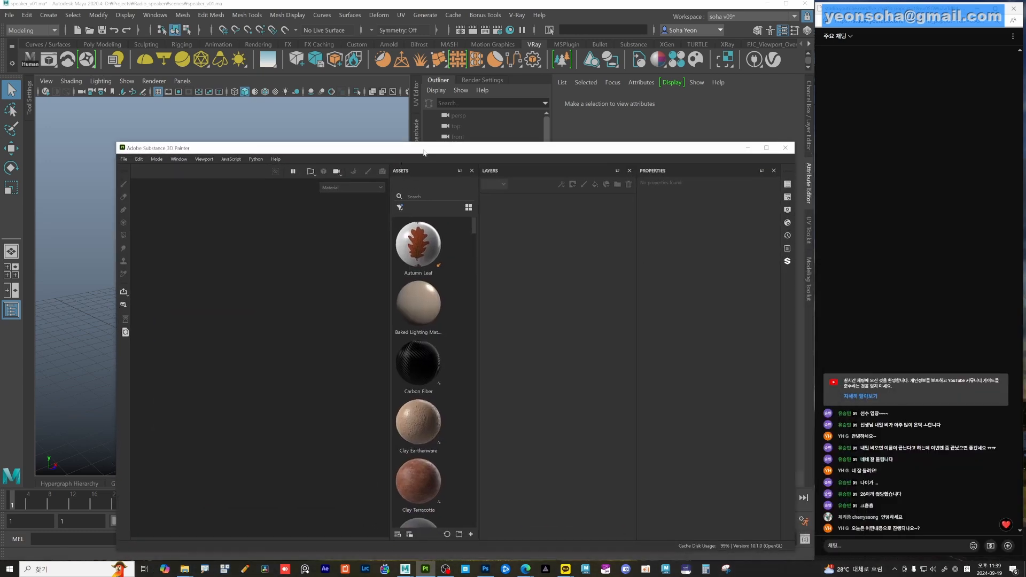
# - Switch to Substance 3D Painter, enlarge its window to cover the workspace, and widen the layer stack area by narrowing the viewport
pyautogui.moveTo(363, 155); pyautogui.dragTo(248, 15)
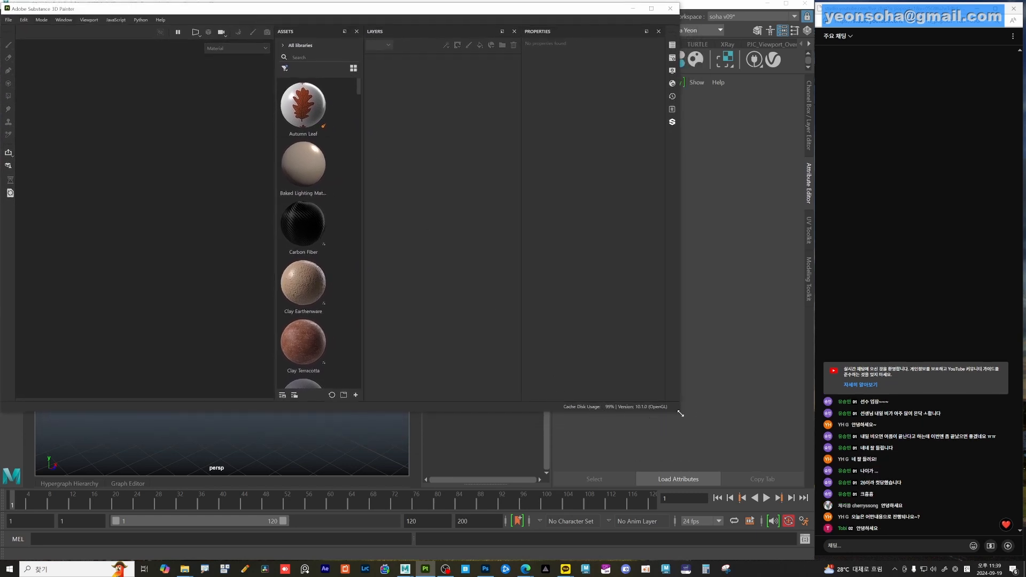
pyautogui.moveTo(681, 412)
pyautogui.mouseDown()
pyautogui.moveTo(731, 514)
pyautogui.moveTo(814, 560)
pyautogui.mouseUp()
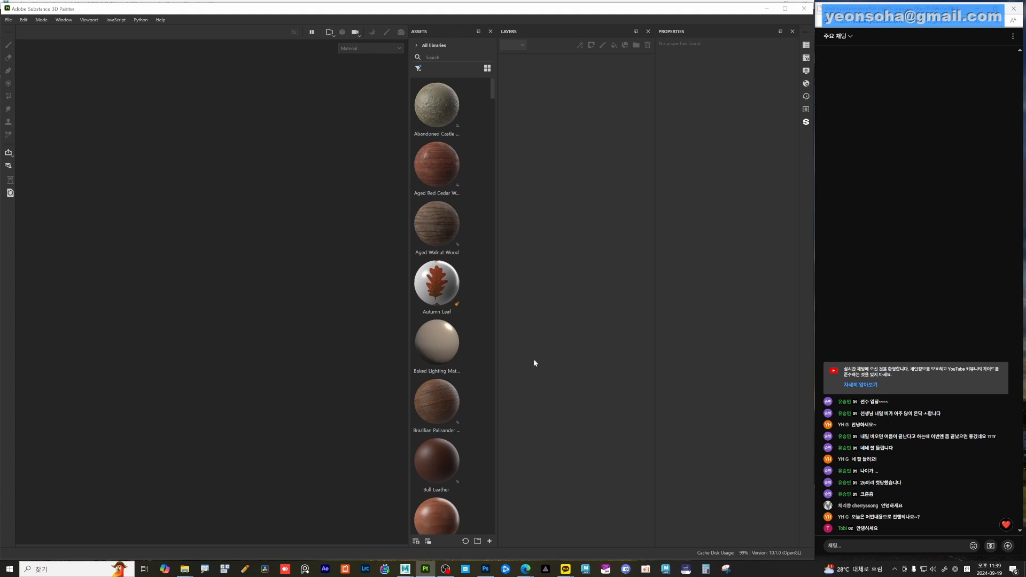
pyautogui.moveTo(408, 292); pyautogui.dragTo(373, 293)
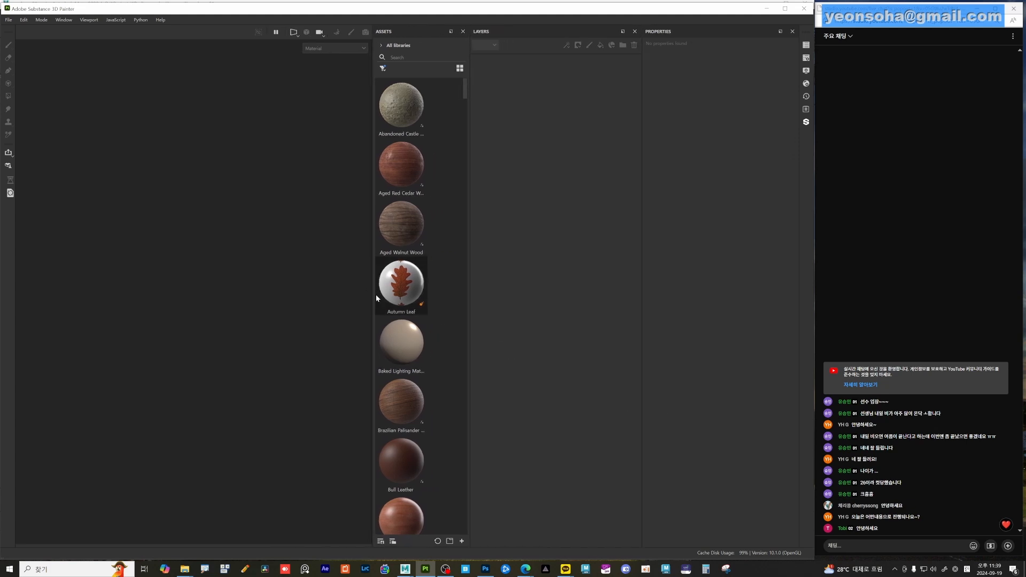
pyautogui.moveTo(377, 295)
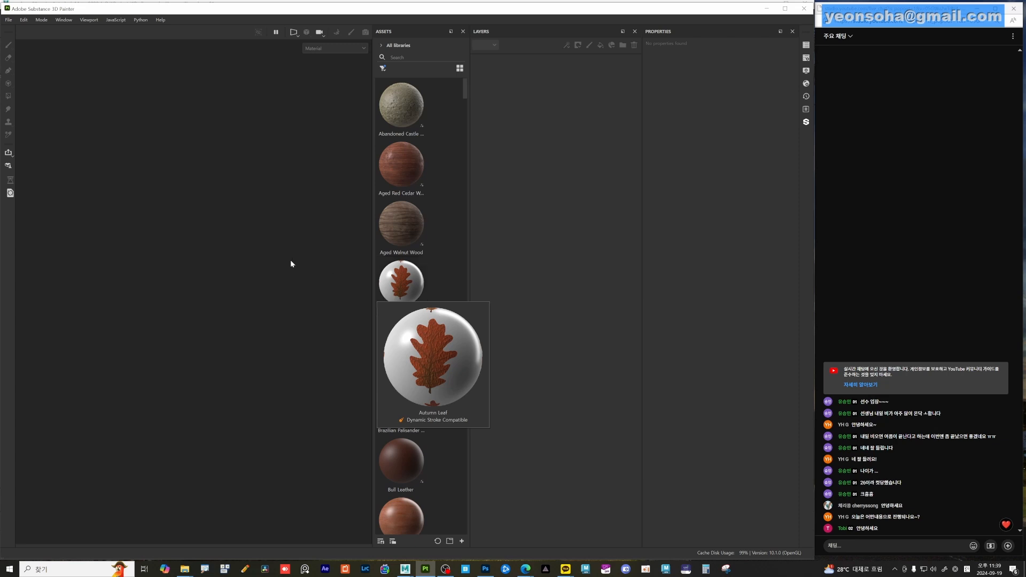
# - Open the project file BT_speaker.spp from the Projects > Radio_speaker folder
pyautogui.click(9, 20)
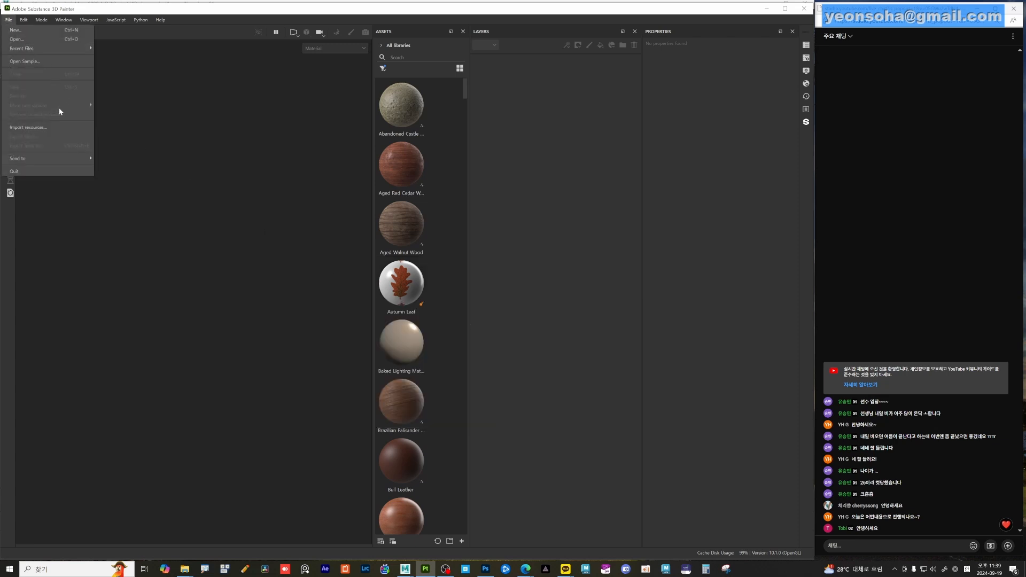
pyautogui.click(28, 40)
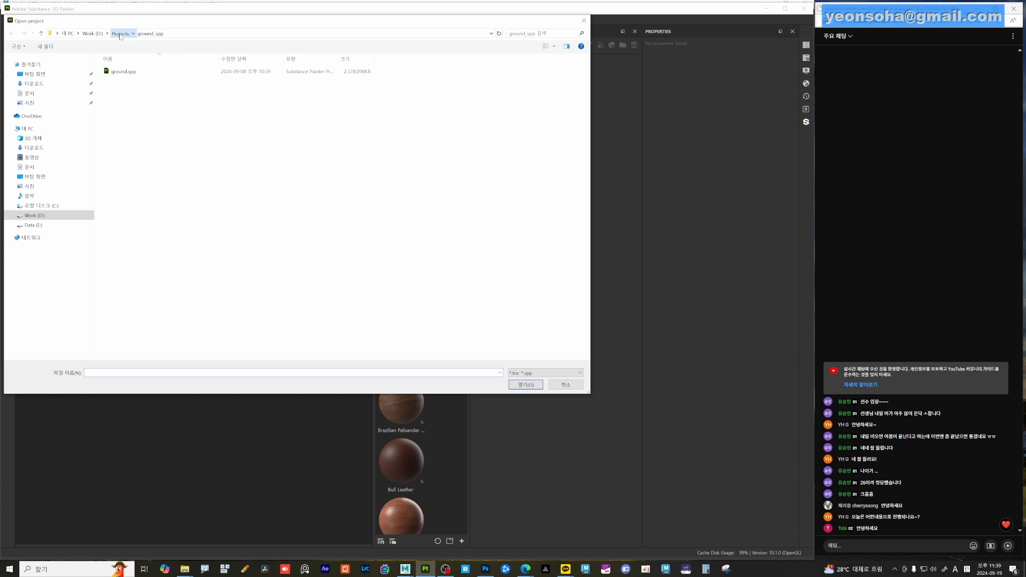
pyautogui.click(121, 34)
pyautogui.doubleClick(128, 89)
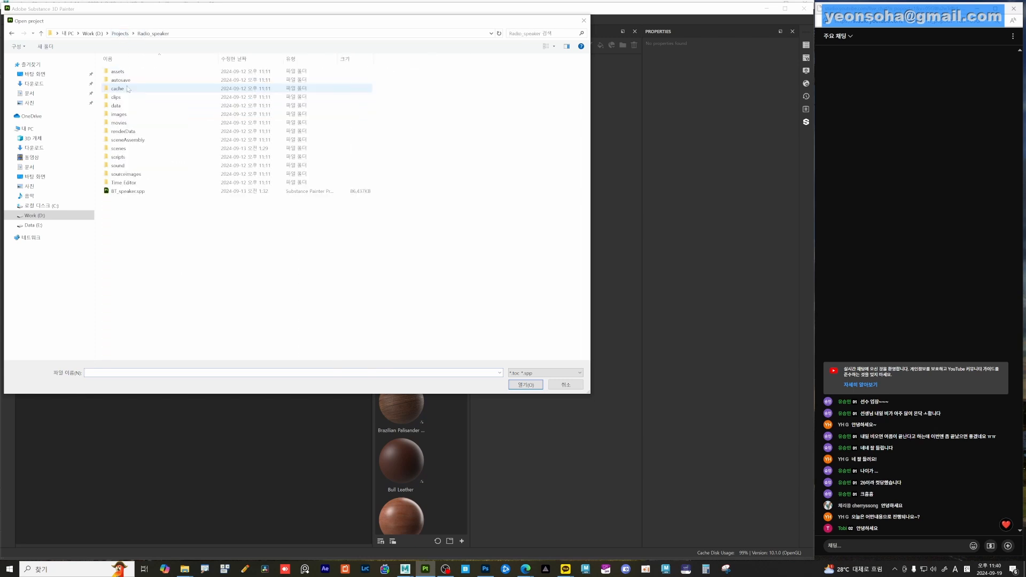
pyautogui.click(129, 192)
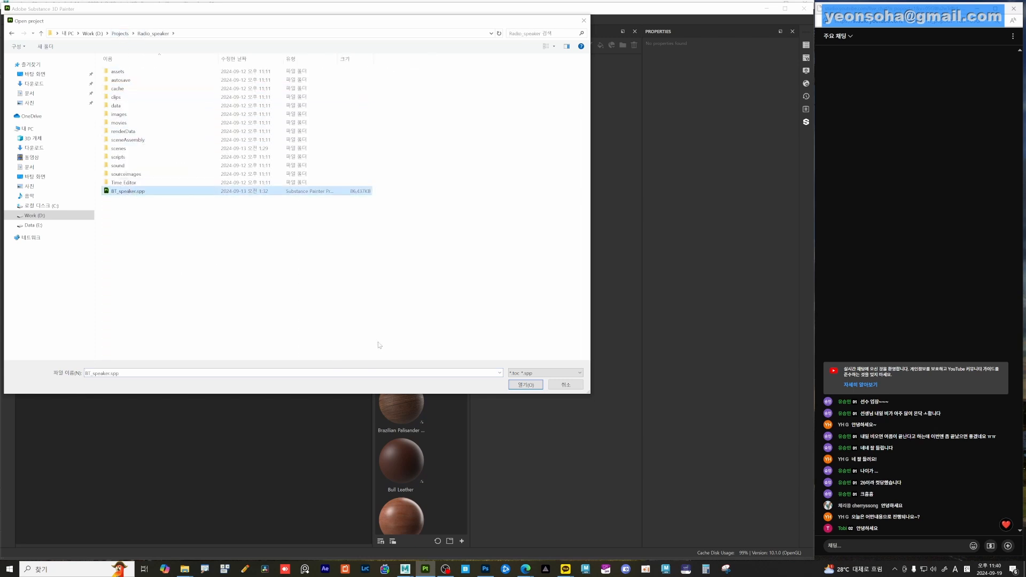
pyautogui.click(525, 385)
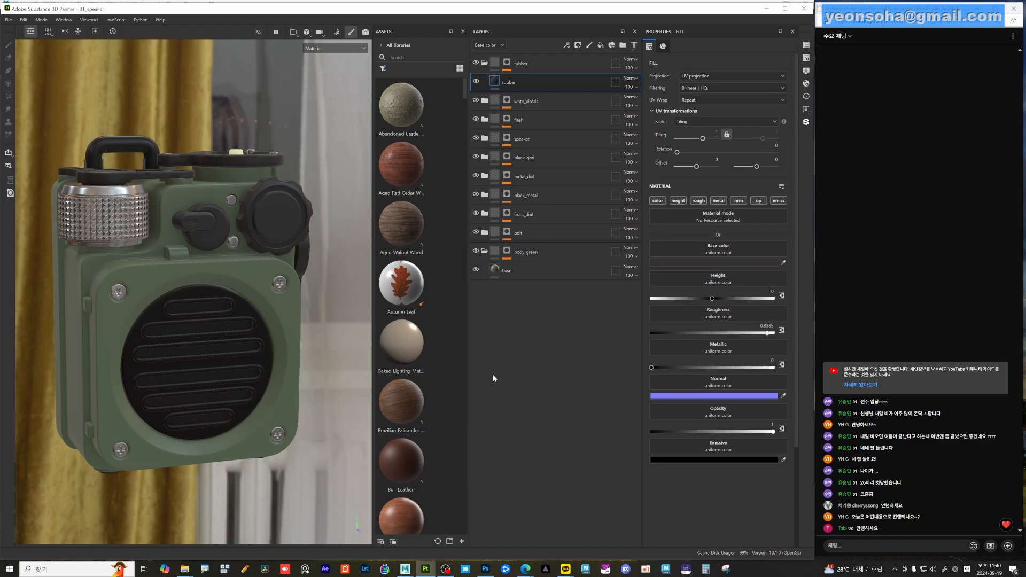
# - Find the Embroidery material by searching "emb" and place it as a decal on the speaker's green side, below the round rubber cover
pyautogui.keyDown('alt'); pyautogui.moveTo(321, 344); pyautogui.dragTo(179, 348); pyautogui.keyUp('alt')
pyautogui.keyDown('shift'); pyautogui.moveTo(179, 347); pyautogui.dragTo(205, 352, button='right'); pyautogui.keyUp('shift')
pyautogui.moveTo(203, 353)
pyautogui.keyDown('alt'); pyautogui.mouseDown()
pyautogui.moveTo(167, 351)
pyautogui.moveTo(199, 350)
pyautogui.mouseUp(); pyautogui.keyUp('alt')
pyautogui.moveTo(200, 350)
pyautogui.keyDown('shift'); pyautogui.mouseDown(button='right')
pyautogui.moveTo(221, 362)
pyautogui.moveTo(217, 354)
pyautogui.mouseUp(button='right'); pyautogui.keyUp('shift')
pyautogui.keyDown('alt'); pyautogui.moveTo(217, 355); pyautogui.dragTo(358, 336); pyautogui.keyUp('alt')
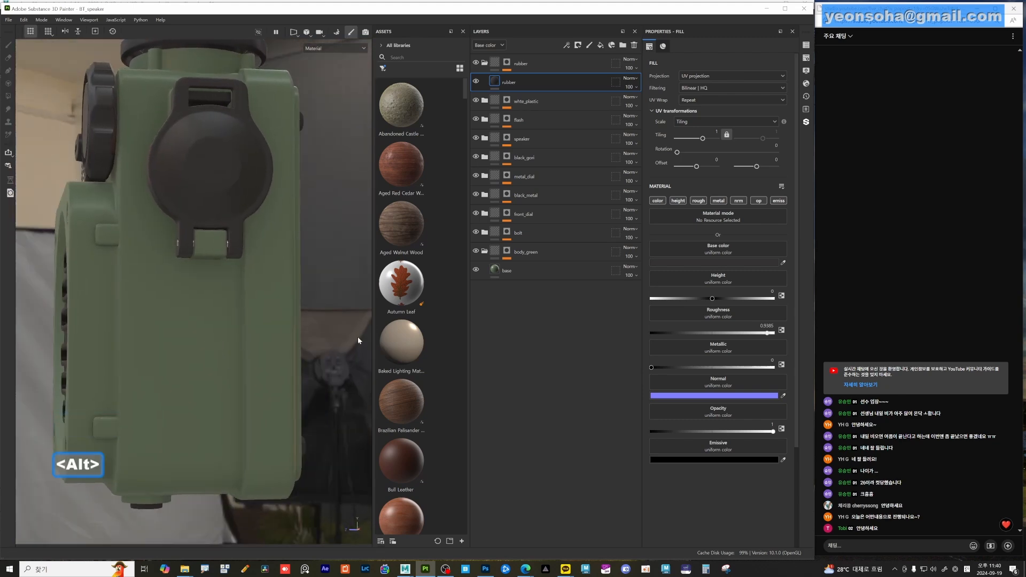
pyautogui.click(419, 57)
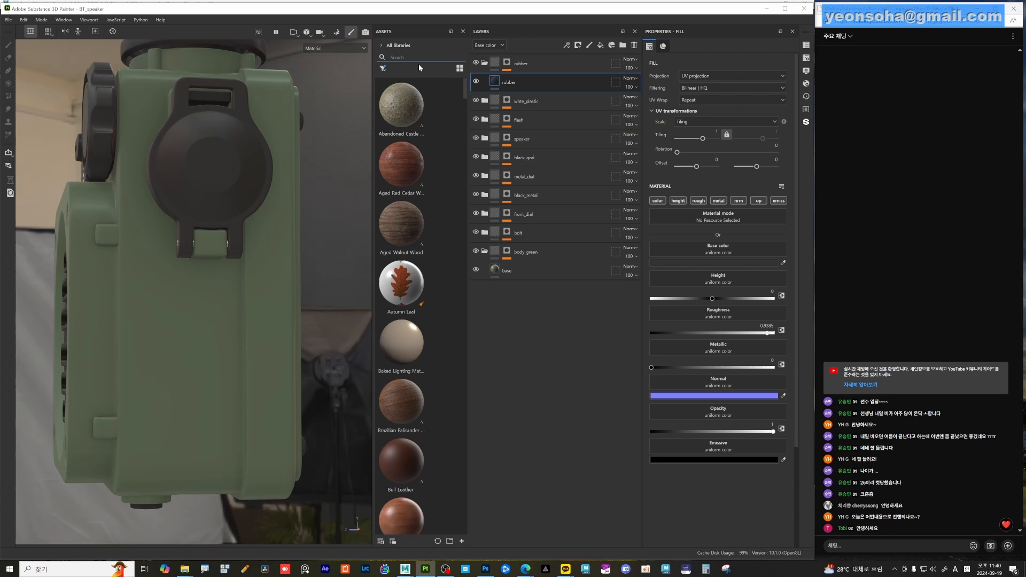
pyautogui.write('emb')
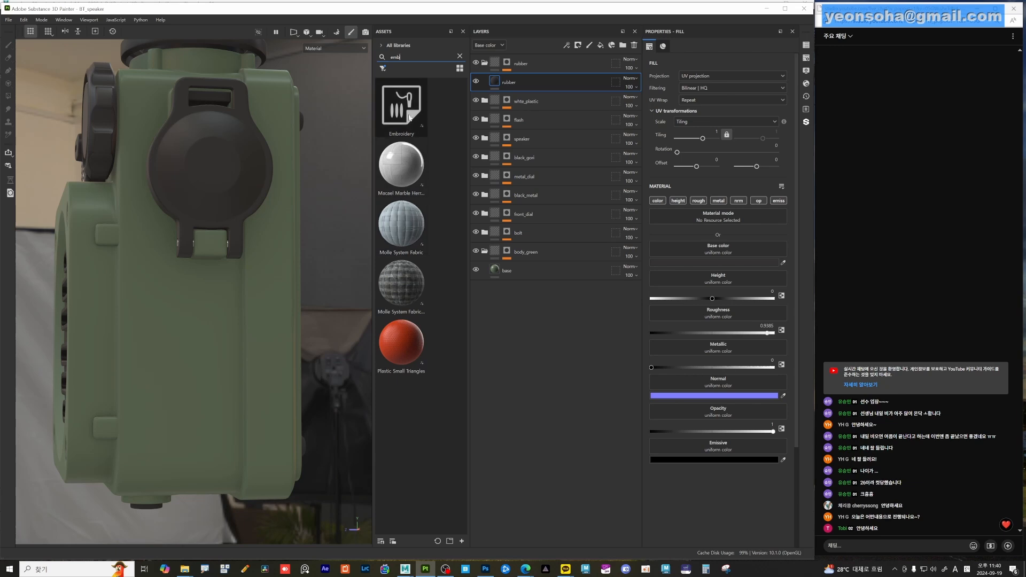
pyautogui.moveTo(401, 107); pyautogui.dragTo(175, 339)
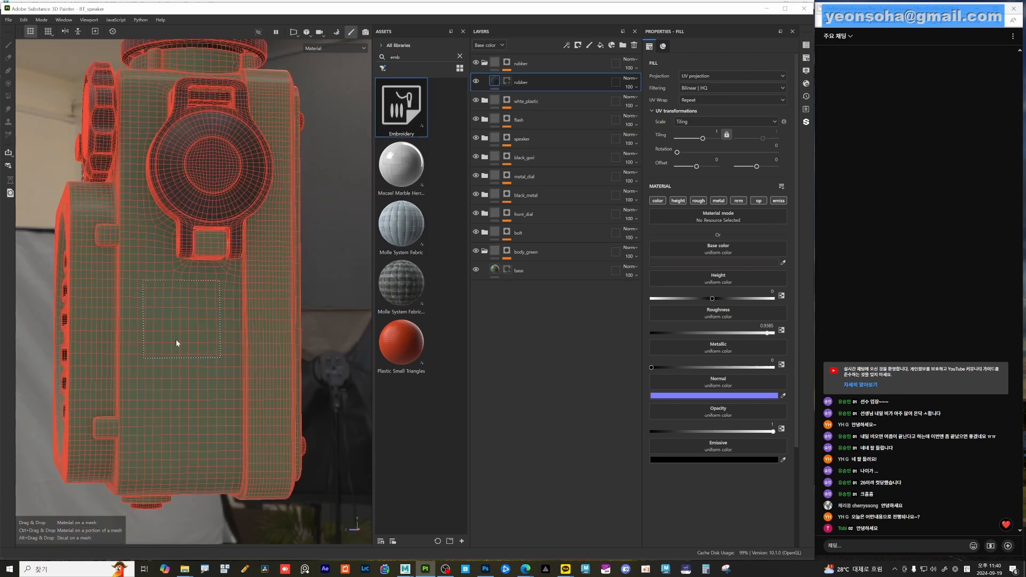
pyautogui.moveTo(192, 374)
pyautogui.keyDown('alt'); pyautogui.mouseDown()
pyautogui.moveTo(240, 369)
pyautogui.moveTo(194, 373)
pyautogui.mouseUp(); pyautogui.keyUp('alt')
pyautogui.keyDown('alt'); pyautogui.moveTo(195, 373); pyautogui.dragTo(207, 376, button='right'); pyautogui.keyUp('alt')
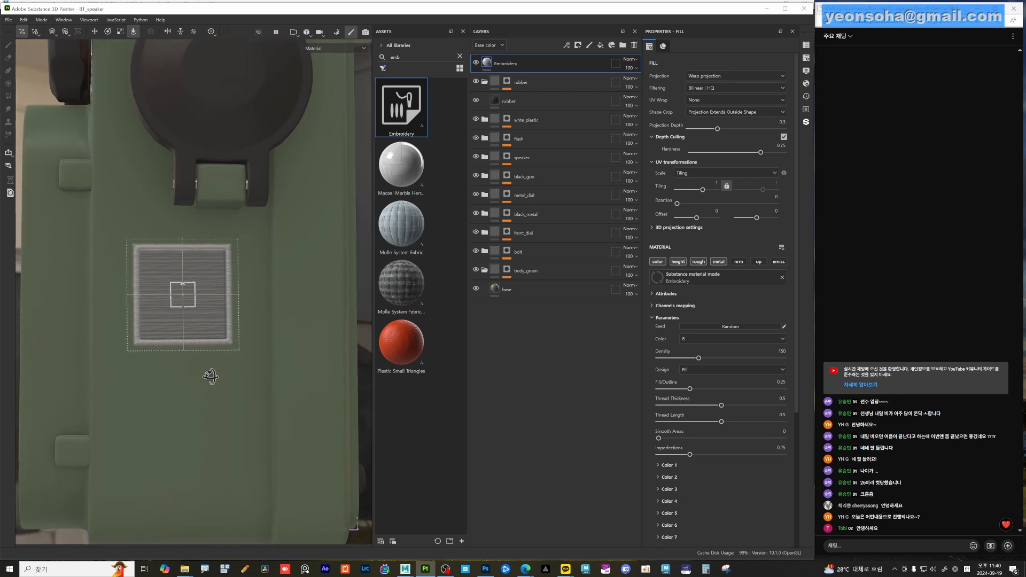
# - Search the asset library for "logo" across all asset types
pyautogui.scroll(-1, 719, 315)
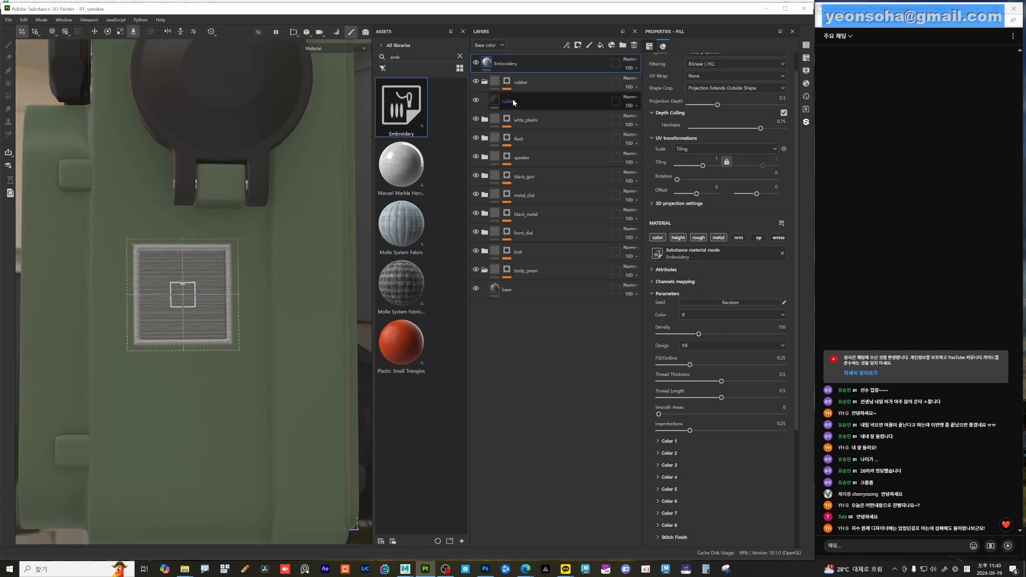
pyautogui.scroll(-2, 720, 448)
pyautogui.scroll(-4, 720, 448)
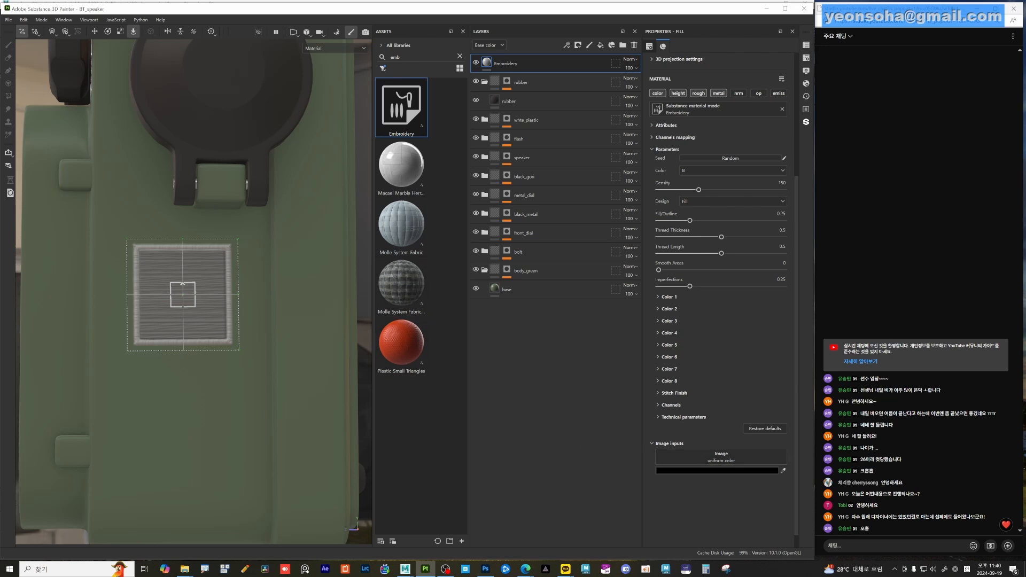
pyautogui.click(395, 57)
pyautogui.press('Delete')
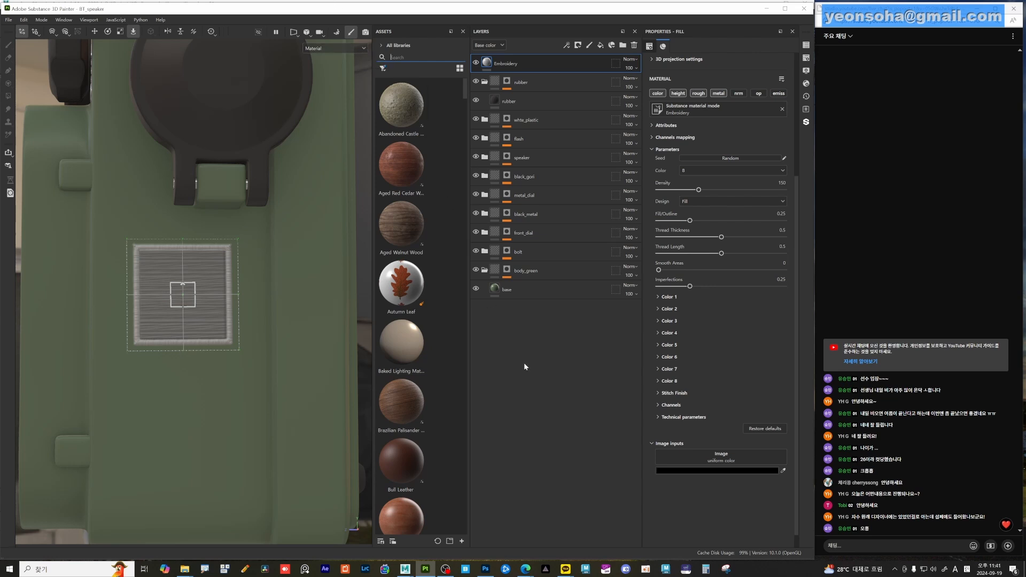
pyautogui.write('o')
pyautogui.press('BackSpace')
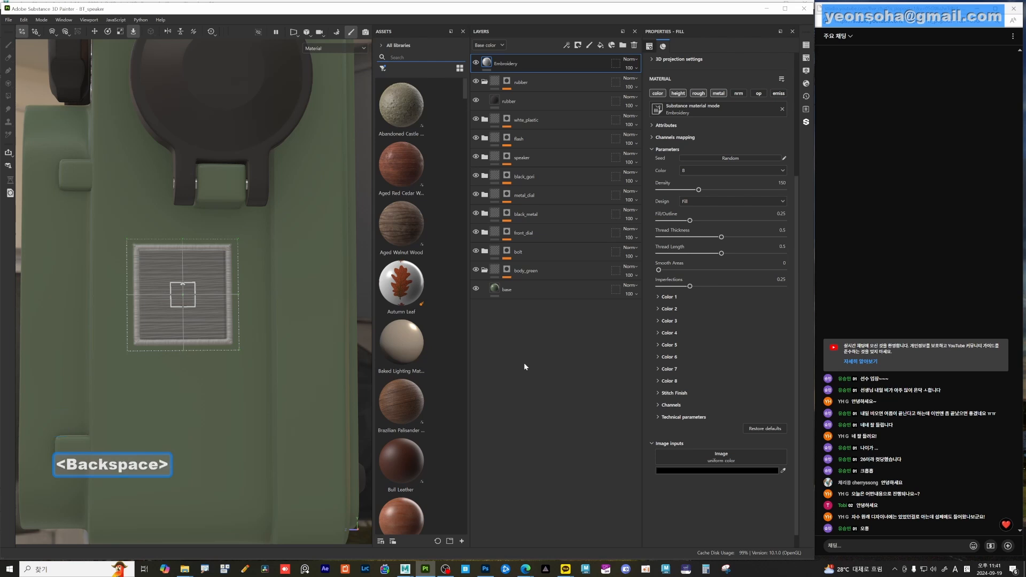
pyautogui.write('logo')
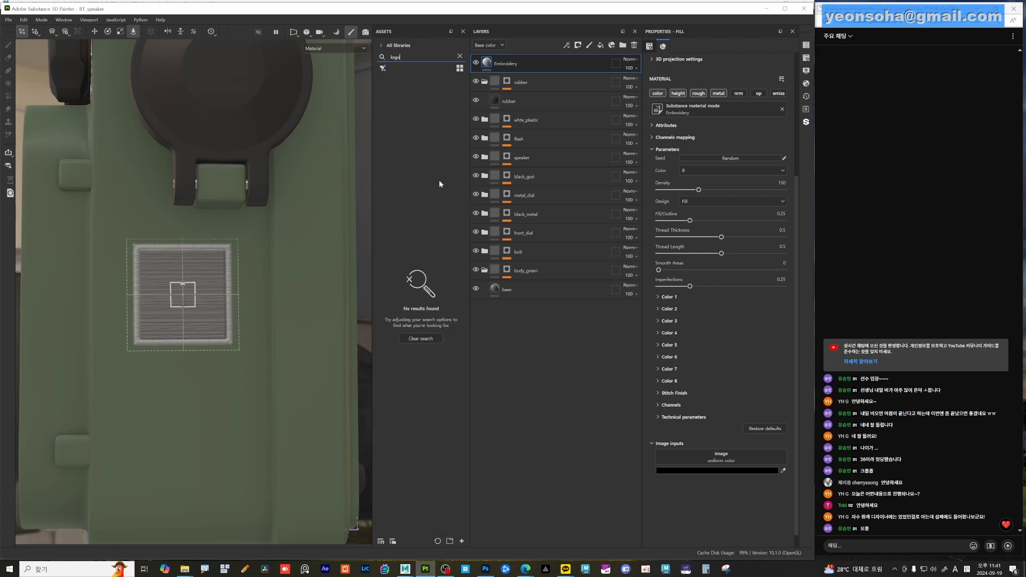
pyautogui.click(381, 70)
pyautogui.click(382, 70)
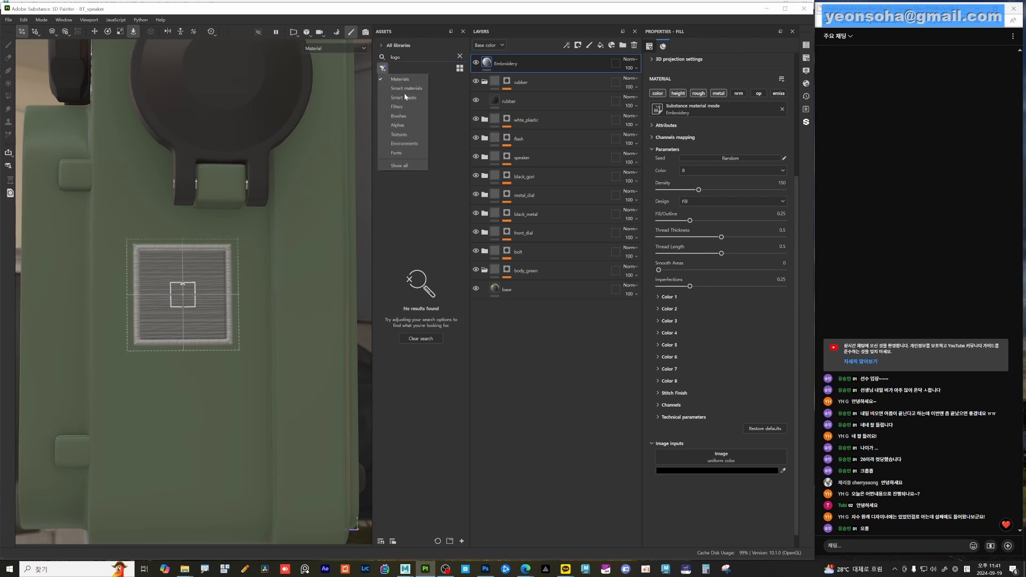
pyautogui.click(409, 166)
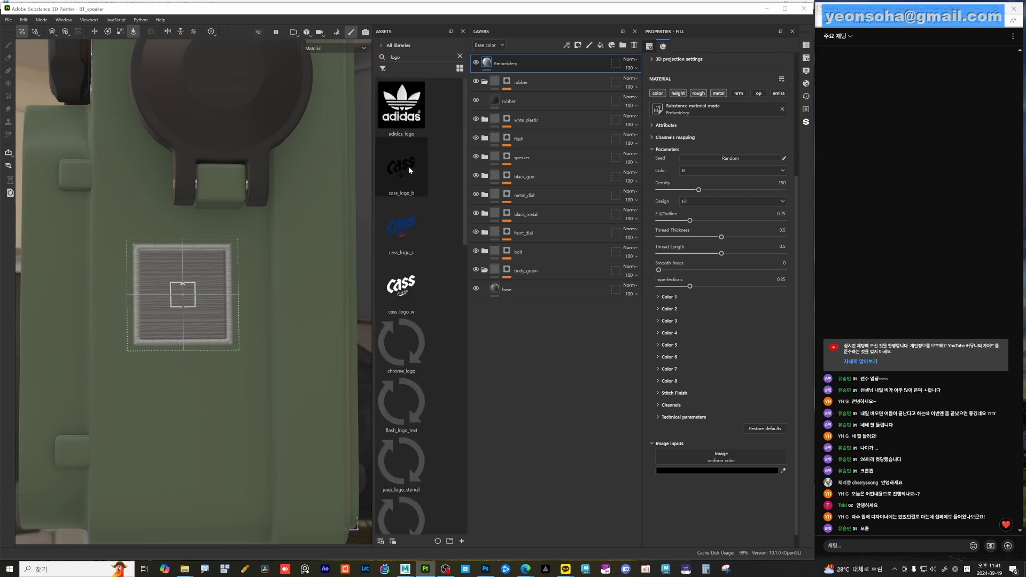
# - Assign the logo_c2 texture to the Embroidery material's Image input
pyautogui.scroll(-10, 455, 400)
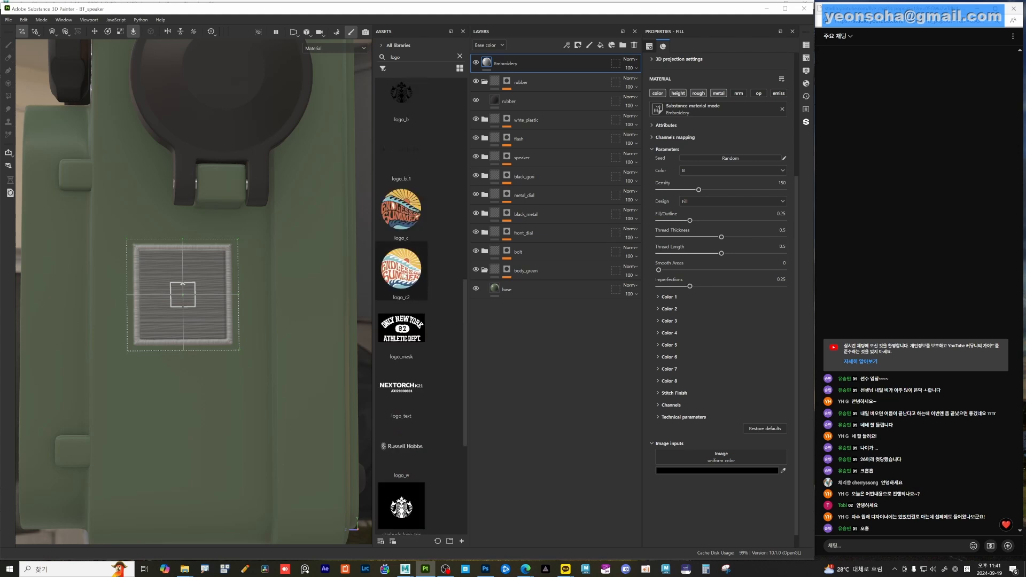
pyautogui.moveTo(401, 270); pyautogui.dragTo(692, 458)
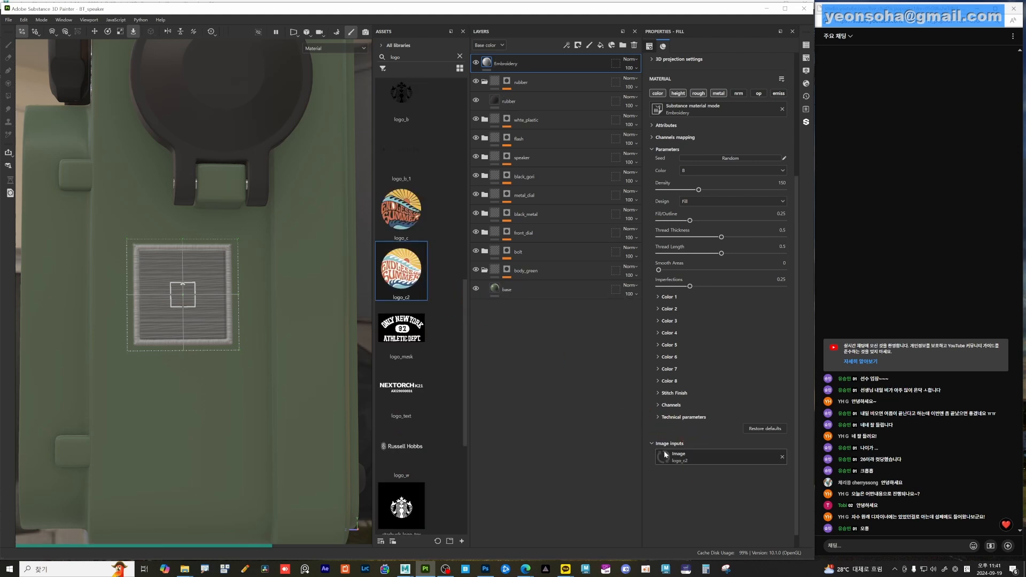
pyautogui.scroll(5, 194, 353)
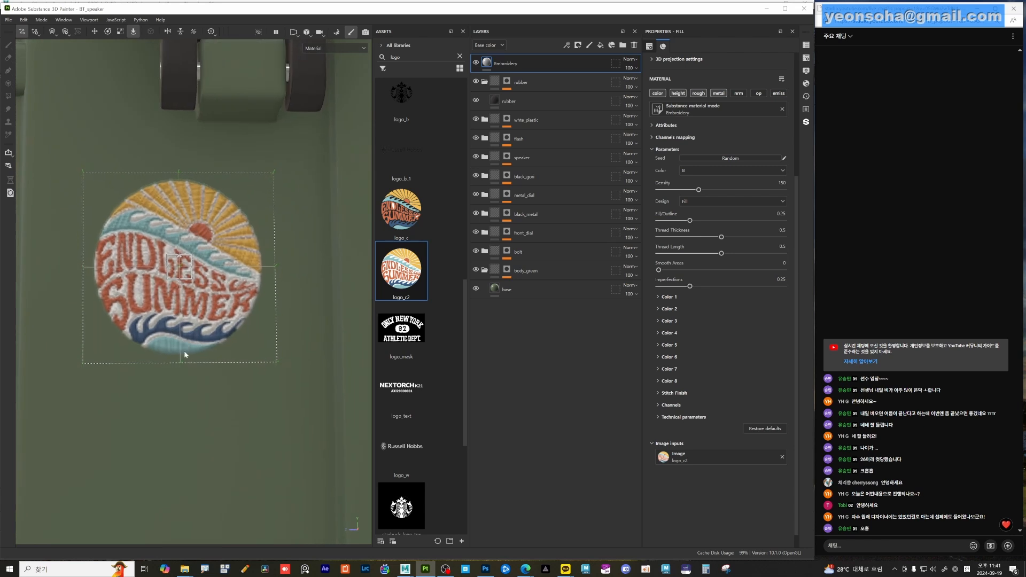
# - Scale up the embroidered logo decal so it spans most of the speaker's side below the rubber cover
pyautogui.scroll(-6, 193, 353)
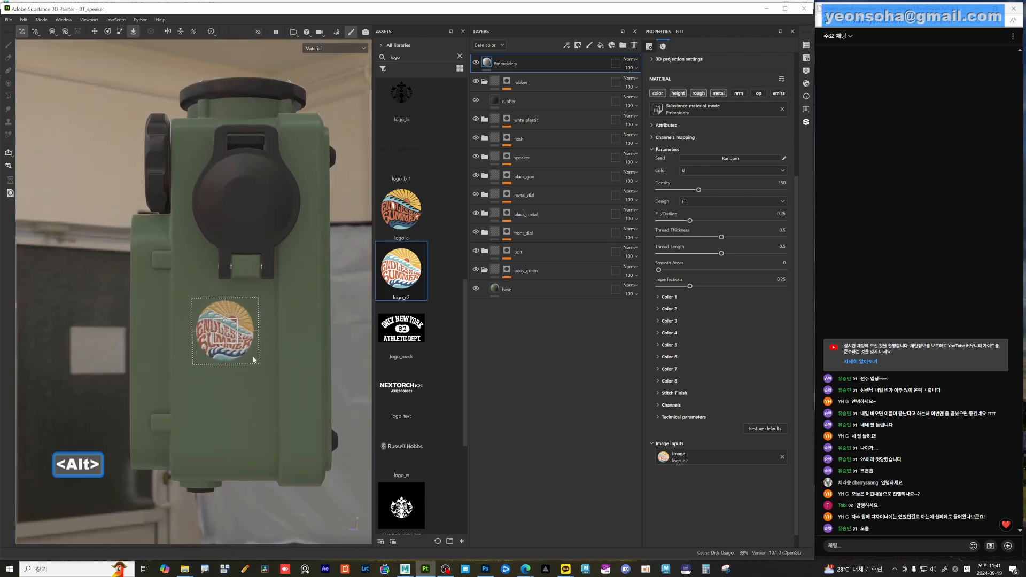
pyautogui.press('r')
pyautogui.moveTo(226, 331); pyautogui.dragTo(374, 361)
pyautogui.scroll(6, 265, 354)
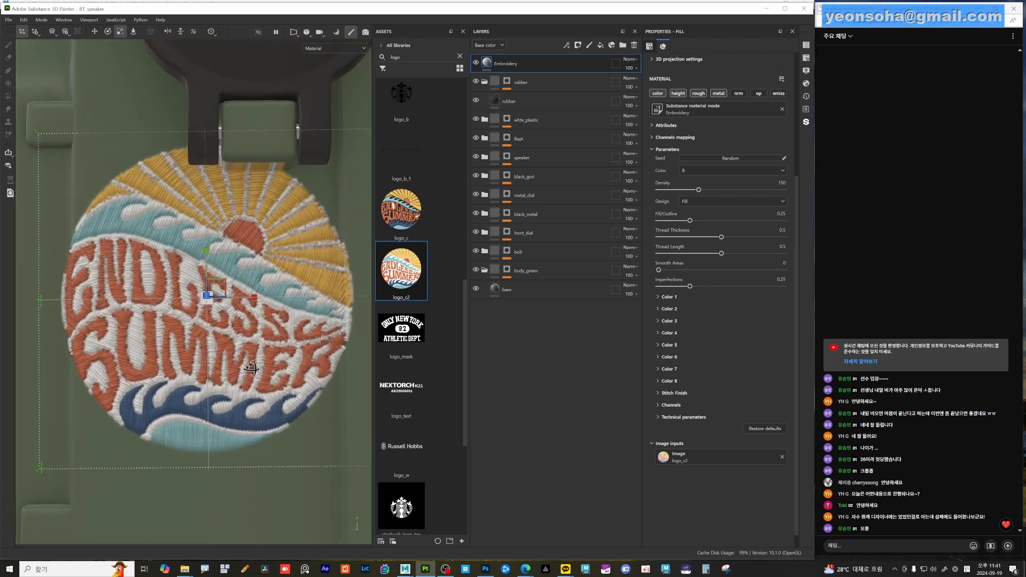
pyautogui.keyDown('alt'); pyautogui.moveTo(265, 354); pyautogui.dragTo(228, 356); pyautogui.keyUp('alt')
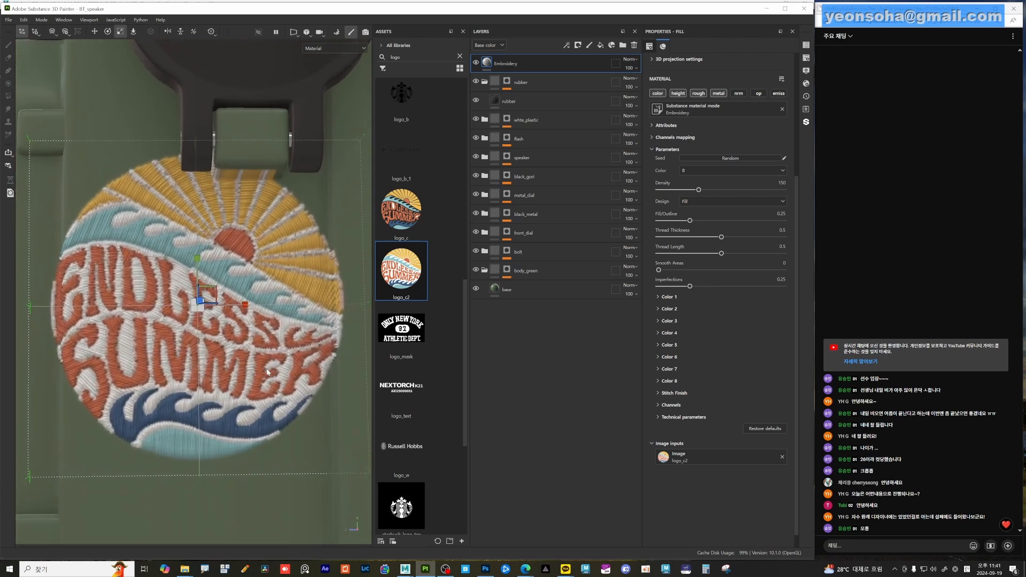
pyautogui.keyDown('alt'); pyautogui.moveTo(229, 356); pyautogui.dragTo(276, 340, button='right'); pyautogui.keyUp('alt')
pyautogui.keyDown('alt'); pyautogui.moveTo(239, 321); pyautogui.dragTo(303, 334, button='middle'); pyautogui.keyUp('alt')
pyautogui.keyDown('alt'); pyautogui.moveTo(303, 335); pyautogui.dragTo(265, 345, button='right'); pyautogui.keyUp('alt')
pyautogui.keyDown('alt'); pyautogui.moveTo(266, 344); pyautogui.dragTo(239, 348, button='middle'); pyautogui.keyUp('alt')
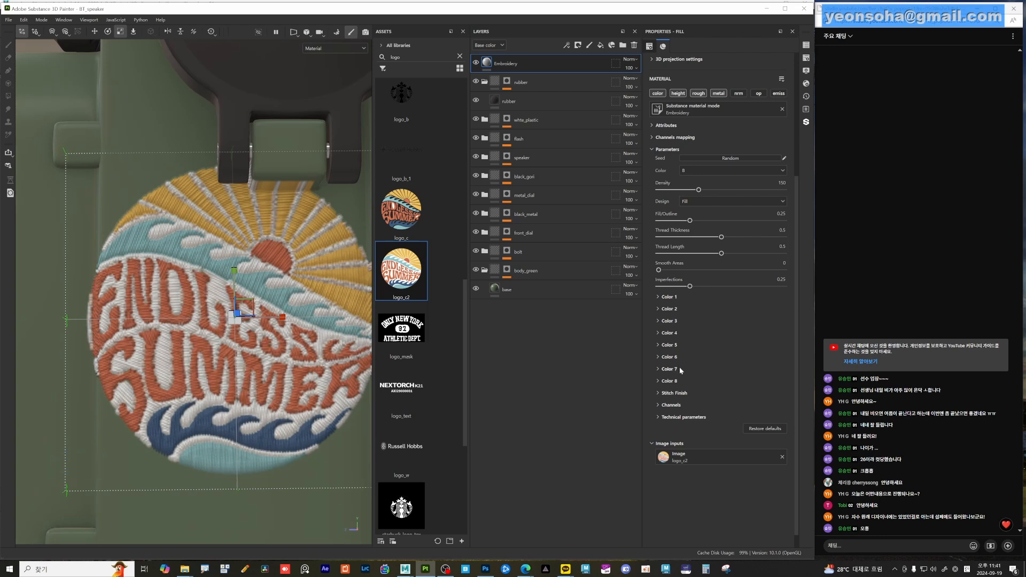
# - Try the Outline design on the embroidered logo and return the Design parameter to Fill
pyautogui.click(695, 201)
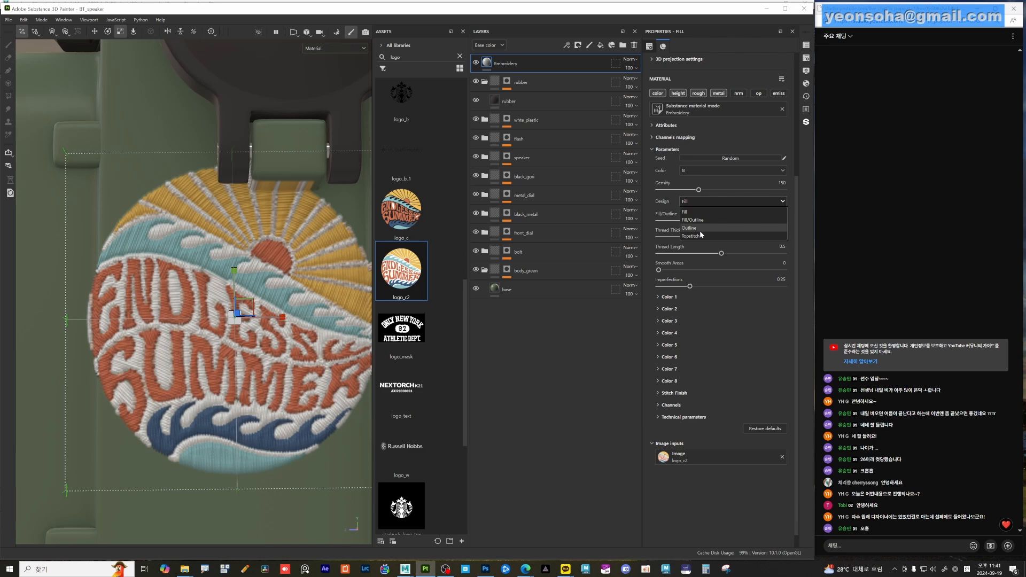
pyautogui.click(700, 228)
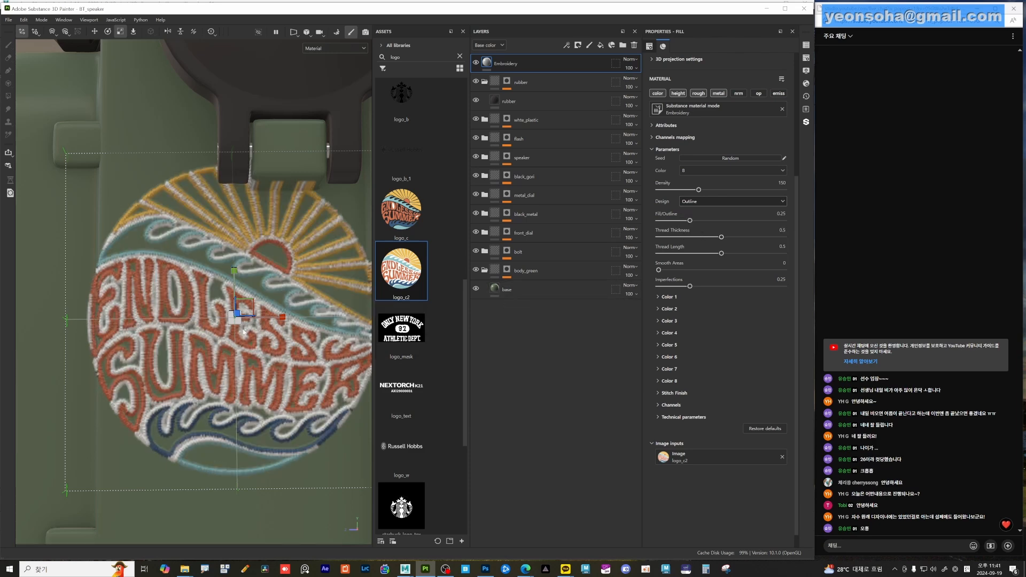
pyautogui.moveTo(299, 351)
pyautogui.keyDown('alt'); pyautogui.mouseDown()
pyautogui.moveTo(233, 342)
pyautogui.moveTo(294, 346)
pyautogui.mouseUp(); pyautogui.keyUp('alt')
pyautogui.keyDown('alt'); pyautogui.moveTo(294, 346); pyautogui.dragTo(315, 333, button='middle'); pyautogui.keyUp('alt')
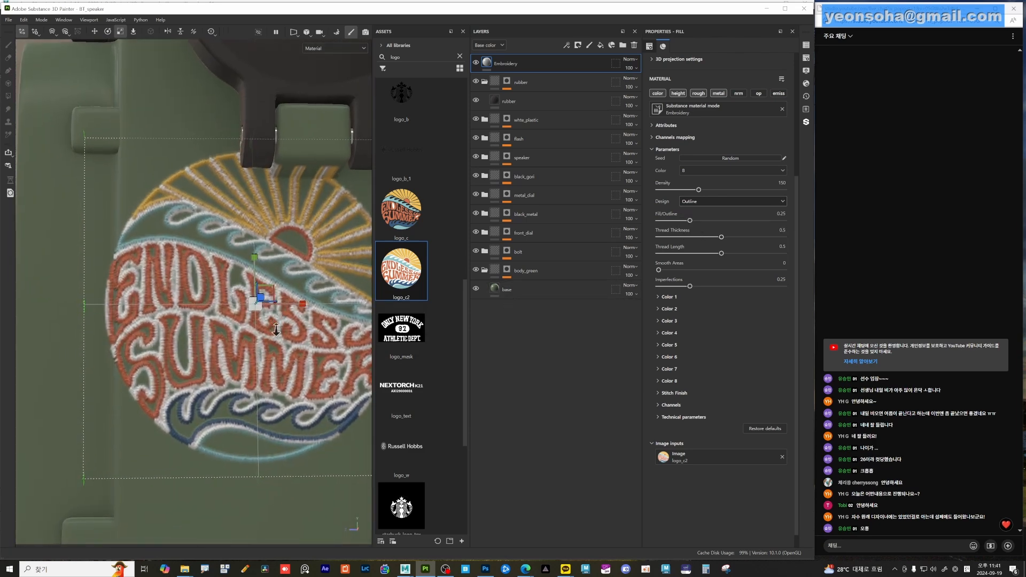
pyautogui.keyDown('alt'); pyautogui.moveTo(315, 332); pyautogui.dragTo(352, 326, button='right'); pyautogui.keyUp('alt')
pyautogui.click(708, 201)
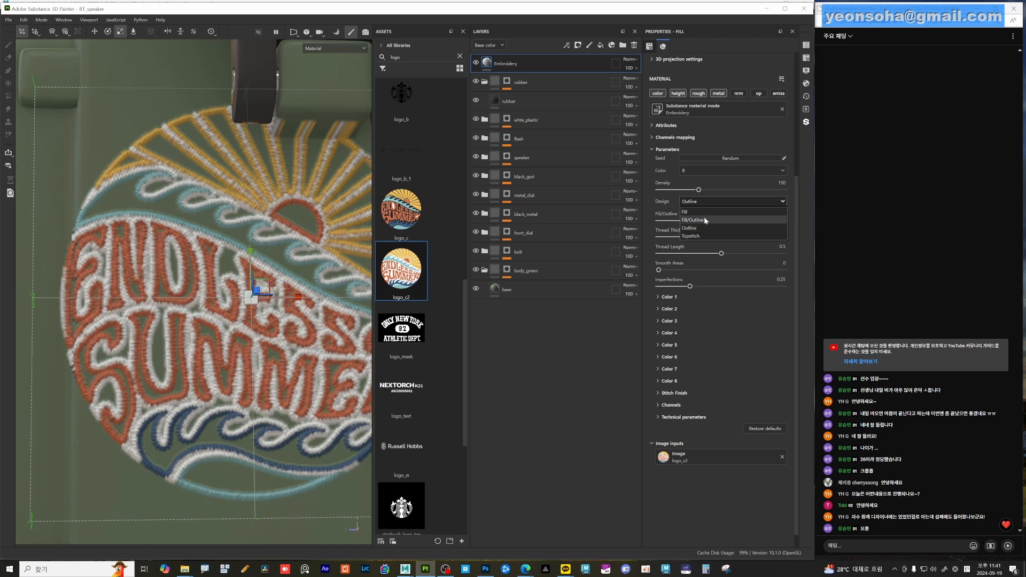
pyautogui.click(706, 212)
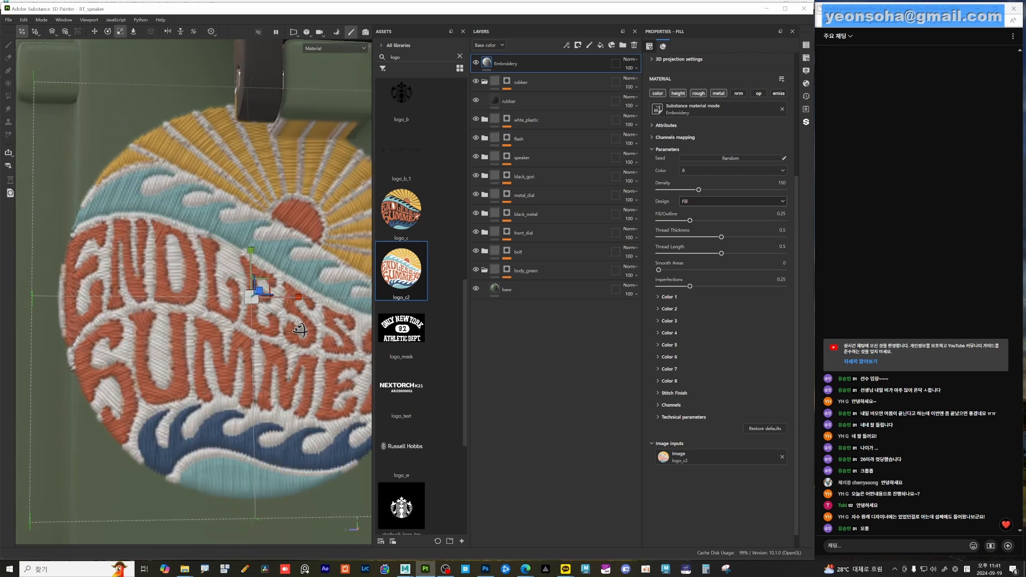
pyautogui.keyDown('alt'); pyautogui.moveTo(287, 327); pyautogui.dragTo(313, 327, button='middle'); pyautogui.keyUp('alt')
pyautogui.keyDown('alt'); pyautogui.moveTo(299, 316); pyautogui.dragTo(309, 314, button='right'); pyautogui.keyUp('alt')
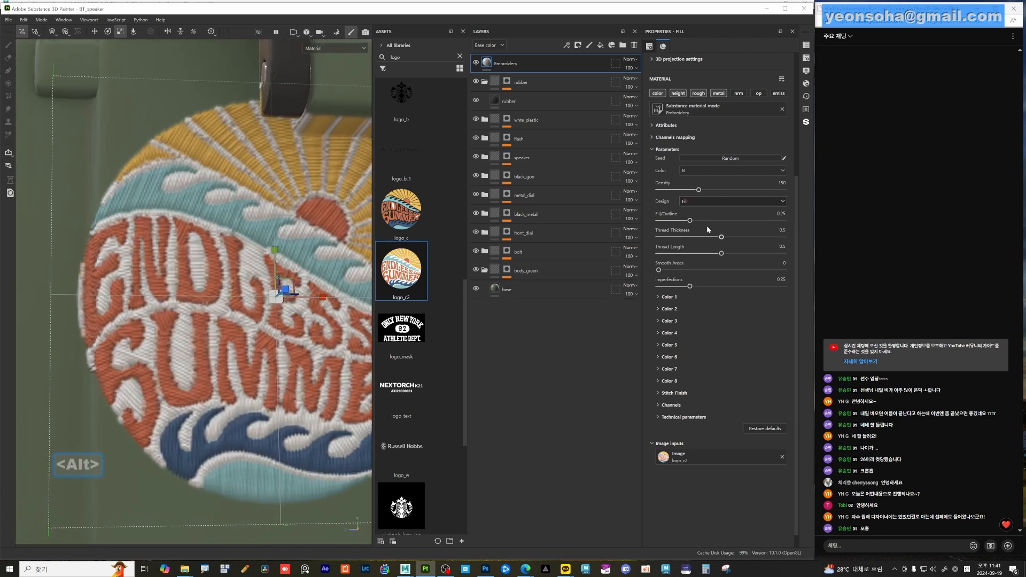
# - Set the embroidered logo's Fill/Outline parameter to 0.02 and inspect the resulting stitching
pyautogui.moveTo(692, 220); pyautogui.dragTo(663, 224)
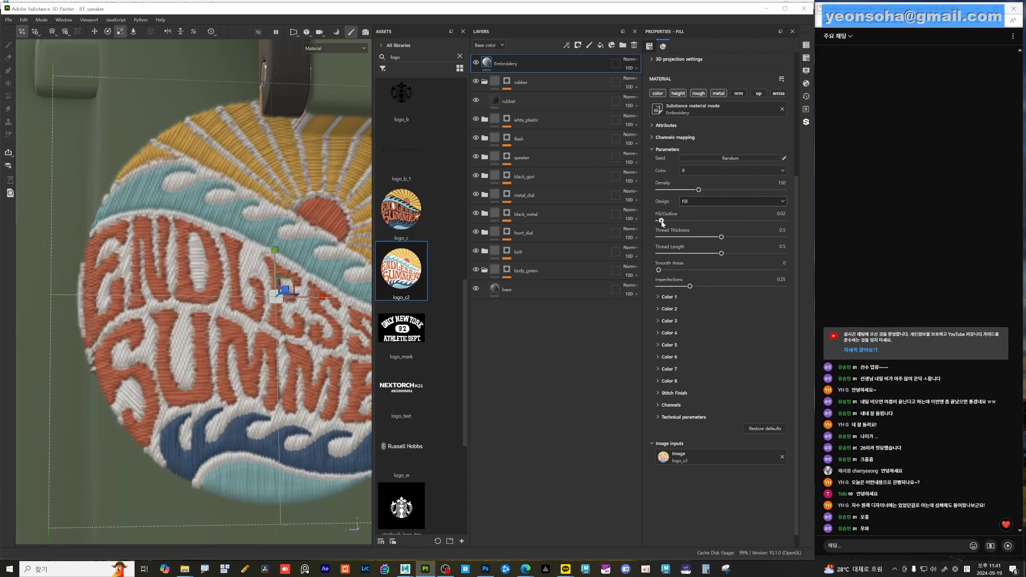
pyautogui.scroll(-3, 283, 291)
pyautogui.keyDown('alt'); pyautogui.moveTo(284, 291); pyautogui.dragTo(274, 352); pyautogui.keyUp('alt')
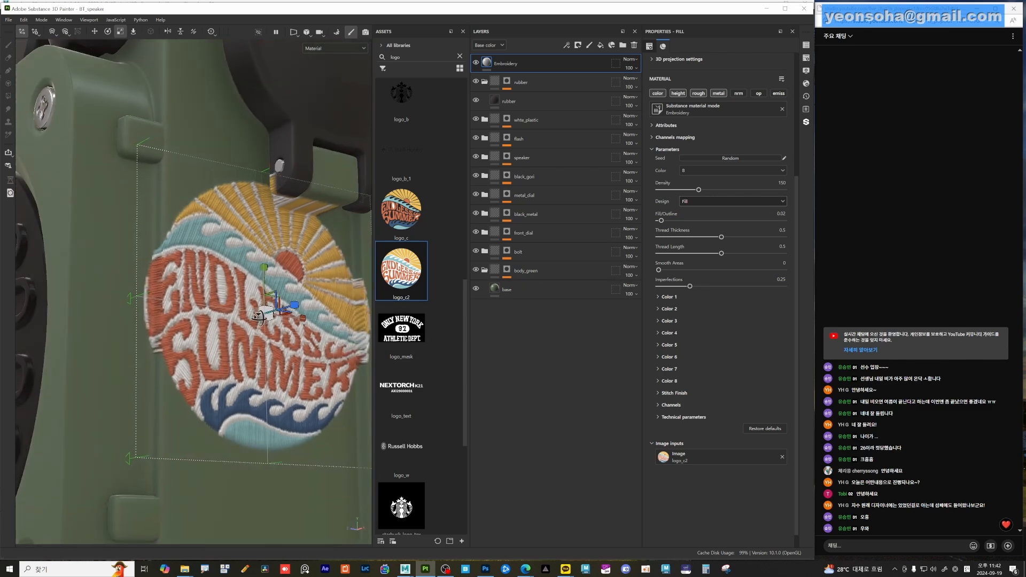
pyautogui.scroll(3, 280, 321)
pyautogui.scroll(1, 273, 354)
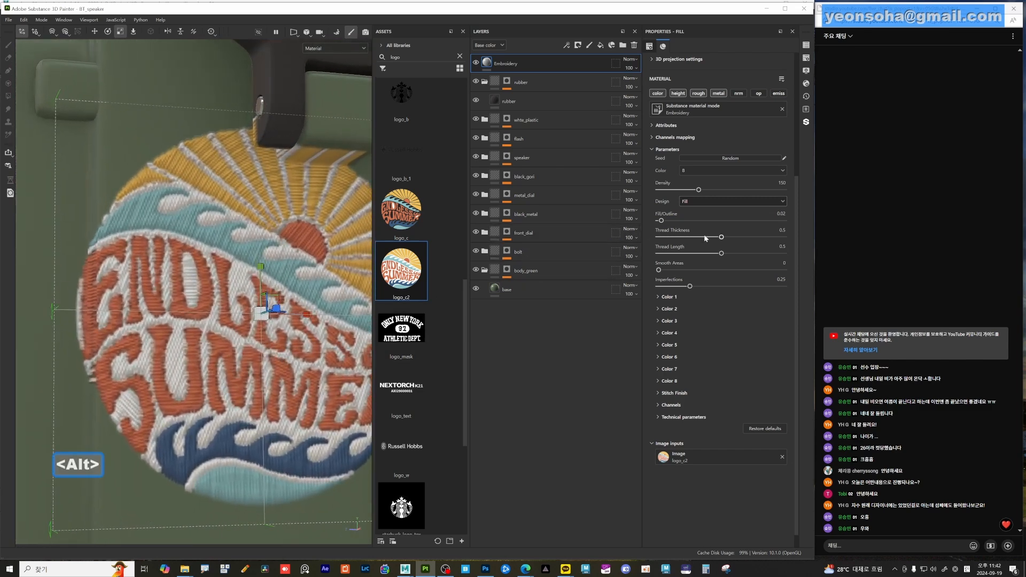
# - Try high and low thread values on the embroidery, settling on Thread Thickness 0.38 and Thread Length 0.62
pyautogui.moveTo(722, 238); pyautogui.dragTo(780, 237)
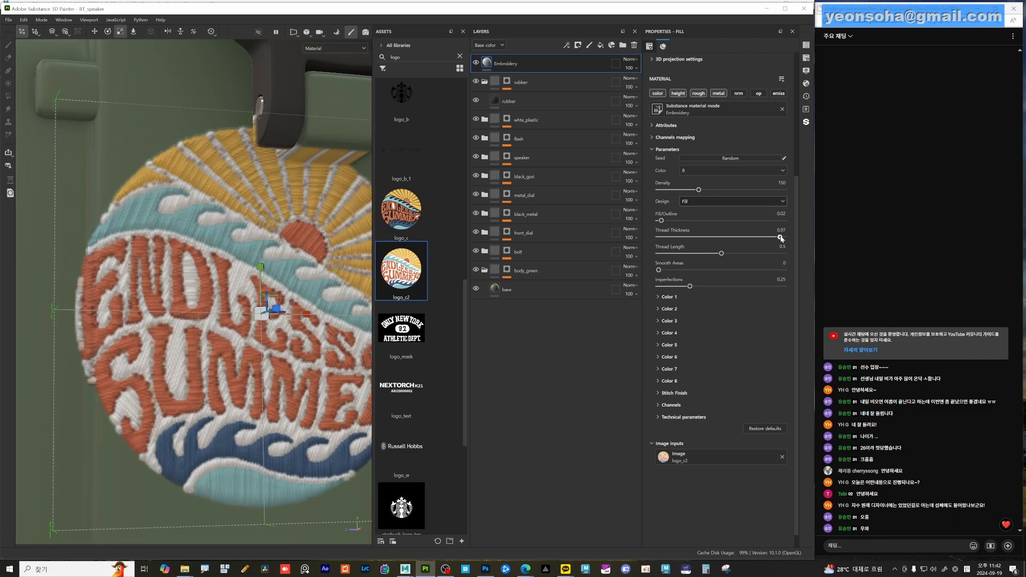
pyautogui.moveTo(761, 238); pyautogui.dragTo(707, 237)
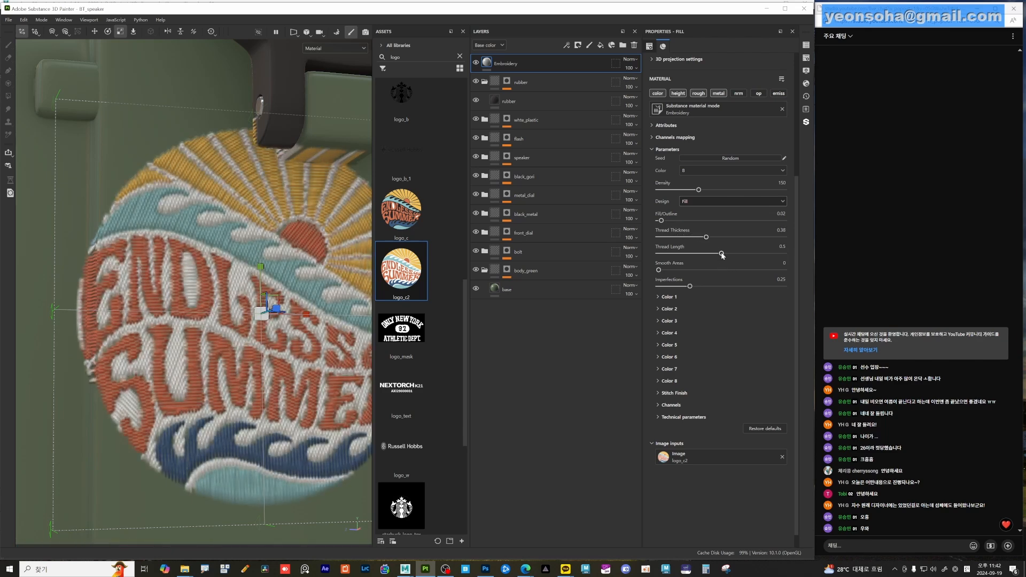
pyautogui.click(774, 254)
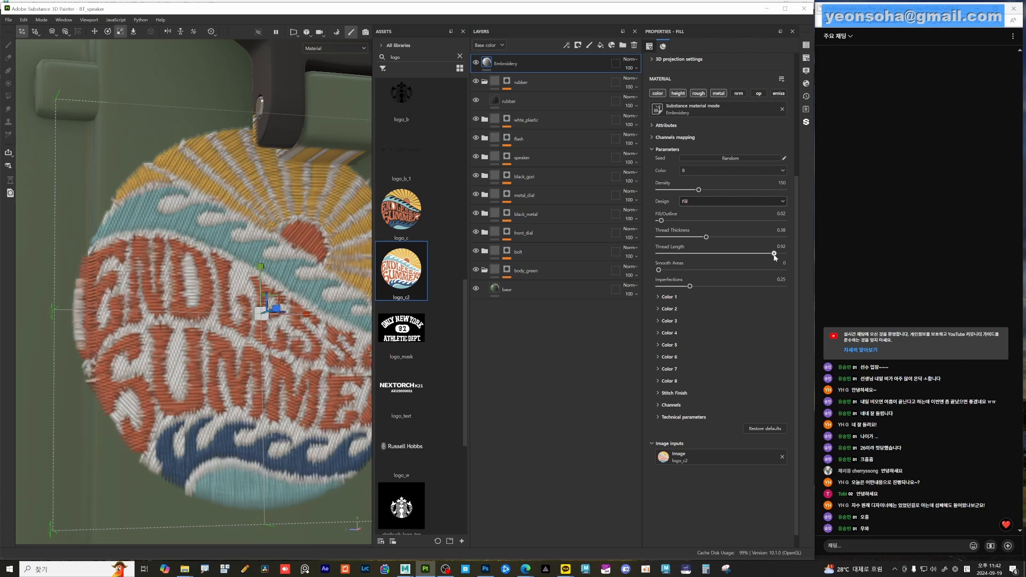
pyautogui.click(677, 253)
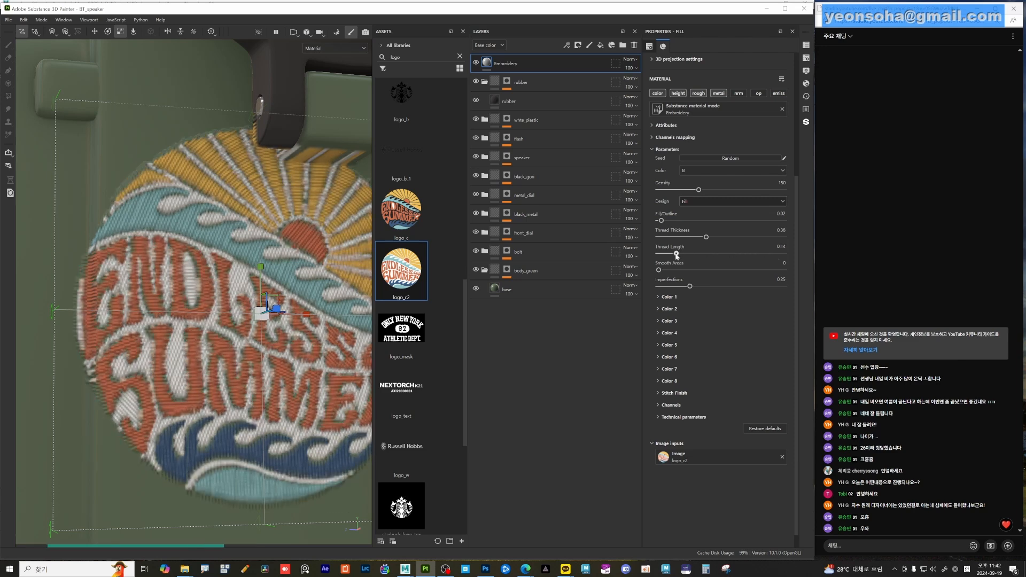
pyautogui.moveTo(693, 253); pyautogui.dragTo(736, 253)
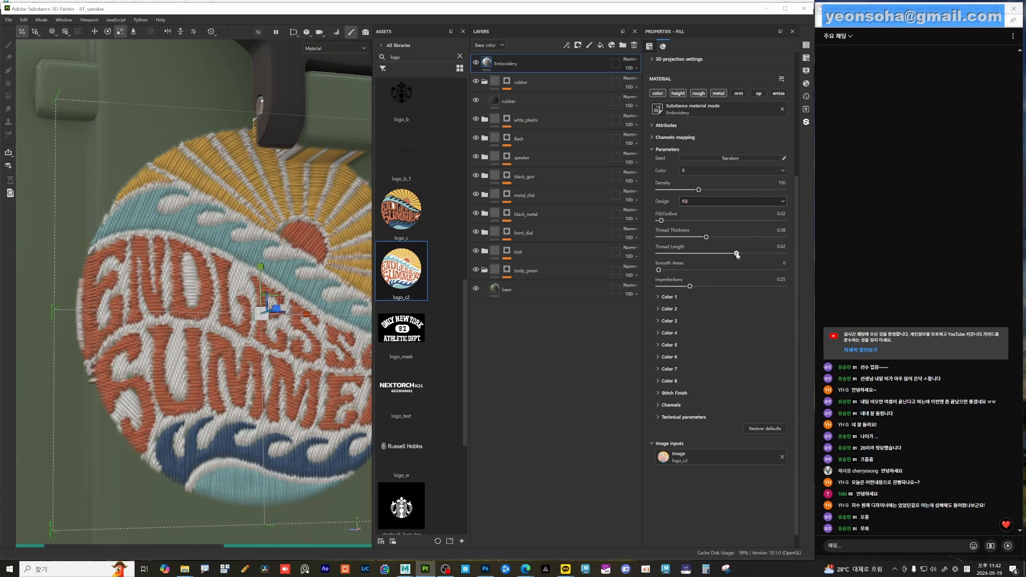
pyautogui.keyDown('alt'); pyautogui.moveTo(299, 318); pyautogui.dragTo(270, 306); pyautogui.keyUp('alt')
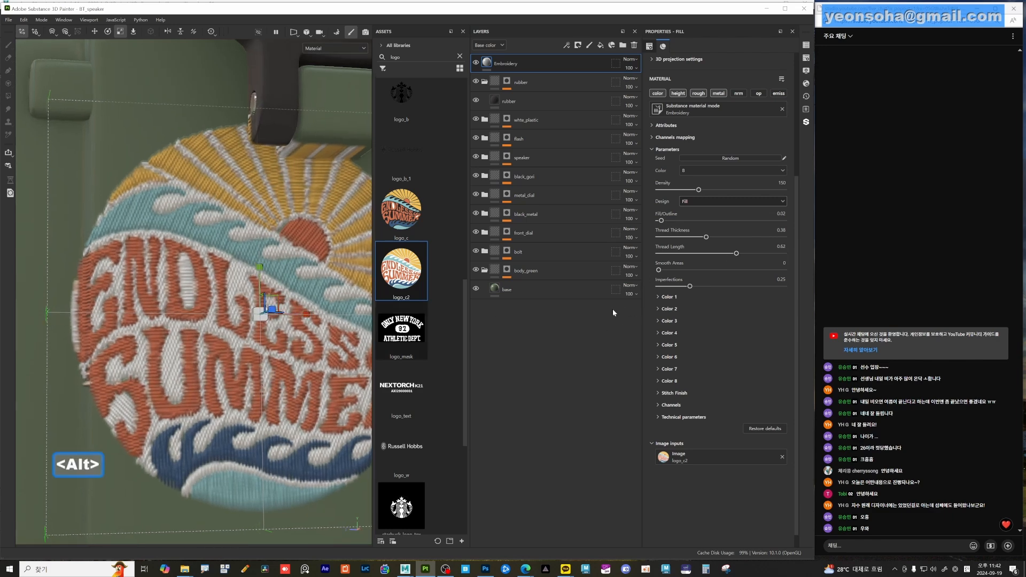
# - Compare different smoothing and imperfection amounts on the embroidery, settling on Smooth Areas 0.29 and Imperfections 0
pyautogui.moveTo(661, 271); pyautogui.dragTo(717, 273)
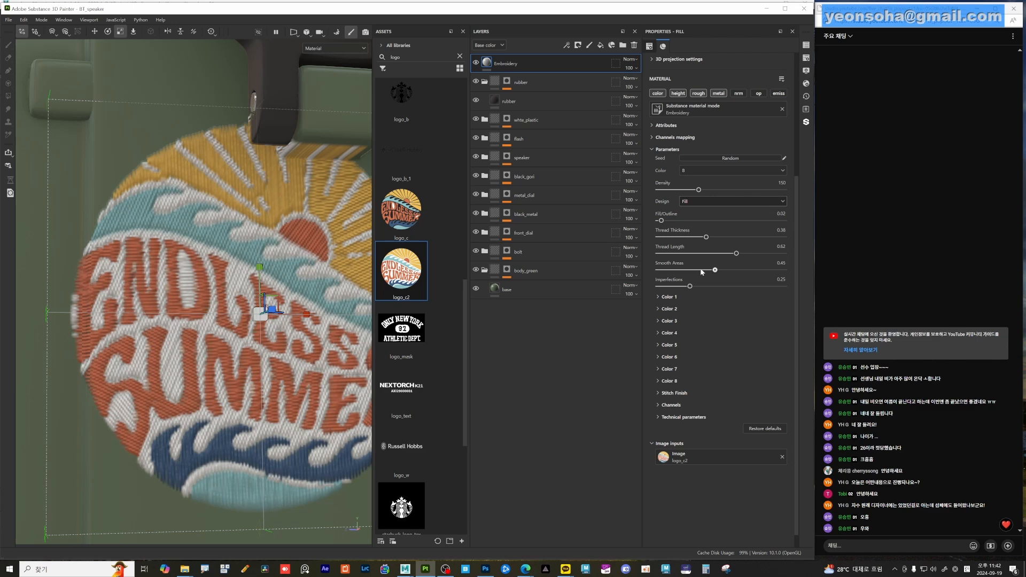
pyautogui.moveTo(702, 272); pyautogui.dragTo(760, 271)
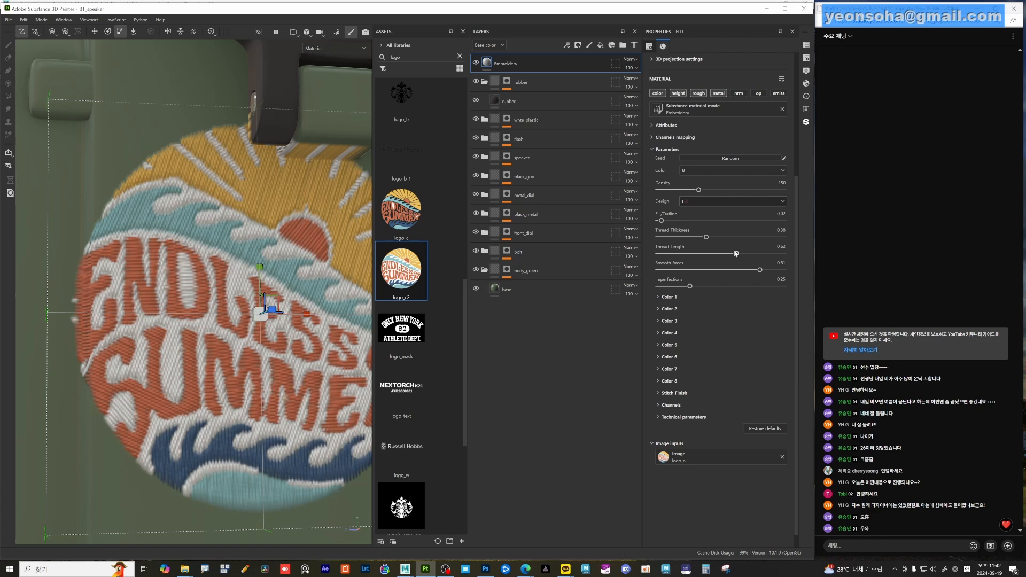
pyautogui.moveTo(769, 273); pyautogui.dragTo(696, 272)
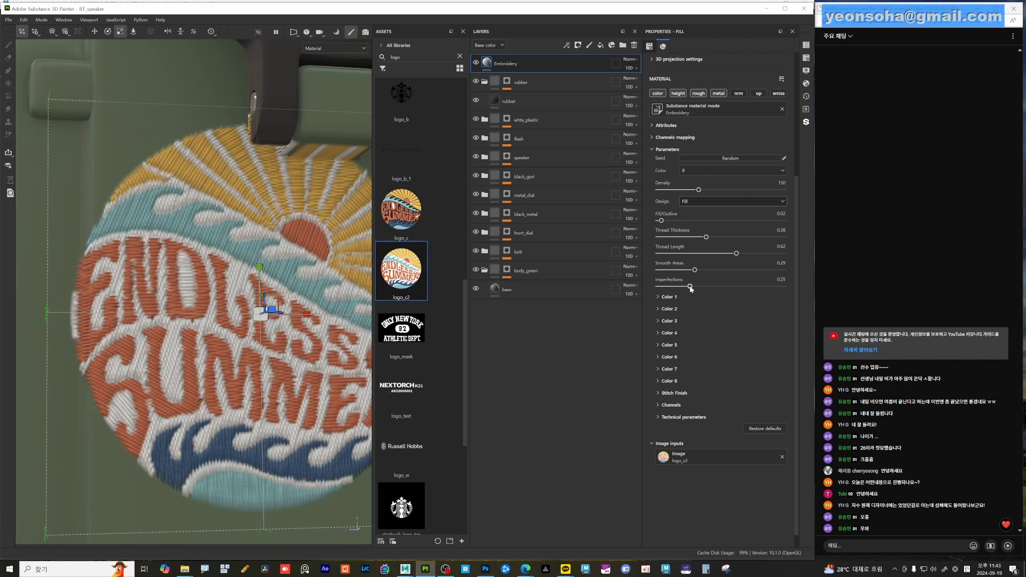
pyautogui.moveTo(723, 286); pyautogui.dragTo(772, 287)
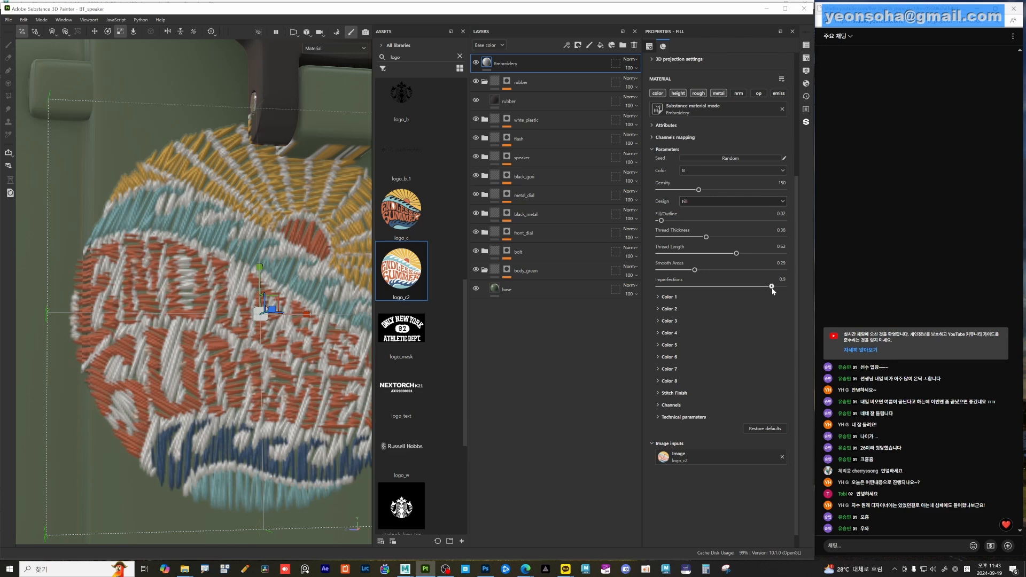
pyautogui.moveTo(766, 291); pyautogui.dragTo(659, 288)
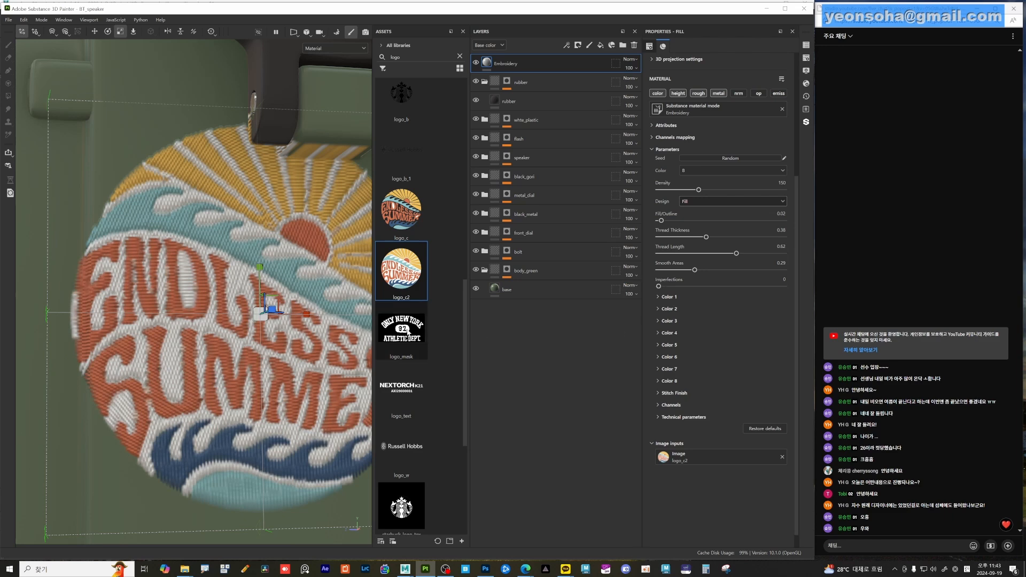
pyautogui.keyDown('alt'); pyautogui.moveTo(270, 390); pyautogui.dragTo(266, 315, button='right'); pyautogui.keyUp('alt')
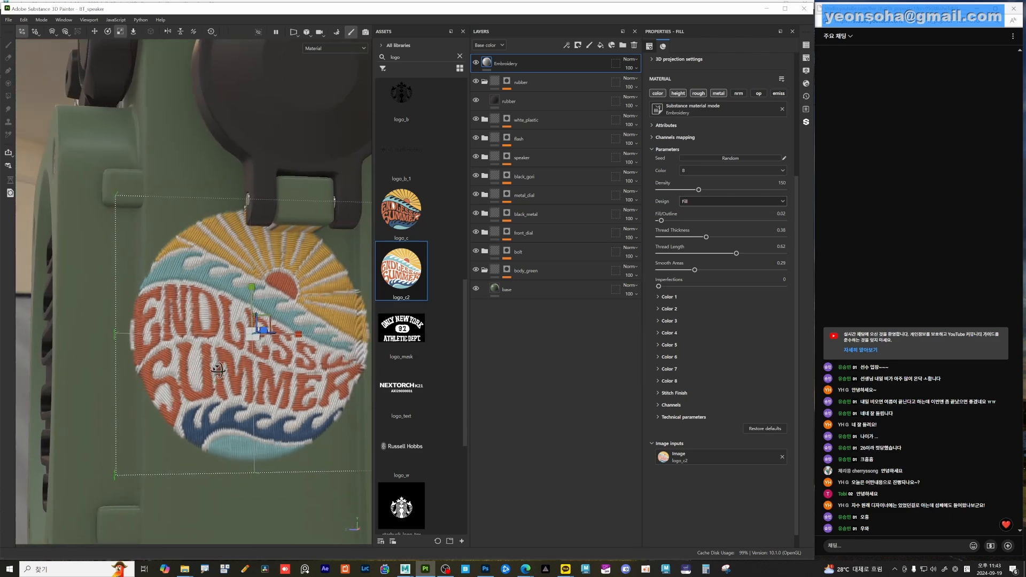
pyautogui.keyDown('alt'); pyautogui.moveTo(266, 315); pyautogui.dragTo(278, 310); pyautogui.keyUp('alt')
pyautogui.keyDown('alt'); pyautogui.moveTo(278, 310); pyautogui.dragTo(272, 316, button='right'); pyautogui.keyUp('alt')
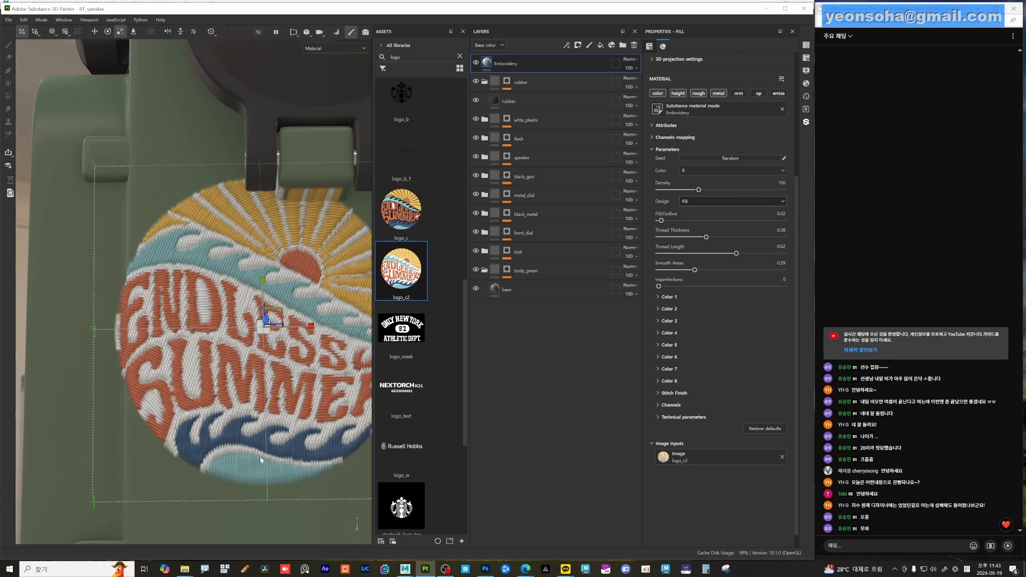
# - Expand the embroidery's Color 1 settings and toggle its Fill off and back on
pyautogui.click(658, 297)
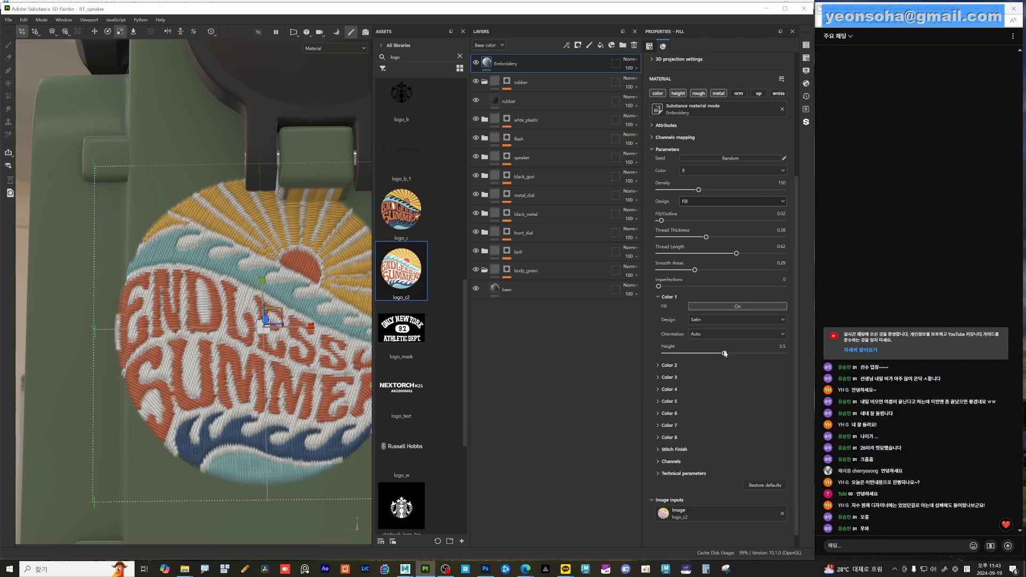
pyautogui.click(719, 307)
pyautogui.click(719, 305)
# - Examine the embroidered logo decal from several angles and distances on the speaker's side
pyautogui.keyDown('alt'); pyautogui.moveTo(235, 368); pyautogui.dragTo(279, 370); pyautogui.keyUp('alt')
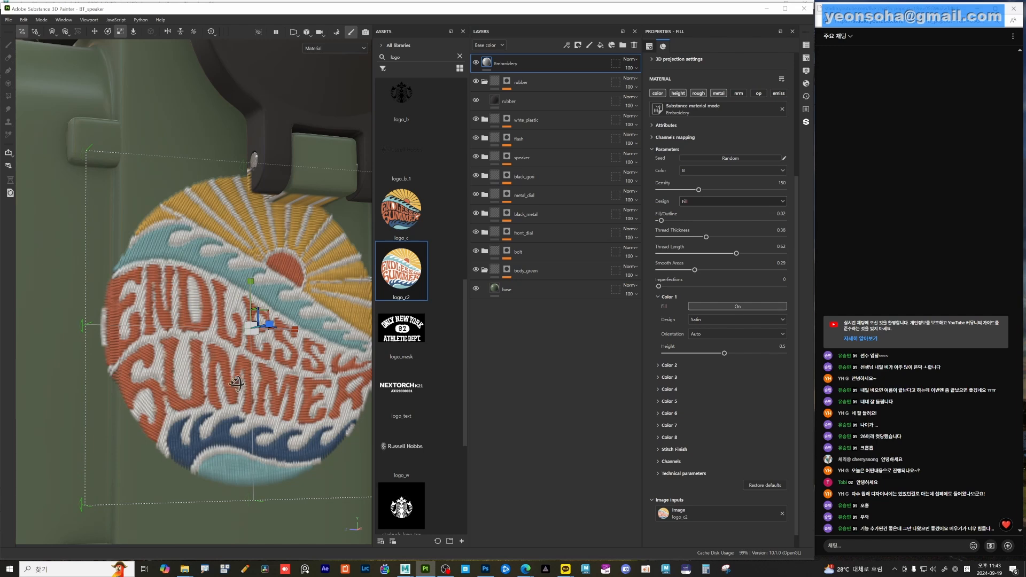
pyautogui.keyDown('alt'); pyautogui.moveTo(279, 372); pyautogui.dragTo(221, 327); pyautogui.keyUp('alt')
pyautogui.press('alt')
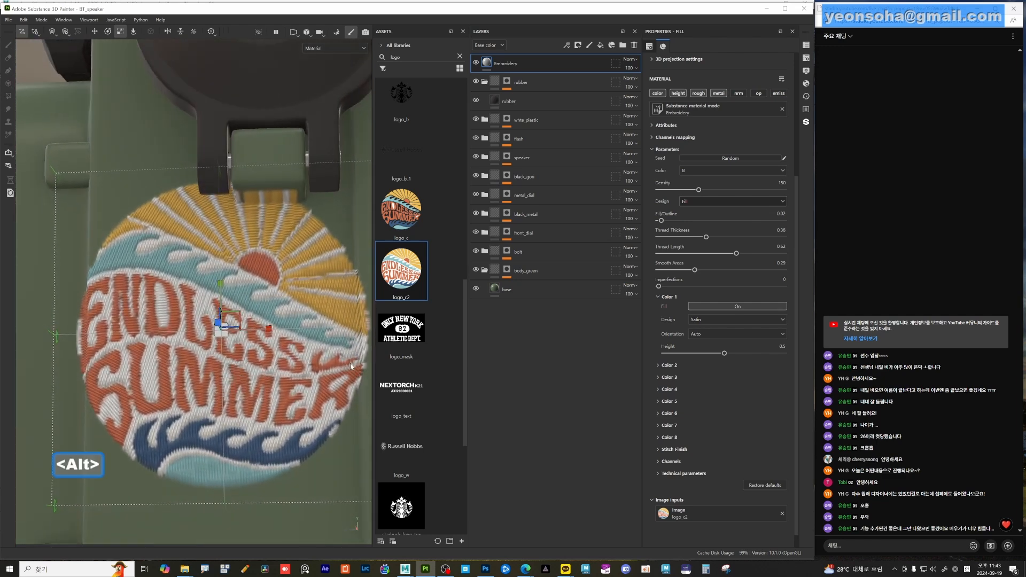
pyautogui.keyDown('alt'); pyautogui.moveTo(244, 371); pyautogui.dragTo(245, 330); pyautogui.keyUp('alt')
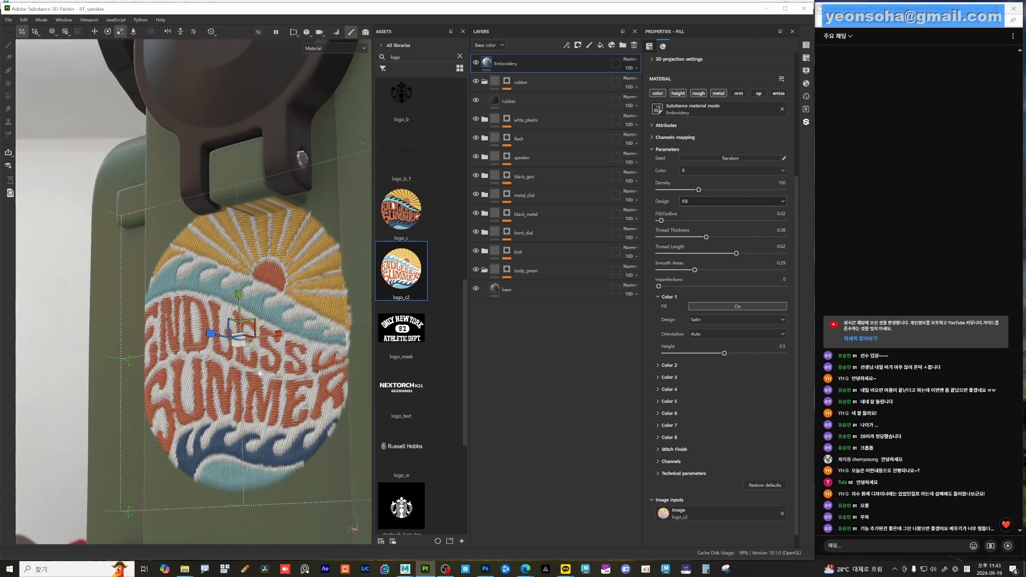
pyautogui.keyDown('alt'); pyautogui.moveTo(259, 372); pyautogui.dragTo(234, 351); pyautogui.keyUp('alt')
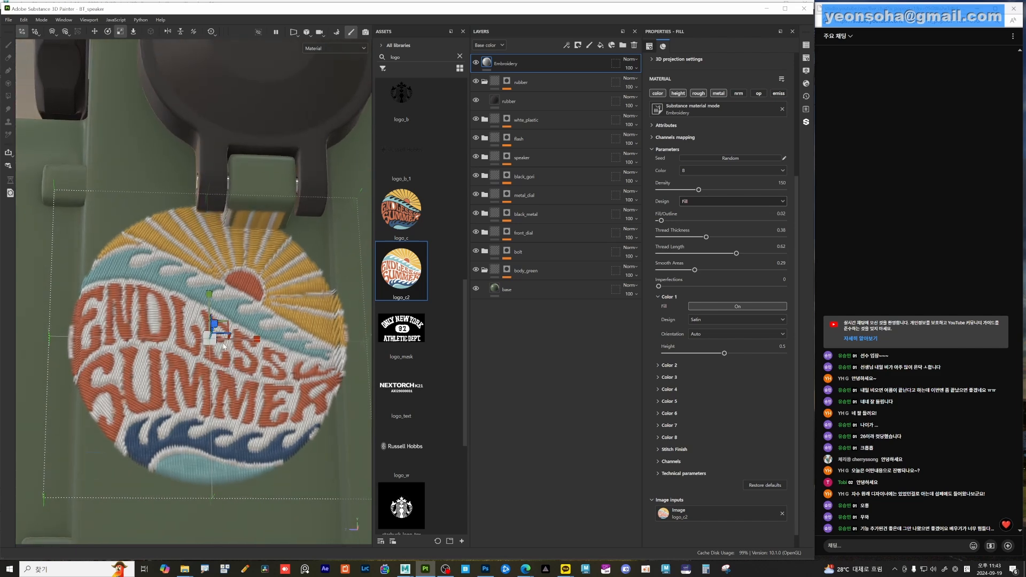
pyautogui.keyDown('alt'); pyautogui.moveTo(227, 337); pyautogui.dragTo(239, 403); pyautogui.keyUp('alt')
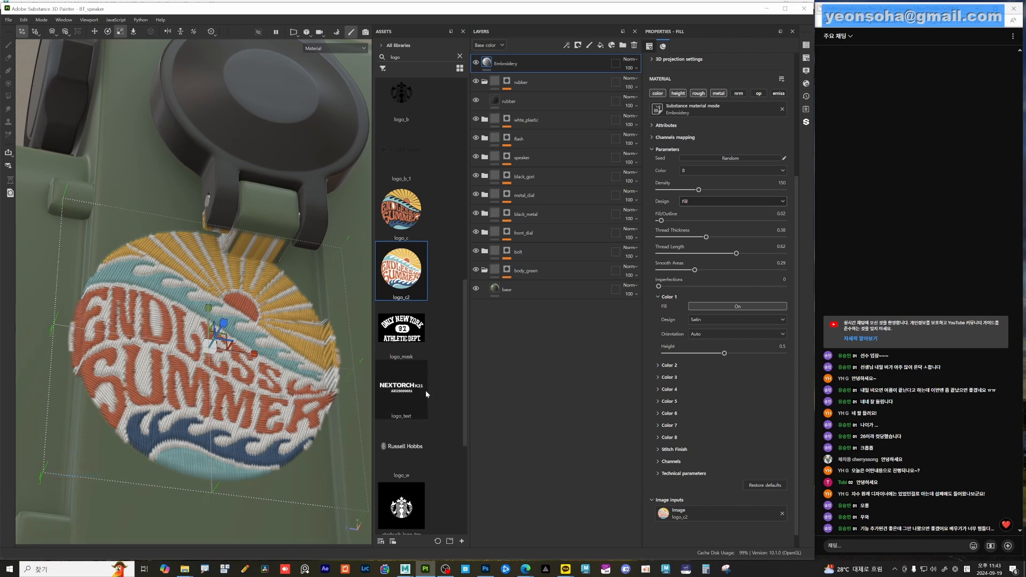
pyautogui.keyDown('alt'); pyautogui.moveTo(242, 378); pyautogui.dragTo(267, 406); pyautogui.keyUp('alt')
pyautogui.keyDown('alt'); pyautogui.moveTo(268, 406); pyautogui.dragTo(299, 414, button='right'); pyautogui.keyUp('alt')
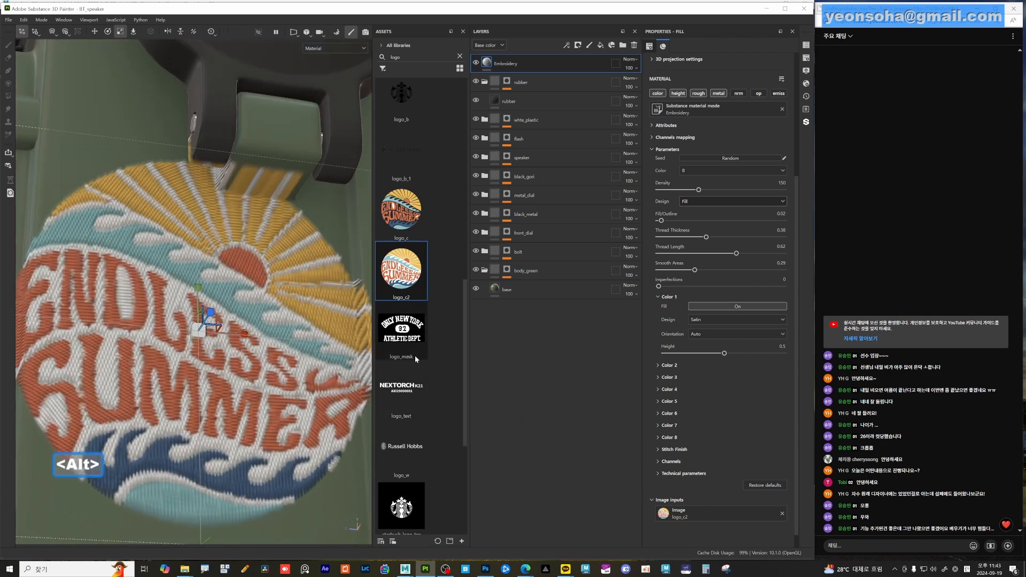
# - Try the Twill design for Color 1 of the embroidery and inspect its stitches up close
pyautogui.click(717, 319)
pyautogui.click(711, 338)
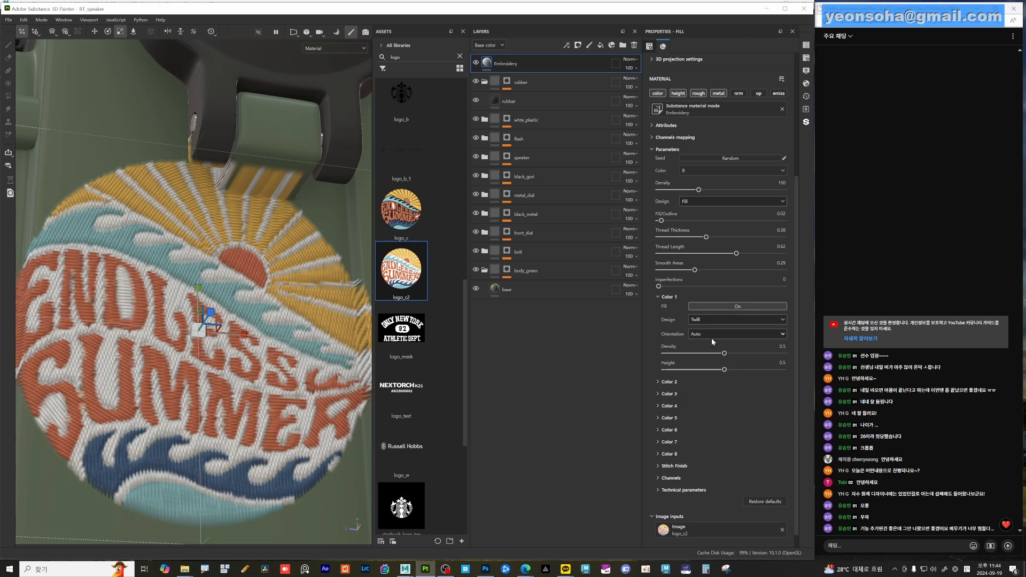
pyautogui.scroll(2, 138, 388)
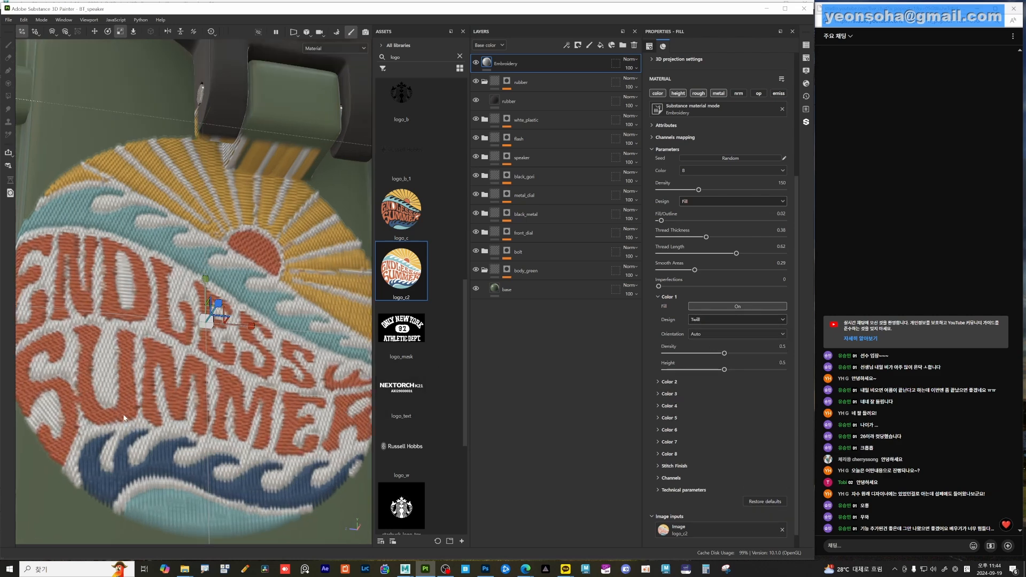
pyautogui.scroll(3, 742, 225)
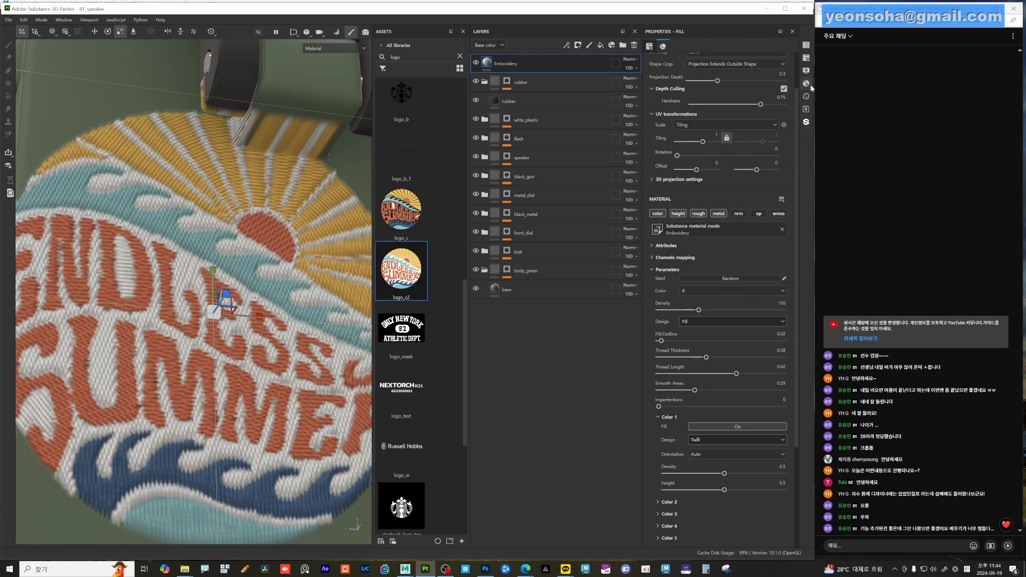
# - Raise the texture set size to 4096, check the sharper embroidery on the model, and close the texture set settings
pyautogui.click(807, 60)
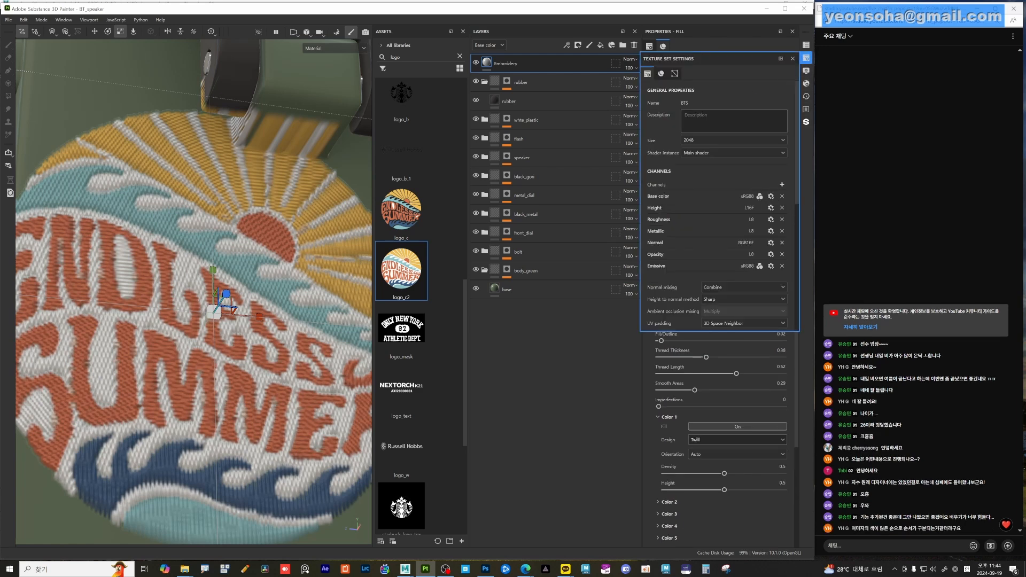
pyautogui.click(702, 139)
pyautogui.click(699, 190)
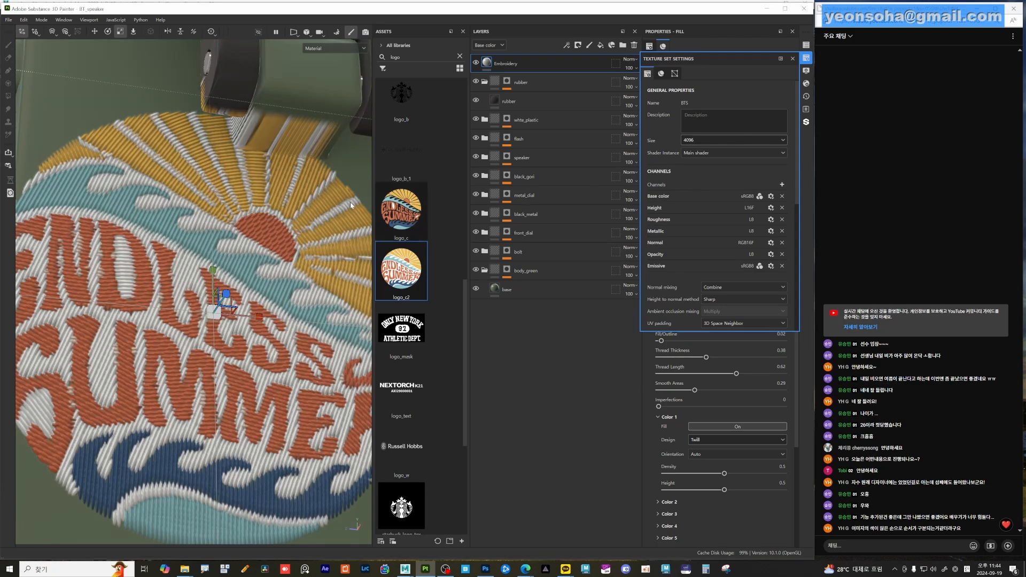
pyautogui.scroll(-6, 281, 336)
pyautogui.keyDown('alt'); pyautogui.moveTo(281, 336); pyautogui.dragTo(210, 339); pyautogui.keyUp('alt')
pyautogui.scroll(5, 210, 340)
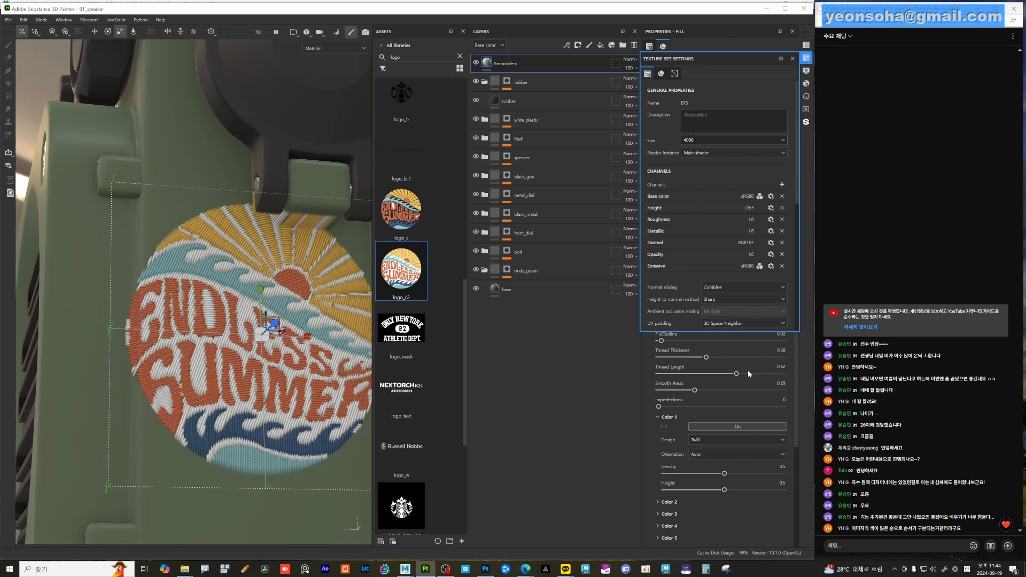
pyautogui.click(723, 523)
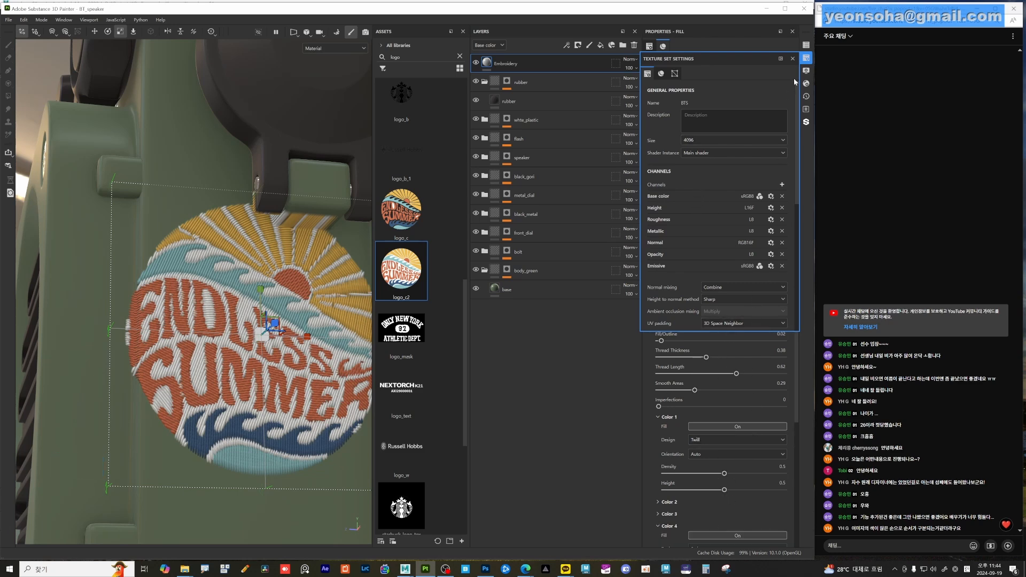
pyautogui.click(792, 58)
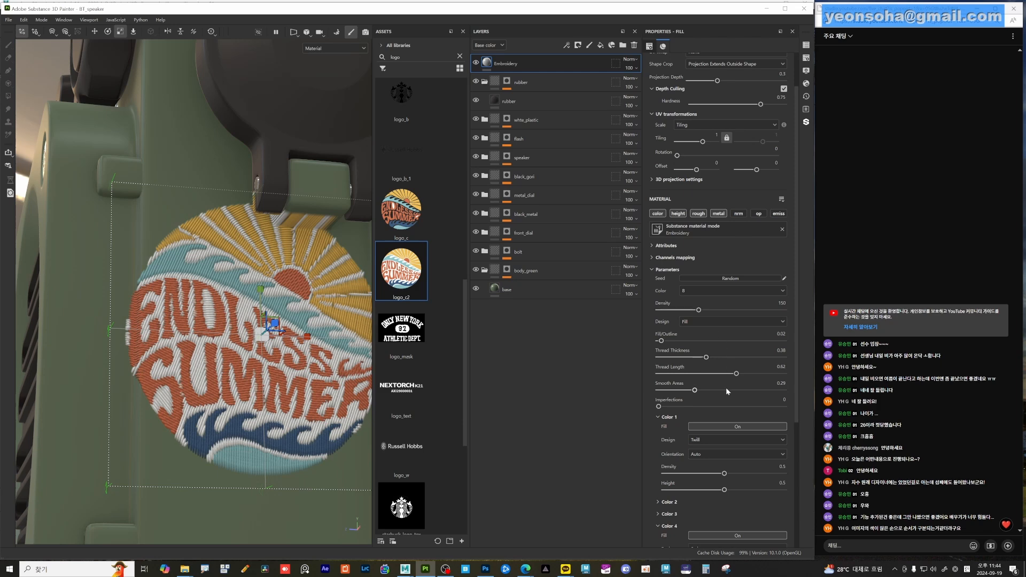
# - Change the Color 1 design to Split and set its Density to 1 after trying a lower density
pyautogui.scroll(-2, 718, 437)
pyautogui.click(713, 393)
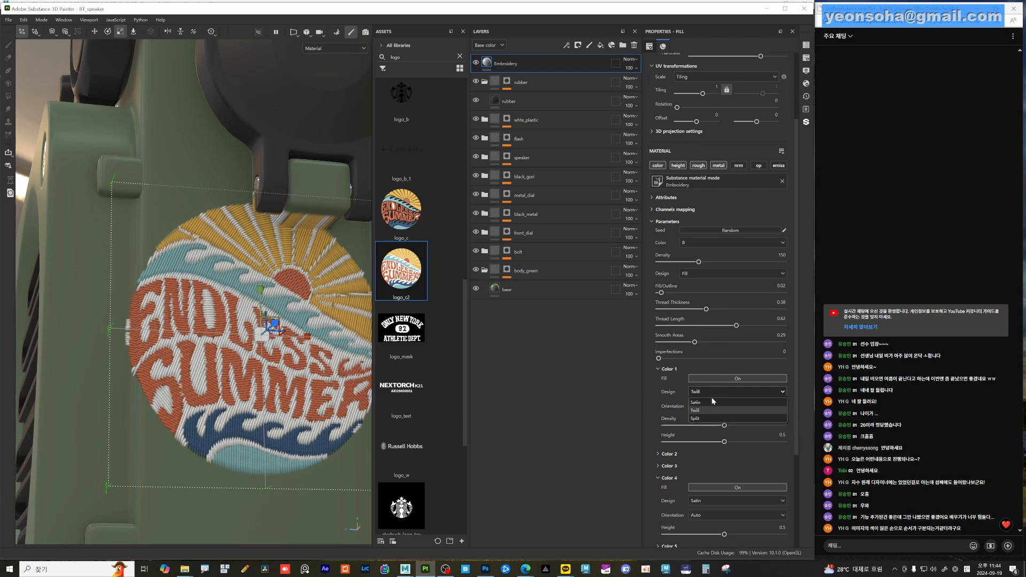
pyautogui.click(711, 420)
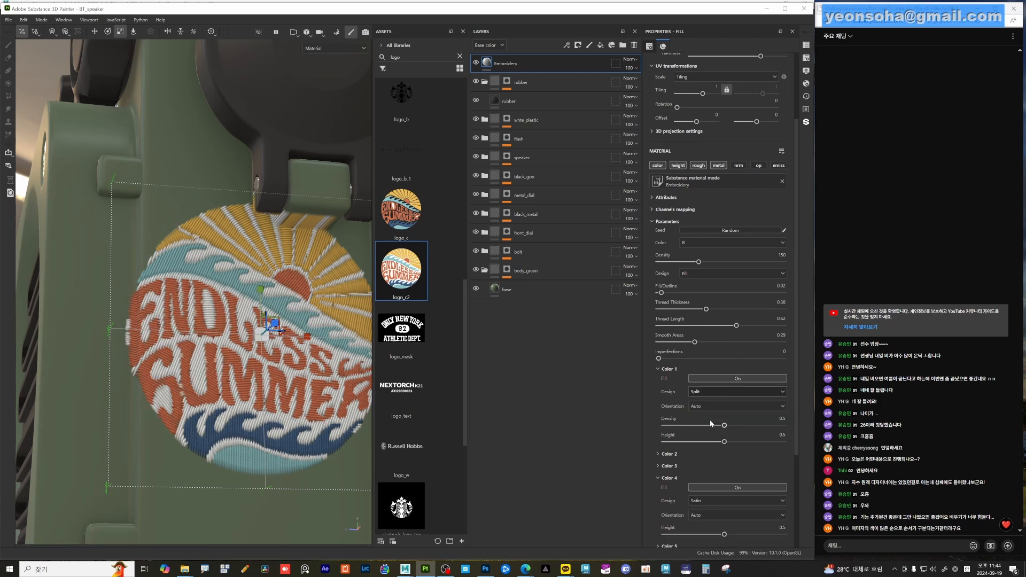
pyautogui.keyDown('alt'); pyautogui.moveTo(287, 383); pyautogui.dragTo(340, 379, button='right'); pyautogui.keyUp('alt')
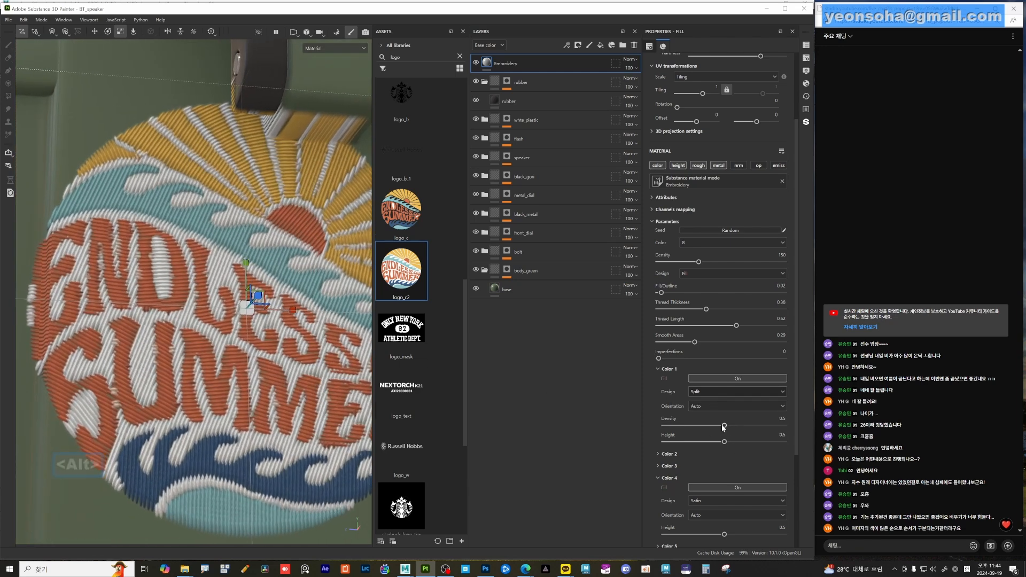
pyautogui.moveTo(724, 425); pyautogui.dragTo(678, 427)
pyautogui.moveTo(705, 425); pyautogui.dragTo(812, 430)
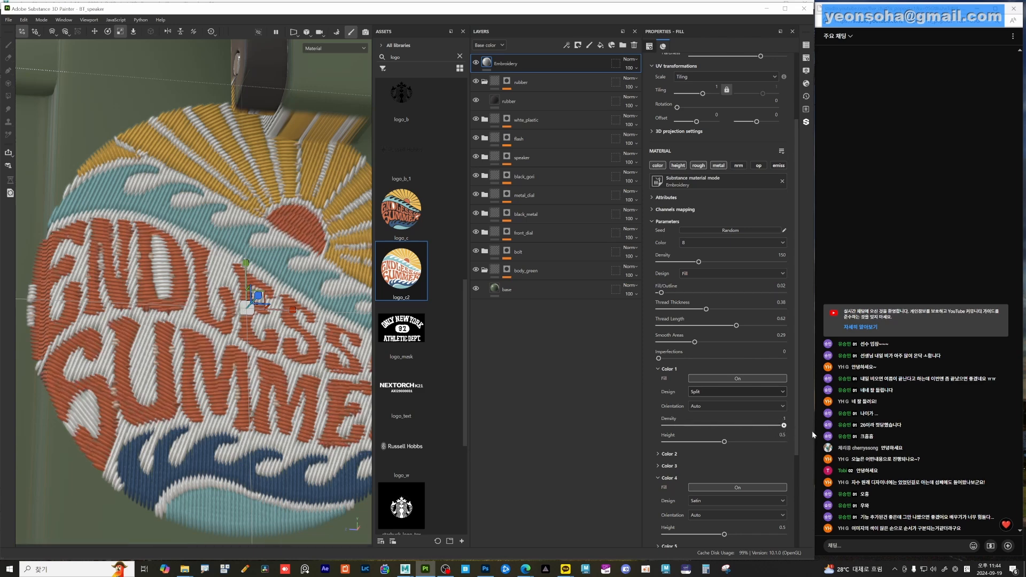
# - Compare the Color 1 stitches at a Density of 0.23 and at 1 by inspecting the embroidery up close
pyautogui.moveTo(736, 427); pyautogui.dragTo(693, 427)
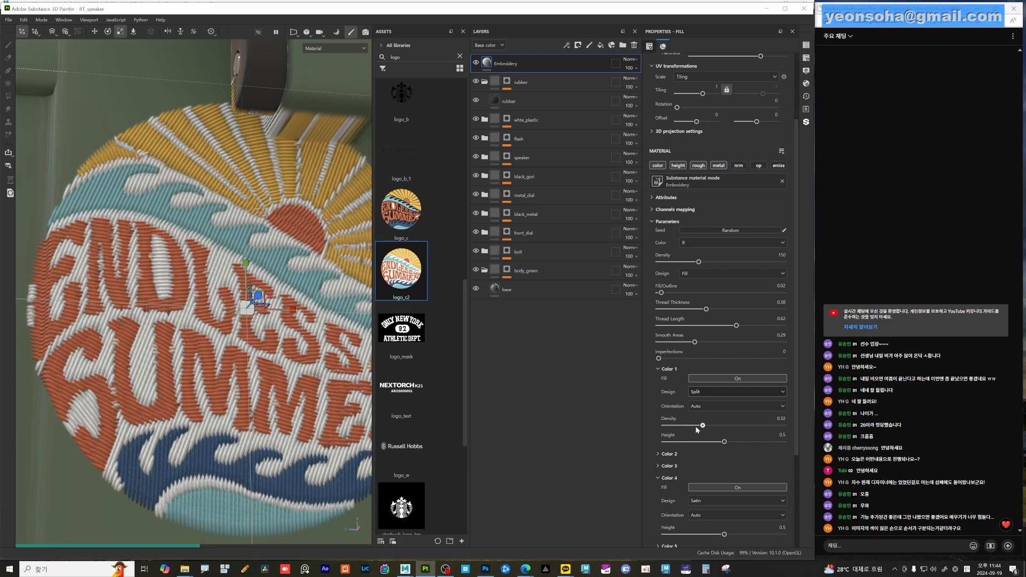
pyautogui.scroll(5, 293, 227)
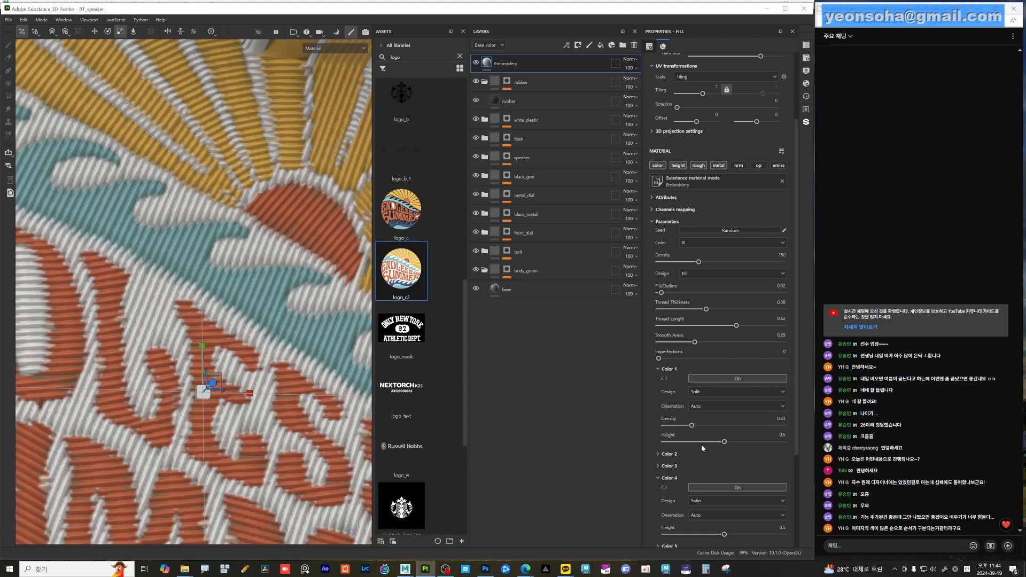
pyautogui.moveTo(703, 425); pyautogui.dragTo(784, 438)
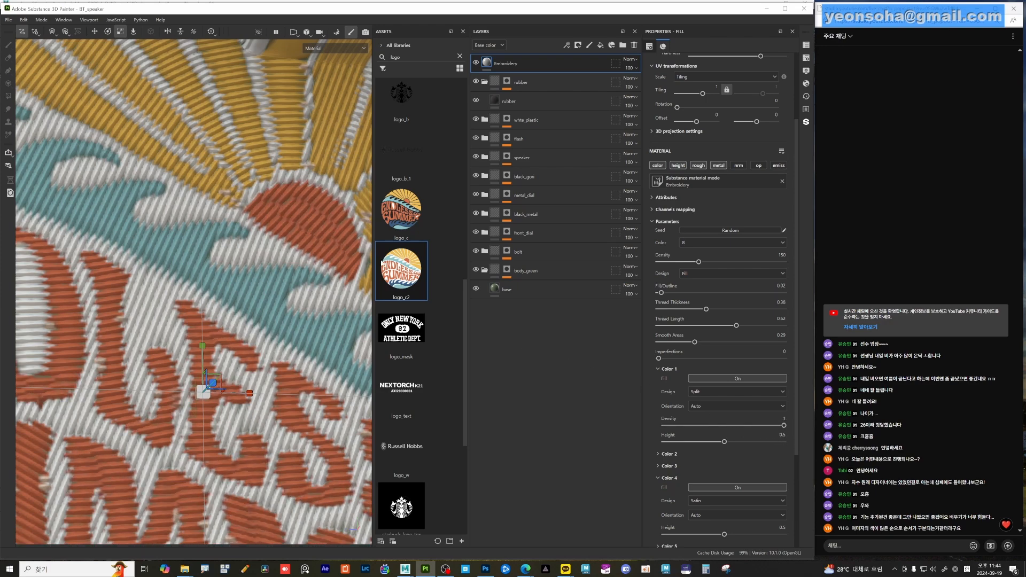
pyautogui.keyDown('alt'); pyautogui.moveTo(307, 199); pyautogui.dragTo(264, 237, button='right'); pyautogui.keyUp('alt')
pyautogui.keyDown('alt'); pyautogui.moveTo(264, 237); pyautogui.dragTo(319, 233); pyautogui.keyUp('alt')
pyautogui.keyDown('alt'); pyautogui.moveTo(329, 286); pyautogui.dragTo(261, 378); pyautogui.keyUp('alt')
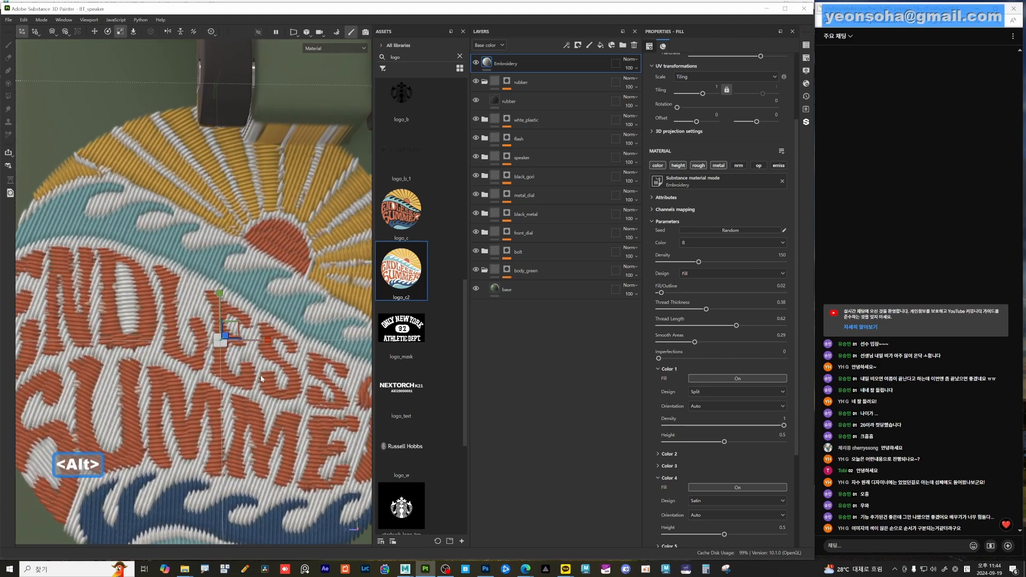
# - Set the Color 1 Height of the embroidery to 0.9 after trying a very low Height of 0.03
pyautogui.click(719, 391)
pyautogui.click(719, 391)
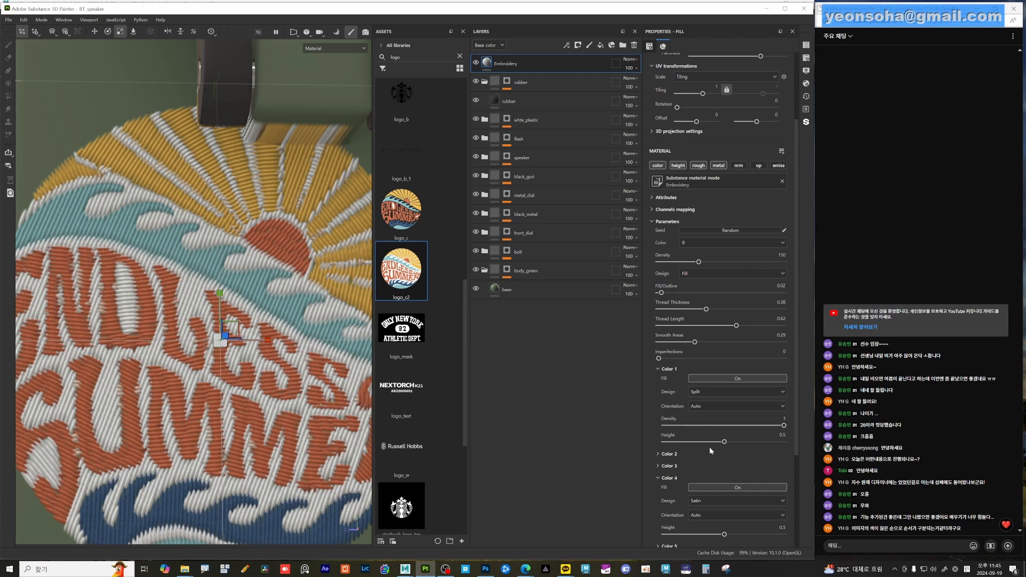
pyautogui.moveTo(724, 441); pyautogui.dragTo(668, 442)
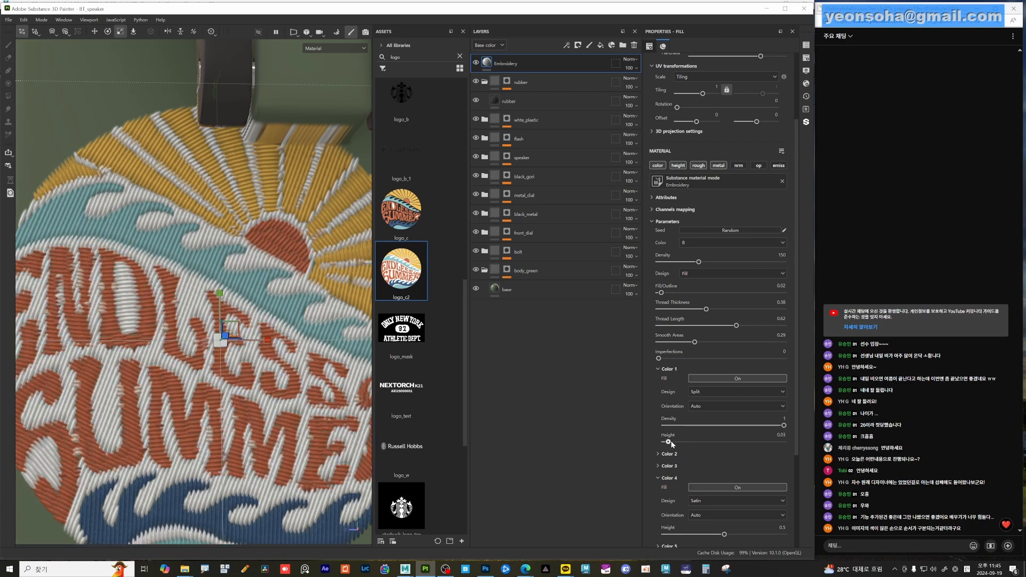
pyautogui.moveTo(756, 444); pyautogui.dragTo(800, 447)
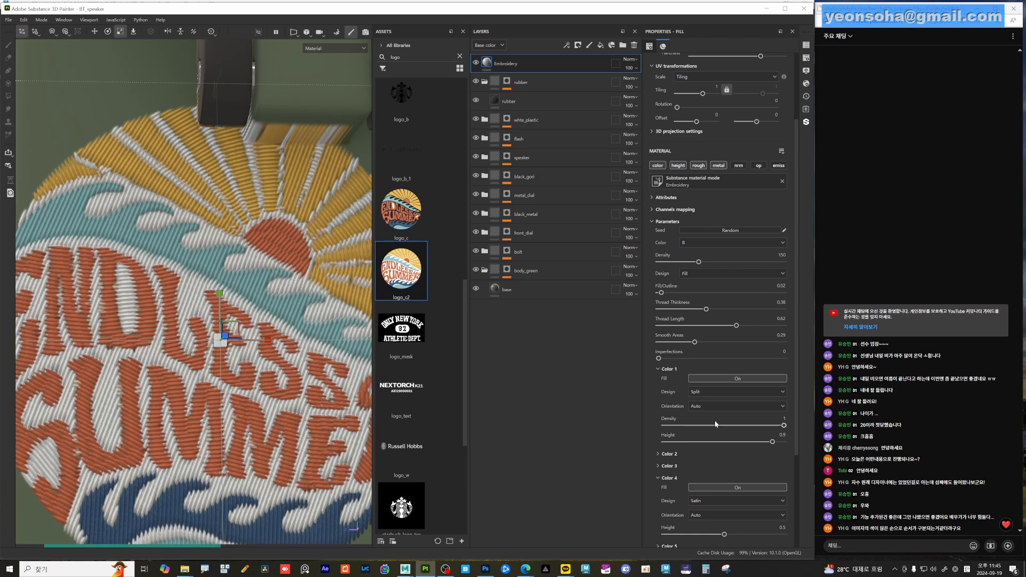
# - Examine the stitch direction in the embroidered logo's sunrays, waves and lettering from several angles and distances
pyautogui.click(717, 406)
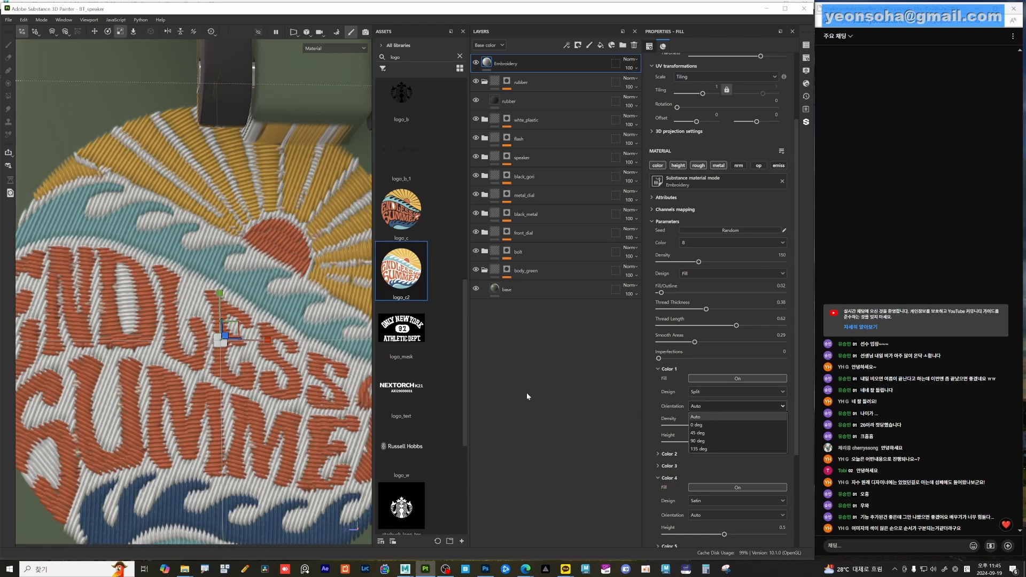
pyautogui.keyDown('alt'); pyautogui.moveTo(306, 346); pyautogui.dragTo(272, 310); pyautogui.keyUp('alt')
pyautogui.scroll(-2, 272, 310)
pyautogui.scroll(3, 271, 309)
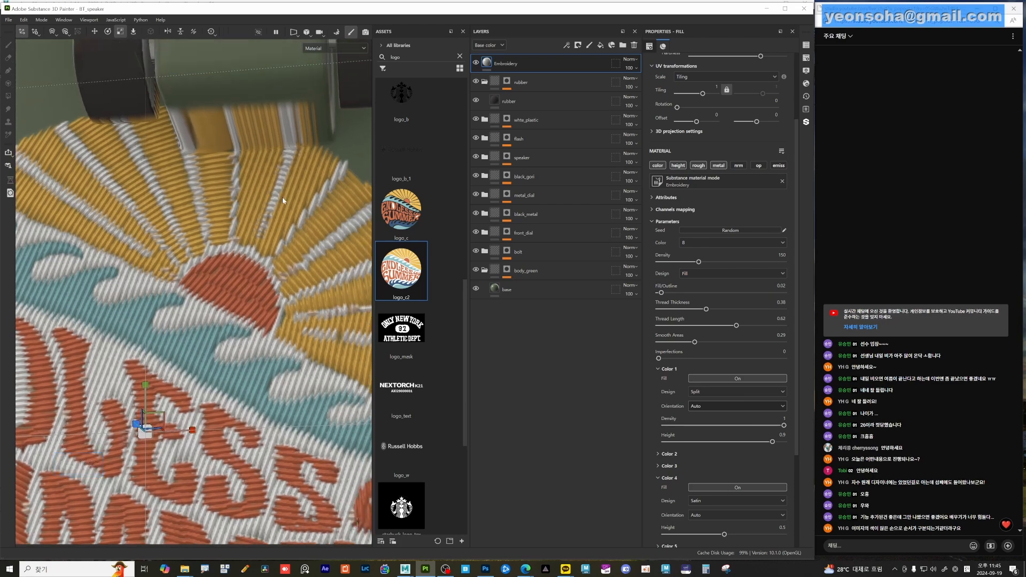
pyautogui.keyDown('alt'); pyautogui.moveTo(316, 320); pyautogui.dragTo(258, 239, button='middle'); pyautogui.keyUp('alt')
pyautogui.keyDown('alt'); pyautogui.moveTo(257, 239); pyautogui.dragTo(256, 374, button='right'); pyautogui.keyUp('alt')
pyautogui.keyDown('alt'); pyautogui.moveTo(257, 375); pyautogui.dragTo(302, 333, button='middle'); pyautogui.keyUp('alt')
pyautogui.keyDown('alt'); pyautogui.moveTo(302, 334); pyautogui.dragTo(255, 392, button='right'); pyautogui.keyUp('alt')
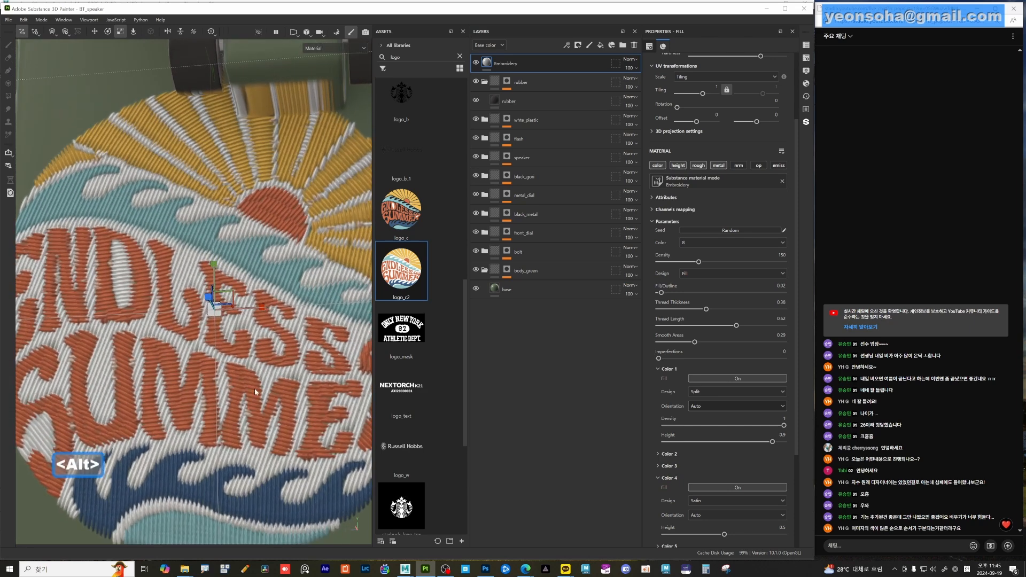
# - Set the Color 1 Orientation to 135 deg after trying 0, 45 and 90 deg, and check the whole logo
pyautogui.click(720, 406)
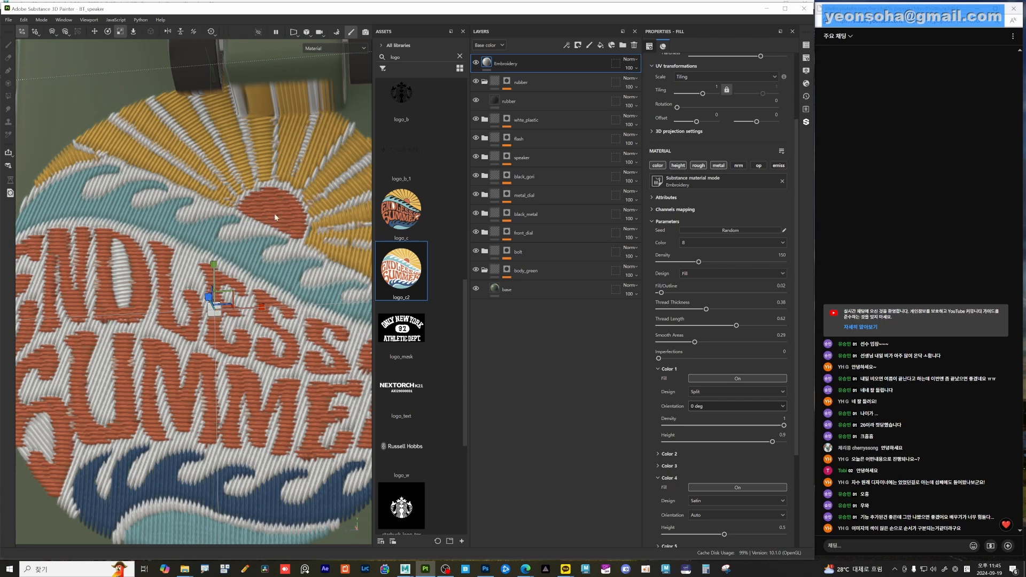
pyautogui.click(709, 405)
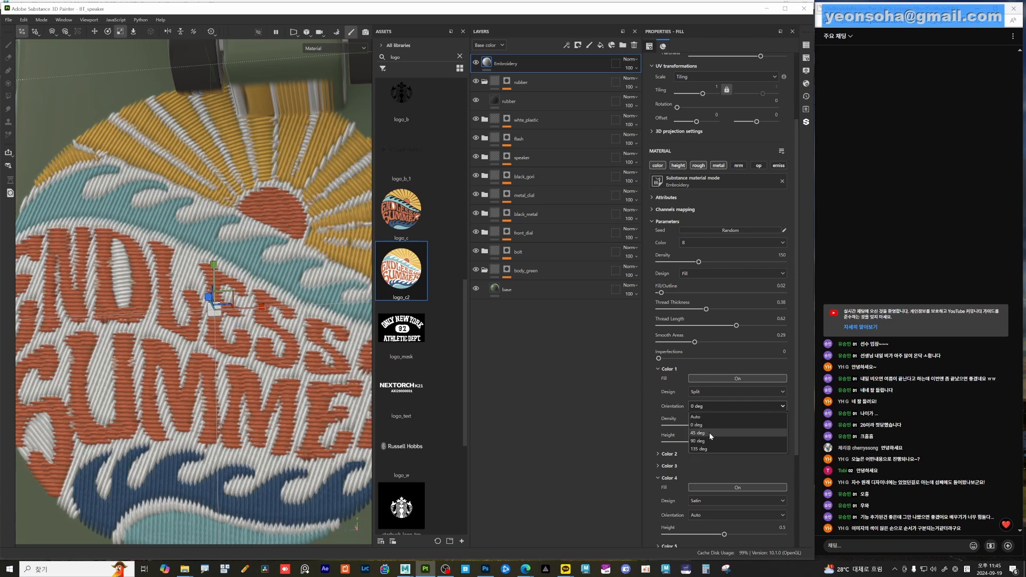
pyautogui.click(710, 431)
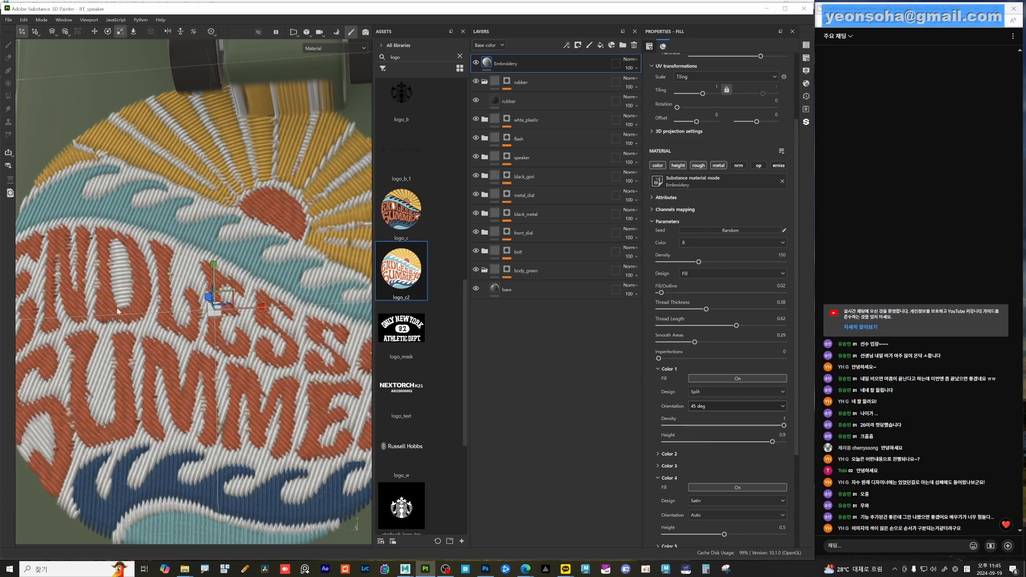
pyautogui.click(707, 406)
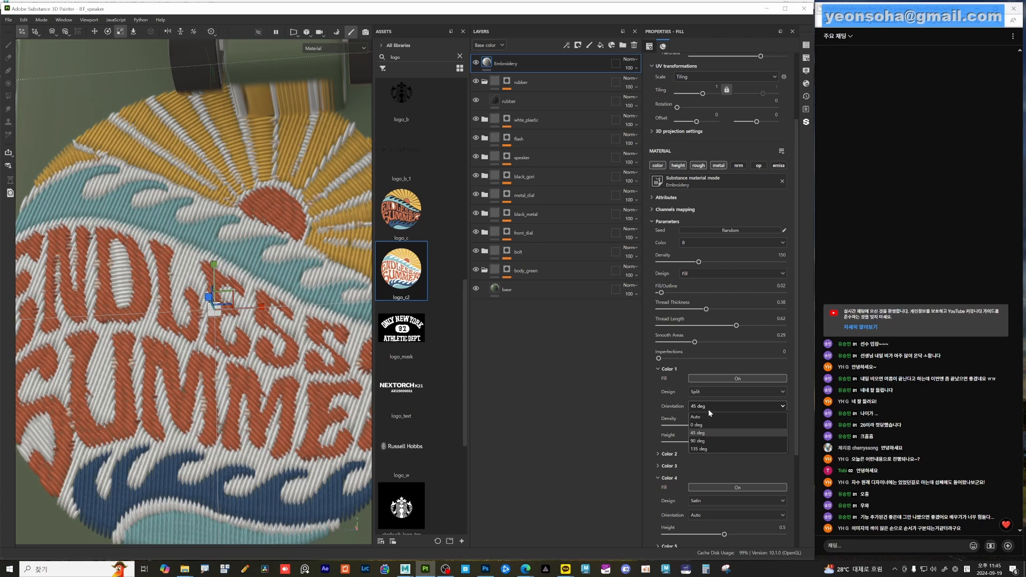
pyautogui.click(713, 439)
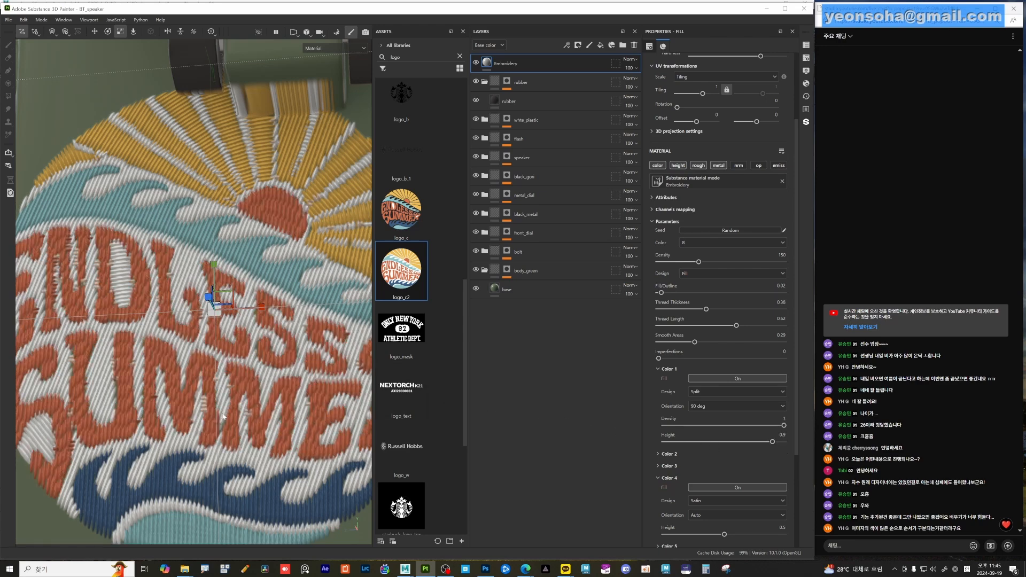
pyautogui.click(715, 408)
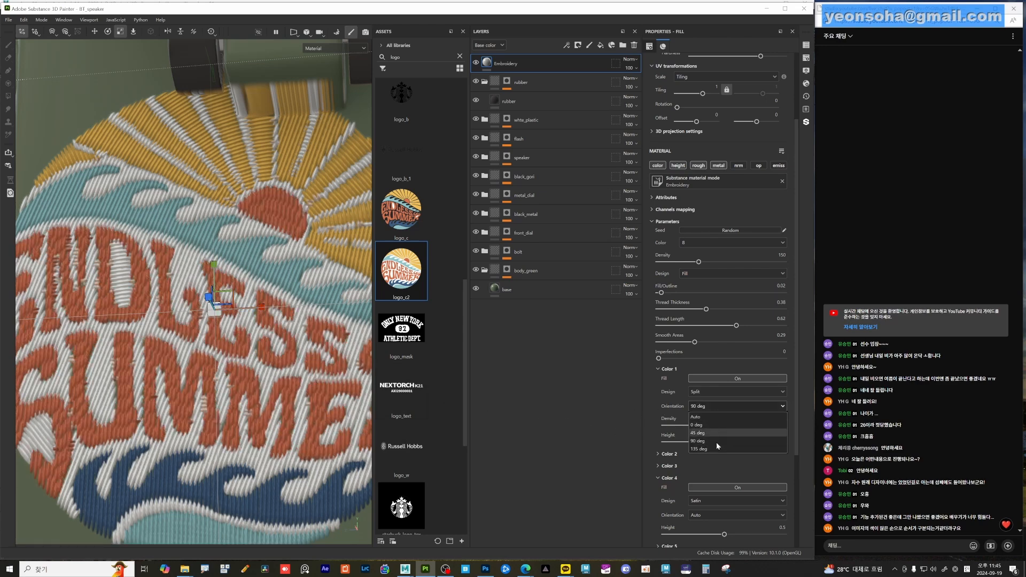
pyautogui.click(711, 450)
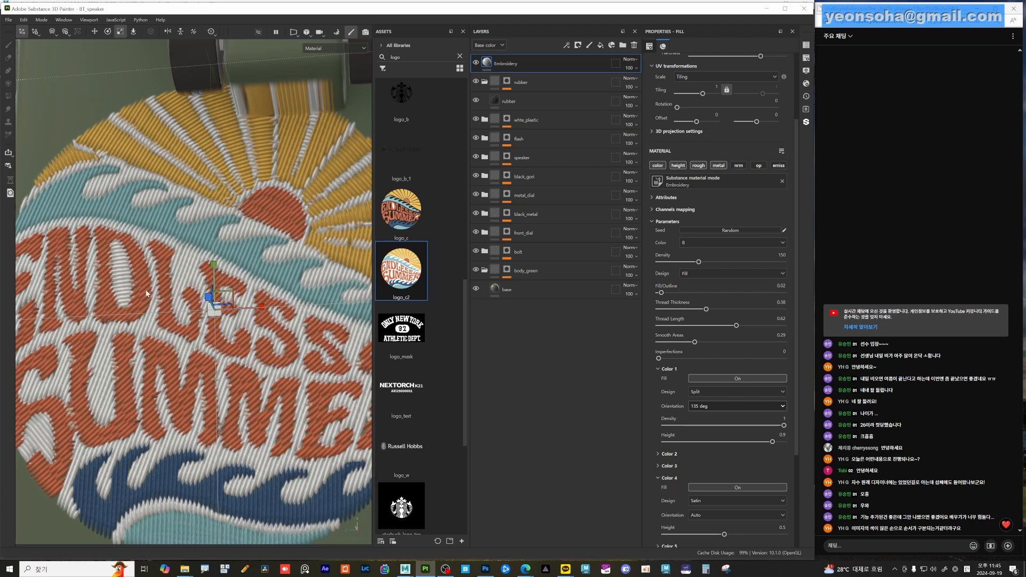
pyautogui.click(730, 405)
pyautogui.click(730, 405)
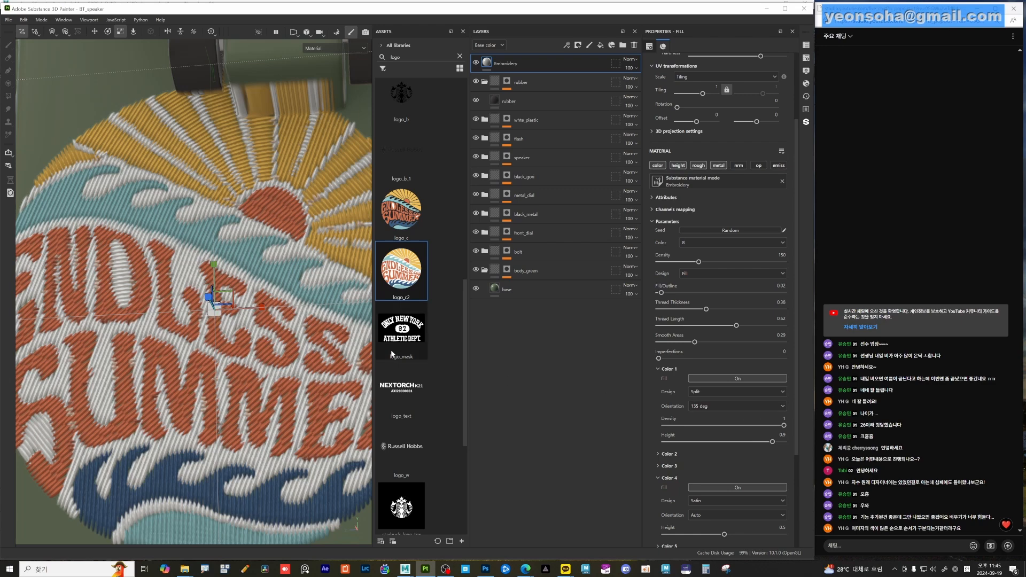
pyautogui.keyDown('alt'); pyautogui.moveTo(219, 366); pyautogui.dragTo(184, 359, button='right'); pyautogui.keyUp('alt')
pyautogui.keyDown('alt'); pyautogui.moveTo(208, 356); pyautogui.dragTo(248, 381); pyautogui.keyUp('alt')
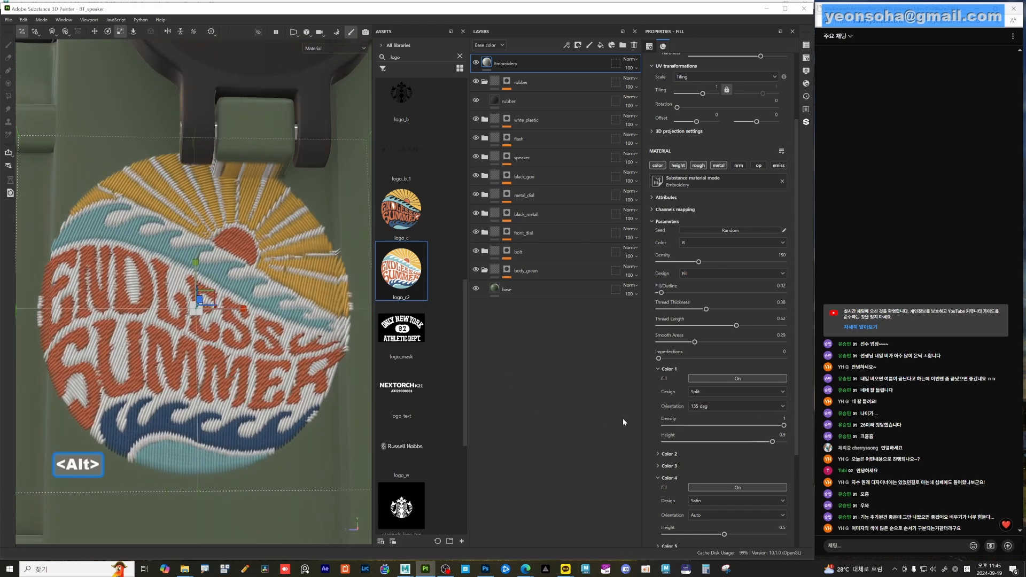
# - Switch the Color 2 Fill off and on to check which part of the logo it controls
pyautogui.scroll(-5, 737, 439)
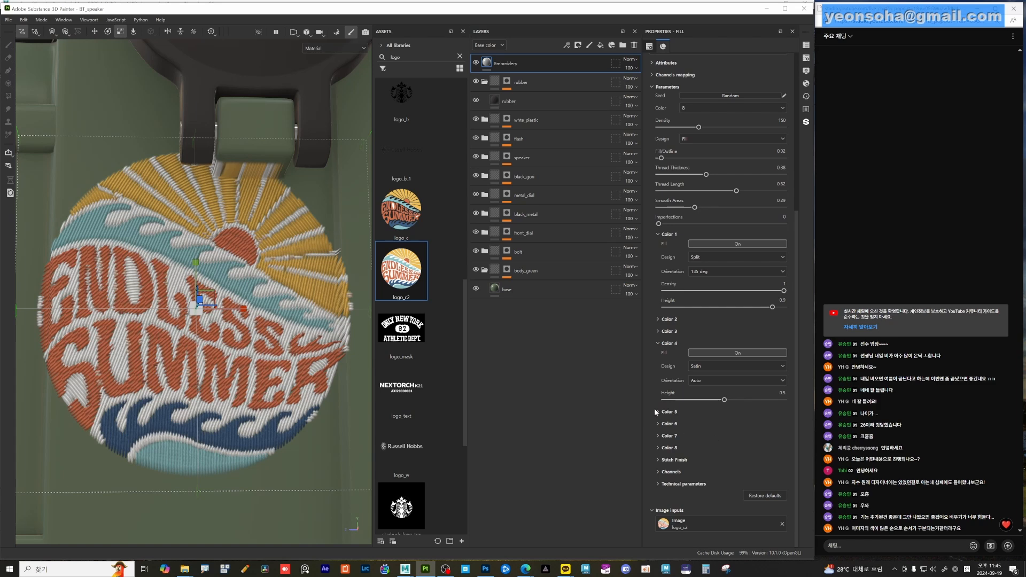
pyautogui.scroll(1, 717, 371)
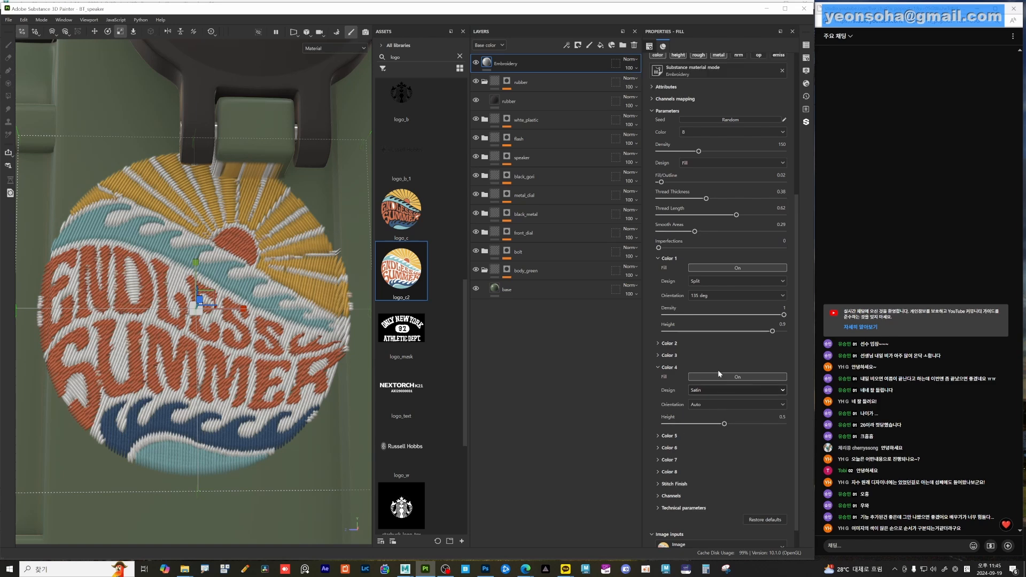
pyautogui.click(657, 344)
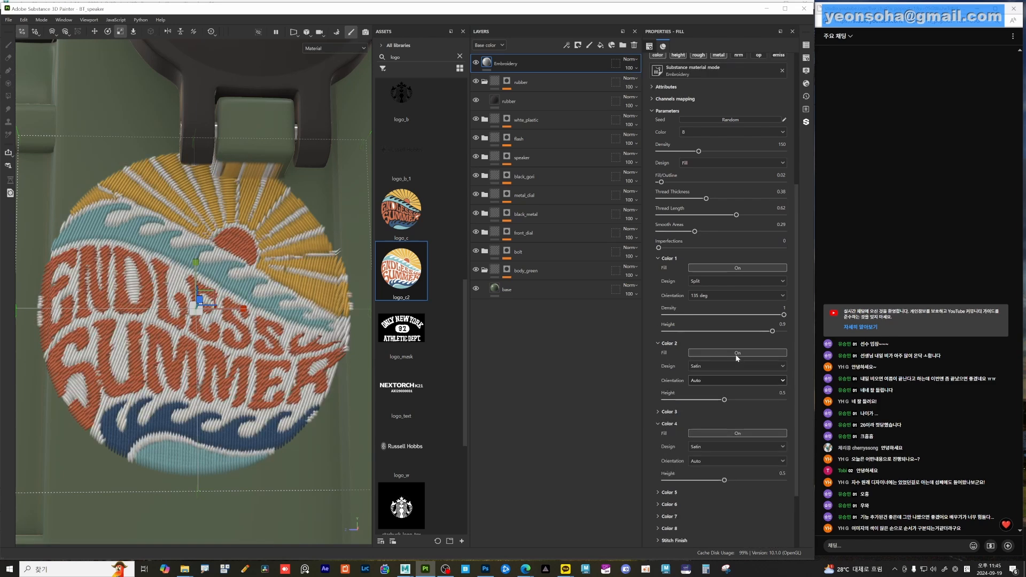
pyautogui.click(736, 355)
pyautogui.click(735, 355)
pyautogui.click(736, 354)
pyautogui.click(736, 354)
# - Switch the Color 3 and Color 4 Fill off and on to check which logo areas they control
pyautogui.click(658, 411)
pyautogui.click(732, 421)
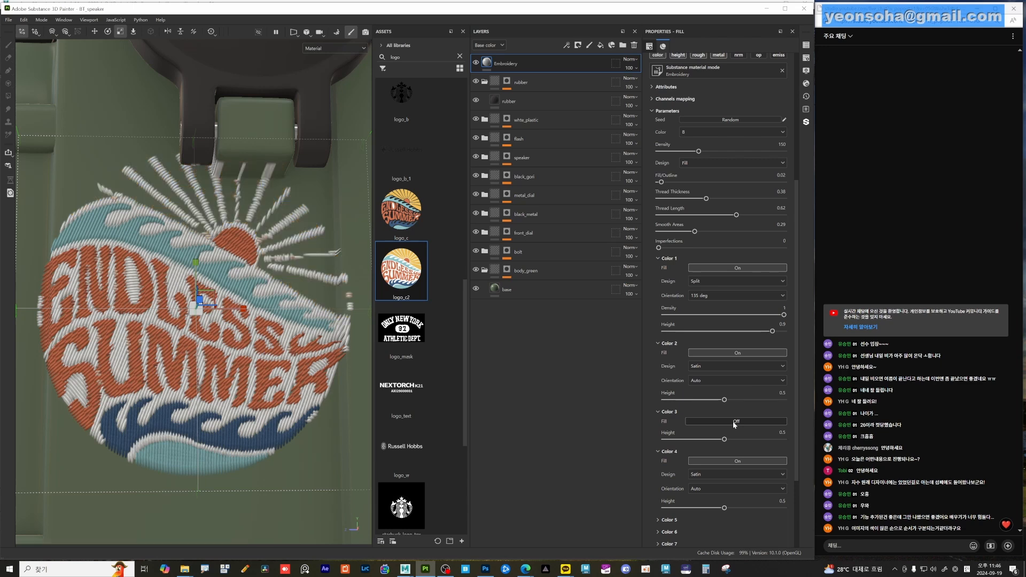
pyautogui.click(733, 421)
pyautogui.click(732, 421)
pyautogui.click(734, 421)
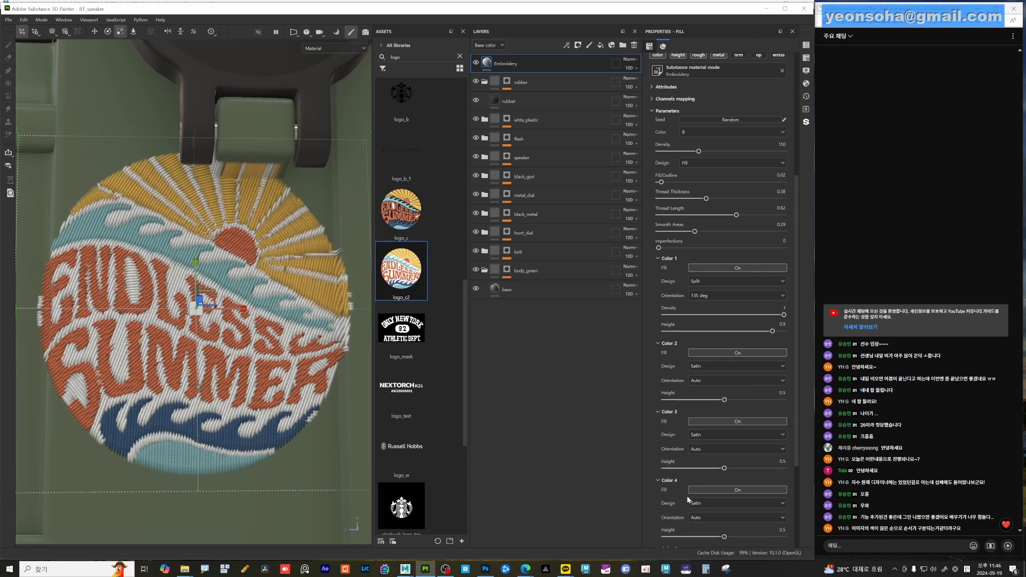
pyautogui.click(729, 490)
pyautogui.scroll(-2, 729, 489)
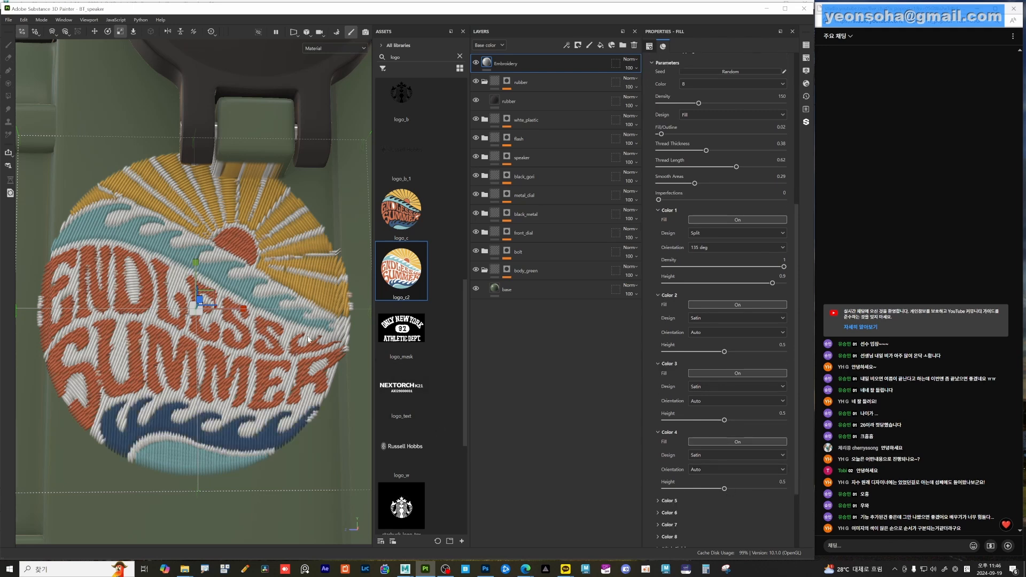
# - Switch the Color 5 and Color 6 Fill off and on to check their effect on the embroidery
pyautogui.scroll(-2, 757, 444)
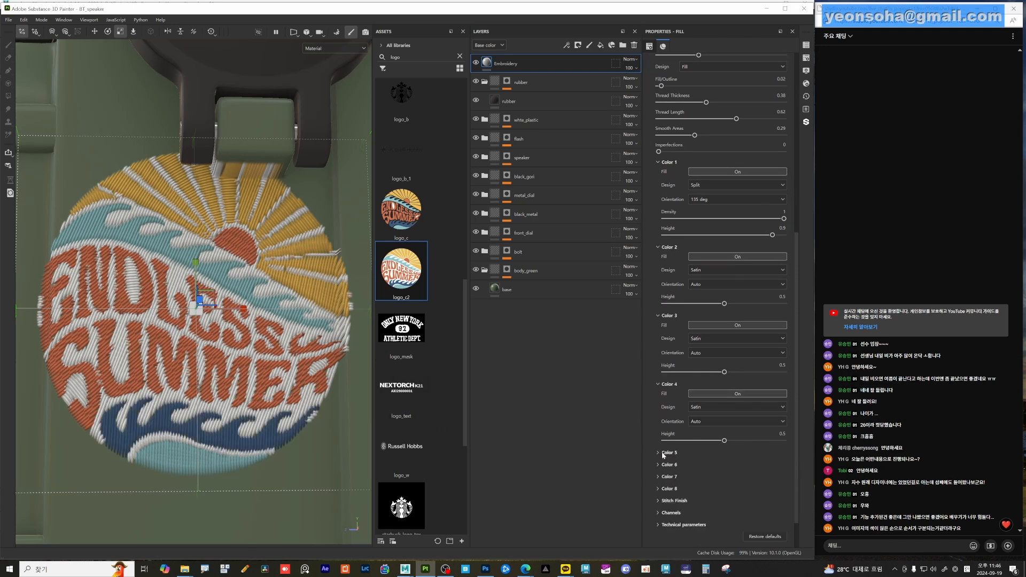
pyautogui.click(662, 452)
pyautogui.click(729, 461)
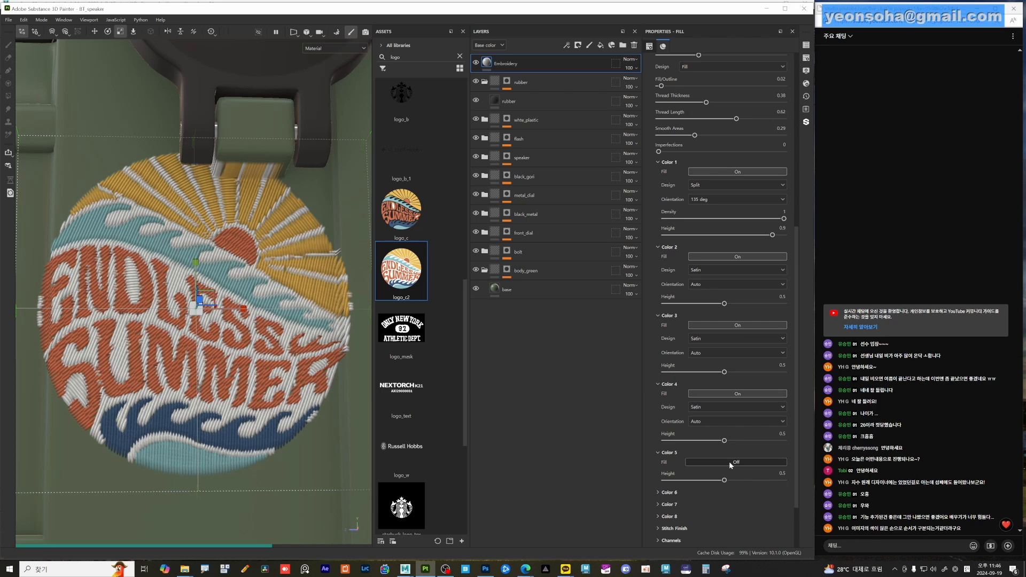
pyautogui.click(729, 461)
pyautogui.scroll(-2, 687, 473)
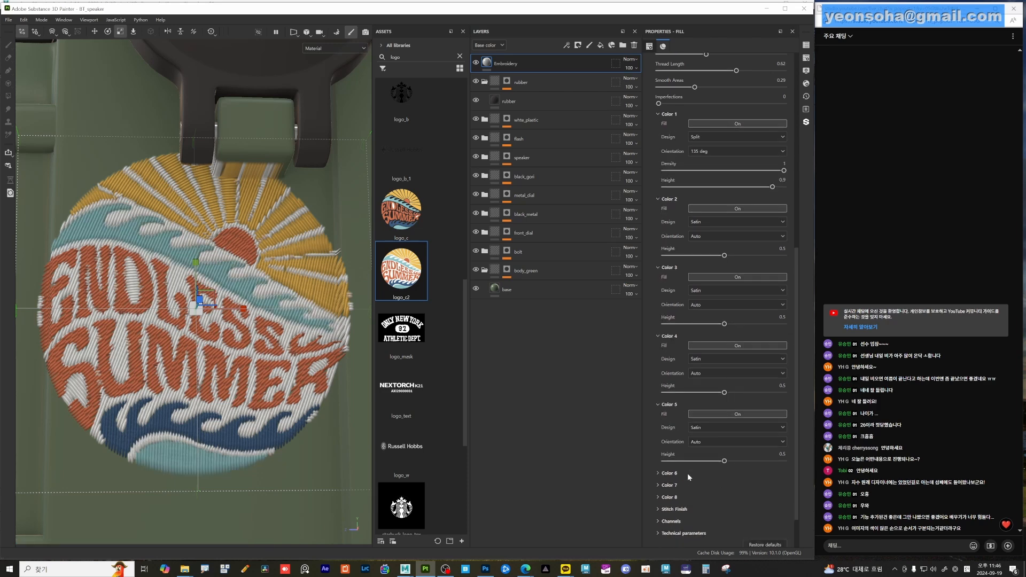
pyautogui.click(660, 474)
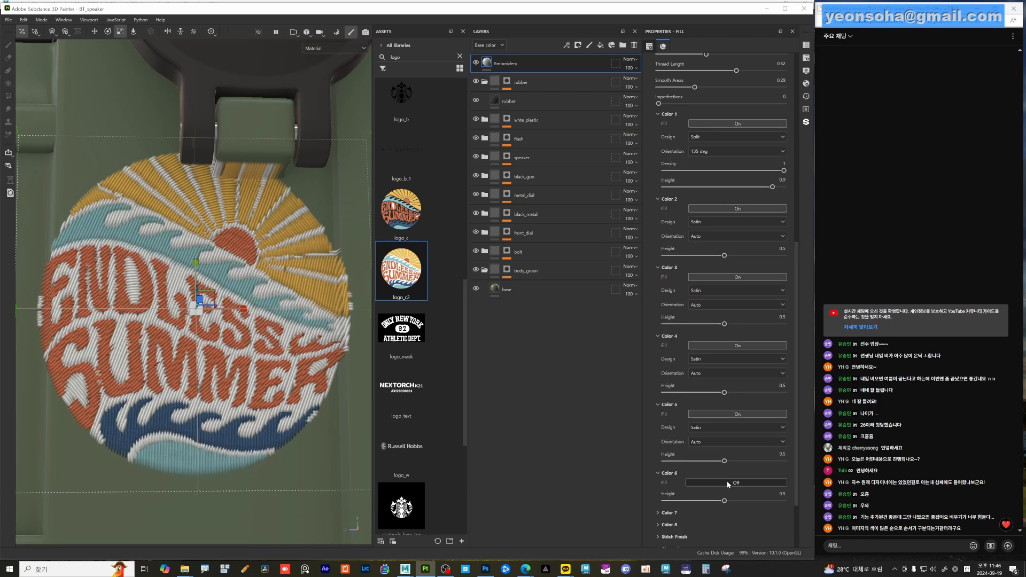
pyautogui.click(727, 482)
pyautogui.click(727, 482)
pyautogui.click(727, 482)
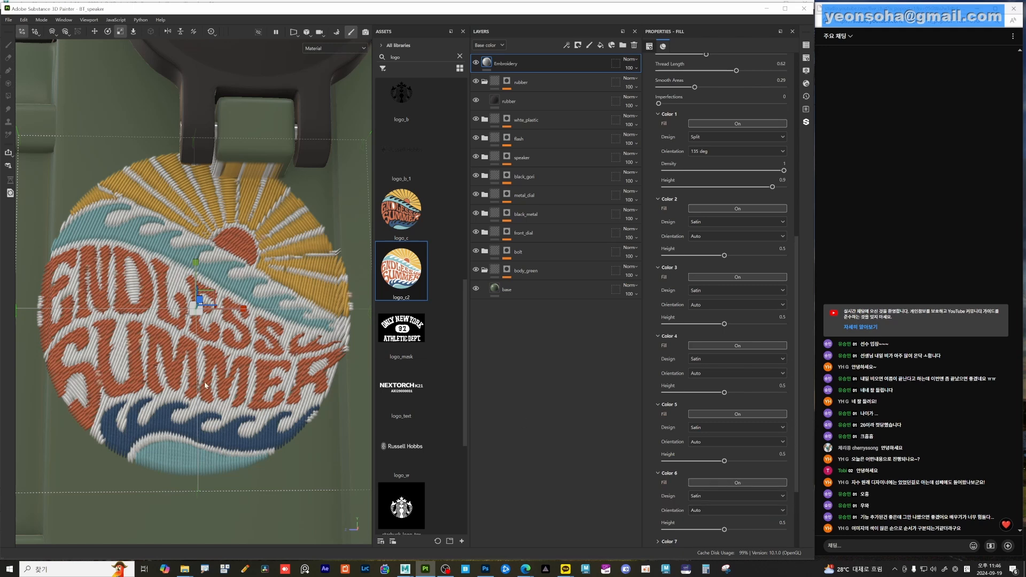
# - Review the embroidered logo on the speaker's side from farther away and hide the Embroidery layer
pyautogui.keyDown('alt'); pyautogui.moveTo(204, 385); pyautogui.dragTo(166, 369, button='right'); pyautogui.keyUp('alt')
pyautogui.keyDown('alt'); pyautogui.moveTo(166, 369); pyautogui.dragTo(188, 333); pyautogui.keyUp('alt')
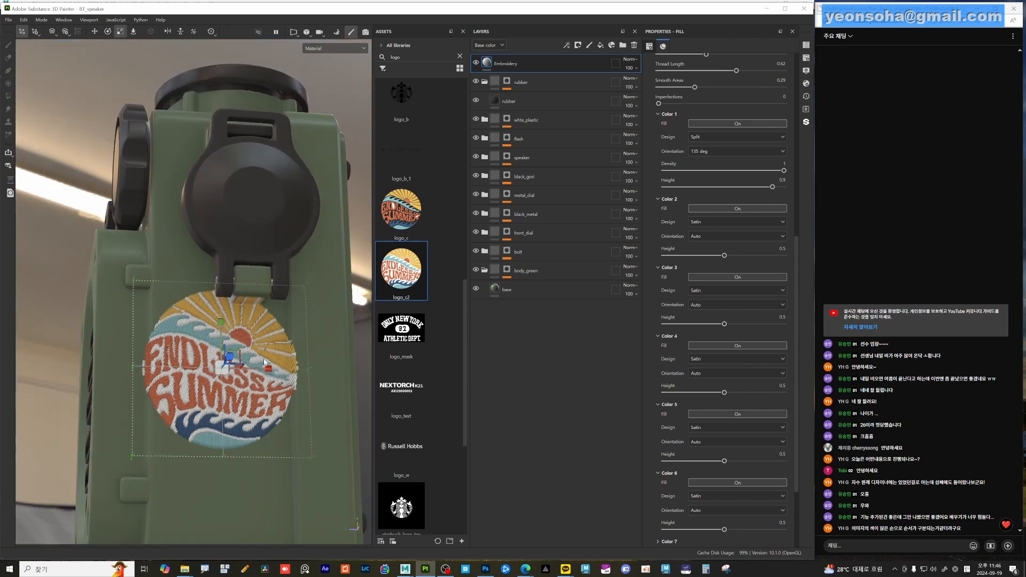
pyautogui.keyDown('alt'); pyautogui.moveTo(264, 361); pyautogui.dragTo(283, 442); pyautogui.keyUp('alt')
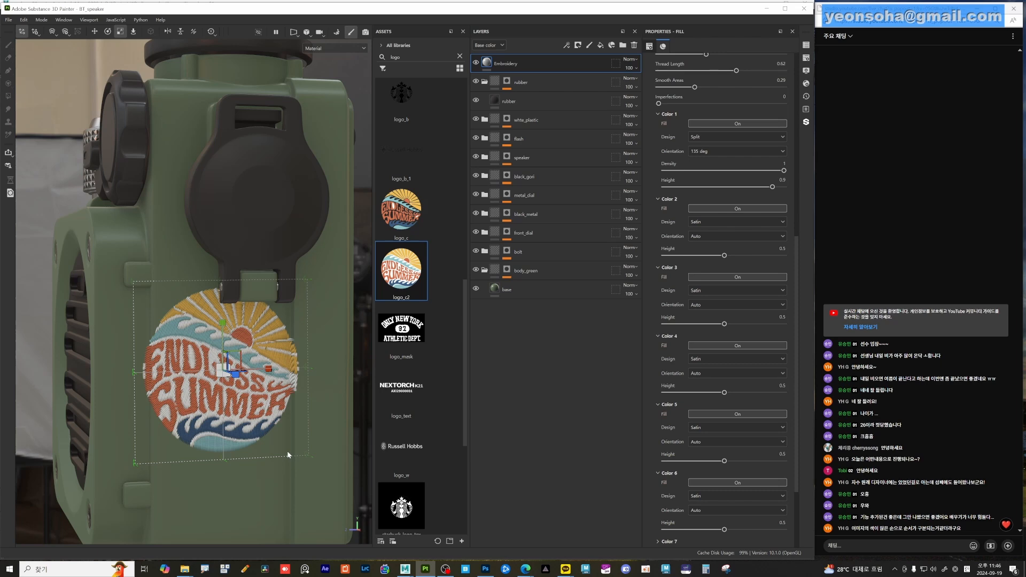
pyautogui.keyDown('alt'); pyautogui.moveTo(275, 424); pyautogui.dragTo(265, 418, button='right'); pyautogui.keyUp('alt')
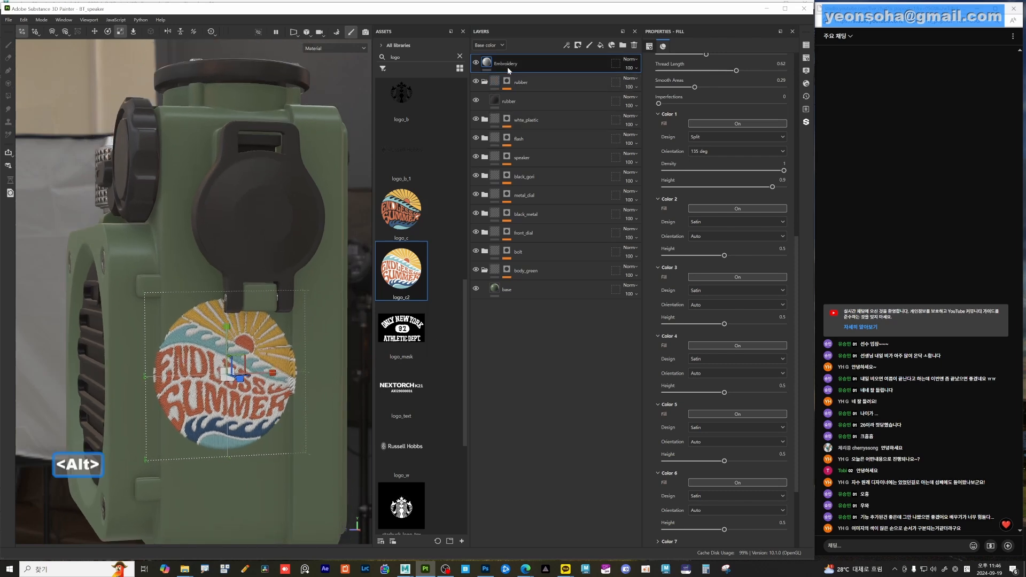
pyautogui.click(476, 63)
# - Examine the whole speaker model without the embroidered decal from several angles and distances
pyautogui.keyDown('alt'); pyautogui.moveTo(259, 360); pyautogui.dragTo(271, 378); pyautogui.keyUp('alt')
pyautogui.keyDown('alt'); pyautogui.moveTo(270, 378); pyautogui.dragTo(293, 396, button='middle'); pyautogui.keyUp('alt')
pyautogui.keyDown('alt'); pyautogui.moveTo(293, 396); pyautogui.dragTo(277, 390); pyautogui.keyUp('alt')
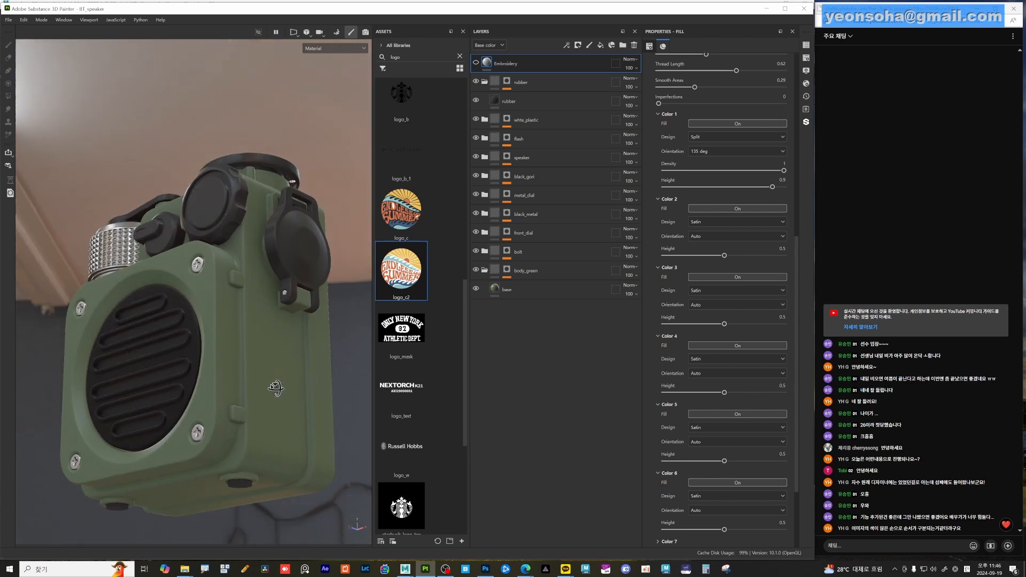
pyautogui.keyDown('alt'); pyautogui.moveTo(278, 389); pyautogui.dragTo(263, 408, button='right'); pyautogui.keyUp('alt')
pyautogui.keyDown('alt'); pyautogui.moveTo(263, 407); pyautogui.dragTo(247, 393); pyautogui.keyUp('alt')
pyautogui.keyDown('alt'); pyautogui.moveTo(247, 393); pyautogui.dragTo(254, 397, button='middle'); pyautogui.keyUp('alt')
pyautogui.keyDown('alt'); pyautogui.moveTo(253, 397); pyautogui.dragTo(184, 387, button='right'); pyautogui.keyUp('alt')
pyautogui.keyDown('alt'); pyautogui.moveTo(184, 387); pyautogui.dragTo(218, 424); pyautogui.keyUp('alt')
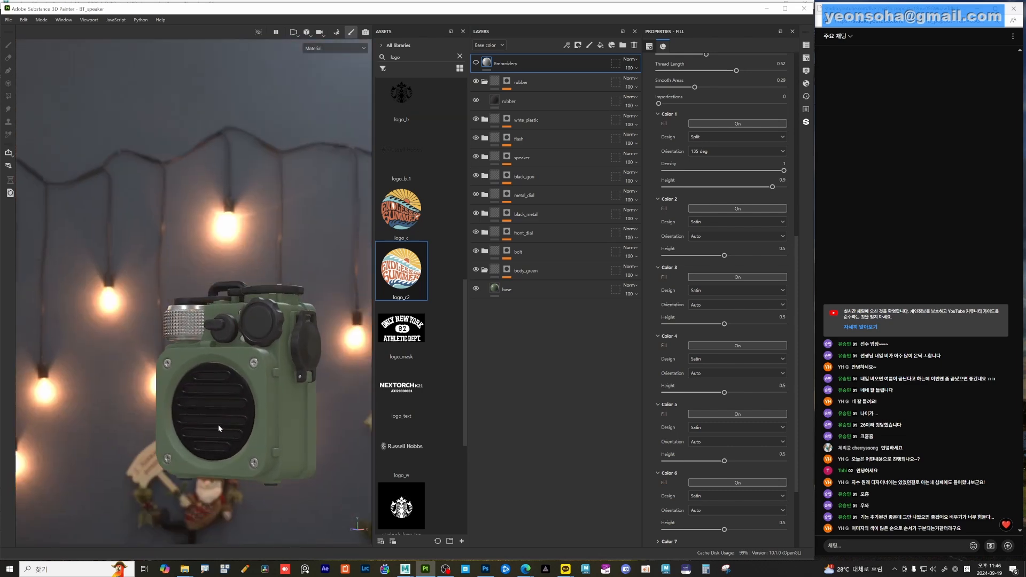
# - Collapse the body_green folder and delete the Embroidery layer from the stack
pyautogui.keyDown('alt'); pyautogui.moveTo(218, 424); pyautogui.dragTo(522, 408, button='right'); pyautogui.keyUp('alt')
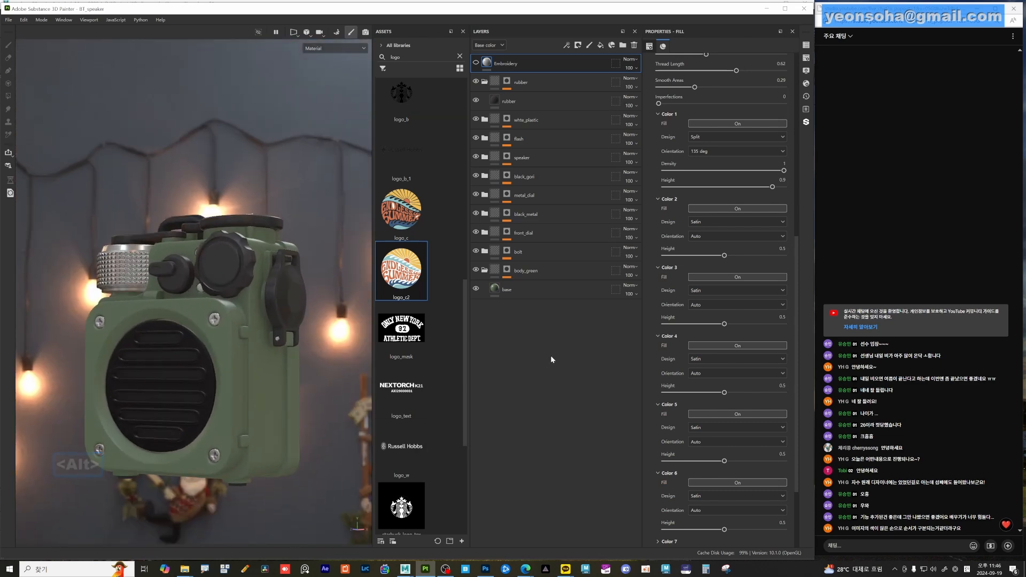
pyautogui.click(484, 270)
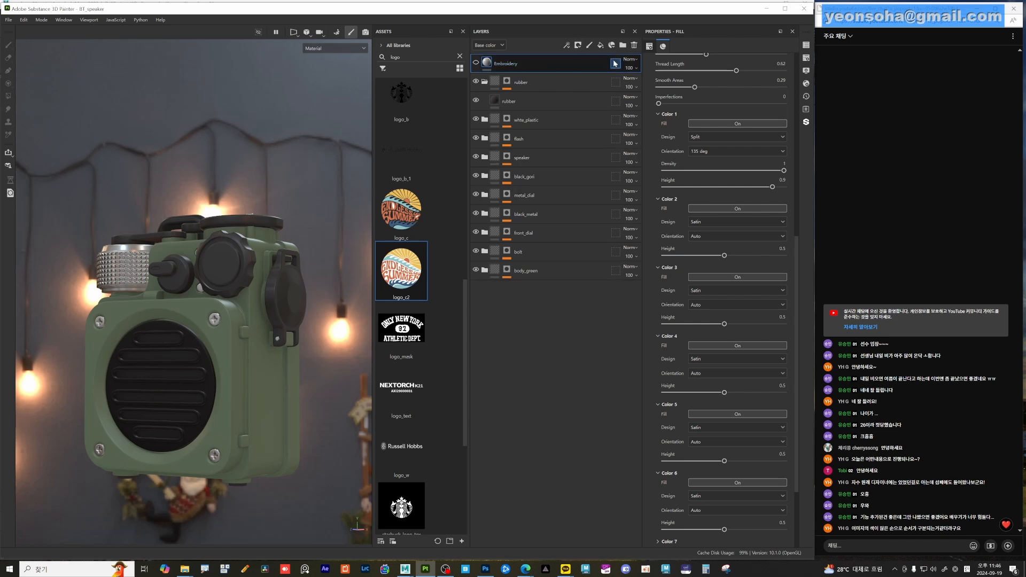
pyautogui.click(634, 46)
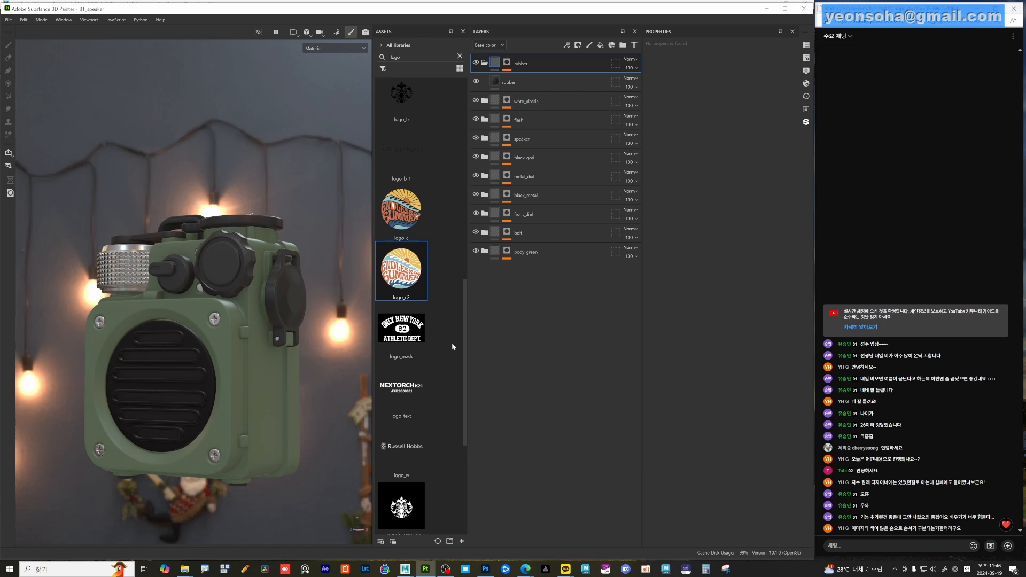
pyautogui.scroll(3, 249, 310)
pyautogui.press('alt')
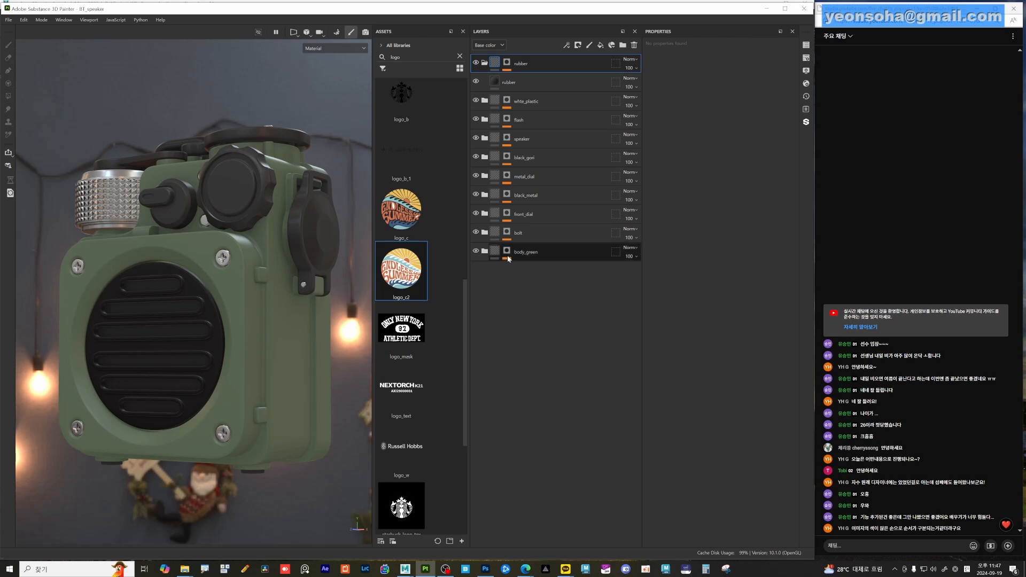
# - Inspect the mask of each part folder in turn, from body_green up to the white plastic folder, and return to the material view
pyautogui.keyDown('alt'); pyautogui.click(509, 252); pyautogui.keyUp('alt')
pyautogui.keyDown('alt'); pyautogui.click(507, 233); pyautogui.keyUp('alt')
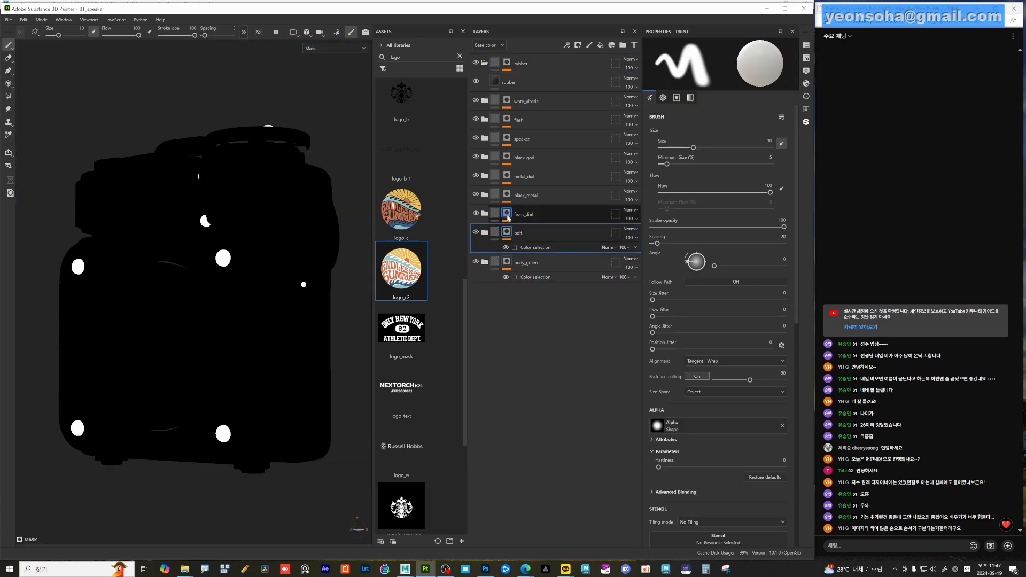
pyautogui.keyDown('alt'); pyautogui.click(507, 214); pyautogui.keyUp('alt')
pyautogui.keyDown('alt'); pyautogui.click(507, 194); pyautogui.keyUp('alt')
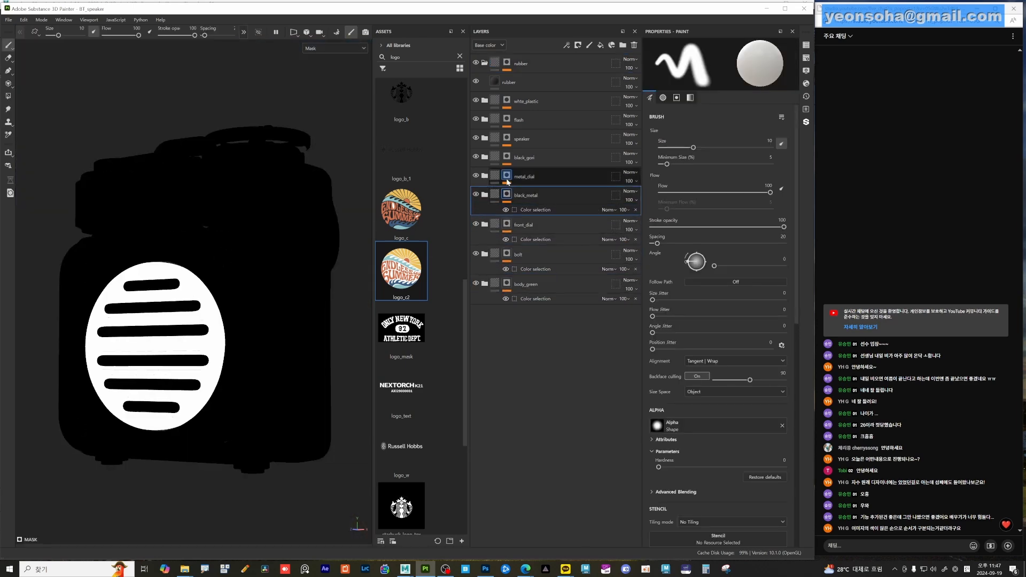
pyautogui.keyDown('alt'); pyautogui.click(507, 176); pyautogui.keyUp('alt')
pyautogui.keyDown('alt'); pyautogui.click(507, 157); pyautogui.keyUp('alt')
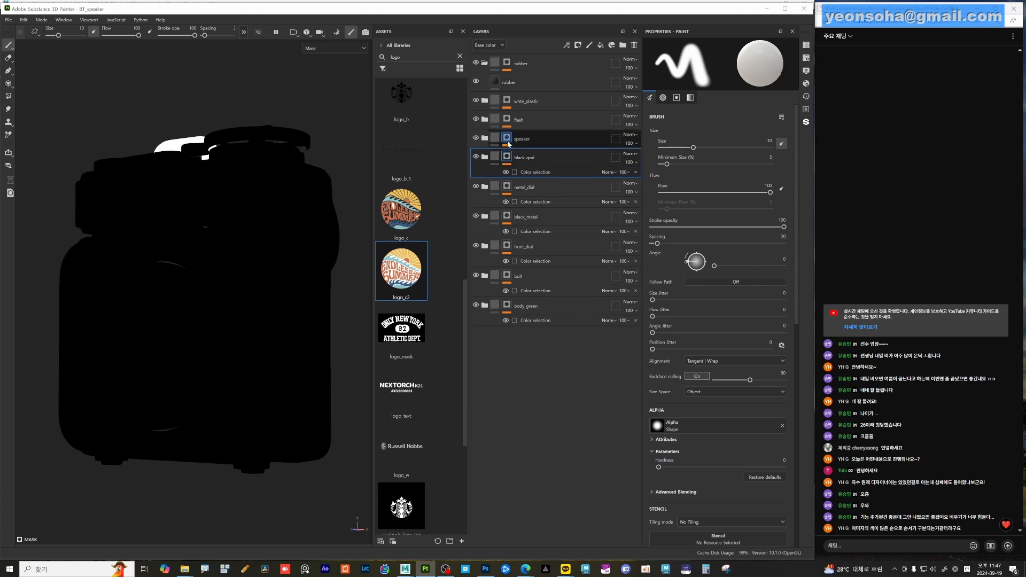
pyautogui.keyDown('alt'); pyautogui.click(507, 139); pyautogui.keyUp('alt')
pyautogui.keyDown('alt'); pyautogui.click(507, 119); pyautogui.keyUp('alt')
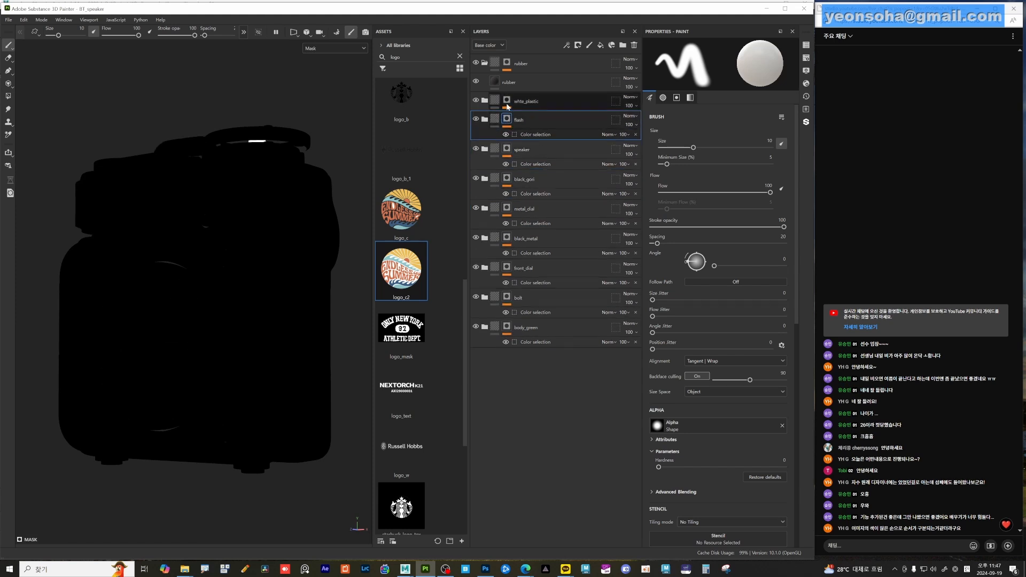
pyautogui.keyDown('alt'); pyautogui.click(507, 101); pyautogui.keyUp('alt')
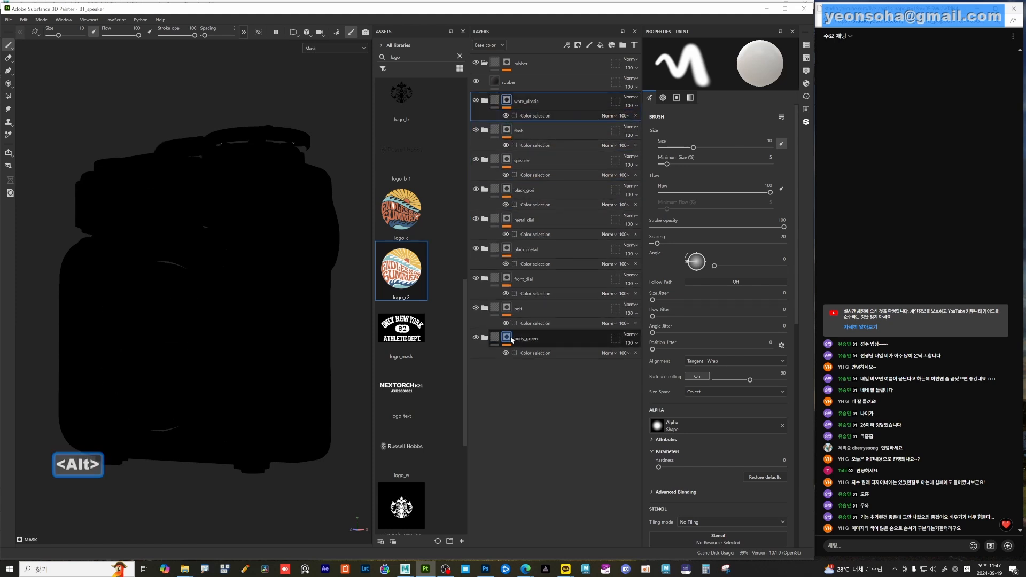
pyautogui.keyDown('alt'); pyautogui.click(505, 337); pyautogui.keyUp('alt')
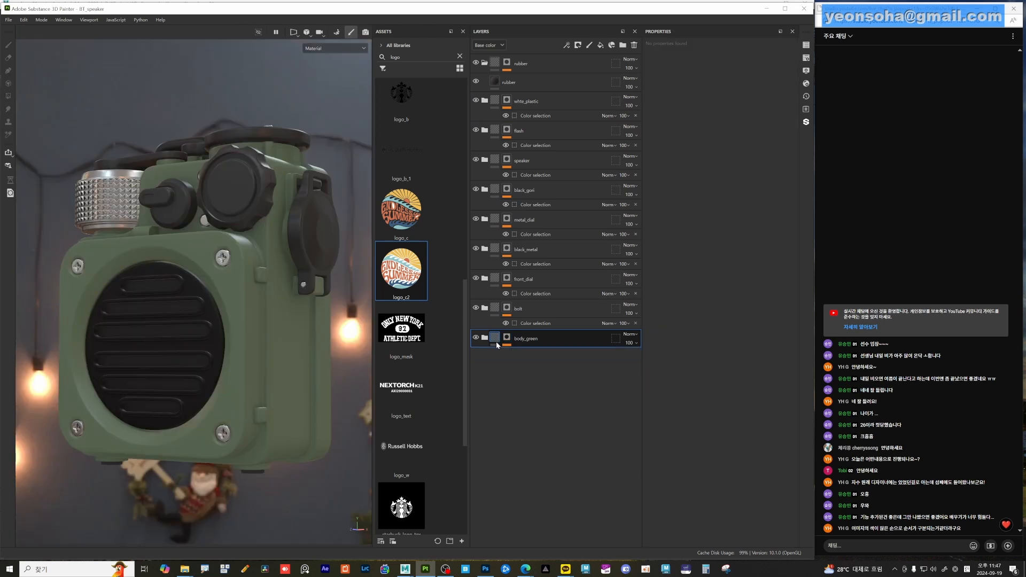
# - Select the body_green folder and expand it to show its base layer
pyautogui.click(495, 340)
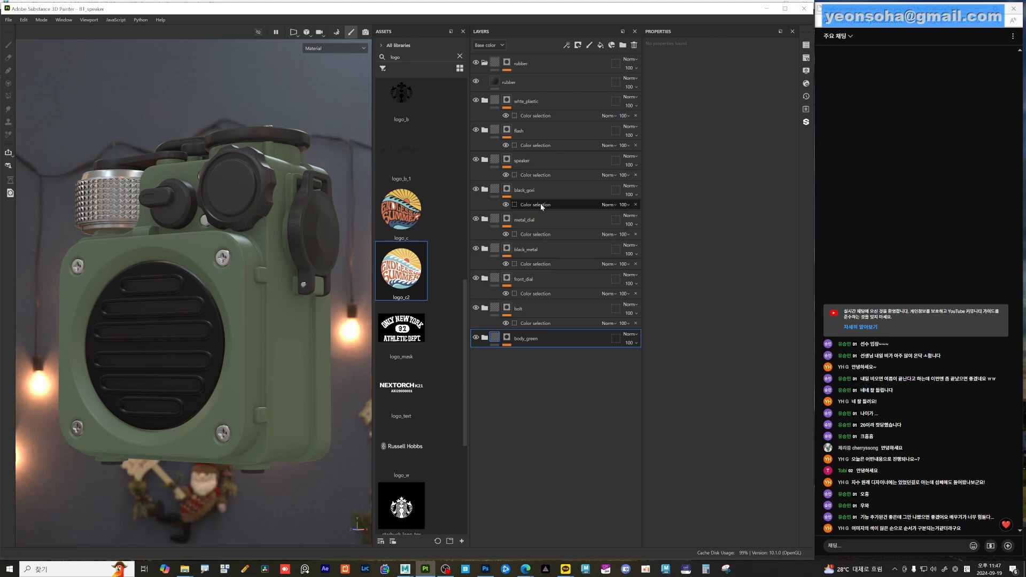
pyautogui.click(484, 337)
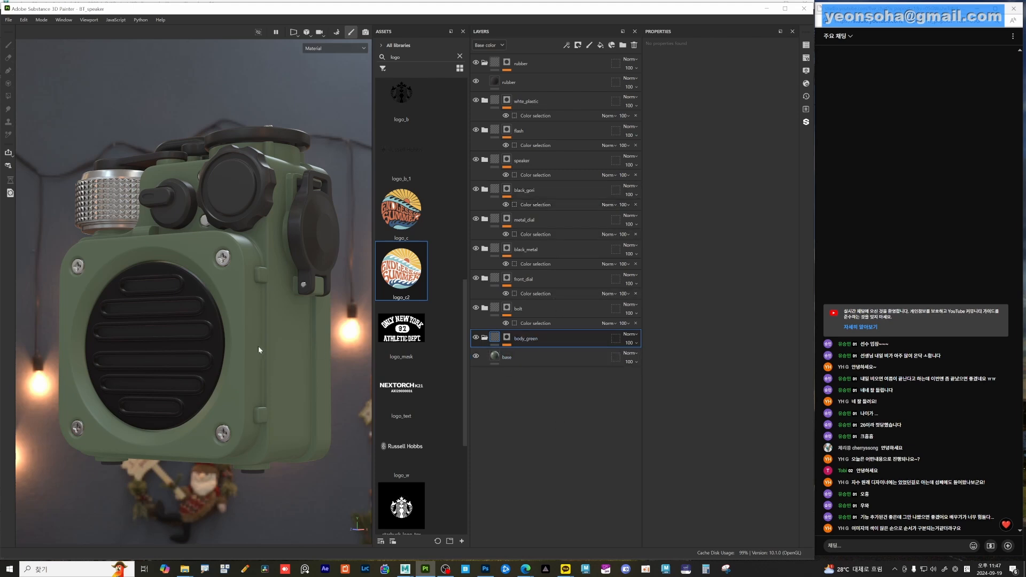
pyautogui.moveTo(259, 345)
pyautogui.keyDown('alt'); pyautogui.mouseDown()
pyautogui.moveTo(303, 432)
pyautogui.moveTo(323, 357)
pyautogui.moveTo(273, 347)
pyautogui.mouseUp(); pyautogui.keyUp('alt')
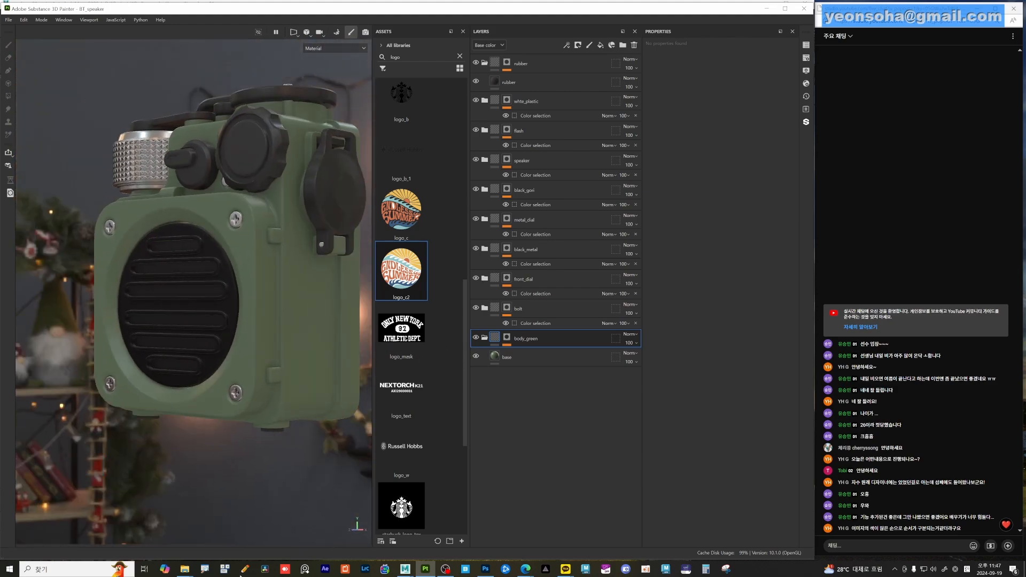
# - Switch to File Explorer, open the radio.pur reference board from the Radio_speaker project folder, and minimize the Explorer window
pyautogui.moveTo(190, 568)
pyautogui.click(216, 548)
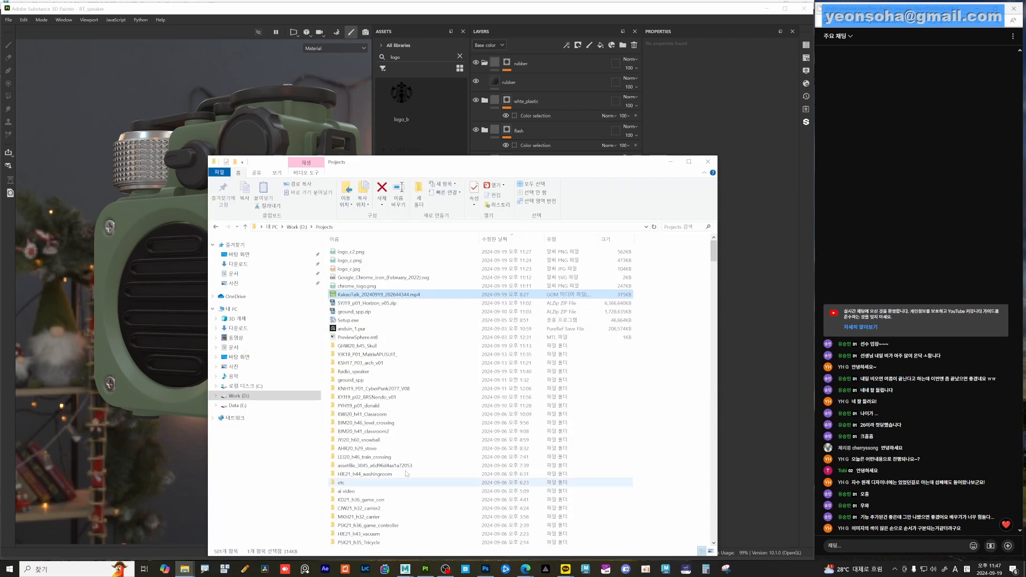
pyautogui.doubleClick(406, 372)
pyautogui.doubleClick(374, 389)
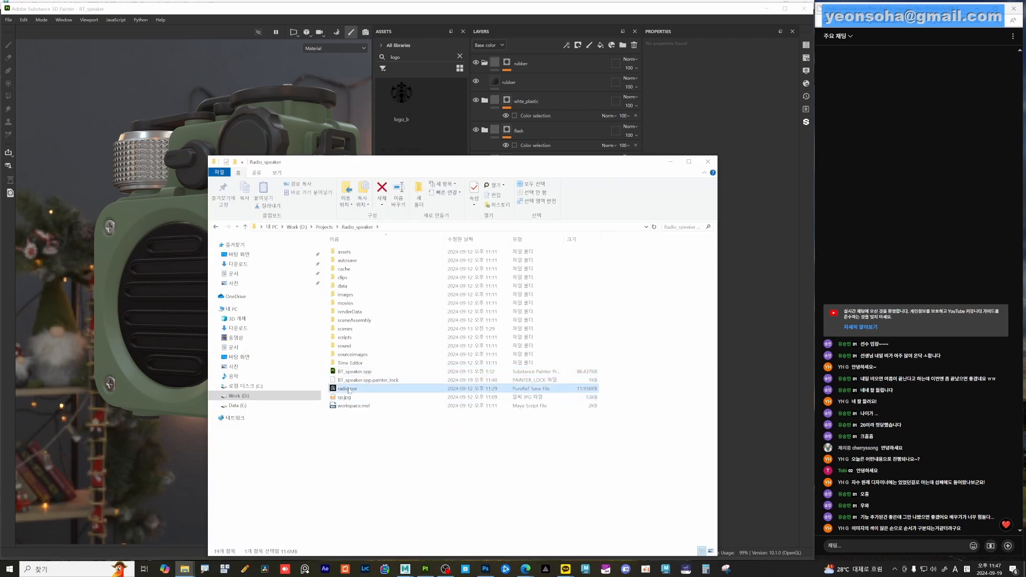
pyautogui.click(670, 163)
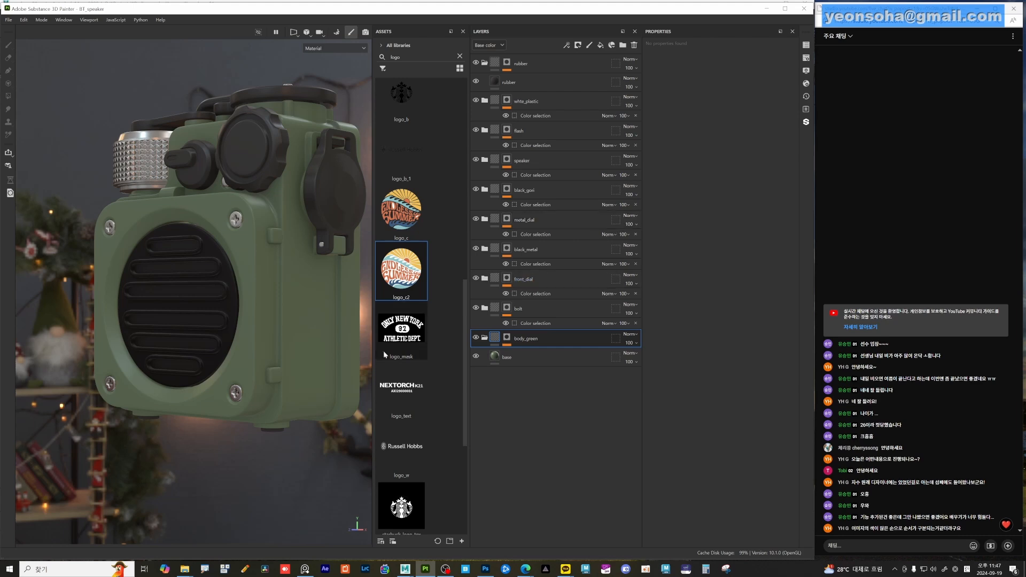
# - Compare the green speaker body with the close-up radio photo on the PureRef reference board, focusing on the edges around the dials
pyautogui.keyDown('alt'); pyautogui.moveTo(341, 294); pyautogui.dragTo(287, 376); pyautogui.keyUp('alt')
pyautogui.keyDown('alt'); pyautogui.moveTo(287, 376); pyautogui.dragTo(264, 343, button='middle'); pyautogui.keyUp('alt')
pyautogui.keyDown('alt'); pyautogui.moveTo(264, 343); pyautogui.dragTo(320, 361, button='right'); pyautogui.keyUp('alt')
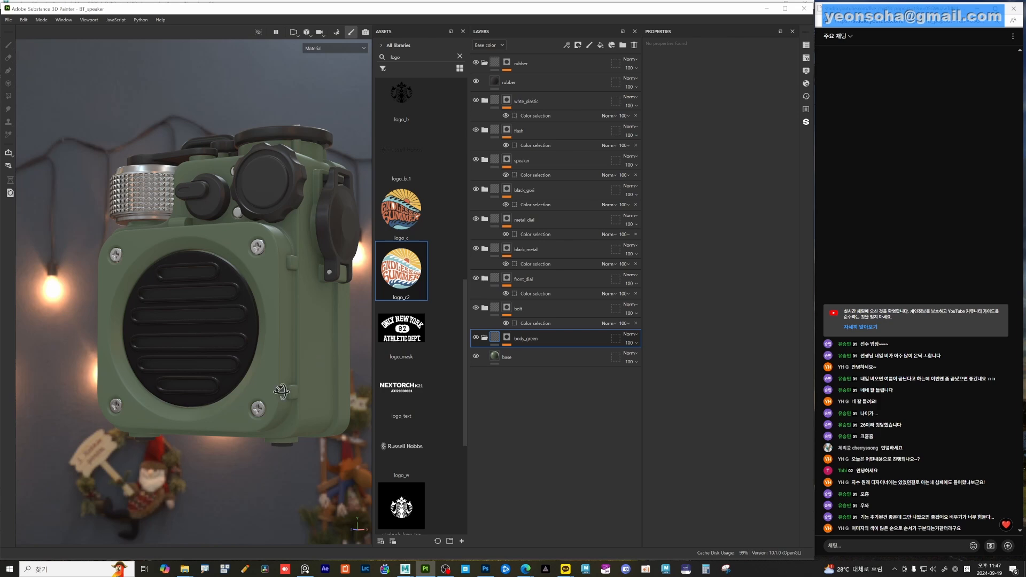
pyautogui.keyDown('alt'); pyautogui.moveTo(320, 361); pyautogui.dragTo(394, 473); pyautogui.keyUp('alt')
pyautogui.keyDown('alt'); pyautogui.moveTo(309, 379); pyautogui.dragTo(294, 403); pyautogui.keyUp('alt')
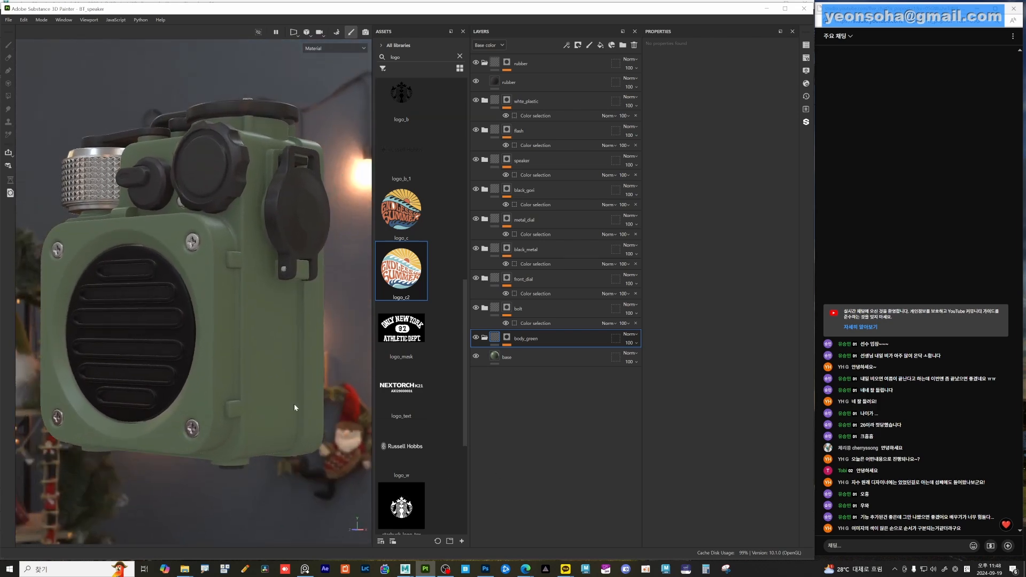
pyautogui.hotkey('alt', 'Tab')
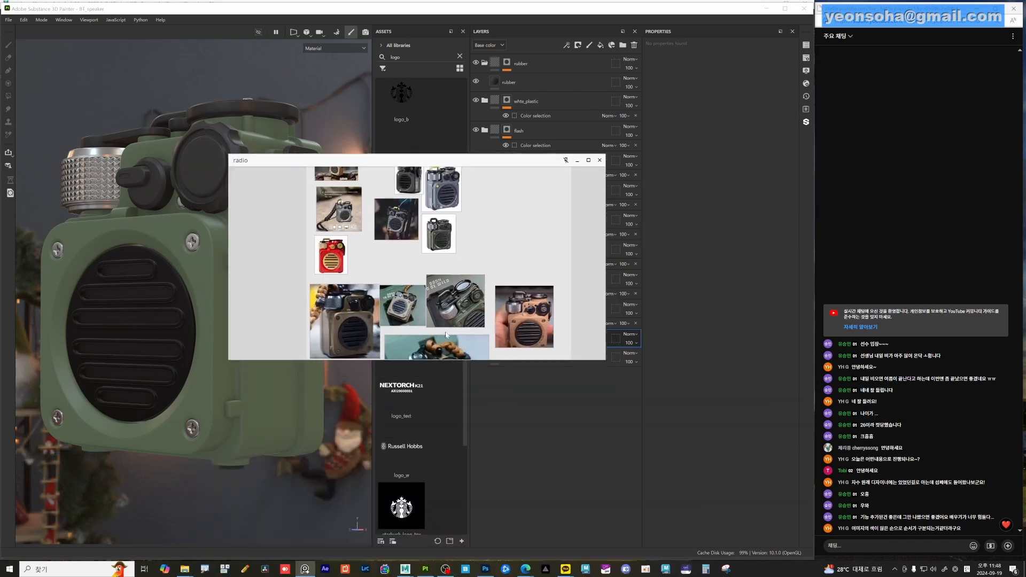
pyautogui.scroll(5, 485, 316)
pyautogui.moveTo(495, 336); pyautogui.dragTo(410, 287)
pyautogui.scroll(3, 482, 230)
pyautogui.scroll(-3, 463, 247)
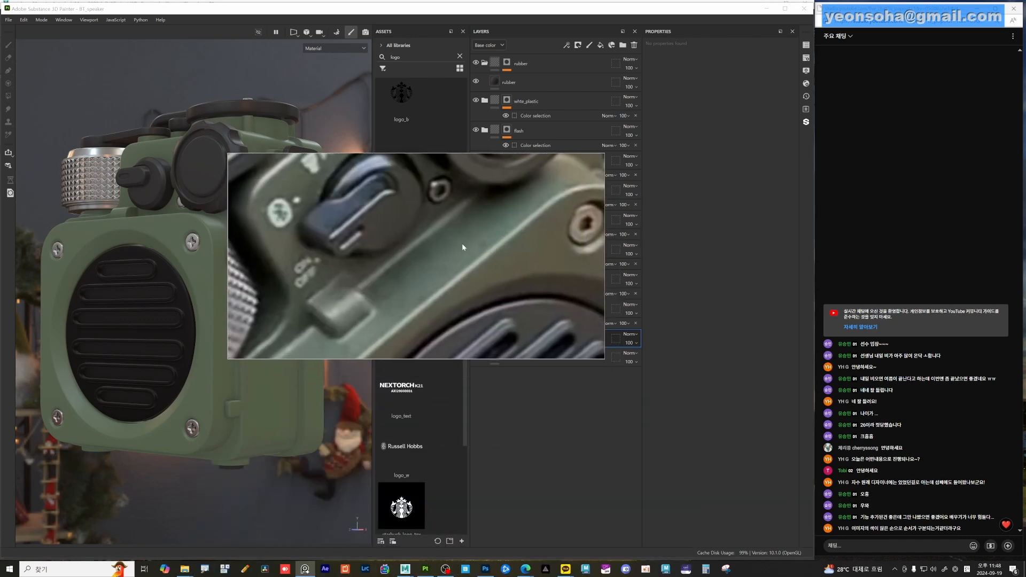
pyautogui.moveTo(481, 269); pyautogui.dragTo(453, 271, button='middle')
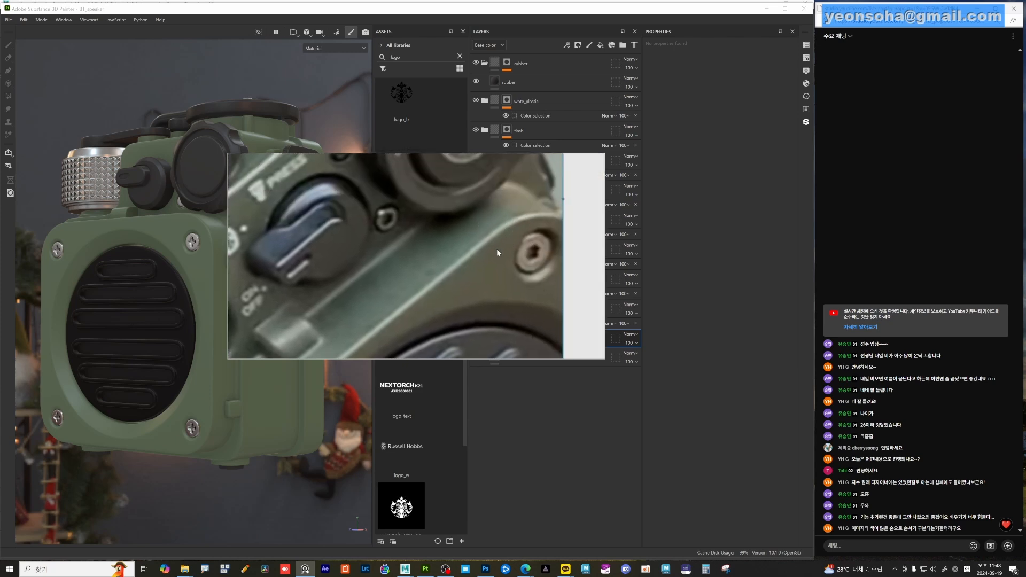
pyautogui.moveTo(473, 234); pyautogui.dragTo(472, 576, button='right')
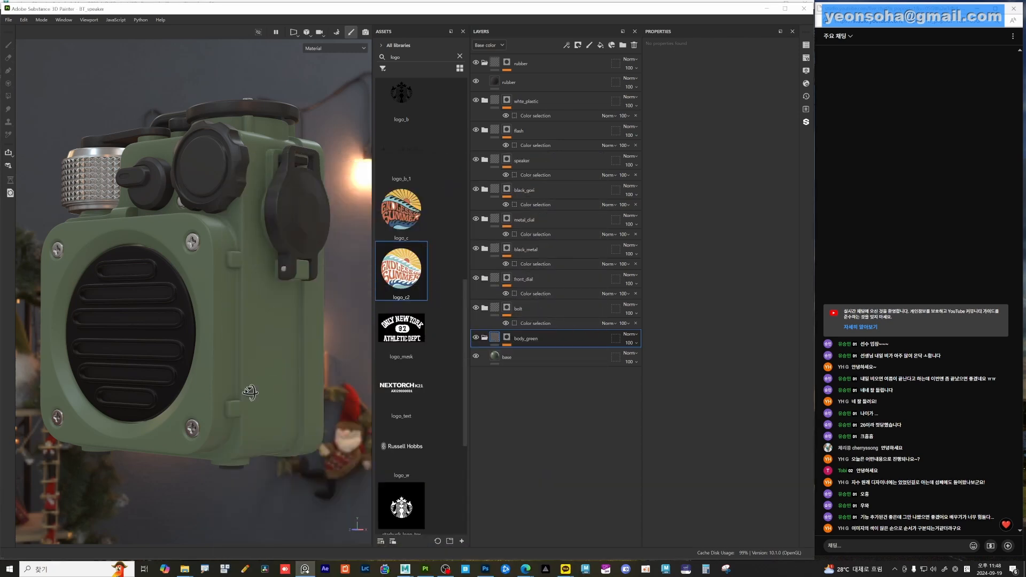
# - Select the base layer inside body_green and toggle its visibility off and on to check its effect on the body
pyautogui.keyDown('alt'); pyautogui.moveTo(247, 392); pyautogui.dragTo(299, 391); pyautogui.keyUp('alt')
pyautogui.moveTo(298, 391)
pyautogui.keyDown('alt'); pyautogui.mouseDown(button='middle')
pyautogui.moveTo(243, 389)
pyautogui.moveTo(321, 416)
pyautogui.mouseUp(button='middle'); pyautogui.keyUp('alt')
pyautogui.keyDown('alt'); pyautogui.moveTo(321, 416); pyautogui.dragTo(232, 394, button='right'); pyautogui.keyUp('alt')
pyautogui.keyDown('alt'); pyautogui.moveTo(231, 394); pyautogui.dragTo(243, 394); pyautogui.keyUp('alt')
pyautogui.keyDown('alt'); pyautogui.moveTo(243, 394); pyautogui.dragTo(254, 392, button='middle'); pyautogui.keyUp('alt')
pyautogui.keyDown('alt'); pyautogui.moveTo(253, 392); pyautogui.dragTo(266, 389); pyautogui.keyUp('alt')
pyautogui.moveTo(266, 388)
pyautogui.keyDown('shift'); pyautogui.mouseDown(button='right')
pyautogui.moveTo(218, 389)
pyautogui.moveTo(244, 376)
pyautogui.moveTo(226, 393)
pyautogui.moveTo(300, 396)
pyautogui.mouseUp(button='right'); pyautogui.keyUp('shift')
pyautogui.click(539, 359)
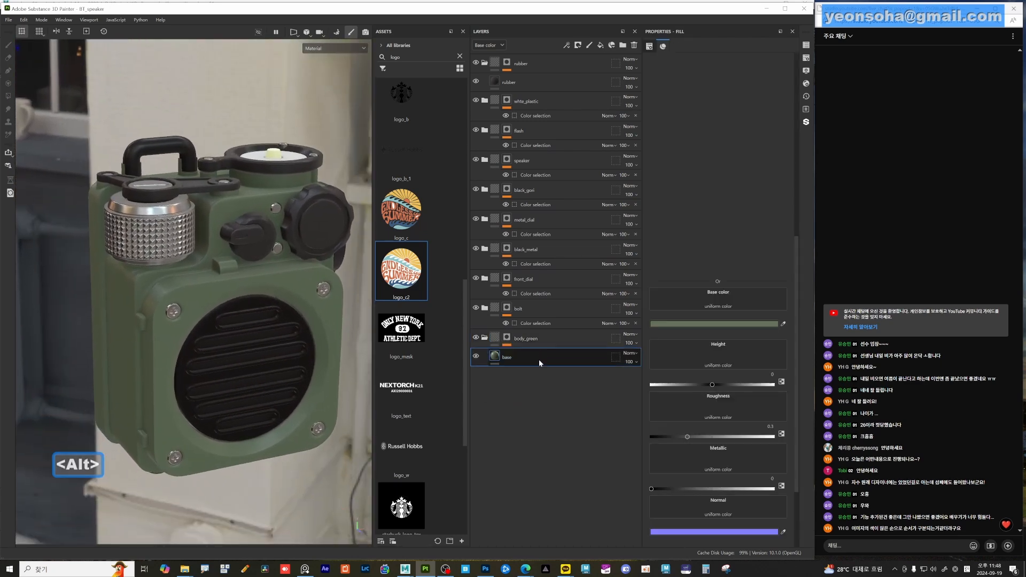
pyautogui.click(475, 358)
pyautogui.click(476, 358)
# - Examine the green body's surface and edges up close around the dials, bolts and speaker grille from several angles
pyautogui.keyDown('alt'); pyautogui.moveTo(309, 358); pyautogui.dragTo(241, 316); pyautogui.keyUp('alt')
pyautogui.keyDown('alt'); pyautogui.moveTo(241, 316); pyautogui.dragTo(209, 353, button='middle'); pyautogui.keyUp('alt')
pyautogui.keyDown('alt'); pyautogui.moveTo(209, 352); pyautogui.dragTo(262, 355, button='right'); pyautogui.keyUp('alt')
pyautogui.keyDown('alt'); pyautogui.moveTo(262, 355); pyautogui.dragTo(267, 323); pyautogui.keyUp('alt')
pyautogui.keyDown('shift'); pyautogui.moveTo(267, 323); pyautogui.dragTo(221, 324, button='right'); pyautogui.keyUp('shift')
pyautogui.keyDown('alt'); pyautogui.moveTo(221, 324); pyautogui.dragTo(315, 376); pyautogui.keyUp('alt')
pyautogui.keyDown('alt'); pyautogui.moveTo(314, 372); pyautogui.dragTo(290, 355, button='right'); pyautogui.keyUp('alt')
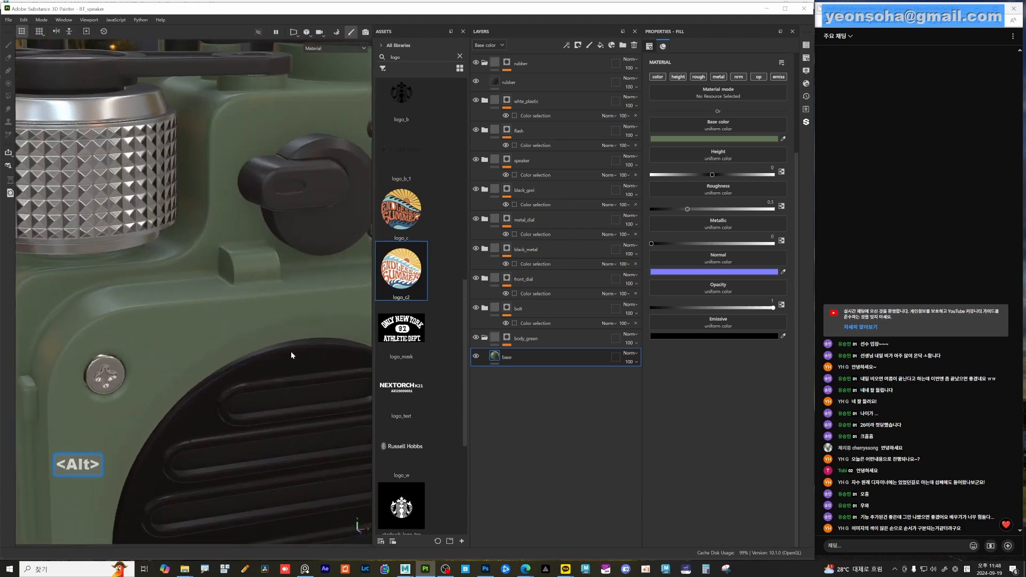
pyautogui.keyDown('alt'); pyautogui.moveTo(231, 351); pyautogui.dragTo(155, 345, button='right'); pyautogui.keyUp('alt')
pyautogui.keyDown('alt'); pyautogui.moveTo(211, 325); pyautogui.dragTo(145, 316, button='middle'); pyautogui.keyUp('alt')
pyautogui.keyDown('alt'); pyautogui.moveTo(231, 330); pyautogui.dragTo(251, 341); pyautogui.keyUp('alt')
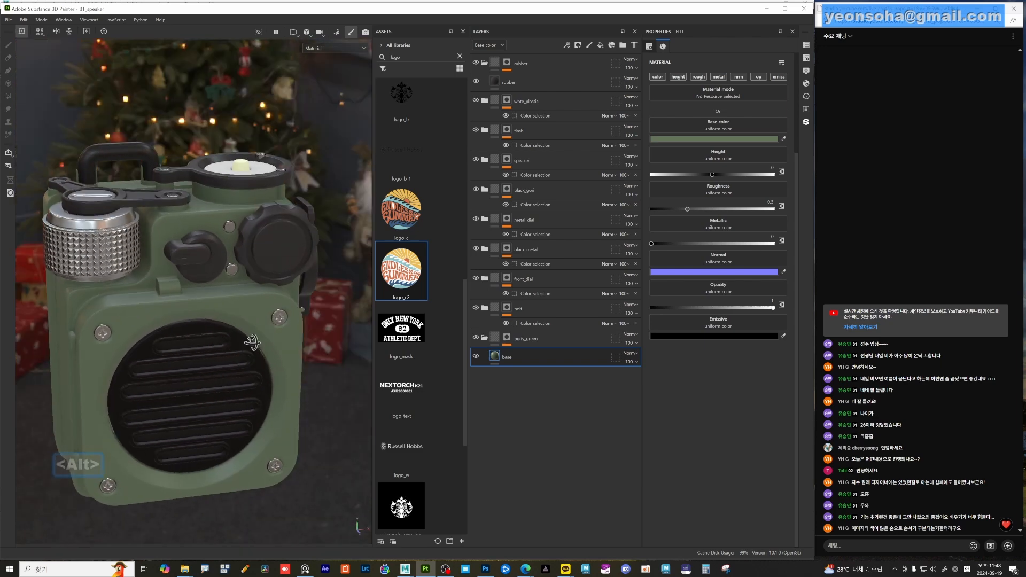
pyautogui.keyDown('alt'); pyautogui.moveTo(251, 341); pyautogui.dragTo(310, 333, button='right'); pyautogui.keyUp('alt')
pyautogui.keyDown('alt'); pyautogui.moveTo(301, 302); pyautogui.dragTo(274, 328); pyautogui.keyUp('alt')
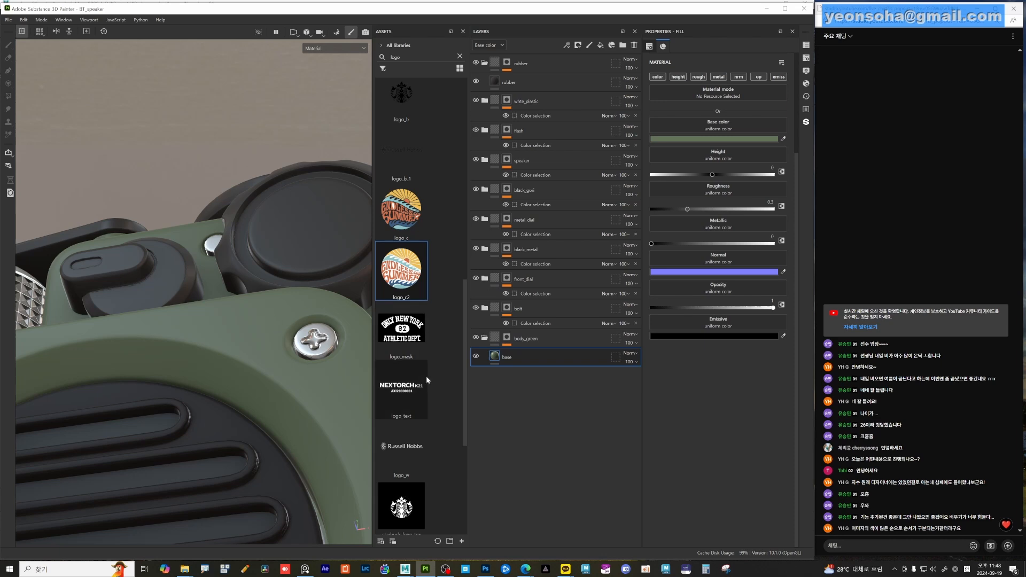
pyautogui.keyDown('alt'); pyautogui.moveTo(257, 356); pyautogui.dragTo(206, 356); pyautogui.keyUp('alt')
pyautogui.keyDown('alt'); pyautogui.moveTo(206, 357); pyautogui.dragTo(243, 401, button='middle'); pyautogui.keyUp('alt')
pyautogui.keyDown('alt'); pyautogui.moveTo(243, 401); pyautogui.dragTo(272, 356, button='right'); pyautogui.keyUp('alt')
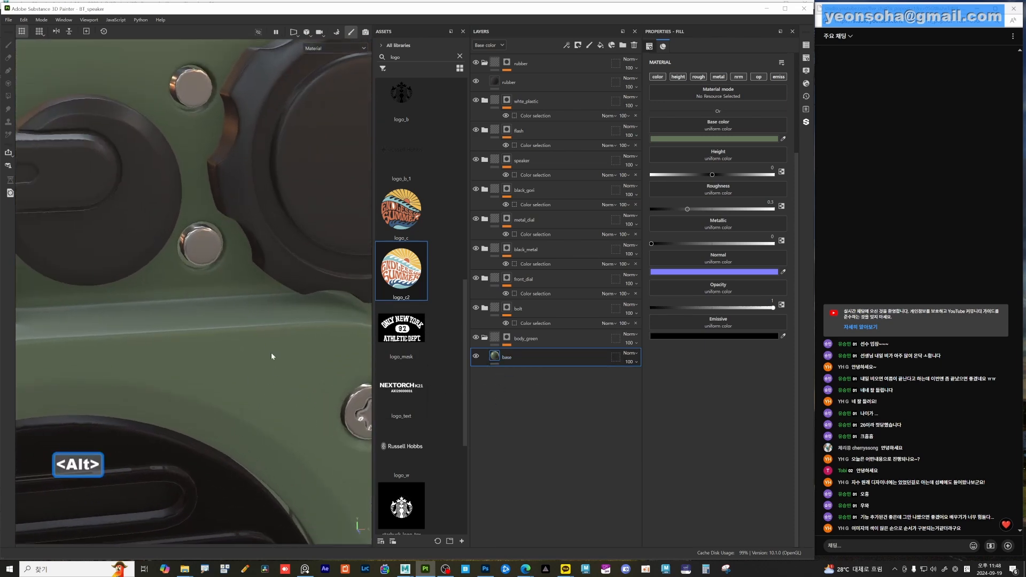
# - Add a fill layer above the base layer in body_green and set its Metallic value to 1
pyautogui.click(601, 46)
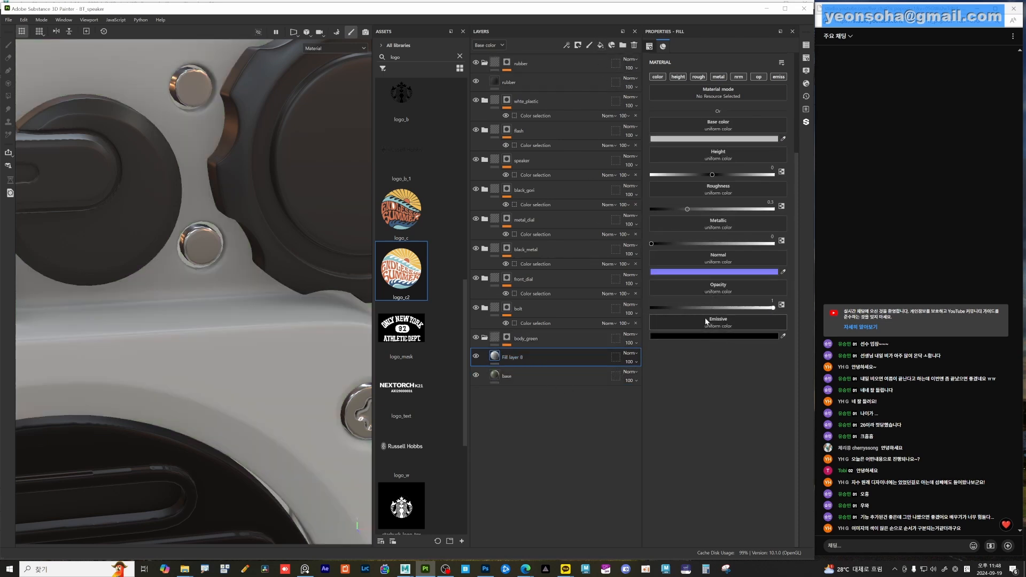
pyautogui.moveTo(663, 243); pyautogui.dragTo(776, 243)
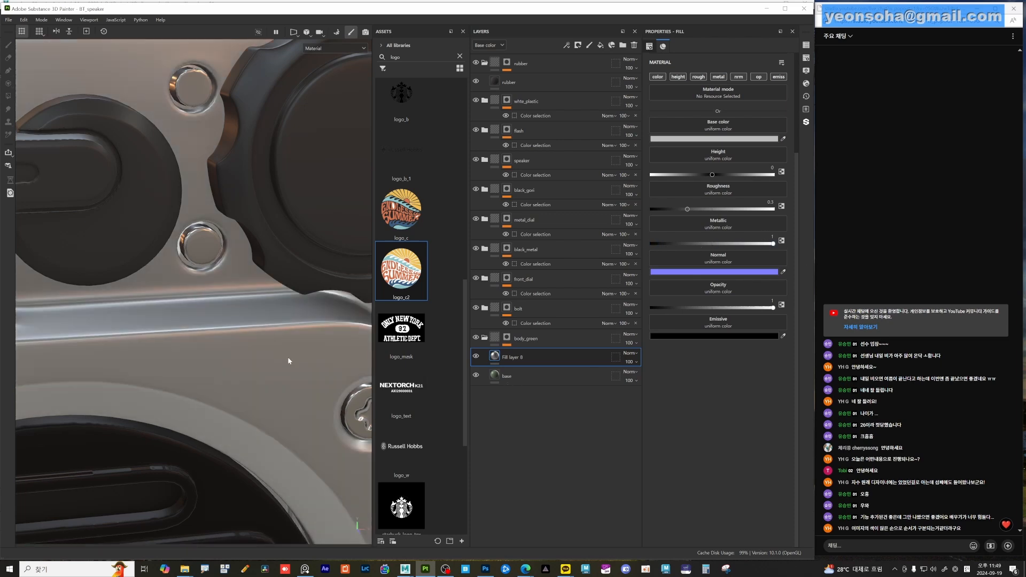
pyautogui.keyDown('alt'); pyautogui.moveTo(288, 357); pyautogui.dragTo(331, 357); pyautogui.keyUp('alt')
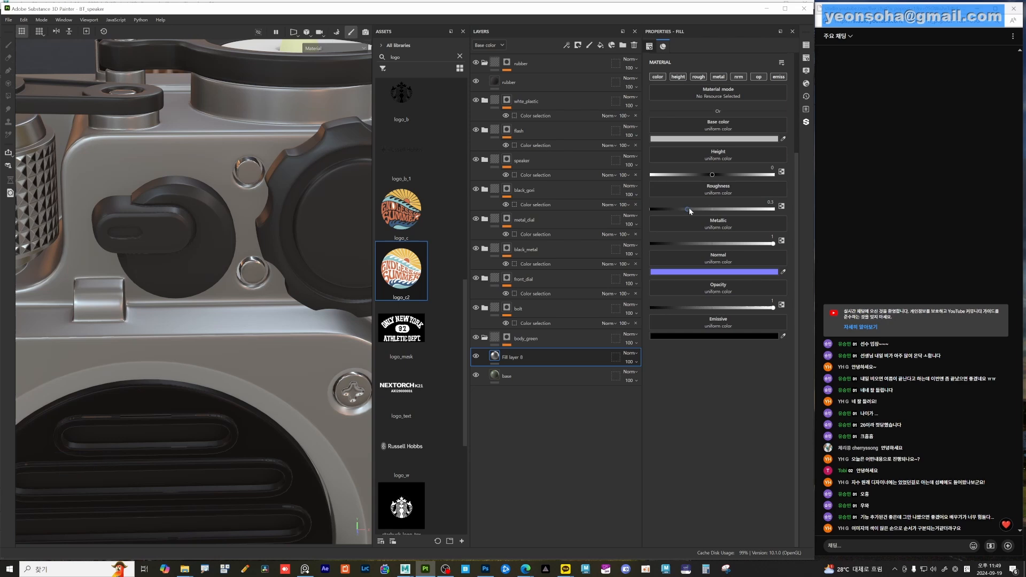
# - Lower the new fill layer's Roughness to about 0.07 and review the metal body from several angles
pyautogui.moveTo(689, 210); pyautogui.dragTo(659, 211)
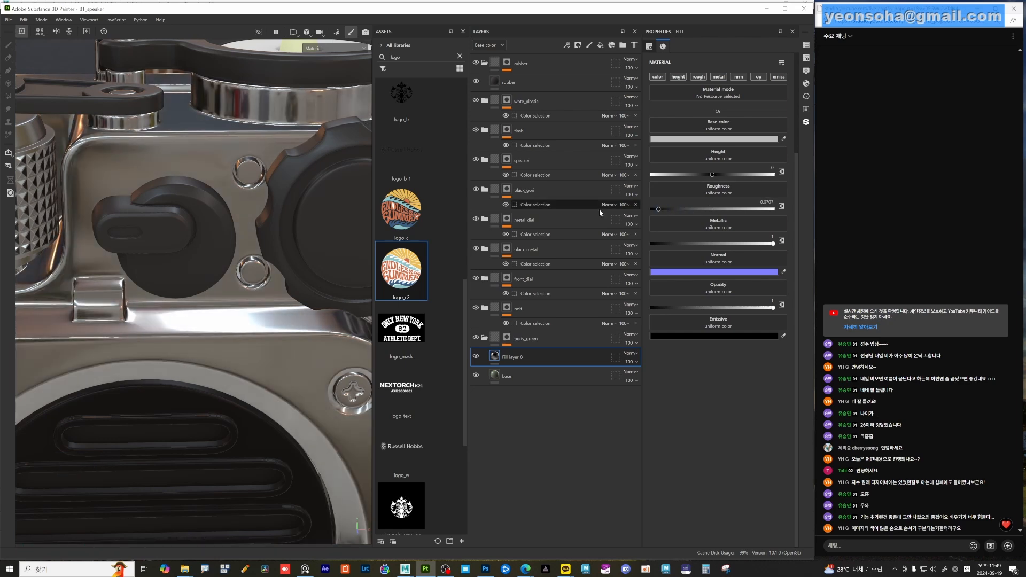
pyautogui.keyDown('alt'); pyautogui.moveTo(277, 250); pyautogui.dragTo(312, 281); pyautogui.keyUp('alt')
pyautogui.keyDown('alt'); pyautogui.moveTo(312, 281); pyautogui.dragTo(198, 262, button='right'); pyautogui.keyUp('alt')
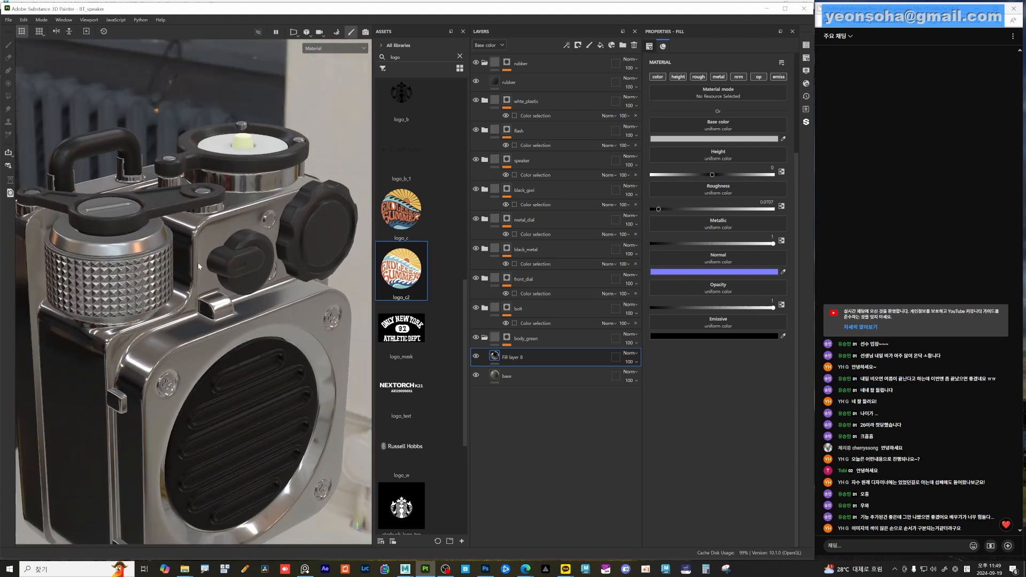
pyautogui.keyDown('alt'); pyautogui.moveTo(198, 262); pyautogui.dragTo(182, 249); pyautogui.keyUp('alt')
pyautogui.keyDown('alt'); pyautogui.moveTo(182, 249); pyautogui.dragTo(267, 262, button='right'); pyautogui.keyUp('alt')
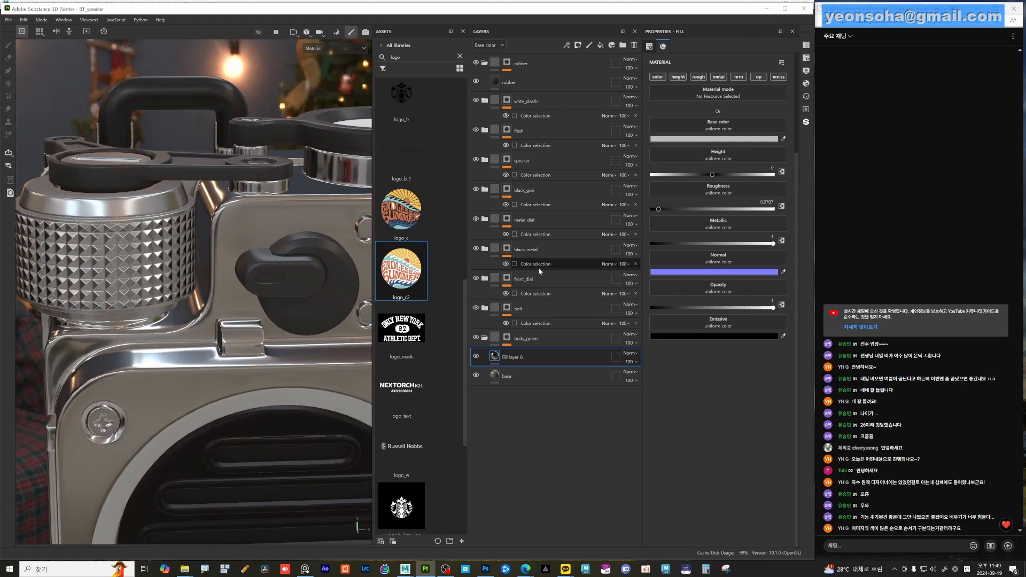
# - Raise the metal fill layer's Roughness to about 0.37 and check the surface around the knurled dial
pyautogui.moveTo(668, 210); pyautogui.dragTo(695, 209)
pyautogui.keyDown('alt'); pyautogui.moveTo(344, 294); pyautogui.dragTo(200, 310); pyautogui.keyUp('alt')
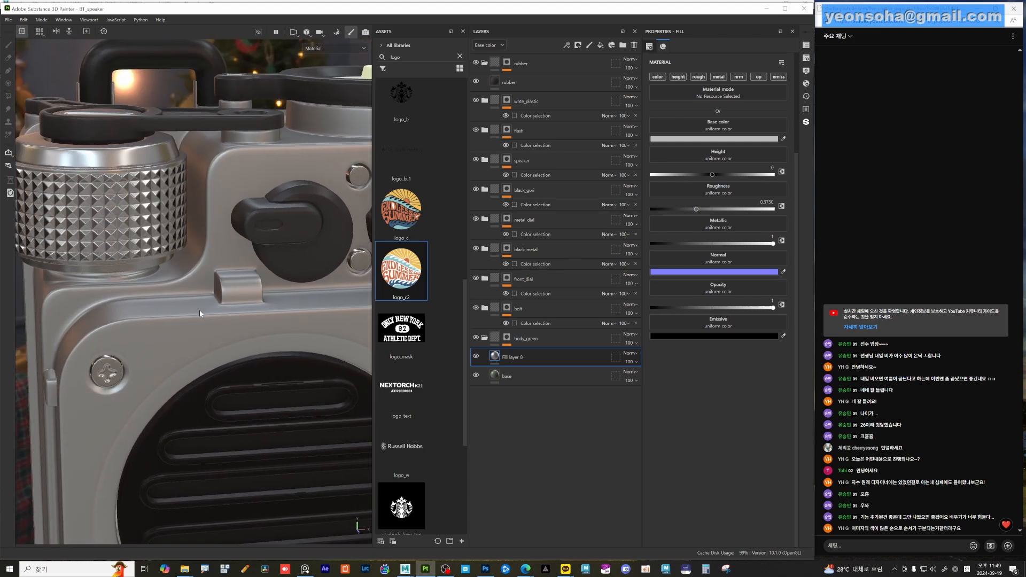
pyautogui.keyDown('alt'); pyautogui.moveTo(200, 310); pyautogui.dragTo(324, 354, button='right'); pyautogui.keyUp('alt')
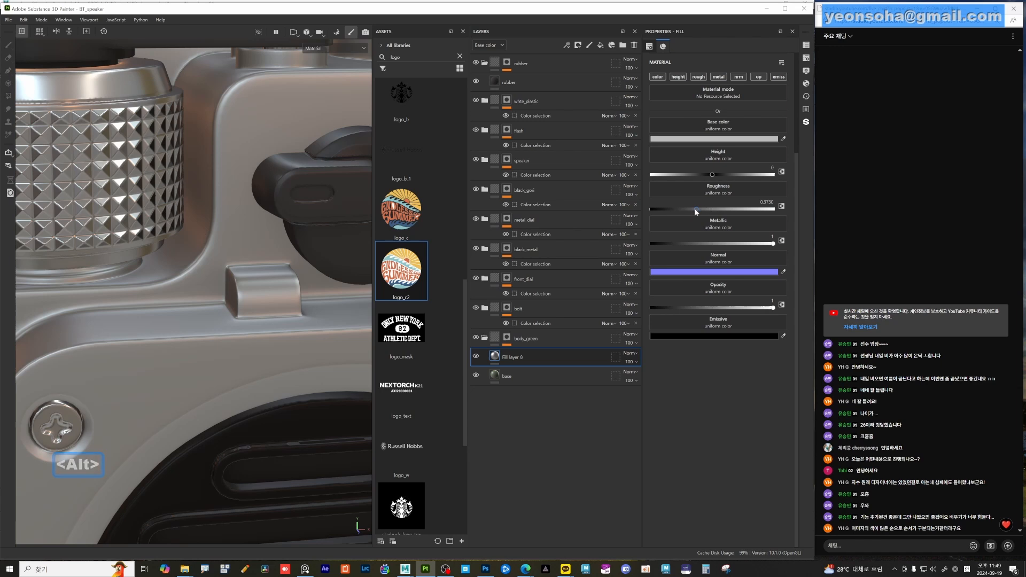
# - Lower the metal fill layer's Roughness to about 0.28 and move the layer beneath the base layer in body_green
pyautogui.moveTo(686, 209); pyautogui.dragTo(684, 209)
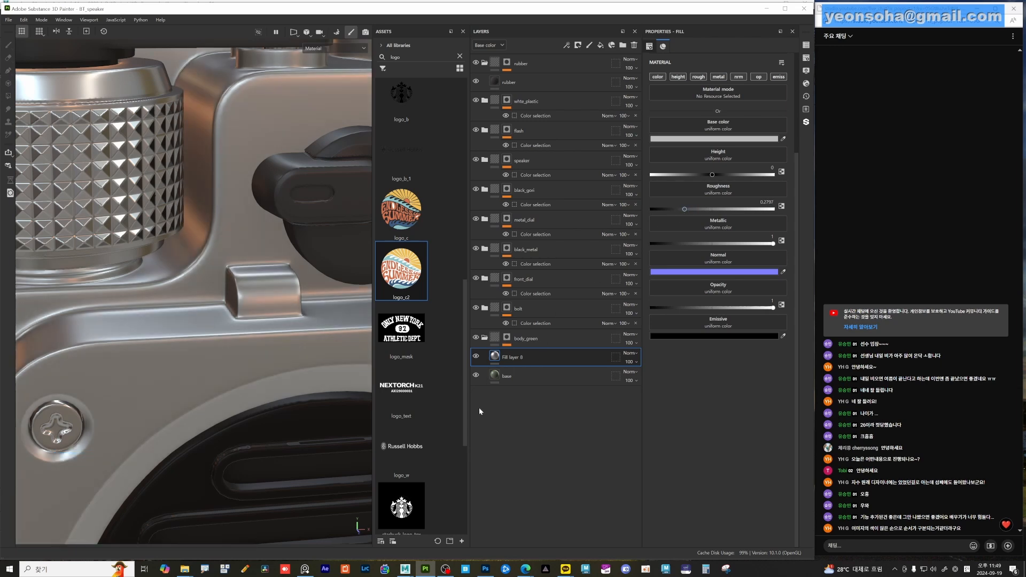
pyautogui.moveTo(533, 356); pyautogui.dragTo(550, 402)
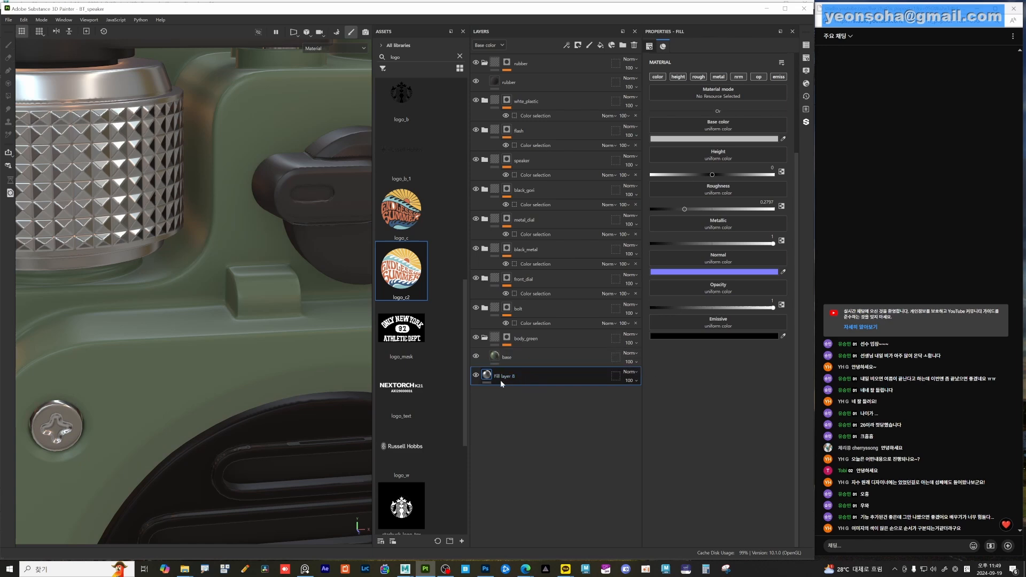
pyautogui.moveTo(501, 380); pyautogui.dragTo(551, 359)
# - Rename the metal fill layer base_metal and the green layer above it green_paint
pyautogui.doubleClick(550, 377)
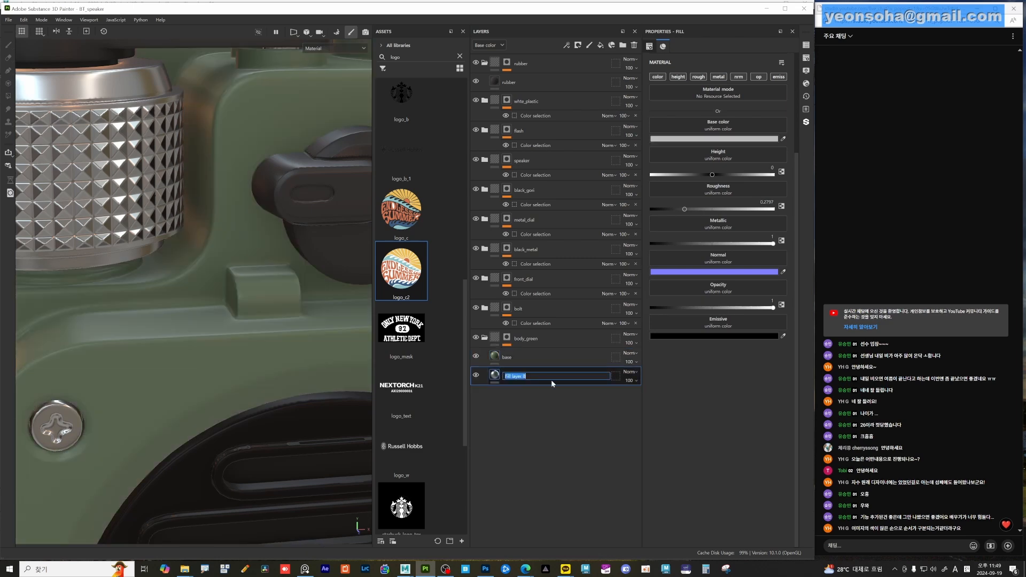
pyautogui.write('base')
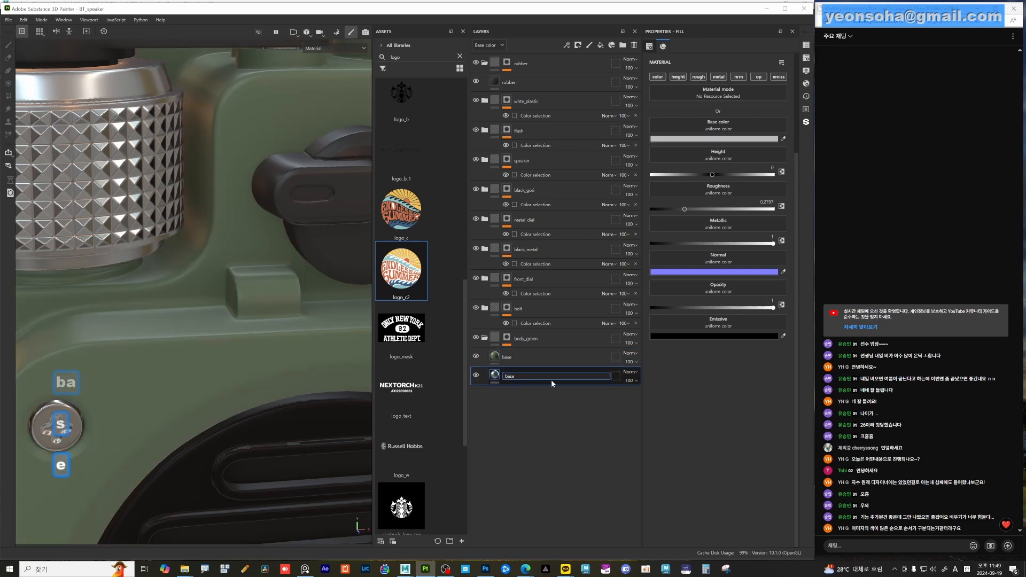
pyautogui.write('_metal')
pyautogui.press('Return')
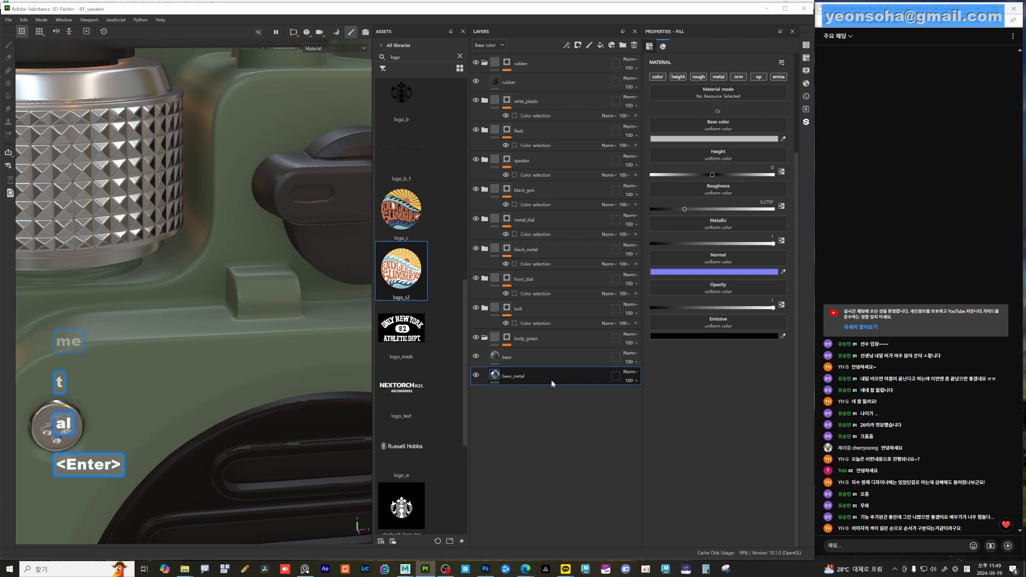
pyautogui.doubleClick(507, 358)
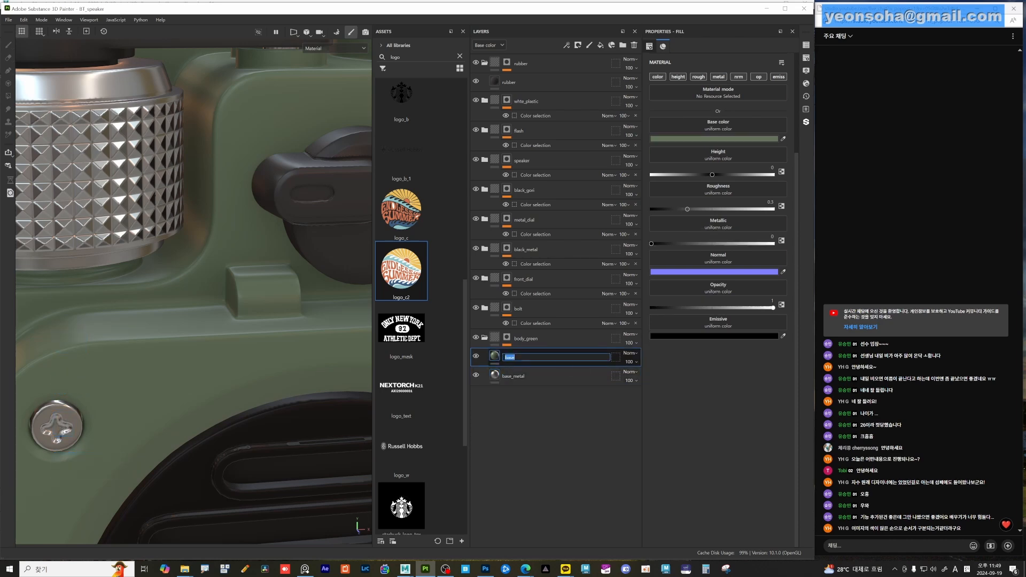
pyautogui.write('green_paint')
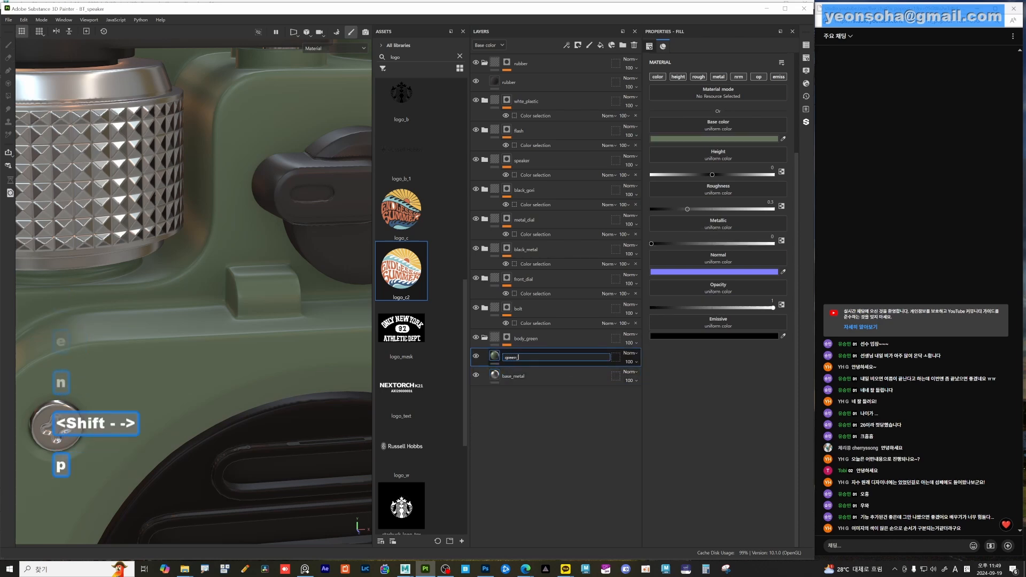
pyautogui.press('Return')
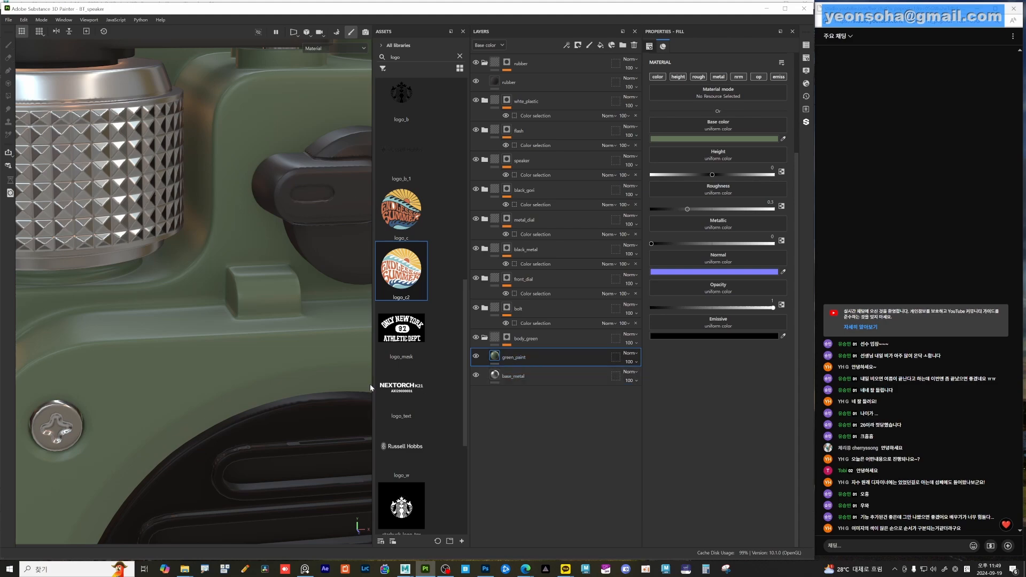
# - Toggle green_paint's visibility and examine the body's edges around the dials and speaker grille from several angles
pyautogui.press('alt')
pyautogui.keyDown('alt'); pyautogui.moveTo(235, 368); pyautogui.dragTo(260, 348); pyautogui.keyUp('alt')
pyautogui.keyDown('alt'); pyautogui.moveTo(260, 348); pyautogui.dragTo(267, 361, button='right'); pyautogui.keyUp('alt')
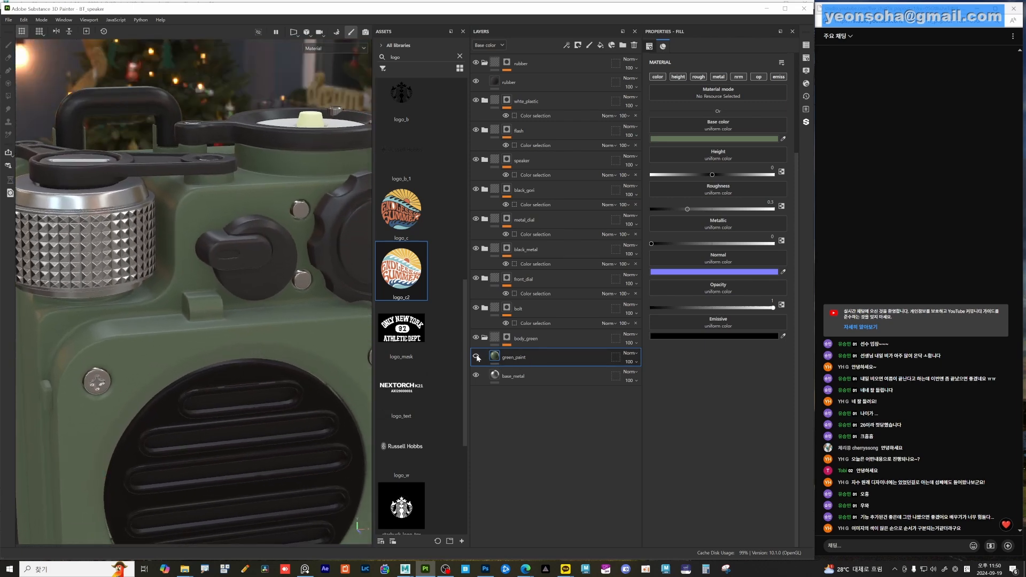
pyautogui.click(476, 356)
pyautogui.click(476, 357)
pyautogui.keyDown('alt'); pyautogui.moveTo(117, 346); pyautogui.dragTo(155, 358); pyautogui.keyUp('alt')
pyautogui.keyDown('alt'); pyautogui.moveTo(155, 358); pyautogui.dragTo(214, 330, button='middle'); pyautogui.keyUp('alt')
pyautogui.keyDown('alt'); pyautogui.moveTo(214, 330); pyautogui.dragTo(236, 367, button='right'); pyautogui.keyUp('alt')
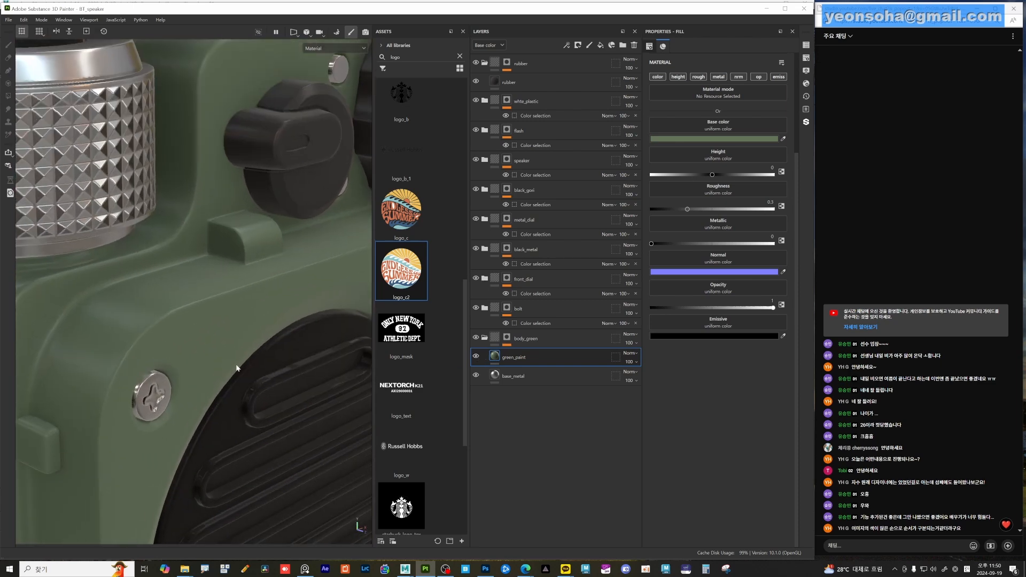
pyautogui.keyDown('alt'); pyautogui.moveTo(179, 352); pyautogui.dragTo(196, 319, button='right'); pyautogui.keyUp('alt')
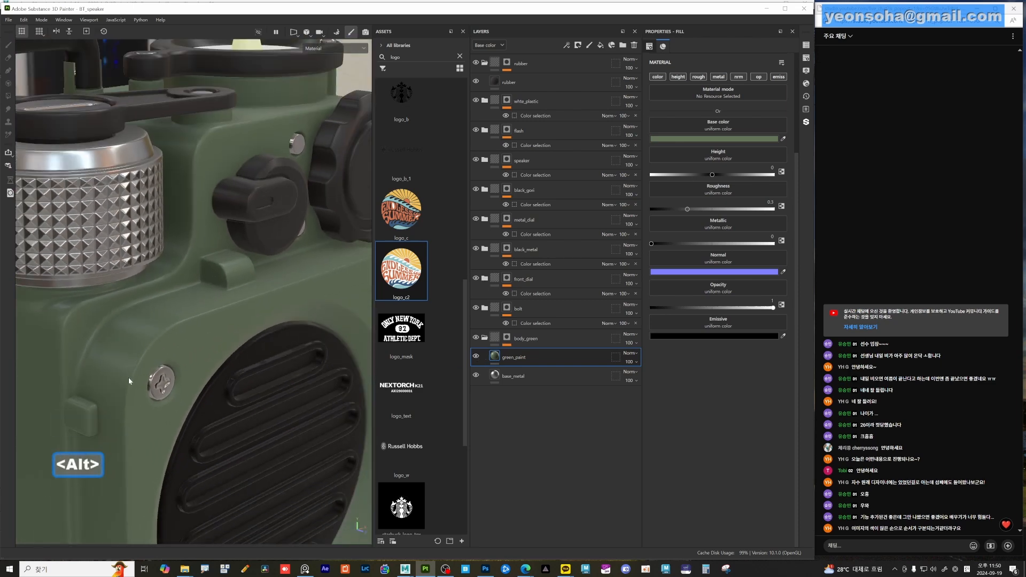
pyautogui.keyDown('alt'); pyautogui.moveTo(128, 378); pyautogui.dragTo(331, 337); pyautogui.keyUp('alt')
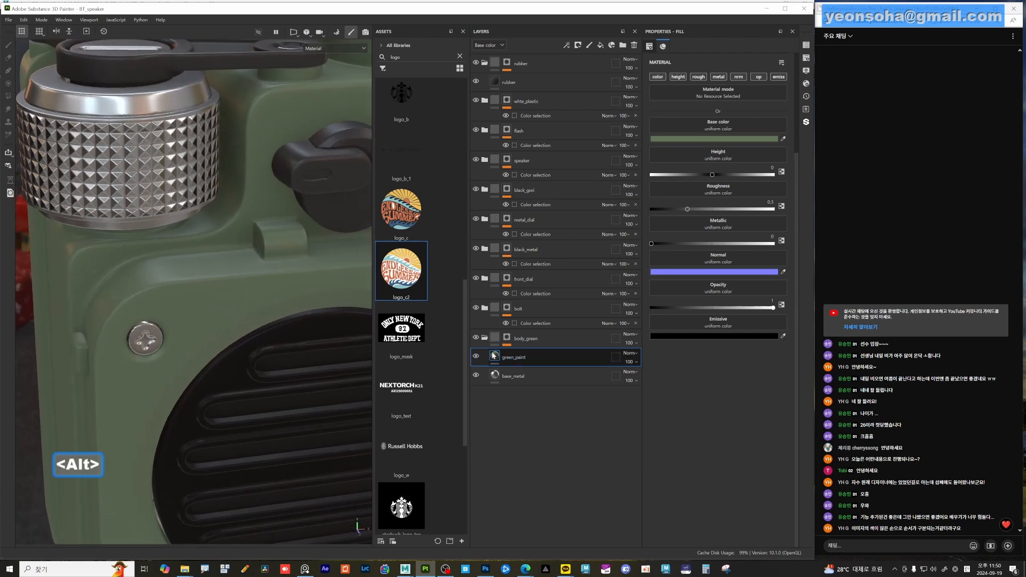
# - Add a white mask to the green_paint layer, try a black mask in its place, and restore the white one
pyautogui.rightClick(494, 355)
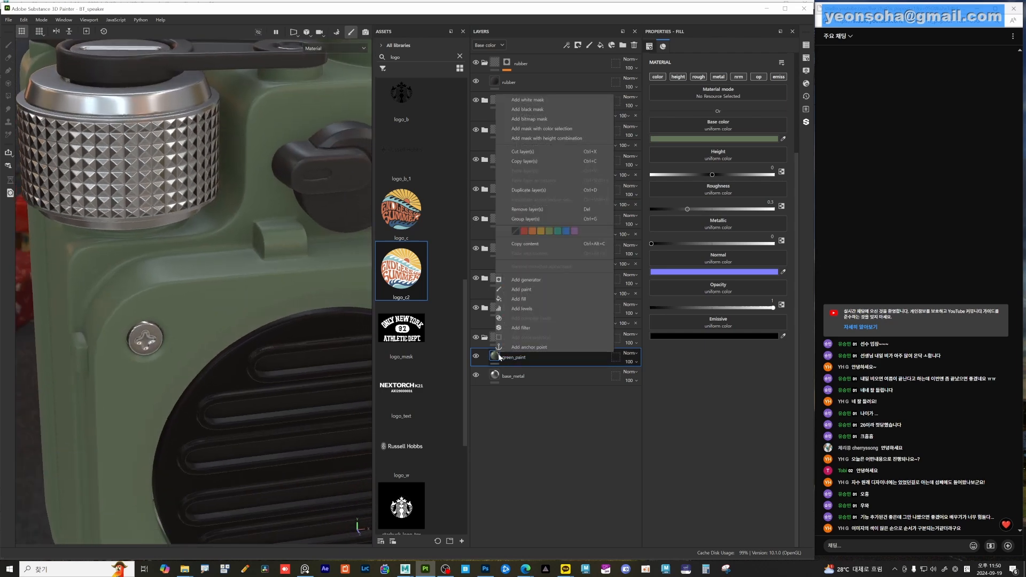
pyautogui.click(537, 102)
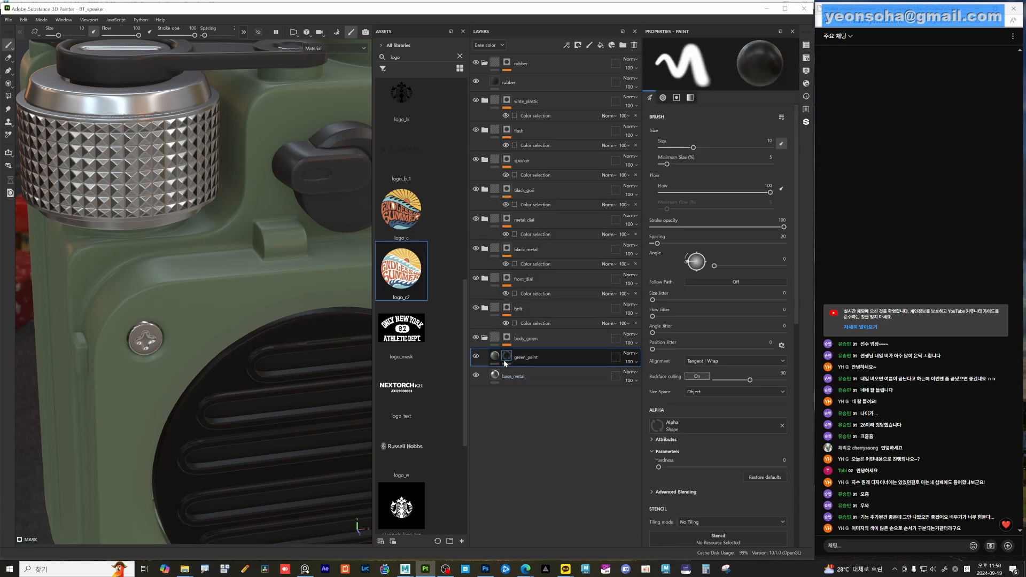
pyautogui.rightClick(507, 358)
pyautogui.click(547, 43)
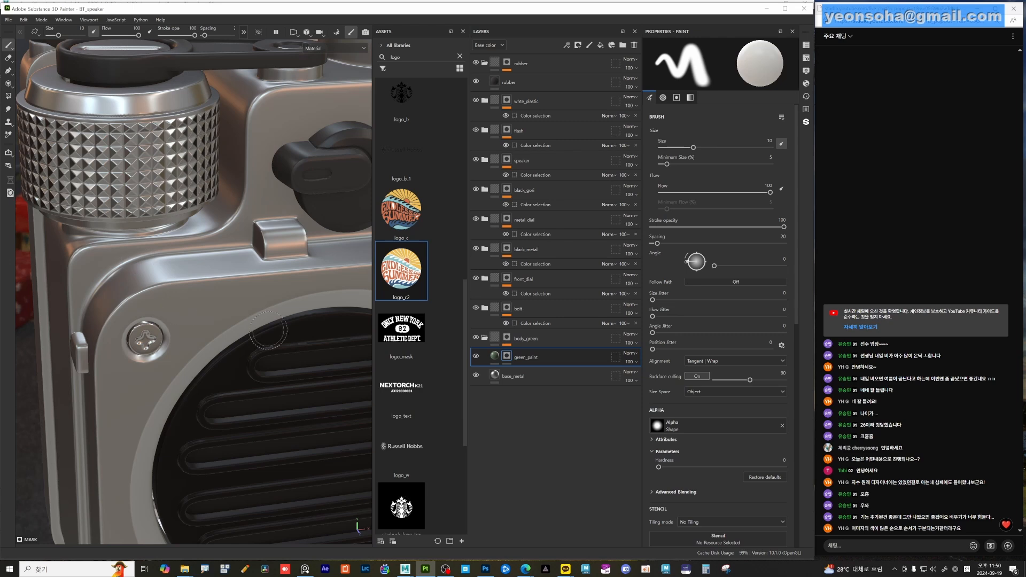
pyautogui.rightClick(509, 360)
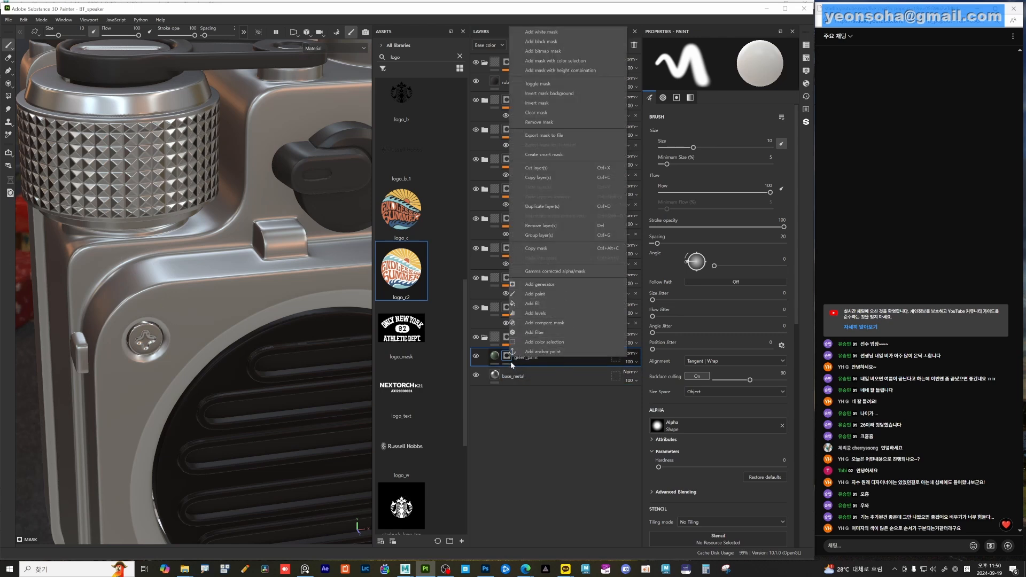
pyautogui.click(543, 32)
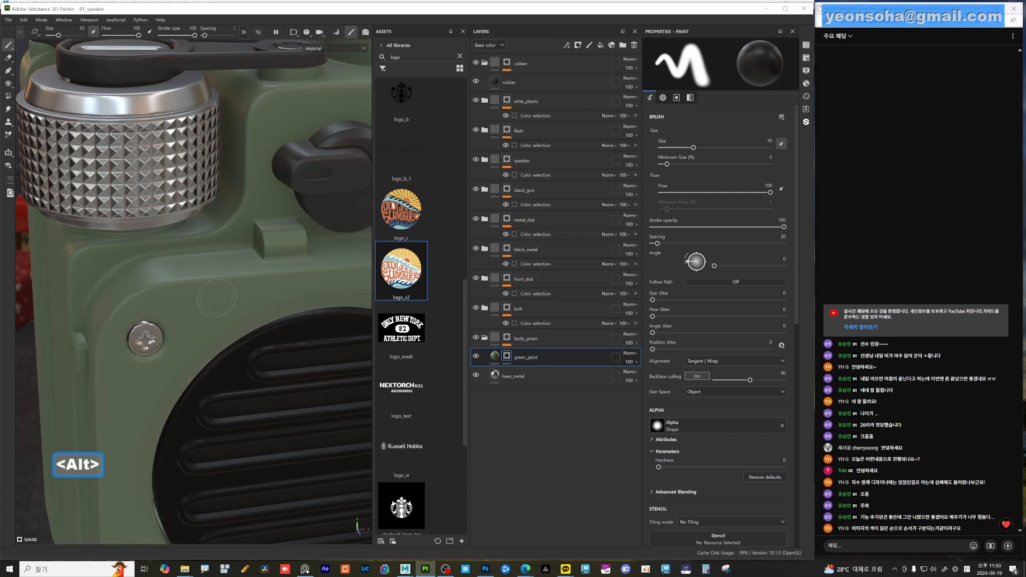
pyautogui.keyDown('alt'); pyautogui.moveTo(299, 345); pyautogui.dragTo(369, 354); pyautogui.keyUp('alt')
# - Add a paint effect to the green_paint mask and reduce the brush size to 4.59 near the front panel's upper bolt
pyautogui.rightClick(507, 358)
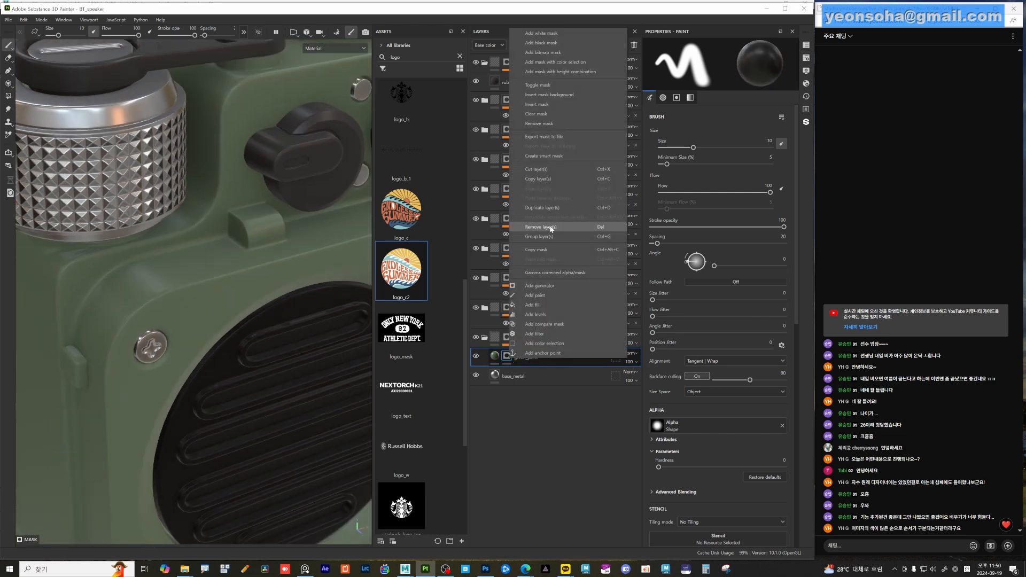
pyautogui.click(541, 295)
pyautogui.keyDown('alt'); pyautogui.moveTo(183, 282); pyautogui.dragTo(294, 257, button='right'); pyautogui.keyUp('alt')
pyautogui.press('[')
pyautogui.press('[')
pyautogui.press('[')
pyautogui.press('[')
pyautogui.press('[')
pyautogui.press('[')
pyautogui.press('[')
pyautogui.press('[')
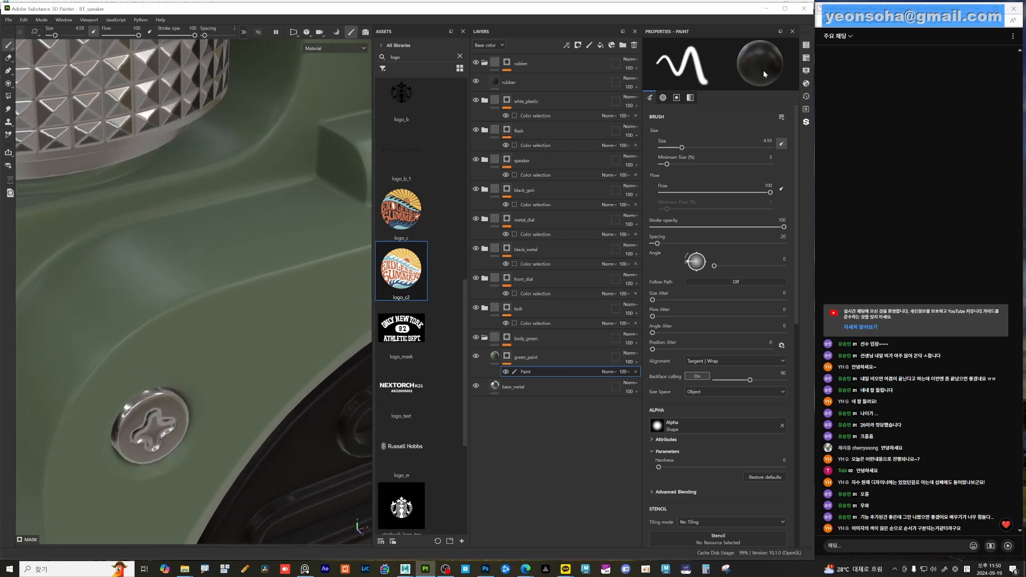
# - Shrink the brush to 0.61 and paint a thin bare-metal scratch on the front panel's edge above the bolt
pyautogui.keyDown('alt'); pyautogui.moveTo(221, 332); pyautogui.dragTo(267, 300, button='middle'); pyautogui.keyUp('alt')
pyautogui.keyDown('ctrl'); pyautogui.moveTo(267, 299); pyautogui.dragTo(197, 291, button='right'); pyautogui.keyUp('ctrl')
pyautogui.moveTo(196, 302); pyautogui.dragTo(193, 306)
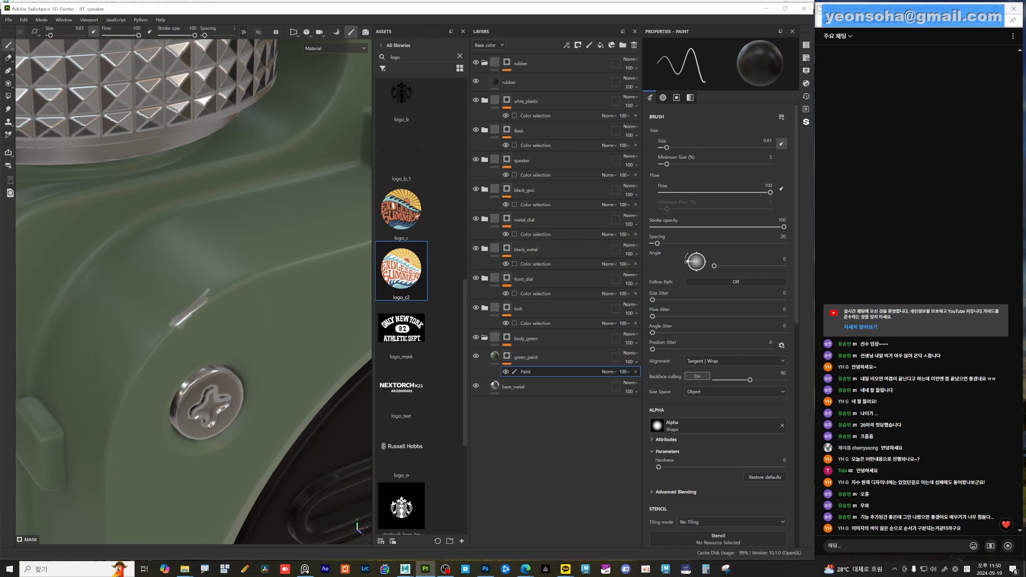
# - Enlarge the brush to 1.71 and paint wider bare-metal chips along the front panel's upper edge, above the bolt and near the small tab
pyautogui.keyDown('alt'); pyautogui.moveTo(181, 319); pyautogui.dragTo(143, 315, button='right'); pyautogui.keyUp('alt')
pyautogui.keyDown('alt'); pyautogui.moveTo(143, 315); pyautogui.dragTo(179, 312); pyautogui.keyUp('alt')
pyautogui.moveTo(179, 312)
pyautogui.keyDown('alt'); pyautogui.mouseDown(button='right')
pyautogui.moveTo(237, 316)
pyautogui.moveTo(253, 310)
pyautogui.moveTo(210, 305)
pyautogui.moveTo(235, 303)
pyautogui.moveTo(226, 309)
pyautogui.moveTo(252, 289)
pyautogui.mouseUp(button='right'); pyautogui.keyUp('alt')
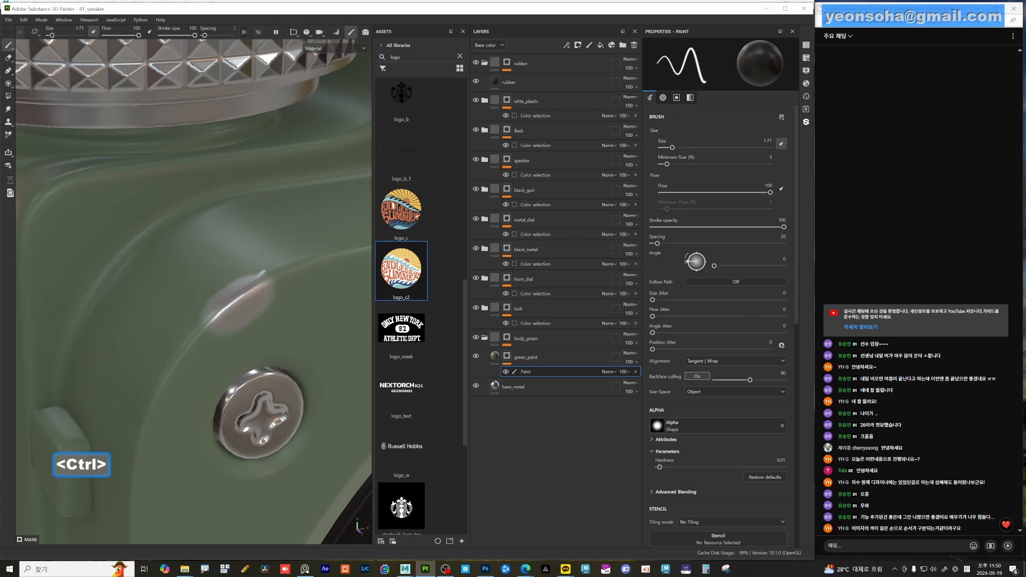
pyautogui.moveTo(276, 281)
pyautogui.mouseDown()
pyautogui.moveTo(261, 279)
pyautogui.moveTo(193, 330)
pyautogui.mouseUp()
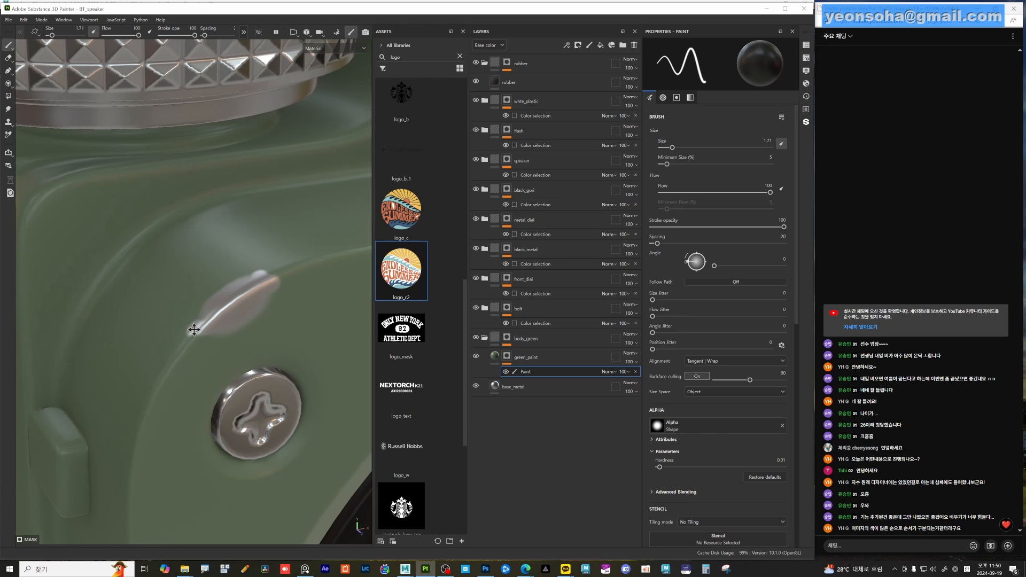
pyautogui.keyDown('alt'); pyautogui.moveTo(193, 330); pyautogui.dragTo(153, 308, button='right'); pyautogui.keyUp('alt')
pyautogui.keyDown('alt'); pyautogui.moveTo(153, 308); pyautogui.dragTo(218, 320); pyautogui.keyUp('alt')
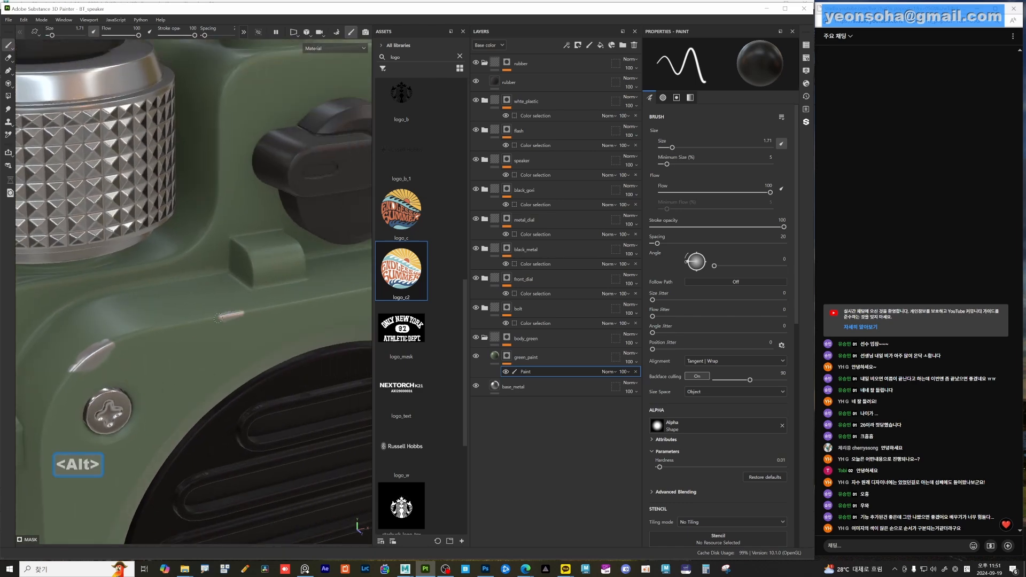
# - Examine the whole speaker and its painted edge chips from several angles and distances
pyautogui.keyDown('alt'); pyautogui.moveTo(232, 327); pyautogui.dragTo(176, 294, button='right'); pyautogui.keyUp('alt')
pyautogui.keyDown('alt'); pyautogui.moveTo(179, 296); pyautogui.dragTo(138, 254, button='middle'); pyautogui.keyUp('alt')
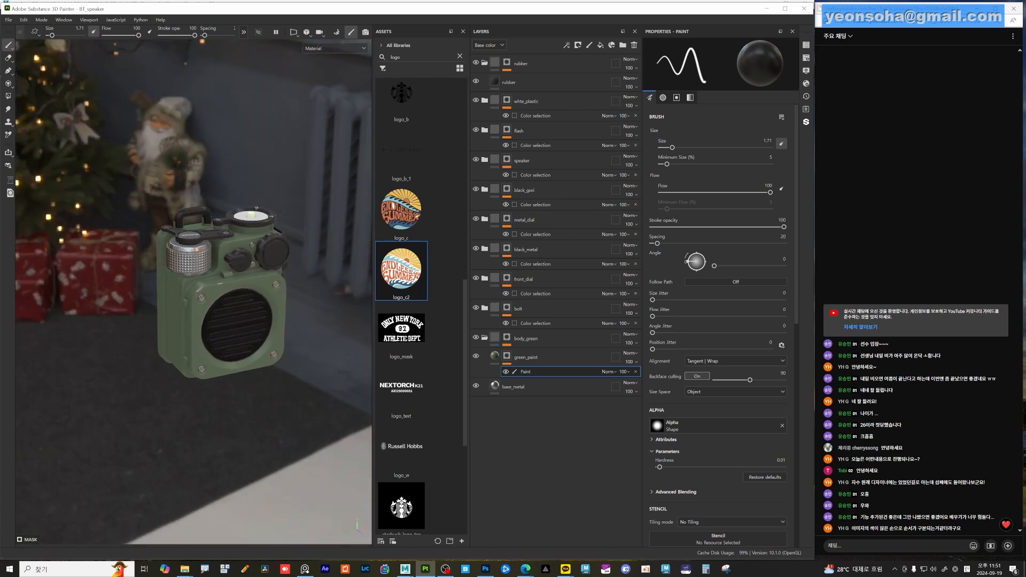
pyautogui.keyDown('alt'); pyautogui.moveTo(140, 256); pyautogui.dragTo(224, 342, button='right'); pyautogui.keyUp('alt')
pyautogui.keyDown('alt'); pyautogui.moveTo(225, 369); pyautogui.dragTo(277, 292); pyautogui.keyUp('alt')
pyautogui.keyDown('alt'); pyautogui.moveTo(184, 412); pyautogui.dragTo(214, 448, button='right'); pyautogui.keyUp('alt')
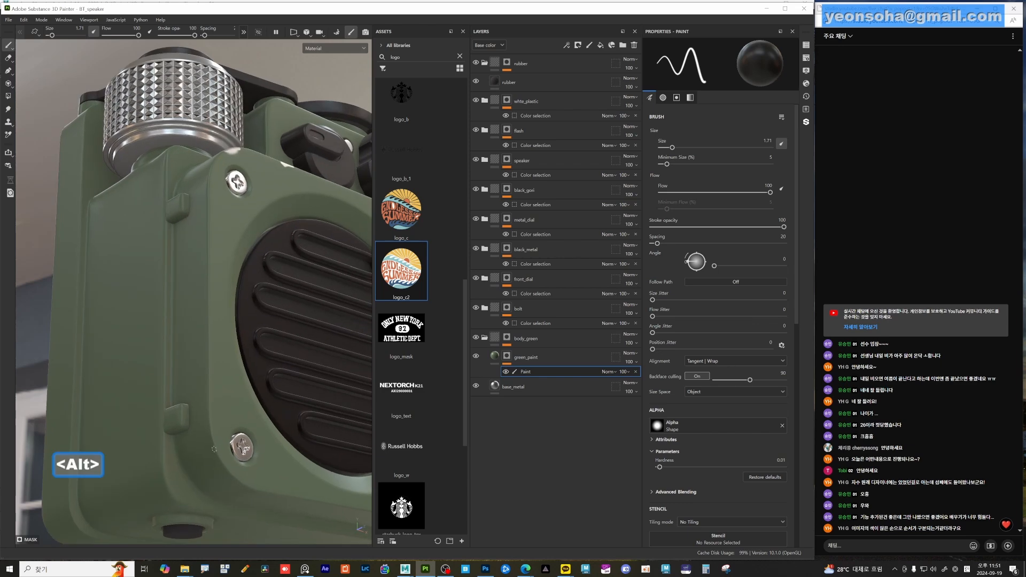
pyautogui.keyDown('alt'); pyautogui.moveTo(235, 368); pyautogui.dragTo(170, 381); pyautogui.keyUp('alt')
pyautogui.keyDown('alt'); pyautogui.moveTo(170, 382); pyautogui.dragTo(140, 345, button='right'); pyautogui.keyUp('alt')
pyautogui.keyDown('alt'); pyautogui.moveTo(235, 327); pyautogui.dragTo(173, 372, button='middle'); pyautogui.keyUp('alt')
pyautogui.keyDown('alt'); pyautogui.moveTo(173, 372); pyautogui.dragTo(230, 352); pyautogui.keyUp('alt')
pyautogui.press('F2')
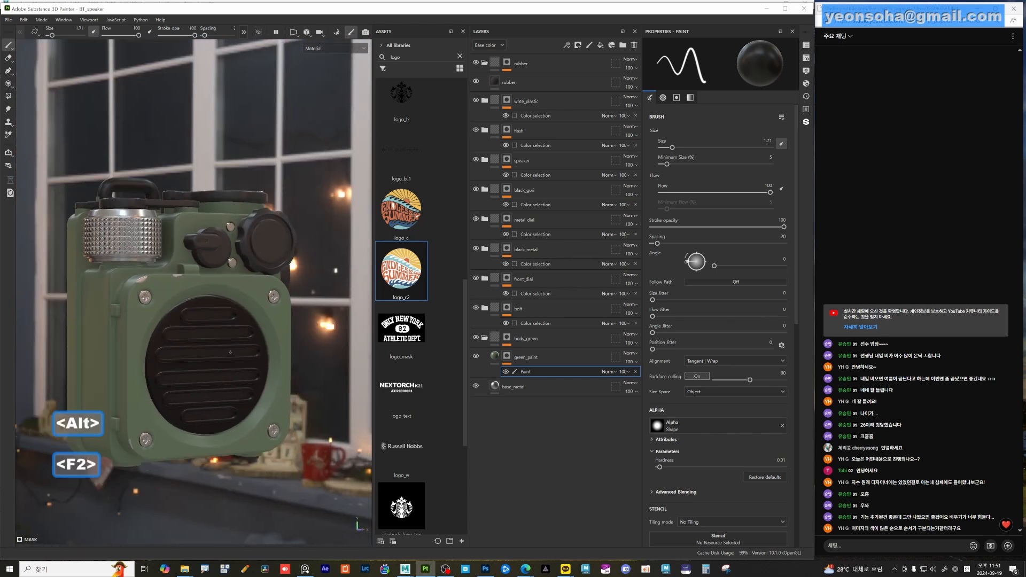
pyautogui.keyDown('alt'); pyautogui.moveTo(233, 356); pyautogui.dragTo(201, 351, button='right'); pyautogui.keyUp('alt')
pyautogui.keyDown('alt'); pyautogui.moveTo(202, 350); pyautogui.dragTo(246, 355); pyautogui.keyUp('alt')
pyautogui.keyDown('alt'); pyautogui.moveTo(246, 355); pyautogui.dragTo(239, 364, button='right'); pyautogui.keyUp('alt')
# - Show the UV layout beside the model and paint a bare-metal patch along the front panel's top edge there
pyautogui.press('F1')
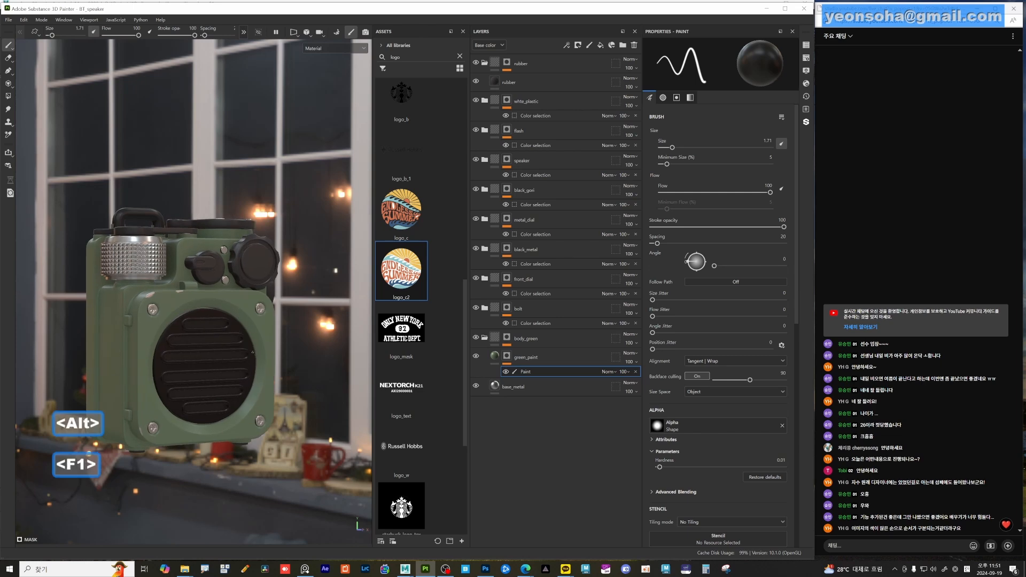
pyautogui.keyDown('alt'); pyautogui.moveTo(239, 364); pyautogui.dragTo(266, 353, button='middle'); pyautogui.keyUp('alt')
pyautogui.keyDown('alt'); pyautogui.moveTo(266, 353); pyautogui.dragTo(117, 321, button='right'); pyautogui.keyUp('alt')
pyautogui.keyDown('alt'); pyautogui.moveTo(118, 321); pyautogui.dragTo(231, 325, button='middle'); pyautogui.keyUp('alt')
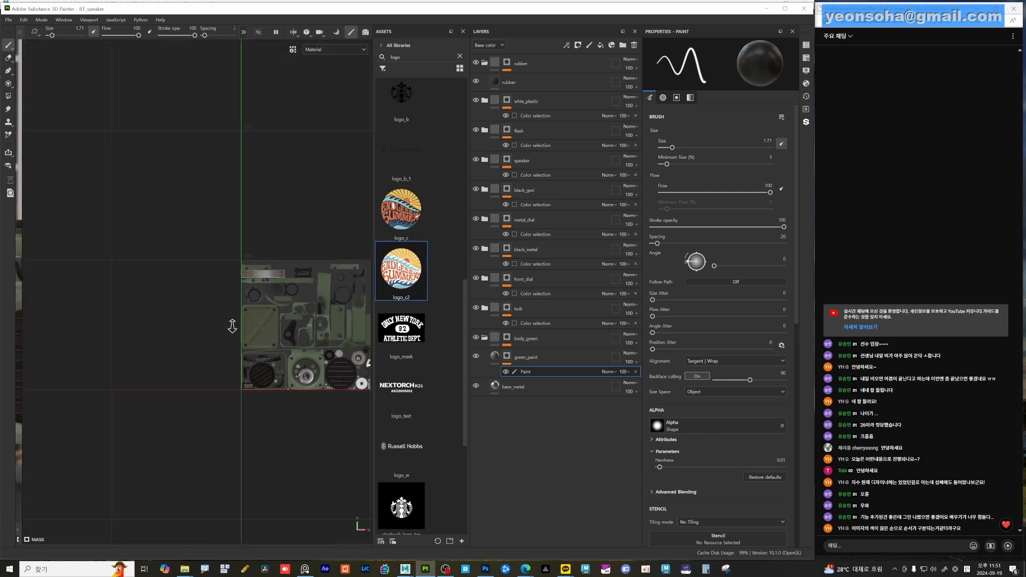
pyautogui.keyDown('alt'); pyautogui.moveTo(231, 325); pyautogui.dragTo(195, 318, button='right'); pyautogui.keyUp('alt')
pyautogui.keyDown('alt'); pyautogui.moveTo(195, 318); pyautogui.dragTo(128, 308, button='middle'); pyautogui.keyUp('alt')
pyautogui.keyDown('alt'); pyautogui.moveTo(129, 307); pyautogui.dragTo(267, 342, button='right'); pyautogui.keyUp('alt')
pyautogui.keyDown('alt'); pyautogui.moveTo(267, 342); pyautogui.dragTo(120, 322, button='middle'); pyautogui.keyUp('alt')
pyautogui.keyDown('alt'); pyautogui.moveTo(120, 322); pyautogui.dragTo(300, 350, button='right'); pyautogui.keyUp('alt')
pyautogui.keyDown('alt'); pyautogui.moveTo(299, 350); pyautogui.dragTo(148, 380, button='middle'); pyautogui.keyUp('alt')
pyautogui.keyDown('alt'); pyautogui.moveTo(147, 380); pyautogui.dragTo(200, 318, button='right'); pyautogui.keyUp('alt')
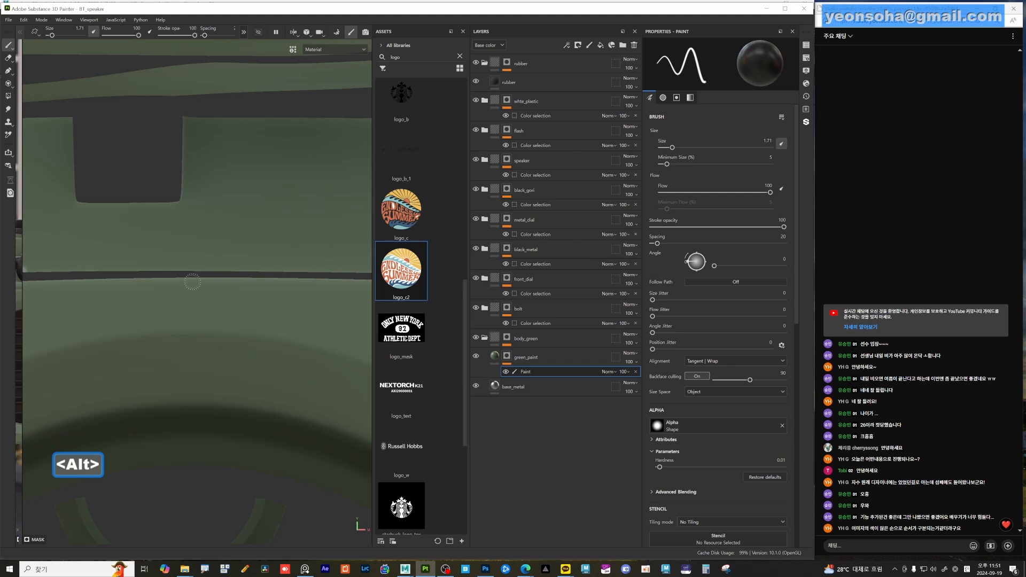
pyautogui.keyDown('alt'); pyautogui.moveTo(282, 299); pyautogui.dragTo(142, 316, button='middle'); pyautogui.keyUp('alt')
pyautogui.moveTo(325, 302)
pyautogui.keyDown('alt'); pyautogui.mouseDown(button='middle')
pyautogui.moveTo(287, 316)
pyautogui.moveTo(262, 303)
pyautogui.mouseUp(button='middle'); pyautogui.keyUp('alt')
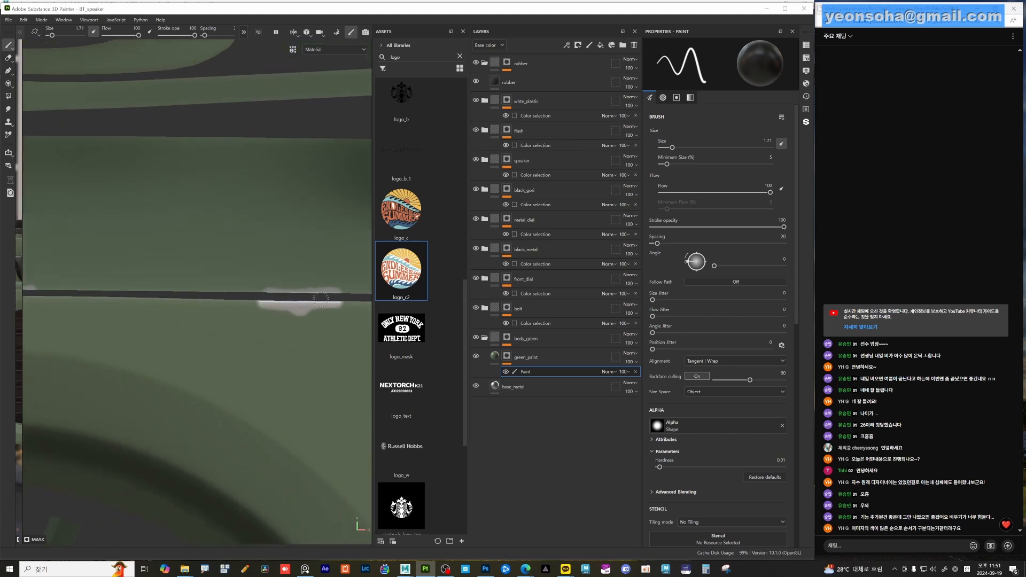
# - Paint a small bare-metal chip on the lower part of the front panel's UV island
pyautogui.keyDown('alt'); pyautogui.moveTo(320, 299); pyautogui.dragTo(225, 422, button='right'); pyautogui.keyUp('alt')
pyautogui.keyDown('alt'); pyautogui.moveTo(230, 459); pyautogui.dragTo(226, 430, button='middle'); pyautogui.keyUp('alt')
pyautogui.keyDown('alt'); pyautogui.moveTo(226, 430); pyautogui.dragTo(262, 446, button='right'); pyautogui.keyUp('alt')
pyautogui.keyDown('alt'); pyautogui.moveTo(270, 456); pyautogui.dragTo(236, 371, button='middle'); pyautogui.keyUp('alt')
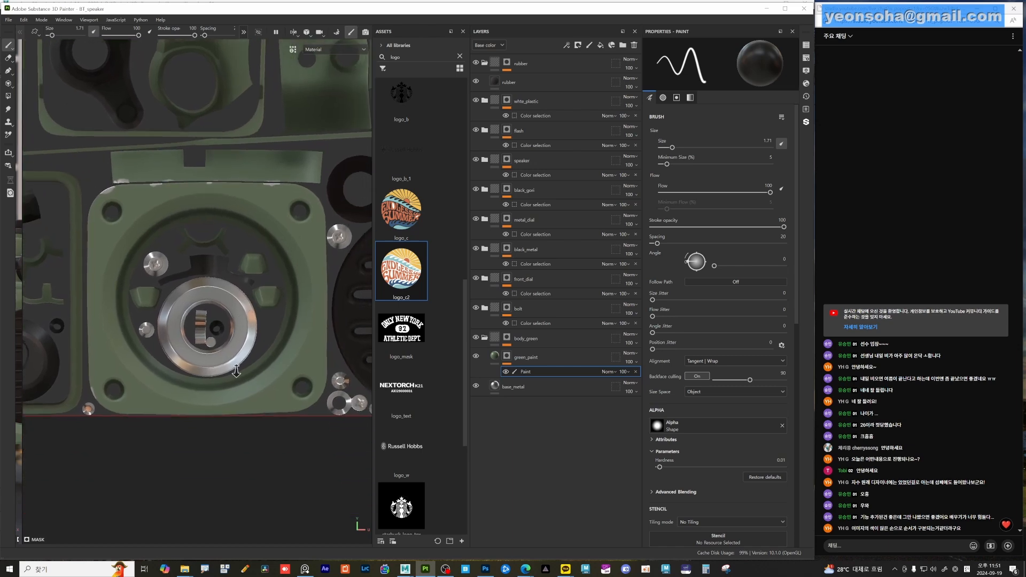
pyautogui.keyDown('alt'); pyautogui.moveTo(237, 371); pyautogui.dragTo(350, 425, button='right'); pyautogui.keyUp('alt')
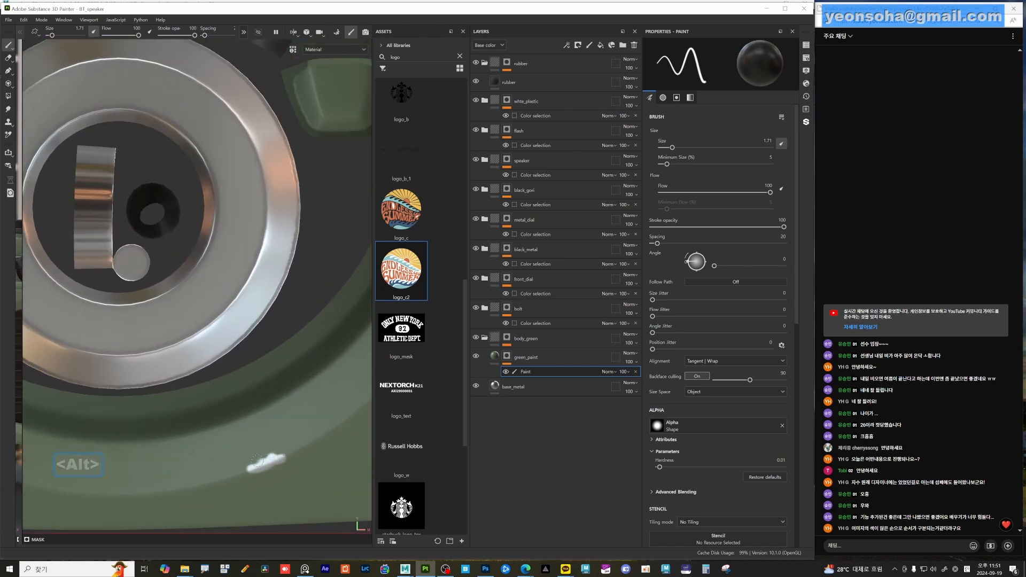
pyautogui.moveTo(279, 461); pyautogui.dragTo(289, 451)
# - Look over the full UV layout, then return to the 3D-only view and inspect the speaker's front
pyautogui.keyDown('alt'); pyautogui.moveTo(306, 430); pyautogui.dragTo(112, 420, button='right'); pyautogui.keyUp('alt')
pyautogui.keyDown('alt'); pyautogui.moveTo(251, 386); pyautogui.dragTo(238, 406, button='middle'); pyautogui.keyUp('alt')
pyautogui.keyDown('alt'); pyautogui.moveTo(238, 405); pyautogui.dragTo(303, 421, button='right'); pyautogui.keyUp('alt')
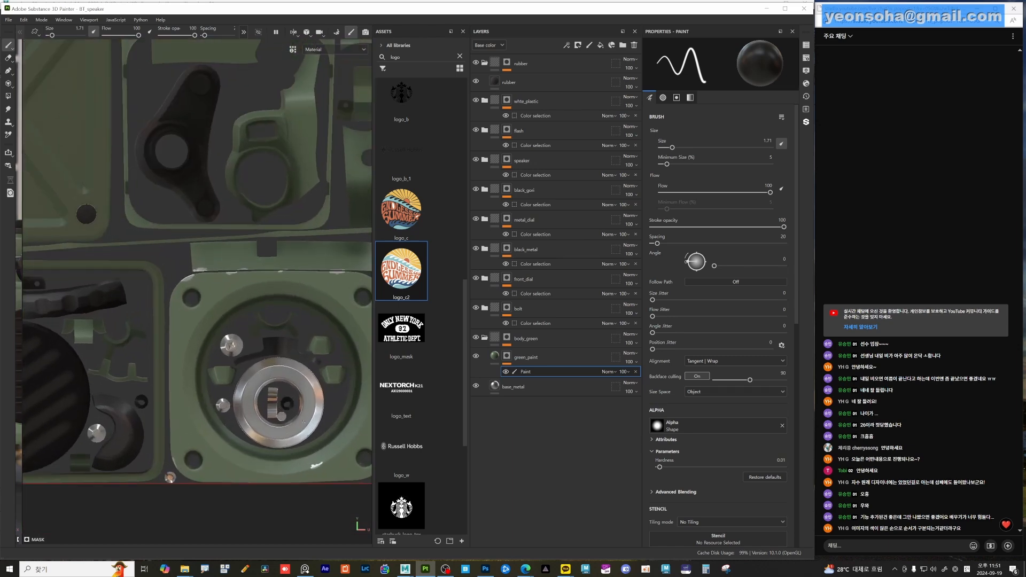
pyautogui.keyDown('alt'); pyautogui.moveTo(278, 322); pyautogui.dragTo(214, 321, button='right'); pyautogui.keyUp('alt')
pyautogui.keyDown('alt'); pyautogui.moveTo(235, 300); pyautogui.dragTo(275, 345, button='middle'); pyautogui.keyUp('alt')
pyautogui.press('F1')
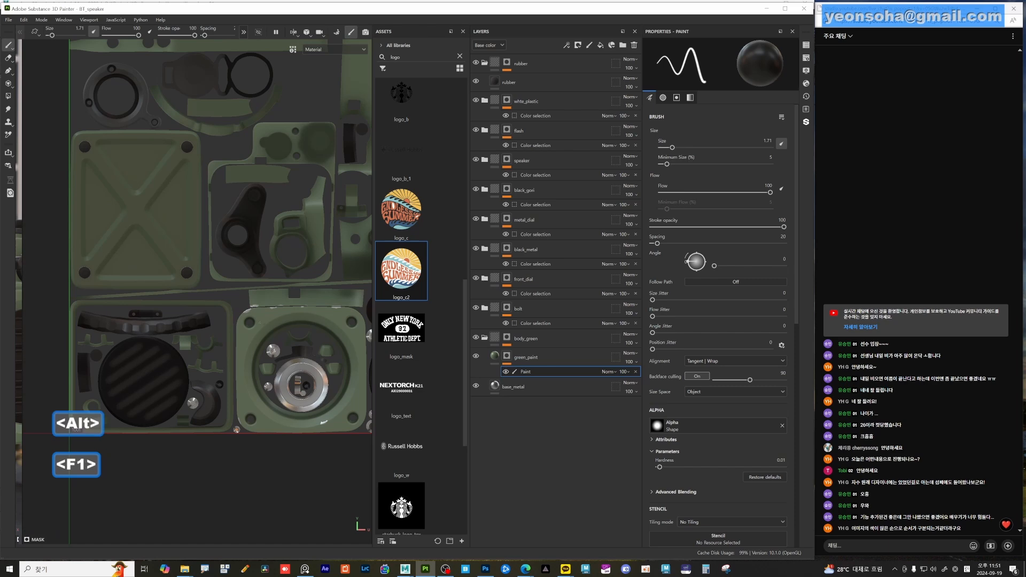
pyautogui.press('F2')
pyautogui.keyDown('alt'); pyautogui.moveTo(284, 338); pyautogui.dragTo(259, 337, button='right'); pyautogui.keyUp('alt')
pyautogui.keyDown('alt'); pyautogui.moveTo(297, 340); pyautogui.dragTo(288, 366); pyautogui.keyUp('alt')
pyautogui.keyDown('alt'); pyautogui.moveTo(225, 347); pyautogui.dragTo(245, 342, button='right'); pyautogui.keyUp('alt')
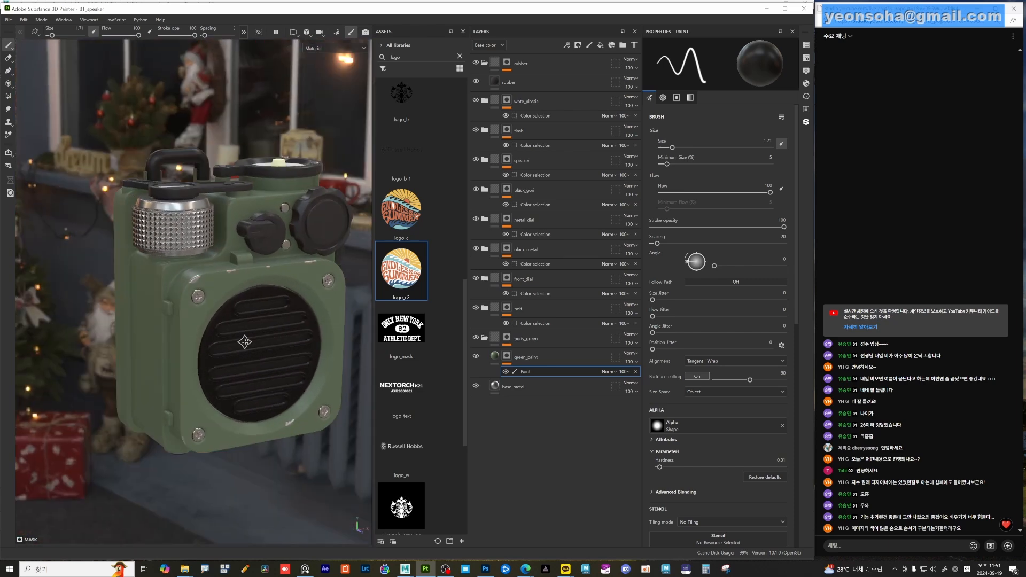
# - Delete the hand-painted Paint effect from the green_paint layer's mask
pyautogui.keyDown('alt'); pyautogui.moveTo(245, 342); pyautogui.dragTo(203, 335, button='middle'); pyautogui.keyUp('alt')
pyautogui.keyDown('alt'); pyautogui.moveTo(182, 337); pyautogui.dragTo(215, 340, button='right'); pyautogui.keyUp('alt')
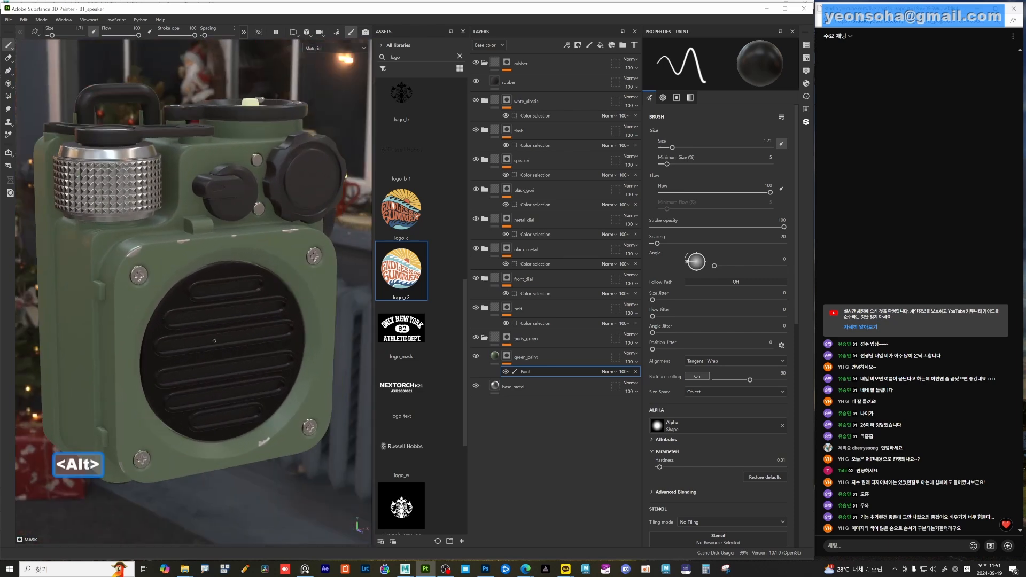
pyautogui.click(636, 373)
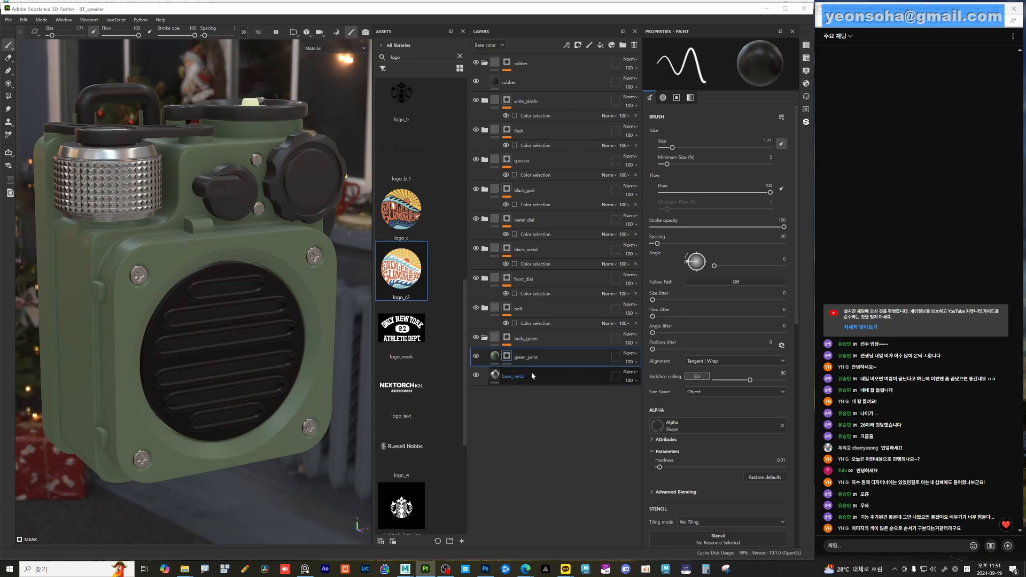
# - Add a generator to the green_paint layer's mask and assign Metal Edge Wear to it
pyautogui.click(506, 358)
pyautogui.rightClick(506, 358)
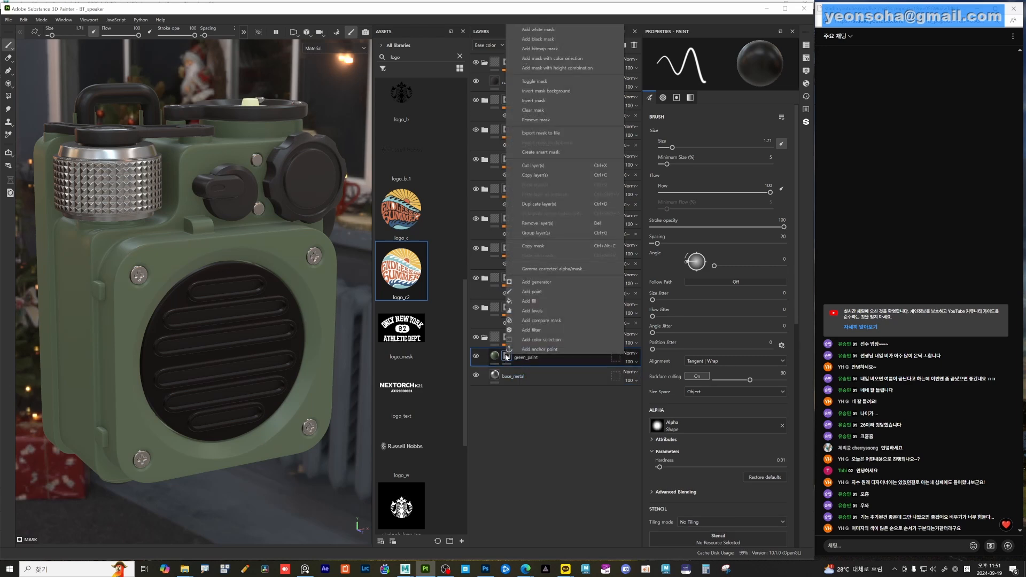
pyautogui.click(535, 283)
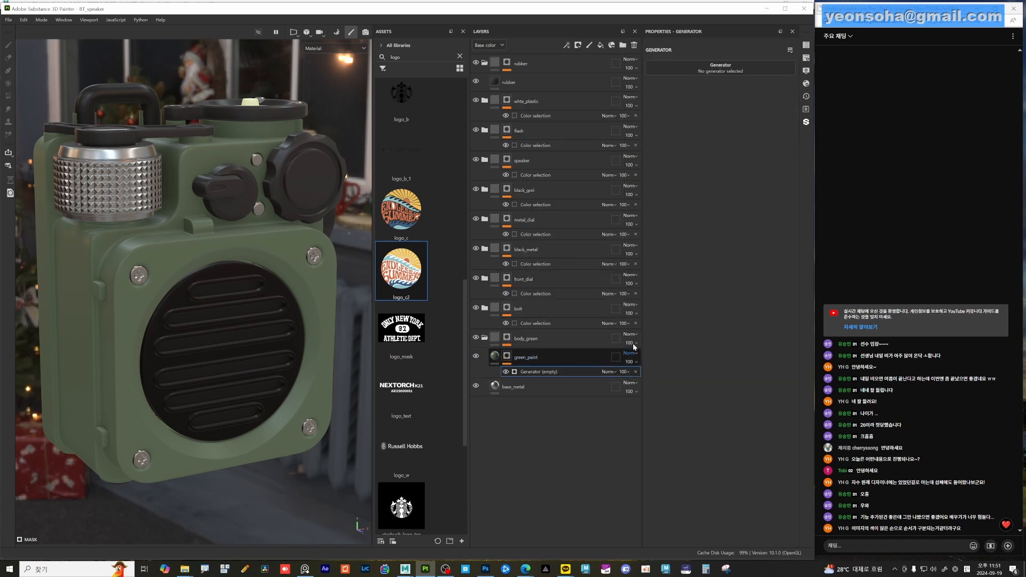
pyautogui.click(728, 68)
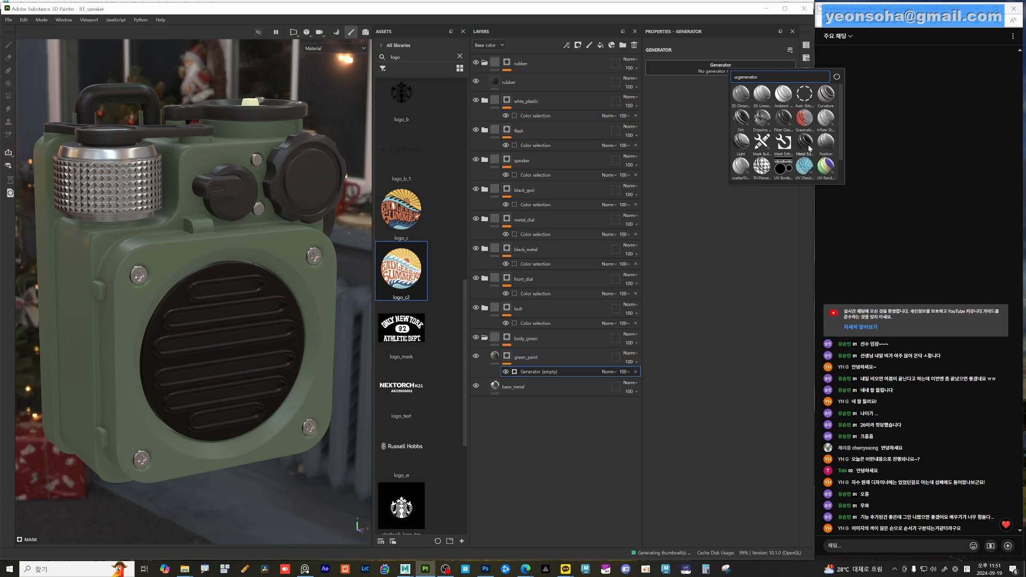
pyautogui.moveTo(808, 150)
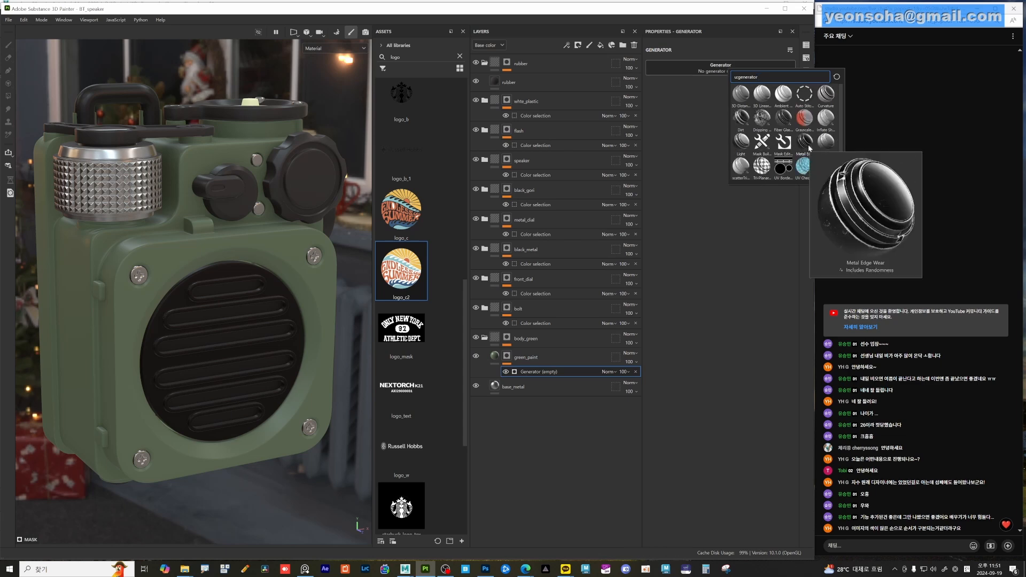
pyautogui.click(806, 143)
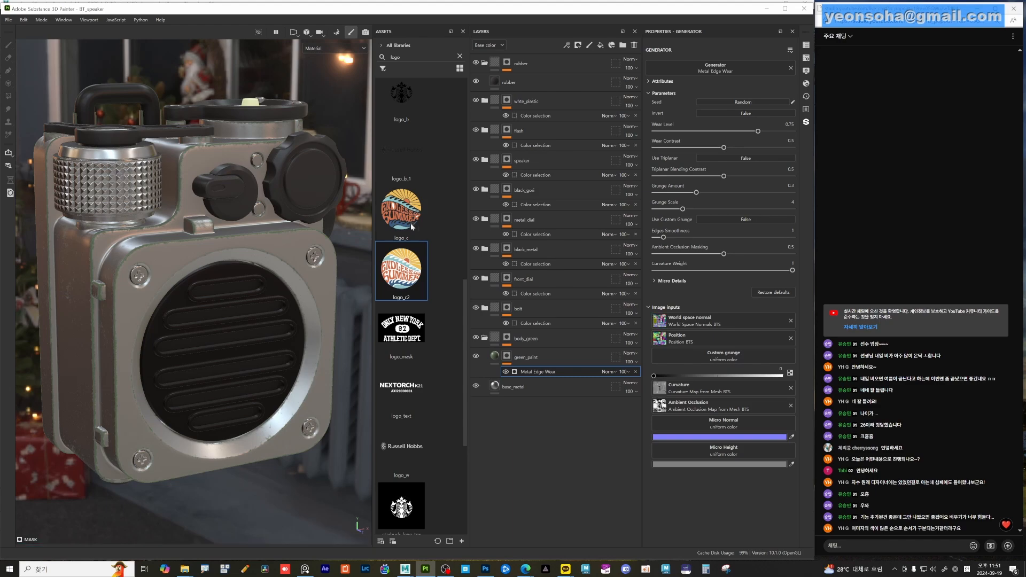
# - Display the green_paint mask on the model and set the Metal Edge Wear generator's Invert option to True
pyautogui.moveTo(162, 278)
pyautogui.keyDown('alt'); pyautogui.mouseDown()
pyautogui.moveTo(186, 293)
pyautogui.moveTo(272, 278)
pyautogui.moveTo(175, 291)
pyautogui.moveTo(160, 282)
pyautogui.mouseUp(); pyautogui.keyUp('alt')
pyautogui.keyDown('alt'); pyautogui.moveTo(160, 282); pyautogui.dragTo(344, 332, button='right'); pyautogui.keyUp('alt')
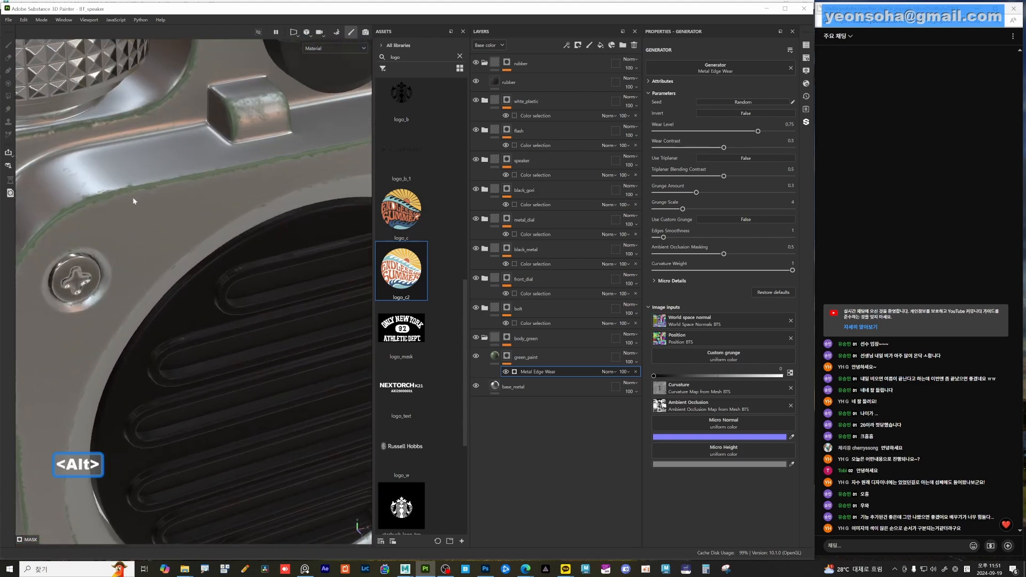
pyautogui.keyDown('alt'); pyautogui.click(509, 357); pyautogui.keyUp('alt')
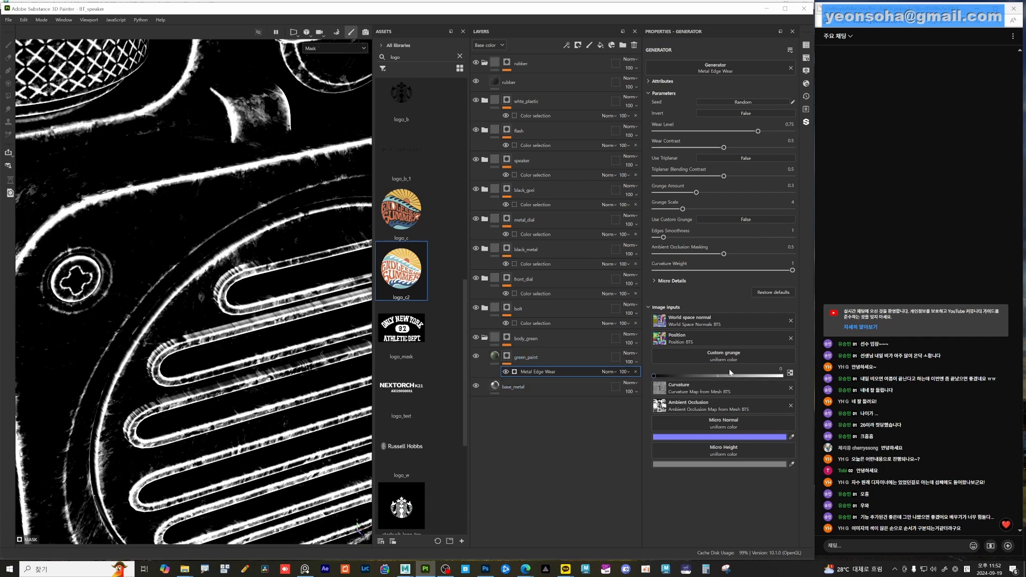
pyautogui.click(739, 113)
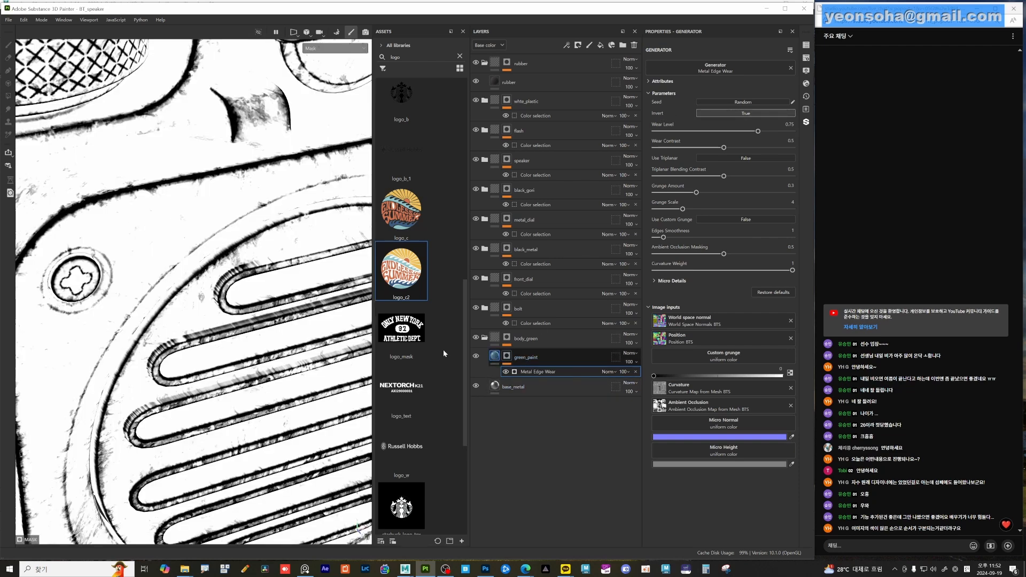
# - Return to the material display and examine the worn green edges of the speaker from several angles and distances
pyautogui.click(494, 356)
pyautogui.scroll(-5, 169, 286)
pyautogui.keyDown('alt'); pyautogui.moveTo(170, 283); pyautogui.dragTo(88, 257); pyautogui.keyUp('alt')
pyautogui.scroll(-5, 136, 306)
pyautogui.keyDown('alt'); pyautogui.moveTo(233, 342); pyautogui.dragTo(197, 336, button='middle'); pyautogui.keyUp('alt')
pyautogui.keyDown('alt'); pyautogui.moveTo(196, 335); pyautogui.dragTo(150, 337); pyautogui.keyUp('alt')
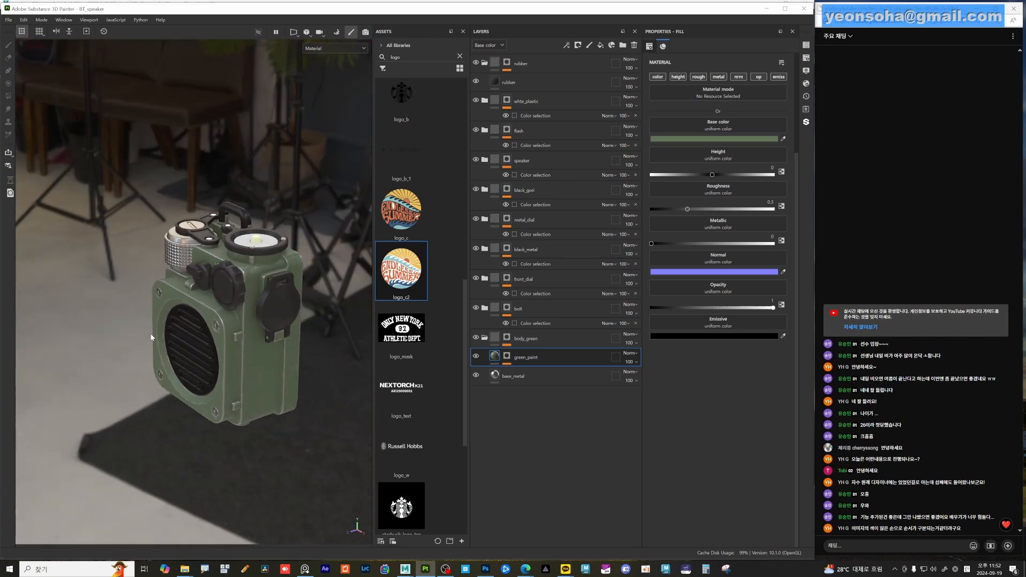
pyautogui.press('alt')
pyautogui.keyDown('alt'); pyautogui.moveTo(179, 402); pyautogui.dragTo(324, 274); pyautogui.keyUp('alt')
pyautogui.keyDown('alt'); pyautogui.moveTo(192, 359); pyautogui.dragTo(218, 381, button='right'); pyautogui.keyUp('alt')
pyautogui.keyDown('alt'); pyautogui.moveTo(189, 373); pyautogui.dragTo(254, 353, button='middle'); pyautogui.keyUp('alt')
pyautogui.keyDown('alt'); pyautogui.moveTo(197, 369); pyautogui.dragTo(226, 440); pyautogui.keyUp('alt')
pyautogui.keyDown('alt'); pyautogui.moveTo(194, 337); pyautogui.dragTo(213, 408, button='middle'); pyautogui.keyUp('alt')
pyautogui.keyDown('alt'); pyautogui.moveTo(203, 369); pyautogui.dragTo(132, 360); pyautogui.keyUp('alt')
pyautogui.keyDown('alt'); pyautogui.moveTo(182, 229); pyautogui.dragTo(132, 283); pyautogui.keyUp('alt')
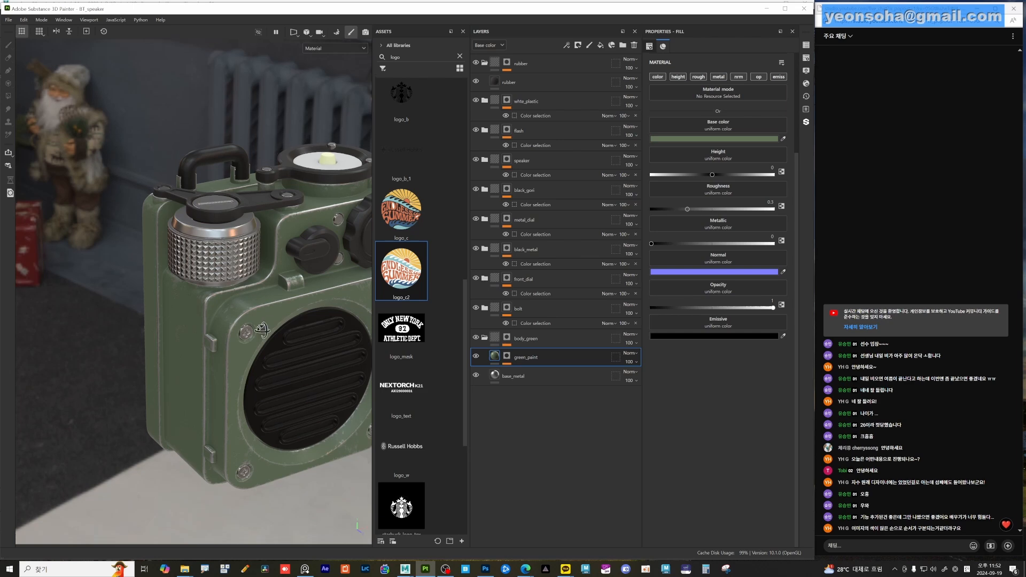
pyautogui.keyDown('alt'); pyautogui.moveTo(262, 330); pyautogui.dragTo(200, 384); pyautogui.keyUp('alt')
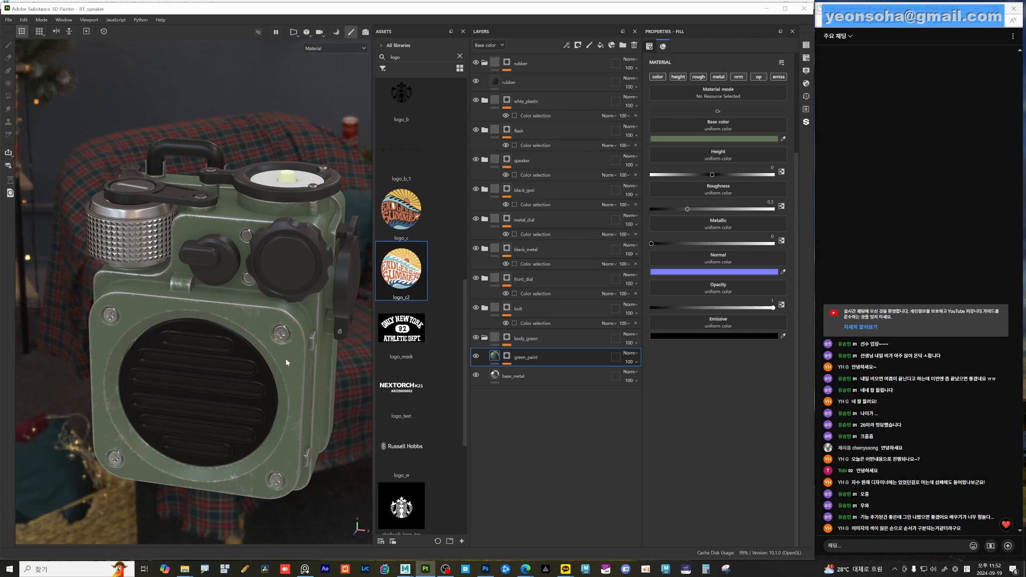
pyautogui.keyDown('alt'); pyautogui.moveTo(194, 337); pyautogui.dragTo(174, 347); pyautogui.keyUp('alt')
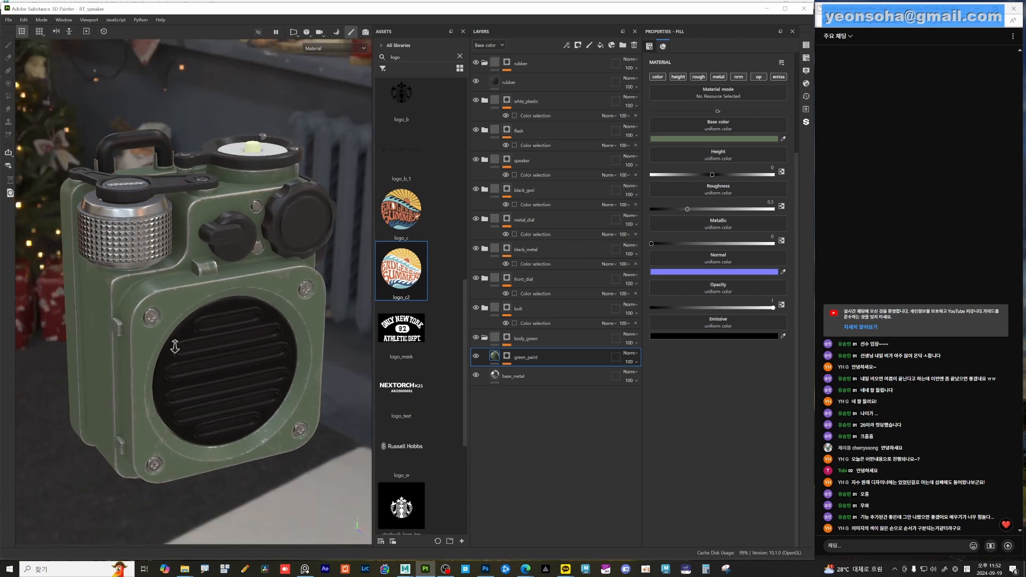
pyautogui.keyDown('alt'); pyautogui.moveTo(174, 346); pyautogui.dragTo(229, 346, button='right'); pyautogui.keyUp('alt')
# - Show only the green_paint mask and view its edge wear pattern across the whole speaker
pyautogui.click(507, 357)
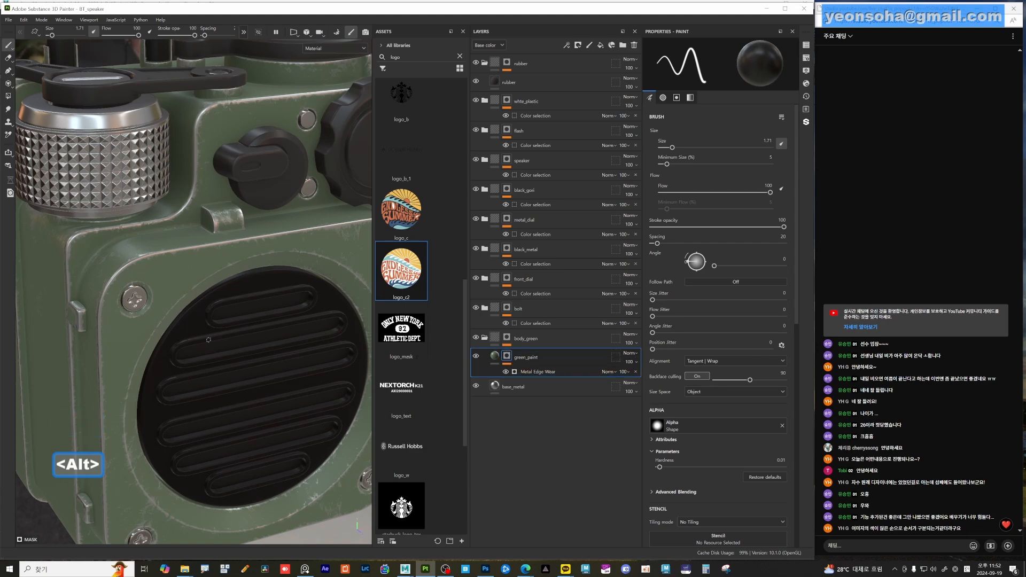
pyautogui.keyDown('alt'); pyautogui.click(506, 357); pyautogui.keyUp('alt')
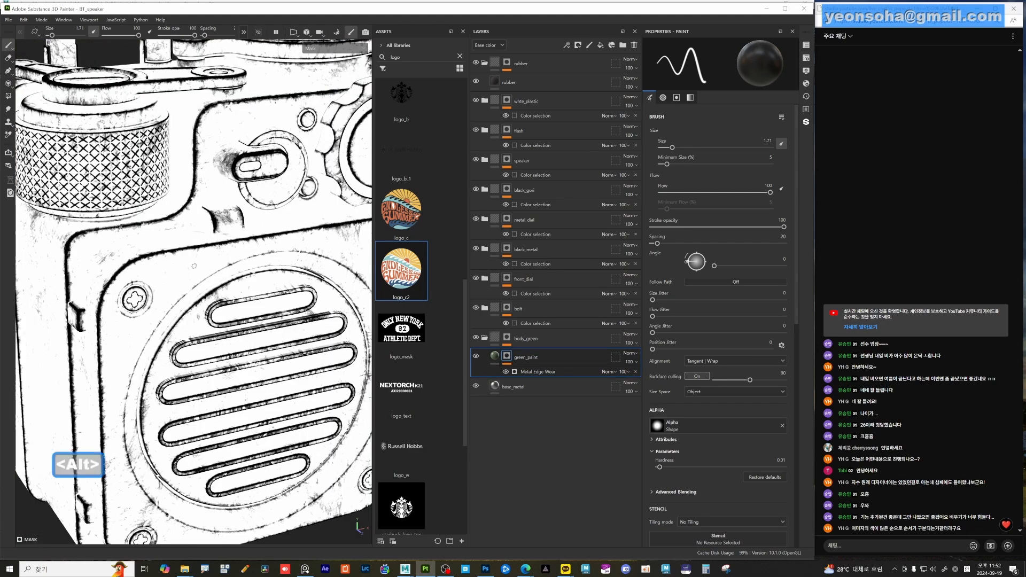
pyautogui.keyDown('alt'); pyautogui.moveTo(194, 266); pyautogui.dragTo(147, 267, button='right'); pyautogui.keyUp('alt')
pyautogui.keyDown('alt'); pyautogui.moveTo(147, 268); pyautogui.dragTo(127, 267, button='middle'); pyautogui.keyUp('alt')
pyautogui.keyDown('alt'); pyautogui.moveTo(127, 267); pyautogui.dragTo(141, 267, button='right'); pyautogui.keyUp('alt')
pyautogui.keyDown('alt'); pyautogui.moveTo(141, 267); pyautogui.dragTo(157, 292, button='middle'); pyautogui.keyUp('alt')
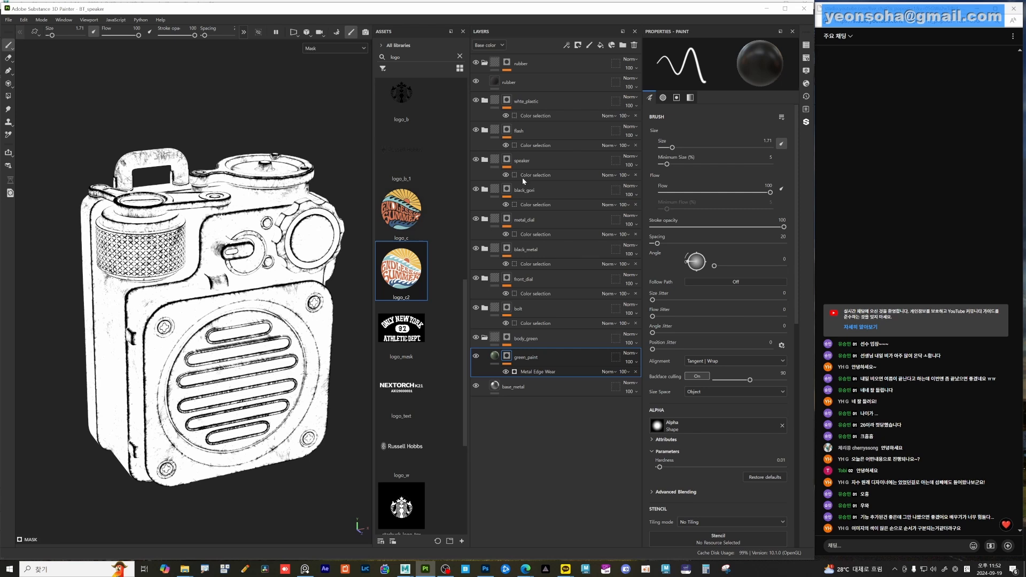
# - Open the texture set settings and look over the list of baked mesh maps
pyautogui.click(806, 58)
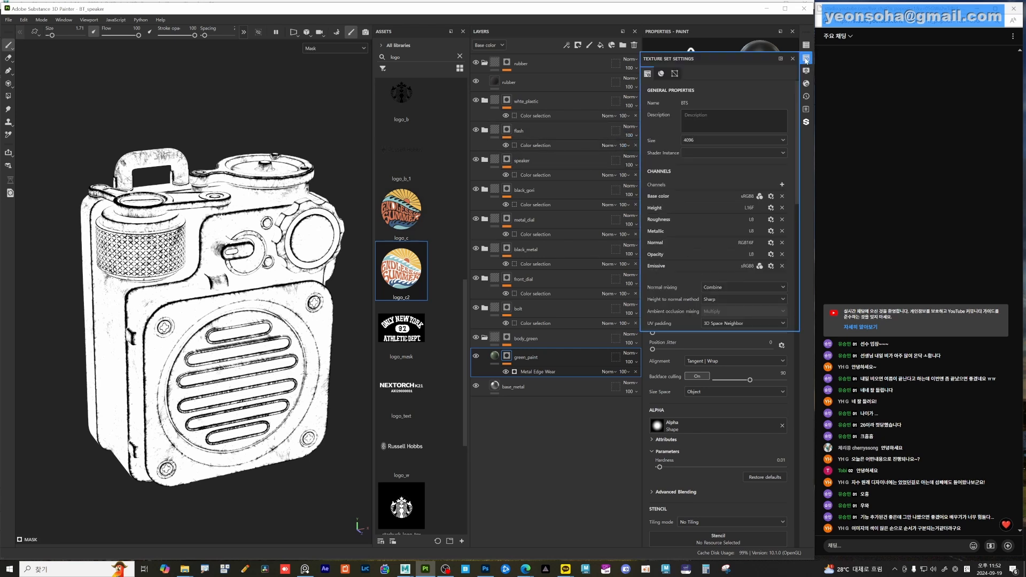
pyautogui.scroll(-4, 727, 192)
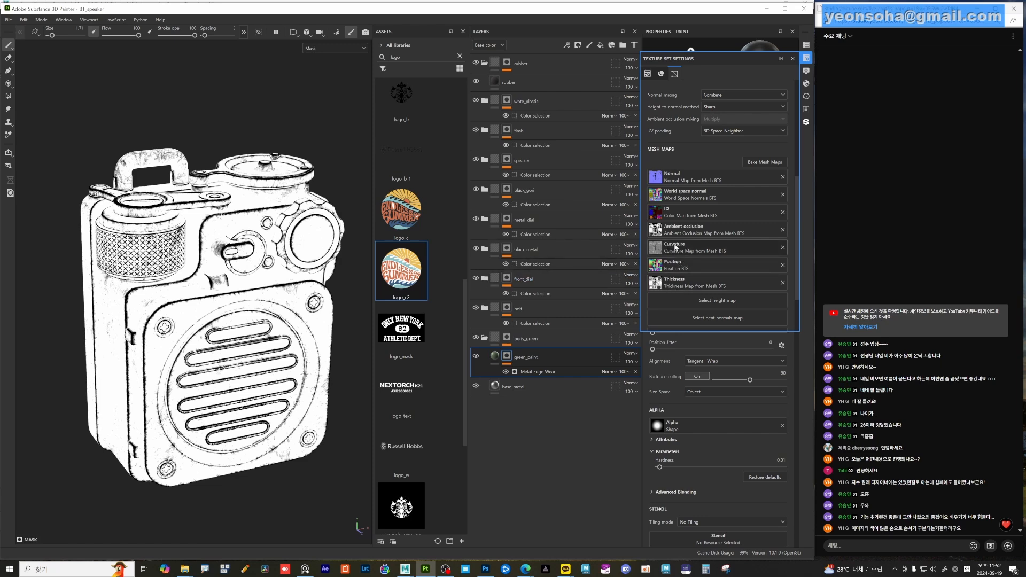
pyautogui.keyDown('alt'); pyautogui.moveTo(337, 377); pyautogui.dragTo(319, 375); pyautogui.keyUp('alt')
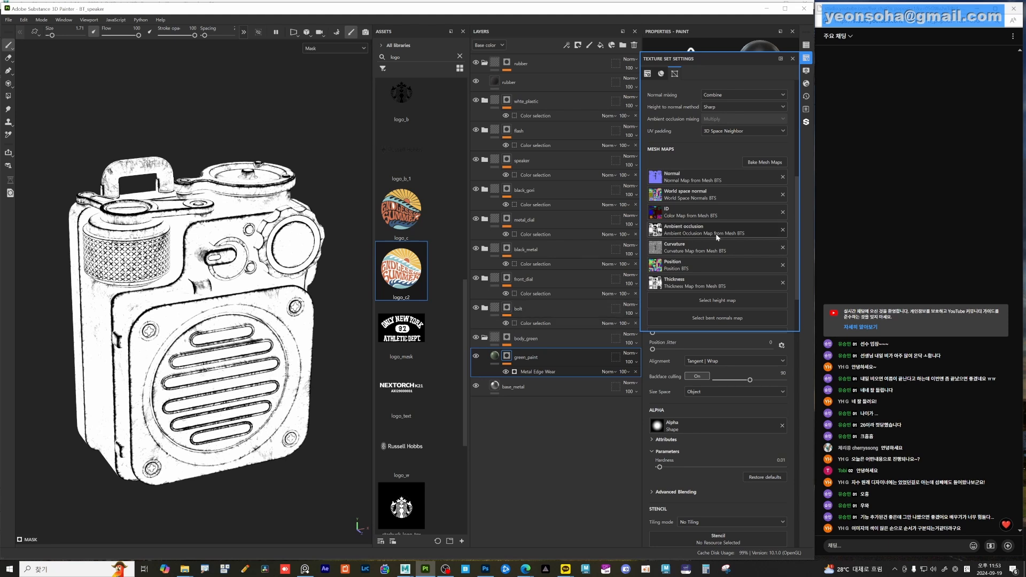
# - Cycle the viewport through the baked mesh maps, including Normal, ID and Ambient occlusion, and stop at Curvature
pyautogui.click(322, 48)
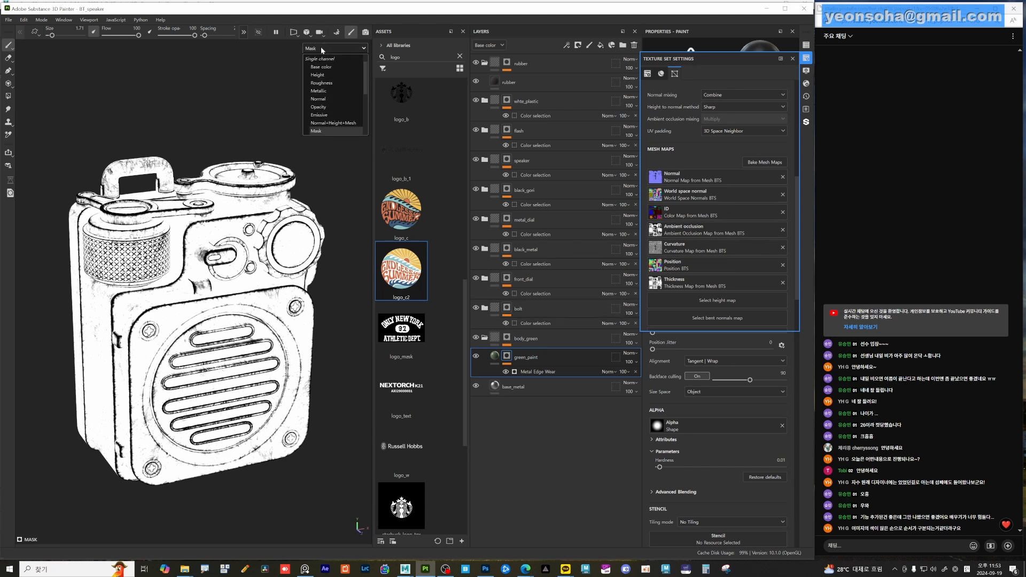
pyautogui.click(329, 131)
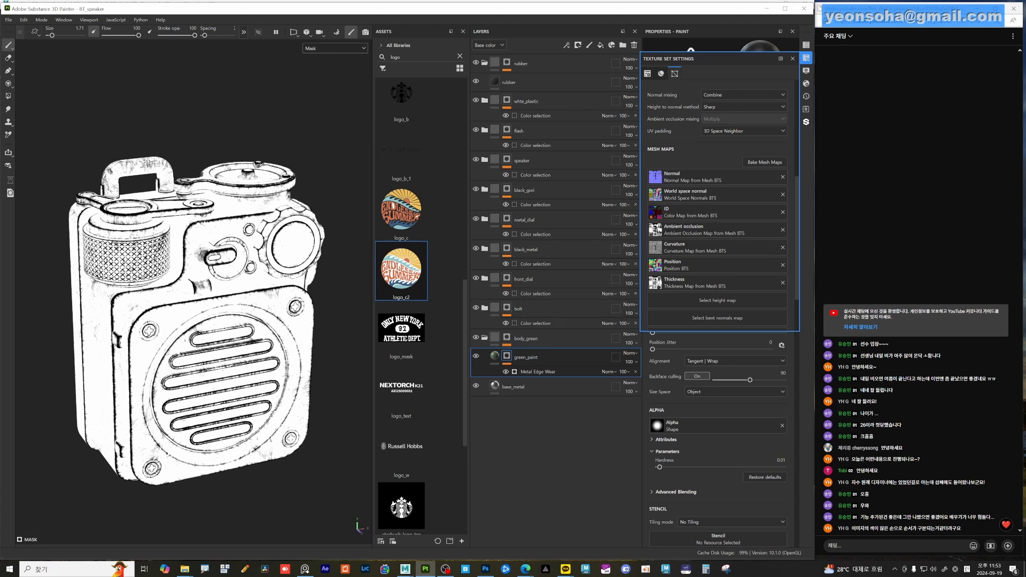
pyautogui.press('b')
pyautogui.press('b')
pyautogui.press('b')
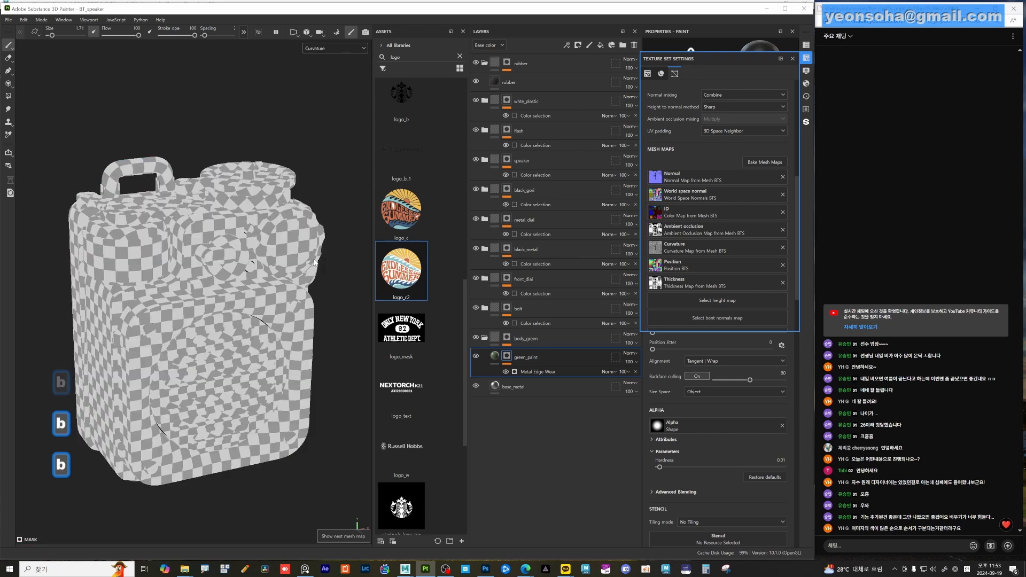
pyautogui.press('b')
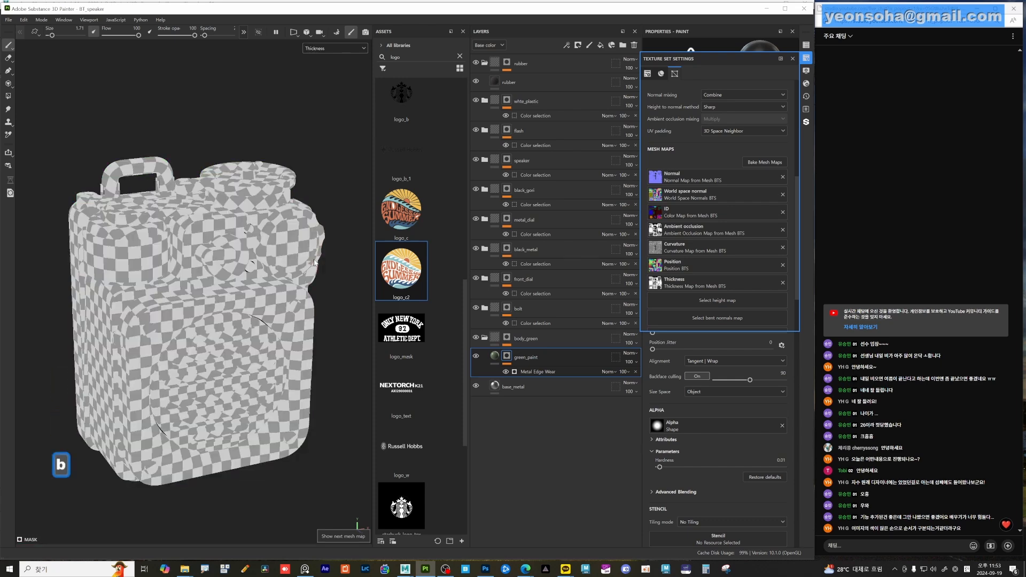
pyautogui.press('b')
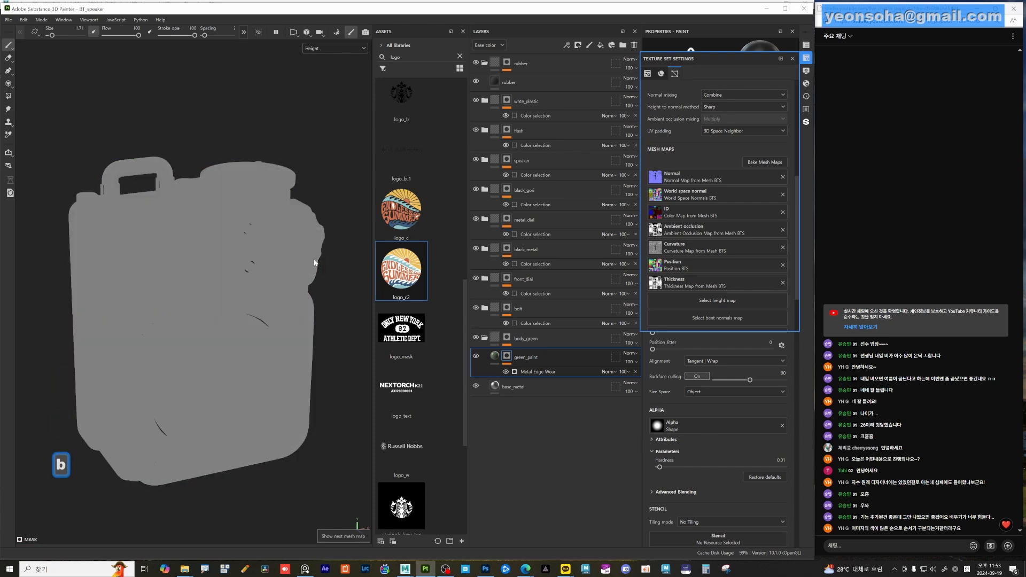
pyautogui.press('b')
pyautogui.press('b')
pyautogui.press('b')
pyautogui.press('b')
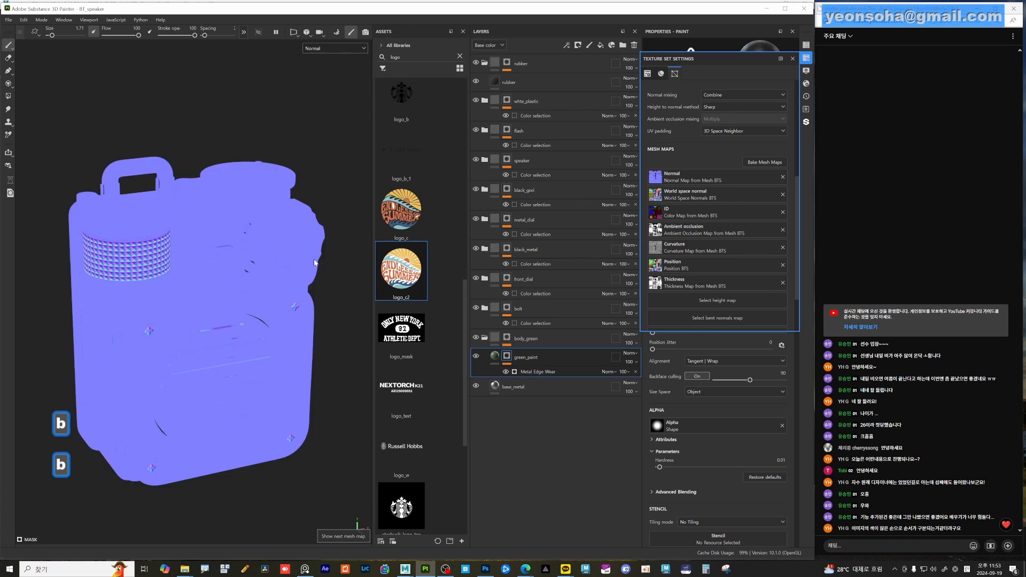
pyautogui.press('b')
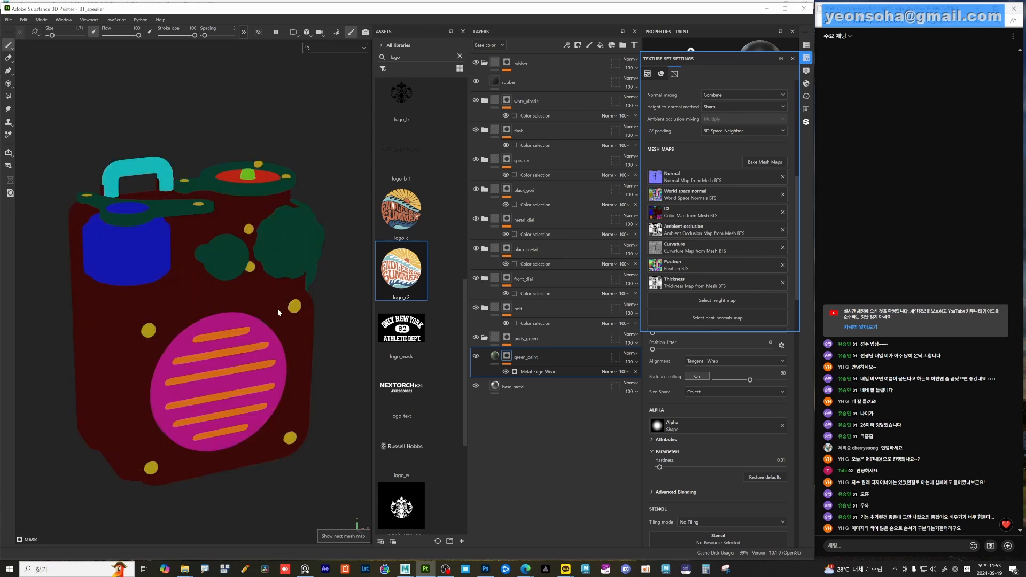
pyautogui.press('b')
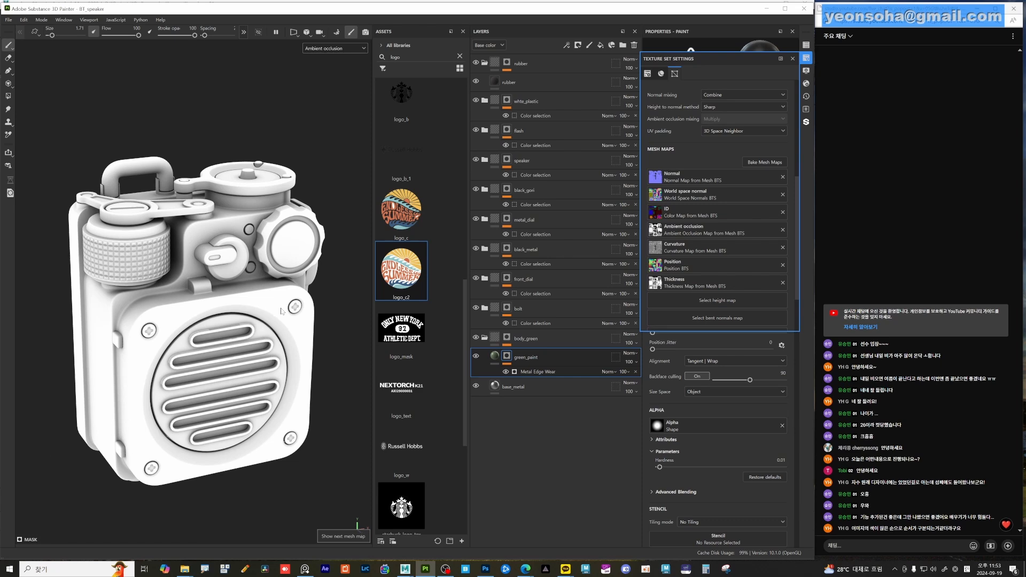
pyautogui.press('b')
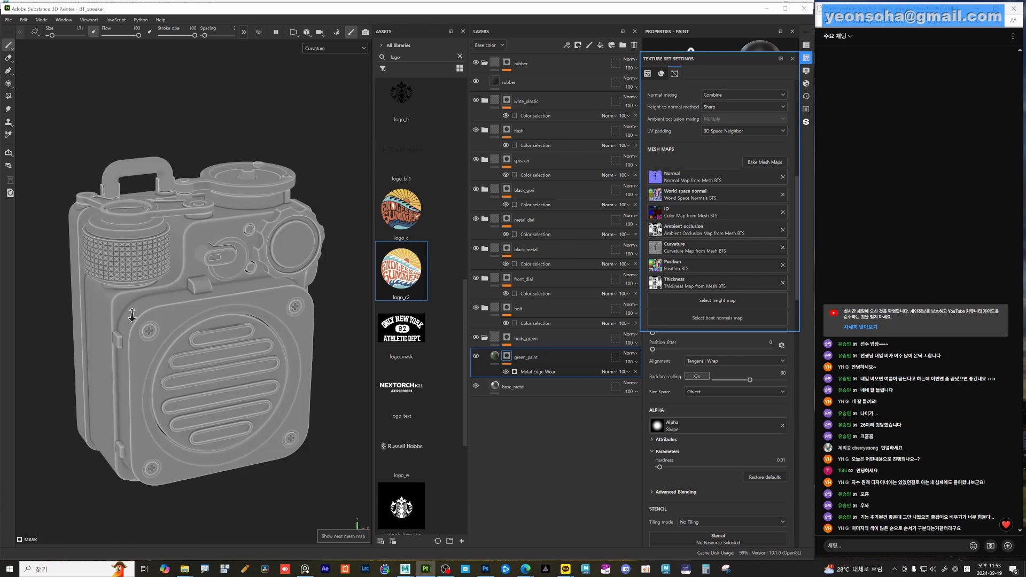
# - Examine the curvature map up close along the speaker's edges, then view the body from farther away
pyautogui.scroll(6, 133, 315)
pyautogui.moveTo(188, 300)
pyautogui.keyDown('alt'); pyautogui.mouseDown()
pyautogui.moveTo(146, 304)
pyautogui.moveTo(78, 257)
pyautogui.moveTo(212, 276)
pyautogui.moveTo(176, 273)
pyautogui.moveTo(181, 295)
pyautogui.mouseUp(); pyautogui.keyUp('alt')
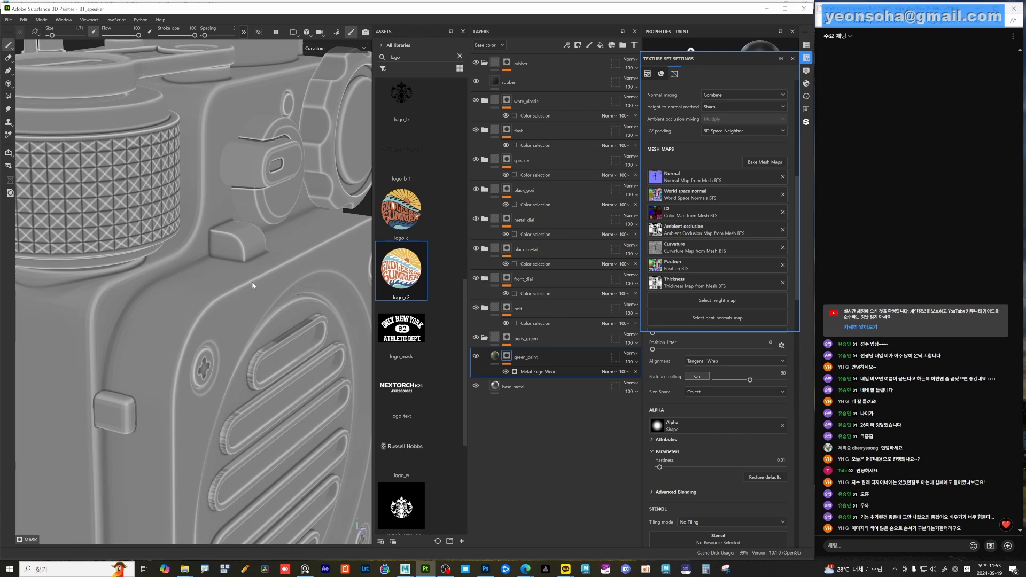
pyautogui.keyDown('alt'); pyautogui.moveTo(200, 250); pyautogui.dragTo(223, 333, button='right'); pyautogui.keyUp('alt')
pyautogui.keyDown('alt'); pyautogui.moveTo(224, 332); pyautogui.dragTo(262, 337); pyautogui.keyUp('alt')
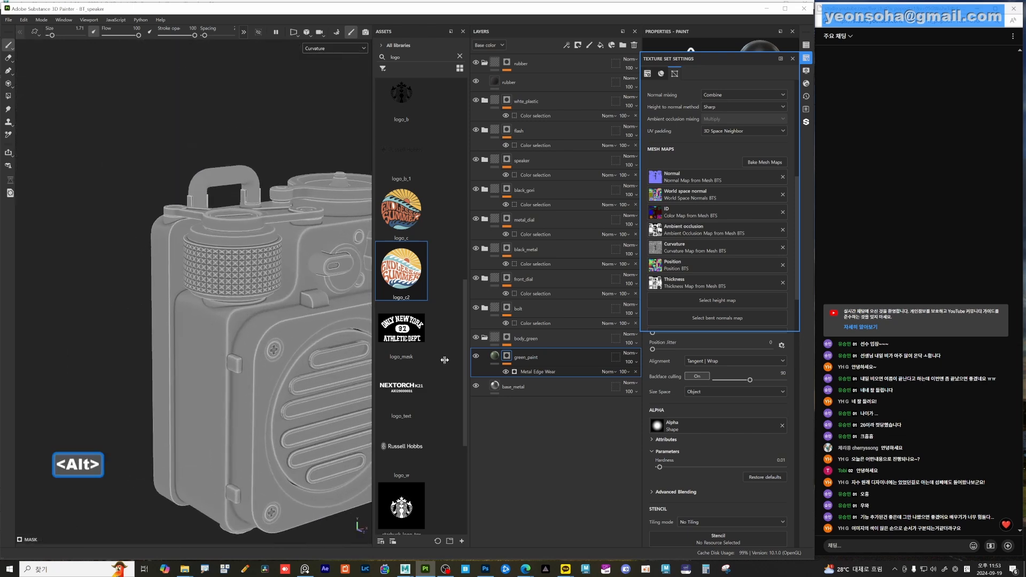
# - Select the Metal Edge Wear generator, inspect the green_paint mask on the speaker, and switch back to the material display
pyautogui.click(531, 372)
pyautogui.keyDown('alt'); pyautogui.click(506, 358); pyautogui.keyUp('alt')
pyautogui.keyDown('alt'); pyautogui.moveTo(285, 315); pyautogui.dragTo(216, 311, button='middle'); pyautogui.keyUp('alt')
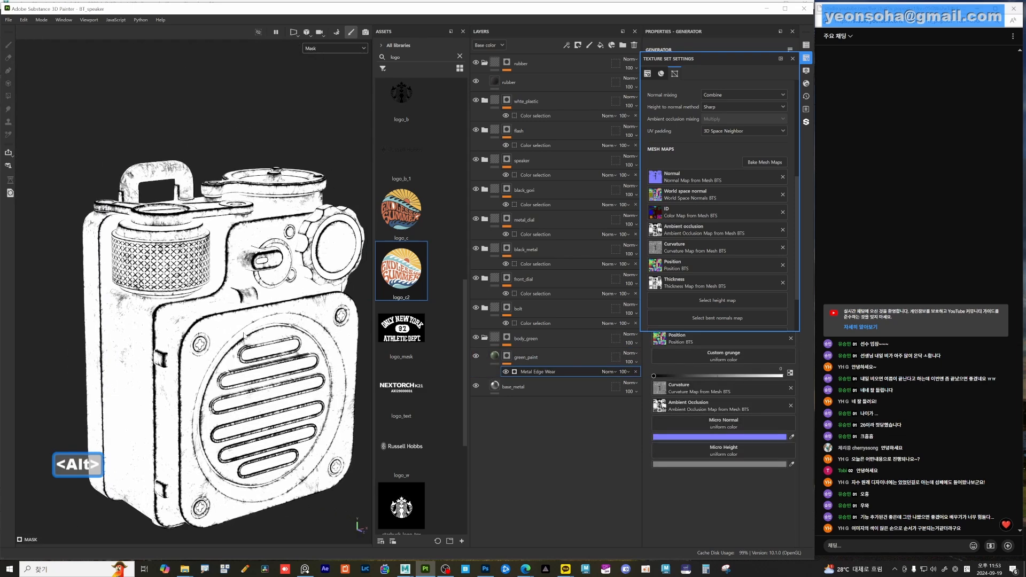
pyautogui.keyDown('alt'); pyautogui.moveTo(216, 311); pyautogui.dragTo(262, 338, button='right'); pyautogui.keyUp('alt')
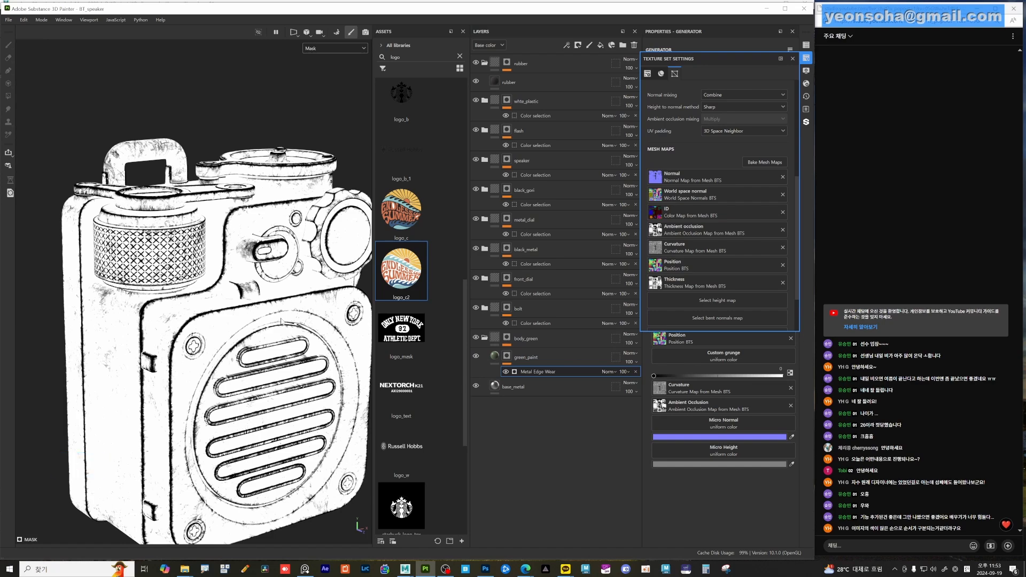
pyautogui.keyDown('alt'); pyautogui.moveTo(247, 355); pyautogui.dragTo(279, 334); pyautogui.keyUp('alt')
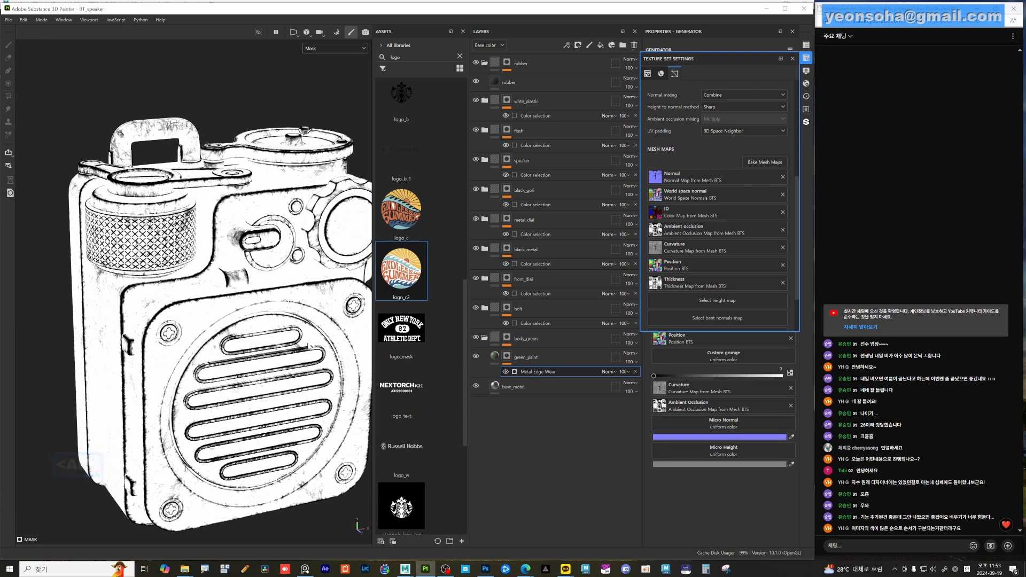
pyautogui.press('m')
pyautogui.scroll(4, 284, 347)
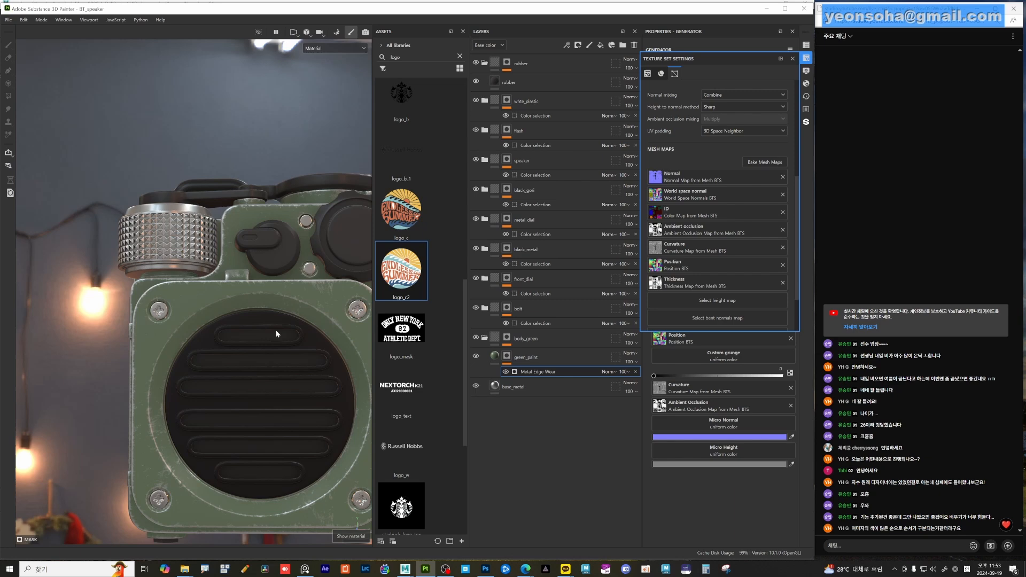
# - Disable the green_paint layer's mask and compare the speaker body without the edge wear, from afar and up close
pyautogui.keyDown('alt'); pyautogui.moveTo(277, 334); pyautogui.dragTo(223, 314, button='right'); pyautogui.keyUp('alt')
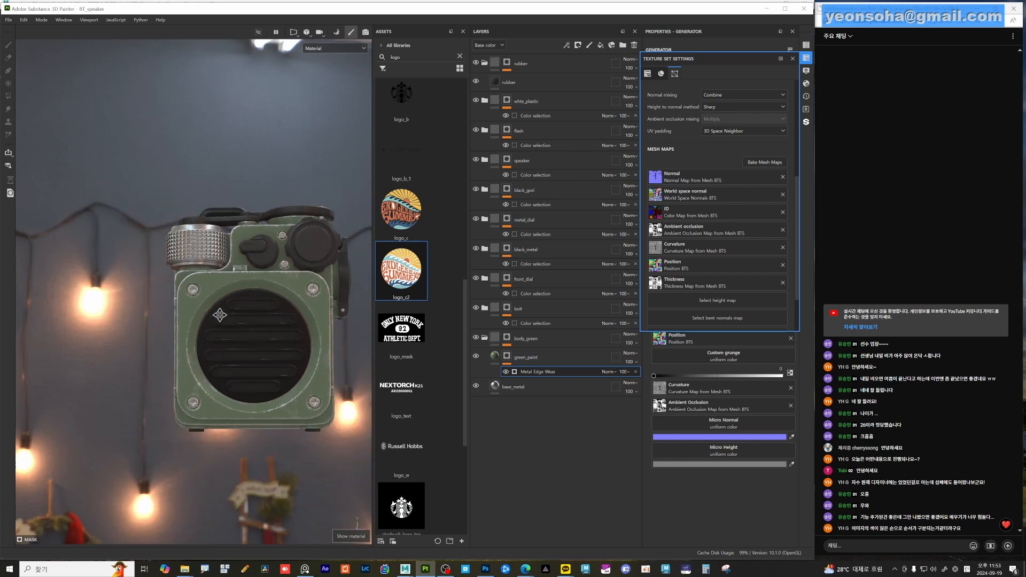
pyautogui.keyDown('alt'); pyautogui.moveTo(222, 314); pyautogui.dragTo(280, 373); pyautogui.keyUp('alt')
pyautogui.keyDown('alt'); pyautogui.moveTo(280, 374); pyautogui.dragTo(222, 356, button='right'); pyautogui.keyUp('alt')
pyautogui.keyDown('alt'); pyautogui.moveTo(223, 356); pyautogui.dragTo(235, 363); pyautogui.keyUp('alt')
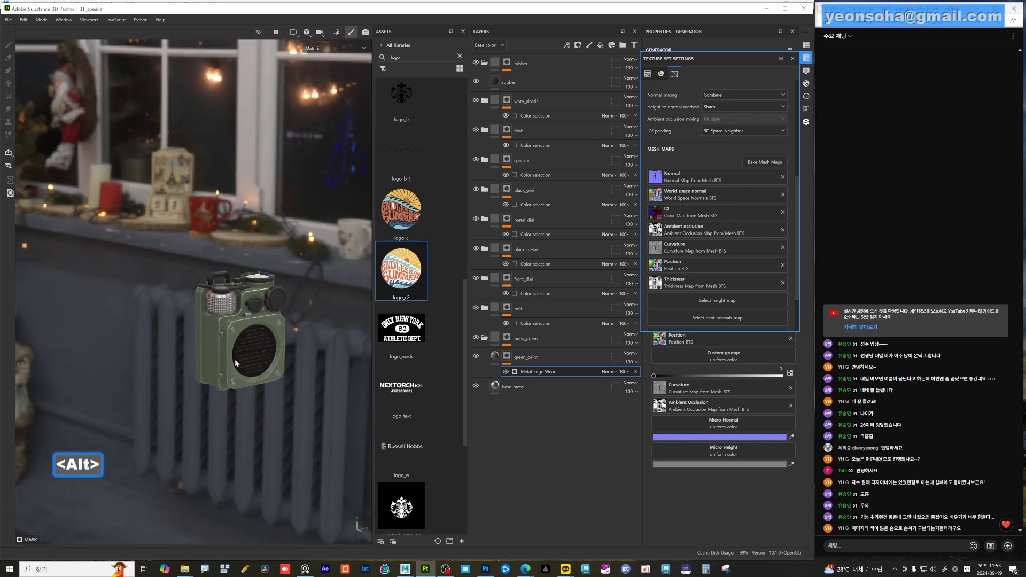
pyautogui.click(508, 359)
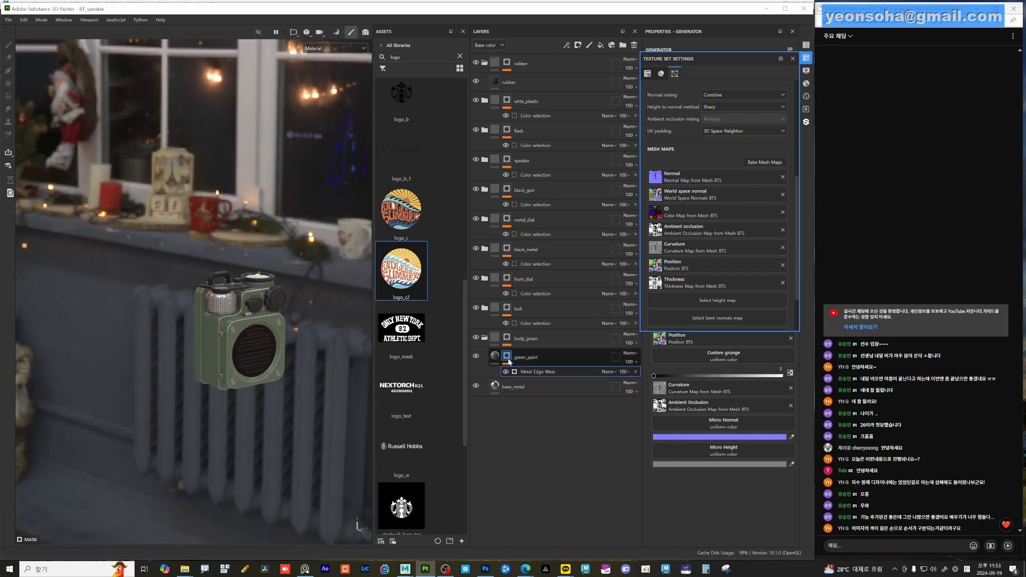
pyautogui.click(513, 372)
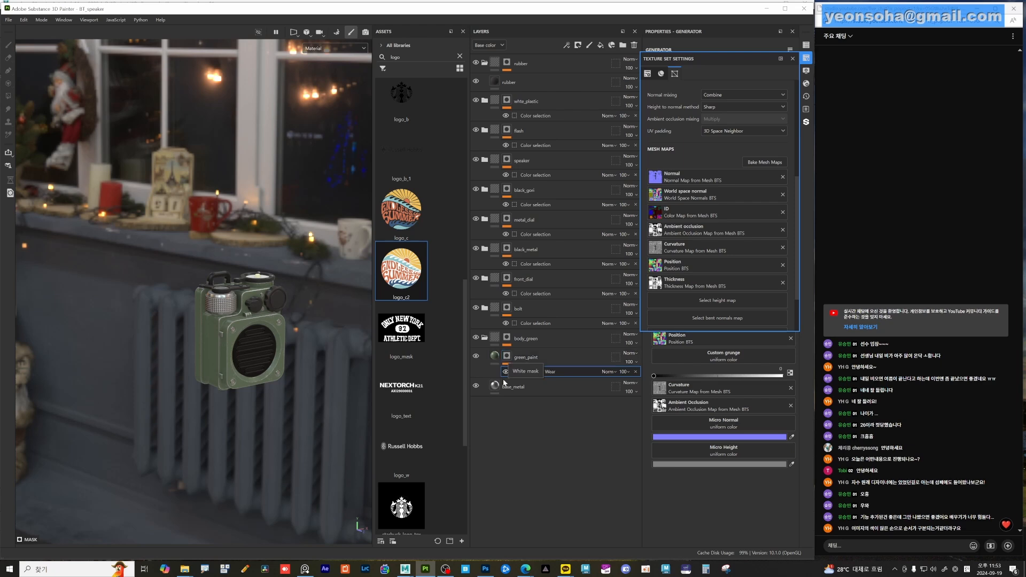
pyautogui.click(508, 358)
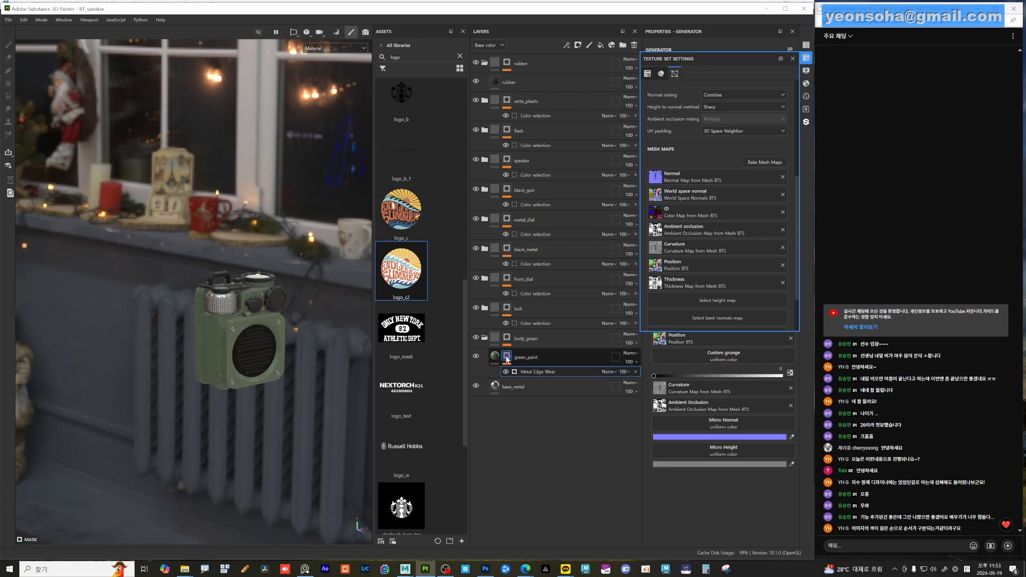
pyautogui.keyDown('shift'); pyautogui.click(506, 357); pyautogui.keyUp('shift')
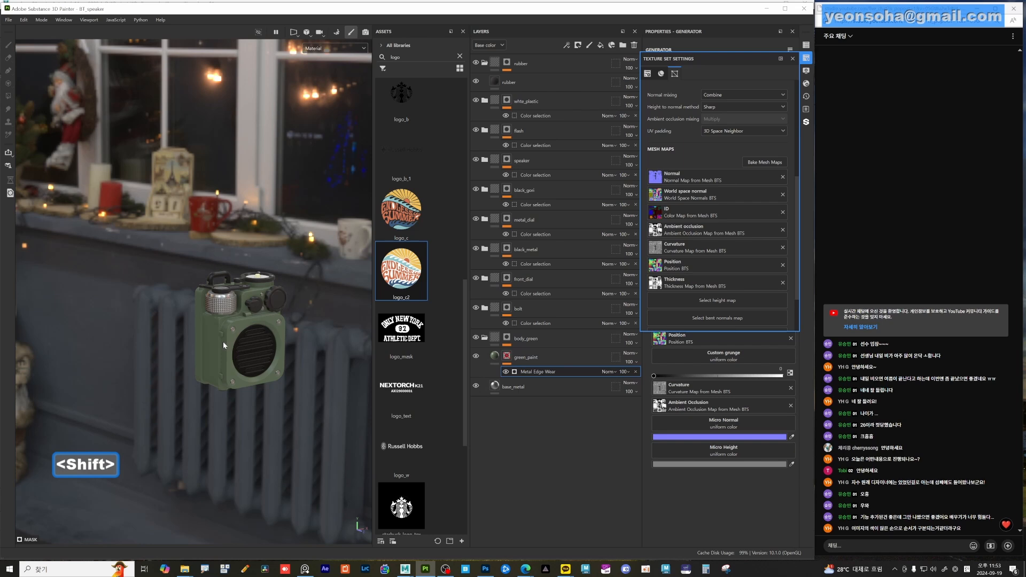
pyautogui.scroll(8, 222, 345)
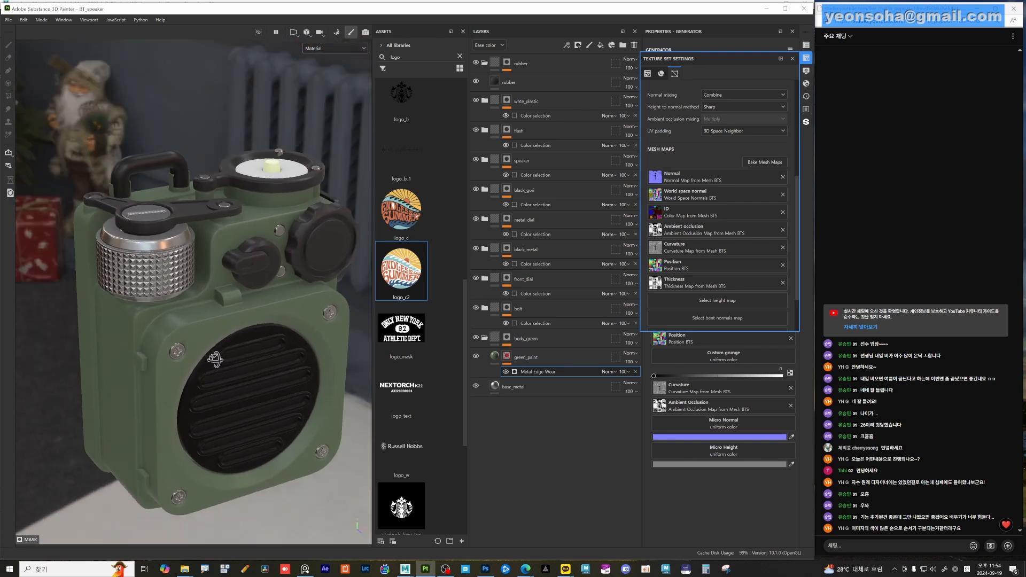
pyautogui.scroll(5, 215, 359)
# - Turn the green_paint mask back on, toggling it to compare the body with and without worn edges
pyautogui.keyDown('alt'); pyautogui.click(508, 358); pyautogui.keyUp('alt')
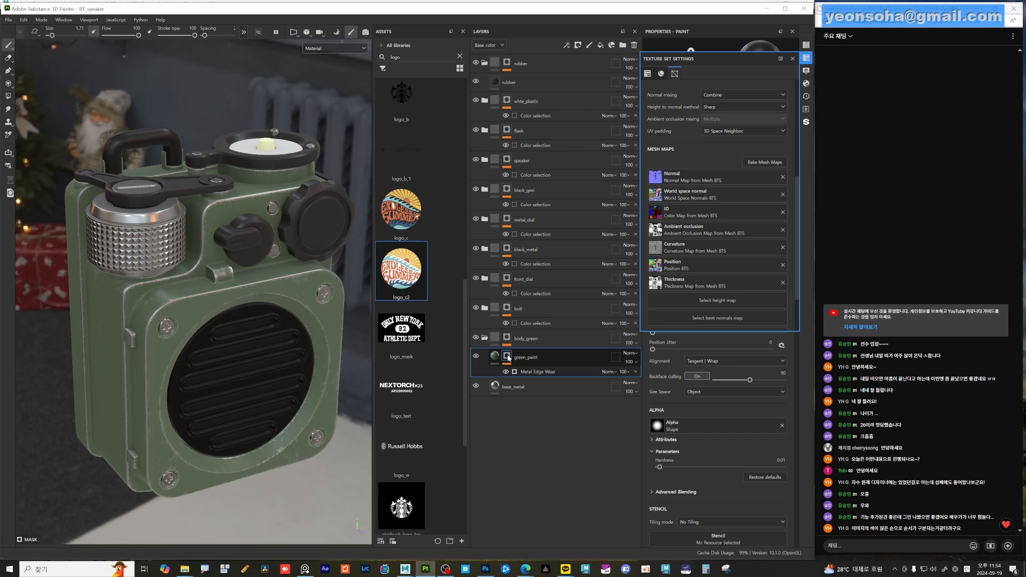
pyautogui.press('shift')
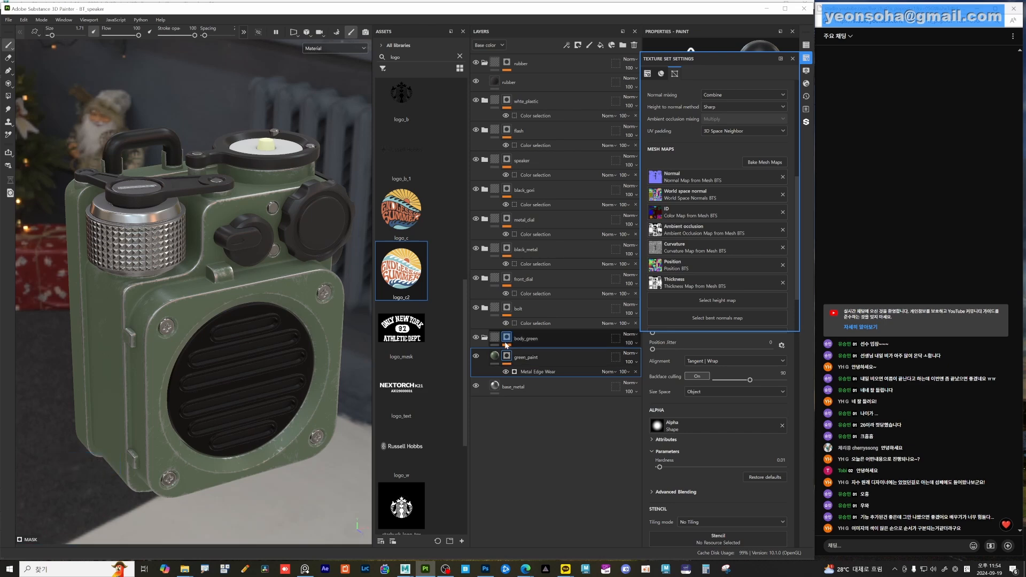
pyautogui.keyDown('shift'); pyautogui.click(508, 357); pyautogui.keyUp('shift')
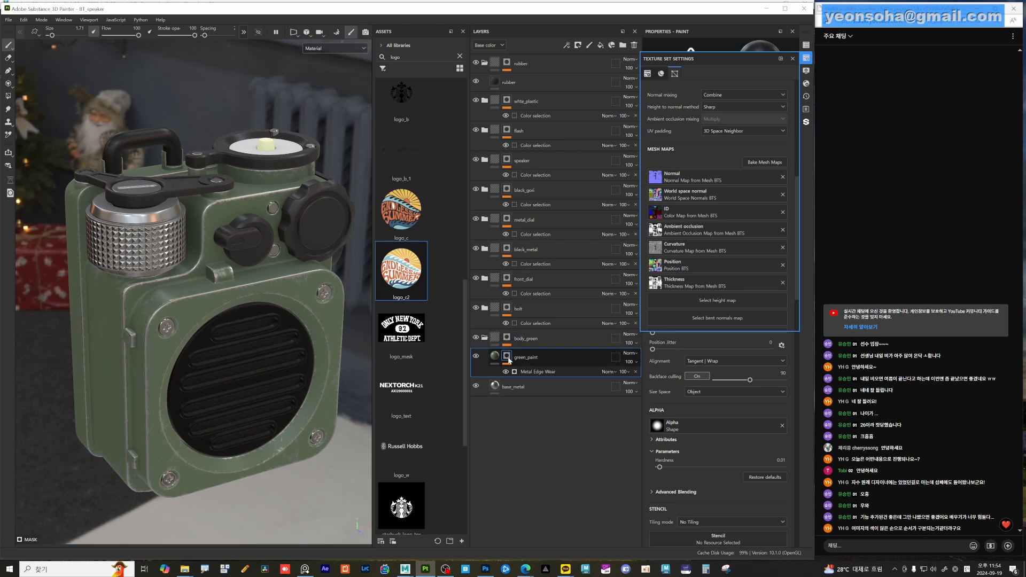
pyautogui.keyDown('shift'); pyautogui.click(508, 358); pyautogui.keyUp('shift')
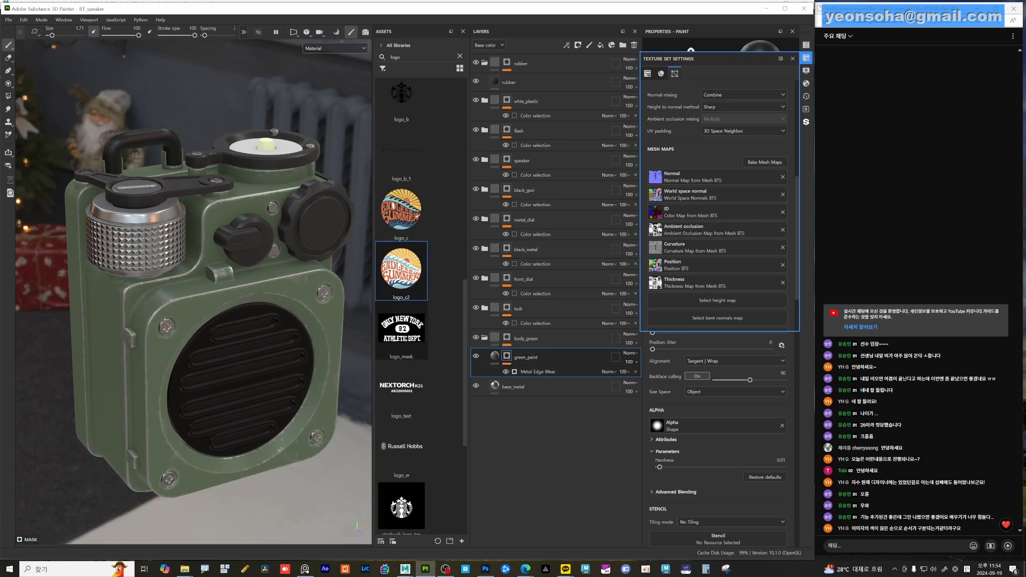
# - View the whole speaker from a distance and from several angles to judge the edge wear
pyautogui.moveTo(230, 315)
pyautogui.keyDown('alt'); pyautogui.mouseDown()
pyautogui.moveTo(311, 333)
pyautogui.moveTo(289, 320)
pyautogui.moveTo(293, 291)
pyautogui.moveTo(262, 281)
pyautogui.moveTo(240, 315)
pyautogui.mouseUp(); pyautogui.keyUp('alt')
pyautogui.keyDown('alt'); pyautogui.moveTo(240, 315); pyautogui.dragTo(211, 390, button='right'); pyautogui.keyUp('alt')
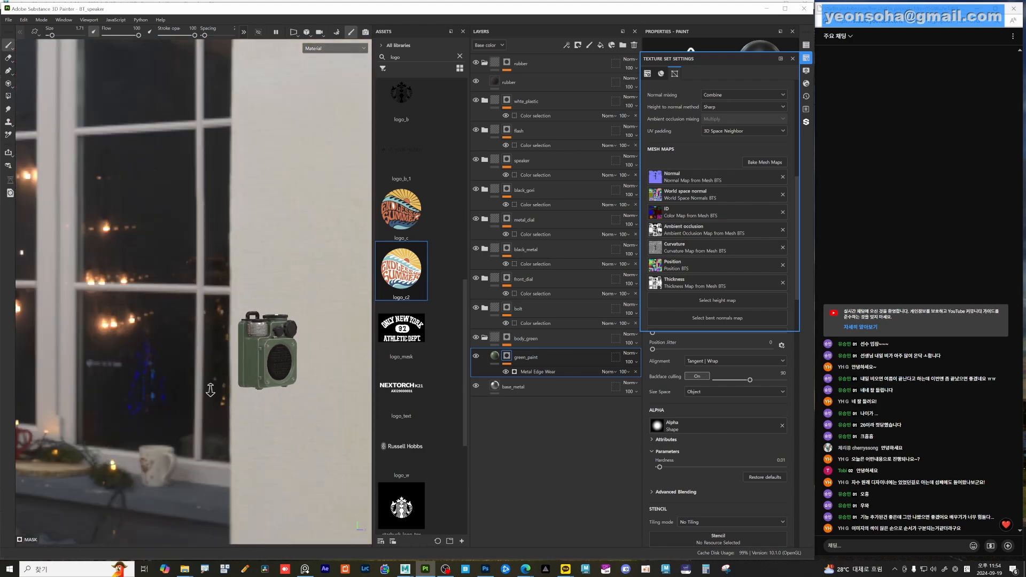
pyautogui.keyDown('alt'); pyautogui.moveTo(211, 390); pyautogui.dragTo(215, 422); pyautogui.keyUp('alt')
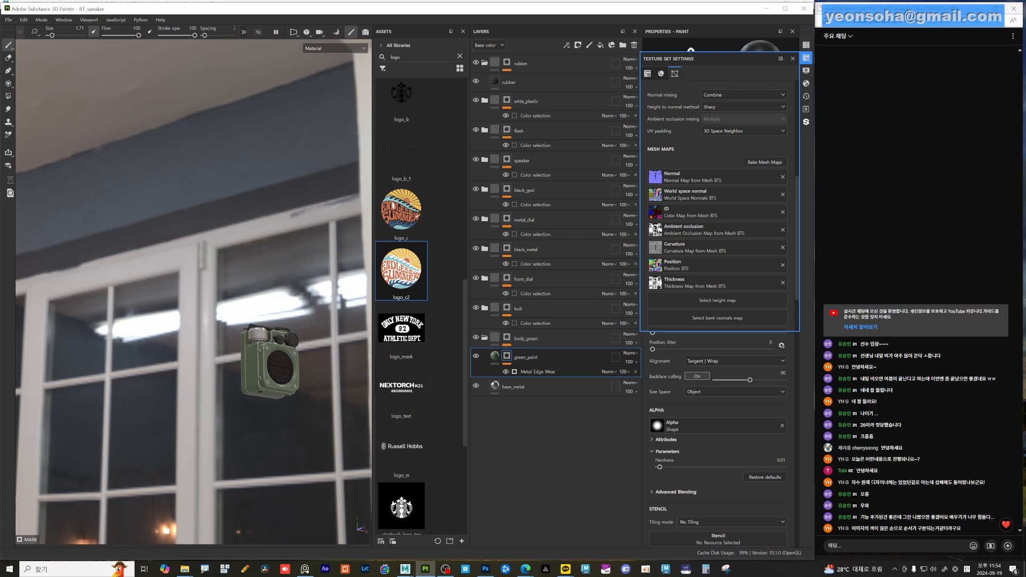
pyautogui.keyDown('alt'); pyautogui.moveTo(210, 358); pyautogui.dragTo(171, 381, button='middle'); pyautogui.keyUp('alt')
pyautogui.keyDown('alt'); pyautogui.moveTo(170, 380); pyautogui.dragTo(208, 374, button='right'); pyautogui.keyUp('alt')
pyautogui.keyDown('alt'); pyautogui.moveTo(208, 374); pyautogui.dragTo(210, 409); pyautogui.keyUp('alt')
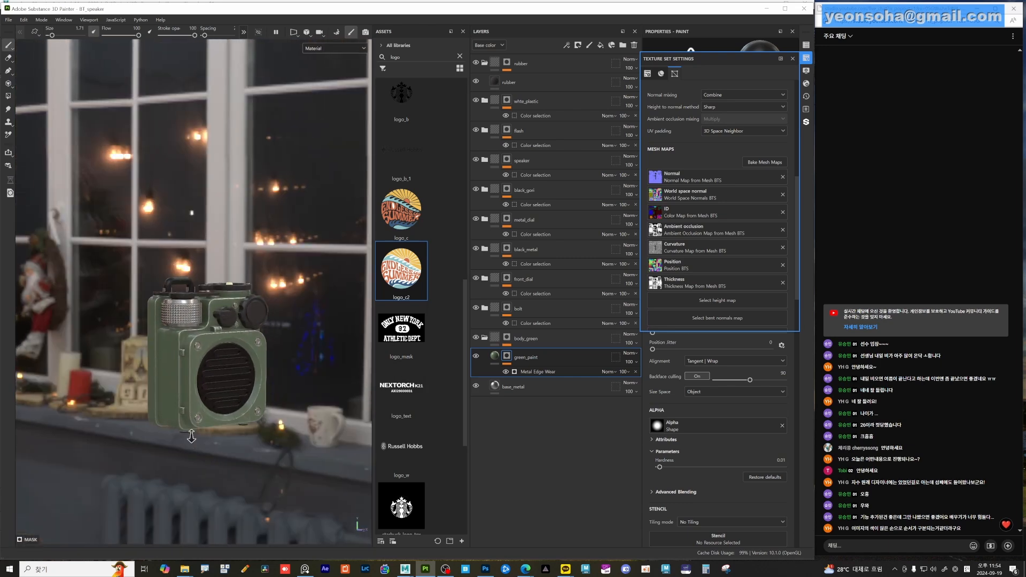
# - Examine the worn metal edges up close around the knurled dial, the front panel corner and the black knobs
pyautogui.keyDown('alt'); pyautogui.moveTo(200, 409); pyautogui.dragTo(229, 403, button='right'); pyautogui.keyUp('alt')
pyautogui.moveTo(214, 399)
pyautogui.keyDown('alt'); pyautogui.mouseDown(button='middle')
pyautogui.moveTo(207, 377)
pyautogui.moveTo(204, 414)
pyautogui.mouseUp(button='middle'); pyautogui.keyUp('alt')
pyautogui.keyDown('alt'); pyautogui.moveTo(204, 414); pyautogui.dragTo(228, 398, button='right'); pyautogui.keyUp('alt')
pyautogui.keyDown('alt'); pyautogui.moveTo(214, 398); pyautogui.dragTo(210, 422); pyautogui.keyUp('alt')
pyautogui.keyDown('alt'); pyautogui.moveTo(210, 411); pyautogui.dragTo(199, 446, button='middle'); pyautogui.keyUp('alt')
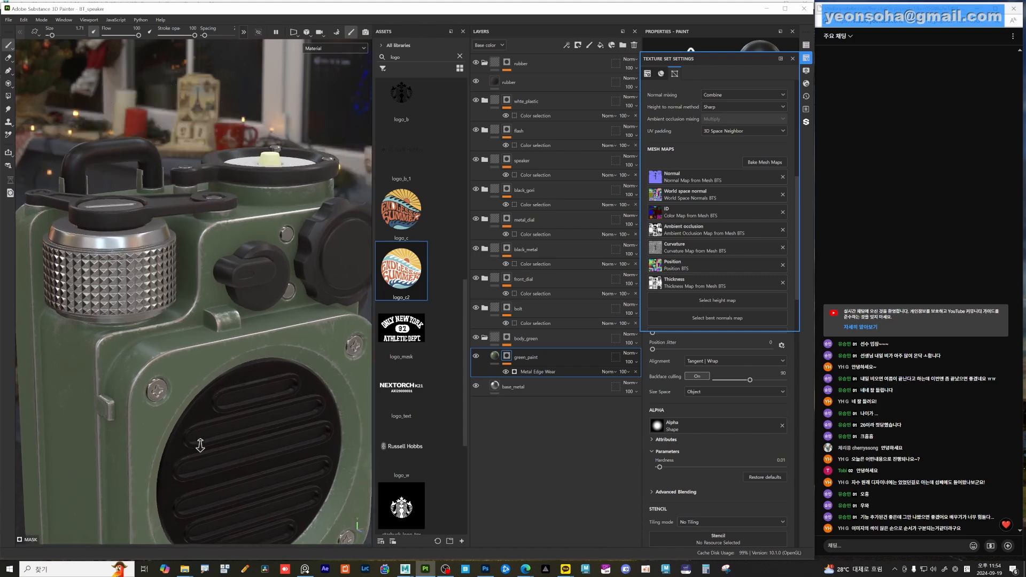
pyautogui.keyDown('alt'); pyautogui.moveTo(199, 447); pyautogui.dragTo(229, 411, button='right'); pyautogui.keyUp('alt')
pyautogui.keyDown('alt'); pyautogui.moveTo(219, 401); pyautogui.dragTo(219, 422, button='middle'); pyautogui.keyUp('alt')
pyautogui.keyDown('alt'); pyautogui.moveTo(220, 422); pyautogui.dragTo(246, 391, button='right'); pyautogui.keyUp('alt')
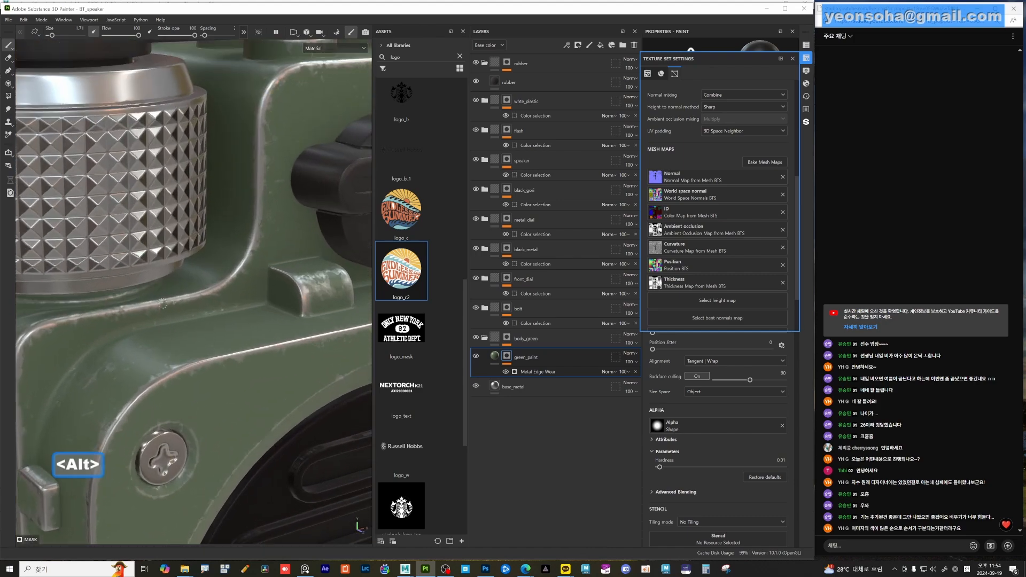
pyautogui.keyDown('alt'); pyautogui.moveTo(322, 124); pyautogui.dragTo(240, 198, button='right'); pyautogui.keyUp('alt')
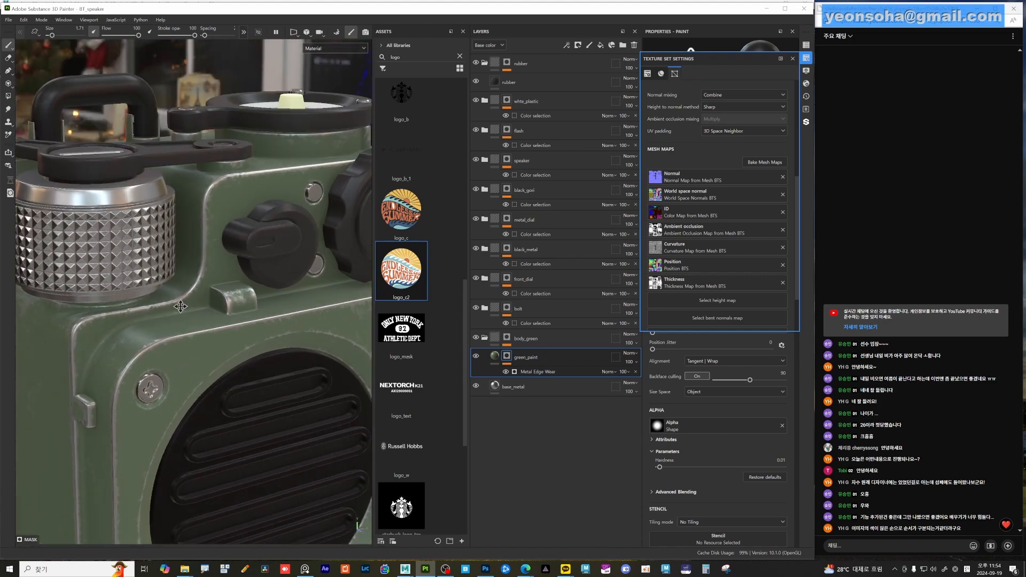
pyautogui.keyDown('alt'); pyautogui.moveTo(240, 198); pyautogui.dragTo(213, 240); pyautogui.keyUp('alt')
pyautogui.keyDown('alt'); pyautogui.moveTo(214, 240); pyautogui.dragTo(160, 299, button='middle'); pyautogui.keyUp('alt')
pyautogui.moveTo(160, 299)
pyautogui.keyDown('alt'); pyautogui.mouseDown()
pyautogui.moveTo(114, 318)
pyautogui.moveTo(152, 315)
pyautogui.mouseUp(); pyautogui.keyUp('alt')
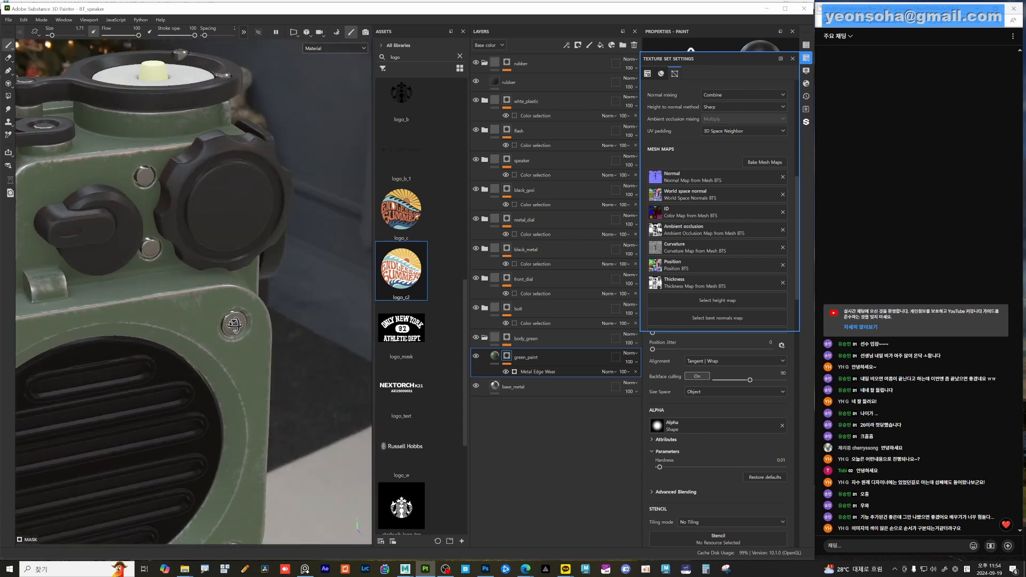
pyautogui.keyDown('alt'); pyautogui.moveTo(152, 315); pyautogui.dragTo(201, 267, button='right'); pyautogui.keyUp('alt')
pyautogui.keyDown('alt'); pyautogui.moveTo(144, 259); pyautogui.dragTo(196, 284, button='middle'); pyautogui.keyUp('alt')
pyautogui.press('alt')
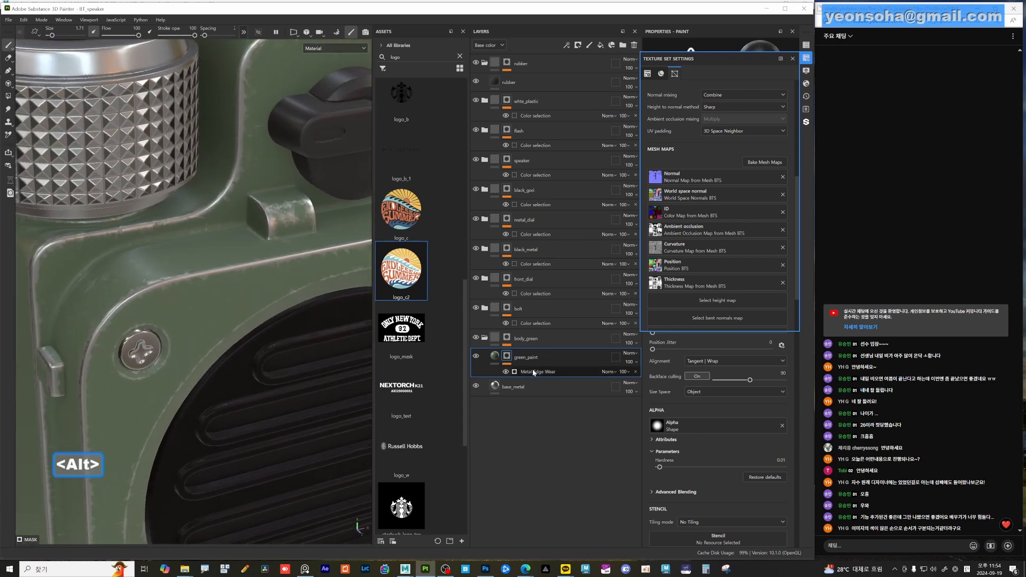
# - Add a paint effect above the Metal Edge Wear generator in the green_paint mask
pyautogui.click(542, 373)
pyautogui.rightClick(543, 371)
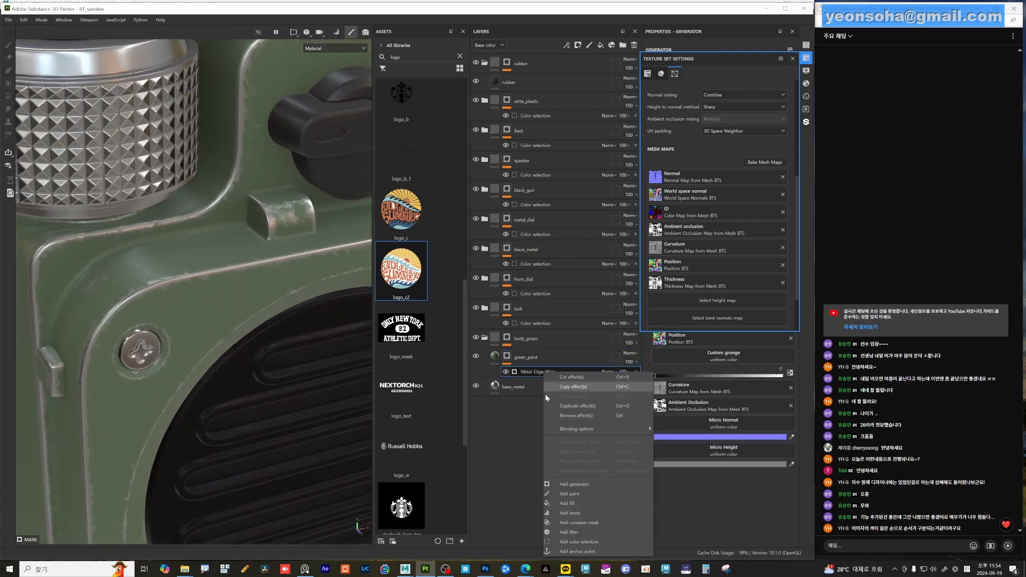
pyautogui.click(577, 492)
pyautogui.keyDown('alt'); pyautogui.moveTo(230, 299); pyautogui.dragTo(249, 288); pyautogui.keyUp('alt')
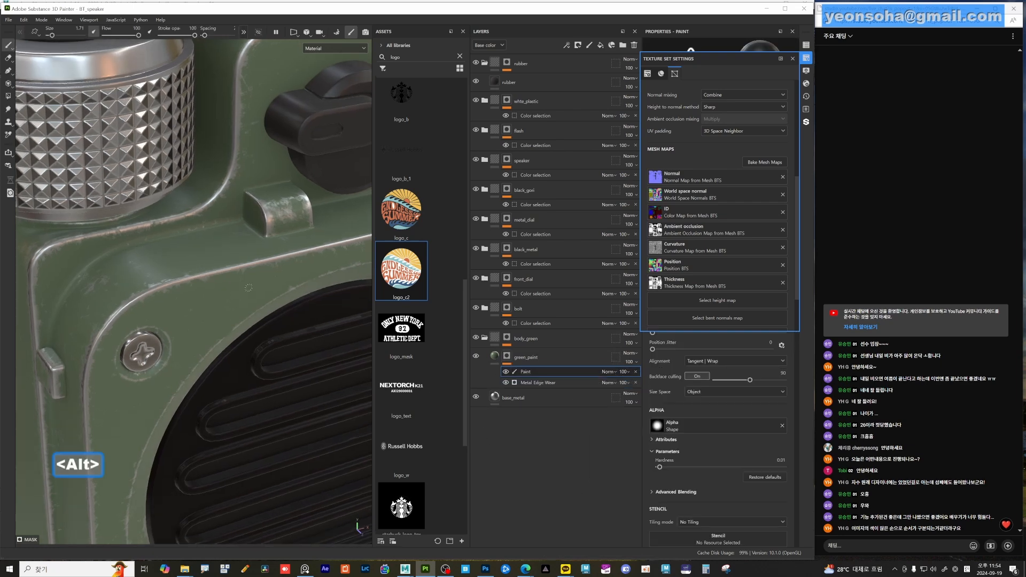
# - Close the texture set settings, then set the paint brush size to 4.97 with a grayscale value of 0
pyautogui.click(792, 59)
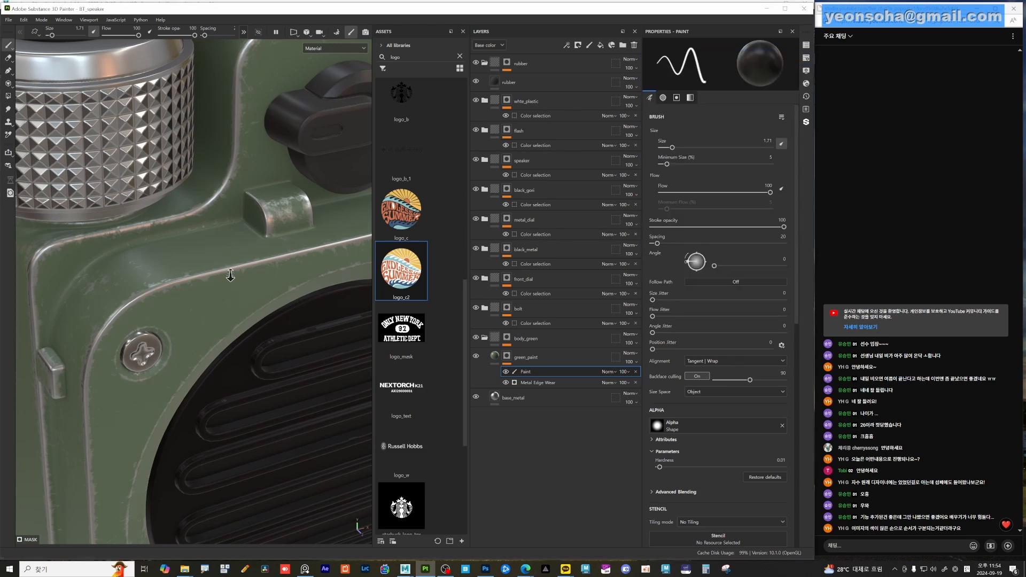
pyautogui.moveTo(230, 275)
pyautogui.keyDown('alt'); pyautogui.mouseDown(button='right')
pyautogui.moveTo(241, 256)
pyautogui.moveTo(257, 255)
pyautogui.mouseUp(button='right'); pyautogui.keyUp('alt')
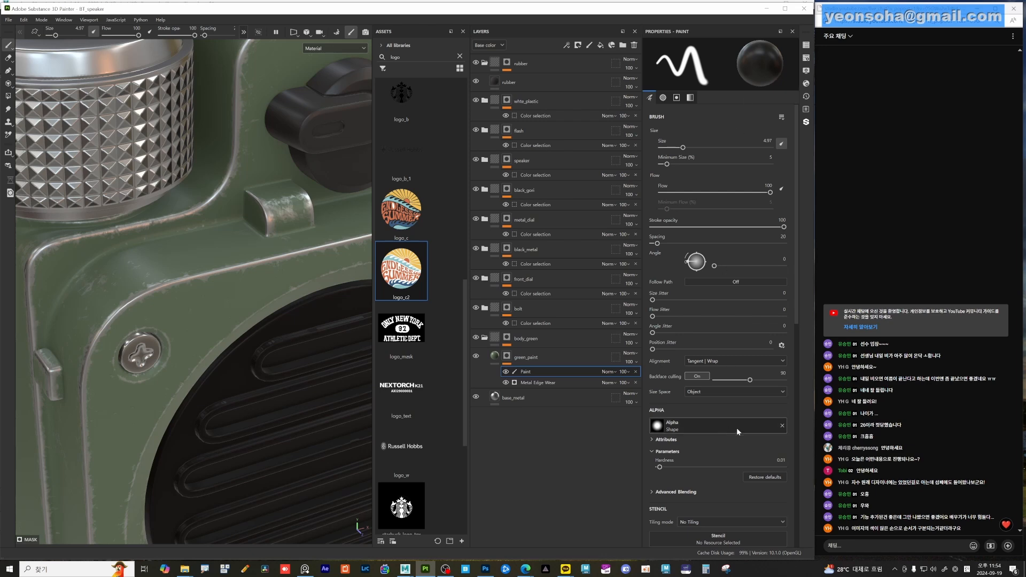
pyautogui.scroll(-4, 740, 436)
pyautogui.scroll(-1, 742, 445)
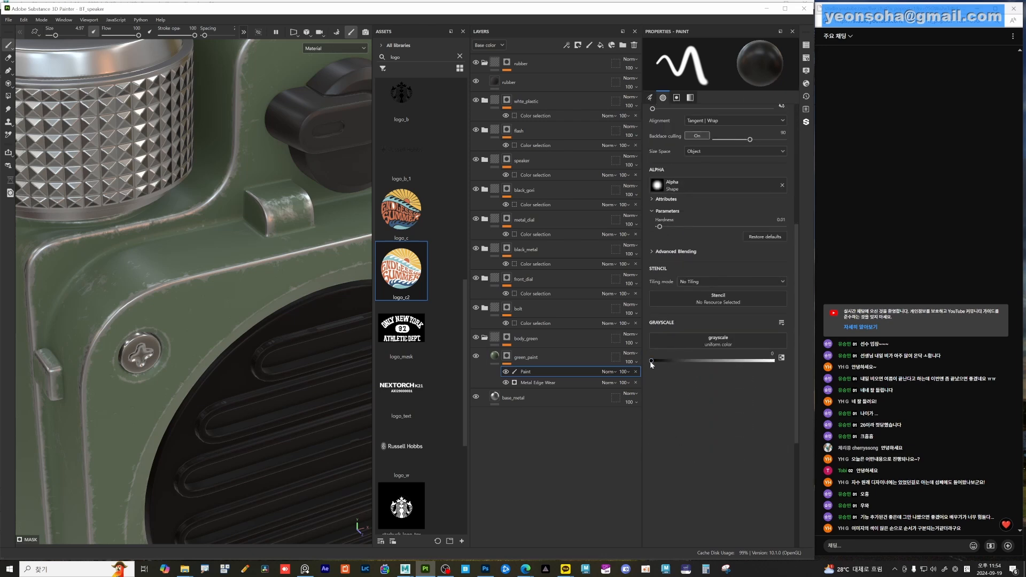
pyautogui.moveTo(652, 361)
pyautogui.mouseDown()
pyautogui.moveTo(775, 361)
pyautogui.moveTo(647, 361)
pyautogui.mouseUp()
# - Swap the brush grayscale back and forth between black and white, ending on black
pyautogui.press('x')
pyautogui.press('x')
pyautogui.press('x')
pyautogui.press('x')
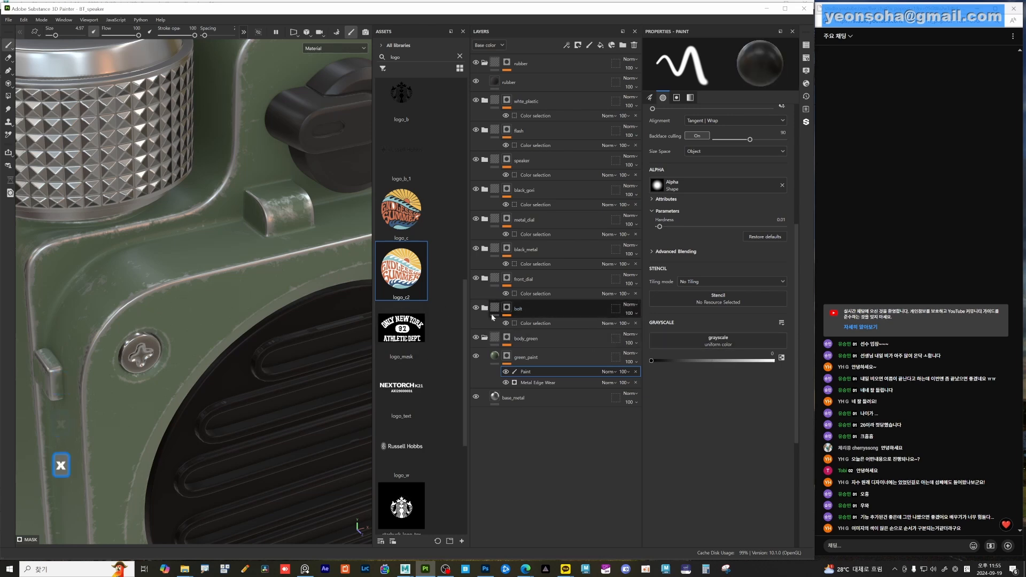
pyautogui.press('x')
pyautogui.press('x')
pyautogui.press('x')
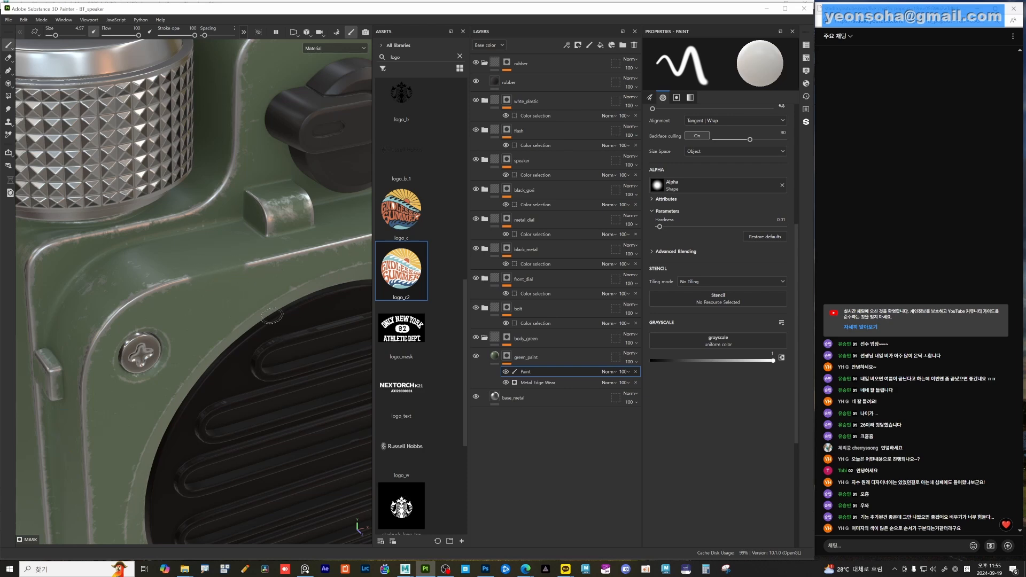
pyautogui.hotkey('ctrl', 'x')
pyautogui.press('x')
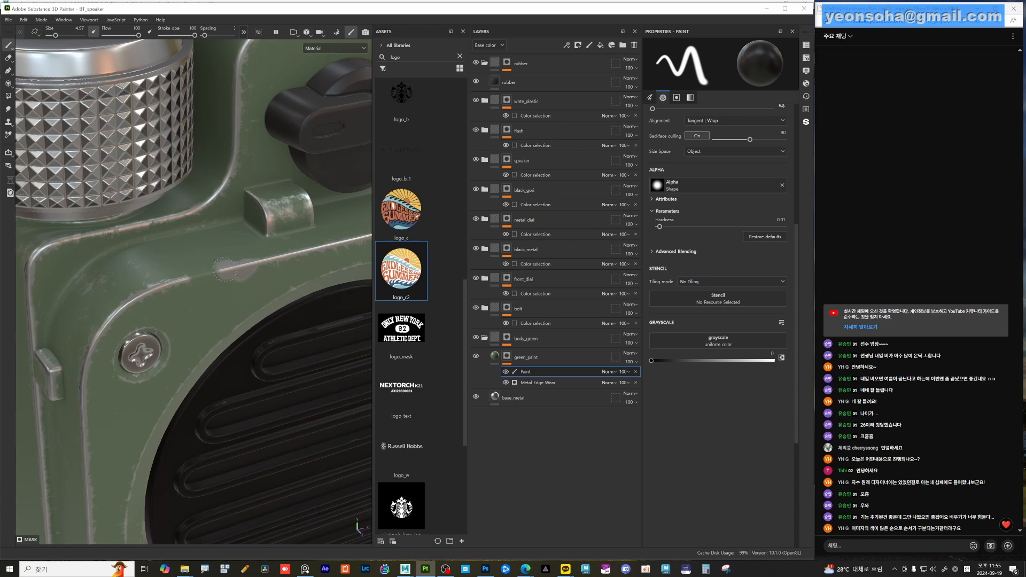
# - Undo the latest changes back through the paint effect added to the green_paint mask
pyautogui.hotkey('ctrl', 'z')
pyautogui.hotkey('ctrl', 'z')
pyautogui.hotkey('ctrl', 'z')
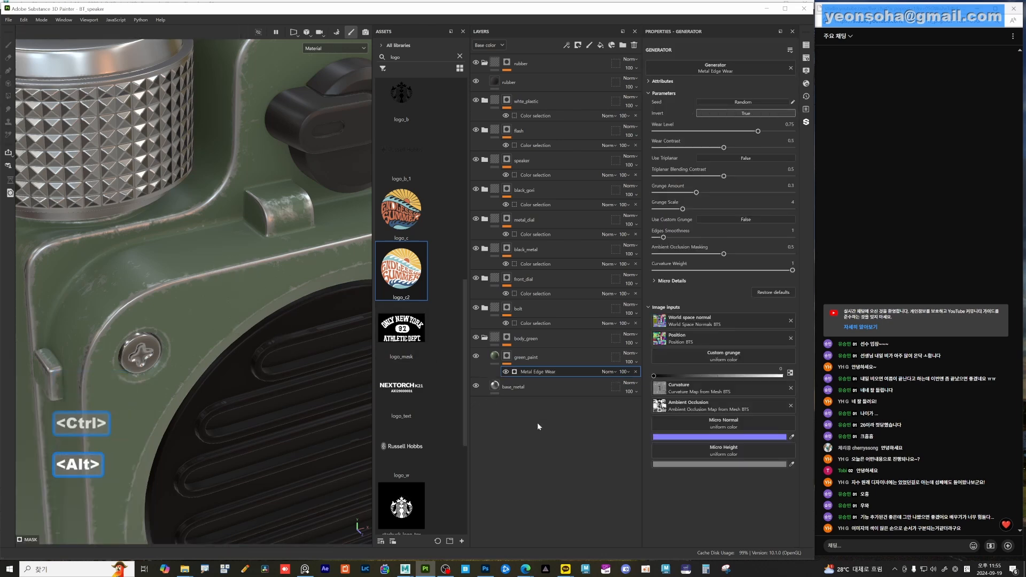
# - Select the green_paint mask, set the brush grayscale to 0.5, and repeatedly invert the value to compare the brush shades
pyautogui.click(509, 361)
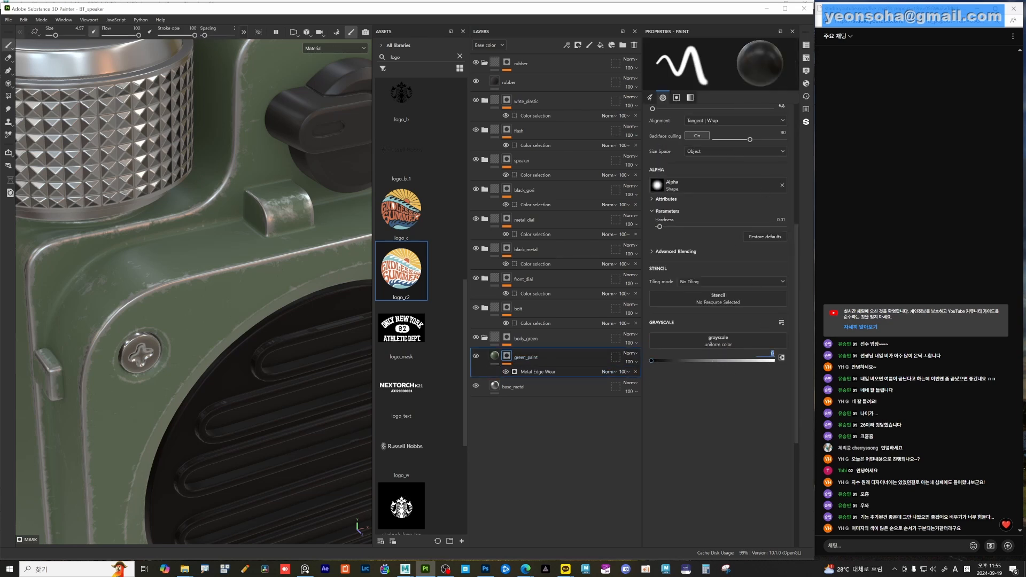
pyautogui.write('0.5')
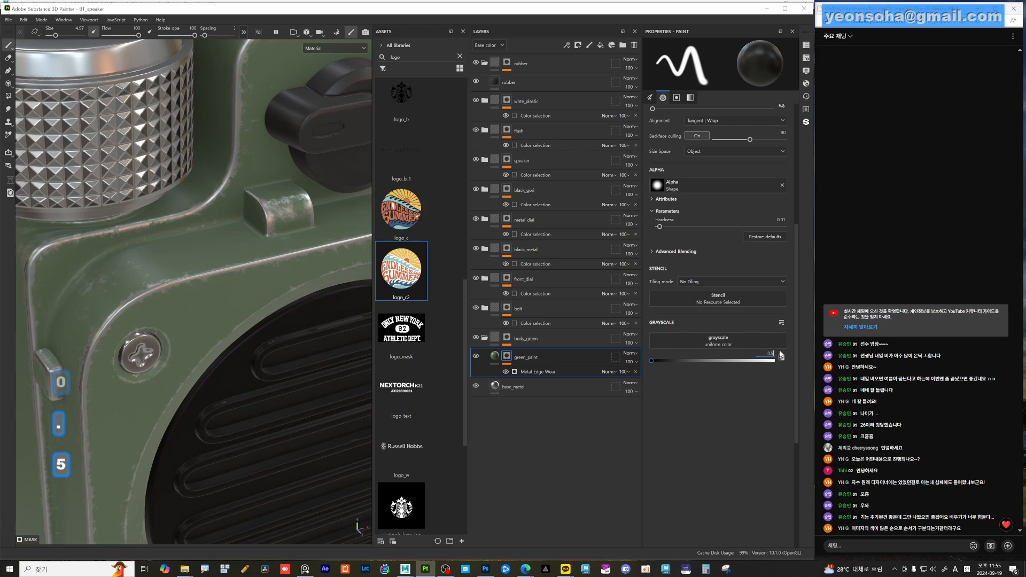
pyautogui.press('Return')
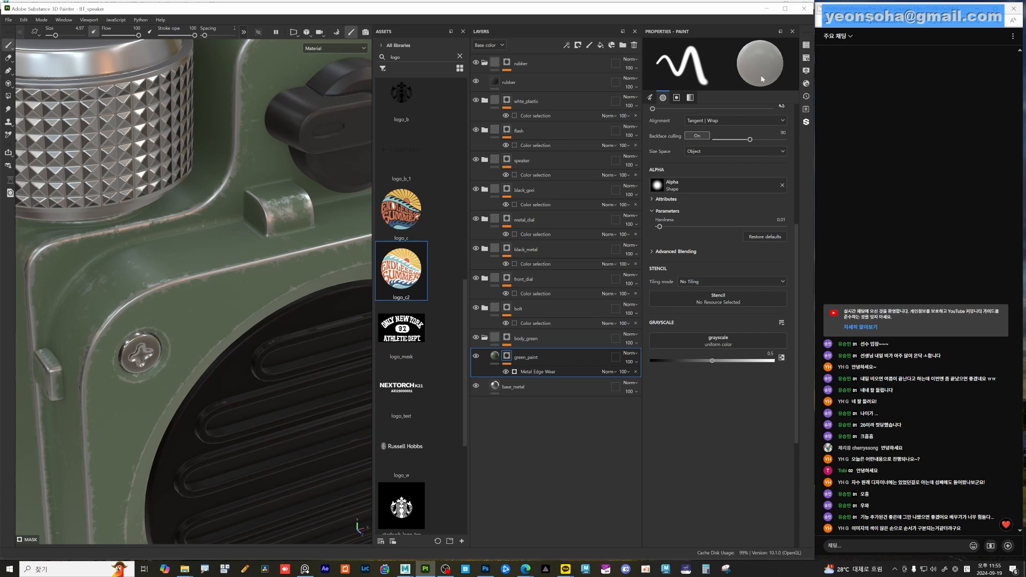
pyautogui.press('x')
pyautogui.press('x')
pyautogui.press('x')
pyautogui.press('x')
pyautogui.press('x')
pyautogui.press('x')
pyautogui.press('x')
pyautogui.press('x')
pyautogui.press('x')
pyautogui.press('x')
# - Set the brush grayscale to 0, then invert it to white for painting on the mask
pyautogui.moveTo(712, 361); pyautogui.dragTo(548, 369)
pyautogui.keyDown('alt'); pyautogui.moveTo(240, 358); pyautogui.dragTo(245, 378); pyautogui.keyUp('alt')
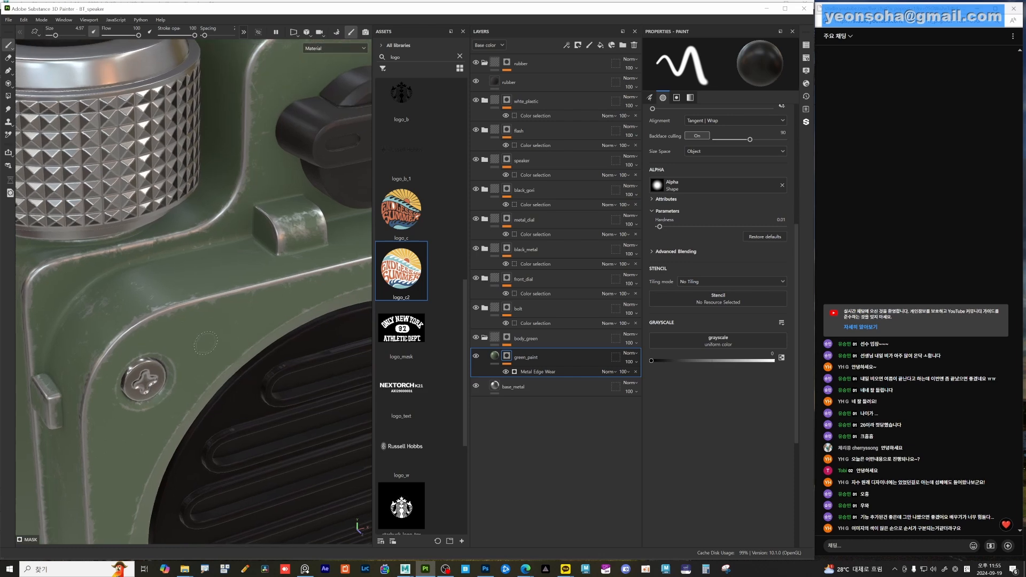
pyautogui.press('x')
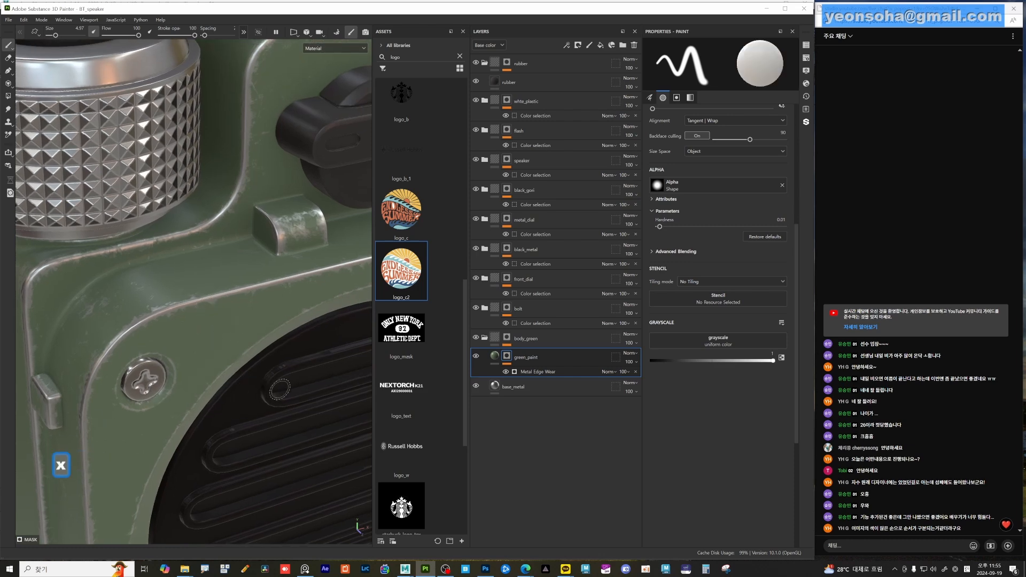
pyautogui.keyDown('alt'); pyautogui.moveTo(217, 290); pyautogui.dragTo(219, 303); pyautogui.keyUp('alt')
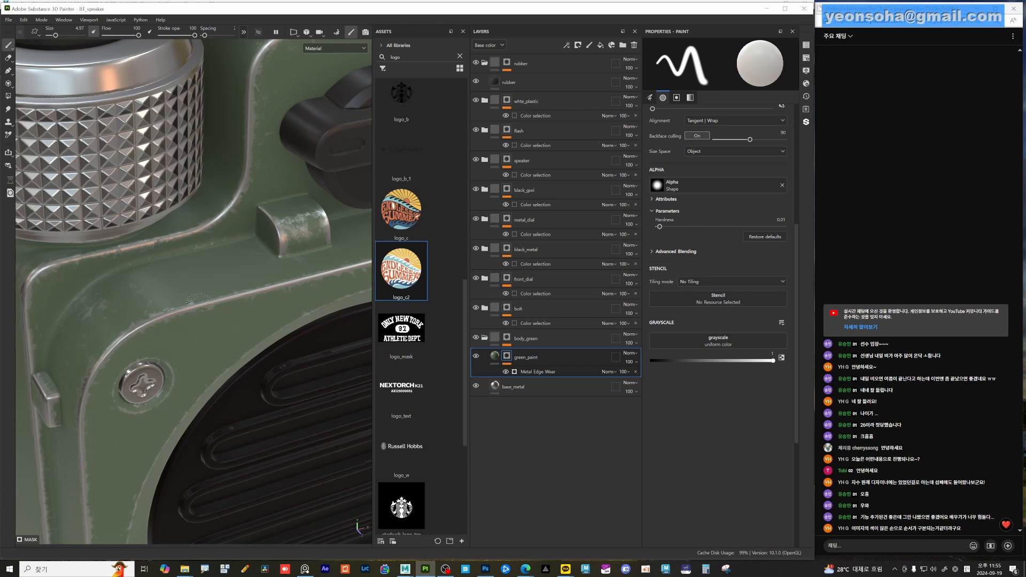
# - Add a paint effect above Metal Edge Wear in the green_paint mask and paint white strokes over the worn body edges
pyautogui.click(541, 371)
pyautogui.rightClick(542, 372)
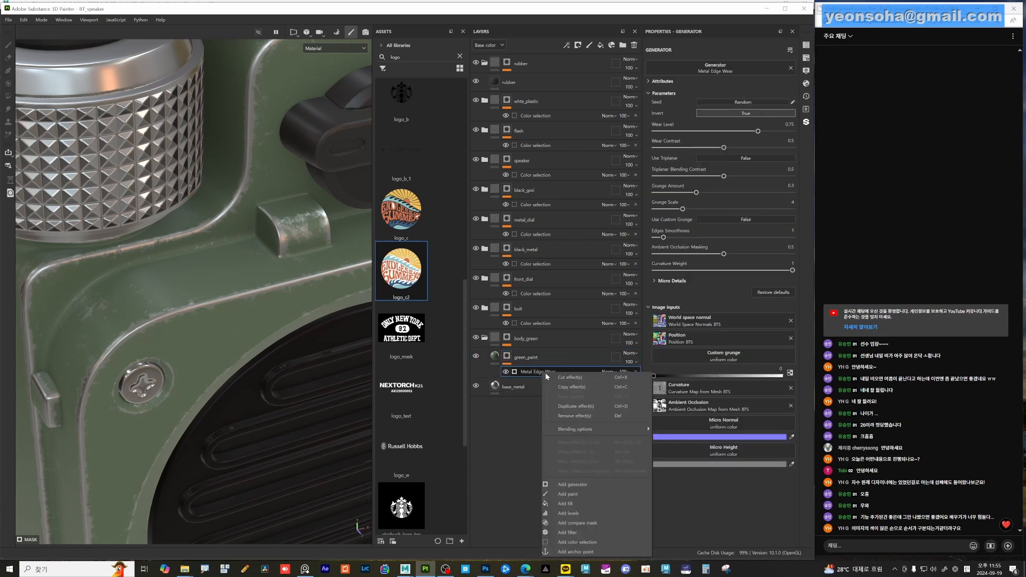
pyautogui.click(578, 494)
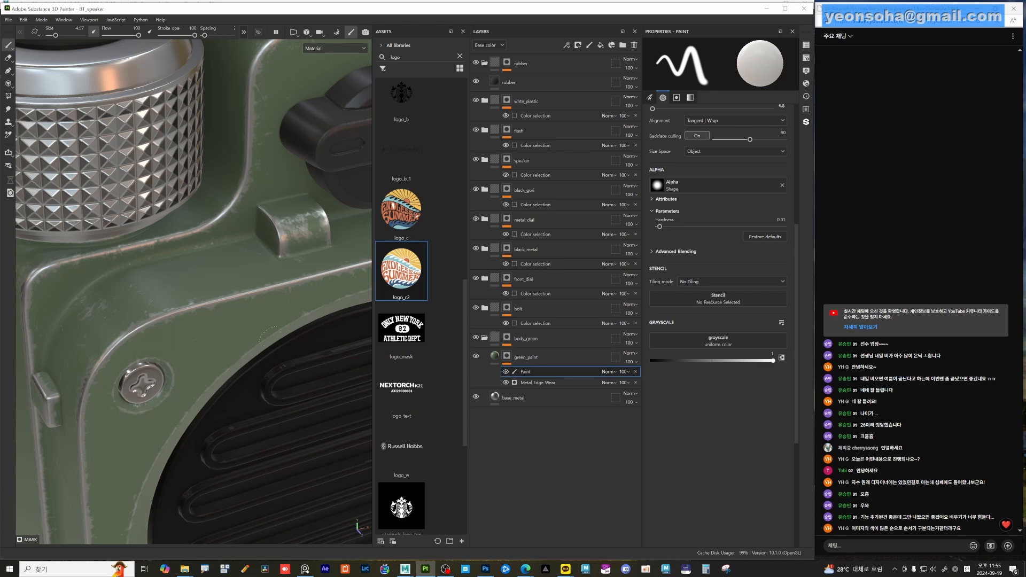
pyautogui.moveTo(226, 295); pyautogui.dragTo(281, 295)
pyautogui.keyDown('alt'); pyautogui.moveTo(251, 301); pyautogui.dragTo(211, 329, button='middle'); pyautogui.keyUp('alt')
pyautogui.keyDown('alt'); pyautogui.moveTo(211, 329); pyautogui.dragTo(187, 331, button='right'); pyautogui.keyUp('alt')
pyautogui.moveTo(231, 301); pyautogui.dragTo(185, 311)
pyautogui.keyDown('alt'); pyautogui.moveTo(204, 311); pyautogui.dragTo(111, 333, button='middle'); pyautogui.keyUp('alt')
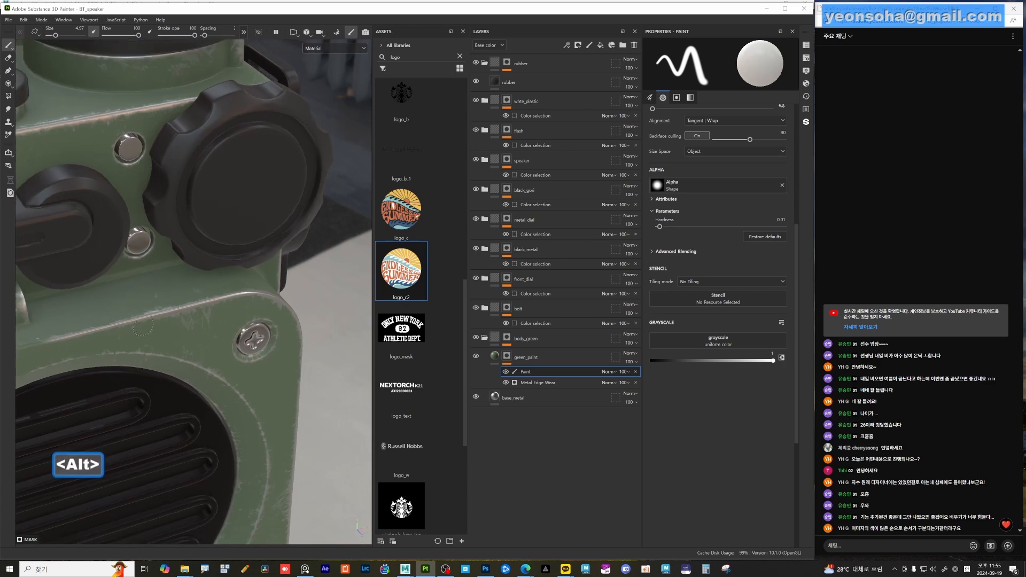
# - Examine the painted edge wear on the radio's front, dials and top from several angles
pyautogui.moveTo(87, 334)
pyautogui.mouseDown()
pyautogui.moveTo(51, 342)
pyautogui.moveTo(88, 333)
pyautogui.mouseUp()
pyautogui.keyDown('alt'); pyautogui.moveTo(214, 347); pyautogui.dragTo(184, 361, button='right'); pyautogui.keyUp('alt')
pyautogui.keyDown('alt'); pyautogui.moveTo(183, 361); pyautogui.dragTo(261, 306, button='middle'); pyautogui.keyUp('alt')
pyautogui.keyDown('alt'); pyautogui.moveTo(261, 305); pyautogui.dragTo(147, 379); pyautogui.keyUp('alt')
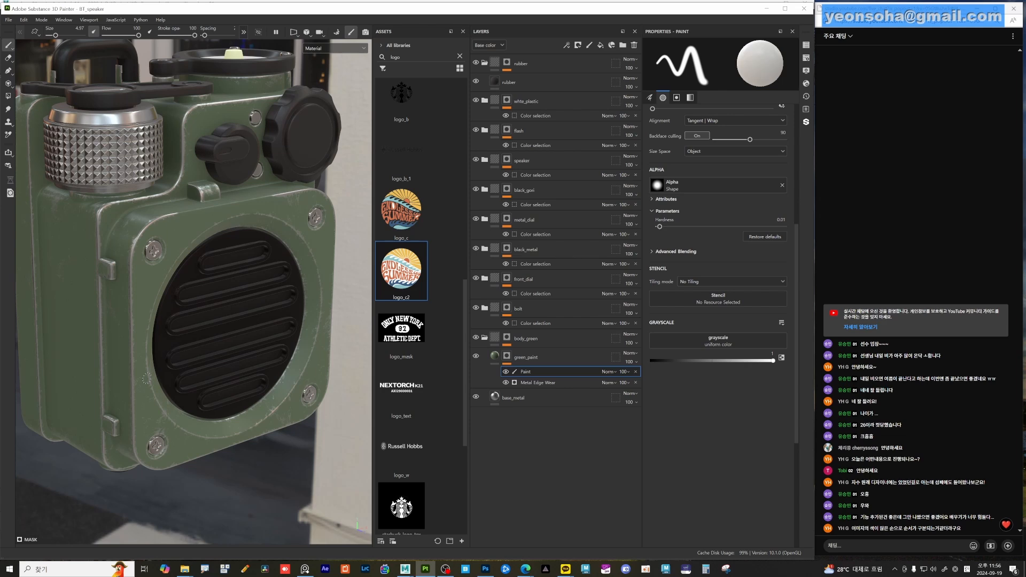
pyautogui.keyDown('alt'); pyautogui.moveTo(203, 311); pyautogui.dragTo(238, 334); pyautogui.keyUp('alt')
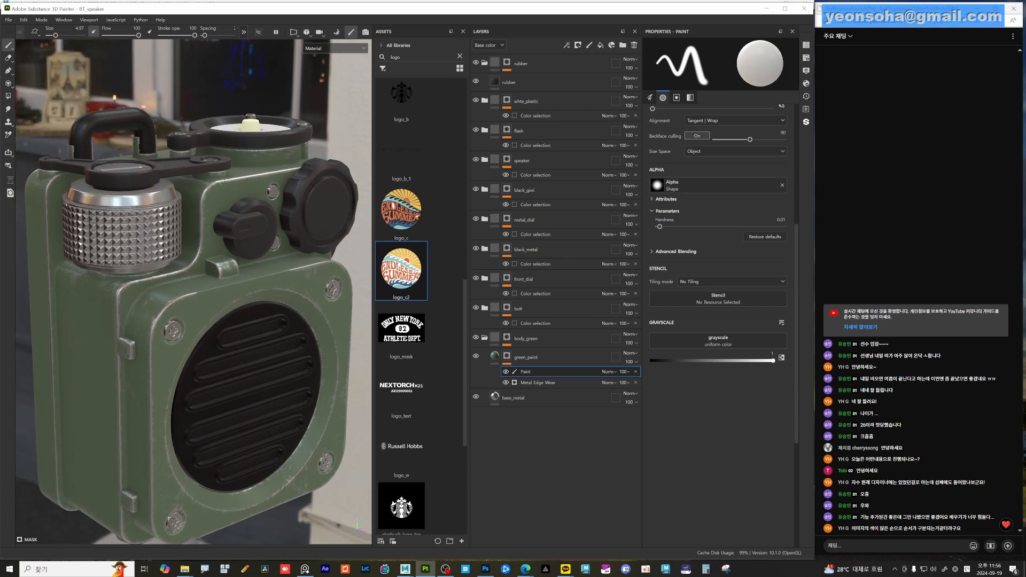
pyautogui.keyDown('alt'); pyautogui.moveTo(238, 334); pyautogui.dragTo(229, 357, button='middle'); pyautogui.keyUp('alt')
pyautogui.keyDown('alt'); pyautogui.moveTo(228, 357); pyautogui.dragTo(263, 356, button='right'); pyautogui.keyUp('alt')
pyautogui.keyDown('alt'); pyautogui.moveTo(265, 316); pyautogui.dragTo(269, 342); pyautogui.keyUp('alt')
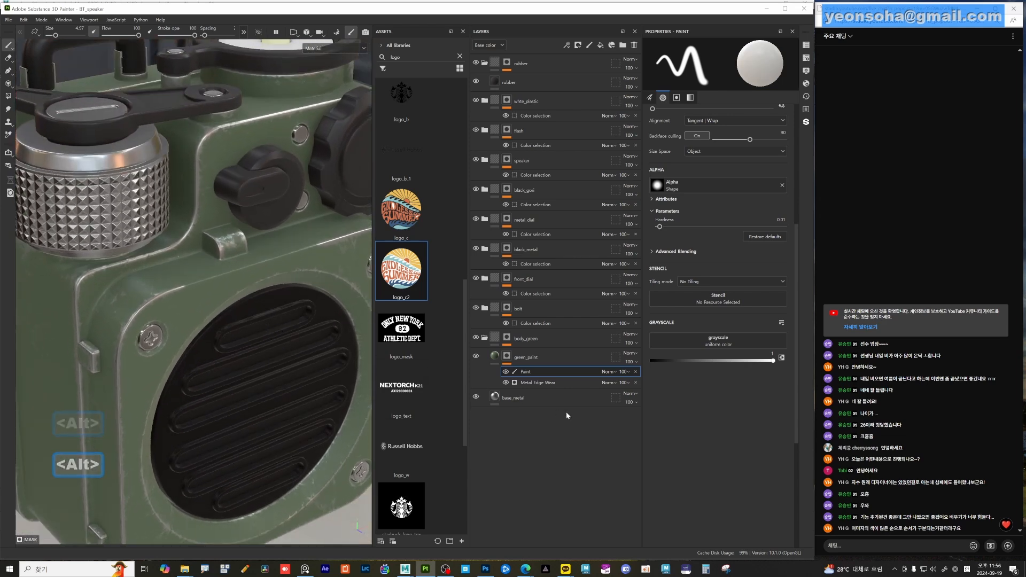
# - Toggle the paint effect's visibility to compare its result, and remove the effect from the green_paint mask
pyautogui.click(506, 373)
pyautogui.click(507, 373)
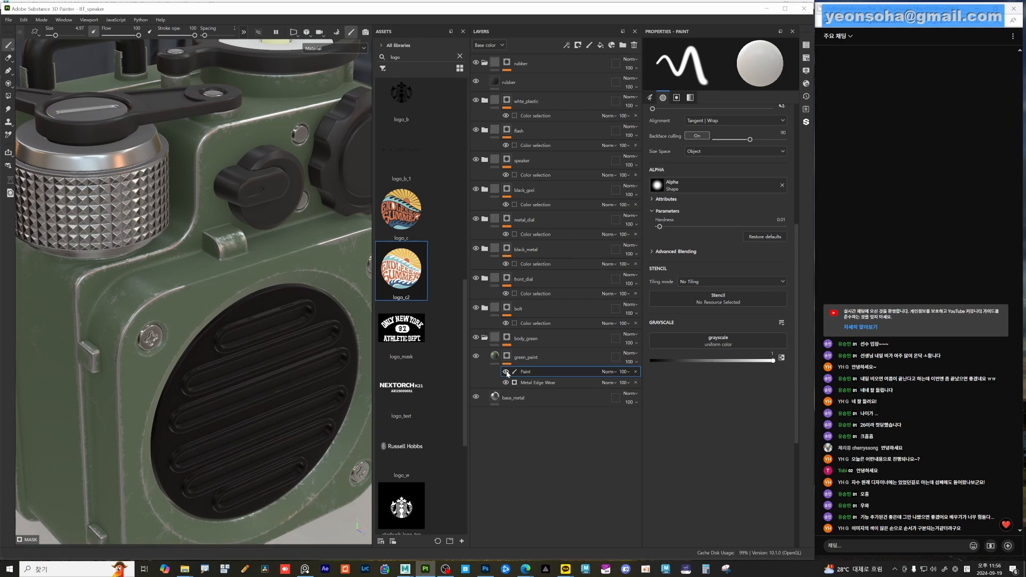
pyautogui.click(636, 371)
# - Add a fill effect above Metal Edge Wear, search the resources for "grunge", and assign Grunge Dirt Splats as its grayscale
pyautogui.rightClick(535, 372)
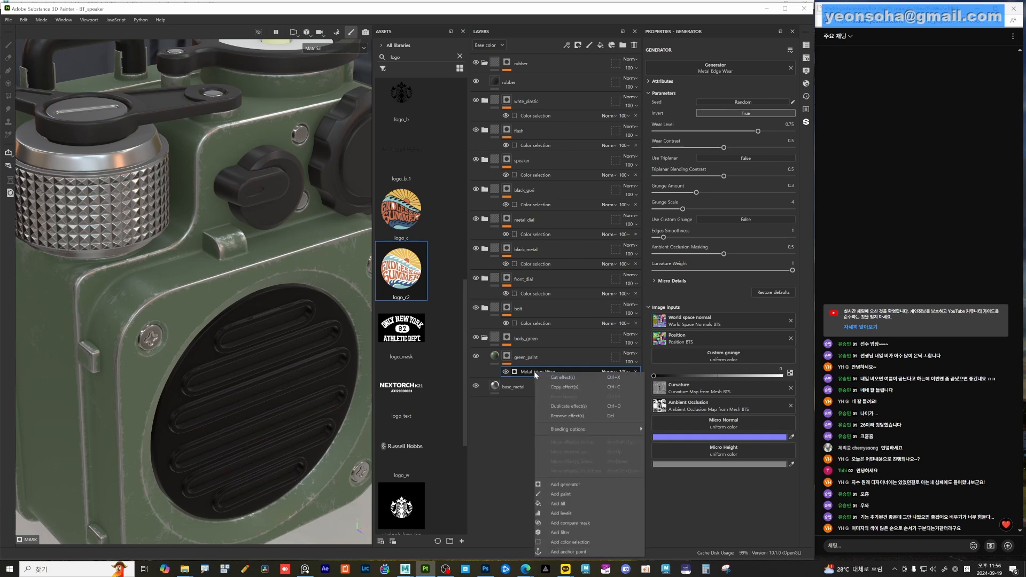
pyautogui.click(561, 505)
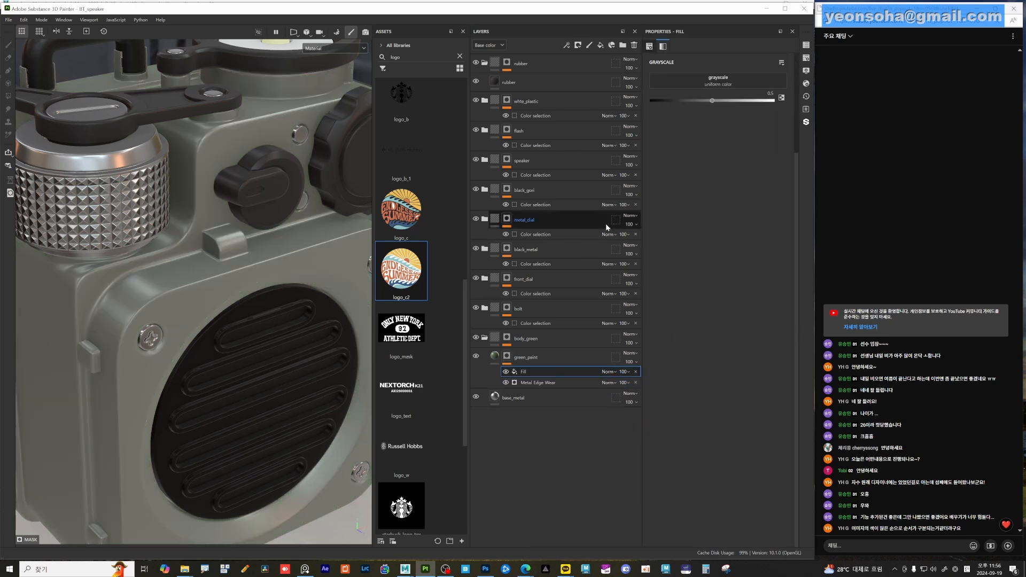
pyautogui.click(719, 87)
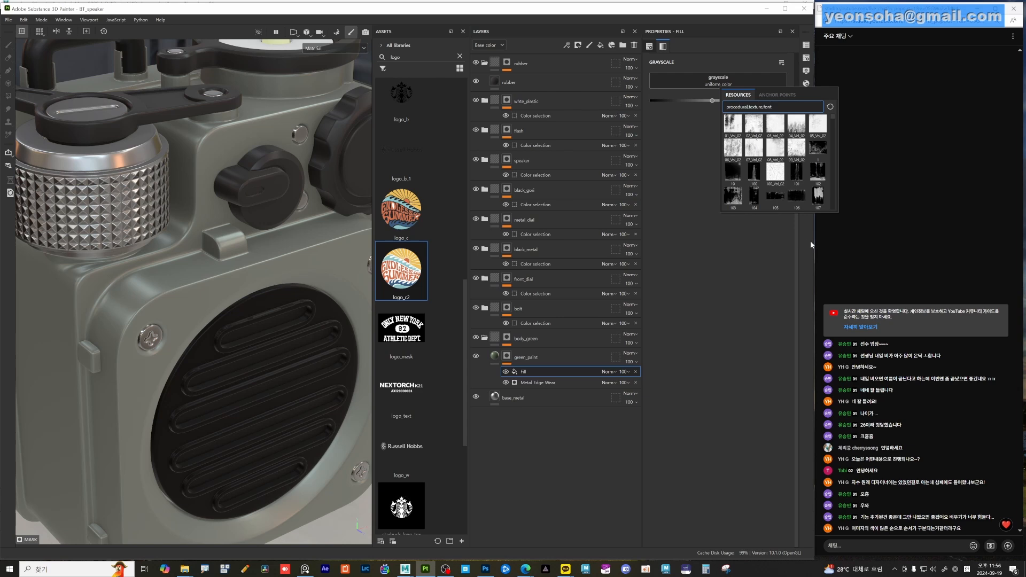
pyautogui.hotkey('shift', 'Home')
pyautogui.press('Delete')
pyautogui.write('g')
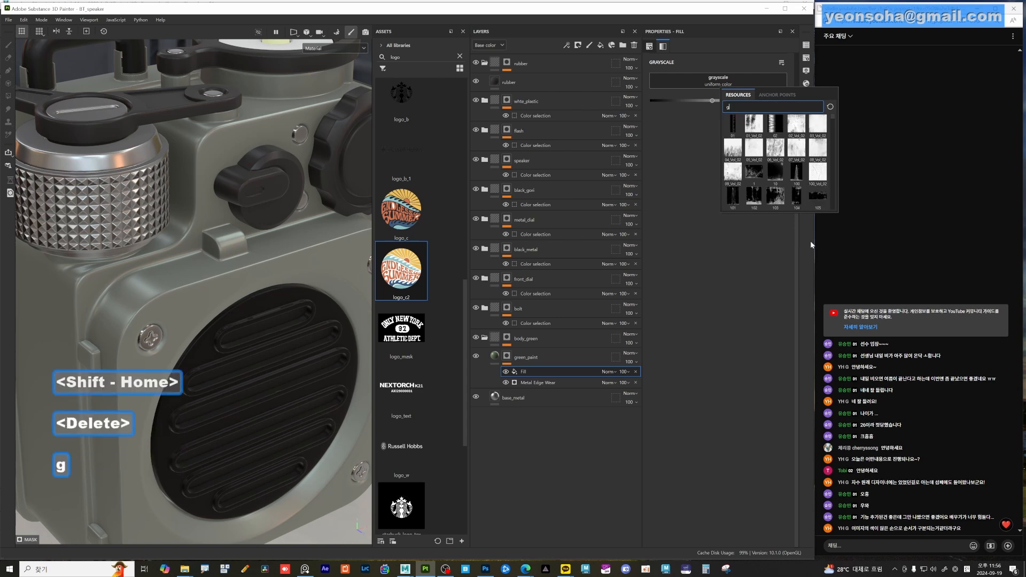
pyautogui.write('runge')
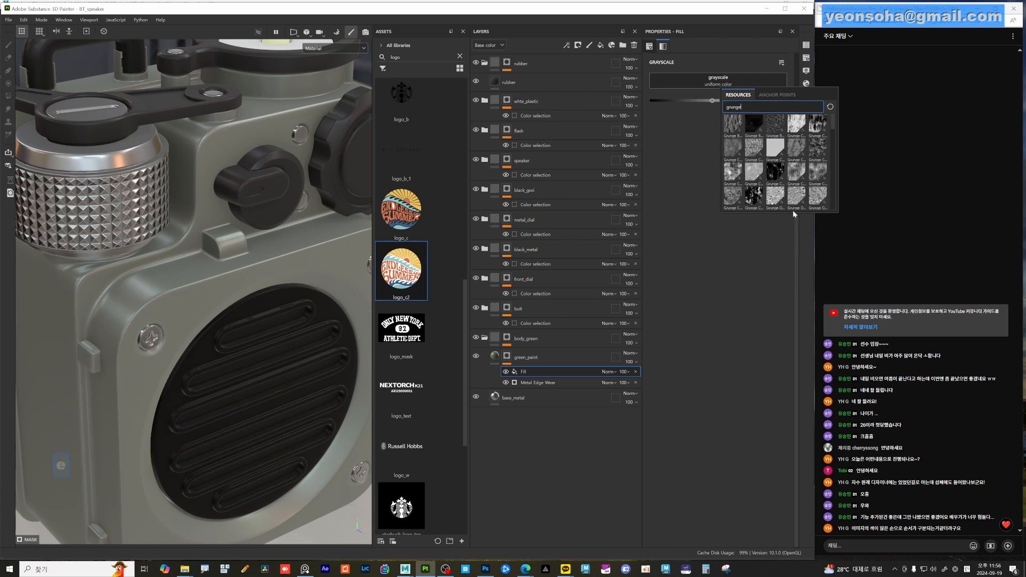
pyautogui.scroll(-3, 782, 197)
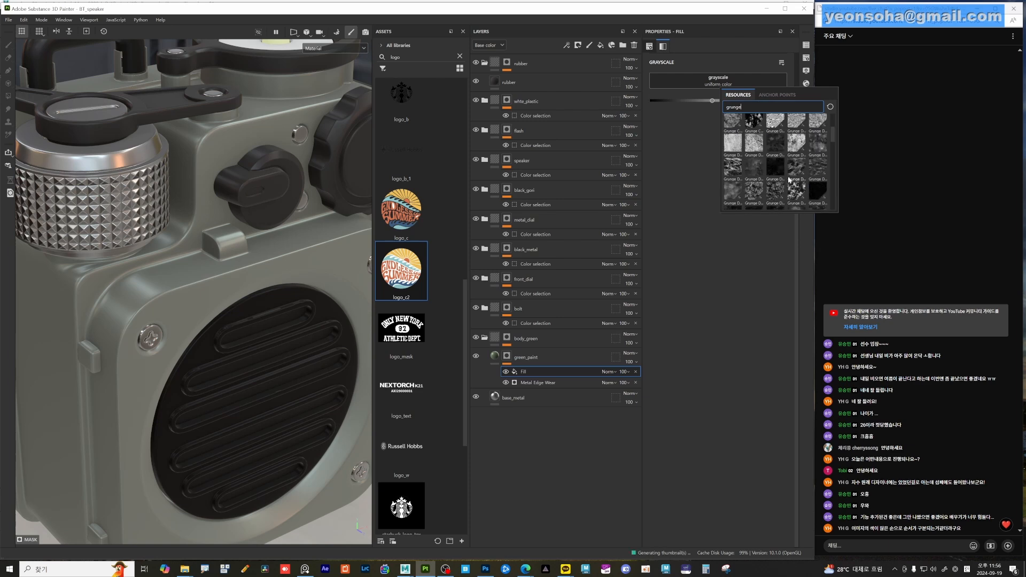
pyautogui.scroll(3, 782, 196)
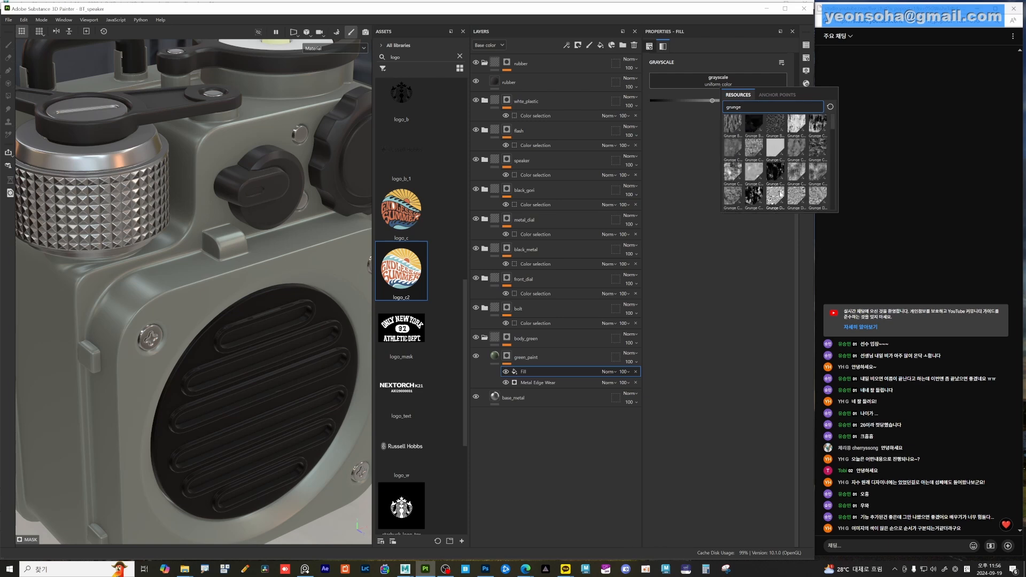
pyautogui.scroll(-2, 780, 196)
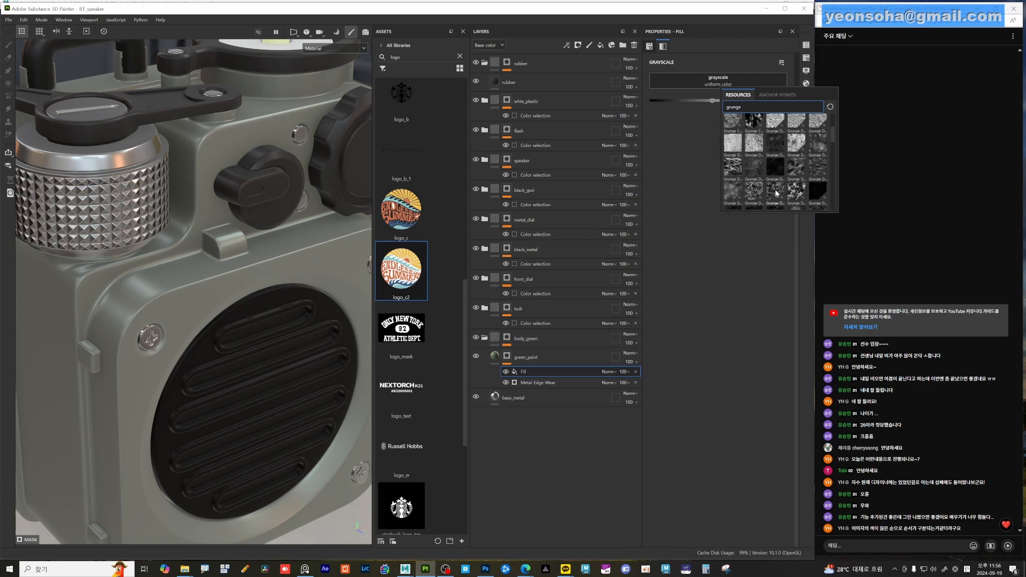
pyautogui.moveTo(735, 167)
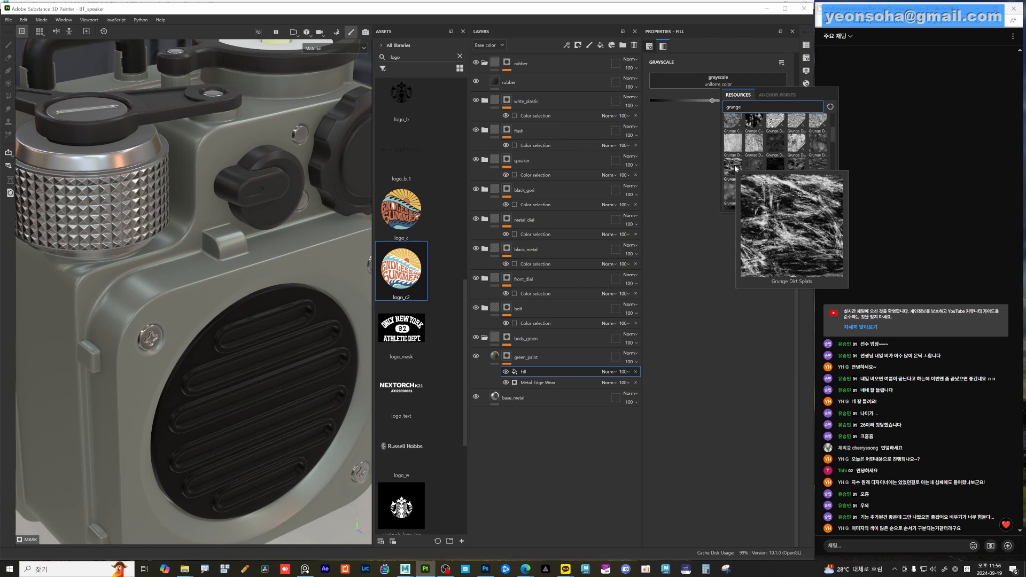
pyautogui.click(733, 165)
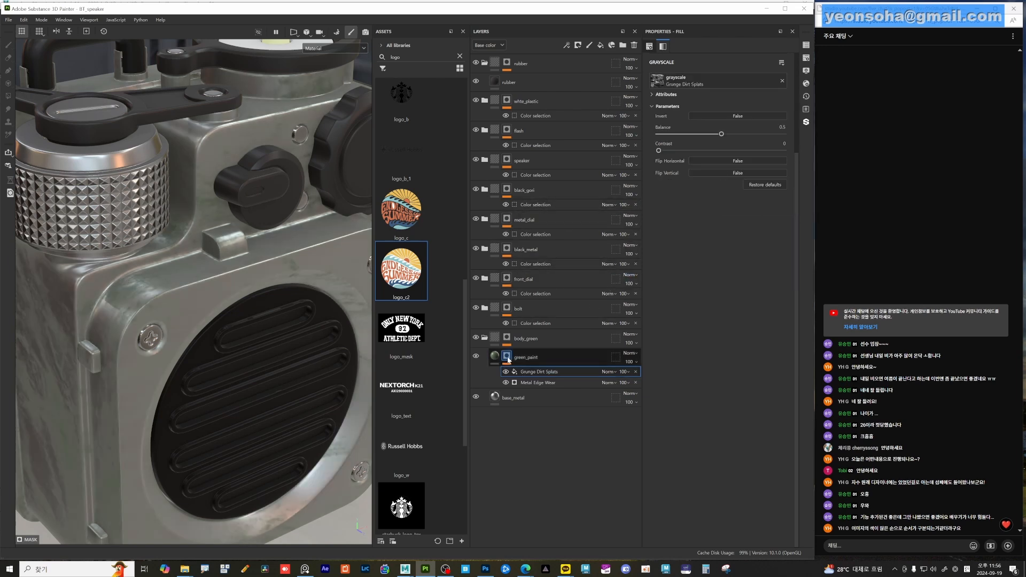
# - Display the green_paint mask alone and toggle the Grunge Dirt Splats fill to compare it with the Metal Edge Wear beneath
pyautogui.keyDown('alt'); pyautogui.click(509, 360); pyautogui.keyUp('alt')
pyautogui.keyDown('alt'); pyautogui.moveTo(268, 319); pyautogui.dragTo(207, 315); pyautogui.keyUp('alt')
pyautogui.keyDown('alt'); pyautogui.moveTo(207, 314); pyautogui.dragTo(191, 308, button='right'); pyautogui.keyUp('alt')
pyautogui.keyDown('alt'); pyautogui.moveTo(191, 308); pyautogui.dragTo(259, 301); pyautogui.keyUp('alt')
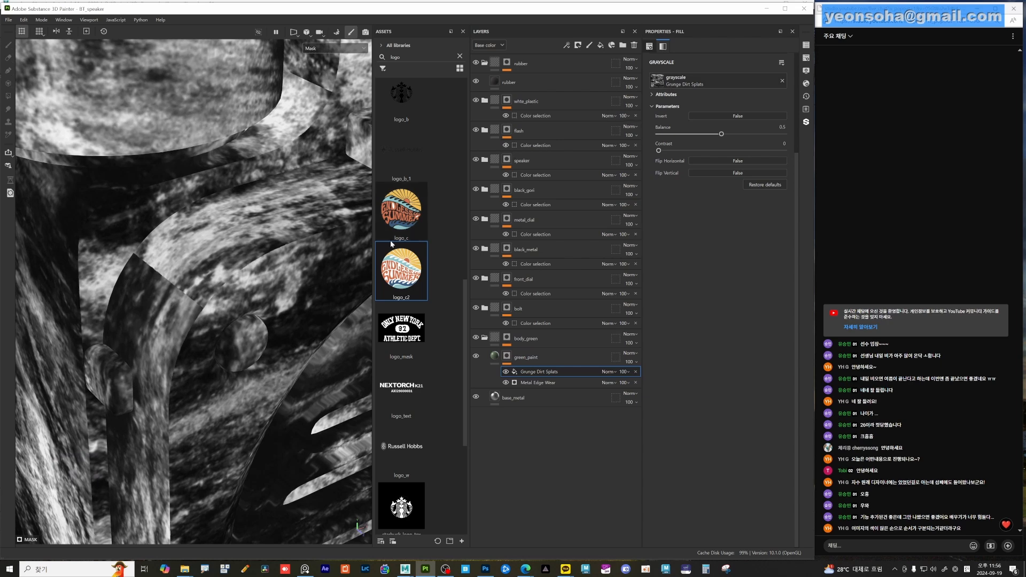
pyautogui.click(505, 372)
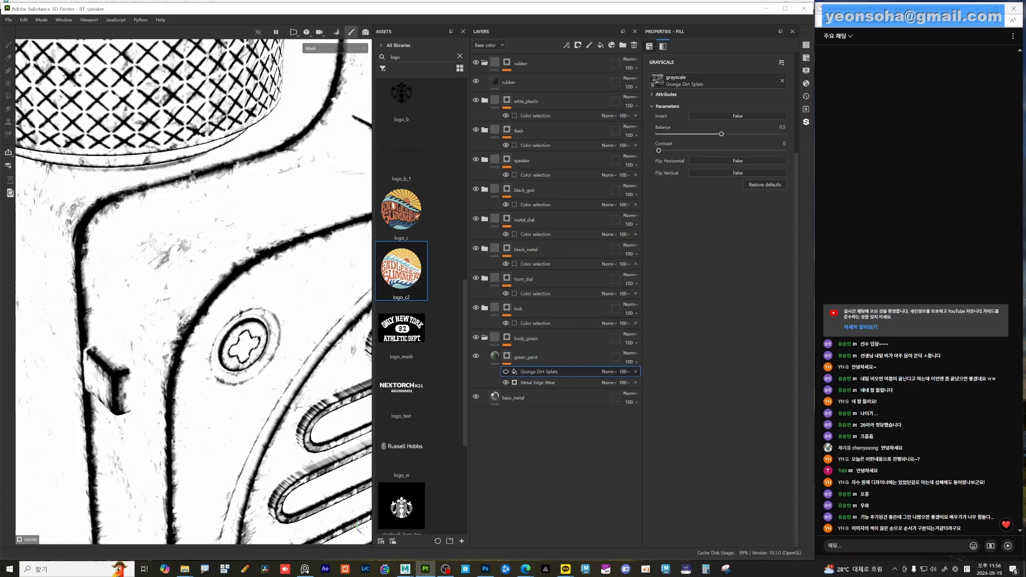
pyautogui.click(505, 371)
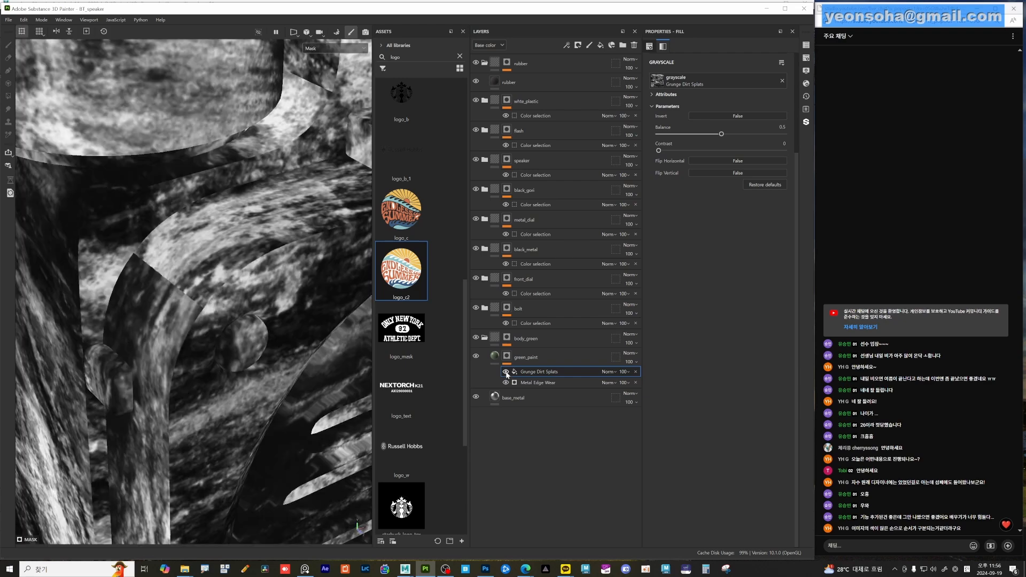
pyautogui.click(506, 371)
pyautogui.click(505, 372)
pyautogui.keyDown('alt'); pyautogui.moveTo(292, 271); pyautogui.dragTo(250, 258); pyautogui.keyUp('alt')
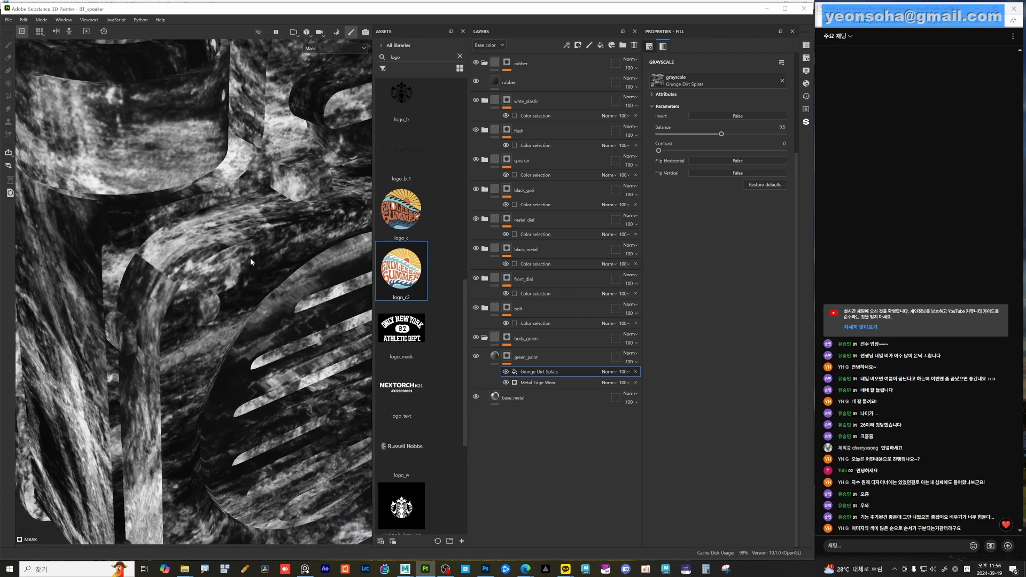
# - Set the Grunge Dirt Splats balance to 0.7 and its UV tiling to about 3.76
pyautogui.moveTo(725, 135); pyautogui.dragTo(746, 134)
pyautogui.press('alt')
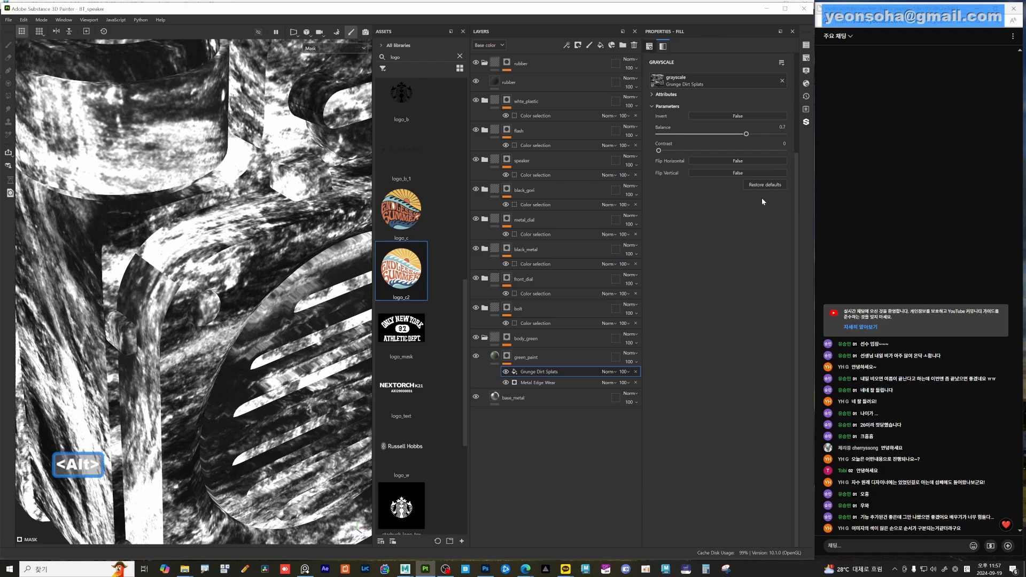
pyautogui.scroll(3, 751, 197)
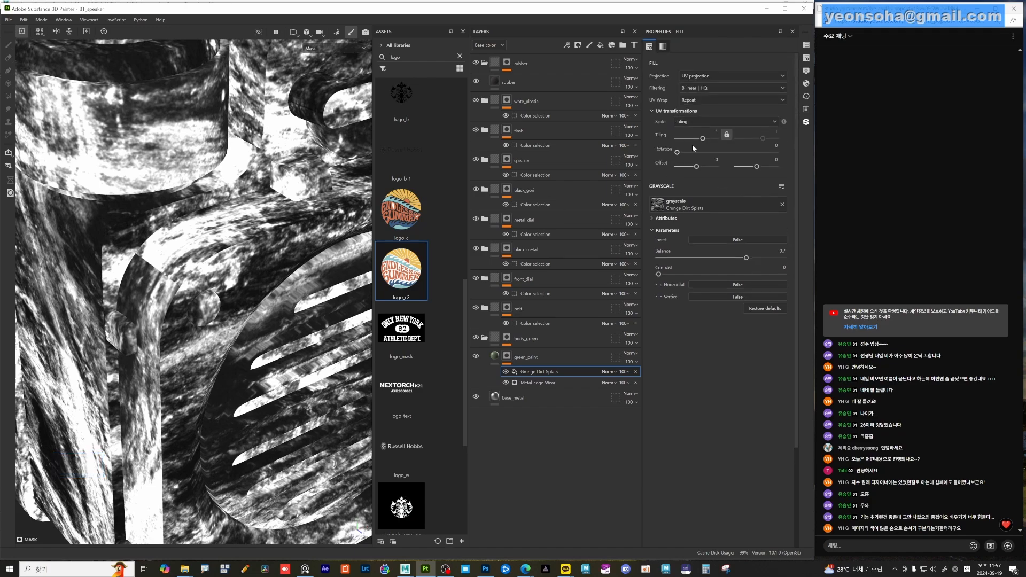
pyautogui.moveTo(702, 138); pyautogui.dragTo(705, 140)
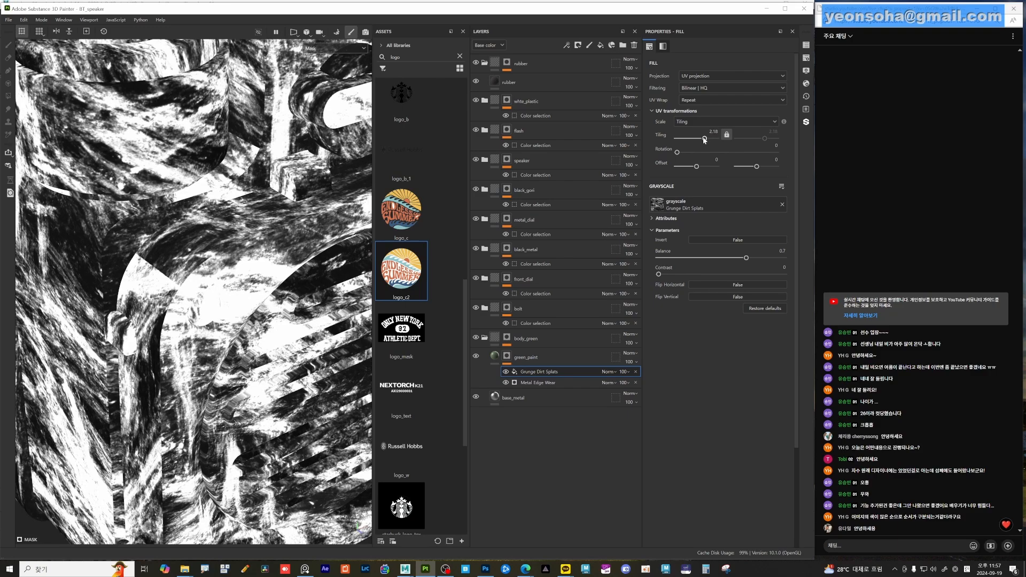
pyautogui.moveTo(705, 141); pyautogui.dragTo(706, 141)
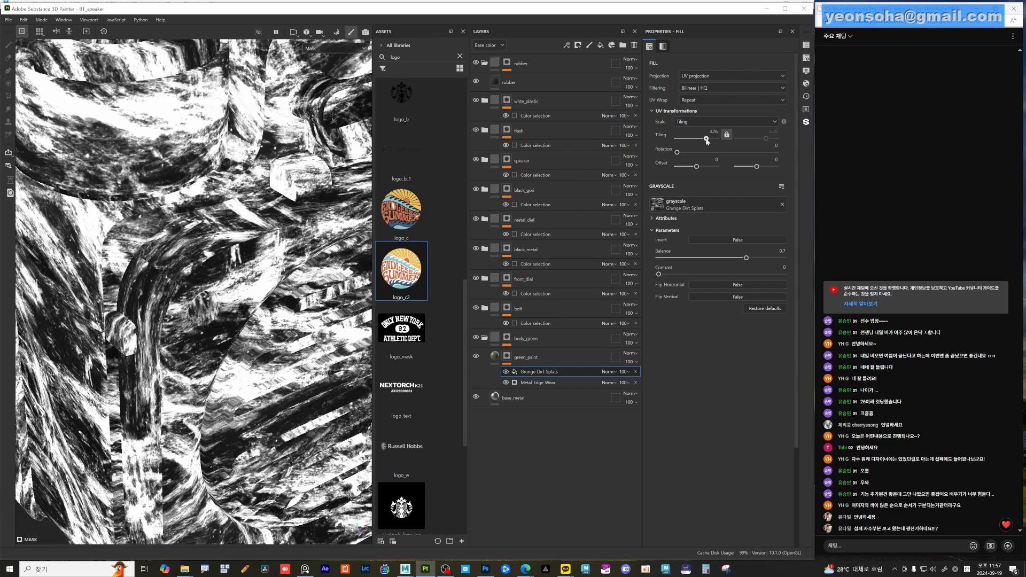
pyautogui.keyDown('alt'); pyautogui.moveTo(271, 286); pyautogui.dragTo(157, 252); pyautogui.keyUp('alt')
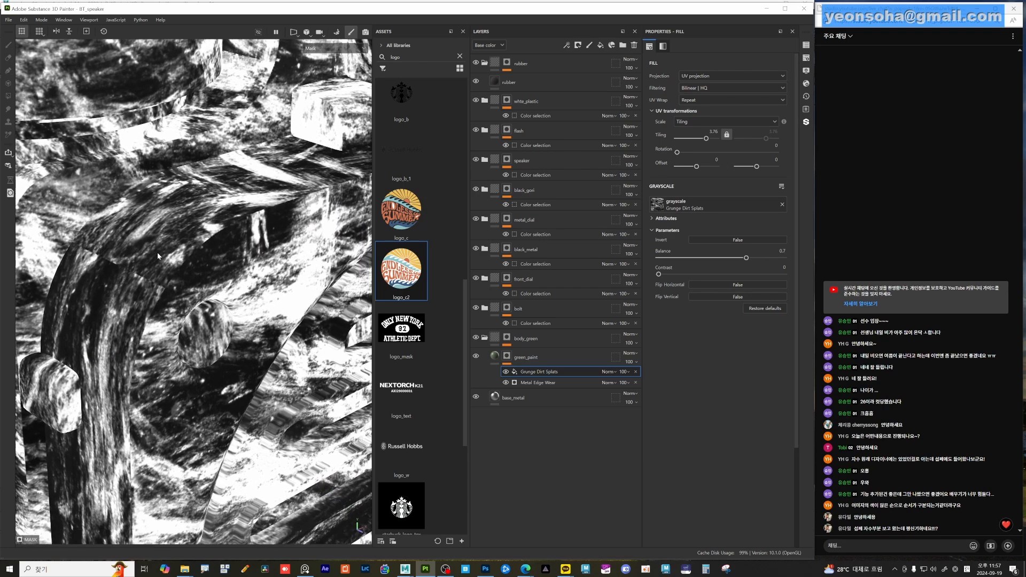
# - Change the Grunge Dirt Splats fill to tri-planar projection and inspect the texture seams on the body
pyautogui.click(714, 76)
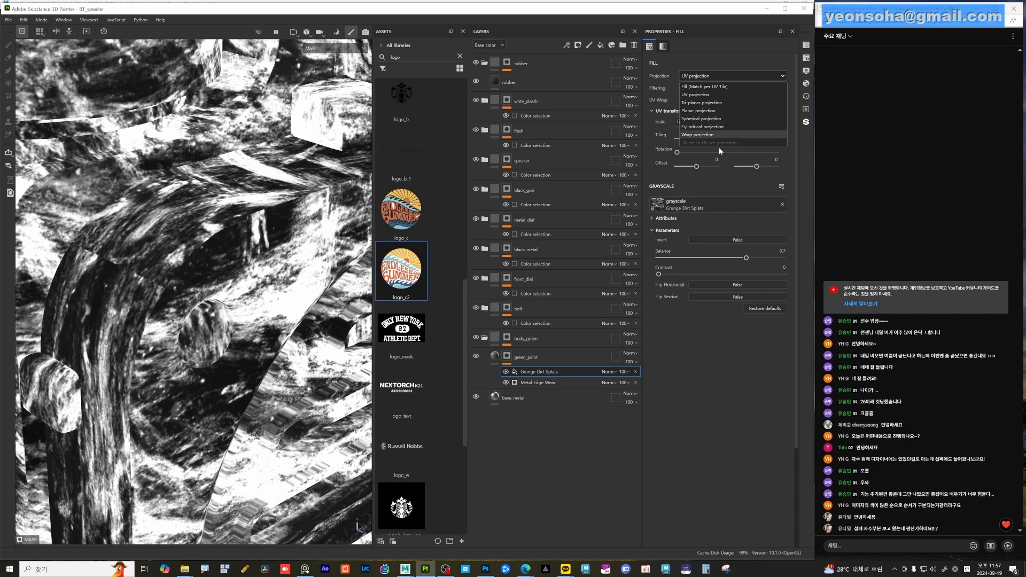
pyautogui.click(704, 104)
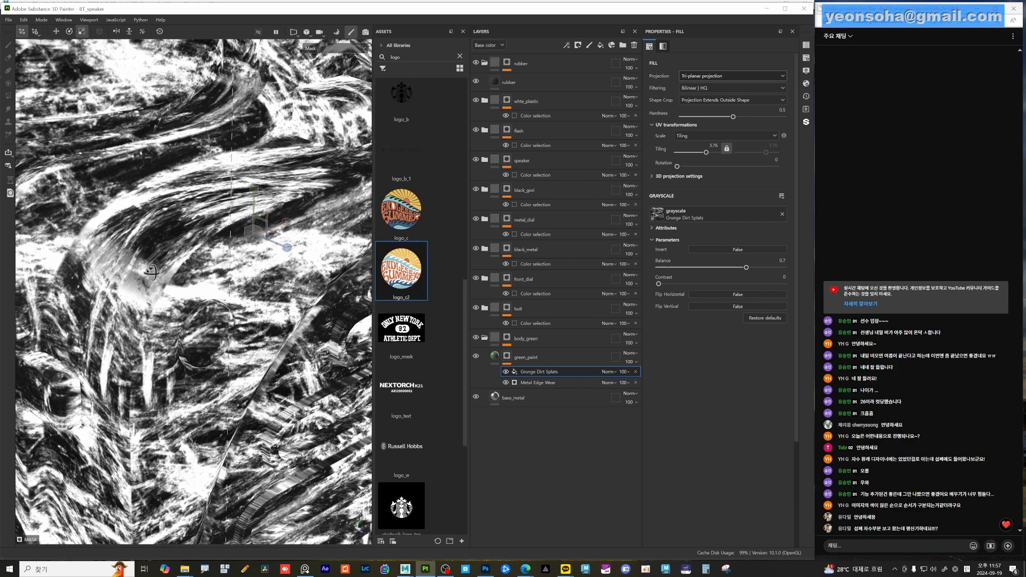
pyautogui.keyDown('alt'); pyautogui.moveTo(168, 255); pyautogui.dragTo(196, 273); pyautogui.keyUp('alt')
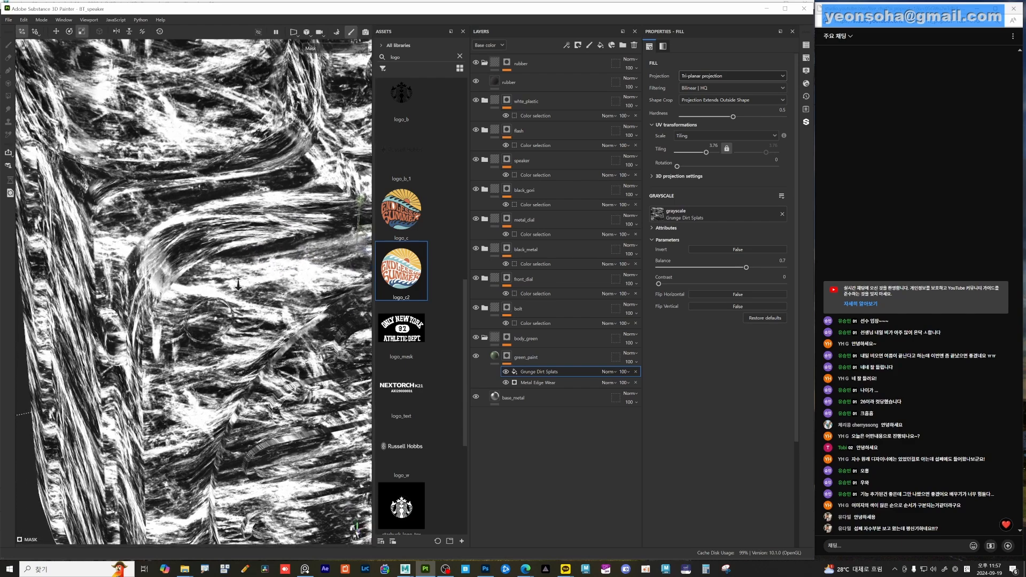
pyautogui.keyDown('alt'); pyautogui.moveTo(195, 272); pyautogui.dragTo(236, 283, button='right'); pyautogui.keyUp('alt')
pyautogui.keyDown('alt'); pyautogui.moveTo(235, 283); pyautogui.dragTo(280, 282); pyautogui.keyUp('alt')
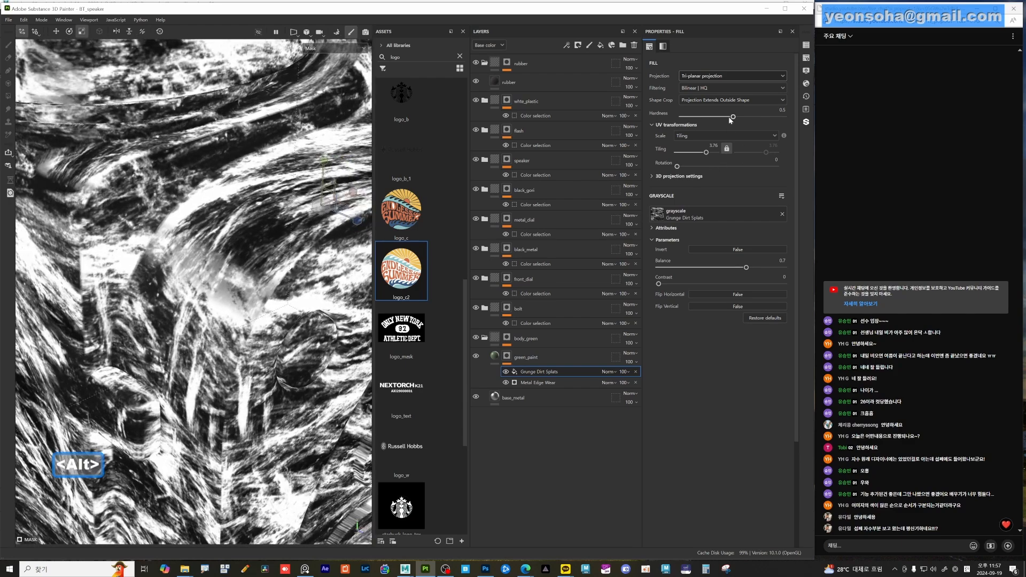
# - Try the tri-planar projection hardness at 1, then set it to 0 and check the blending across the body's edges
pyautogui.moveTo(732, 117); pyautogui.dragTo(814, 122)
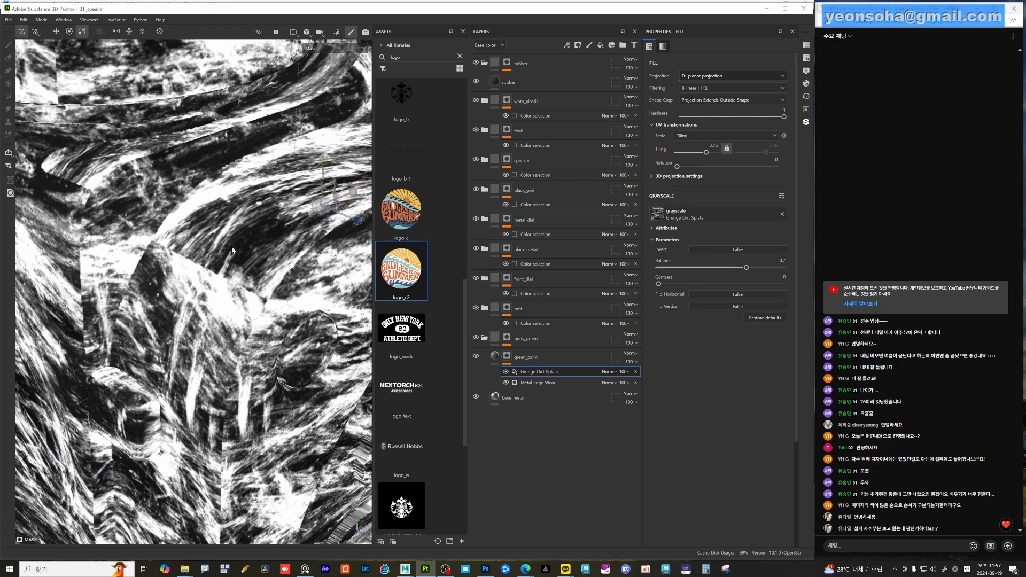
pyautogui.keyDown('alt'); pyautogui.moveTo(203, 278); pyautogui.dragTo(223, 281); pyautogui.keyUp('alt')
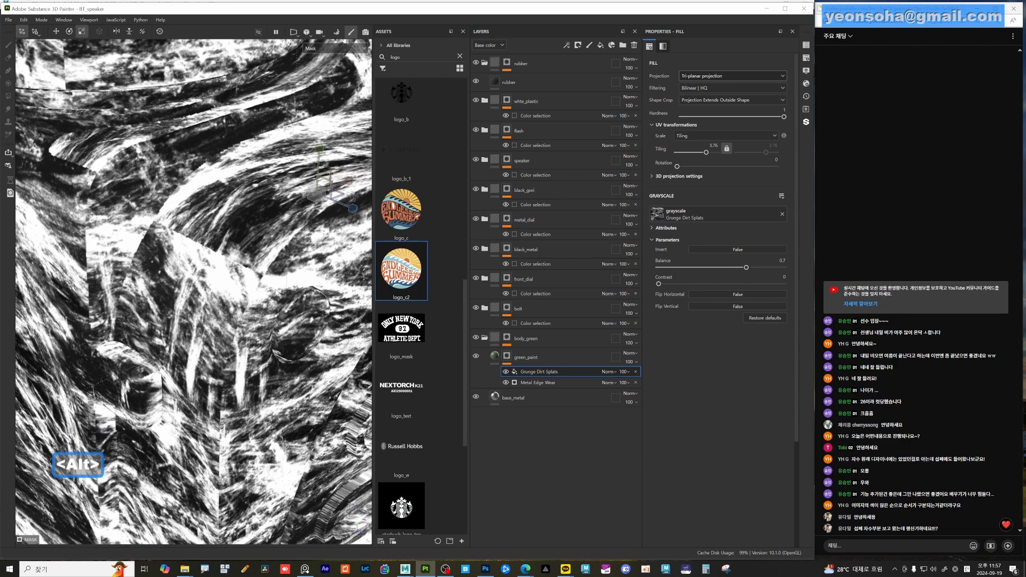
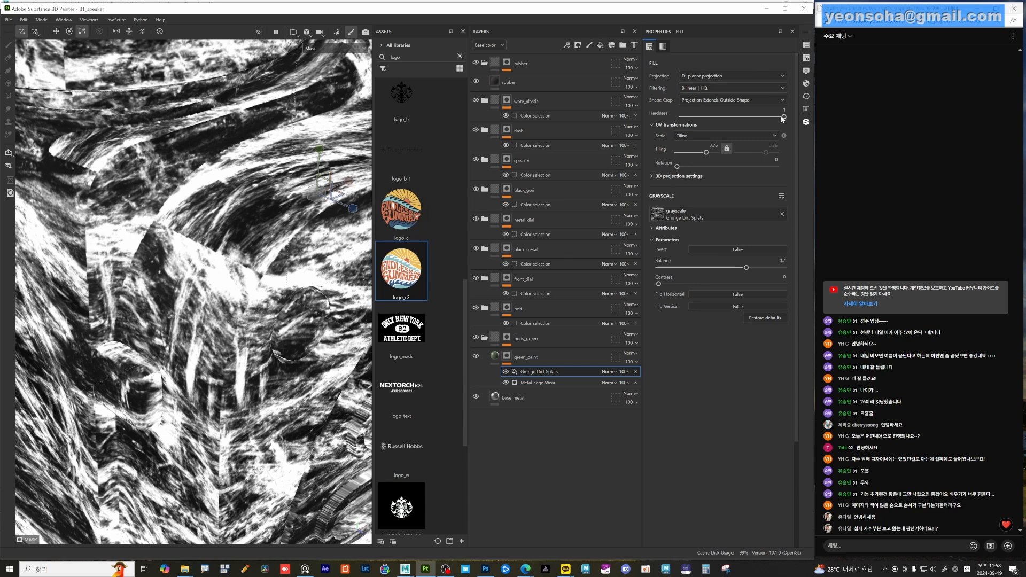
pyautogui.moveTo(783, 117); pyautogui.dragTo(682, 118)
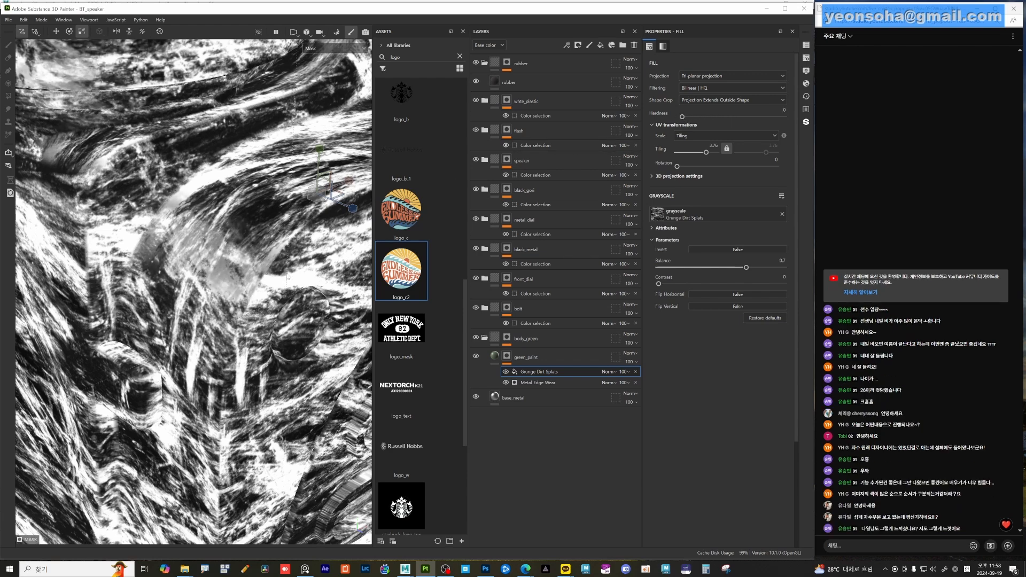
pyautogui.keyDown('alt'); pyautogui.moveTo(288, 277); pyautogui.dragTo(224, 282, button='right'); pyautogui.keyUp('alt')
pyautogui.keyDown('alt'); pyautogui.moveTo(224, 282); pyautogui.dragTo(198, 289); pyautogui.keyUp('alt')
pyautogui.keyDown('alt'); pyautogui.moveTo(197, 288); pyautogui.dragTo(223, 293, button='right'); pyautogui.keyUp('alt')
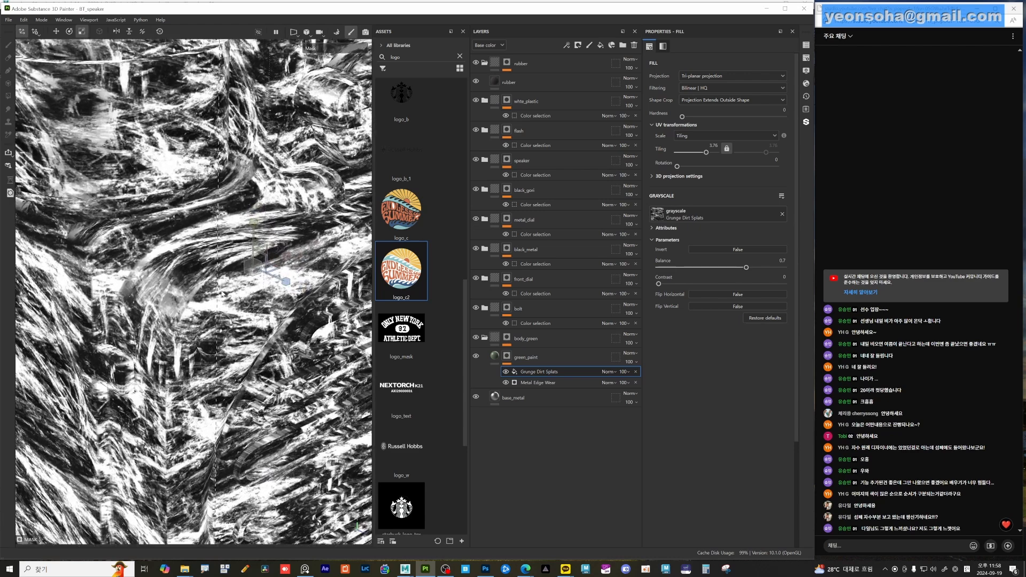
# - Inspect the grunge pattern across the body and set the Grunge Dirt Splats UV tiling to about 3.31
pyautogui.press('alt')
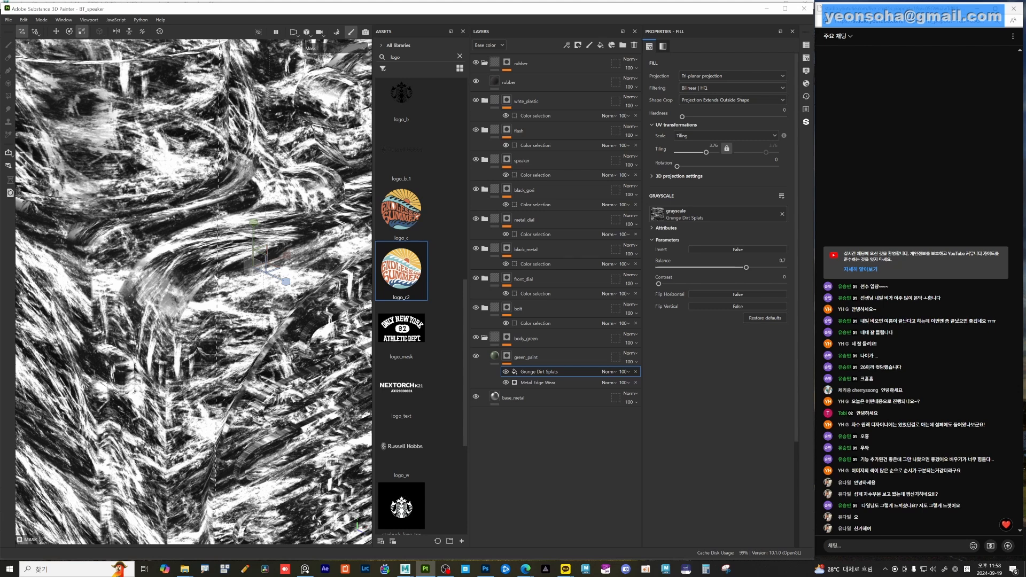
pyautogui.keyDown('alt'); pyautogui.moveTo(289, 295); pyautogui.dragTo(280, 301); pyautogui.keyUp('alt')
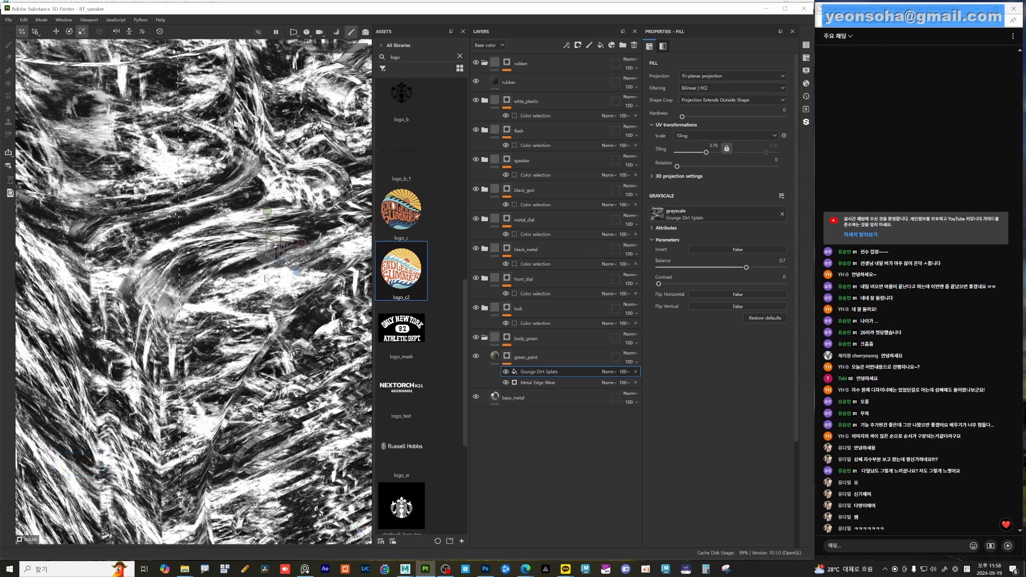
pyautogui.moveTo(280, 298)
pyautogui.keyDown('alt'); pyautogui.mouseDown()
pyautogui.moveTo(158, 350)
pyautogui.moveTo(269, 303)
pyautogui.mouseUp(); pyautogui.keyUp('alt')
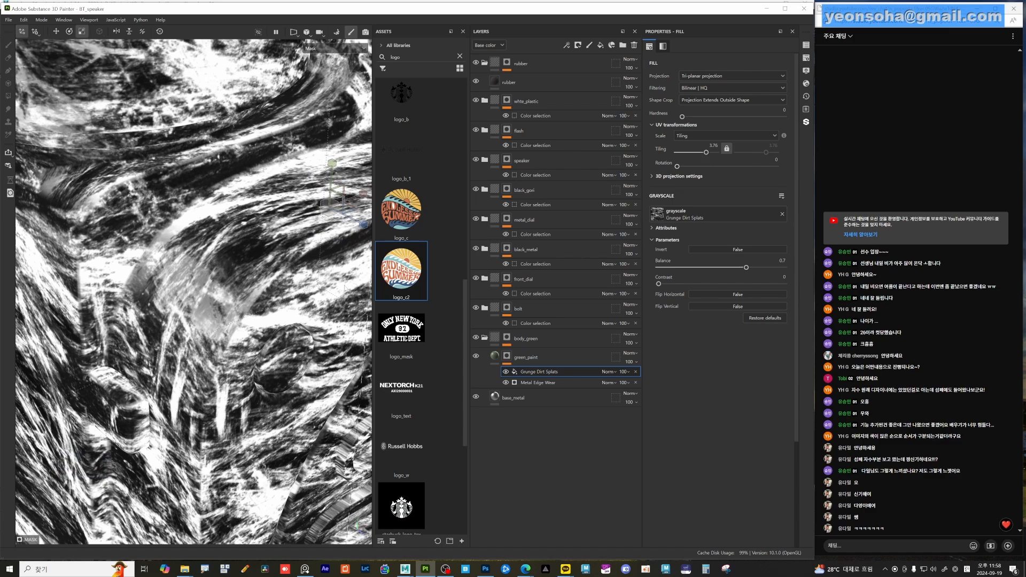
pyautogui.press('alt')
pyautogui.keyDown('alt'); pyautogui.moveTo(255, 288); pyautogui.dragTo(170, 277, button='right'); pyautogui.keyUp('alt')
pyautogui.keyDown('alt'); pyautogui.moveTo(170, 277); pyautogui.dragTo(145, 283); pyautogui.keyUp('alt')
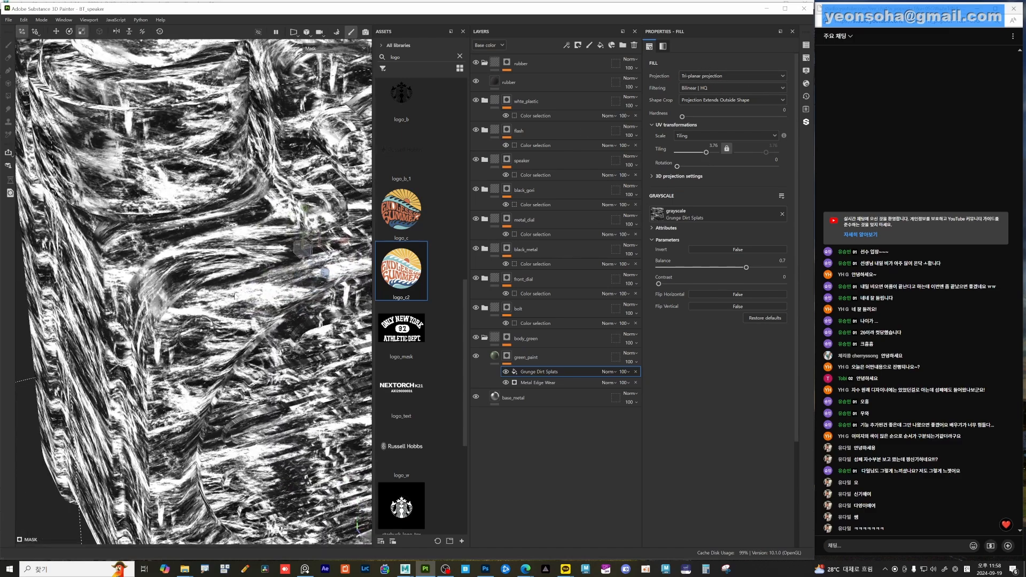
pyautogui.keyDown('alt'); pyautogui.moveTo(146, 283); pyautogui.dragTo(230, 273, button='right'); pyautogui.keyUp('alt')
pyautogui.moveTo(707, 152); pyautogui.dragTo(706, 152)
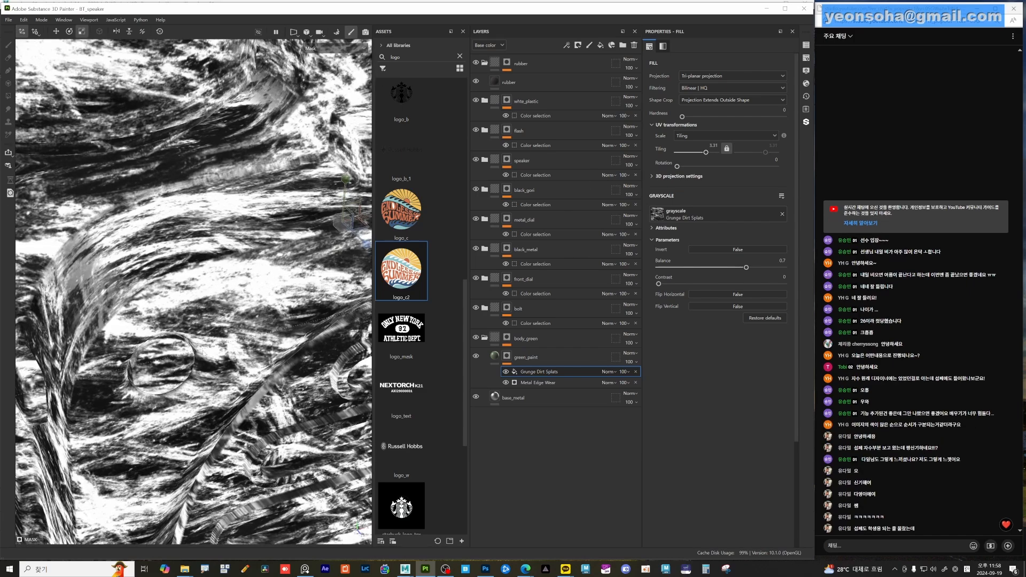
pyautogui.keyDown('alt'); pyautogui.moveTo(187, 278); pyautogui.dragTo(235, 268); pyautogui.keyUp('alt')
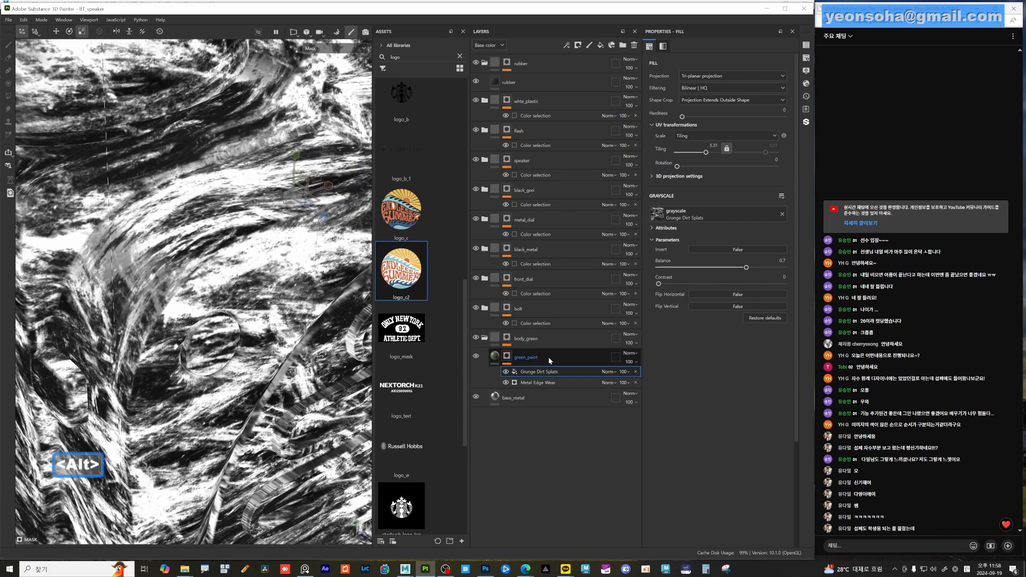
# - Toggle the Grunge Dirt Splats fill in the mask view to check how it covers the edge wear around the bolt
pyautogui.click(509, 374)
pyautogui.click(506, 372)
pyautogui.click(506, 372)
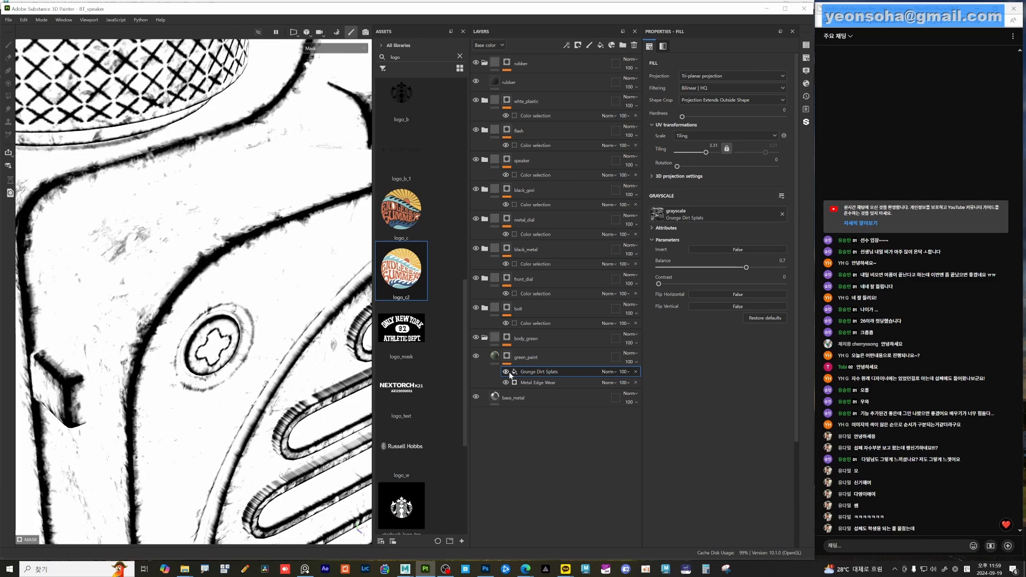
pyautogui.click(506, 372)
pyautogui.click(509, 374)
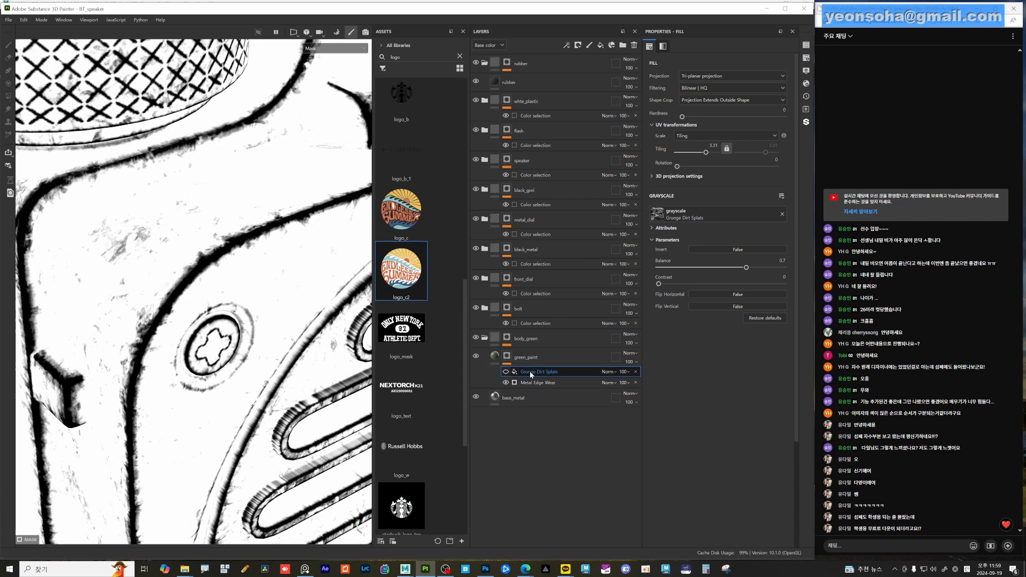
pyautogui.click(506, 372)
pyautogui.click(506, 372)
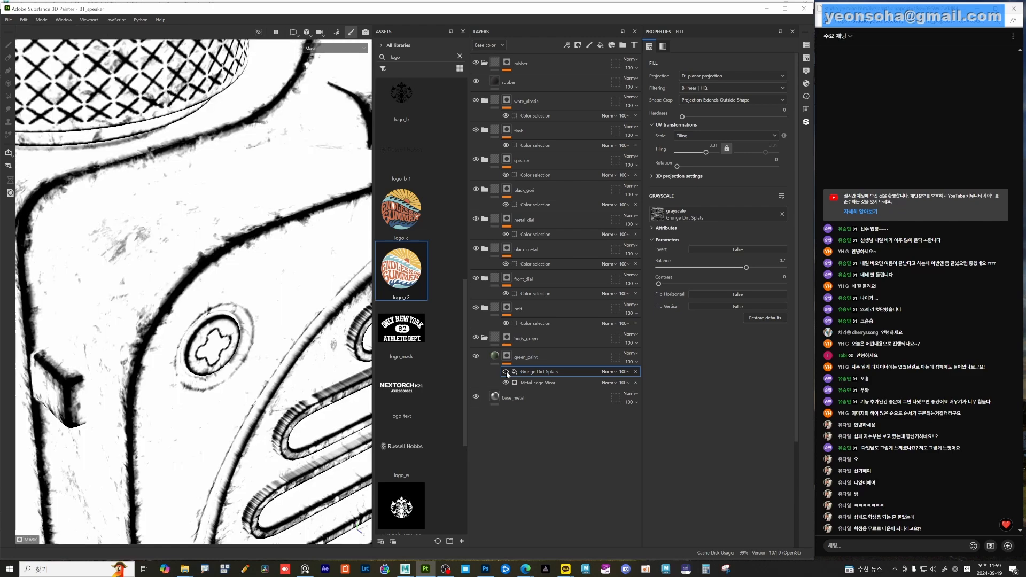
pyautogui.keyDown('alt'); pyautogui.moveTo(250, 283); pyautogui.dragTo(250, 259, button='right'); pyautogui.keyUp('alt')
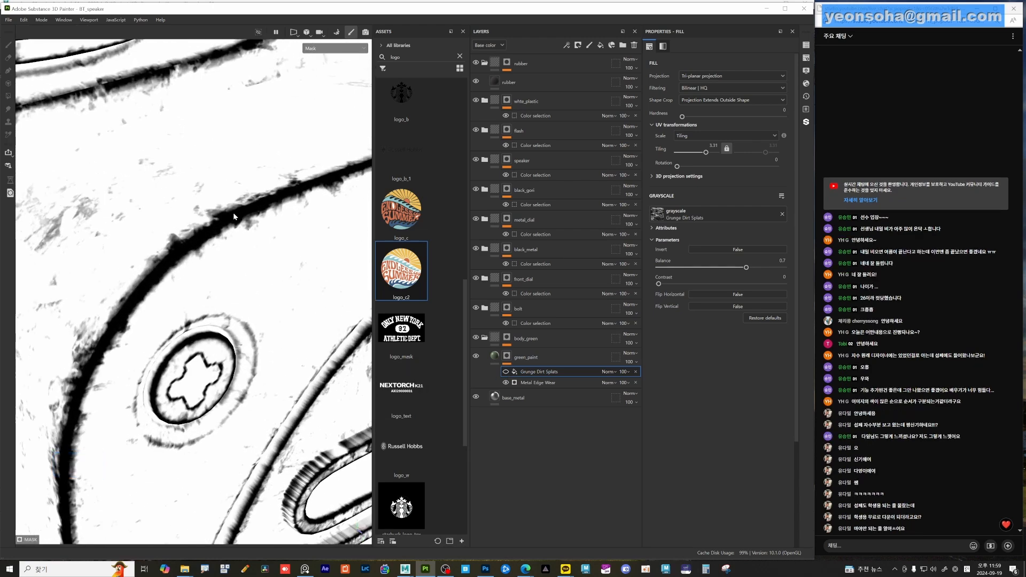
pyautogui.click(506, 372)
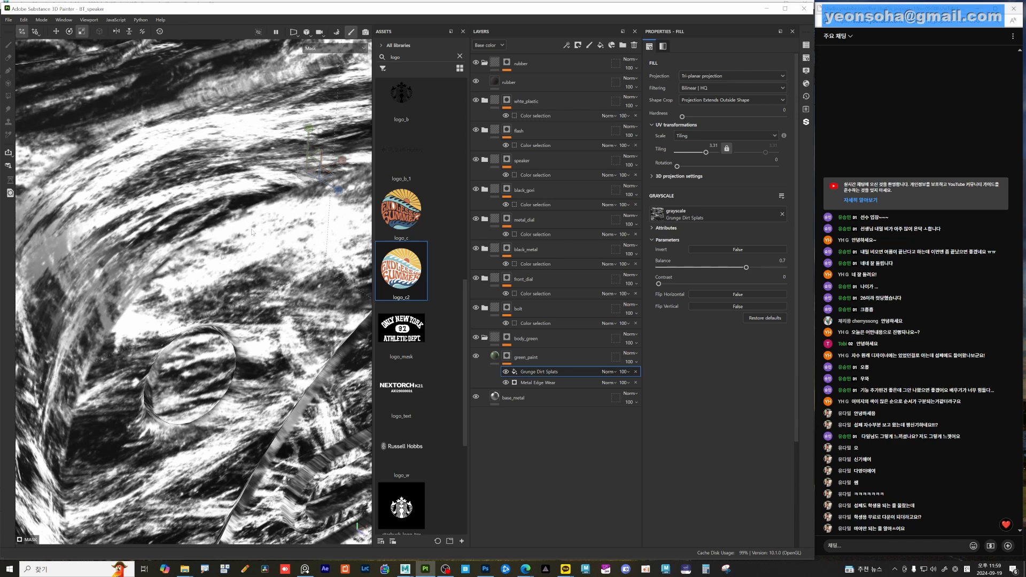
# - Change the Grunge Dirt Splats blending mode to Linear dodge (Add) and check the mask along the body's edges
pyautogui.click(610, 374)
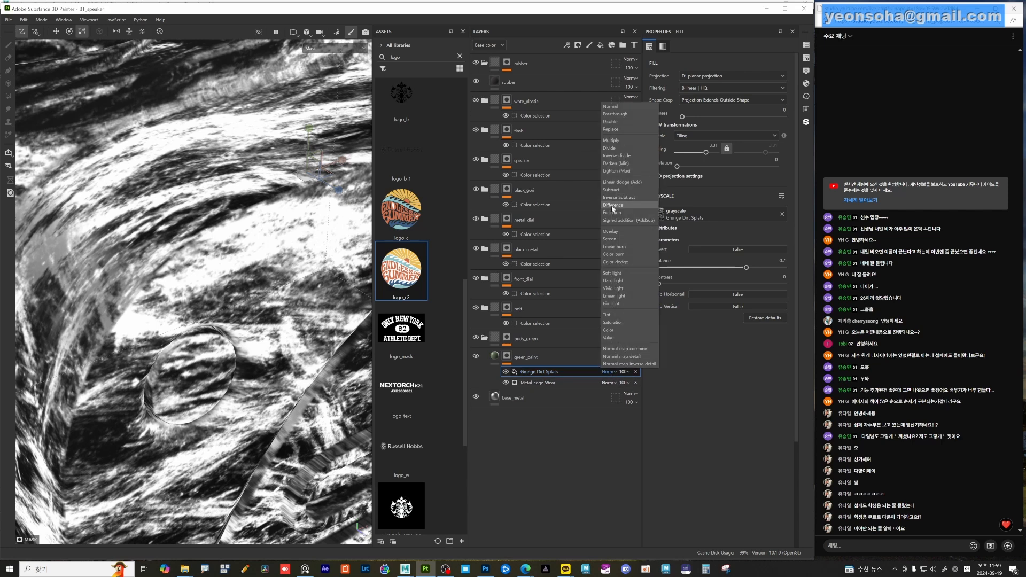
pyautogui.click(627, 184)
pyautogui.keyDown('alt'); pyautogui.moveTo(112, 248); pyautogui.dragTo(249, 266, button='right'); pyautogui.keyUp('alt')
pyautogui.keyDown('alt'); pyautogui.moveTo(249, 266); pyautogui.dragTo(223, 273, button='middle'); pyautogui.keyUp('alt')
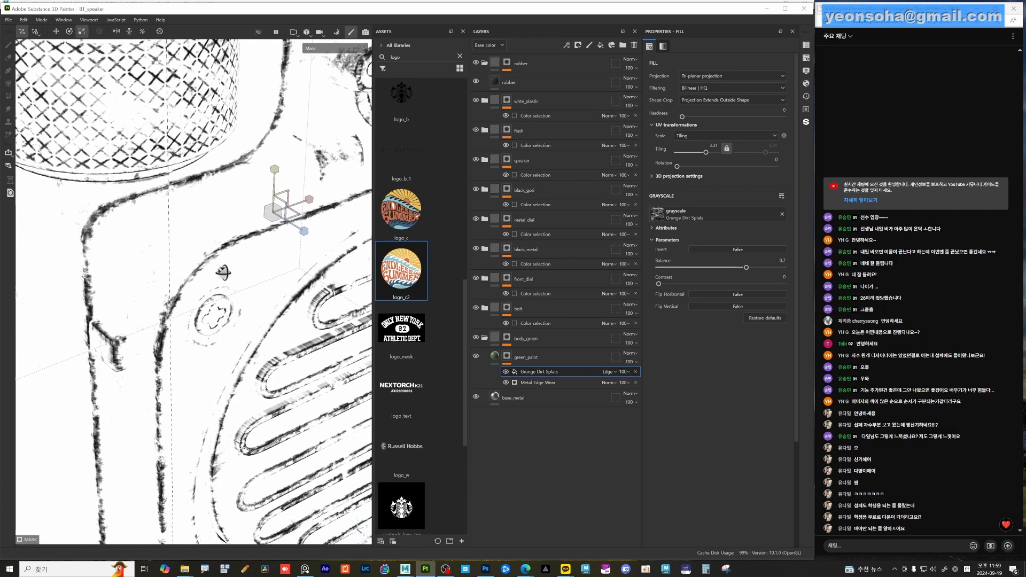
pyautogui.keyDown('alt'); pyautogui.moveTo(224, 272); pyautogui.dragTo(337, 288, button='right'); pyautogui.keyUp('alt')
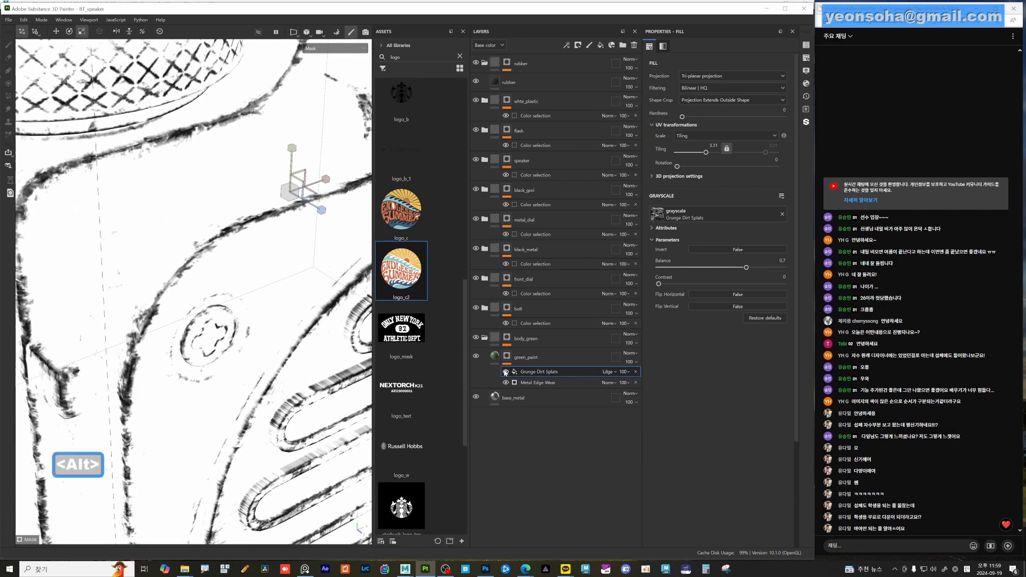
# - Compare the mask with and without the Linear dodge grunge and examine the broken-up edges around the dial and speaker grille
pyautogui.click(505, 372)
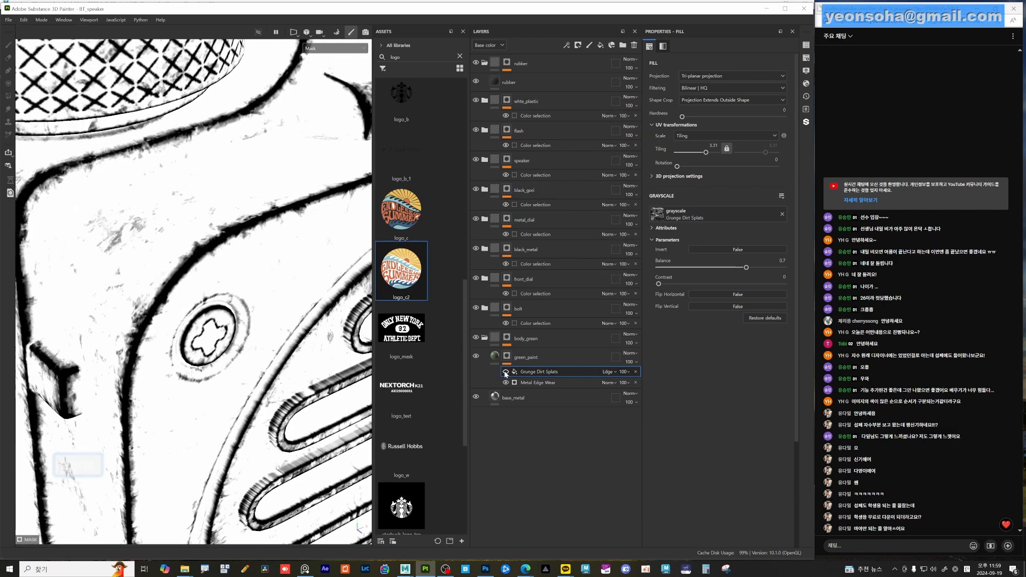
pyautogui.click(505, 373)
pyautogui.click(505, 372)
pyautogui.click(505, 372)
pyautogui.click(540, 371)
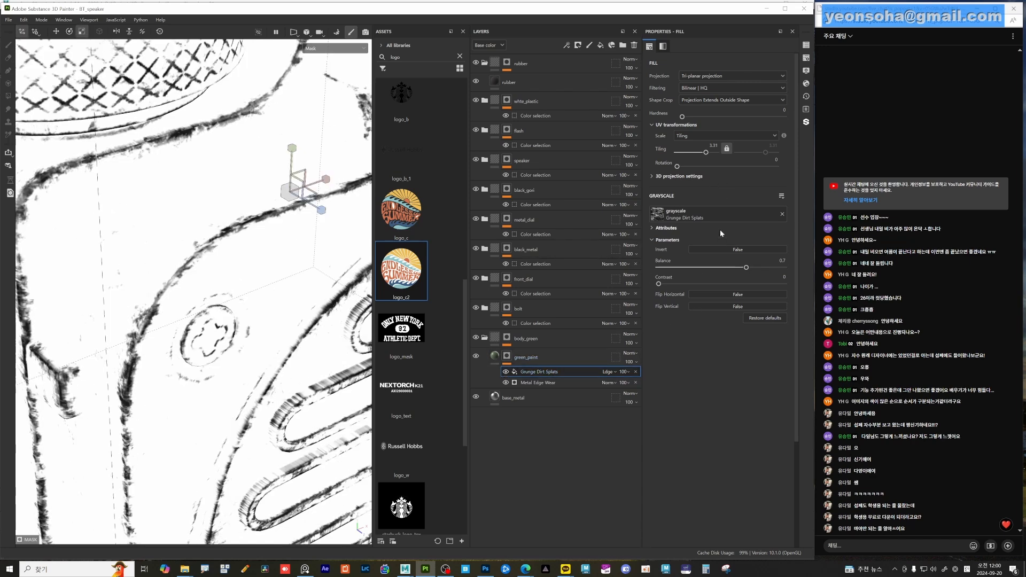
pyautogui.moveTo(706, 153); pyautogui.dragTo(706, 152)
pyautogui.keyDown('alt'); pyautogui.moveTo(327, 264); pyautogui.dragTo(278, 299, button='right'); pyautogui.keyUp('alt')
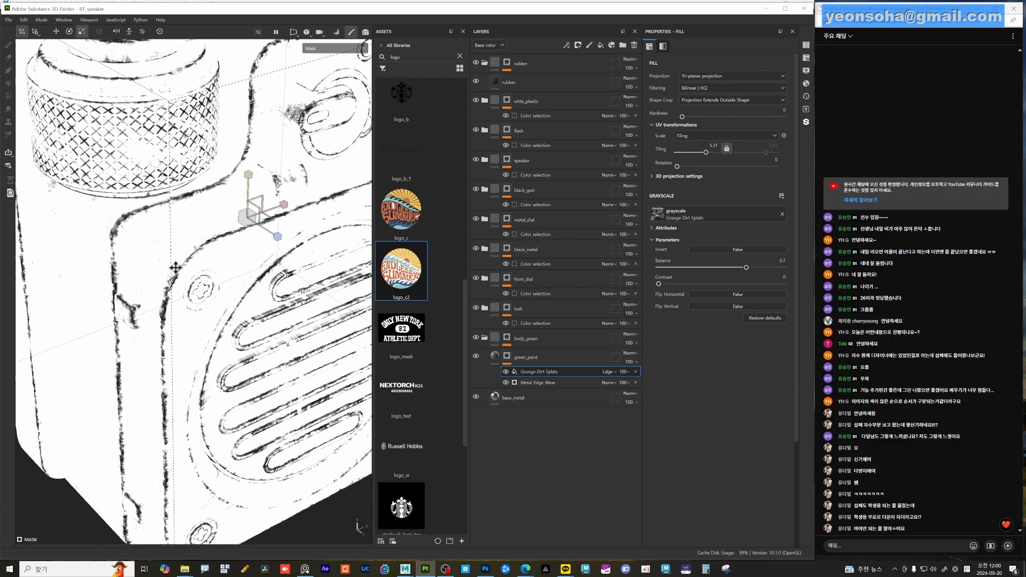
pyautogui.keyDown('alt'); pyautogui.moveTo(278, 300); pyautogui.dragTo(217, 298); pyautogui.keyUp('alt')
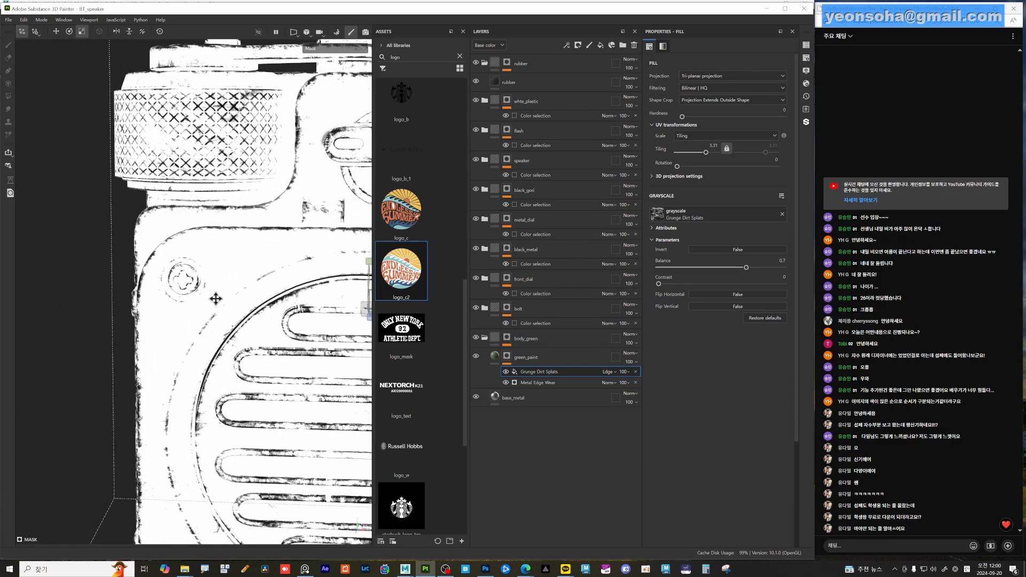
pyautogui.keyDown('alt'); pyautogui.moveTo(217, 298); pyautogui.dragTo(223, 314, button='right'); pyautogui.keyUp('alt')
pyautogui.keyDown('alt'); pyautogui.moveTo(222, 314); pyautogui.dragTo(252, 324); pyautogui.keyUp('alt')
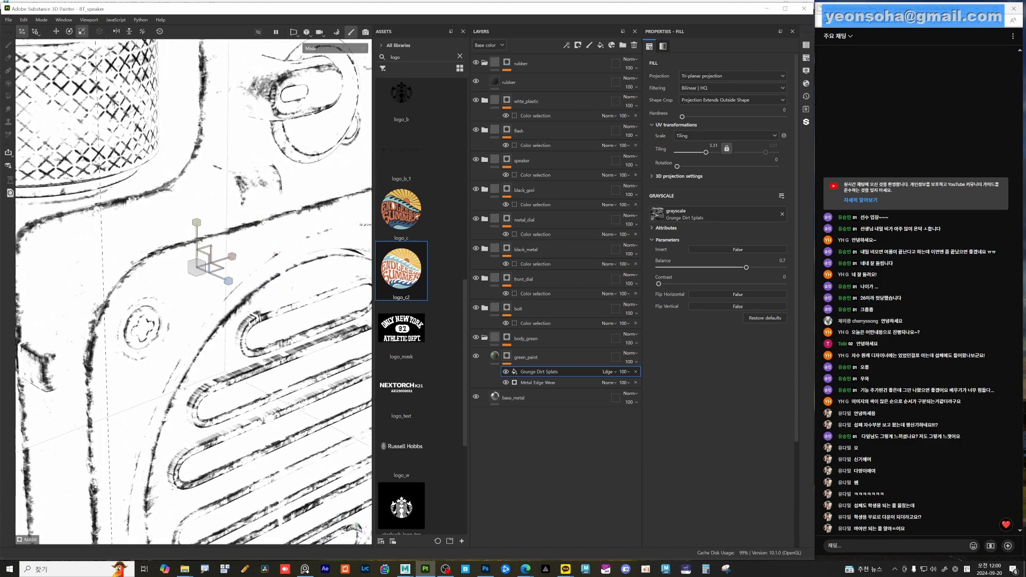
# - Hide the Grunge Dirt Splats fill and set the Metal Edge Wear generator's Wear Level to 0.84
pyautogui.click(506, 371)
pyautogui.scroll(-2, 212, 305)
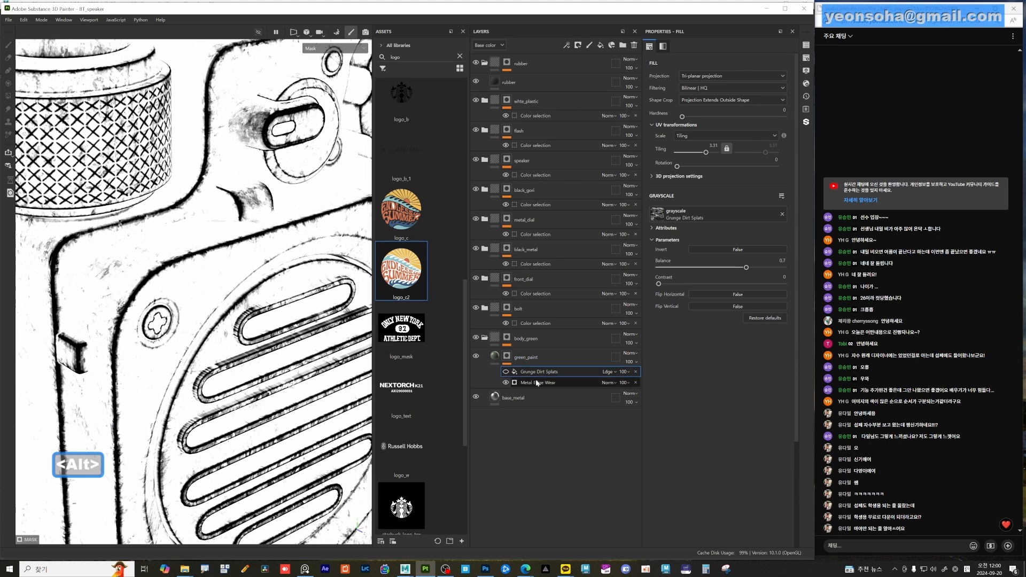
pyautogui.click(545, 384)
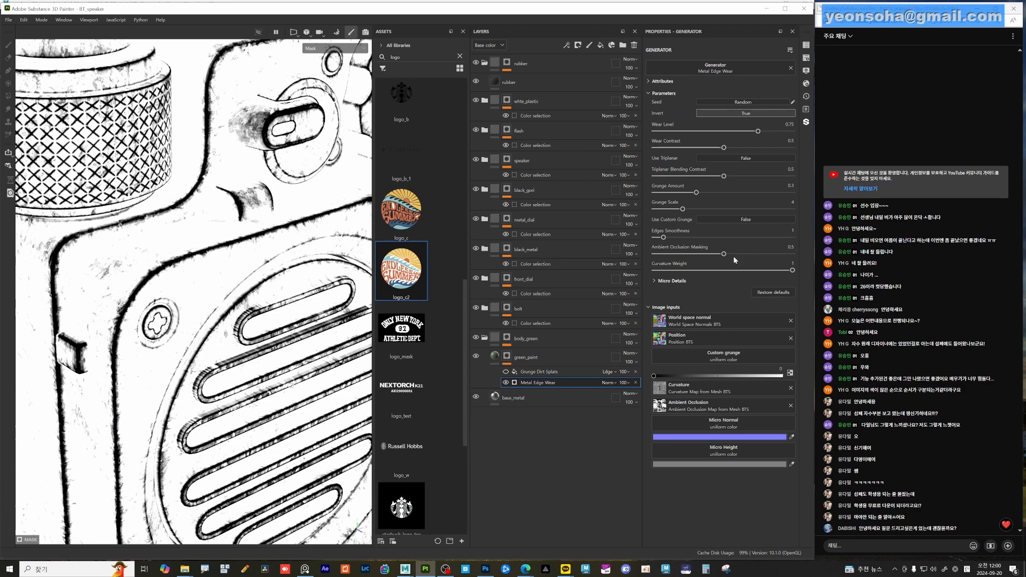
pyautogui.keyDown('alt'); pyautogui.moveTo(307, 272); pyautogui.dragTo(277, 299); pyautogui.keyUp('alt')
pyautogui.moveTo(758, 131); pyautogui.dragTo(783, 129)
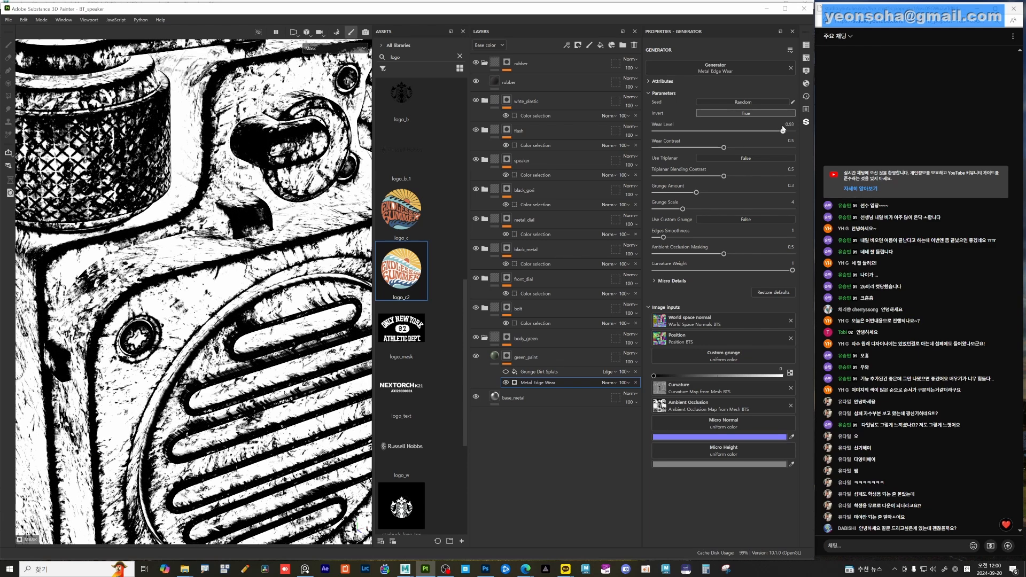
pyautogui.moveTo(783, 130)
pyautogui.mouseDown()
pyautogui.moveTo(733, 134)
pyautogui.moveTo(770, 129)
pyautogui.mouseUp()
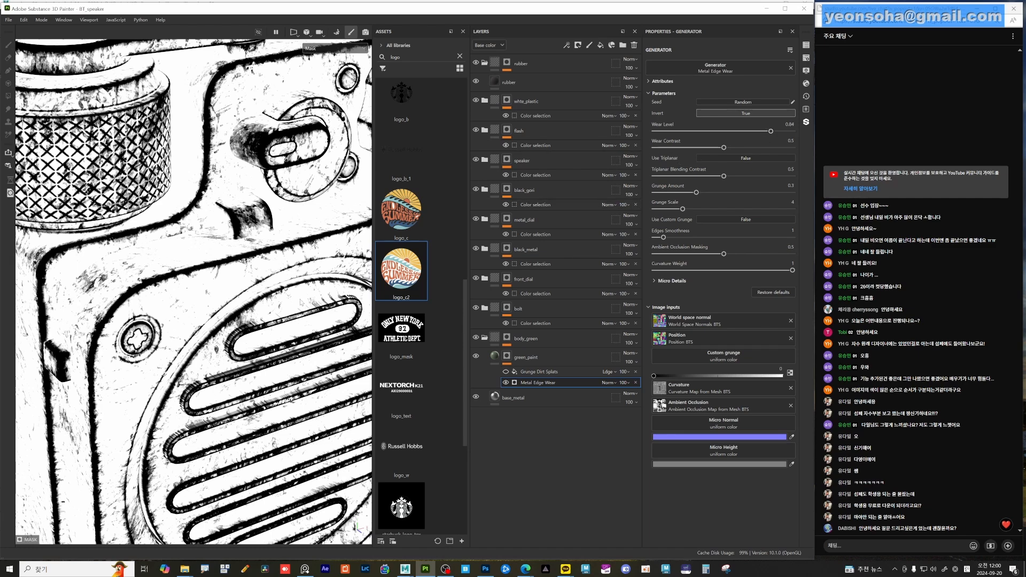
# - Try the Metal Edge Wear's Wear Contrast at 0.99 and examine the mask's edge up close
pyautogui.scroll(5, 300, 301)
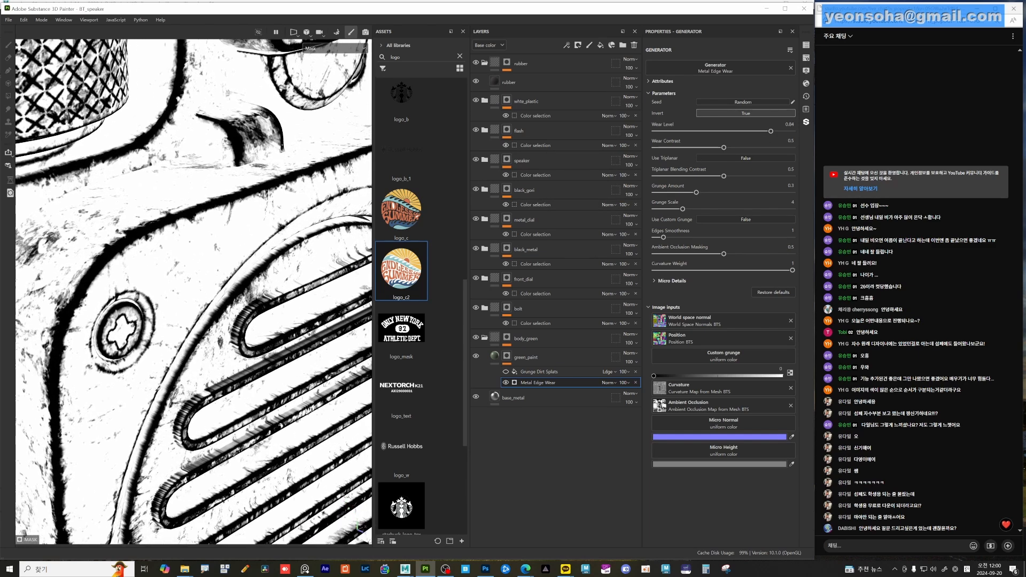
pyautogui.press('alt')
pyautogui.scroll(8, 206, 257)
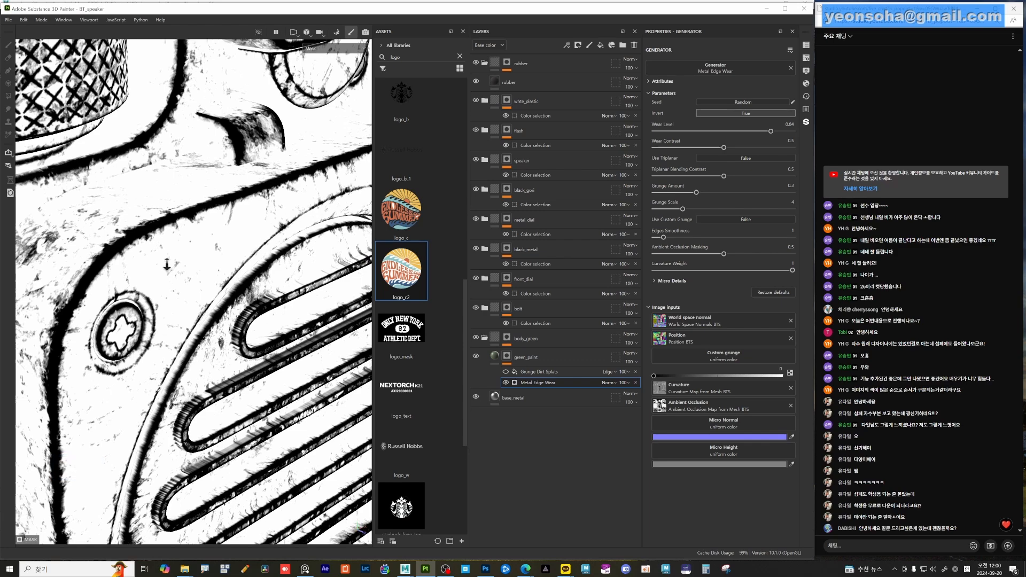
pyautogui.press('alt')
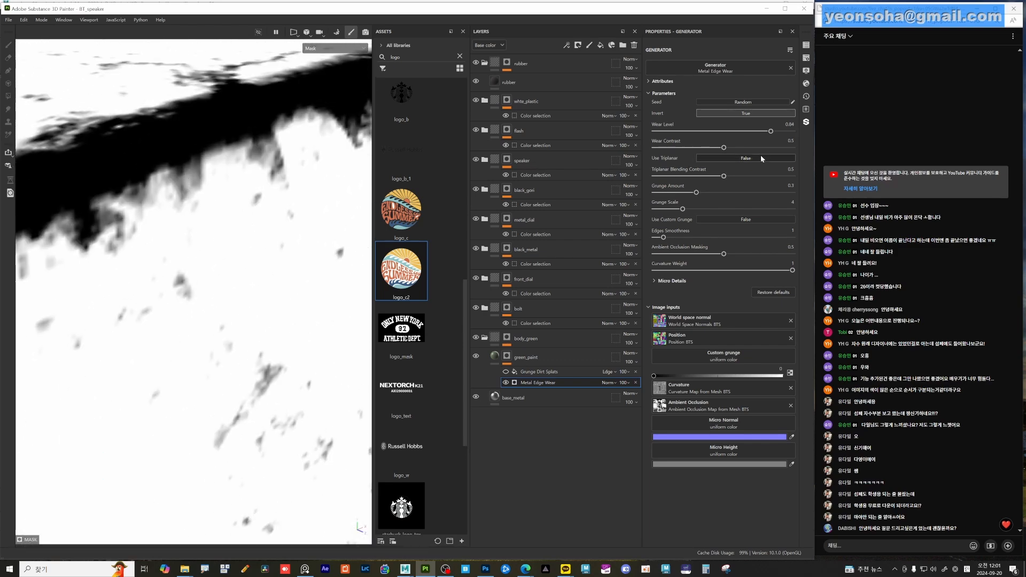
pyautogui.moveTo(727, 146); pyautogui.dragTo(791, 148)
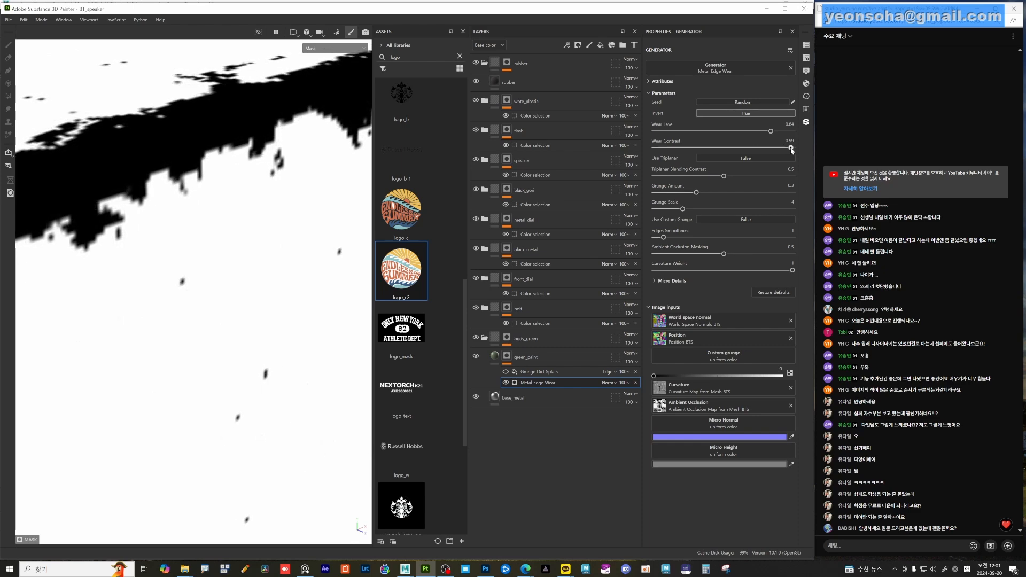
pyautogui.keyDown('alt'); pyautogui.moveTo(363, 159); pyautogui.dragTo(213, 163, button='right'); pyautogui.keyUp('alt')
pyautogui.keyDown('alt'); pyautogui.moveTo(213, 163); pyautogui.dragTo(240, 179); pyautogui.keyUp('alt')
# - Display the full material on the body and try the Metal Edge Wear's Wear Contrast at 0.38
pyautogui.click(495, 356)
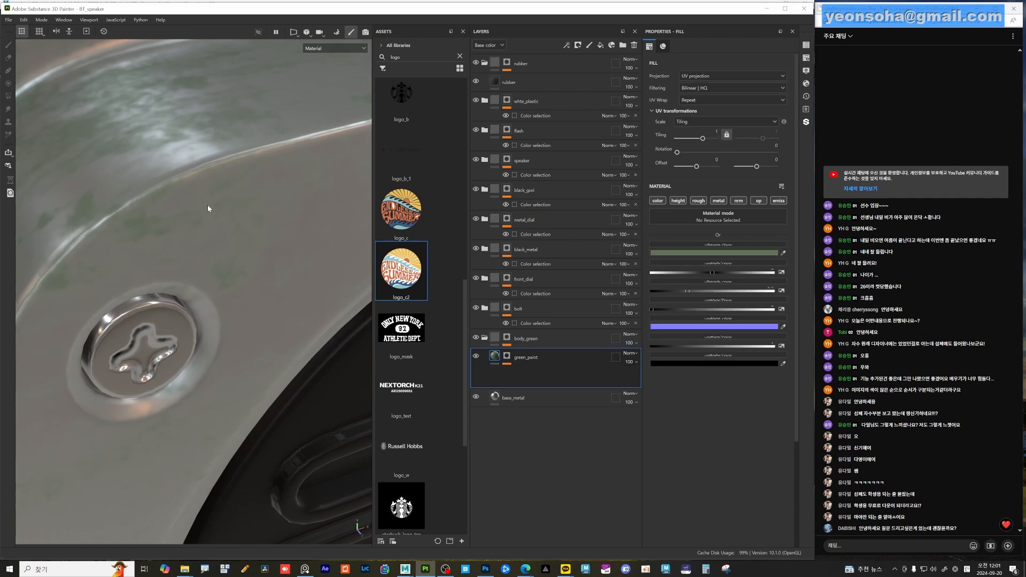
pyautogui.moveTo(236, 197)
pyautogui.keyDown('alt'); pyautogui.mouseDown()
pyautogui.moveTo(194, 161)
pyautogui.moveTo(251, 207)
pyautogui.moveTo(254, 223)
pyautogui.moveTo(244, 195)
pyautogui.mouseUp(); pyautogui.keyUp('alt')
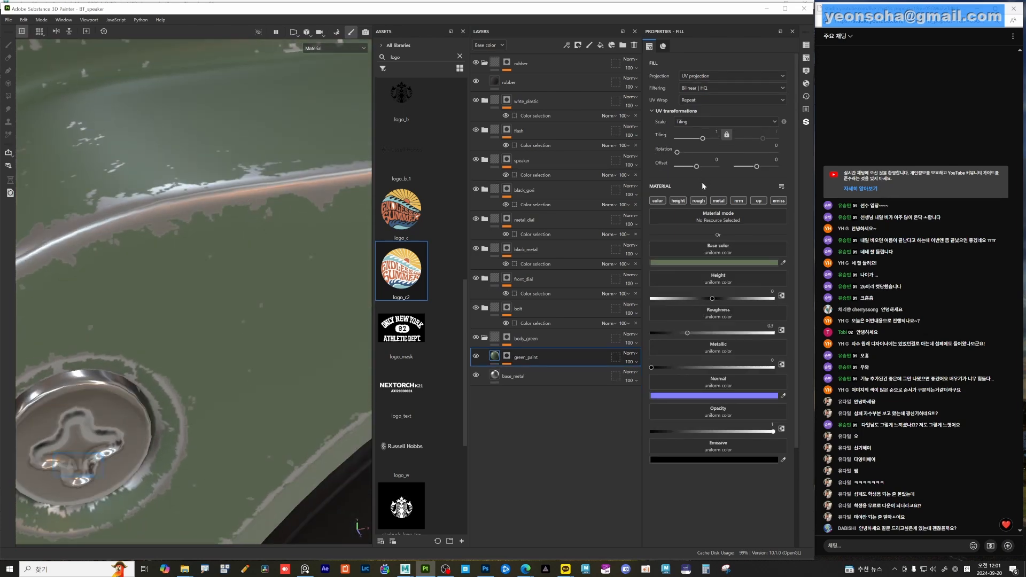
pyautogui.click(506, 356)
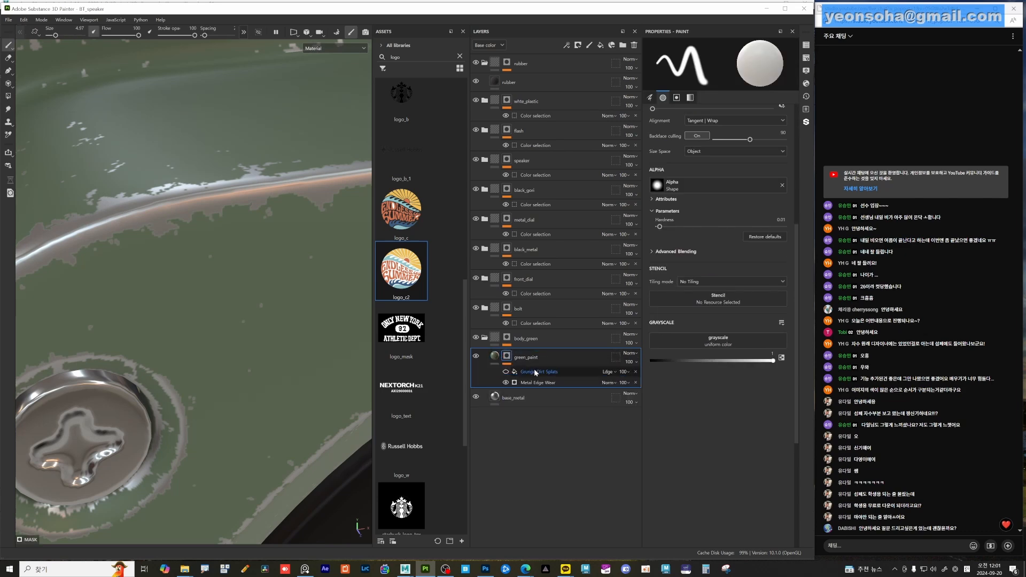
pyautogui.click(540, 384)
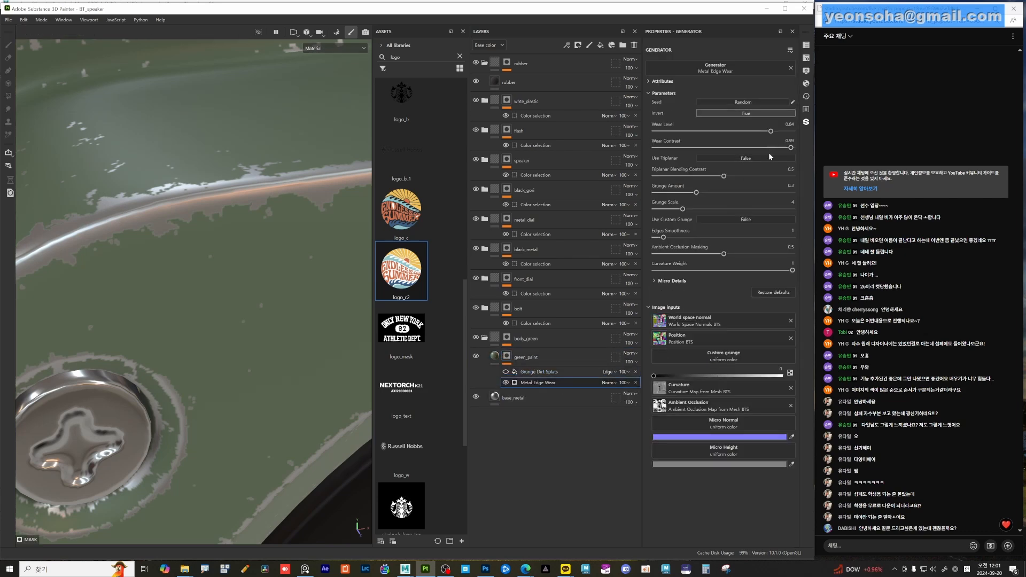
pyautogui.moveTo(791, 151); pyautogui.dragTo(707, 150)
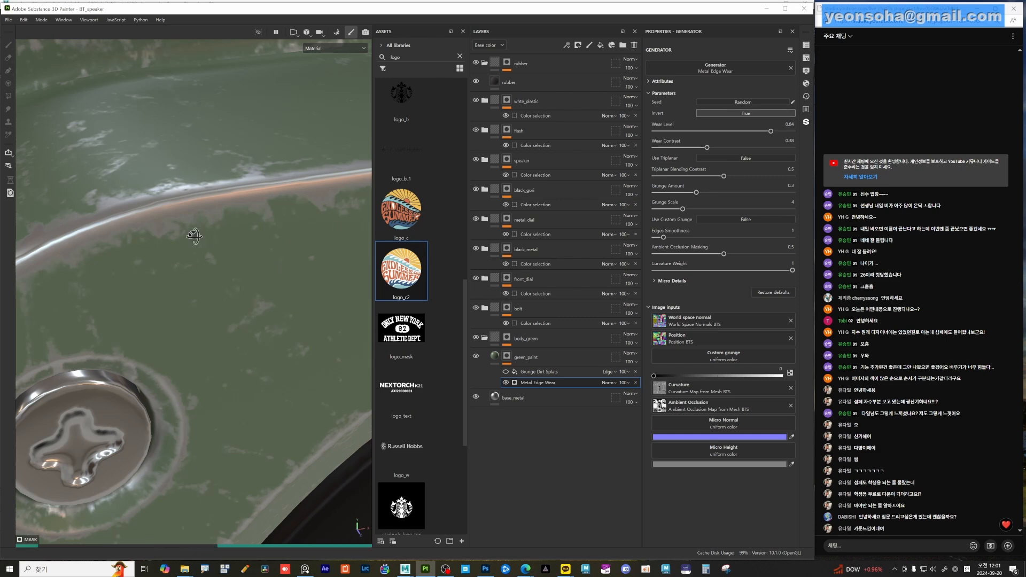
pyautogui.keyDown('alt'); pyautogui.moveTo(193, 235); pyautogui.dragTo(173, 170); pyautogui.keyUp('alt')
pyautogui.keyDown('alt'); pyautogui.moveTo(206, 259); pyautogui.dragTo(280, 300); pyautogui.keyUp('alt')
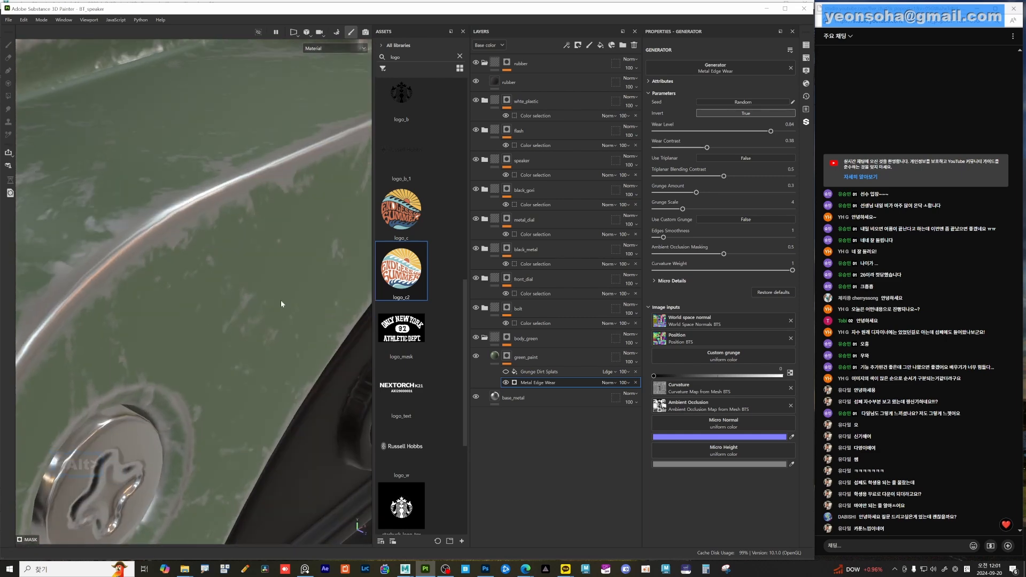
# - Set the Metal Edge Wear's Wear Contrast to 0.93 and check the chipped paint around the bolt and rim
pyautogui.moveTo(707, 147); pyautogui.dragTo(783, 148)
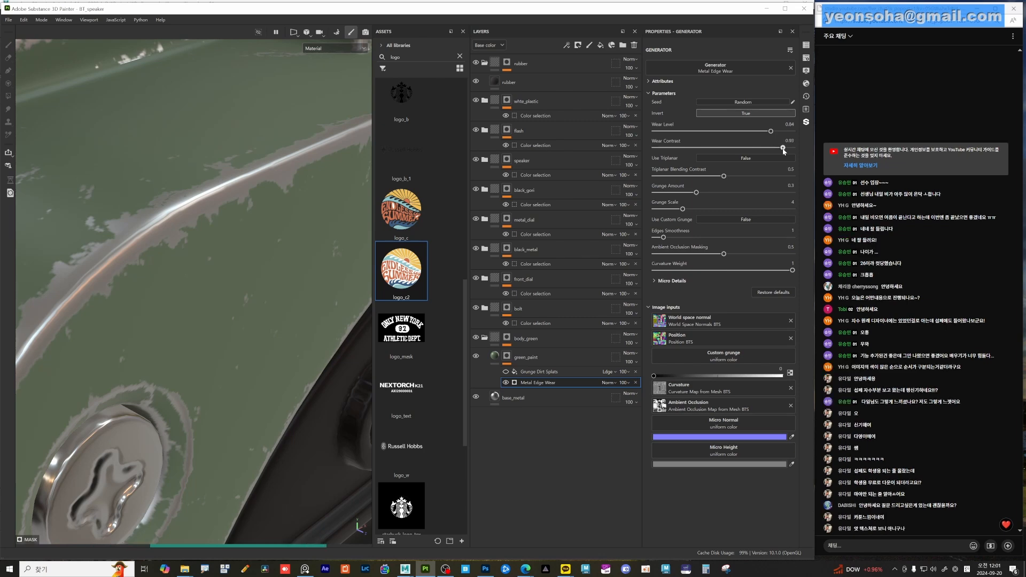
pyautogui.keyDown('alt'); pyautogui.moveTo(256, 257); pyautogui.dragTo(272, 291); pyautogui.keyUp('alt')
pyautogui.scroll(3, 238, 291)
pyautogui.scroll(-2, 261, 296)
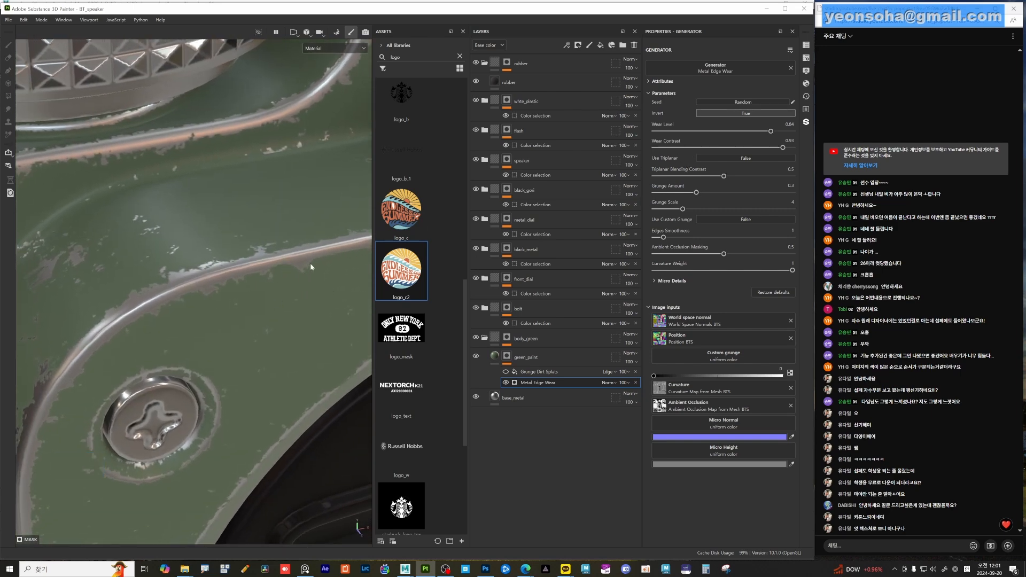
# - Compare the body with the Grunge Dirt Splats fill shown and hidden, and examine the wear around the dial, bolt and speaker rim
pyautogui.keyDown('alt'); pyautogui.moveTo(311, 265); pyautogui.dragTo(321, 266); pyautogui.keyUp('alt')
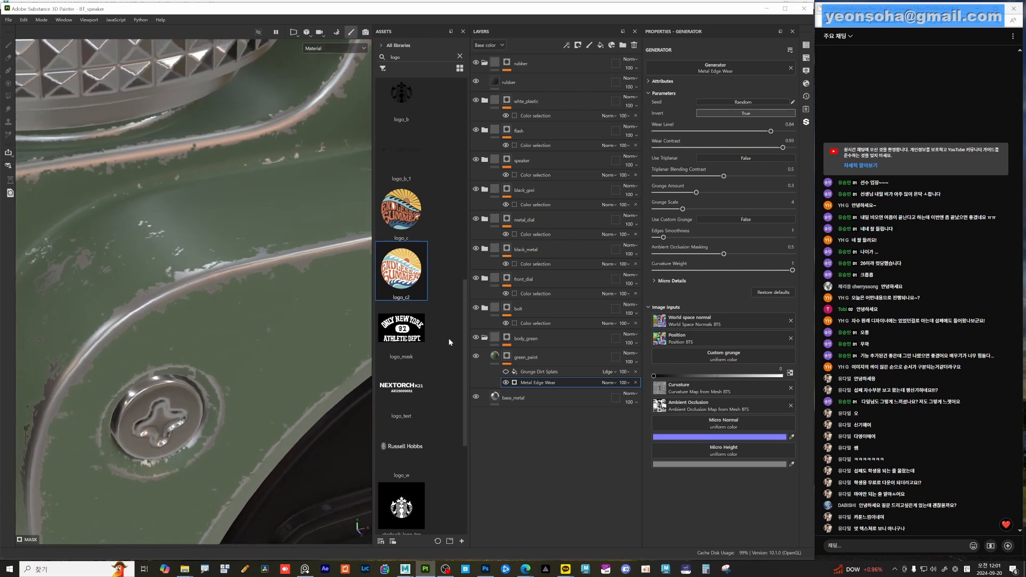
pyautogui.click(505, 372)
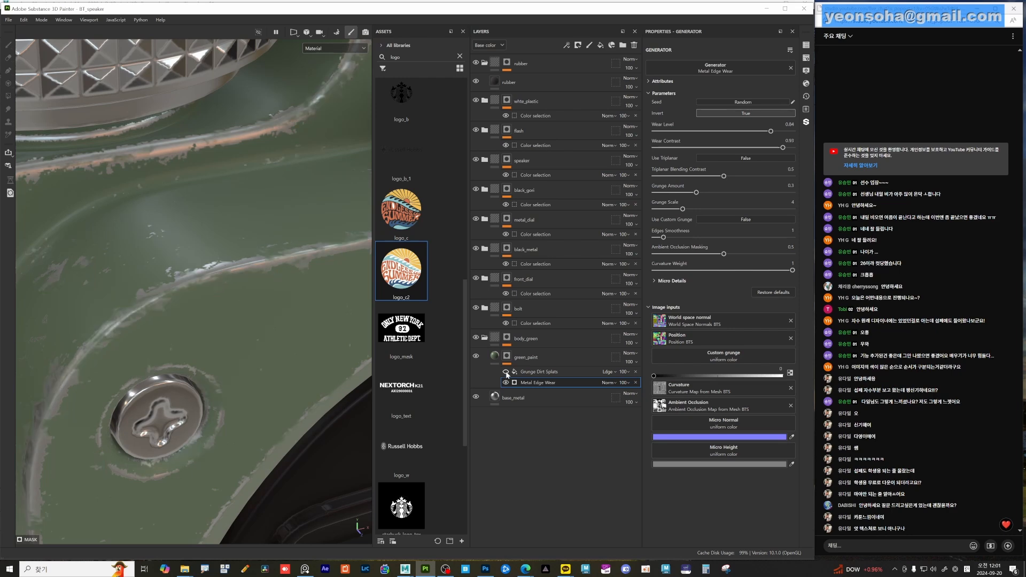
pyautogui.click(505, 373)
pyautogui.scroll(-5, 287, 298)
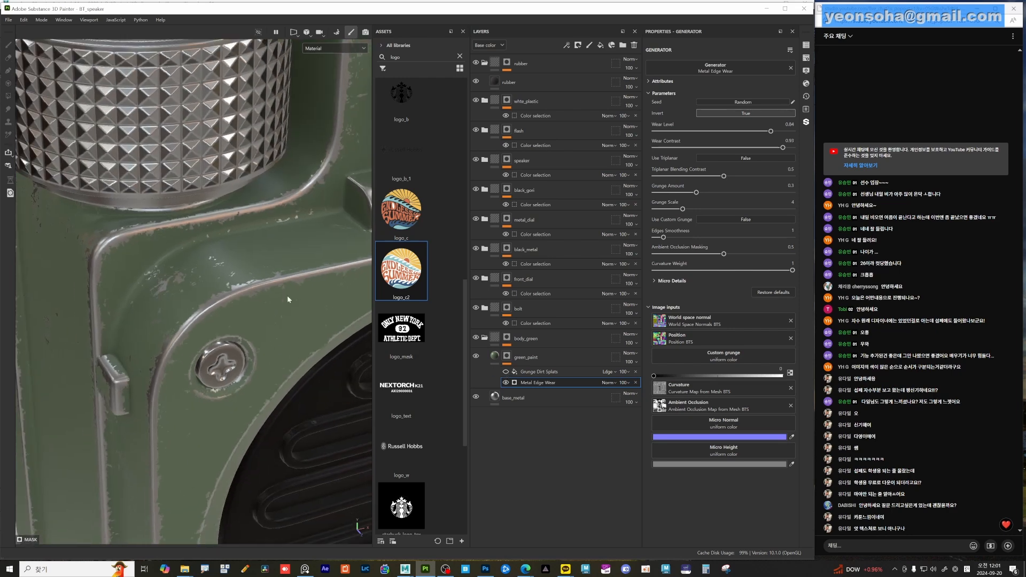
pyautogui.keyDown('alt'); pyautogui.moveTo(287, 298); pyautogui.dragTo(220, 295); pyautogui.keyUp('alt')
pyautogui.moveTo(253, 347)
pyautogui.keyDown('alt'); pyautogui.mouseDown()
pyautogui.moveTo(223, 326)
pyautogui.moveTo(251, 365)
pyautogui.mouseUp(); pyautogui.keyUp('alt')
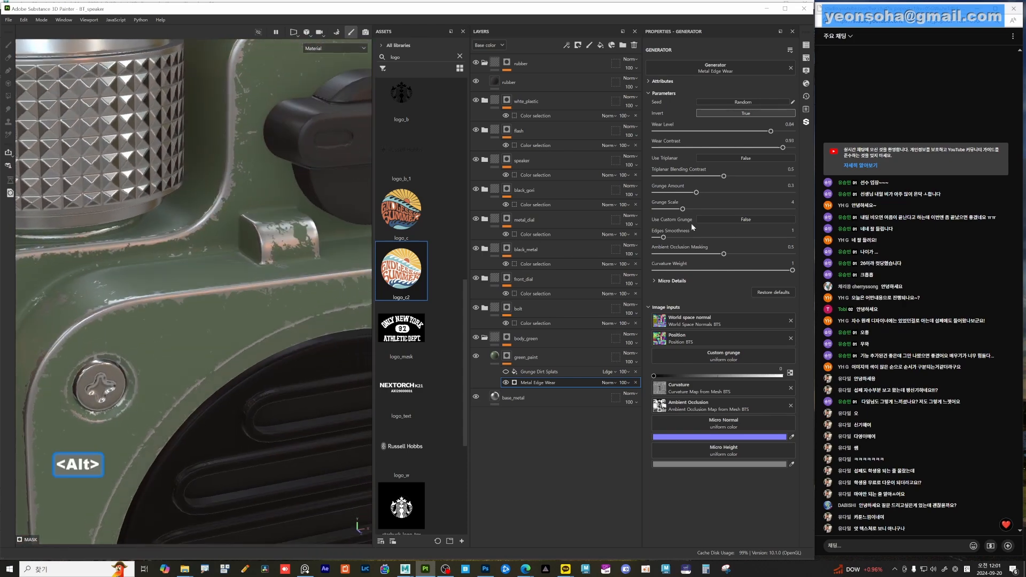
pyautogui.keyDown('alt'); pyautogui.moveTo(220, 323); pyautogui.dragTo(239, 320); pyautogui.keyUp('alt')
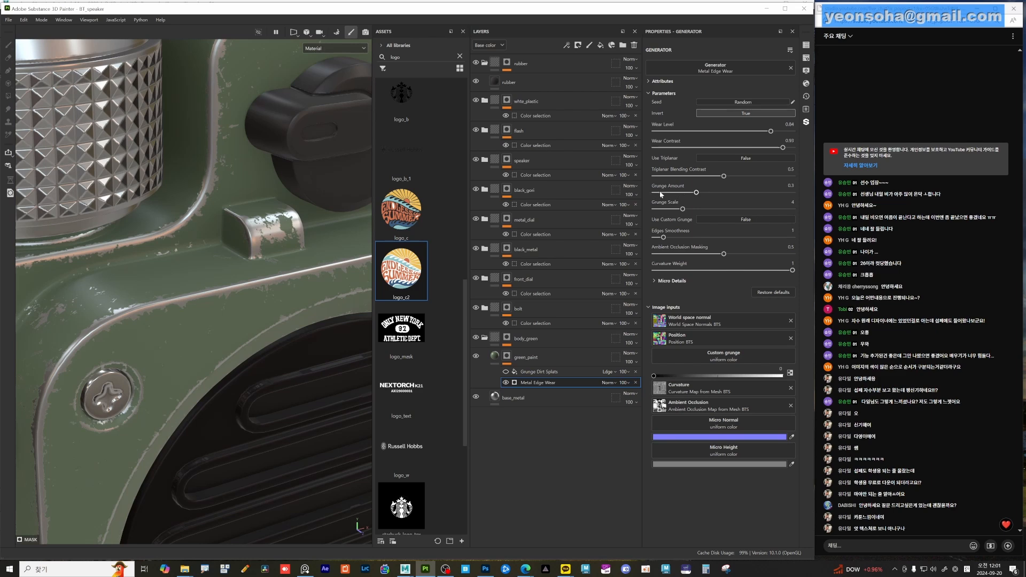
pyautogui.keyDown('alt'); pyautogui.moveTo(280, 294); pyautogui.dragTo(277, 280); pyautogui.keyUp('alt')
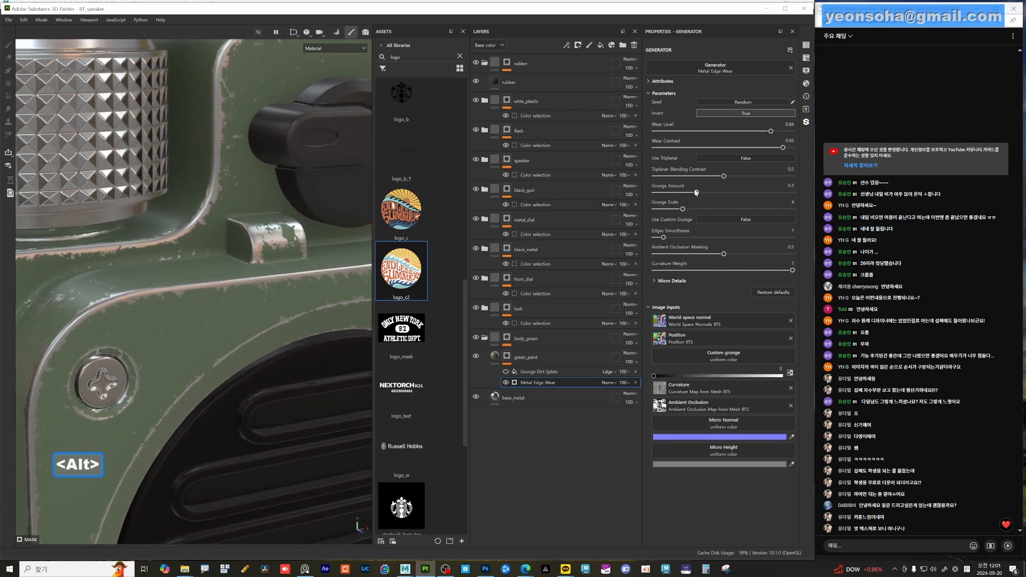
# - Try the Metal Edge Wear's Grunge Amount at 0.94, 0.19 and 0.01, comparing the scratches on the green body
pyautogui.moveTo(696, 193); pyautogui.dragTo(784, 193)
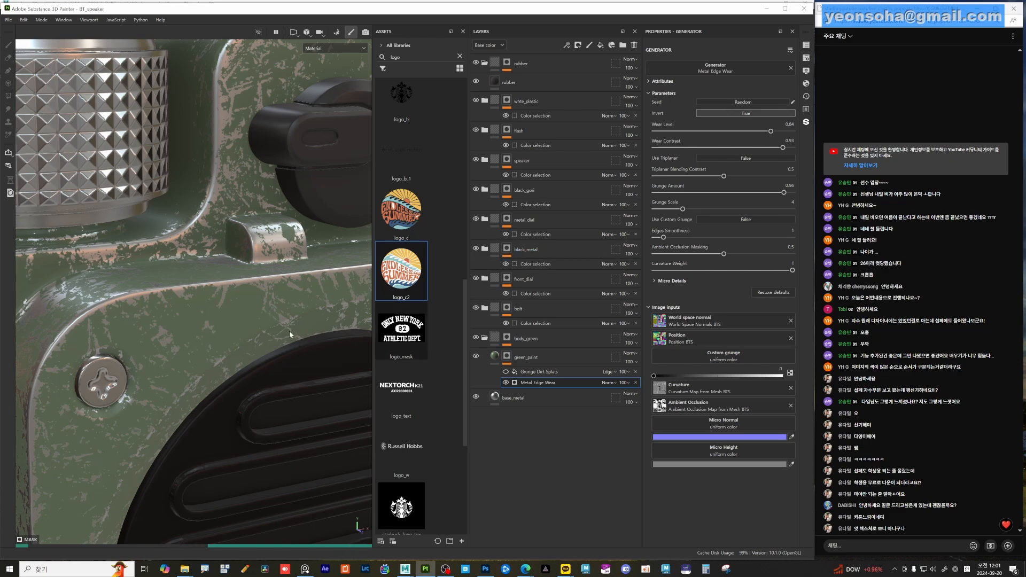
pyautogui.keyDown('alt'); pyautogui.moveTo(117, 316); pyautogui.dragTo(223, 327); pyautogui.keyUp('alt')
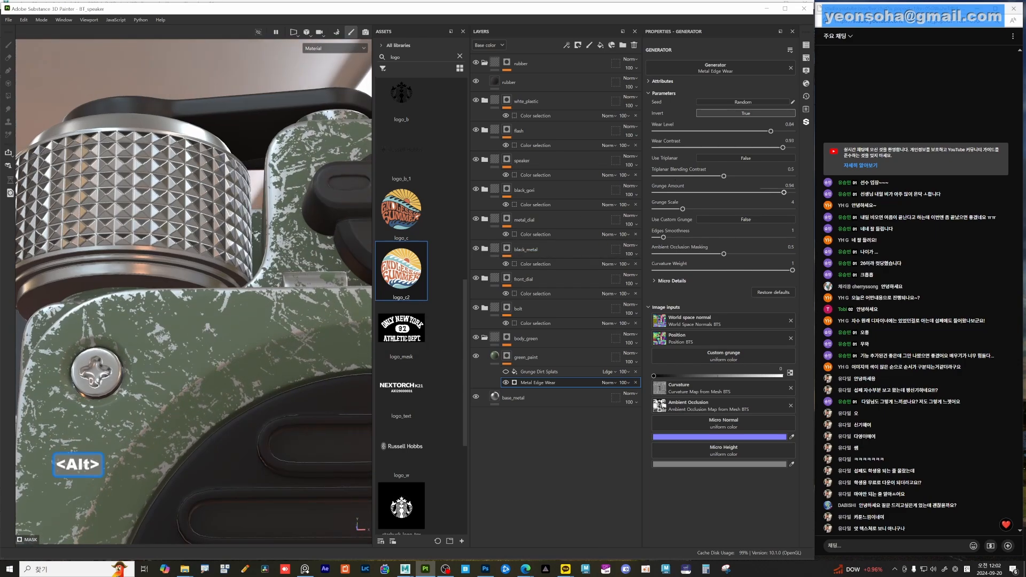
pyautogui.moveTo(784, 193); pyautogui.dragTo(684, 193)
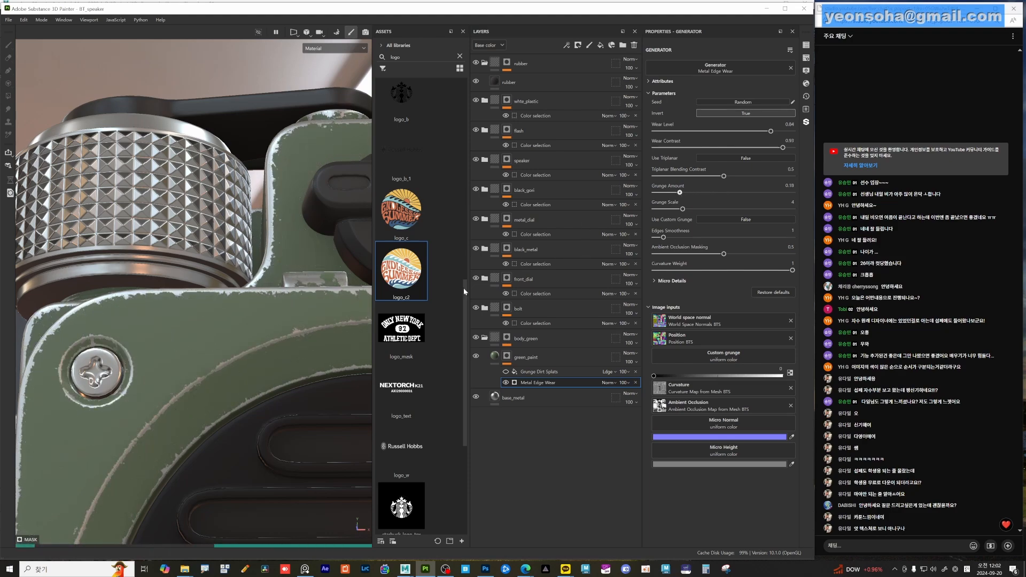
pyautogui.moveTo(163, 336)
pyautogui.keyDown('alt'); pyautogui.mouseDown()
pyautogui.moveTo(170, 365)
pyautogui.moveTo(163, 327)
pyautogui.mouseUp(); pyautogui.keyUp('alt')
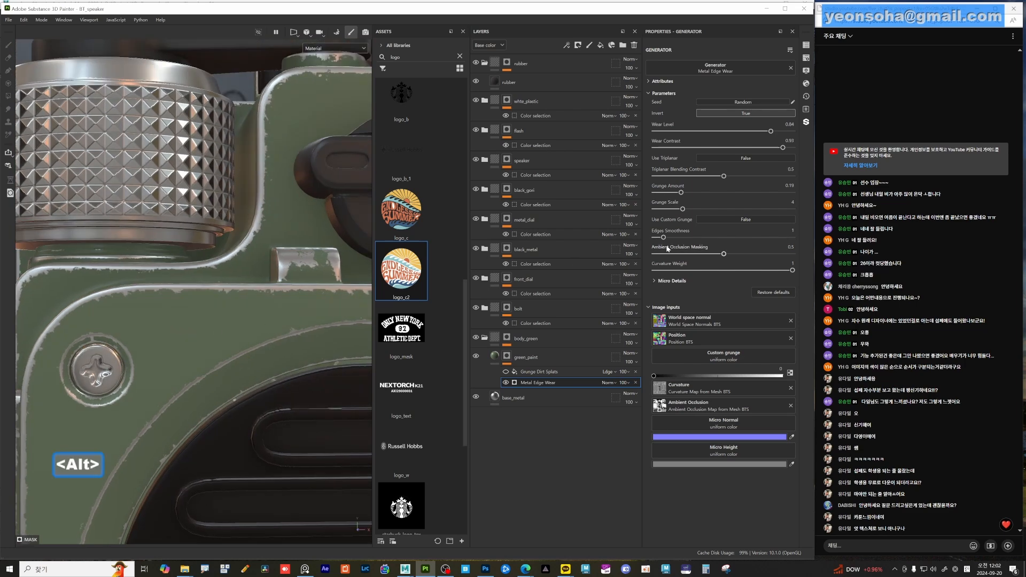
pyautogui.moveTo(684, 191)
pyautogui.mouseDown()
pyautogui.moveTo(809, 187)
pyautogui.moveTo(628, 196)
pyautogui.mouseUp()
pyautogui.keyDown('alt'); pyautogui.moveTo(235, 352); pyautogui.dragTo(177, 391); pyautogui.keyUp('alt')
pyautogui.keyDown('alt'); pyautogui.moveTo(176, 391); pyautogui.dragTo(347, 375, button='right'); pyautogui.keyUp('alt')
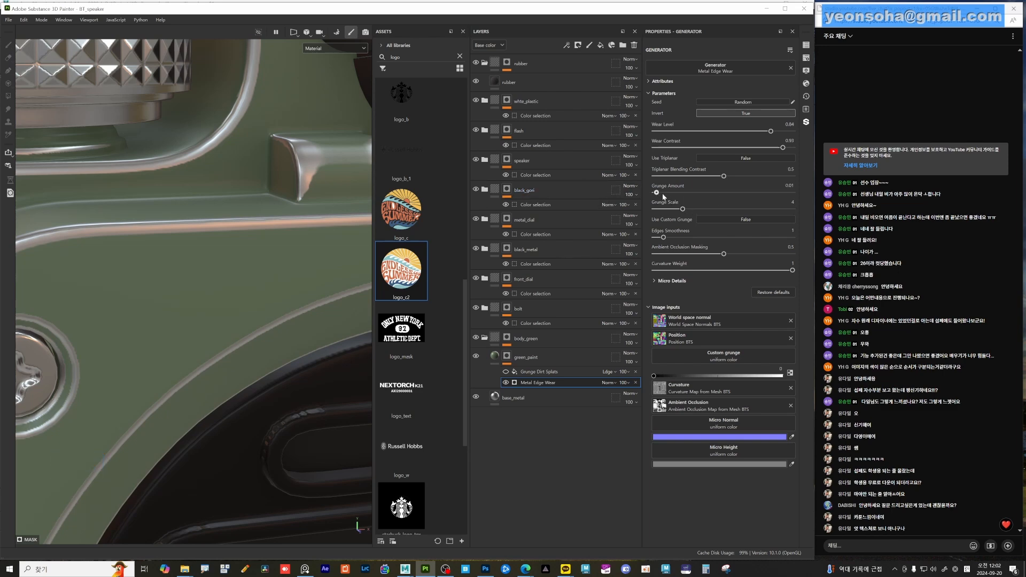
# - Set the Metal Edge Wear's Grunge Amount to 0.25 and check the chipped edges around the bolt, dial and speaker
pyautogui.moveTo(662, 193); pyautogui.dragTo(690, 193)
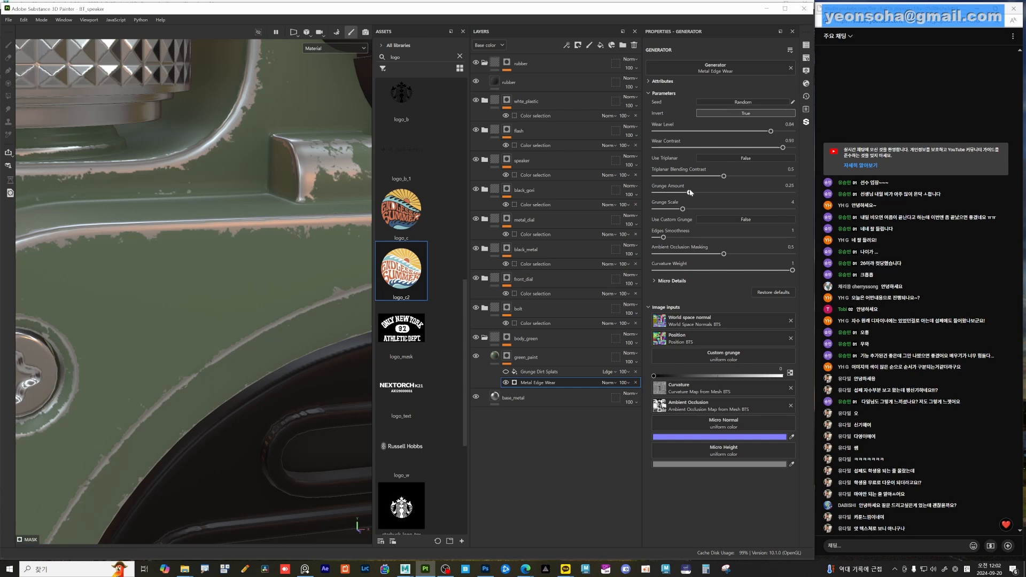
pyautogui.keyDown('alt'); pyautogui.moveTo(232, 307); pyautogui.dragTo(204, 287, button='right'); pyautogui.keyUp('alt')
pyautogui.keyDown('alt'); pyautogui.moveTo(204, 287); pyautogui.dragTo(278, 315); pyautogui.keyUp('alt')
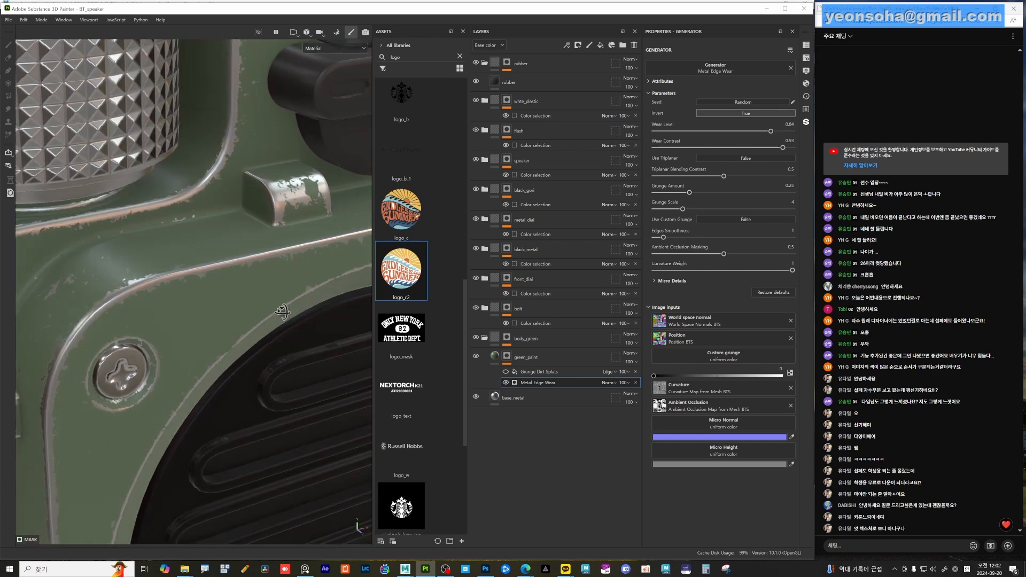
pyautogui.keyDown('alt'); pyautogui.moveTo(277, 315); pyautogui.dragTo(275, 295, button='middle'); pyautogui.keyUp('alt')
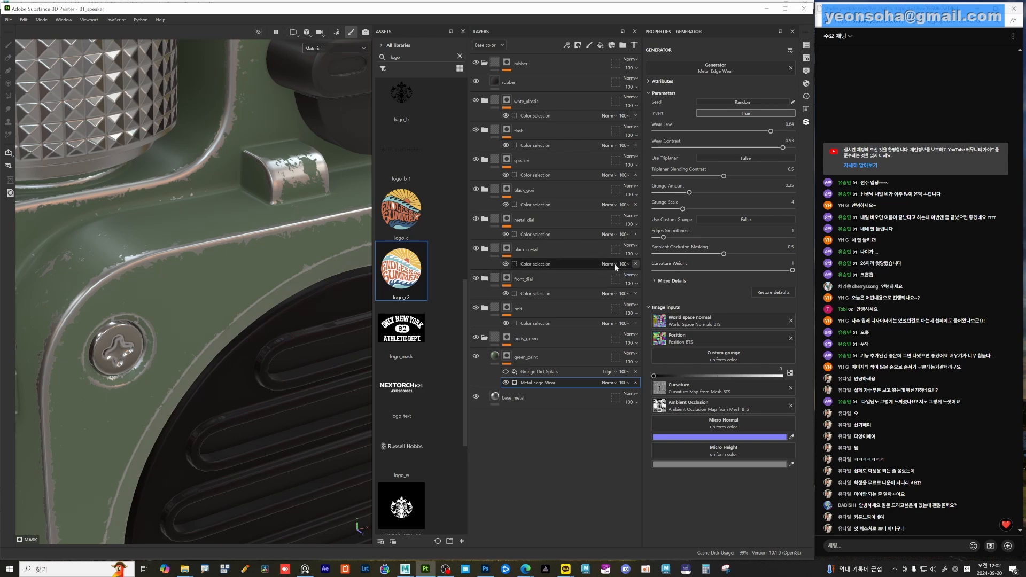
pyautogui.keyDown('alt'); pyautogui.moveTo(256, 326); pyautogui.dragTo(208, 310, button='right'); pyautogui.keyUp('alt')
pyautogui.keyDown('alt'); pyautogui.moveTo(208, 310); pyautogui.dragTo(230, 304); pyautogui.keyUp('alt')
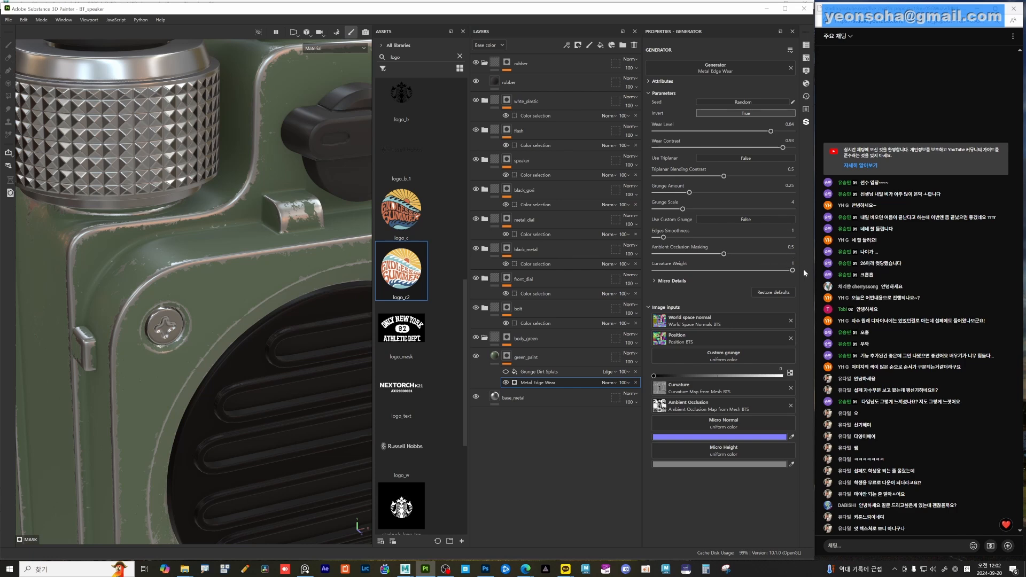
pyautogui.keyDown('alt'); pyautogui.moveTo(209, 345); pyautogui.dragTo(142, 206); pyautogui.keyUp('alt')
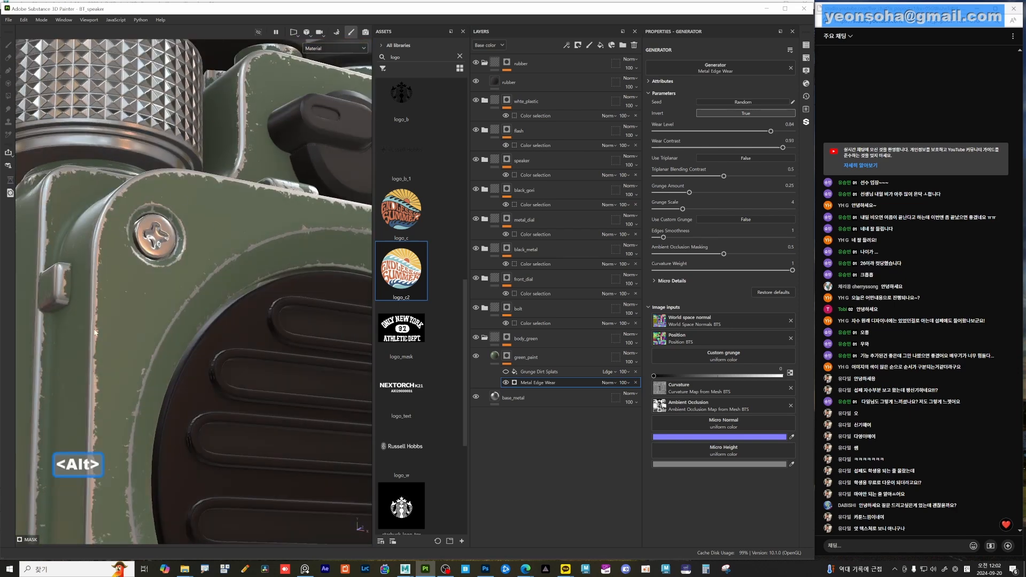
pyautogui.keyDown('alt'); pyautogui.moveTo(90, 367); pyautogui.dragTo(153, 427); pyautogui.keyUp('alt')
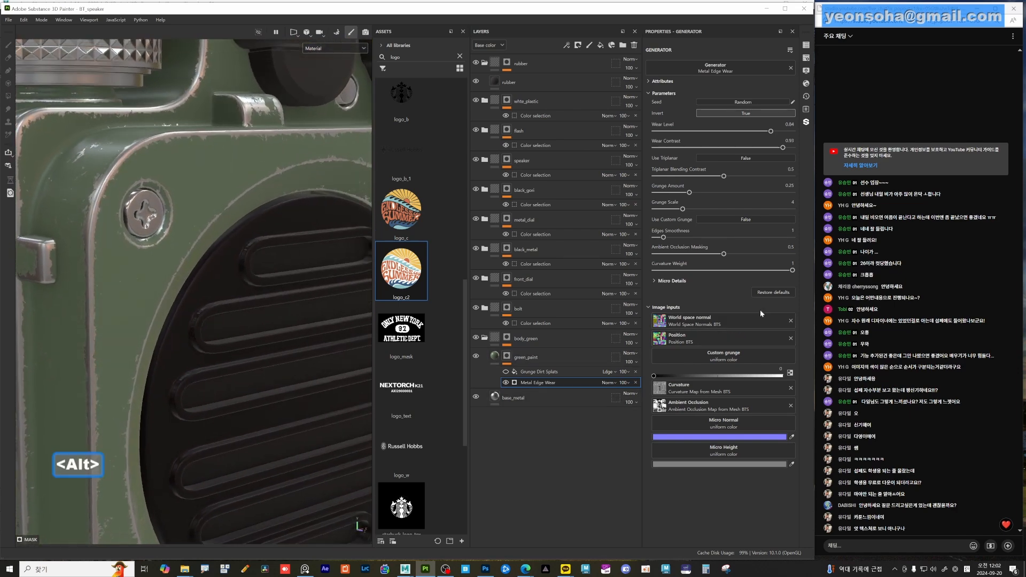
# - Try the Metal Edge Wear's Curvature Weight at 0.57 and 0.3, examining the edge wear from several angles
pyautogui.moveTo(761, 273); pyautogui.dragTo(733, 270)
pyautogui.keyDown('alt'); pyautogui.moveTo(139, 224); pyautogui.dragTo(193, 205); pyautogui.keyUp('alt')
pyautogui.press('alt')
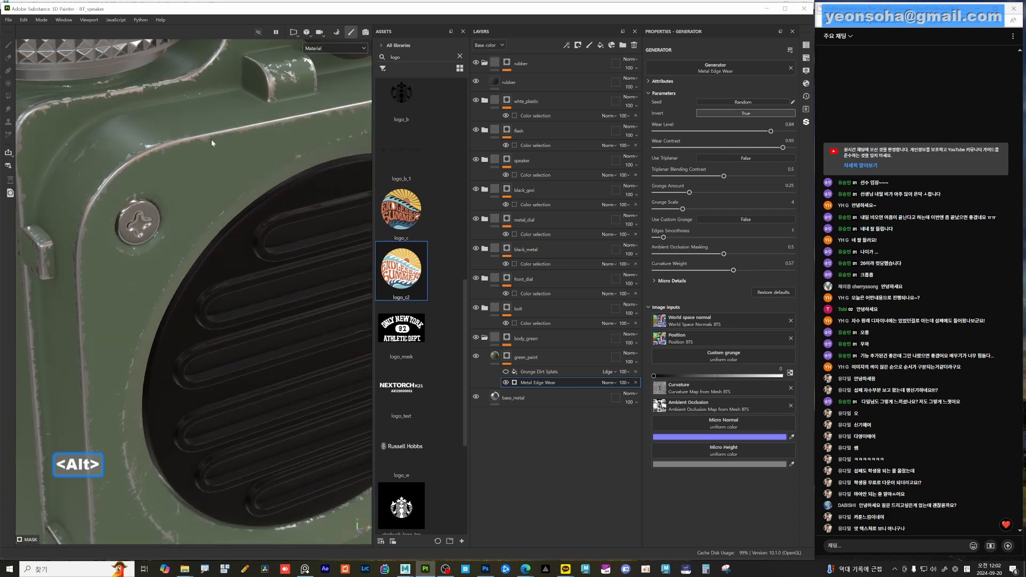
pyautogui.keyDown('alt'); pyautogui.moveTo(268, 270); pyautogui.dragTo(284, 287); pyautogui.keyUp('alt')
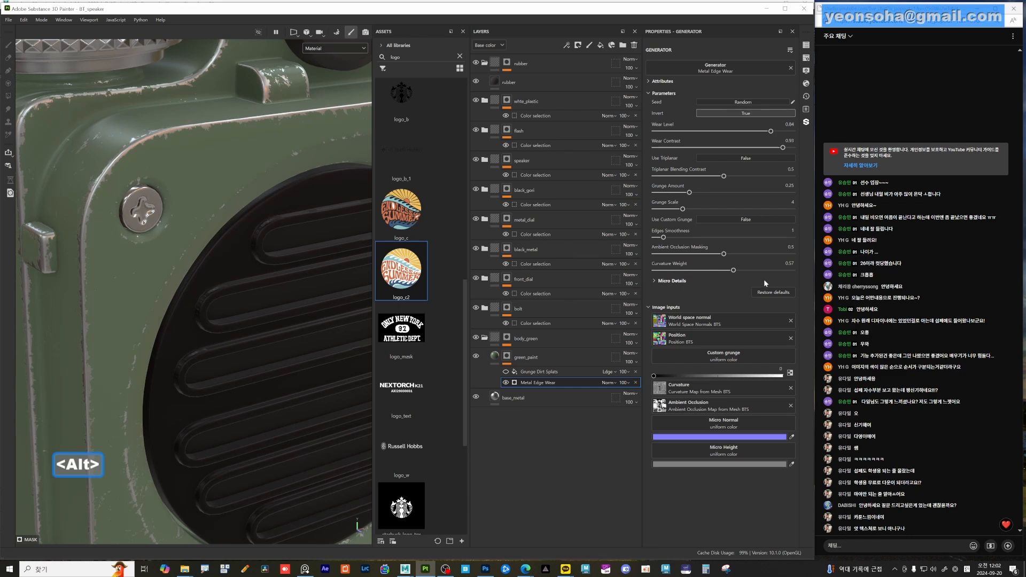
pyautogui.moveTo(733, 271); pyautogui.dragTo(697, 271)
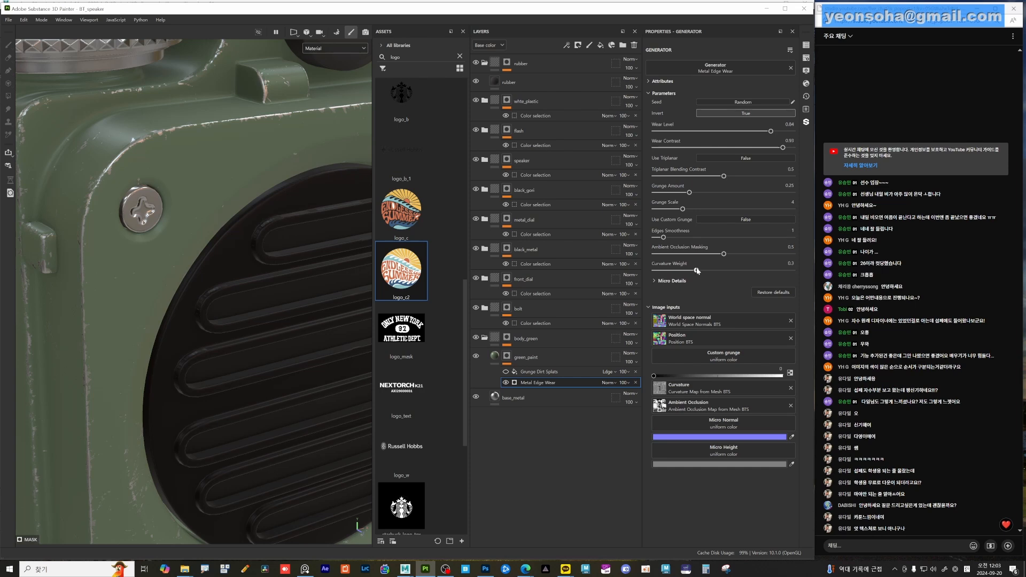
pyautogui.keyDown('alt'); pyautogui.moveTo(310, 248); pyautogui.dragTo(269, 320); pyautogui.keyUp('alt')
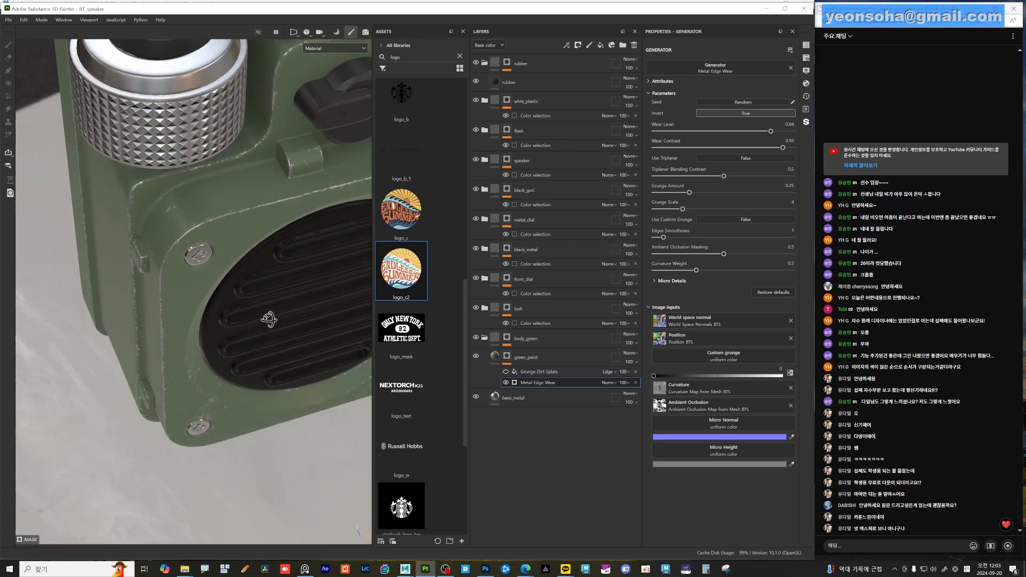
pyautogui.scroll(5, 269, 319)
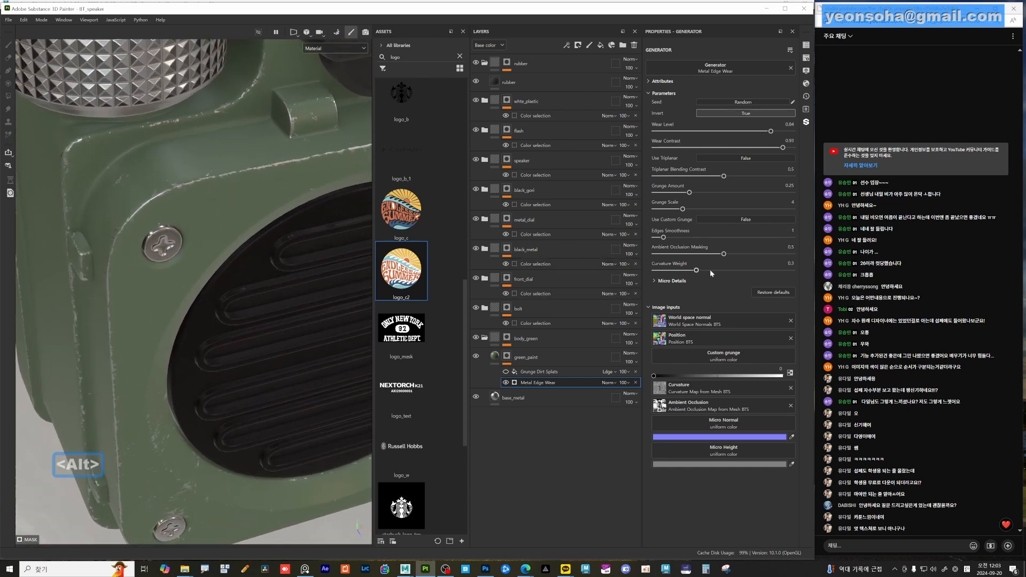
# - Set the Metal Edge Wear's Curvature Weight to 0.72 and check the wear along the body's edges
pyautogui.moveTo(698, 270); pyautogui.dragTo(721, 275)
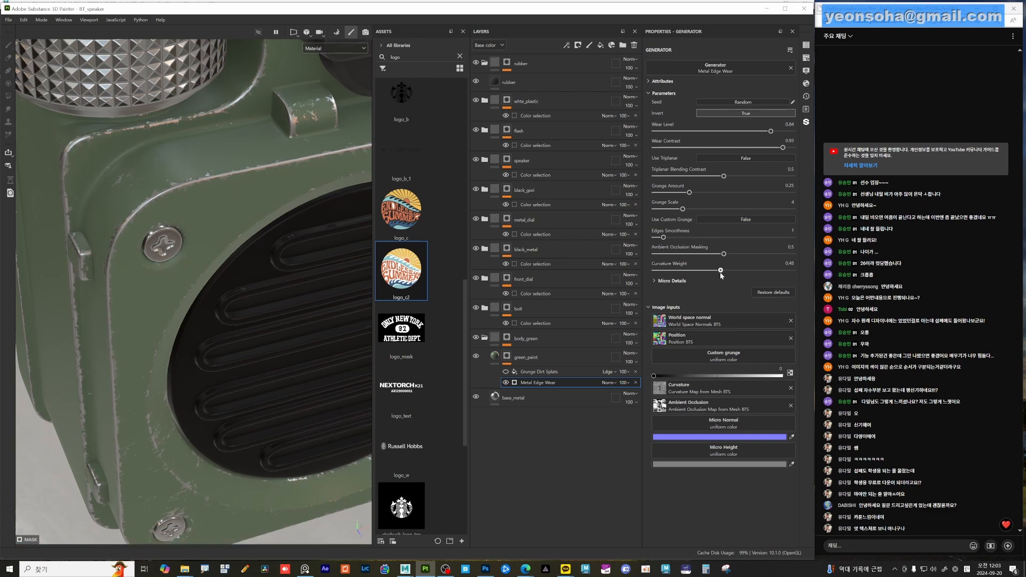
pyautogui.click(750, 270)
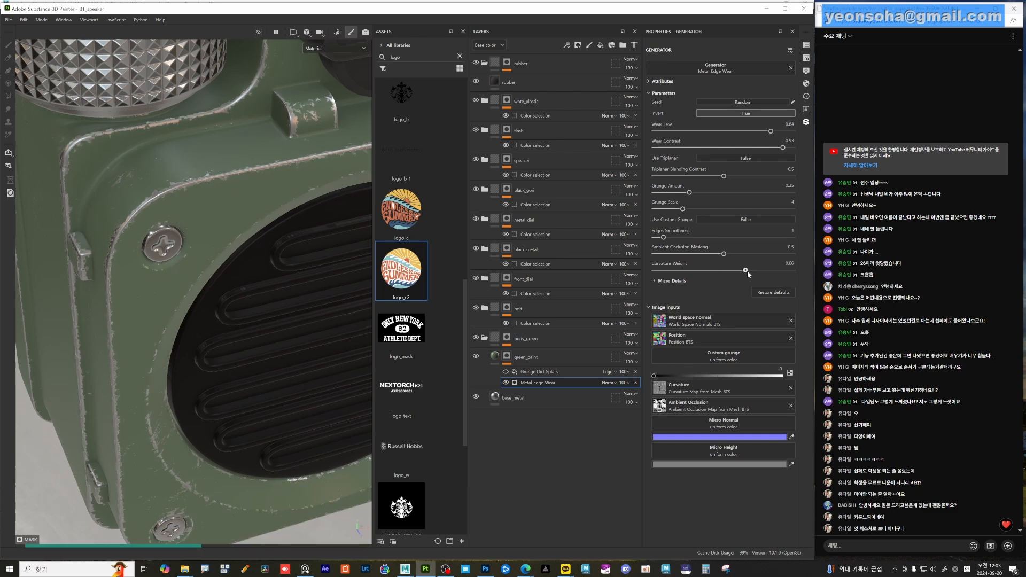
pyautogui.moveTo(752, 271); pyautogui.dragTo(754, 271)
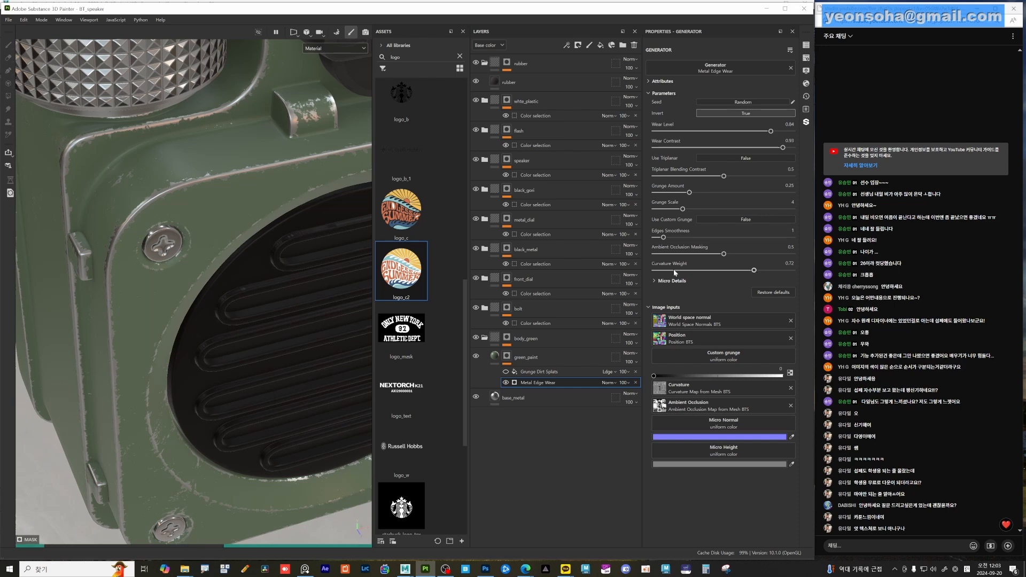
pyautogui.keyDown('alt'); pyautogui.moveTo(265, 264); pyautogui.dragTo(228, 254); pyautogui.keyUp('alt')
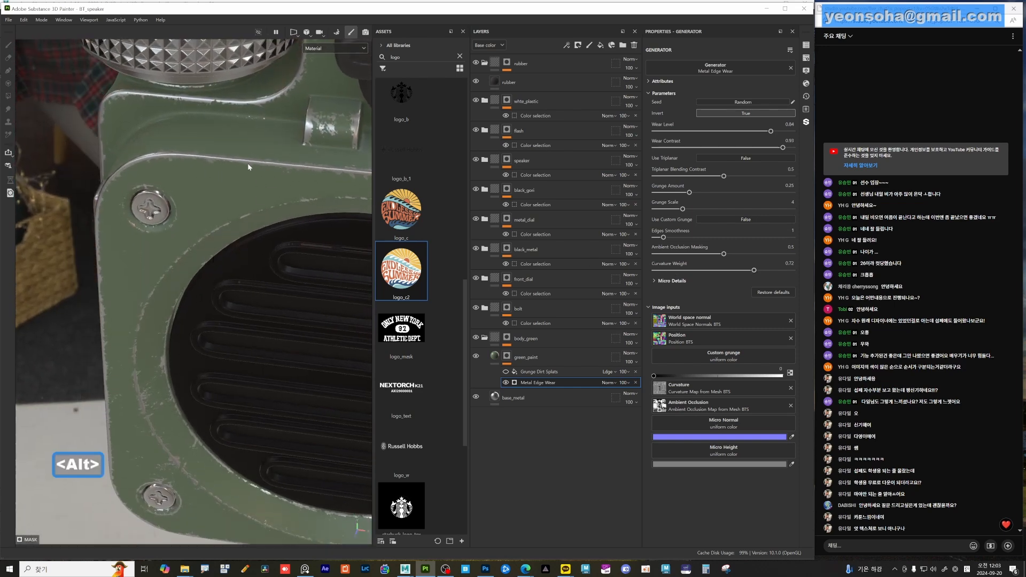
pyautogui.keyDown('alt'); pyautogui.moveTo(248, 162); pyautogui.dragTo(308, 206); pyautogui.keyUp('alt')
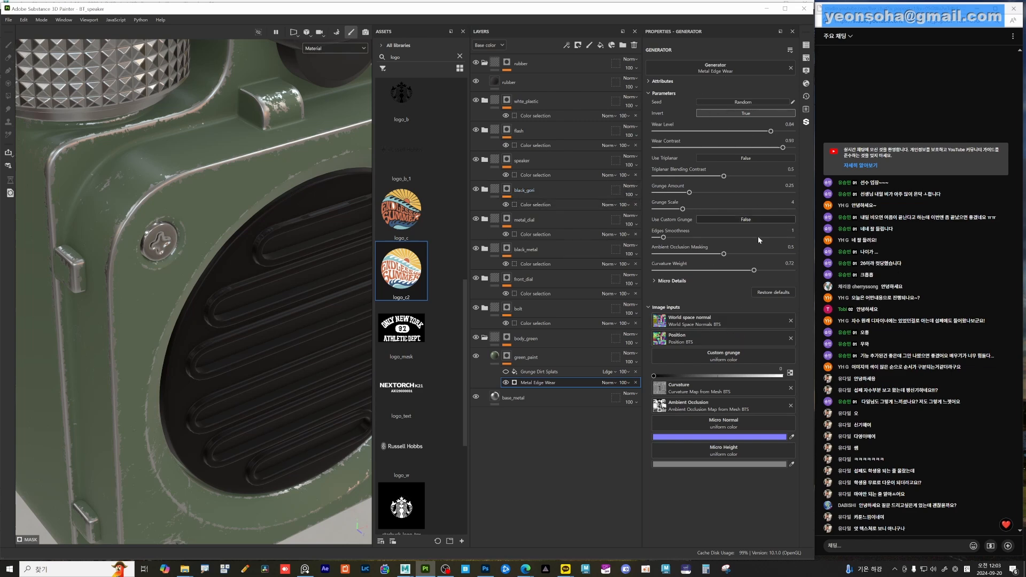
# - Show the Grunge Dirt Splats fill again and add a paint effect above it in the green_paint mask
pyautogui.click(505, 375)
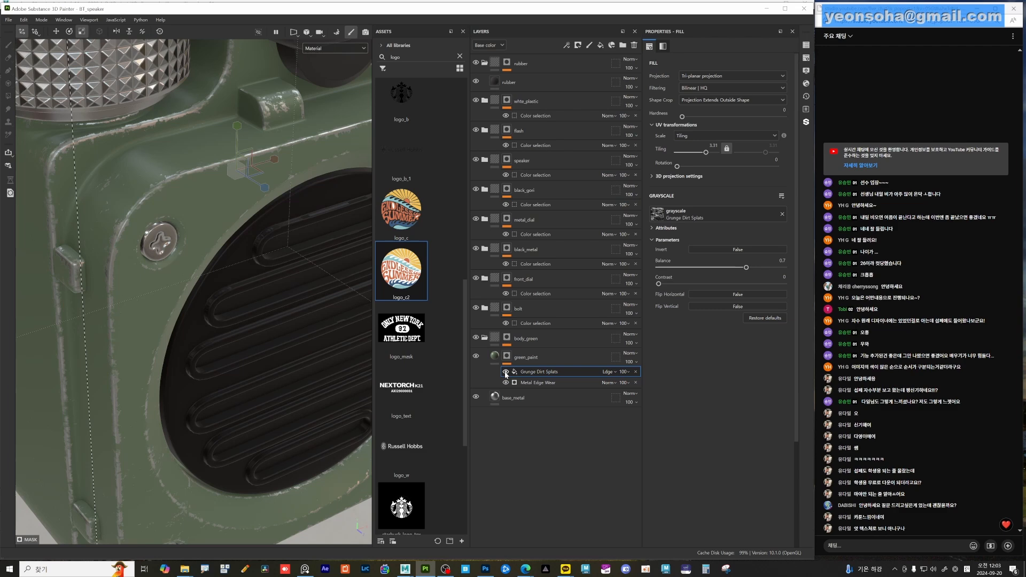
pyautogui.keyDown('alt'); pyautogui.moveTo(298, 316); pyautogui.dragTo(255, 232); pyautogui.keyUp('alt')
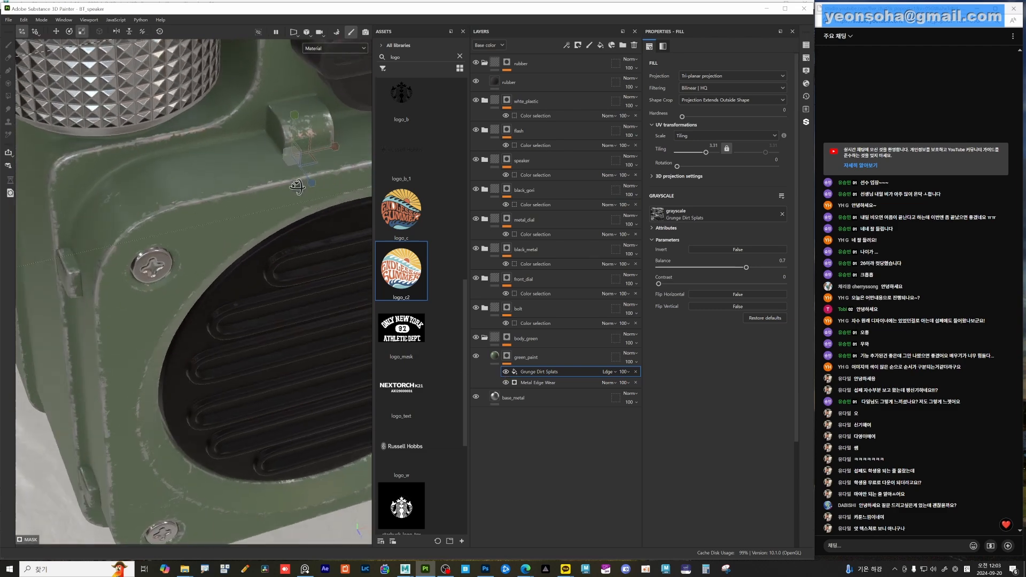
pyautogui.keyDown('alt'); pyautogui.moveTo(298, 186); pyautogui.dragTo(262, 331); pyautogui.keyUp('alt')
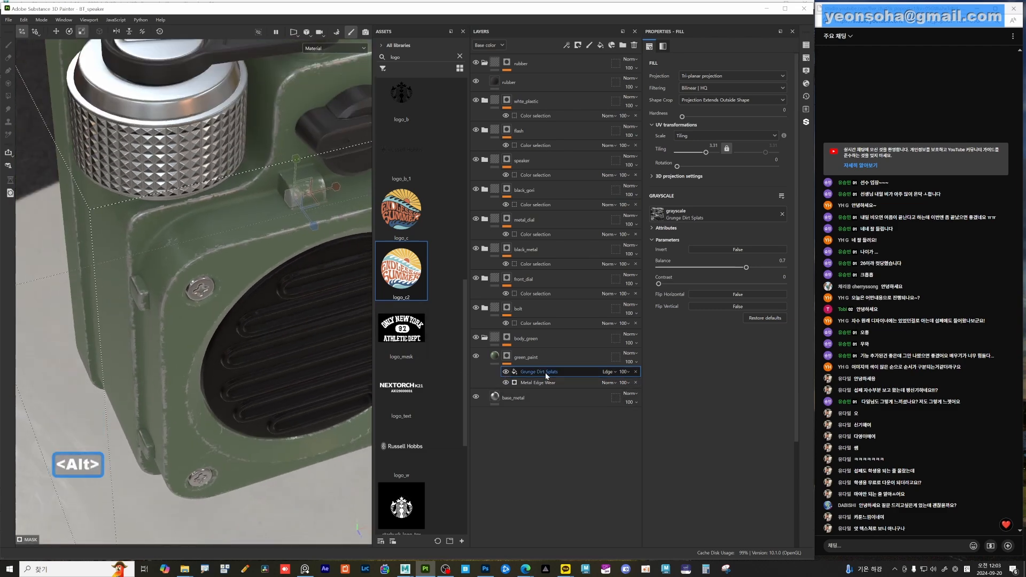
pyautogui.rightClick(546, 376)
pyautogui.click(586, 495)
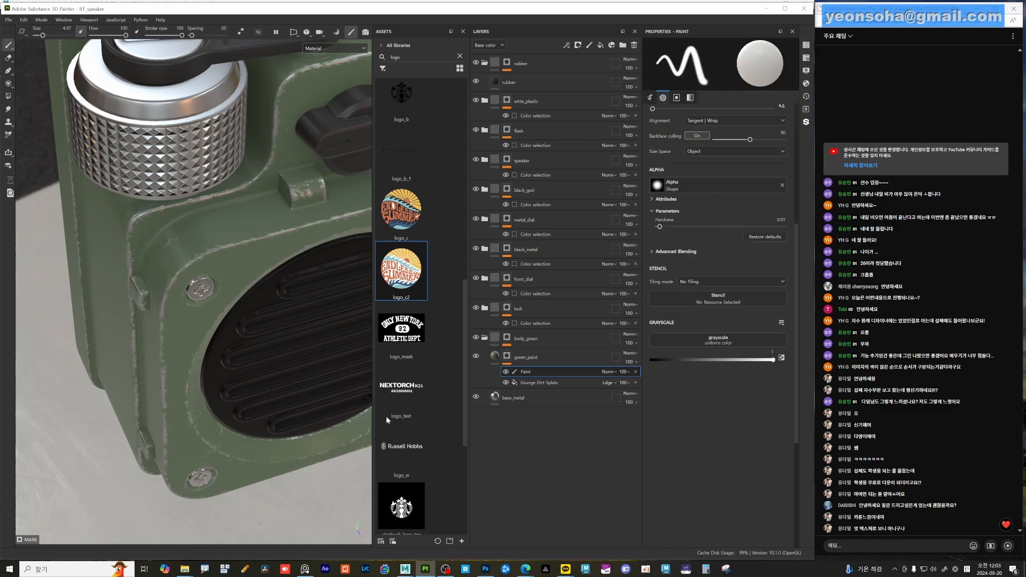
# - Try painting out part of the chipped ridge above the speaker with the soft round brush at size 3.28
pyautogui.keyDown('alt'); pyautogui.moveTo(321, 364); pyautogui.dragTo(299, 257); pyautogui.keyUp('alt')
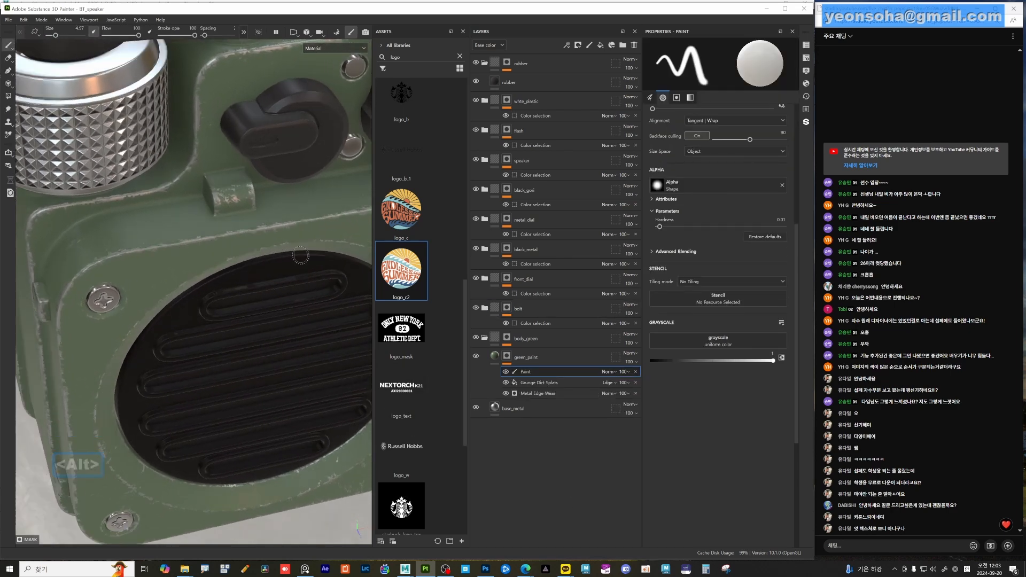
pyautogui.keyDown('alt'); pyautogui.moveTo(300, 256); pyautogui.dragTo(184, 247, button='right'); pyautogui.keyUp('alt')
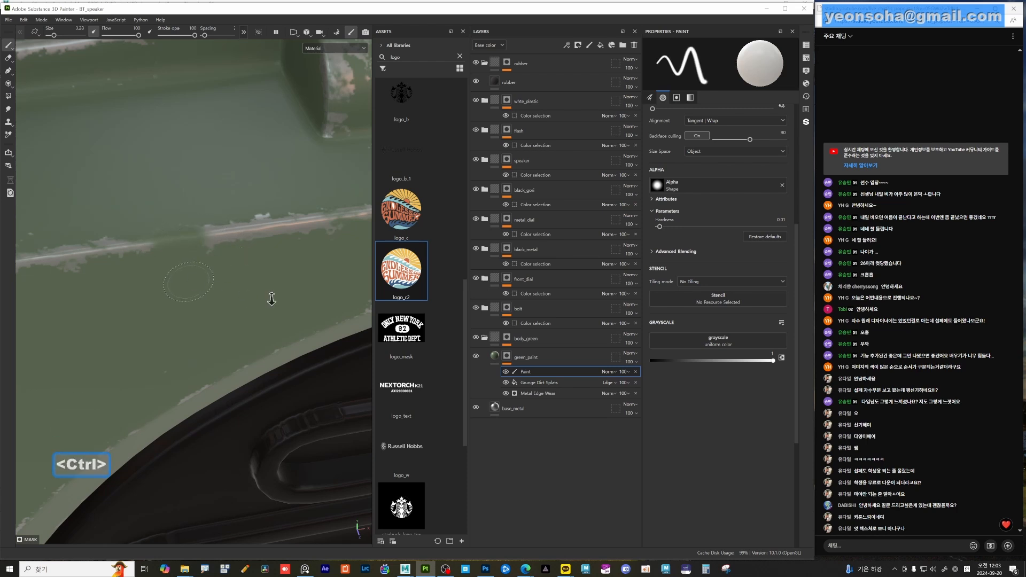
pyautogui.scroll(3, 207, 246)
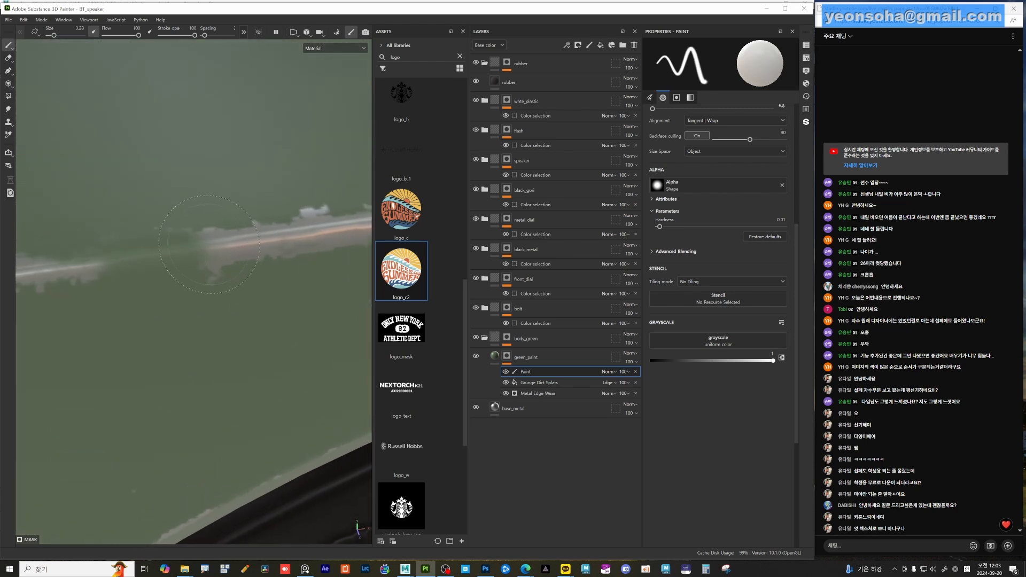
pyautogui.moveTo(179, 257)
pyautogui.keyDown('alt'); pyautogui.mouseDown()
pyautogui.moveTo(199, 293)
pyautogui.moveTo(134, 318)
pyautogui.mouseUp(); pyautogui.keyUp('alt')
pyautogui.moveTo(134, 318)
pyautogui.keyDown('alt'); pyautogui.mouseDown(button='right')
pyautogui.moveTo(159, 294)
pyautogui.moveTo(145, 295)
pyautogui.mouseUp(button='right'); pyautogui.keyUp('alt')
pyautogui.keyDown('alt'); pyautogui.moveTo(208, 286); pyautogui.dragTo(171, 304, button='right'); pyautogui.keyUp('alt')
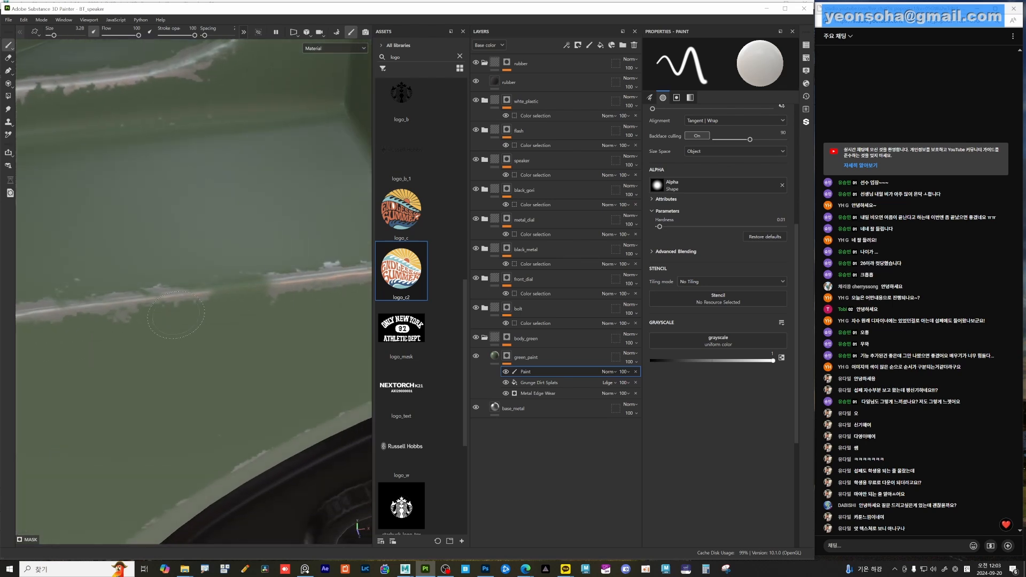
pyautogui.hotkey('ctrl', 'z')
pyautogui.keyDown('alt'); pyautogui.moveTo(260, 307); pyautogui.dragTo(324, 298); pyautogui.keyUp('alt')
# - Clear the logo filter and search the asset library for "heavy"
pyautogui.click(460, 56)
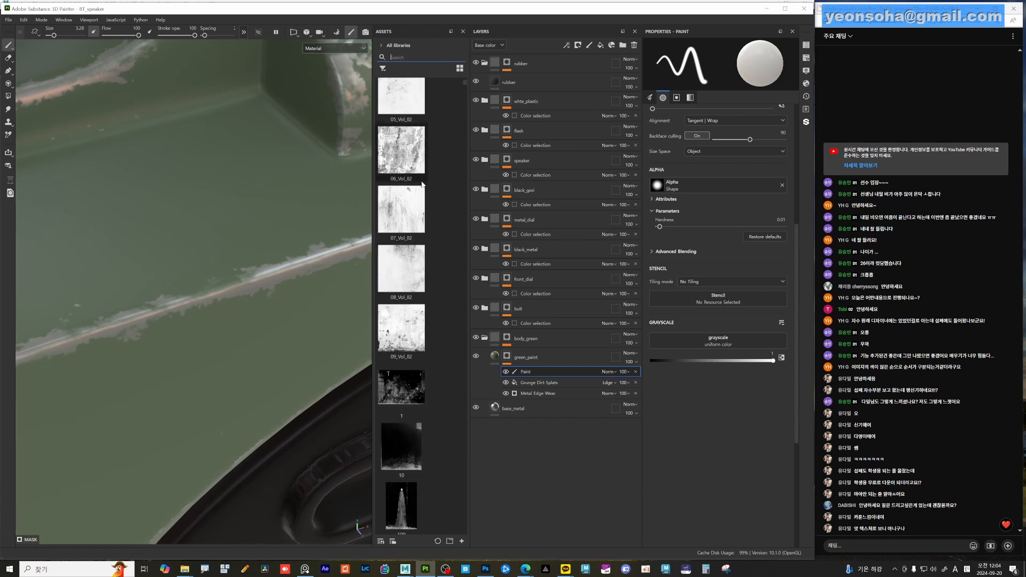
pyautogui.scroll(6, 420, 168)
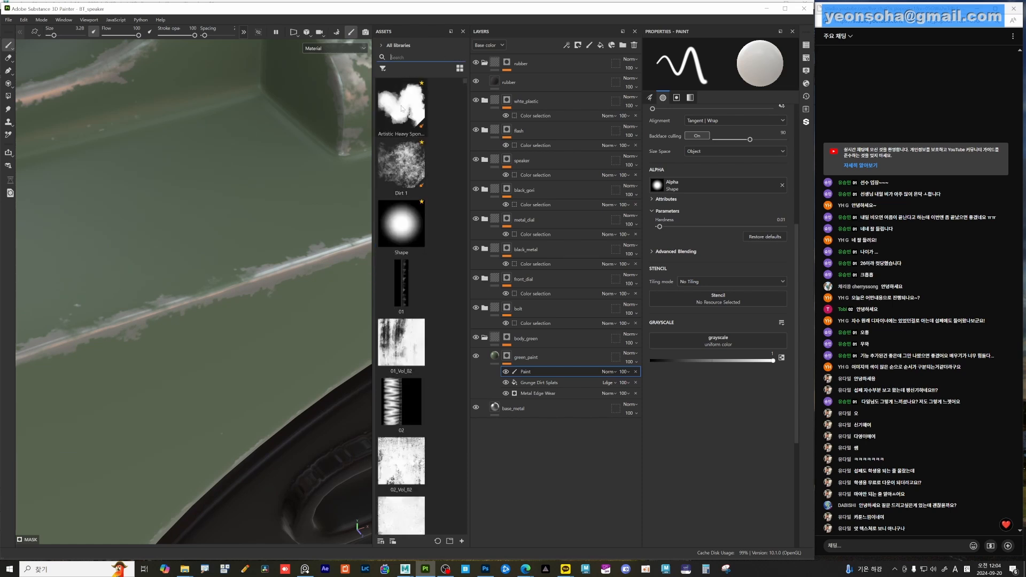
pyautogui.moveTo(402, 108)
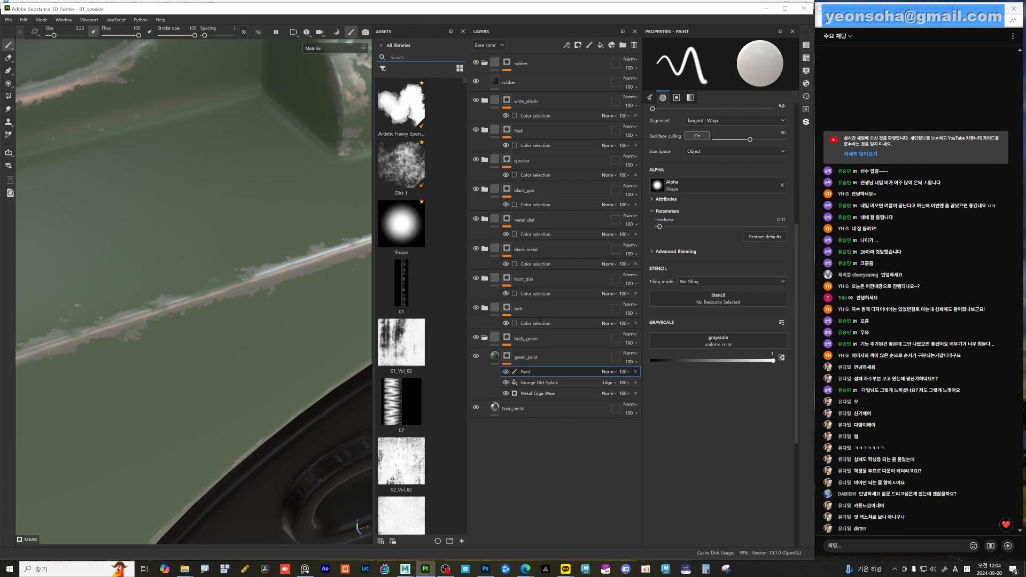
pyautogui.write('hea')
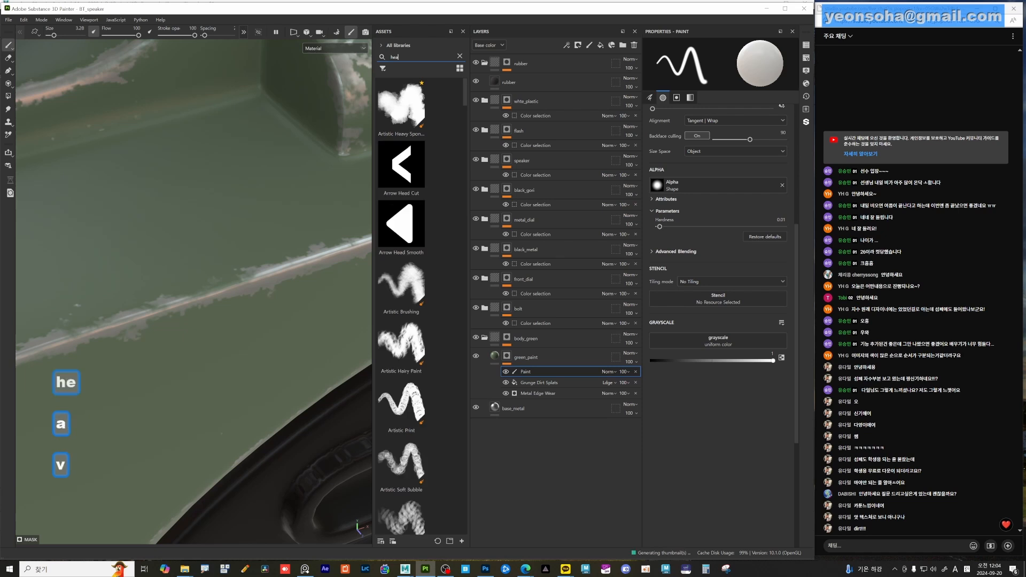
pyautogui.write('vy')
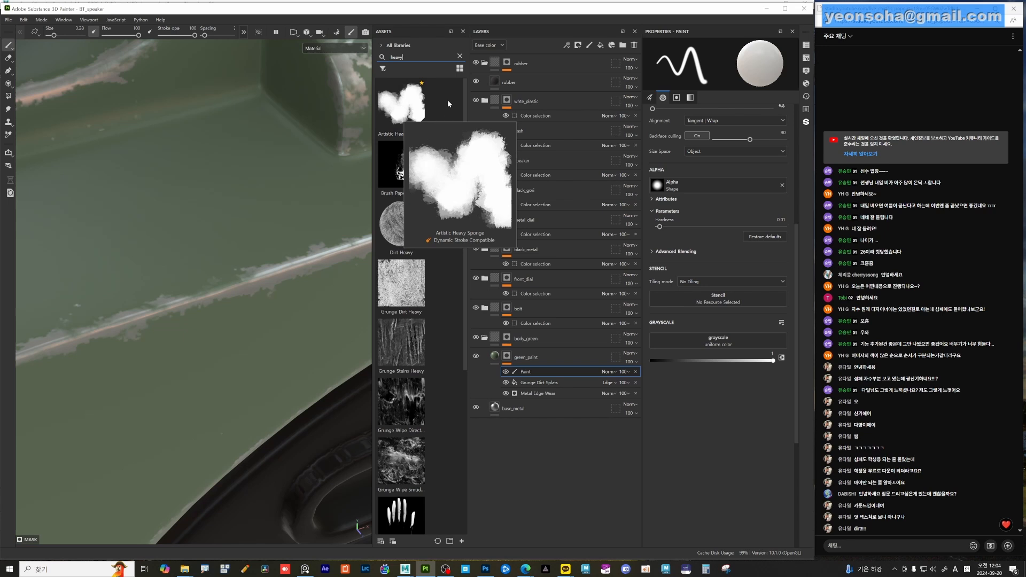
# - Check the resource details and favorites options of the Artistic Heavy Sponge brush and the Grunge Stains Heavy texture
pyautogui.rightClick(409, 102)
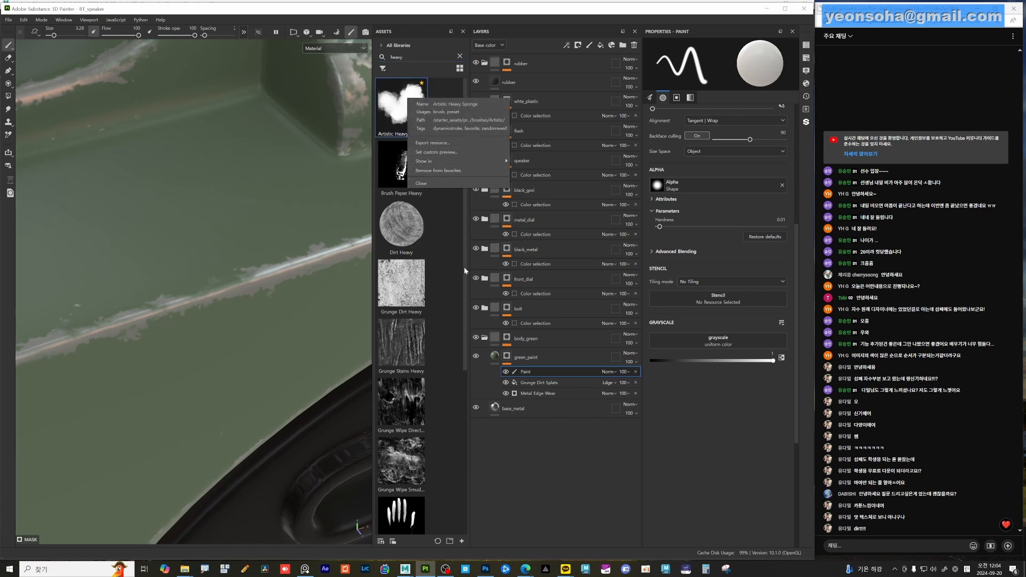
pyautogui.click(404, 342)
pyautogui.rightClick(404, 341)
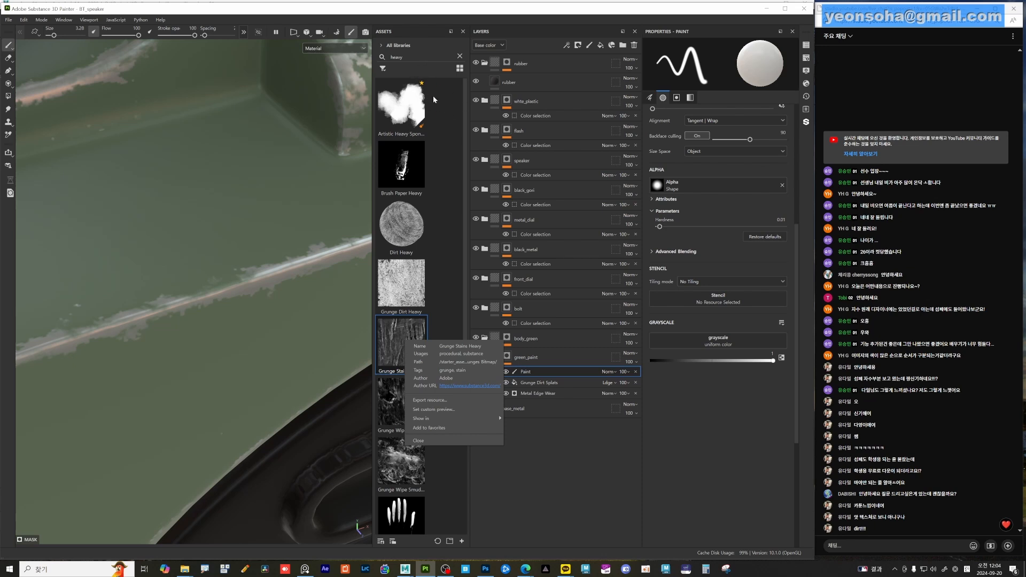
pyautogui.click(450, 127)
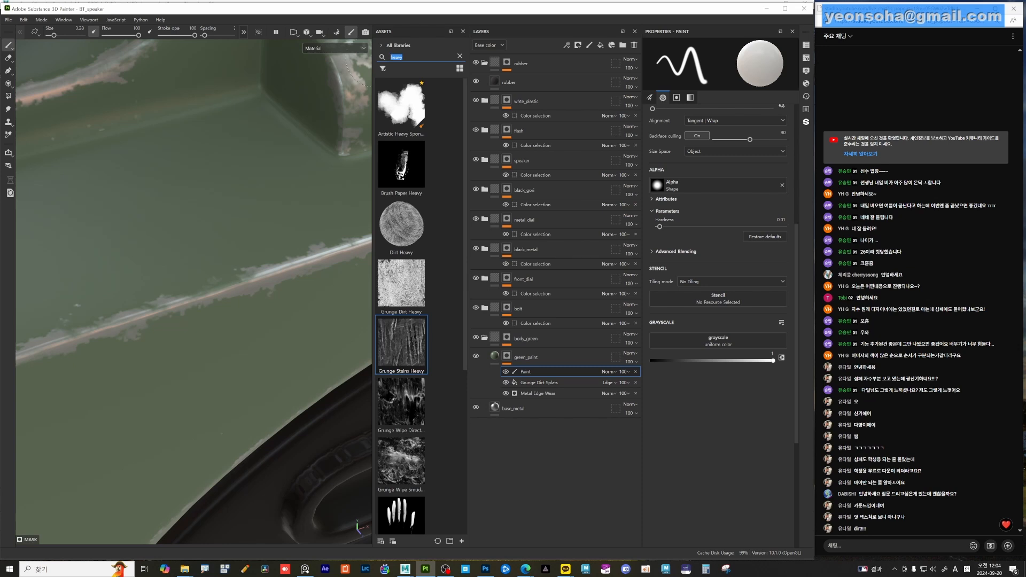
# - Clear the asset search, pick the Artistic Heavy Sponge brush from the favorites and reduce its size to 2.59
pyautogui.press('Delete')
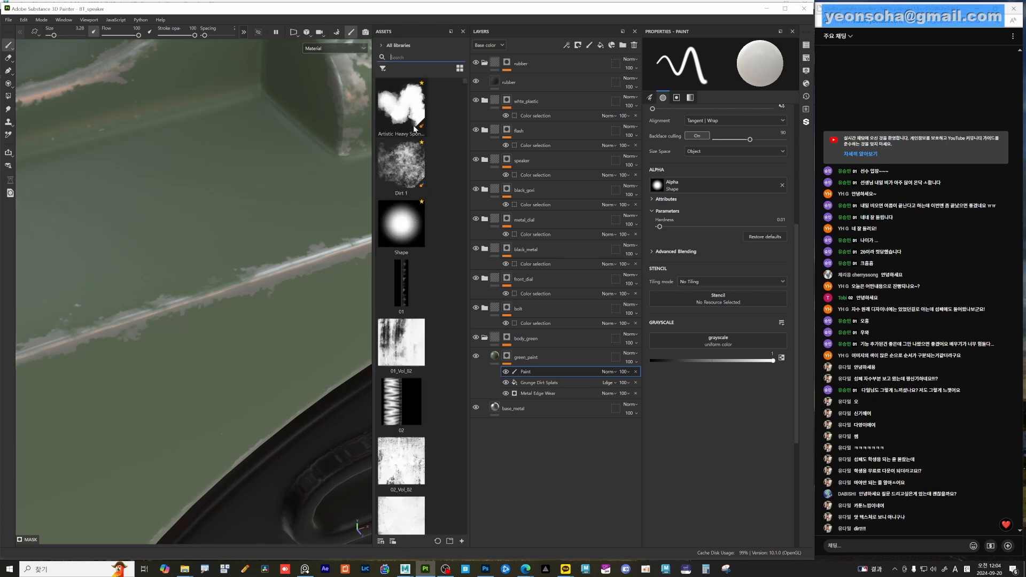
pyautogui.moveTo(414, 128)
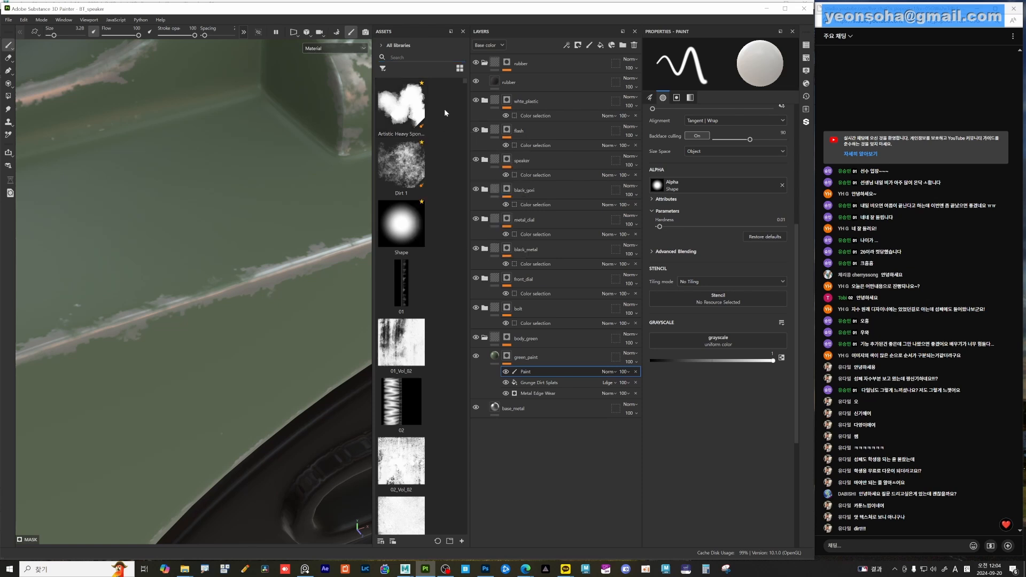
pyautogui.rightClick(414, 100)
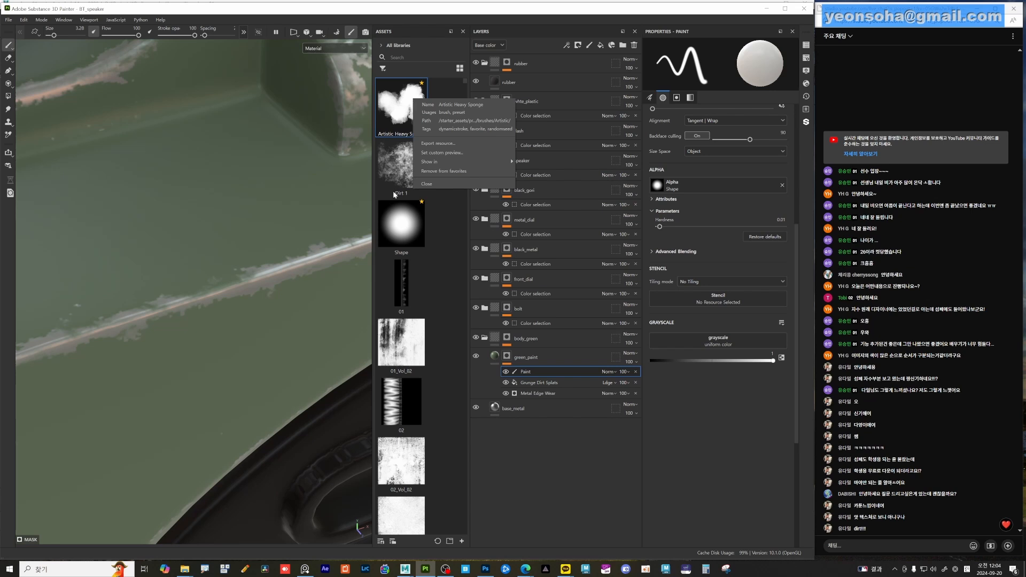
pyautogui.click(483, 184)
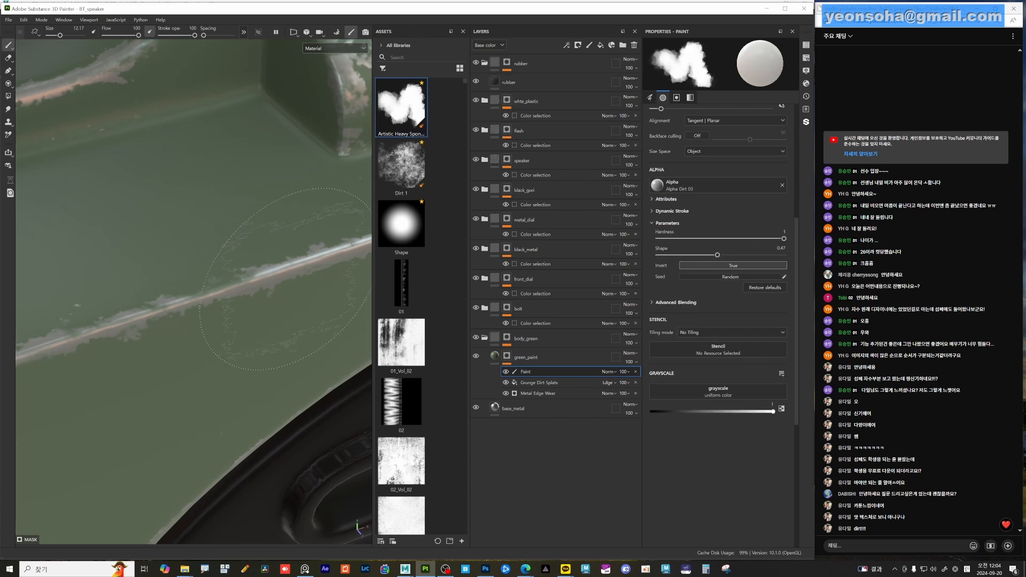
pyautogui.keyDown('ctrl'); pyautogui.moveTo(237, 290); pyautogui.dragTo(222, 297, button='right'); pyautogui.keyUp('ctrl')
# - Examine the edge wear from the ridge above the speaker to the knurled dial and the body's side
pyautogui.moveTo(229, 301)
pyautogui.keyDown('alt'); pyautogui.mouseDown()
pyautogui.moveTo(133, 291)
pyautogui.moveTo(128, 278)
pyautogui.moveTo(190, 278)
pyautogui.moveTo(225, 300)
pyautogui.moveTo(294, 294)
pyautogui.mouseUp(); pyautogui.keyUp('alt')
pyautogui.keyDown('alt'); pyautogui.moveTo(293, 294); pyautogui.dragTo(232, 291, button='right'); pyautogui.keyUp('alt')
pyautogui.keyDown('alt'); pyautogui.moveTo(231, 291); pyautogui.dragTo(217, 293, button='middle'); pyautogui.keyUp('alt')
pyautogui.keyDown('alt'); pyautogui.moveTo(217, 292); pyautogui.dragTo(274, 282); pyautogui.keyUp('alt')
pyautogui.keyDown('alt'); pyautogui.moveTo(167, 290); pyautogui.dragTo(123, 286, button='right'); pyautogui.keyUp('alt')
pyautogui.keyDown('alt'); pyautogui.moveTo(123, 286); pyautogui.dragTo(323, 143, button='middle'); pyautogui.keyUp('alt')
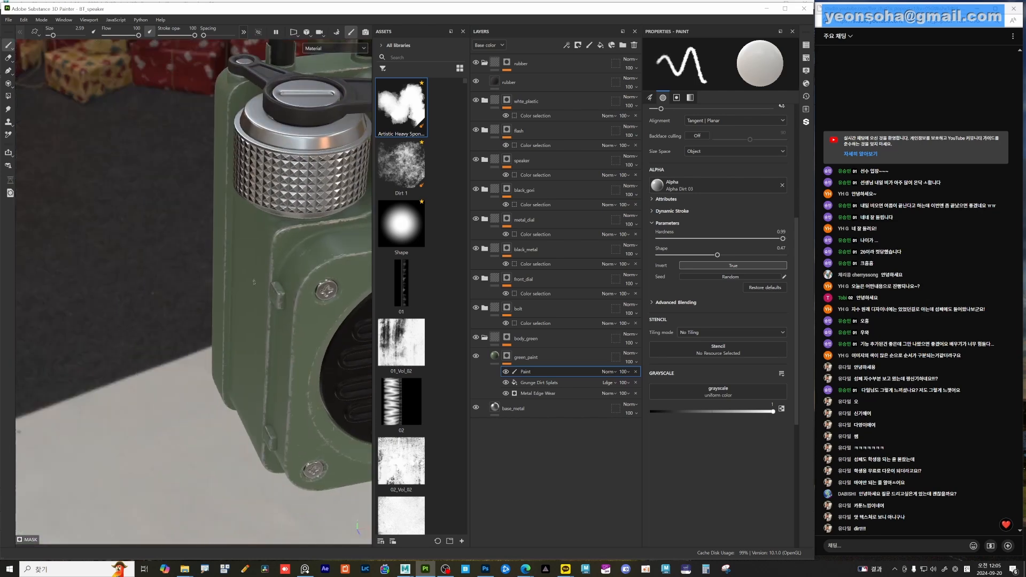
pyautogui.keyDown('alt'); pyautogui.moveTo(323, 144); pyautogui.dragTo(331, 337, button='right'); pyautogui.keyUp('alt')
pyautogui.keyDown('alt'); pyautogui.moveTo(332, 337); pyautogui.dragTo(275, 369); pyautogui.keyUp('alt')
pyautogui.keyDown('alt'); pyautogui.moveTo(276, 369); pyautogui.dragTo(251, 349, button='middle'); pyautogui.keyUp('alt')
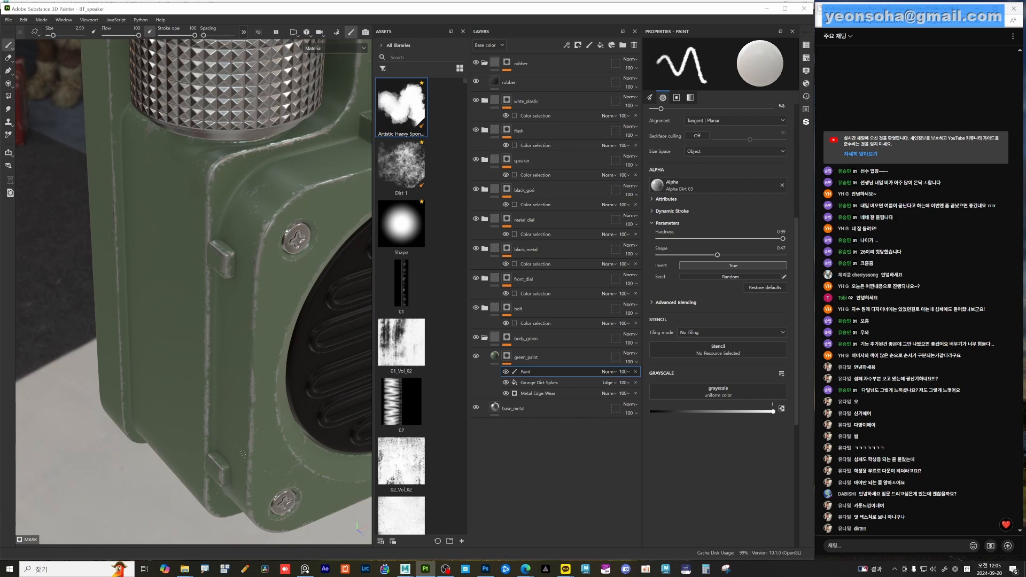
# - Paint out stretches of the wear along the long vertical side edge below the small raised clip with the sponge brush
pyautogui.keyDown('alt'); pyautogui.moveTo(230, 415); pyautogui.dragTo(222, 330); pyautogui.keyUp('alt')
pyautogui.keyDown('alt'); pyautogui.moveTo(222, 331); pyautogui.dragTo(288, 279, button='right'); pyautogui.keyUp('alt')
pyautogui.keyDown('alt'); pyautogui.moveTo(288, 278); pyautogui.dragTo(265, 324, button='middle'); pyautogui.keyUp('alt')
pyautogui.keyDown('alt'); pyautogui.moveTo(213, 309); pyautogui.dragTo(241, 294, button='right'); pyautogui.keyUp('alt')
pyautogui.moveTo(196, 285)
pyautogui.mouseDown()
pyautogui.moveTo(196, 321)
pyautogui.moveTo(201, 275)
pyautogui.mouseUp()
pyautogui.moveTo(204, 328); pyautogui.dragTo(204, 401)
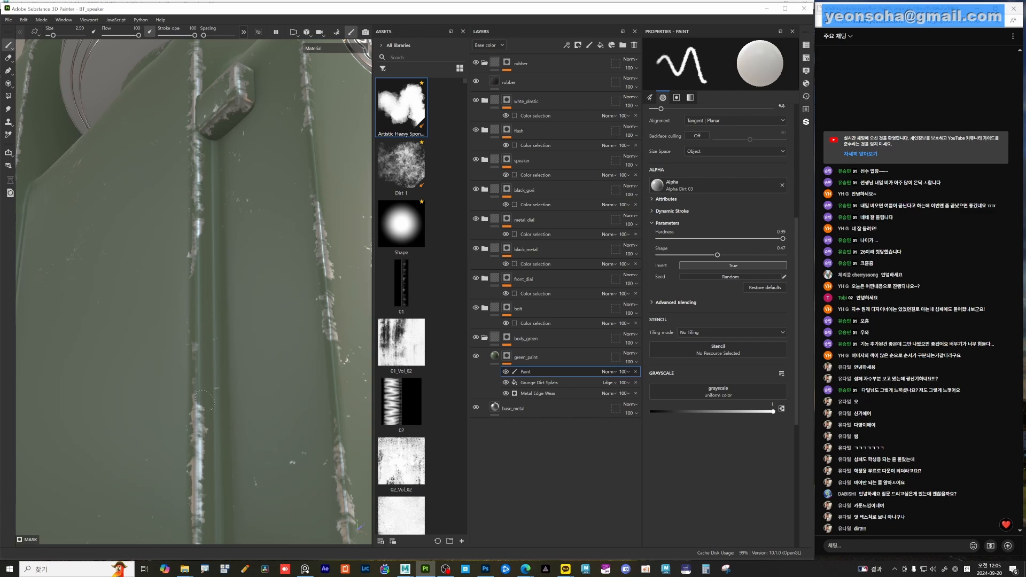
pyautogui.moveTo(207, 451); pyautogui.dragTo(178, 458)
pyautogui.moveTo(193, 503)
pyautogui.mouseDown()
pyautogui.moveTo(195, 477)
pyautogui.moveTo(195, 517)
pyautogui.mouseUp()
# - Paint green back over the worn vertical edge beside the raised clip on the body's side
pyautogui.moveTo(195, 507)
pyautogui.keyDown('alt'); pyautogui.mouseDown(button='right')
pyautogui.moveTo(160, 424)
pyautogui.moveTo(303, 381)
pyautogui.mouseUp(button='right'); pyautogui.keyUp('alt')
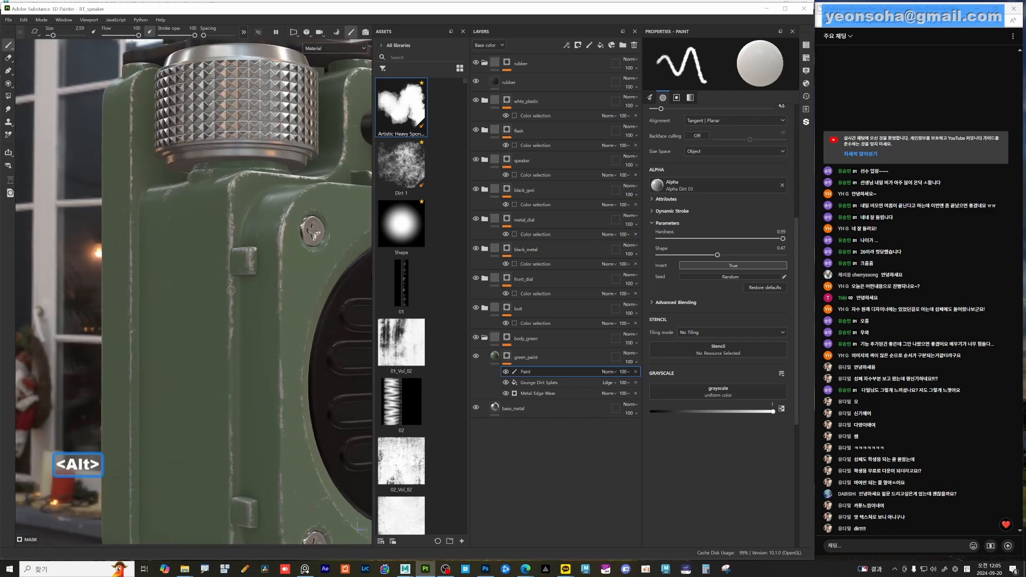
pyautogui.keyDown('alt'); pyautogui.moveTo(163, 317); pyautogui.dragTo(208, 306); pyautogui.keyUp('alt')
pyautogui.keyDown('alt'); pyautogui.moveTo(208, 306); pyautogui.dragTo(186, 356, button='middle'); pyautogui.keyUp('alt')
pyautogui.keyDown('alt'); pyautogui.moveTo(185, 356); pyautogui.dragTo(196, 305, button='right'); pyautogui.keyUp('alt')
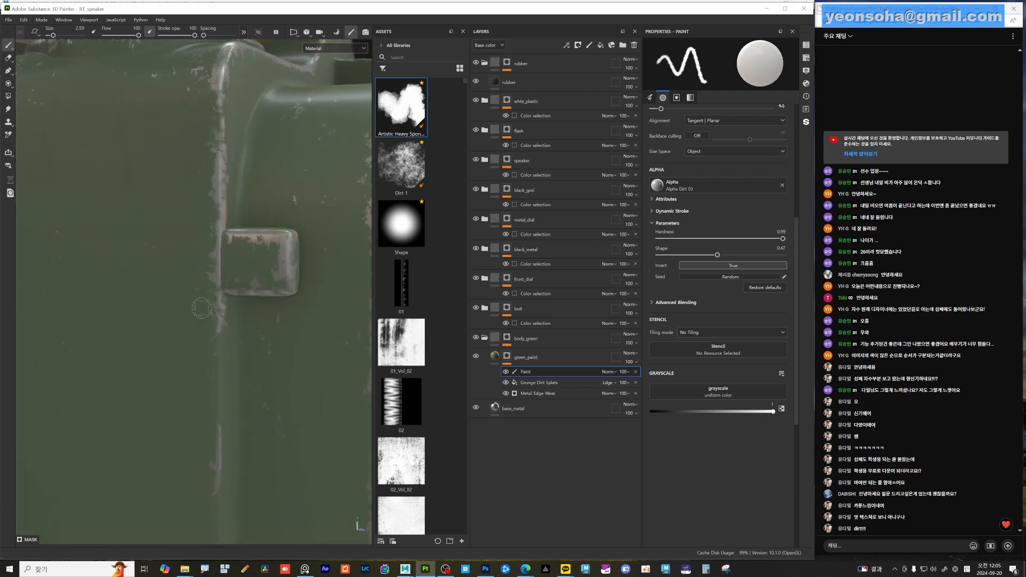
pyautogui.moveTo(214, 274)
pyautogui.mouseDown()
pyautogui.moveTo(215, 251)
pyautogui.moveTo(237, 231)
pyautogui.moveTo(222, 155)
pyautogui.moveTo(233, 206)
pyautogui.mouseUp()
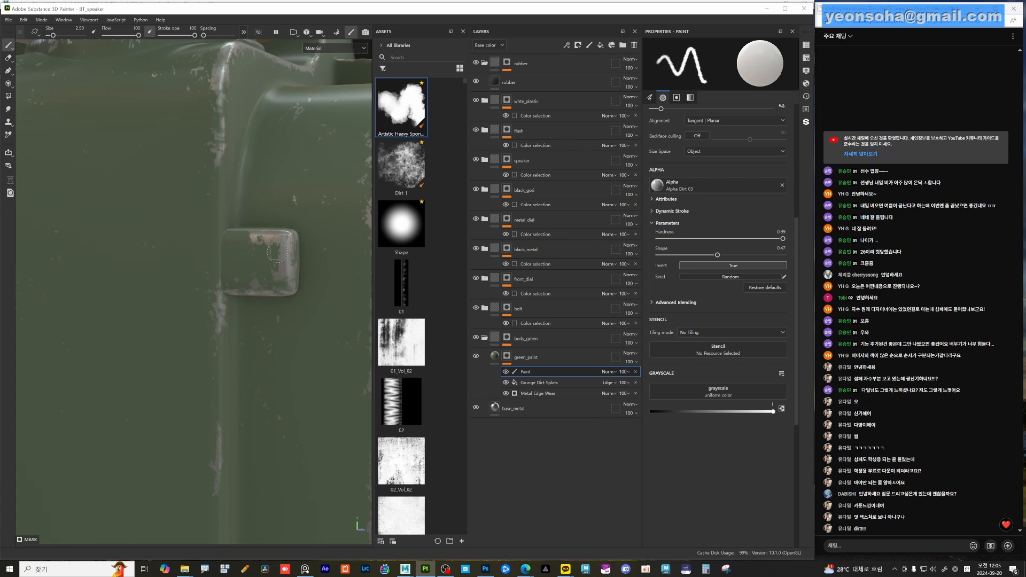
pyautogui.moveTo(221, 279)
pyautogui.mouseDown()
pyautogui.moveTo(223, 325)
pyautogui.moveTo(240, 208)
pyautogui.moveTo(258, 205)
pyautogui.mouseUp()
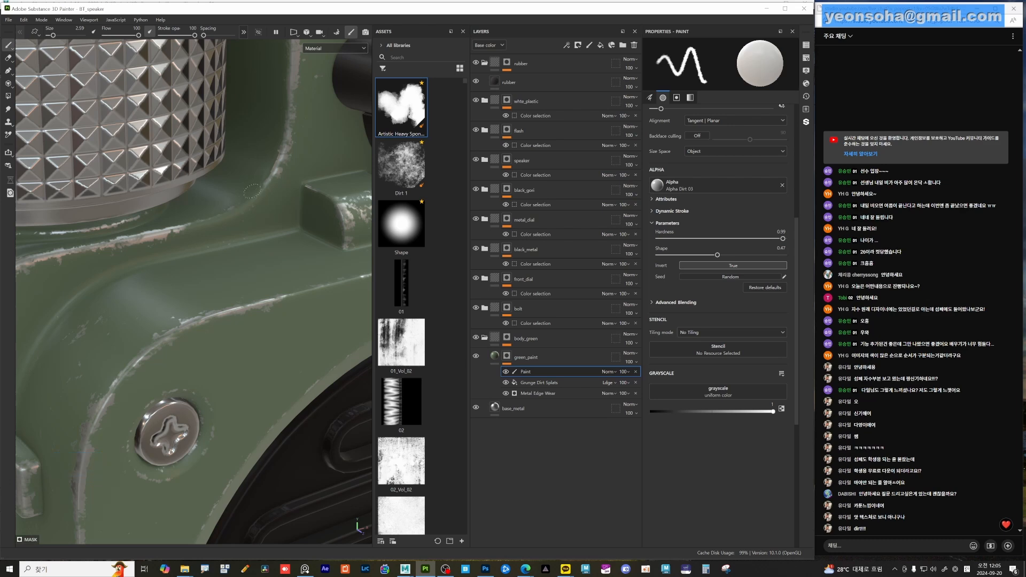
# - Examine the chipped edges below the knurled dial and the overall look of the speaker's front
pyautogui.keyDown('alt'); pyautogui.moveTo(285, 160); pyautogui.dragTo(161, 221); pyautogui.keyUp('alt')
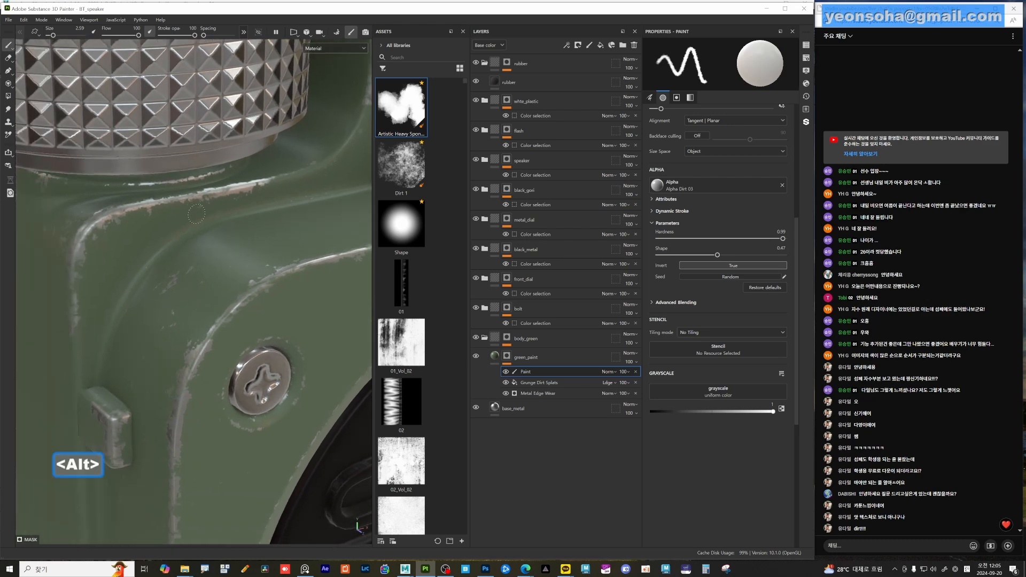
pyautogui.keyDown('alt'); pyautogui.moveTo(223, 194); pyautogui.dragTo(184, 275, button='right'); pyautogui.keyUp('alt')
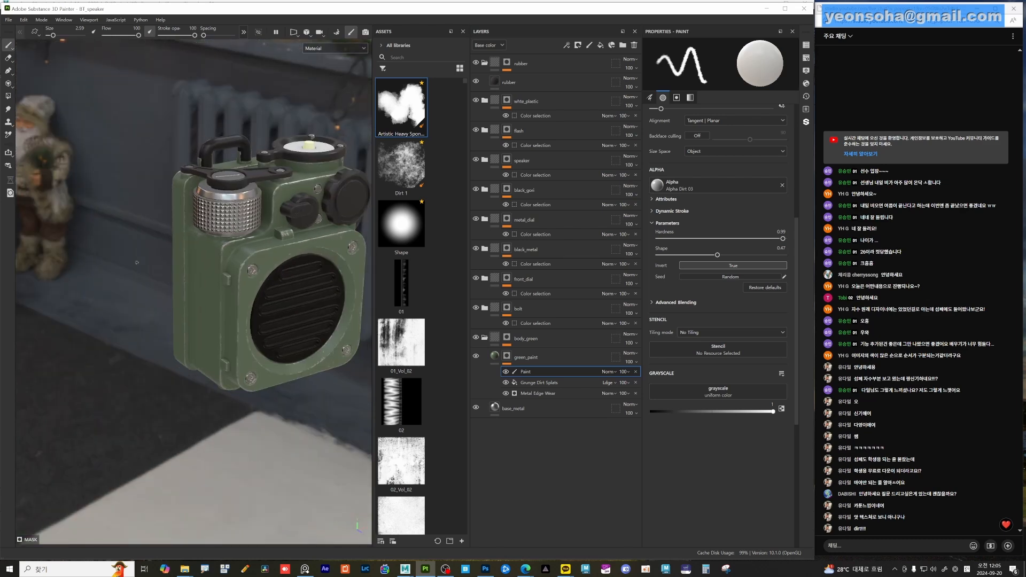
pyautogui.keyDown('alt'); pyautogui.moveTo(184, 275); pyautogui.dragTo(140, 269, button='middle'); pyautogui.keyUp('alt')
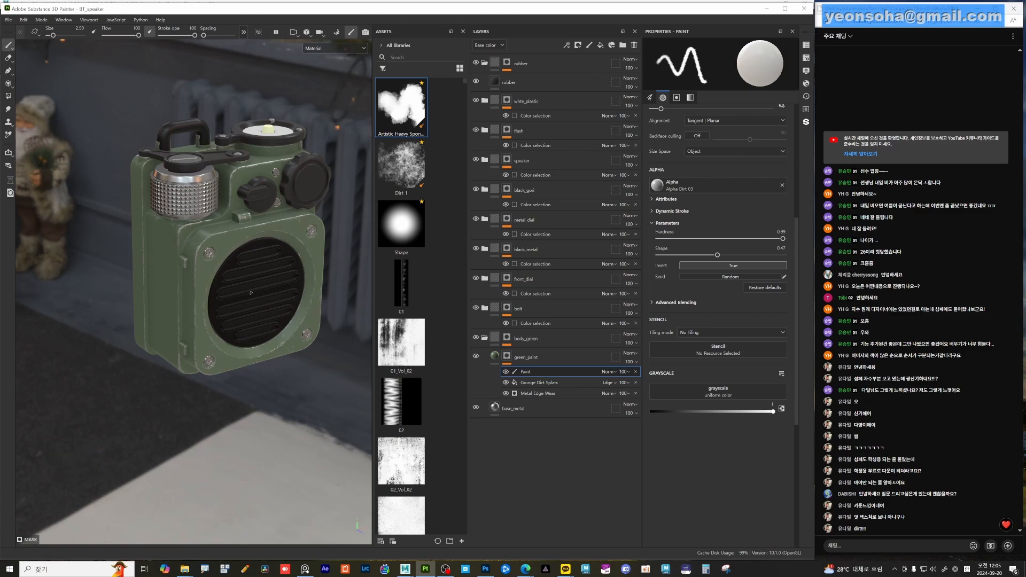
pyautogui.keyDown('alt'); pyautogui.moveTo(238, 289); pyautogui.dragTo(193, 292); pyautogui.keyUp('alt')
pyautogui.keyDown('alt'); pyautogui.moveTo(192, 291); pyautogui.dragTo(235, 288, button='right'); pyautogui.keyUp('alt')
pyautogui.keyDown('alt'); pyautogui.moveTo(235, 288); pyautogui.dragTo(134, 304); pyautogui.keyUp('alt')
pyautogui.keyDown('alt'); pyautogui.moveTo(214, 302); pyautogui.dragTo(144, 297, button='middle'); pyautogui.keyUp('alt')
pyautogui.keyDown('alt'); pyautogui.moveTo(214, 296); pyautogui.dragTo(126, 240); pyautogui.keyUp('alt')
# - Inspect the wear on the back panel's grooves, its rim and the lower corners near the rubber feet
pyautogui.keyDown('alt'); pyautogui.moveTo(126, 240); pyautogui.dragTo(235, 342, button='right'); pyautogui.keyUp('alt')
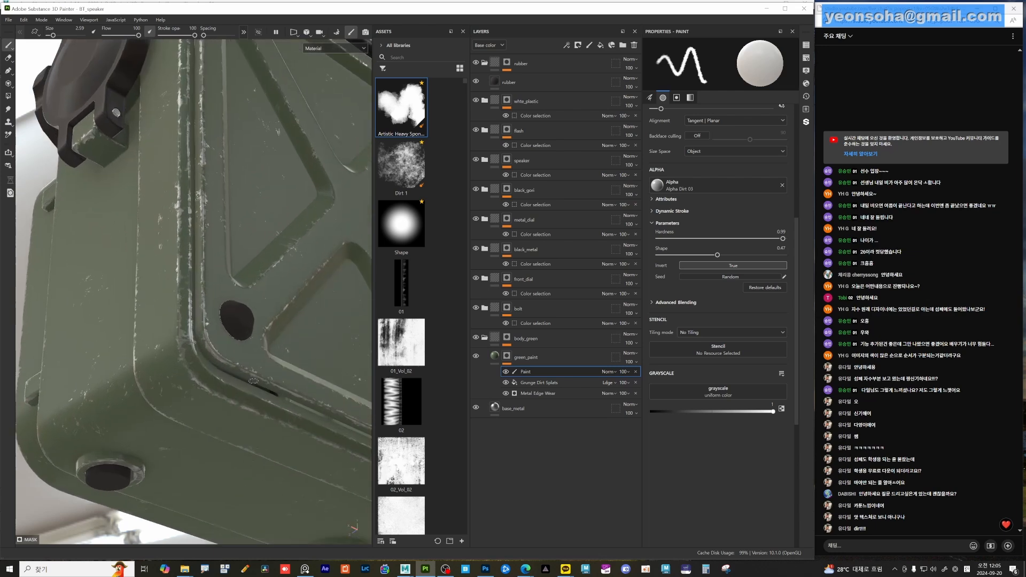
pyautogui.keyDown('alt'); pyautogui.moveTo(253, 381); pyautogui.dragTo(289, 299); pyautogui.keyUp('alt')
pyautogui.keyDown('alt'); pyautogui.moveTo(321, 374); pyautogui.dragTo(272, 346, button='right'); pyautogui.keyUp('alt')
pyautogui.moveTo(272, 346)
pyautogui.keyDown('alt'); pyautogui.mouseDown()
pyautogui.moveTo(253, 357)
pyautogui.moveTo(262, 350)
pyautogui.mouseUp(); pyautogui.keyUp('alt')
pyautogui.keyDown('alt'); pyautogui.moveTo(213, 368); pyautogui.dragTo(270, 394, button='middle'); pyautogui.keyUp('alt')
pyautogui.keyDown('alt'); pyautogui.moveTo(161, 342); pyautogui.dragTo(236, 256); pyautogui.keyUp('alt')
pyautogui.keyDown('alt'); pyautogui.moveTo(251, 289); pyautogui.dragTo(332, 363, button='right'); pyautogui.keyUp('alt')
pyautogui.keyDown('alt'); pyautogui.moveTo(256, 342); pyautogui.dragTo(223, 386); pyautogui.keyUp('alt')
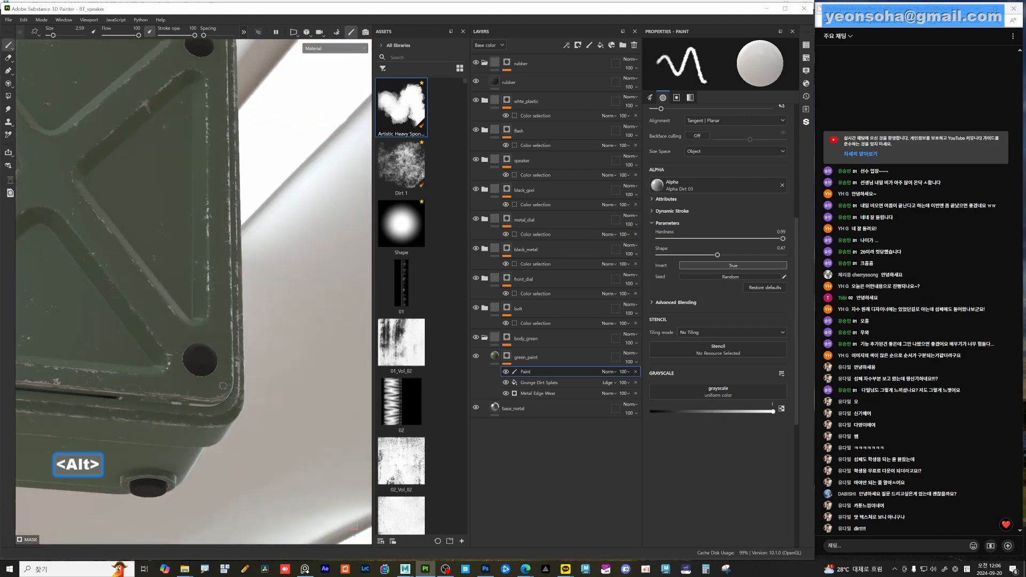
pyautogui.keyDown('alt'); pyautogui.moveTo(271, 415); pyautogui.dragTo(219, 363, button='right'); pyautogui.keyUp('alt')
pyautogui.keyDown('alt'); pyautogui.moveTo(236, 331); pyautogui.dragTo(197, 356); pyautogui.keyUp('alt')
pyautogui.keyDown('alt'); pyautogui.moveTo(230, 294); pyautogui.dragTo(218, 345); pyautogui.keyUp('alt')
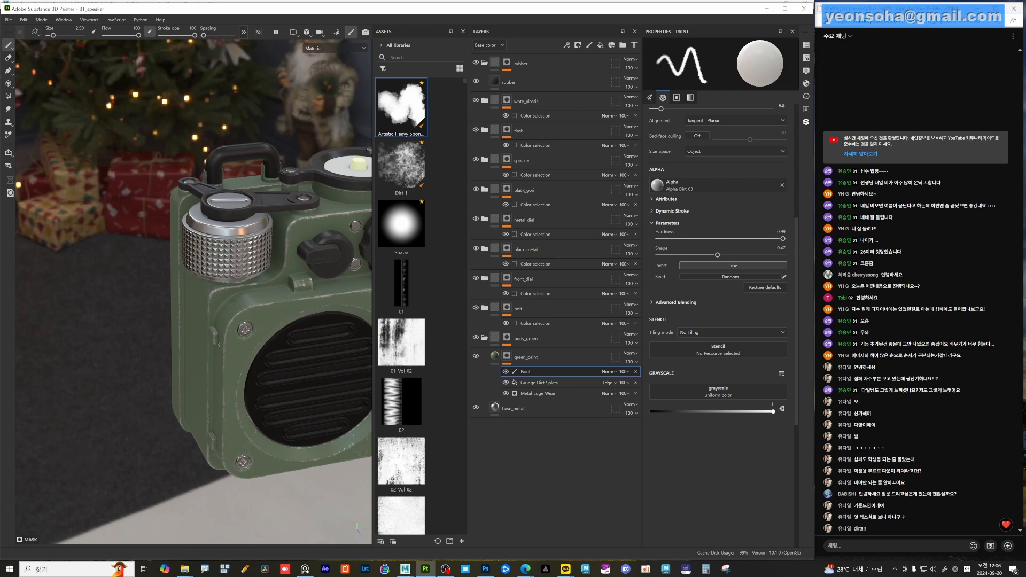
# - Inspect the wear on the body's side, underside and front, closing in on the dial, bolt and speaker rim
pyautogui.keyDown('alt'); pyautogui.moveTo(180, 338); pyautogui.dragTo(229, 332); pyautogui.keyUp('alt')
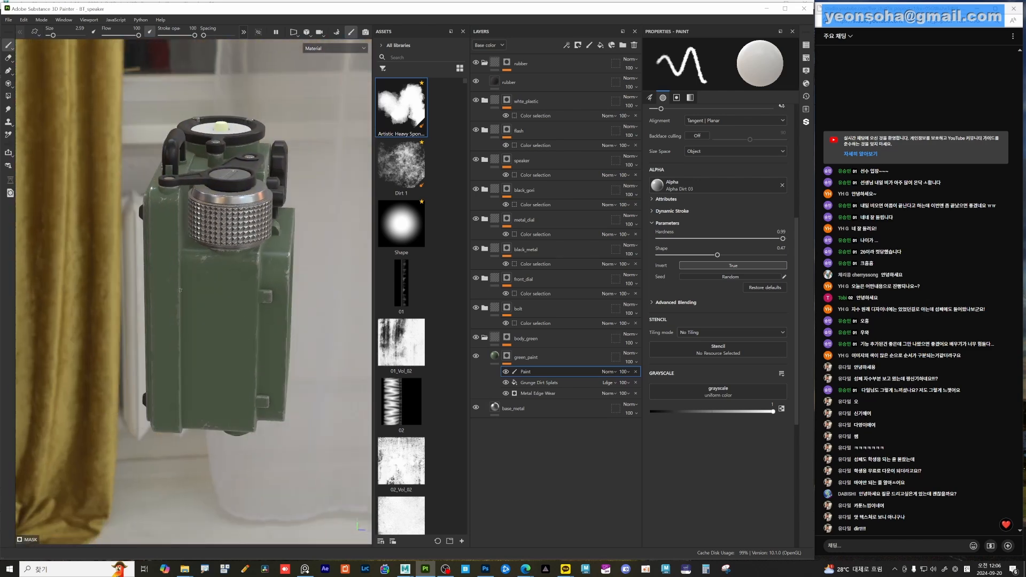
pyautogui.keyDown('alt'); pyautogui.moveTo(199, 264); pyautogui.dragTo(218, 303, button='middle'); pyautogui.keyUp('alt')
pyautogui.keyDown('alt'); pyautogui.moveTo(255, 368); pyautogui.dragTo(236, 432); pyautogui.keyUp('alt')
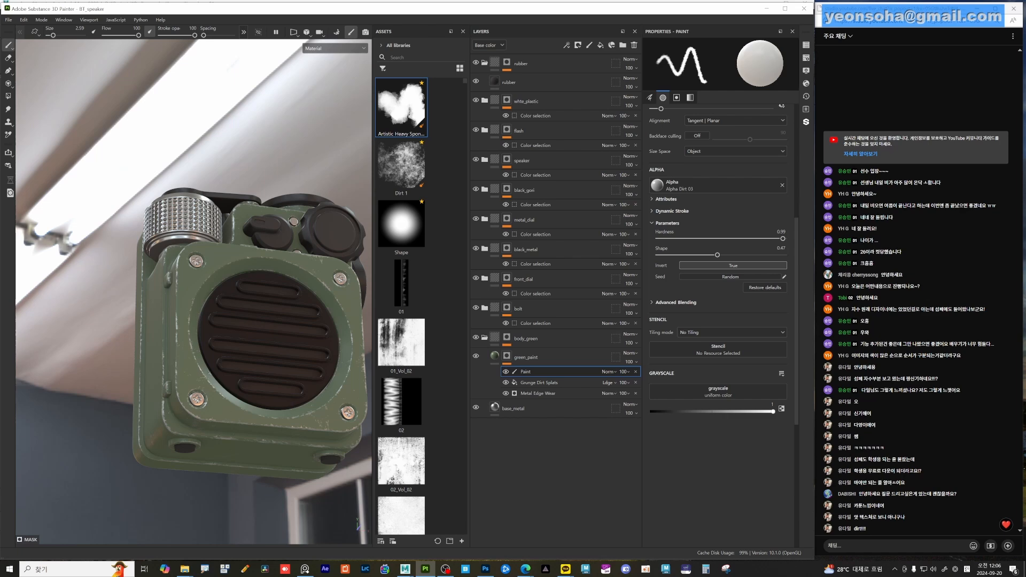
pyautogui.keyDown('alt'); pyautogui.moveTo(179, 331); pyautogui.dragTo(230, 401); pyautogui.keyUp('alt')
pyautogui.keyDown('alt'); pyautogui.moveTo(160, 347); pyautogui.dragTo(181, 353, button='right'); pyautogui.keyUp('alt')
pyautogui.keyDown('alt'); pyautogui.moveTo(182, 353); pyautogui.dragTo(202, 406, button='middle'); pyautogui.keyUp('alt')
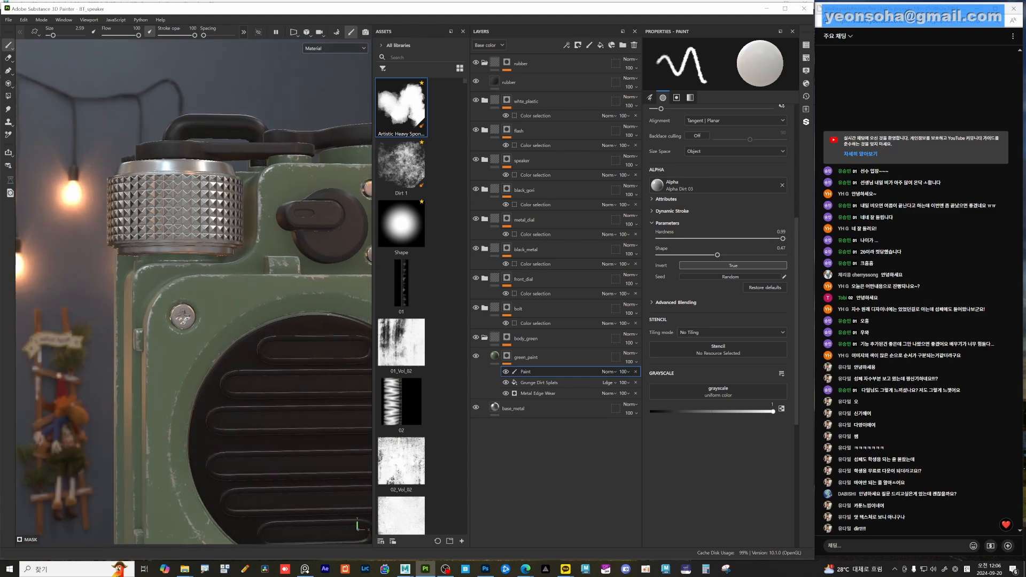
pyautogui.keyDown('alt'); pyautogui.moveTo(185, 392); pyautogui.dragTo(152, 389); pyautogui.keyUp('alt')
pyautogui.keyDown('alt'); pyautogui.moveTo(153, 389); pyautogui.dragTo(229, 374, button='right'); pyautogui.keyUp('alt')
pyautogui.keyDown('alt'); pyautogui.moveTo(262, 342); pyautogui.dragTo(273, 316); pyautogui.keyUp('alt')
pyautogui.keyDown('alt'); pyautogui.moveTo(273, 315); pyautogui.dragTo(187, 321, button='right'); pyautogui.keyUp('alt')
pyautogui.keyDown('alt'); pyautogui.moveTo(266, 339); pyautogui.dragTo(174, 318, button='right'); pyautogui.keyUp('alt')
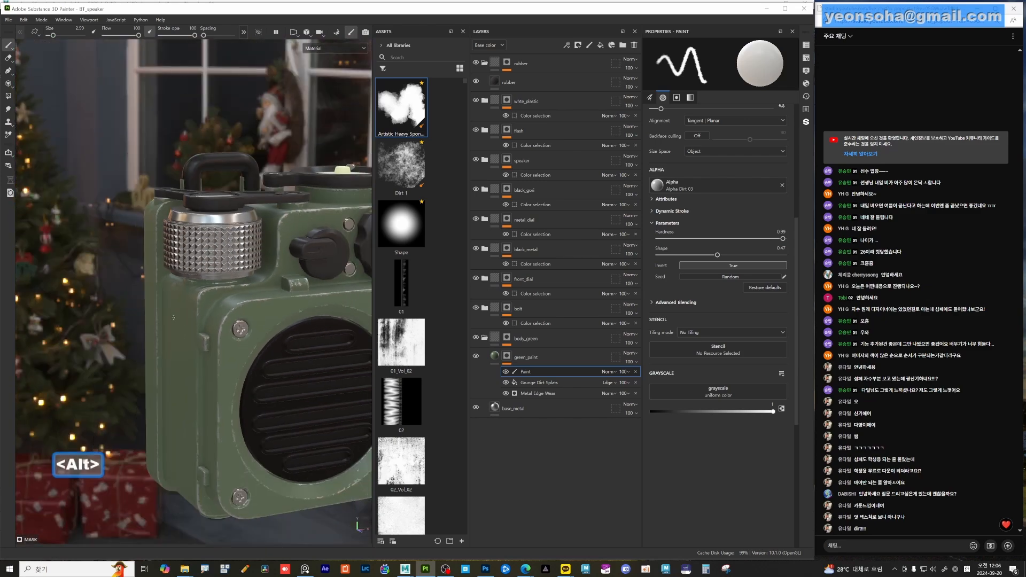
pyautogui.keyDown('alt'); pyautogui.moveTo(174, 317); pyautogui.dragTo(226, 399); pyautogui.keyUp('alt')
pyautogui.keyDown('alt'); pyautogui.moveTo(226, 399); pyautogui.dragTo(227, 374, button='middle'); pyautogui.keyUp('alt')
pyautogui.keyDown('alt'); pyautogui.moveTo(227, 374); pyautogui.dragTo(236, 249, button='right'); pyautogui.keyUp('alt')
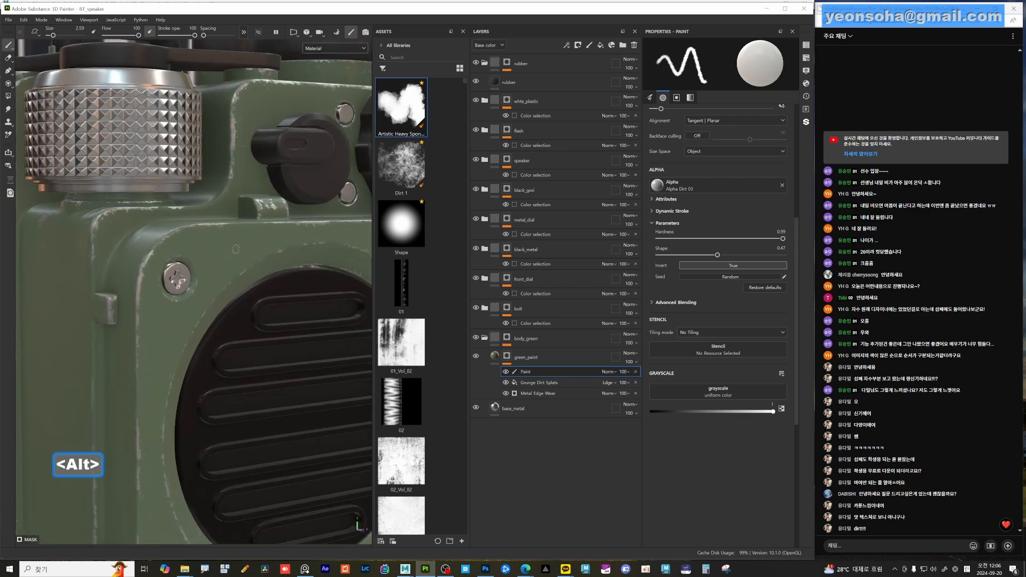
pyautogui.keyDown('alt'); pyautogui.moveTo(235, 249); pyautogui.dragTo(236, 295); pyautogui.keyUp('alt')
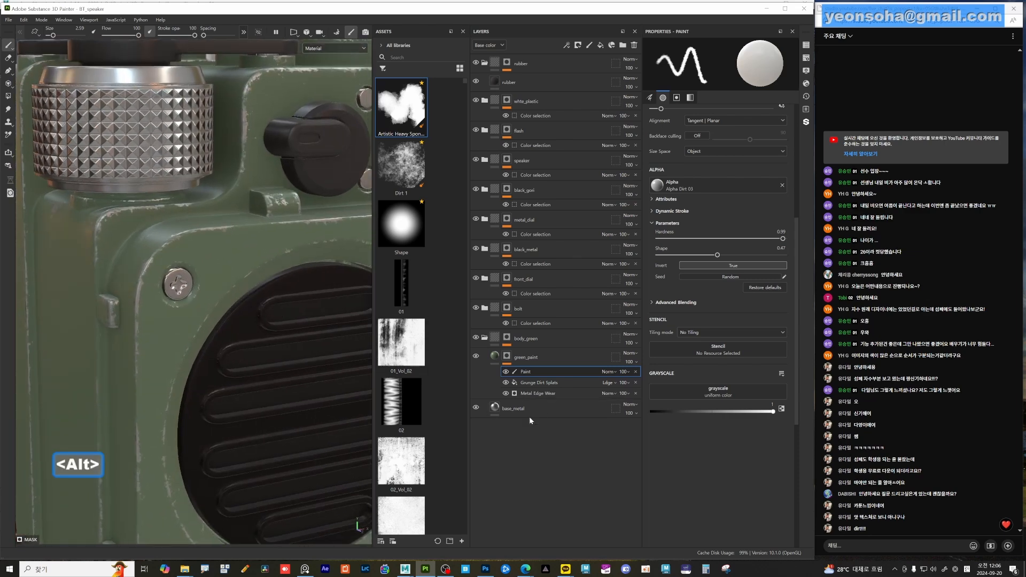
# - Add a fill effect above Paint in the green_paint mask and search the resources for its grayscale input for "scratch"
pyautogui.rightClick(554, 378)
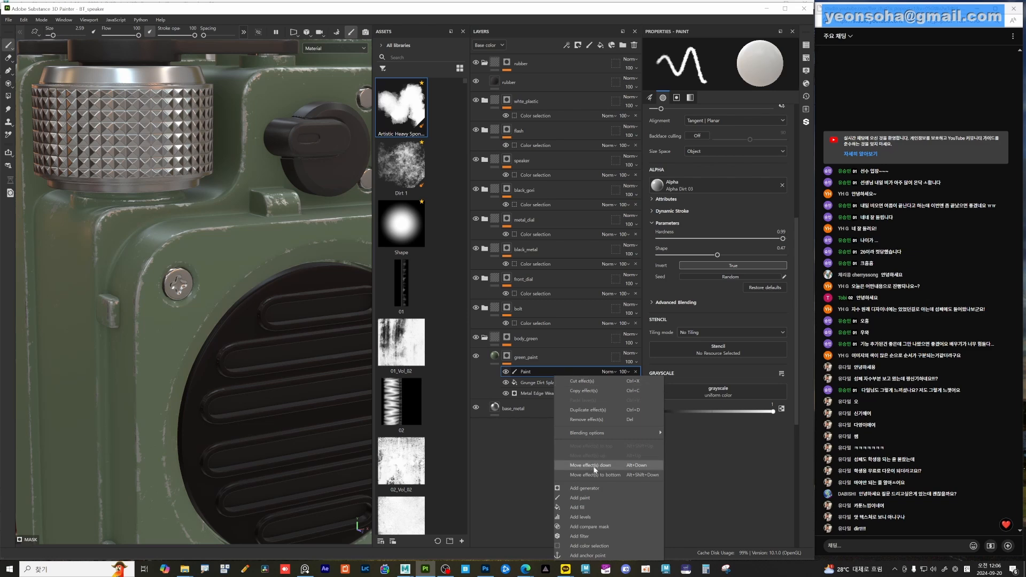
pyautogui.click(591, 508)
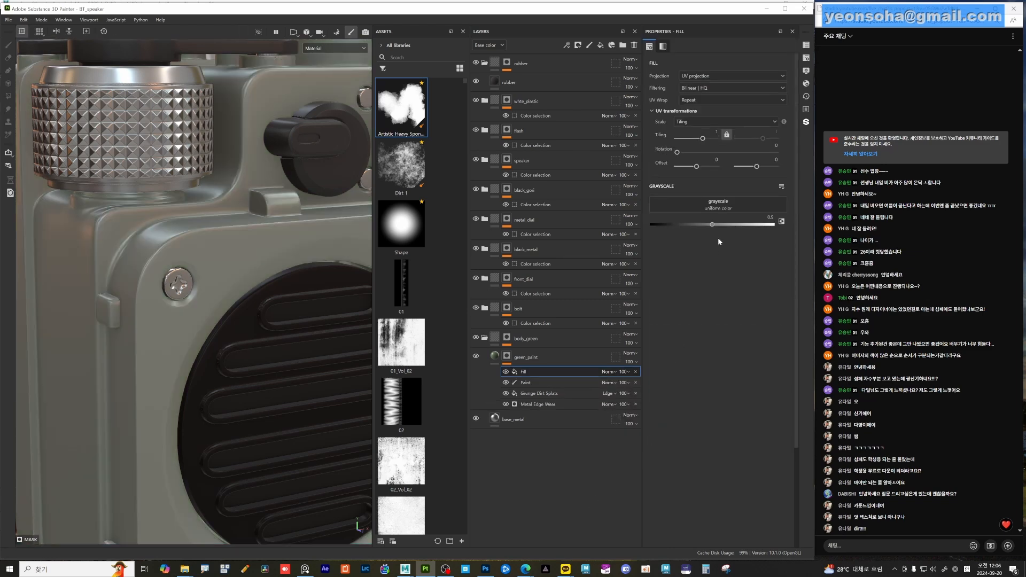
pyautogui.click(726, 204)
pyautogui.write('grunge')
pyautogui.hotkey('shift', 'Home')
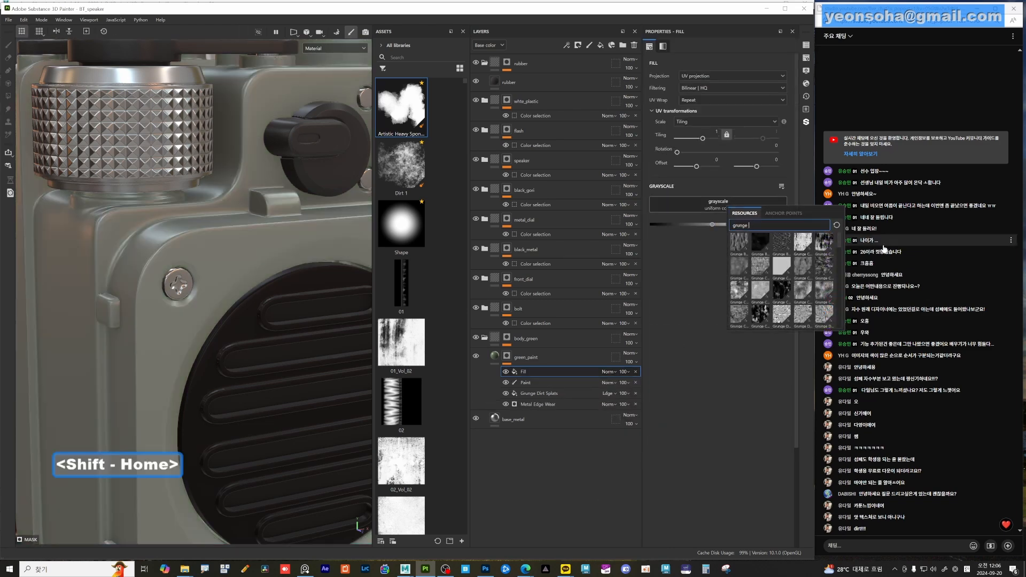
pyautogui.press('Delete')
pyautogui.write('scrt')
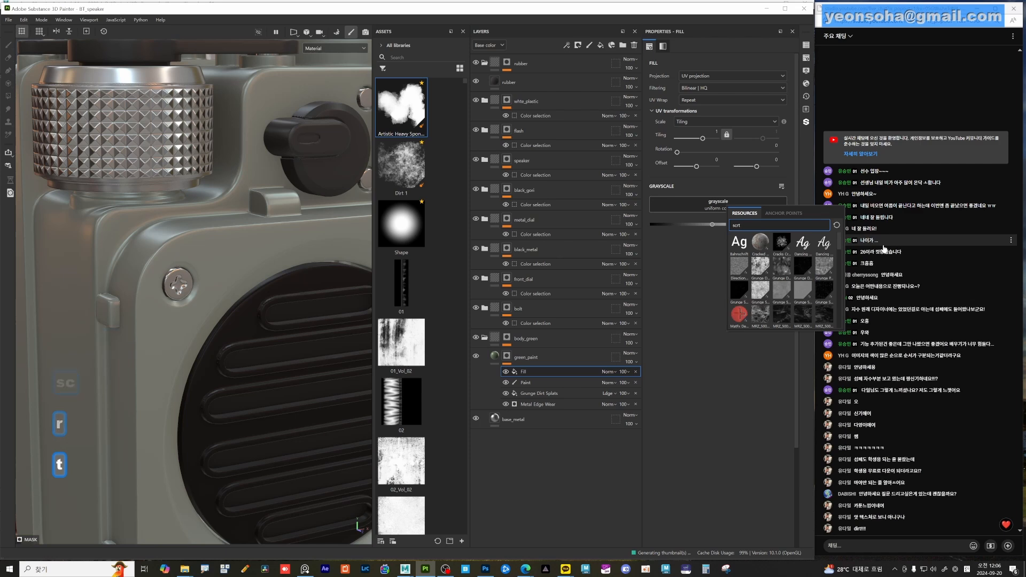
pyautogui.press('BackSpace')
pyautogui.write('atch')
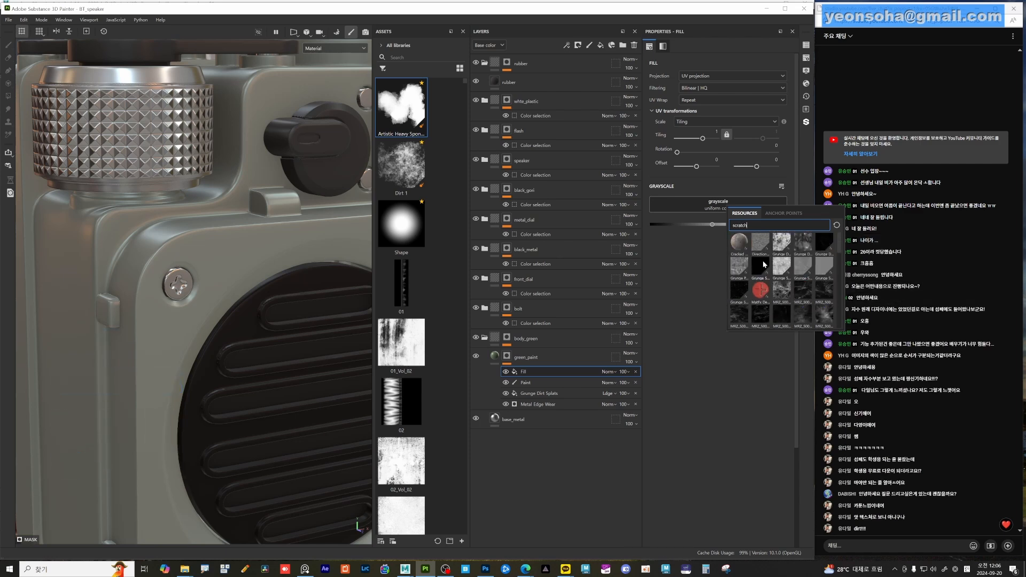
pyautogui.moveTo(765, 264)
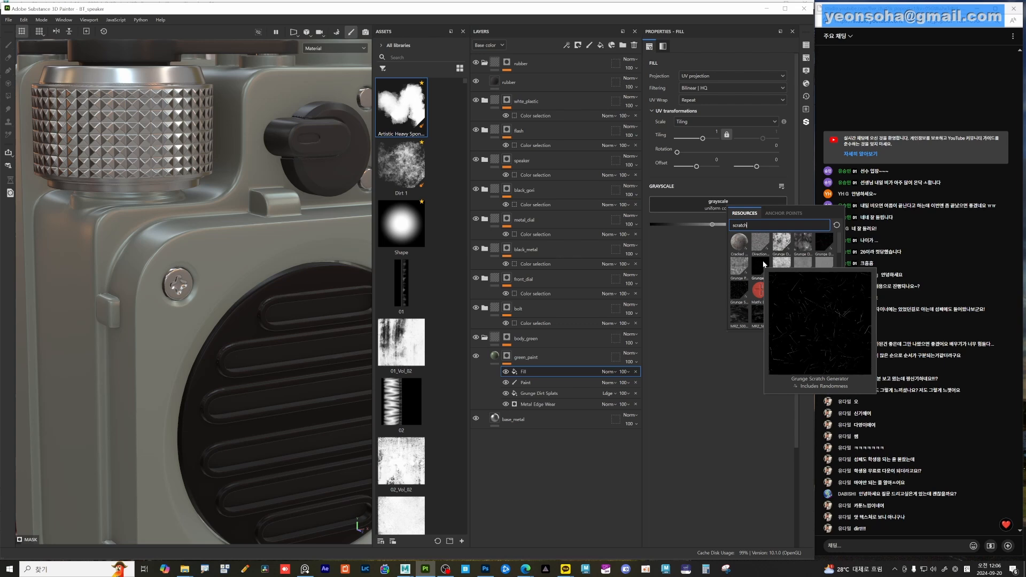
# - Assign Grunge Dusty Scratch to the fill effect in the green_paint mask and display only that mask on the whole model
pyautogui.moveTo(827, 247)
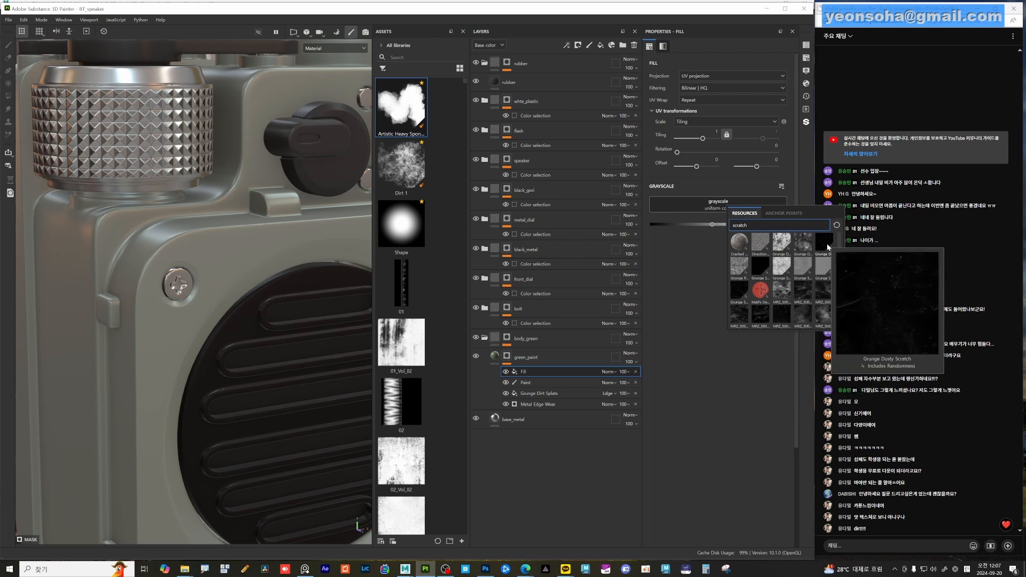
pyautogui.click(825, 243)
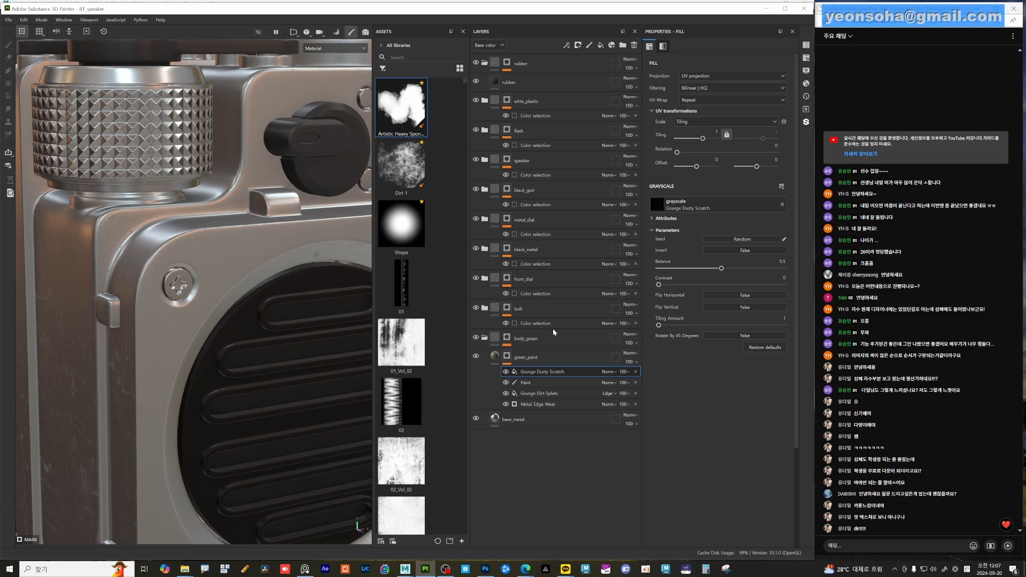
pyautogui.keyDown('alt'); pyautogui.click(507, 357); pyautogui.keyUp('alt')
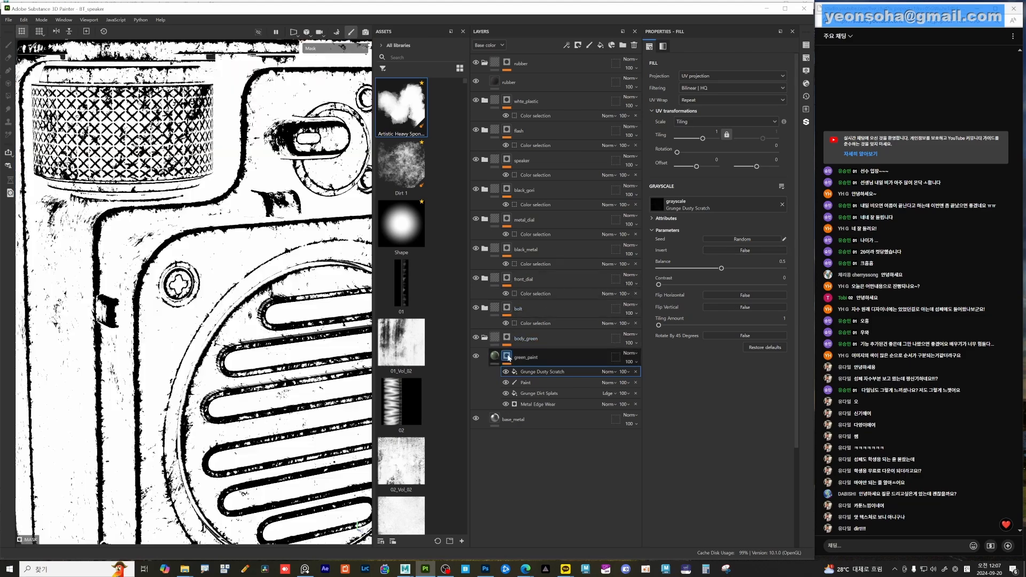
pyautogui.keyDown('alt'); pyautogui.moveTo(236, 324); pyautogui.dragTo(273, 323); pyautogui.keyUp('alt')
pyautogui.scroll(-4, 273, 323)
pyautogui.moveTo(273, 323)
pyautogui.keyDown('alt'); pyautogui.mouseDown(button='middle')
pyautogui.moveTo(233, 306)
pyautogui.moveTo(268, 305)
pyautogui.mouseUp(button='middle'); pyautogui.keyUp('alt')
# - Search the grayscale resources for "scra" and replace the fill effect's texture with scratch_s01
pyautogui.click(689, 204)
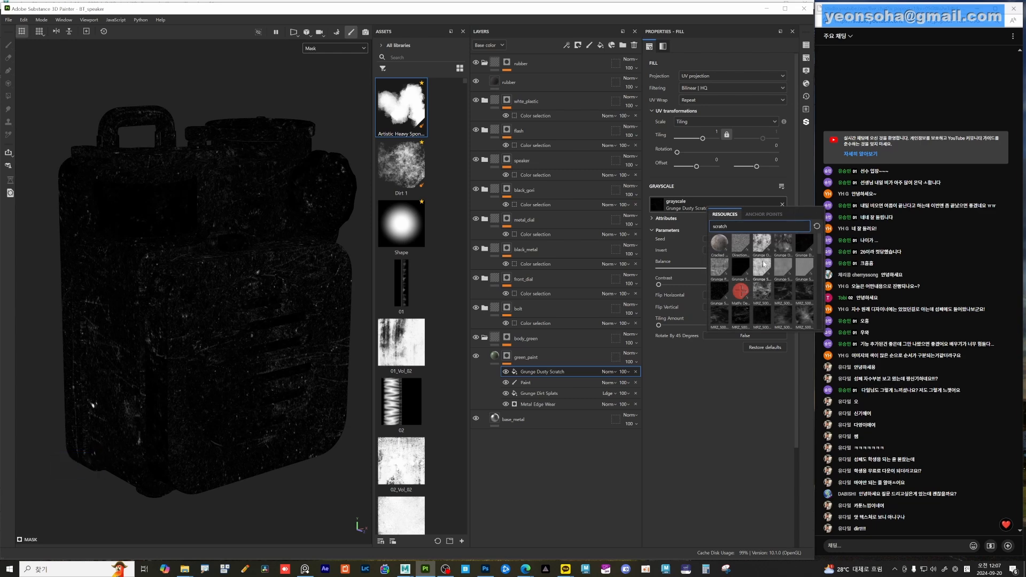
pyautogui.scroll(-3, 801, 290)
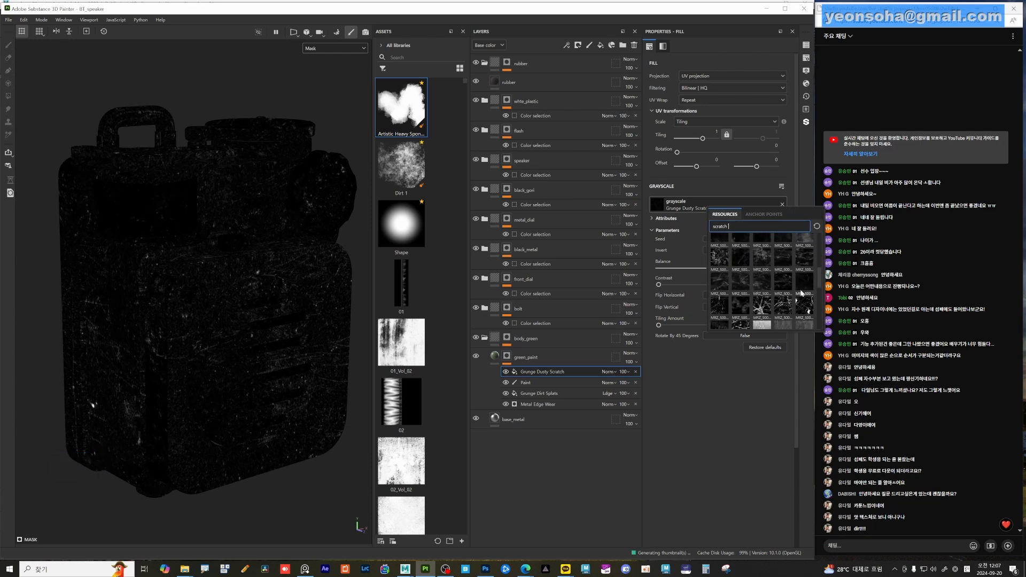
pyautogui.scroll(-3, 800, 302)
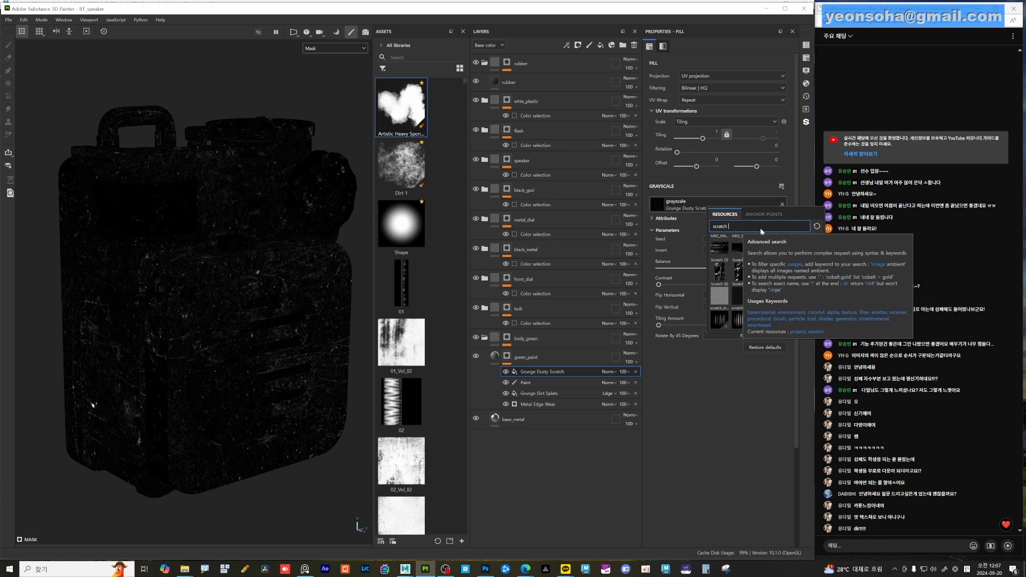
pyautogui.press('BackSpace')
pyautogui.press('BackSpace')
pyautogui.press('BackSpace')
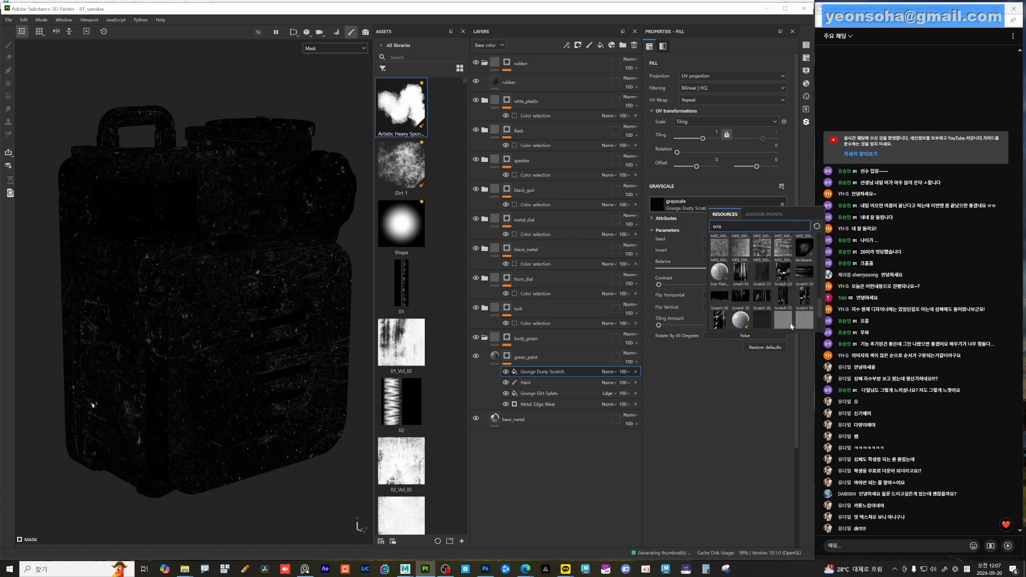
pyautogui.scroll(-2, 767, 300)
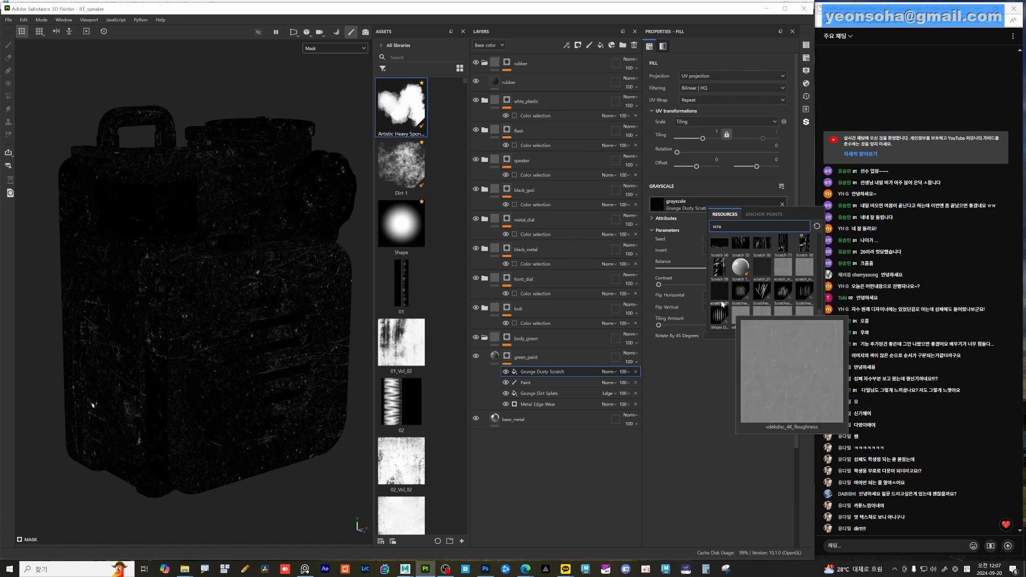
pyautogui.moveTo(722, 302)
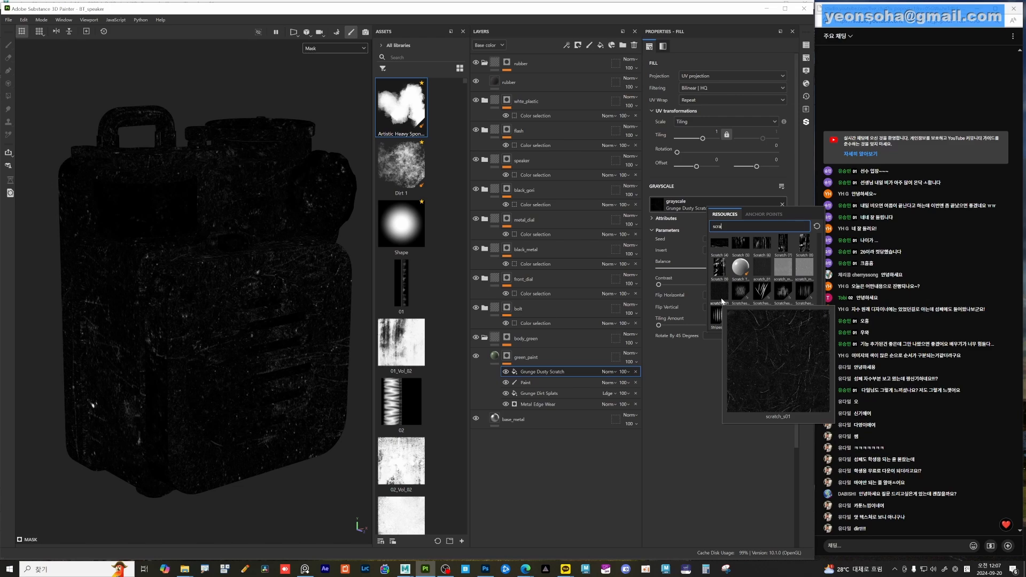
pyautogui.click(722, 298)
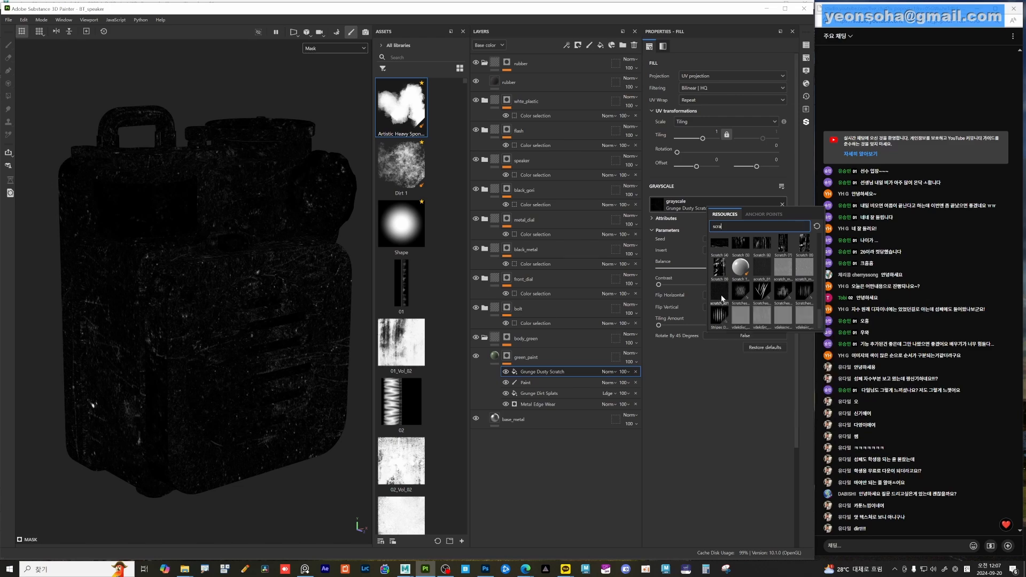
# - Examine the scratch_s01 pattern on the speaker body from several angles and distances
pyautogui.keyDown('alt'); pyautogui.moveTo(263, 303); pyautogui.dragTo(207, 275); pyautogui.keyUp('alt')
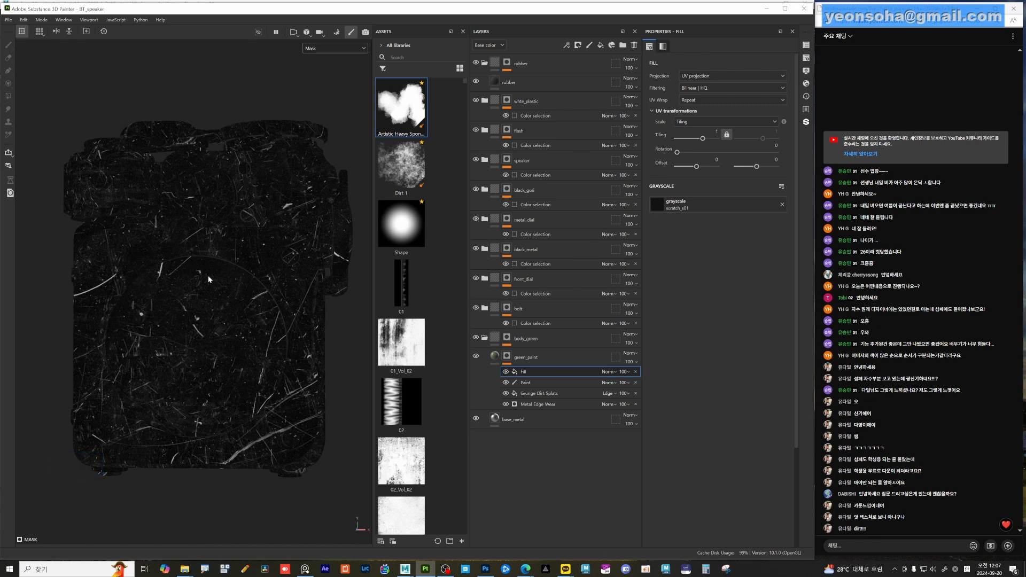
pyautogui.keyDown('alt'); pyautogui.moveTo(208, 275); pyautogui.dragTo(235, 312); pyautogui.keyUp('alt')
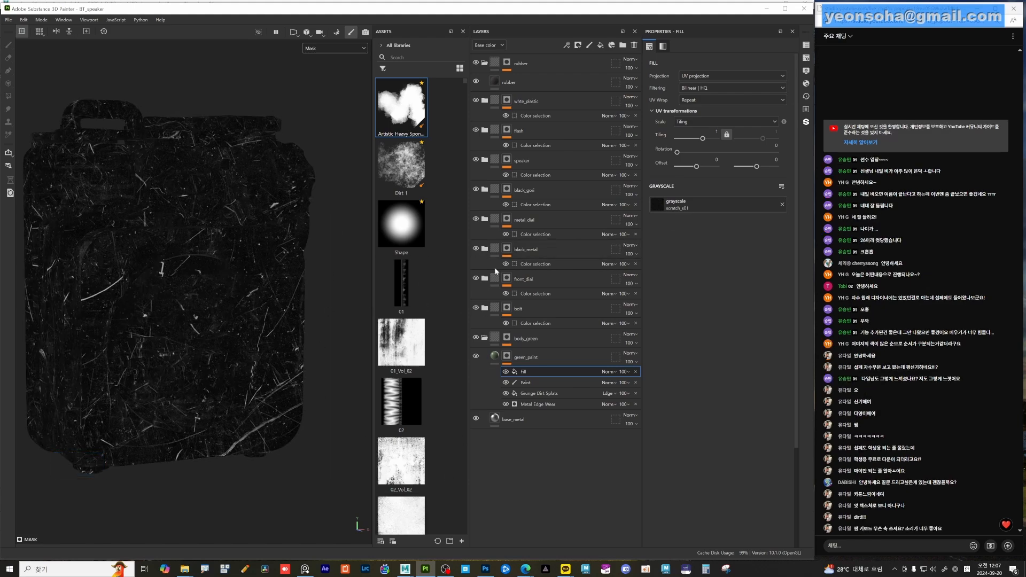
pyautogui.keyDown('alt'); pyautogui.moveTo(253, 319); pyautogui.dragTo(412, 248, button='right'); pyautogui.keyUp('alt')
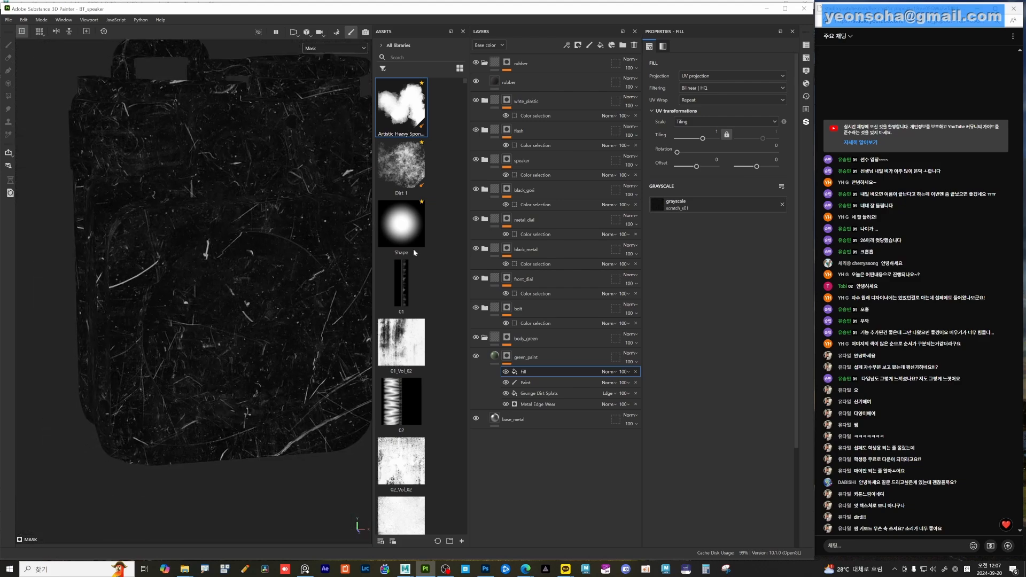
pyautogui.click(690, 206)
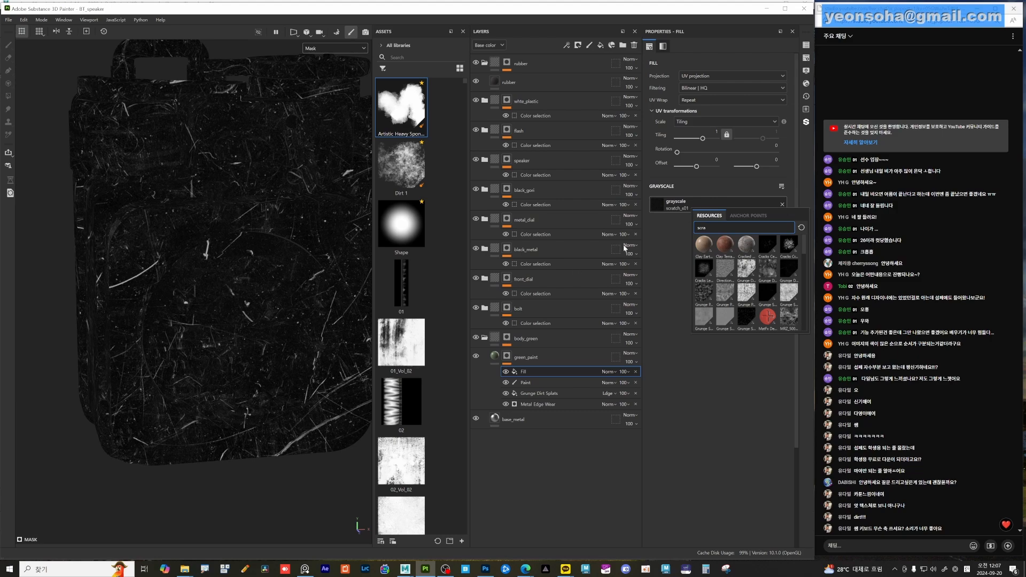
pyautogui.keyDown('alt'); pyautogui.moveTo(210, 282); pyautogui.dragTo(244, 290); pyautogui.keyUp('alt')
pyautogui.rightClick(249, 281)
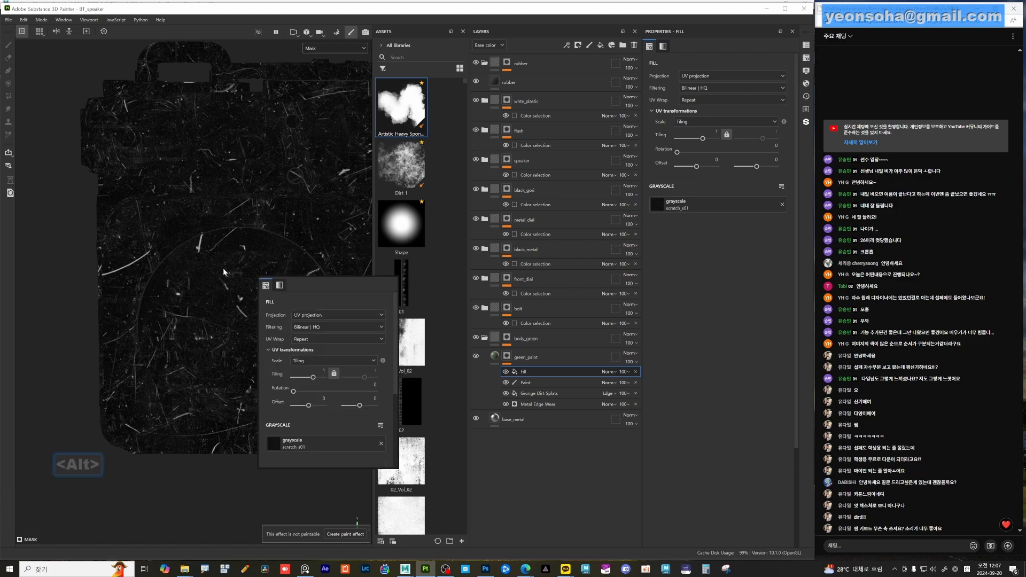
pyautogui.click(218, 269)
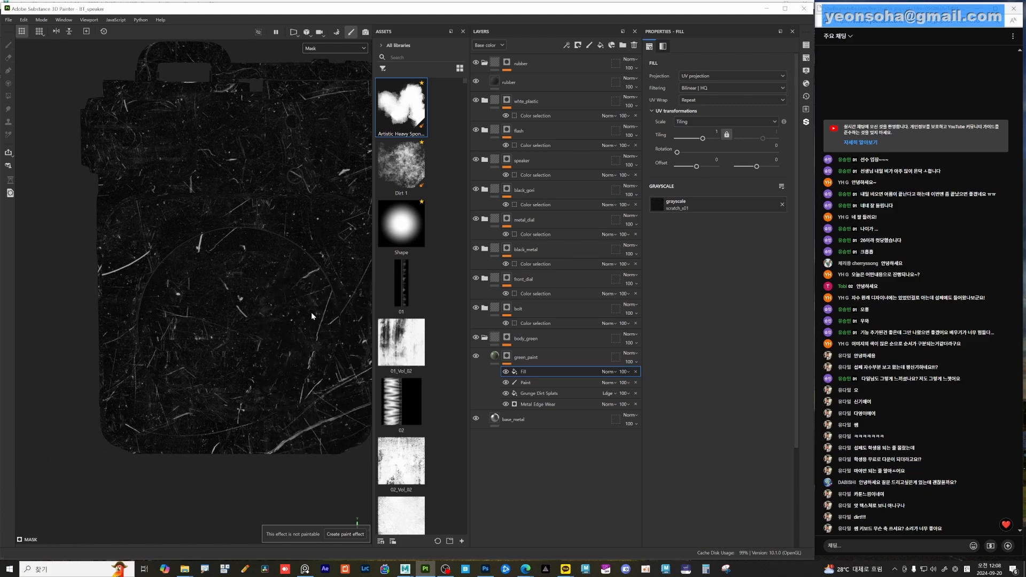
pyautogui.keyDown('alt'); pyautogui.moveTo(274, 332); pyautogui.dragTo(297, 321); pyautogui.keyUp('alt')
pyautogui.keyDown('alt'); pyautogui.moveTo(276, 313); pyautogui.dragTo(307, 348, button='middle'); pyautogui.keyUp('alt')
pyautogui.keyDown('alt'); pyautogui.moveTo(306, 348); pyautogui.dragTo(346, 308, button='right'); pyautogui.keyUp('alt')
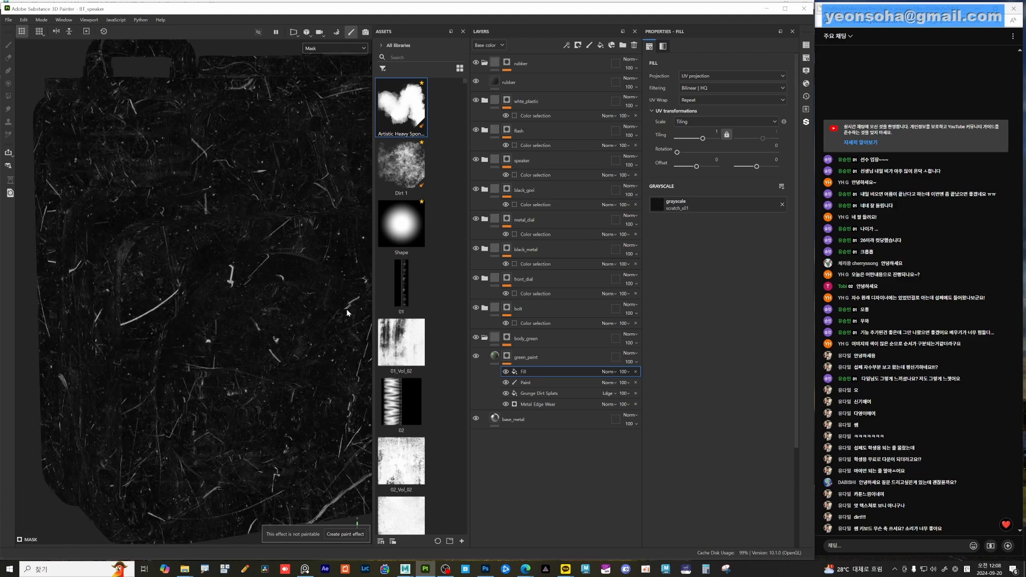
# - Search the fill effect's grayscale resources for "scratch"
pyautogui.click(694, 207)
pyautogui.click(778, 223)
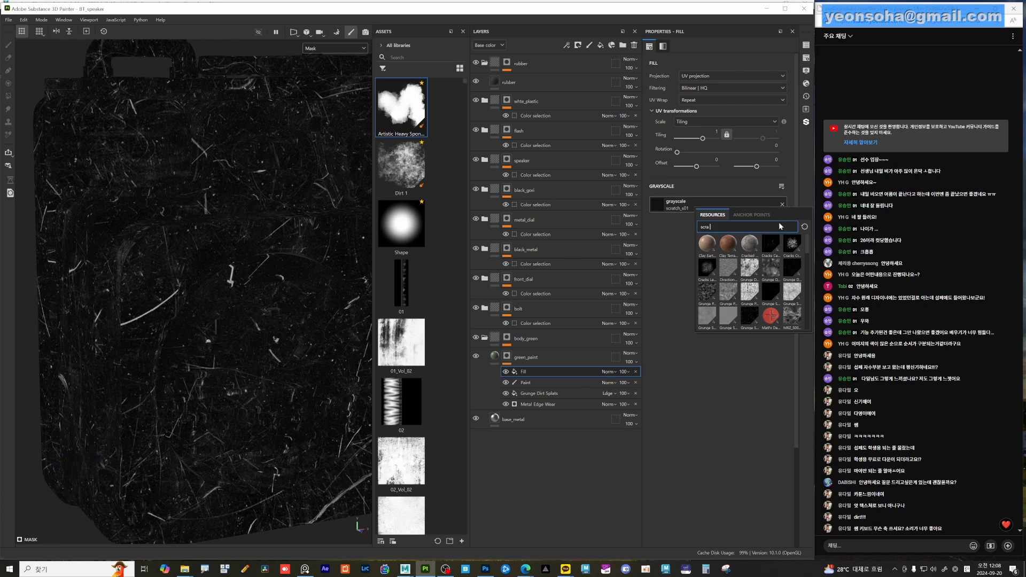
pyautogui.press('BackSpace')
pyautogui.write('scratch')
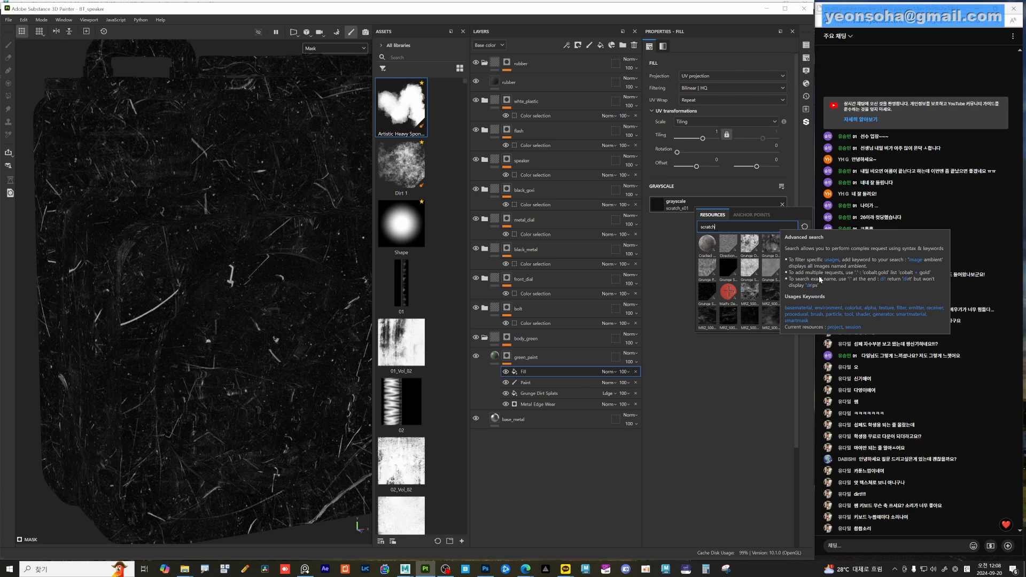
# - Switch to the YouTube live chat and draft a reply with the keyboard brand 레오폴드 and model 750RT
pyautogui.click(887, 537)
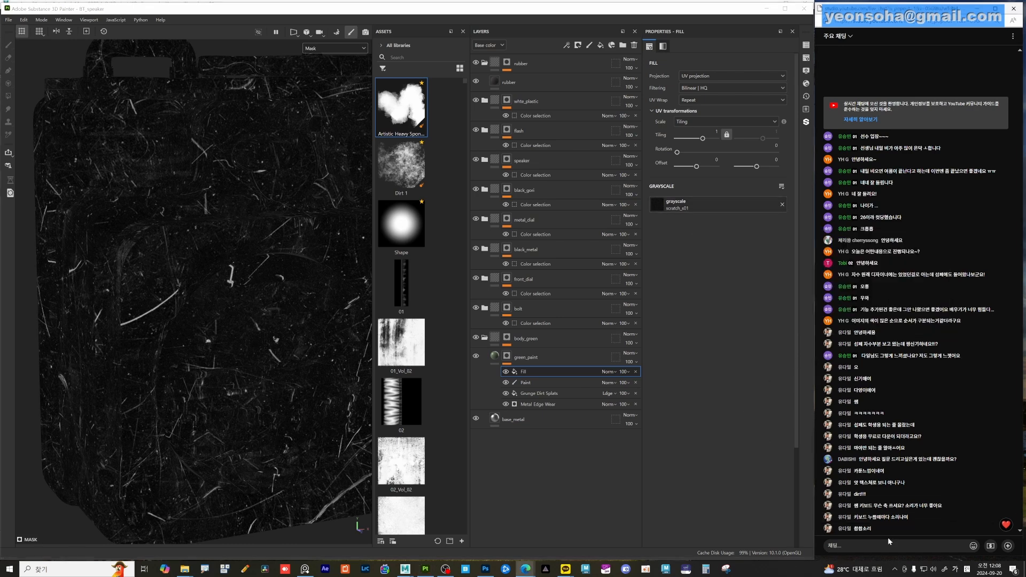
pyautogui.write('fp')
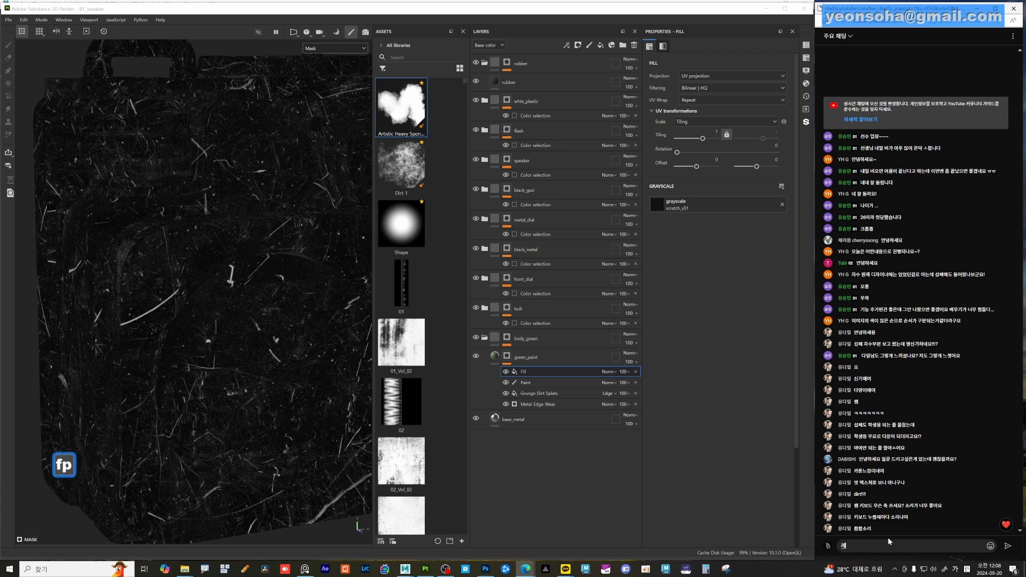
pyautogui.press('BackSpace')
pyautogui.press('BackSpace')
pyautogui.press('Hangul')
pyautogui.write('fpdh')
pyautogui.press('BackSpace')
pyautogui.press('BackSpace')
pyautogui.press('BackSpace')
pyautogui.press('BackSpace')
pyautogui.press('BackSpace')
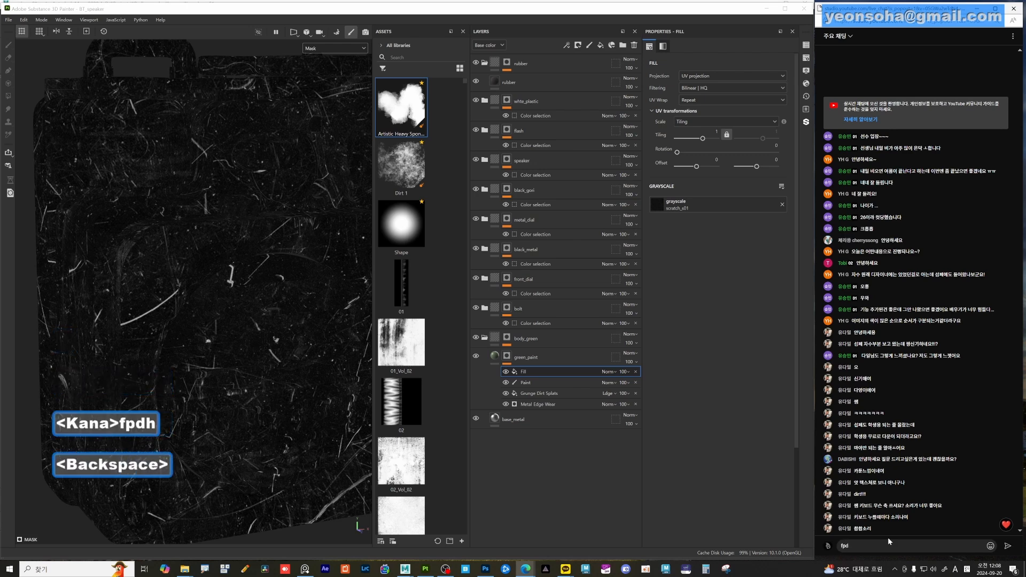
pyautogui.write('fpdhvhfem ')
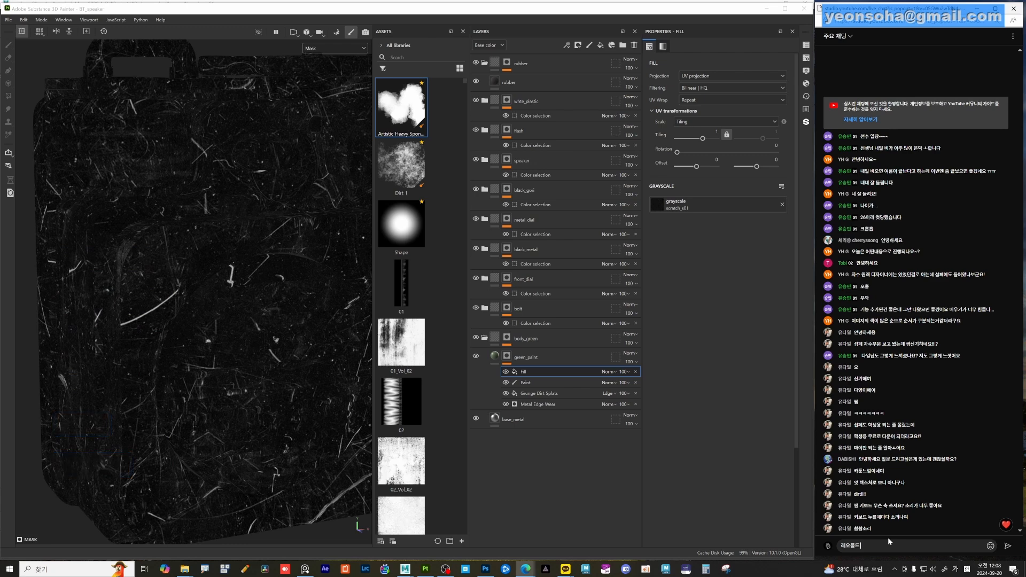
pyautogui.write('FC')
pyautogui.write('750')
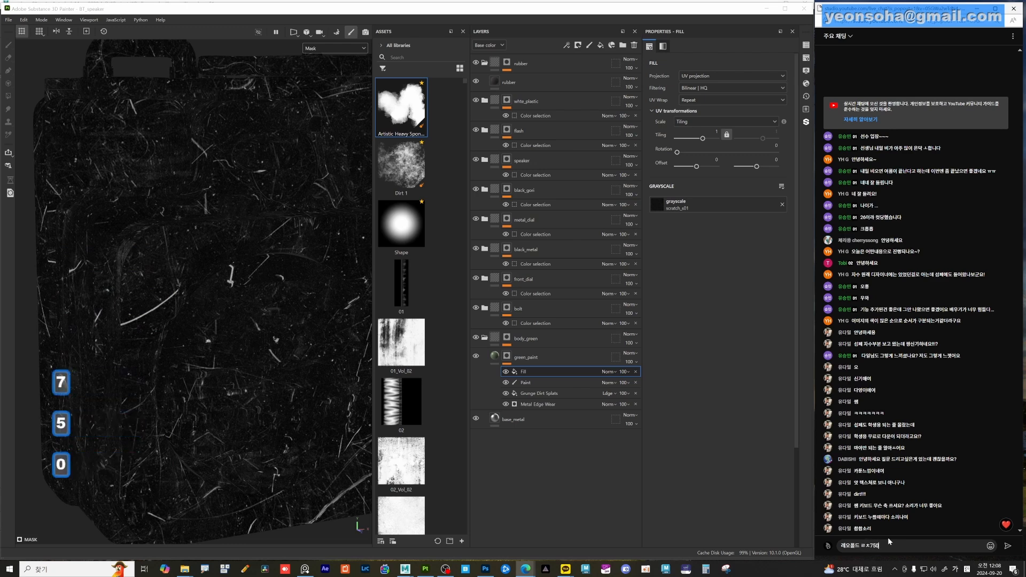
pyautogui.press('Hangul')
pyautogui.write('RT')
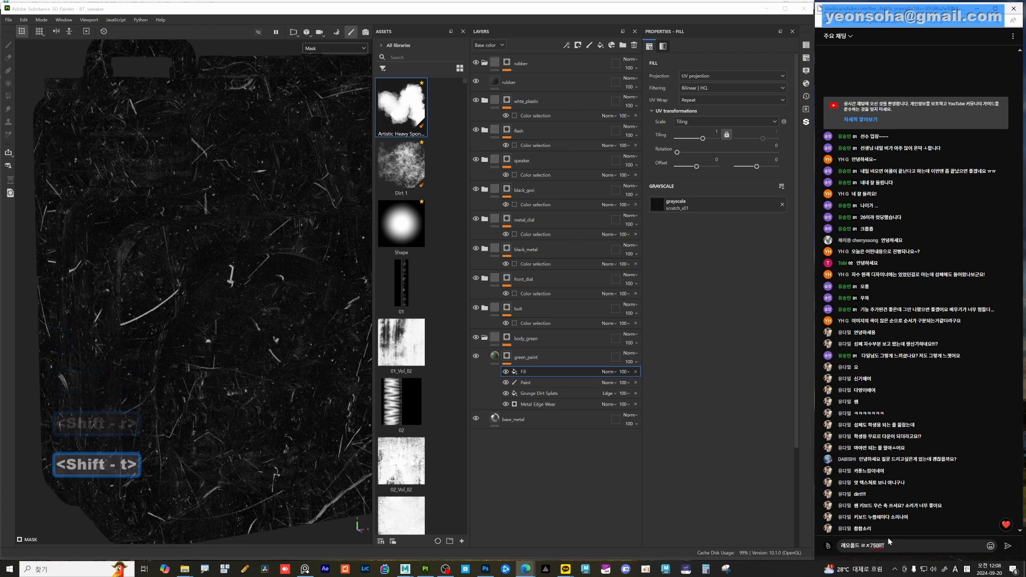
# - Correct the model prefix to FC in the chat reply and send it as "레오폴드 FC750RT"
pyautogui.press('Left')
pyautogui.press('Left')
pyautogui.press('Left')
pyautogui.press('Left')
pyautogui.press('Left')
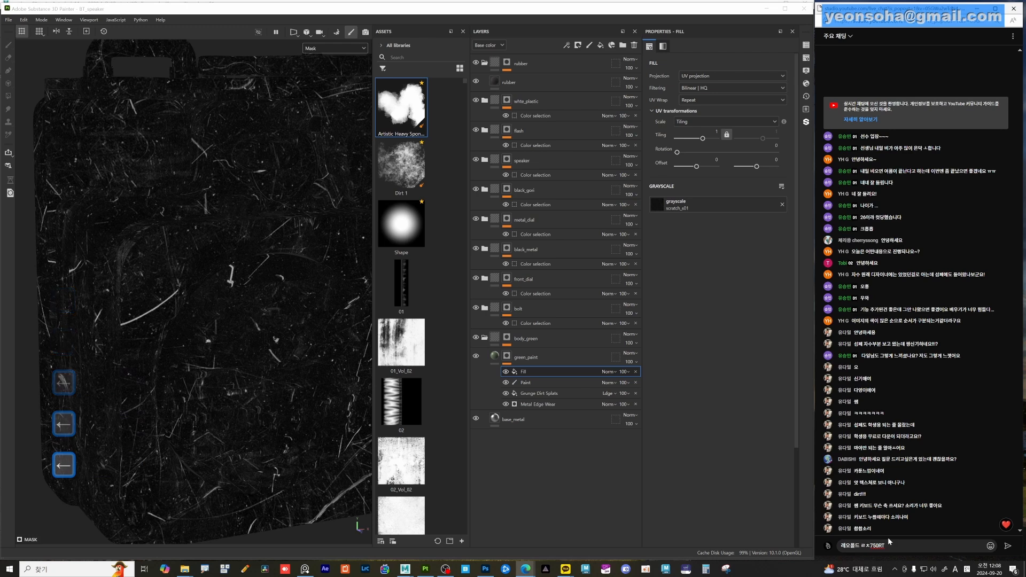
pyautogui.press('BackSpace')
pyautogui.press('BackSpace')
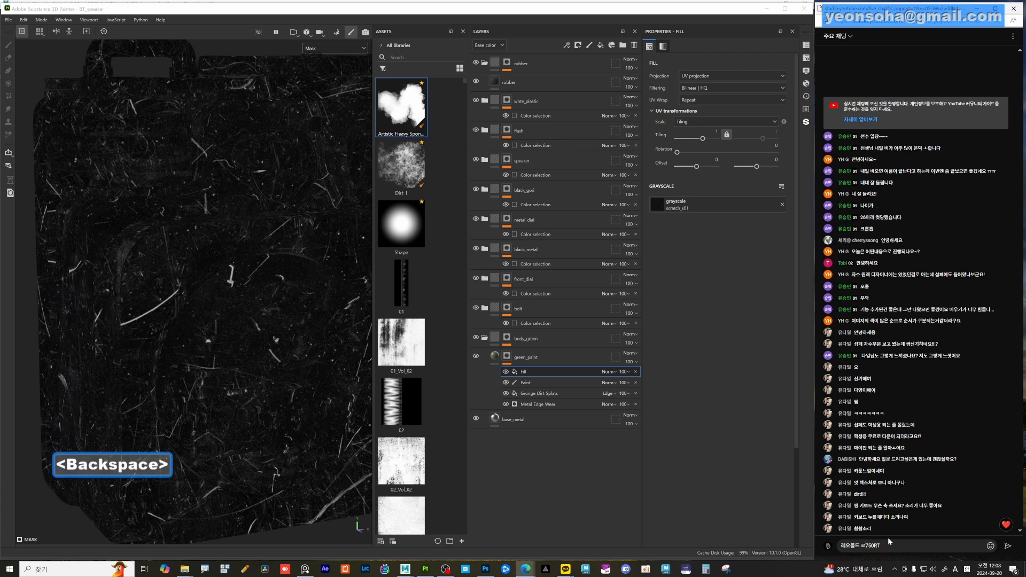
pyautogui.press('Hangul')
pyautogui.write('ㄹㅊ')
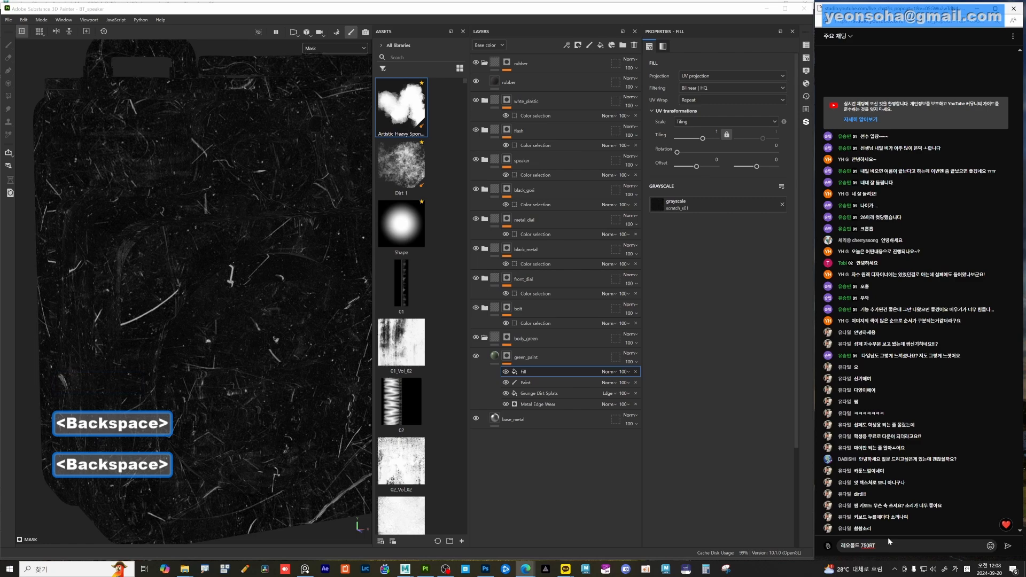
pyautogui.press('Hangul')
pyautogui.write('FC')
pyautogui.press('End')
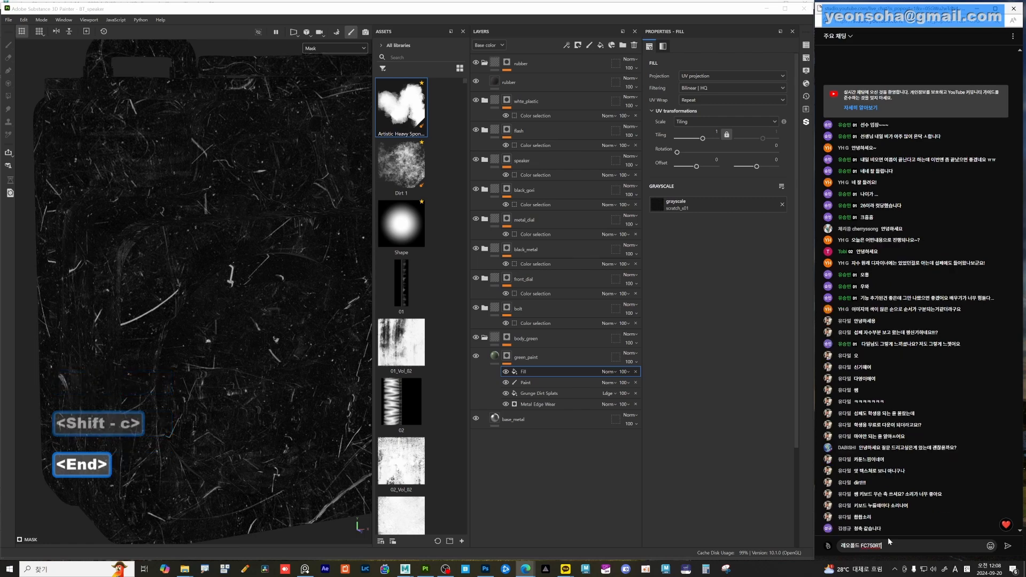
pyautogui.press('Return')
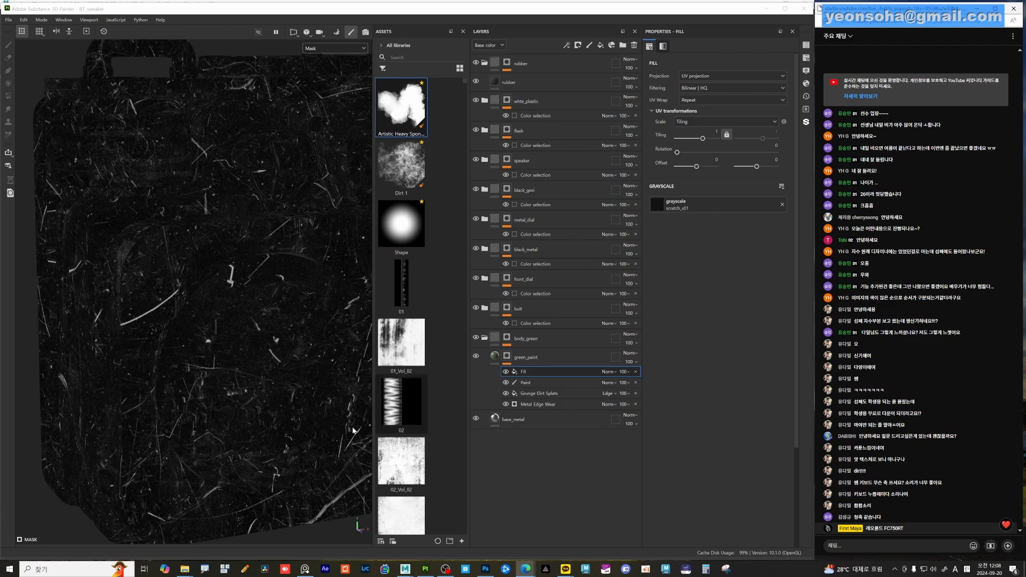
# - Switch back to Substance 3D Painter and inspect the scratch distribution in the mask up close and around the body
pyautogui.click(303, 412)
pyautogui.keyDown('alt'); pyautogui.moveTo(256, 379); pyautogui.dragTo(286, 385, button='right'); pyautogui.keyUp('alt')
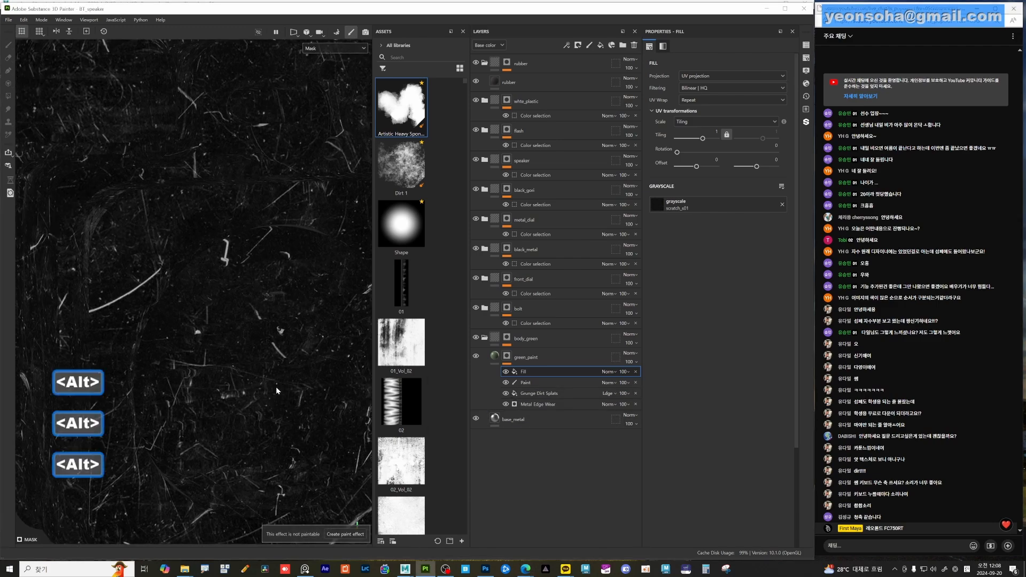
pyautogui.keyDown('alt'); pyautogui.moveTo(255, 402); pyautogui.dragTo(312, 400); pyautogui.keyUp('alt')
pyautogui.keyDown('alt'); pyautogui.moveTo(312, 400); pyautogui.dragTo(227, 342, button='right'); pyautogui.keyUp('alt')
pyautogui.keyDown('alt'); pyautogui.moveTo(227, 342); pyautogui.dragTo(278, 394, button='middle'); pyautogui.keyUp('alt')
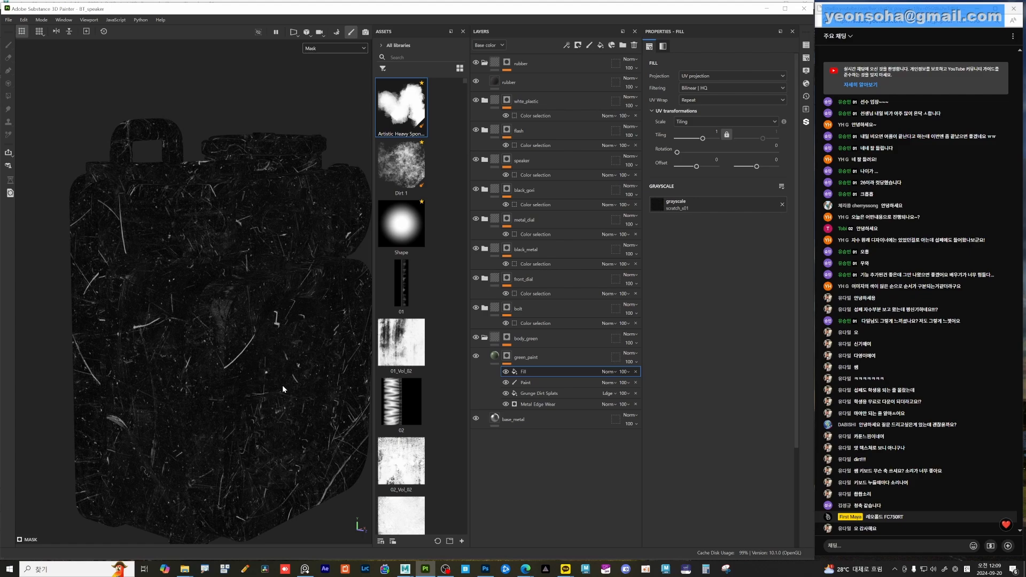
pyautogui.keyDown('alt'); pyautogui.moveTo(307, 313); pyautogui.dragTo(255, 335); pyautogui.keyUp('alt')
pyautogui.keyDown('alt'); pyautogui.moveTo(247, 333); pyautogui.dragTo(263, 346, button='right'); pyautogui.keyUp('alt')
pyautogui.keyDown('alt'); pyautogui.moveTo(263, 346); pyautogui.dragTo(239, 334, button='middle'); pyautogui.keyUp('alt')
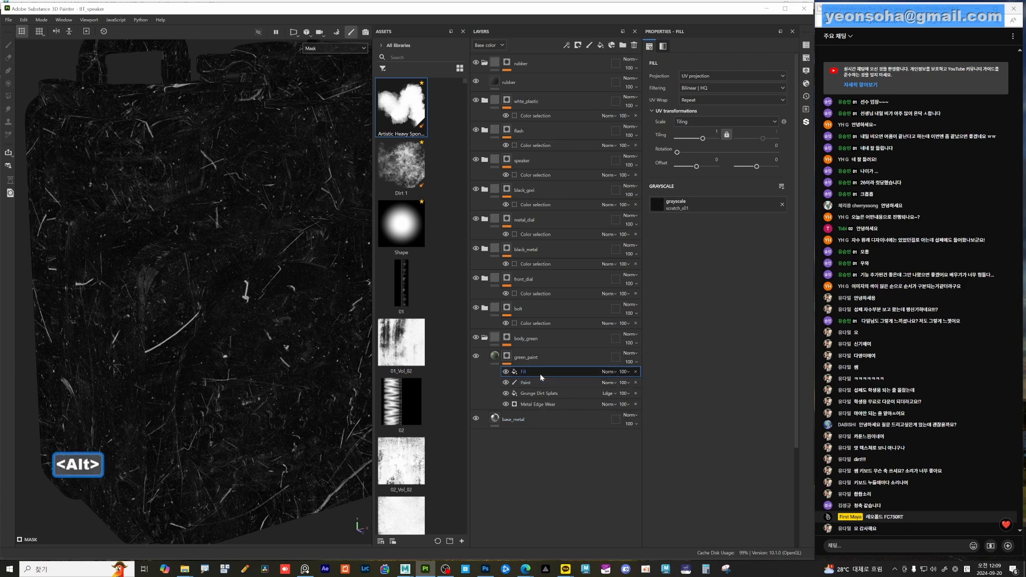
# - Browse the scratch textures available for the mask fill's grayscale input
pyautogui.click(694, 205)
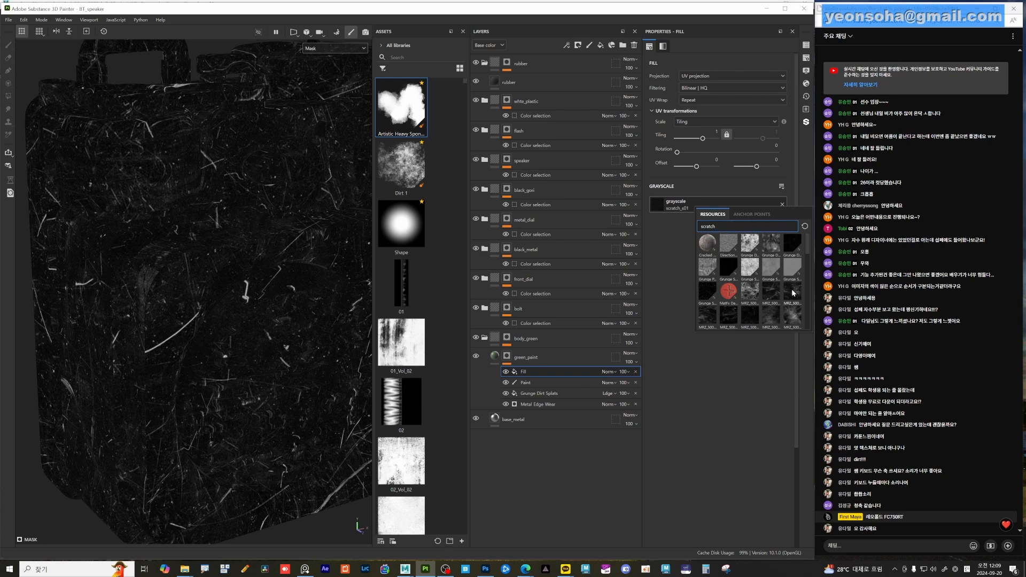
pyautogui.scroll(-3, 795, 305)
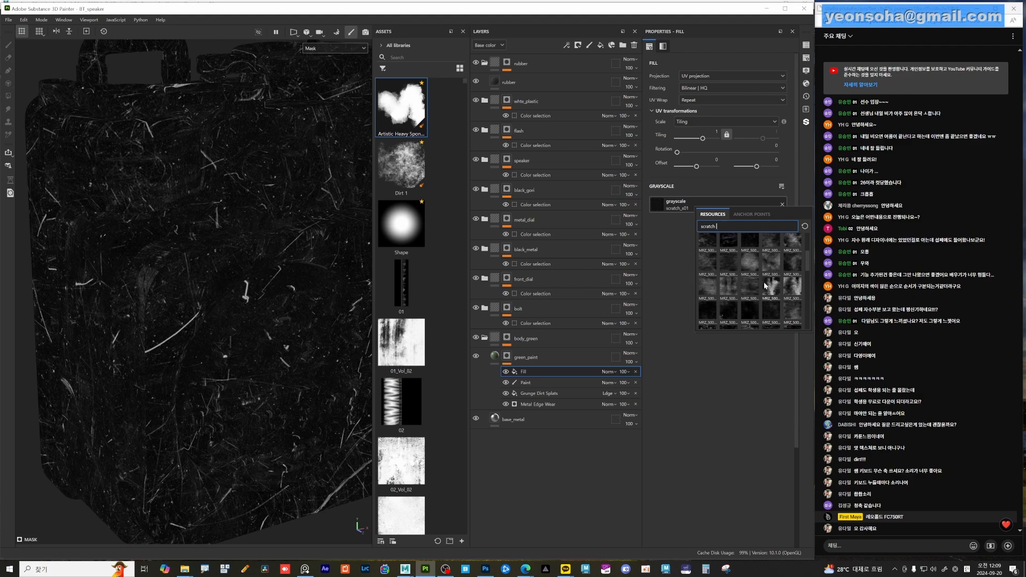
pyautogui.moveTo(764, 285)
pyautogui.moveTo(728, 288)
pyautogui.moveTo(726, 260)
pyautogui.scroll(-5, 762, 288)
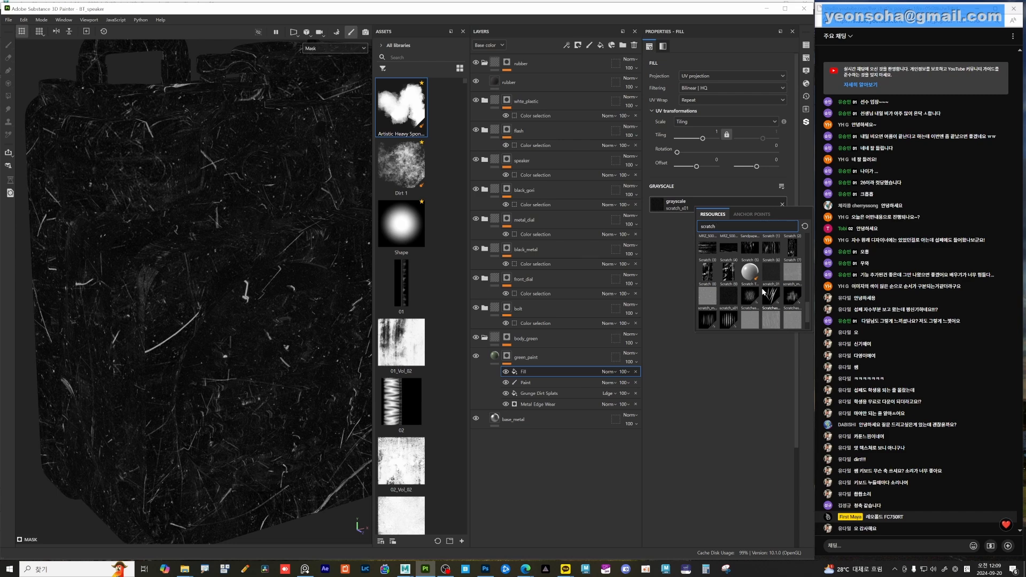
pyautogui.scroll(3, 762, 289)
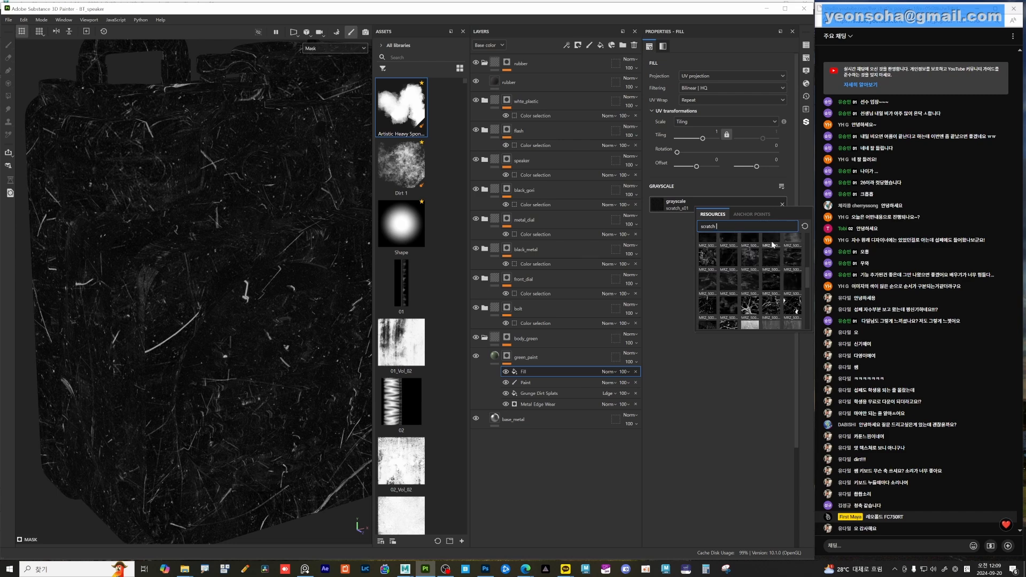
pyautogui.moveTo(773, 244)
# - Refine the resource search to "grungescratch" and assign Grunge Scratches Rough to the fill's grayscale input
pyautogui.press('BackSpace')
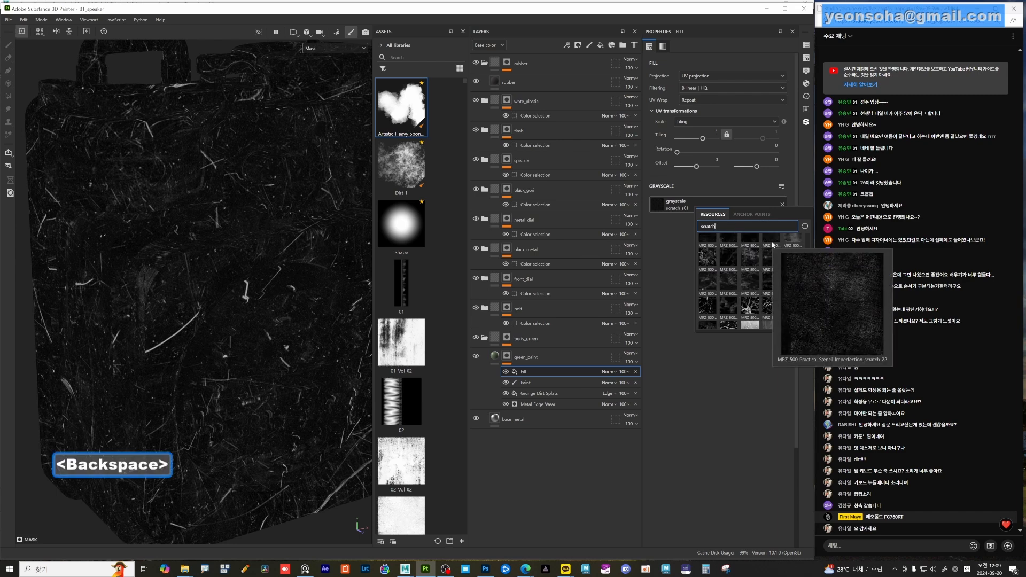
pyautogui.press('Home')
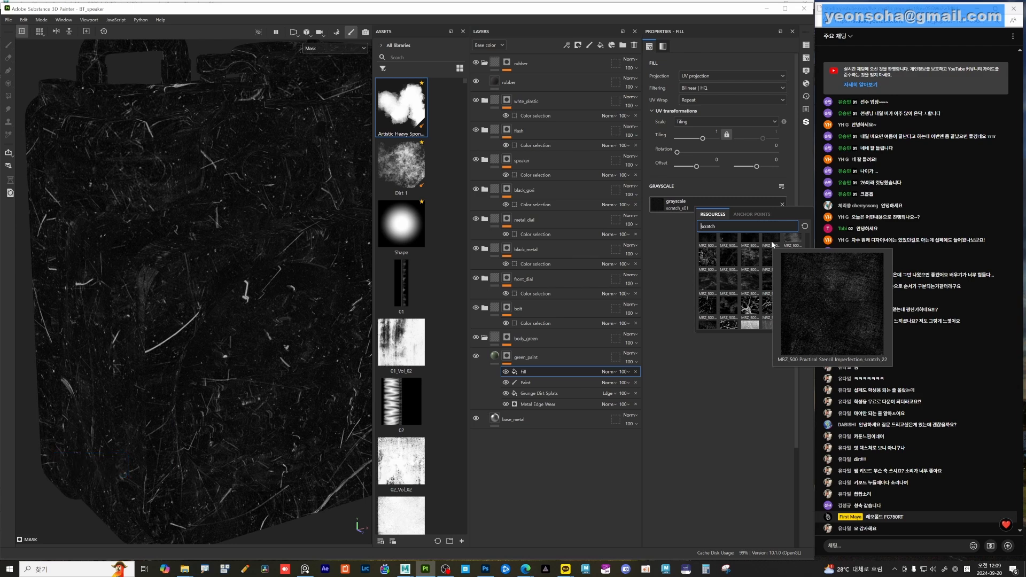
pyautogui.write('grunge')
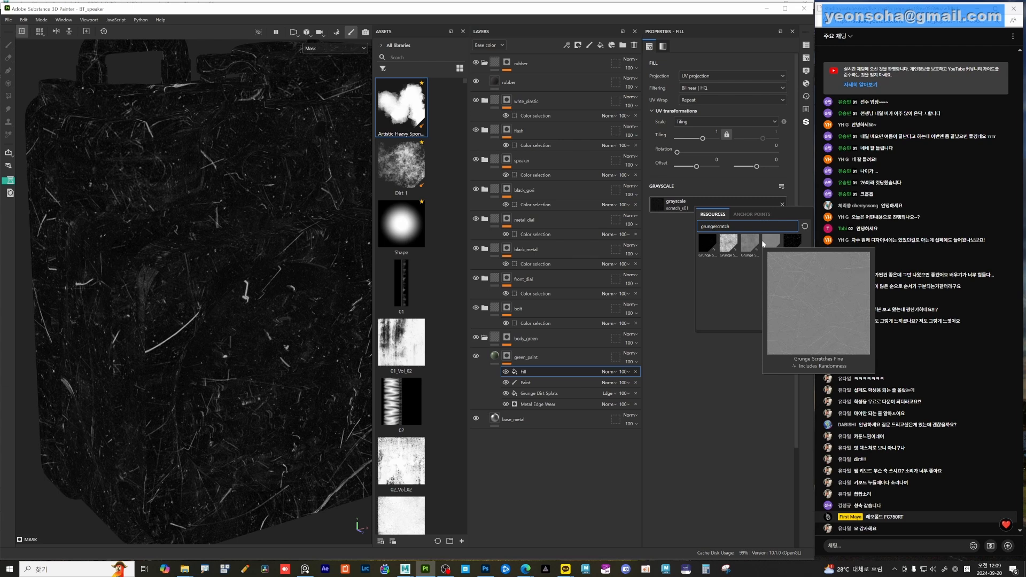
pyautogui.click(790, 243)
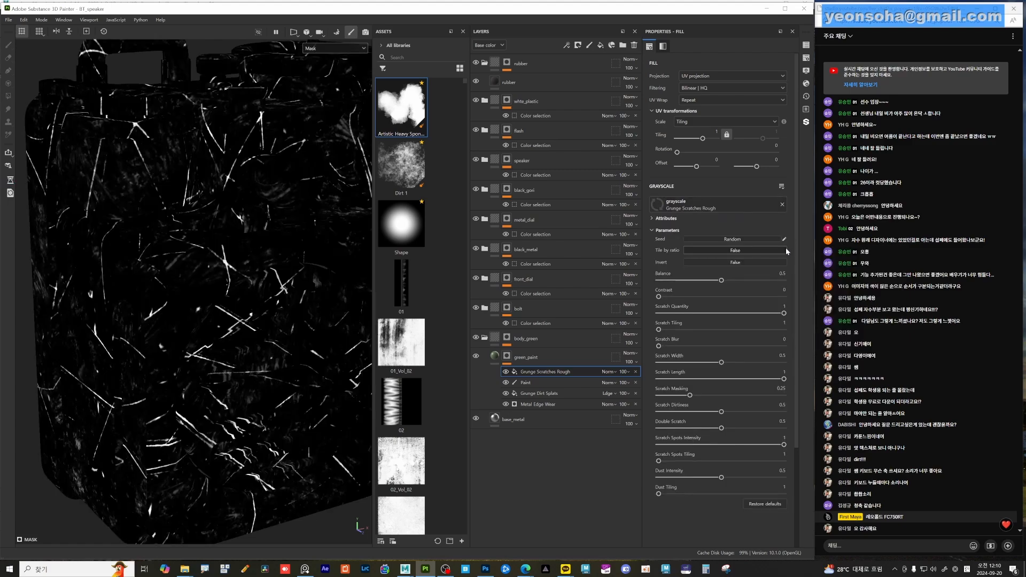
# - Inspect the rough scratch pattern on the body and compare the mask with the scratch effect hidden and shown
pyautogui.keyDown('alt'); pyautogui.moveTo(299, 314); pyautogui.dragTo(208, 242); pyautogui.keyUp('alt')
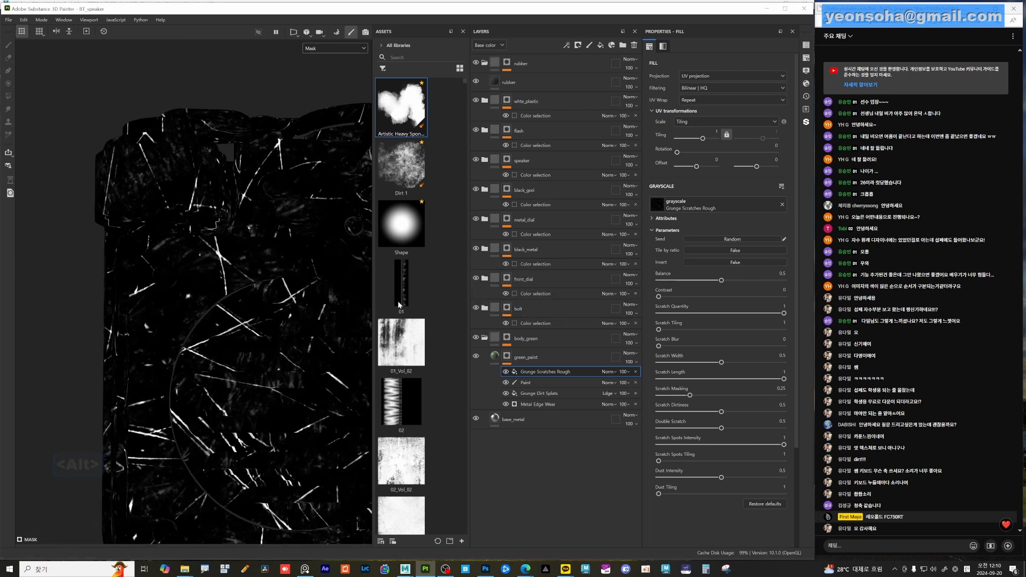
pyautogui.click(934, 570)
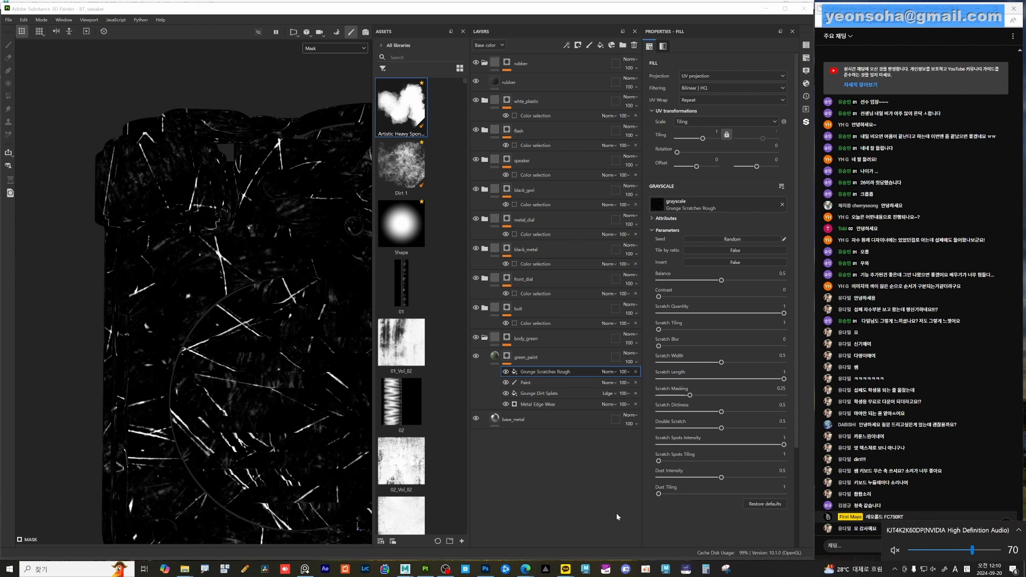
pyautogui.click(598, 495)
pyautogui.keyDown('alt'); pyautogui.moveTo(268, 340); pyautogui.dragTo(553, 383); pyautogui.keyUp('alt')
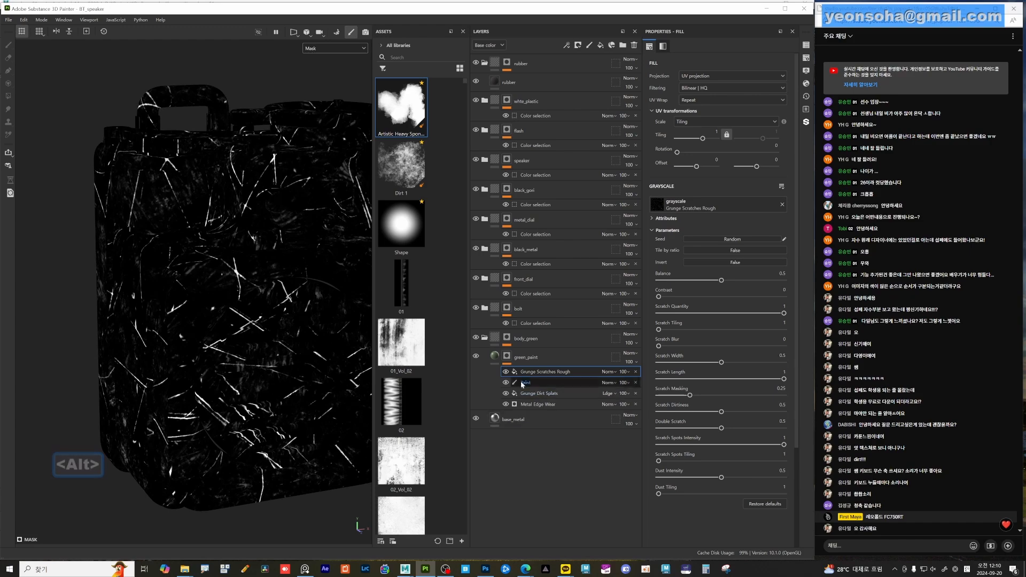
pyautogui.click(505, 372)
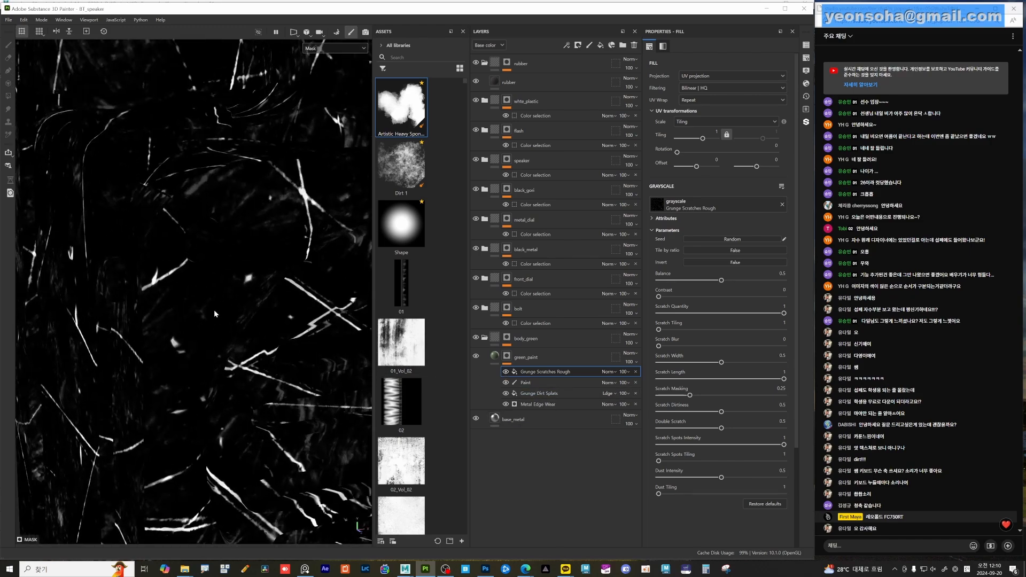
pyautogui.press('alt')
pyautogui.click(505, 372)
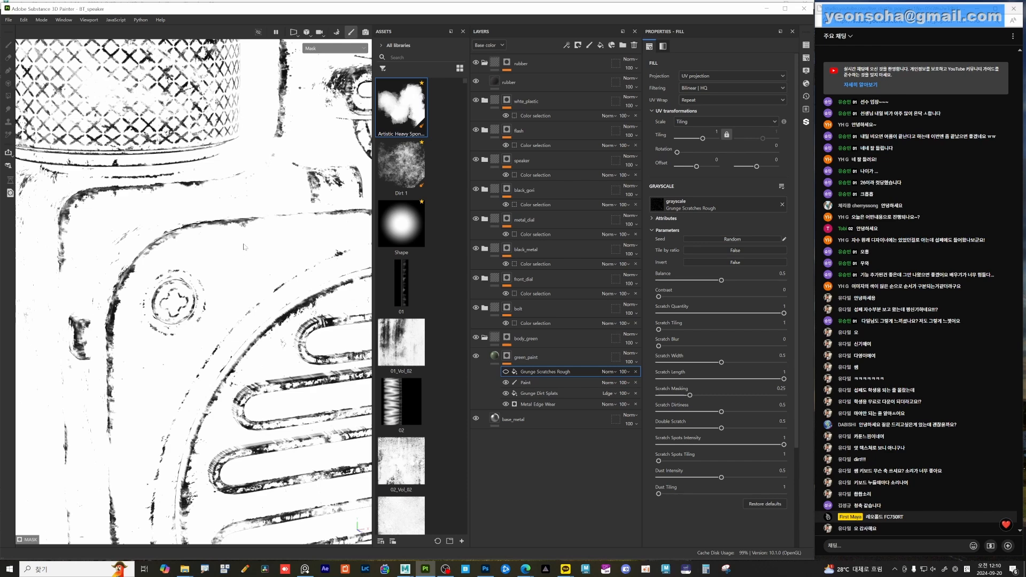
pyautogui.click(506, 372)
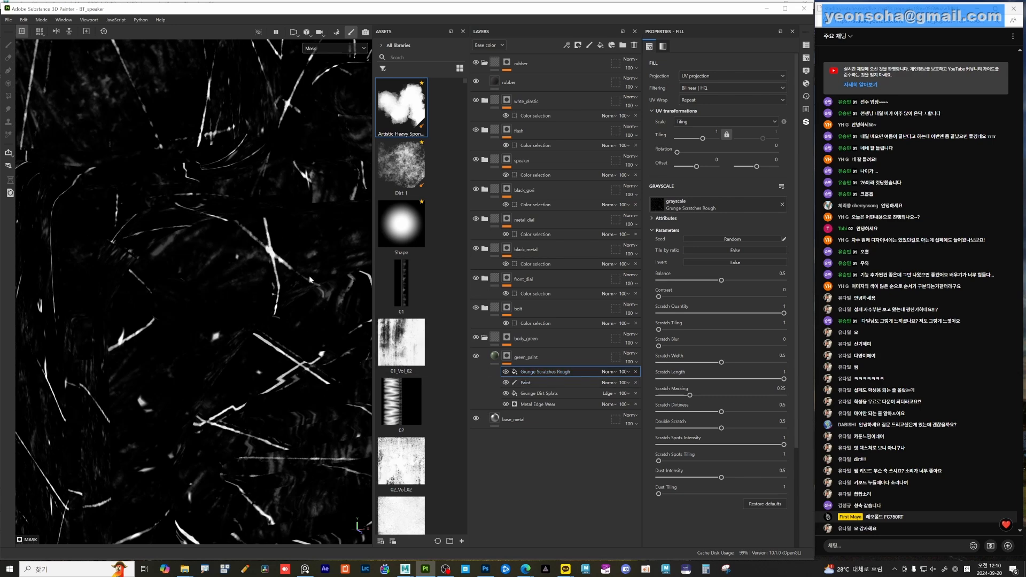
# - Set the Grunge Scratches Rough effect's blending mode to Subtract and toggle the Paint effect's visibility to compare
pyautogui.click(607, 372)
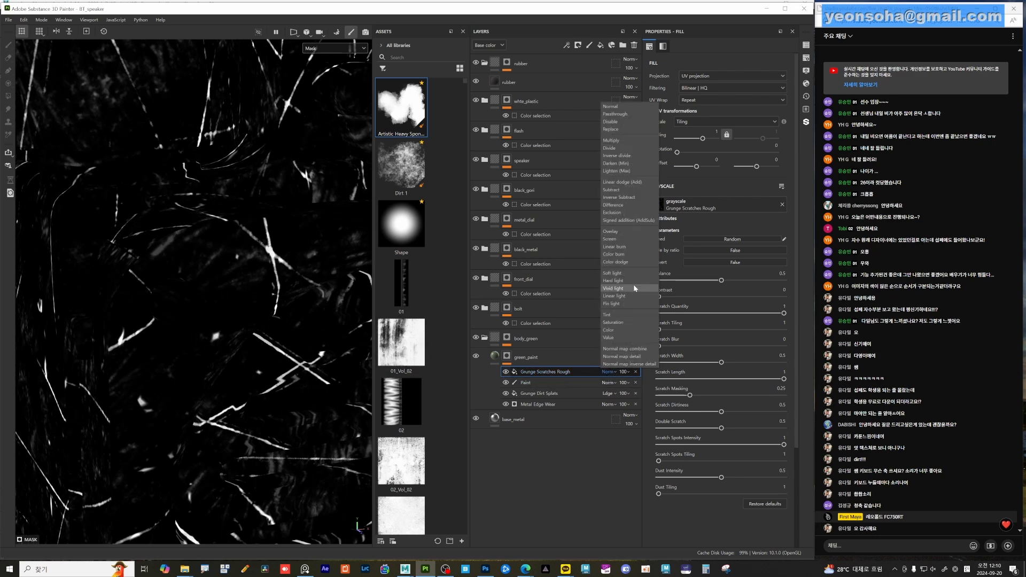
pyautogui.click(618, 191)
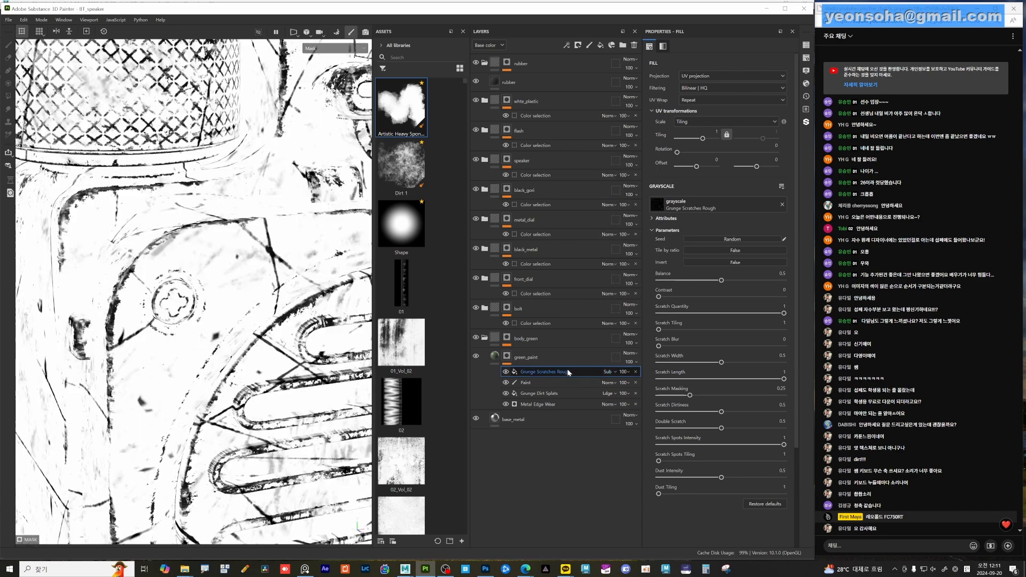
pyautogui.click(506, 383)
pyautogui.click(506, 383)
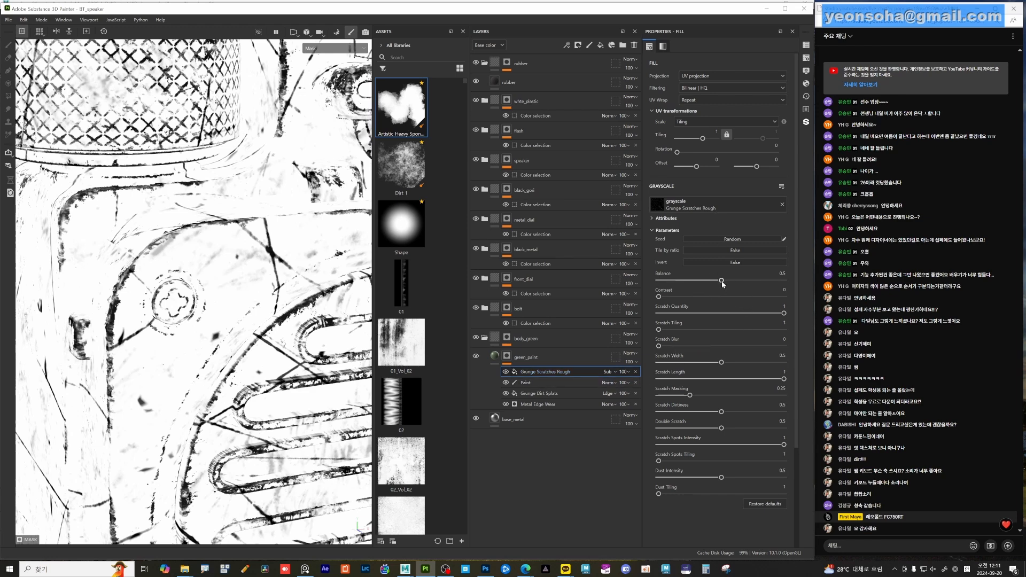
# - Set the scratch texture's Balance to 0.08 and check its effect on the mask by toggling the scratch effect's visibility
pyautogui.moveTo(726, 283); pyautogui.dragTo(668, 281)
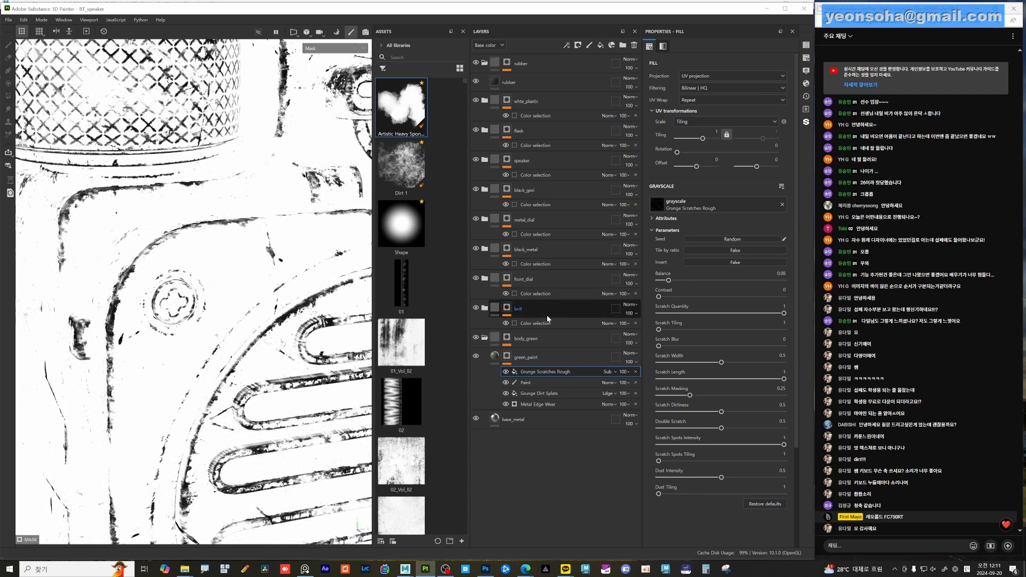
pyautogui.click(506, 372)
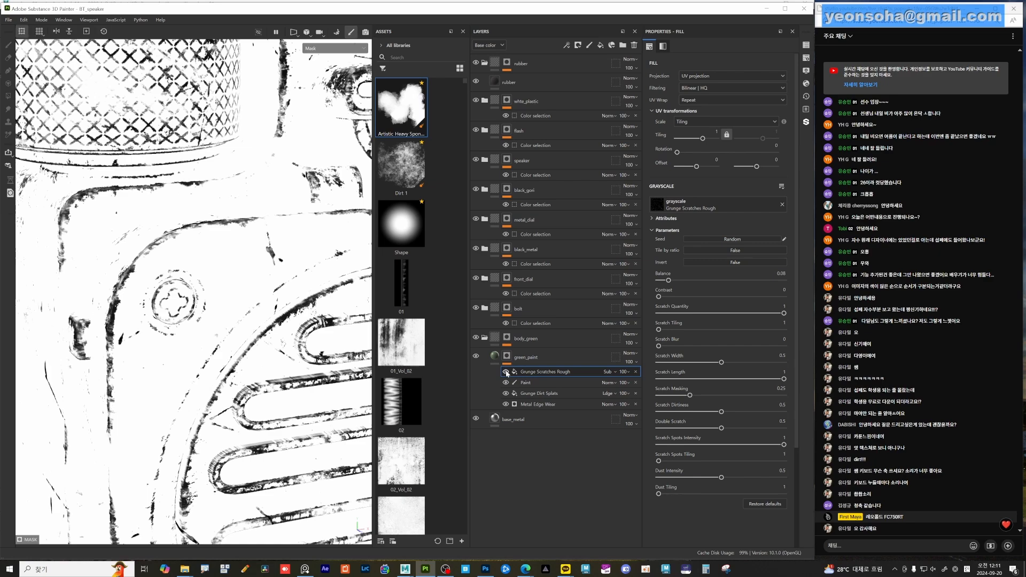
pyautogui.click(506, 372)
pyautogui.click(506, 373)
pyautogui.keyDown('alt'); pyautogui.moveTo(191, 339); pyautogui.dragTo(141, 336); pyautogui.keyUp('alt')
pyautogui.keyDown('alt'); pyautogui.moveTo(218, 386); pyautogui.dragTo(143, 415, button='right'); pyautogui.keyUp('alt')
pyautogui.keyDown('alt'); pyautogui.moveTo(144, 416); pyautogui.dragTo(104, 410, button='middle'); pyautogui.keyUp('alt')
pyautogui.keyDown('alt'); pyautogui.moveTo(181, 401); pyautogui.dragTo(214, 395, button='right'); pyautogui.keyUp('alt')
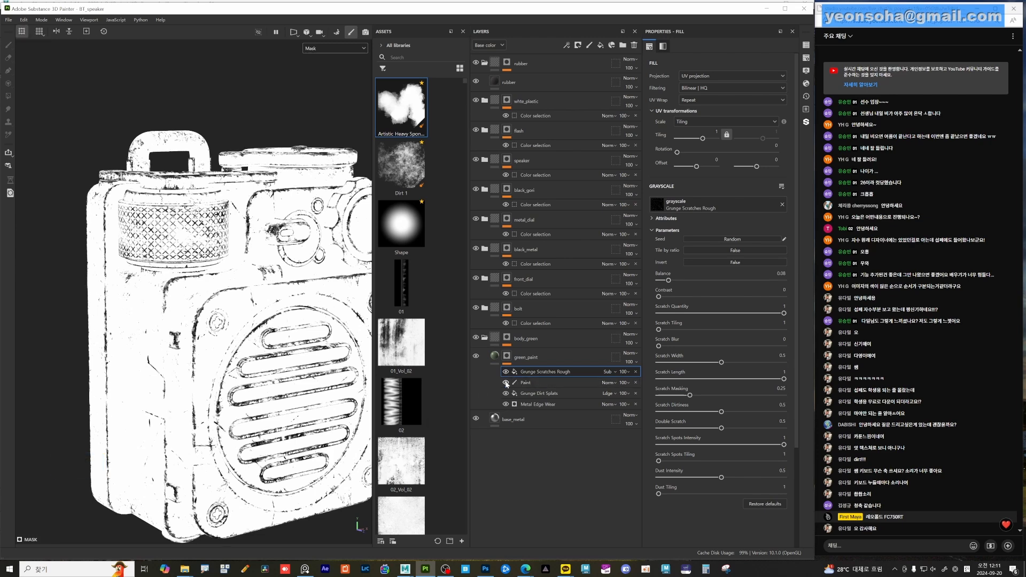
# - Display the green_paint material on the body and compare it with the Grunge Scratches Rough effect off and on
pyautogui.click(494, 356)
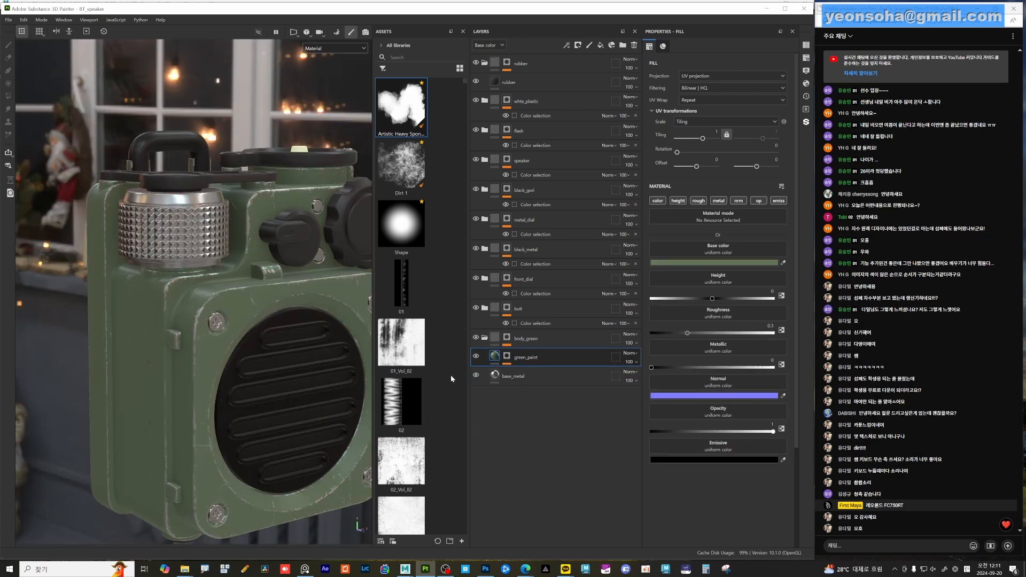
pyautogui.keyDown('alt'); pyautogui.moveTo(197, 344); pyautogui.dragTo(179, 349); pyautogui.keyUp('alt')
pyautogui.keyDown('alt'); pyautogui.moveTo(179, 349); pyautogui.dragTo(236, 368, button='right'); pyautogui.keyUp('alt')
pyautogui.keyDown('alt'); pyautogui.moveTo(236, 368); pyautogui.dragTo(248, 373); pyautogui.keyUp('alt')
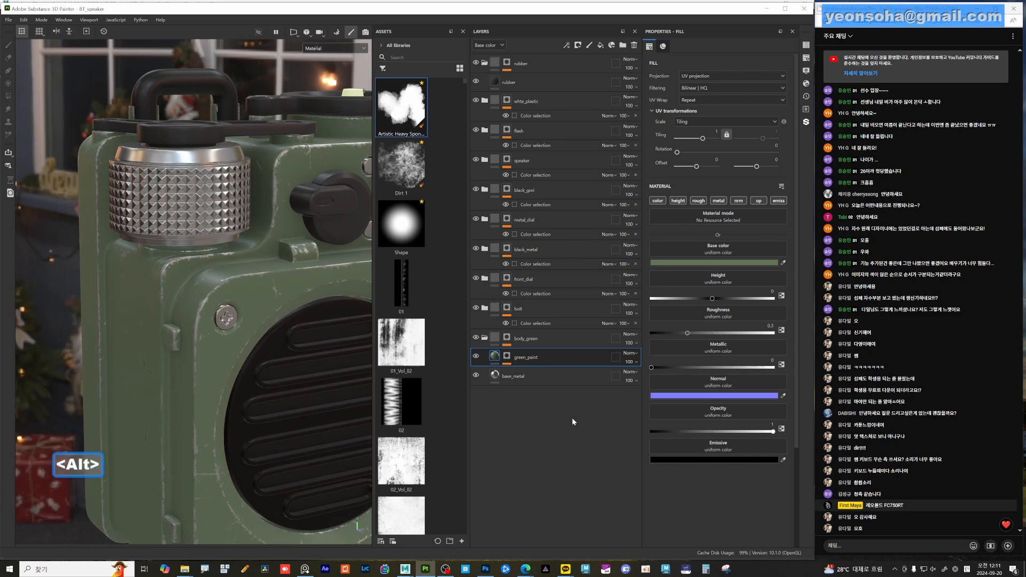
pyautogui.click(507, 356)
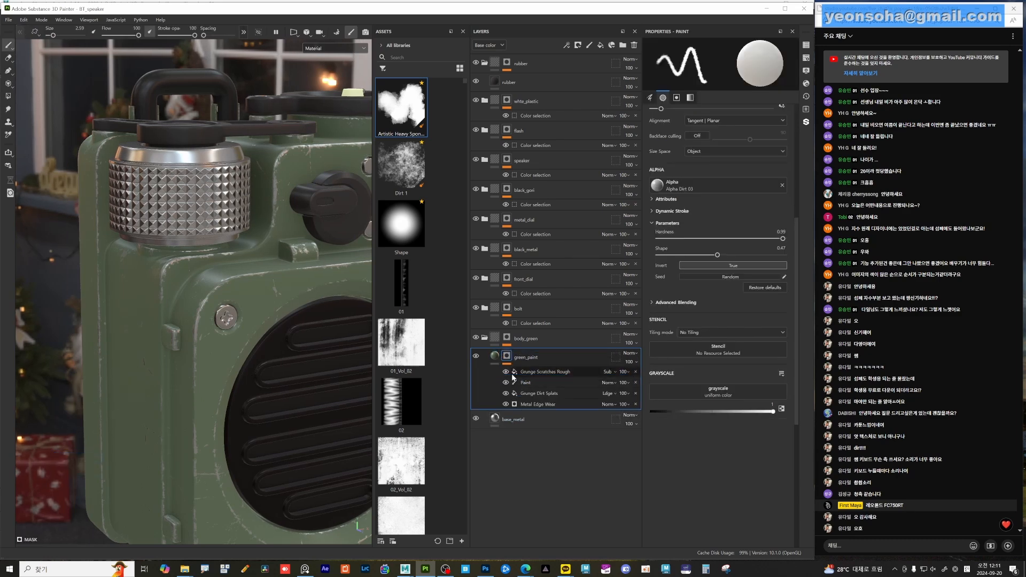
pyautogui.click(506, 372)
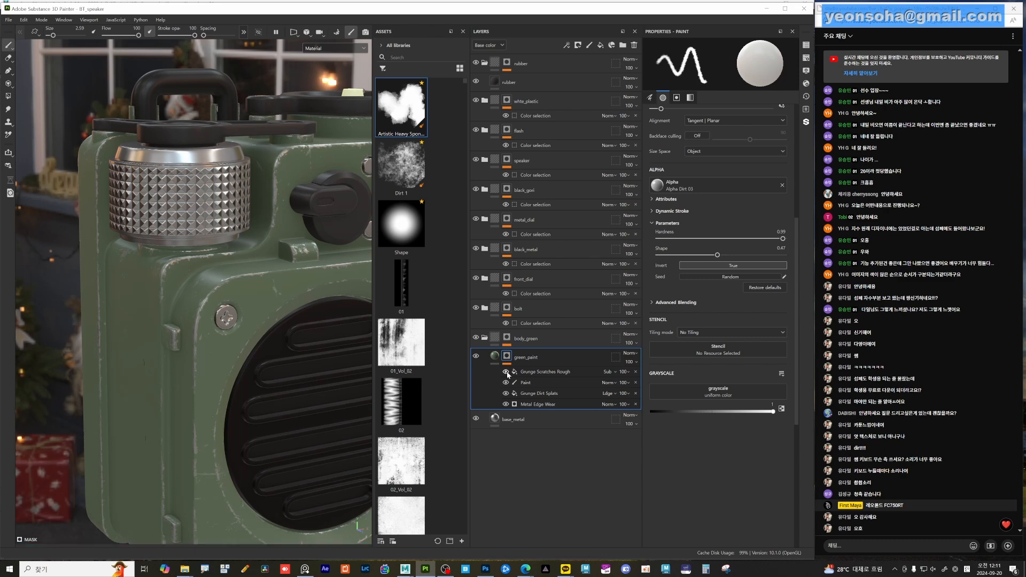
# - Set the Grunge Scratches Rough fill's tiling to 1.59 and check the scratches on the speaker's side and front
pyautogui.click(536, 371)
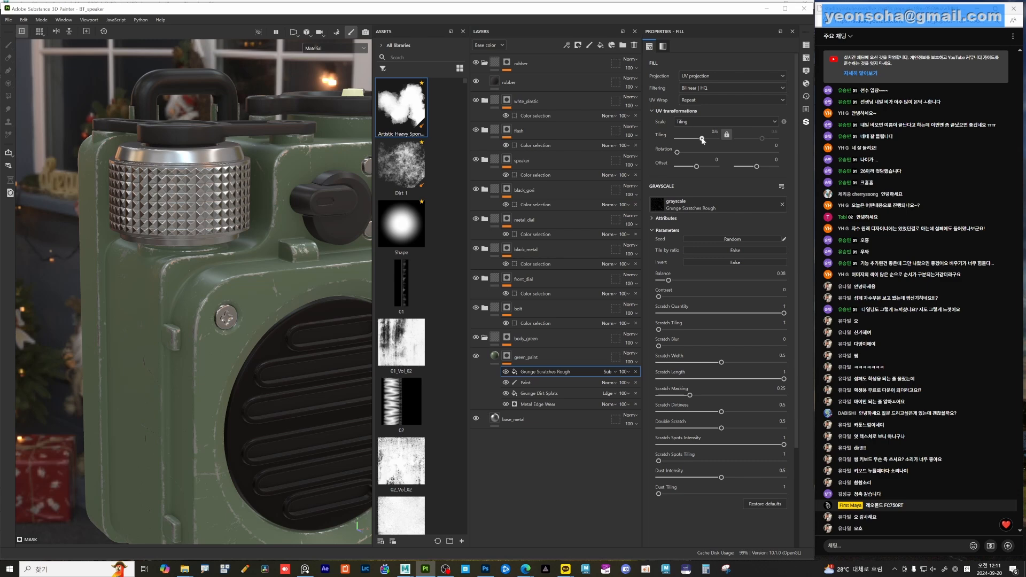
pyautogui.moveTo(702, 140); pyautogui.dragTo(705, 140)
pyautogui.keyDown('alt'); pyautogui.moveTo(278, 370); pyautogui.dragTo(321, 415); pyautogui.keyUp('alt')
pyautogui.keyDown('alt'); pyautogui.moveTo(320, 414); pyautogui.dragTo(319, 352, button='middle'); pyautogui.keyUp('alt')
pyautogui.keyDown('alt'); pyautogui.moveTo(318, 353); pyautogui.dragTo(271, 375); pyautogui.keyUp('alt')
pyautogui.keyDown('alt'); pyautogui.moveTo(208, 367); pyautogui.dragTo(194, 355); pyautogui.keyUp('alt')
pyautogui.keyDown('shift'); pyautogui.moveTo(193, 355); pyautogui.dragTo(229, 362, button='right'); pyautogui.keyUp('shift')
pyautogui.keyDown('alt'); pyautogui.moveTo(232, 367); pyautogui.dragTo(203, 351); pyautogui.keyUp('alt')
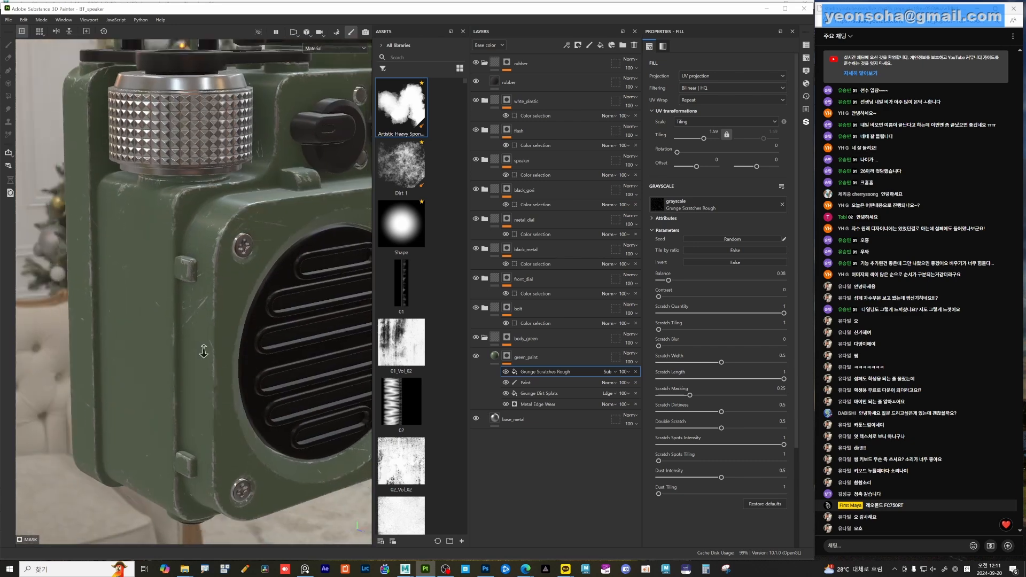
# - Examine the worn green paint on the whole speaker and up close around the knob and front screw
pyautogui.keyDown('alt'); pyautogui.moveTo(204, 351); pyautogui.dragTo(203, 322, button='right'); pyautogui.keyUp('alt')
pyautogui.keyDown('alt'); pyautogui.moveTo(208, 318); pyautogui.dragTo(182, 334); pyautogui.keyUp('alt')
pyautogui.keyDown('alt'); pyautogui.moveTo(223, 310); pyautogui.dragTo(185, 332, button='middle'); pyautogui.keyUp('alt')
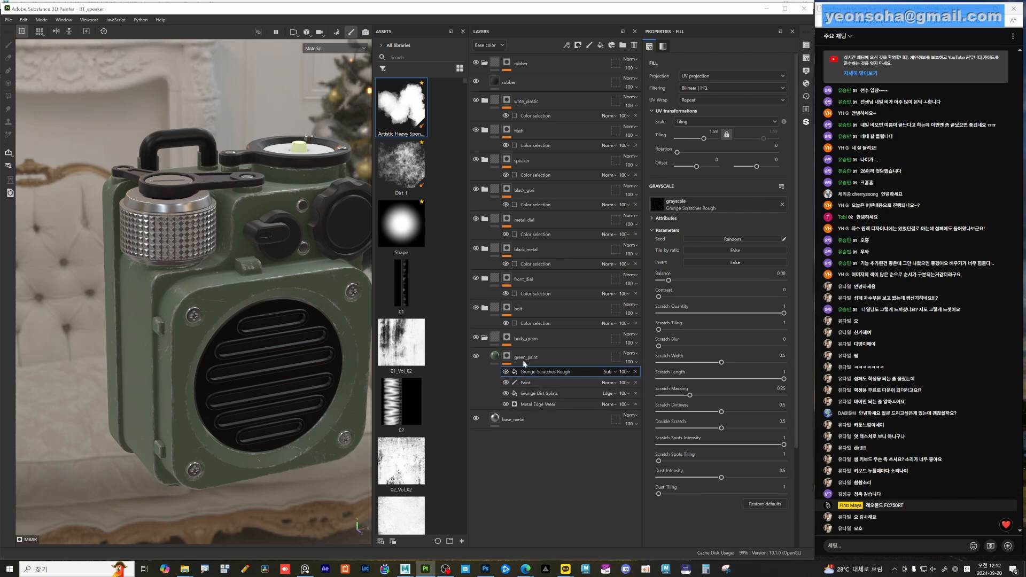
pyautogui.keyDown('alt'); pyautogui.moveTo(228, 335); pyautogui.dragTo(301, 326); pyautogui.keyUp('alt')
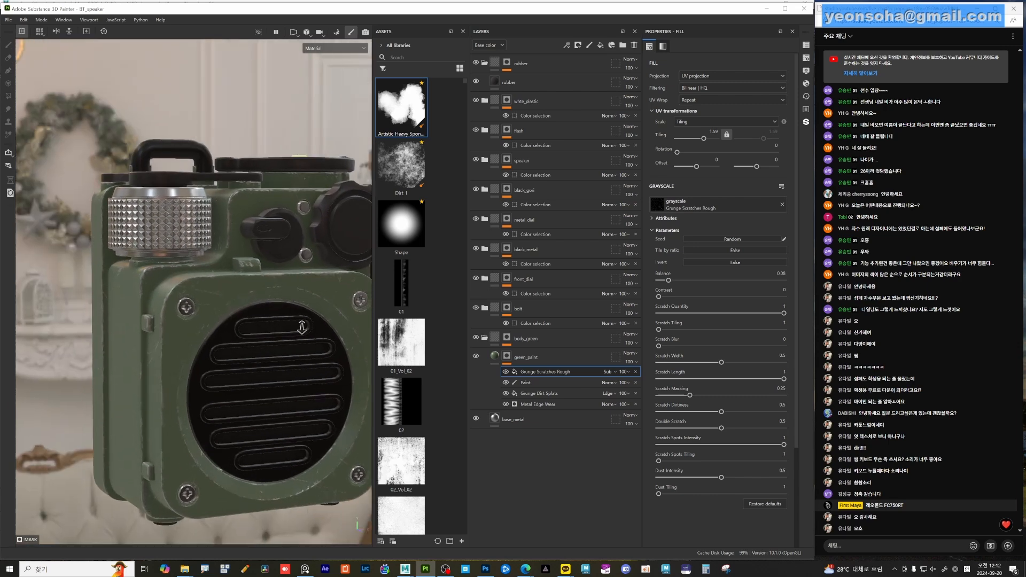
pyautogui.keyDown('alt'); pyautogui.moveTo(300, 326); pyautogui.dragTo(347, 333, button='right'); pyautogui.keyUp('alt')
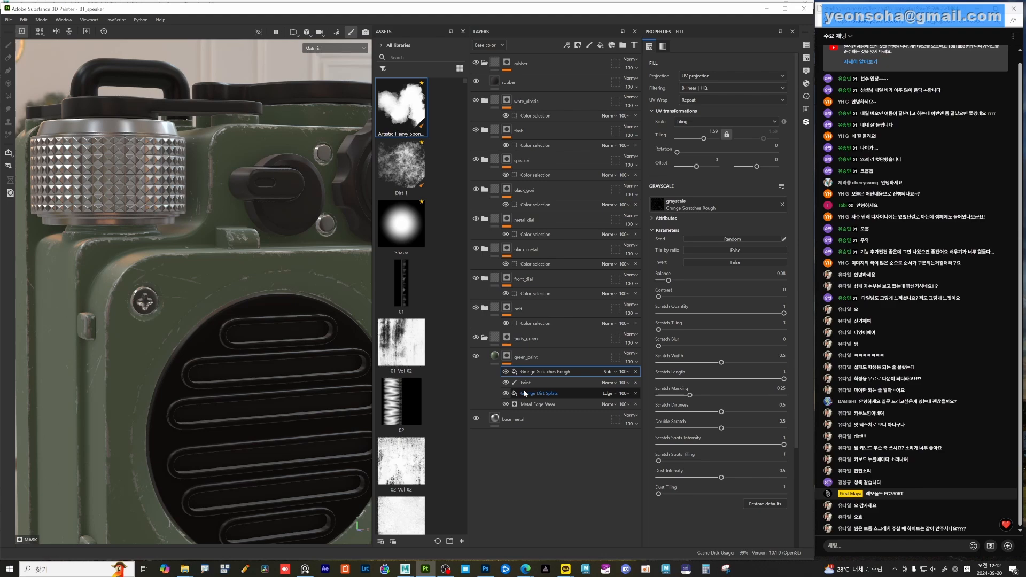
pyautogui.keyDown('alt'); pyautogui.moveTo(241, 301); pyautogui.dragTo(151, 387); pyautogui.keyUp('alt')
pyautogui.scroll(3, 179, 266)
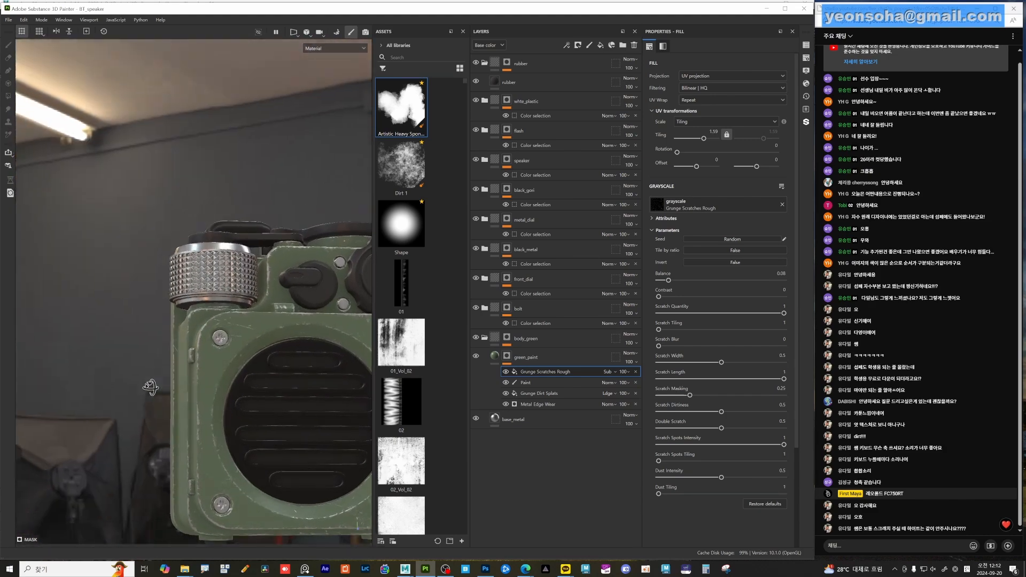
pyautogui.keyDown('alt'); pyautogui.moveTo(151, 387); pyautogui.dragTo(368, 406, button='right'); pyautogui.keyUp('alt')
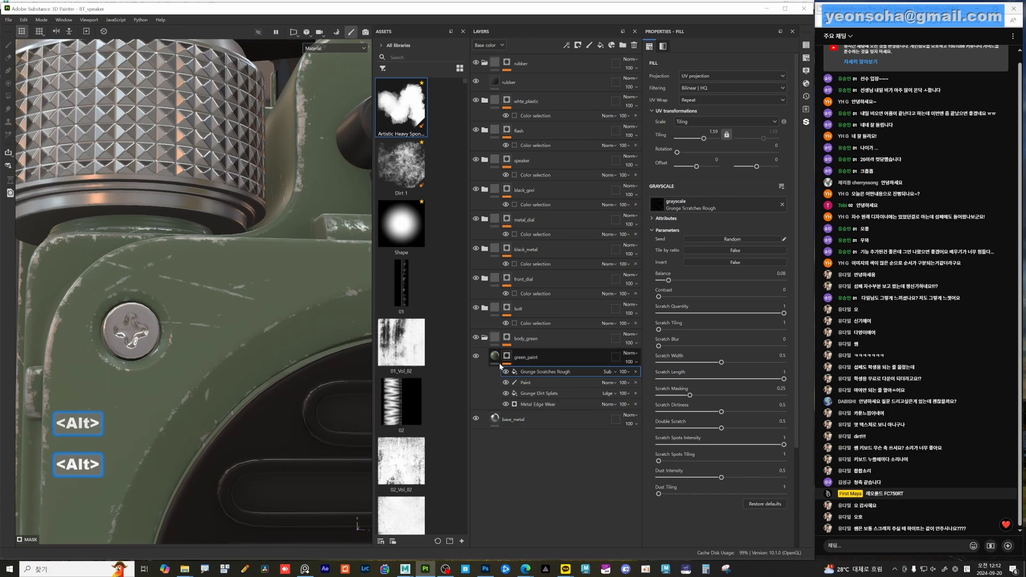
# - Raise the green_paint layer's Height to 0.0932 while viewing the chipped edge beside the screw
pyautogui.click(495, 357)
pyautogui.keyDown('alt'); pyautogui.moveTo(160, 354); pyautogui.dragTo(212, 348); pyautogui.keyUp('alt')
pyautogui.keyDown('alt'); pyautogui.moveTo(212, 349); pyautogui.dragTo(315, 350, button='right'); pyautogui.keyUp('alt')
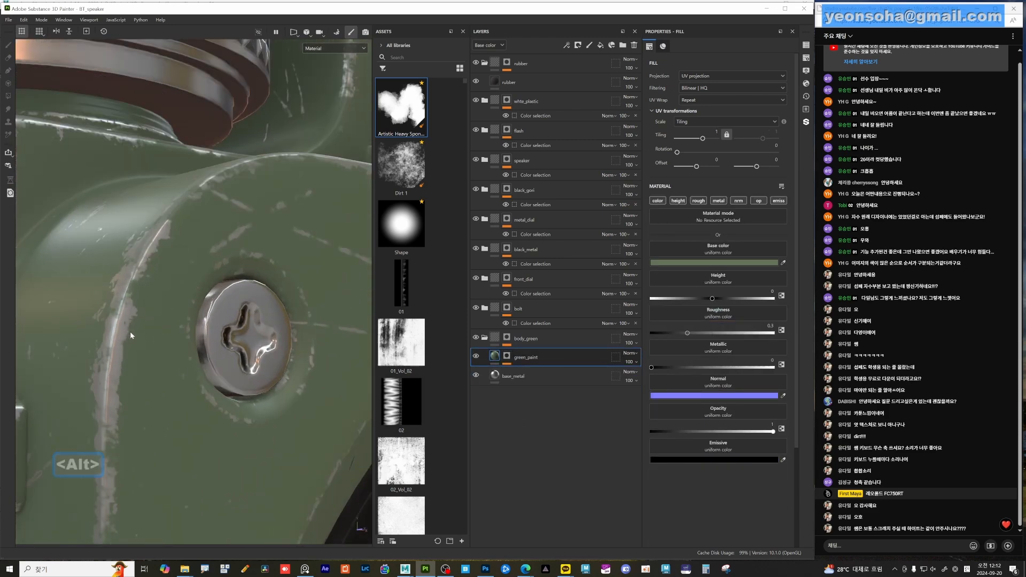
pyautogui.keyDown('alt'); pyautogui.moveTo(190, 360); pyautogui.dragTo(240, 371, button='right'); pyautogui.keyUp('alt')
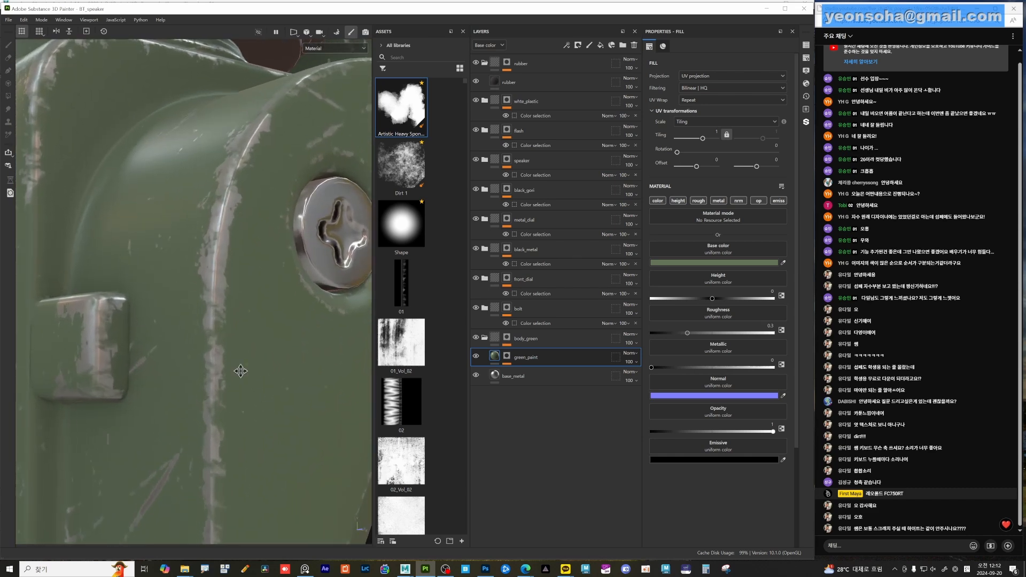
pyautogui.keyDown('alt'); pyautogui.moveTo(240, 371); pyautogui.dragTo(175, 353); pyautogui.keyUp('alt')
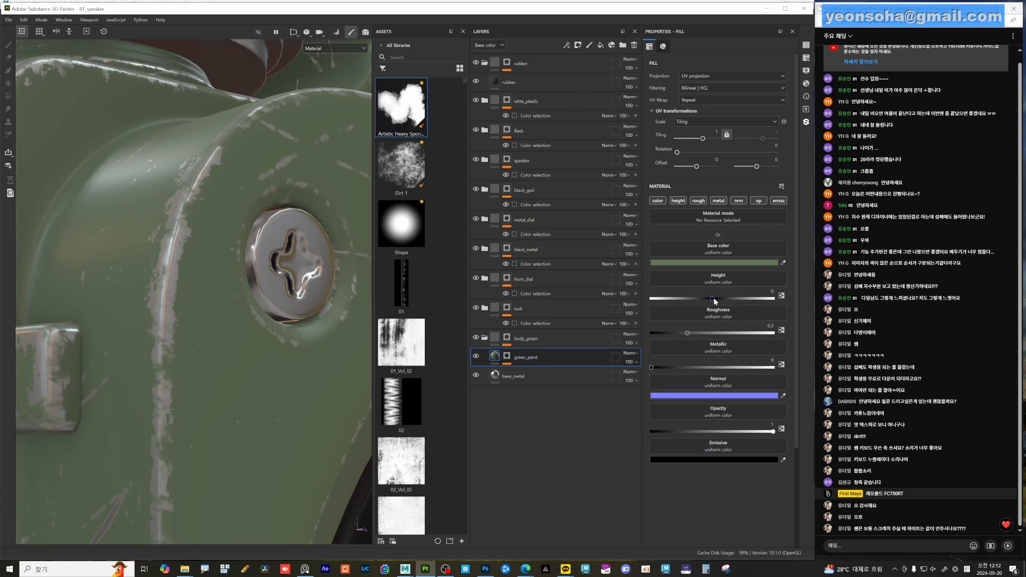
pyautogui.moveTo(712, 299); pyautogui.dragTo(718, 298)
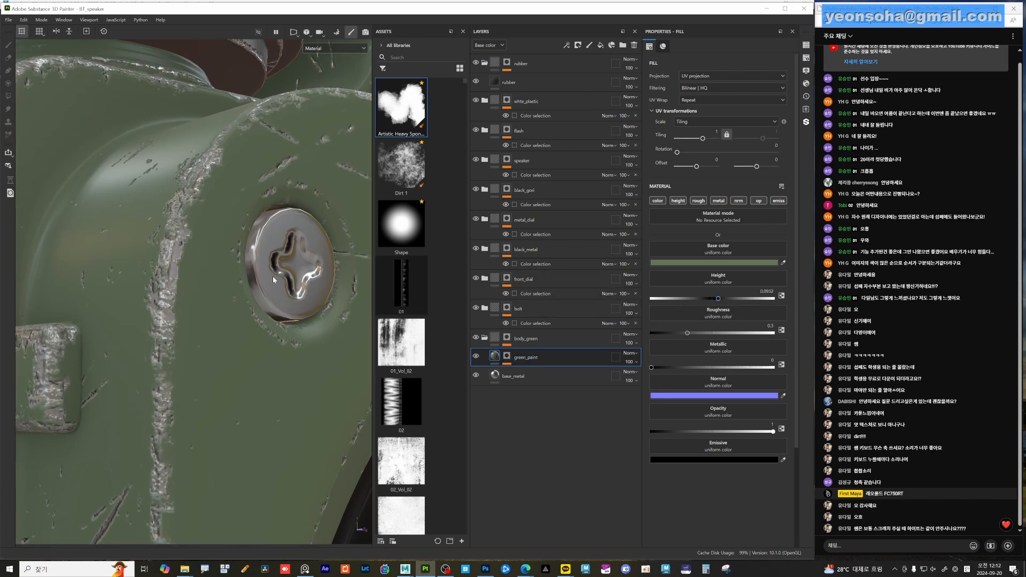
# - Set the green_paint layer's Height to 0.02
pyautogui.press('alt')
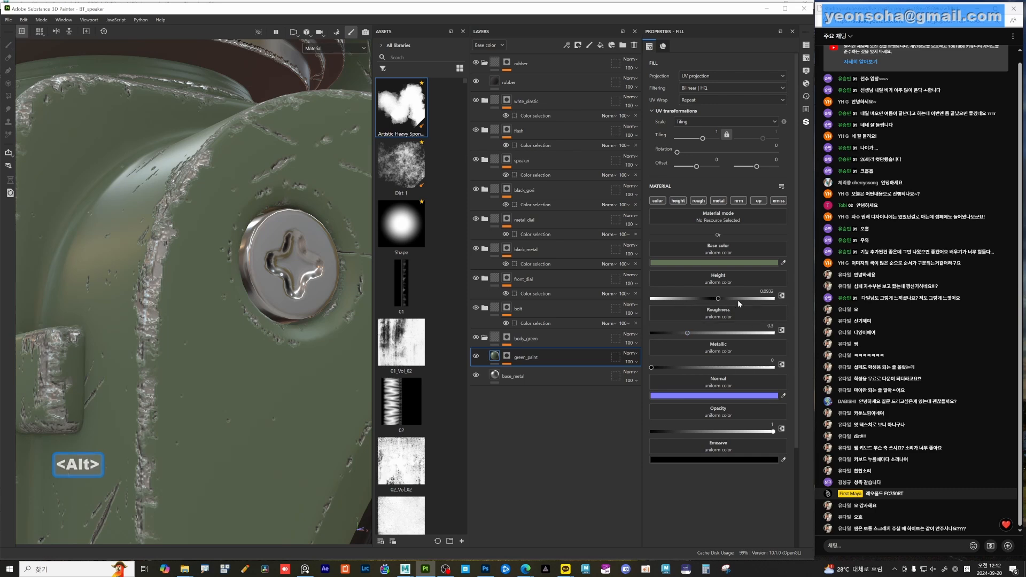
pyautogui.click(767, 292)
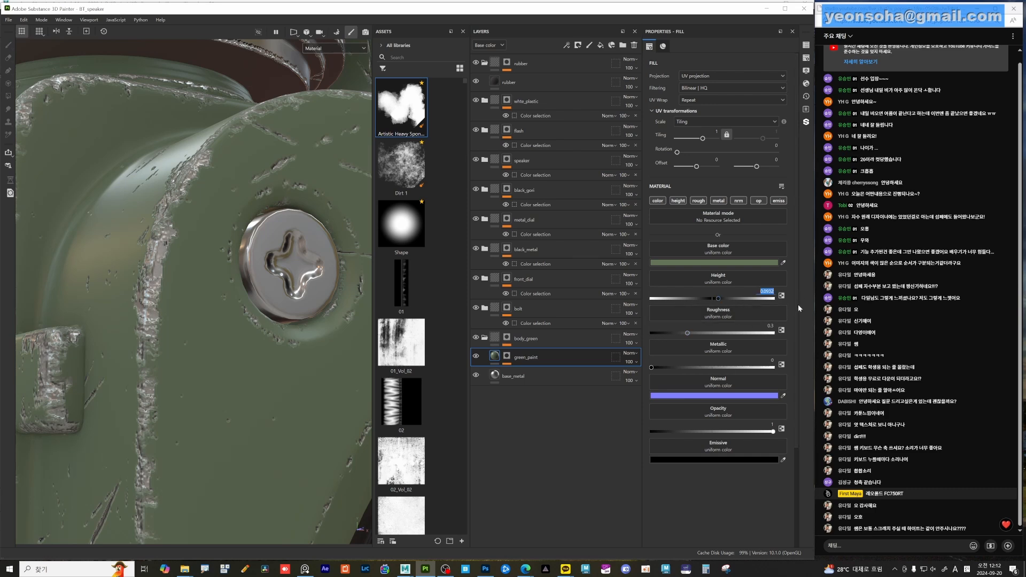
pyautogui.write('0.02')
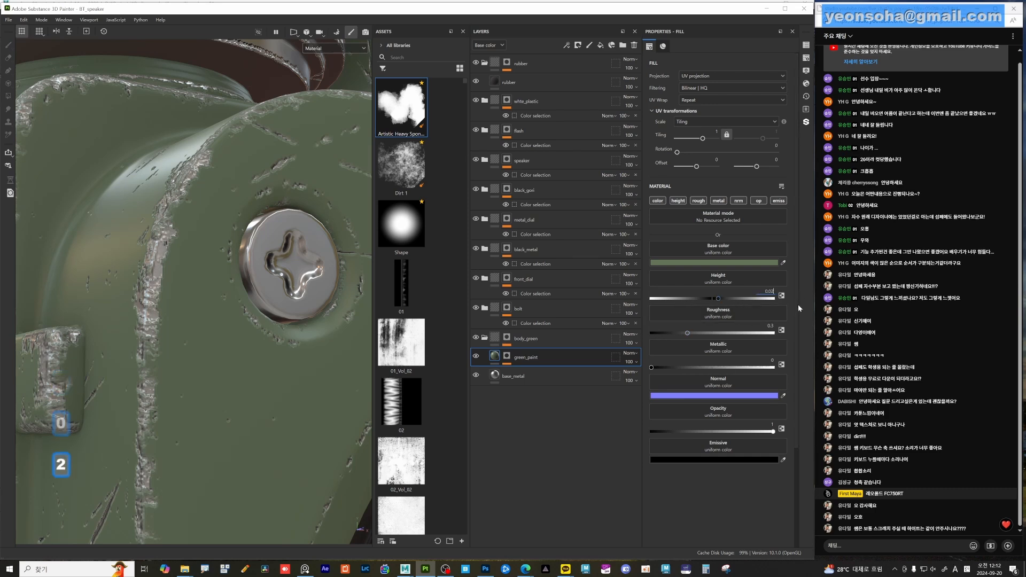
pyautogui.press('Return')
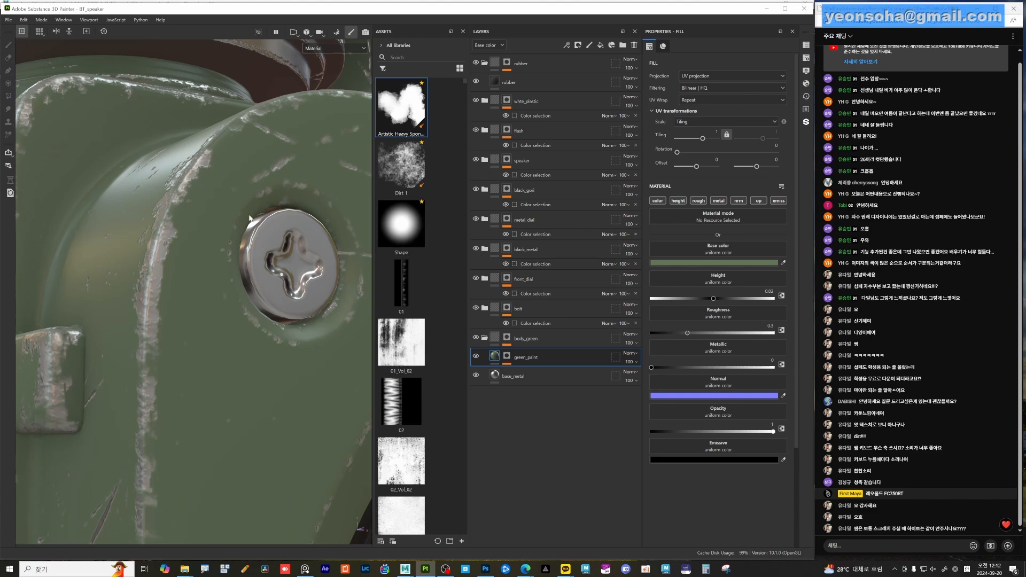
# - Examine the paint thickness on the chipped edges around the knob base, the small side tab and the front screw
pyautogui.keyDown('alt'); pyautogui.moveTo(267, 283); pyautogui.dragTo(240, 295); pyautogui.keyUp('alt')
pyautogui.keyDown('alt'); pyautogui.moveTo(262, 299); pyautogui.dragTo(199, 315, button='right'); pyautogui.keyUp('alt')
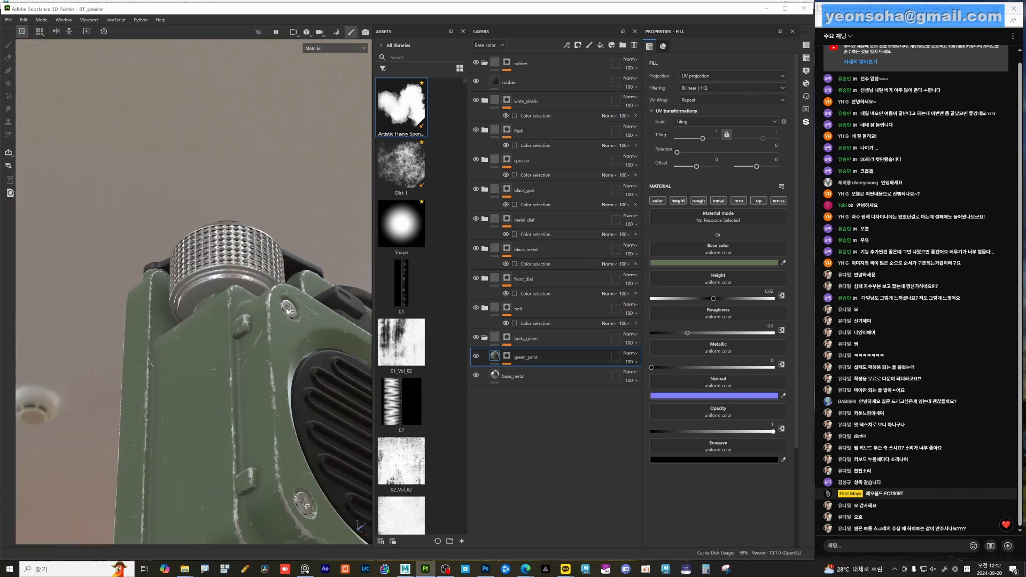
pyautogui.keyDown('alt'); pyautogui.moveTo(214, 315); pyautogui.dragTo(246, 305); pyautogui.keyUp('alt')
pyautogui.keyDown('alt'); pyautogui.moveTo(257, 312); pyautogui.dragTo(350, 338, button='right'); pyautogui.keyUp('alt')
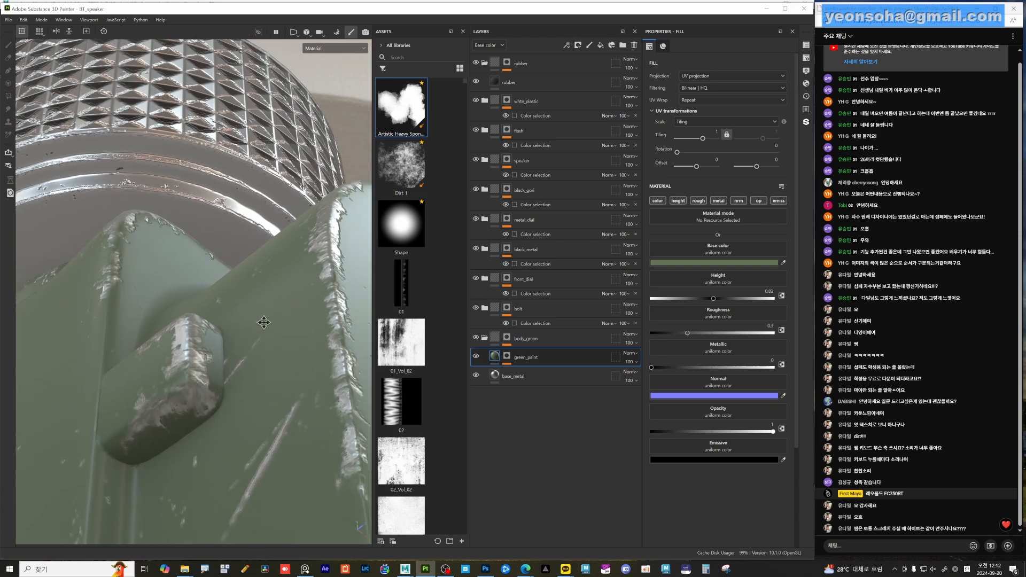
pyautogui.keyDown('alt'); pyautogui.moveTo(331, 321); pyautogui.dragTo(206, 339, button='middle'); pyautogui.keyUp('alt')
pyautogui.keyDown('alt'); pyautogui.moveTo(206, 329); pyautogui.dragTo(223, 365); pyautogui.keyUp('alt')
pyautogui.keyDown('alt'); pyautogui.moveTo(225, 297); pyautogui.dragTo(223, 314, button='middle'); pyautogui.keyUp('alt')
pyautogui.keyDown('alt'); pyautogui.moveTo(224, 313); pyautogui.dragTo(231, 345); pyautogui.keyUp('alt')
pyautogui.keyDown('alt'); pyautogui.moveTo(289, 331); pyautogui.dragTo(259, 320, button='right'); pyautogui.keyUp('alt')
pyautogui.keyDown('alt'); pyautogui.moveTo(258, 320); pyautogui.dragTo(180, 294); pyautogui.keyUp('alt')
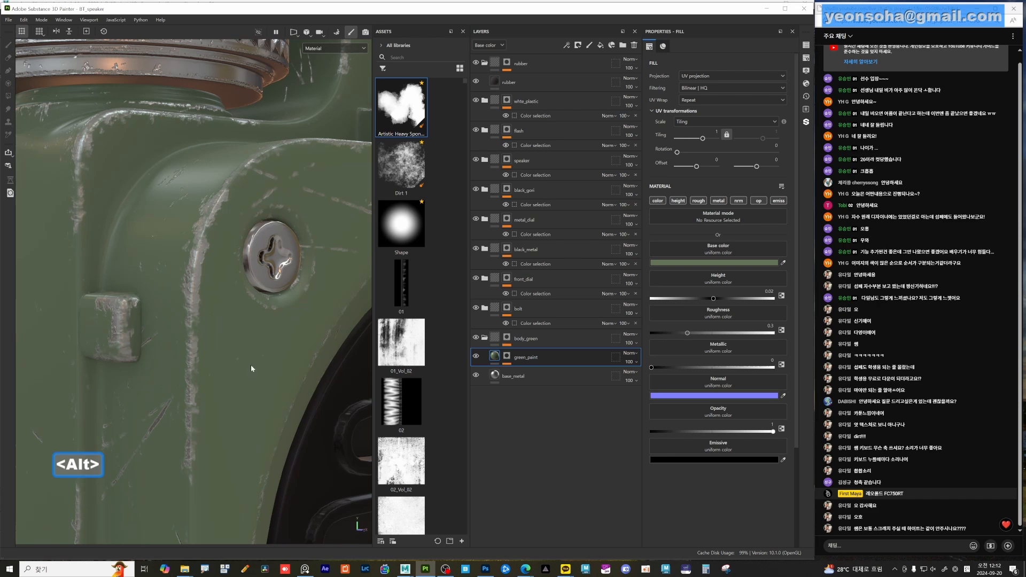
pyautogui.keyDown('alt'); pyautogui.moveTo(251, 369); pyautogui.dragTo(233, 384); pyautogui.keyUp('alt')
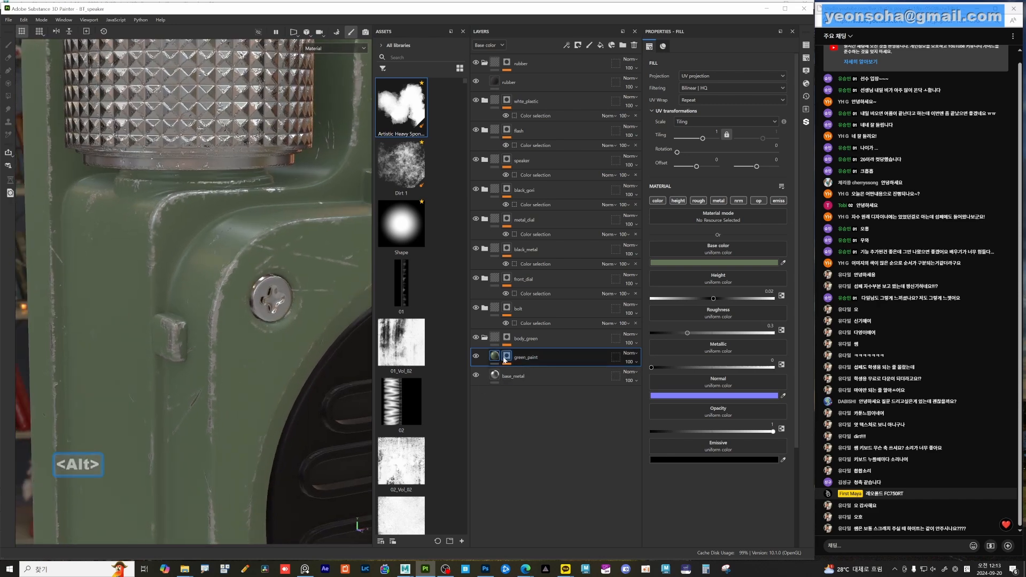
# - Review the effects in the green_paint layer's mask, return to its material and view the worn corner from several angles
pyautogui.click(506, 359)
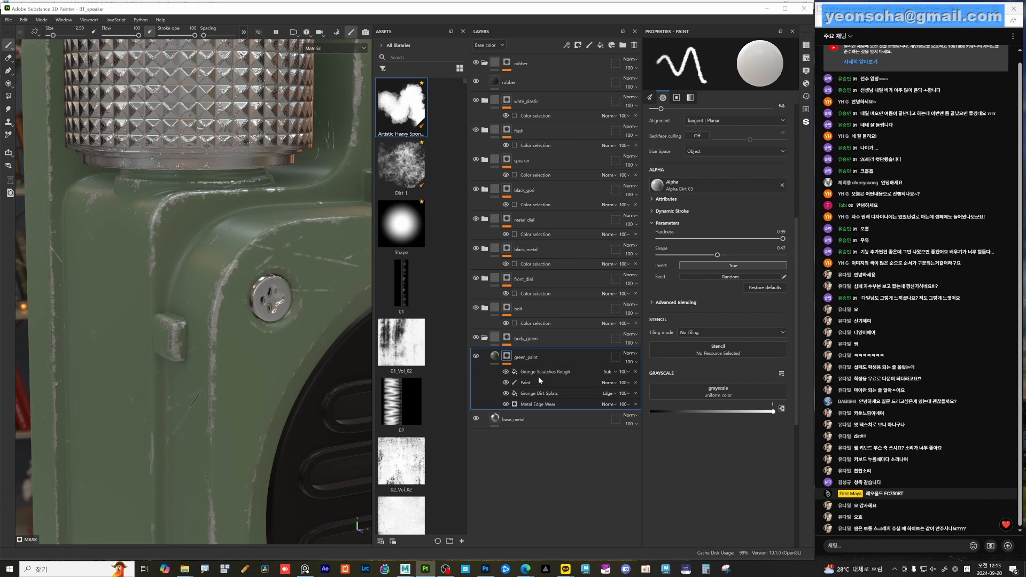
pyautogui.keyDown('alt'); pyautogui.moveTo(282, 373); pyautogui.dragTo(214, 377); pyautogui.keyUp('alt')
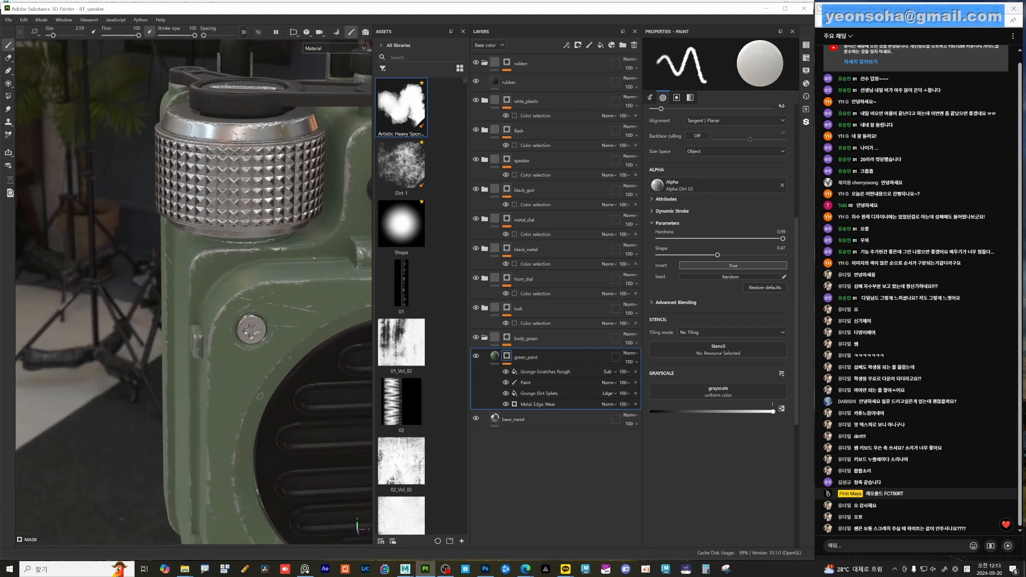
pyautogui.keyDown('alt'); pyautogui.moveTo(214, 377); pyautogui.dragTo(156, 353, button='middle'); pyautogui.keyUp('alt')
pyautogui.keyDown('alt'); pyautogui.moveTo(156, 353); pyautogui.dragTo(203, 343); pyautogui.keyUp('alt')
pyautogui.keyDown('alt'); pyautogui.moveTo(203, 343); pyautogui.dragTo(308, 336, button='middle'); pyautogui.keyUp('alt')
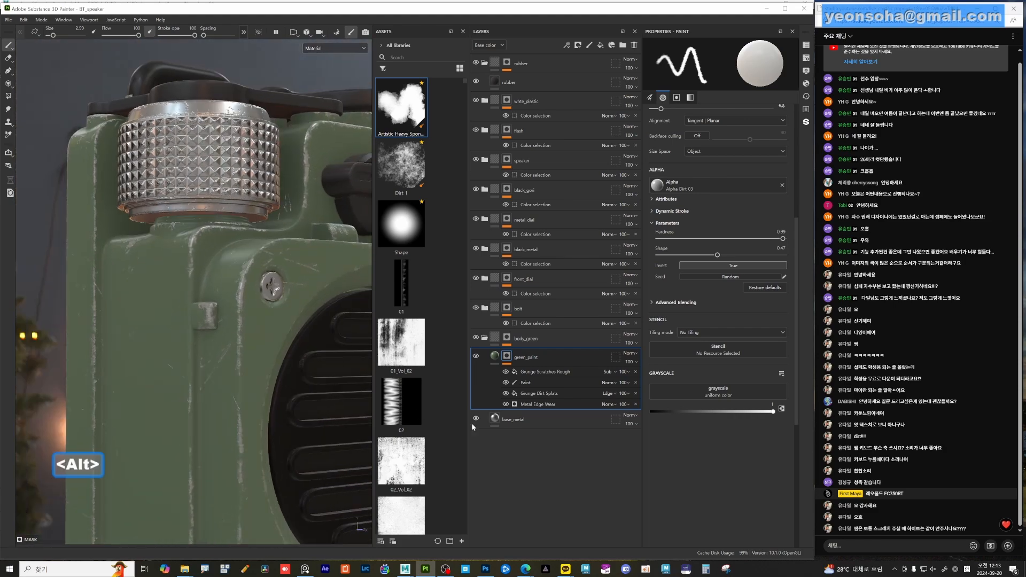
pyautogui.click(496, 356)
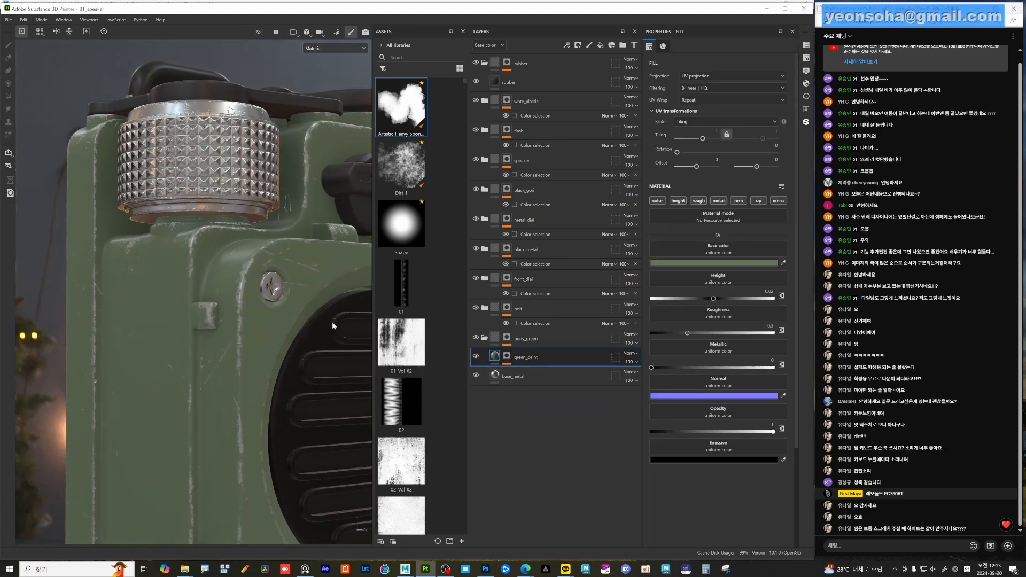
pyautogui.keyDown('alt'); pyautogui.moveTo(223, 437); pyautogui.dragTo(158, 403); pyautogui.keyUp('alt')
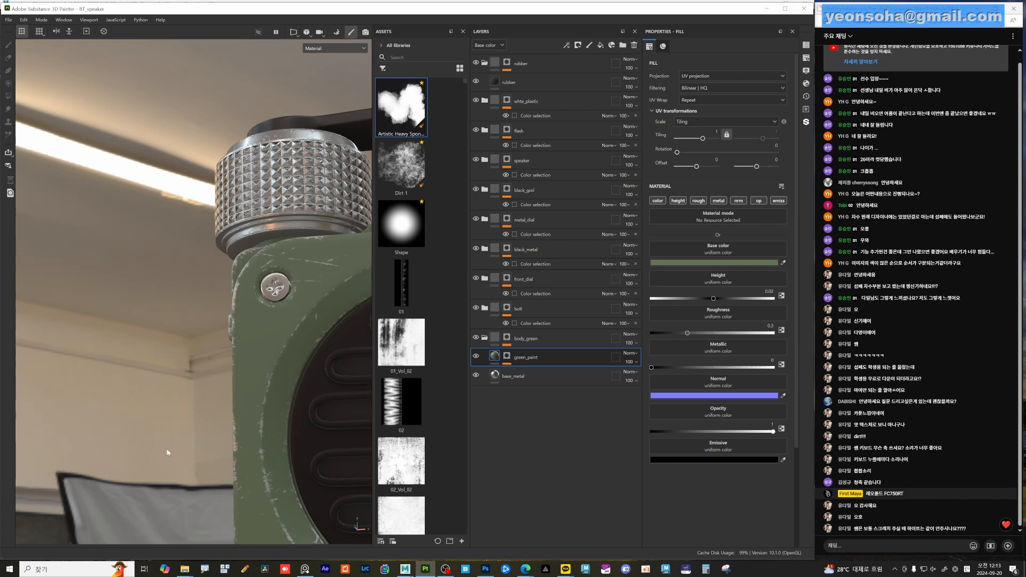
pyautogui.keyDown('alt'); pyautogui.moveTo(167, 453); pyautogui.dragTo(216, 396); pyautogui.keyUp('alt')
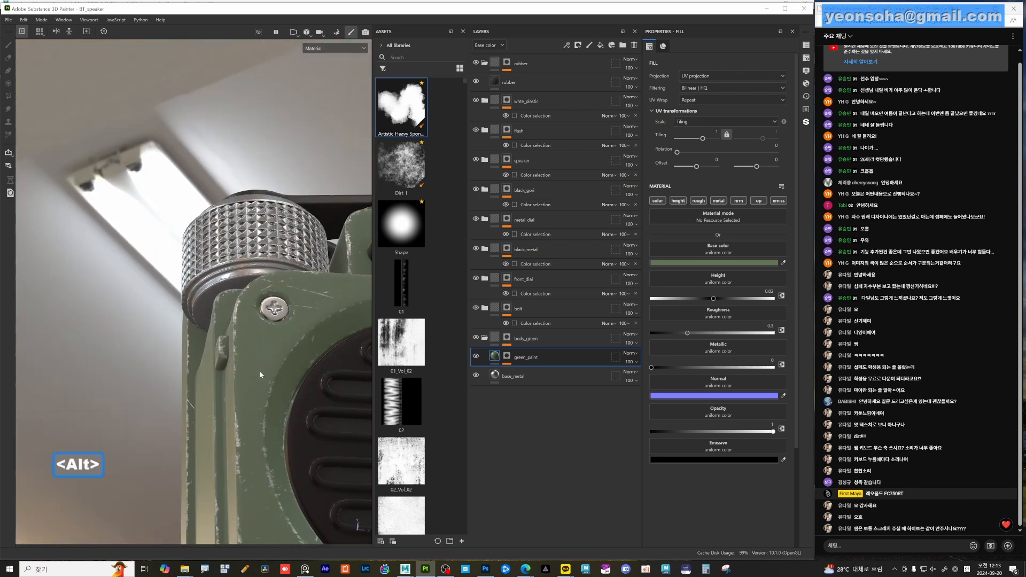
pyautogui.keyDown('alt'); pyautogui.moveTo(274, 379); pyautogui.dragTo(264, 445); pyautogui.keyUp('alt')
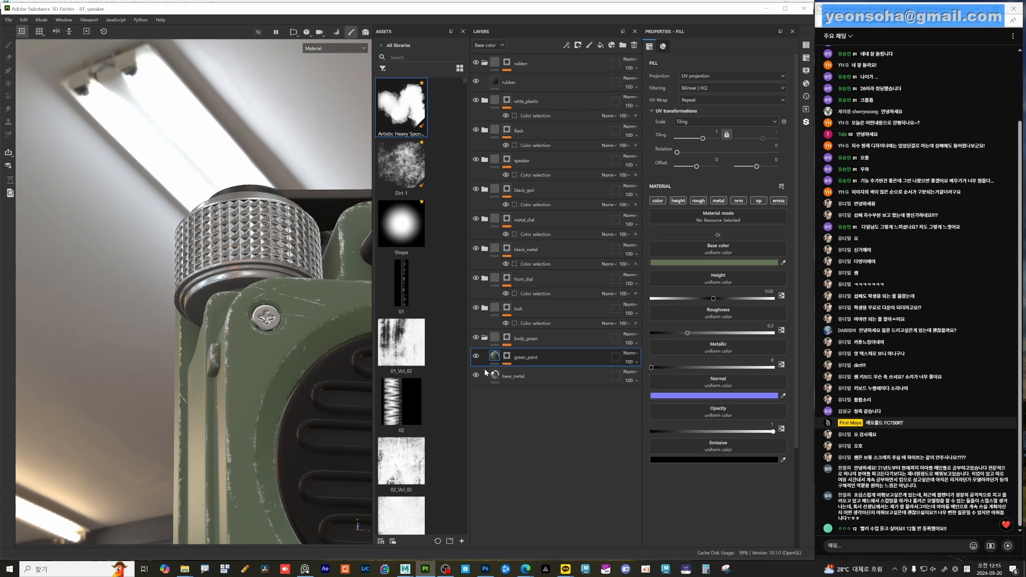
# - Inspect the scratched green paint on the body's front and side under different environment lighting rotations
pyautogui.keyDown('alt'); pyautogui.moveTo(315, 368); pyautogui.dragTo(236, 435); pyautogui.keyUp('alt')
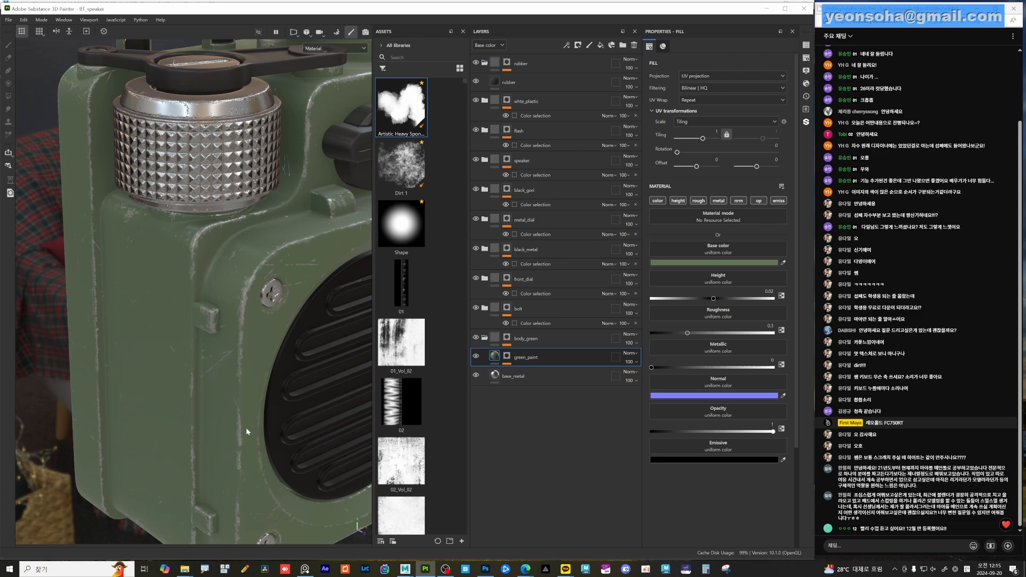
pyautogui.keyDown('alt'); pyautogui.moveTo(269, 421); pyautogui.dragTo(266, 363); pyautogui.keyUp('alt')
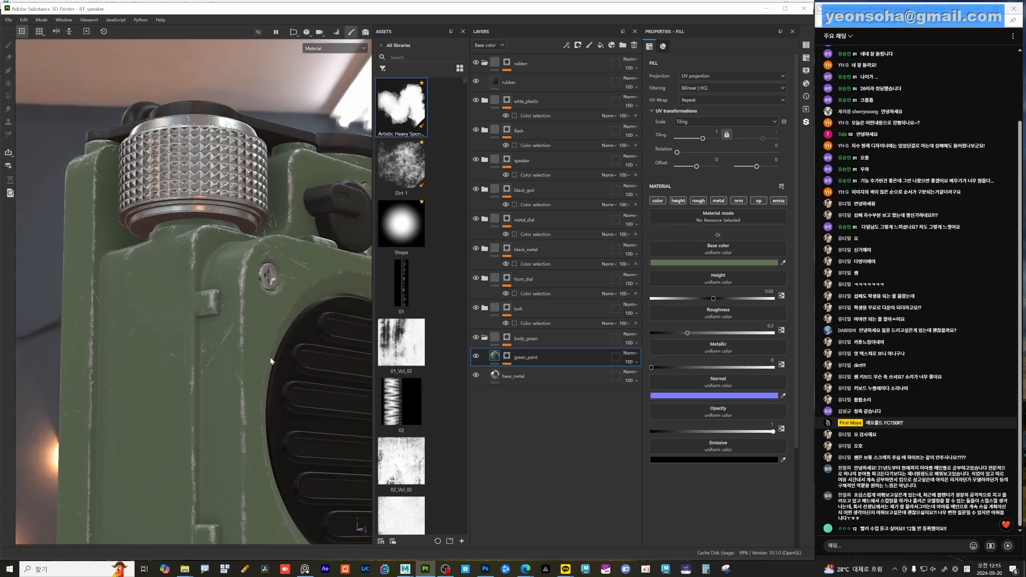
pyautogui.keyDown('alt'); pyautogui.moveTo(266, 363); pyautogui.dragTo(253, 352, button='middle'); pyautogui.keyUp('alt')
pyautogui.moveTo(253, 352)
pyautogui.keyDown('shift'); pyautogui.mouseDown(button='right')
pyautogui.moveTo(235, 351)
pyautogui.moveTo(263, 353)
pyautogui.mouseUp(button='right'); pyautogui.keyUp('shift')
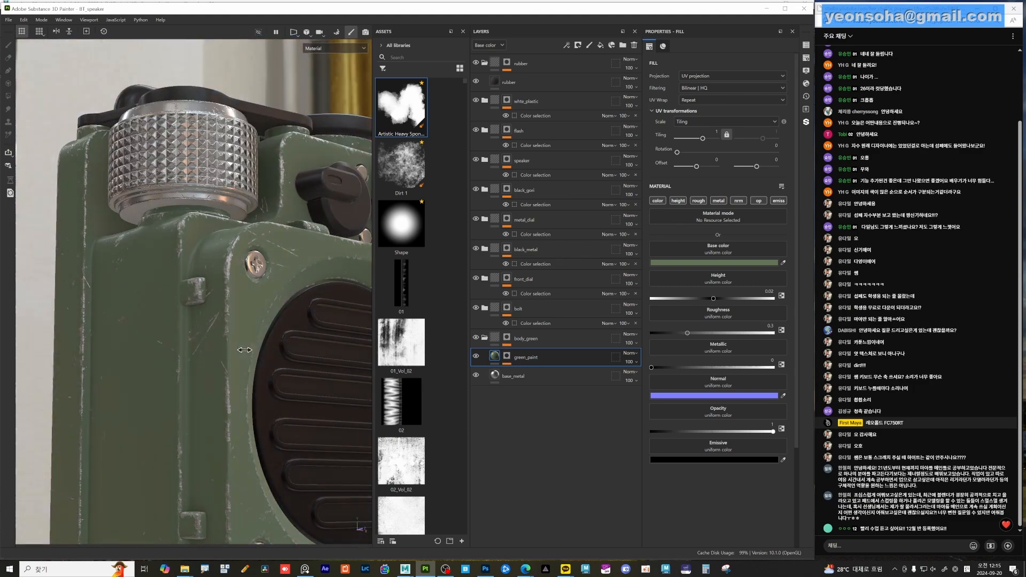
pyautogui.keyDown('alt'); pyautogui.moveTo(268, 354); pyautogui.dragTo(236, 341); pyautogui.keyUp('alt')
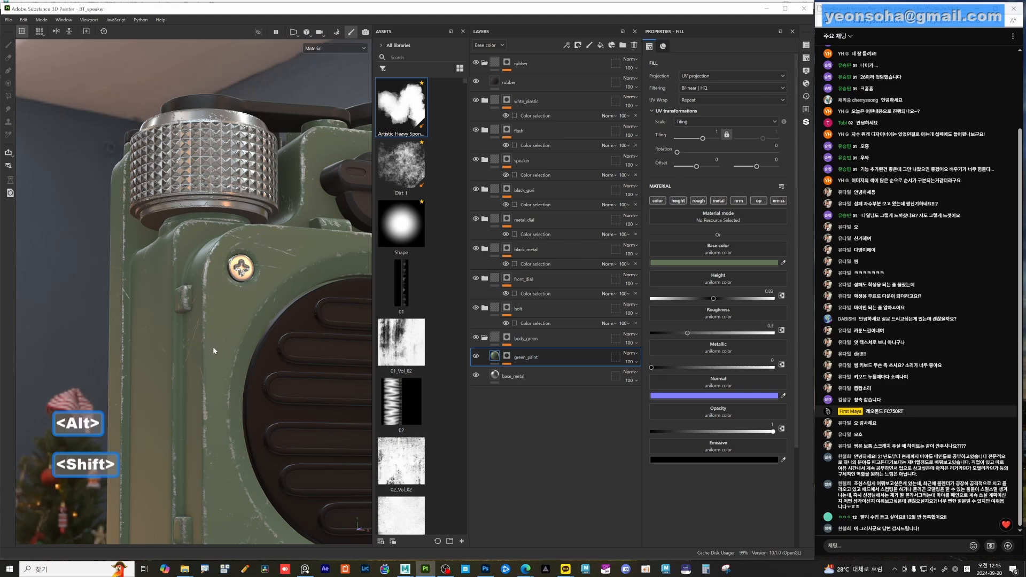
pyautogui.keyDown('shift'); pyautogui.moveTo(212, 346); pyautogui.dragTo(231, 371, button='right'); pyautogui.keyUp('shift')
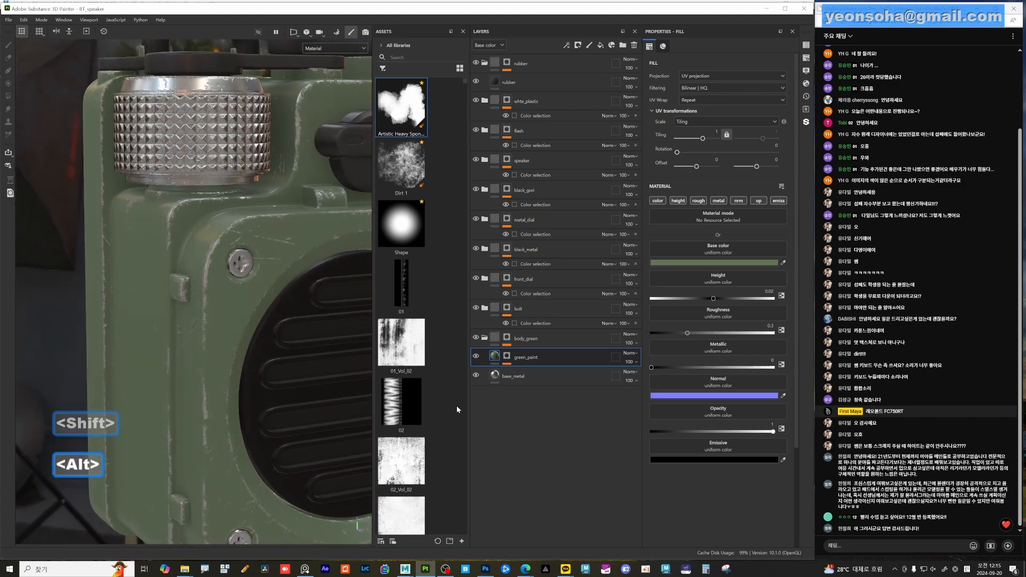
pyautogui.keyDown('alt'); pyautogui.moveTo(103, 255); pyautogui.dragTo(162, 248); pyautogui.keyUp('alt')
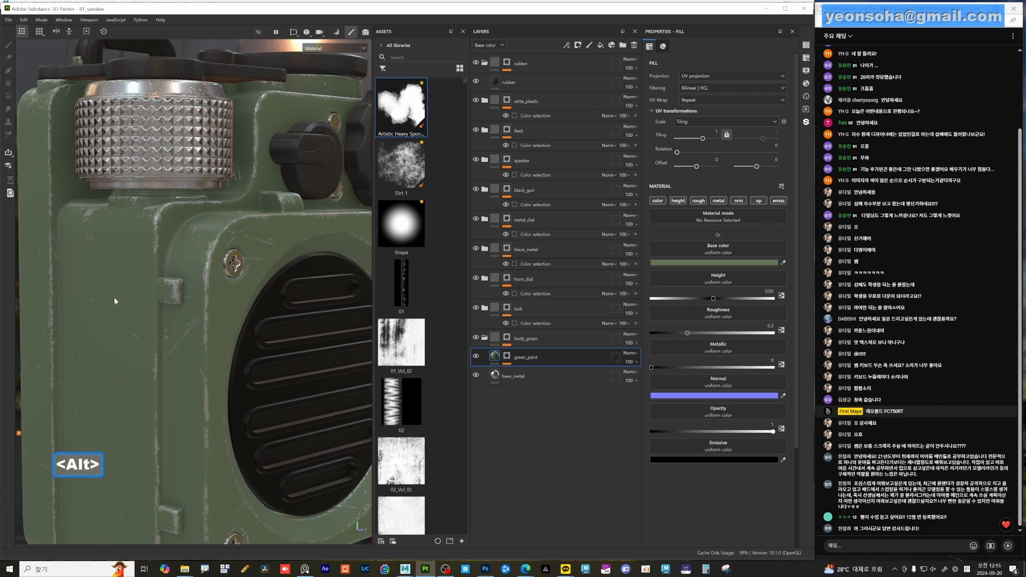
pyautogui.keyDown('alt'); pyautogui.moveTo(114, 297); pyautogui.dragTo(143, 393); pyautogui.keyUp('alt')
pyautogui.keyDown('alt'); pyautogui.moveTo(143, 393); pyautogui.dragTo(209, 396, button='right'); pyautogui.keyUp('alt')
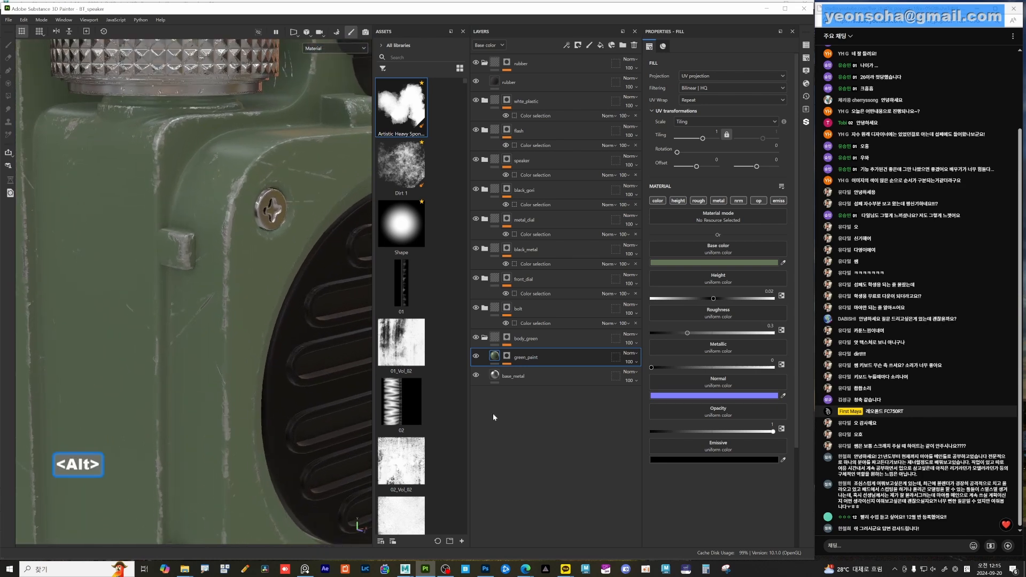
# - Add a fill effect to the green_paint layer's content, not its mask, and select it
pyautogui.rightClick(495, 361)
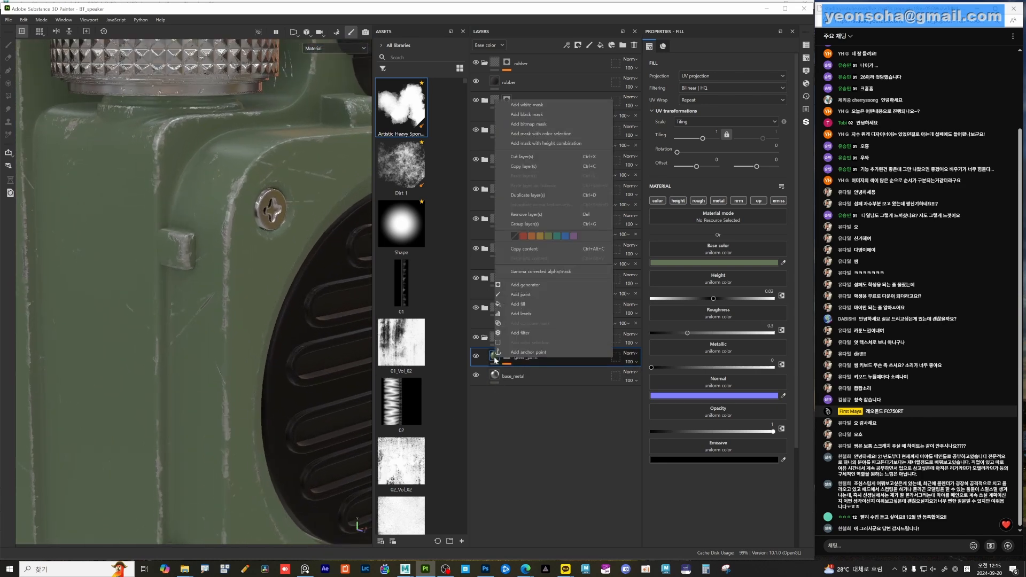
pyautogui.click(517, 305)
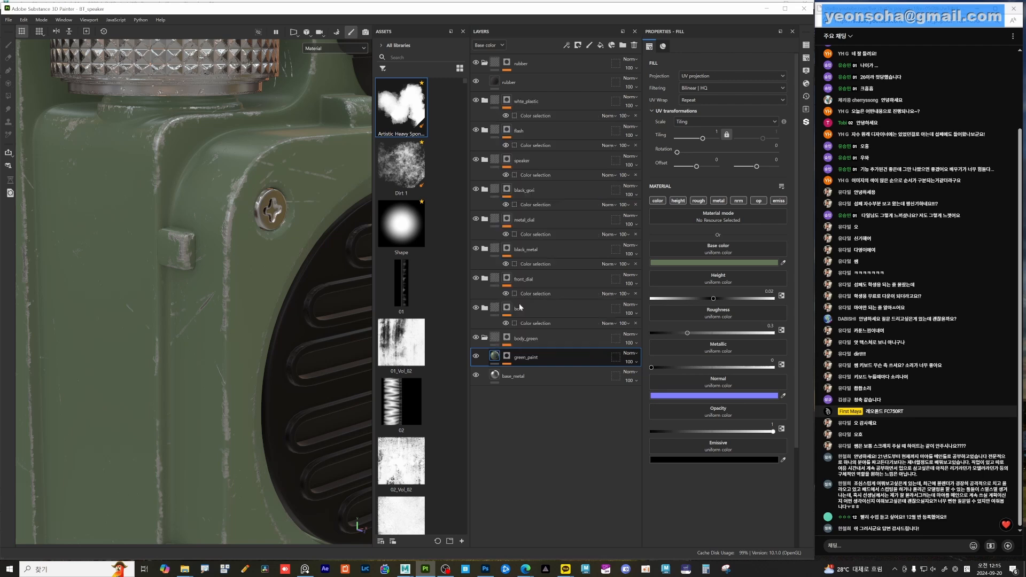
pyautogui.click(508, 358)
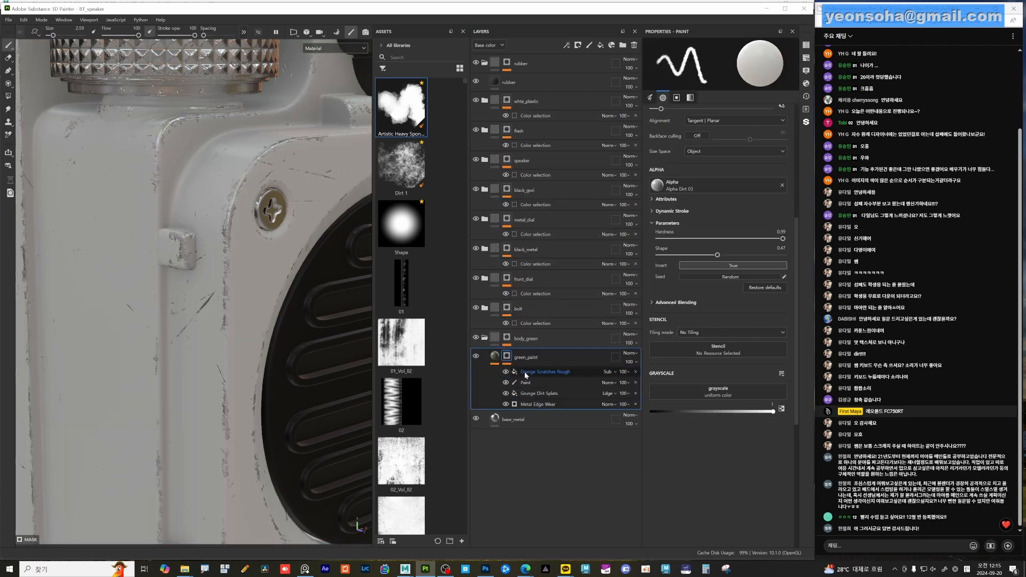
pyautogui.click(494, 357)
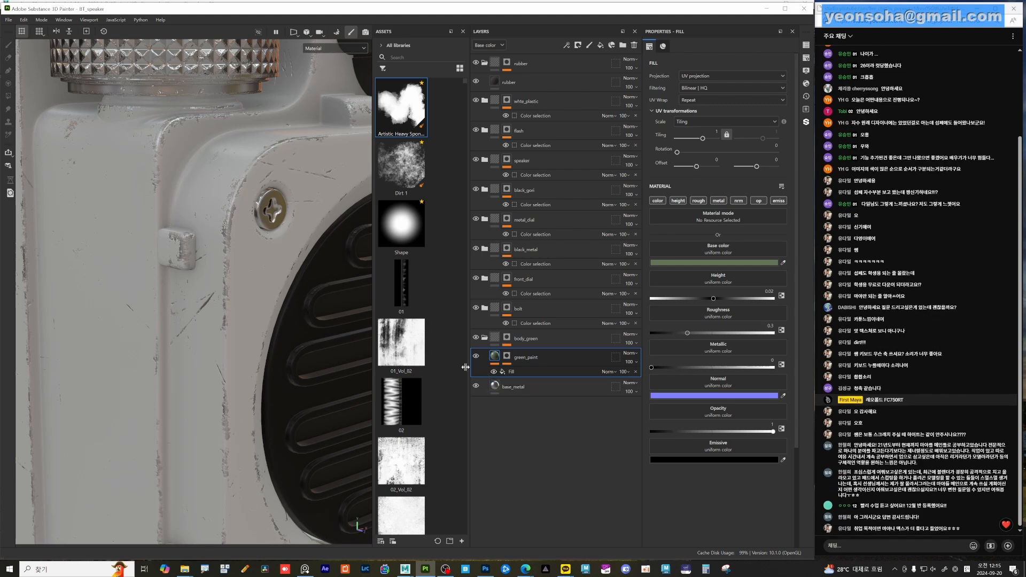
pyautogui.keyDown('alt'); pyautogui.moveTo(279, 312); pyautogui.dragTo(418, 369); pyautogui.keyUp('alt')
pyautogui.click(513, 371)
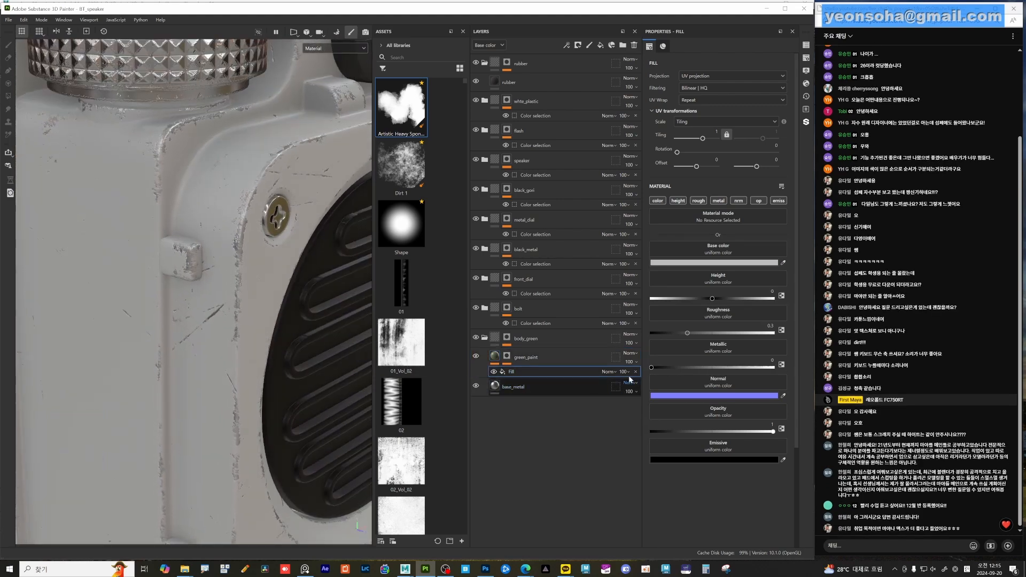
# - Search the resources for "grunge" and assign Grunge Concrete Spots as the new fill effect's base color
pyautogui.click(728, 262)
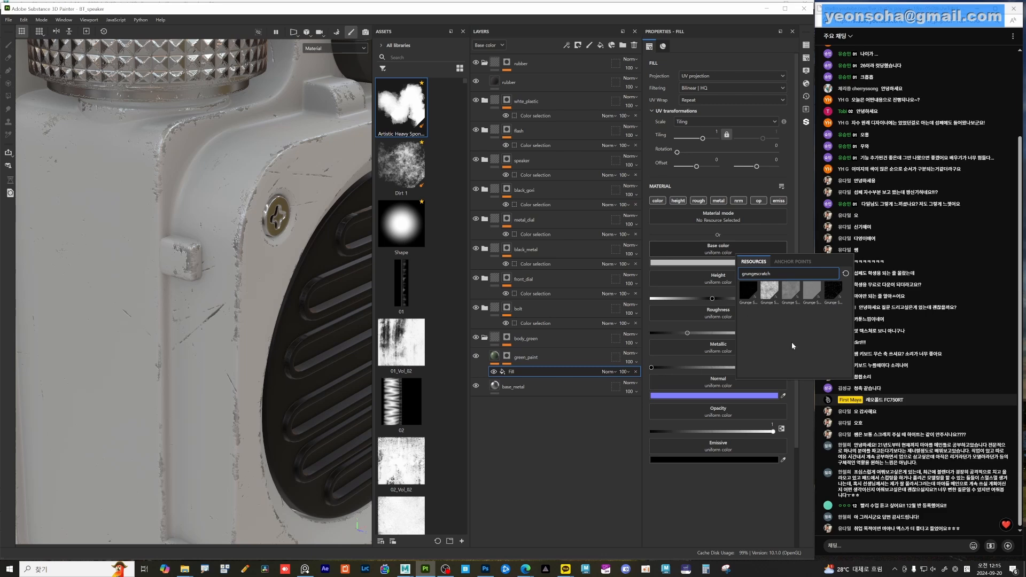
pyautogui.hotkey('shift', 'Home')
pyautogui.press('Delete')
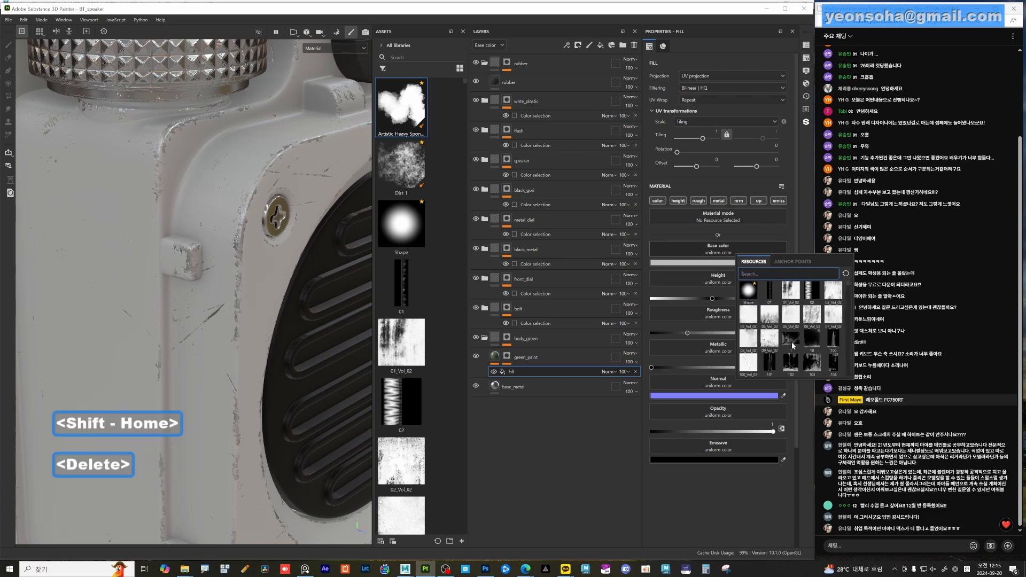
pyautogui.write('grunge')
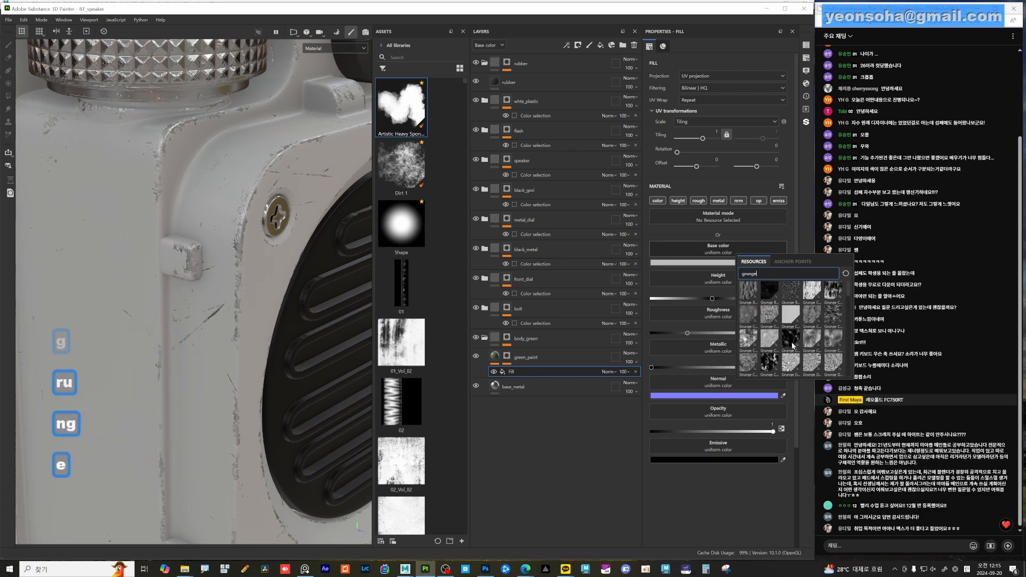
pyautogui.click(770, 366)
pyautogui.keyDown('alt'); pyautogui.moveTo(306, 255); pyautogui.dragTo(320, 281); pyautogui.keyUp('alt')
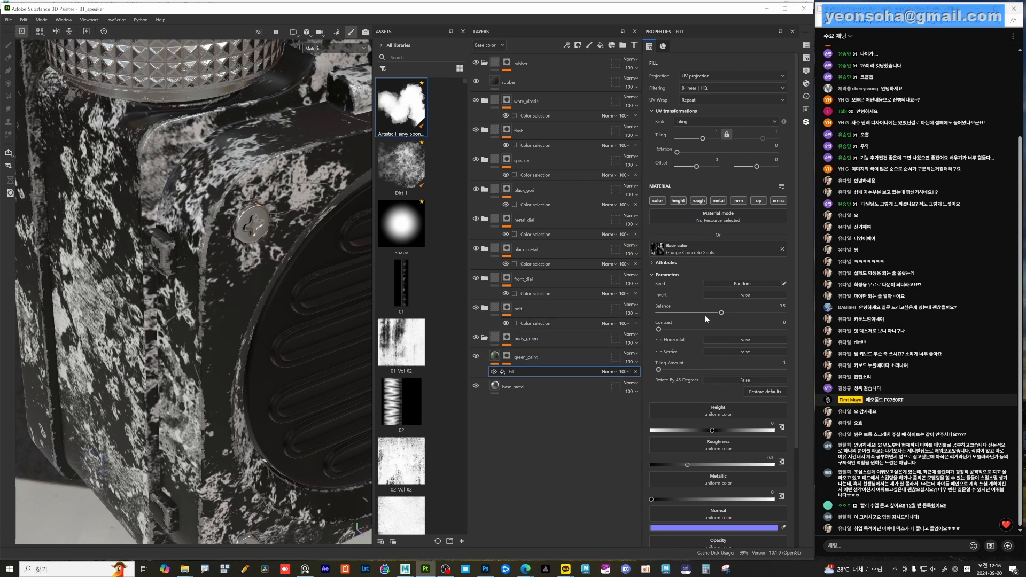
# - Invert the Grunge Concrete Spots texture and compare the body with the fill effect off and on
pyautogui.click(743, 296)
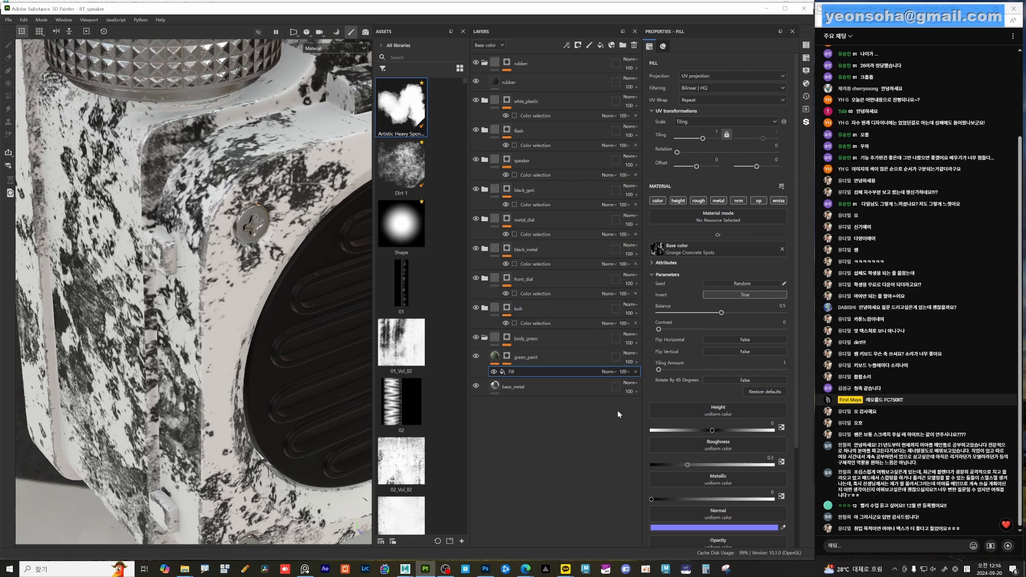
pyautogui.keyDown('alt'); pyautogui.moveTo(250, 321); pyautogui.dragTo(251, 307); pyautogui.keyUp('alt')
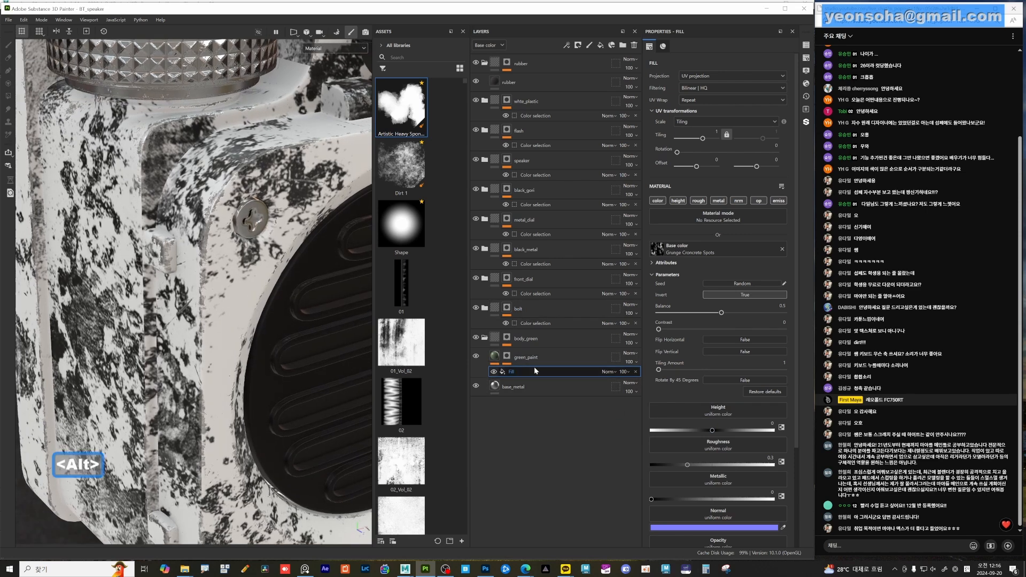
pyautogui.click(494, 372)
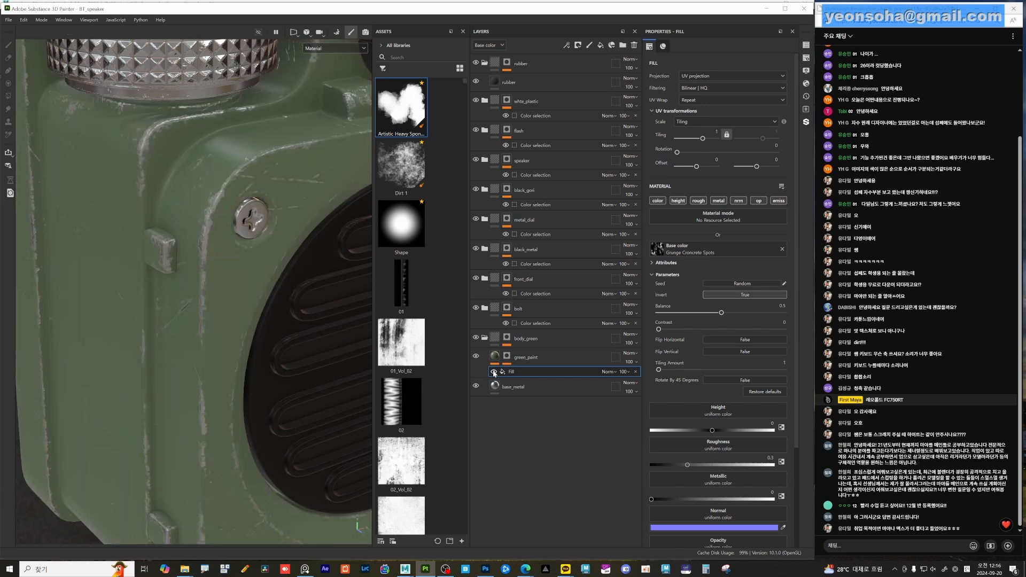
pyautogui.click(493, 372)
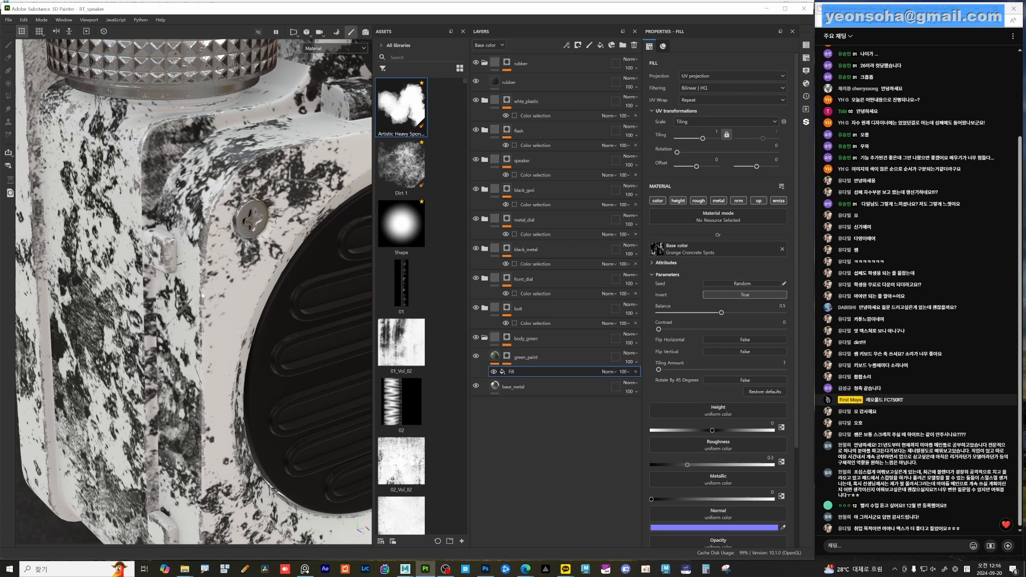
# - Set the Grunge Concrete Spots fill's base color blending to Multiply and compare the body with the fill off and on
pyautogui.doubleClick(515, 371)
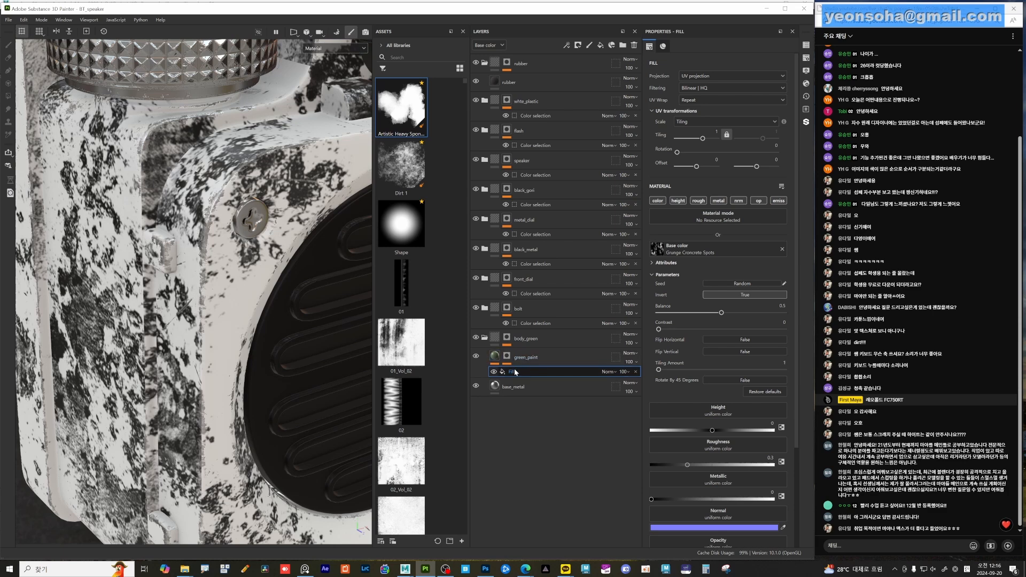
pyautogui.click(608, 372)
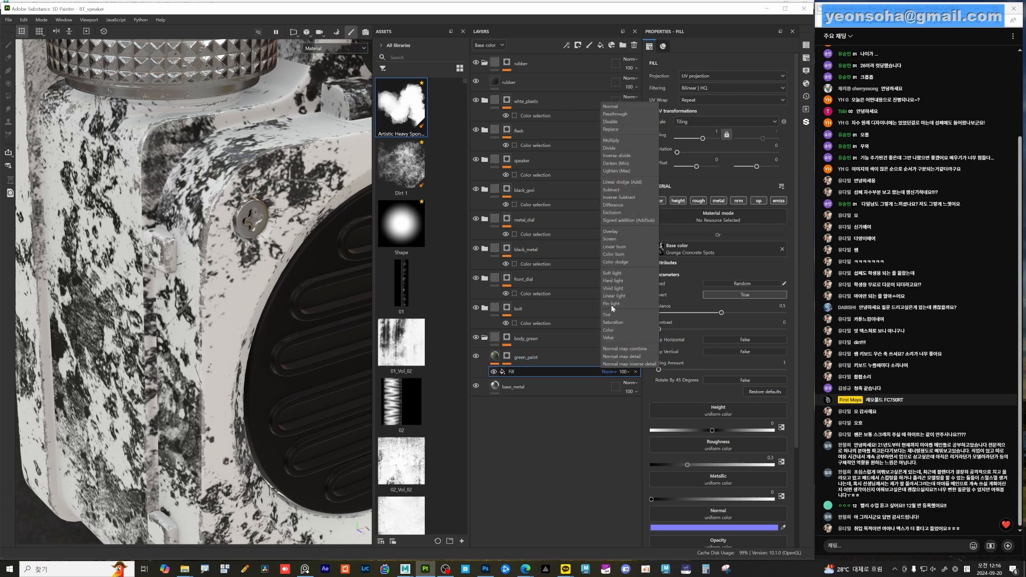
pyautogui.click(612, 140)
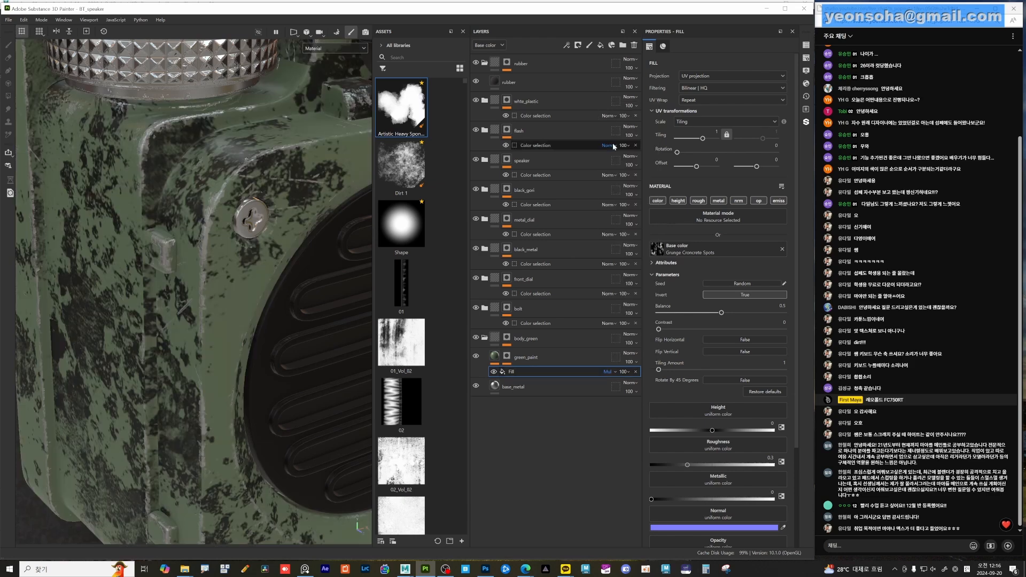
pyautogui.keyDown('alt'); pyautogui.moveTo(310, 172); pyautogui.dragTo(304, 263); pyautogui.keyUp('alt')
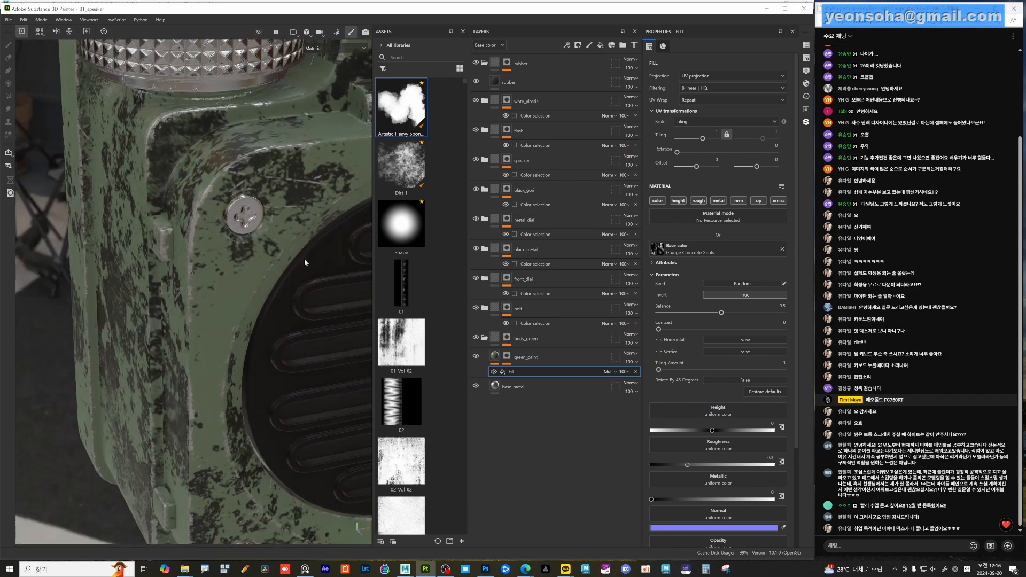
pyautogui.click(494, 372)
pyautogui.click(495, 371)
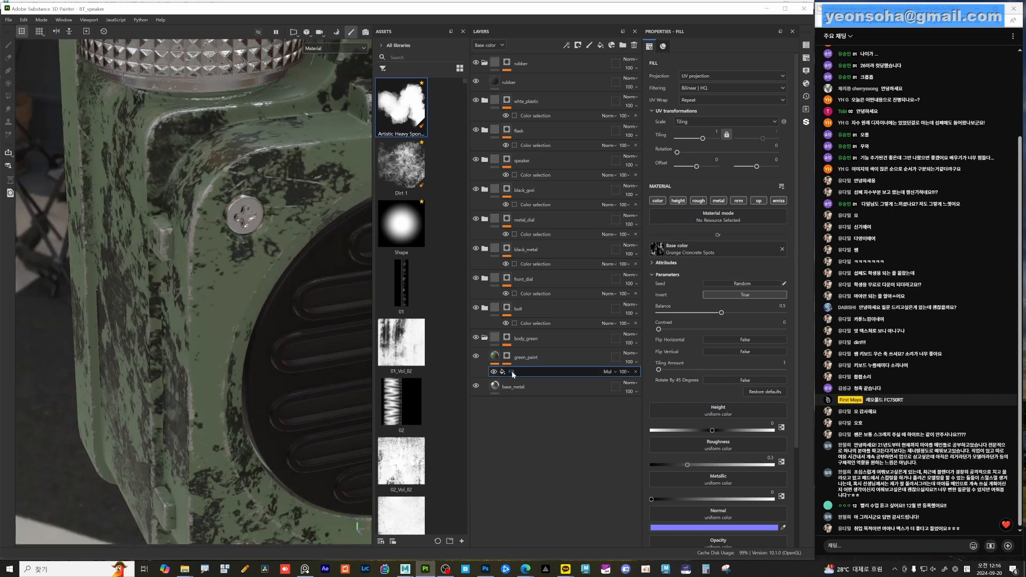
# - Switch the fill's blending to Normal for comparison and return it to Multiply
pyautogui.click(607, 372)
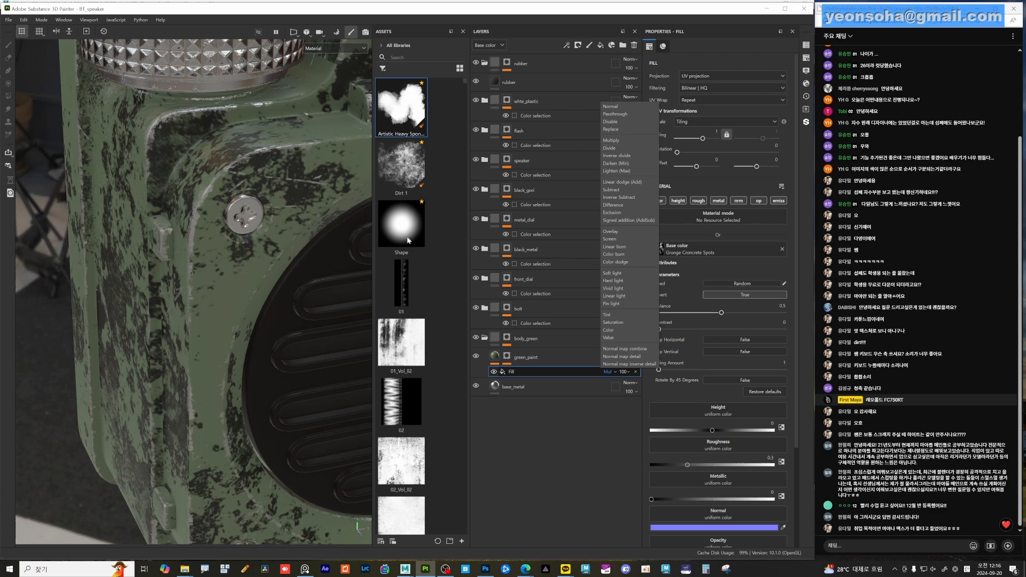
pyautogui.click(611, 106)
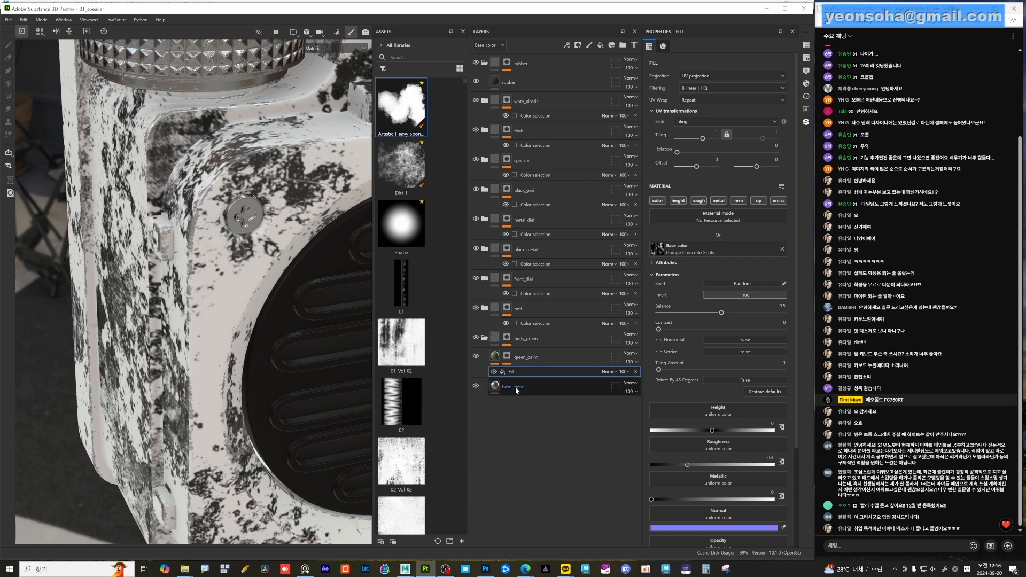
pyautogui.click(608, 371)
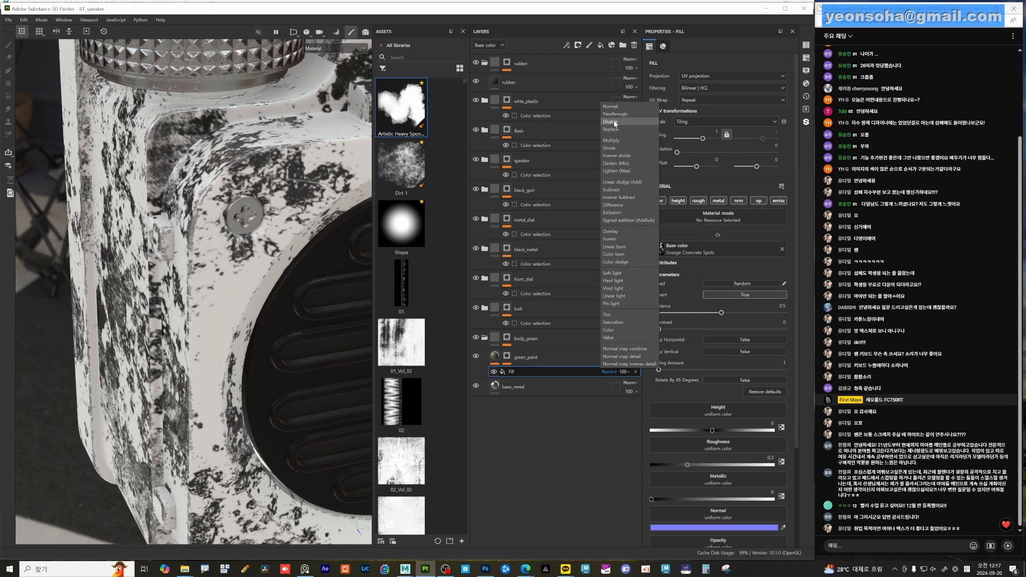
pyautogui.click(618, 141)
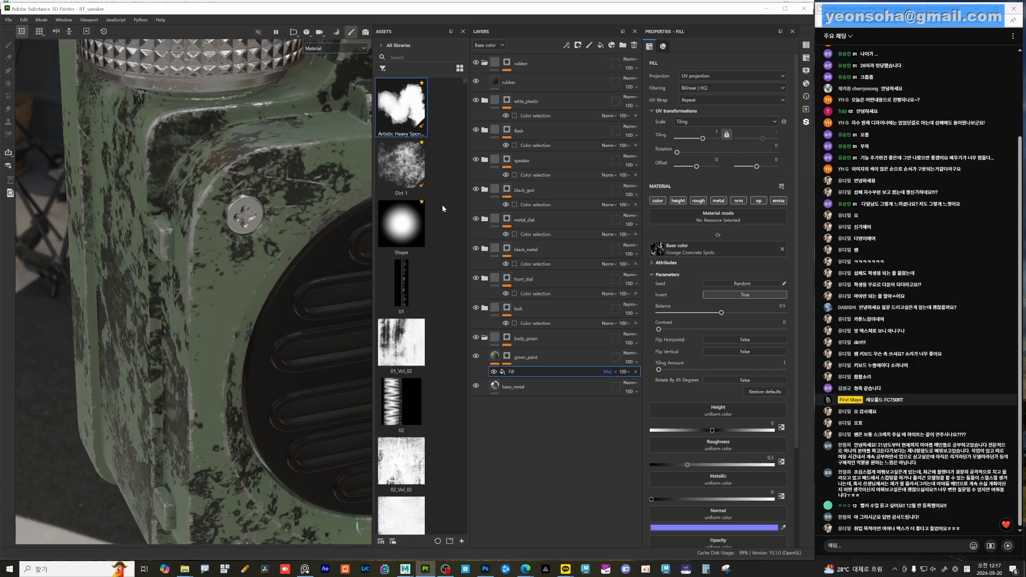
# - Reduce the Grunge Concrete Spots fill's opacity to 15
pyautogui.keyDown('alt'); pyautogui.moveTo(240, 268); pyautogui.dragTo(197, 288); pyautogui.keyUp('alt')
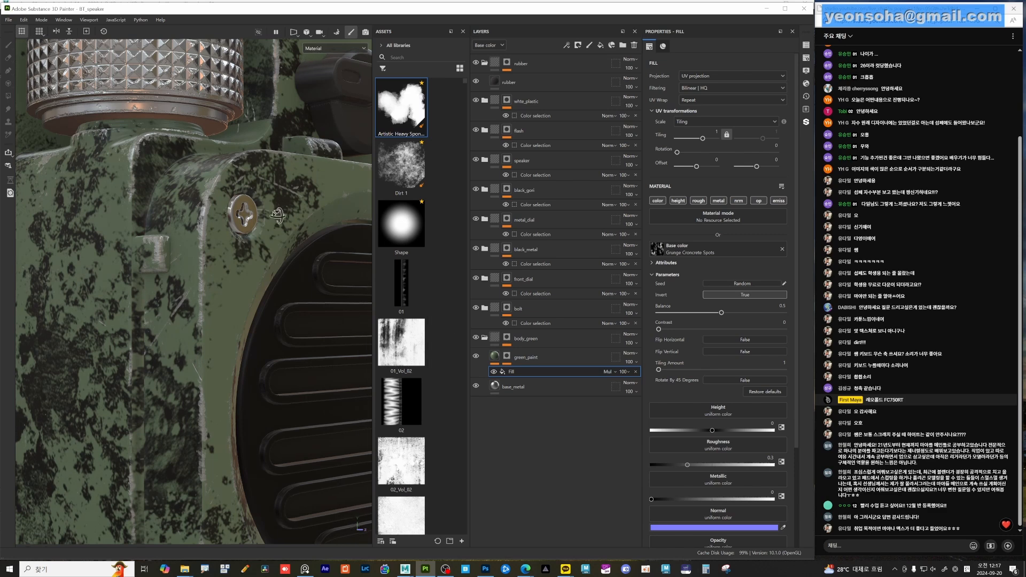
pyautogui.keyDown('alt'); pyautogui.moveTo(262, 321); pyautogui.dragTo(252, 327); pyautogui.keyUp('alt')
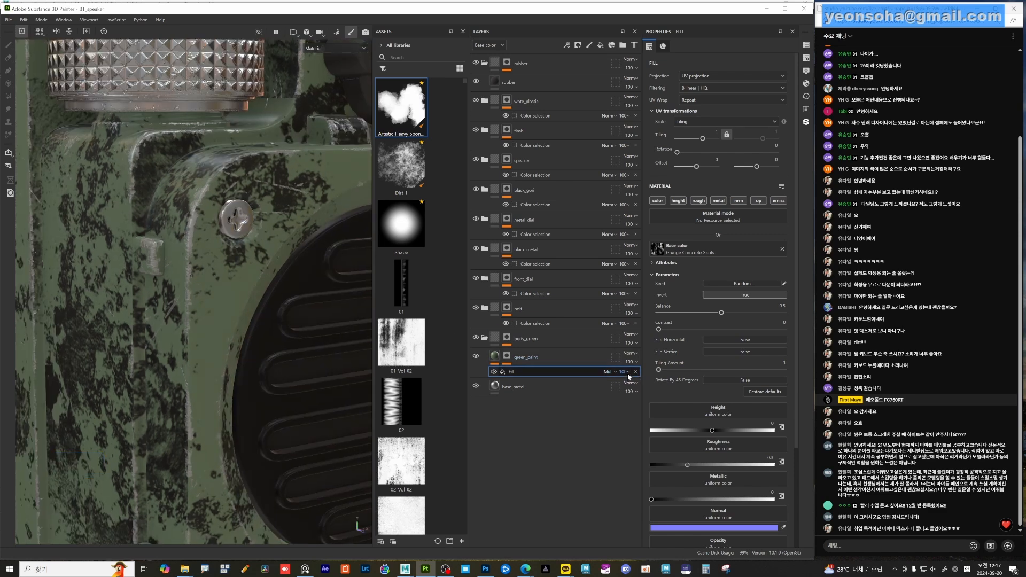
pyautogui.moveTo(654, 388); pyautogui.dragTo(636, 389)
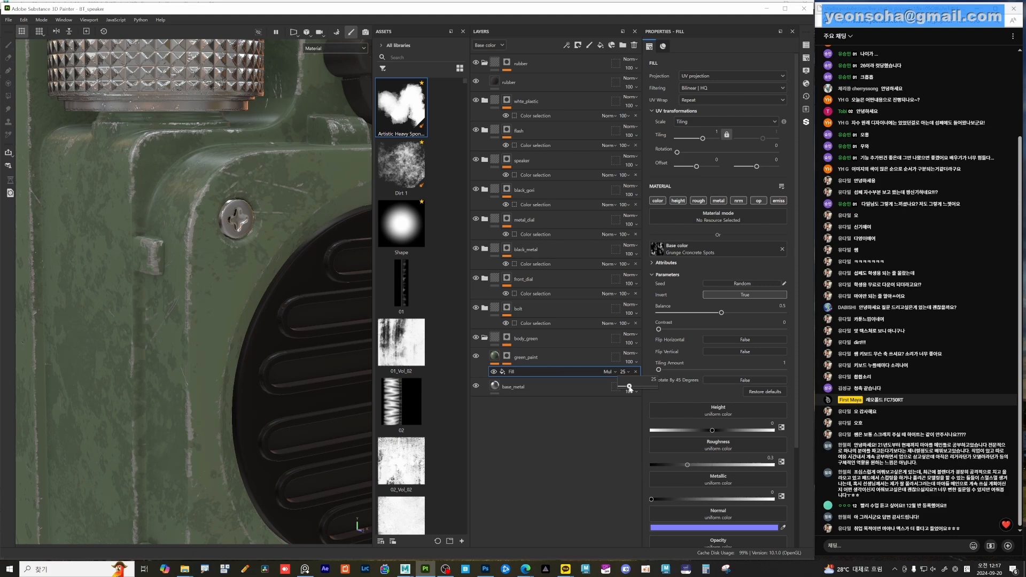
pyautogui.moveTo(625, 386); pyautogui.dragTo(626, 387)
# - Inspect the green paint's grunge color variation on the body's front and side, from a distance and up close
pyautogui.keyDown('alt'); pyautogui.moveTo(340, 348); pyautogui.dragTo(202, 343); pyautogui.keyUp('alt')
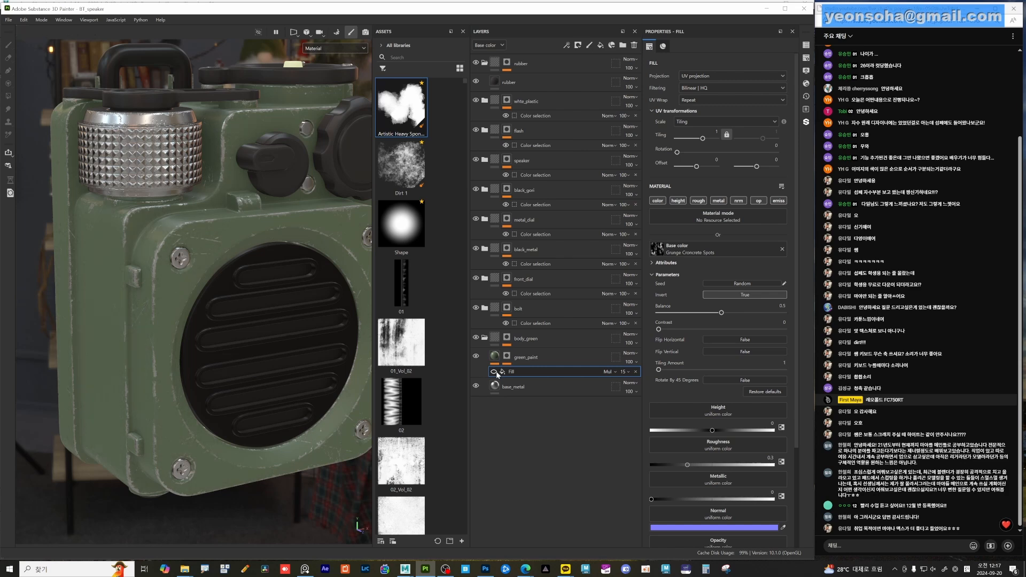
pyautogui.keyDown('alt'); pyautogui.moveTo(208, 374); pyautogui.dragTo(209, 351); pyautogui.keyUp('alt')
pyautogui.keyDown('shift'); pyautogui.moveTo(209, 350); pyautogui.dragTo(164, 348, button='right'); pyautogui.keyUp('shift')
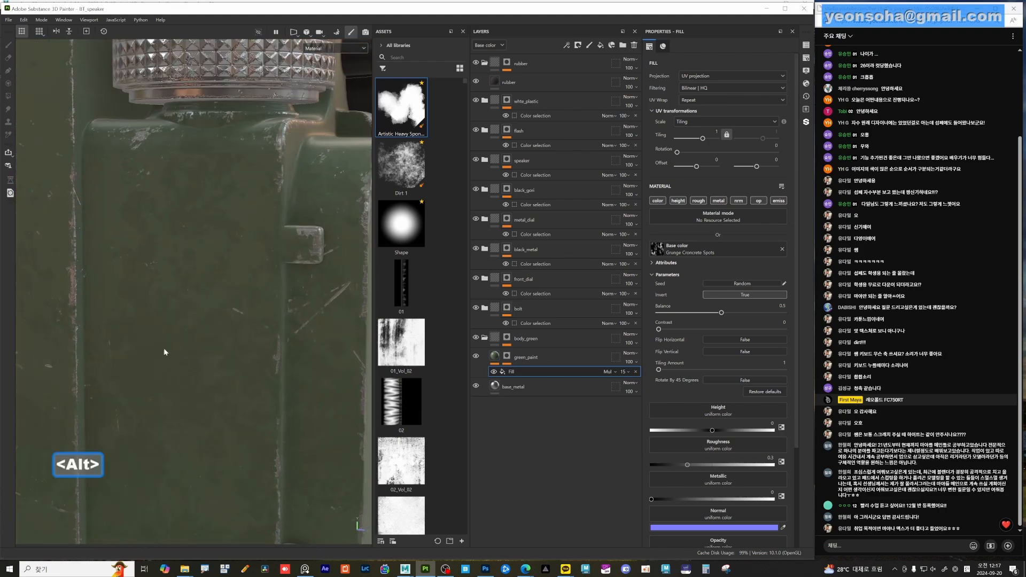
pyautogui.keyDown('alt'); pyautogui.moveTo(184, 332); pyautogui.dragTo(186, 426, button='middle'); pyautogui.keyUp('alt')
pyautogui.keyDown('alt'); pyautogui.moveTo(185, 426); pyautogui.dragTo(284, 315, button='right'); pyautogui.keyUp('alt')
pyautogui.keyDown('alt'); pyautogui.moveTo(283, 315); pyautogui.dragTo(303, 306); pyautogui.keyUp('alt')
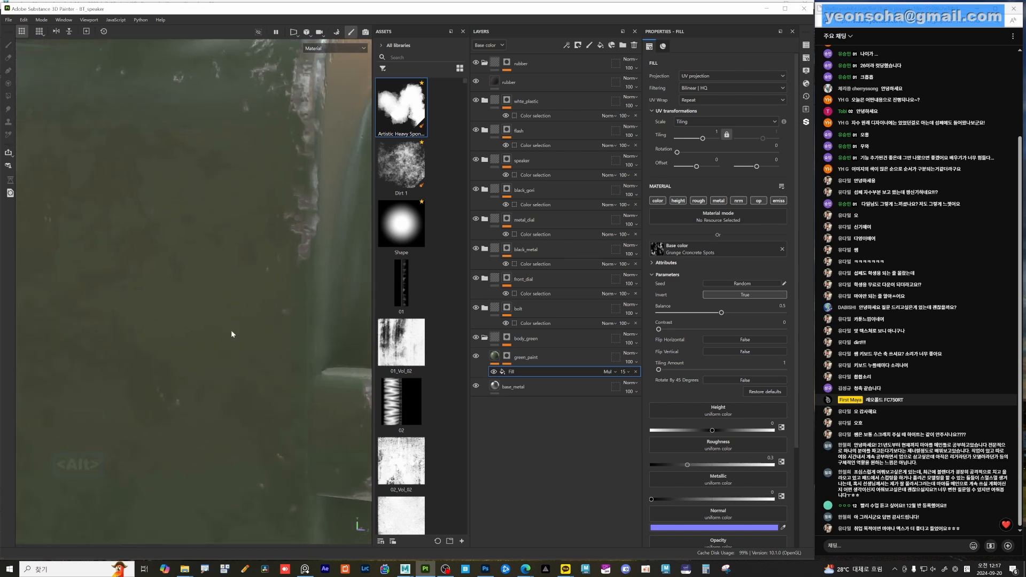
pyautogui.keyDown('alt'); pyautogui.moveTo(313, 321); pyautogui.dragTo(203, 339, button='right'); pyautogui.keyUp('alt')
pyautogui.keyDown('alt'); pyautogui.moveTo(274, 364); pyautogui.dragTo(332, 361); pyautogui.keyUp('alt')
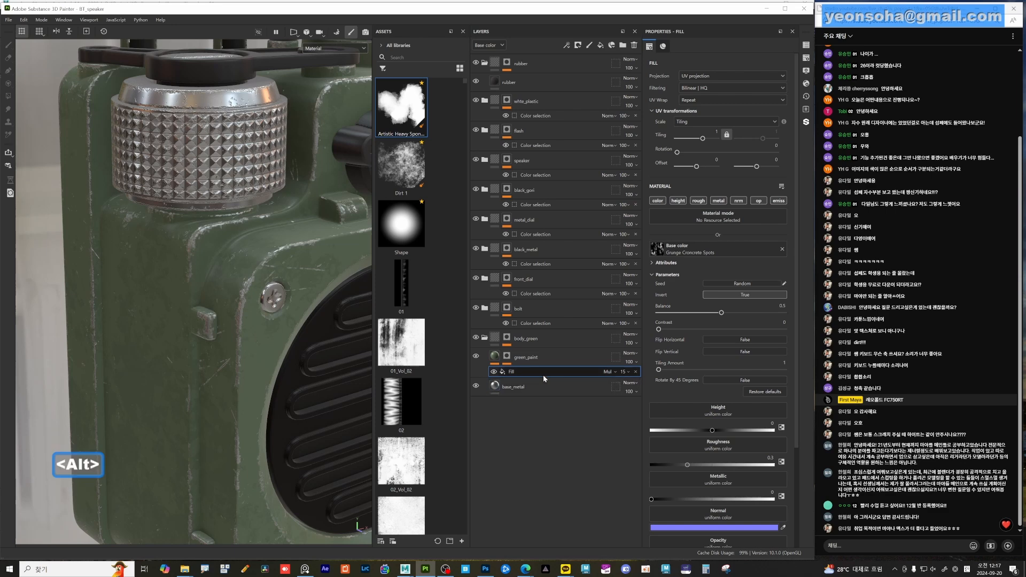
# - Add a second fill effect above the first in green_paint, search resources for "grunge 0" and assign Grunge Map 004 as base color
pyautogui.rightClick(527, 372)
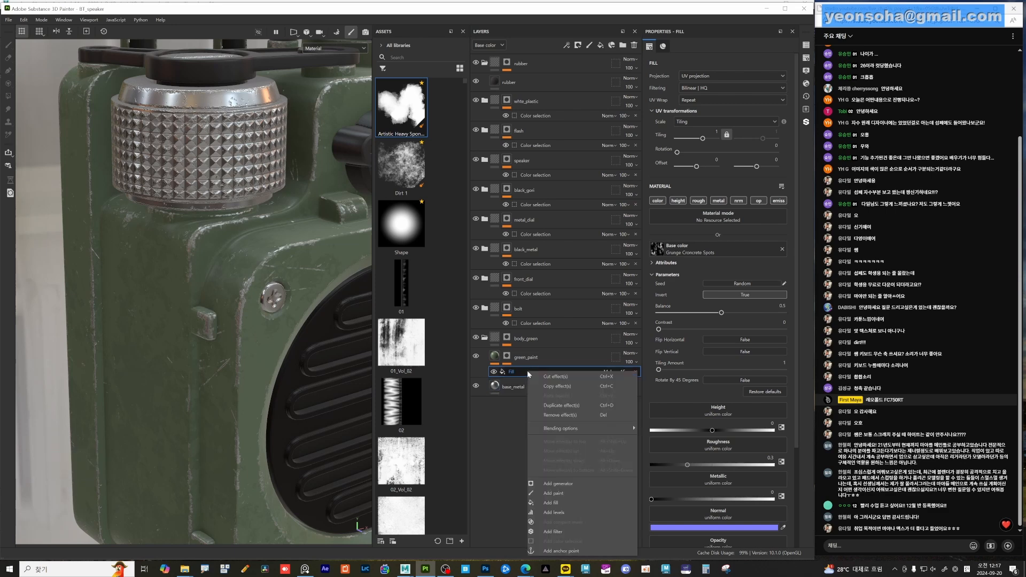
pyautogui.click(562, 503)
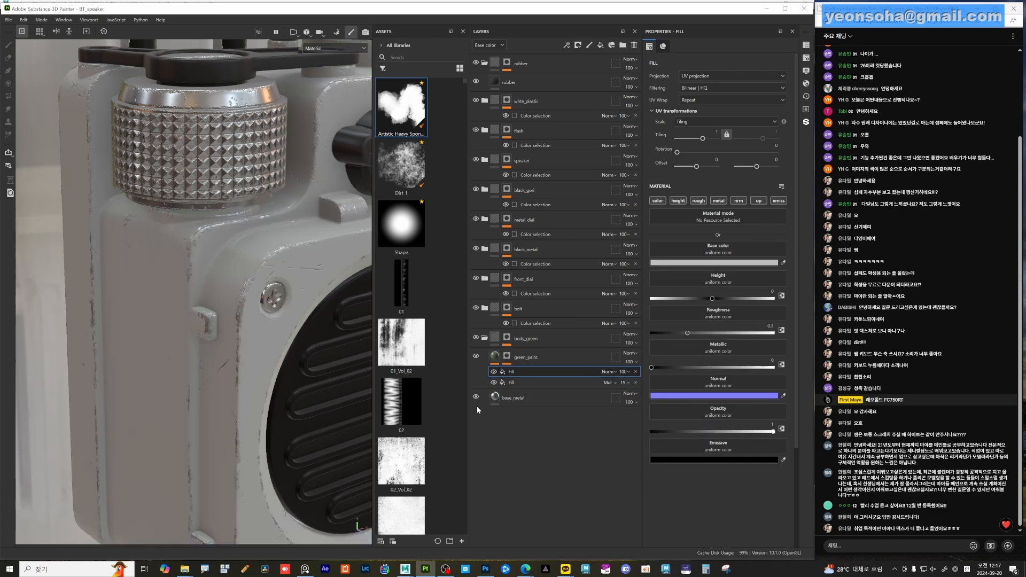
pyautogui.click(727, 249)
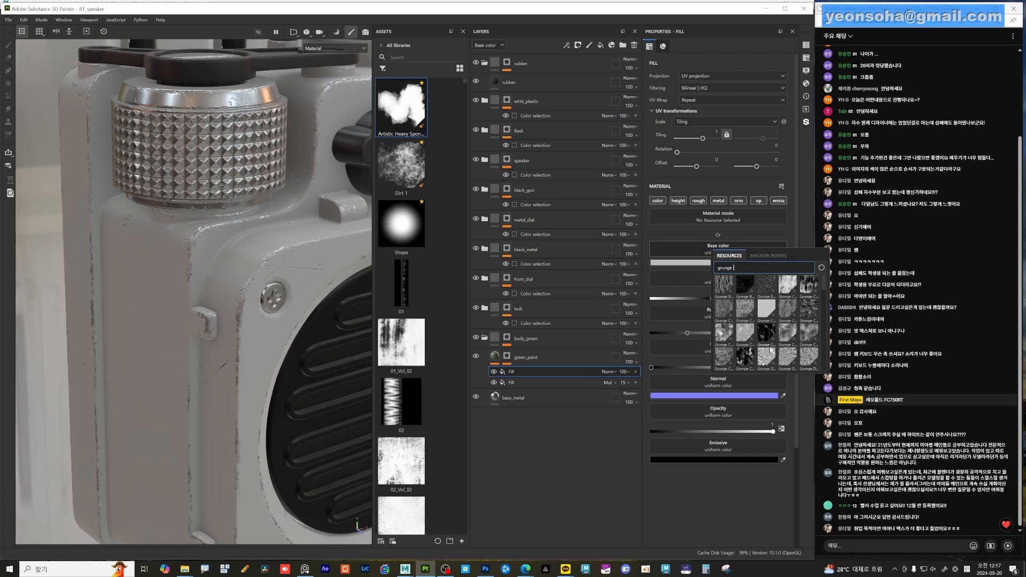
pyautogui.moveTo(728, 362)
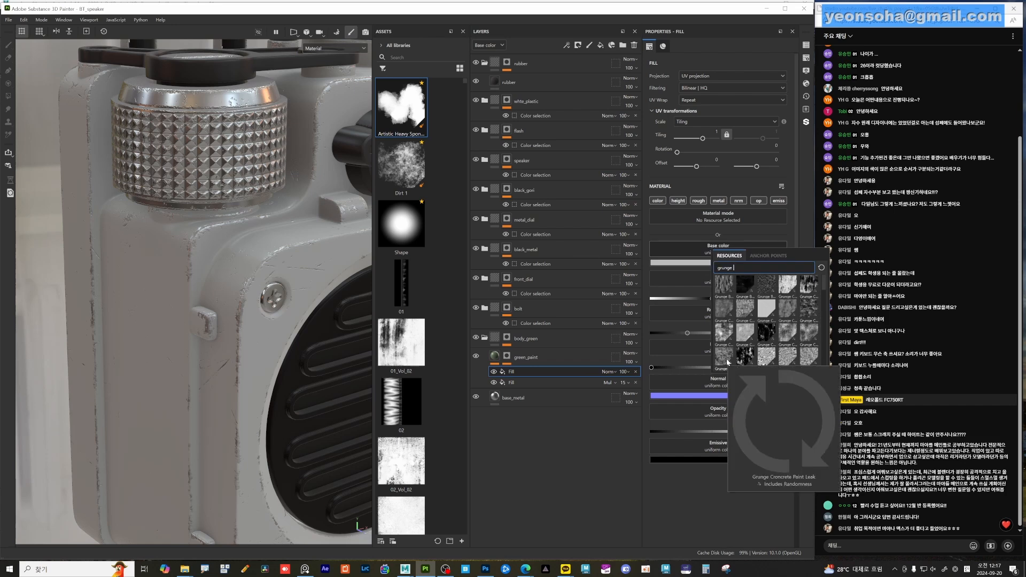
pyautogui.moveTo(796, 317)
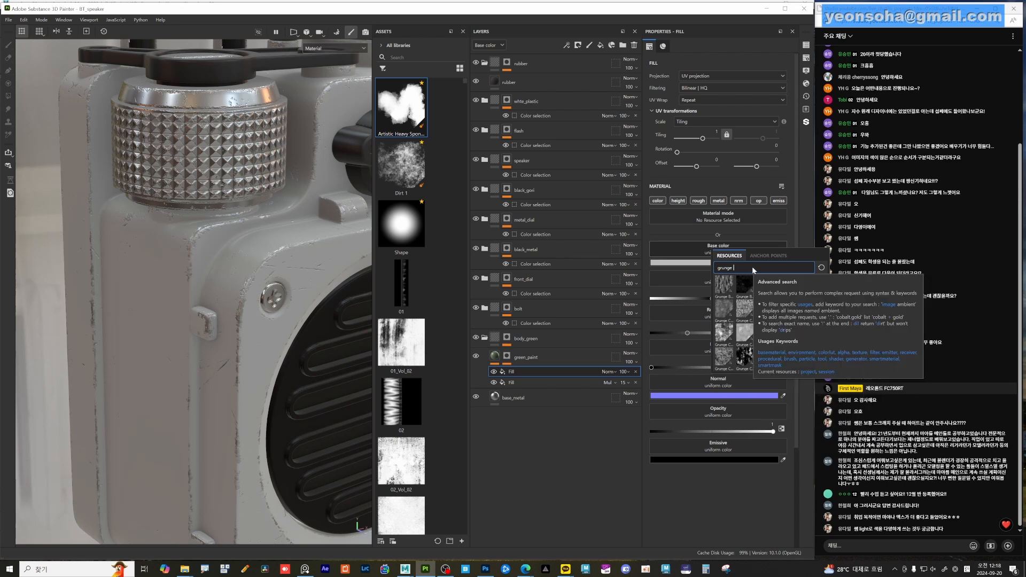
pyautogui.write('0')
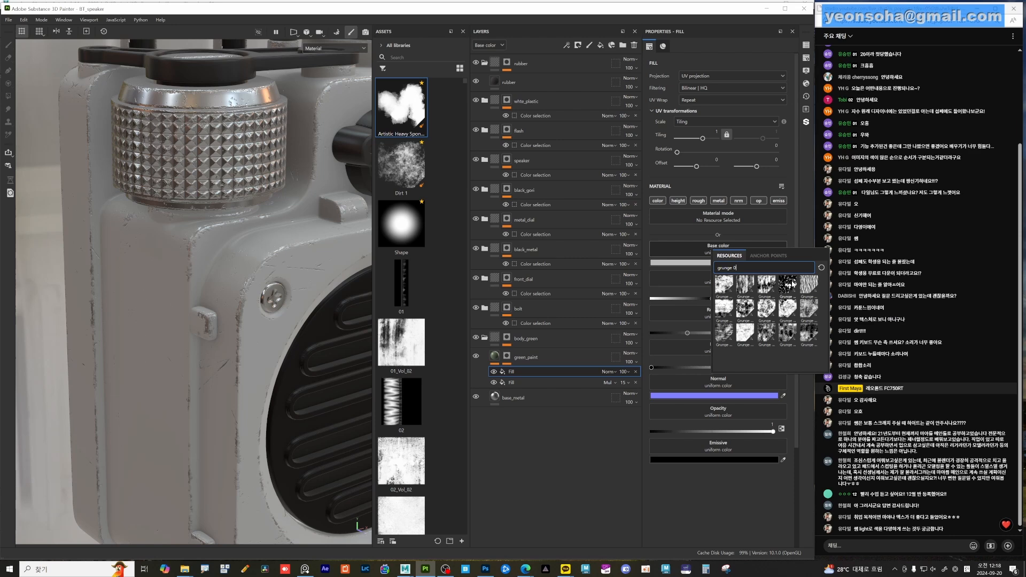
pyautogui.moveTo(791, 284)
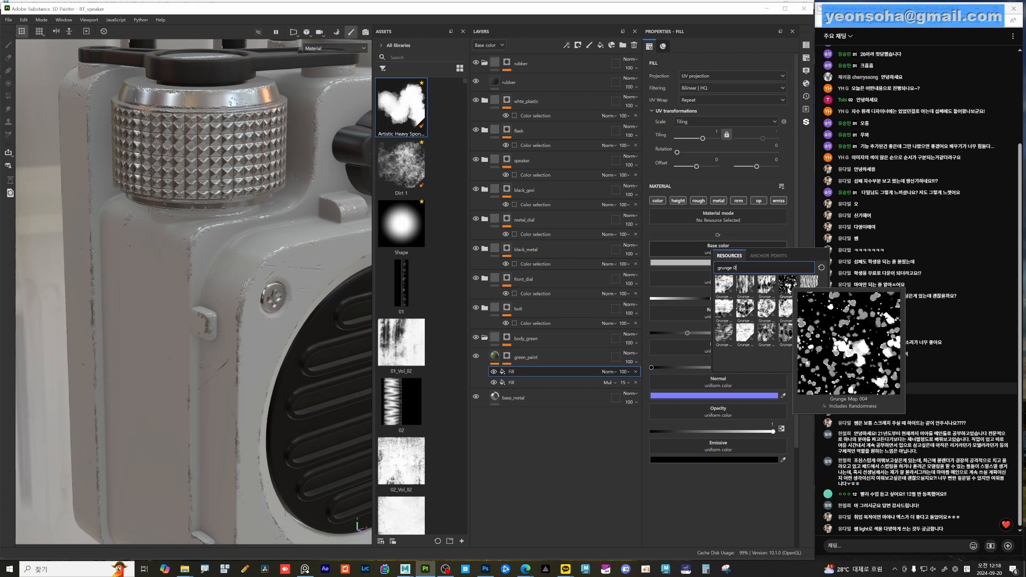
pyautogui.click(791, 288)
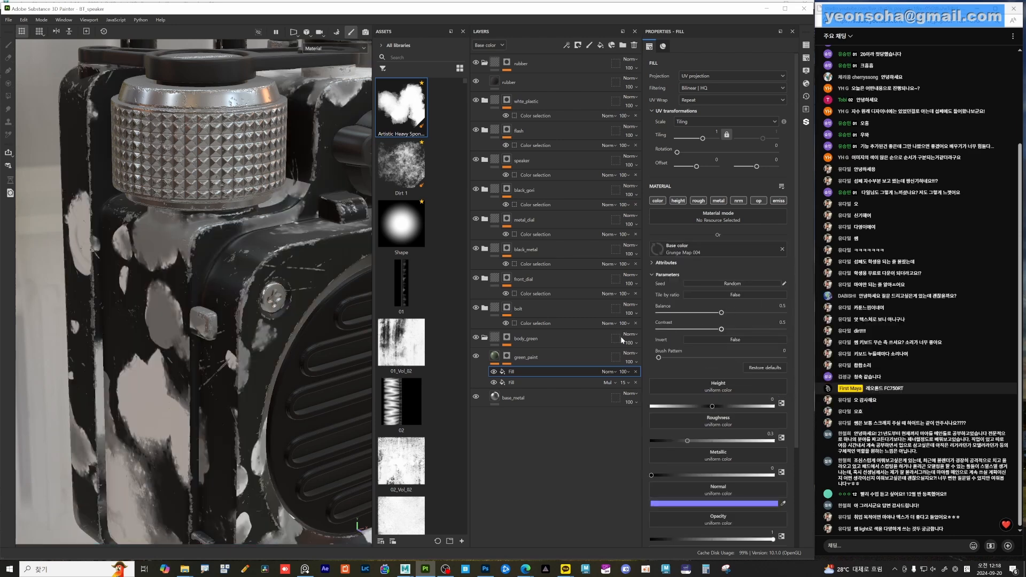
# - Increase the Grunge Map 004 fill's tiling to about 4.7 and check the spot size on the body
pyautogui.moveTo(321, 388)
pyautogui.keyDown('alt'); pyautogui.mouseDown()
pyautogui.moveTo(344, 385)
pyautogui.moveTo(335, 378)
pyautogui.mouseUp(); pyautogui.keyUp('alt')
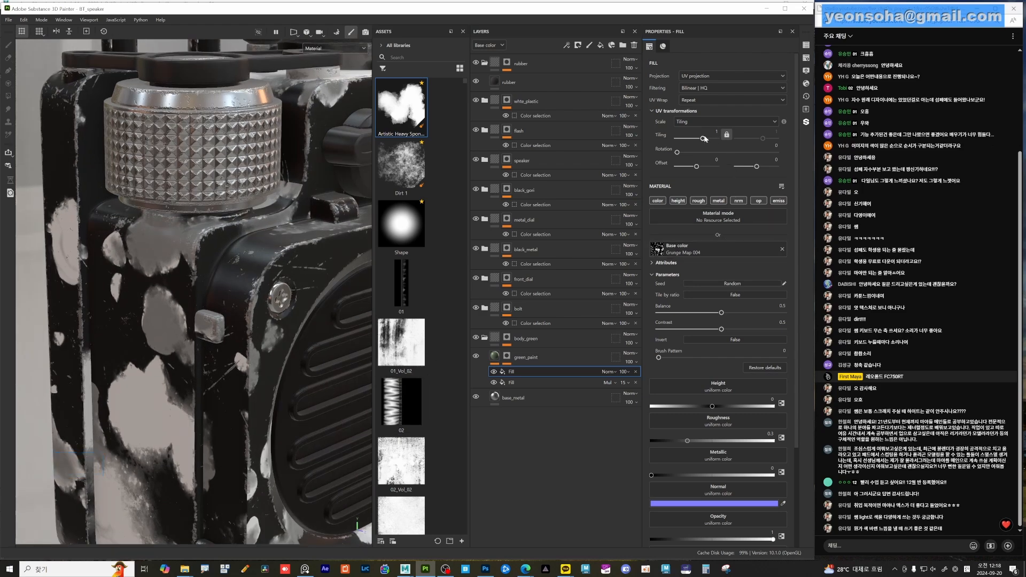
pyautogui.moveTo(703, 138); pyautogui.dragTo(707, 139)
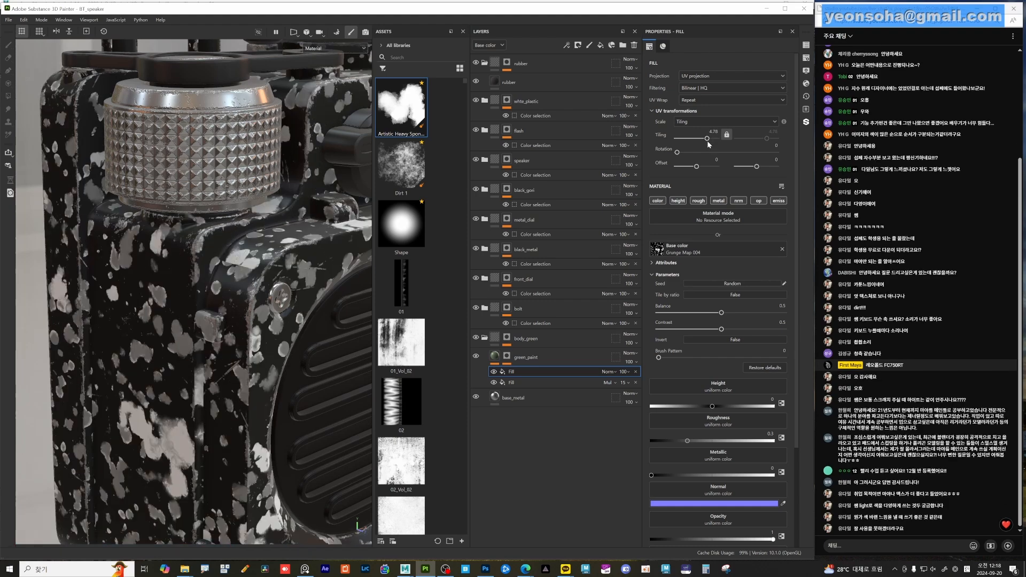
pyautogui.keyDown('alt'); pyautogui.moveTo(214, 315); pyautogui.dragTo(262, 304); pyautogui.keyUp('alt')
pyautogui.keyDown('alt'); pyautogui.moveTo(262, 304); pyautogui.dragTo(258, 268, button='middle'); pyautogui.keyUp('alt')
pyautogui.keyDown('alt'); pyautogui.moveTo(258, 269); pyautogui.dragTo(284, 273, button='right'); pyautogui.keyUp('alt')
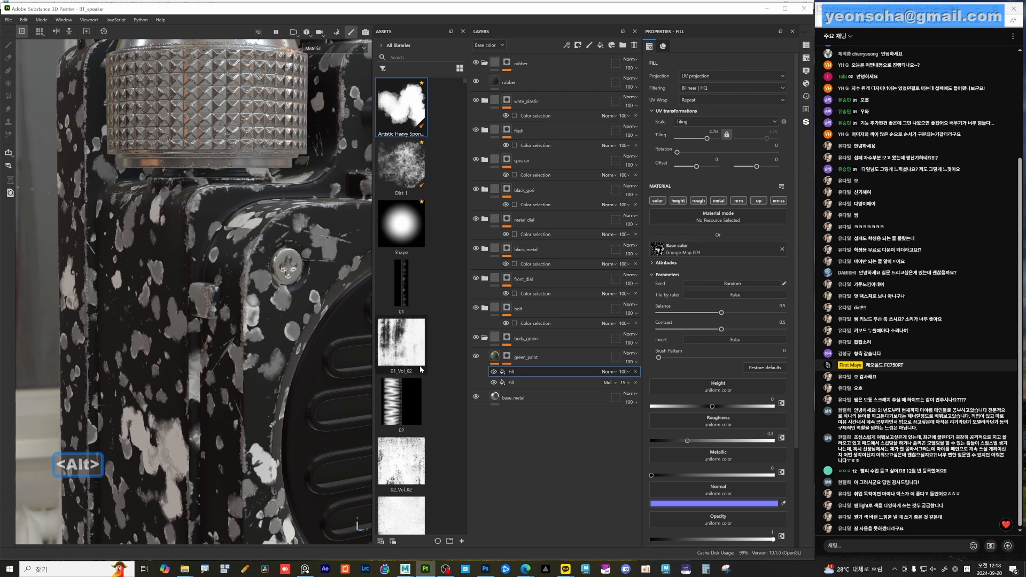
pyautogui.keyDown('alt'); pyautogui.moveTo(212, 316); pyautogui.dragTo(168, 277); pyautogui.keyUp('alt')
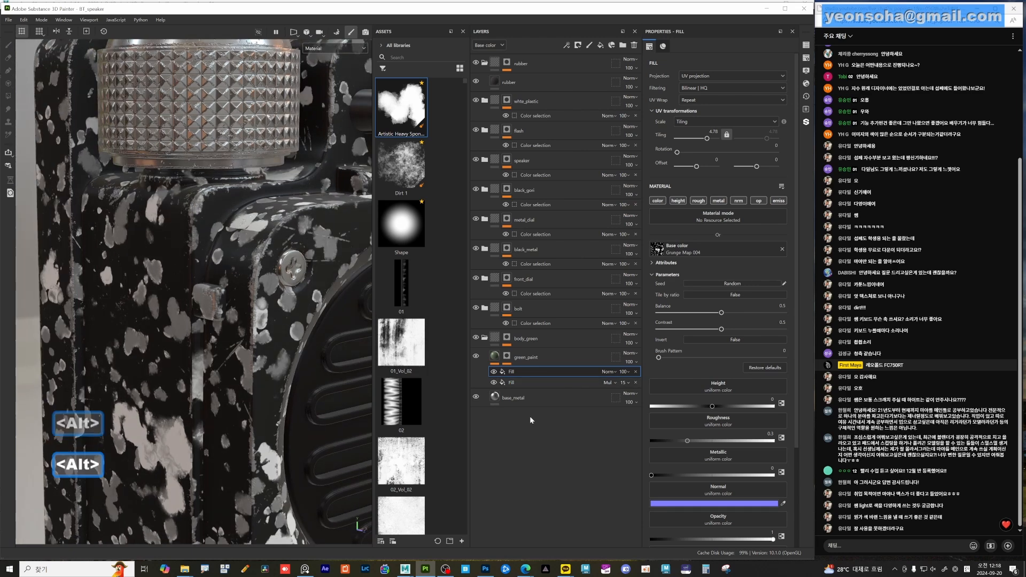
# - Compare the body's side up close with the Grunge Map 004 fill hidden and shown
pyautogui.click(494, 372)
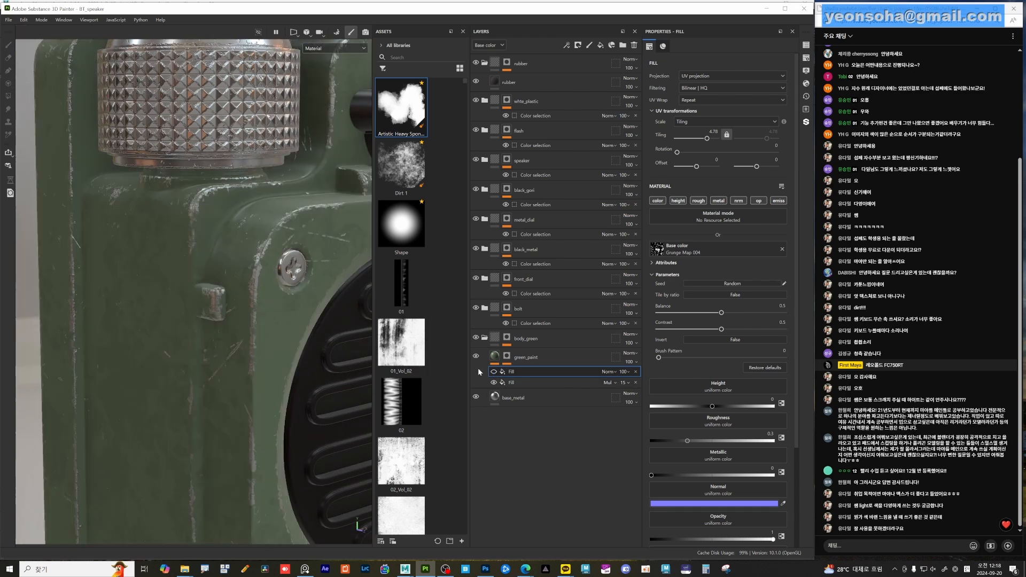
pyautogui.keyDown('alt'); pyautogui.moveTo(166, 297); pyautogui.dragTo(226, 287); pyautogui.keyUp('alt')
pyautogui.keyDown('alt'); pyautogui.moveTo(226, 286); pyautogui.dragTo(179, 263, button='right'); pyautogui.keyUp('alt')
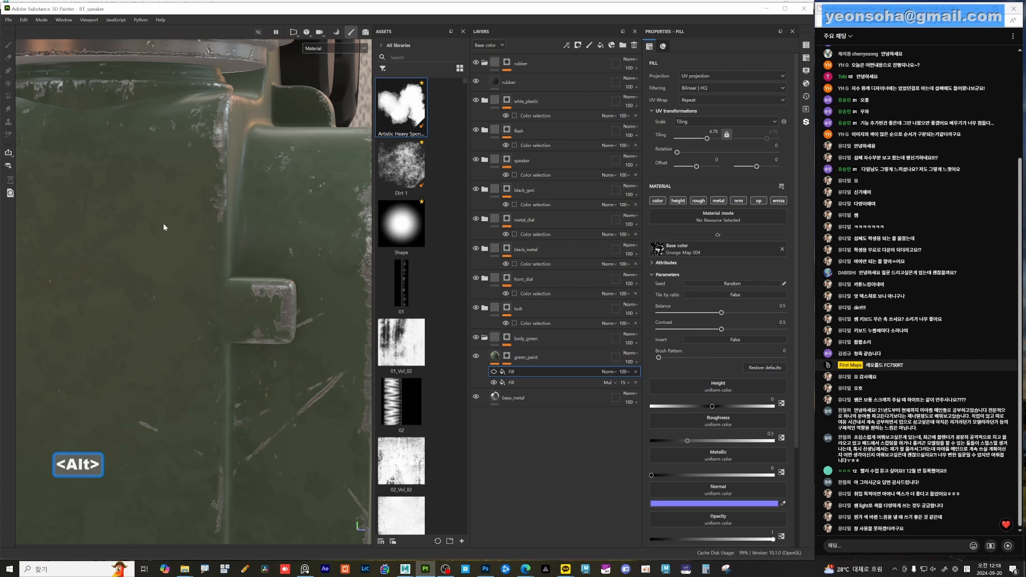
pyautogui.click(494, 372)
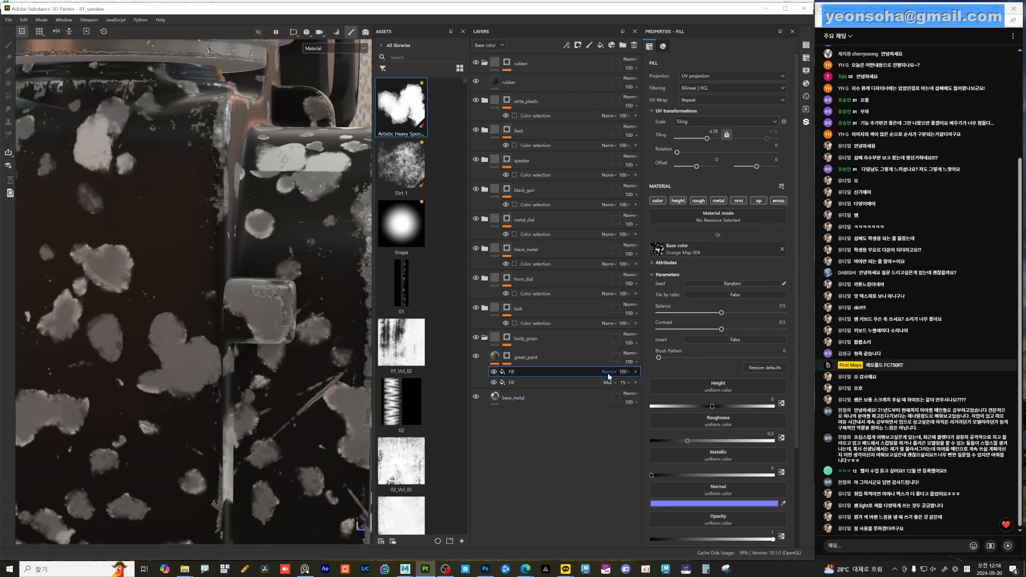
# - Set the Grunge Map 004 fill's blending to Linear dodge (Add) and reduce its opacity to 4
pyautogui.click(609, 372)
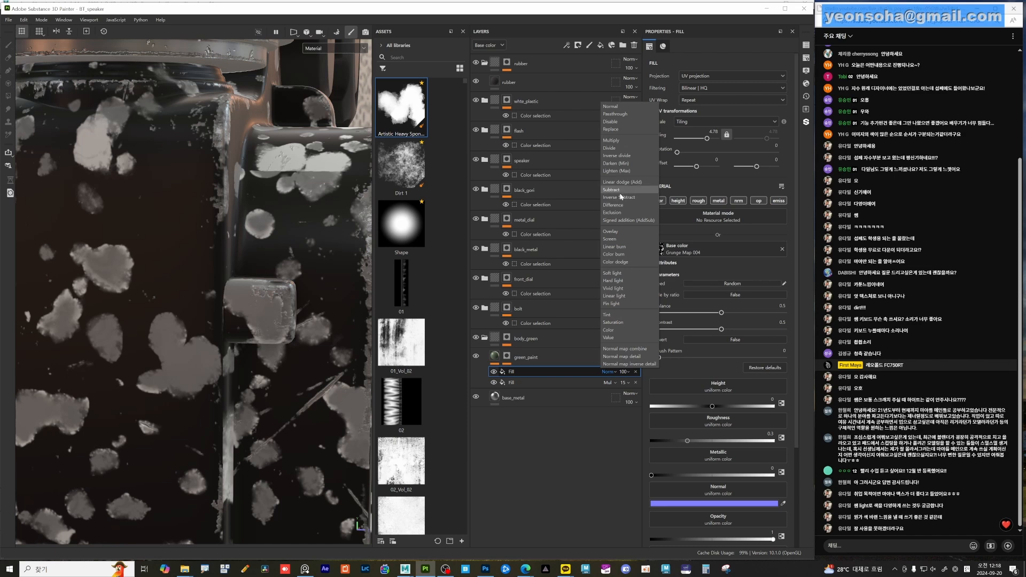
pyautogui.click(630, 182)
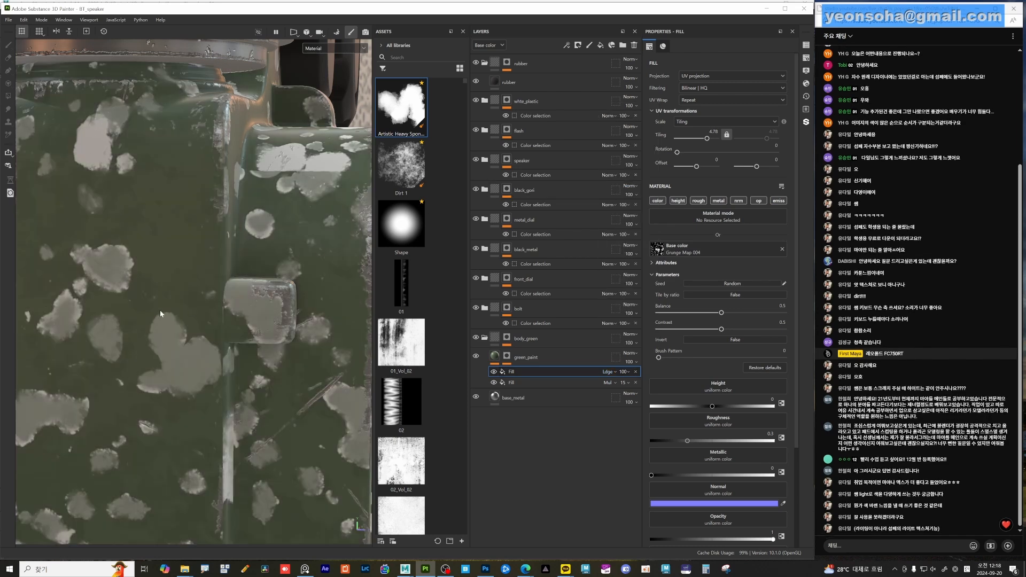
pyautogui.click(627, 372)
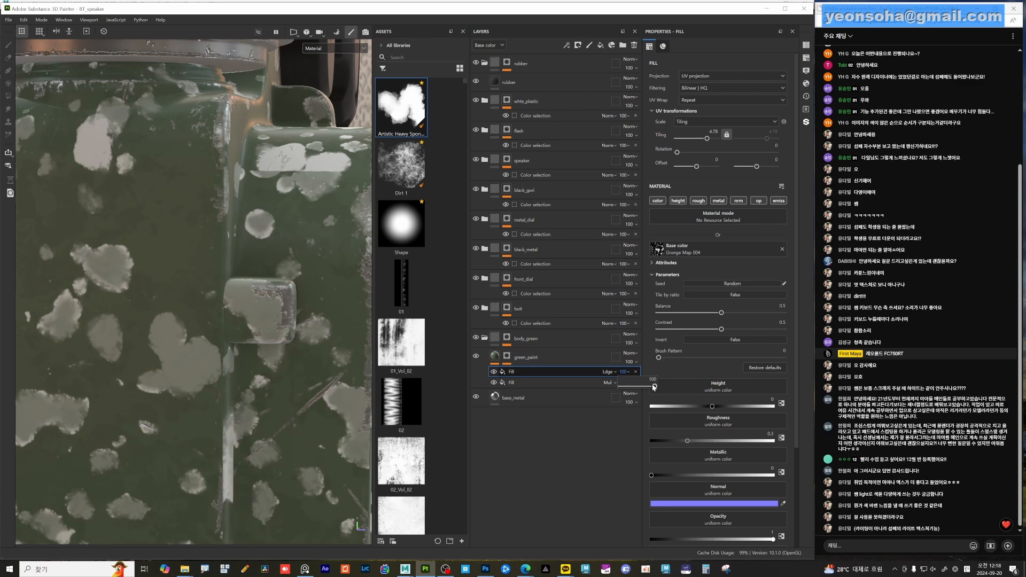
pyautogui.moveTo(656, 386); pyautogui.dragTo(625, 389)
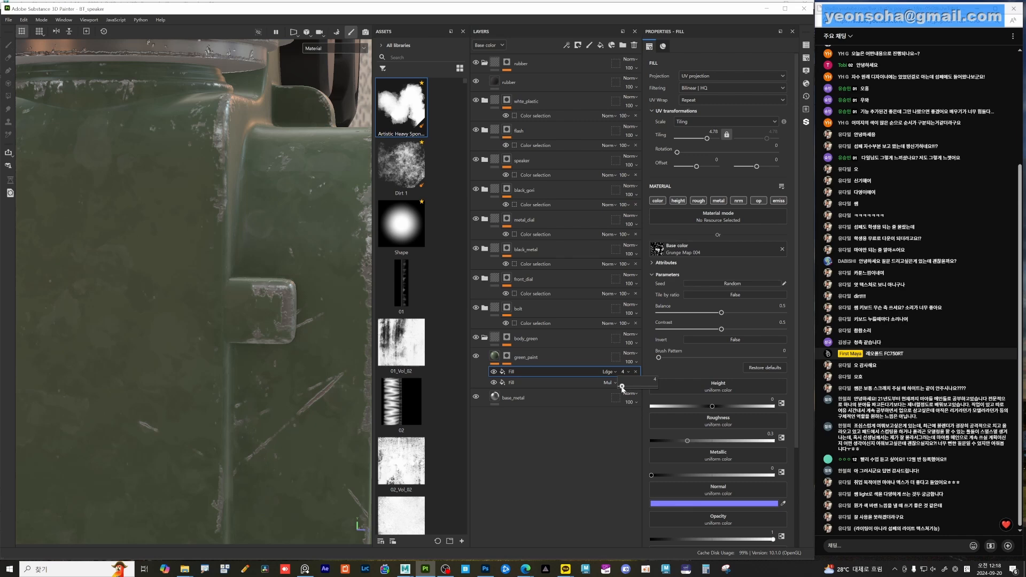
# - Inspect the combined grunge fills on the speaker body from a distance and along its side edge
pyautogui.keyDown('alt'); pyautogui.moveTo(266, 380); pyautogui.dragTo(195, 355, button='right'); pyautogui.keyUp('alt')
pyautogui.keyDown('alt'); pyautogui.moveTo(195, 355); pyautogui.dragTo(194, 385); pyautogui.keyUp('alt')
pyautogui.keyDown('alt'); pyautogui.moveTo(194, 384); pyautogui.dragTo(179, 374, button='right'); pyautogui.keyUp('alt')
pyautogui.keyDown('alt'); pyautogui.moveTo(179, 374); pyautogui.dragTo(250, 411); pyautogui.keyUp('alt')
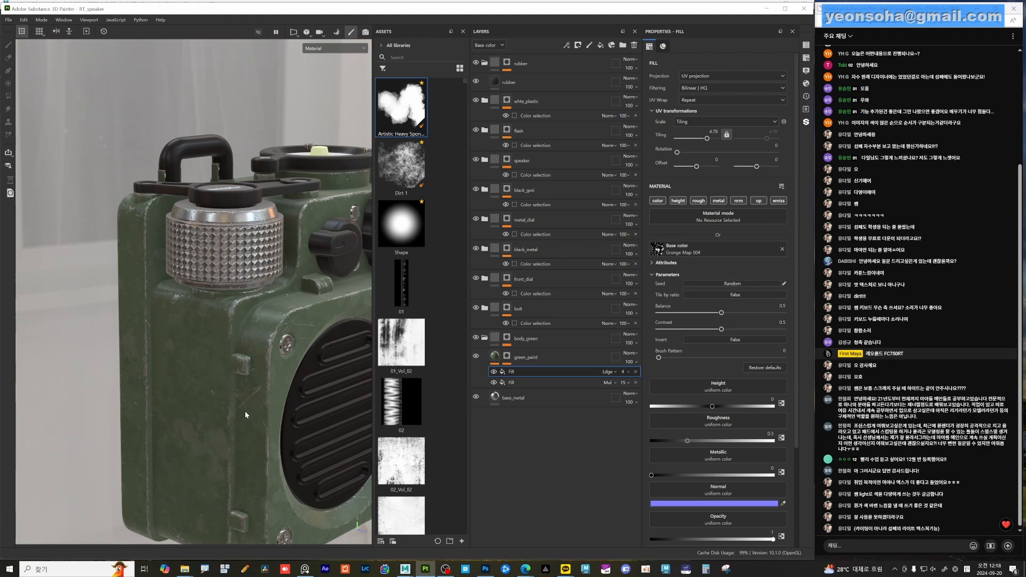
pyautogui.keyDown('alt'); pyautogui.moveTo(194, 429); pyautogui.dragTo(189, 428); pyautogui.keyUp('alt')
pyautogui.keyDown('alt'); pyautogui.moveTo(189, 429); pyautogui.dragTo(307, 397, button='right'); pyautogui.keyUp('alt')
pyautogui.keyDown('alt'); pyautogui.moveTo(307, 396); pyautogui.dragTo(315, 374); pyautogui.keyUp('alt')
pyautogui.keyDown('alt'); pyautogui.moveTo(315, 374); pyautogui.dragTo(339, 312, button='middle'); pyautogui.keyUp('alt')
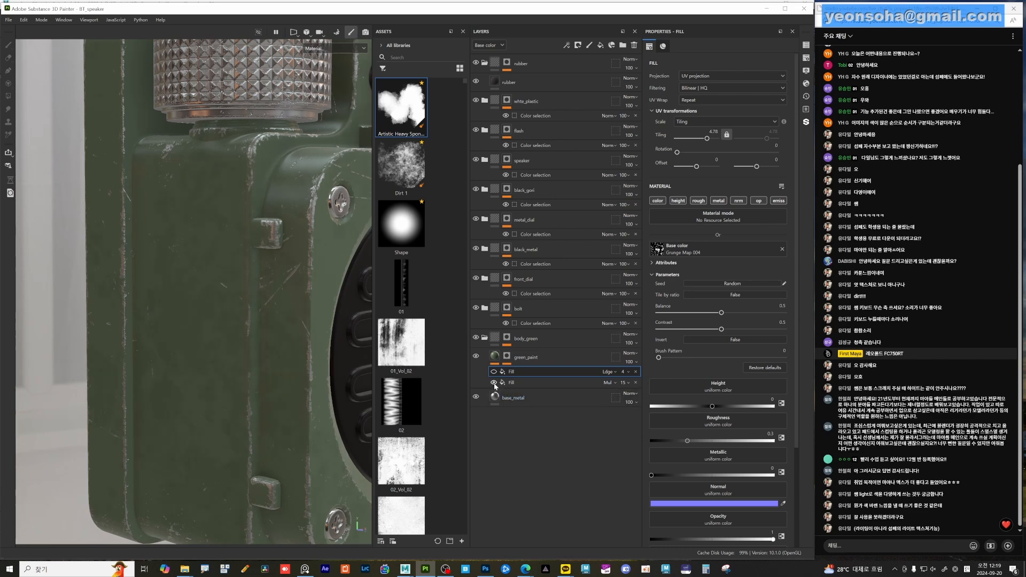
# - Rename the Grunge Concrete Spots fill as dark and the Grunge Map 004 fill as lighten
pyautogui.doubleClick(513, 383)
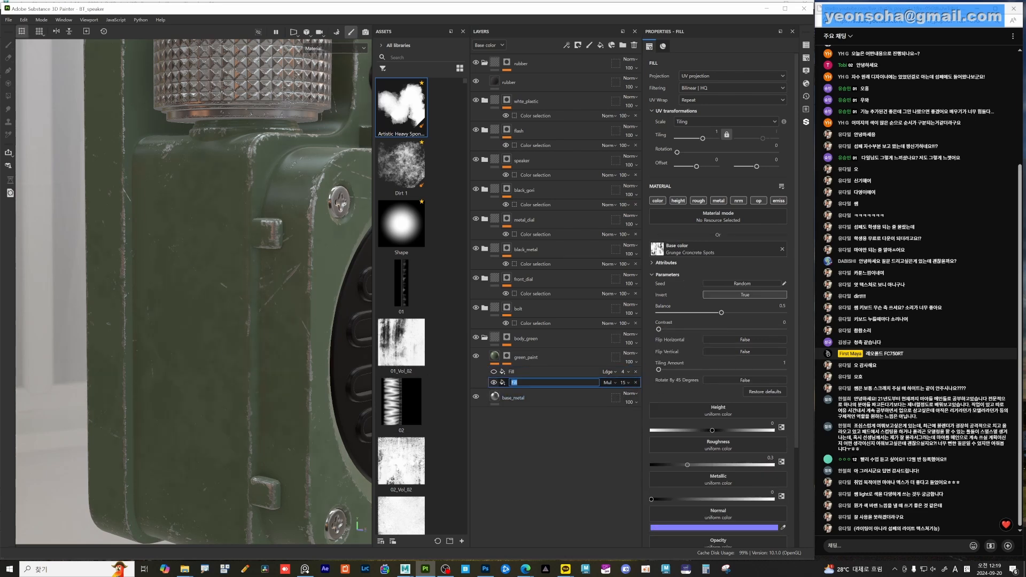
pyautogui.write('dark')
pyautogui.press('Return')
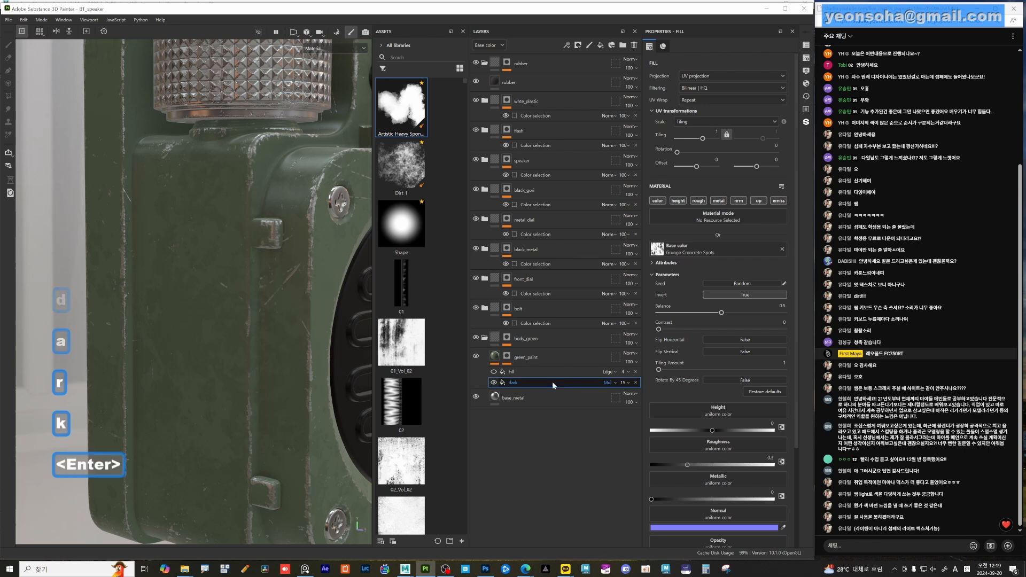
pyautogui.doubleClick(514, 373)
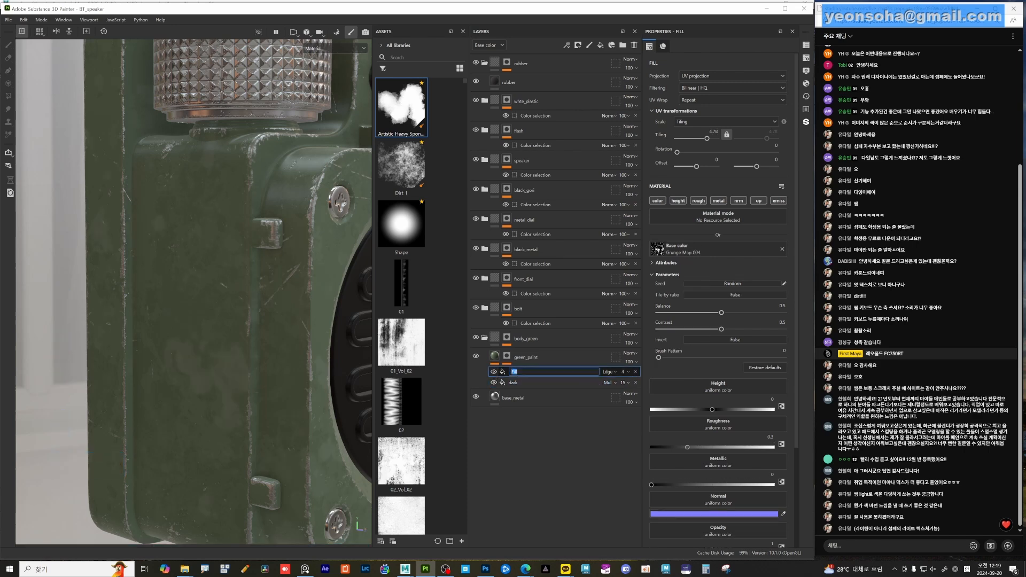
pyautogui.write('light')
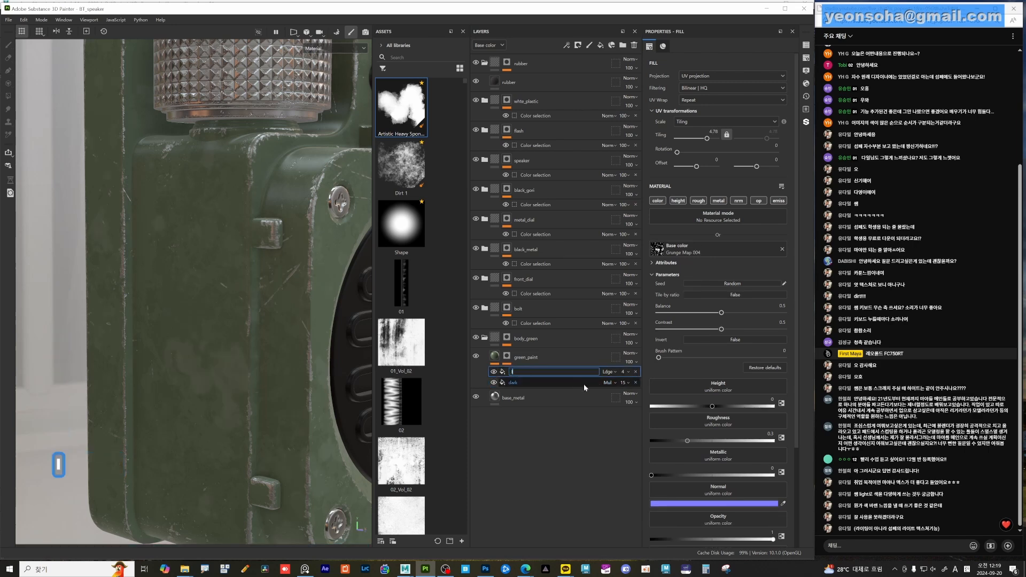
pyautogui.write('en')
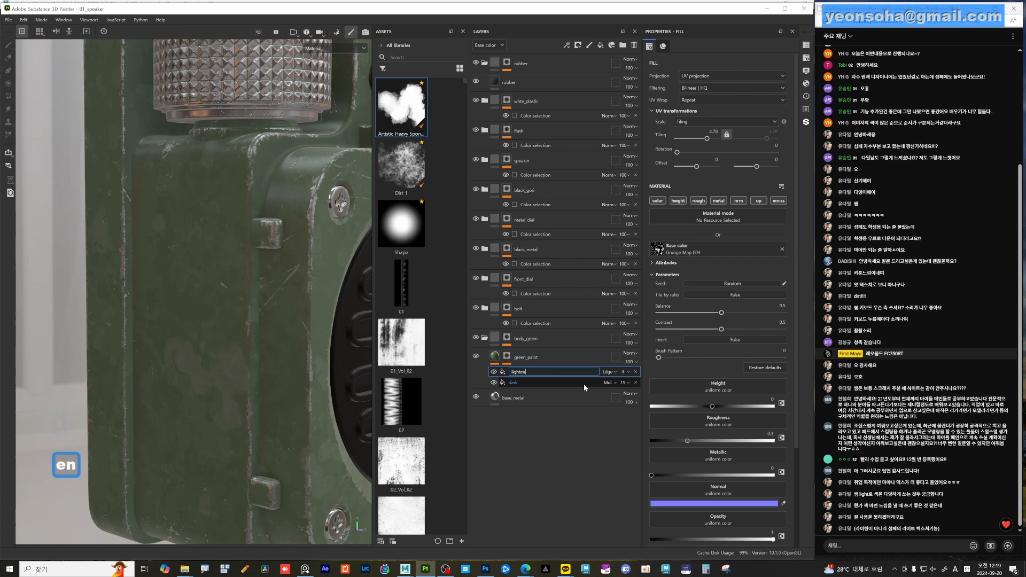
pyautogui.press('Return')
# - Change the name of the dark fill to darken
pyautogui.click(527, 382)
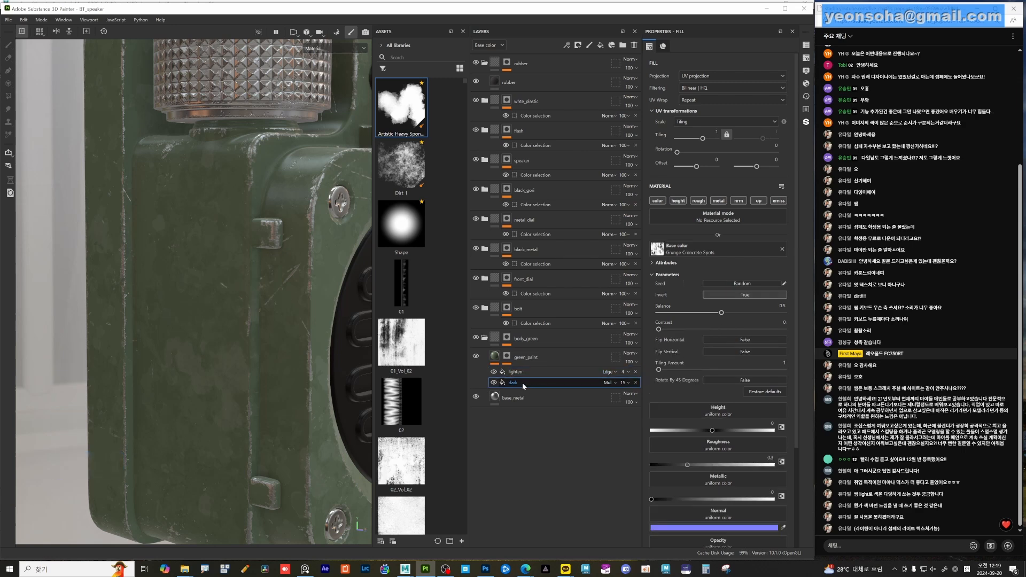
pyautogui.doubleClick(517, 383)
pyautogui.press('Right')
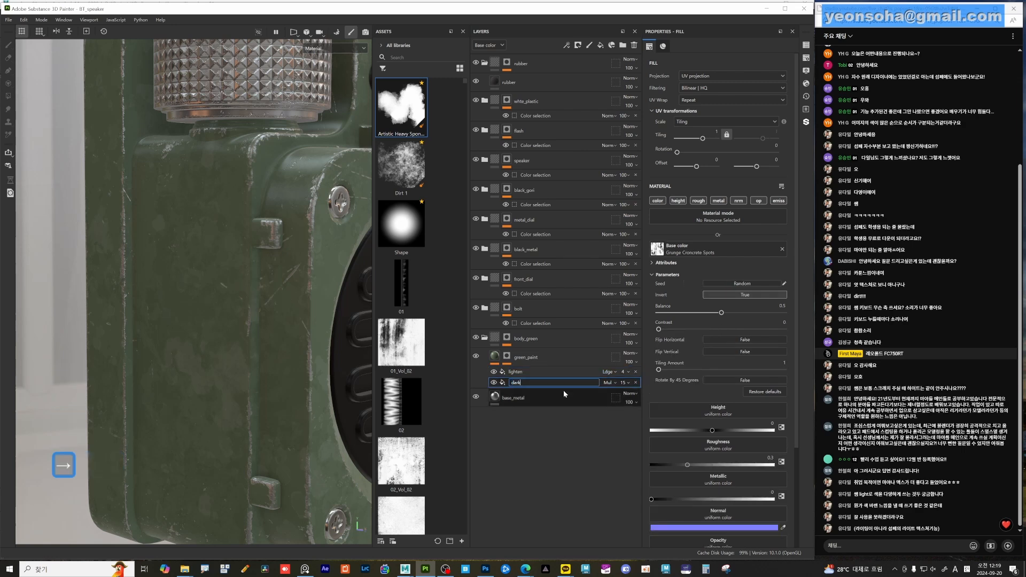
pyautogui.write('en')
pyautogui.press('Return')
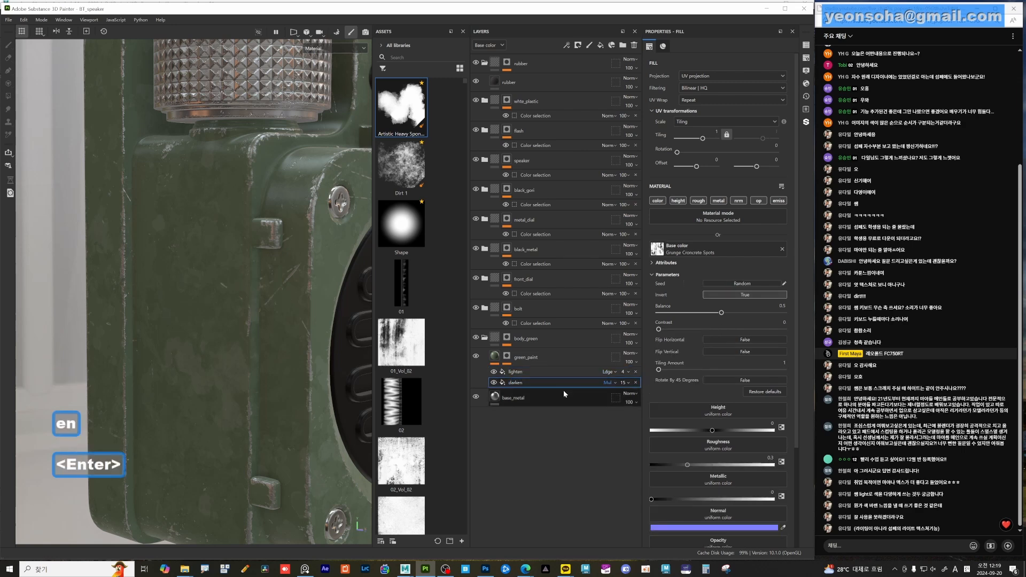
# - Toggle the lighten fill's visibility and inspect the body's side, front and grille frame for color variation
pyautogui.click(493, 372)
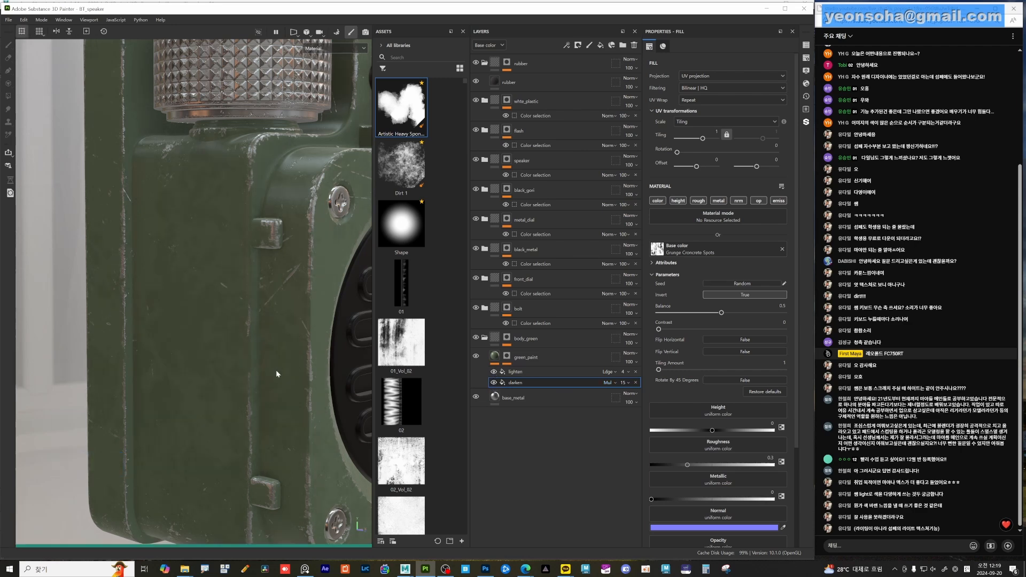
pyautogui.keyDown('alt'); pyautogui.moveTo(315, 374); pyautogui.dragTo(288, 380, button='right'); pyautogui.keyUp('alt')
pyautogui.keyDown('alt'); pyautogui.moveTo(289, 380); pyautogui.dragTo(267, 385); pyautogui.keyUp('alt')
pyautogui.keyDown('alt'); pyautogui.moveTo(268, 385); pyautogui.dragTo(222, 387, button='middle'); pyautogui.keyUp('alt')
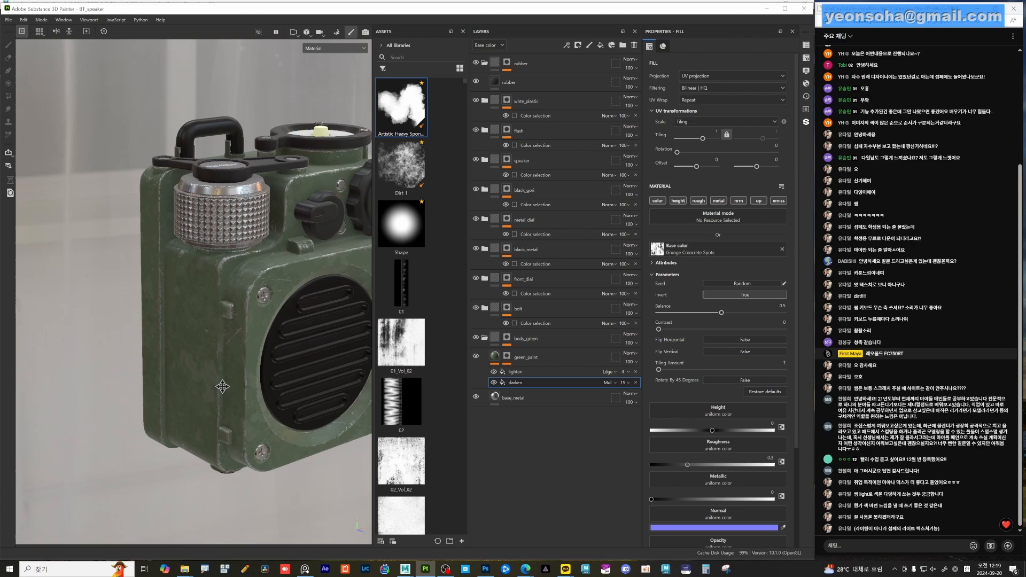
pyautogui.keyDown('alt'); pyautogui.moveTo(222, 387); pyautogui.dragTo(181, 346); pyautogui.keyUp('alt')
pyautogui.keyDown('alt'); pyautogui.moveTo(227, 362); pyautogui.dragTo(163, 362, button='middle'); pyautogui.keyUp('alt')
pyautogui.keyDown('alt'); pyautogui.moveTo(162, 361); pyautogui.dragTo(172, 366); pyautogui.keyUp('alt')
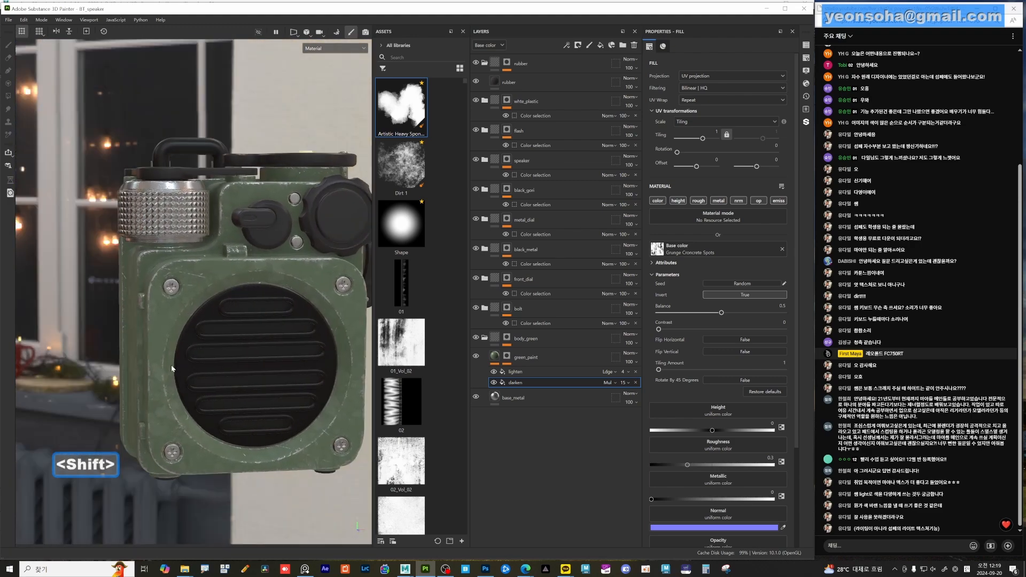
pyautogui.keyDown('alt'); pyautogui.moveTo(172, 367); pyautogui.dragTo(225, 385, button='right'); pyautogui.keyUp('alt')
pyautogui.keyDown('alt'); pyautogui.moveTo(225, 385); pyautogui.dragTo(211, 395); pyautogui.keyUp('alt')
pyautogui.keyDown('alt'); pyautogui.moveTo(211, 396); pyautogui.dragTo(210, 420, button='right'); pyautogui.keyUp('alt')
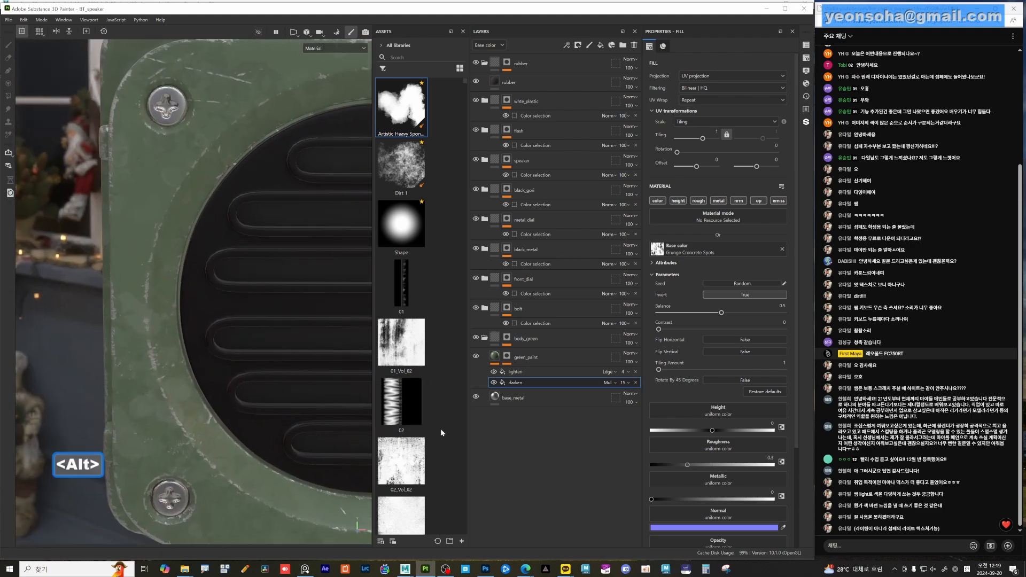
# - Reduce the lighten fill's opacity to 3
pyautogui.click(627, 373)
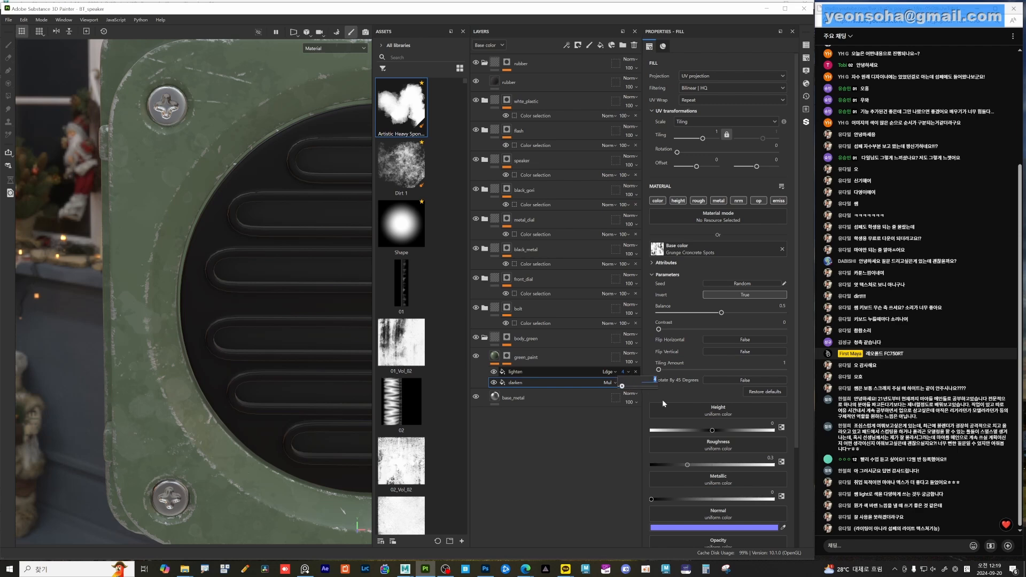
pyautogui.write('2')
pyautogui.press('Return')
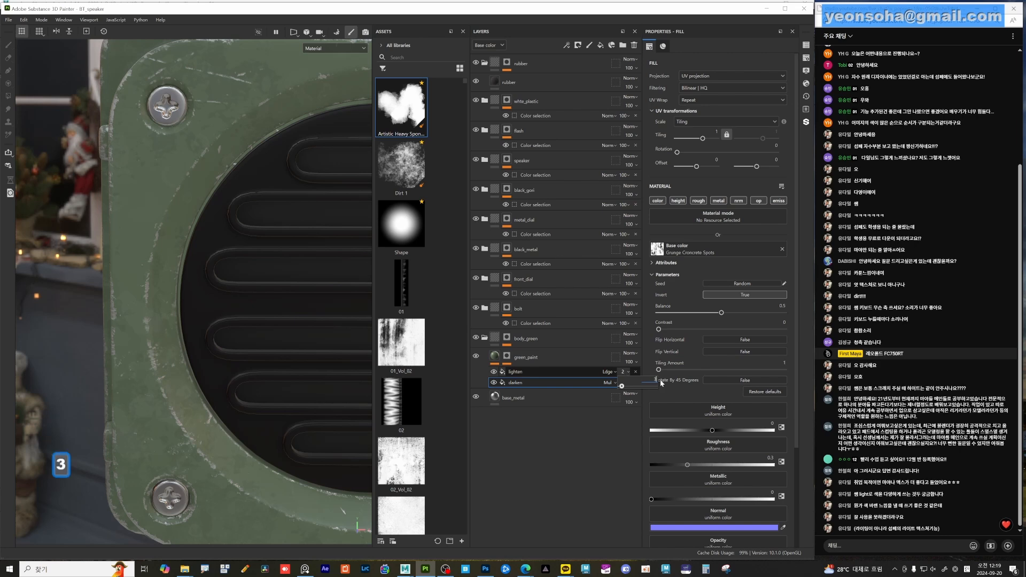
# - Check the color variation on the whole speaker from several distances and angles with the environment lighting rotated
pyautogui.keyDown('alt'); pyautogui.moveTo(273, 323); pyautogui.dragTo(222, 340, button='right'); pyautogui.keyUp('alt')
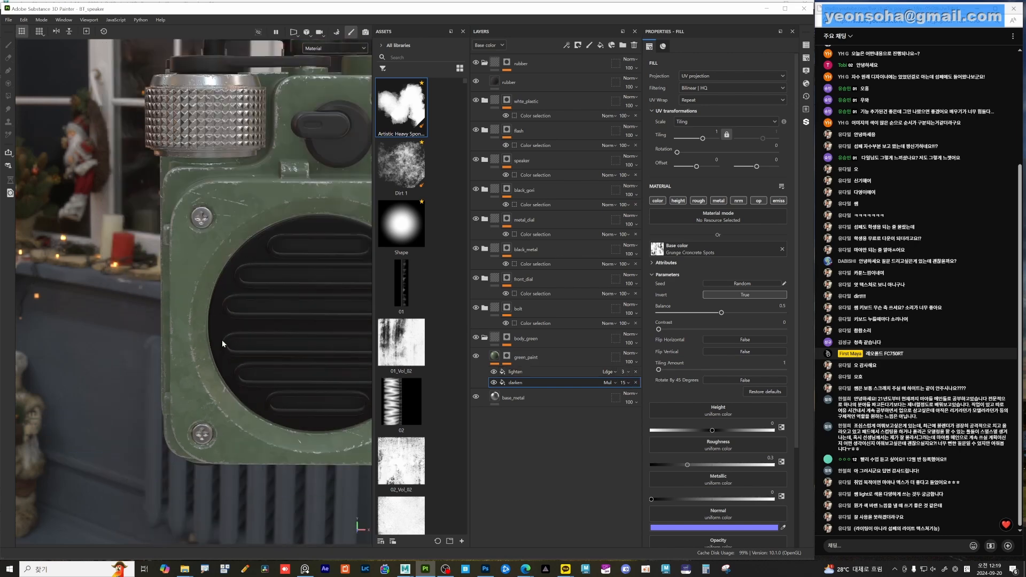
pyautogui.keyDown('alt'); pyautogui.moveTo(223, 340); pyautogui.dragTo(198, 343); pyautogui.keyUp('alt')
pyautogui.keyDown('alt'); pyautogui.moveTo(198, 343); pyautogui.dragTo(134, 350, button='right'); pyautogui.keyUp('alt')
pyautogui.keyDown('alt'); pyautogui.moveTo(227, 318); pyautogui.dragTo(185, 375, button='middle'); pyautogui.keyUp('alt')
pyautogui.keyDown('alt'); pyautogui.moveTo(184, 375); pyautogui.dragTo(287, 449); pyautogui.keyUp('alt')
pyautogui.keyDown('alt'); pyautogui.moveTo(241, 369); pyautogui.dragTo(247, 400); pyautogui.keyUp('alt')
pyautogui.keyDown('shift'); pyautogui.moveTo(248, 400); pyautogui.dragTo(272, 401, button='right'); pyautogui.keyUp('shift')
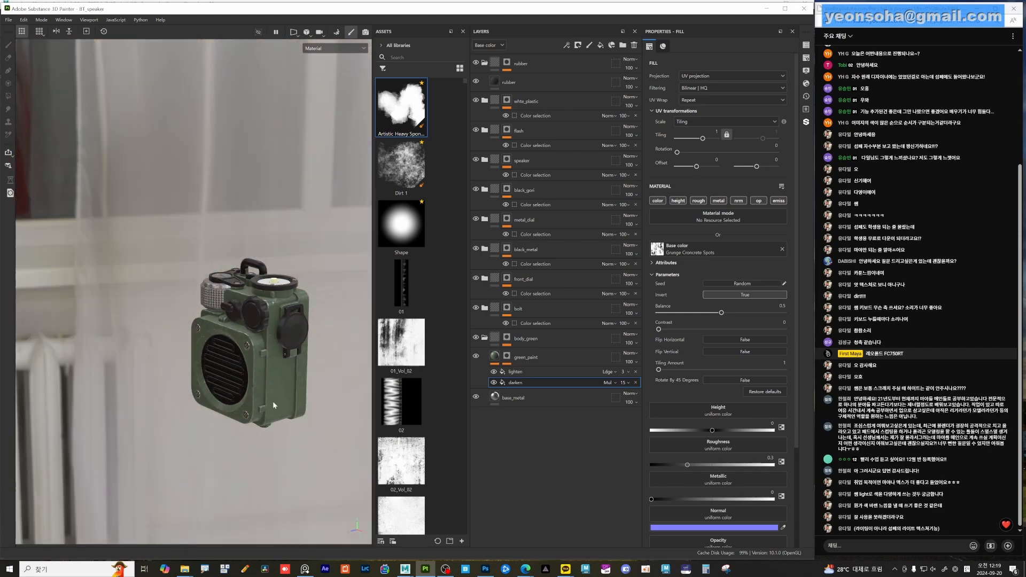
pyautogui.keyDown('alt'); pyautogui.moveTo(273, 401); pyautogui.dragTo(213, 403, button='middle'); pyautogui.keyUp('alt')
pyautogui.keyDown('alt'); pyautogui.moveTo(213, 403); pyautogui.dragTo(245, 387, button='right'); pyautogui.keyUp('alt')
pyautogui.keyDown('alt'); pyautogui.moveTo(246, 387); pyautogui.dragTo(270, 436); pyautogui.keyUp('alt')
pyautogui.moveTo(222, 394)
pyautogui.keyDown('shift'); pyautogui.mouseDown(button='right')
pyautogui.moveTo(251, 399)
pyautogui.moveTo(224, 399)
pyautogui.mouseUp(button='right'); pyautogui.keyUp('shift')
pyautogui.keyDown('alt'); pyautogui.moveTo(224, 399); pyautogui.dragTo(226, 427); pyautogui.keyUp('alt')
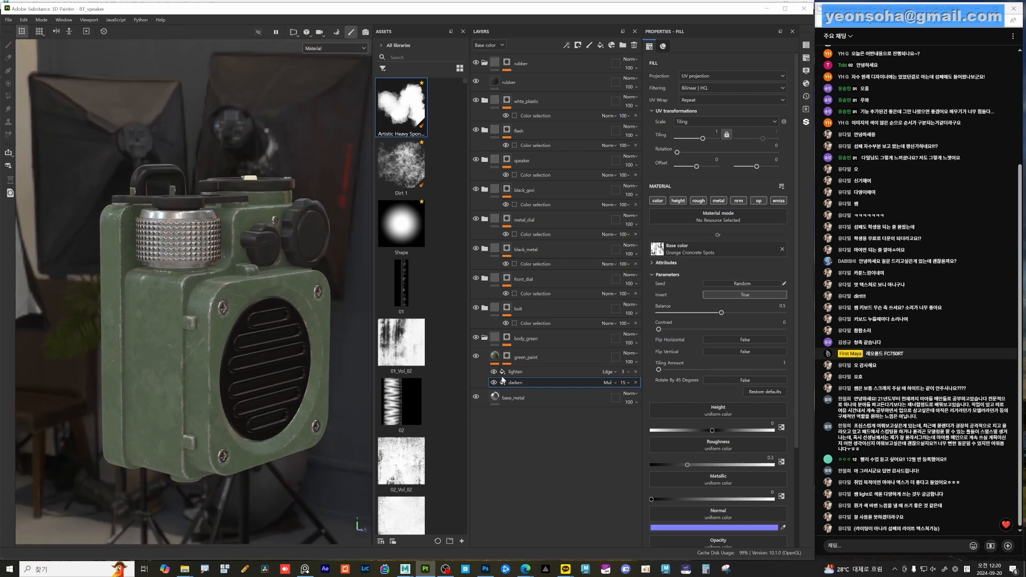
# - Lower the green_paint layer's roughness to about 0.05 and check the gloss around the knurled metal dial
pyautogui.keyDown('alt'); pyautogui.moveTo(310, 421); pyautogui.dragTo(275, 422); pyautogui.keyUp('alt')
pyautogui.keyDown('alt'); pyautogui.moveTo(275, 422); pyautogui.dragTo(282, 452, button='middle'); pyautogui.keyUp('alt')
pyautogui.keyDown('alt'); pyautogui.moveTo(219, 437); pyautogui.dragTo(251, 438, button='right'); pyautogui.keyUp('alt')
pyautogui.keyDown('alt'); pyautogui.moveTo(221, 386); pyautogui.dragTo(217, 377, button='middle'); pyautogui.keyUp('alt')
pyautogui.keyDown('alt'); pyautogui.moveTo(217, 378); pyautogui.dragTo(174, 395, button='right'); pyautogui.keyUp('alt')
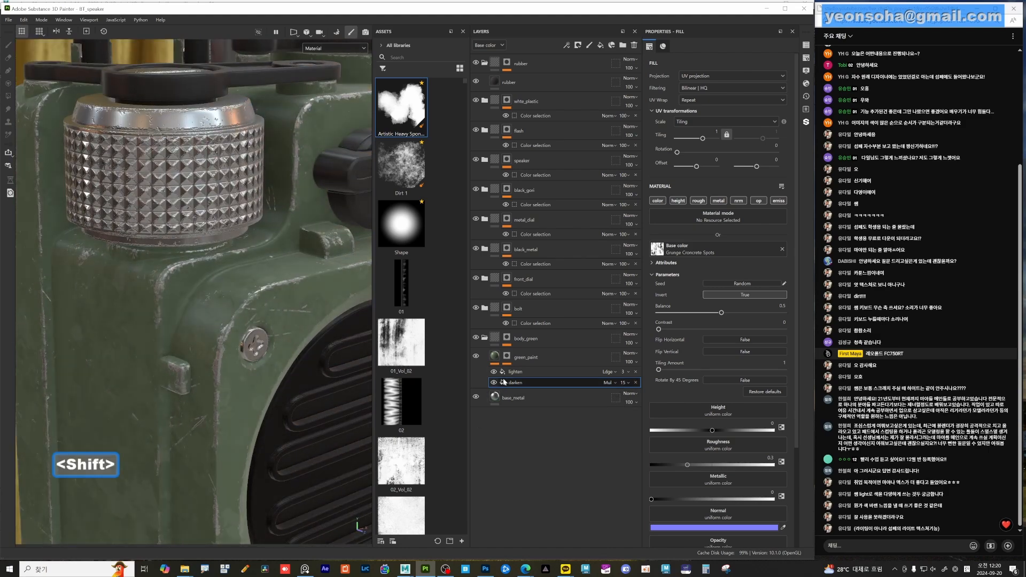
pyautogui.click(495, 357)
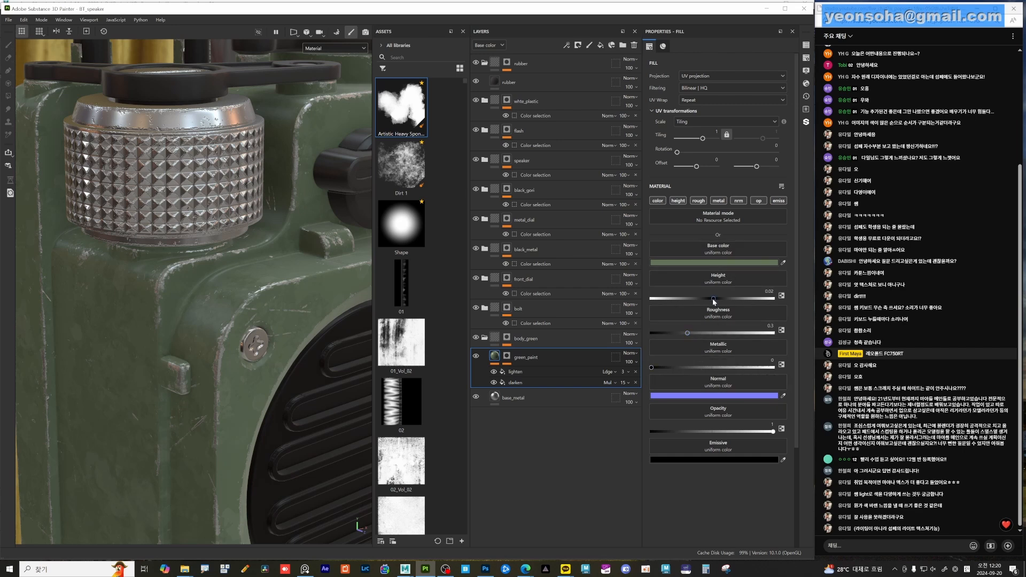
pyautogui.moveTo(689, 333); pyautogui.dragTo(665, 331)
pyautogui.keyDown('alt'); pyautogui.moveTo(278, 342); pyautogui.dragTo(287, 304); pyautogui.keyUp('alt')
pyautogui.keyDown('alt'); pyautogui.moveTo(287, 305); pyautogui.dragTo(266, 327, button='middle'); pyautogui.keyUp('alt')
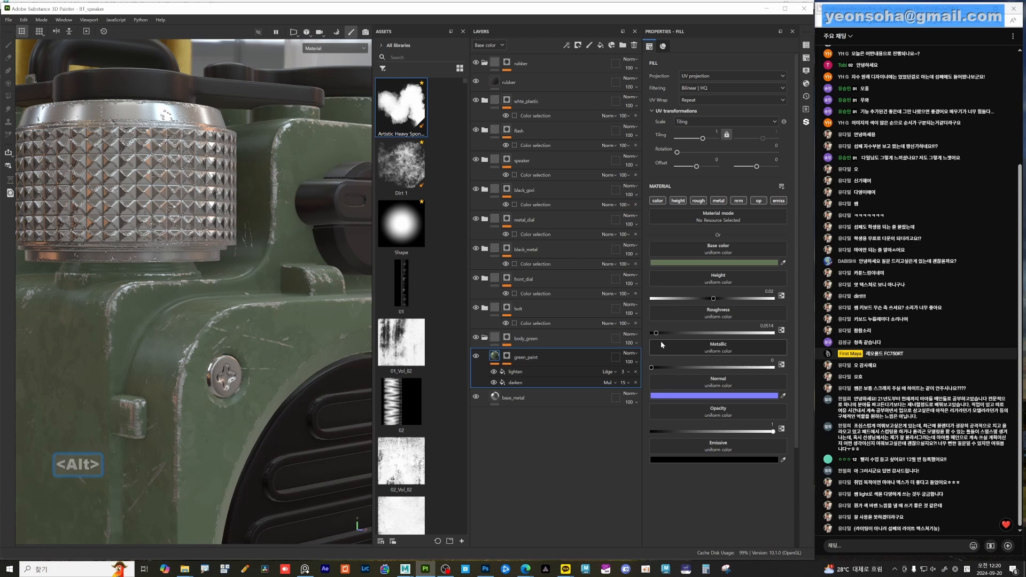
# - Limit the darken fill to the color channel only
pyautogui.click(521, 382)
pyautogui.click(521, 373)
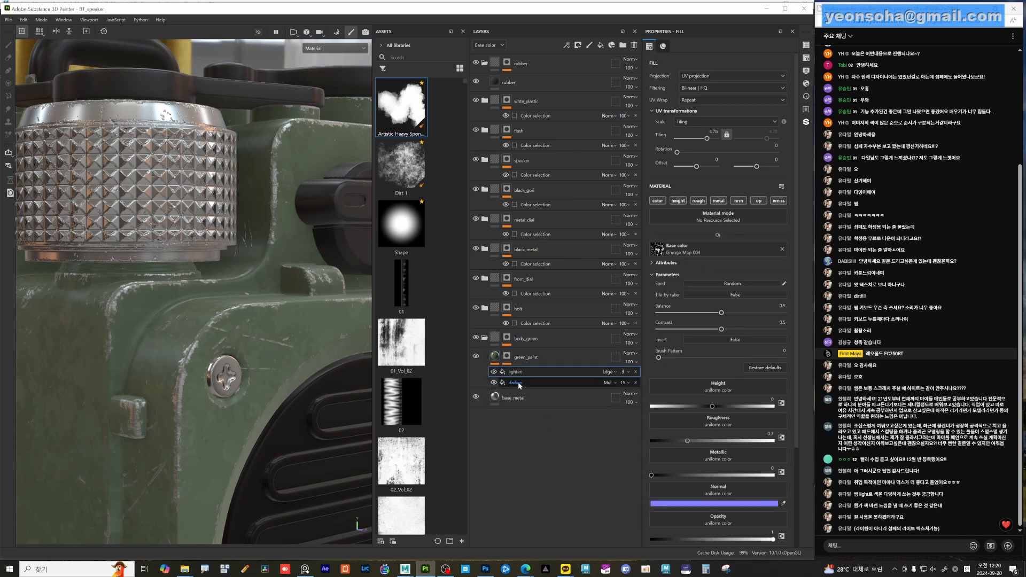
pyautogui.click(527, 383)
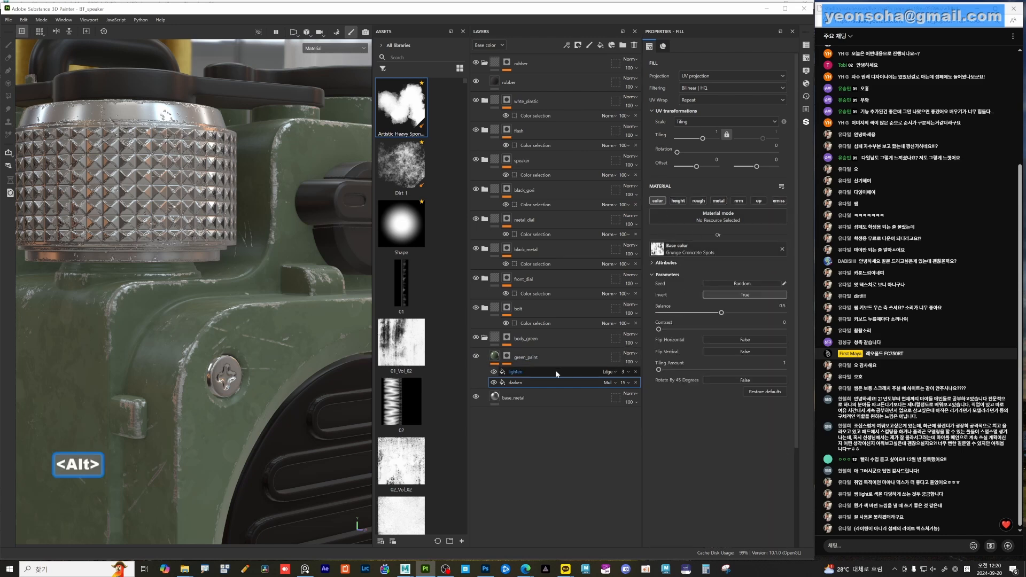
# - Turn off every channel except color on the lighten fill and check that the darken fill matches
pyautogui.click(514, 371)
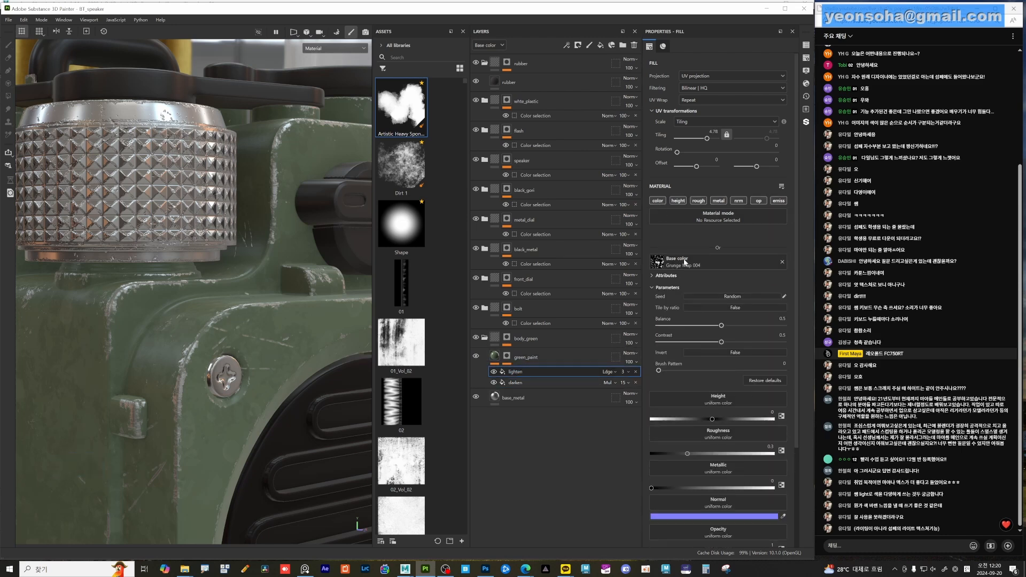
pyautogui.keyDown('alt'); pyautogui.click(658, 204); pyautogui.keyUp('alt')
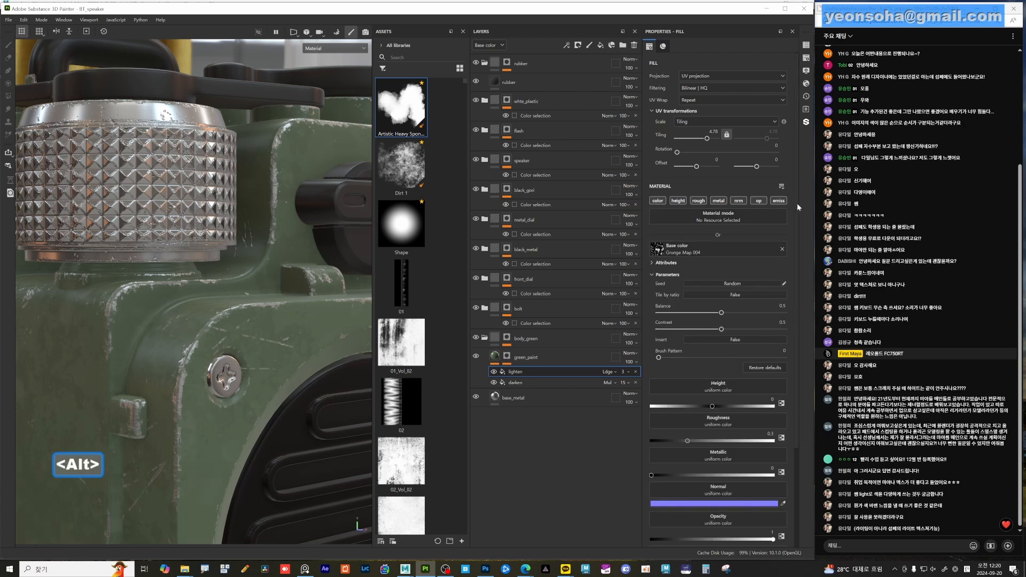
pyautogui.click(699, 200)
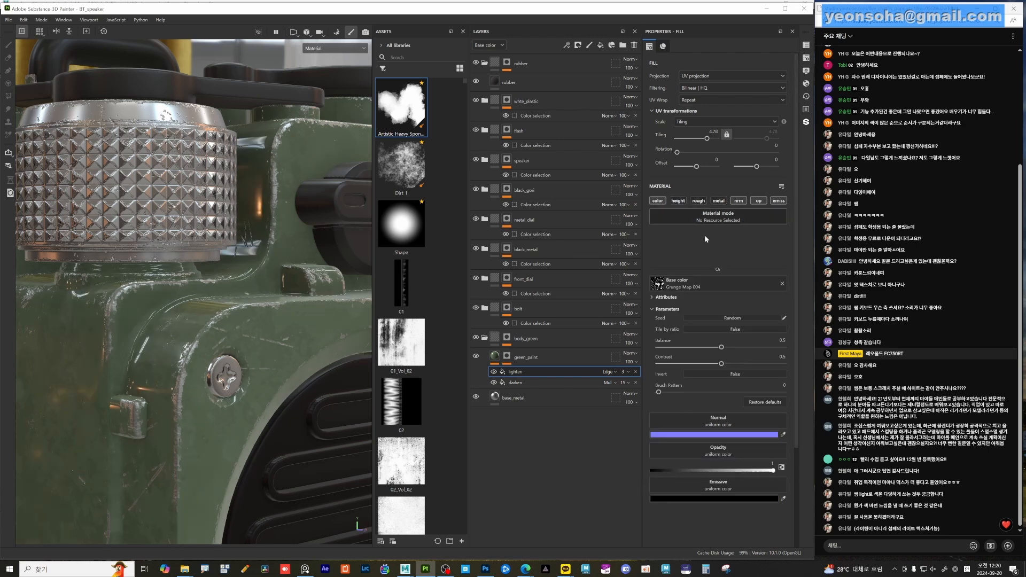
pyautogui.click(698, 201)
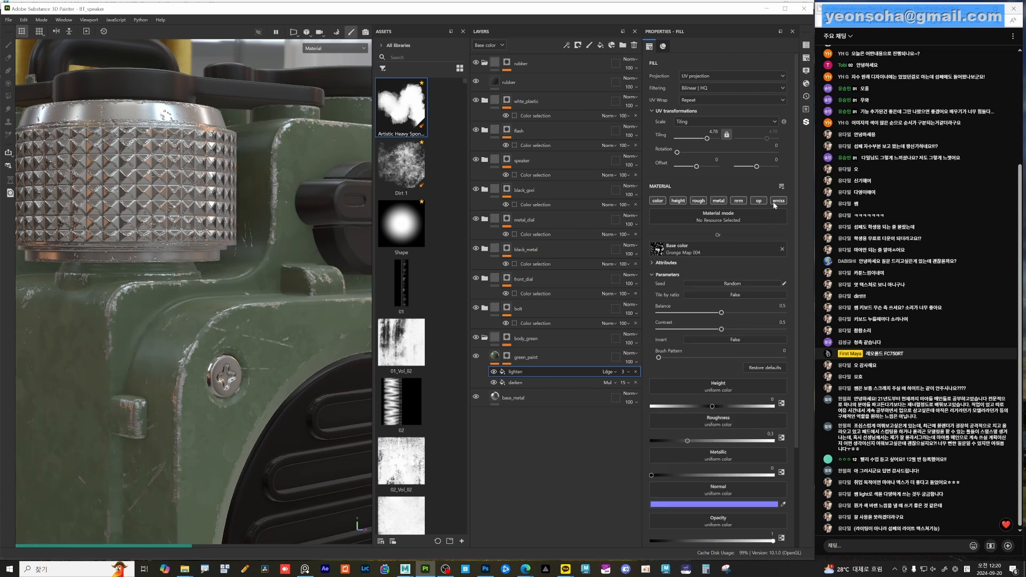
pyautogui.keyDown('alt'); pyautogui.click(658, 201); pyautogui.keyUp('alt')
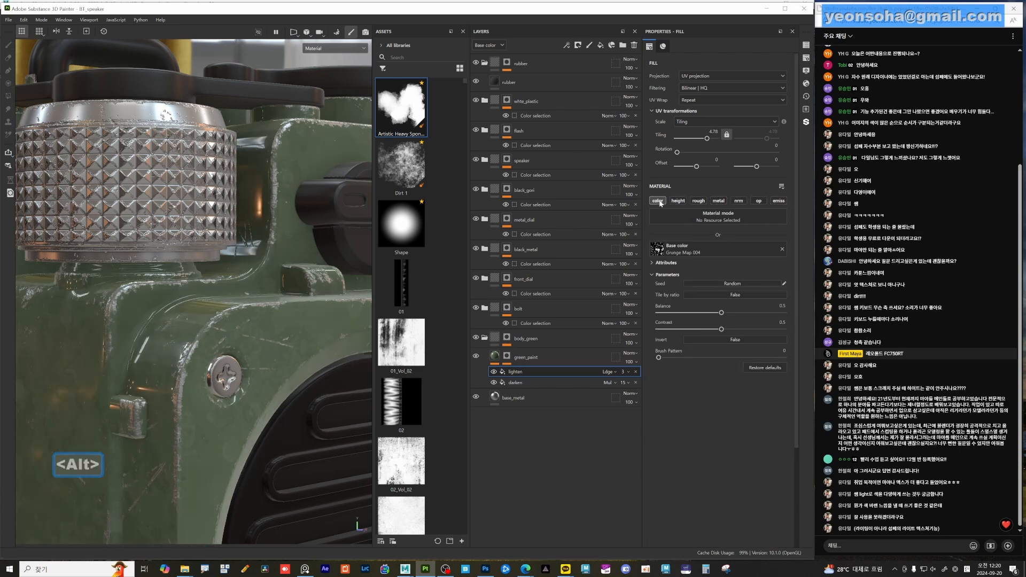
pyautogui.click(516, 382)
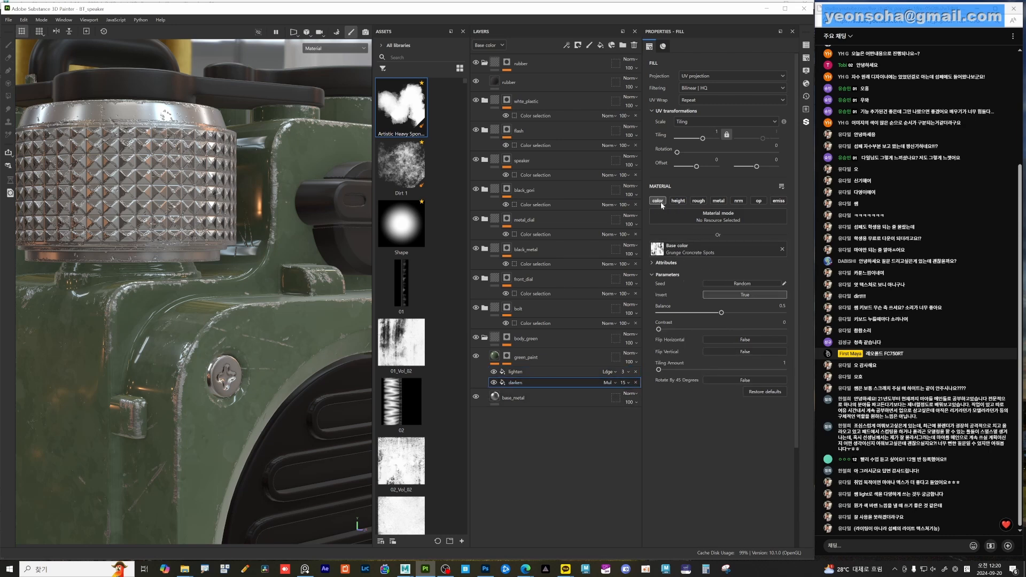
# - Set the green_paint layer's roughness to about 0.225
pyautogui.keyDown('alt'); pyautogui.moveTo(322, 360); pyautogui.dragTo(257, 348); pyautogui.keyUp('alt')
pyautogui.click(492, 356)
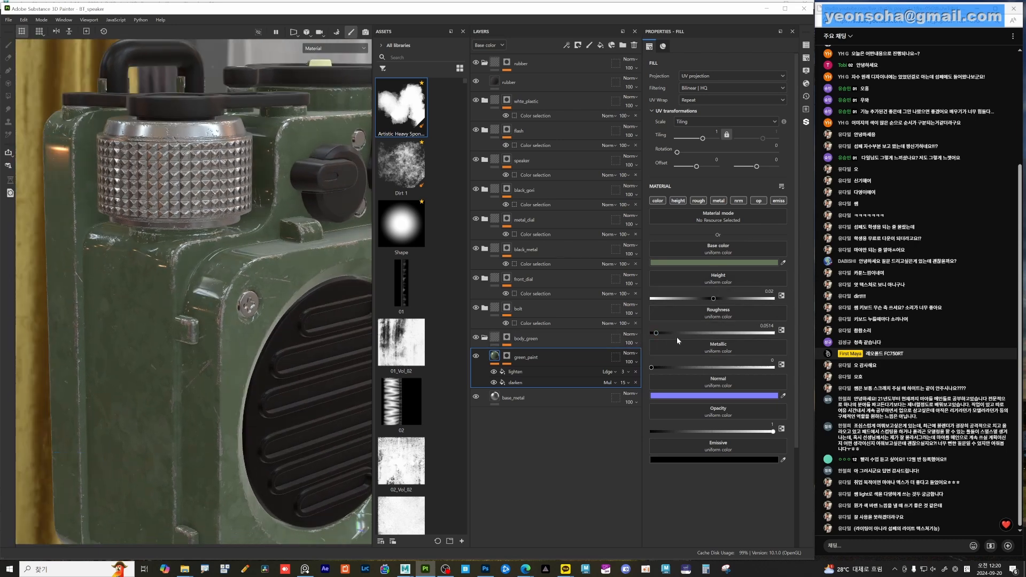
pyautogui.moveTo(663, 336)
pyautogui.mouseDown()
pyautogui.moveTo(748, 337)
pyautogui.moveTo(663, 337)
pyautogui.moveTo(678, 334)
pyautogui.mouseUp()
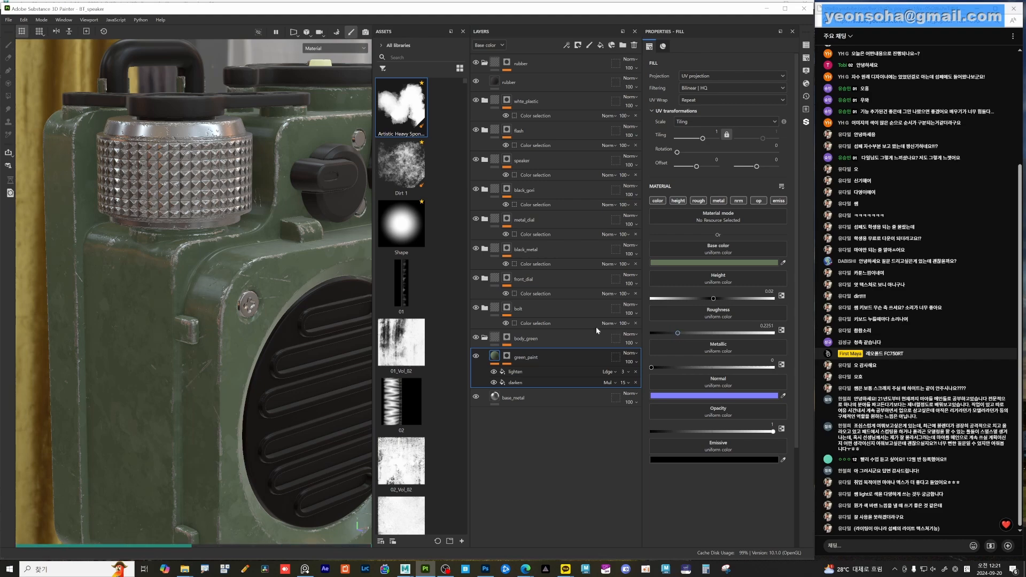
# - Examine the paint's gloss and chipped edges up close under rotated lighting, and select the darken fill
pyautogui.moveTo(230, 308)
pyautogui.keyDown('alt'); pyautogui.mouseDown()
pyautogui.moveTo(300, 223)
pyautogui.moveTo(233, 291)
pyautogui.moveTo(296, 277)
pyautogui.moveTo(213, 317)
pyautogui.mouseUp(); pyautogui.keyUp('alt')
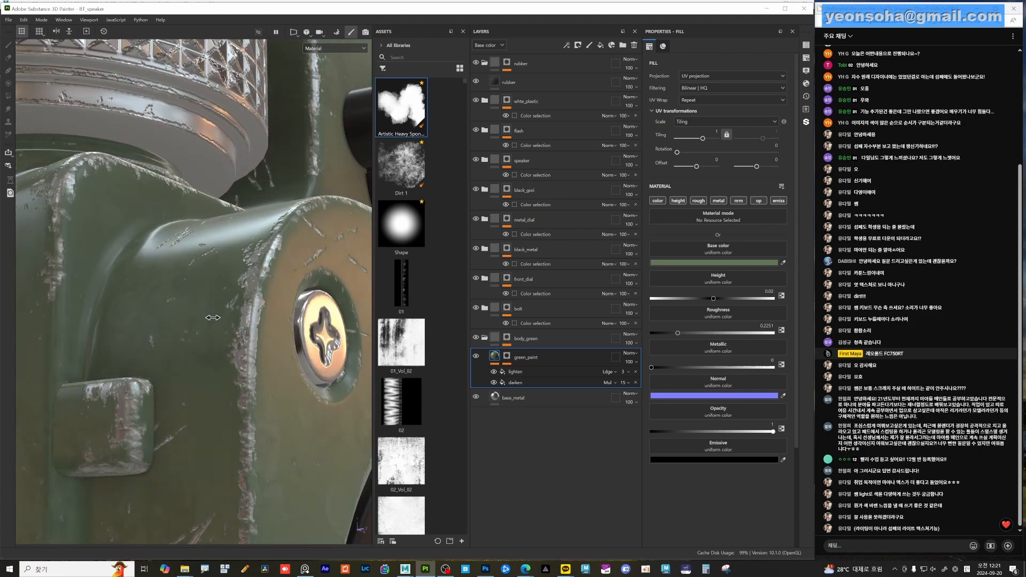
pyautogui.keyDown('shift'); pyautogui.moveTo(212, 318); pyautogui.dragTo(220, 317, button='right'); pyautogui.keyUp('shift')
pyautogui.keyDown('alt'); pyautogui.moveTo(220, 318); pyautogui.dragTo(228, 335); pyautogui.keyUp('alt')
pyautogui.keyDown('alt'); pyautogui.moveTo(229, 336); pyautogui.dragTo(214, 320, button='right'); pyautogui.keyUp('alt')
pyautogui.keyDown('alt'); pyautogui.moveTo(214, 320); pyautogui.dragTo(207, 261); pyautogui.keyUp('alt')
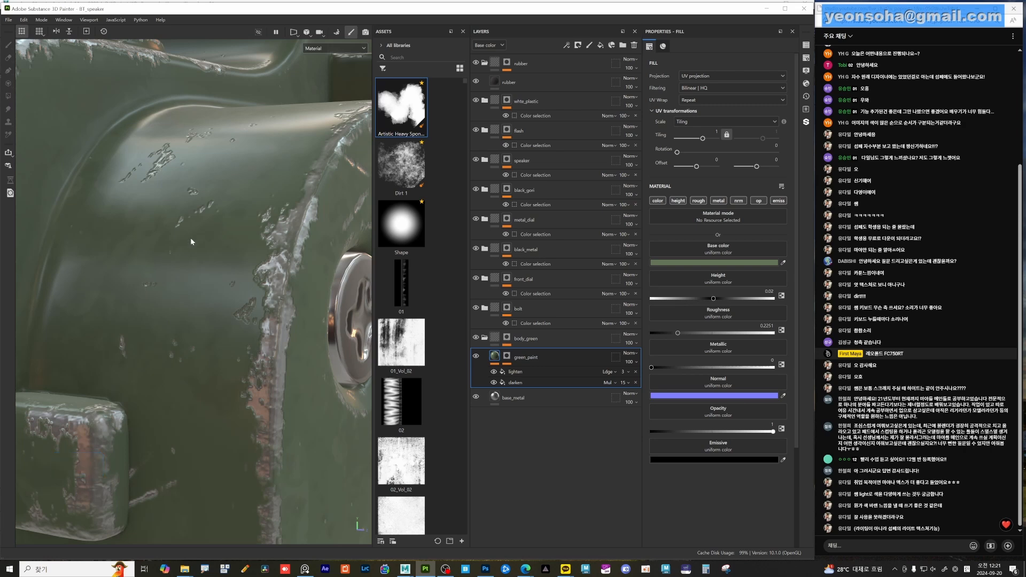
pyautogui.click(519, 383)
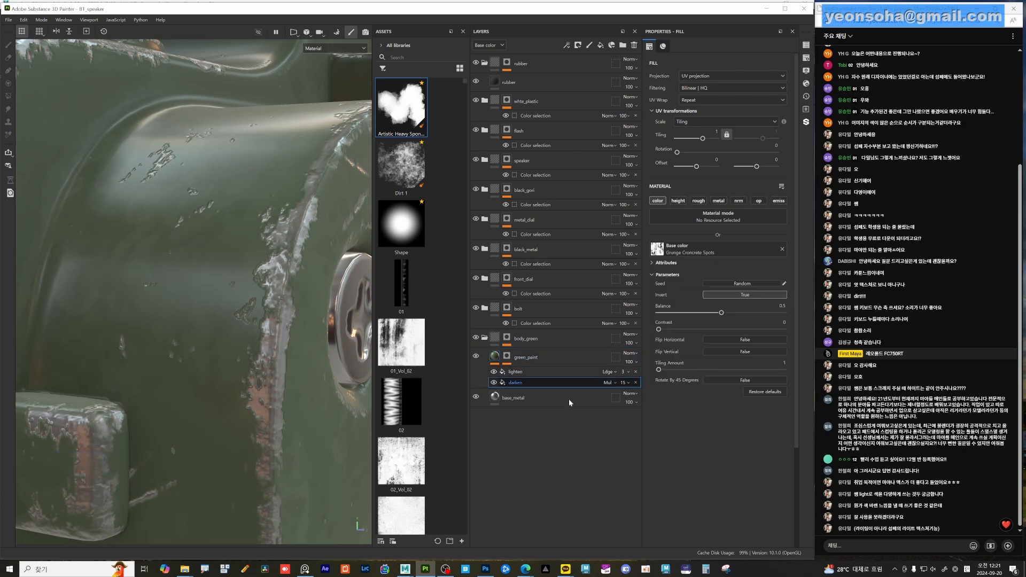
# - Try a uniform roughness of about 0.717 on the darken fill and switch its roughness channel off again
pyautogui.click(699, 202)
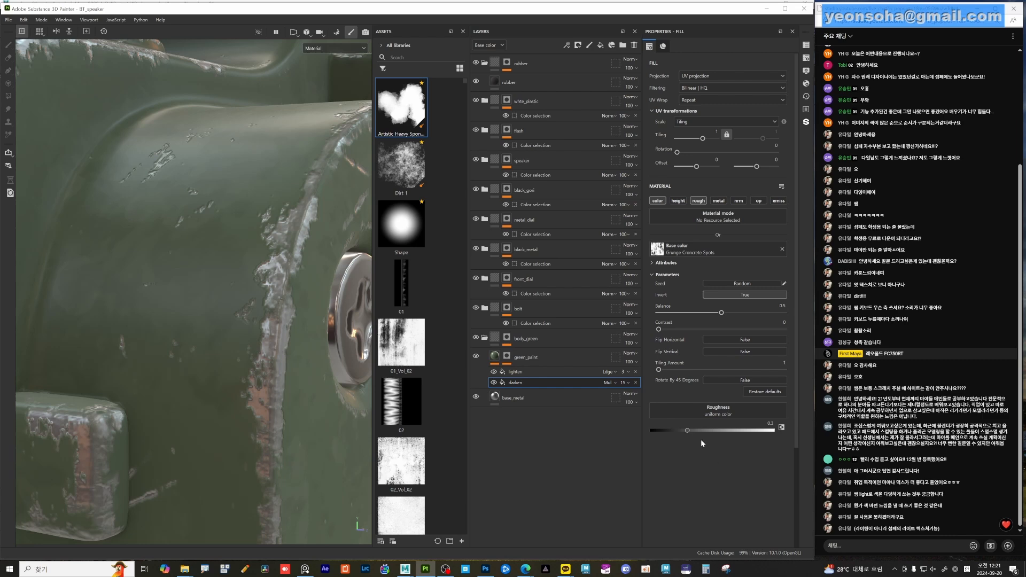
pyautogui.moveTo(690, 429); pyautogui.dragTo(717, 431)
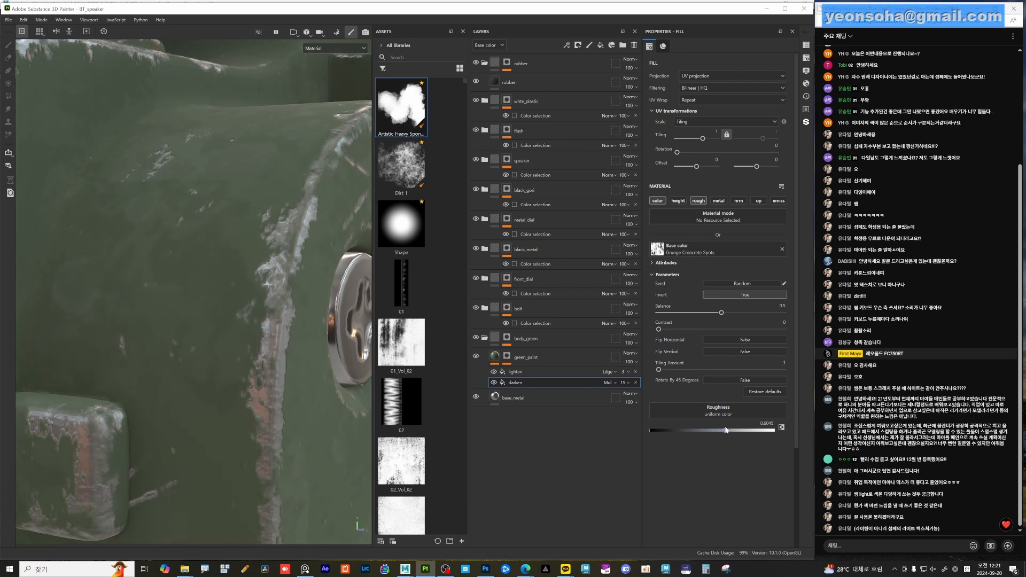
pyautogui.keyDown('alt'); pyautogui.moveTo(326, 370); pyautogui.dragTo(322, 402); pyautogui.keyUp('alt')
pyautogui.keyDown('shift'); pyautogui.moveTo(322, 395); pyautogui.dragTo(279, 363, button='right'); pyautogui.keyUp('shift')
pyautogui.moveTo(724, 430)
pyautogui.mouseDown()
pyautogui.moveTo(762, 433)
pyautogui.moveTo(678, 428)
pyautogui.moveTo(744, 431)
pyautogui.mouseUp()
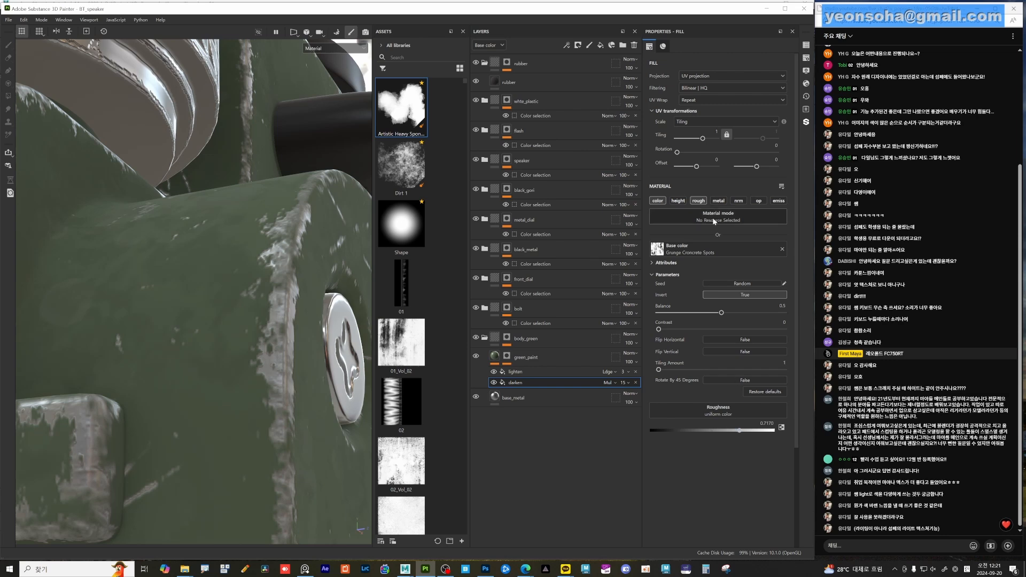
pyautogui.click(699, 203)
pyautogui.keyDown('alt'); pyautogui.moveTo(241, 304); pyautogui.dragTo(243, 359); pyautogui.keyUp('alt')
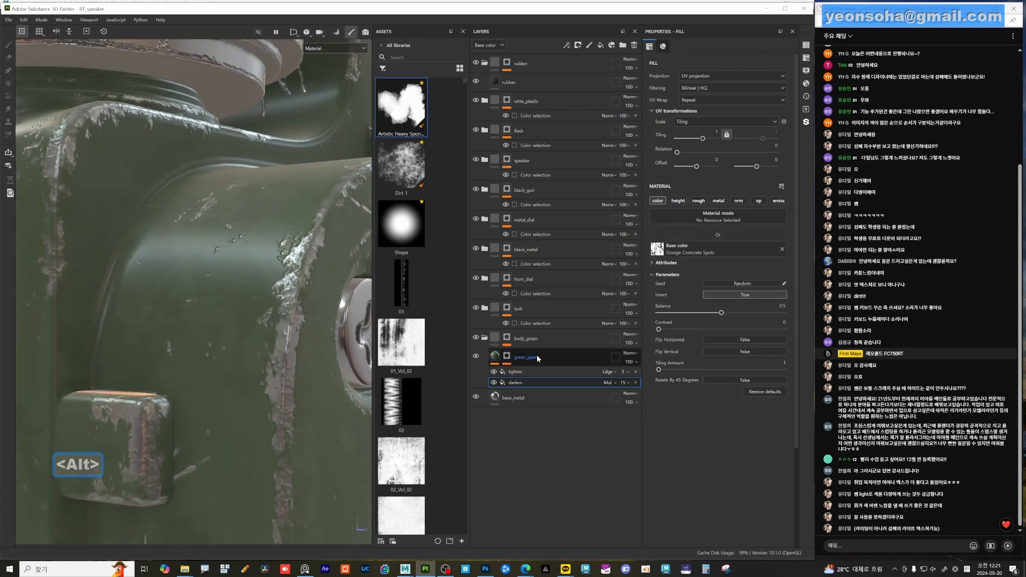
# - Add a fill layer above green_paint and name it roughness_v2
pyautogui.click(582, 355)
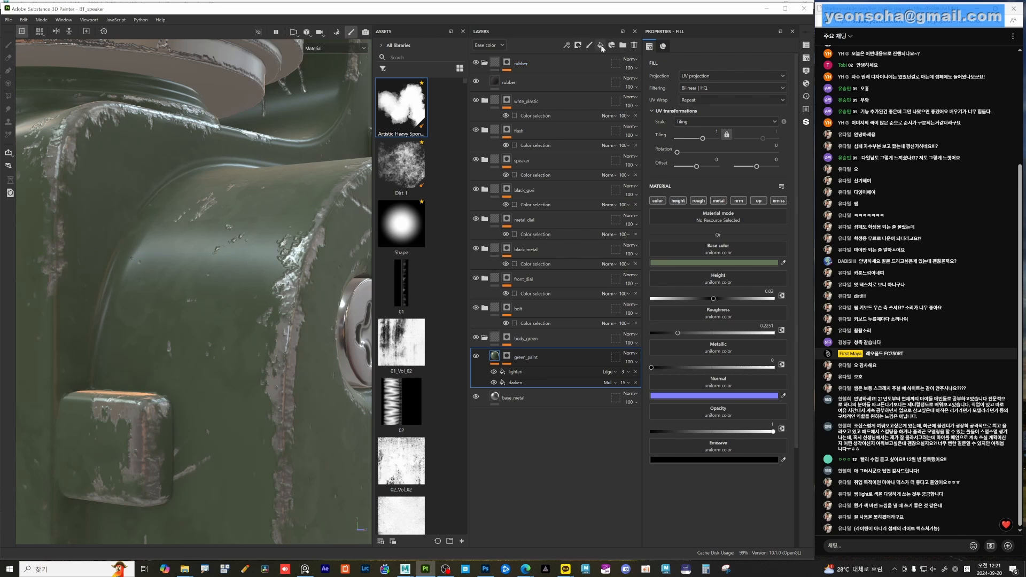
pyautogui.click(601, 45)
pyautogui.doubleClick(511, 357)
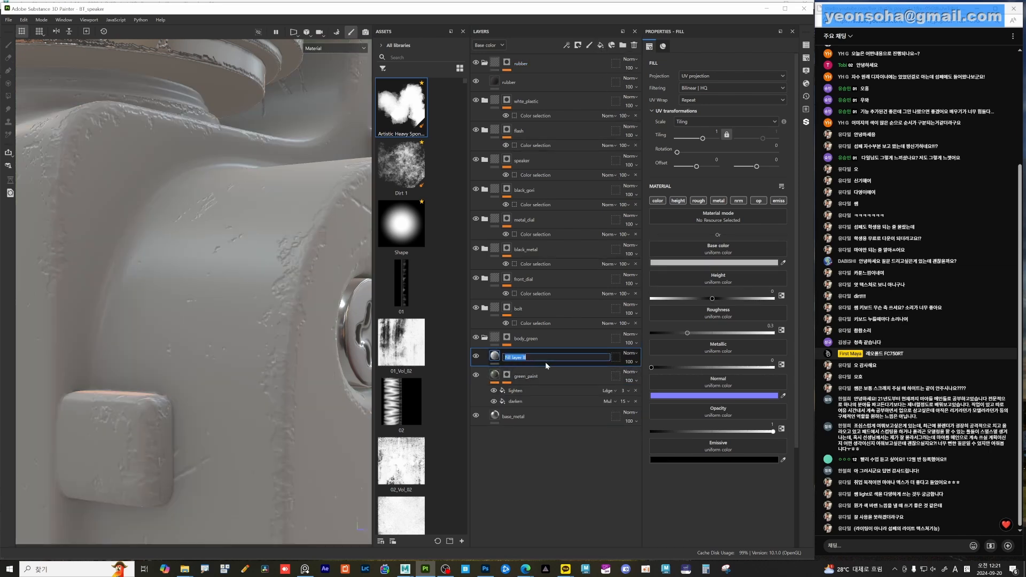
pyautogui.write('rought')
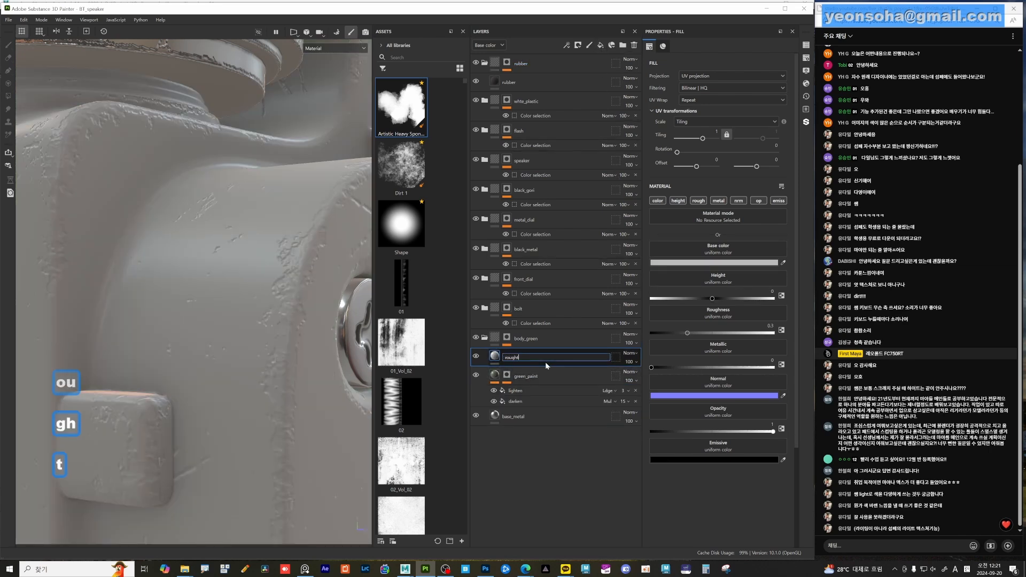
pyautogui.press('BackSpace')
pyautogui.write('nes')
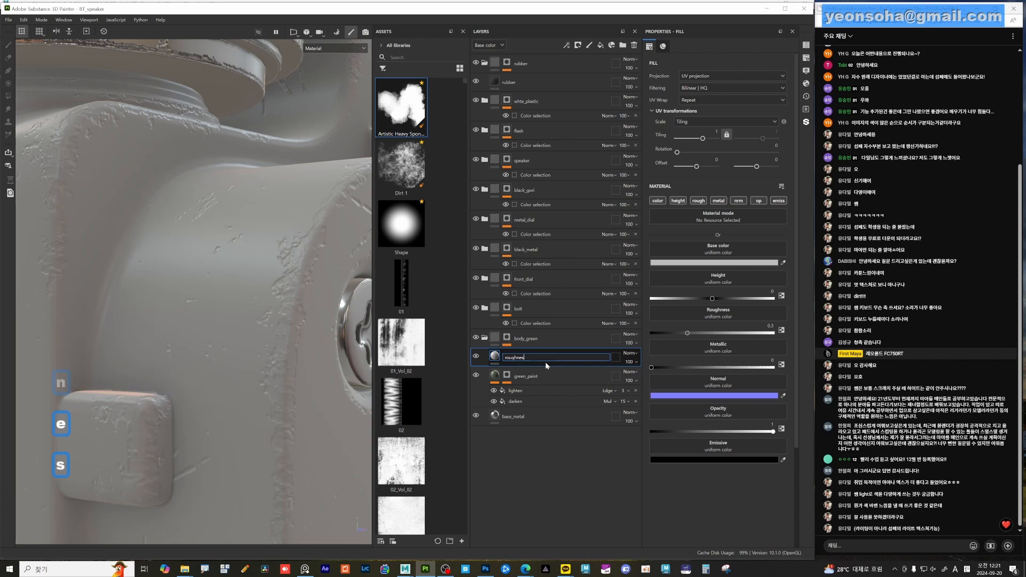
pyautogui.write('s_v2')
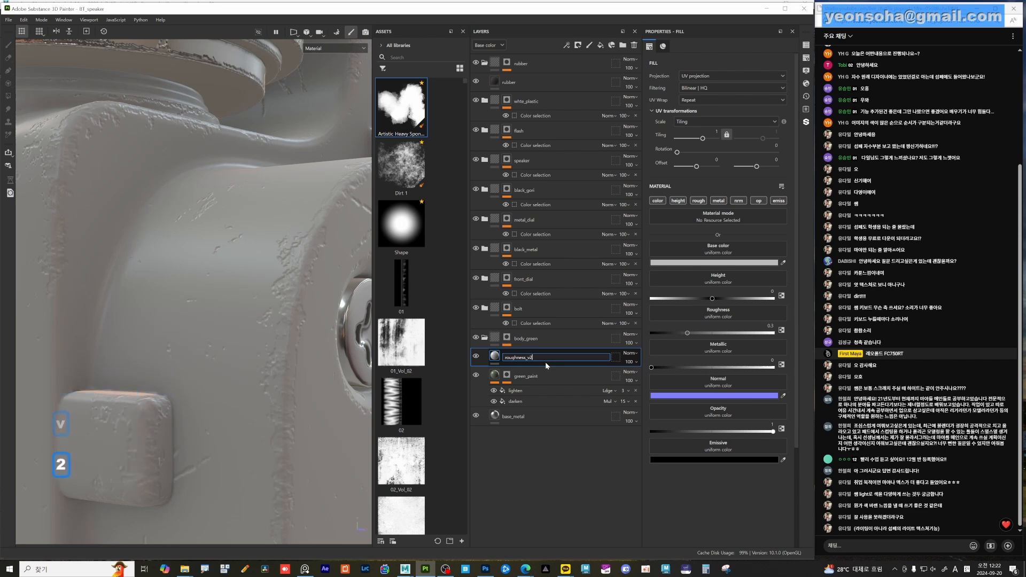
pyautogui.press('Return')
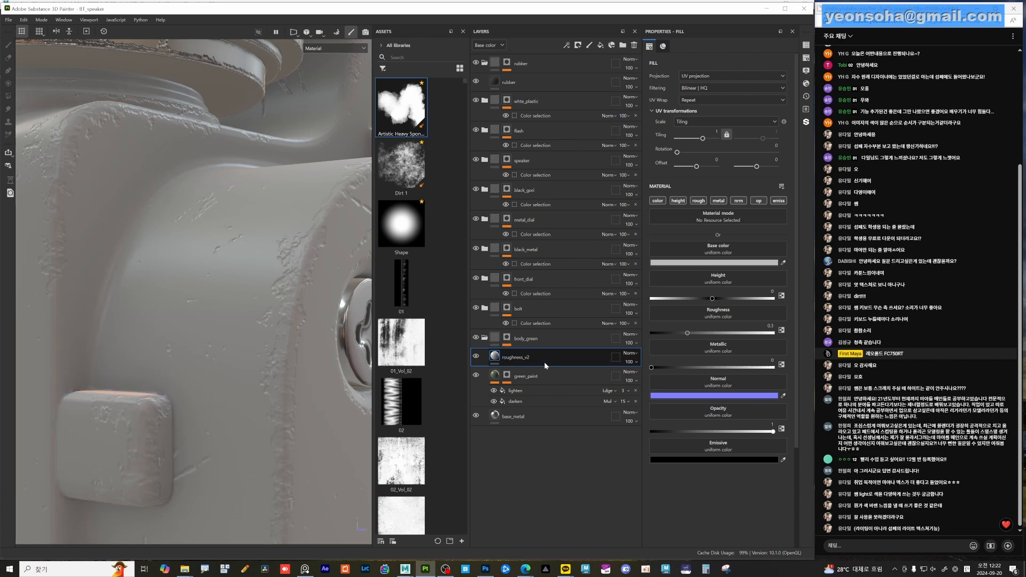
# - Limit the roughness_v2 layer to the roughness channel and set its roughness to about 0.19
pyautogui.keyDown('alt'); pyautogui.click(699, 201); pyautogui.keyUp('alt')
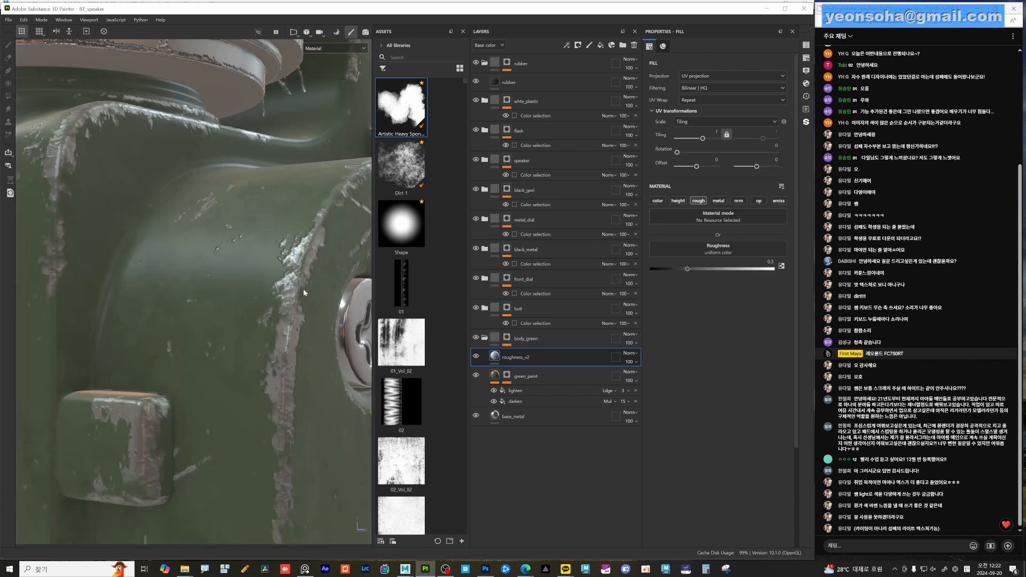
pyautogui.keyDown('alt'); pyautogui.moveTo(303, 289); pyautogui.dragTo(432, 285); pyautogui.keyUp('alt')
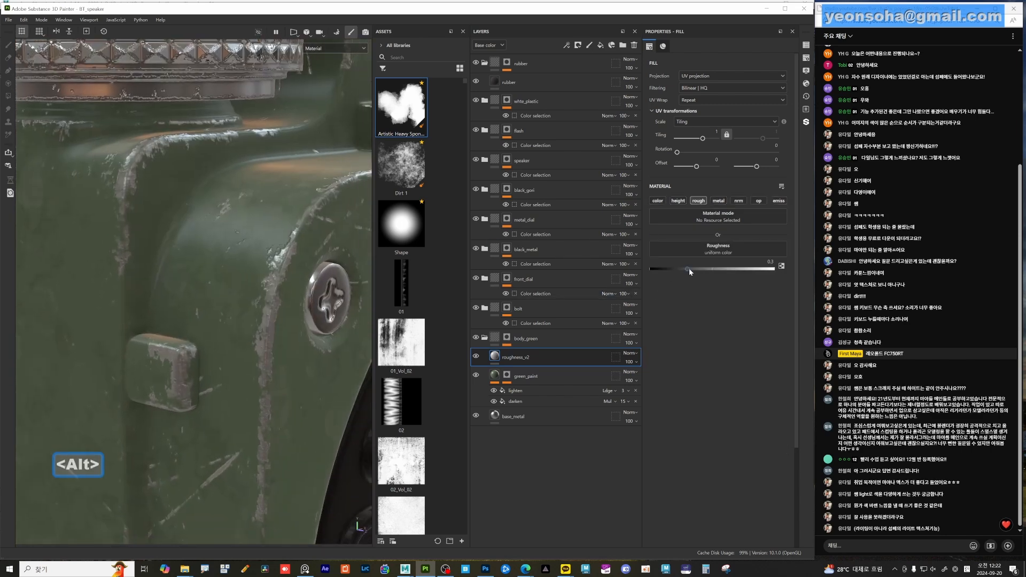
pyautogui.moveTo(688, 268)
pyautogui.mouseDown()
pyautogui.moveTo(764, 270)
pyautogui.moveTo(661, 269)
pyautogui.moveTo(770, 273)
pyautogui.moveTo(662, 269)
pyautogui.moveTo(687, 269)
pyautogui.moveTo(672, 267)
pyautogui.mouseUp()
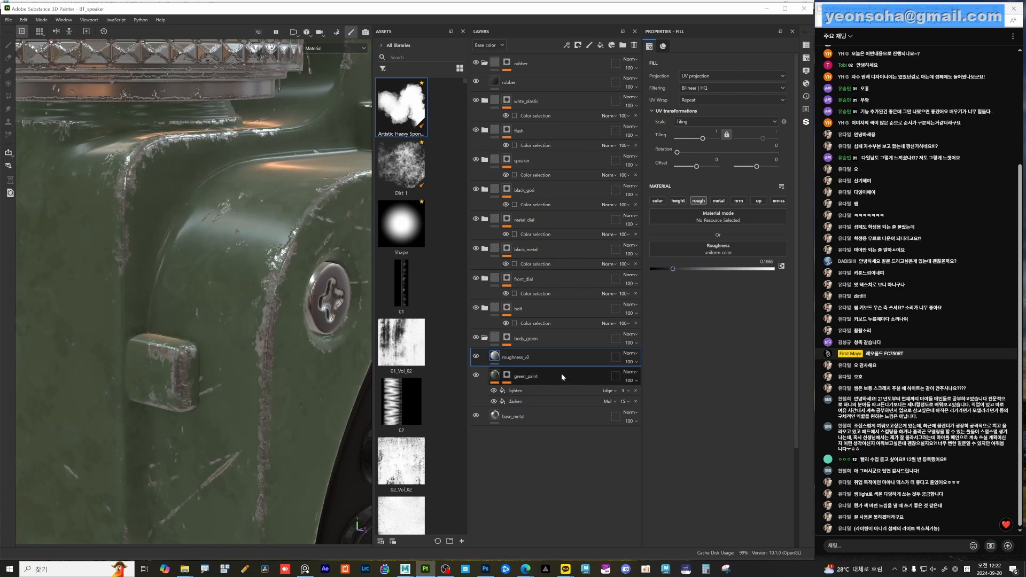
# - Give the roughness_v2 layer a black mask and add a fill effect to that mask
pyautogui.rightClick(496, 356)
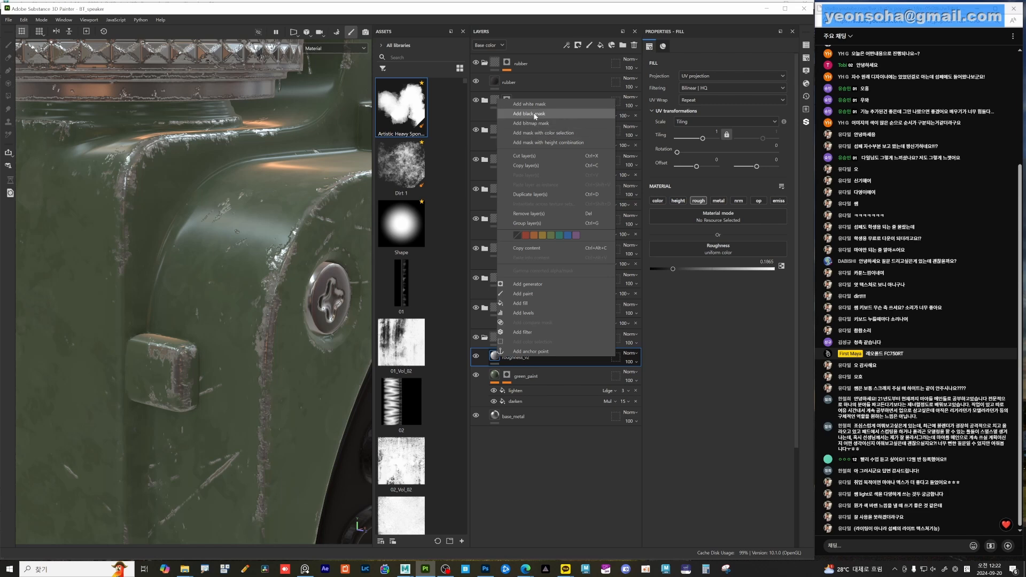
pyautogui.click(534, 114)
pyautogui.rightClick(508, 359)
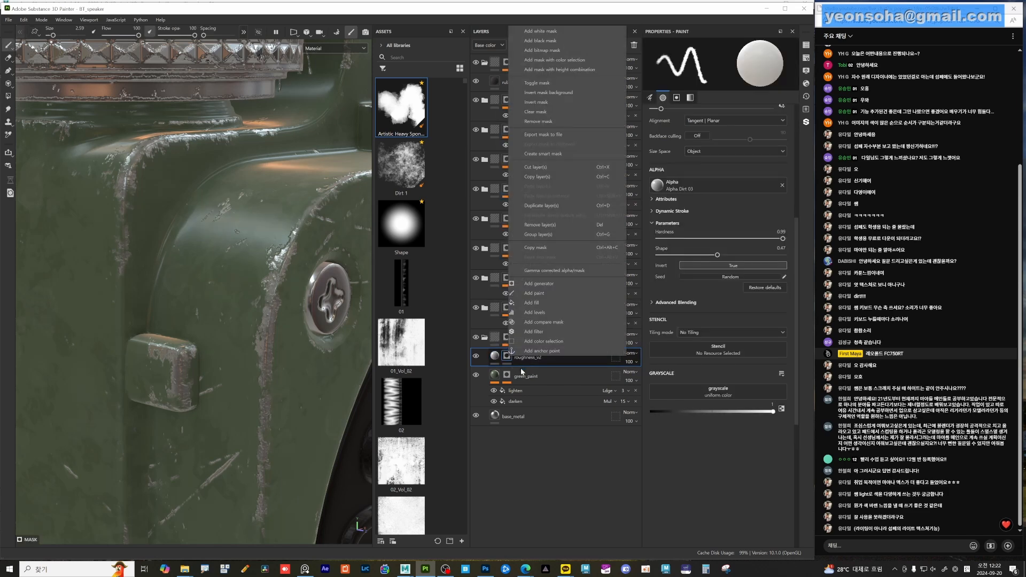
pyautogui.click(536, 303)
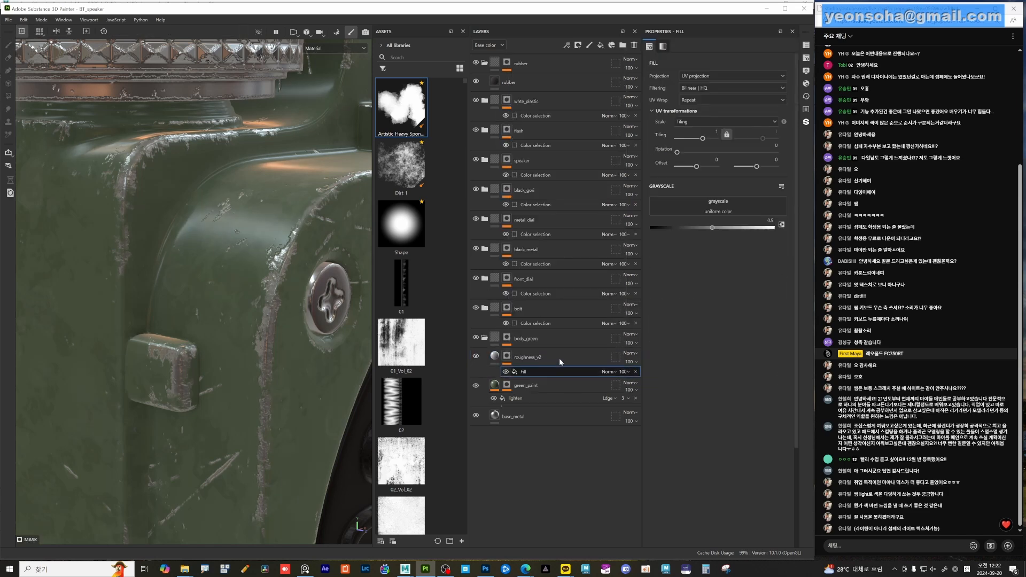
pyautogui.press('alt')
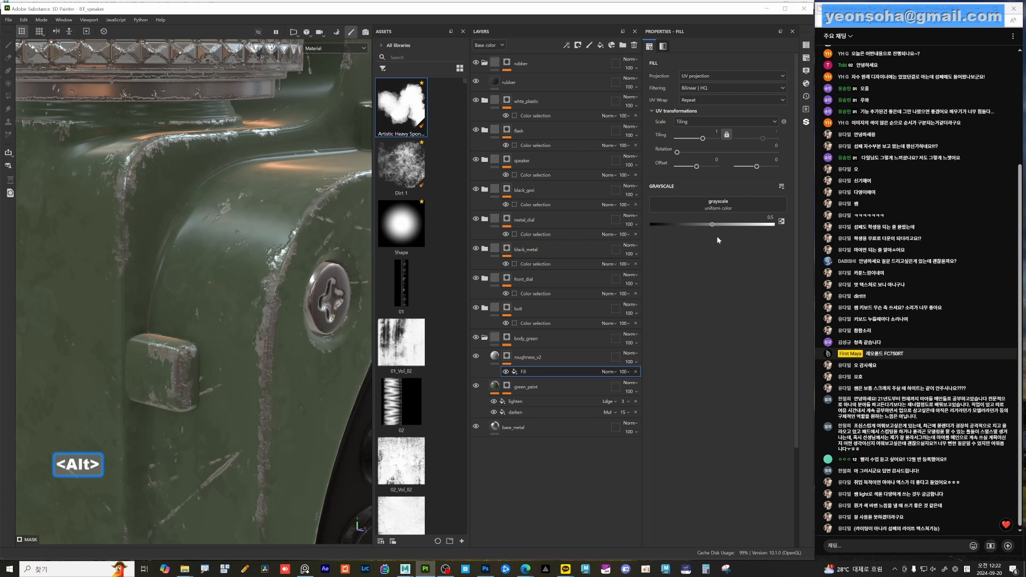
# - Search the grayscale resources for "leak" and assign Grunge Leak Dirty to the mask's fill
pyautogui.click(708, 209)
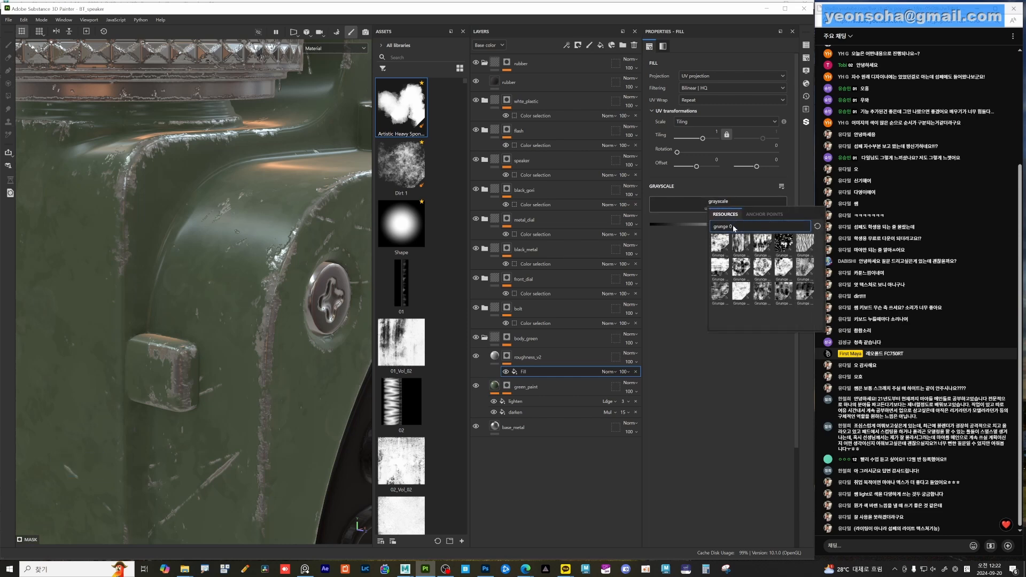
pyautogui.moveTo(734, 226); pyautogui.dragTo(656, 212)
pyautogui.press('Delete')
pyautogui.write('l')
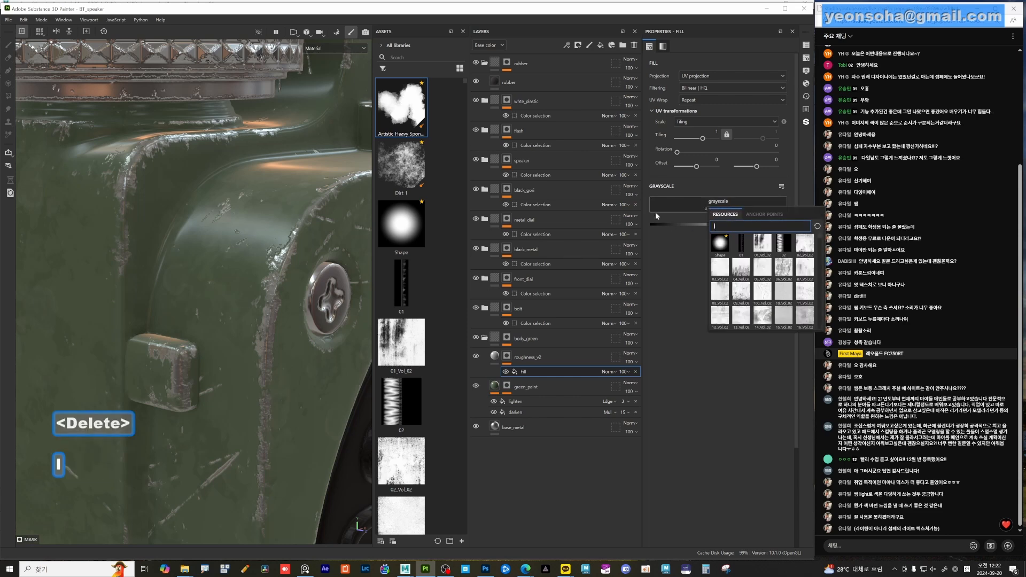
pyautogui.write('eak')
pyautogui.click(656, 212)
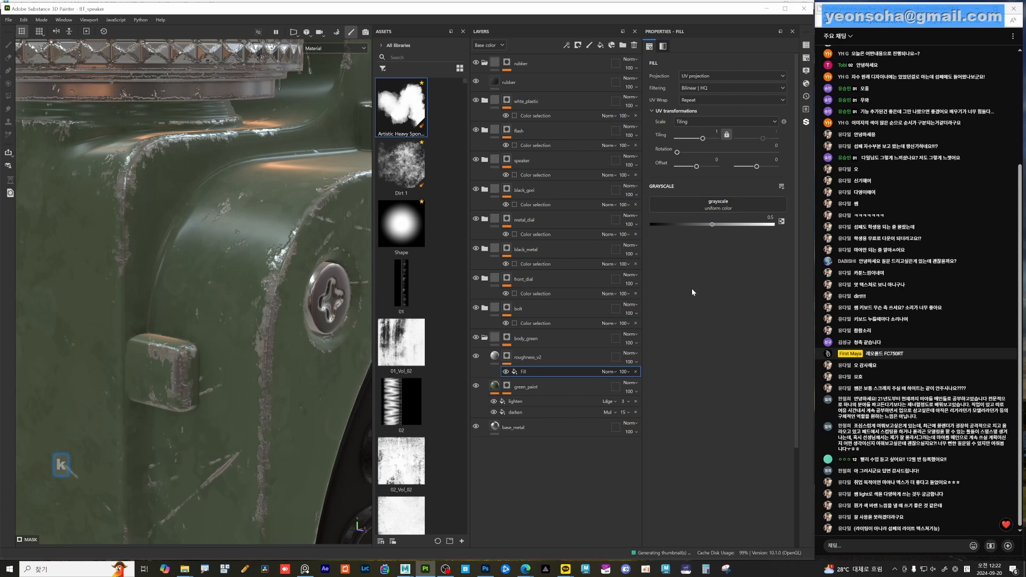
pyautogui.click(714, 209)
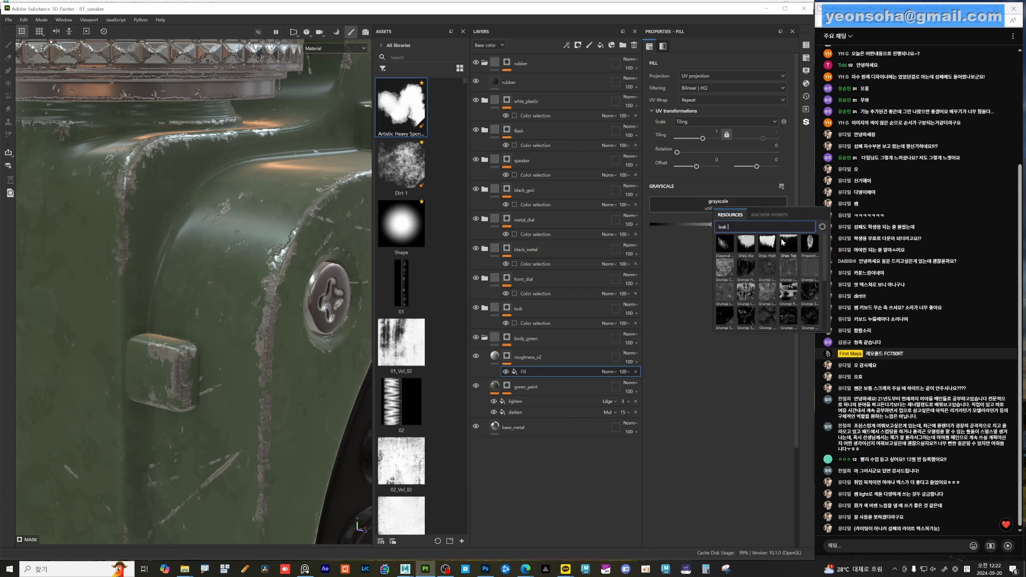
pyautogui.press('BackSpace')
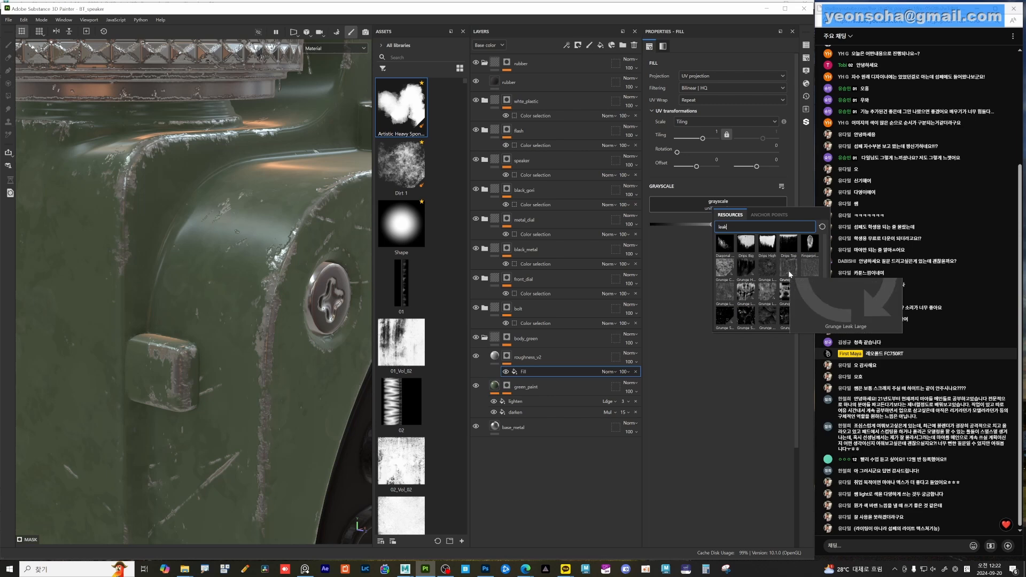
pyautogui.moveTo(808, 273)
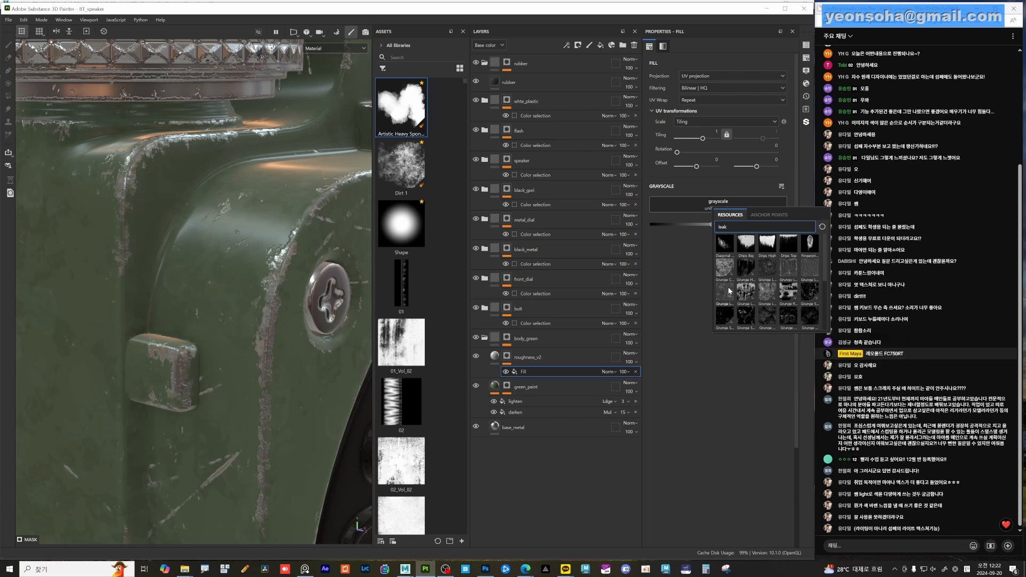
pyautogui.moveTo(729, 294)
pyautogui.moveTo(773, 276)
pyautogui.click(771, 274)
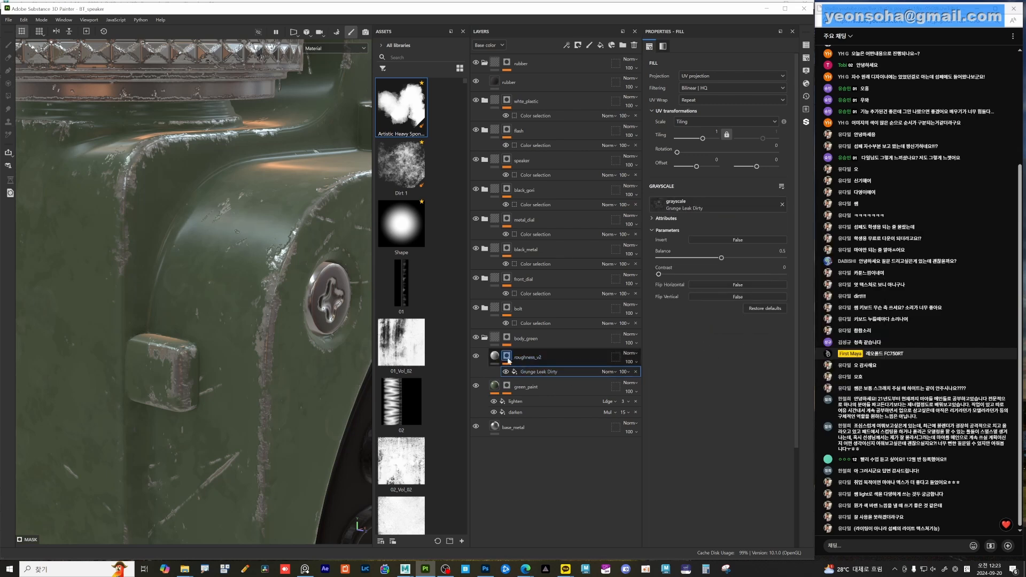
# - Display the roughness_v2 mask on the model, and set its grunge fill to about 3.75 tiling with tri-planar projection
pyautogui.keyDown('alt'); pyautogui.moveTo(231, 254); pyautogui.dragTo(282, 258); pyautogui.keyUp('alt')
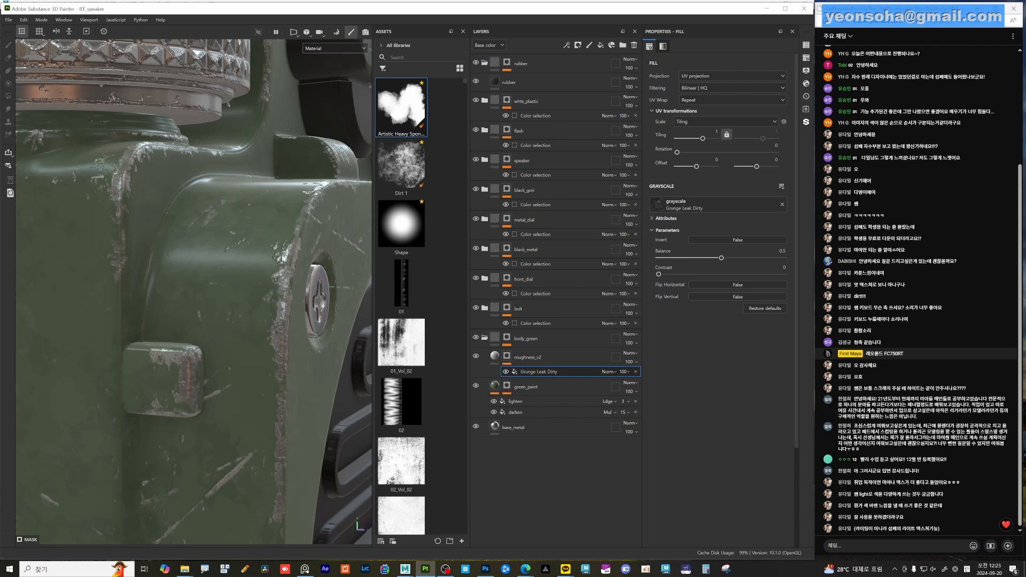
pyautogui.keyDown('alt'); pyautogui.click(507, 357); pyautogui.keyUp('alt')
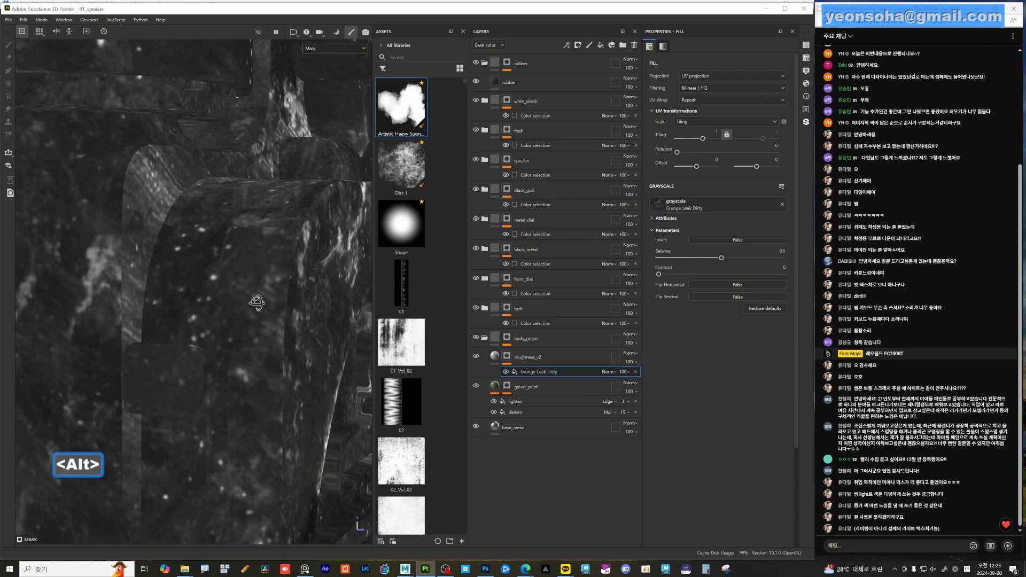
pyautogui.moveTo(224, 256)
pyautogui.keyDown('alt'); pyautogui.mouseDown()
pyautogui.moveTo(235, 267)
pyautogui.moveTo(199, 303)
pyautogui.moveTo(218, 245)
pyautogui.mouseUp(); pyautogui.keyUp('alt')
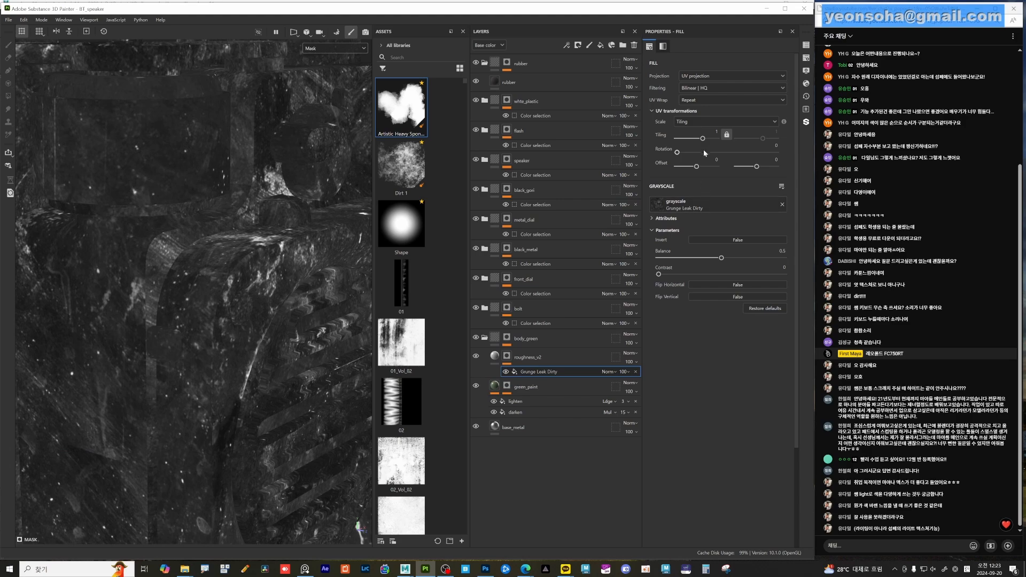
pyautogui.moveTo(705, 142); pyautogui.dragTo(707, 141)
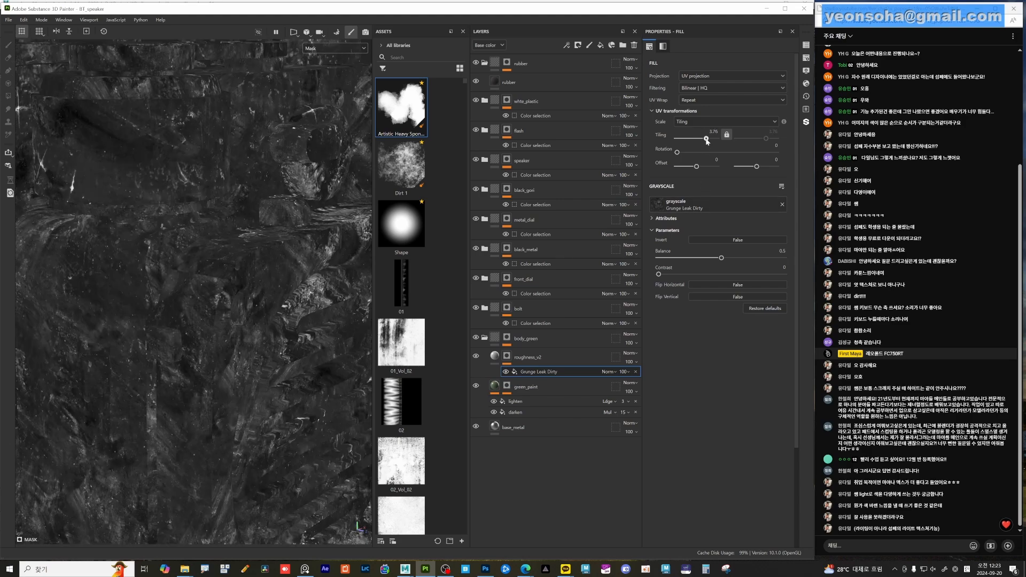
pyautogui.keyDown('alt'); pyautogui.moveTo(232, 288); pyautogui.dragTo(200, 219); pyautogui.keyUp('alt')
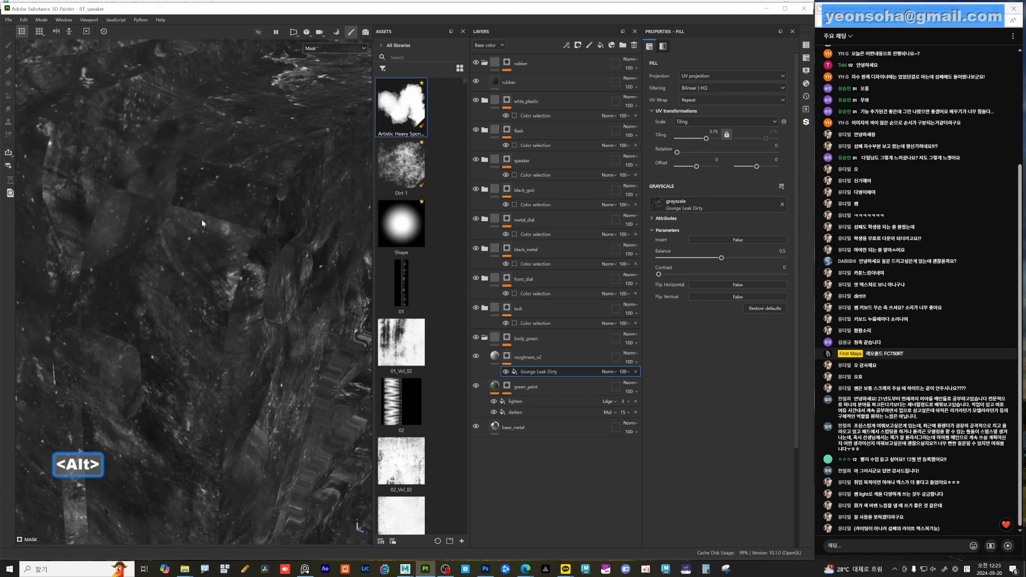
pyautogui.click(697, 74)
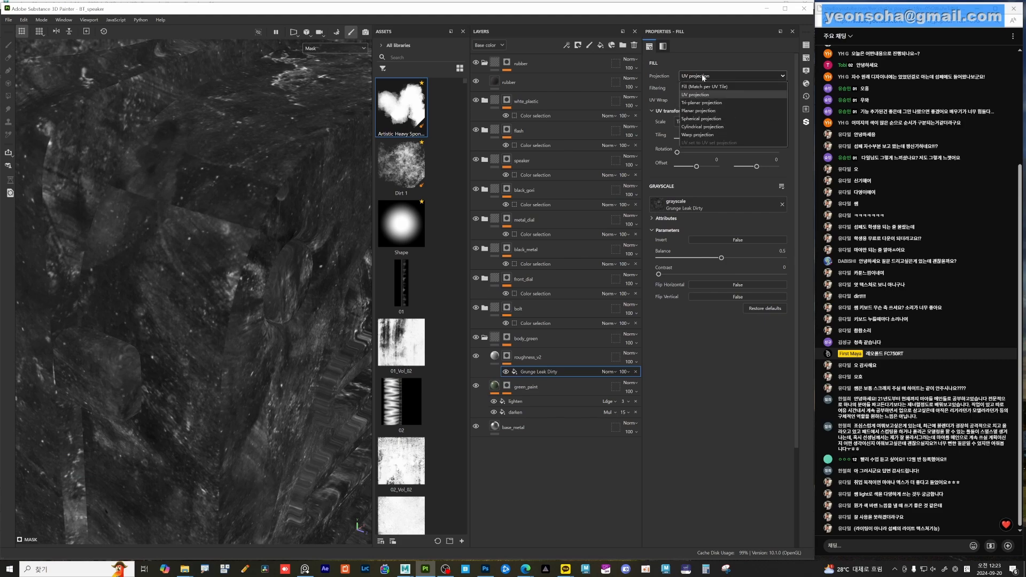
pyautogui.click(703, 102)
pyautogui.keyDown('alt'); pyautogui.moveTo(136, 249); pyautogui.dragTo(369, 295); pyautogui.keyUp('alt')
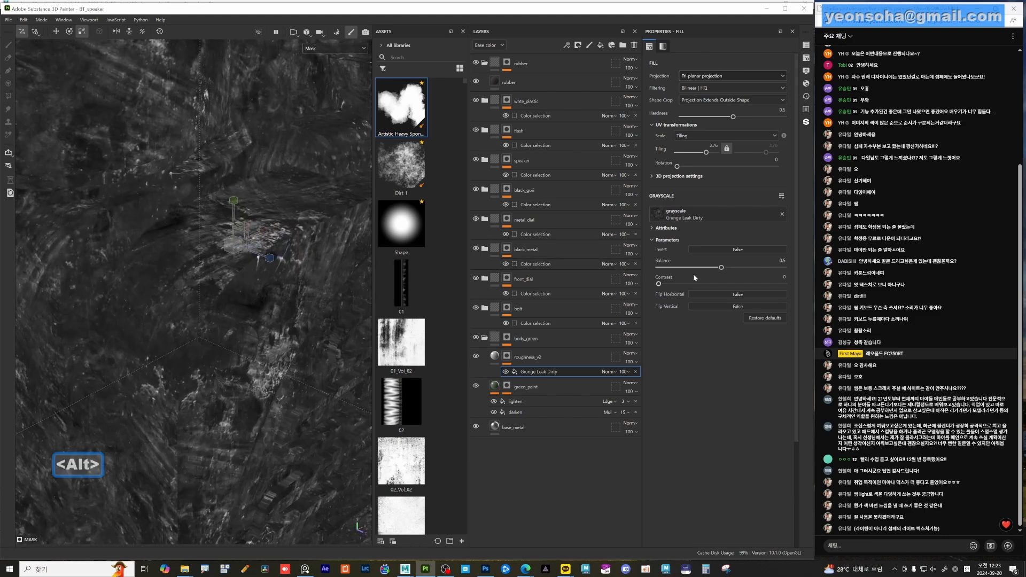
# - Set the Grunge Leak Dirty fill's balance to 0.73 and contrast to 0.4, and return to the roughness_v2 layer's material
pyautogui.moveTo(726, 269); pyautogui.dragTo(739, 268)
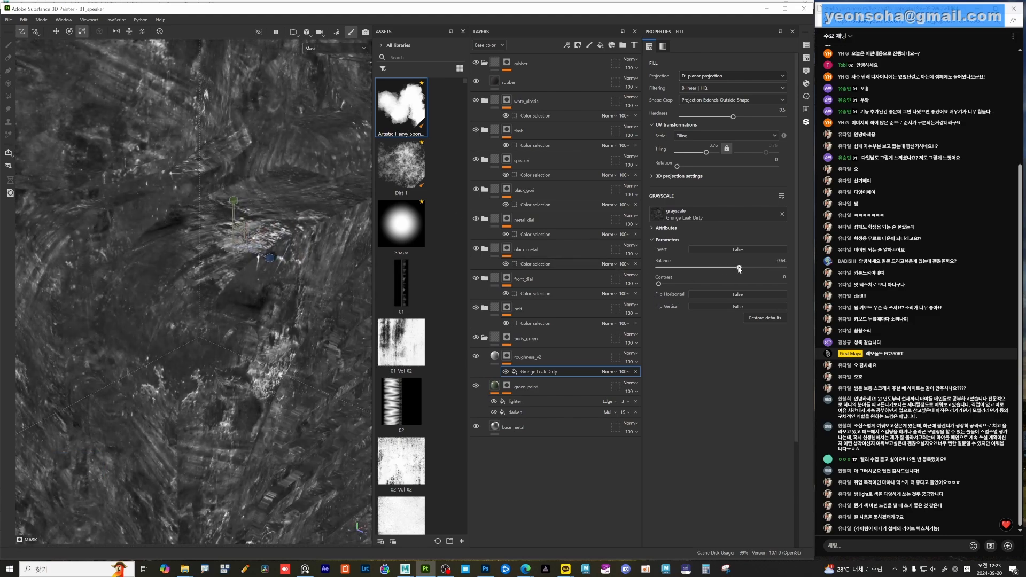
pyautogui.moveTo(659, 283); pyautogui.dragTo(703, 285)
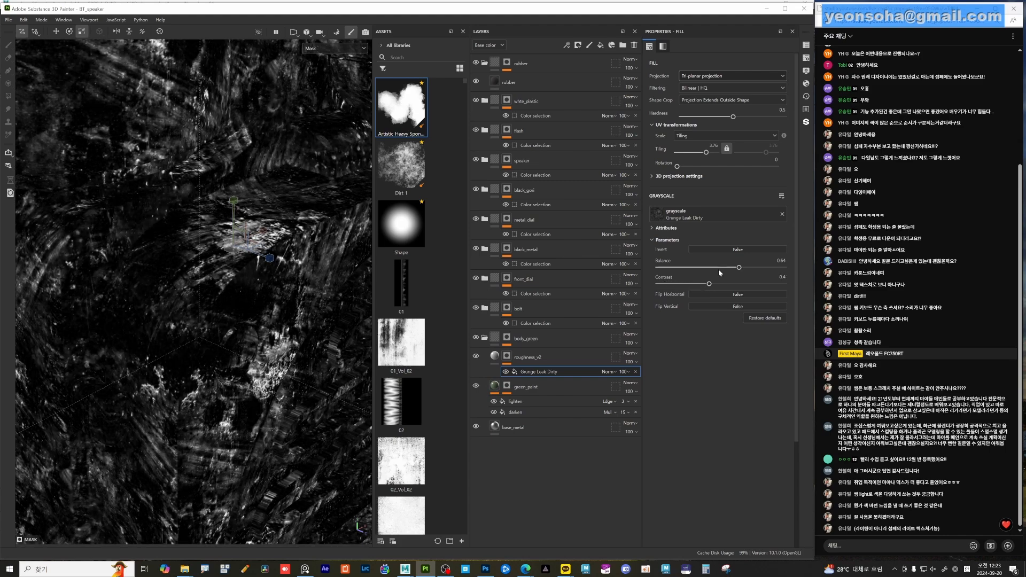
pyautogui.moveTo(738, 269); pyautogui.dragTo(750, 268)
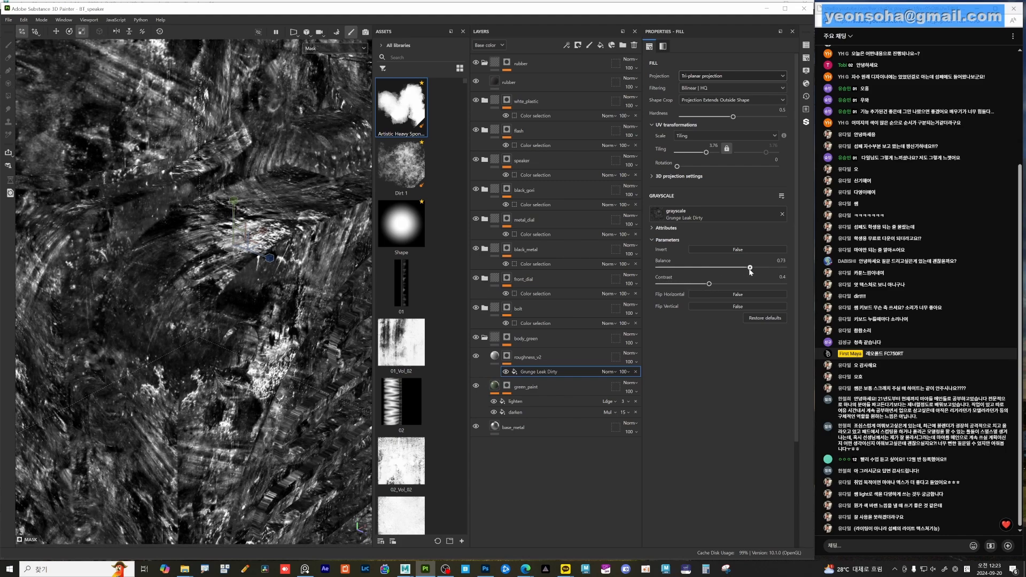
pyautogui.click(496, 356)
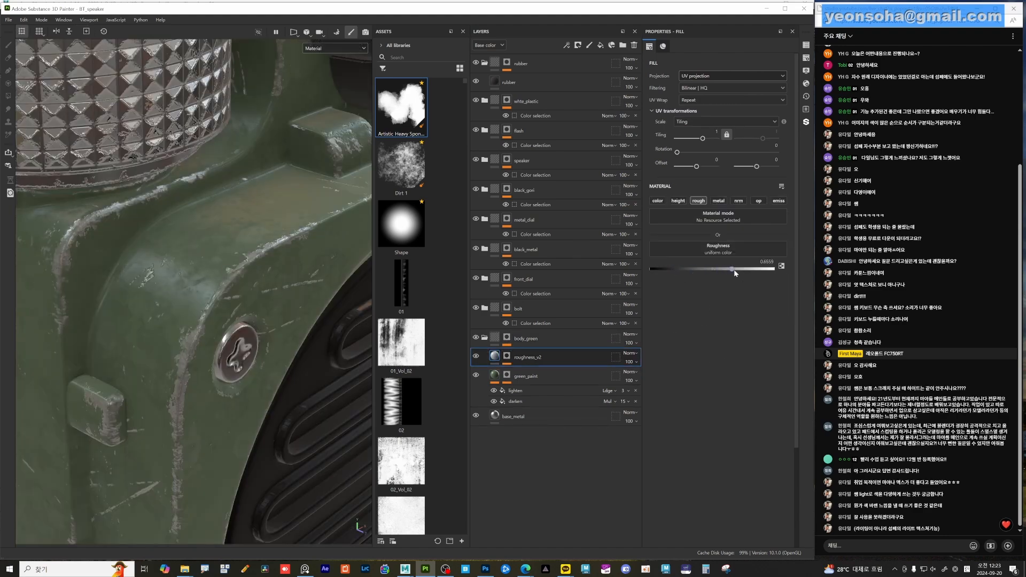
# - Set the roughness_v2 layer's roughness to about 0.79 and check the gloss on the green body near the screw
pyautogui.keyDown('alt'); pyautogui.moveTo(364, 297); pyautogui.dragTo(251, 304); pyautogui.keyUp('alt')
pyautogui.scroll(5, 231, 305)
pyautogui.keyDown('alt'); pyautogui.moveTo(223, 268); pyautogui.dragTo(208, 247); pyautogui.keyUp('alt')
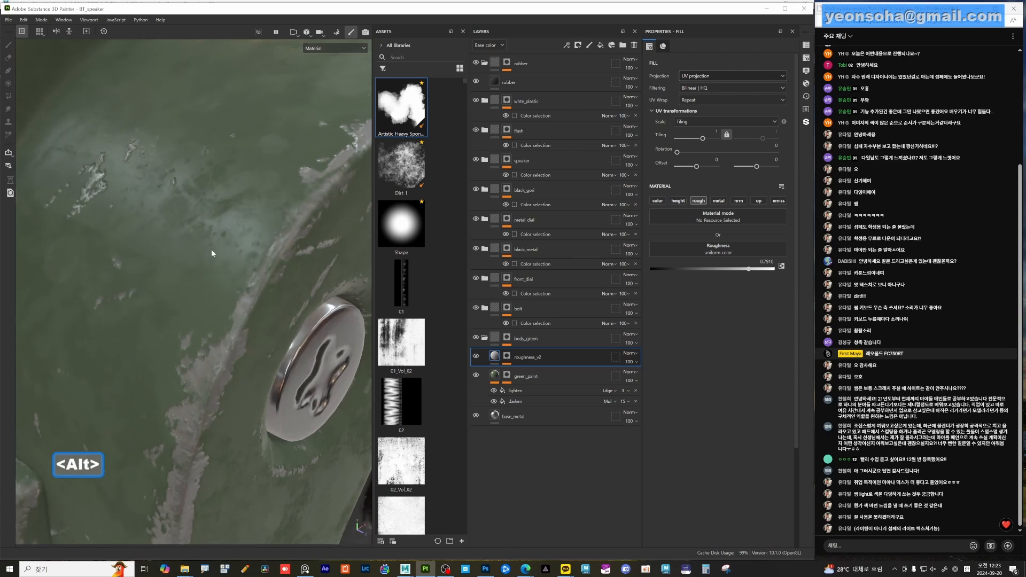
pyautogui.keyDown('alt'); pyautogui.moveTo(174, 168); pyautogui.dragTo(236, 296); pyautogui.keyUp('alt')
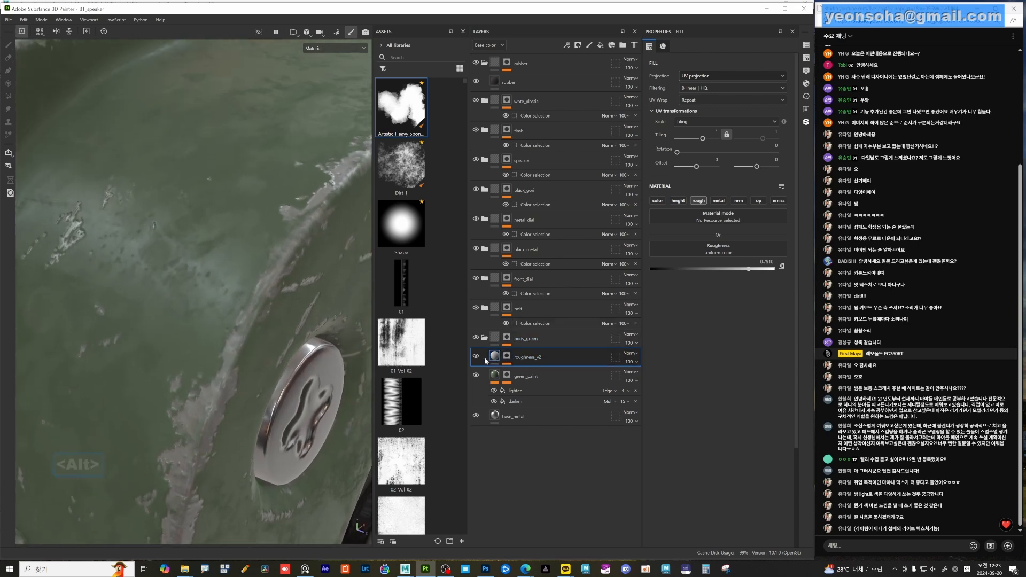
# - With roughness_v2 temporarily hidden, lower the green_paint layer's roughness to about 0.13, and show roughness_v2 again
pyautogui.click(476, 356)
pyautogui.keyDown('alt'); pyautogui.moveTo(309, 332); pyautogui.dragTo(347, 353); pyautogui.keyUp('alt')
pyautogui.click(499, 381)
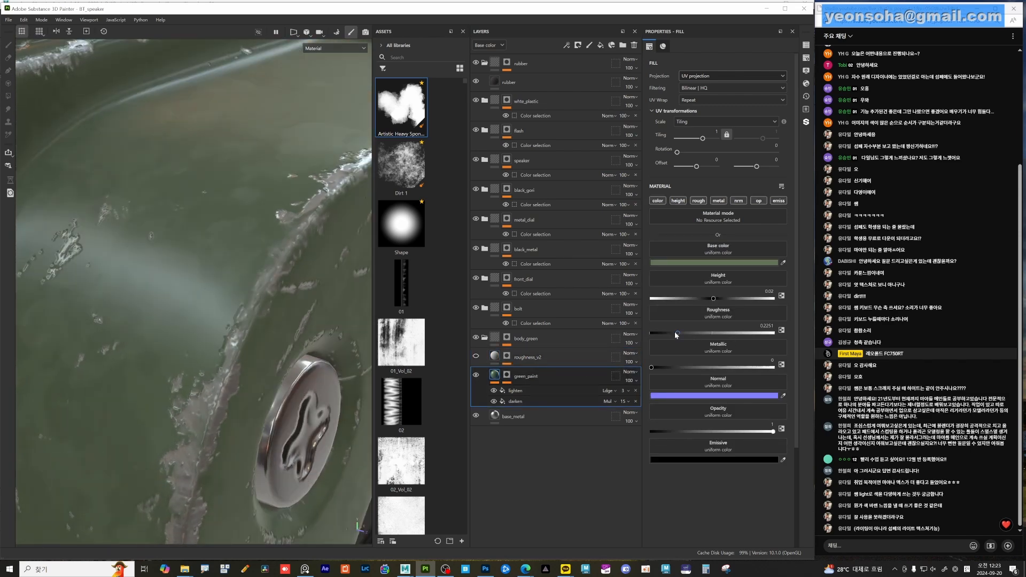
pyautogui.moveTo(676, 334); pyautogui.dragTo(666, 335)
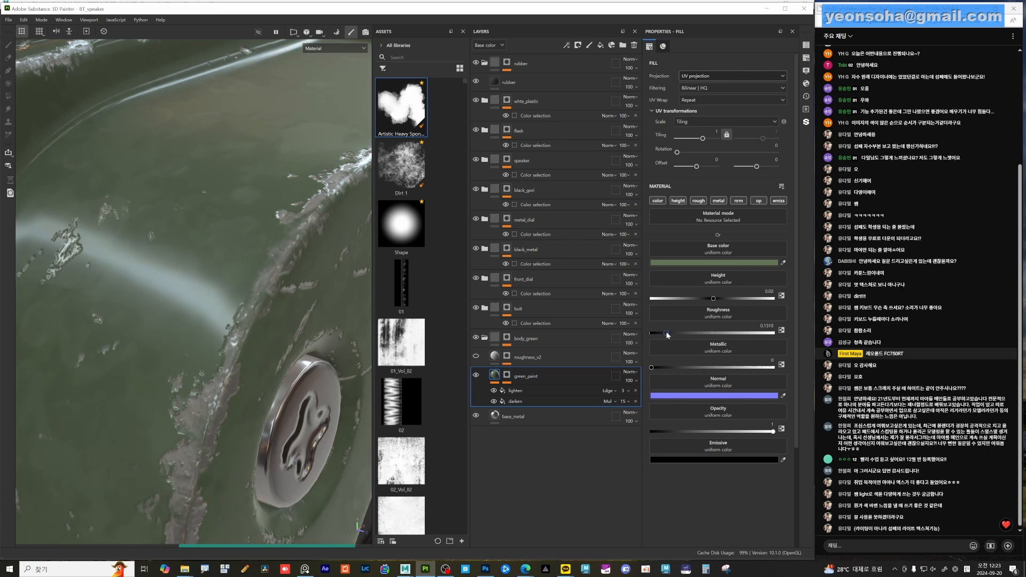
pyautogui.click(498, 359)
pyautogui.click(476, 357)
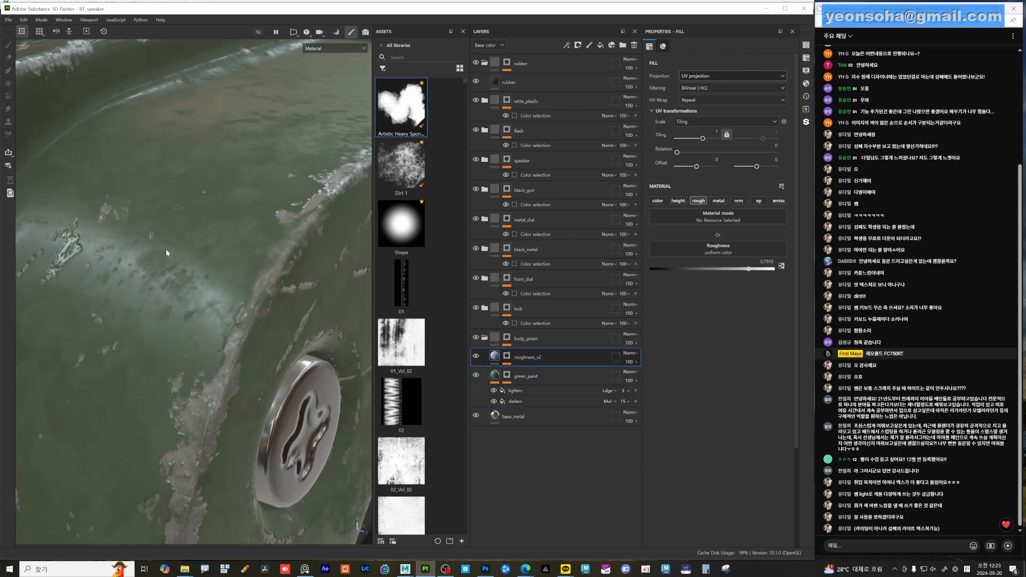
pyautogui.keyDown('alt'); pyautogui.moveTo(218, 274); pyautogui.dragTo(192, 278); pyautogui.keyUp('alt')
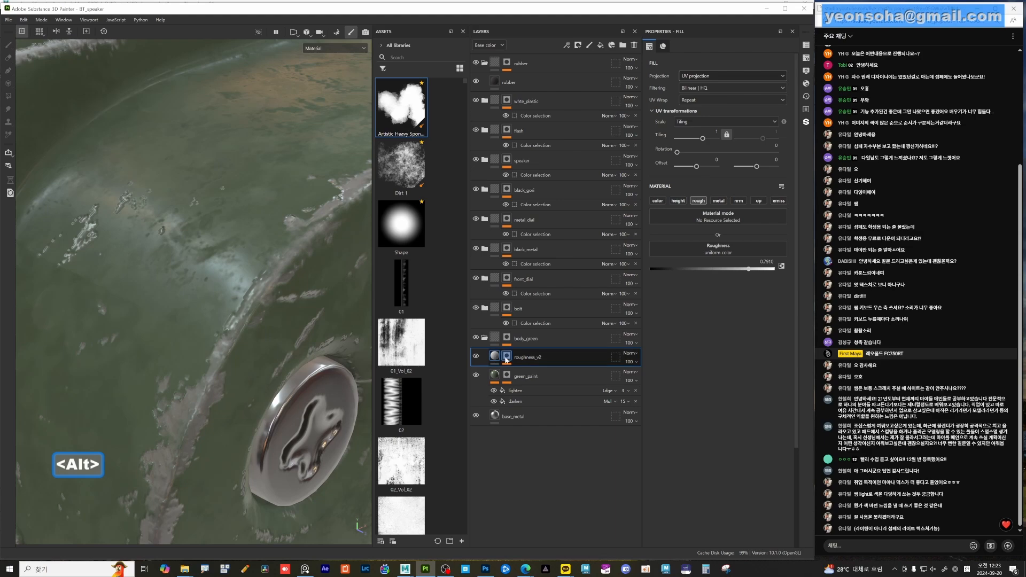
# - Display the roughness_v2 mask on the model and set its Grunge Leak Dirty fill's contrast to 0.47
pyautogui.keyDown('alt'); pyautogui.click(506, 358); pyautogui.keyUp('alt')
pyautogui.keyDown('alt'); pyautogui.moveTo(230, 256); pyautogui.dragTo(147, 305, button='right'); pyautogui.keyUp('alt')
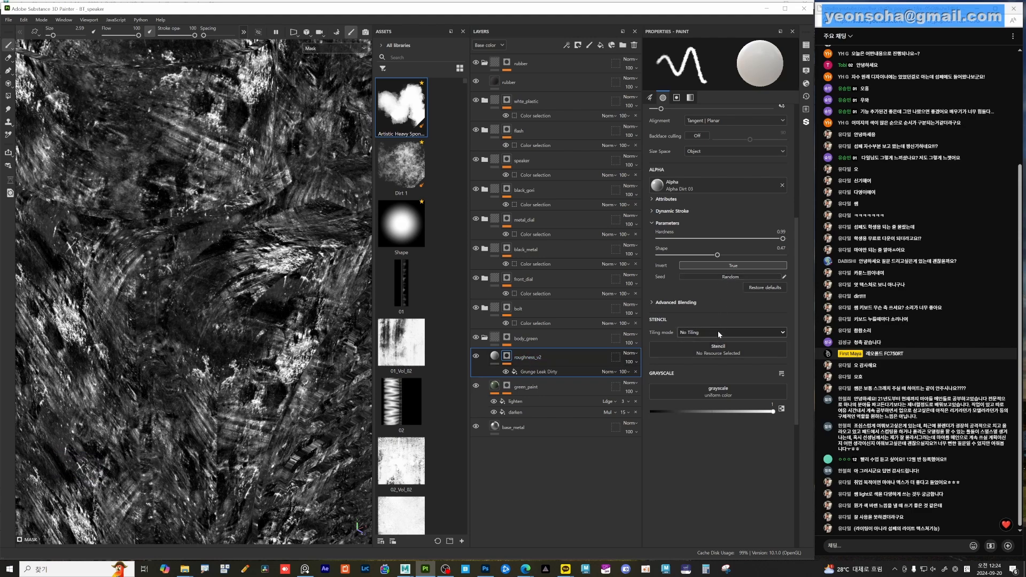
pyautogui.click(540, 371)
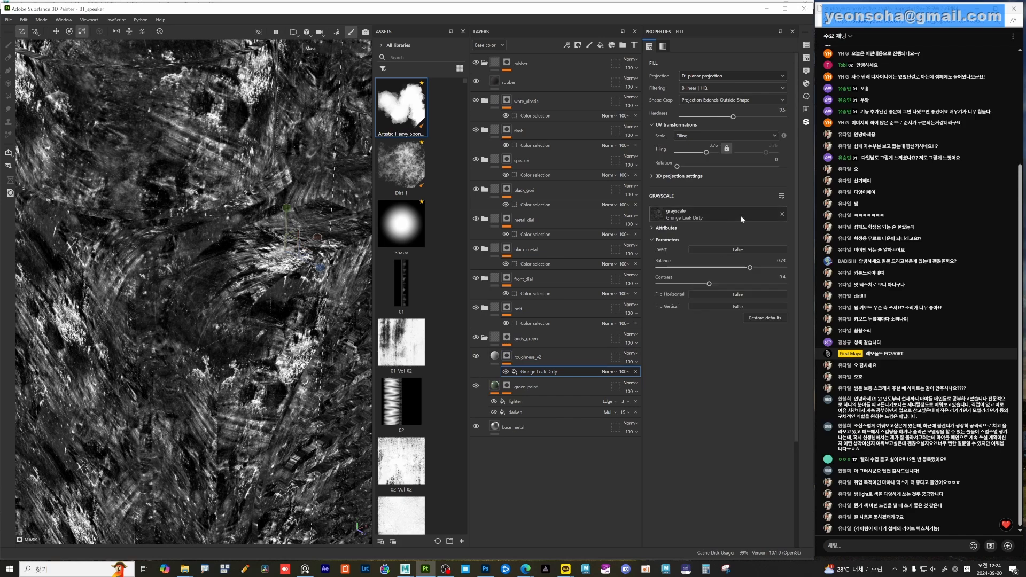
pyautogui.moveTo(704, 285)
pyautogui.mouseDown()
pyautogui.moveTo(683, 285)
pyautogui.moveTo(717, 285)
pyautogui.mouseUp()
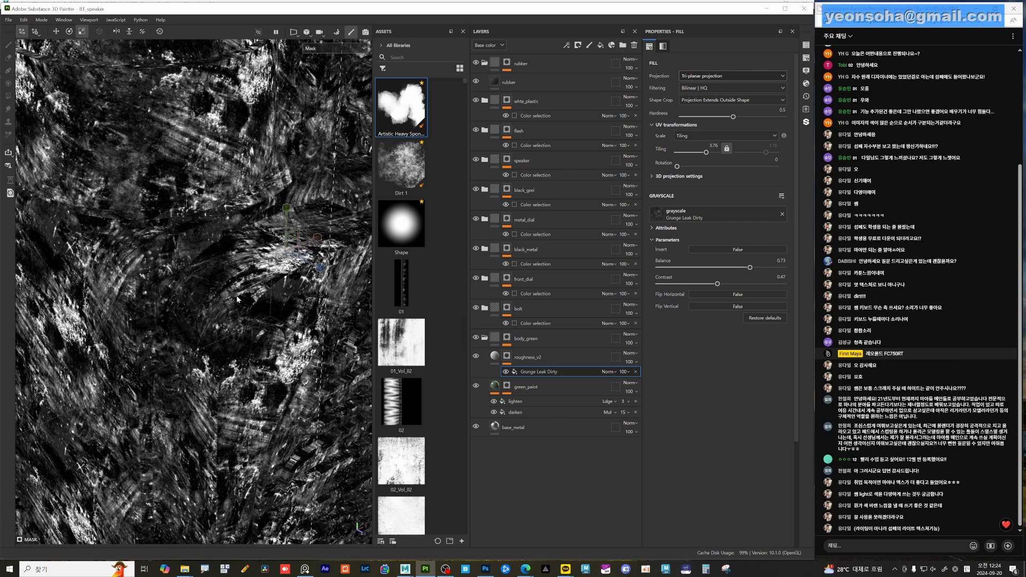
pyautogui.keyDown('alt'); pyautogui.moveTo(237, 274); pyautogui.dragTo(227, 336); pyautogui.keyUp('alt')
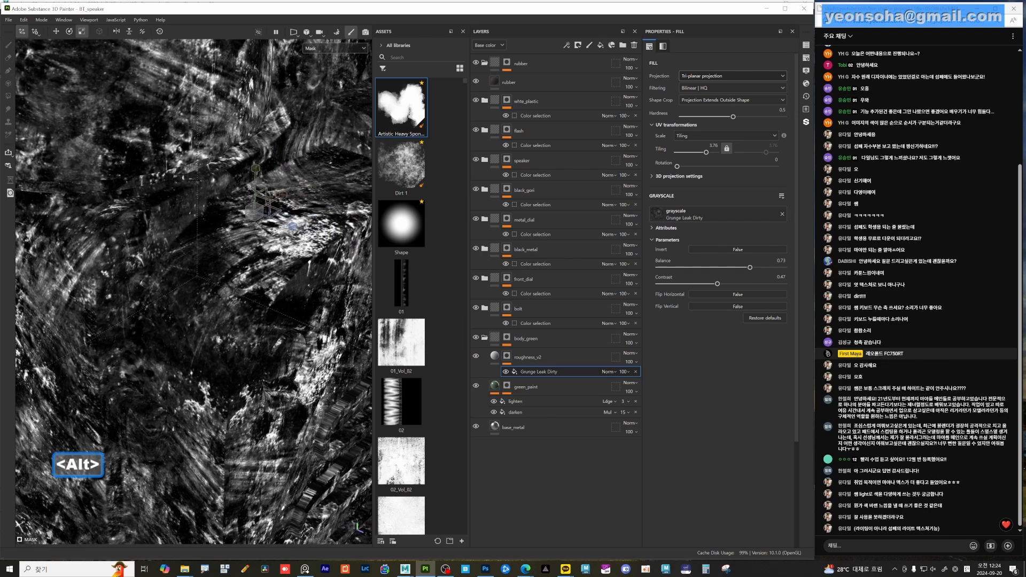
pyautogui.keyDown('alt'); pyautogui.moveTo(303, 239); pyautogui.dragTo(299, 239); pyautogui.keyUp('alt')
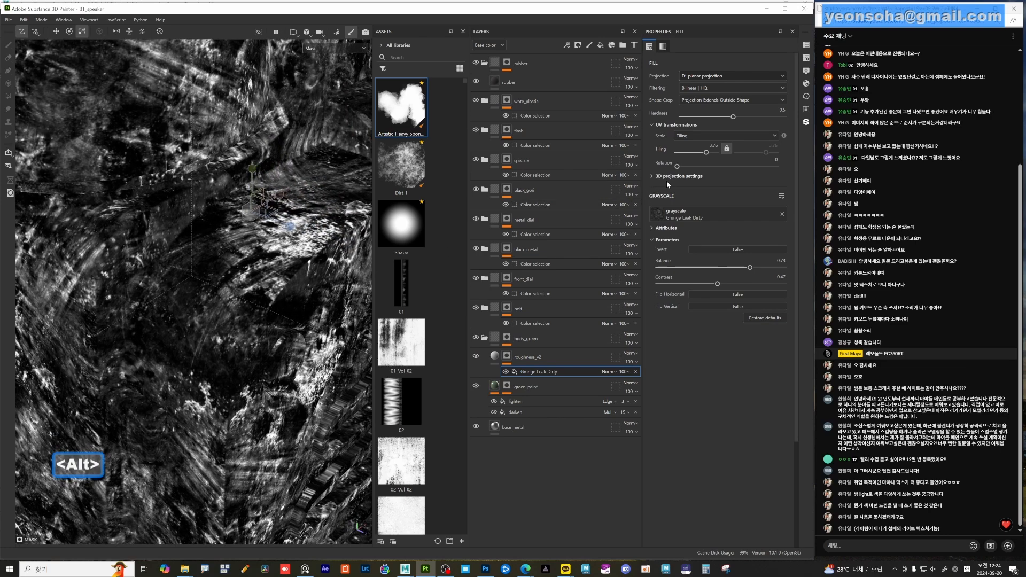
# - Set the Grunge Leak Dirty fill's 3D projection offset to X -0.12, Y -0.2, Z 0.03 and its X rotation to about 11
pyautogui.click(652, 176)
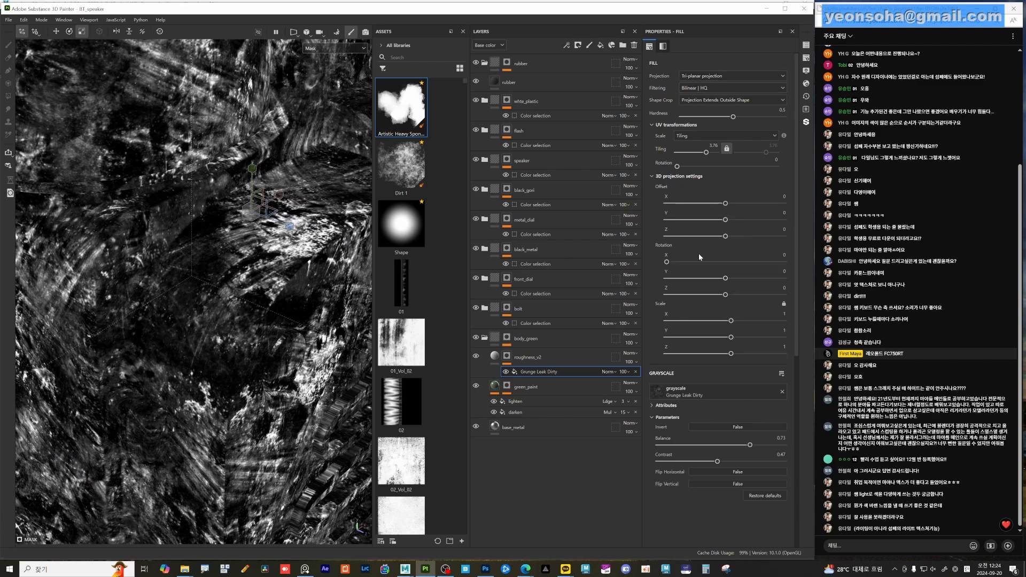
pyautogui.moveTo(725, 206); pyautogui.dragTo(722, 207)
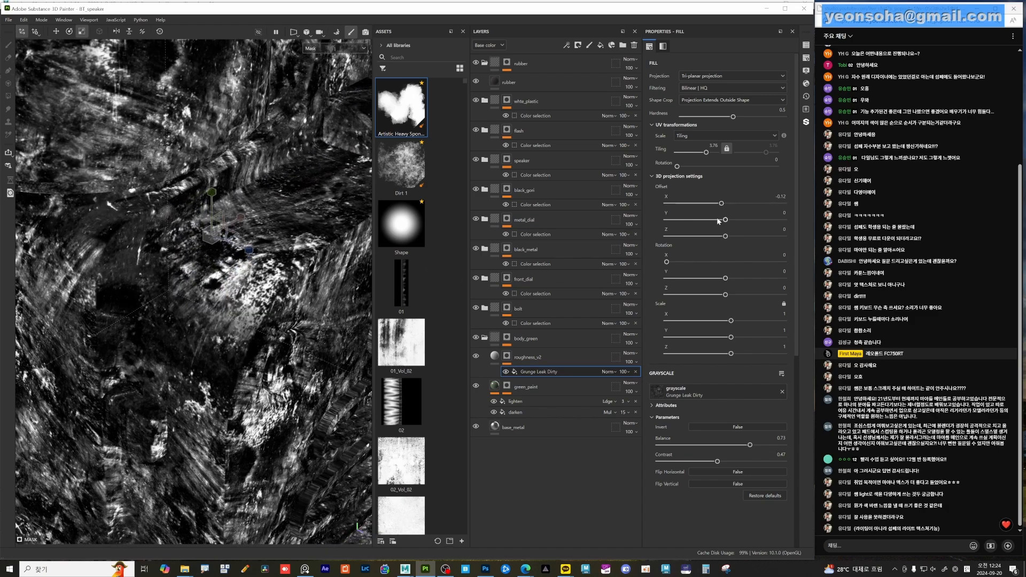
pyautogui.moveTo(724, 221); pyautogui.dragTo(727, 238)
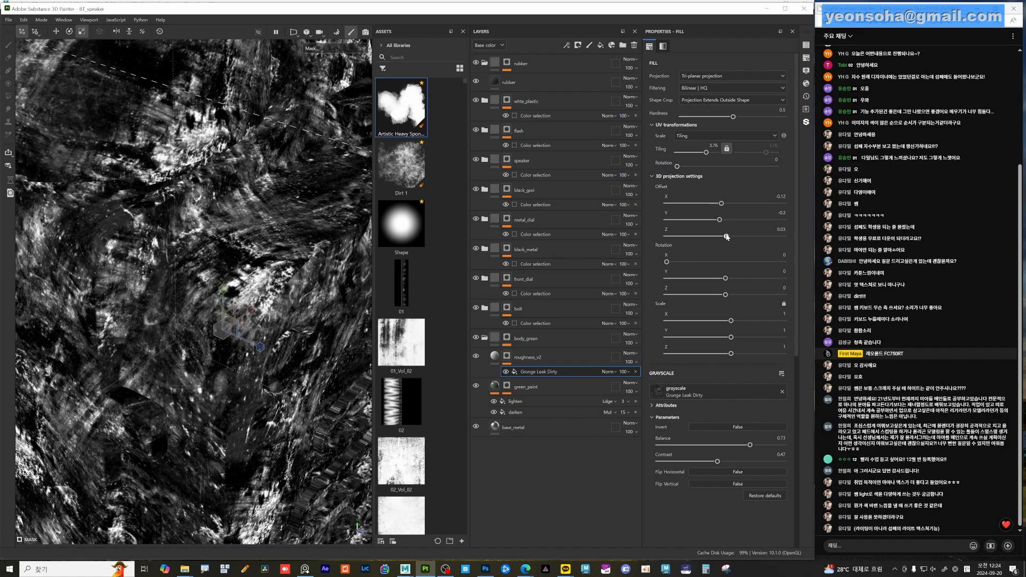
pyautogui.moveTo(666, 261); pyautogui.dragTo(675, 261)
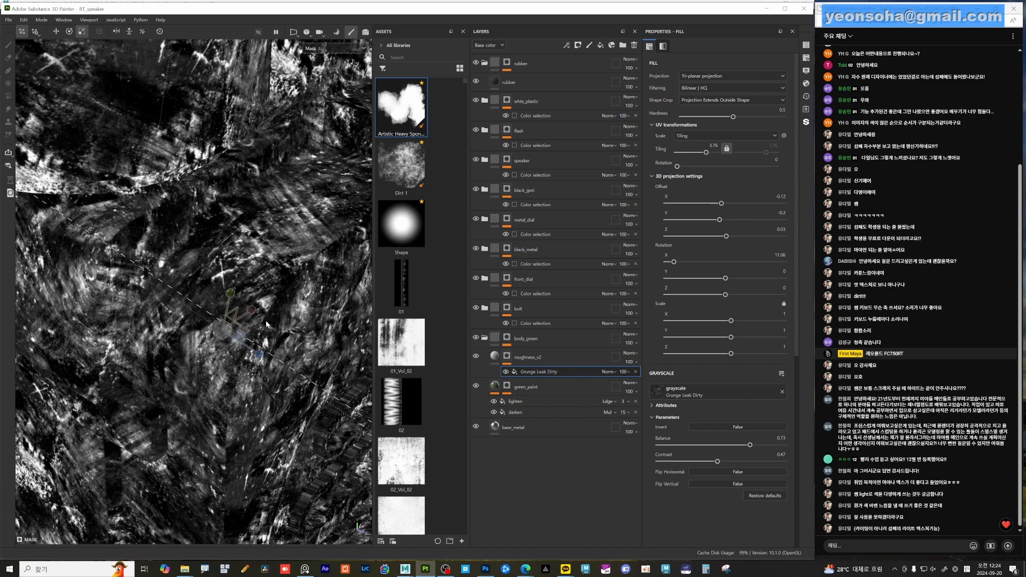
pyautogui.keyDown('alt'); pyautogui.moveTo(275, 277); pyautogui.dragTo(413, 373); pyautogui.keyUp('alt')
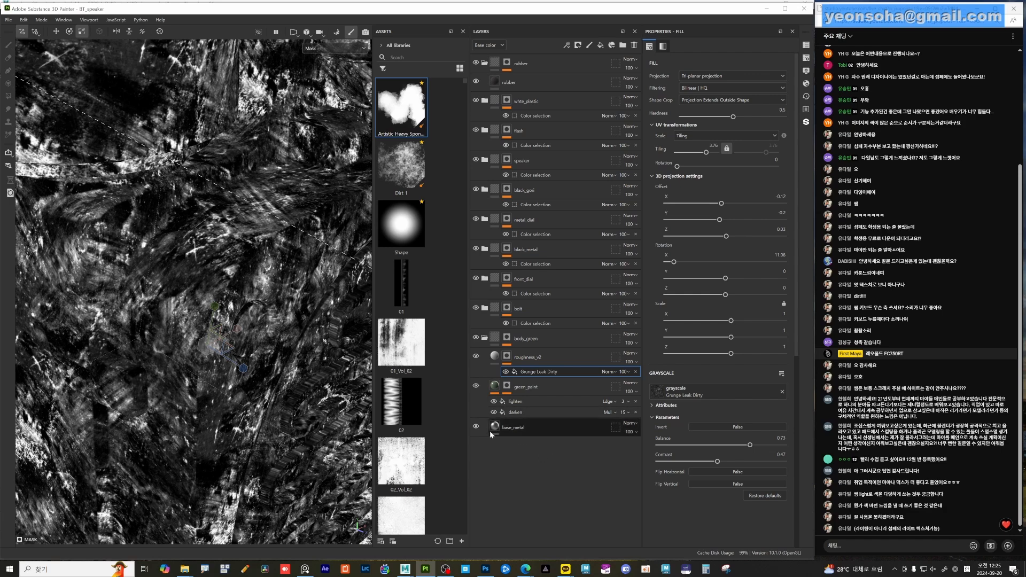
# - Return to the roughness_v2 layer's material and examine the speaker body's roughness variation from several angles
pyautogui.click(495, 358)
pyautogui.keyDown('alt'); pyautogui.moveTo(299, 364); pyautogui.dragTo(267, 355); pyautogui.keyUp('alt')
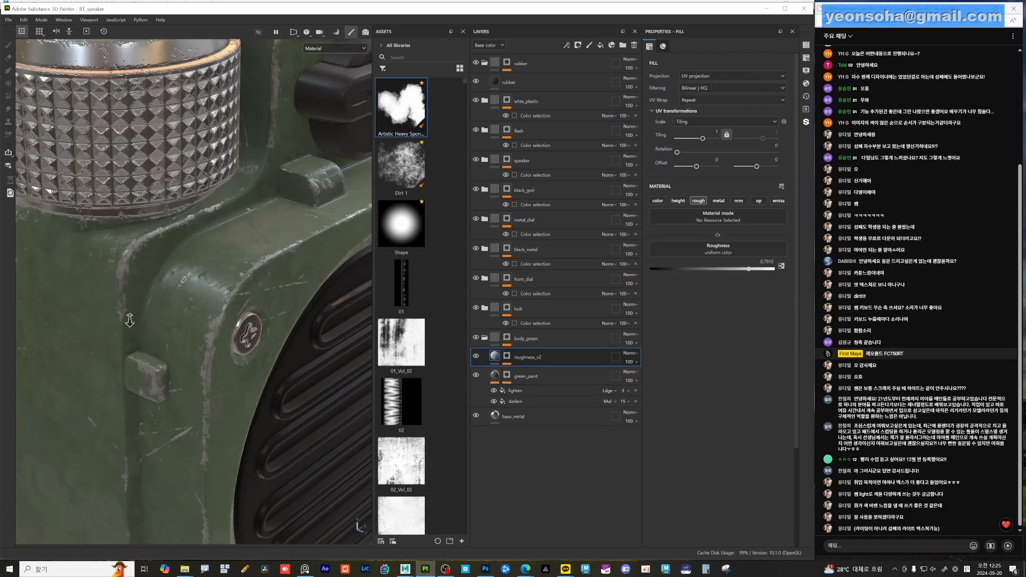
pyautogui.keyDown('alt'); pyautogui.moveTo(267, 355); pyautogui.dragTo(227, 330, button='right'); pyautogui.keyUp('alt')
pyautogui.keyDown('alt'); pyautogui.moveTo(227, 329); pyautogui.dragTo(257, 384); pyautogui.keyUp('alt')
pyautogui.scroll(4, 273, 350)
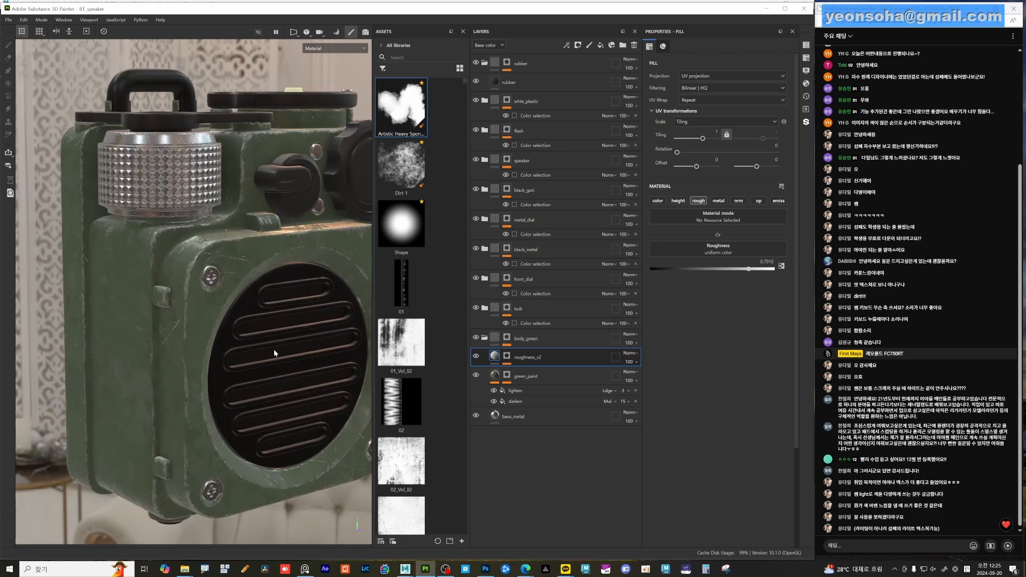
pyautogui.keyDown('alt'); pyautogui.moveTo(302, 182); pyautogui.dragTo(236, 318); pyautogui.keyUp('alt')
pyautogui.keyDown('alt'); pyautogui.moveTo(235, 318); pyautogui.dragTo(217, 252, button='middle'); pyautogui.keyUp('alt')
pyautogui.keyDown('alt'); pyautogui.moveTo(220, 283); pyautogui.dragTo(242, 334); pyautogui.keyUp('alt')
pyautogui.scroll(3, 243, 334)
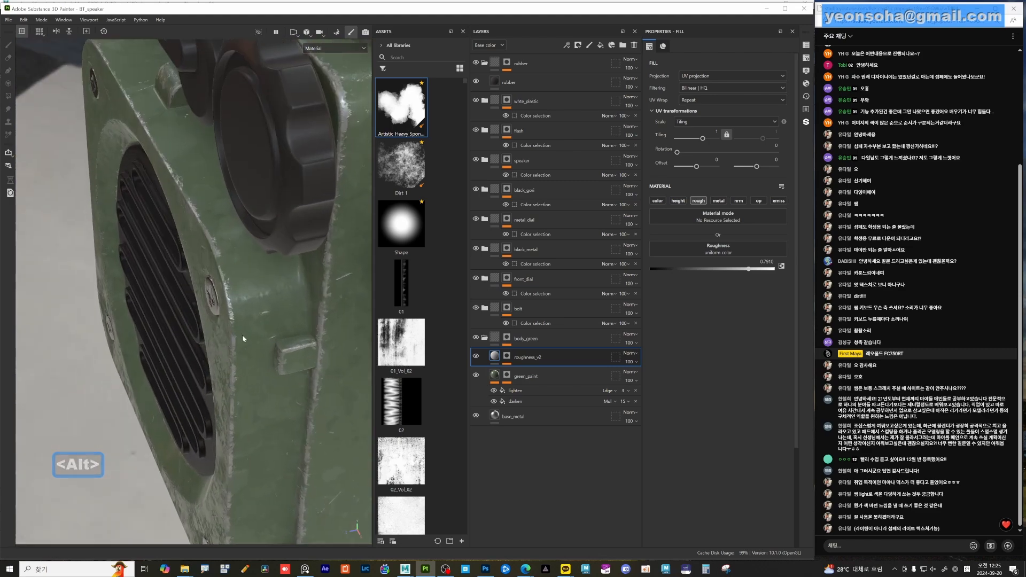
pyautogui.scroll(2, 255, 297)
pyautogui.press('alt')
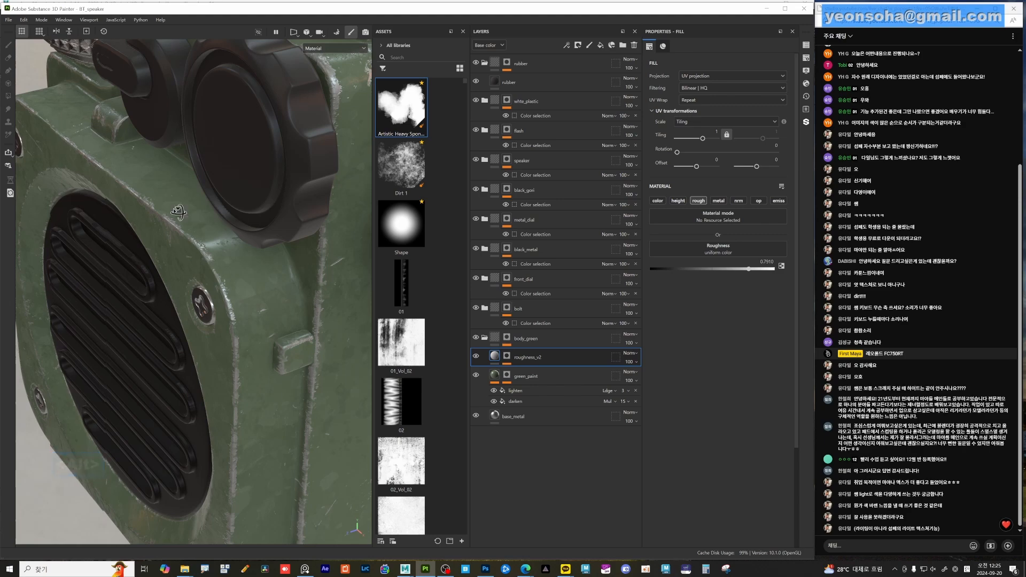
pyautogui.keyDown('alt'); pyautogui.moveTo(140, 161); pyautogui.dragTo(201, 235); pyautogui.keyUp('alt')
pyautogui.scroll(-4, 201, 236)
pyautogui.keyDown('alt'); pyautogui.moveTo(208, 278); pyautogui.dragTo(224, 348, button='middle'); pyautogui.keyUp('alt')
pyautogui.keyDown('alt'); pyautogui.moveTo(224, 348); pyautogui.dragTo(196, 270); pyautogui.keyUp('alt')
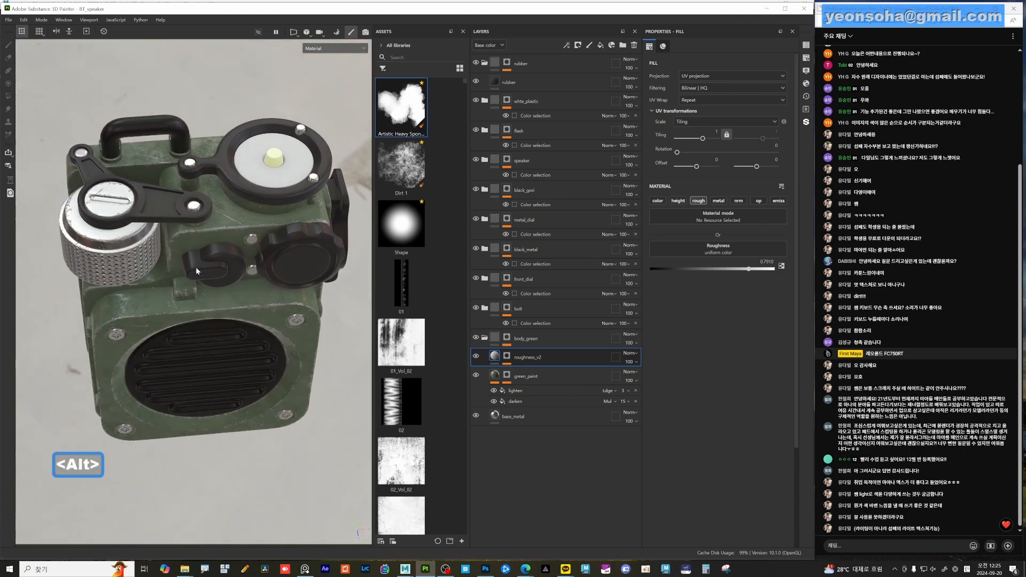
pyautogui.keyDown('alt'); pyautogui.moveTo(228, 317); pyautogui.dragTo(190, 305); pyautogui.keyUp('alt')
pyautogui.keyDown('alt'); pyautogui.moveTo(190, 306); pyautogui.dragTo(280, 316, button='right'); pyautogui.keyUp('alt')
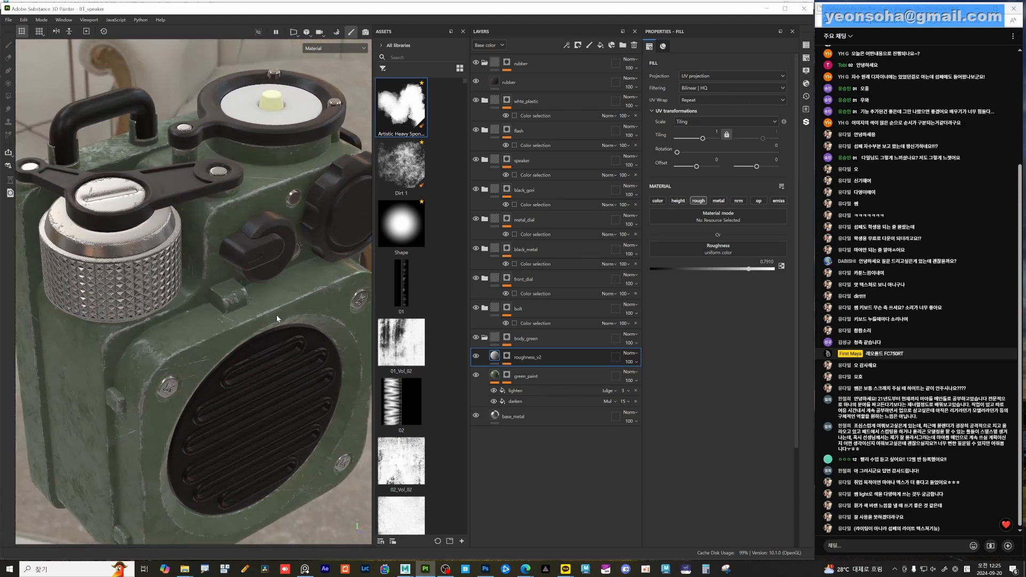
pyautogui.keyDown('alt'); pyautogui.moveTo(279, 317); pyautogui.dragTo(321, 353); pyautogui.keyUp('alt')
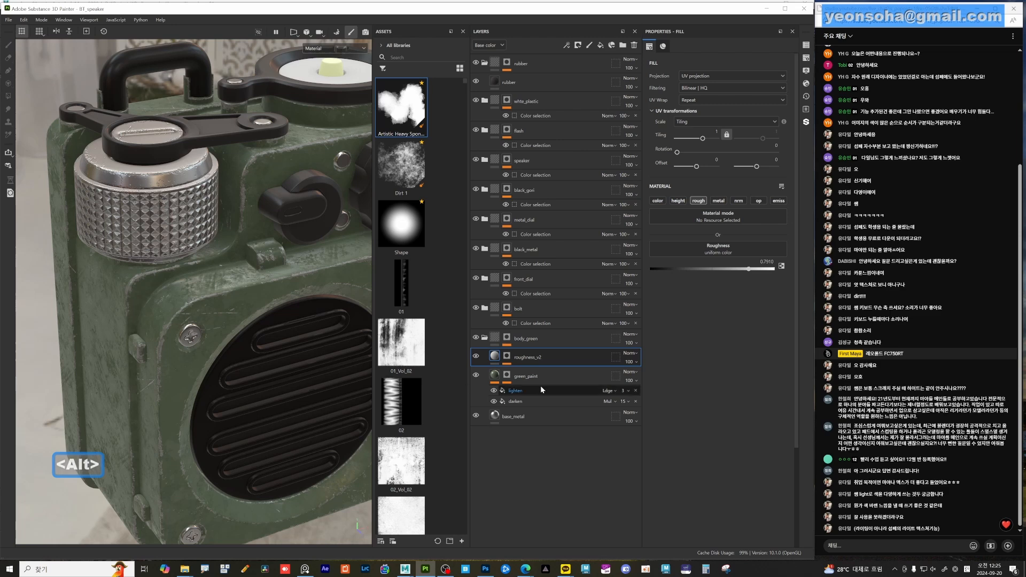
# - Add a fill layer directly above green_paint and name it sun_lighten
pyautogui.click(558, 377)
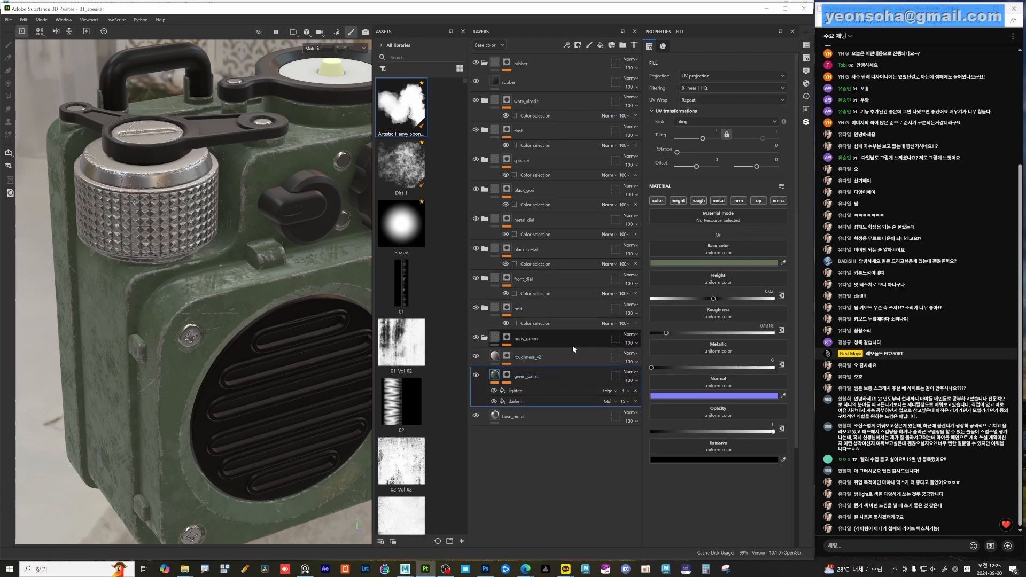
pyautogui.click(599, 46)
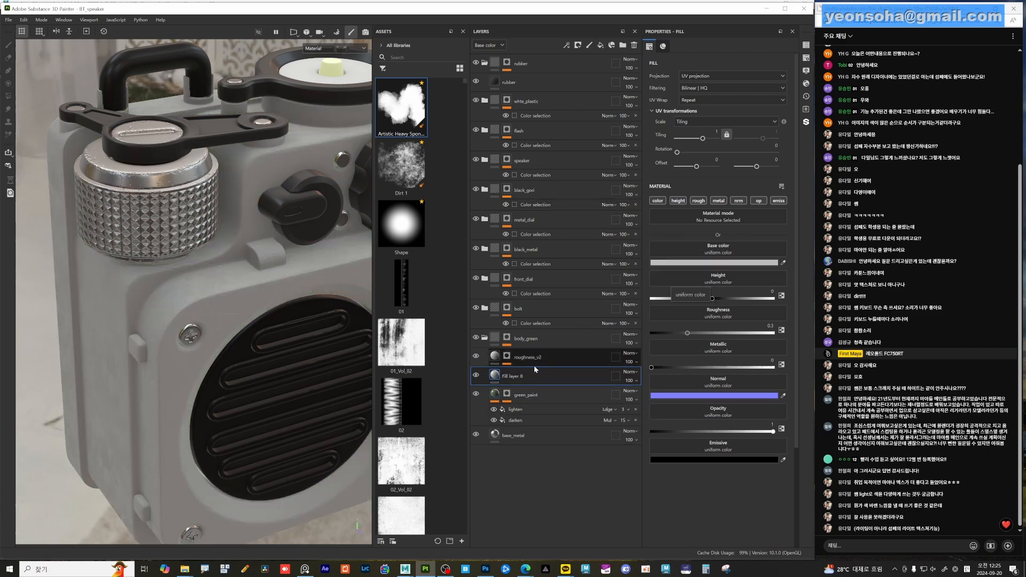
pyautogui.doubleClick(507, 377)
pyautogui.write('tun')
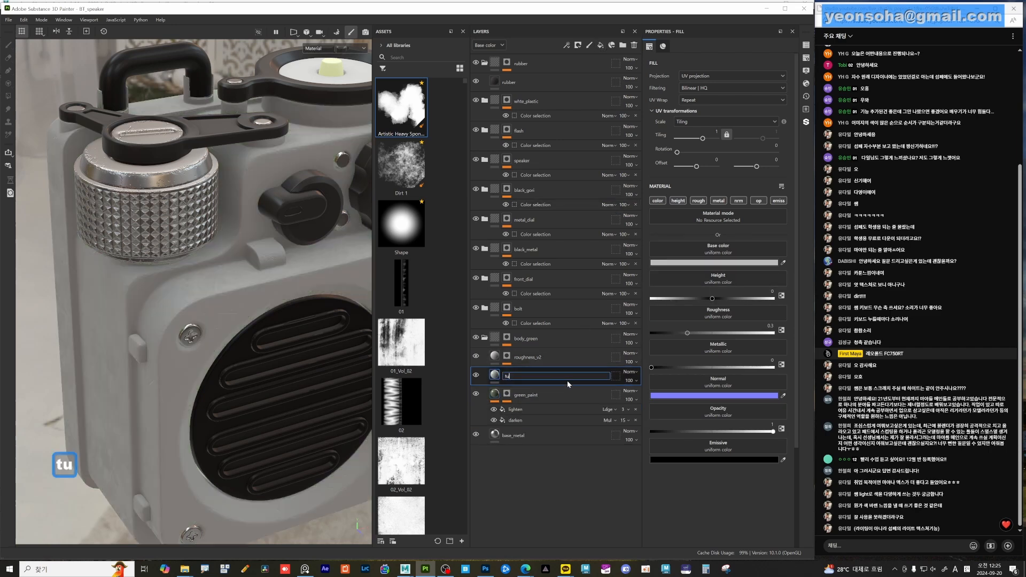
pyautogui.press('BackSpace')
pyautogui.press('BackSpace')
pyautogui.press('BackSpace')
pyautogui.press('BackSpace')
pyautogui.write('su')
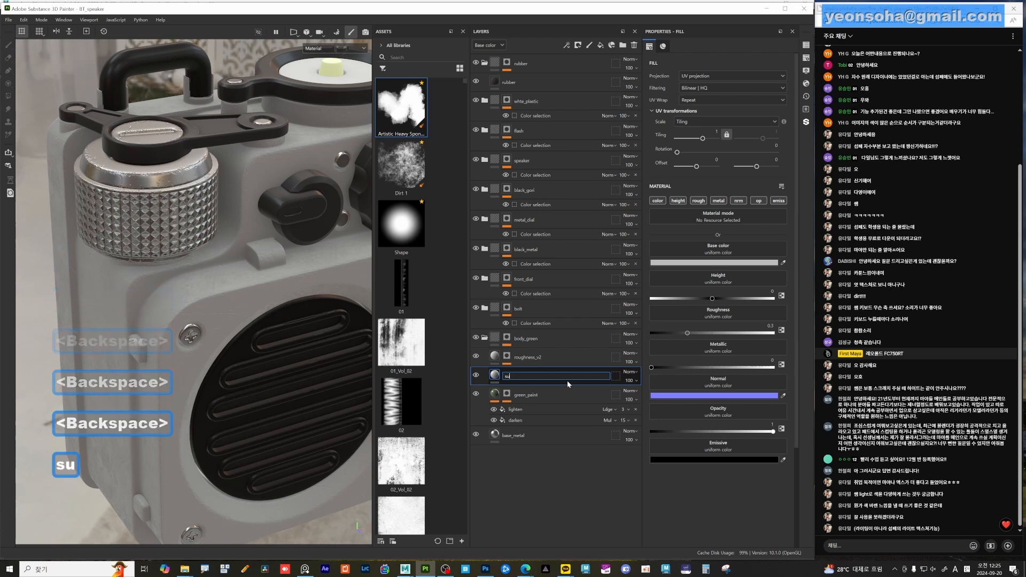
pyautogui.write('n_lighten')
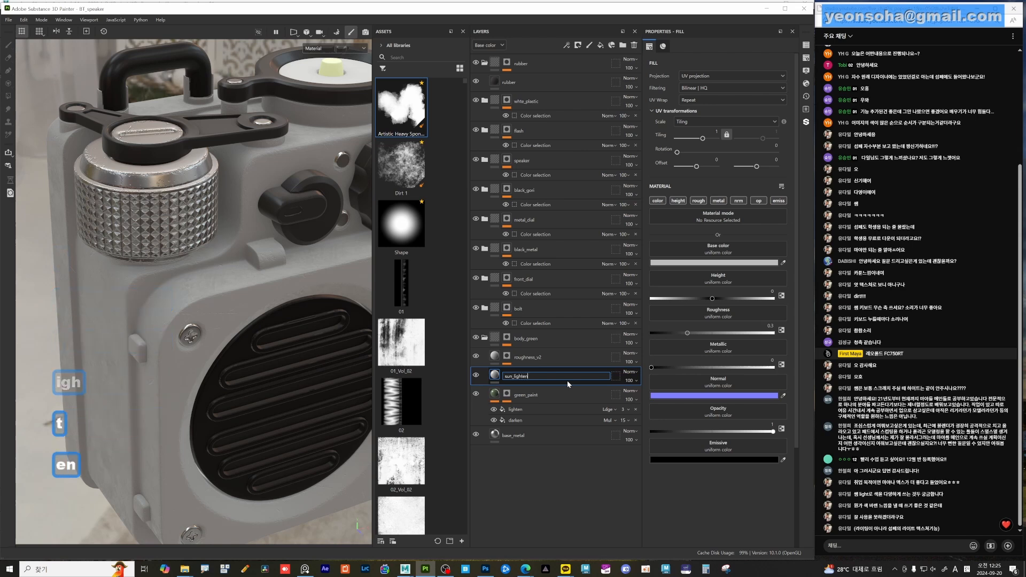
pyautogui.press('Return')
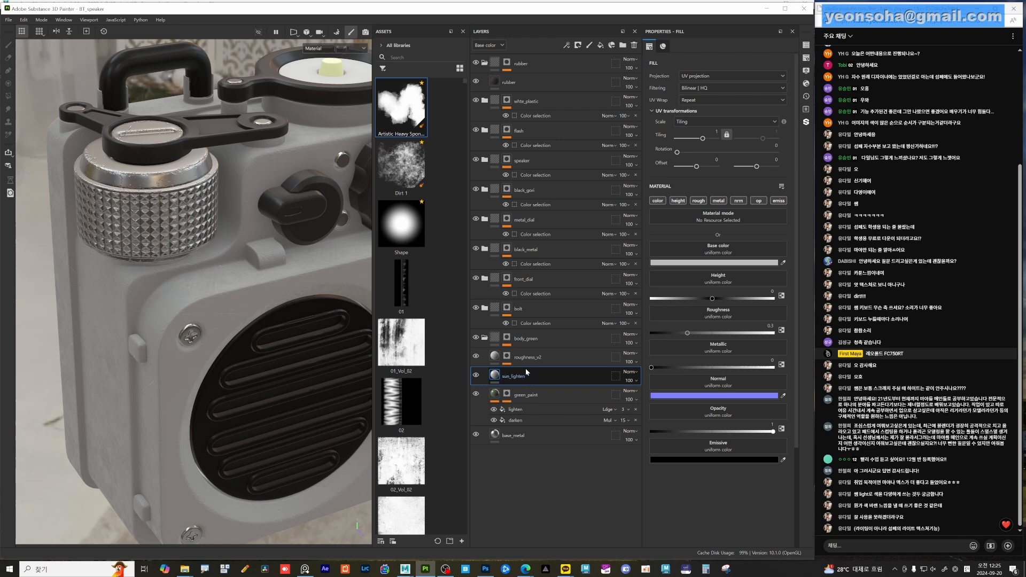
# - Limit the sun_lighten layer to the color channel and give it a black mask
pyautogui.keyDown('alt'); pyautogui.click(660, 202); pyautogui.keyUp('alt')
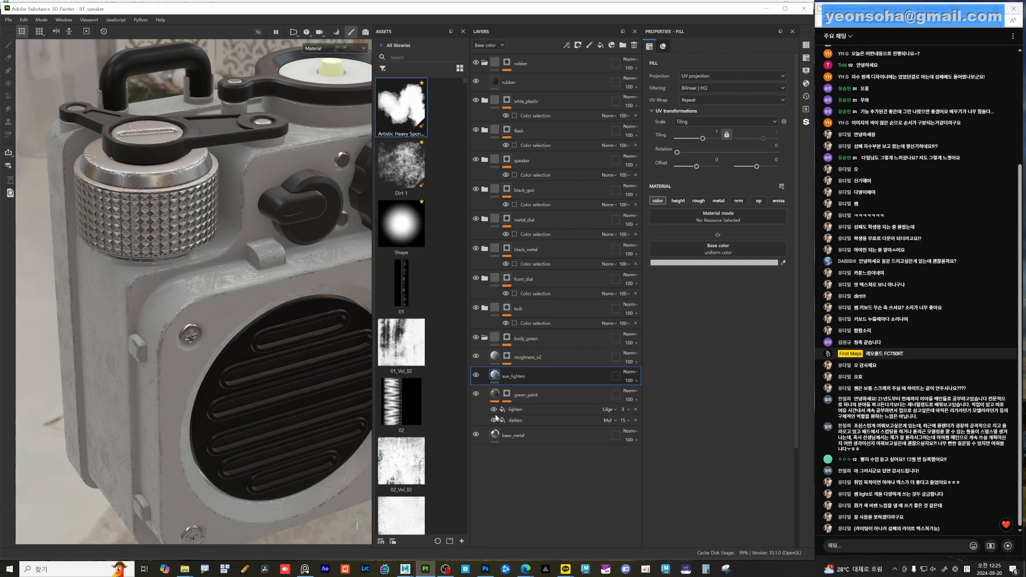
pyautogui.rightClick(495, 376)
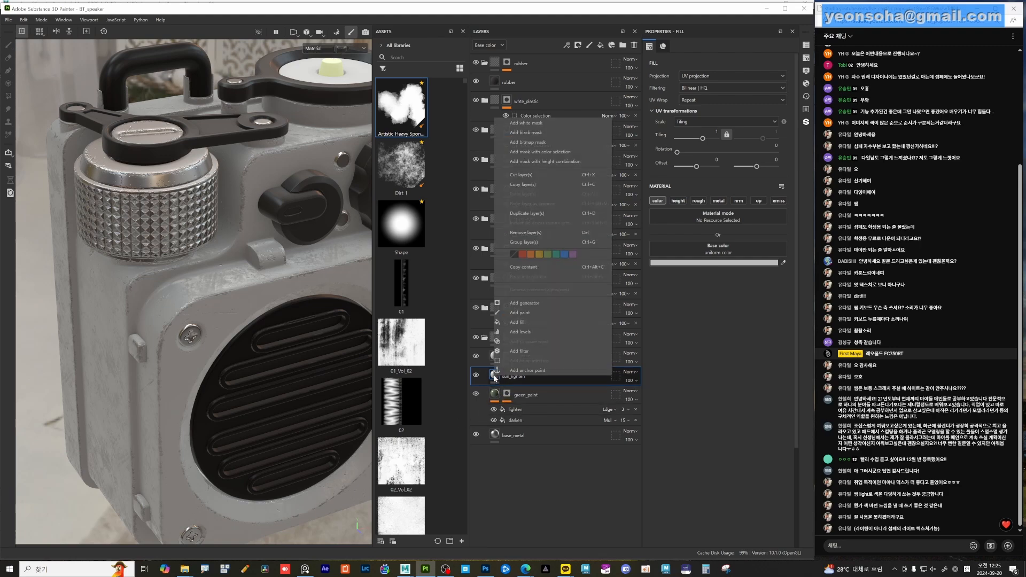
pyautogui.click(540, 133)
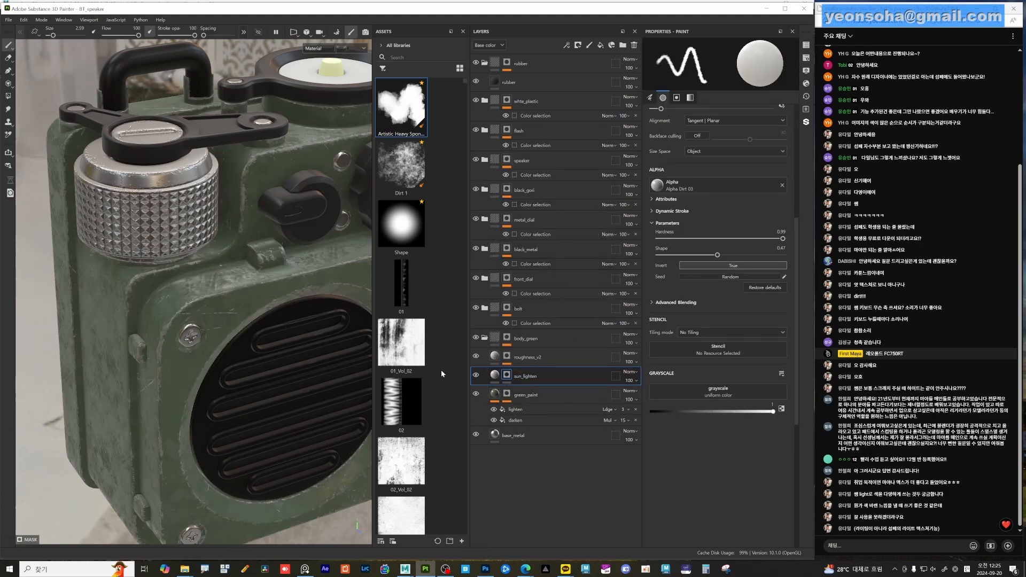
pyautogui.keyDown('alt'); pyautogui.moveTo(199, 306); pyautogui.dragTo(257, 298); pyautogui.keyUp('alt')
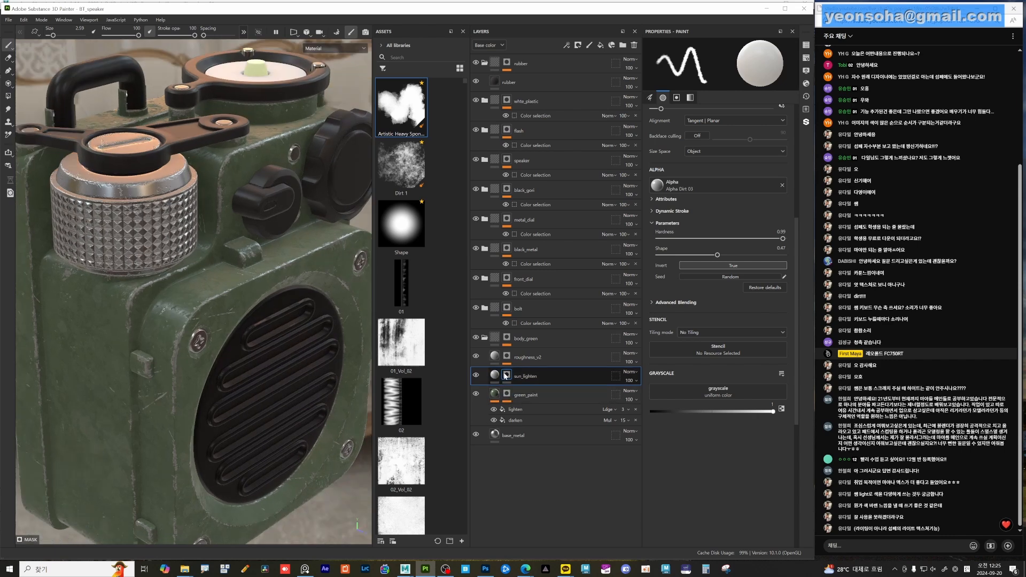
# - Add an empty generator effect to the sun_lighten layer's mask
pyautogui.click(495, 376)
pyautogui.click(506, 377)
pyautogui.rightClick(506, 377)
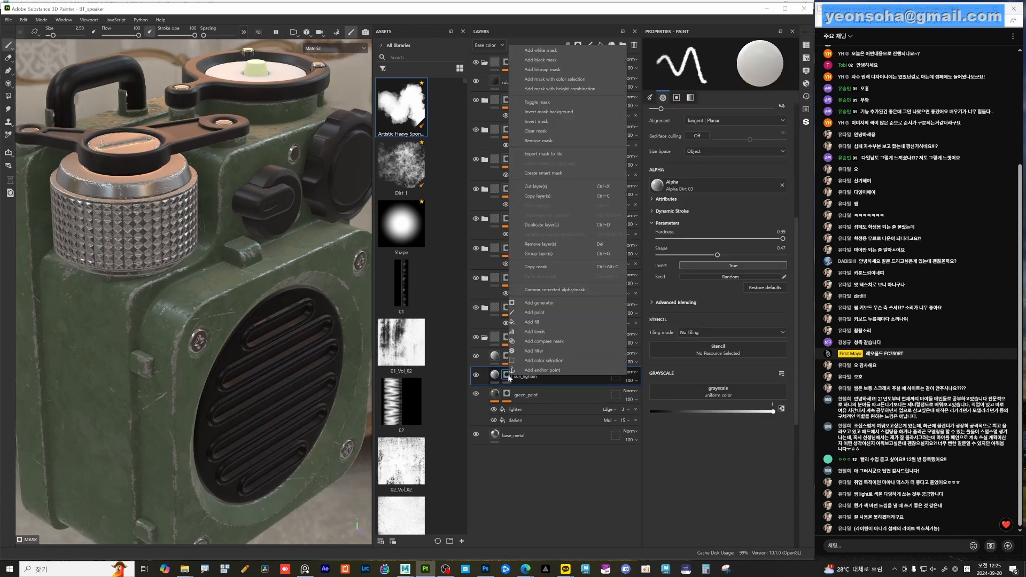
pyautogui.click(538, 303)
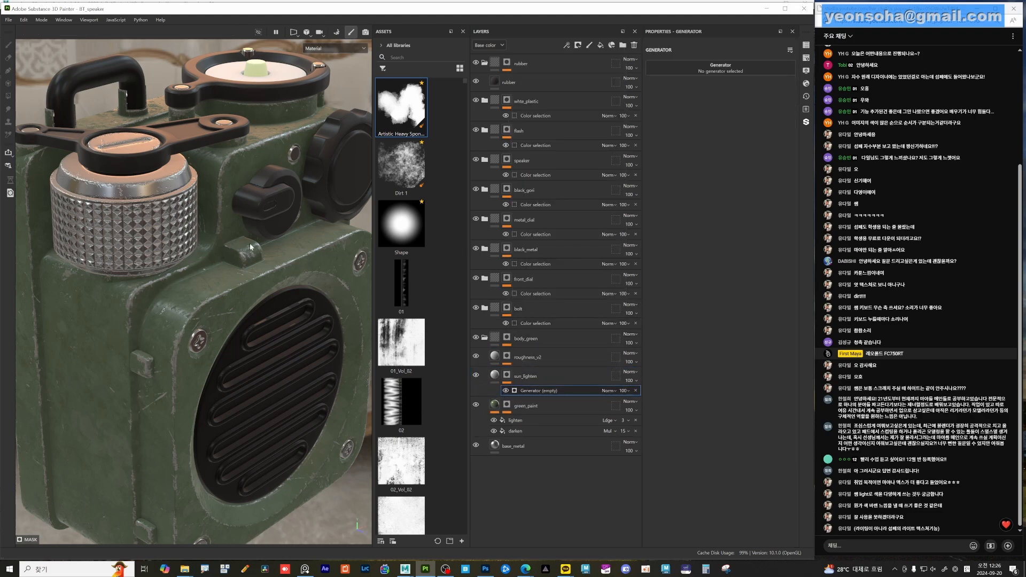
# - Try painting a stroke on the sun_lighten mask across the body edge above the speaker grille, and undo it
pyautogui.keyDown('alt'); pyautogui.moveTo(265, 152); pyautogui.dragTo(236, 256); pyautogui.keyUp('alt')
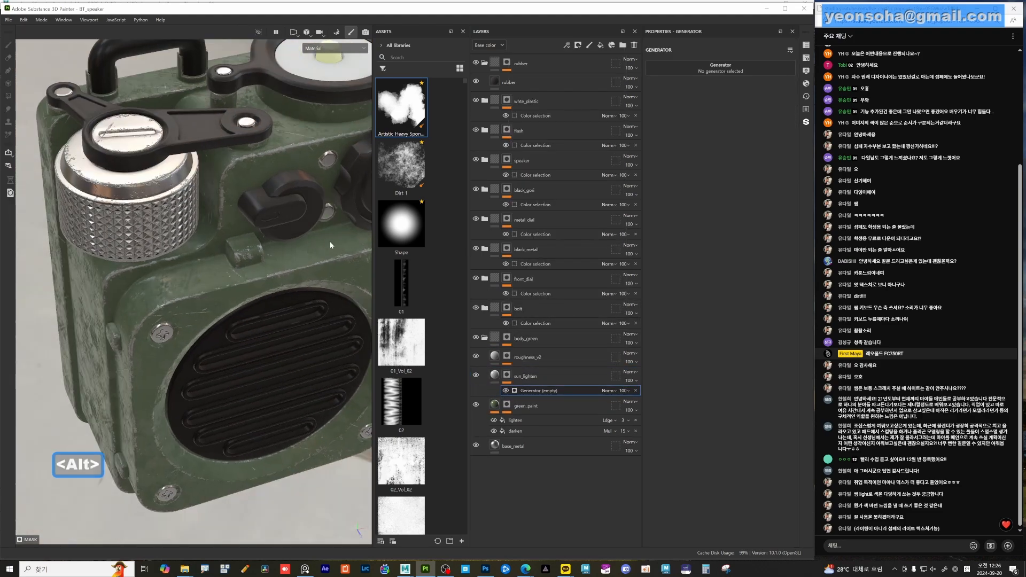
pyautogui.rightClick(530, 390)
pyautogui.click(507, 375)
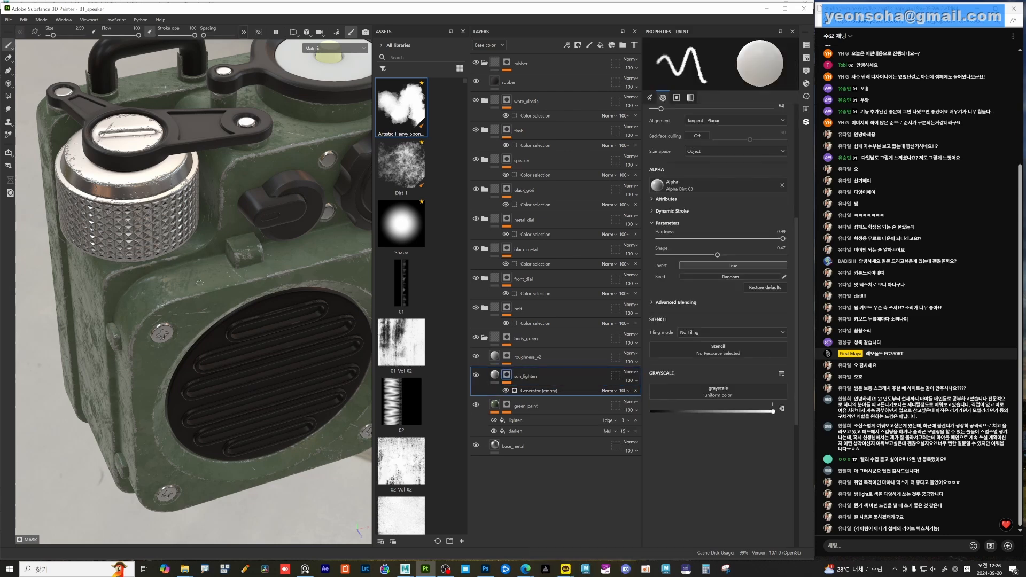
pyautogui.keyDown('ctrl'); pyautogui.moveTo(182, 280); pyautogui.dragTo(195, 266, button='right'); pyautogui.keyUp('ctrl')
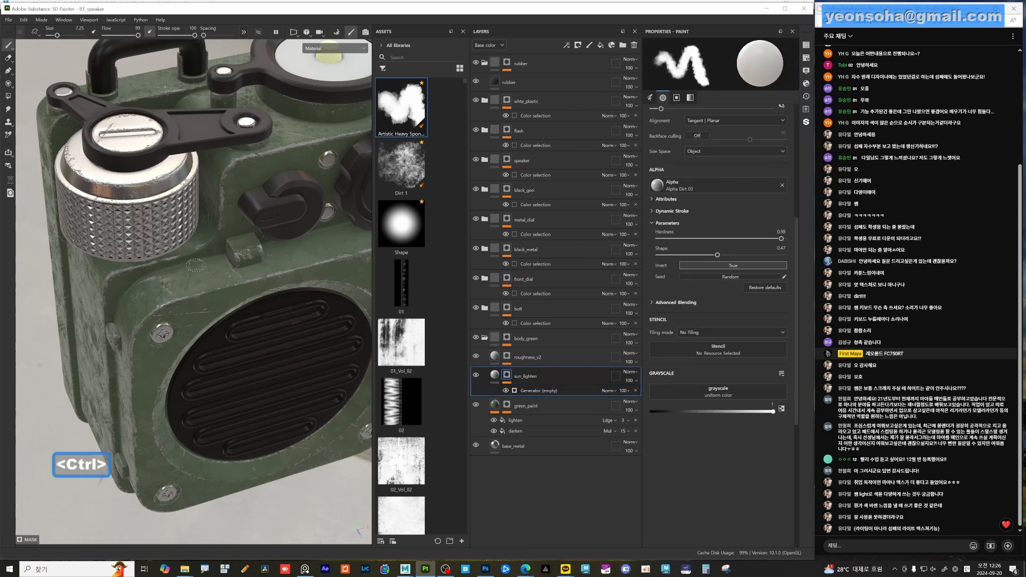
pyautogui.moveTo(187, 284)
pyautogui.mouseDown()
pyautogui.moveTo(280, 270)
pyautogui.moveTo(263, 261)
pyautogui.mouseUp()
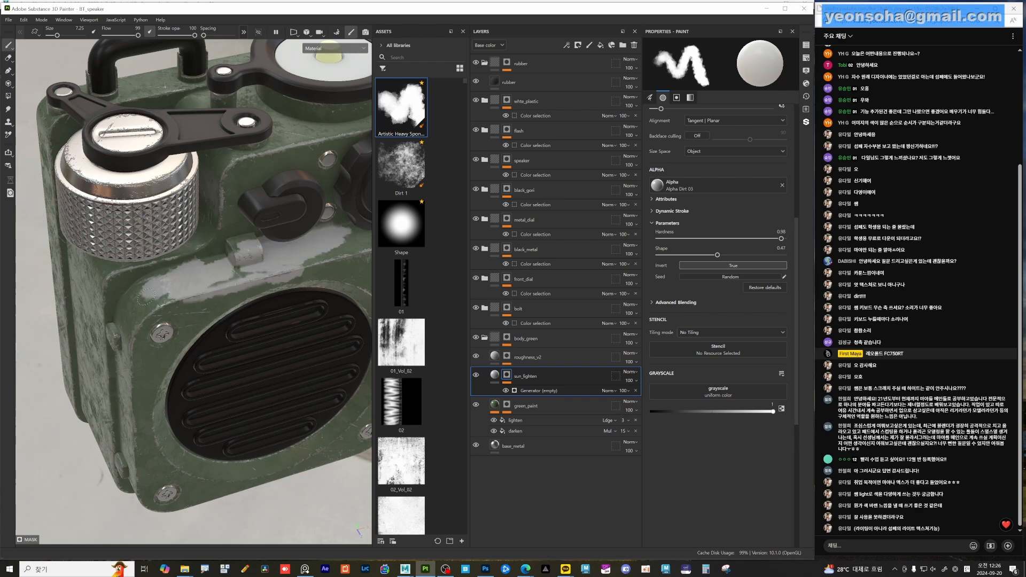
pyautogui.hotkey('ctrl', 'z')
pyautogui.hotkey('ctrl', 'z')
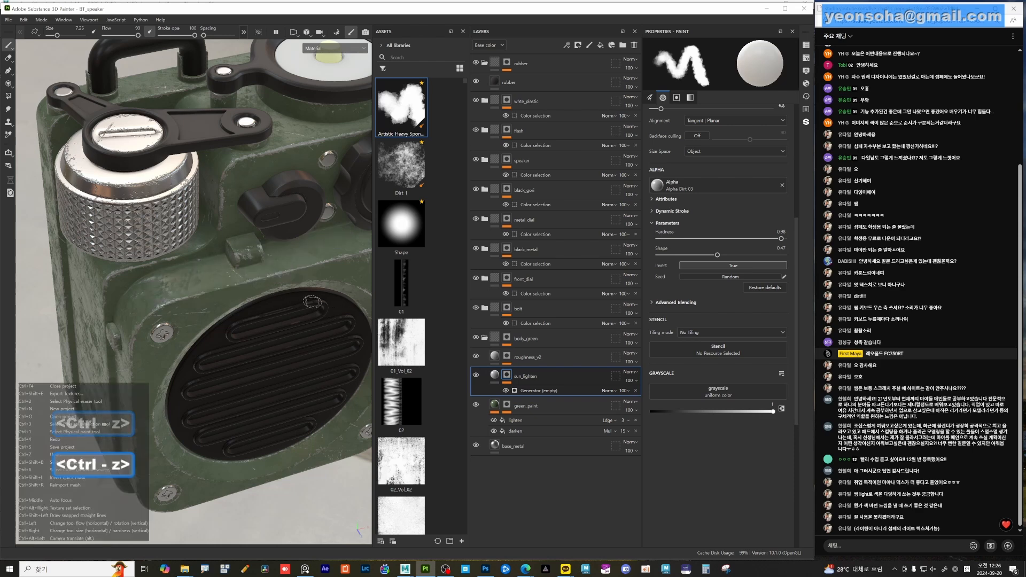
# - Load the Light generator into the sun_lighten mask's empty generator and show only the mask on the model
pyautogui.click(534, 391)
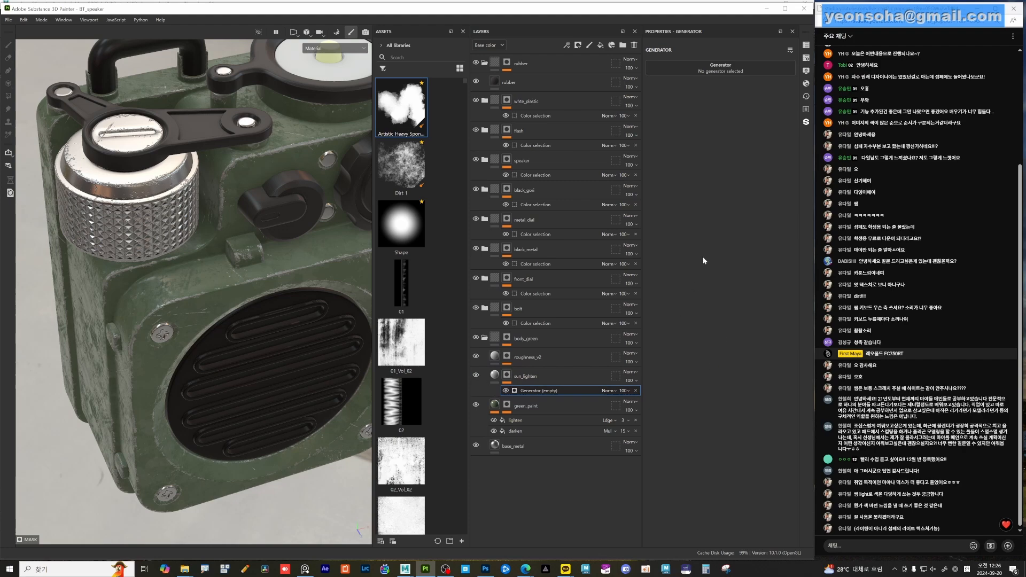
pyautogui.click(738, 68)
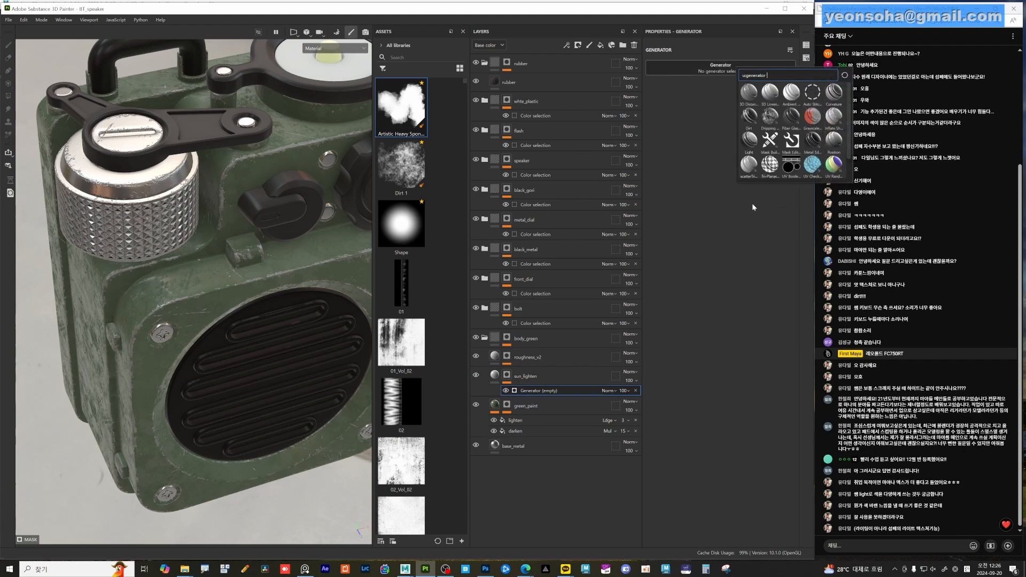
pyautogui.click(750, 140)
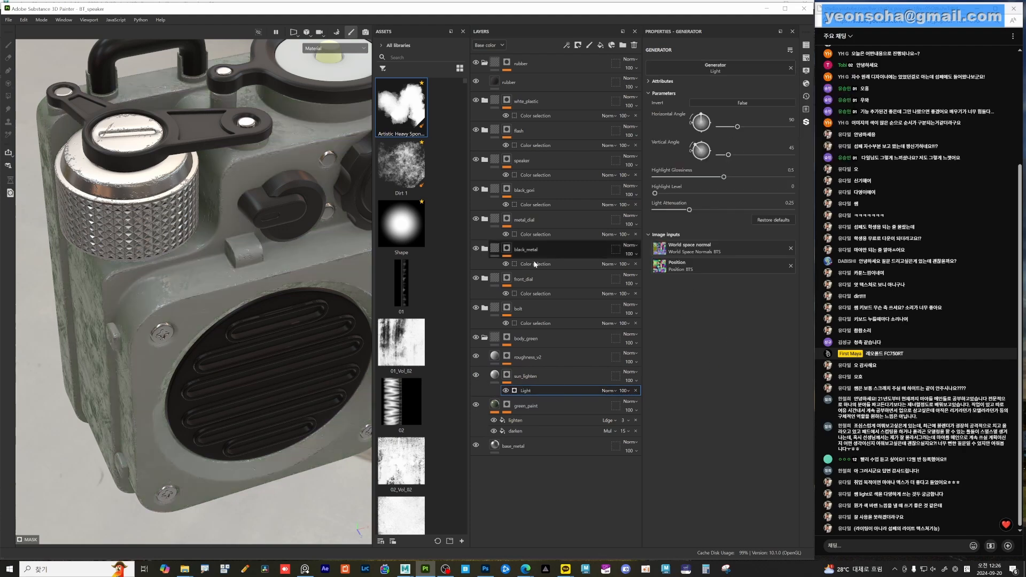
pyautogui.keyDown('alt'); pyautogui.click(507, 377); pyautogui.keyUp('alt')
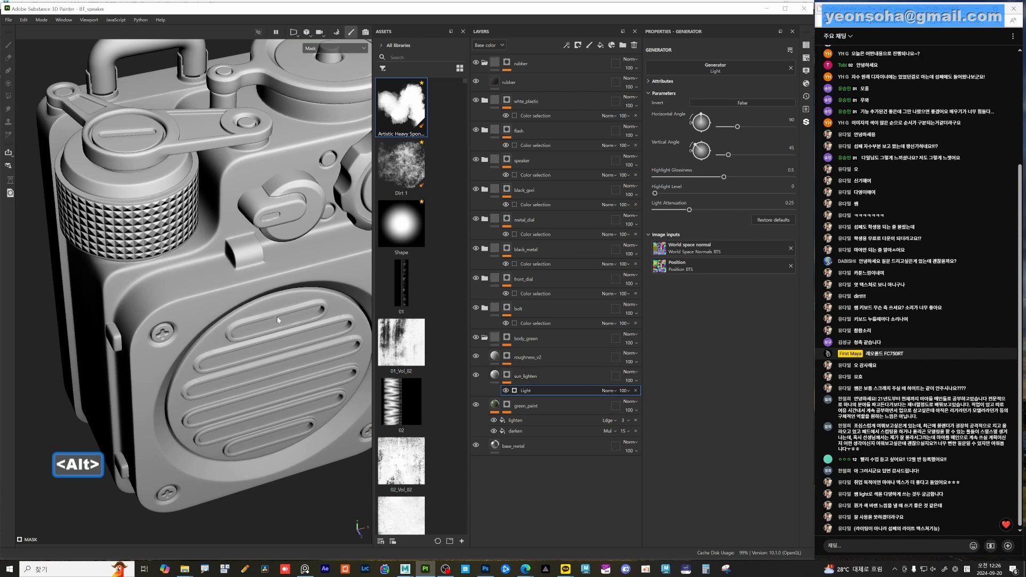
pyautogui.keyDown('alt'); pyautogui.moveTo(277, 317); pyautogui.dragTo(238, 295); pyautogui.keyUp('alt')
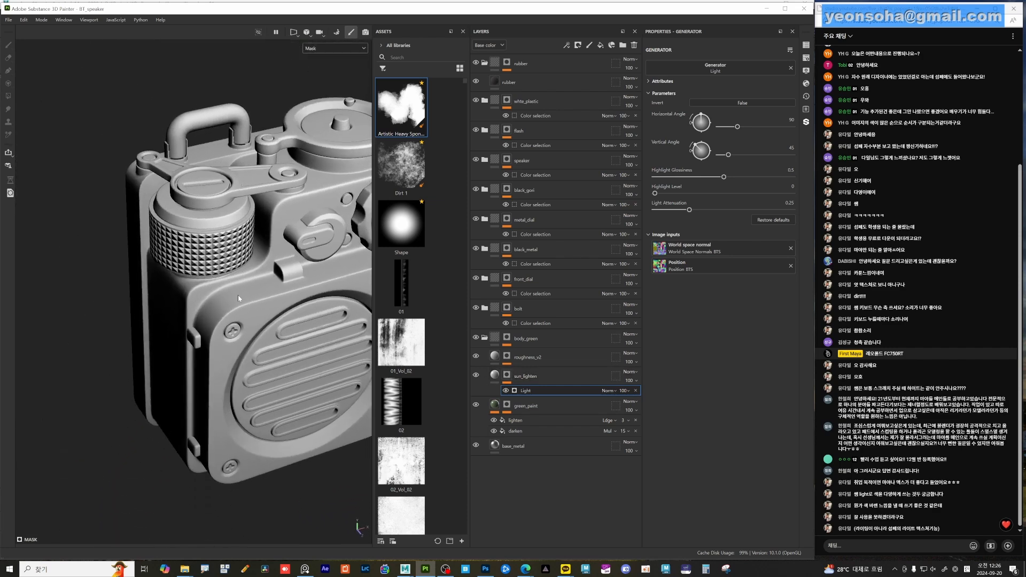
# - Set the Light generator's vertical angle to 90 and inspect how the mask falls on the upward-facing surfaces
pyautogui.moveTo(700, 147); pyautogui.dragTo(703, 144)
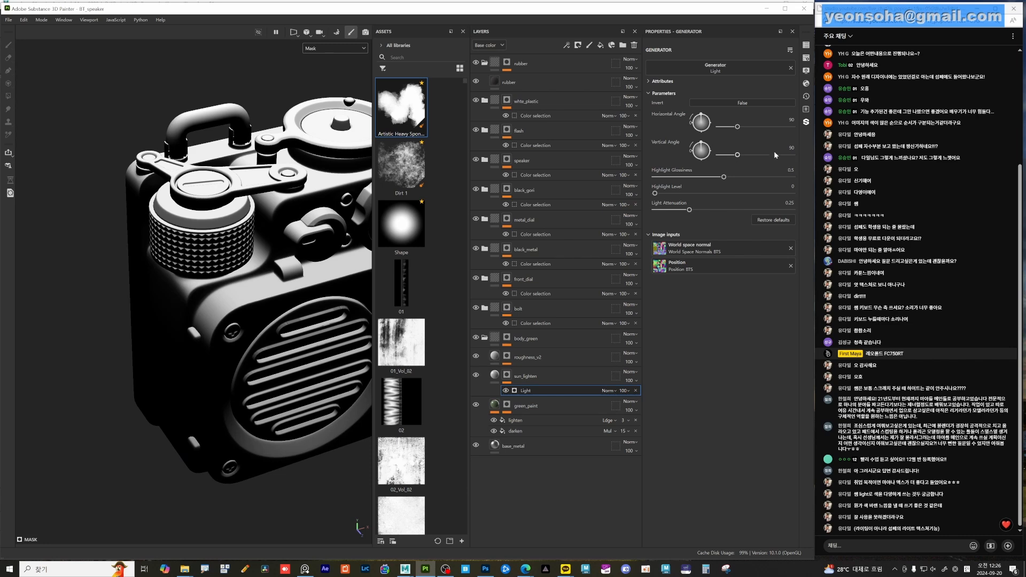
pyautogui.moveTo(304, 289)
pyautogui.keyDown('alt'); pyautogui.mouseDown()
pyautogui.moveTo(312, 366)
pyautogui.moveTo(284, 412)
pyautogui.moveTo(285, 232)
pyautogui.moveTo(301, 391)
pyautogui.moveTo(308, 355)
pyautogui.moveTo(260, 259)
pyautogui.moveTo(302, 369)
pyautogui.moveTo(291, 300)
pyautogui.moveTo(298, 145)
pyautogui.moveTo(229, 251)
pyautogui.mouseUp(); pyautogui.keyUp('alt')
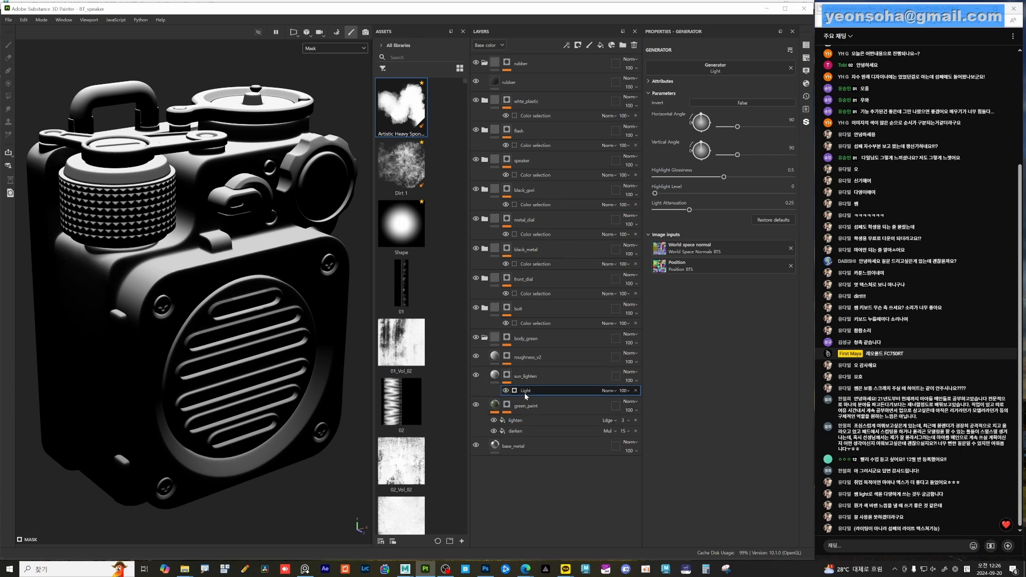
pyautogui.scroll(5, 191, 357)
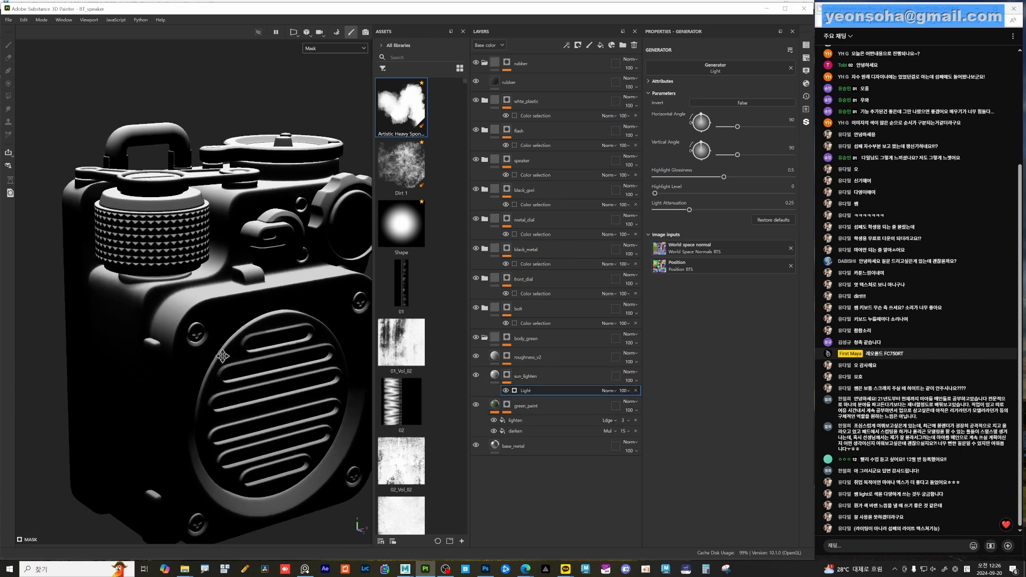
pyautogui.press('alt')
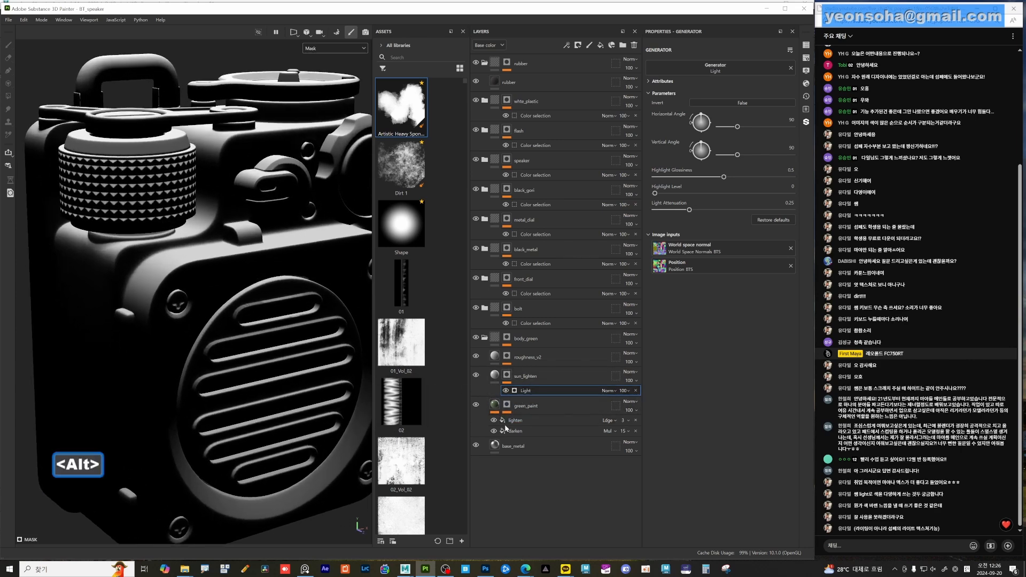
# - Return to the sun_lighten layer's material and compare the speaker body with the layer hidden and shown
pyautogui.click(496, 377)
pyautogui.keyDown('alt'); pyautogui.moveTo(210, 323); pyautogui.dragTo(75, 308); pyautogui.keyUp('alt')
pyautogui.scroll(-5, 264, 356)
pyautogui.keyDown('alt'); pyautogui.moveTo(253, 319); pyautogui.dragTo(223, 329, button='middle'); pyautogui.keyUp('alt')
pyautogui.scroll(3, 223, 329)
pyautogui.keyDown('alt'); pyautogui.moveTo(223, 329); pyautogui.dragTo(330, 396); pyautogui.keyUp('alt')
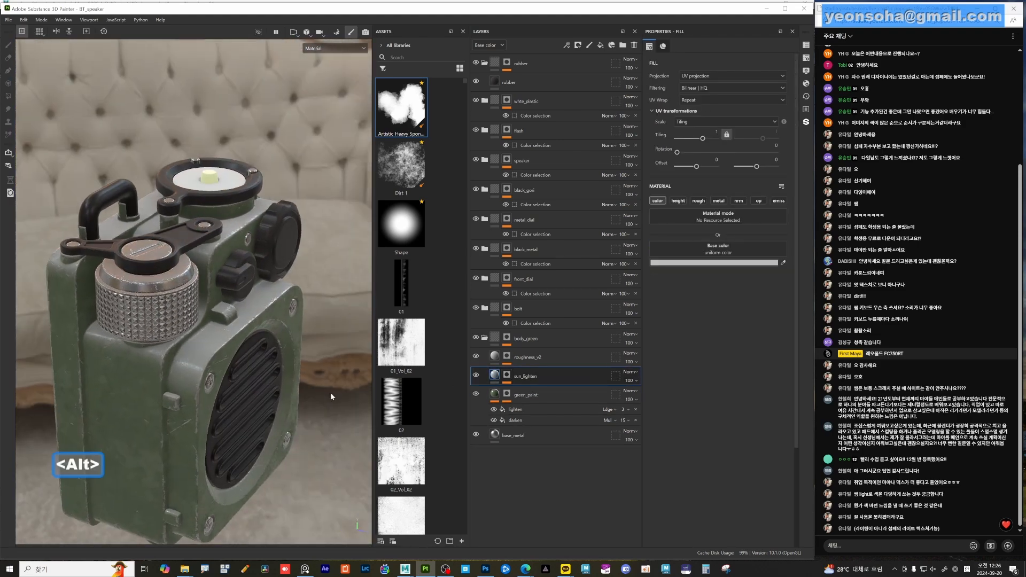
pyautogui.click(476, 377)
pyautogui.click(475, 377)
pyautogui.click(475, 377)
pyautogui.click(475, 377)
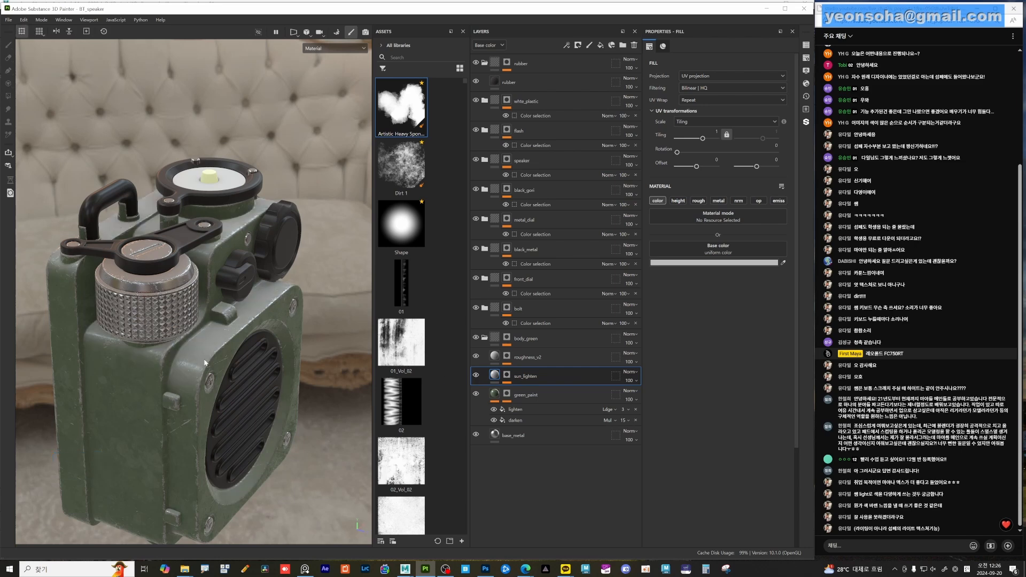
pyautogui.keyDown('alt'); pyautogui.moveTo(256, 413); pyautogui.dragTo(217, 393); pyautogui.keyUp('alt')
pyautogui.keyDown('alt'); pyautogui.moveTo(218, 393); pyautogui.dragTo(407, 420, button='right'); pyautogui.keyUp('alt')
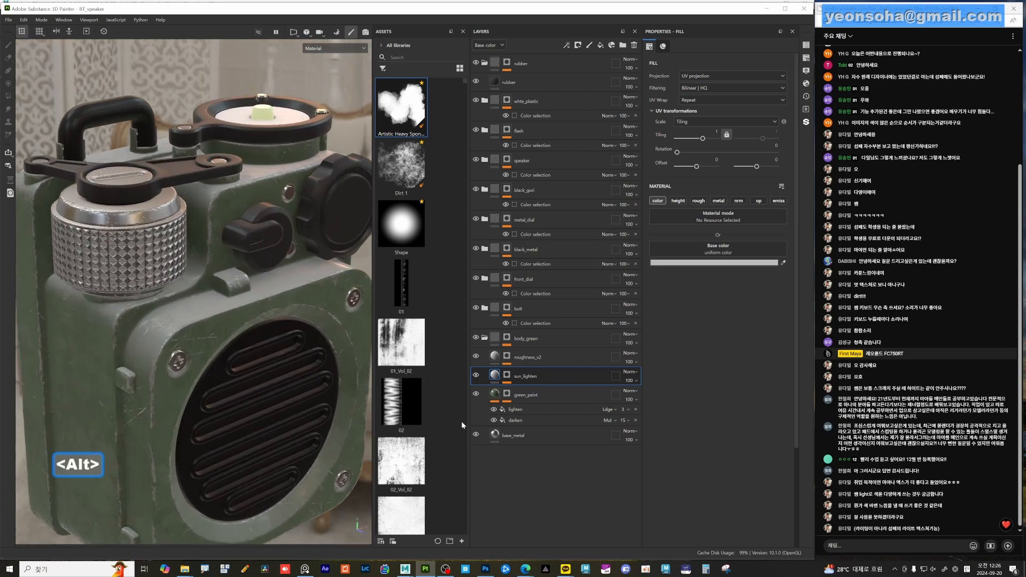
# - Sample the body's green as the sun_lighten base color and brighten it to the pale grey-green 848C77
pyautogui.click(718, 263)
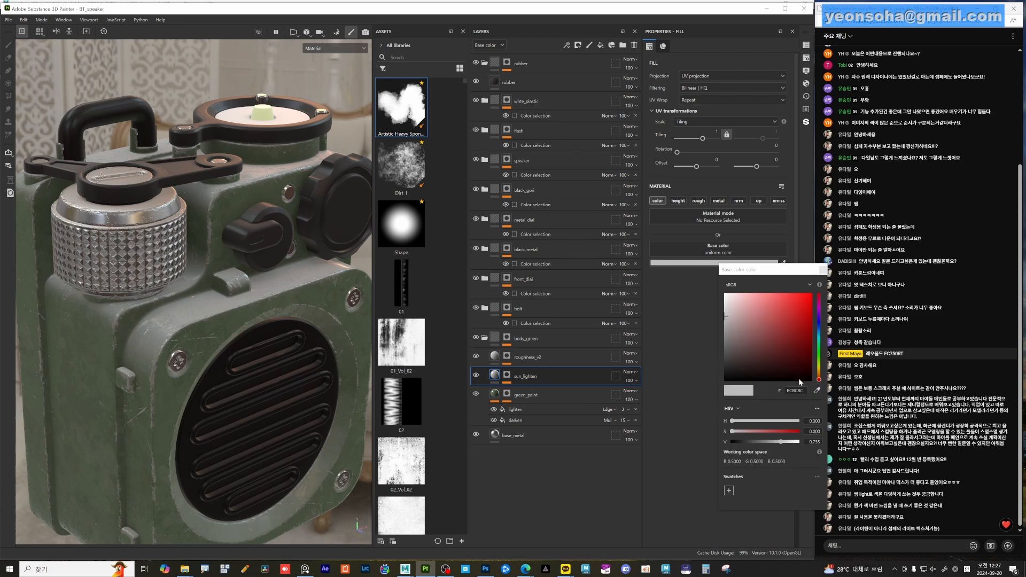
pyautogui.click(816, 391)
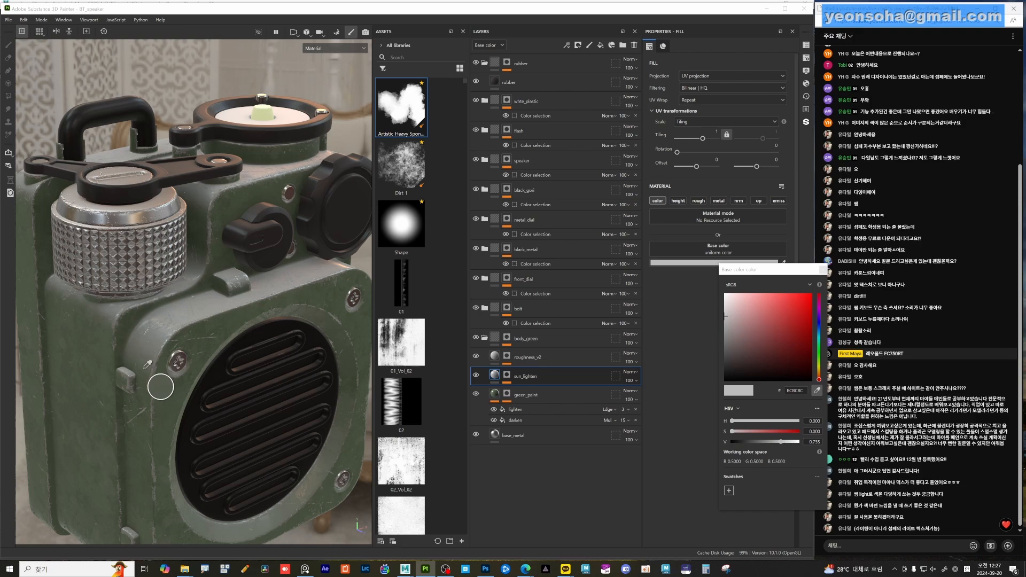
pyautogui.click(159, 379)
pyautogui.keyDown('alt'); pyautogui.moveTo(234, 326); pyautogui.dragTo(230, 357); pyautogui.keyUp('alt')
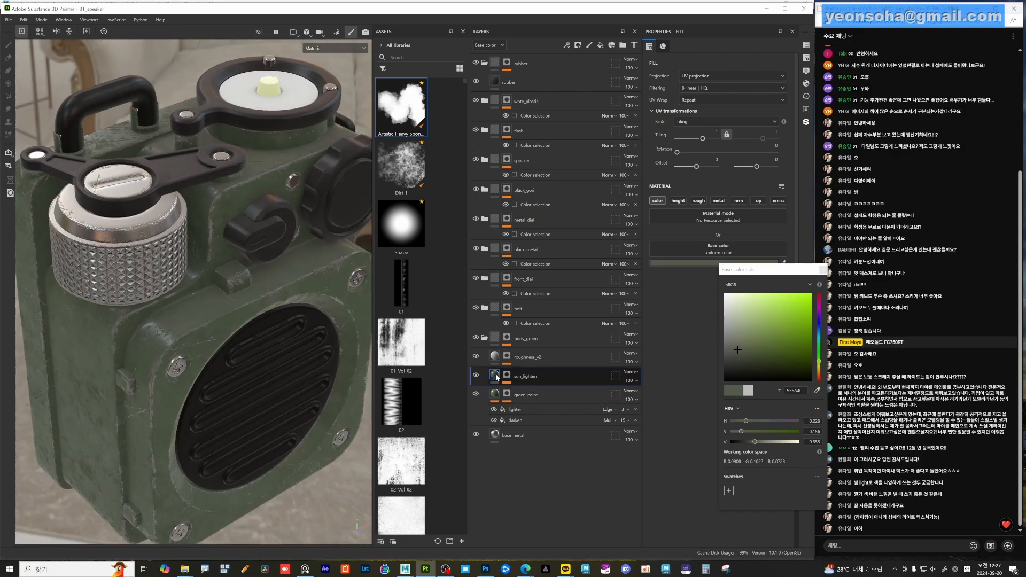
pyautogui.moveTo(737, 347); pyautogui.dragTo(737, 332)
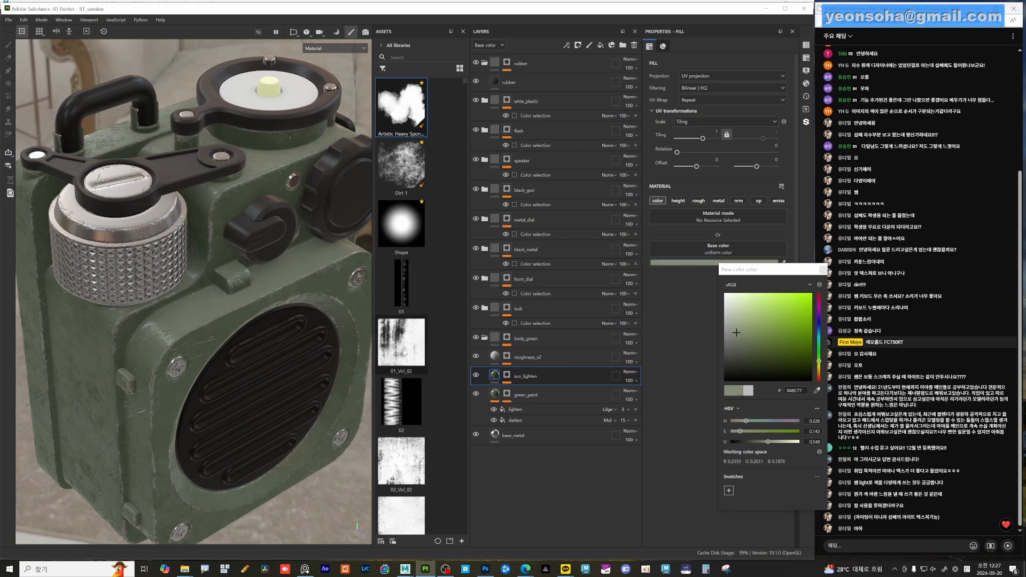
# - Examine the sun-faded color on the speaker body from several angles and close up around the knurled dial
pyautogui.keyDown('alt'); pyautogui.moveTo(292, 369); pyautogui.dragTo(214, 339); pyautogui.keyUp('alt')
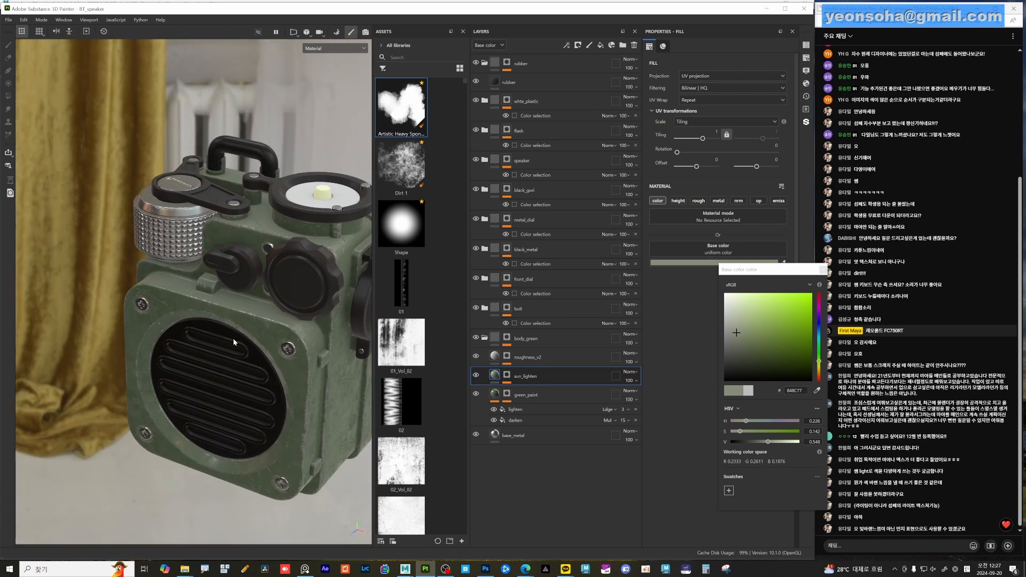
pyautogui.keyDown('alt'); pyautogui.moveTo(265, 381); pyautogui.dragTo(293, 379); pyautogui.keyUp('alt')
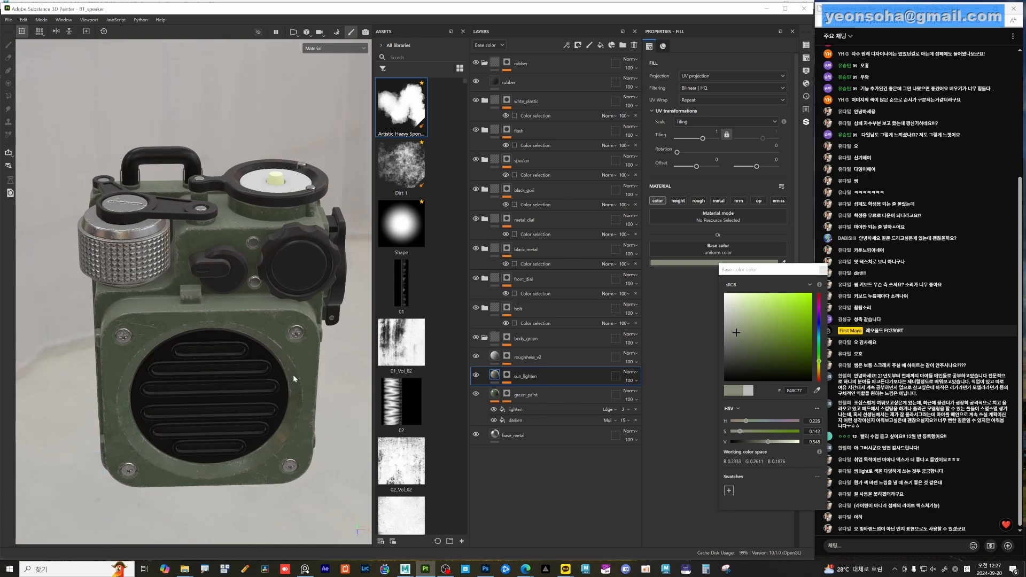
pyautogui.keyDown('alt'); pyautogui.moveTo(293, 375); pyautogui.dragTo(226, 383); pyautogui.keyUp('alt')
pyautogui.keyDown('alt'); pyautogui.moveTo(225, 326); pyautogui.dragTo(304, 401); pyautogui.keyUp('alt')
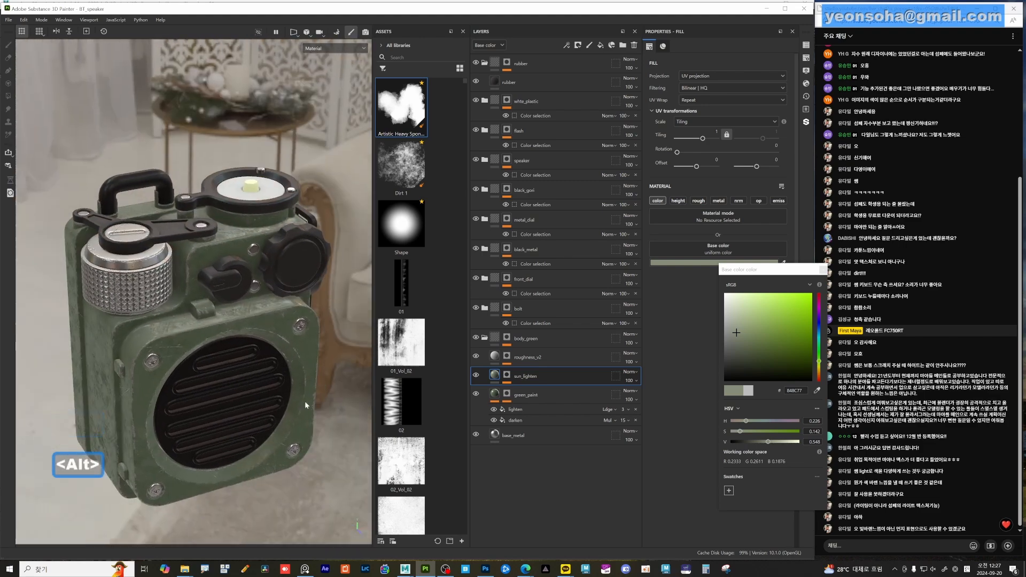
pyautogui.click(822, 270)
pyautogui.keyDown('alt'); pyautogui.moveTo(247, 414); pyautogui.dragTo(191, 323); pyautogui.keyUp('alt')
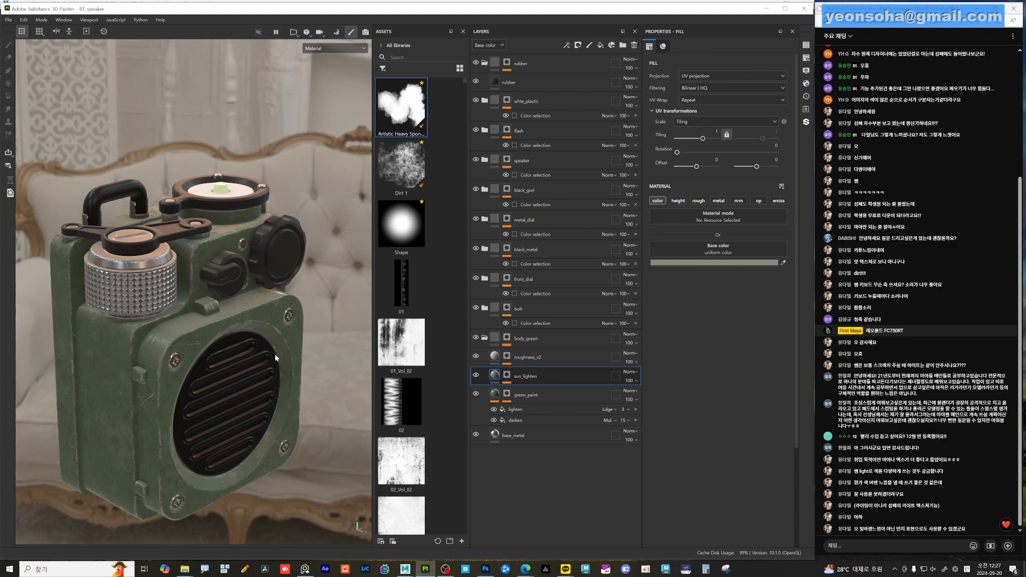
pyautogui.keyDown('alt'); pyautogui.moveTo(276, 358); pyautogui.dragTo(252, 398); pyautogui.keyUp('alt')
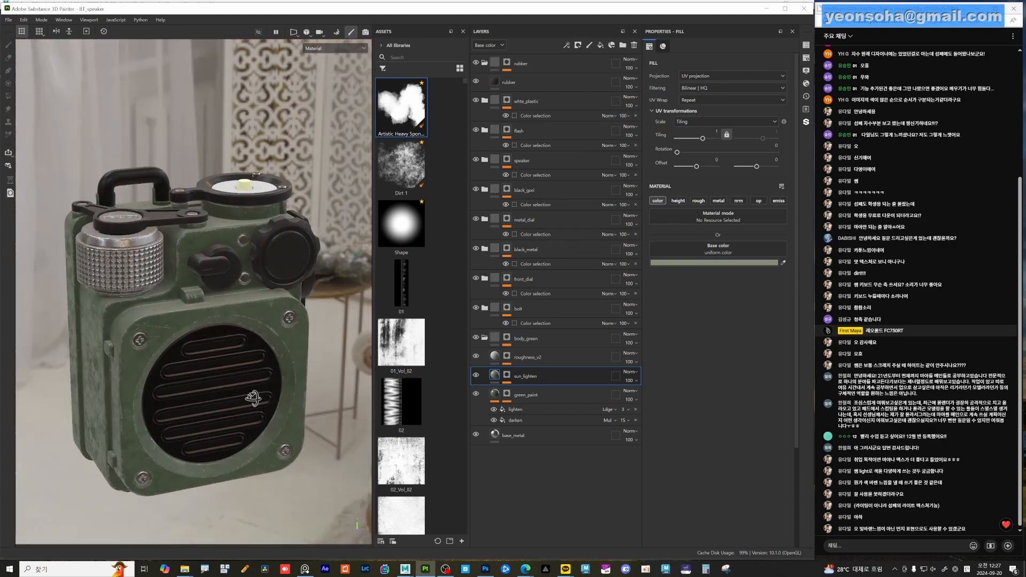
pyautogui.keyDown('alt'); pyautogui.moveTo(252, 398); pyautogui.dragTo(345, 468, button='right'); pyautogui.keyUp('alt')
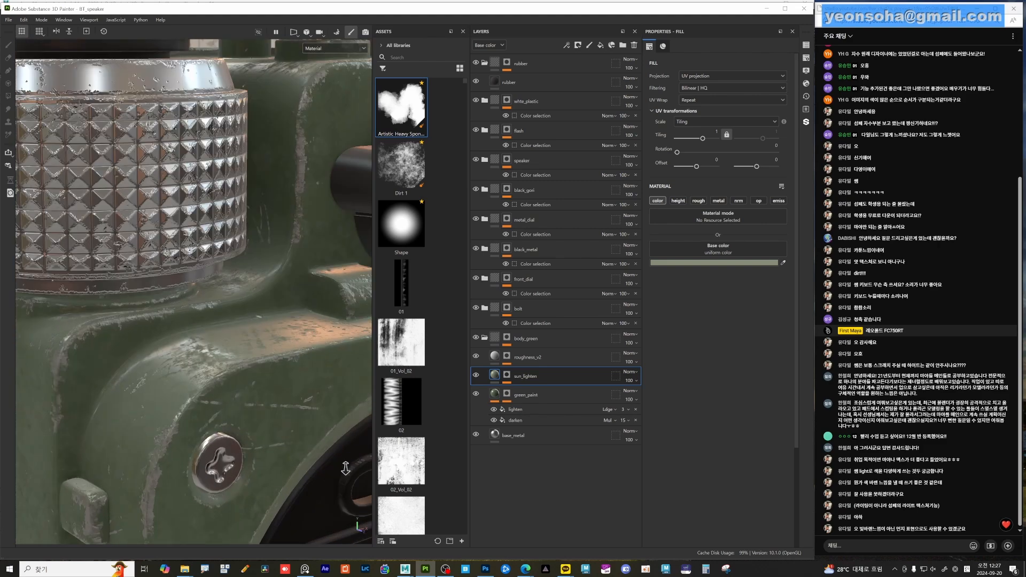
pyautogui.keyDown('alt'); pyautogui.moveTo(345, 468); pyautogui.dragTo(234, 406); pyautogui.keyUp('alt')
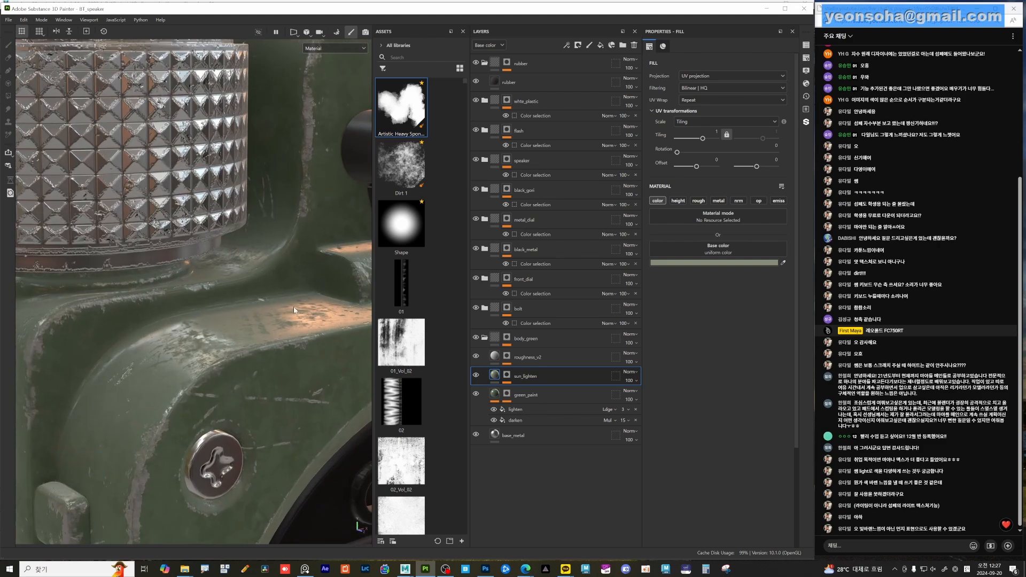
pyautogui.keyDown('alt'); pyautogui.moveTo(294, 310); pyautogui.dragTo(246, 268, button='right'); pyautogui.keyUp('alt')
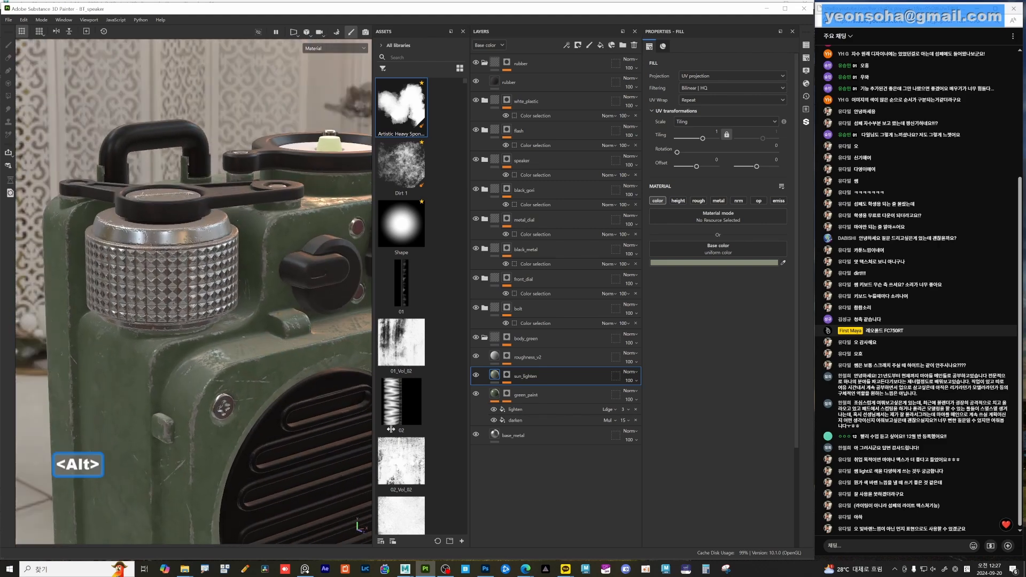
# - Add a fill layer directly above roughness_v2 and set its base color to the dark green 30342B
pyautogui.click(547, 359)
pyautogui.keyDown('alt'); pyautogui.moveTo(310, 360); pyautogui.dragTo(278, 357); pyautogui.keyUp('alt')
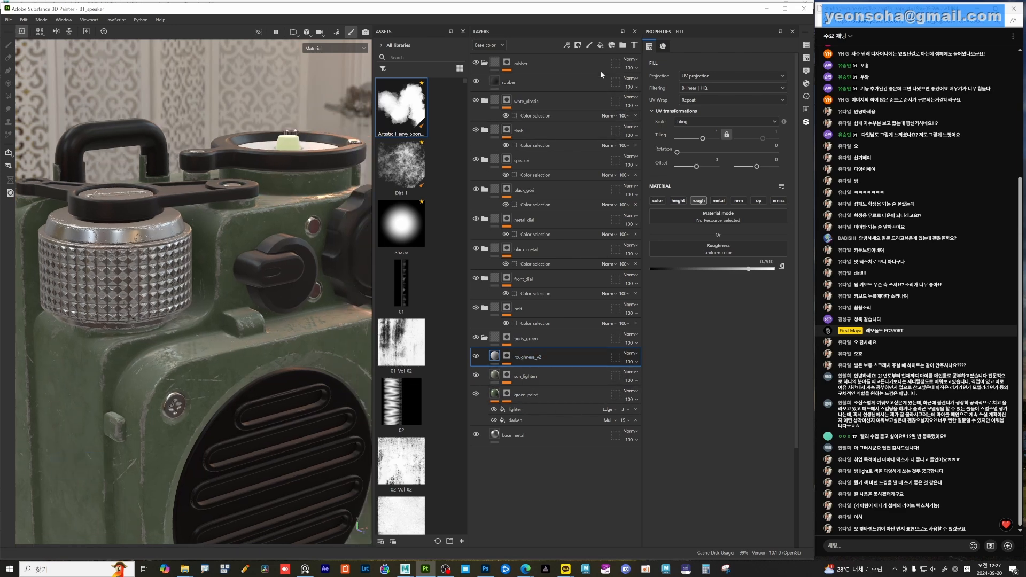
pyautogui.click(601, 46)
pyautogui.click(706, 266)
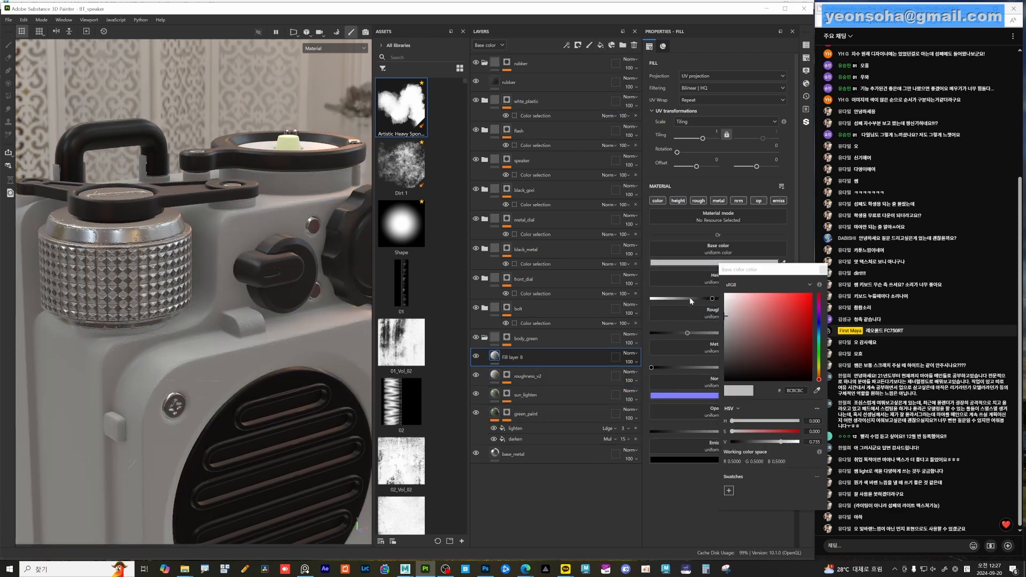
pyautogui.click(733, 368)
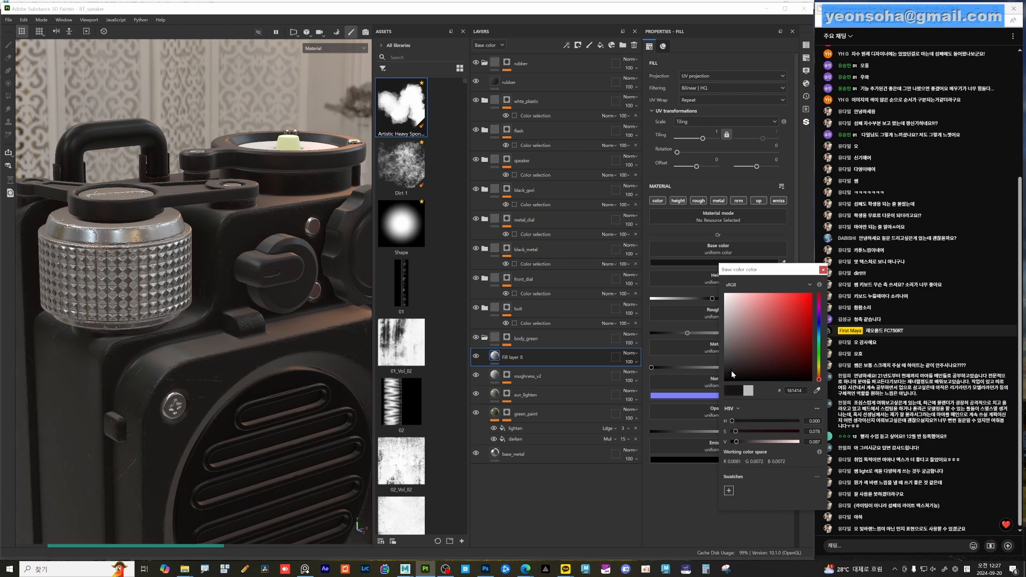
pyautogui.click(735, 362)
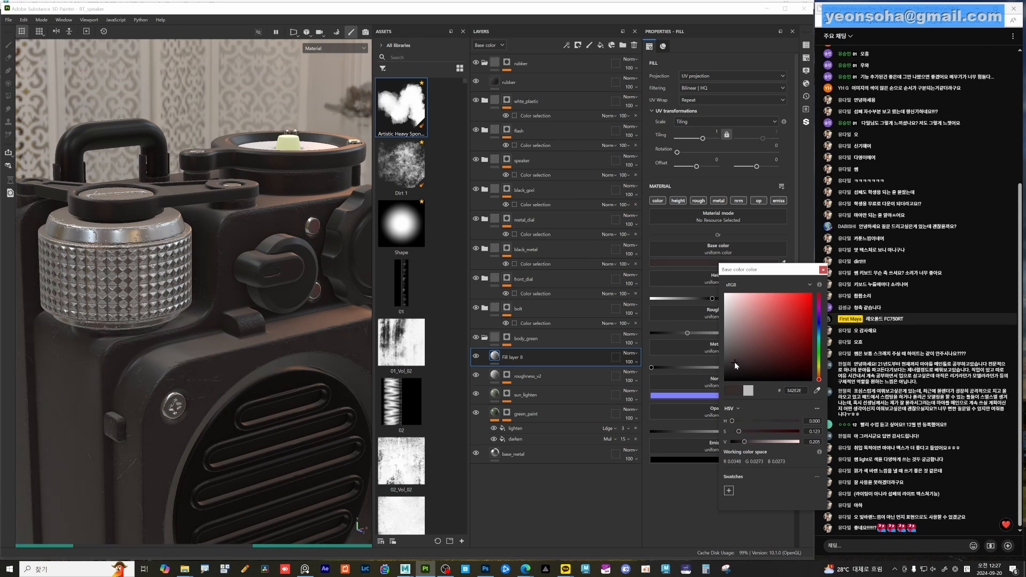
pyautogui.moveTo(820, 379); pyautogui.dragTo(820, 363)
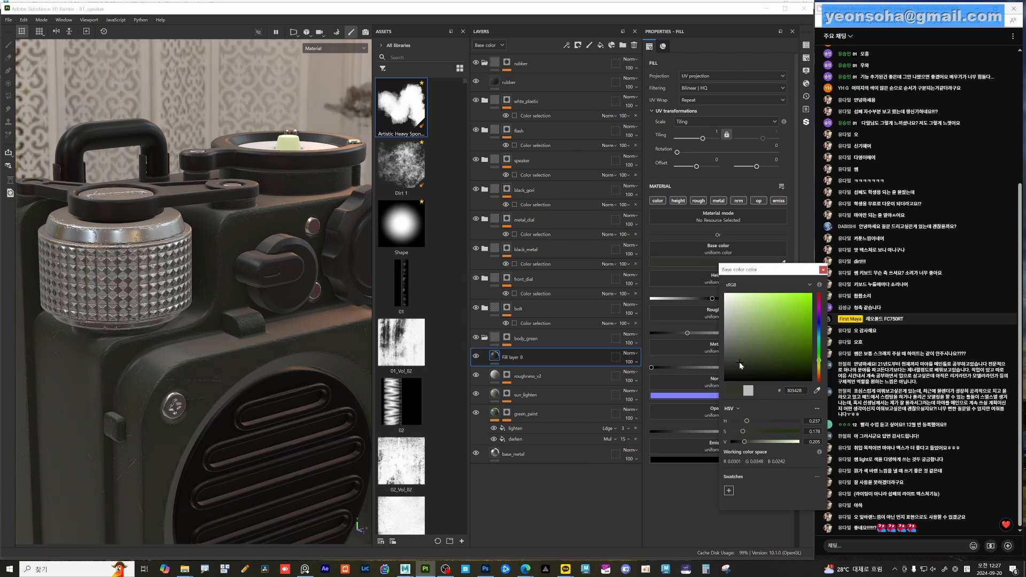
pyautogui.click(823, 270)
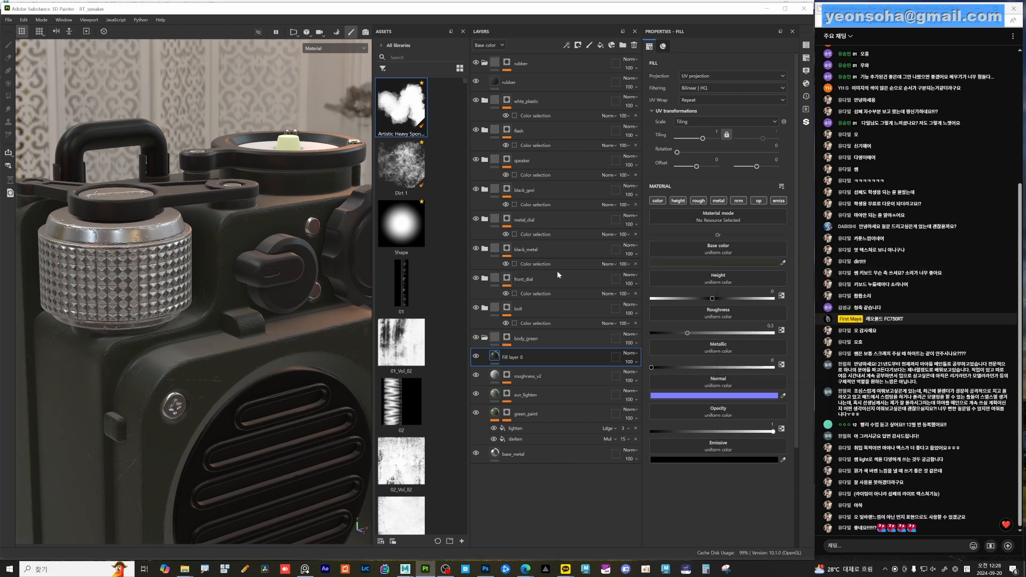
# - Rename the new dark green fill layer as dirt
pyautogui.doubleClick(508, 354)
pyautogui.write('d')
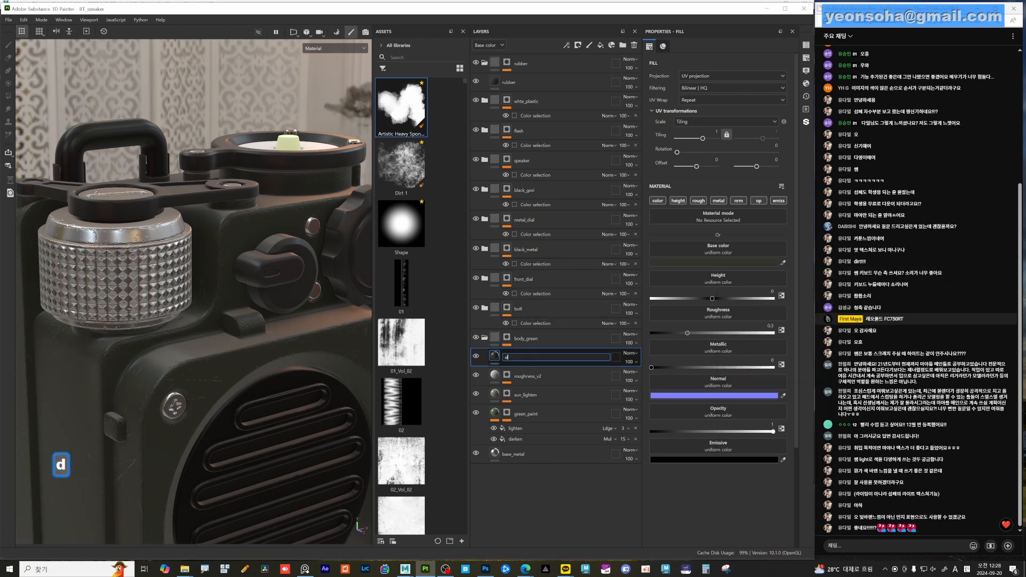
pyautogui.write('irt')
pyautogui.press('Return')
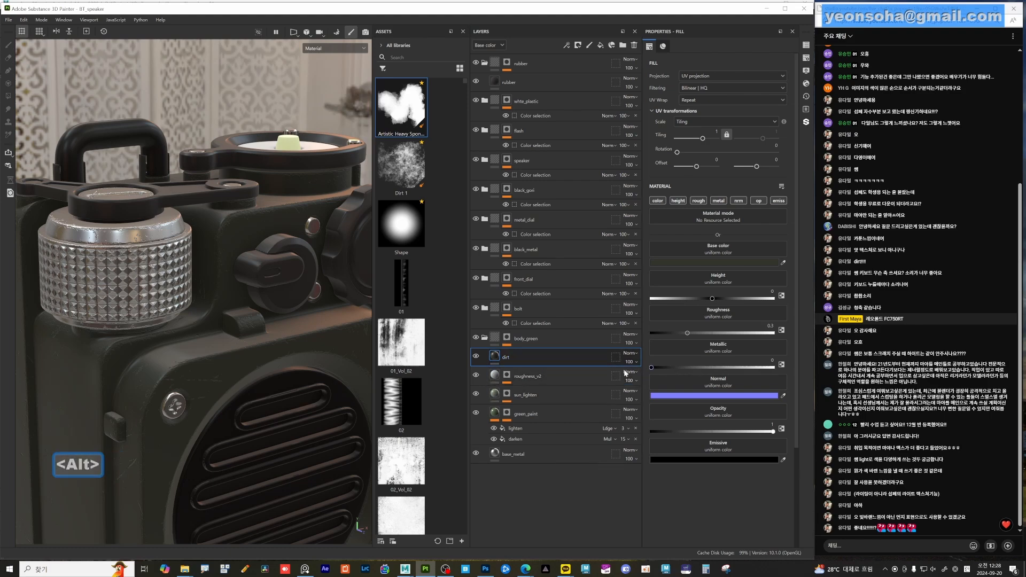
# - Raise the dirt layer's roughness to about 0.89 so the dark color looks matte on the speaker body
pyautogui.keyDown('alt'); pyautogui.moveTo(257, 320); pyautogui.dragTo(222, 339); pyautogui.keyUp('alt')
pyautogui.keyDown('alt'); pyautogui.moveTo(222, 339); pyautogui.dragTo(165, 334, button='right'); pyautogui.keyUp('alt')
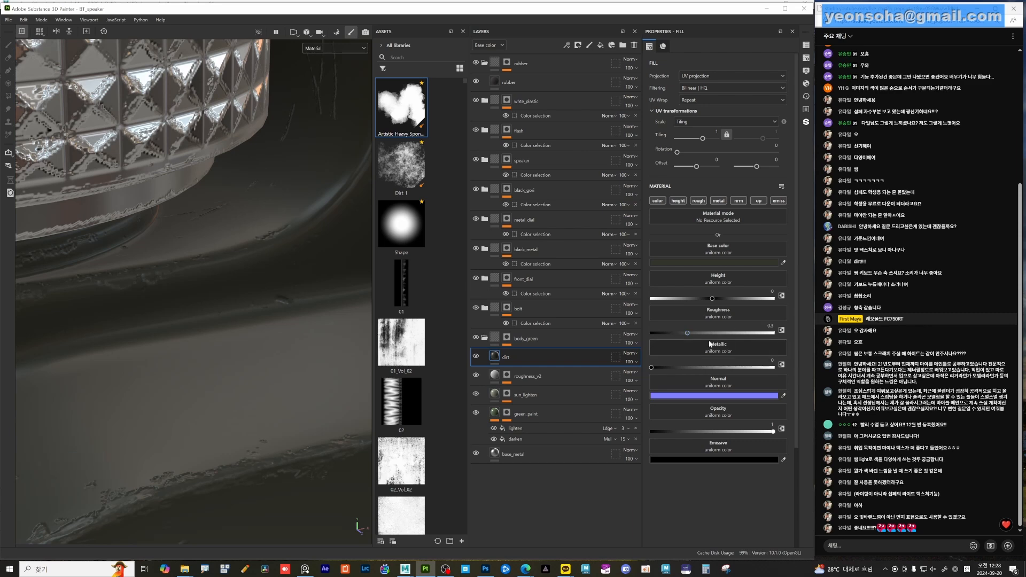
pyautogui.click(687, 333)
pyautogui.moveTo(687, 335); pyautogui.dragTo(753, 336)
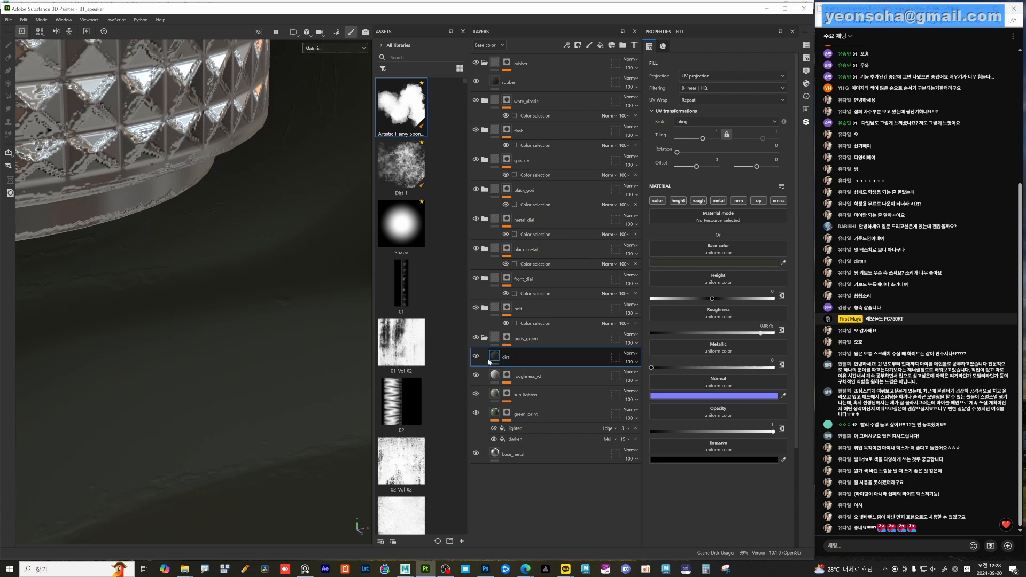
pyautogui.scroll(-8, 172, 316)
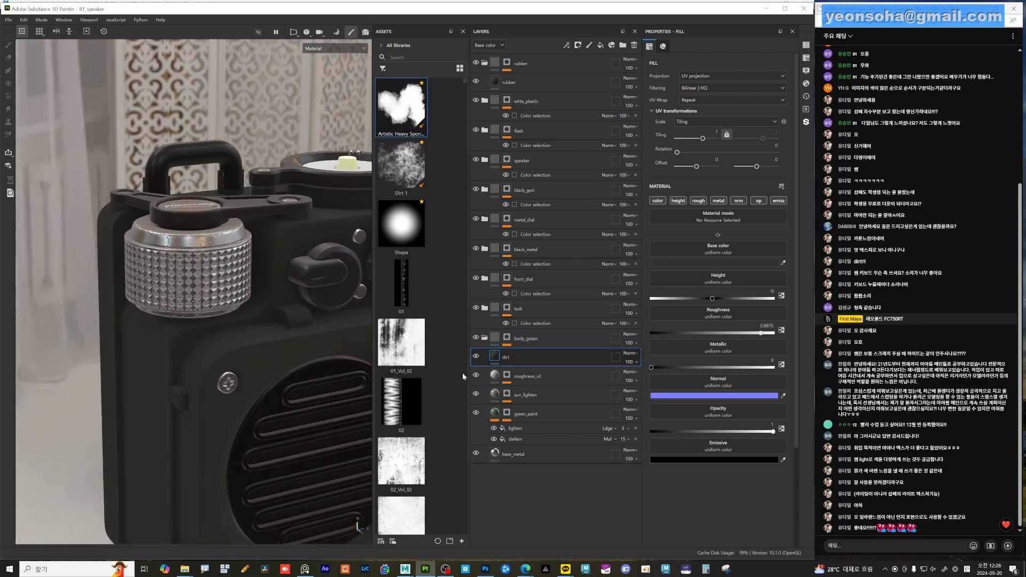
pyautogui.press('alt')
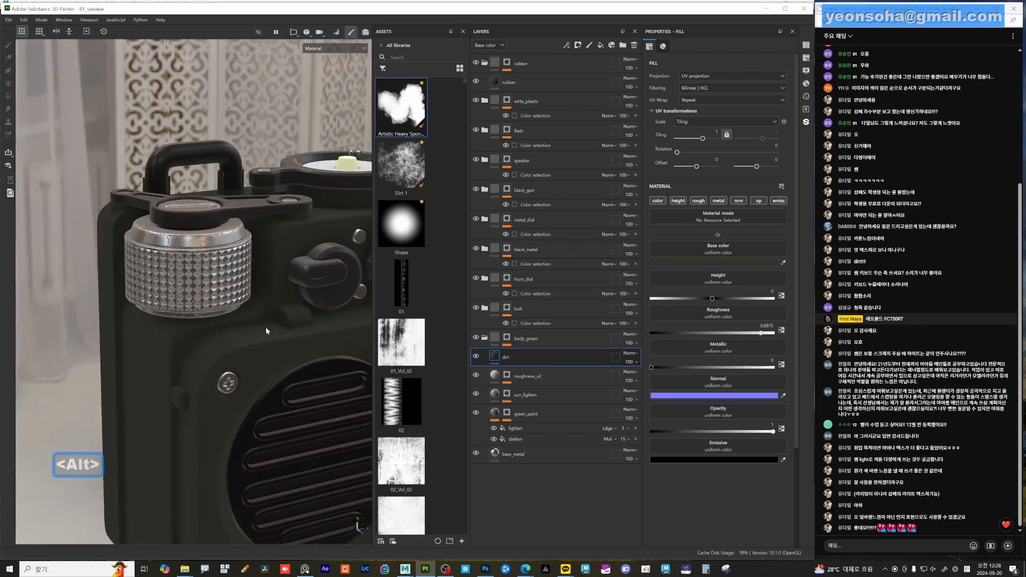
# - Add a black mask with a Dirt generator to the dirt layer and set its Dirt Level to 0.55
pyautogui.rightClick(496, 354)
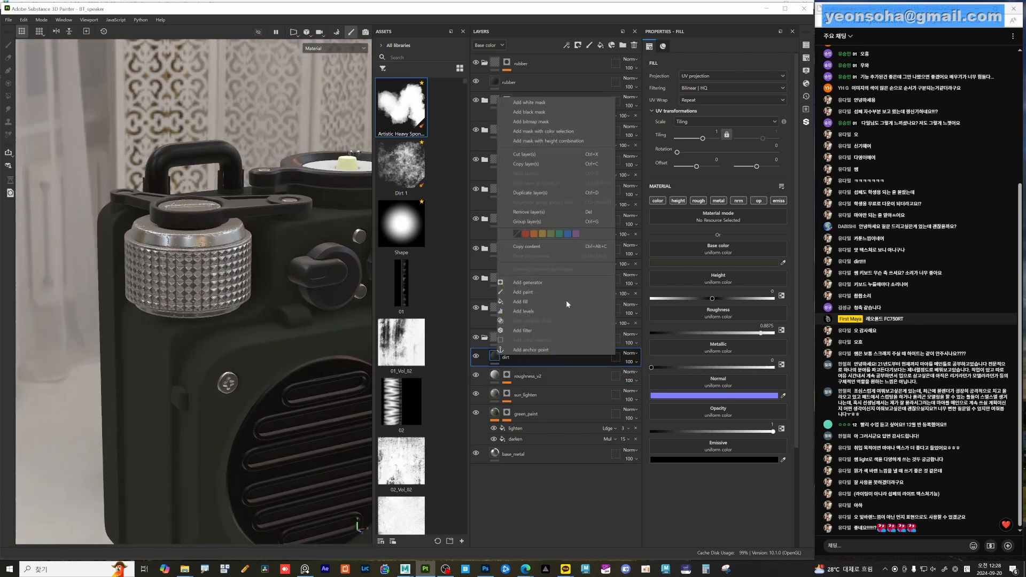
pyautogui.click(542, 112)
pyautogui.rightClick(507, 357)
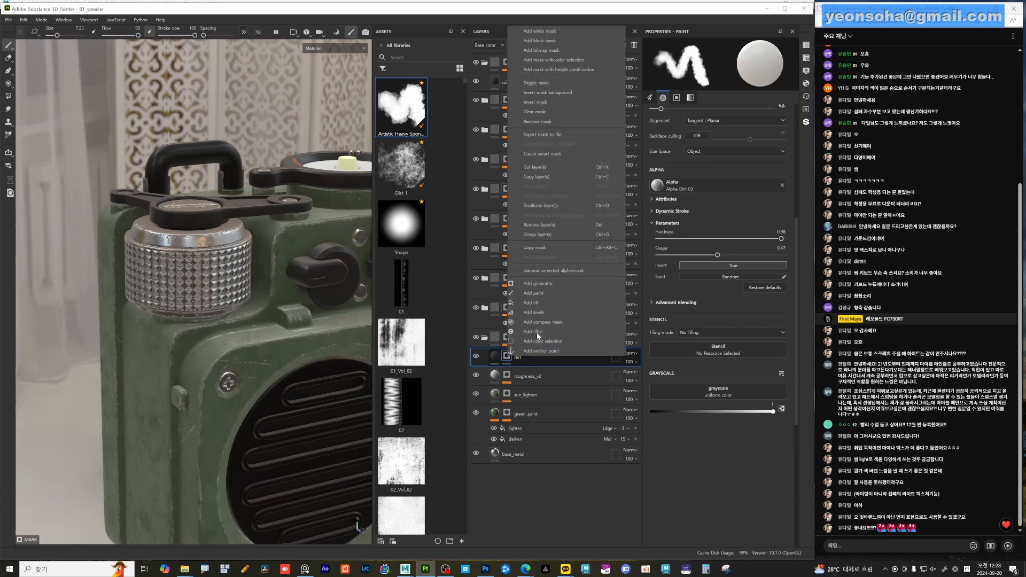
pyautogui.click(538, 284)
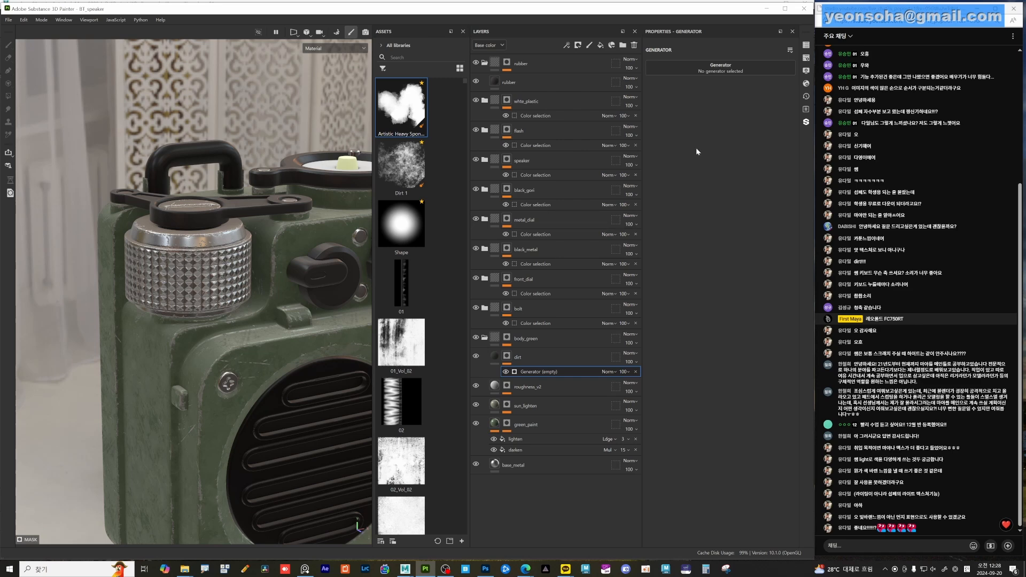
pyautogui.click(702, 71)
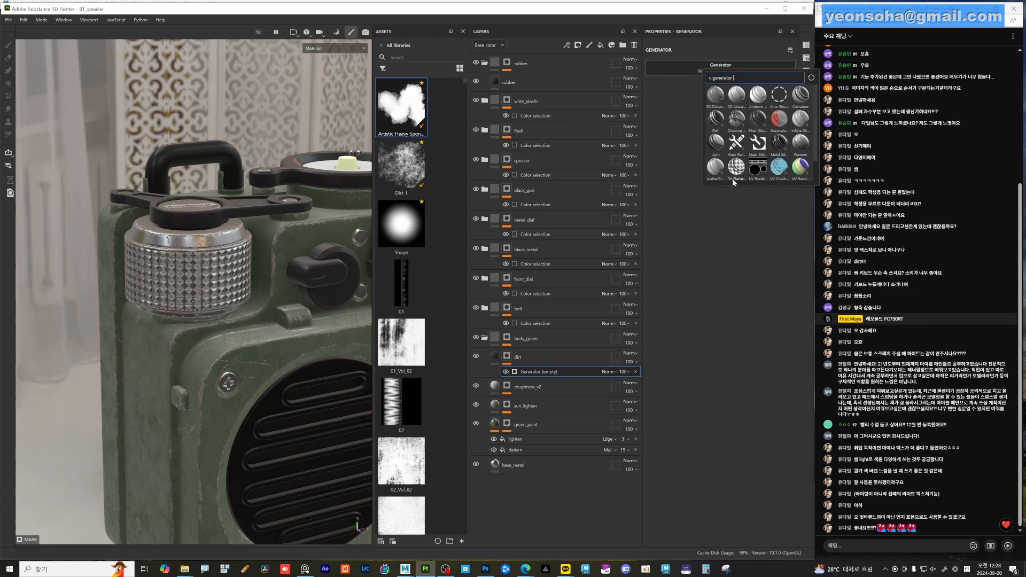
pyautogui.click(716, 118)
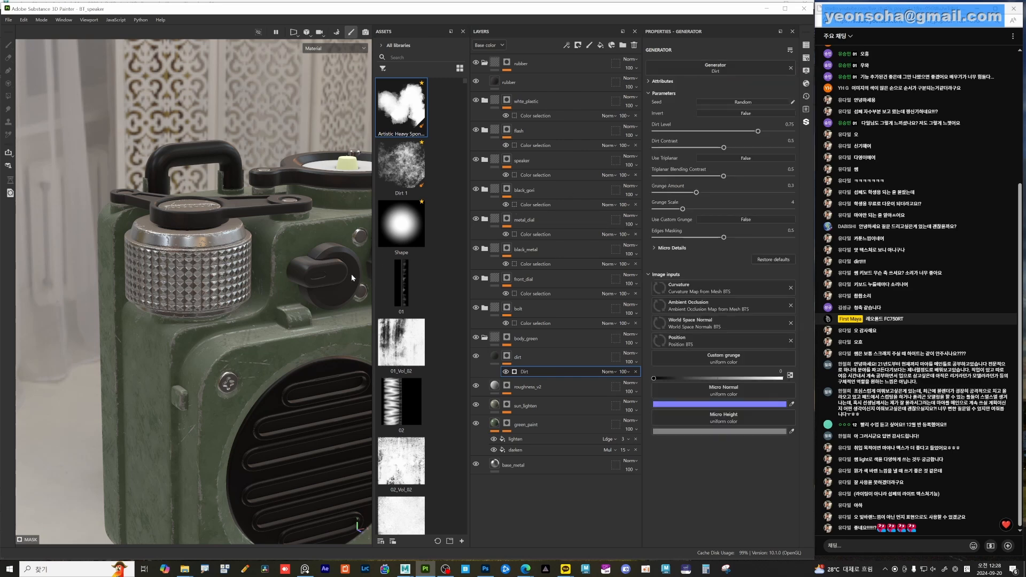
pyautogui.moveTo(276, 352)
pyautogui.keyDown('alt'); pyautogui.mouseDown()
pyautogui.moveTo(297, 351)
pyautogui.moveTo(206, 366)
pyautogui.moveTo(238, 354)
pyautogui.moveTo(157, 347)
pyautogui.moveTo(240, 344)
pyautogui.moveTo(241, 364)
pyautogui.moveTo(283, 348)
pyautogui.mouseUp(); pyautogui.keyUp('alt')
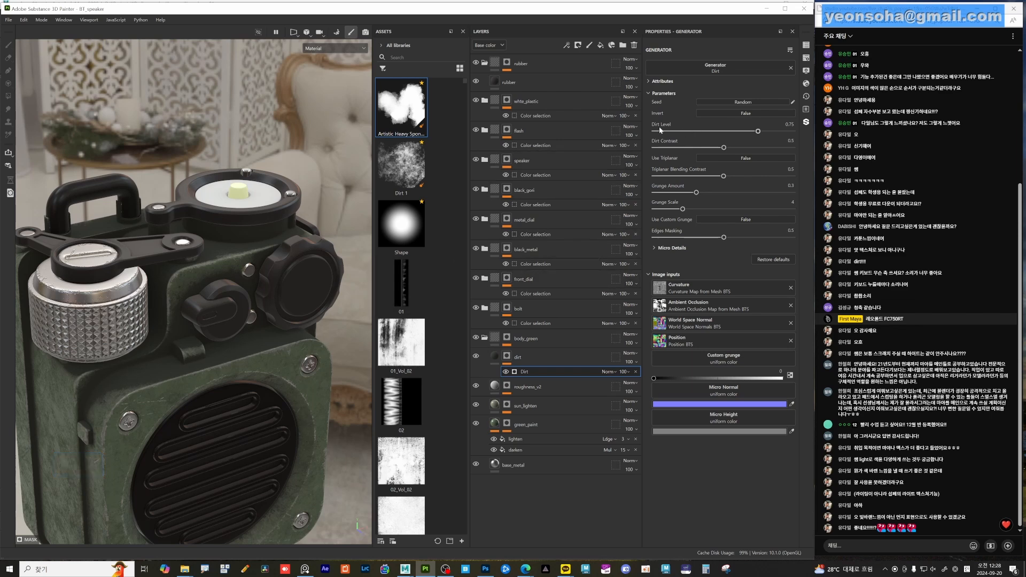
pyautogui.moveTo(754, 132); pyautogui.dragTo(735, 132)
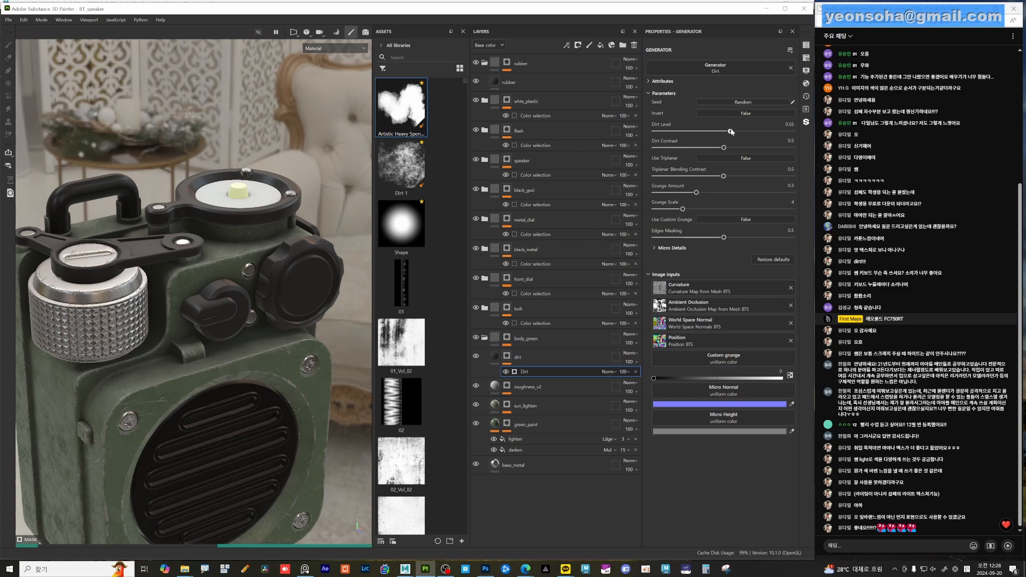
# - Compare the speaker body with the dirt layer hidden and shown, and examine the dirt up close around the dials
pyautogui.keyDown('alt'); pyautogui.moveTo(282, 331); pyautogui.dragTo(181, 309); pyautogui.keyUp('alt')
pyautogui.moveTo(181, 309)
pyautogui.keyDown('alt'); pyautogui.mouseDown(button='right')
pyautogui.moveTo(290, 336)
pyautogui.moveTo(175, 326)
pyautogui.mouseUp(button='right'); pyautogui.keyUp('alt')
pyautogui.moveTo(175, 326)
pyautogui.keyDown('alt'); pyautogui.mouseDown()
pyautogui.moveTo(216, 345)
pyautogui.moveTo(173, 340)
pyautogui.mouseUp(); pyautogui.keyUp('alt')
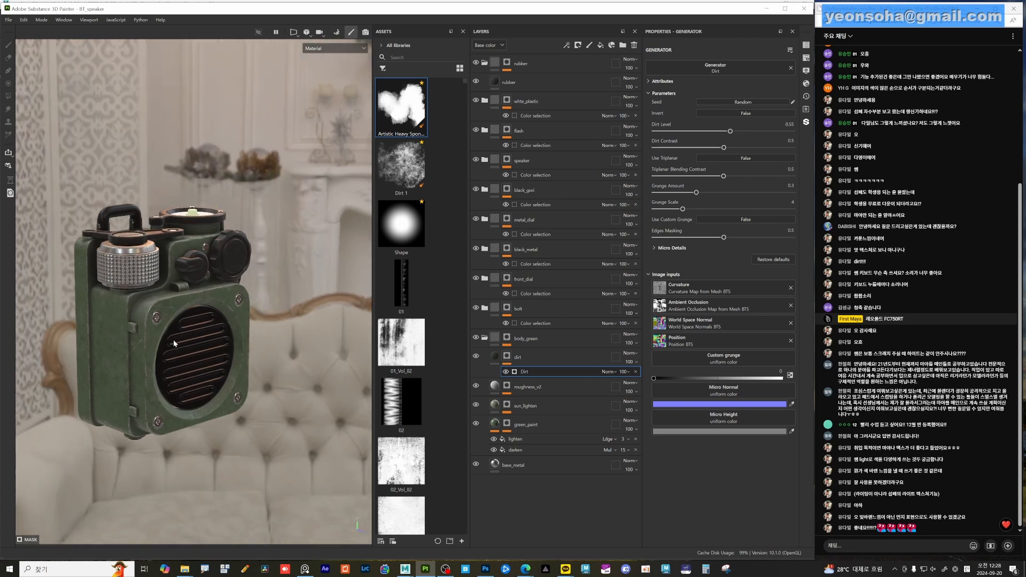
pyautogui.keyDown('alt'); pyautogui.moveTo(172, 340); pyautogui.dragTo(184, 348, button='middle'); pyautogui.keyUp('alt')
pyautogui.keyDown('alt'); pyautogui.moveTo(184, 348); pyautogui.dragTo(257, 347, button='right'); pyautogui.keyUp('alt')
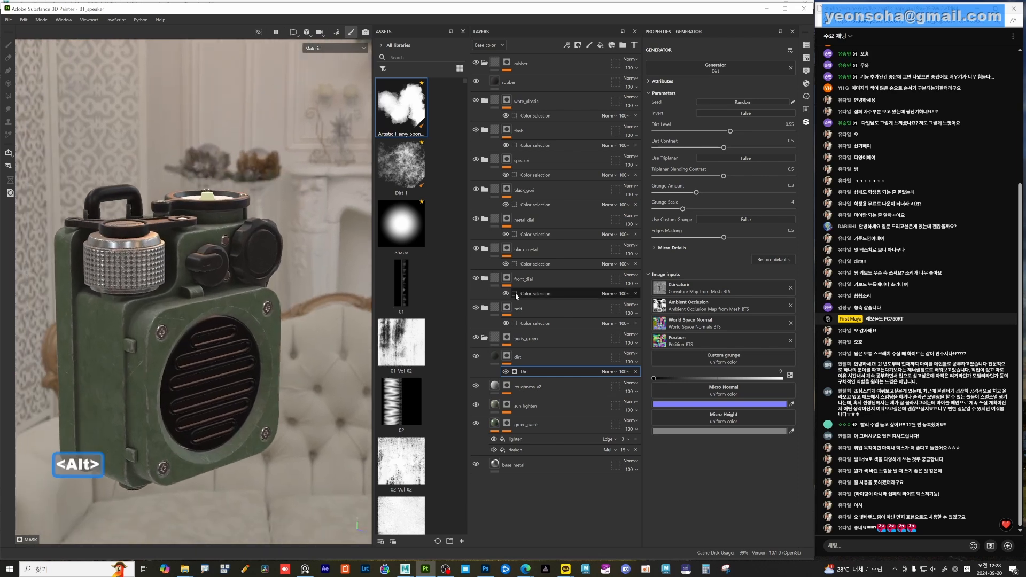
pyautogui.click(477, 357)
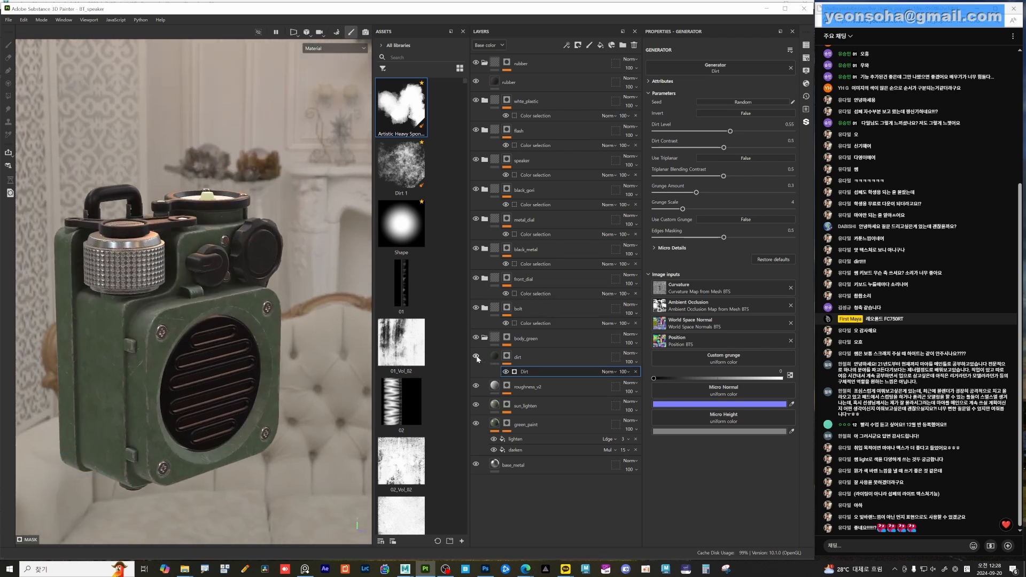
pyautogui.click(476, 356)
pyautogui.click(476, 356)
pyautogui.keyDown('alt'); pyautogui.moveTo(211, 252); pyautogui.dragTo(166, 302); pyautogui.keyUp('alt')
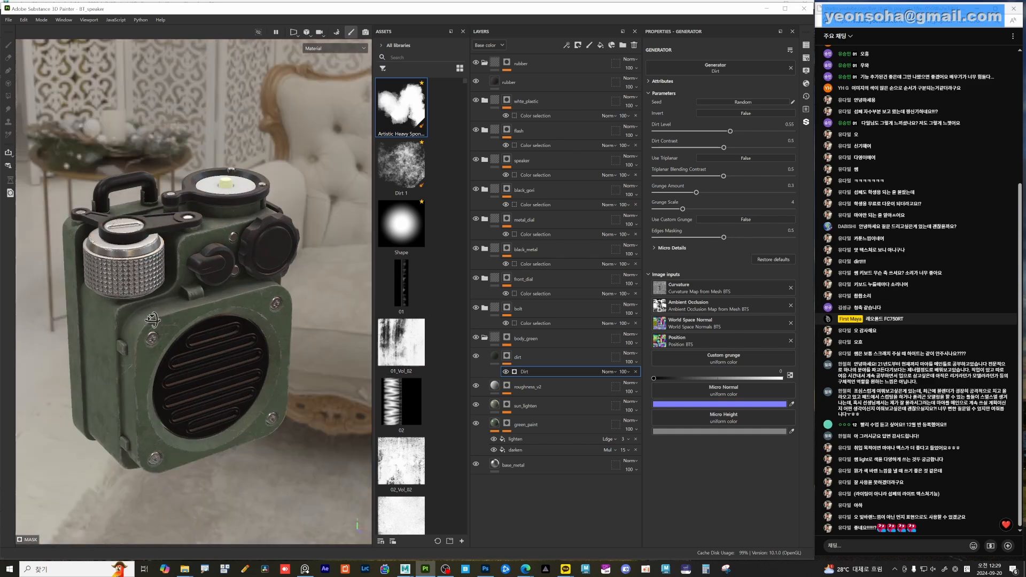
pyautogui.keyDown('alt'); pyautogui.moveTo(158, 309); pyautogui.dragTo(194, 312, button='right'); pyautogui.keyUp('alt')
pyautogui.keyDown('alt'); pyautogui.moveTo(194, 312); pyautogui.dragTo(210, 363, button='middle'); pyautogui.keyUp('alt')
pyautogui.keyDown('alt'); pyautogui.moveTo(210, 363); pyautogui.dragTo(184, 320); pyautogui.keyUp('alt')
pyautogui.keyDown('alt'); pyautogui.moveTo(184, 321); pyautogui.dragTo(188, 344, button='middle'); pyautogui.keyUp('alt')
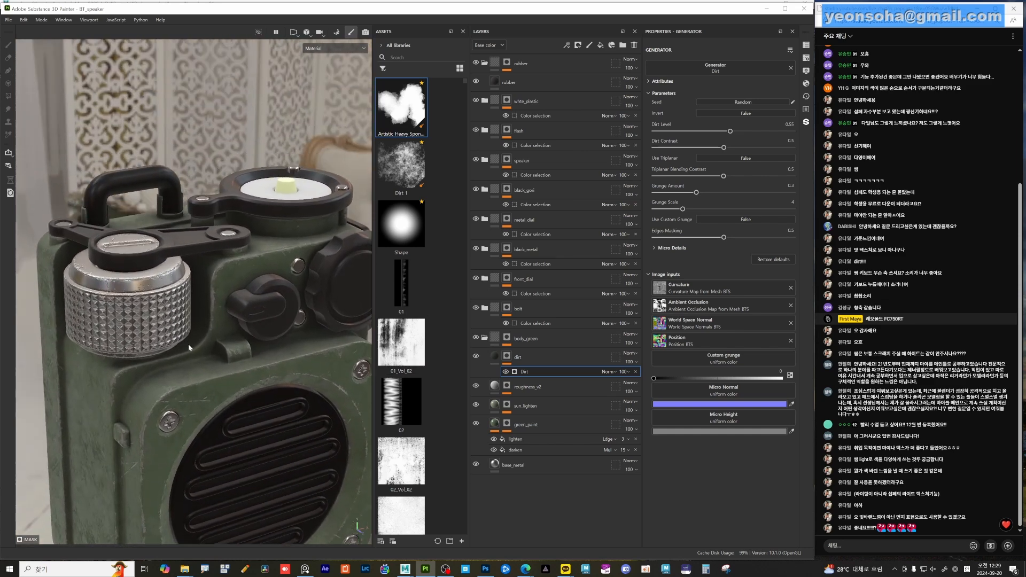
pyautogui.keyDown('alt'); pyautogui.moveTo(188, 344); pyautogui.dragTo(228, 348, button='right'); pyautogui.keyUp('alt')
pyautogui.keyDown('alt'); pyautogui.moveTo(229, 349); pyautogui.dragTo(262, 300, button='middle'); pyautogui.keyUp('alt')
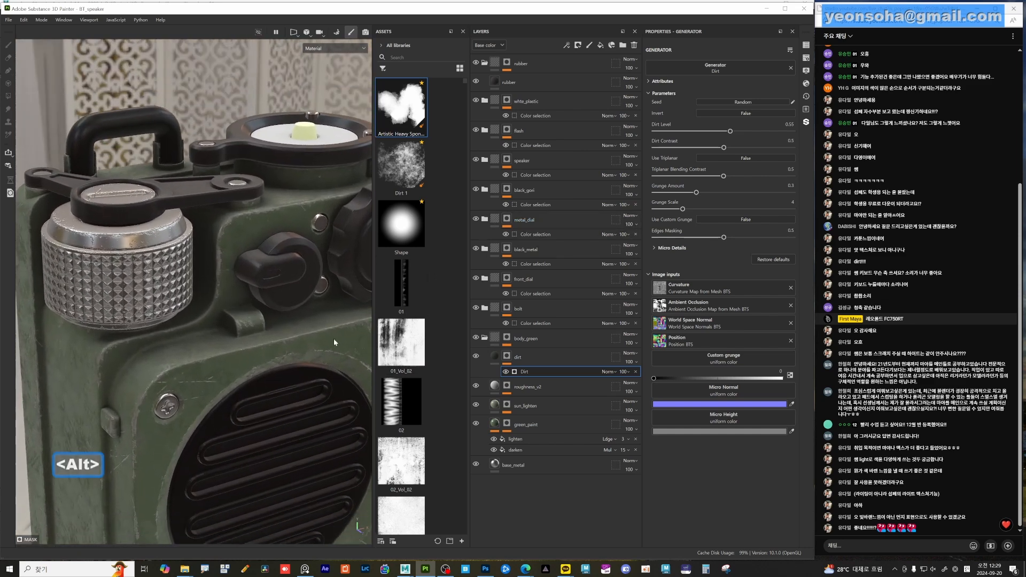
pyautogui.keyDown('alt'); pyautogui.moveTo(333, 338); pyautogui.dragTo(329, 359, button='middle'); pyautogui.keyUp('alt')
# - Isolate the dirt layer's mask and set the generator's Dirt Level to 0.41 and Dirt Contrast to 0.88
pyautogui.keyDown('alt'); pyautogui.click(508, 361); pyautogui.keyUp('alt')
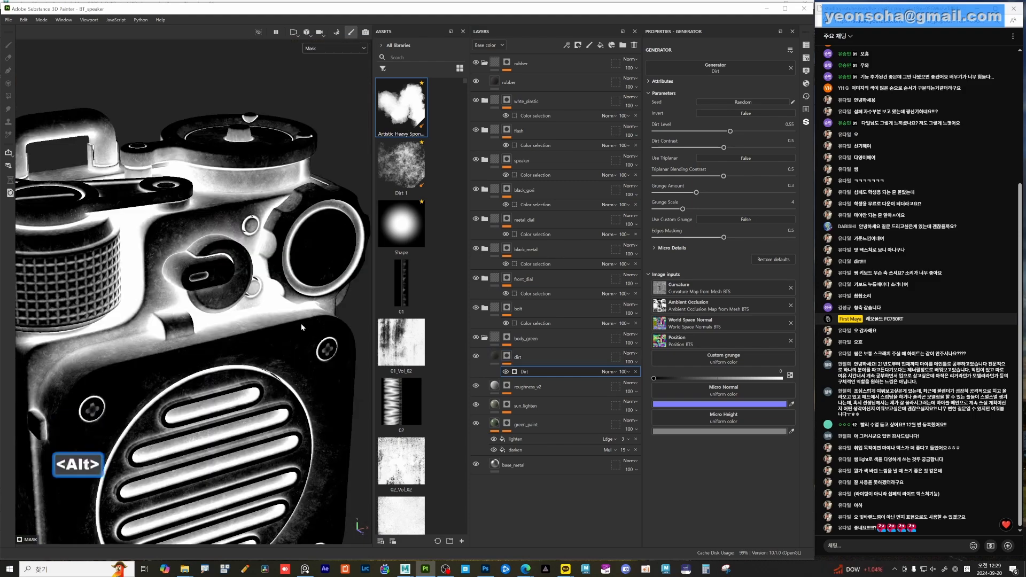
pyautogui.keyDown('alt'); pyautogui.moveTo(300, 323); pyautogui.dragTo(134, 225); pyautogui.keyUp('alt')
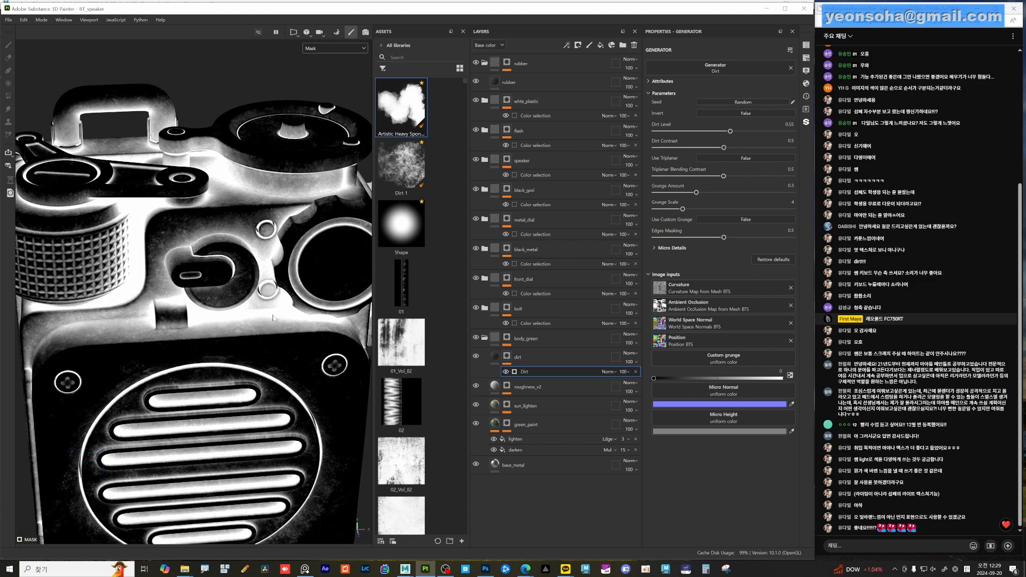
pyautogui.scroll(5, 273, 317)
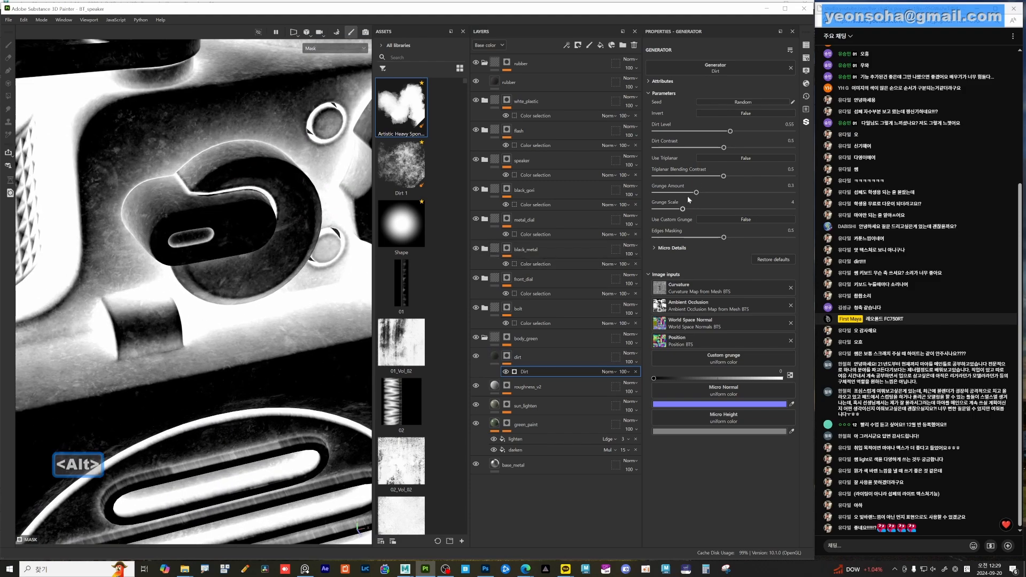
pyautogui.moveTo(724, 147)
pyautogui.mouseDown()
pyautogui.moveTo(778, 148)
pyautogui.moveTo(712, 133)
pyautogui.mouseUp()
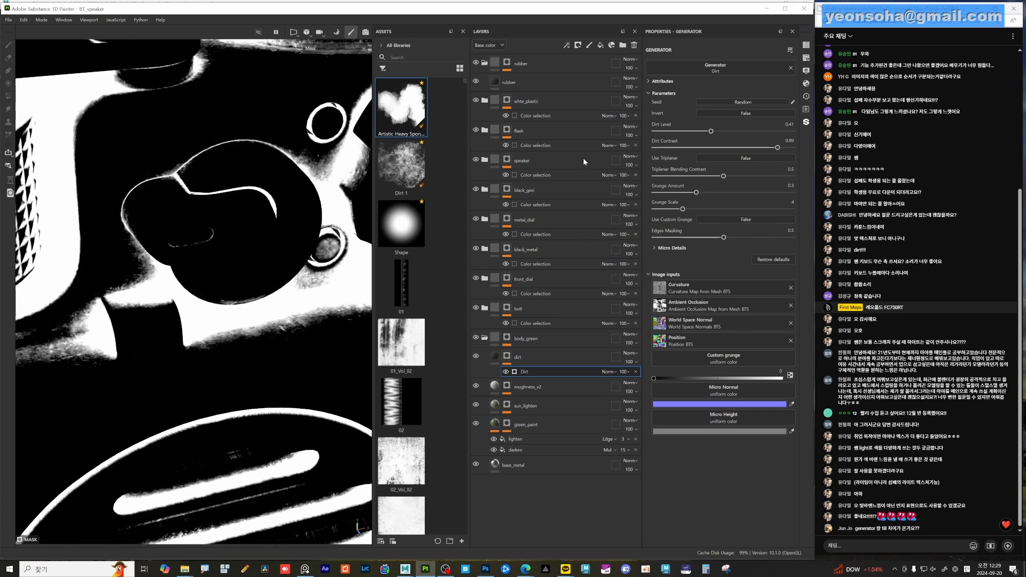
pyautogui.press('alt')
pyautogui.moveTo(778, 148)
pyautogui.mouseDown()
pyautogui.moveTo(760, 148)
pyautogui.moveTo(777, 149)
pyautogui.mouseUp()
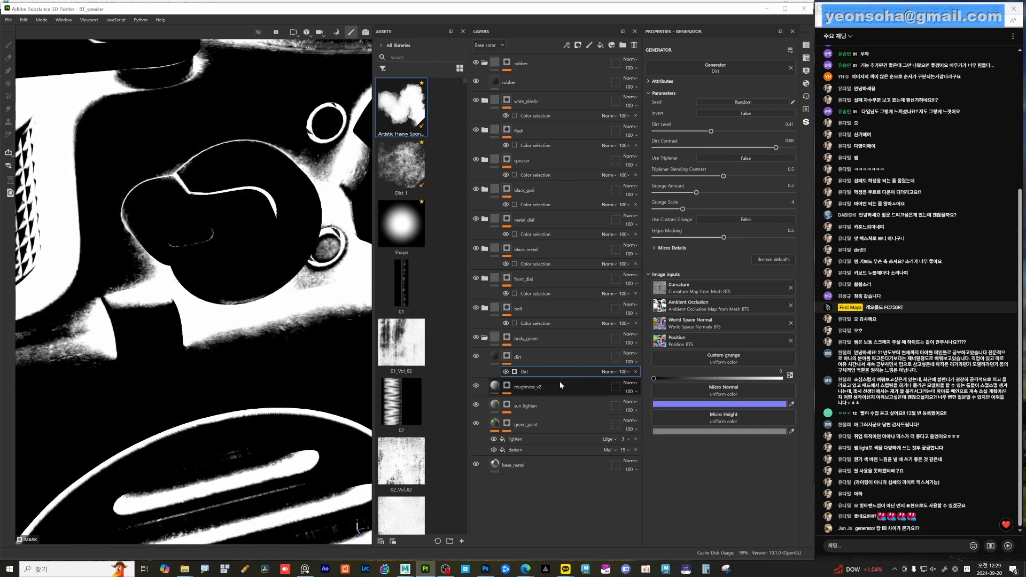
# - Return to the dirt layer's material display and soften the Dirt generator by setting Dirt Contrast to 0.45
pyautogui.click(487, 363)
pyautogui.keyDown('alt'); pyautogui.moveTo(230, 342); pyautogui.dragTo(199, 354); pyautogui.keyUp('alt')
pyautogui.keyDown('alt'); pyautogui.moveTo(199, 354); pyautogui.dragTo(236, 345, button='right'); pyautogui.keyUp('alt')
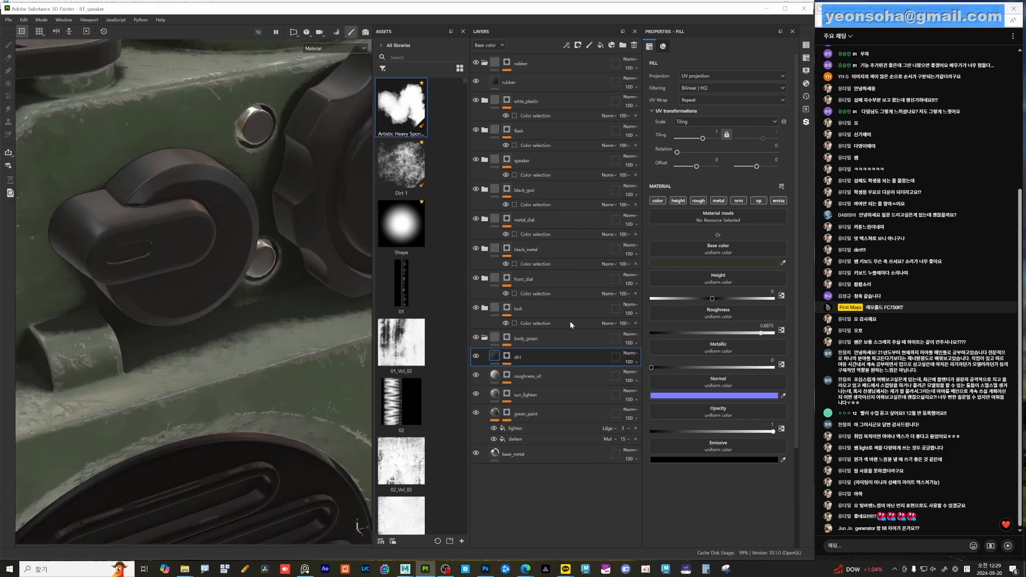
pyautogui.click(507, 356)
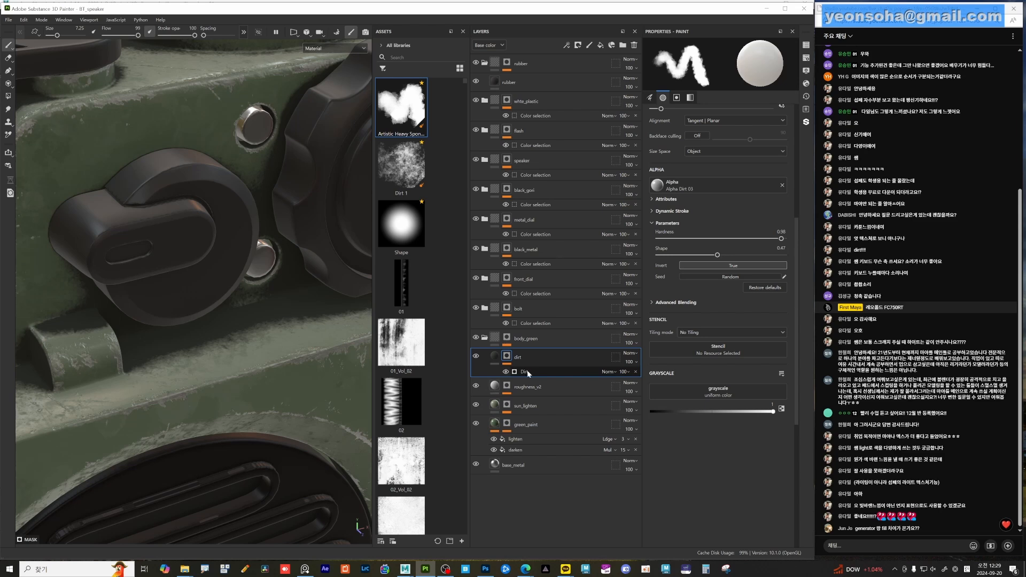
pyautogui.click(528, 373)
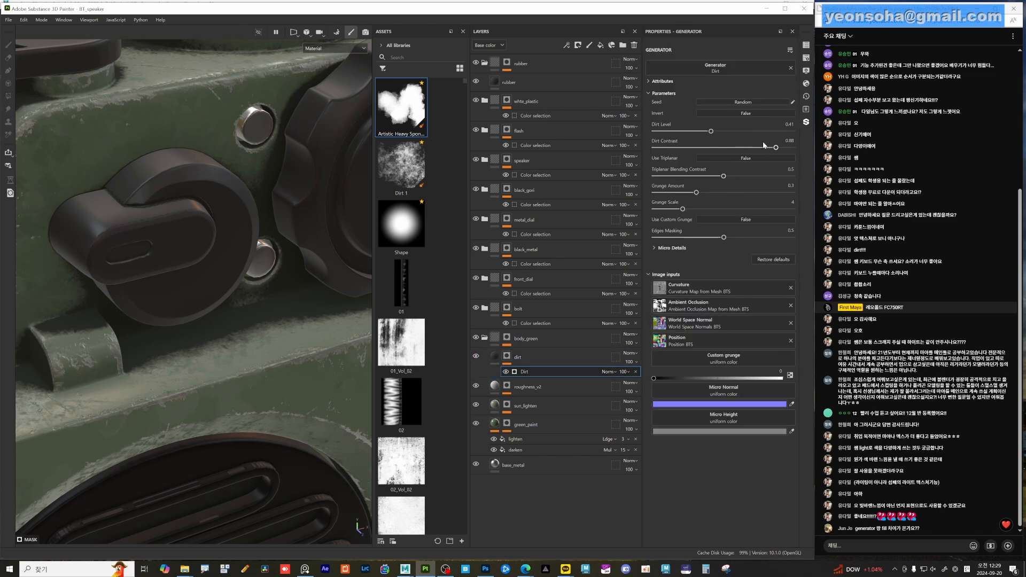
pyautogui.moveTo(766, 149); pyautogui.dragTo(755, 150)
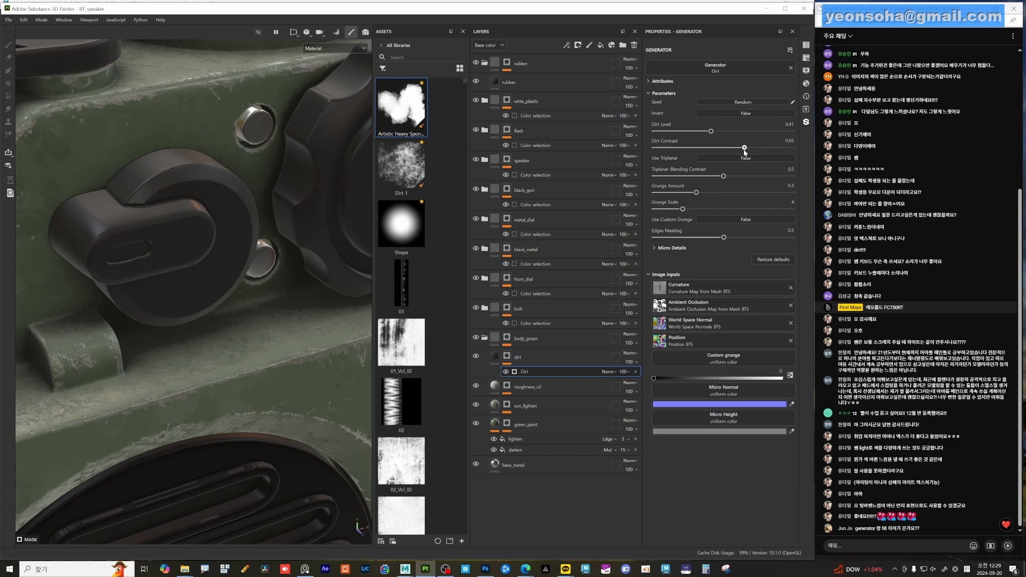
pyautogui.moveTo(746, 152)
pyautogui.mouseDown()
pyautogui.moveTo(796, 148)
pyautogui.moveTo(719, 151)
pyautogui.mouseUp()
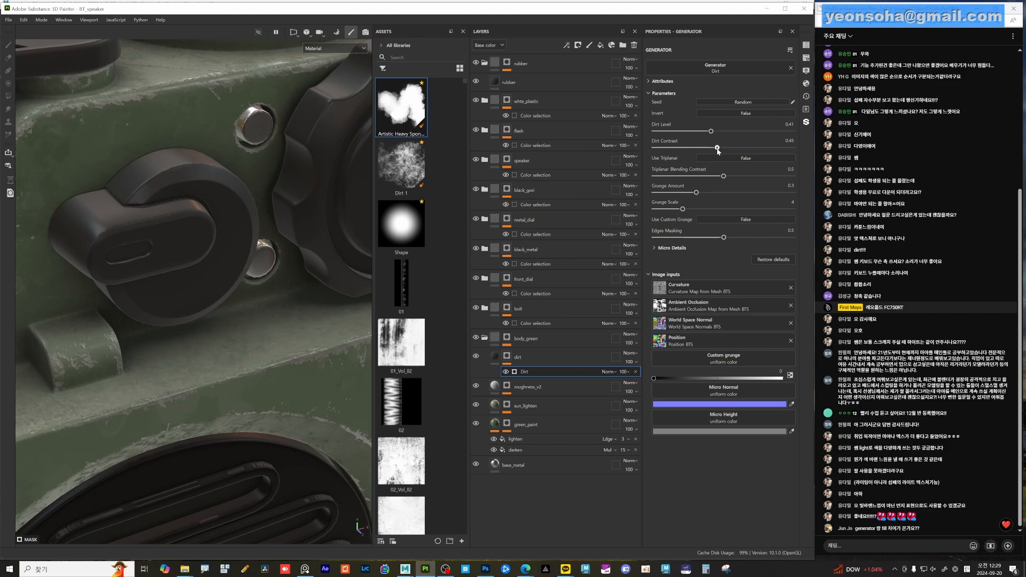
# - Examine the softened dirt on the speaker body from several angles, under rotated environment lighting and close up around the grille
pyautogui.scroll(-5, 250, 309)
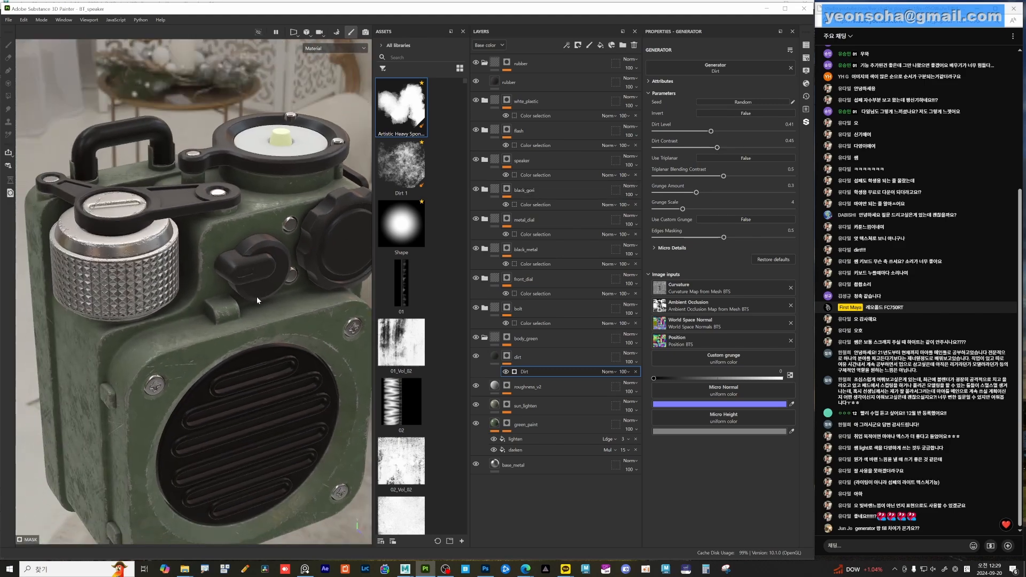
pyautogui.keyDown('alt'); pyautogui.moveTo(256, 300); pyautogui.dragTo(185, 272); pyautogui.keyUp('alt')
pyautogui.keyDown('alt'); pyautogui.moveTo(184, 272); pyautogui.dragTo(176, 299, button='right'); pyautogui.keyUp('alt')
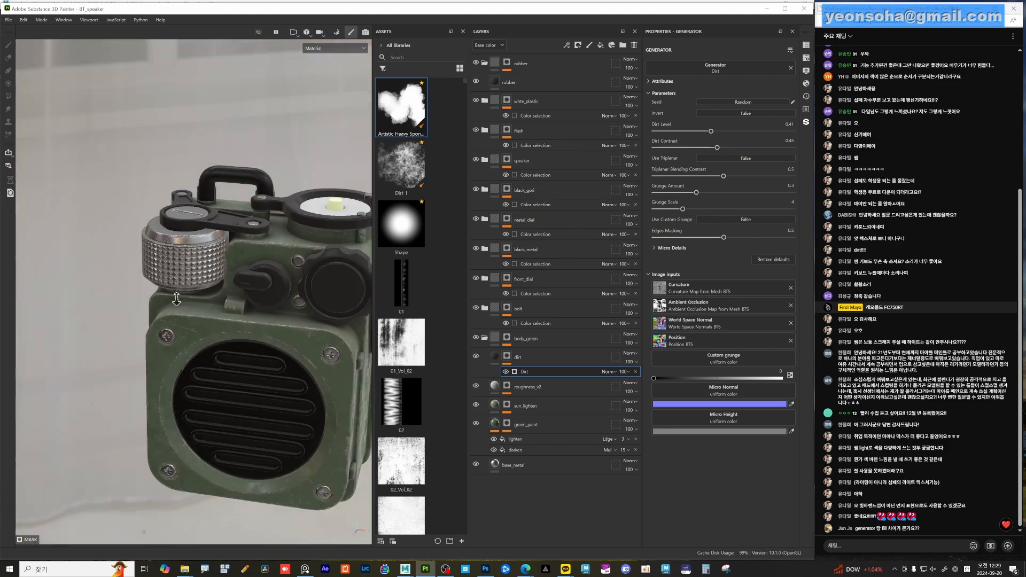
pyautogui.keyDown('alt'); pyautogui.moveTo(177, 299); pyautogui.dragTo(222, 325); pyautogui.keyUp('alt')
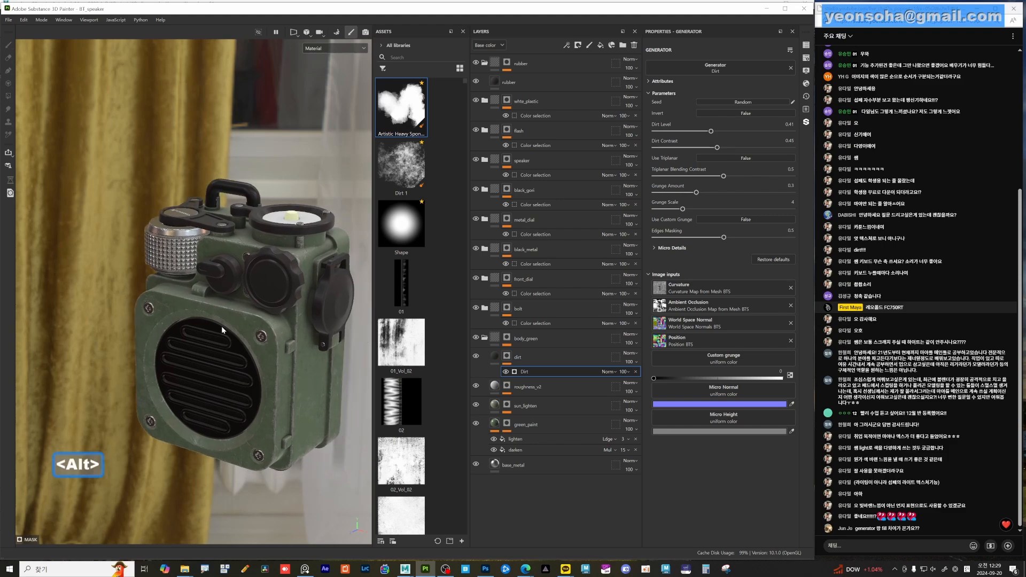
pyautogui.moveTo(222, 327)
pyautogui.keyDown('shift'); pyautogui.mouseDown(button='right')
pyautogui.moveTo(304, 324)
pyautogui.moveTo(239, 325)
pyautogui.mouseUp(button='right'); pyautogui.keyUp('shift')
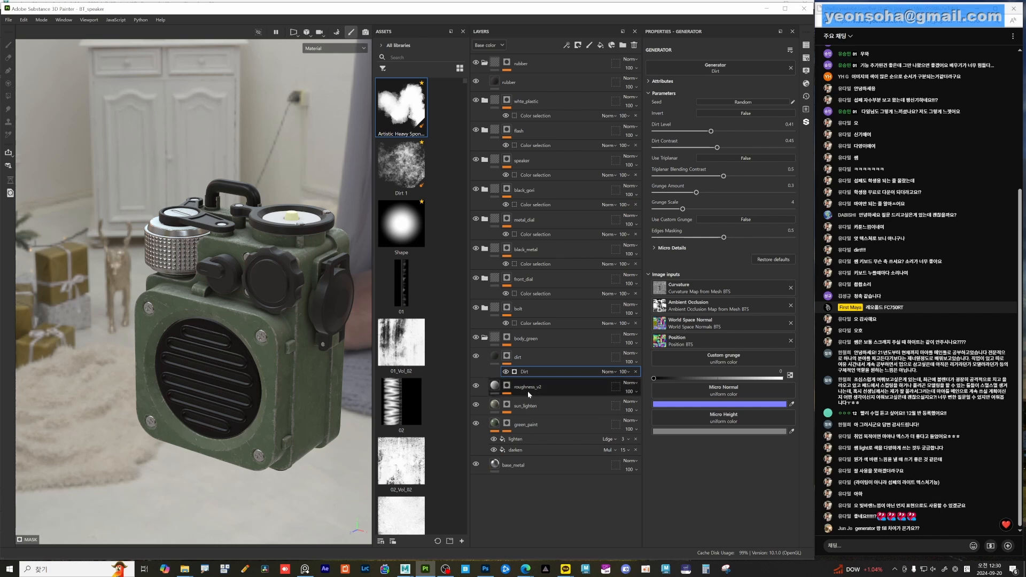
pyautogui.keyDown('alt'); pyautogui.moveTo(278, 375); pyautogui.dragTo(233, 381); pyautogui.keyUp('alt')
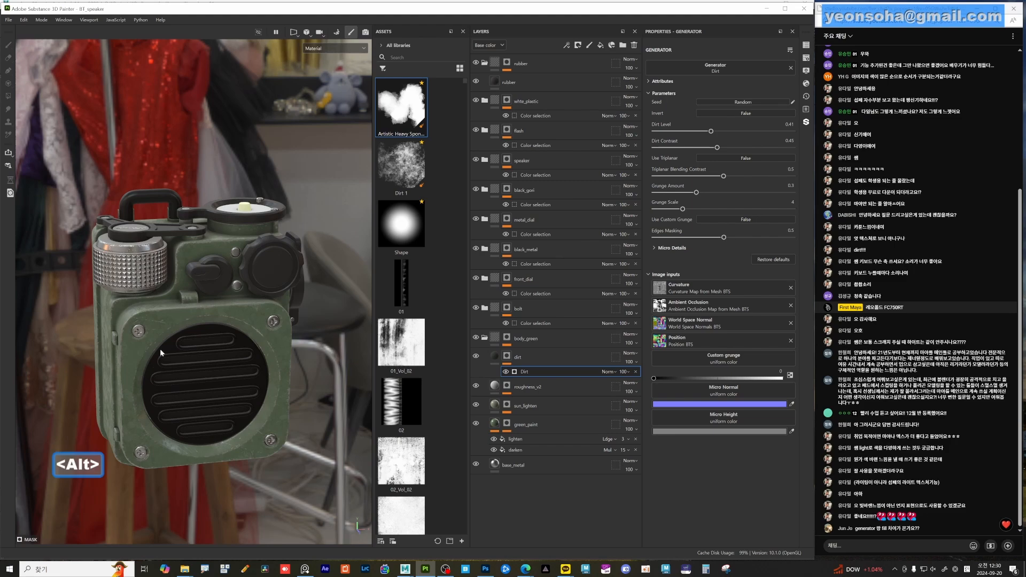
pyautogui.keyDown('alt'); pyautogui.moveTo(192, 351); pyautogui.dragTo(240, 371, button='middle'); pyautogui.keyUp('alt')
pyautogui.keyDown('alt'); pyautogui.moveTo(240, 371); pyautogui.dragTo(262, 389, button='right'); pyautogui.keyUp('alt')
pyautogui.keyDown('alt'); pyautogui.moveTo(262, 389); pyautogui.dragTo(283, 378); pyautogui.keyUp('alt')
pyautogui.keyDown('alt'); pyautogui.moveTo(284, 378); pyautogui.dragTo(293, 406, button='right'); pyautogui.keyUp('alt')
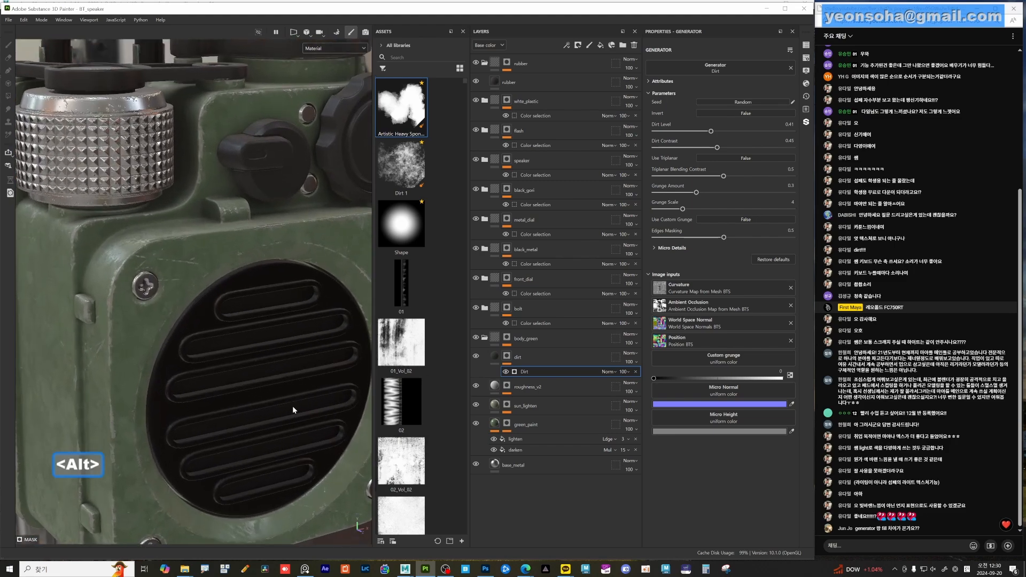
# - Examine the paint wear, roughness and dirt on the speaker's front and close up along its lower side edges and underside
pyautogui.keyDown('alt'); pyautogui.moveTo(293, 406); pyautogui.dragTo(233, 330); pyautogui.keyUp('alt')
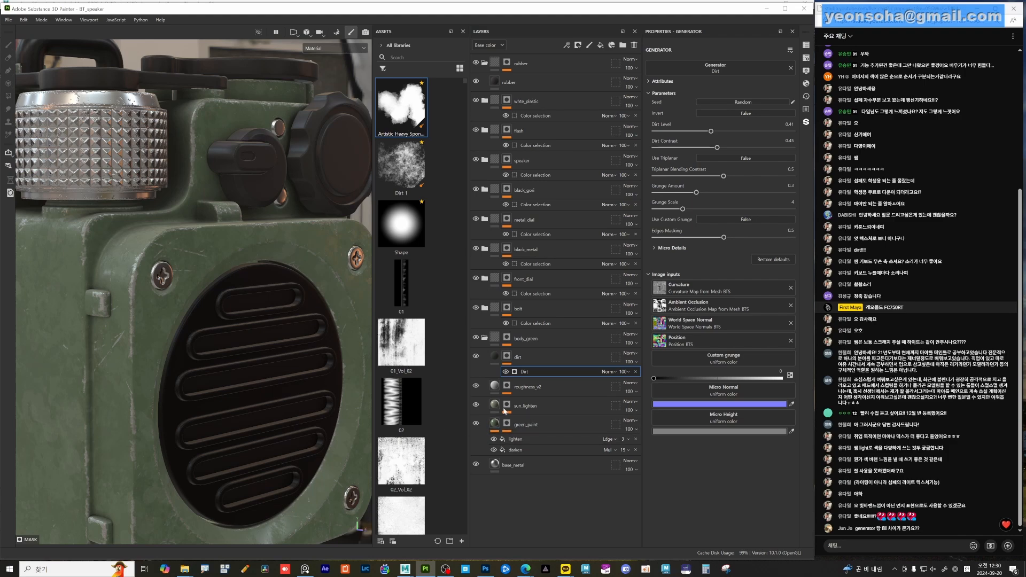
pyautogui.scroll(-6, 212, 271)
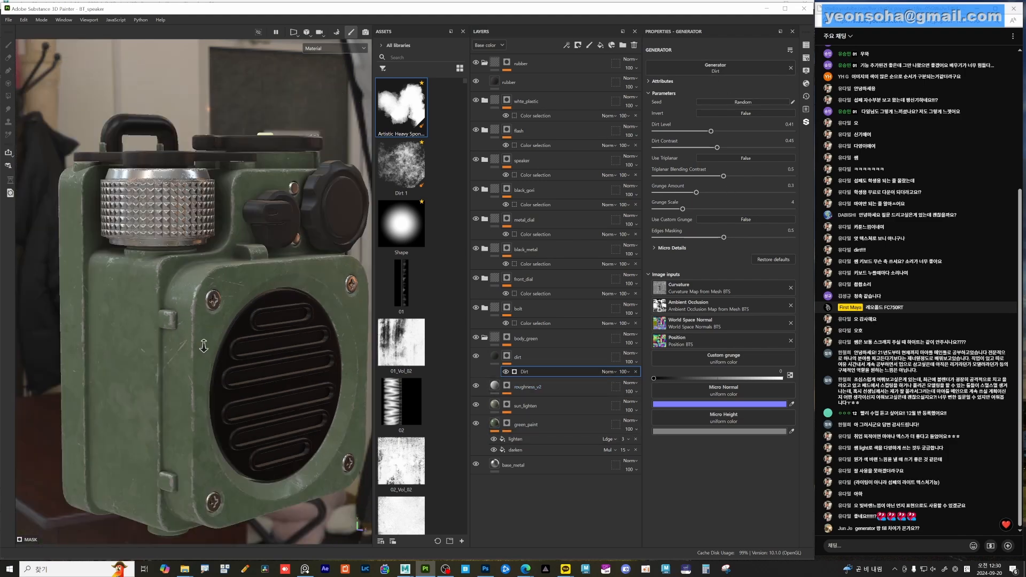
pyautogui.keyDown('alt'); pyautogui.moveTo(176, 267); pyautogui.dragTo(211, 364); pyautogui.keyUp('alt')
pyautogui.scroll(3, 213, 271)
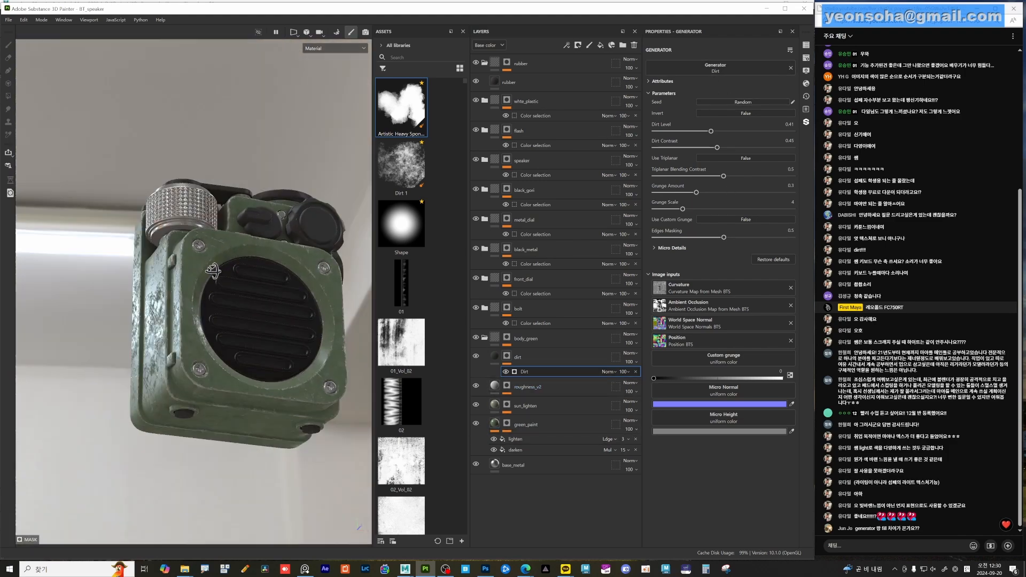
pyautogui.scroll(5, 207, 361)
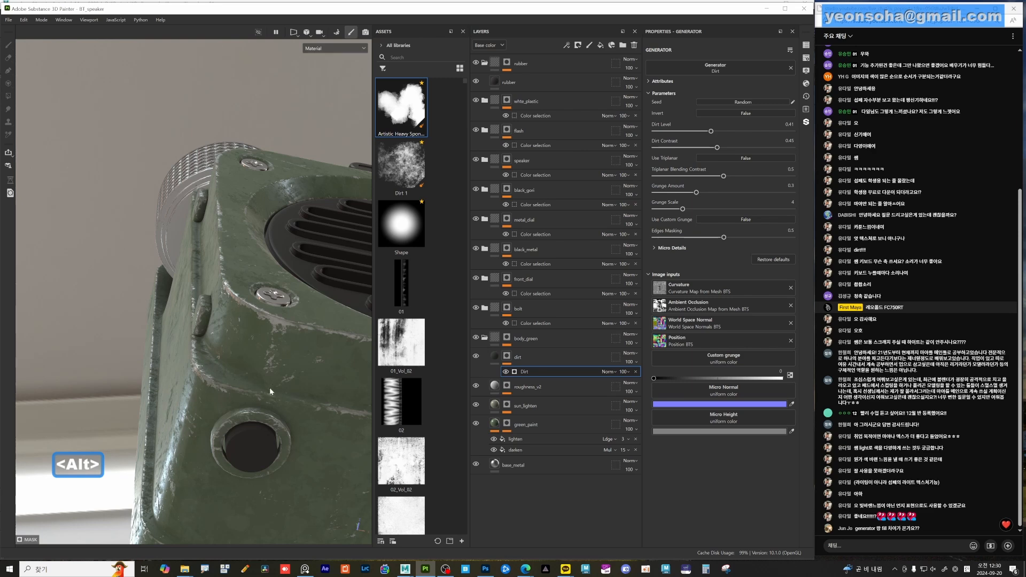
pyautogui.keyDown('alt'); pyautogui.moveTo(269, 386); pyautogui.dragTo(244, 368); pyautogui.keyUp('alt')
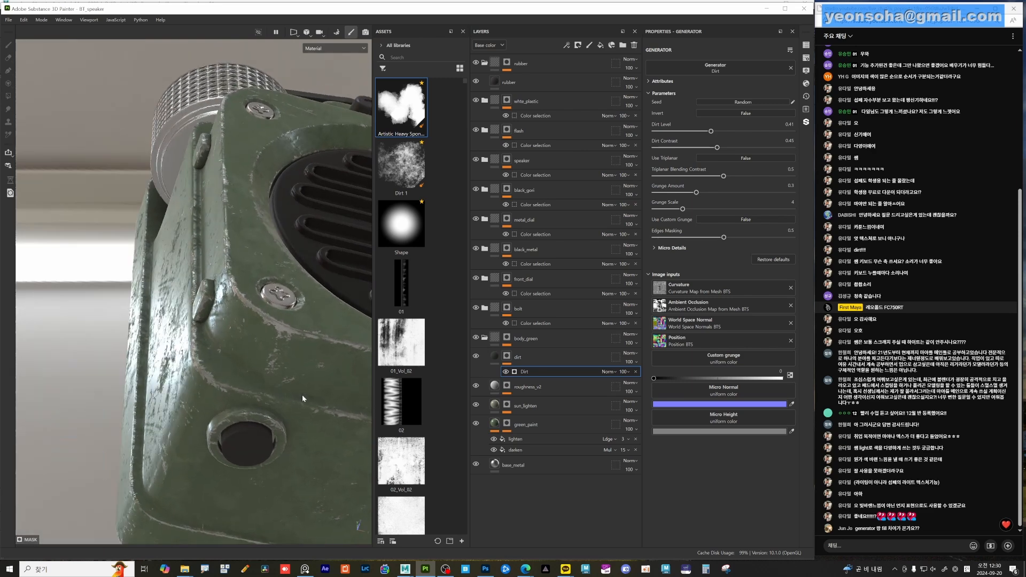
pyautogui.keyDown('alt'); pyautogui.moveTo(249, 359); pyautogui.dragTo(144, 328); pyautogui.keyUp('alt')
pyautogui.keyDown('alt'); pyautogui.moveTo(212, 225); pyautogui.dragTo(258, 269); pyautogui.keyUp('alt')
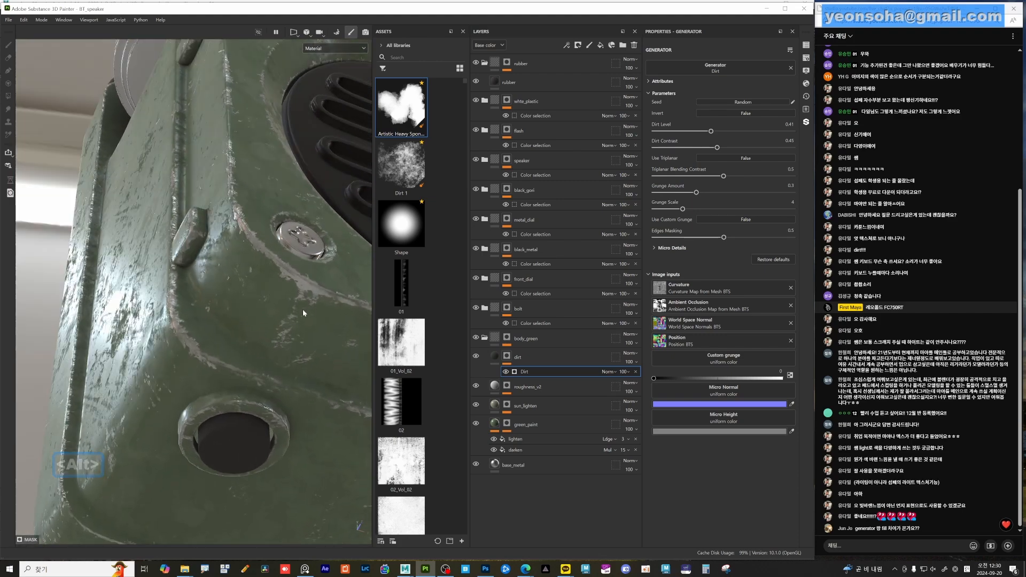
pyautogui.keyDown('alt'); pyautogui.moveTo(282, 304); pyautogui.dragTo(266, 368); pyautogui.keyUp('alt')
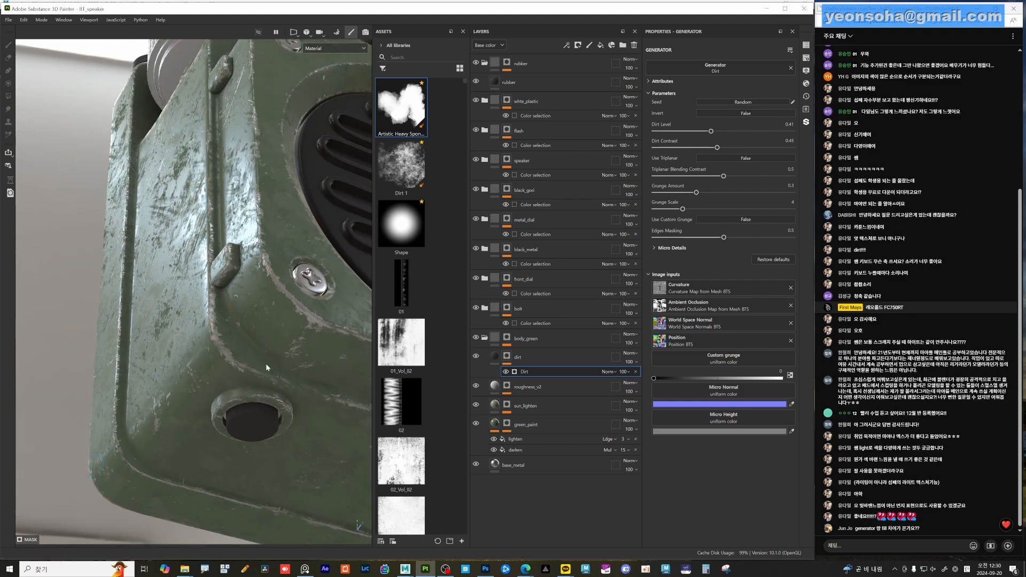
pyautogui.keyDown('alt'); pyautogui.moveTo(266, 368); pyautogui.dragTo(217, 236, button='right'); pyautogui.keyUp('alt')
pyautogui.keyDown('alt'); pyautogui.moveTo(217, 236); pyautogui.dragTo(249, 326); pyautogui.keyUp('alt')
pyautogui.keyDown('alt'); pyautogui.moveTo(249, 326); pyautogui.dragTo(260, 371, button='middle'); pyautogui.keyUp('alt')
pyautogui.keyDown('alt'); pyautogui.moveTo(259, 372); pyautogui.dragTo(283, 383); pyautogui.keyUp('alt')
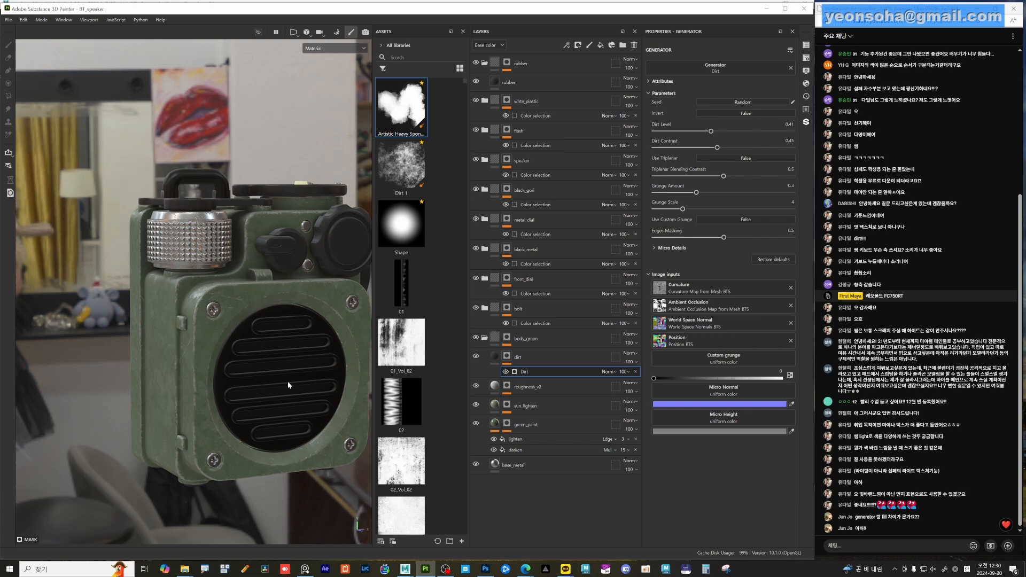
# - Inspect the weathered green body around the dials and grille from the front and both sides
pyautogui.scroll(5, 232, 336)
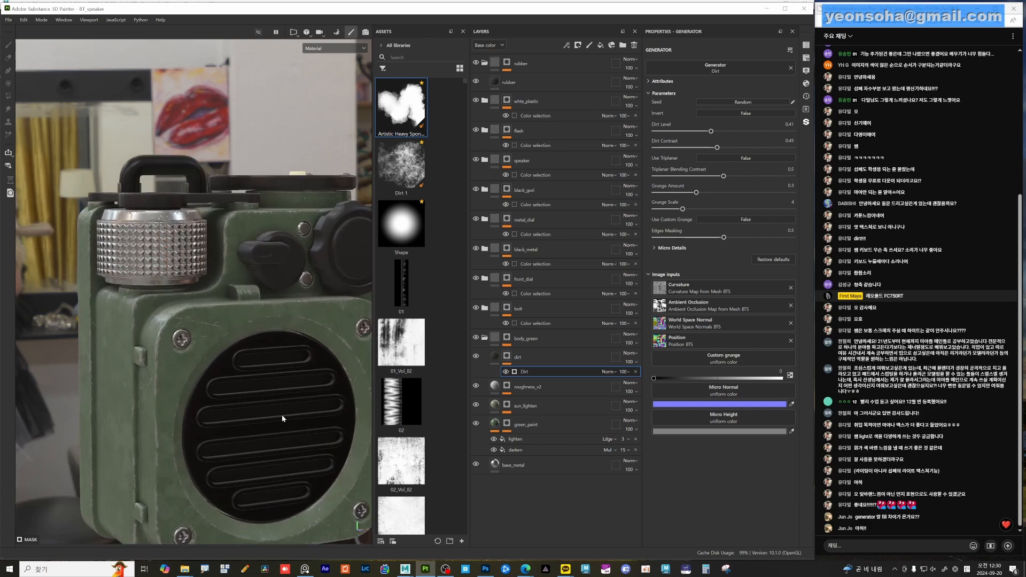
pyautogui.keyDown('alt'); pyautogui.moveTo(282, 418); pyautogui.dragTo(261, 389); pyautogui.keyUp('alt')
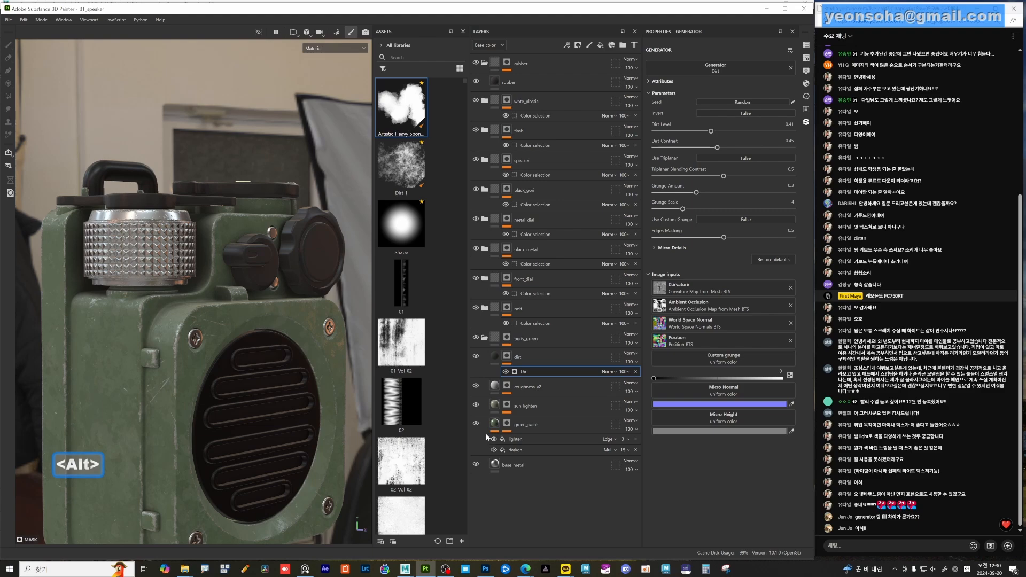
pyautogui.keyDown('alt'); pyautogui.moveTo(188, 355); pyautogui.dragTo(268, 359); pyautogui.keyUp('alt')
pyautogui.keyDown('alt'); pyautogui.moveTo(202, 369); pyautogui.dragTo(236, 360, button='middle'); pyautogui.keyUp('alt')
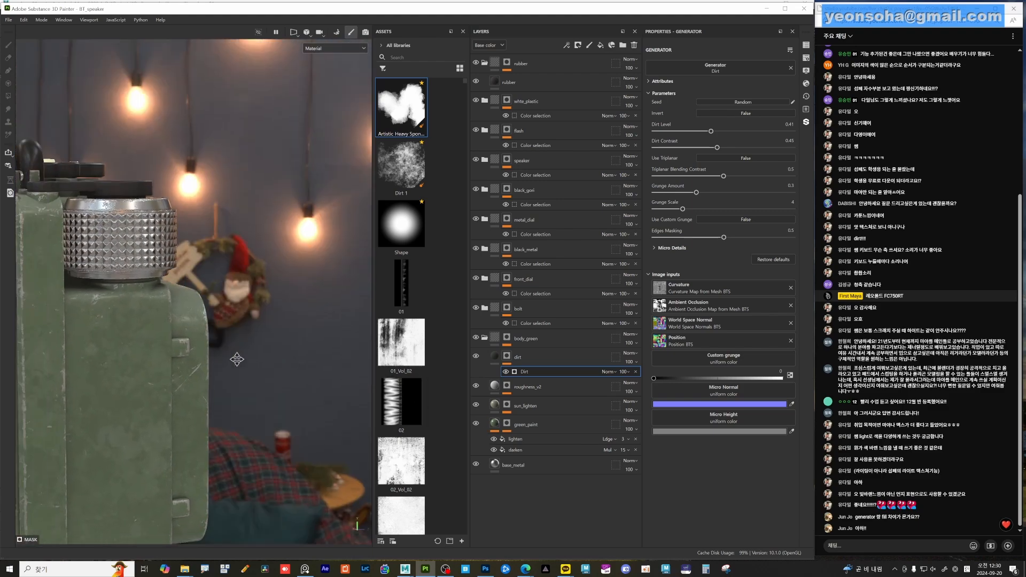
pyautogui.keyDown('alt'); pyautogui.moveTo(237, 359); pyautogui.dragTo(141, 369); pyautogui.keyUp('alt')
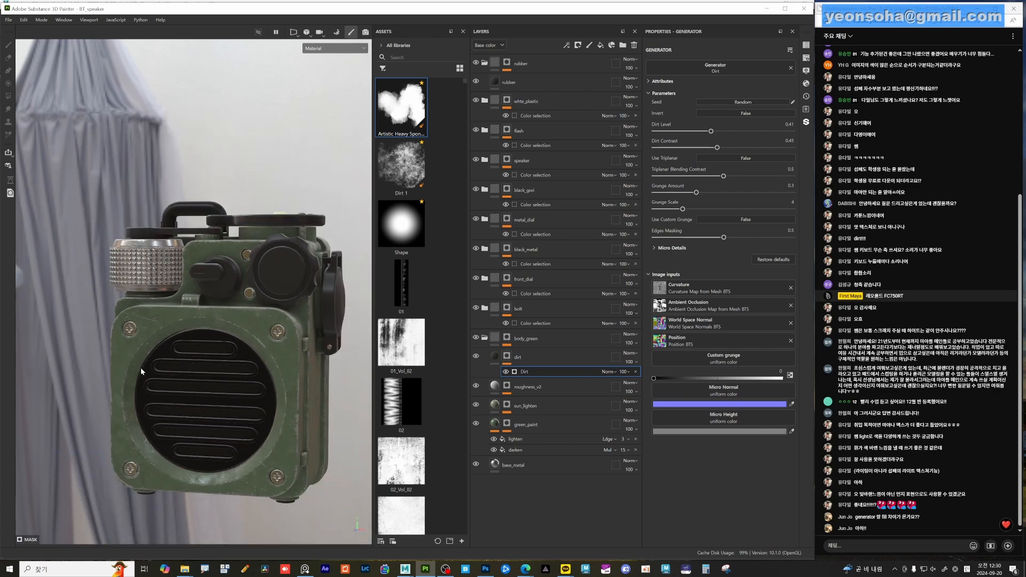
pyautogui.keyDown('alt'); pyautogui.moveTo(238, 346); pyautogui.dragTo(355, 445); pyautogui.keyUp('alt')
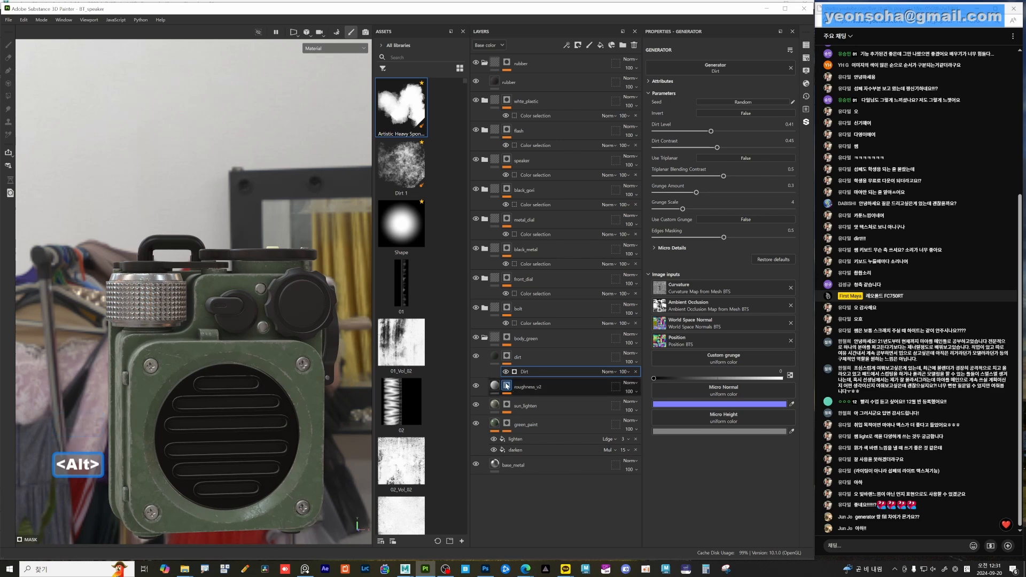
# - Expand the bolt folder, select its metal fill layer, and keep the body_green folder's layers expanded
pyautogui.click(485, 339)
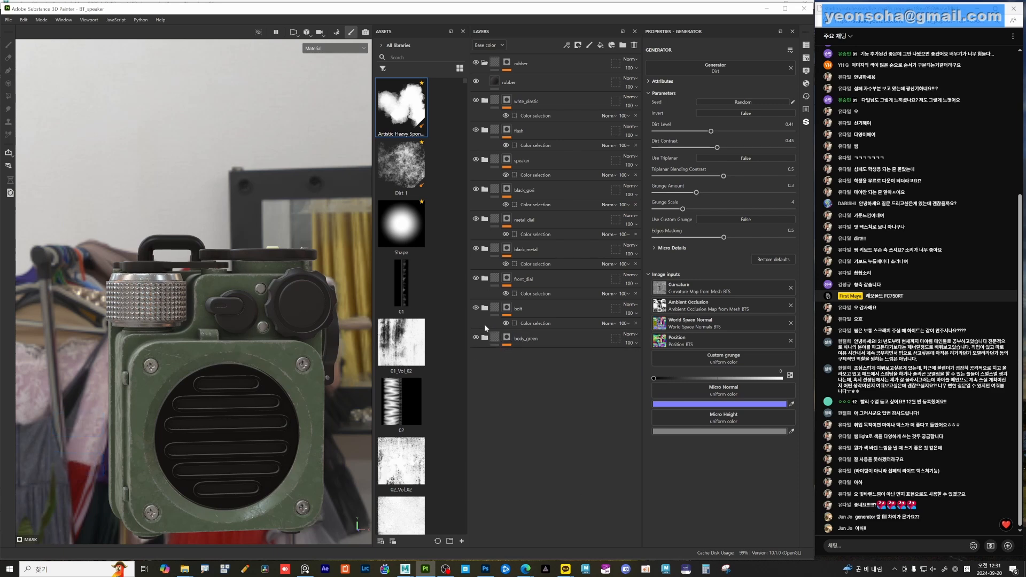
pyautogui.click(484, 309)
pyautogui.click(511, 339)
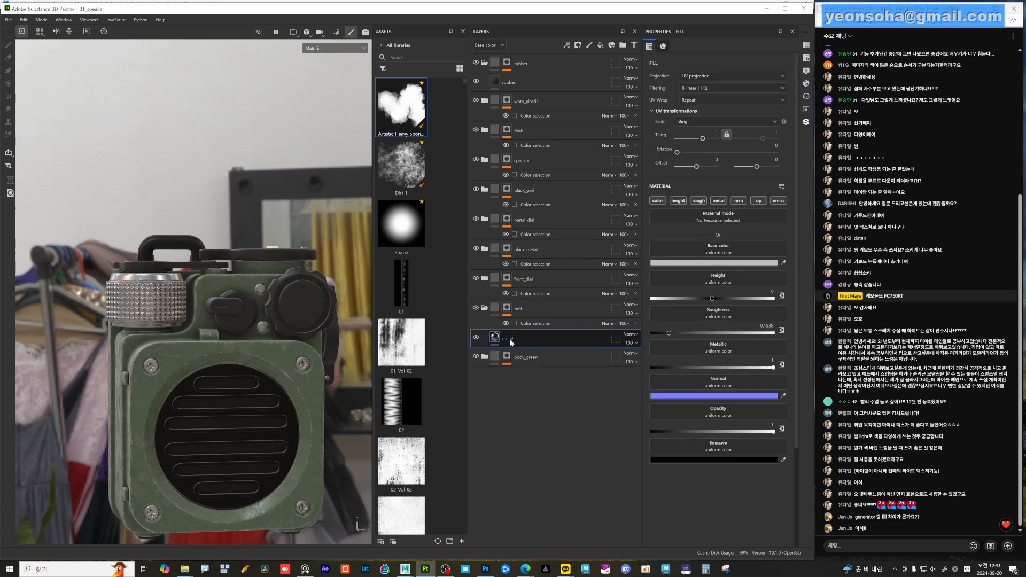
pyautogui.click(484, 357)
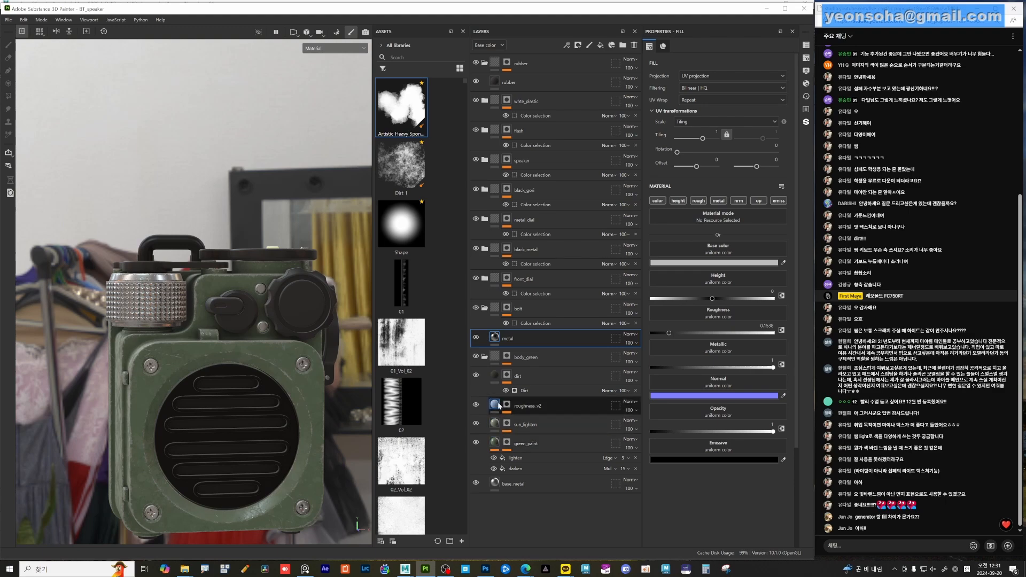
# - Review the whole speaker up close and from a distance under rotated environment lighting
pyautogui.keyDown('alt'); pyautogui.moveTo(248, 453); pyautogui.dragTo(196, 408); pyautogui.keyUp('alt')
pyautogui.keyDown('shift'); pyautogui.moveTo(196, 408); pyautogui.dragTo(254, 408, button='right'); pyautogui.keyUp('shift')
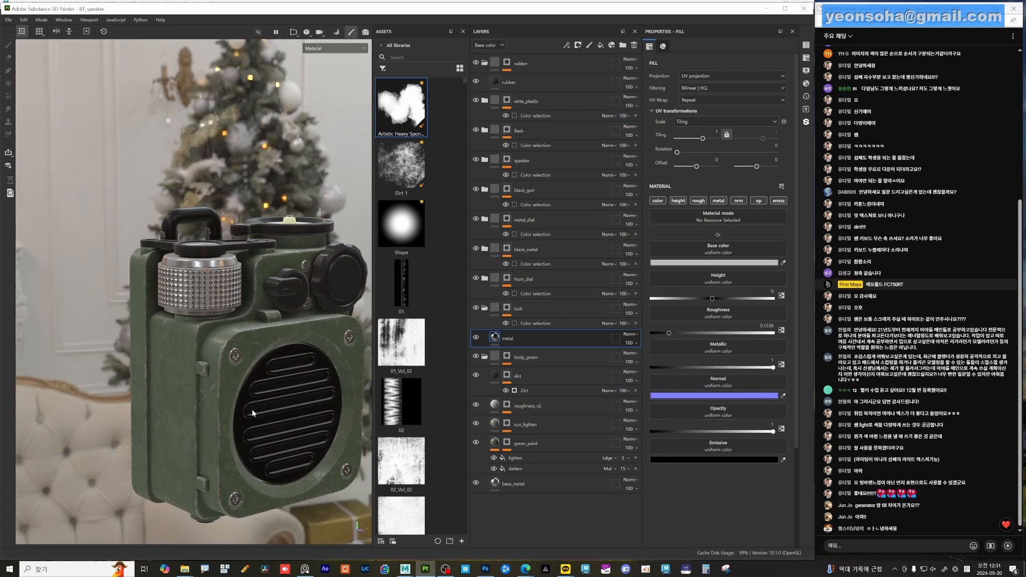
pyautogui.keyDown('alt'); pyautogui.moveTo(295, 489); pyautogui.dragTo(256, 467, button='right'); pyautogui.keyUp('alt')
pyautogui.keyDown('alt'); pyautogui.moveTo(256, 467); pyautogui.dragTo(214, 473, button='middle'); pyautogui.keyUp('alt')
pyautogui.moveTo(214, 473)
pyautogui.keyDown('alt'); pyautogui.mouseDown()
pyautogui.moveTo(198, 466)
pyautogui.moveTo(213, 465)
pyautogui.mouseUp(); pyautogui.keyUp('alt')
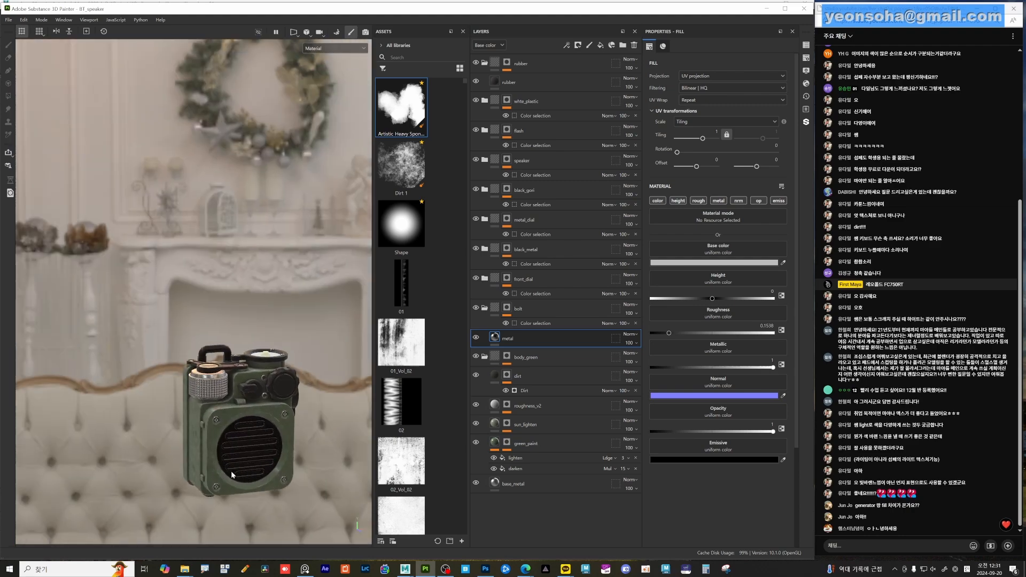
# - Hide the dirt, roughness_v2 and sun_lighten layers and green_paint's lighten and darken effects, and compare the body with green_paint's mask disabled and enabled
pyautogui.keyDown('shift'); pyautogui.moveTo(213, 465); pyautogui.dragTo(283, 465, button='right'); pyautogui.keyUp('shift')
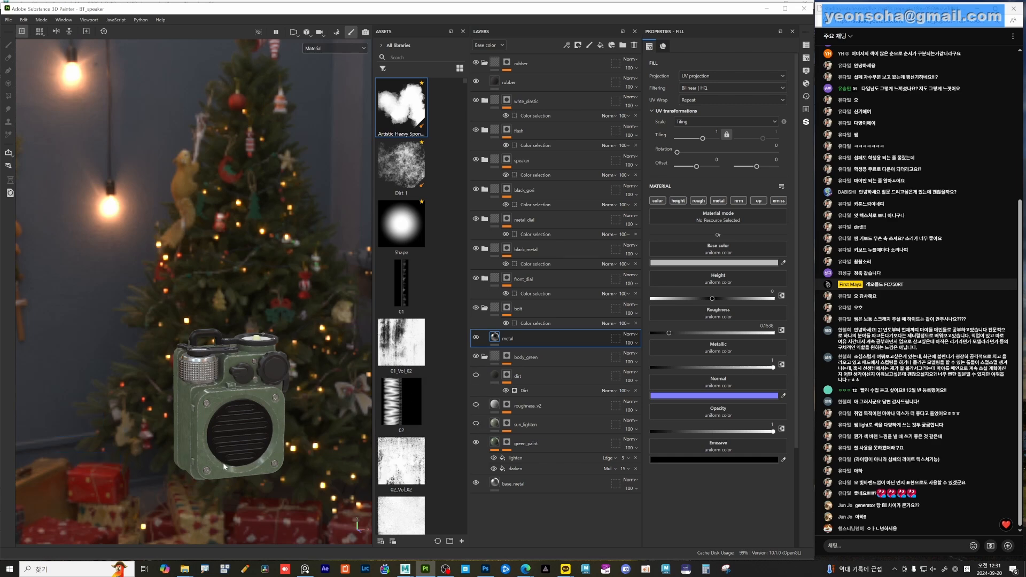
pyautogui.keyDown('alt'); pyautogui.moveTo(280, 443); pyautogui.dragTo(317, 443); pyautogui.keyUp('alt')
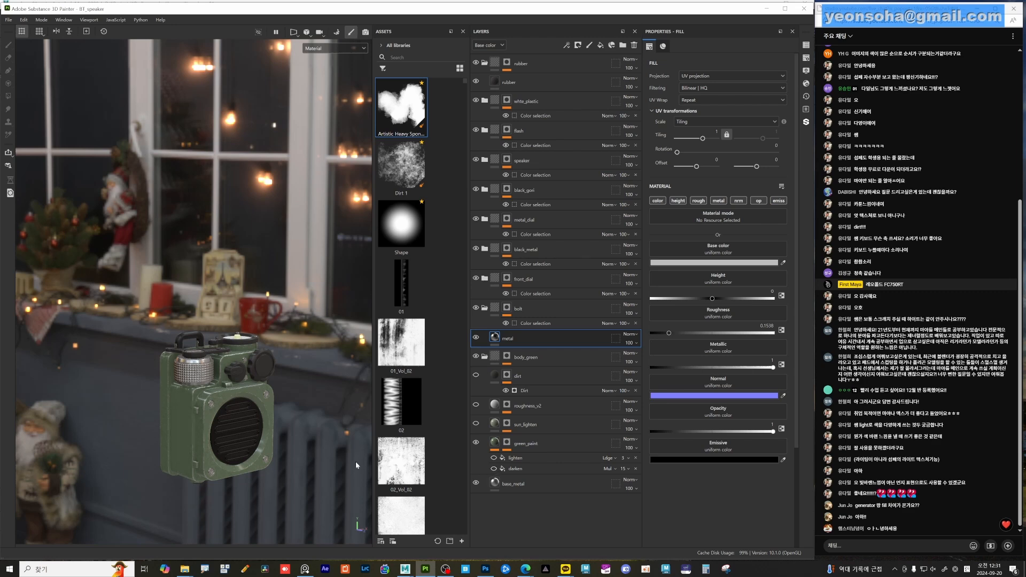
pyautogui.scroll(10, 321, 462)
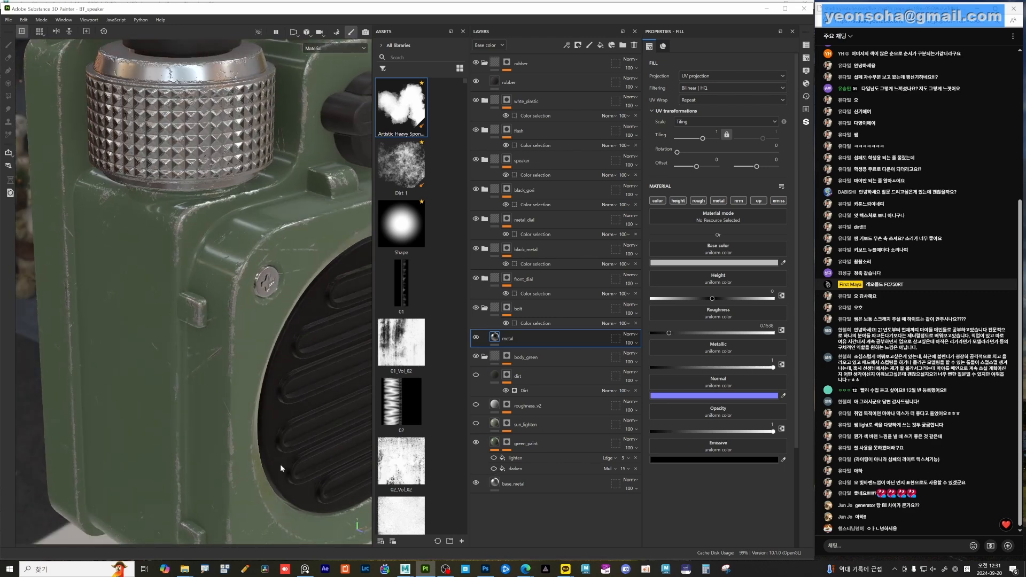
pyautogui.keyDown('alt'); pyautogui.moveTo(280, 464); pyautogui.dragTo(321, 463); pyautogui.keyUp('alt')
pyautogui.keyDown('shift'); pyautogui.click(506, 443); pyautogui.keyUp('shift')
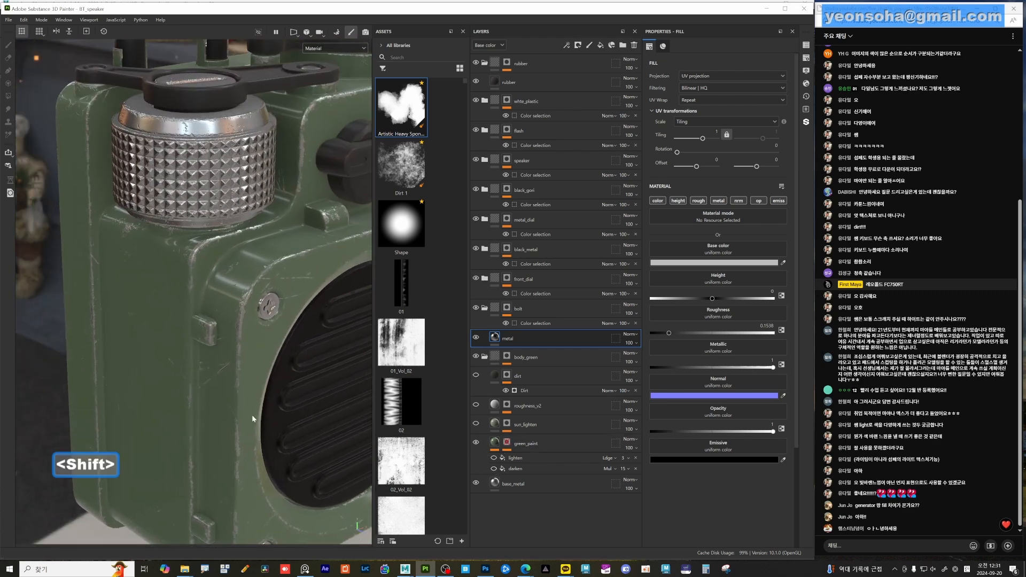
pyautogui.scroll(-5, 252, 415)
pyautogui.scroll(-5, 202, 408)
pyautogui.keyDown('alt'); pyautogui.moveTo(205, 414); pyautogui.dragTo(267, 422); pyautogui.keyUp('alt')
pyautogui.scroll(5, 240, 432)
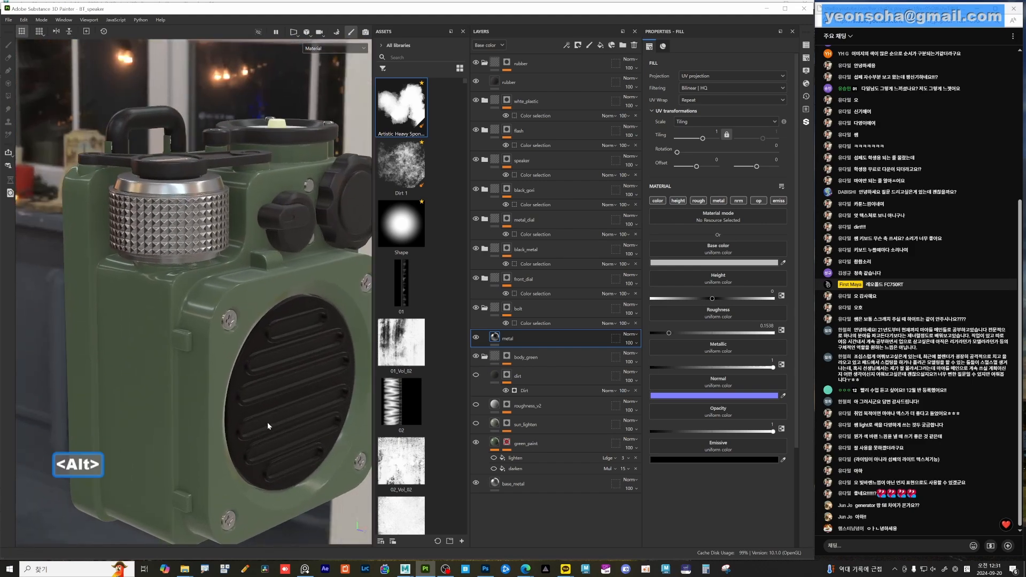
pyautogui.keyDown('shift'); pyautogui.click(509, 446); pyautogui.keyUp('shift')
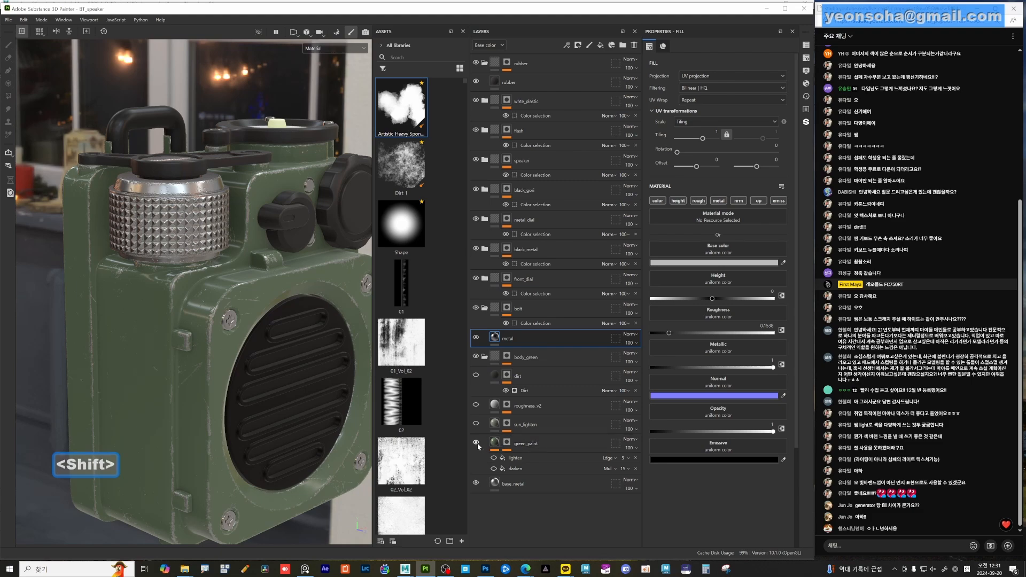
# - Show the sun_lighten, roughness_v2 and dirt layers again and check the combined result under rotated environment lighting
pyautogui.click(476, 423)
pyautogui.click(476, 405)
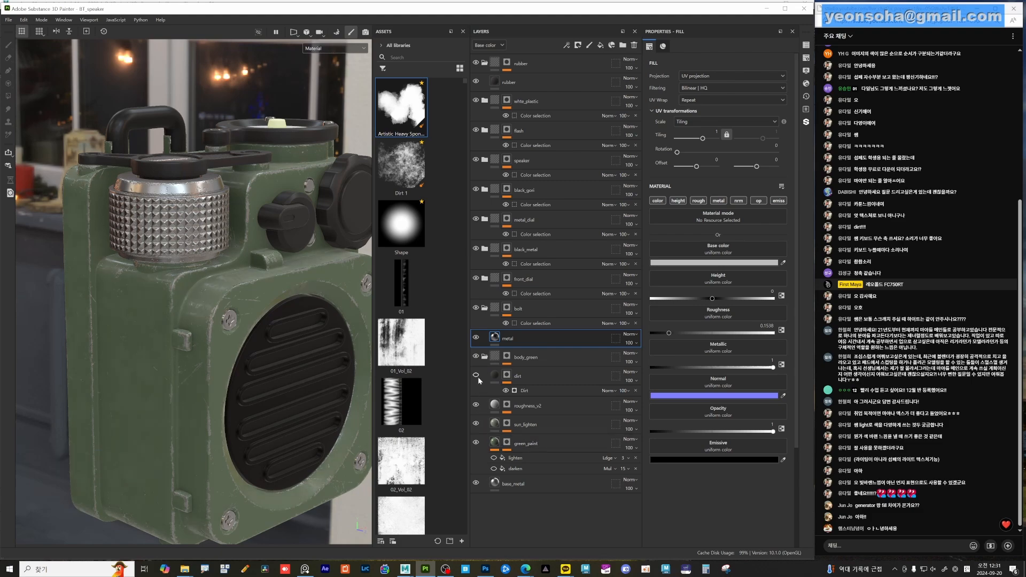
pyautogui.click(475, 375)
pyautogui.keyDown('alt'); pyautogui.moveTo(265, 434); pyautogui.dragTo(235, 402); pyautogui.keyUp('alt')
pyautogui.keyDown('shift'); pyautogui.moveTo(236, 401); pyautogui.dragTo(206, 425, button='right'); pyautogui.keyUp('shift')
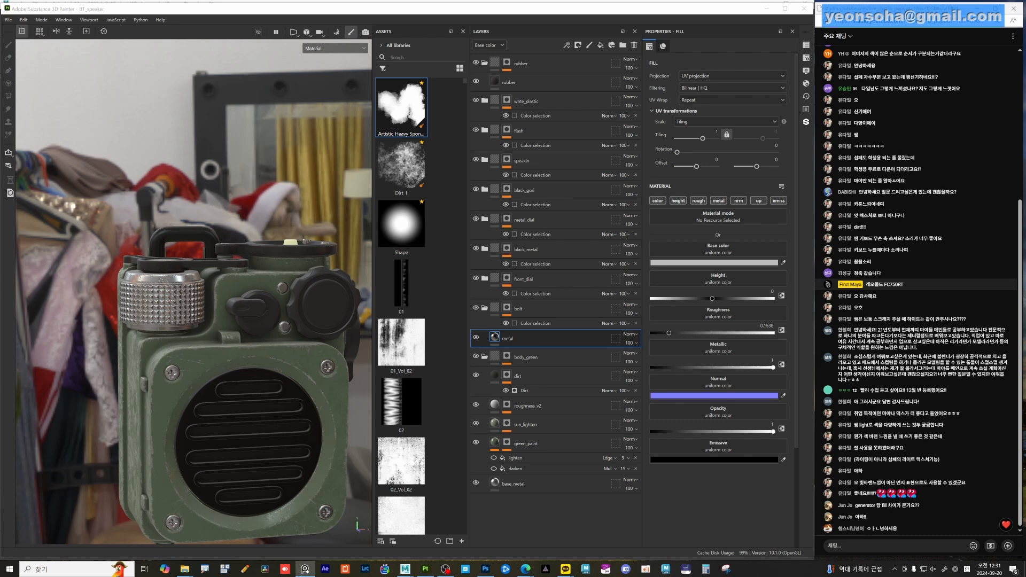
# - Compare the area around the front power dial up close with the same area in the reference photo
pyautogui.keyDown('alt'); pyautogui.moveTo(236, 360); pyautogui.dragTo(235, 341); pyautogui.keyUp('alt')
pyautogui.keyDown('alt'); pyautogui.moveTo(235, 341); pyautogui.dragTo(338, 400, button='right'); pyautogui.keyUp('alt')
pyautogui.keyDown('alt'); pyautogui.moveTo(338, 400); pyautogui.dragTo(368, 481); pyautogui.keyUp('alt')
pyautogui.moveTo(230, 347)
pyautogui.keyDown('alt'); pyautogui.mouseDown(button='right')
pyautogui.moveTo(247, 368)
pyautogui.moveTo(241, 351)
pyautogui.mouseUp(button='right'); pyautogui.keyUp('alt')
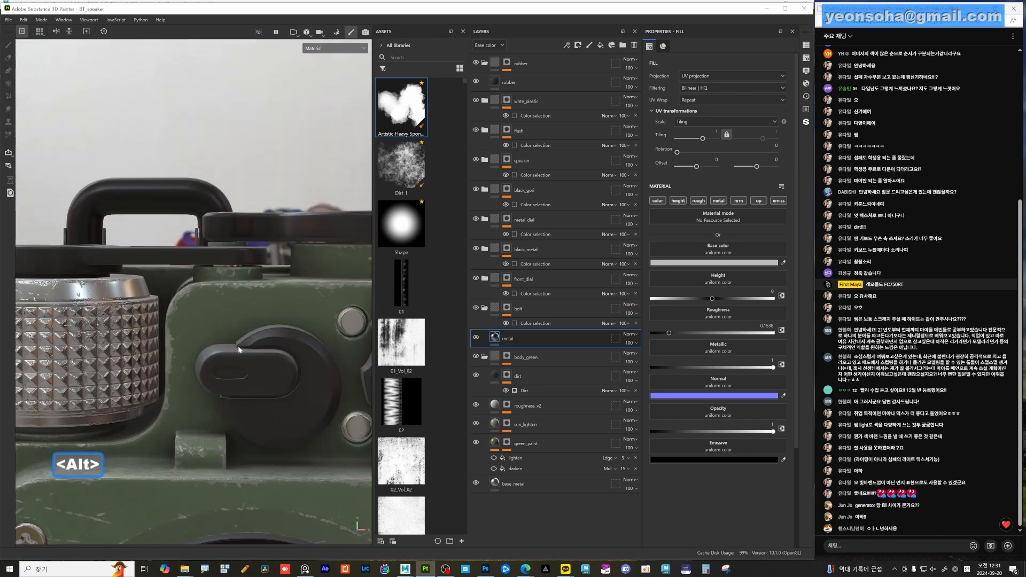
pyautogui.keyDown('alt'); pyautogui.moveTo(235, 341); pyautogui.dragTo(216, 316); pyautogui.keyUp('alt')
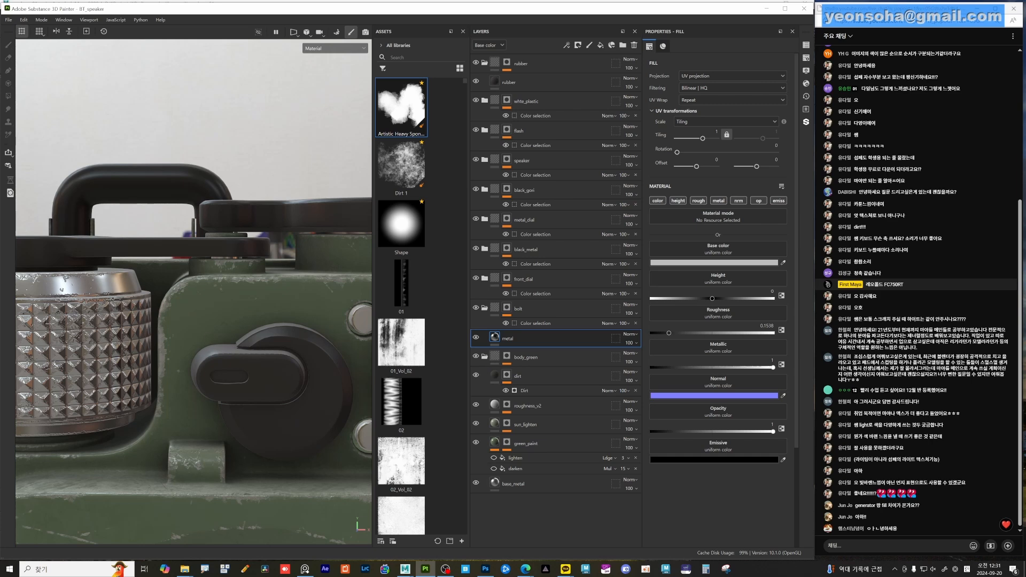
pyautogui.click(304, 569)
pyautogui.scroll(7, 449, 297)
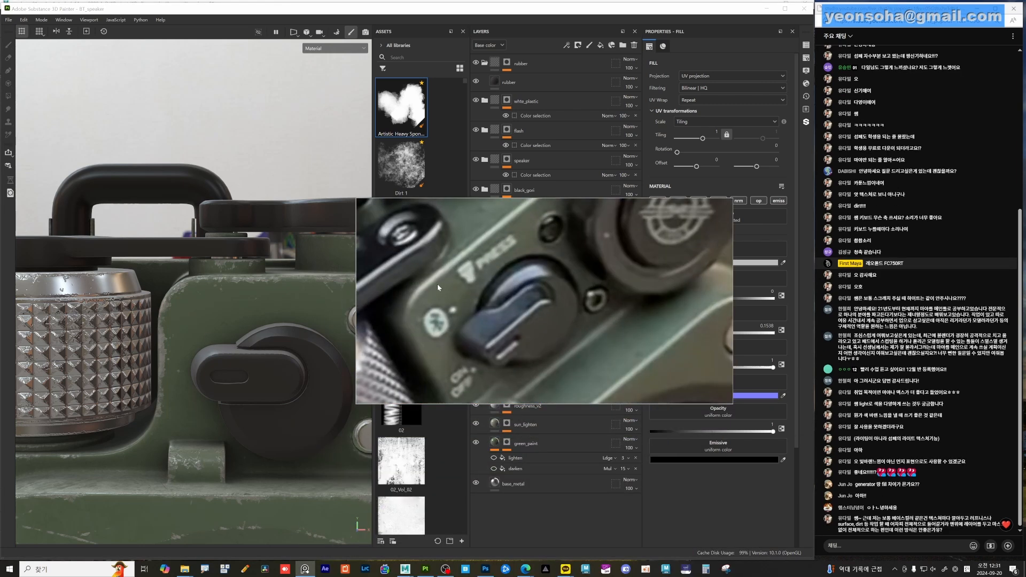
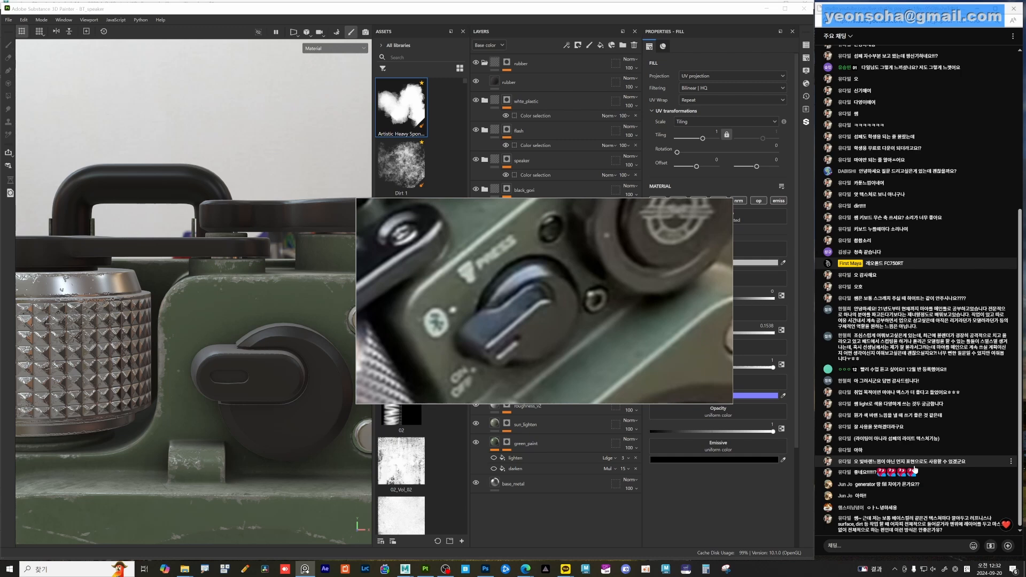
pyautogui.moveTo(550, 302); pyautogui.dragTo(557, 576, button='right')
# - Examine the complete speaker from above, the front and the side with the dark round cover
pyautogui.keyDown('alt'); pyautogui.moveTo(248, 479); pyautogui.dragTo(230, 454, button='right'); pyautogui.keyUp('alt')
pyautogui.keyDown('alt'); pyautogui.moveTo(230, 454); pyautogui.dragTo(231, 411, button='middle'); pyautogui.keyUp('alt')
pyautogui.keyDown('alt'); pyautogui.moveTo(231, 412); pyautogui.dragTo(270, 470); pyautogui.keyUp('alt')
pyautogui.keyDown('alt'); pyautogui.moveTo(247, 420); pyautogui.dragTo(224, 235, button='right'); pyautogui.keyUp('alt')
pyautogui.moveTo(225, 235)
pyautogui.keyDown('alt'); pyautogui.mouseDown()
pyautogui.moveTo(244, 254)
pyautogui.moveTo(230, 252)
pyautogui.mouseUp(); pyautogui.keyUp('alt')
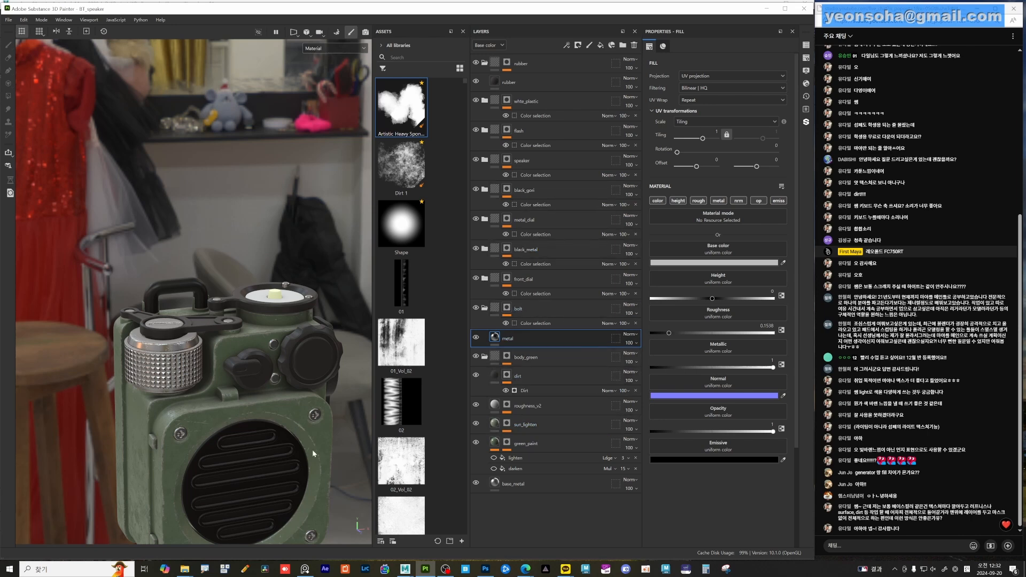
pyautogui.keyDown('alt'); pyautogui.moveTo(312, 450); pyautogui.dragTo(369, 459); pyautogui.keyUp('alt')
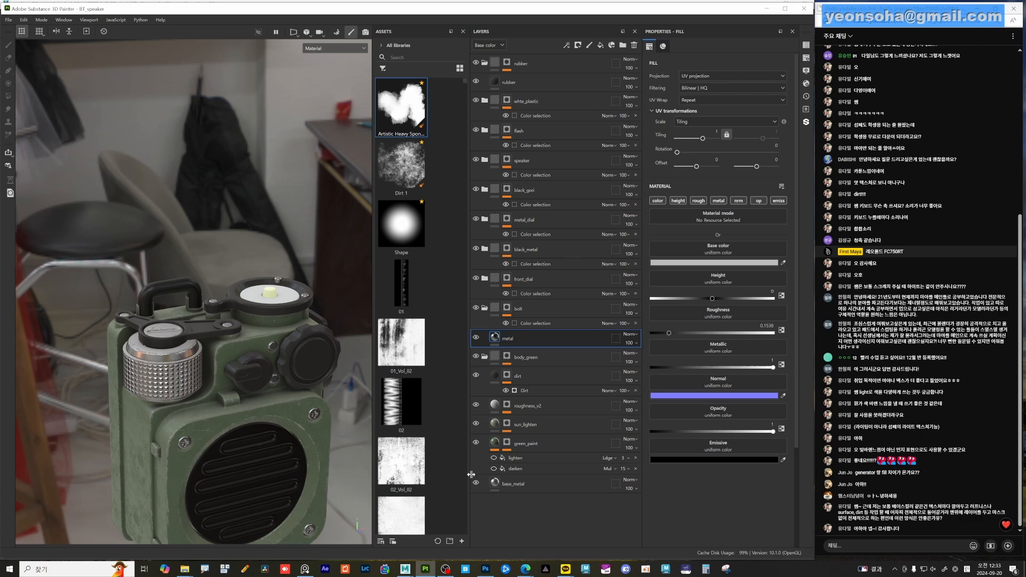
pyautogui.keyDown('alt'); pyautogui.moveTo(300, 422); pyautogui.dragTo(235, 419, button='right'); pyautogui.keyUp('alt')
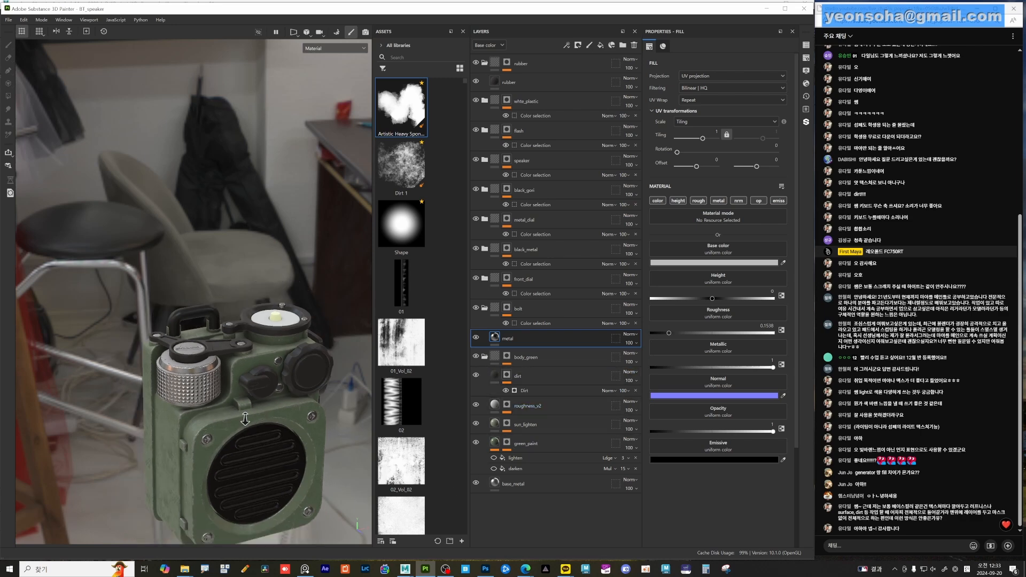
pyautogui.keyDown('alt'); pyautogui.moveTo(236, 419); pyautogui.dragTo(258, 398, button='middle'); pyautogui.keyUp('alt')
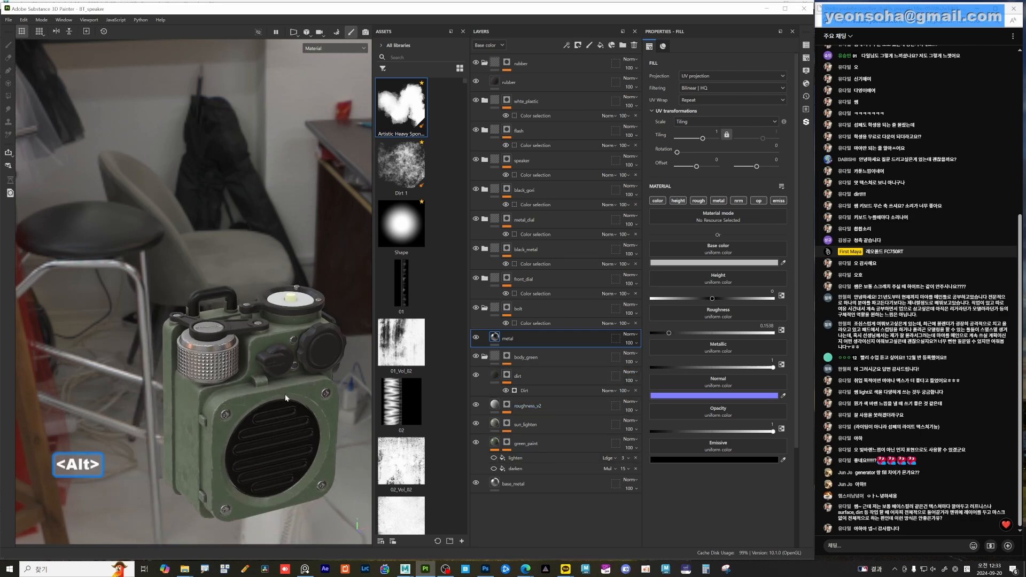
pyautogui.keyDown('alt'); pyautogui.moveTo(285, 396); pyautogui.dragTo(222, 378); pyautogui.keyUp('alt')
pyautogui.keyDown('alt'); pyautogui.moveTo(325, 414); pyautogui.dragTo(262, 407); pyautogui.keyUp('alt')
pyautogui.keyDown('alt'); pyautogui.moveTo(320, 399); pyautogui.dragTo(214, 342, button='middle'); pyautogui.keyUp('alt')
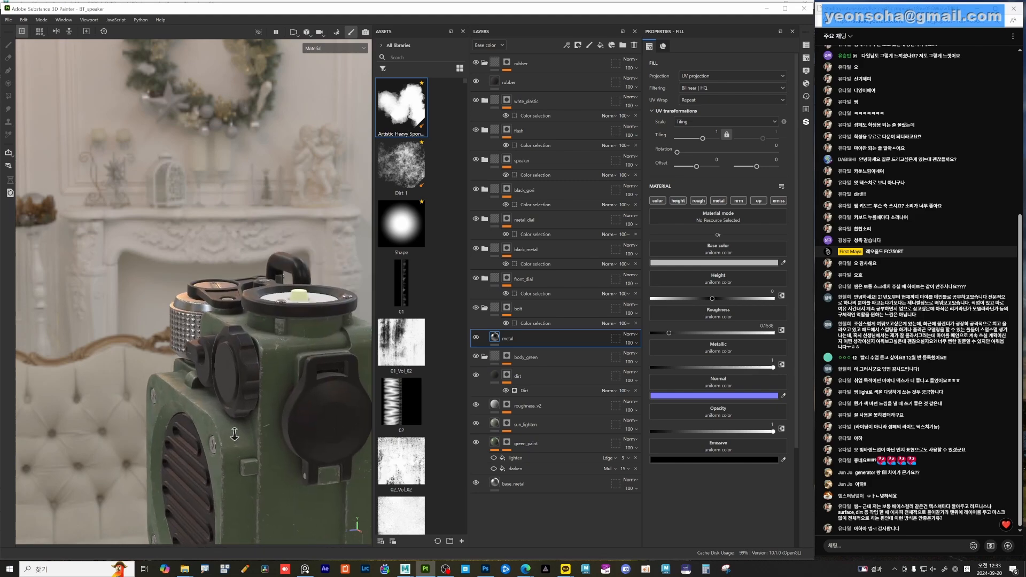
# - Examine the speaker's top dial, round cover, metal knob and front power dial up close from several angles
pyautogui.keyDown('alt'); pyautogui.moveTo(214, 342); pyautogui.dragTo(288, 321, button='right'); pyautogui.keyUp('alt')
pyautogui.keyDown('alt'); pyautogui.moveTo(288, 289); pyautogui.dragTo(262, 344, button='middle'); pyautogui.keyUp('alt')
pyautogui.keyDown('alt'); pyautogui.moveTo(262, 345); pyautogui.dragTo(283, 325); pyautogui.keyUp('alt')
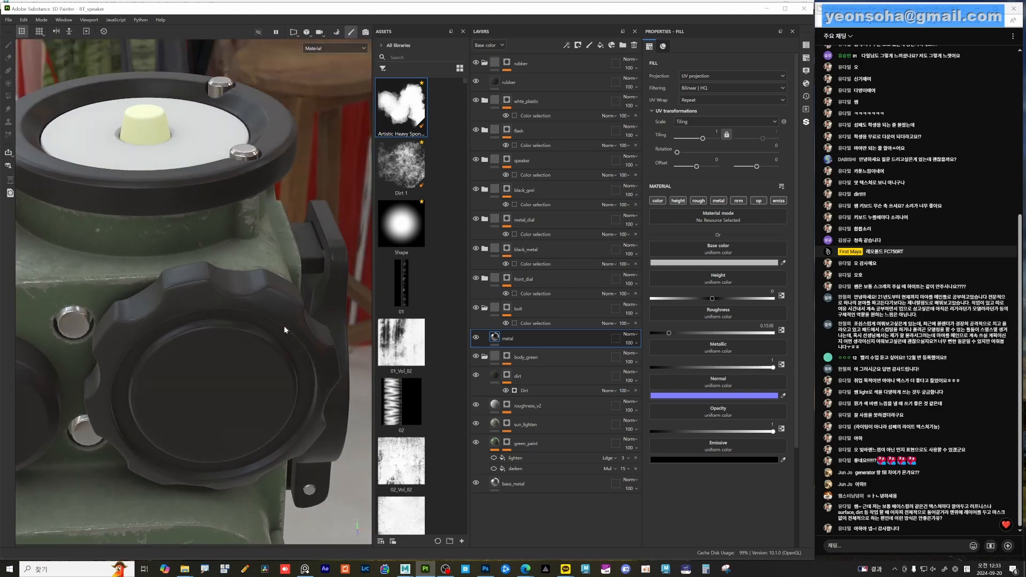
pyautogui.keyDown('alt'); pyautogui.moveTo(284, 325); pyautogui.dragTo(210, 392, button='right'); pyautogui.keyUp('alt')
pyautogui.keyDown('alt'); pyautogui.moveTo(234, 362); pyautogui.dragTo(282, 299, button='middle'); pyautogui.keyUp('alt')
pyautogui.keyDown('alt'); pyautogui.moveTo(283, 299); pyautogui.dragTo(227, 344, button='right'); pyautogui.keyUp('alt')
pyautogui.keyDown('alt'); pyautogui.moveTo(228, 344); pyautogui.dragTo(279, 351); pyautogui.keyUp('alt')
pyautogui.keyDown('alt'); pyautogui.moveTo(278, 350); pyautogui.dragTo(277, 394, button='middle'); pyautogui.keyUp('alt')
pyautogui.keyDown('alt'); pyautogui.moveTo(277, 393); pyautogui.dragTo(201, 363); pyautogui.keyUp('alt')
pyautogui.keyDown('alt'); pyautogui.moveTo(201, 363); pyautogui.dragTo(206, 400, button='middle'); pyautogui.keyUp('alt')
pyautogui.keyDown('alt'); pyautogui.moveTo(206, 400); pyautogui.dragTo(273, 357, button='right'); pyautogui.keyUp('alt')
pyautogui.keyDown('alt'); pyautogui.moveTo(272, 357); pyautogui.dragTo(263, 320); pyautogui.keyUp('alt')
pyautogui.keyDown('alt'); pyautogui.moveTo(303, 338); pyautogui.dragTo(269, 328, button='middle'); pyautogui.keyUp('alt')
pyautogui.keyDown('alt'); pyautogui.moveTo(270, 327); pyautogui.dragTo(267, 370); pyautogui.keyUp('alt')
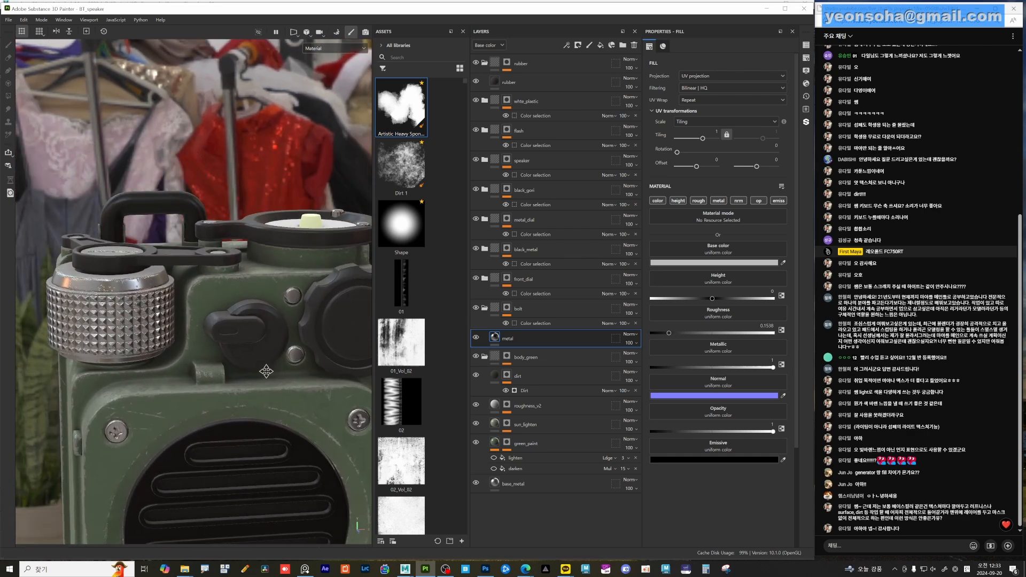
pyautogui.keyDown('alt'); pyautogui.moveTo(266, 371); pyautogui.dragTo(258, 322, button='middle'); pyautogui.keyUp('alt')
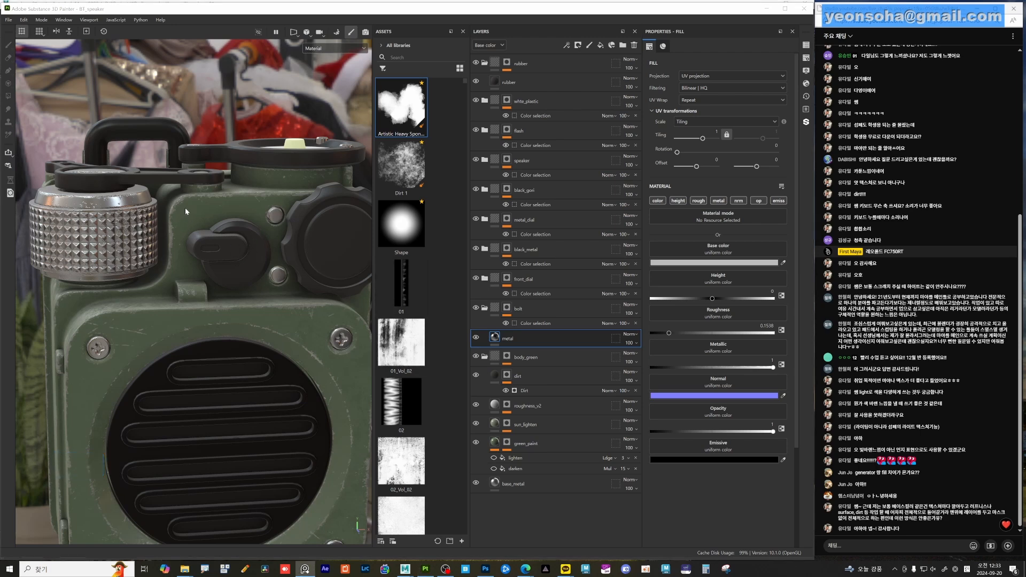
# - Inspect the Bluetooth marking beside the power dial up close in the reference photo
pyautogui.moveTo(540, 576); pyautogui.dragTo(526, 392, button='right')
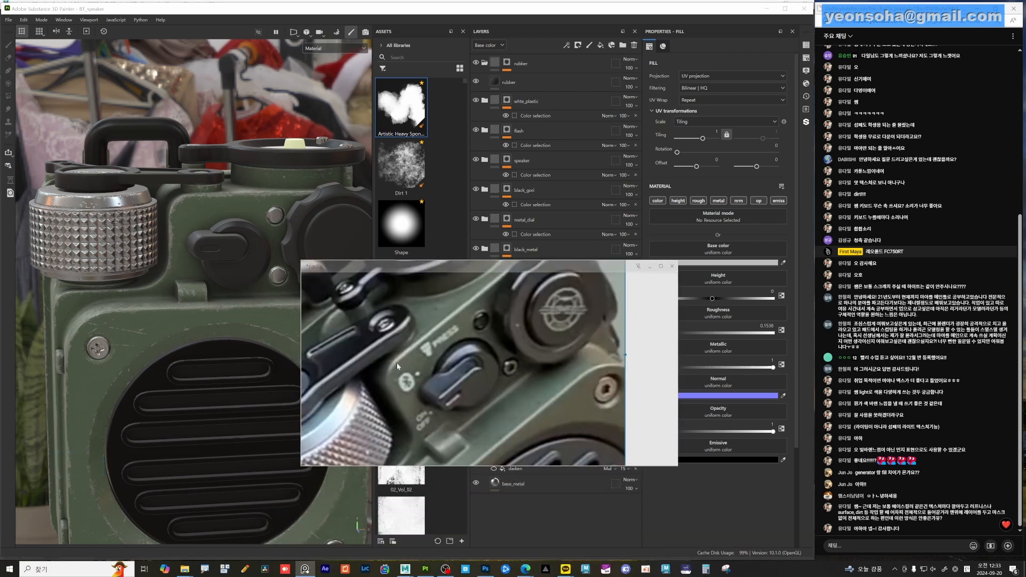
pyautogui.scroll(5, 417, 396)
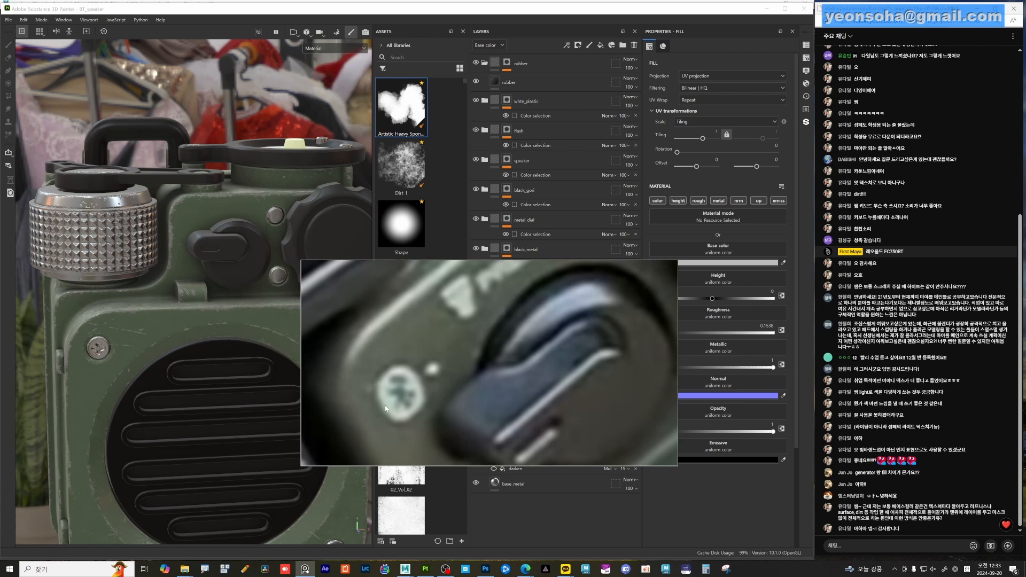
pyautogui.scroll(6, 386, 408)
pyautogui.scroll(-2, 438, 377)
pyautogui.moveTo(475, 375); pyautogui.dragTo(489, 576, button='right')
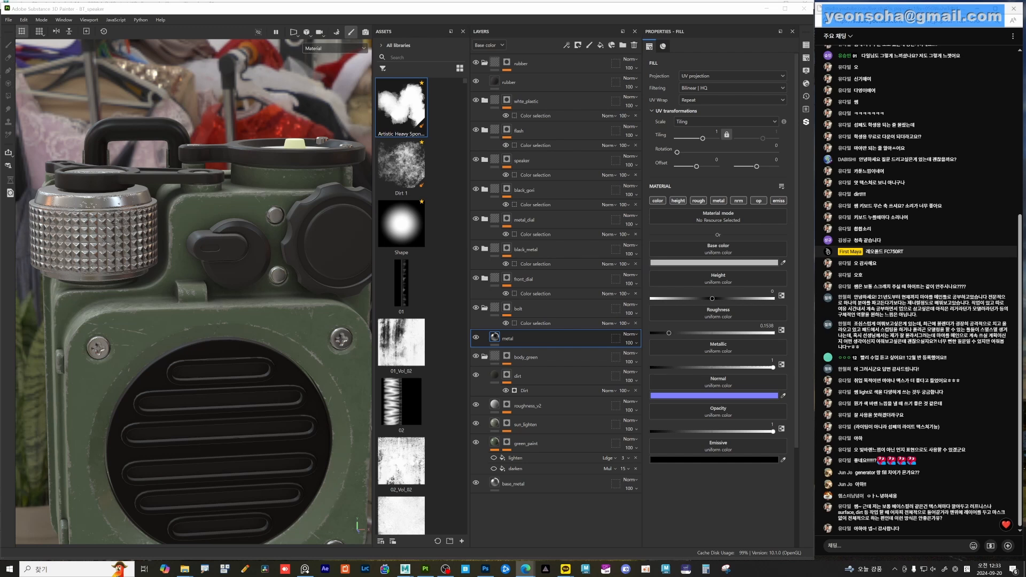
# - Search the web for "bluetooth icon" images
pyautogui.press('b')
pyautogui.press('l')
pyautogui.press('u')
pyautogui.press('Down')
pyautogui.press('space')
pyautogui.press('Down')
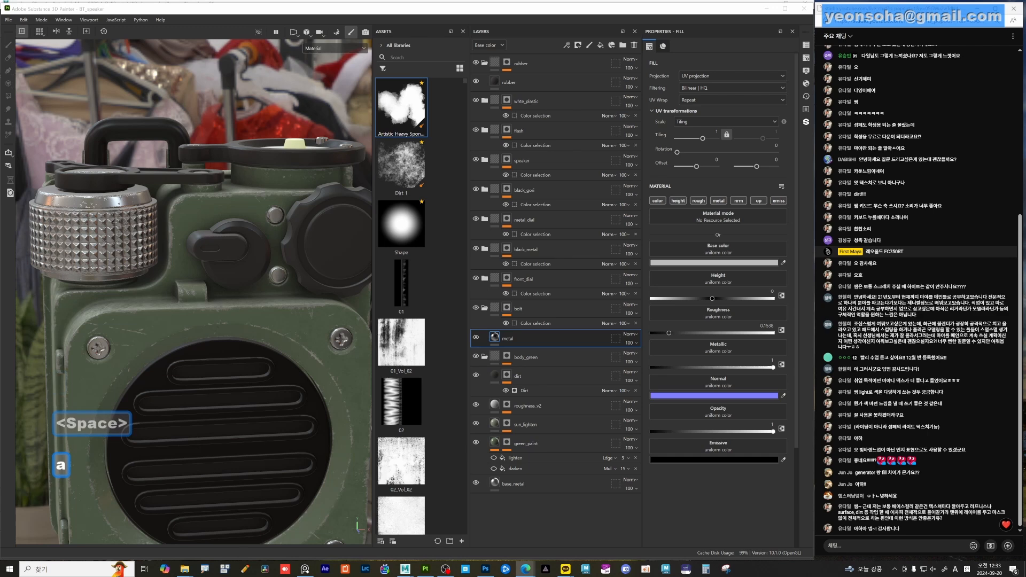
pyautogui.press('BackSpace')
pyautogui.write('icon')
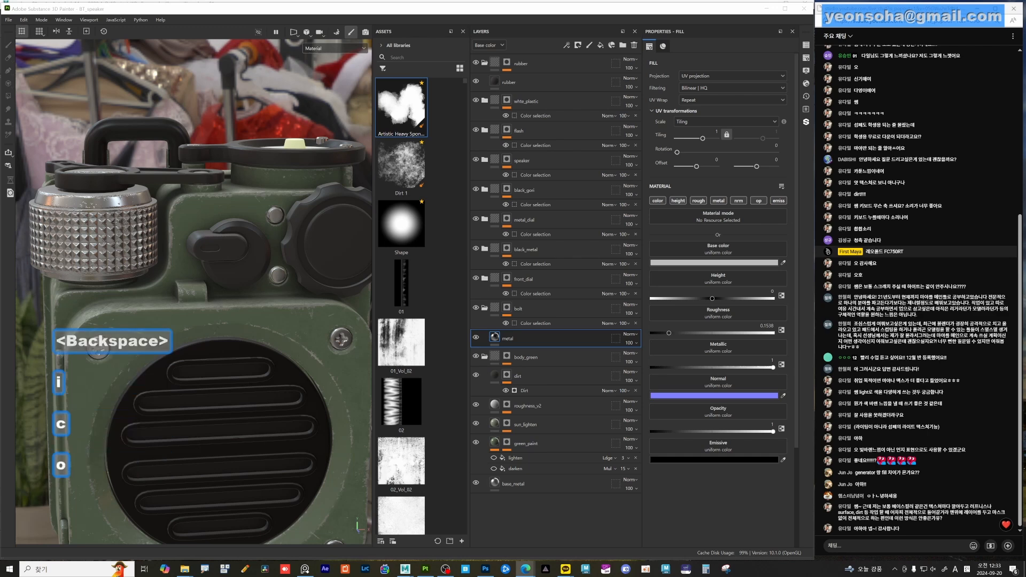
pyautogui.press('Return')
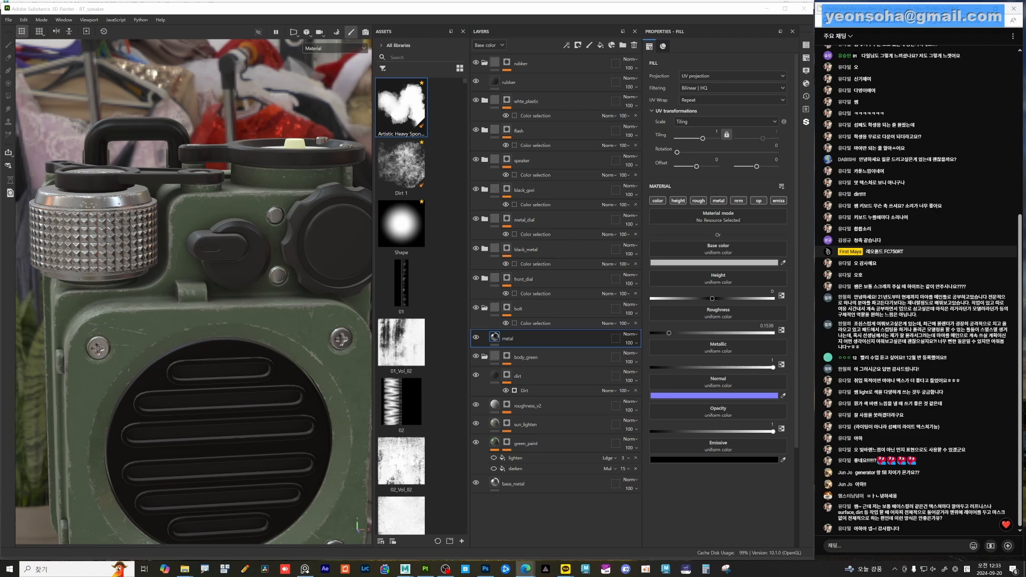
# - Open the round blue Bluetooth icon from Iconfinder in the image results and capture its white symbol to the clipboard
pyautogui.click(525, 569)
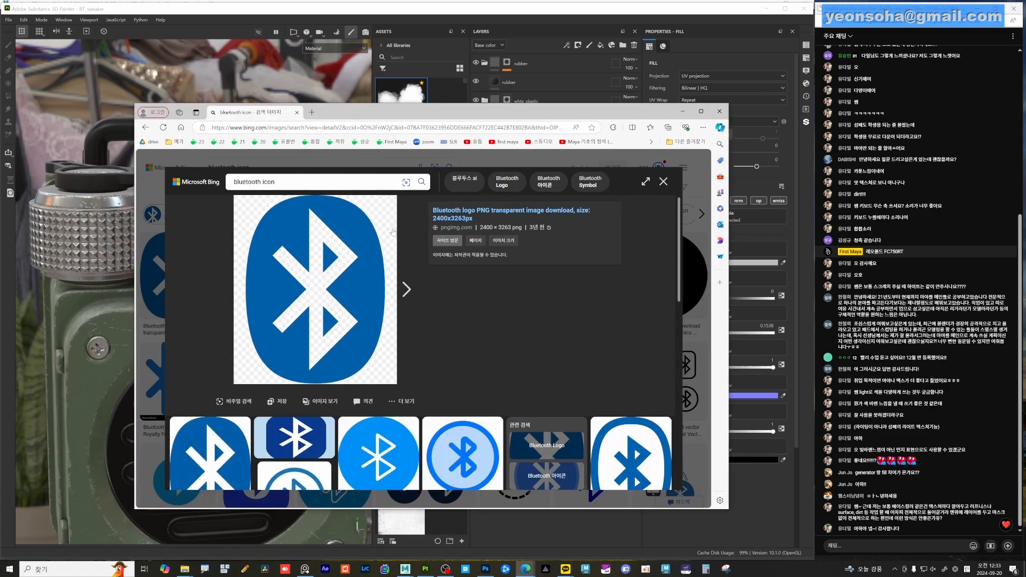
pyautogui.click(408, 289)
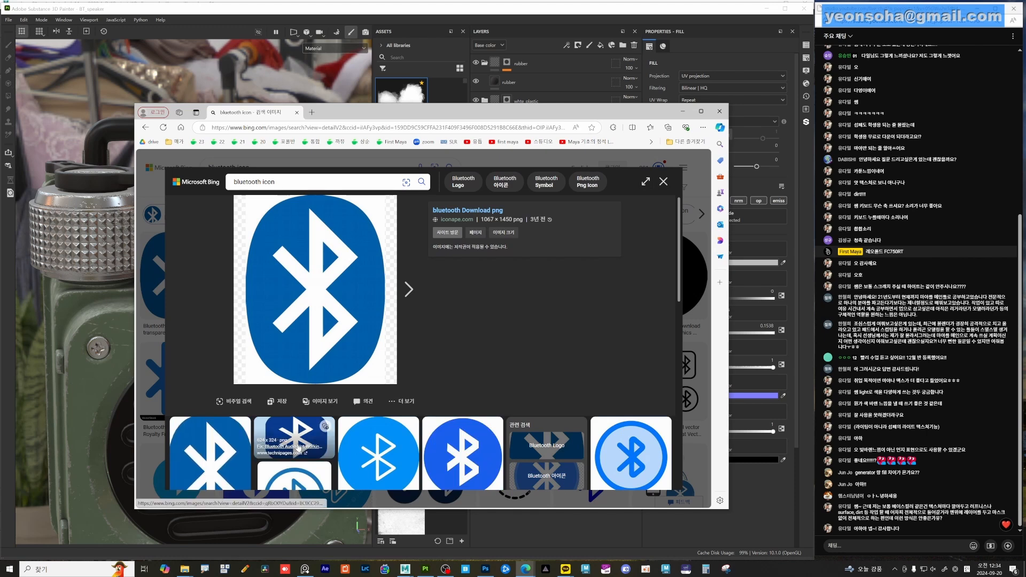
pyautogui.scroll(-3, 460, 396)
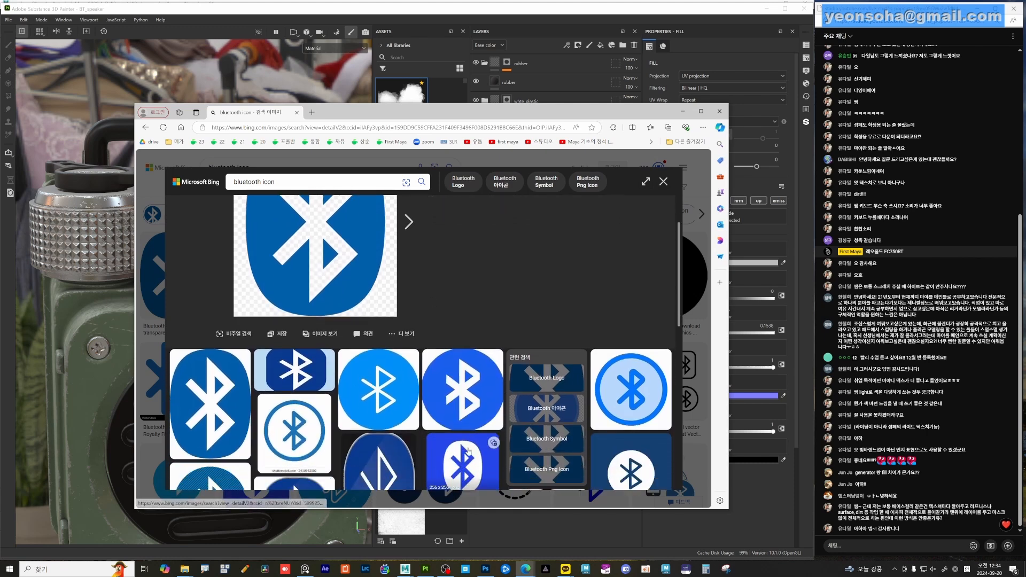
pyautogui.scroll(-3, 407, 406)
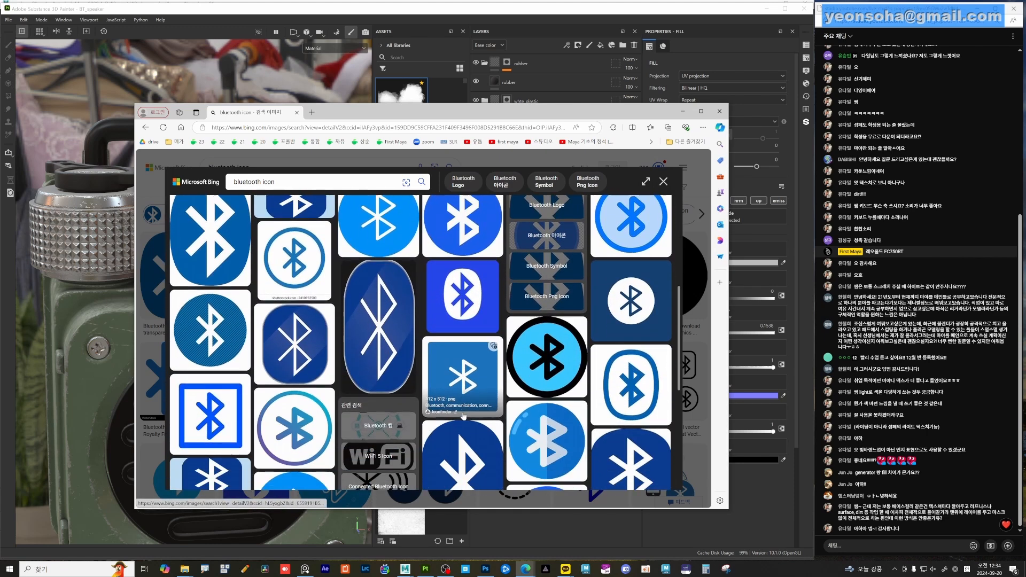
pyautogui.click(462, 227)
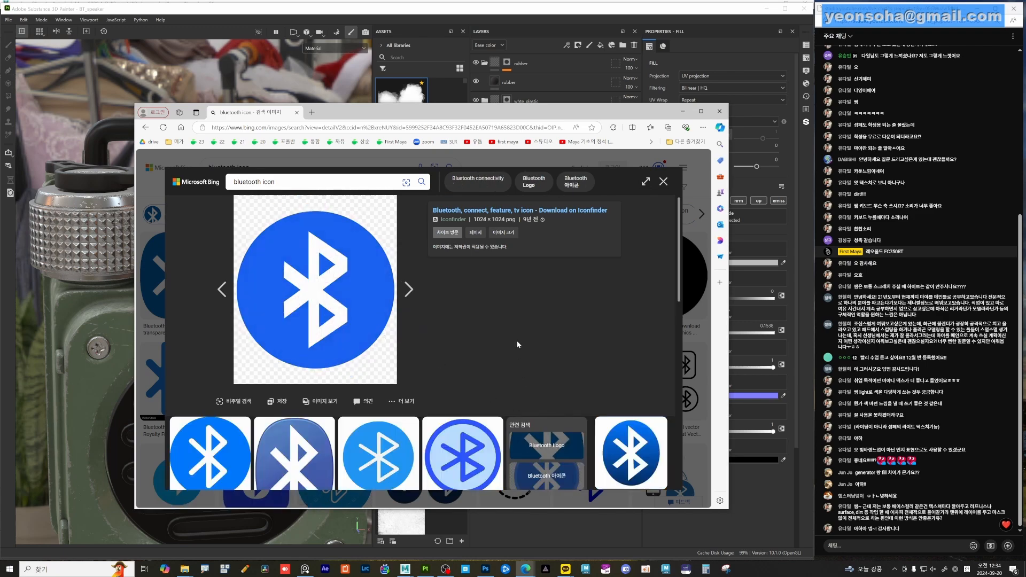
pyautogui.press('super+shift+s')
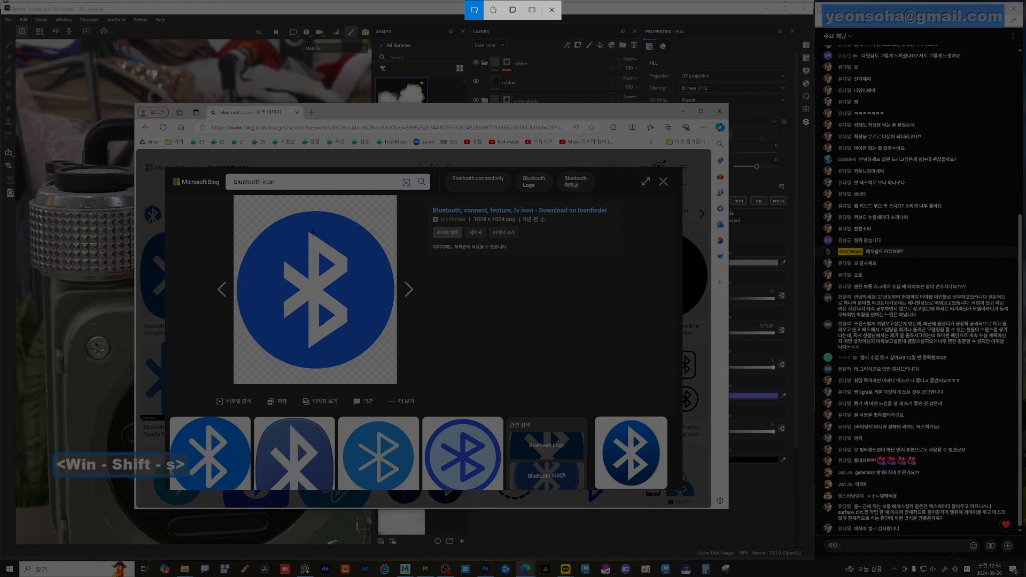
pyautogui.moveTo(272, 221); pyautogui.dragTo(355, 354)
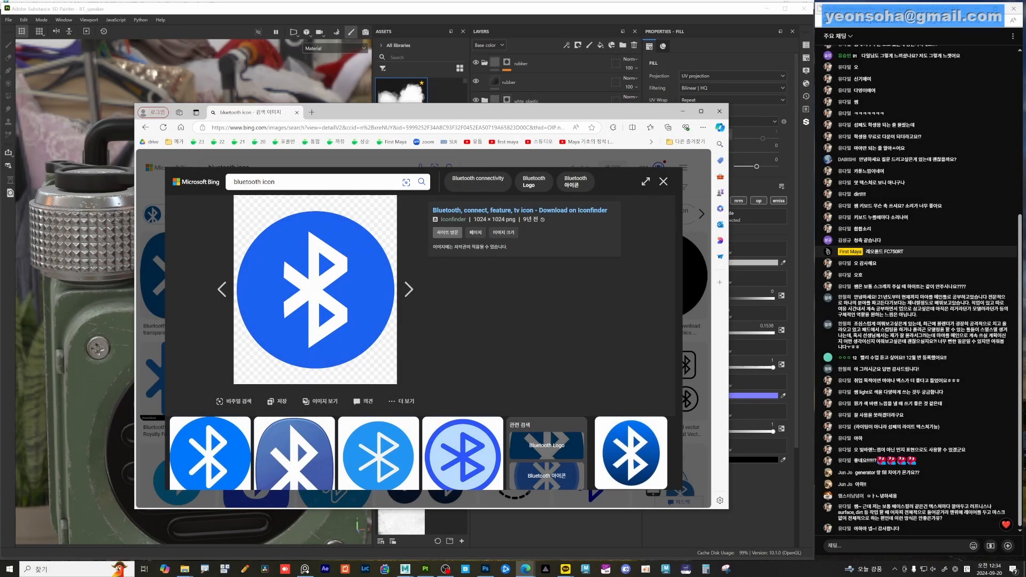
pyautogui.click(682, 111)
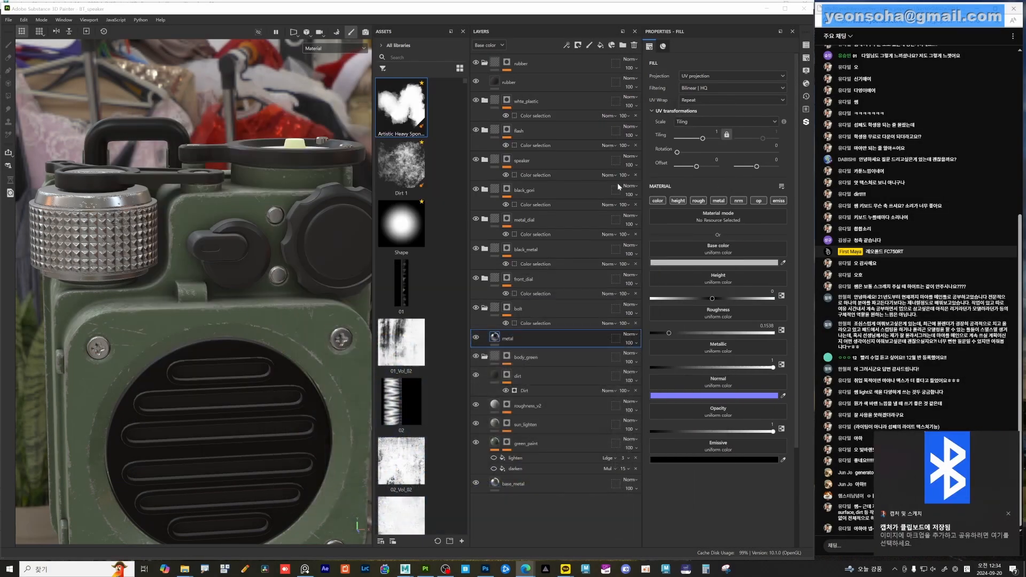
# - Check the shape of the Bluetooth marking in the reference photo again
pyautogui.click(305, 569)
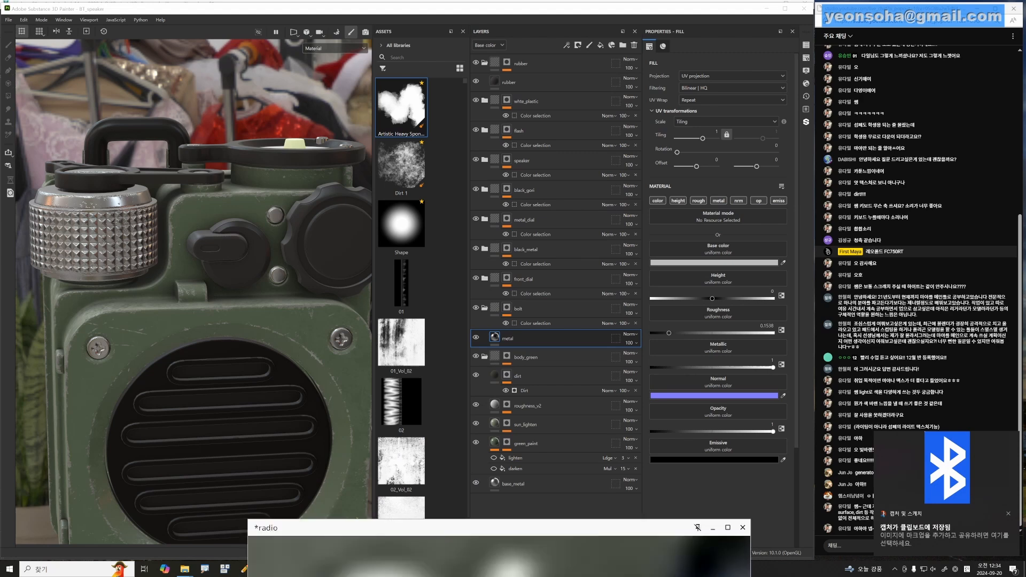
pyautogui.moveTo(409, 345); pyautogui.dragTo(436, 363, button='right')
pyautogui.scroll(-8, 446, 388)
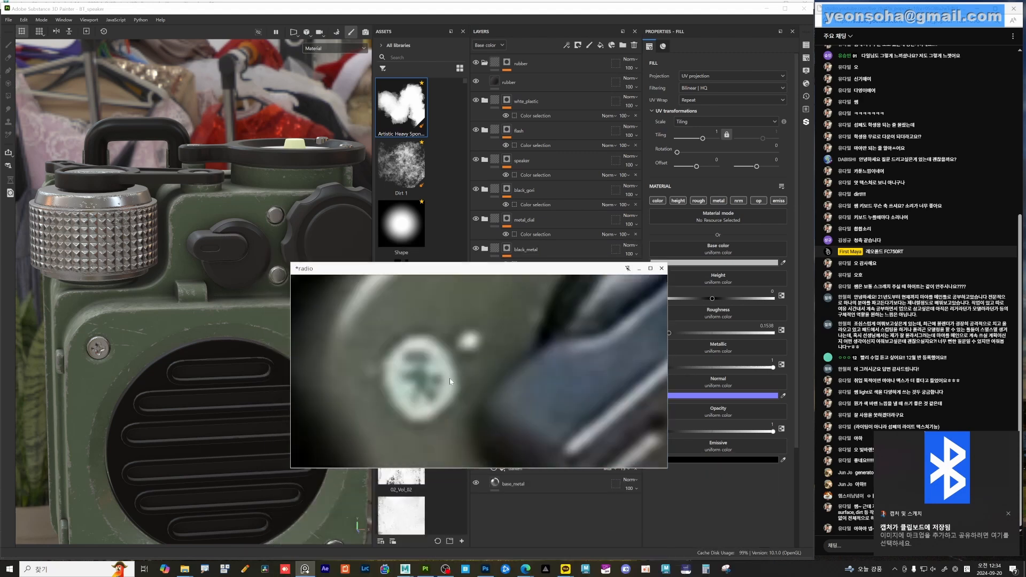
pyautogui.moveTo(492, 391); pyautogui.dragTo(476, 576, button='right')
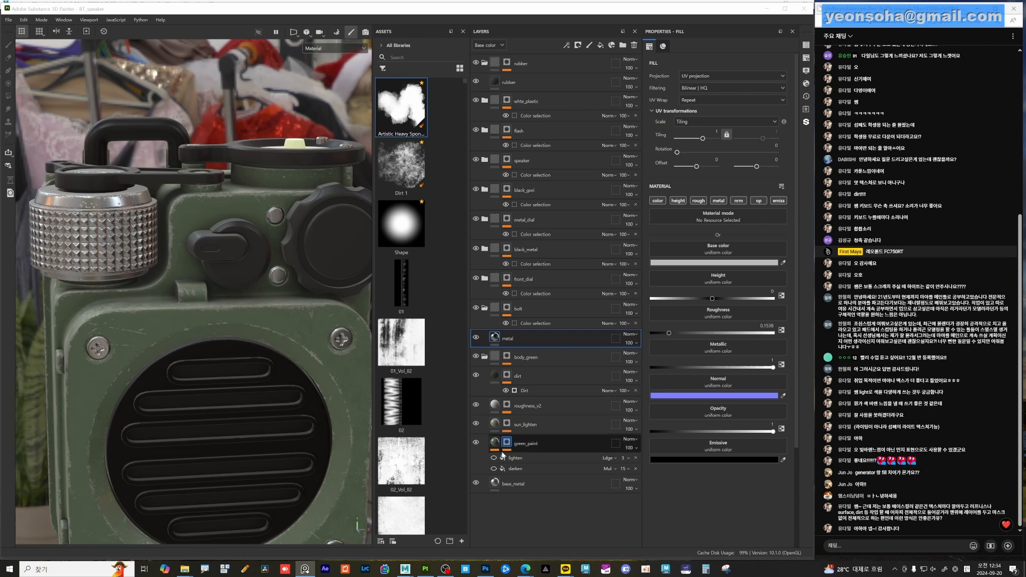
# - Open the oval Bluetooth logo from nicolscales.com in the image results and capture the whole logo to the clipboard
pyautogui.moveTo(526, 568)
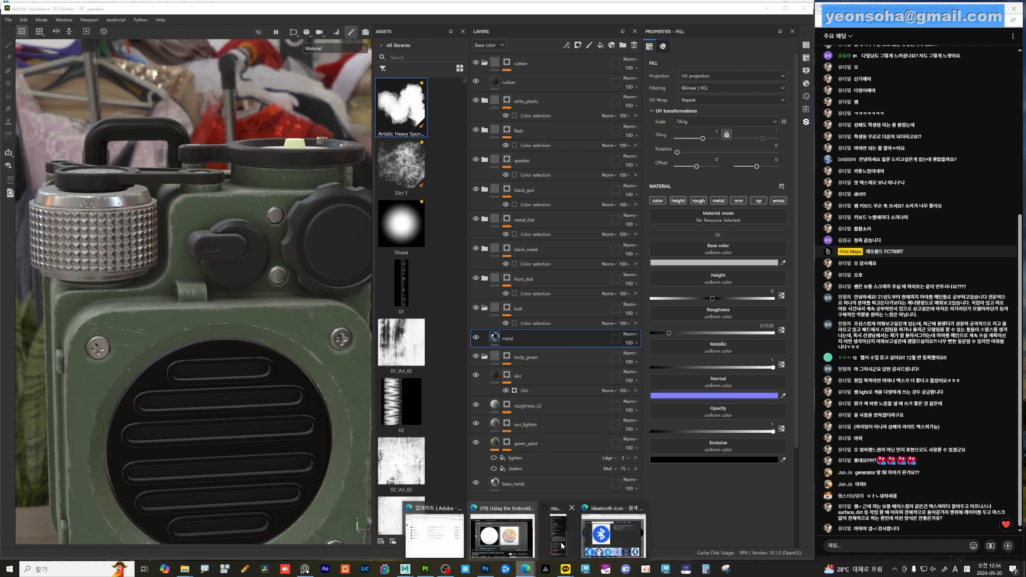
pyautogui.click(590, 536)
pyautogui.scroll(-3, 436, 345)
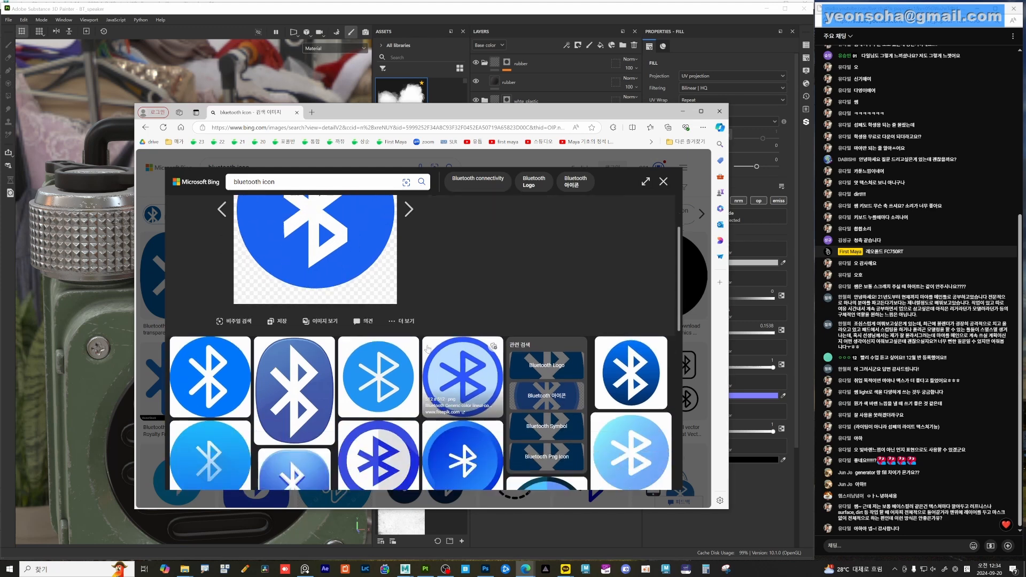
pyautogui.click(310, 366)
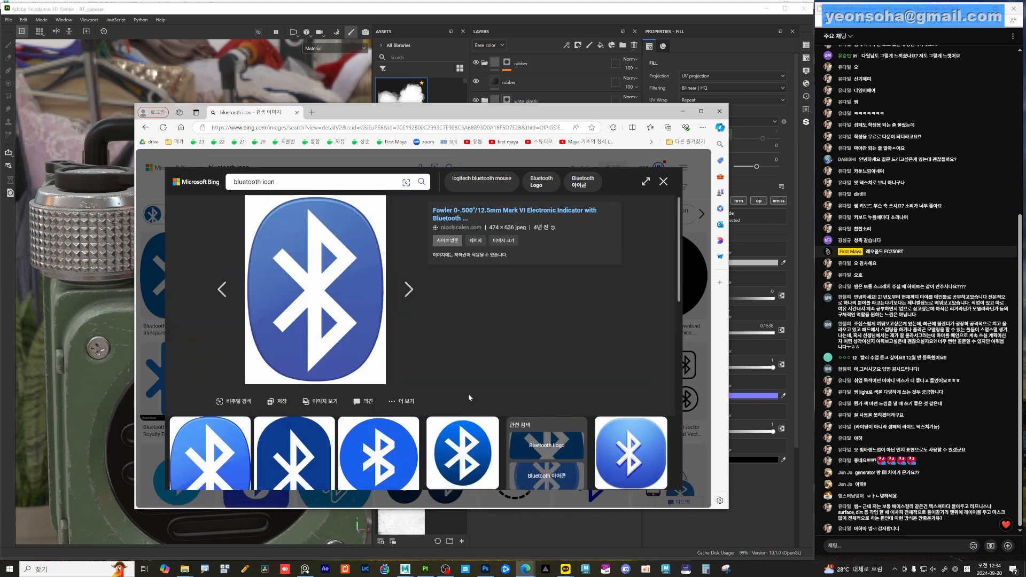
pyautogui.press('shift+super+s')
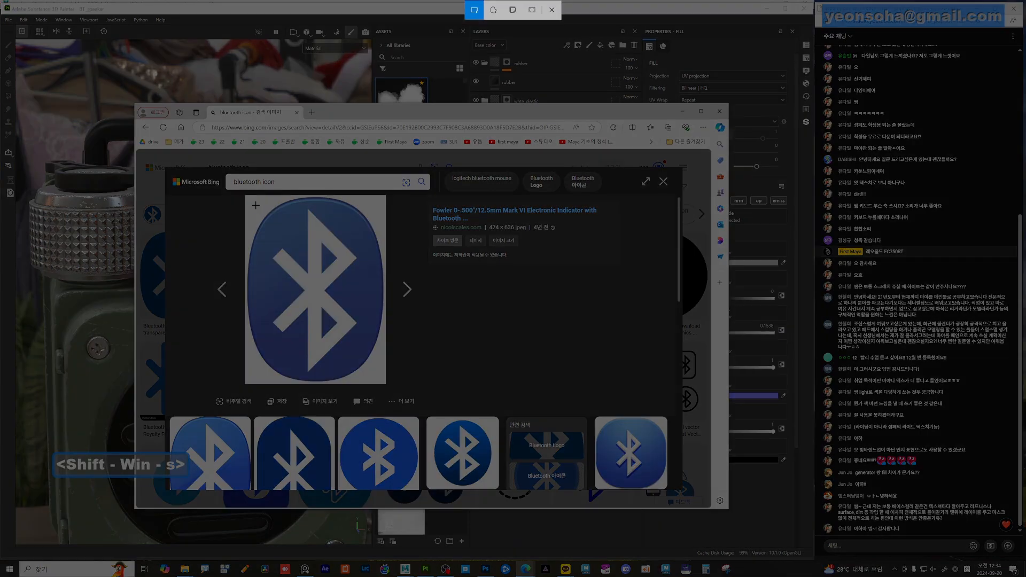
pyautogui.moveTo(246, 197); pyautogui.dragTo(385, 384)
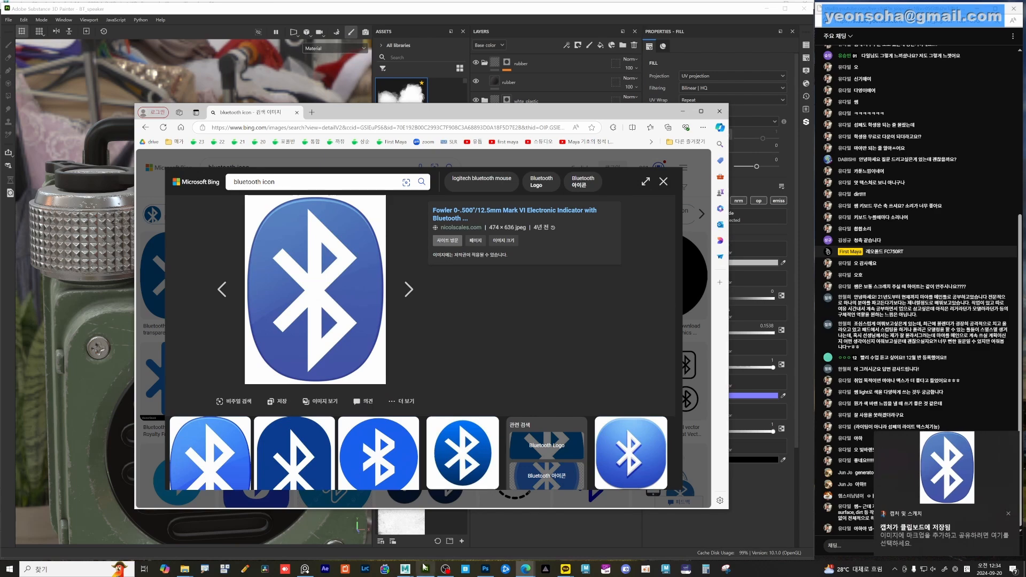
# - Switch to Photoshop, create a document from the clipboard preset and paste the captured Bluetooth logo
pyautogui.click(484, 569)
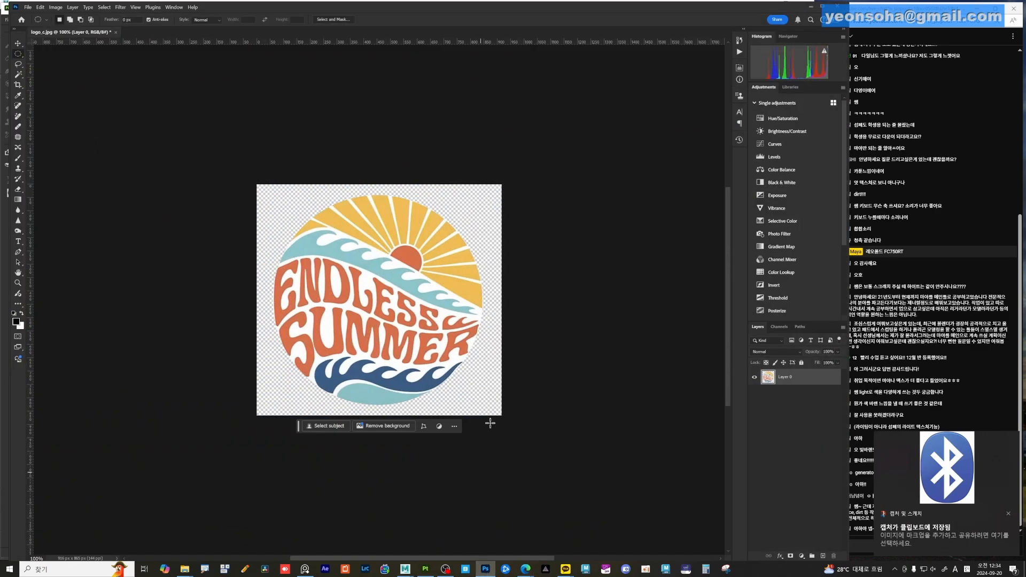
pyautogui.hotkey('ctrl', 'n')
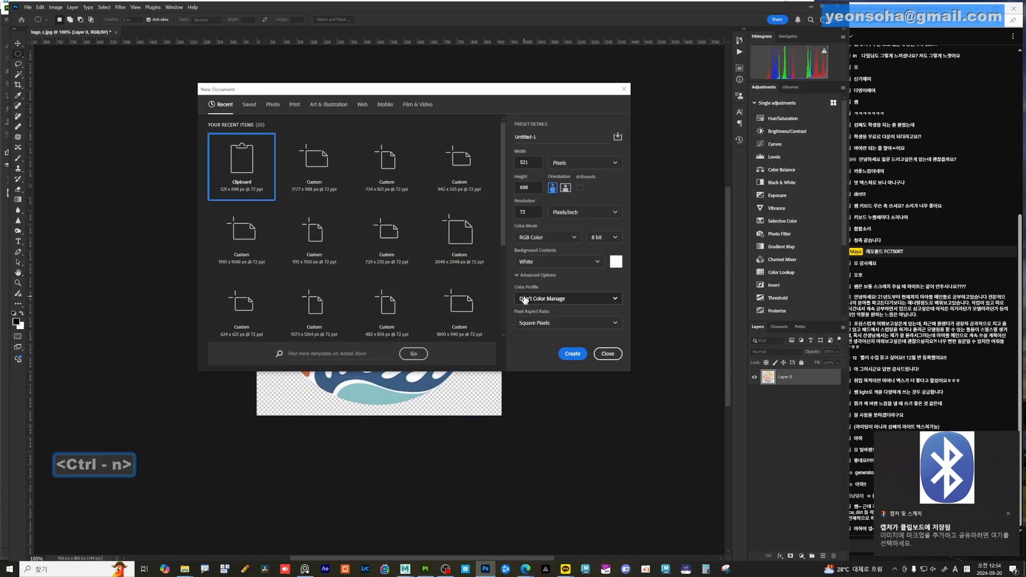
pyautogui.press('Return')
pyautogui.hotkey('ctrl', 'v')
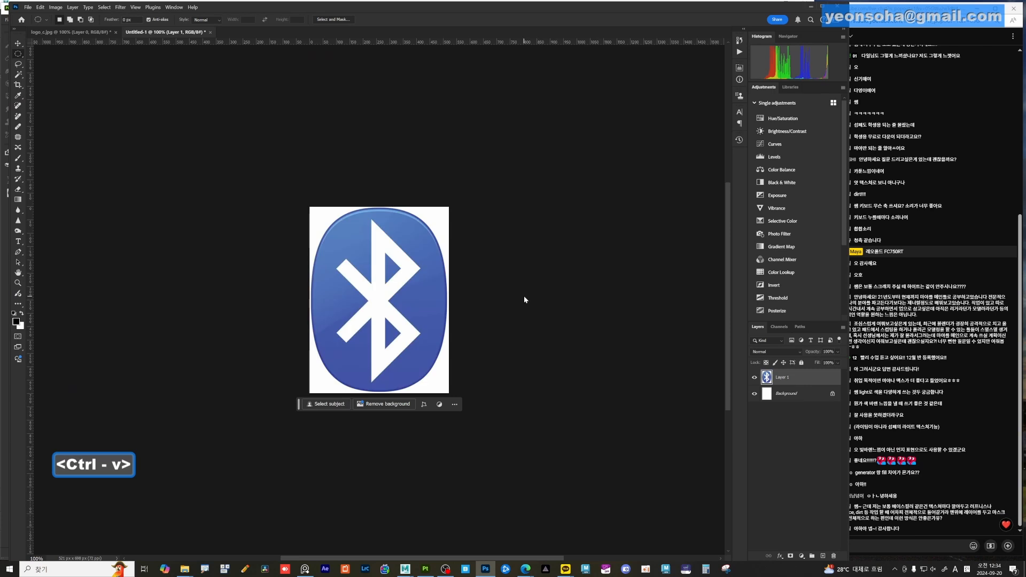
# - Desaturate the pasted logo with Hue/Saturation by setting its saturation to -100
pyautogui.hotkey('ctrl', 'u')
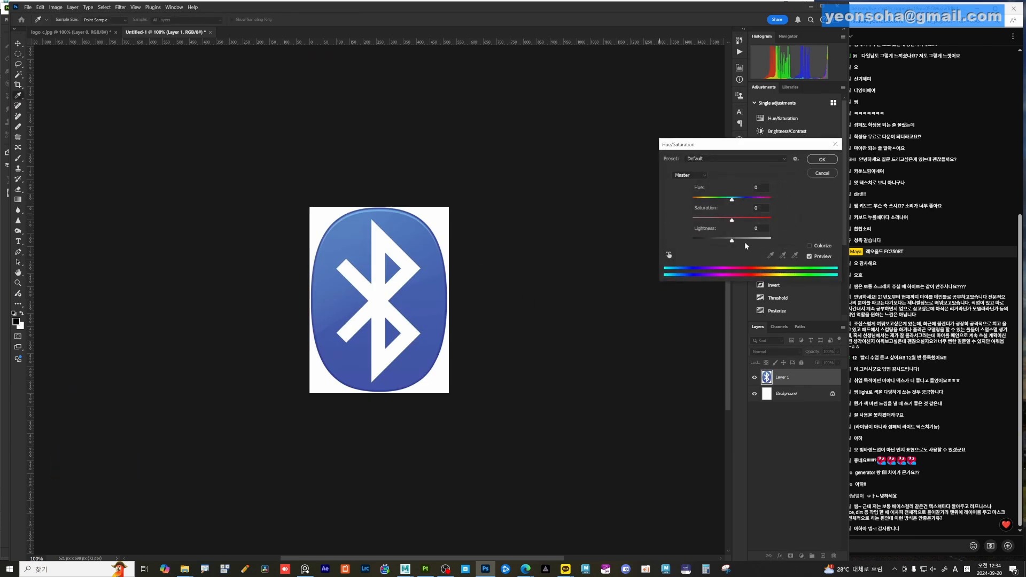
pyautogui.moveTo(733, 222); pyautogui.dragTo(672, 217)
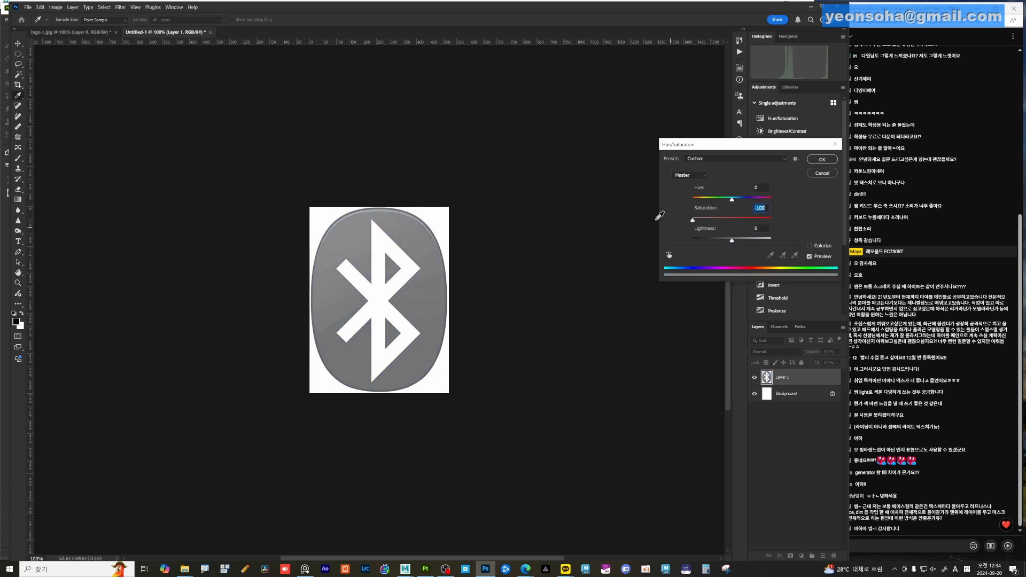
pyautogui.click(816, 160)
# - Raise the logo's contrast with input levels of 55, 0.23 and 210, and invert its colors
pyautogui.hotkey('ctrl', 'l')
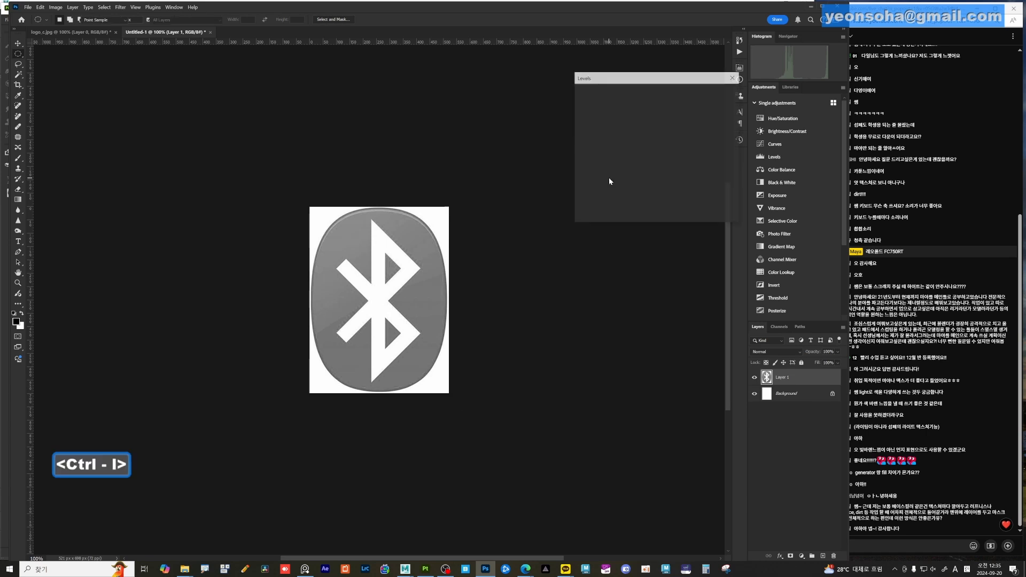
pyautogui.moveTo(583, 168); pyautogui.dragTo(607, 170)
pyautogui.moveTo(687, 167); pyautogui.dragTo(660, 170)
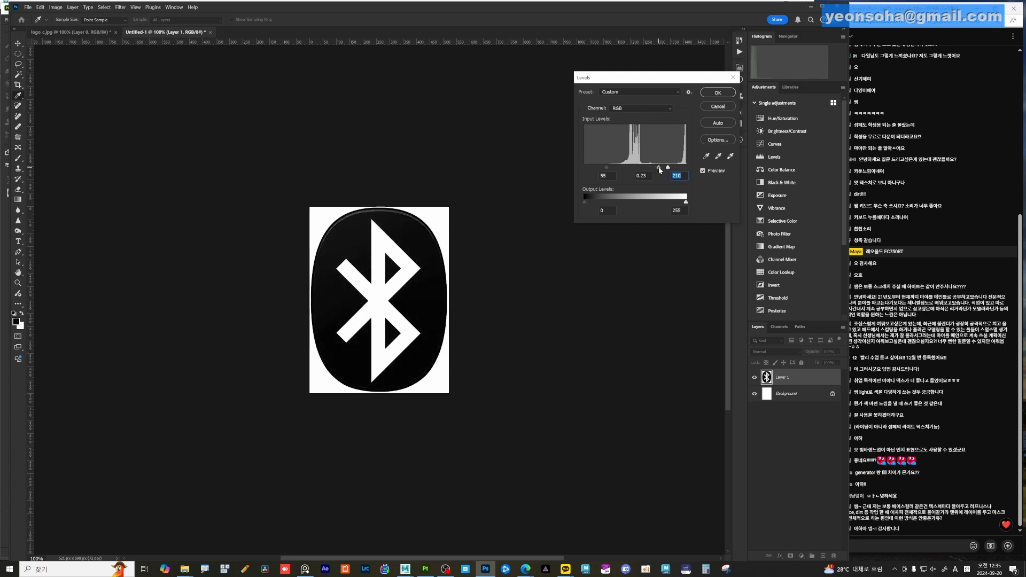
pyautogui.hotkey('shift', 'Tab')
pyautogui.click(719, 94)
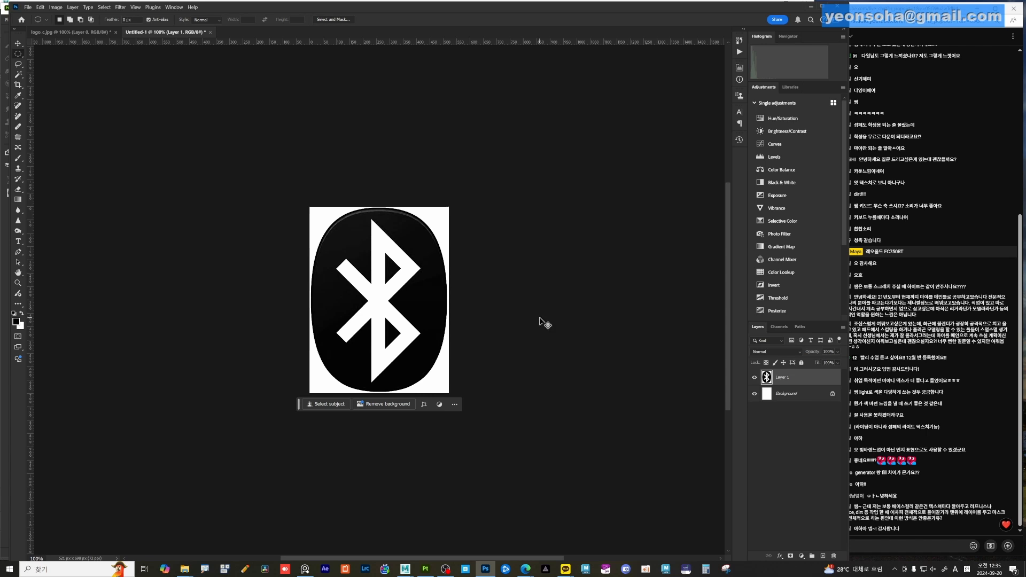
pyautogui.hotkey('ctrl', 'i')
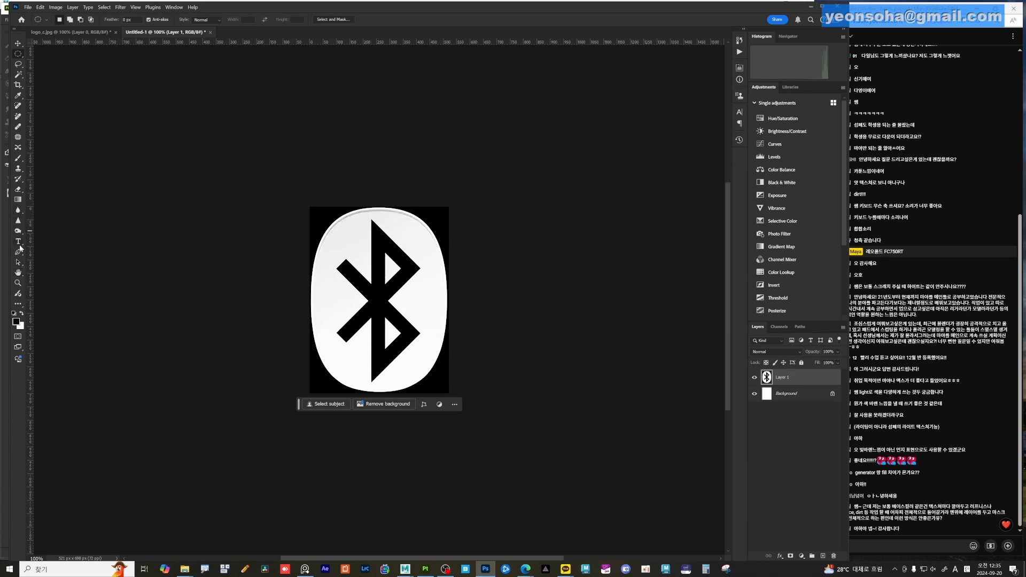
# - Paint over the grey highlight along the inside of the logo's upper rim with a smaller white brush
pyautogui.click(19, 159)
pyautogui.press('[')
pyautogui.press('[')
pyautogui.press('[')
pyautogui.press('[')
pyautogui.press('[')
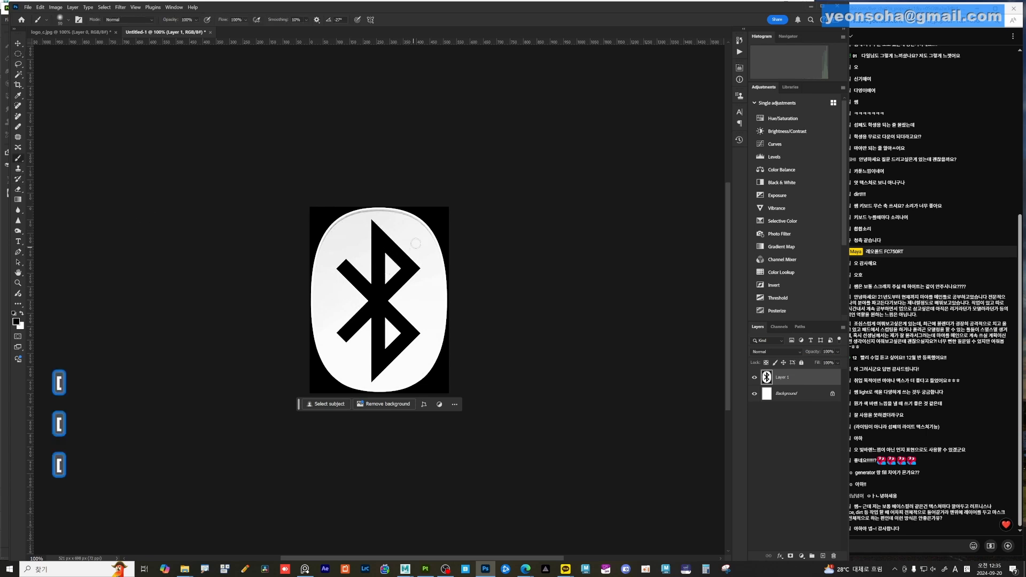
pyautogui.moveTo(428, 236); pyautogui.dragTo(431, 245)
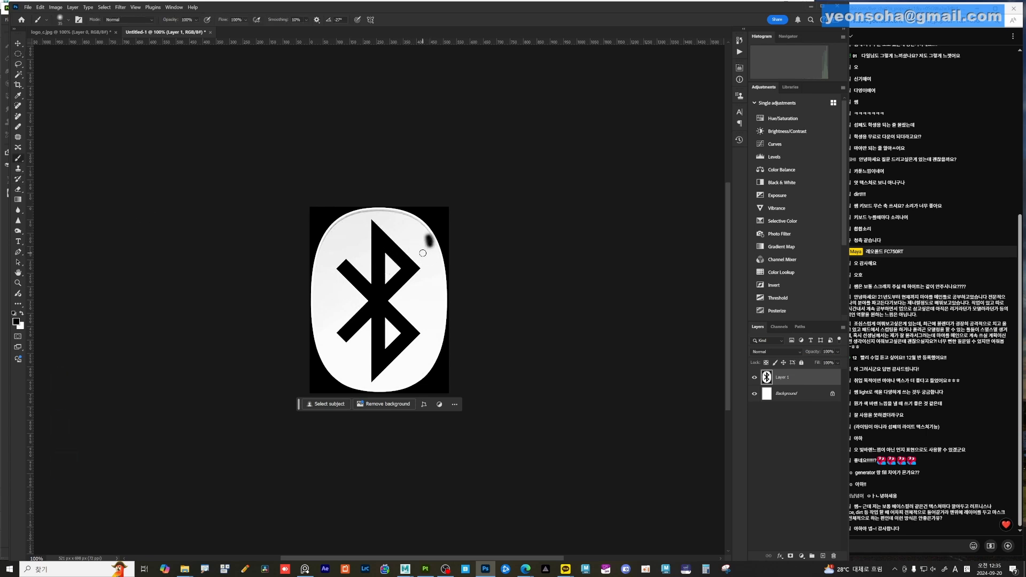
pyautogui.hotkey('ctrl', 'z')
pyautogui.press('x')
pyautogui.moveTo(415, 221); pyautogui.dragTo(388, 215)
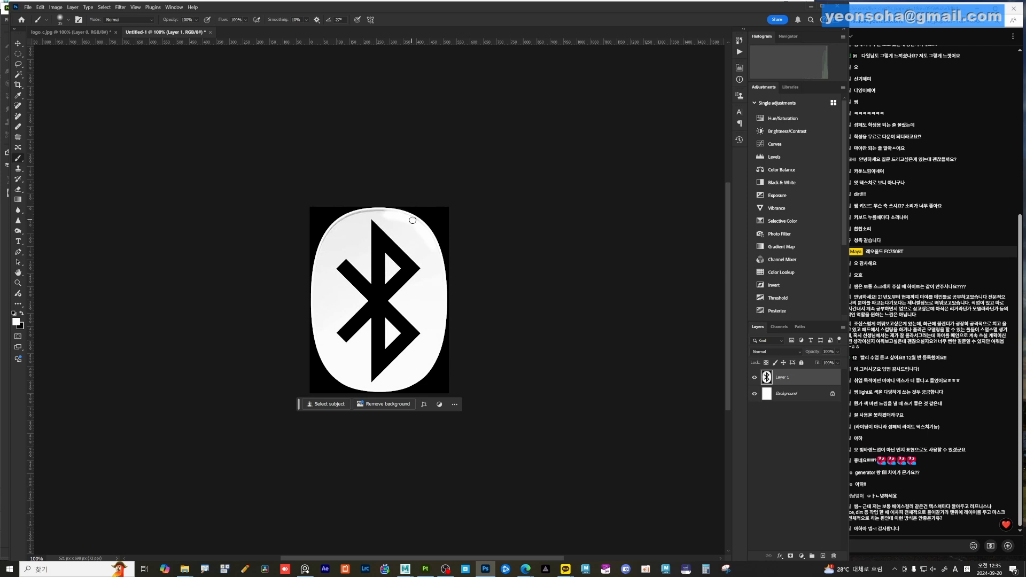
pyautogui.hotkey('ctrl', '=')
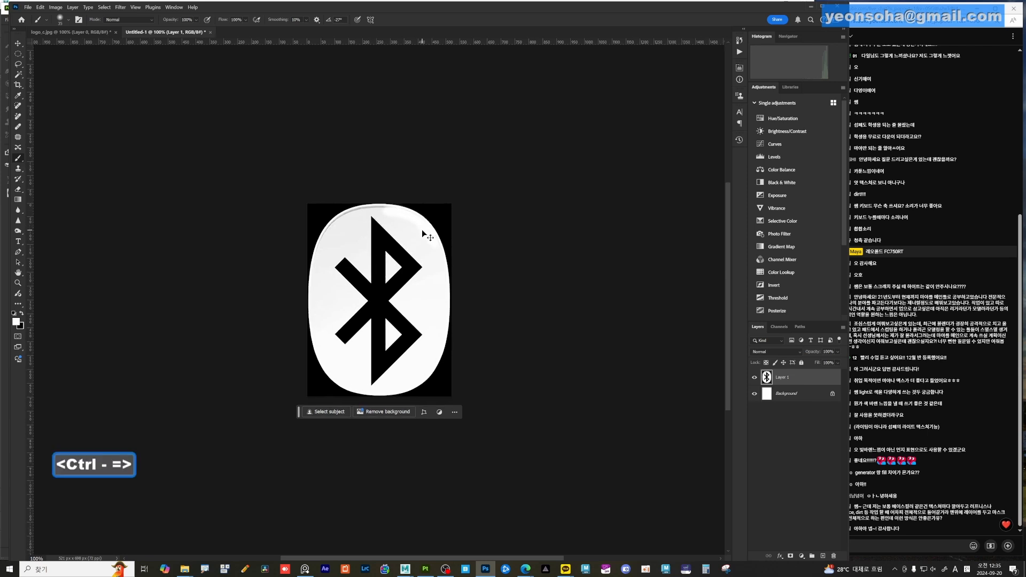
pyautogui.hotkey('ctrl', '=')
pyautogui.press('space')
pyautogui.moveTo(369, 202); pyautogui.dragTo(404, 324)
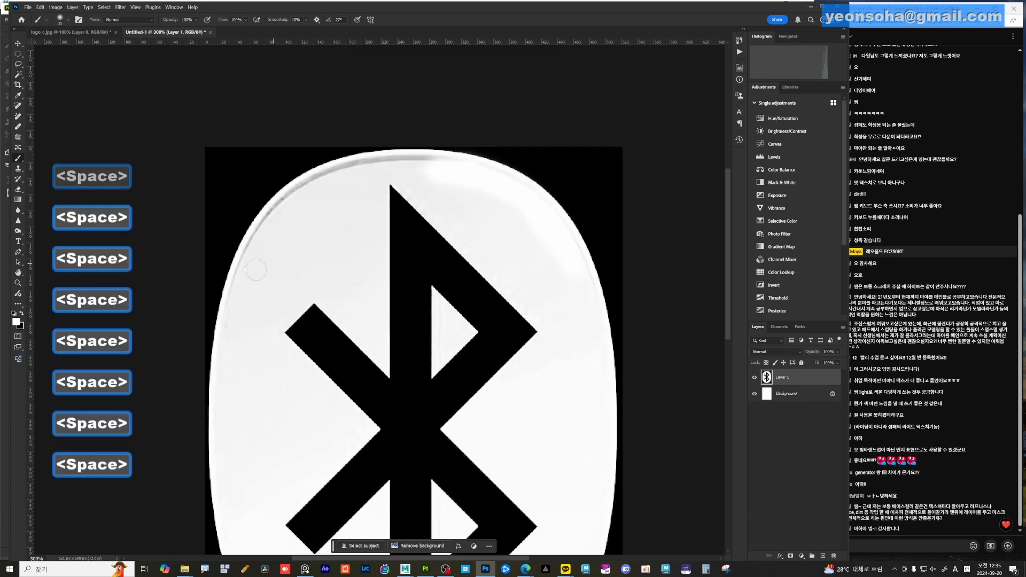
# - Paint white over the grey rim shading along the upper part of the Bluetooth icon's rounded shape
pyautogui.moveTo(241, 292)
pyautogui.mouseDown()
pyautogui.moveTo(253, 247)
pyautogui.moveTo(290, 191)
pyautogui.moveTo(368, 173)
pyautogui.moveTo(342, 167)
pyautogui.moveTo(423, 168)
pyautogui.mouseUp()
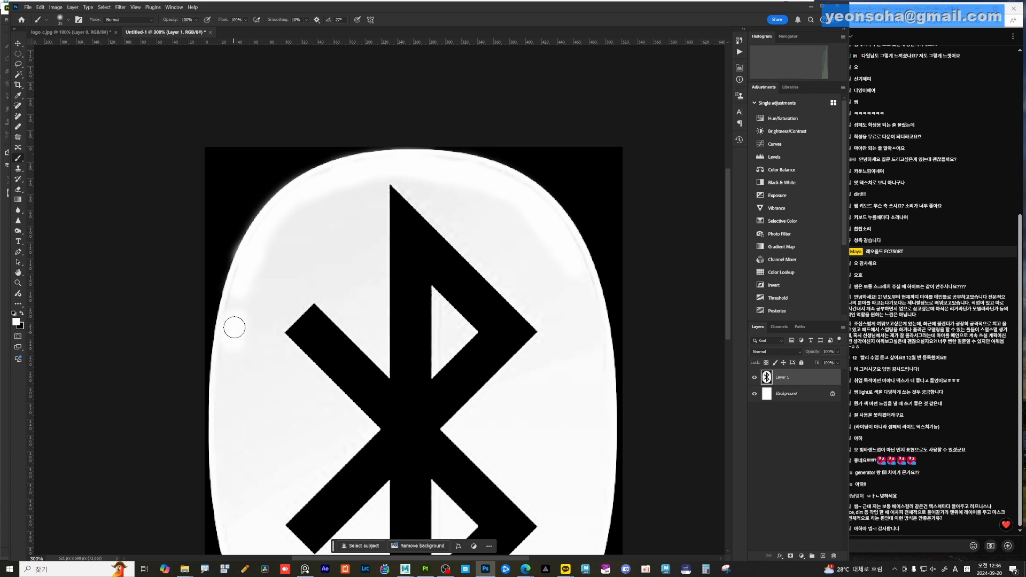
pyautogui.hotkey('ctrl', '0')
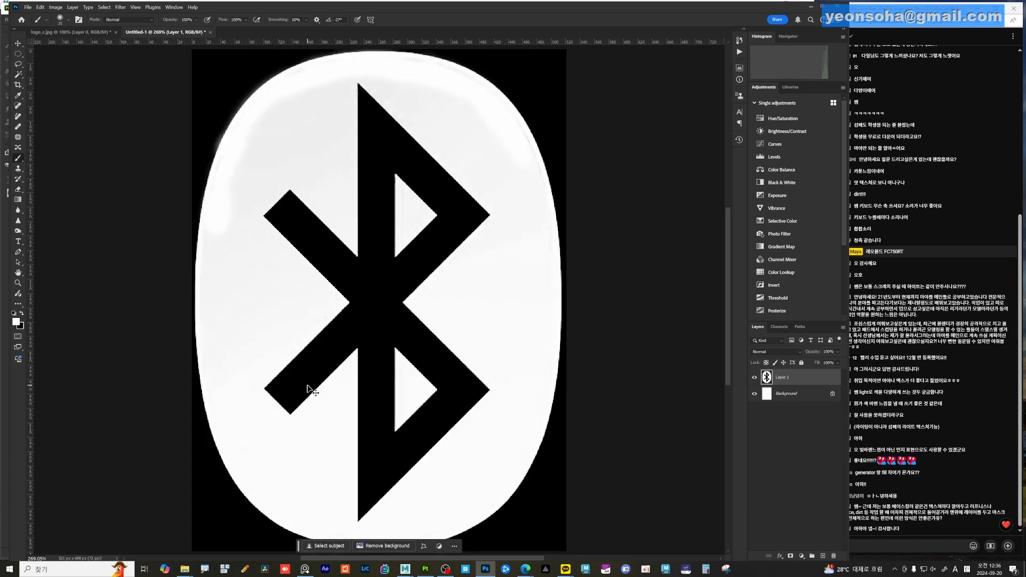
pyautogui.hotkey('ctrl', '1')
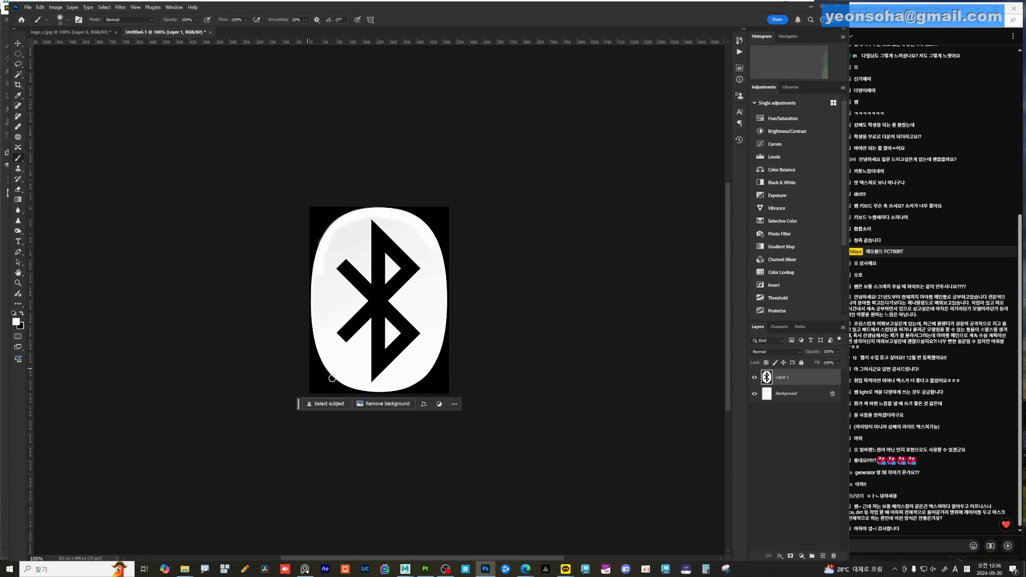
# - Start saving a copy named bluetooth_icon in the Radio_speaker project's sourceimages folder
pyautogui.hotkey('ctrl', 'alt', 's')
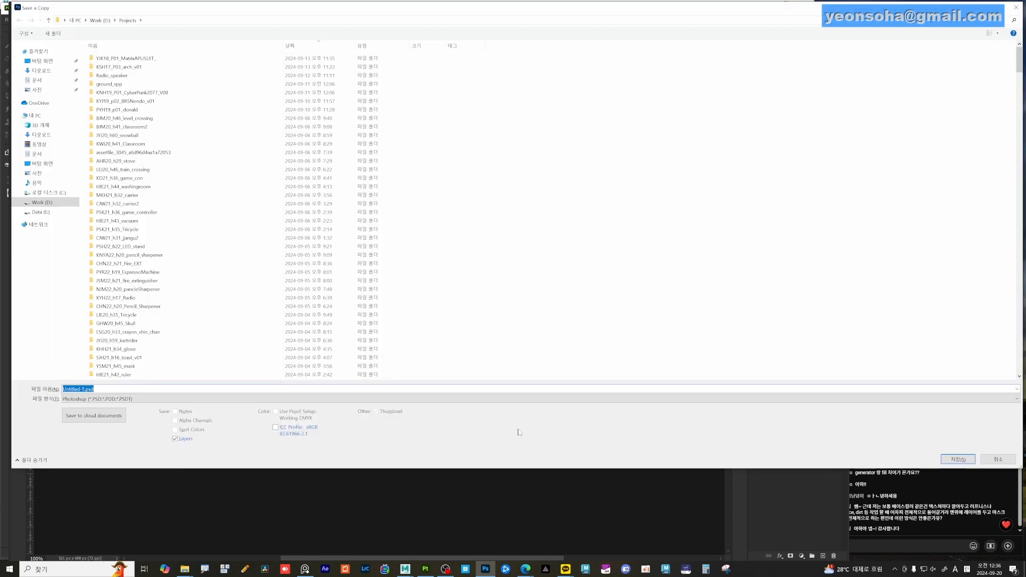
pyautogui.write('blu')
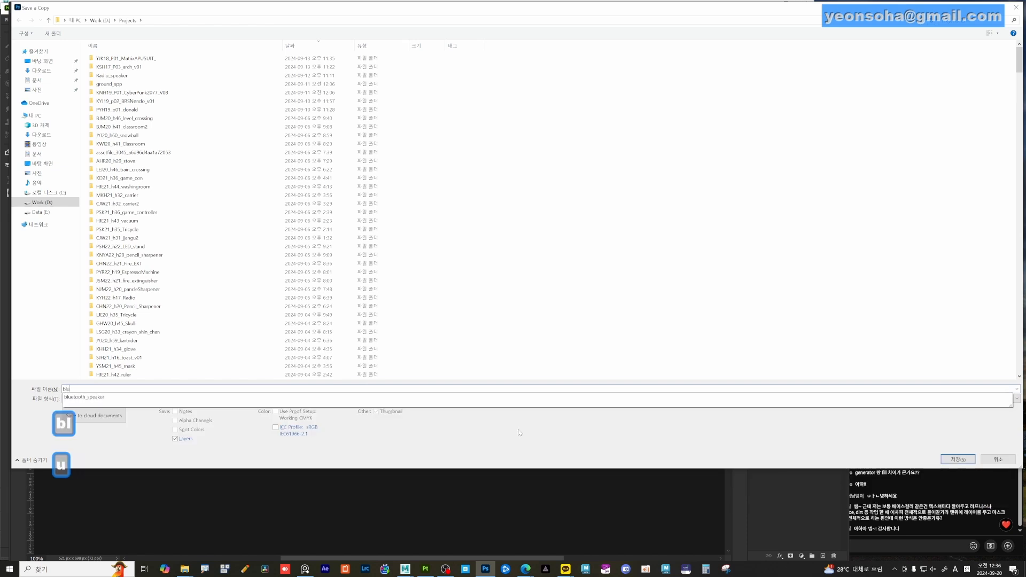
pyautogui.write('e')
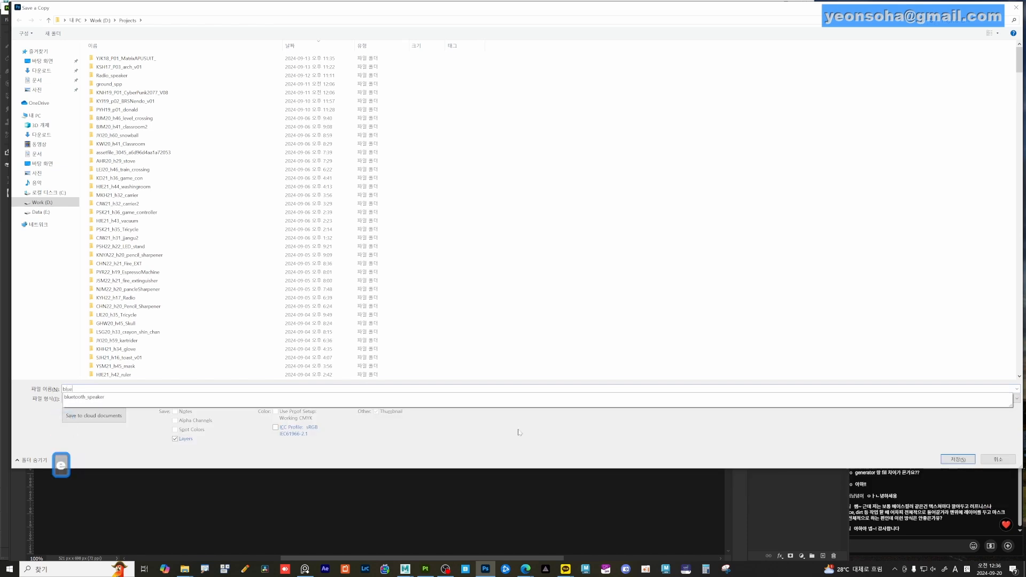
pyautogui.write('tooth')
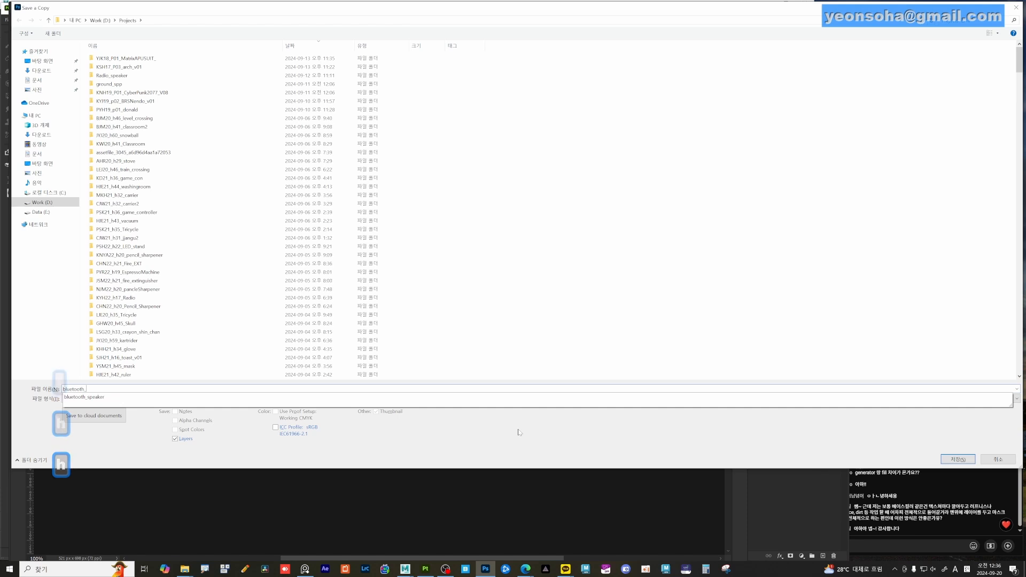
pyautogui.write('_')
pyautogui.press('BackSpace')
pyautogui.write('icon')
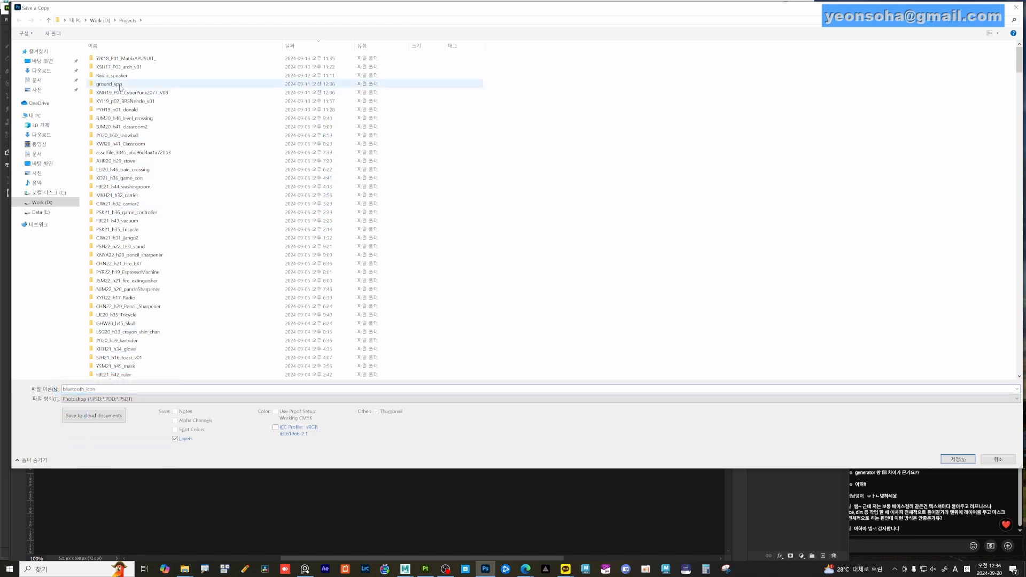
pyautogui.doubleClick(111, 76)
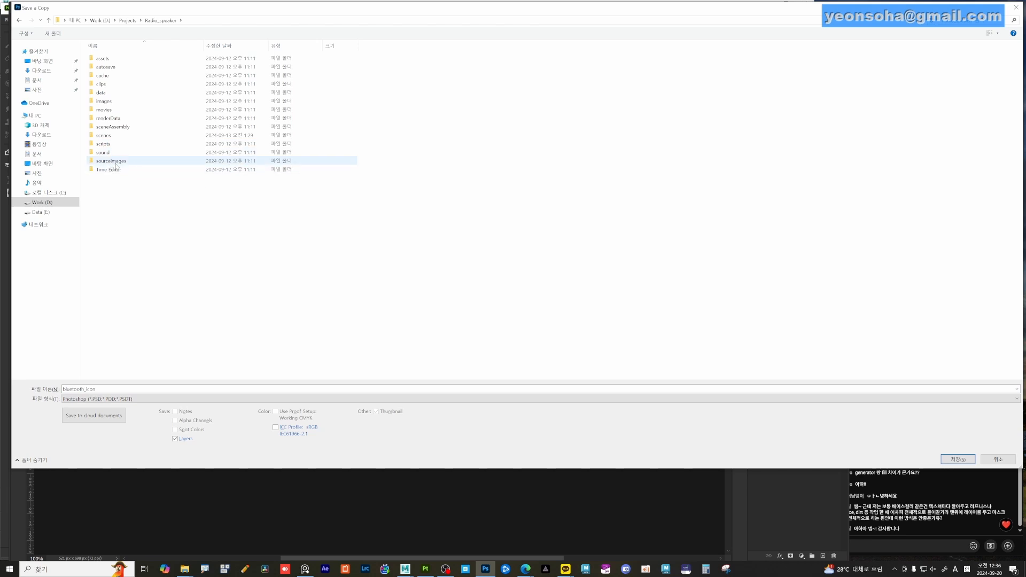
pyautogui.doubleClick(114, 161)
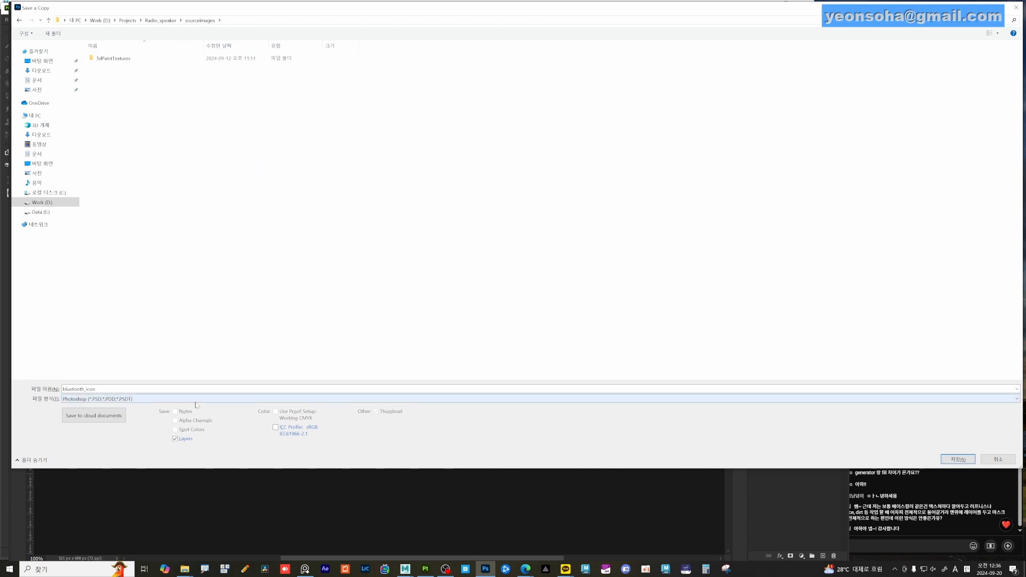
# - Set the copy's format to PNG and save it with the large file size option
pyautogui.click(158, 389)
pyautogui.press('Tab')
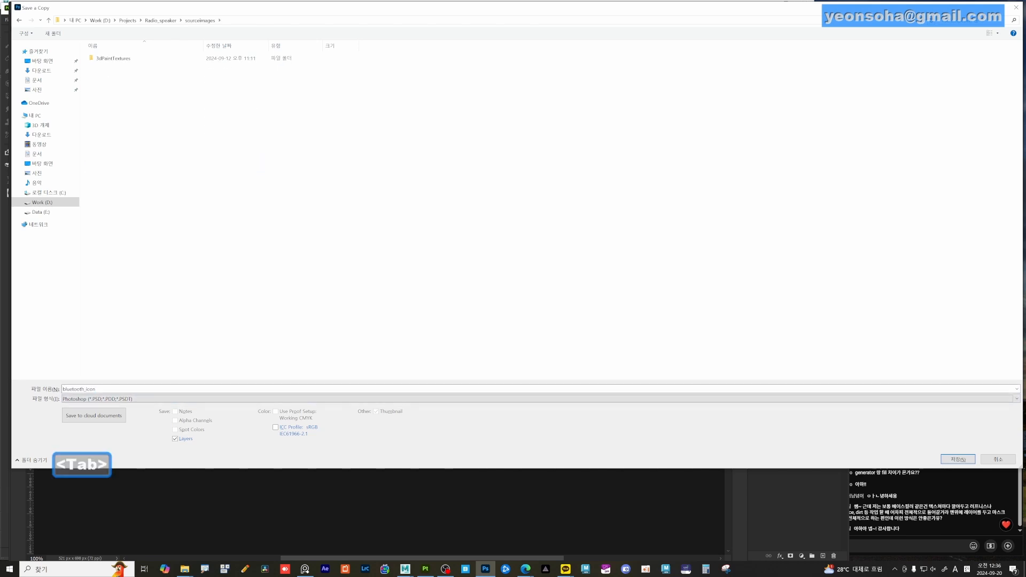
pyautogui.press('p')
pyautogui.press('p')
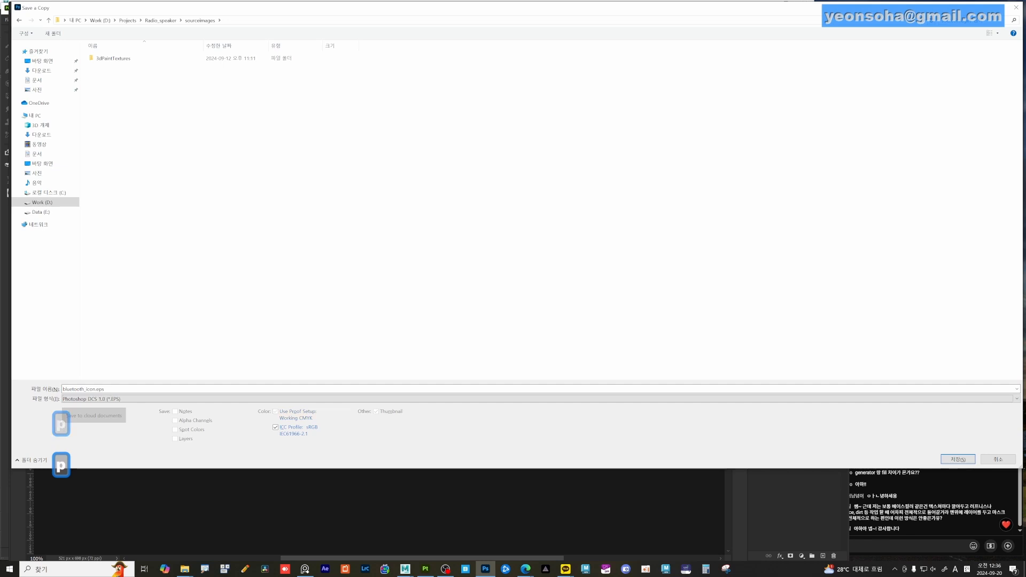
pyautogui.press('p')
pyautogui.press('p')
pyautogui.press('o')
pyautogui.press('p')
pyautogui.press('p')
pyautogui.press('p')
pyautogui.press('p')
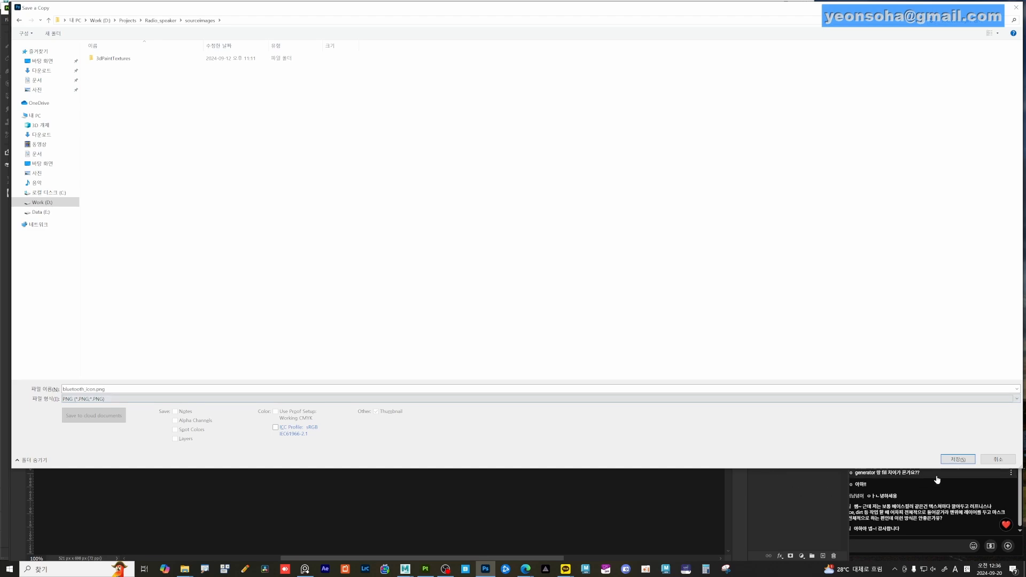
pyautogui.click(957, 460)
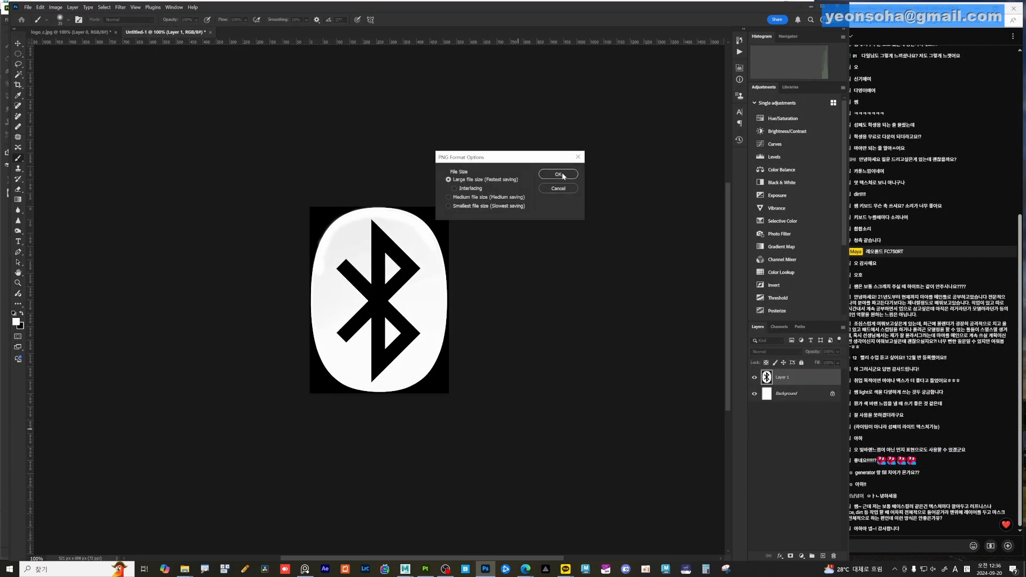
pyautogui.click(558, 174)
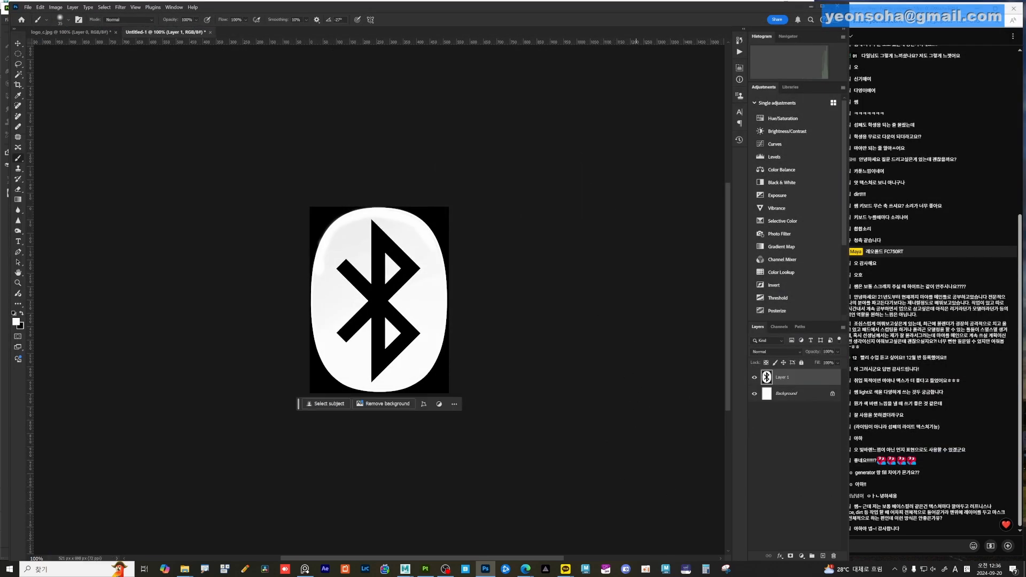
# - Switch to Substance 3D Painter and bring bluetooth_icon.png from the Radio_speaker sourceimages folder into the asset library for import
pyautogui.click(427, 572)
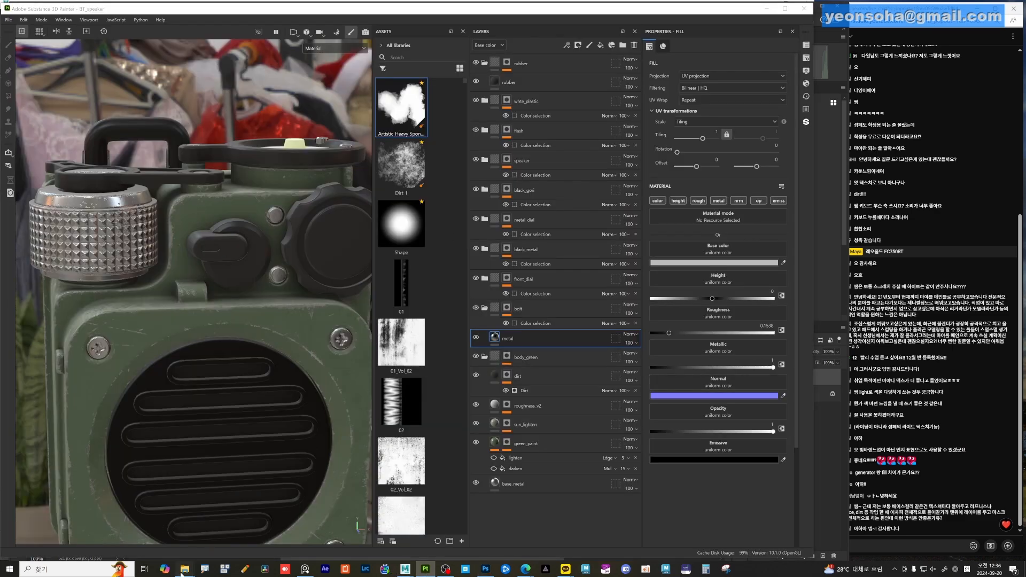
pyautogui.click(185, 569)
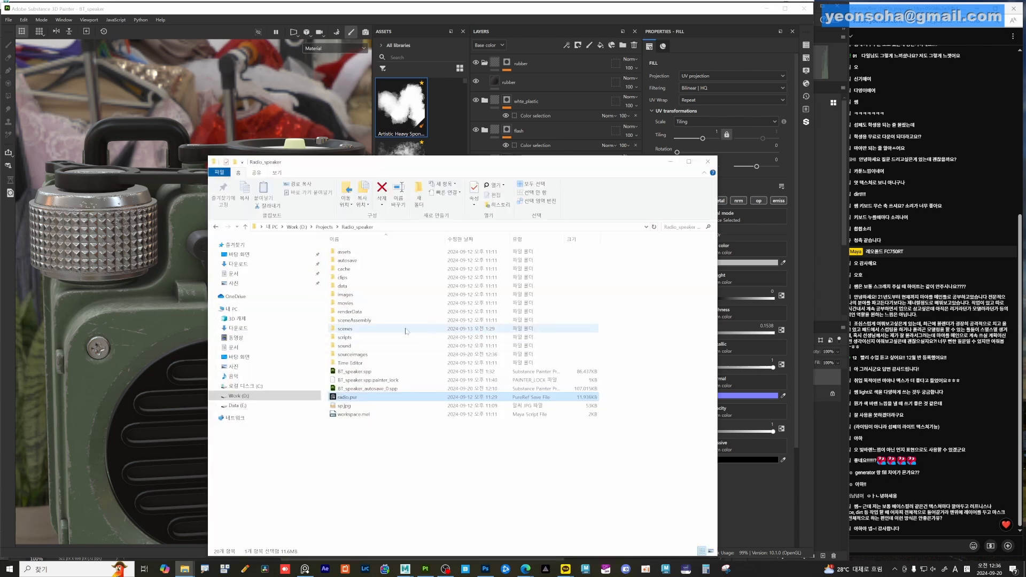
pyautogui.click(355, 354)
pyautogui.doubleClick(355, 355)
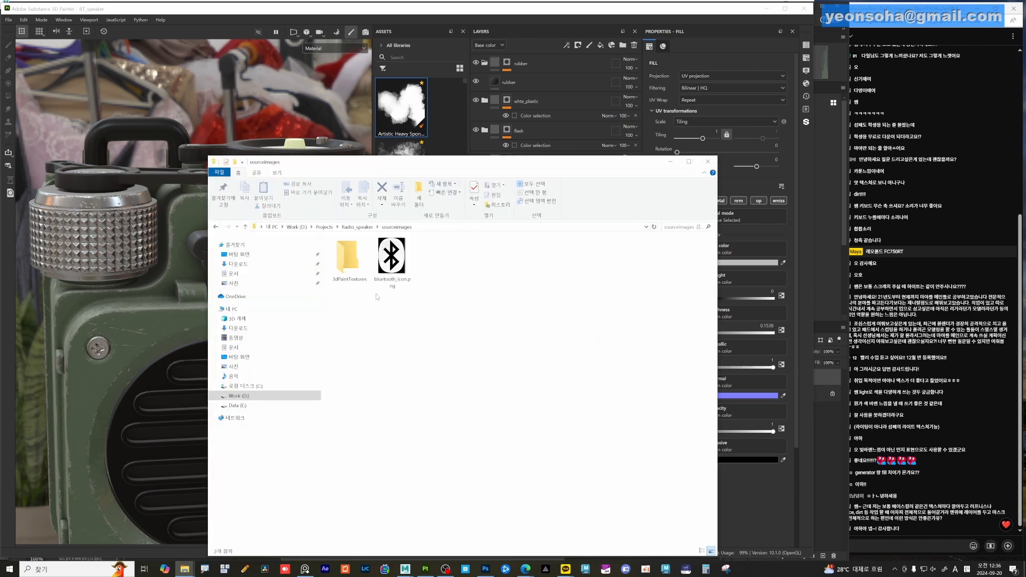
pyautogui.moveTo(426, 163); pyautogui.dragTo(623, 169)
pyautogui.moveTo(588, 262)
pyautogui.mouseDown()
pyautogui.moveTo(535, 284)
pyautogui.moveTo(388, 286)
pyautogui.moveTo(395, 69)
pyautogui.mouseUp()
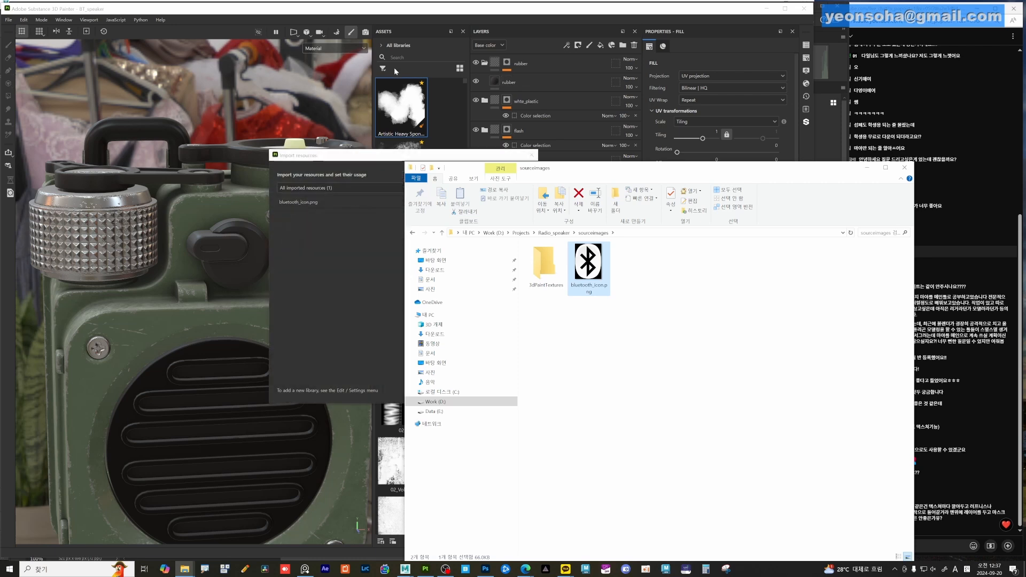
pyautogui.click(867, 167)
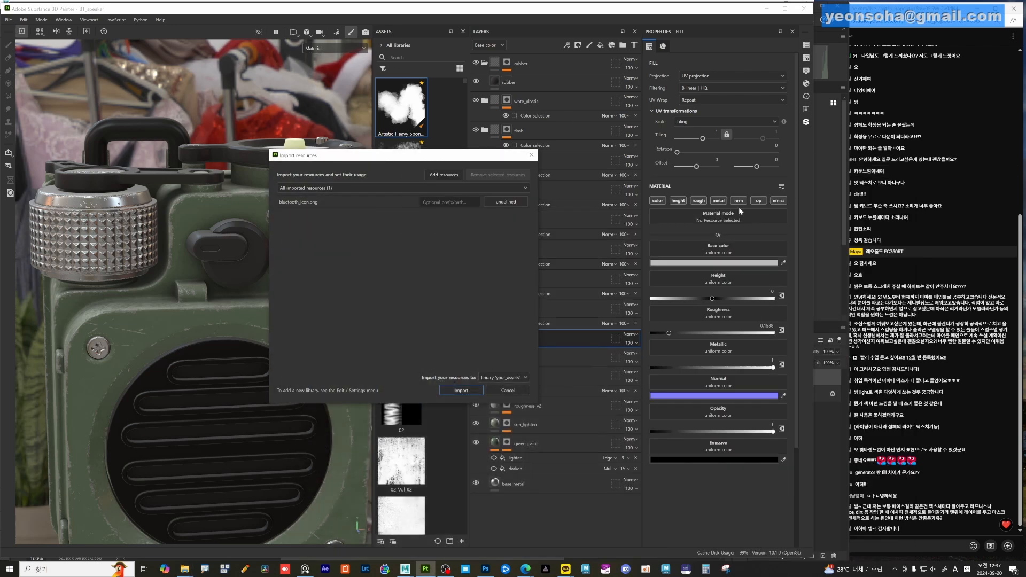
# - Import bluetooth_icon.png as a texture into the library 'your_assets'
pyautogui.click(509, 206)
pyautogui.click(503, 204)
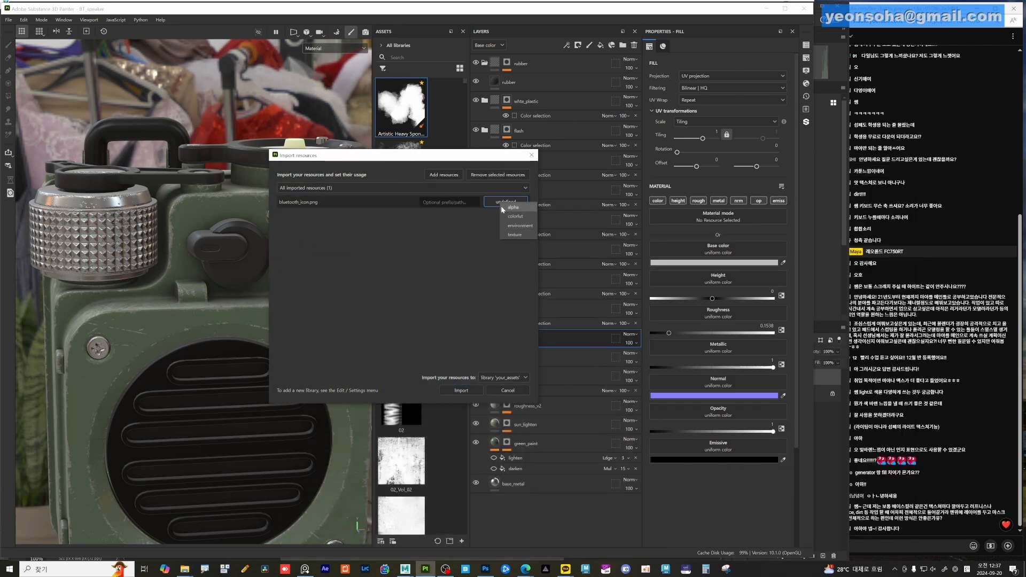
pyautogui.click(509, 235)
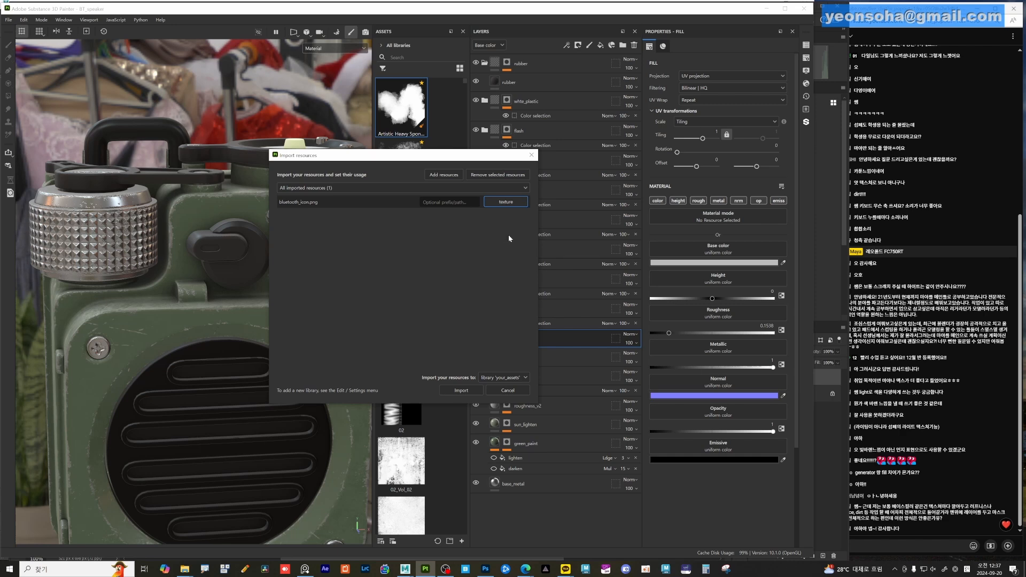
pyautogui.click(491, 377)
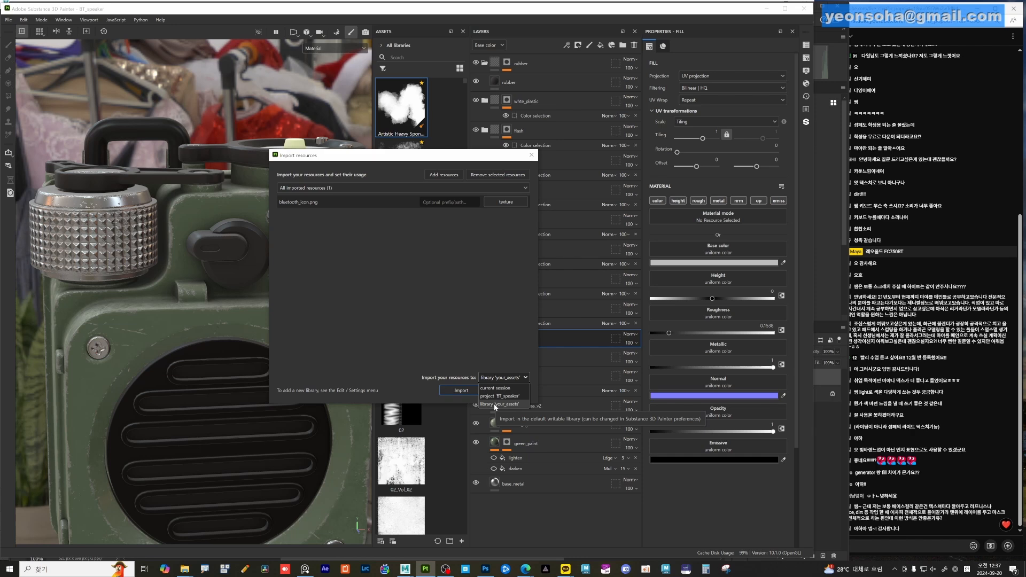
pyautogui.click(493, 403)
pyautogui.click(460, 391)
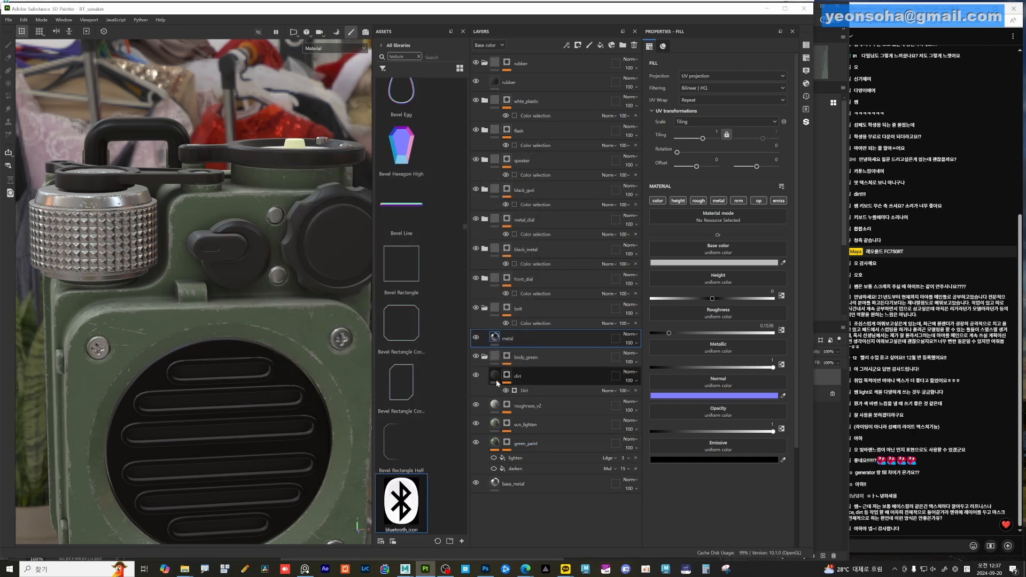
# - Add a fill layer above the dirt layer in the body_green folder
pyautogui.click(552, 374)
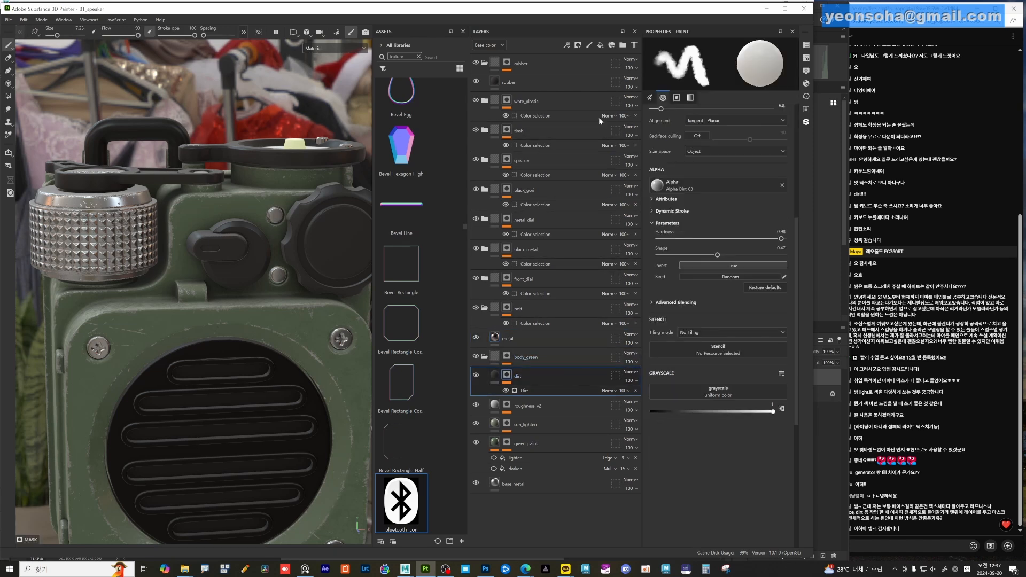
pyautogui.click(600, 46)
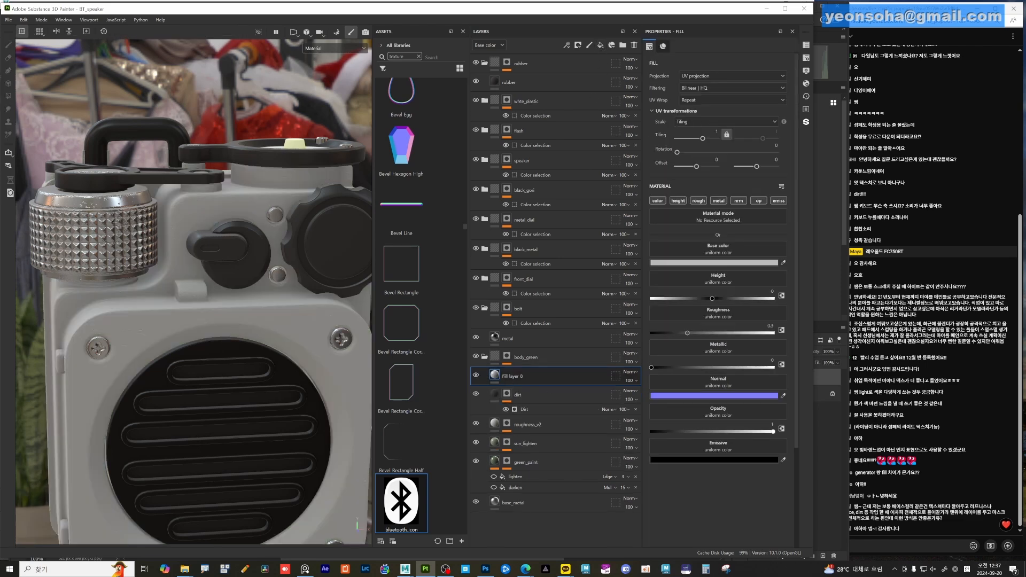
pyautogui.moveTo(489, 576)
pyautogui.mouseDown(button='right')
pyautogui.moveTo(450, 547)
pyautogui.moveTo(456, 385)
pyautogui.moveTo(407, 551)
pyautogui.moveTo(409, 576)
pyautogui.mouseUp(button='right')
# - Rename the new fill layer as BT_icon
pyautogui.doubleClick(518, 379)
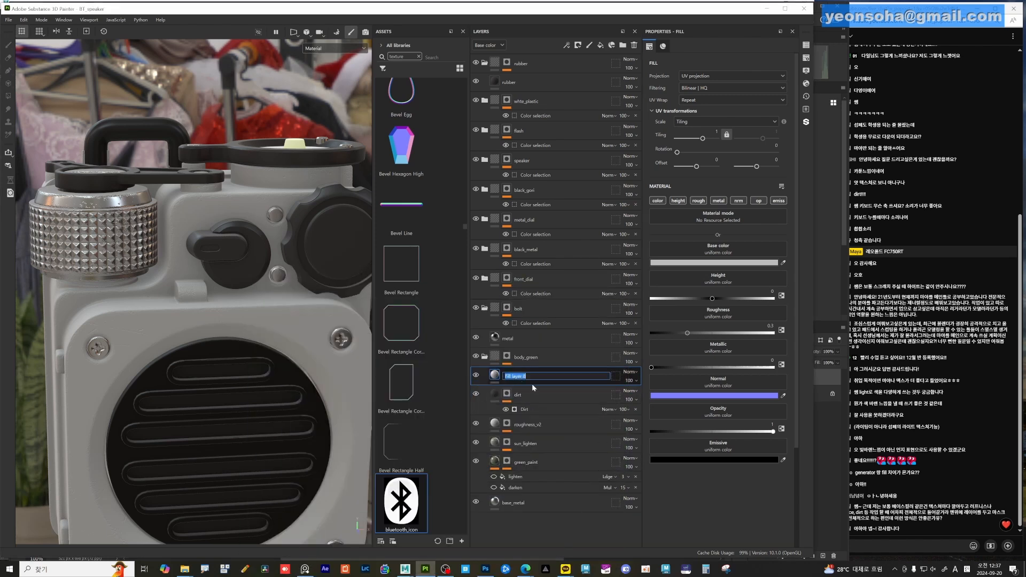
pyautogui.write('blu')
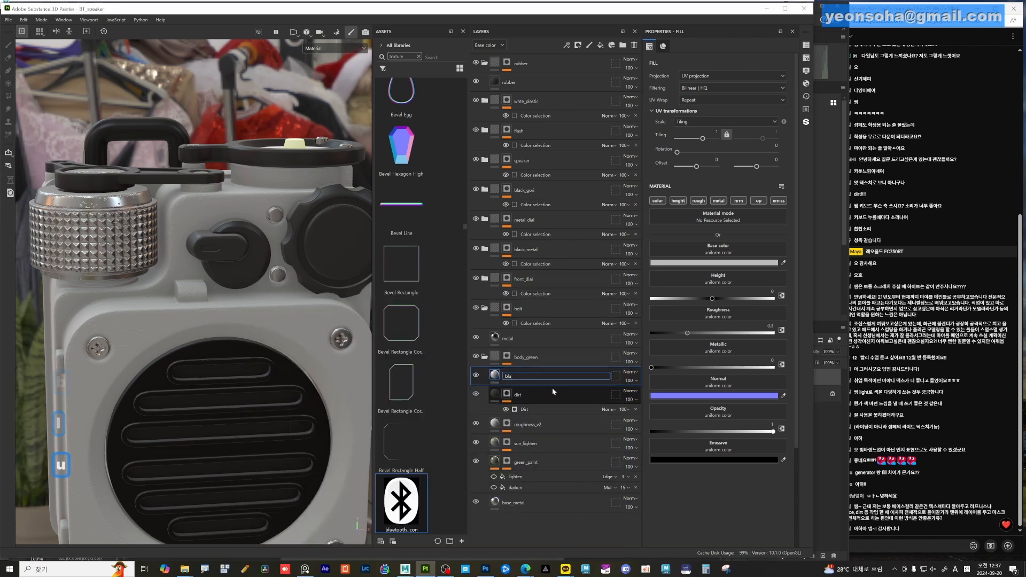
pyautogui.write('e')
pyautogui.press('BackSpace')
pyautogui.press('BackSpace')
pyautogui.press('BackSpace')
pyautogui.write('T')
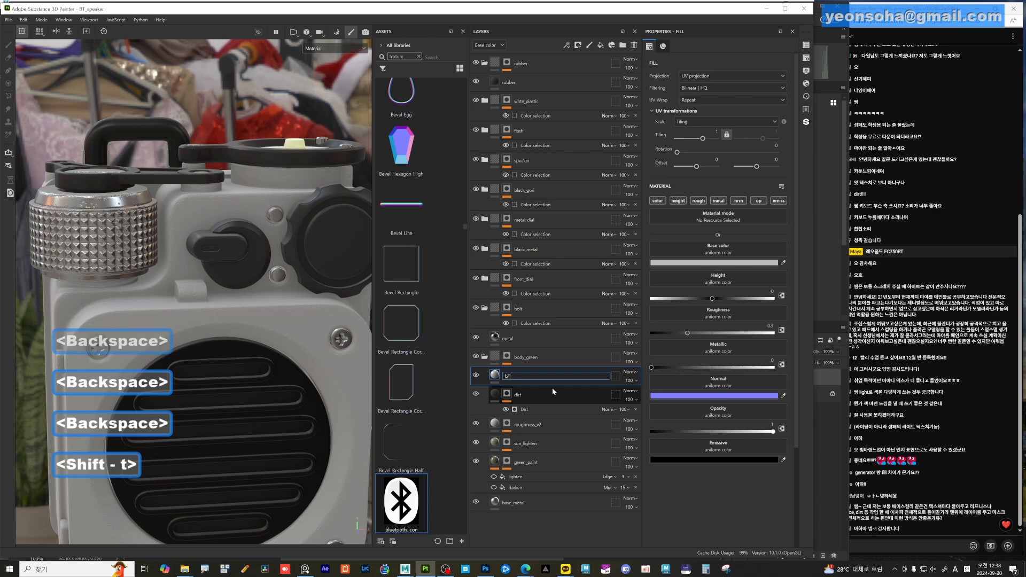
pyautogui.press('BackSpace')
pyautogui.press('BackSpace')
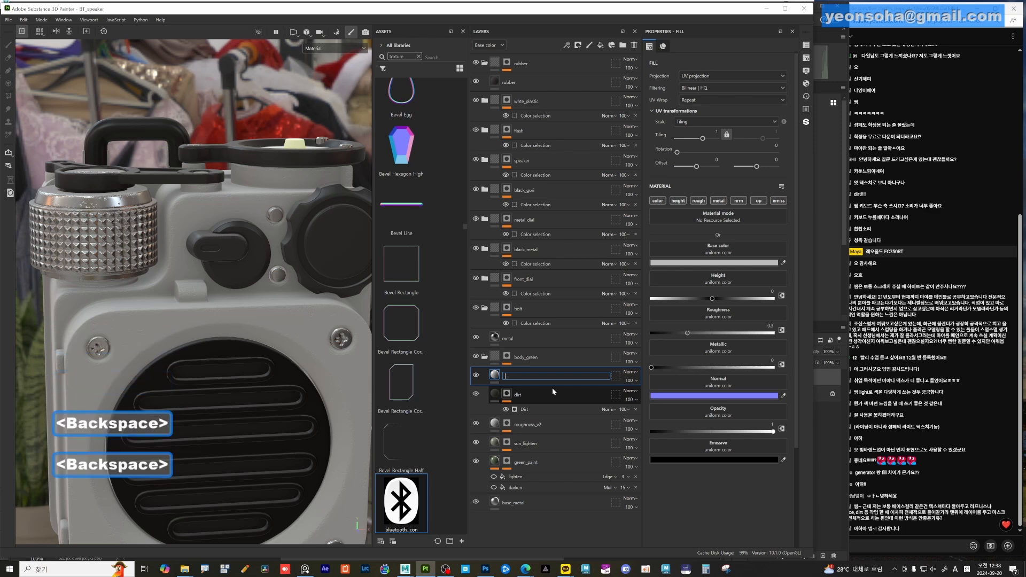
pyautogui.write('BVT')
pyautogui.press('BackSpace')
pyautogui.press('BackSpace')
pyautogui.press('BackSpace')
pyautogui.write('BT')
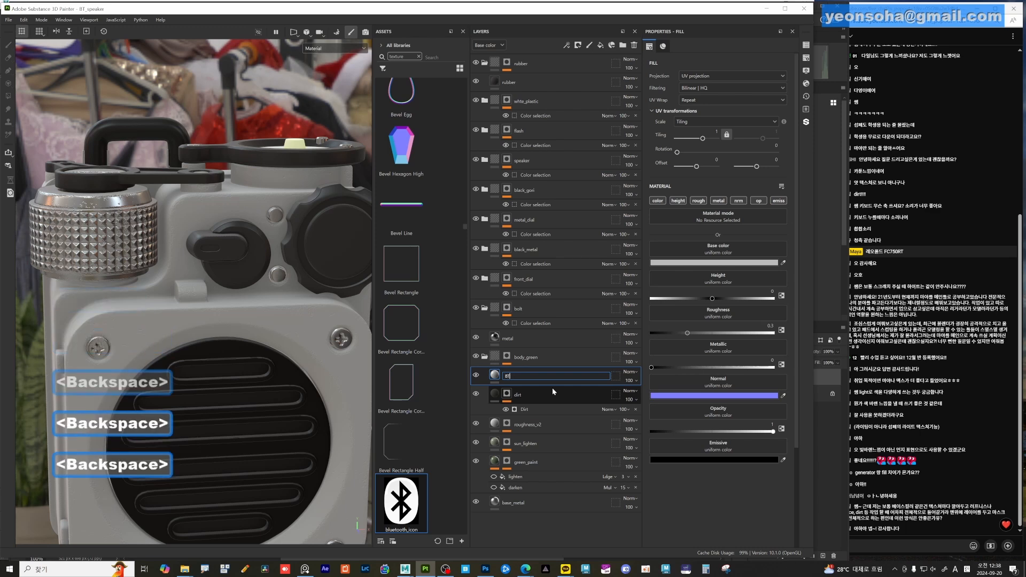
pyautogui.write('_cion')
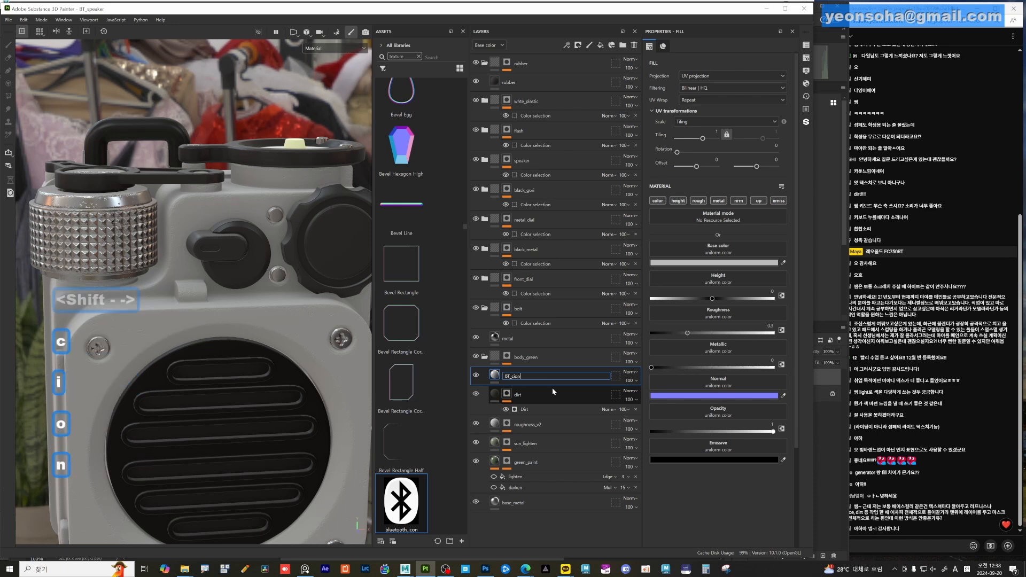
pyautogui.press('BackSpace')
pyautogui.press('BackSpace')
pyautogui.press('BackSpace')
pyautogui.press('BackSpace')
pyautogui.write('icon')
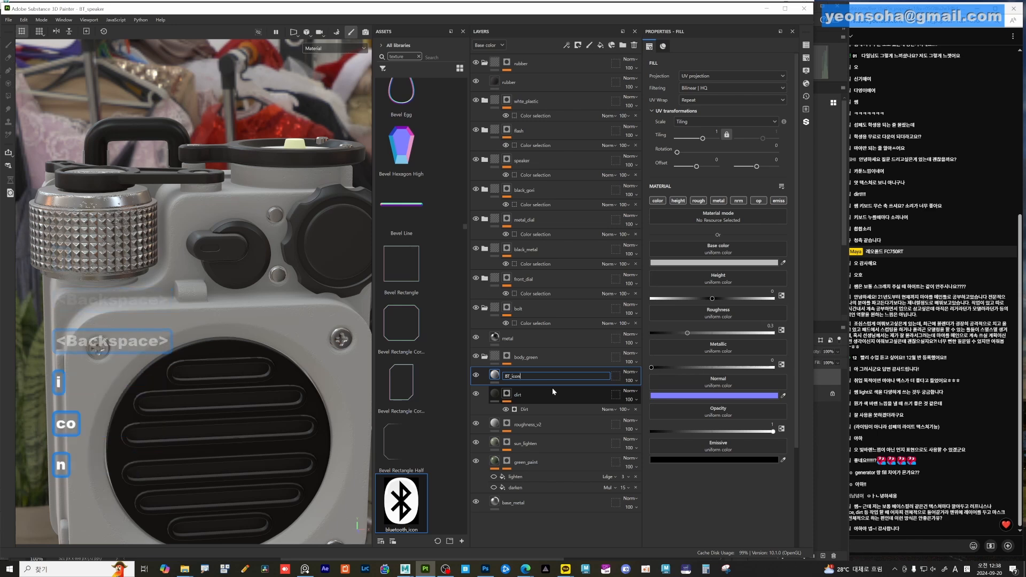
pyautogui.press('Return')
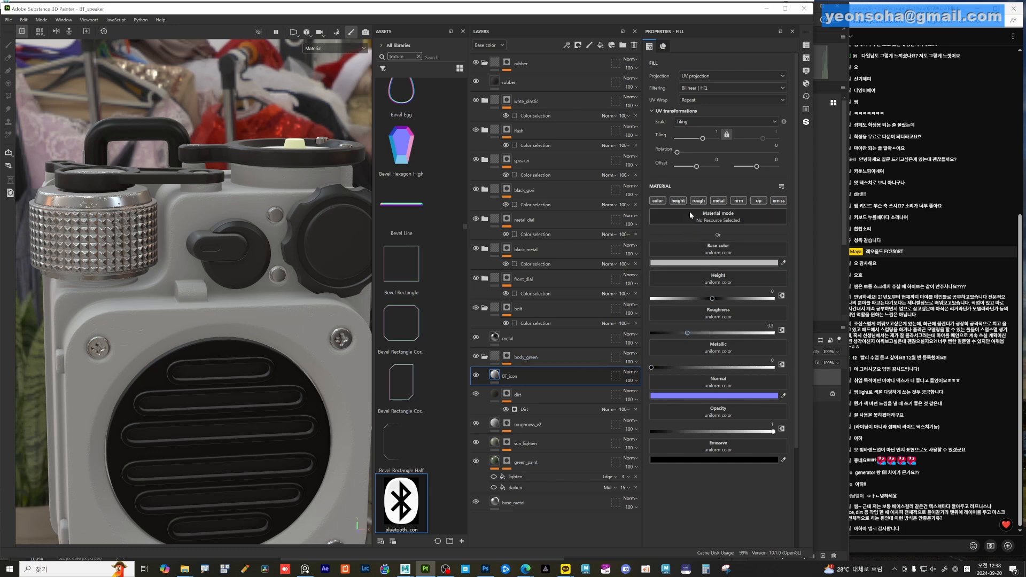
# - Limit the BT_icon fill layer to the color channel only
pyautogui.keyDown('alt'); pyautogui.click(658, 201); pyautogui.keyUp('alt')
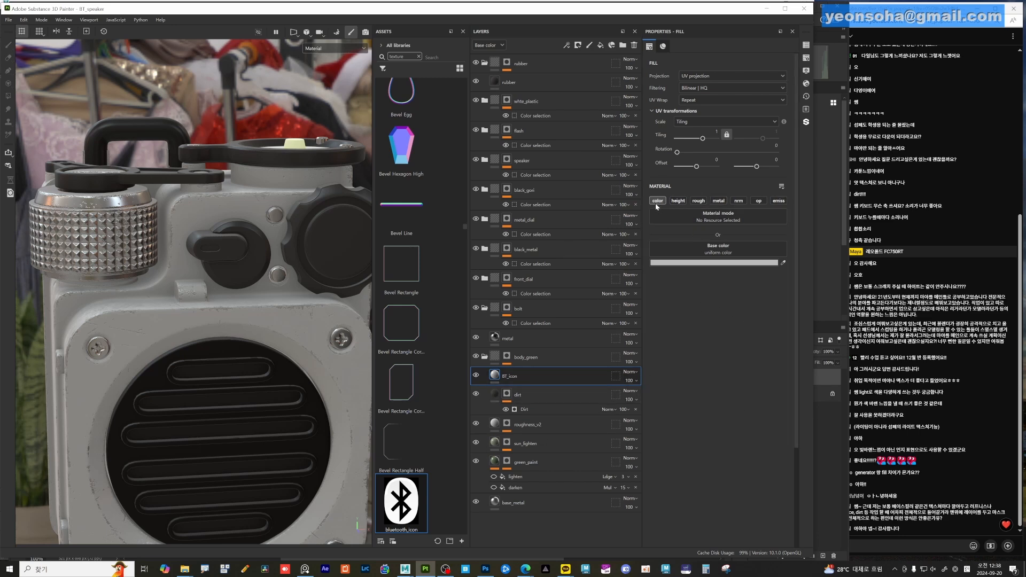
# - Enable the roughness channel on the BT_icon fill layer and set its roughness to about 0.91
pyautogui.click(699, 201)
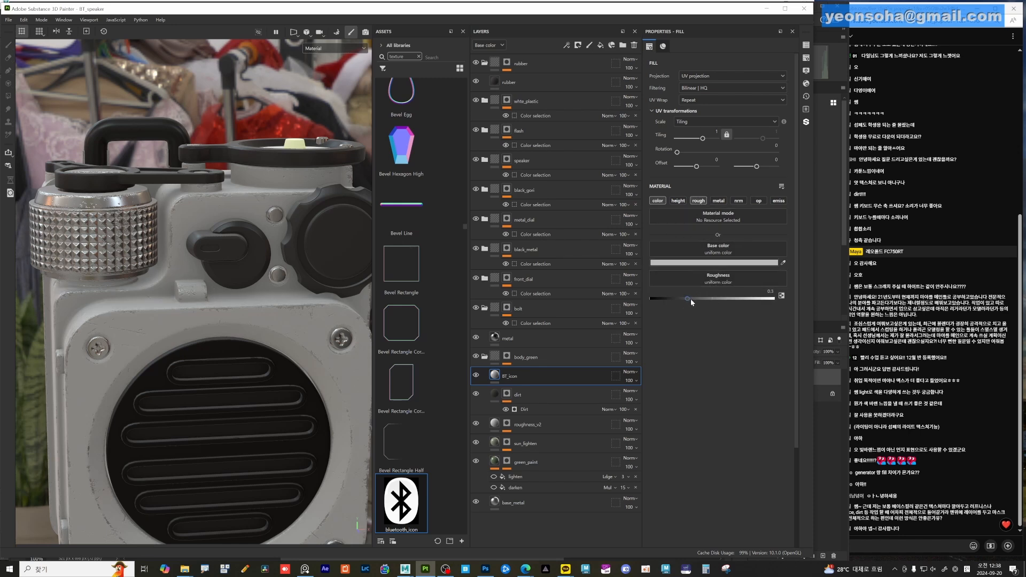
pyautogui.moveTo(690, 300); pyautogui.dragTo(737, 305)
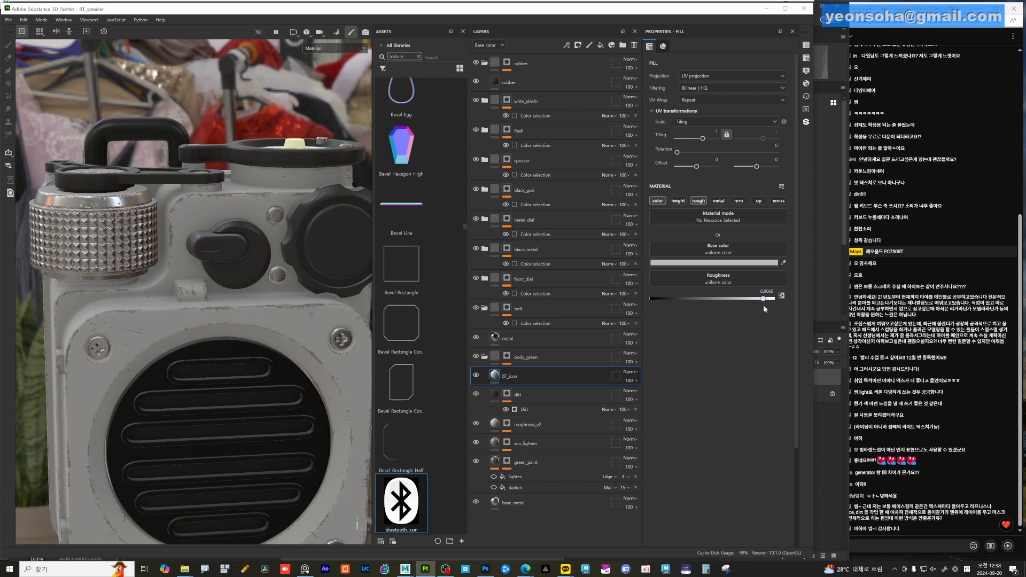
# - Add a black mask to the BT_icon layer and a paint effect inside that mask
pyautogui.rightClick(497, 375)
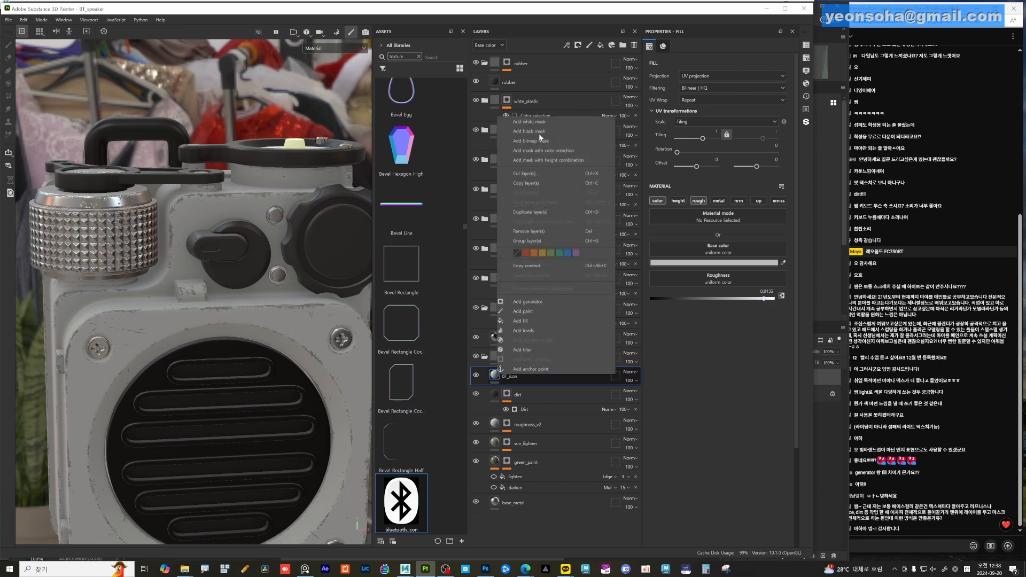
pyautogui.click(534, 131)
pyautogui.click(508, 375)
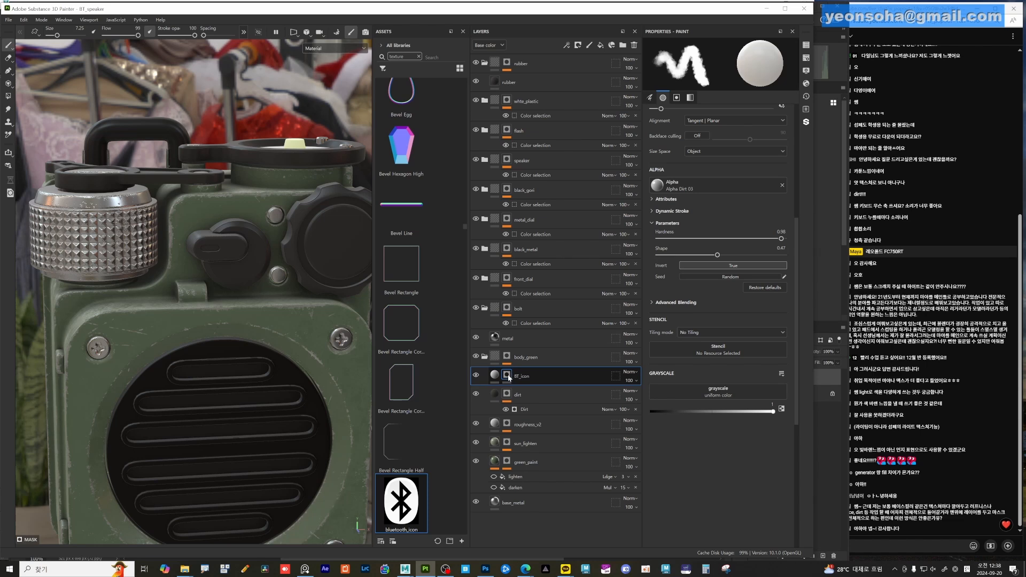
pyautogui.rightClick(508, 376)
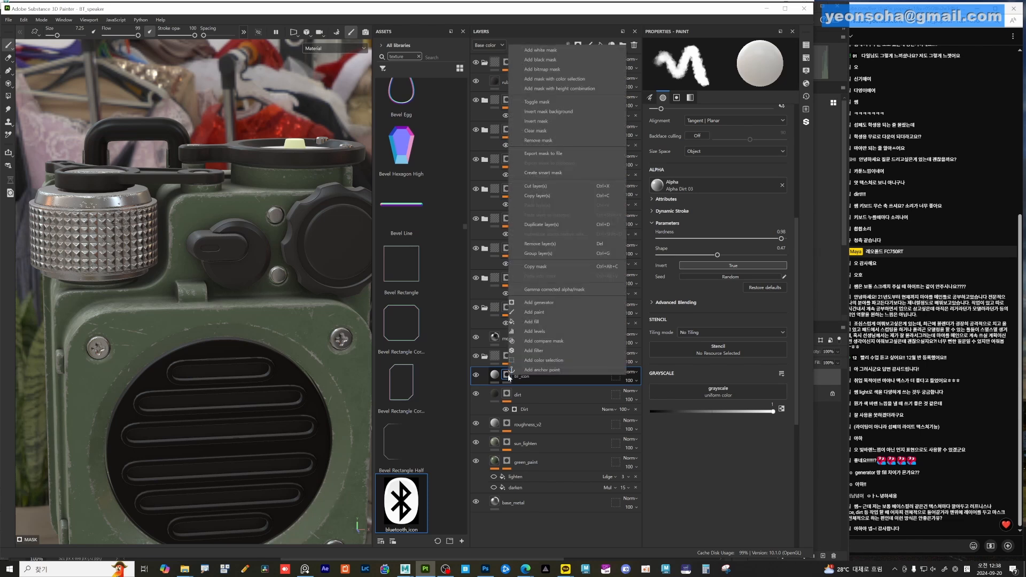
pyautogui.click(544, 313)
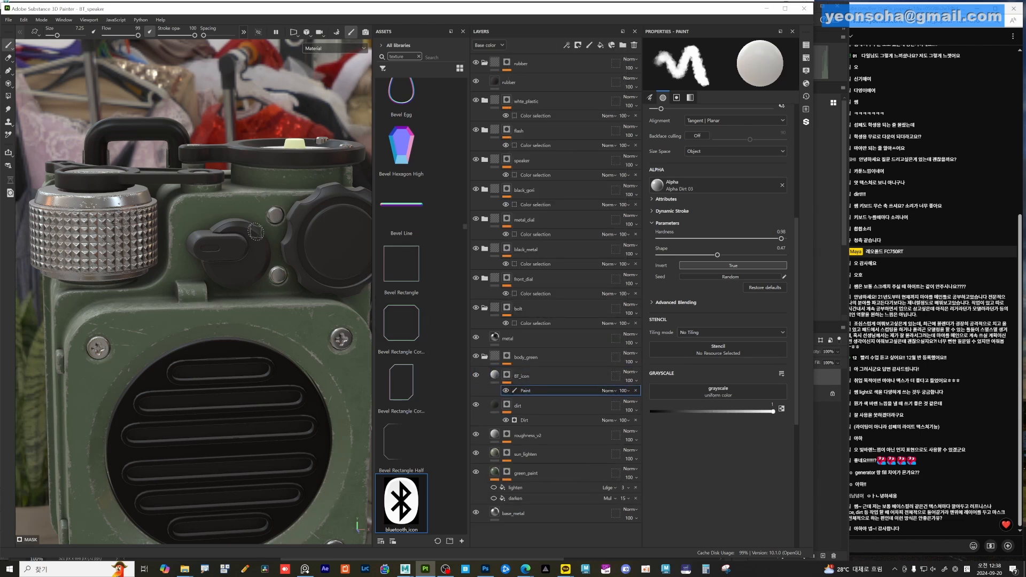
# - Try painting a small freehand symbol on the green body above the switch, and undo the strokes
pyautogui.keyDown('alt'); pyautogui.moveTo(256, 232); pyautogui.dragTo(289, 317, button='middle'); pyautogui.keyUp('alt')
pyautogui.keyDown('alt'); pyautogui.moveTo(289, 317); pyautogui.dragTo(298, 334, button='right'); pyautogui.keyUp('alt')
pyautogui.keyDown('ctrl'); pyautogui.moveTo(192, 300); pyautogui.dragTo(157, 288, button='right'); pyautogui.keyUp('ctrl')
pyautogui.moveTo(128, 278); pyautogui.dragTo(132, 305)
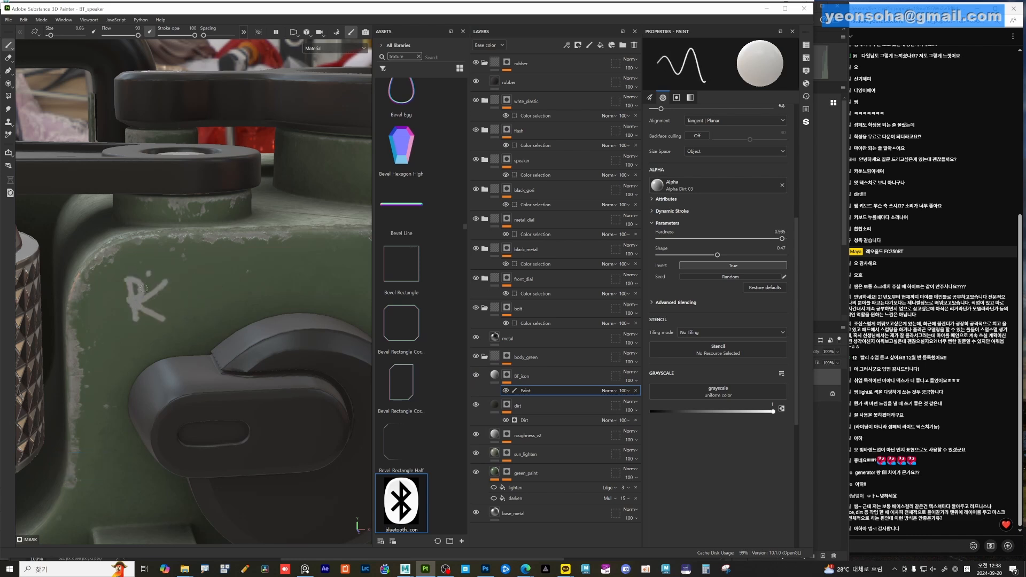
pyautogui.press('Escape')
pyautogui.moveTo(221, 320)
pyautogui.keyDown('alt'); pyautogui.mouseDown()
pyautogui.moveTo(208, 310)
pyautogui.moveTo(278, 321)
pyautogui.mouseUp(); pyautogui.keyUp('alt')
pyautogui.hotkey('ctrl', 'z')
pyautogui.hotkey('ctrl', 'z')
pyautogui.hotkey('ctrl', 'z')
pyautogui.hotkey('ctrl', 'z')
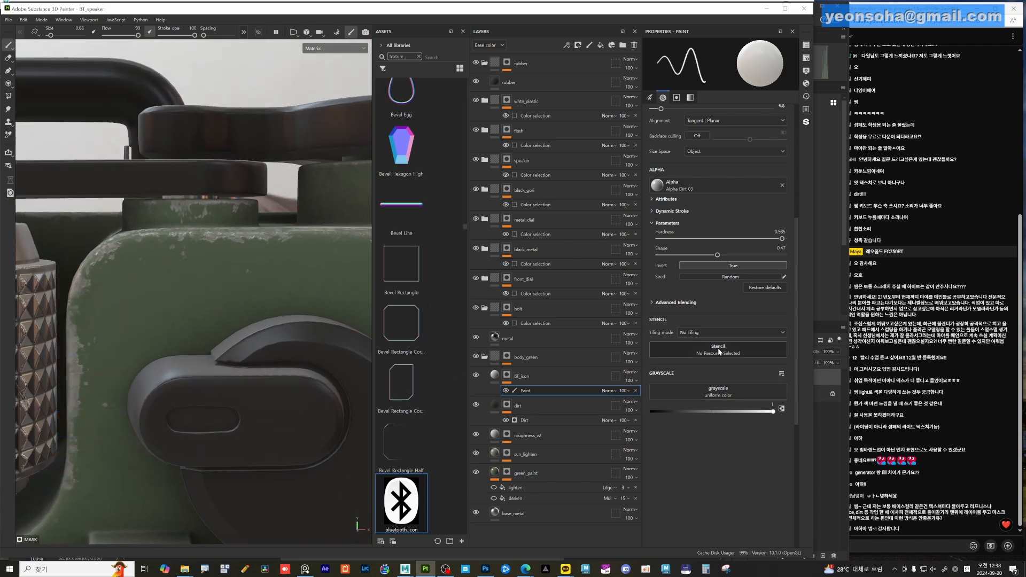
# - Assign the bluetooth_icon texture as the stencil of the paint brush
pyautogui.moveTo(405, 509); pyautogui.dragTo(703, 351)
pyautogui.keyDown('alt'); pyautogui.moveTo(261, 349); pyautogui.dragTo(225, 284); pyautogui.keyUp('alt')
pyautogui.keyDown('alt'); pyautogui.moveTo(224, 321); pyautogui.dragTo(224, 268, button='middle'); pyautogui.keyUp('alt')
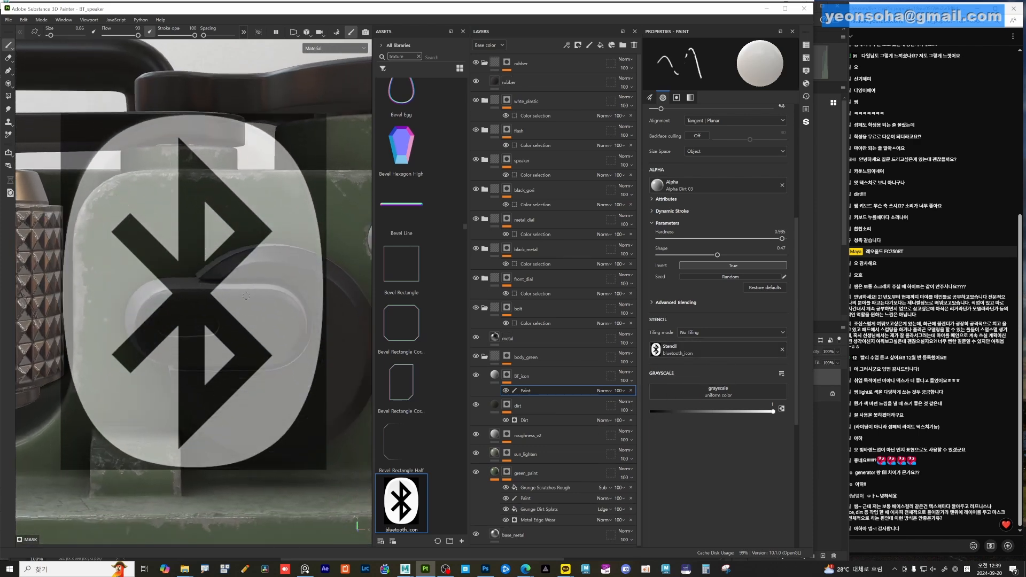
pyautogui.keyDown('alt'); pyautogui.moveTo(241, 303); pyautogui.dragTo(226, 302, button='middle'); pyautogui.keyUp('alt')
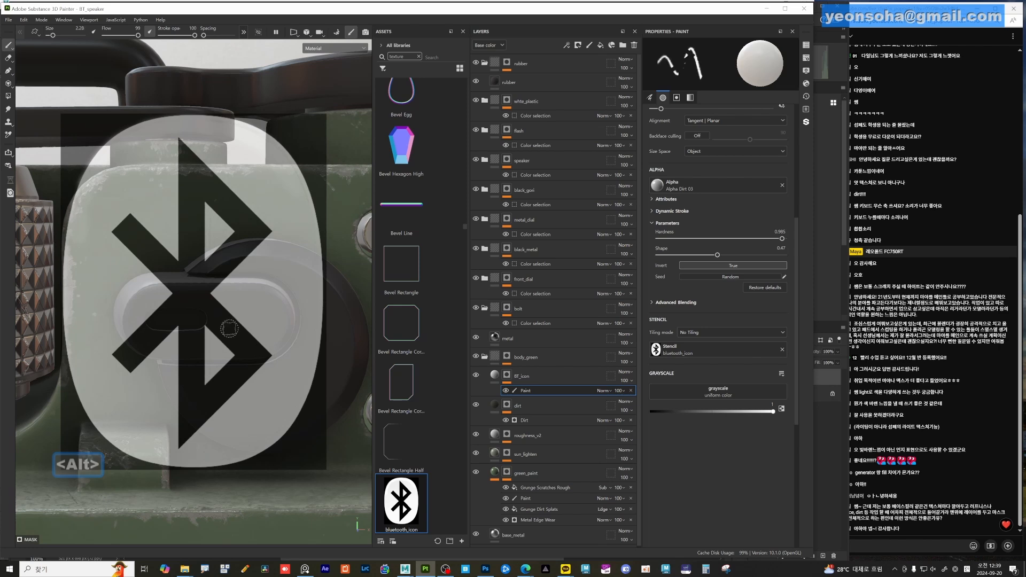
# - Enlarge the brush to size 6.18 and scale the Bluetooth stencil down to well under half its size
pyautogui.press(']')
pyautogui.press(']')
pyautogui.press(']')
pyautogui.press('s')
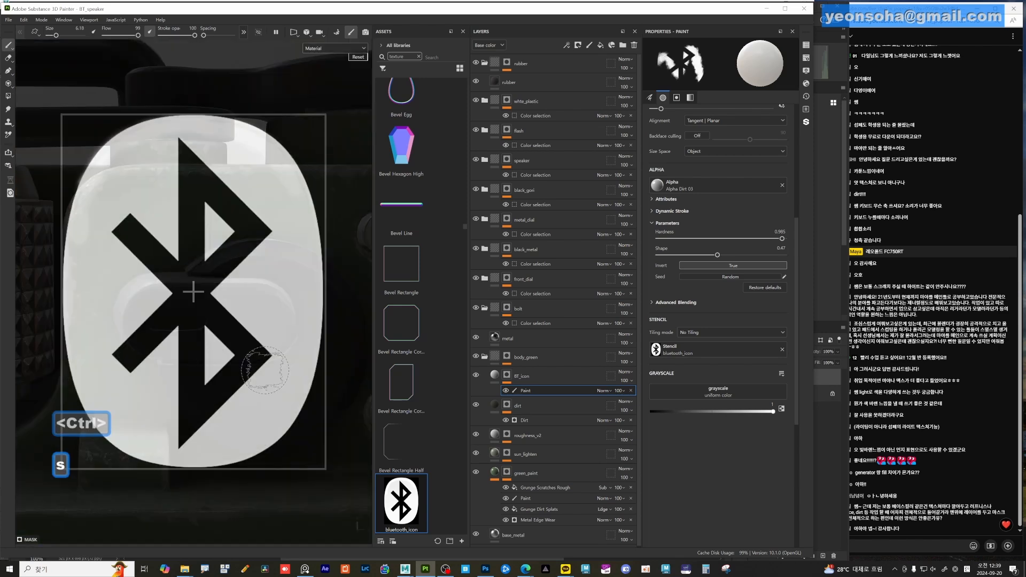
pyautogui.moveTo(249, 359); pyautogui.dragTo(164, 337, button='right')
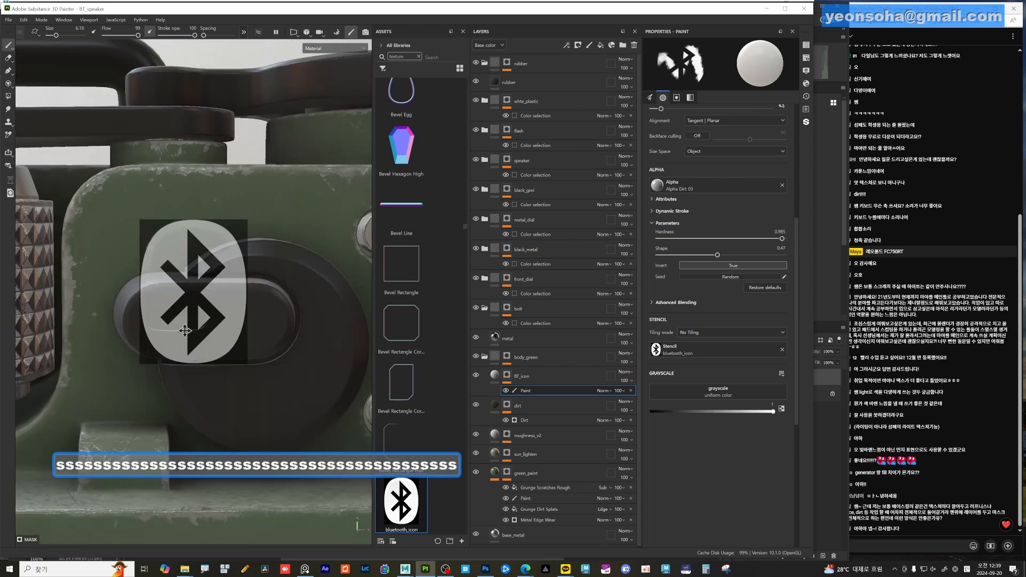
# - Paint the Bluetooth icon through the stencil onto the green body's front face, between the knurled dial and the switch
pyautogui.keyDown('alt'); pyautogui.moveTo(187, 330); pyautogui.dragTo(226, 353, button='middle'); pyautogui.keyUp('alt')
pyautogui.scroll(3, 226, 353)
pyautogui.keyDown('alt'); pyautogui.moveTo(211, 317); pyautogui.dragTo(247, 336); pyautogui.keyUp('alt')
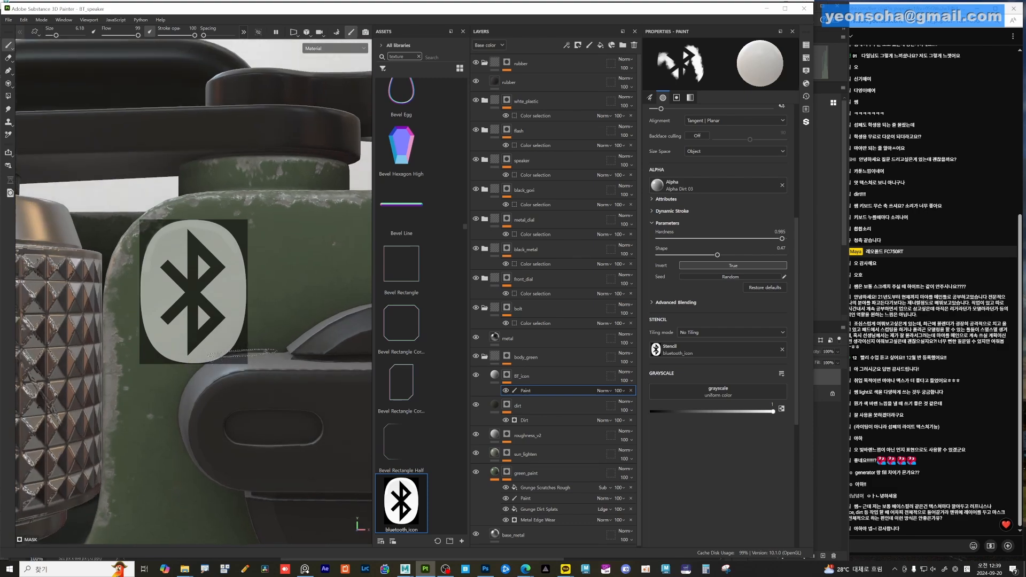
pyautogui.keyDown('alt'); pyautogui.moveTo(235, 334); pyautogui.dragTo(262, 342, button='right'); pyautogui.keyUp('alt')
pyautogui.keyDown('alt'); pyautogui.moveTo(257, 343); pyautogui.dragTo(270, 367, button='middle'); pyautogui.keyUp('alt')
pyautogui.keyDown('alt'); pyautogui.moveTo(271, 367); pyautogui.dragTo(365, 385); pyautogui.keyUp('alt')
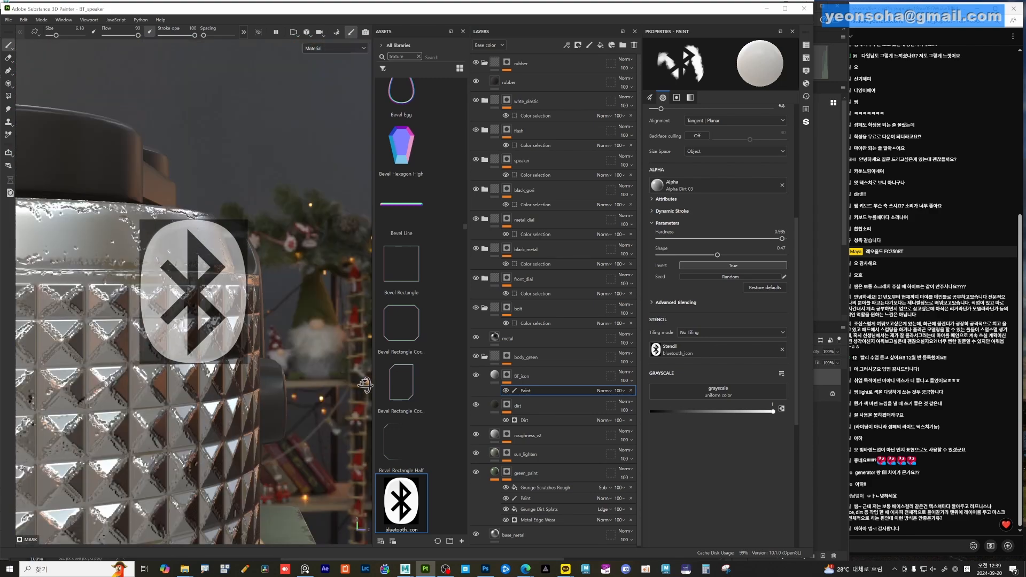
pyautogui.keyDown('alt'); pyautogui.moveTo(284, 384); pyautogui.dragTo(200, 406); pyautogui.keyUp('alt')
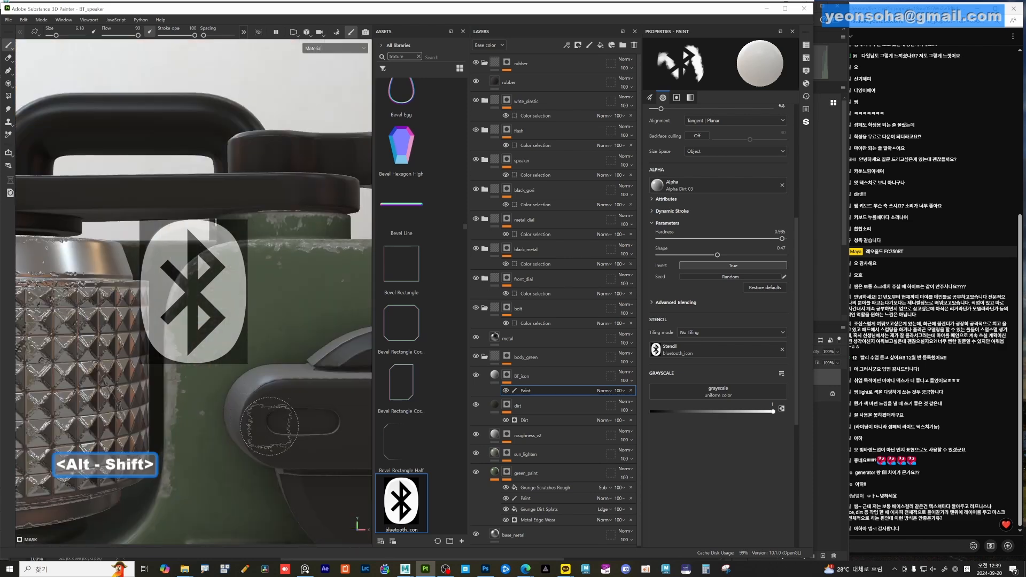
pyautogui.moveTo(272, 456)
pyautogui.keyDown('alt'); pyautogui.mouseDown(button='middle')
pyautogui.moveTo(201, 422)
pyautogui.moveTo(190, 396)
pyautogui.moveTo(200, 387)
pyautogui.moveTo(211, 395)
pyautogui.mouseUp(button='middle'); pyautogui.keyUp('alt')
pyautogui.press('alt')
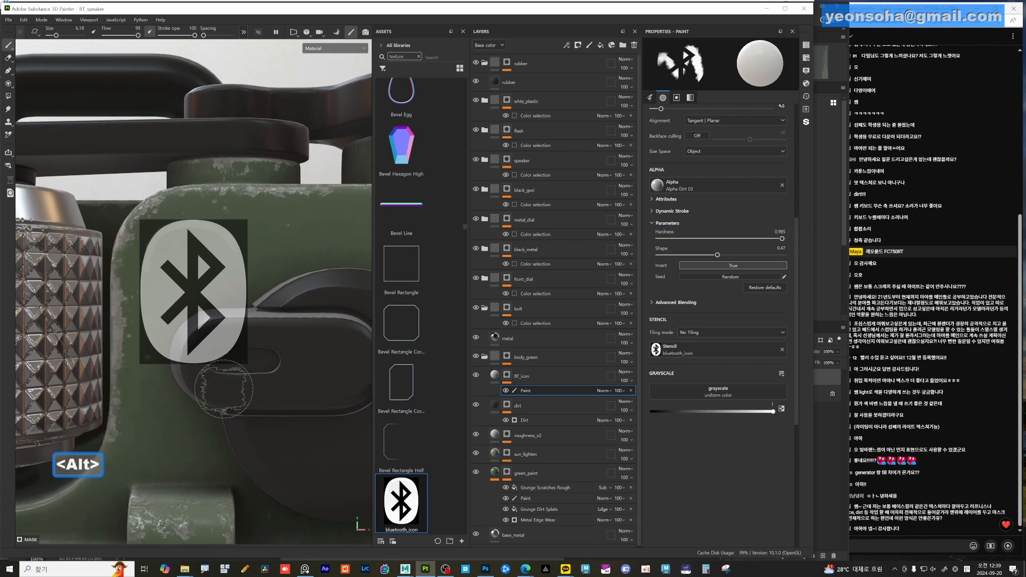
pyautogui.moveTo(224, 388)
pyautogui.keyDown('alt'); pyautogui.mouseDown()
pyautogui.moveTo(264, 463)
pyautogui.moveTo(302, 476)
pyautogui.mouseUp(); pyautogui.keyUp('alt')
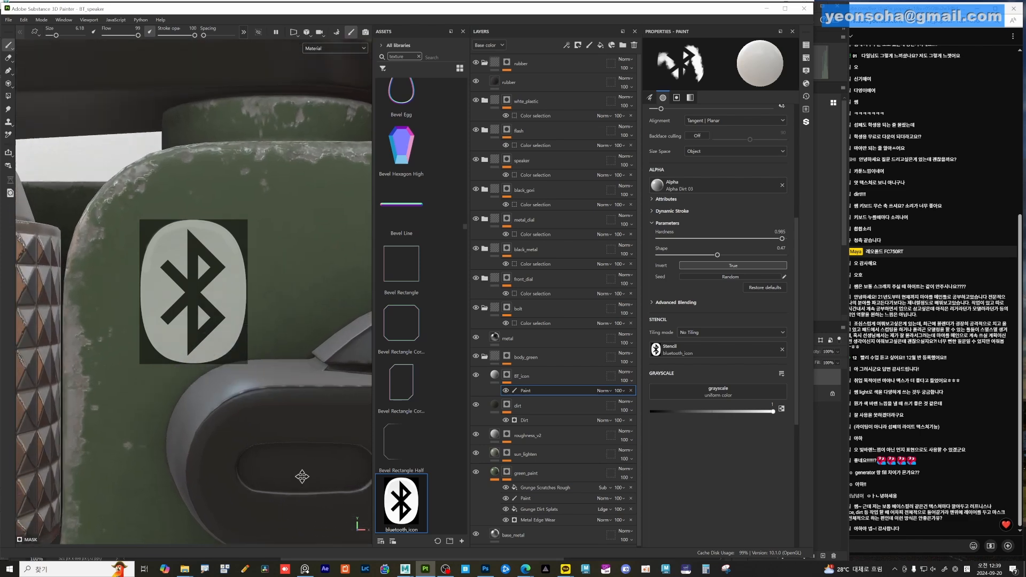
pyautogui.keyDown('alt'); pyautogui.moveTo(302, 477); pyautogui.dragTo(305, 491, button='middle'); pyautogui.keyUp('alt')
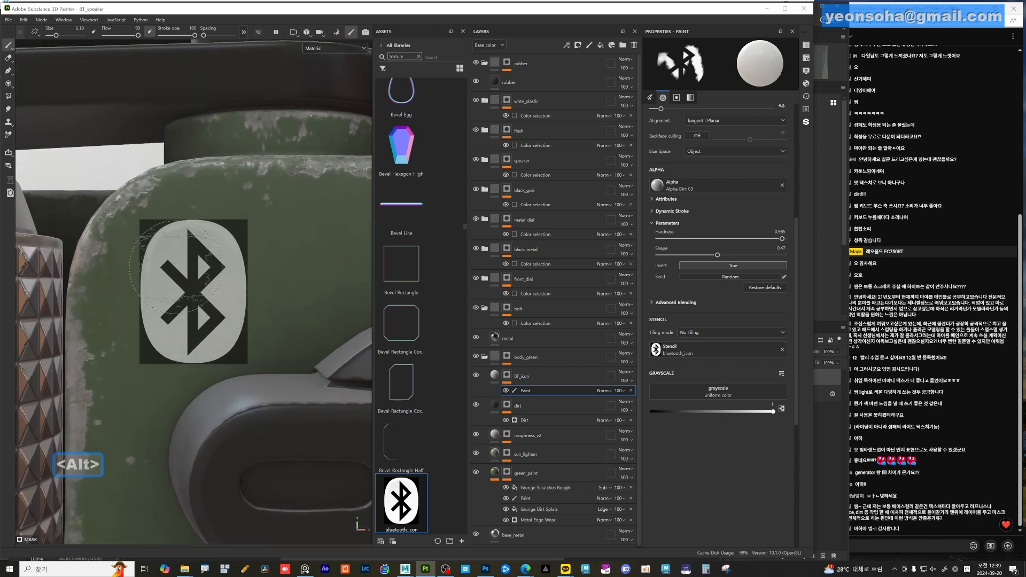
pyautogui.moveTo(161, 257)
pyautogui.mouseDown()
pyautogui.moveTo(185, 262)
pyautogui.moveTo(171, 321)
pyautogui.moveTo(198, 337)
pyautogui.mouseUp()
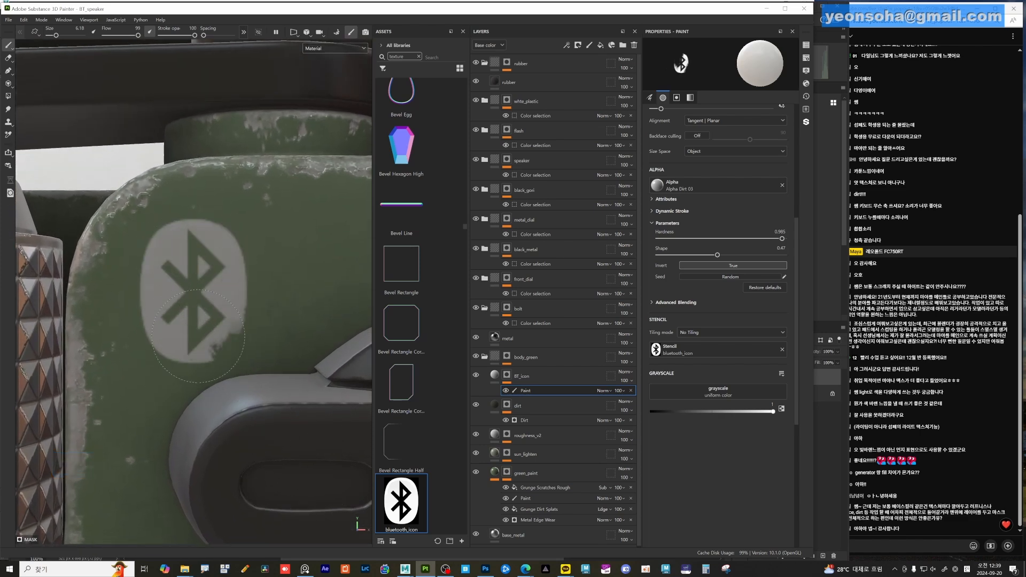
pyautogui.moveTo(135, 234); pyautogui.dragTo(136, 256)
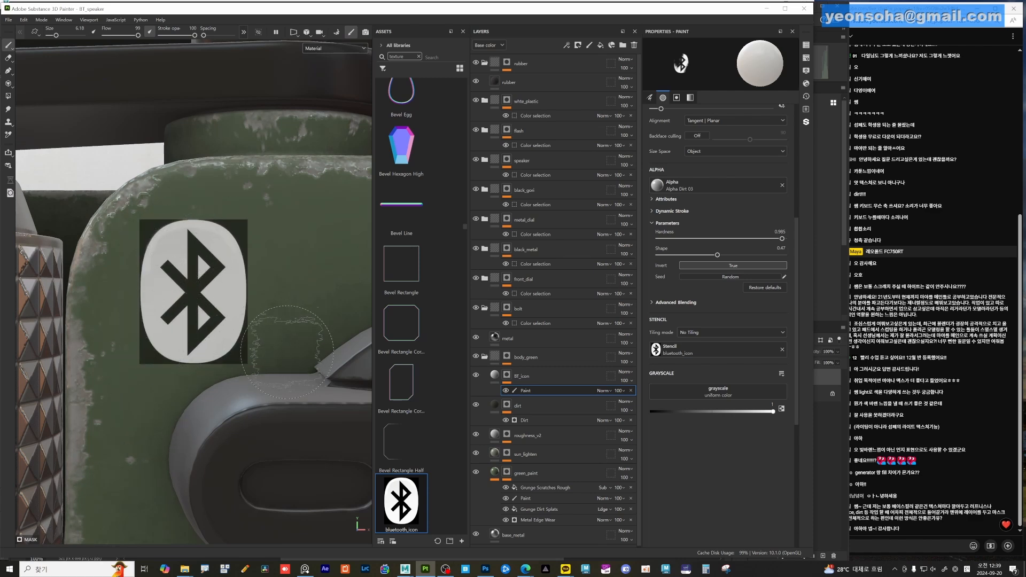
# - Compare the painted icon and the body area beside the switch with the markings in the reference photo
pyautogui.moveTo(287, 353)
pyautogui.keyDown('alt'); pyautogui.mouseDown()
pyautogui.moveTo(292, 306)
pyautogui.moveTo(144, 284)
pyautogui.moveTo(177, 307)
pyautogui.mouseUp(); pyautogui.keyUp('alt')
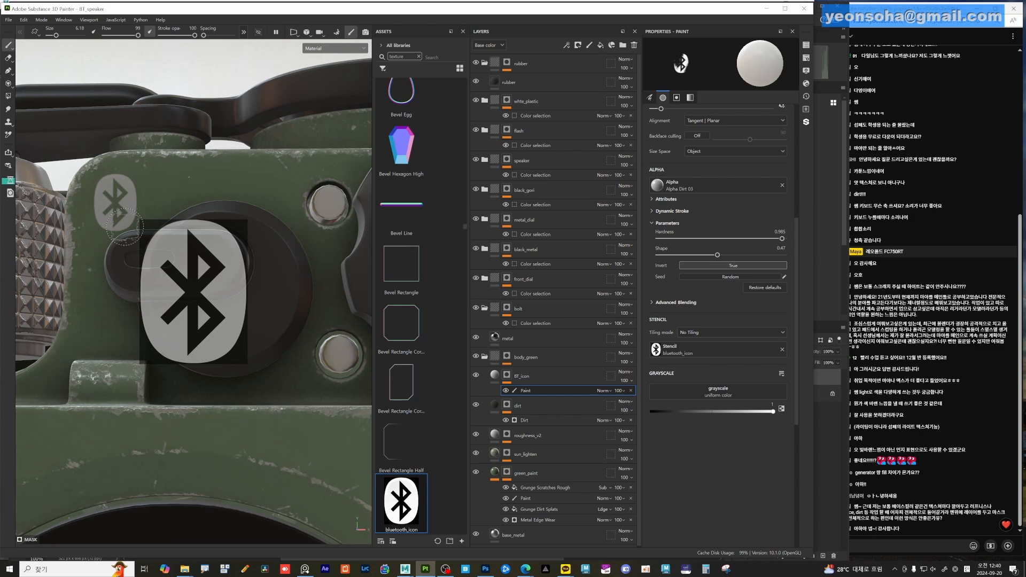
pyautogui.keyDown('alt'); pyautogui.moveTo(173, 310); pyautogui.dragTo(263, 199, button='middle'); pyautogui.keyUp('alt')
pyautogui.scroll(3, 234, 226)
pyautogui.keyDown('alt'); pyautogui.moveTo(233, 226); pyautogui.dragTo(255, 450); pyautogui.keyUp('alt')
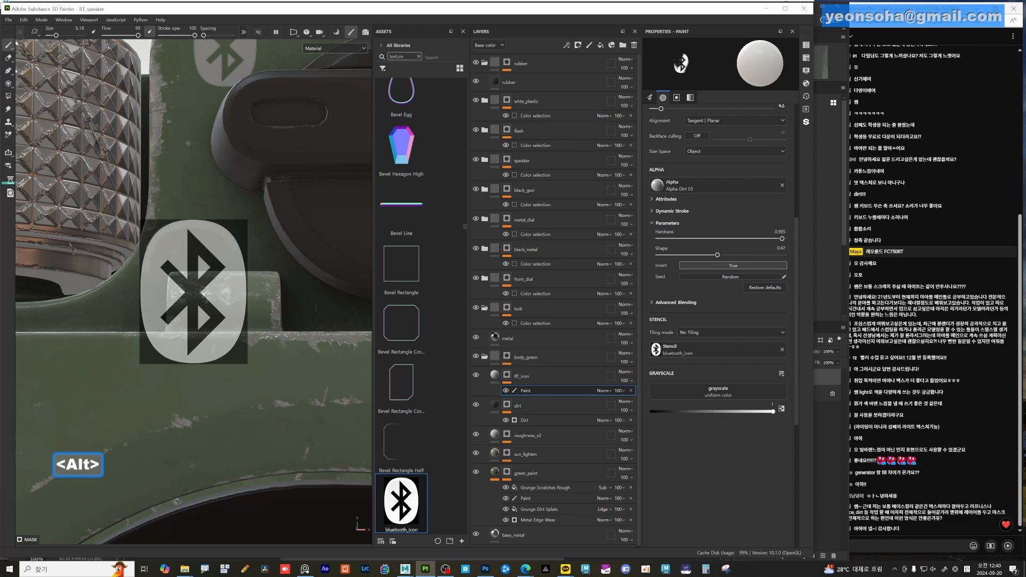
pyautogui.click(305, 569)
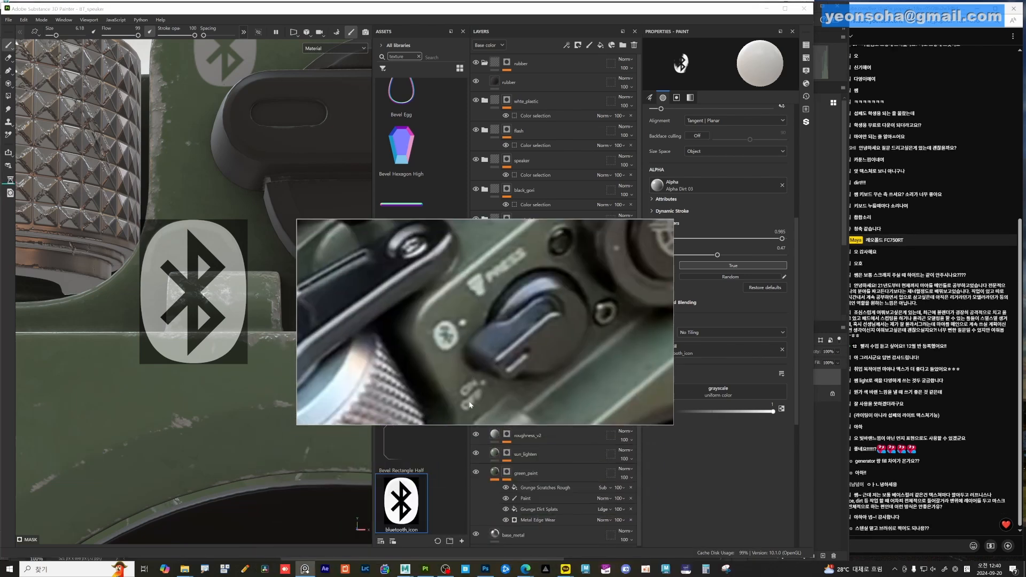
pyautogui.moveTo(402, 340); pyautogui.dragTo(397, 576, button='right')
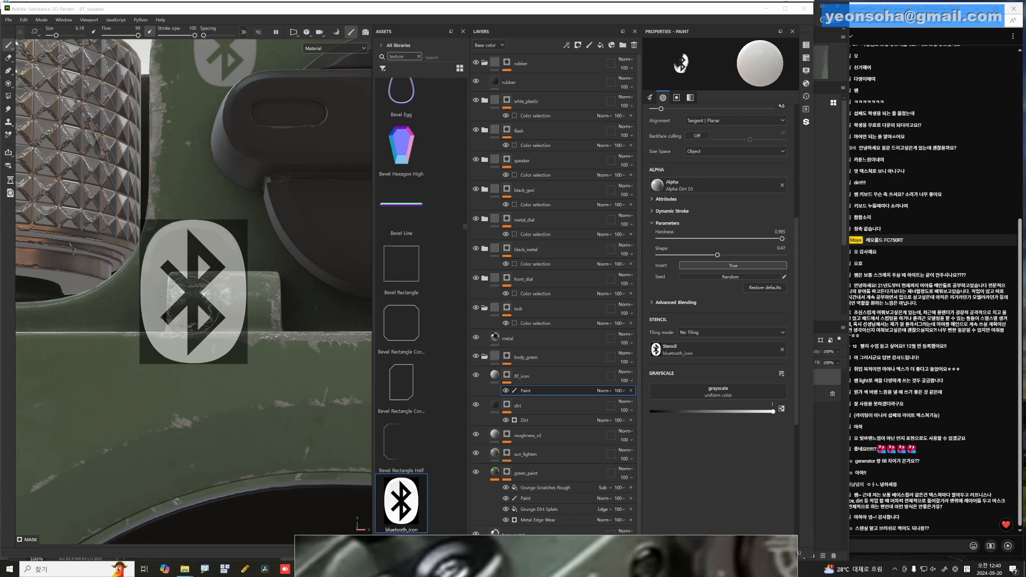
pyautogui.keyDown('alt'); pyautogui.moveTo(193, 315); pyautogui.dragTo(250, 400); pyautogui.keyUp('alt')
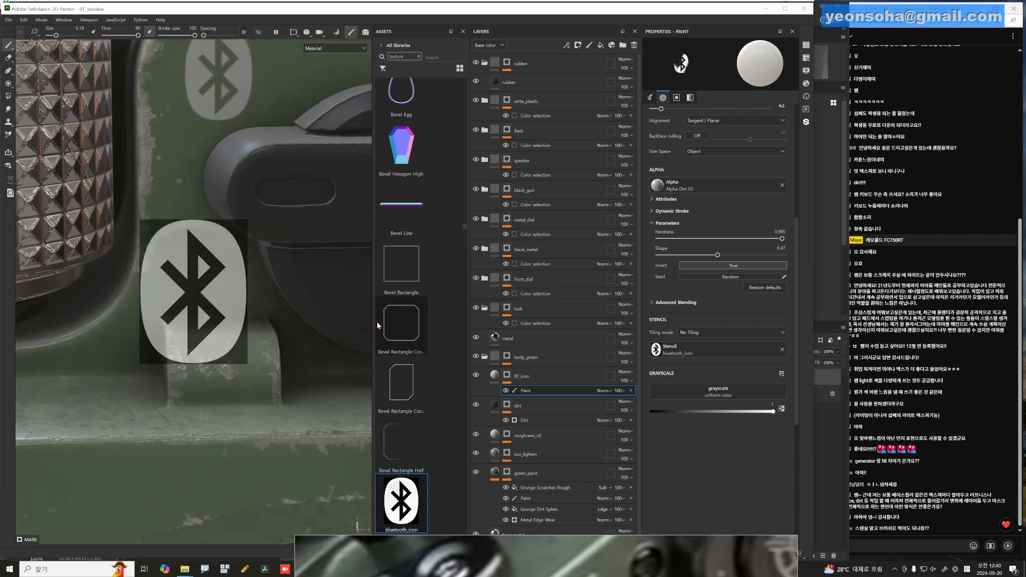
pyautogui.keyDown('alt'); pyautogui.moveTo(211, 273); pyautogui.dragTo(172, 237); pyautogui.keyUp('alt')
pyautogui.keyDown('alt'); pyautogui.moveTo(195, 270); pyautogui.dragTo(325, 194, button='middle'); pyautogui.keyUp('alt')
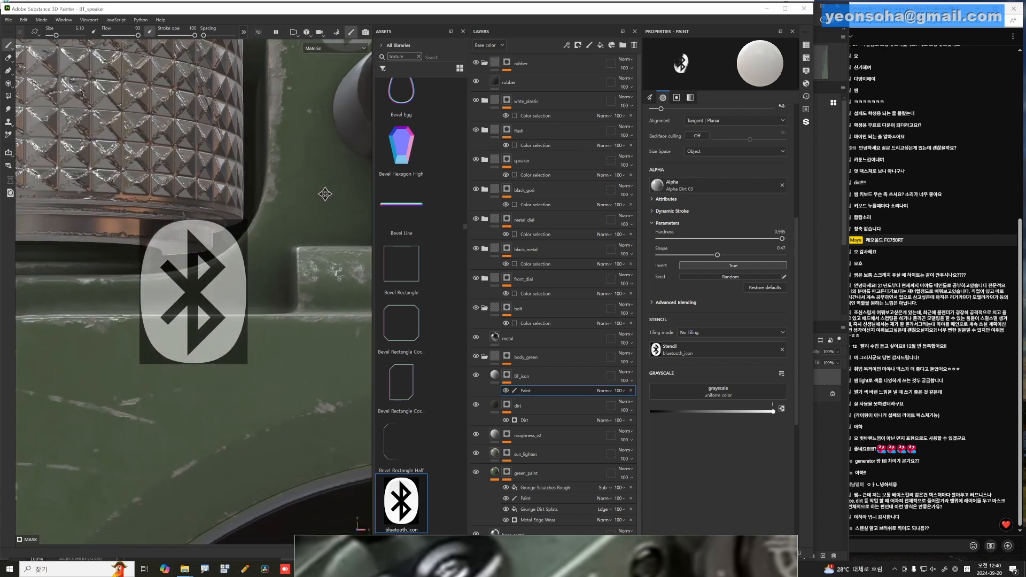
pyautogui.keyDown('alt'); pyautogui.moveTo(325, 194); pyautogui.dragTo(310, 212); pyautogui.keyUp('alt')
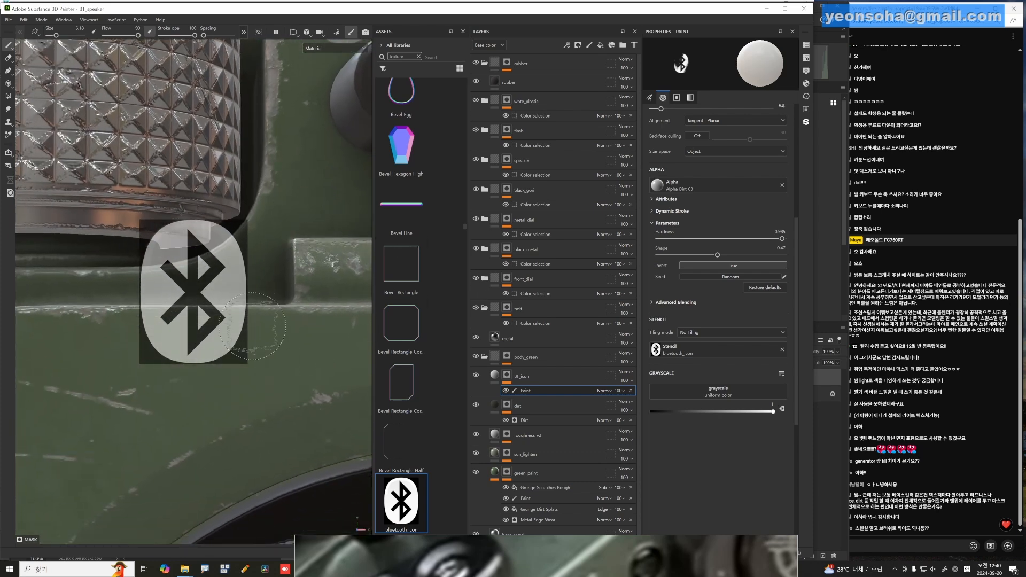
pyautogui.keyDown('alt'); pyautogui.moveTo(206, 289); pyautogui.dragTo(132, 350); pyautogui.keyUp('alt')
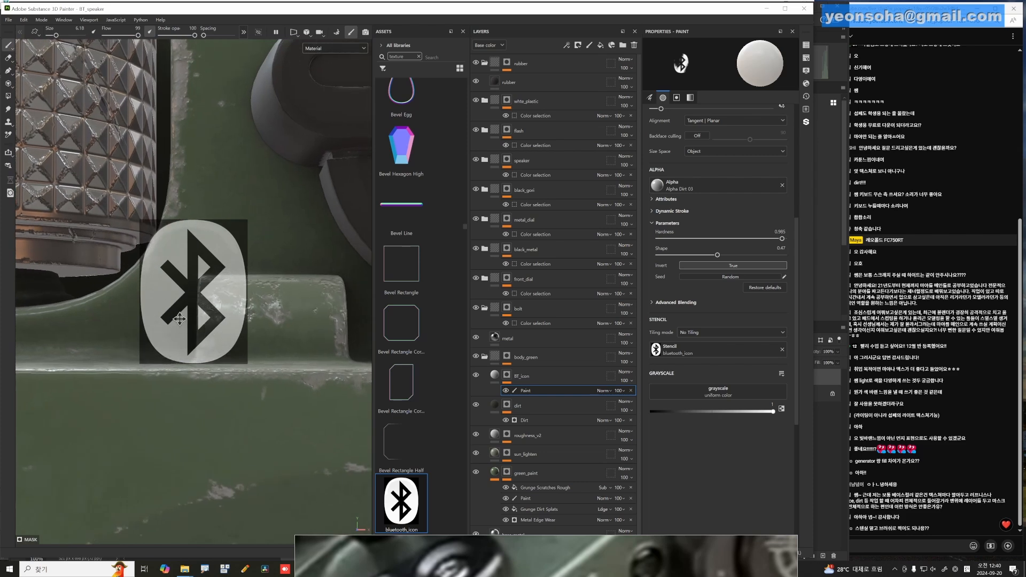
pyautogui.moveTo(181, 318)
pyautogui.keyDown('alt'); pyautogui.mouseDown(button='middle')
pyautogui.moveTo(175, 342)
pyautogui.moveTo(179, 327)
pyautogui.mouseUp(button='middle'); pyautogui.keyUp('alt')
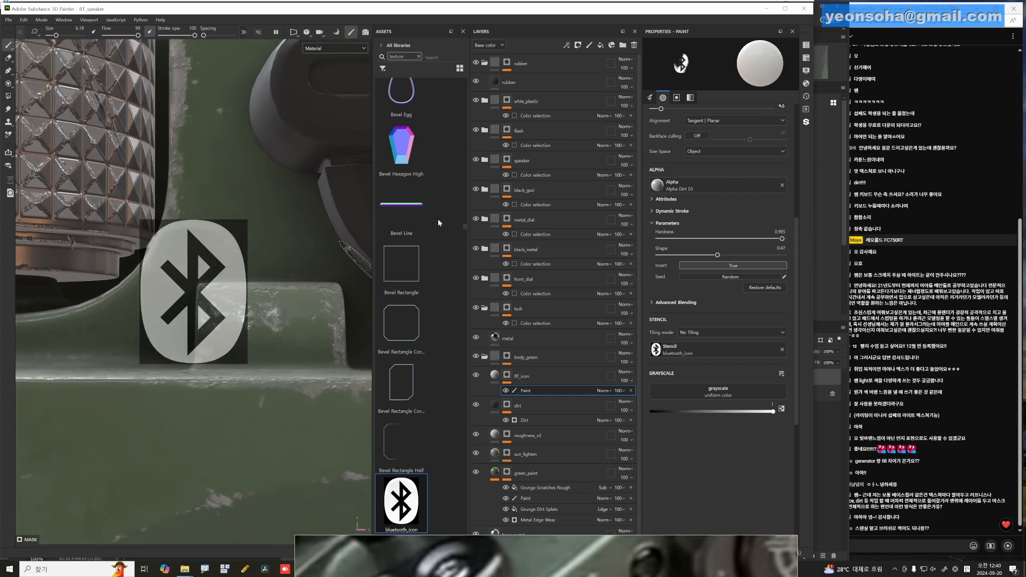
# - Clear the texture filter from the asset library search
pyautogui.scroll(15, 447, 204)
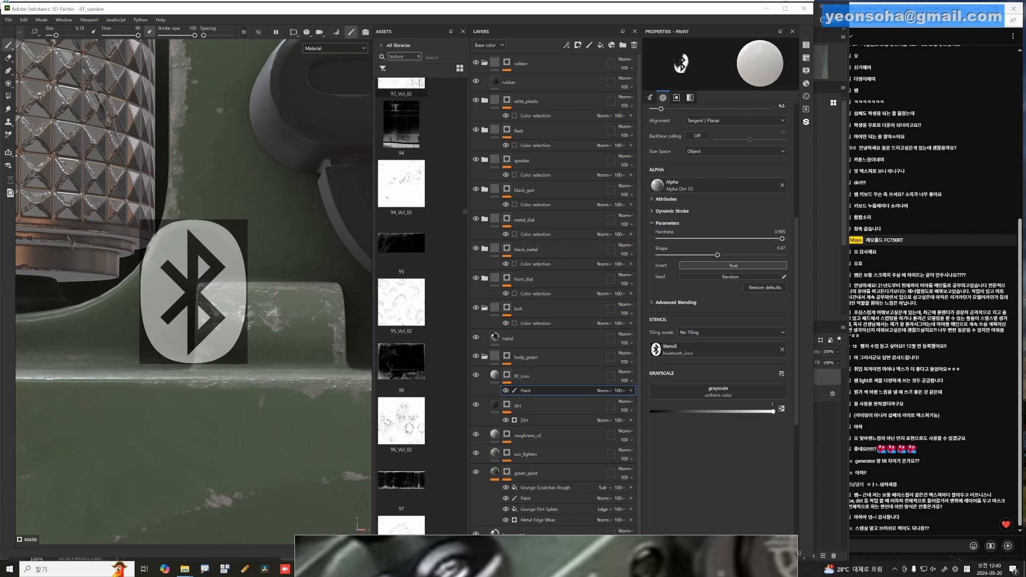
pyautogui.click(419, 56)
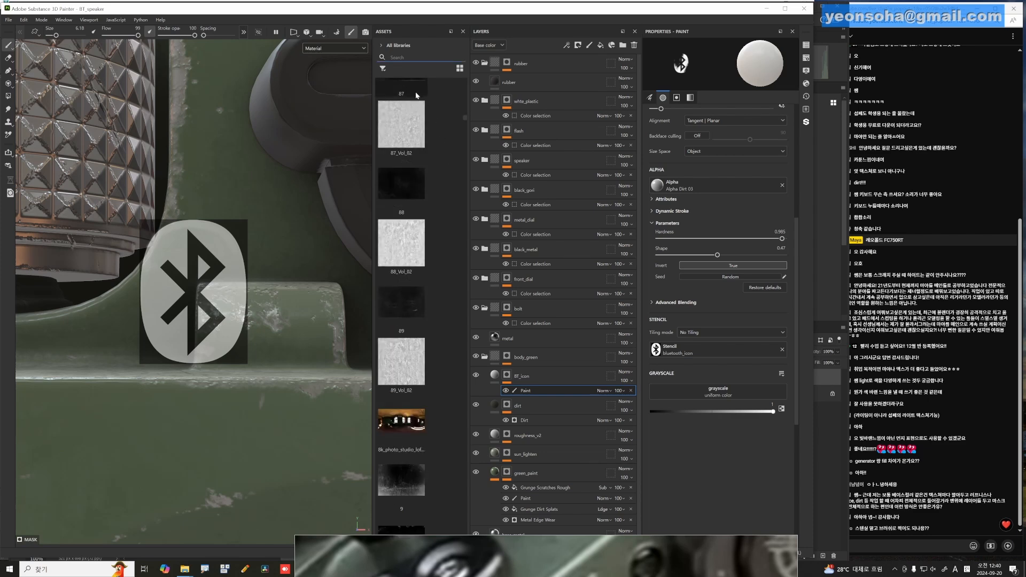
# - Examine the speaker photos on the reference board for the icon and lettering printed around the switch
pyautogui.moveTo(535, 543); pyautogui.dragTo(442, 125)
pyautogui.scroll(-5, 488, 271)
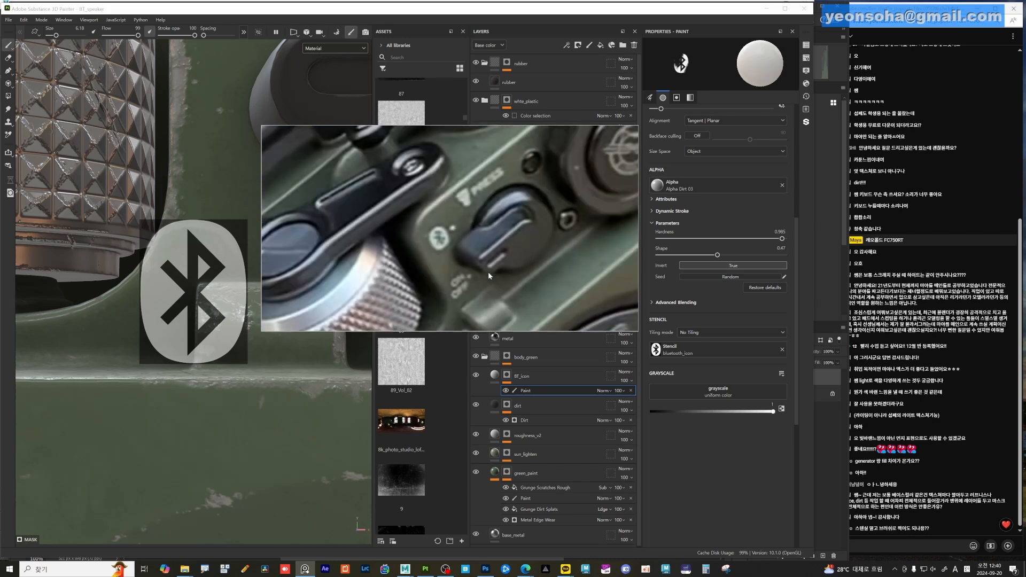
pyautogui.moveTo(491, 292); pyautogui.dragTo(514, 217, button='middle')
pyautogui.scroll(-2, 507, 214)
pyautogui.moveTo(547, 326); pyautogui.dragTo(516, 373, button='middle')
pyautogui.scroll(5, 529, 255)
pyautogui.scroll(-5, 498, 263)
pyautogui.moveTo(412, 184); pyautogui.dragTo(435, 262, button='middle')
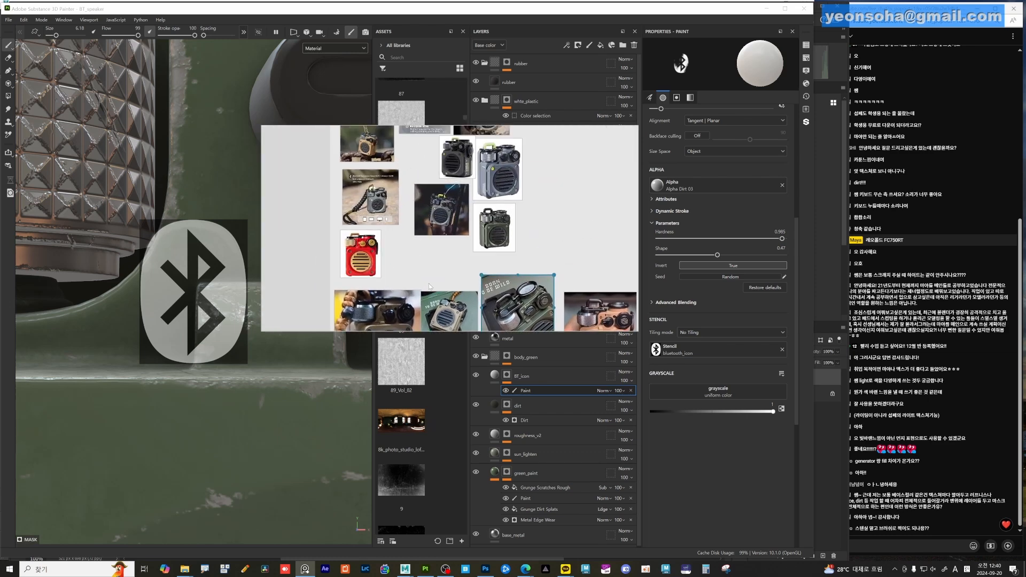
pyautogui.scroll(8, 438, 182)
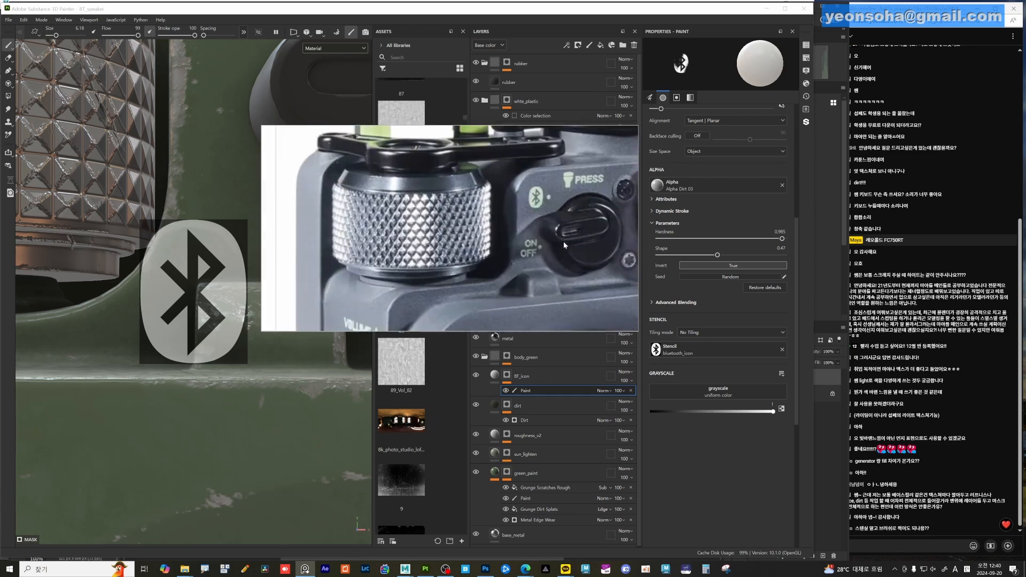
pyautogui.scroll(3, 546, 248)
pyautogui.moveTo(489, 248); pyautogui.dragTo(431, 304, button='middle')
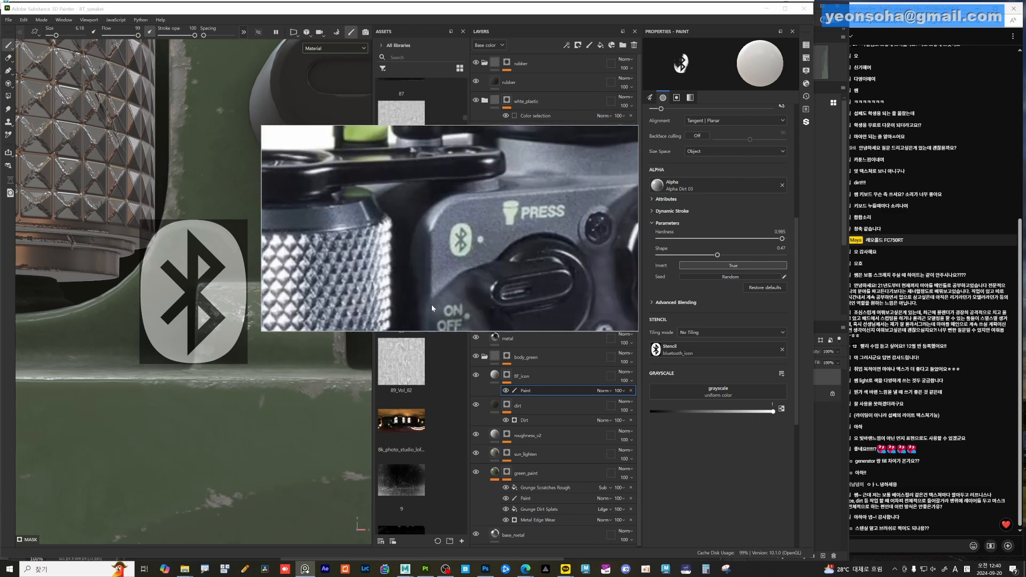
# - Browse the speaker reference photos for a clear close-up of the ON/OFF lettering beside the switch
pyautogui.scroll(3, 447, 254)
pyautogui.scroll(-4, 373, 244)
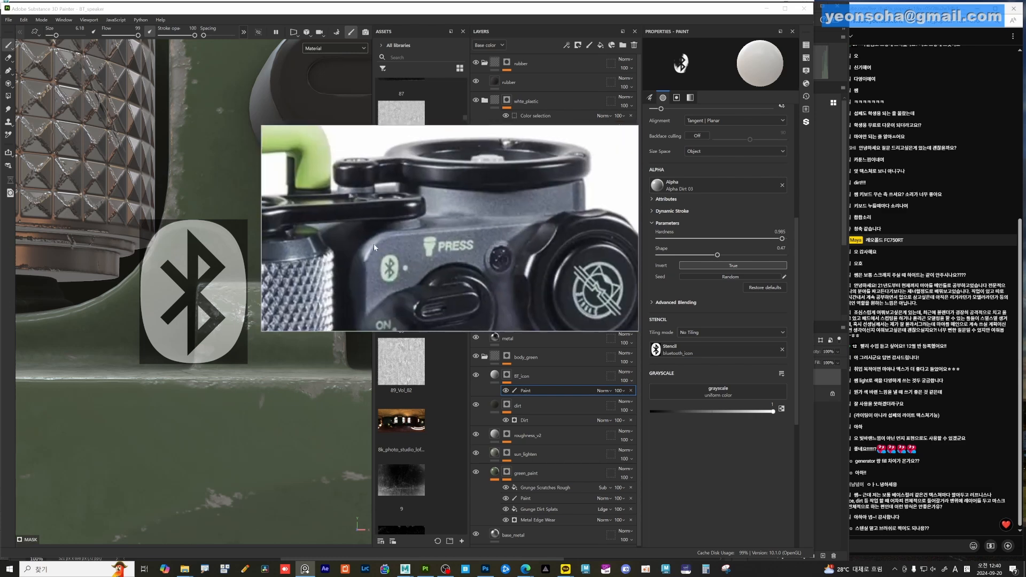
pyautogui.scroll(-6, 374, 244)
pyautogui.moveTo(374, 243); pyautogui.dragTo(537, 326, button='middle')
pyautogui.moveTo(499, 161); pyautogui.dragTo(477, 259, button='middle')
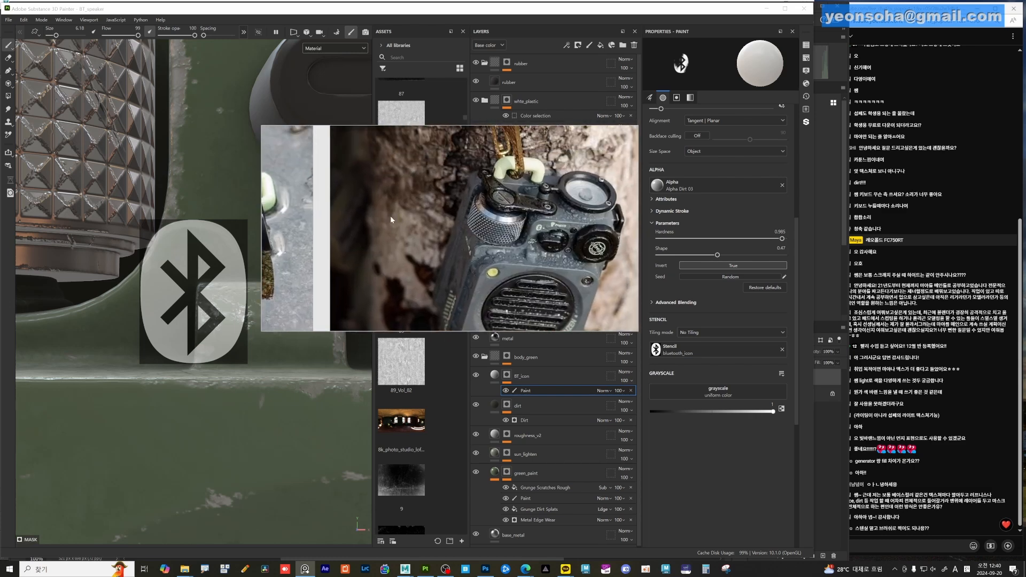
pyautogui.scroll(-2, 390, 216)
pyautogui.moveTo(288, 170); pyautogui.dragTo(451, 240, button='middle')
pyautogui.moveTo(527, 236); pyautogui.dragTo(483, 149, button='middle')
pyautogui.moveTo(358, 240); pyautogui.dragTo(444, 190, button='middle')
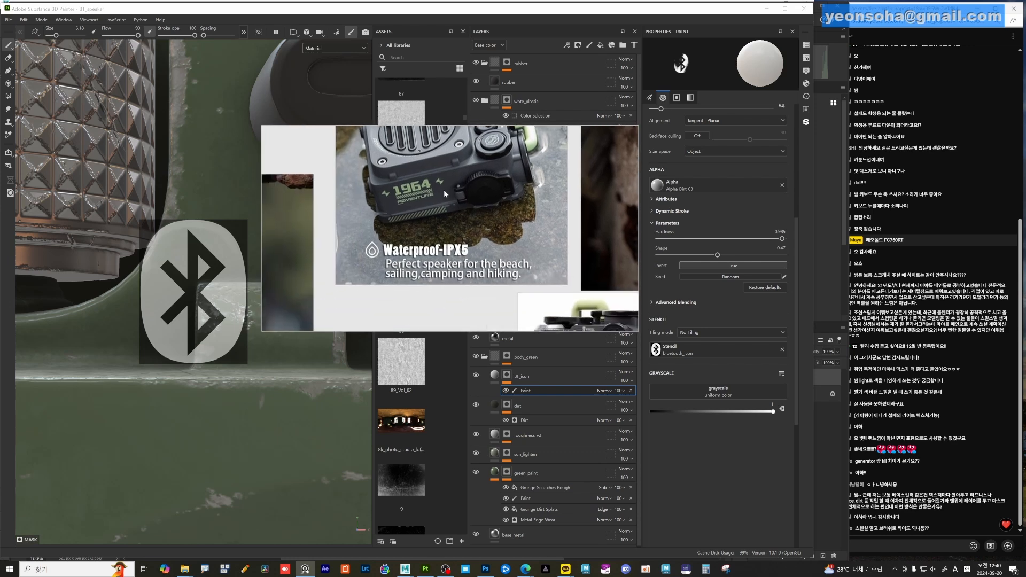
pyautogui.moveTo(443, 191); pyautogui.dragTo(444, 193)
pyautogui.moveTo(451, 296); pyautogui.dragTo(441, 181, button='middle')
pyautogui.moveTo(446, 278); pyautogui.dragTo(424, 151, button='middle')
pyautogui.moveTo(515, 212); pyautogui.dragTo(297, 249, button='middle')
pyautogui.moveTo(491, 223); pyautogui.dragTo(393, 237, button='middle')
pyautogui.scroll(3, 435, 207)
pyautogui.moveTo(439, 179); pyautogui.dragTo(453, 216, button='middle')
pyautogui.scroll(6, 454, 217)
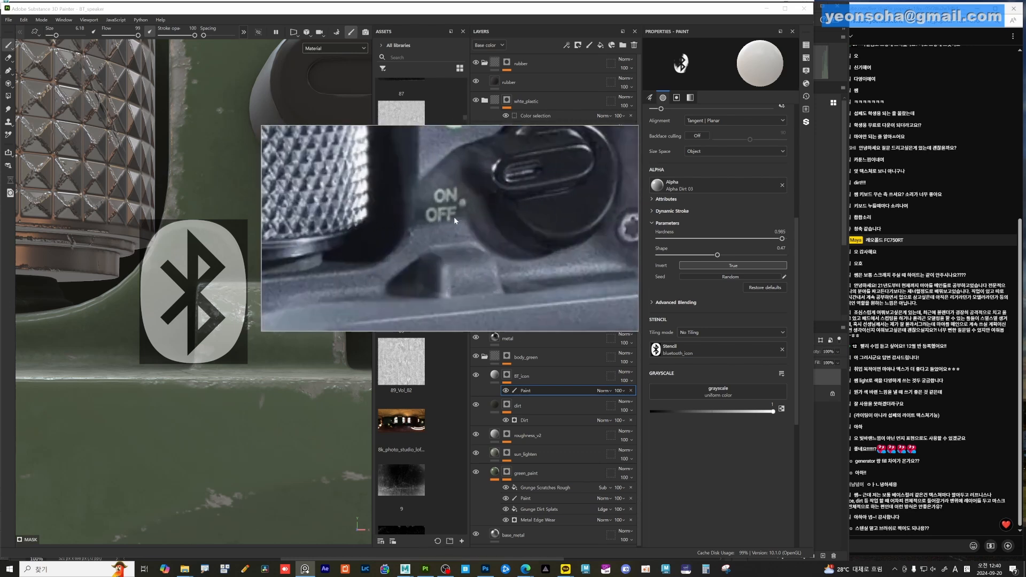
pyautogui.scroll(5, 454, 216)
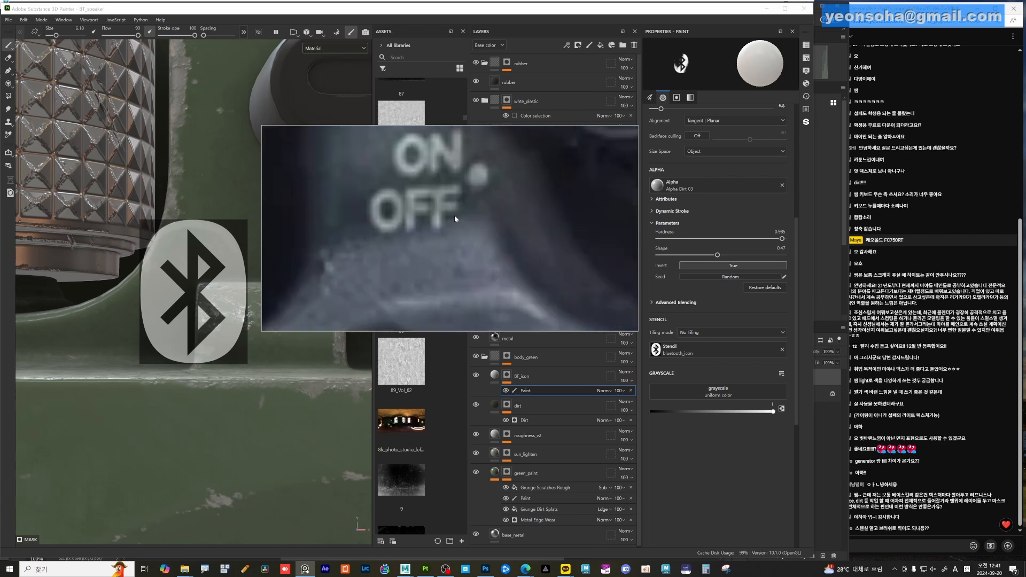
pyautogui.moveTo(454, 214); pyautogui.dragTo(528, 214, button='middle')
pyautogui.scroll(-2, 542, 272)
# - Capture a screen snippet of the ON/OFF lettering and its dot from the reference photo
pyautogui.moveTo(528, 214); pyautogui.dragTo(499, 430)
pyautogui.moveTo(500, 431); pyautogui.dragTo(496, 487, button='right')
pyautogui.moveTo(300, 247)
pyautogui.keyDown('alt'); pyautogui.mouseDown()
pyautogui.moveTo(364, 229)
pyautogui.moveTo(291, 267)
pyautogui.moveTo(271, 266)
pyautogui.mouseUp(); pyautogui.keyUp('alt')
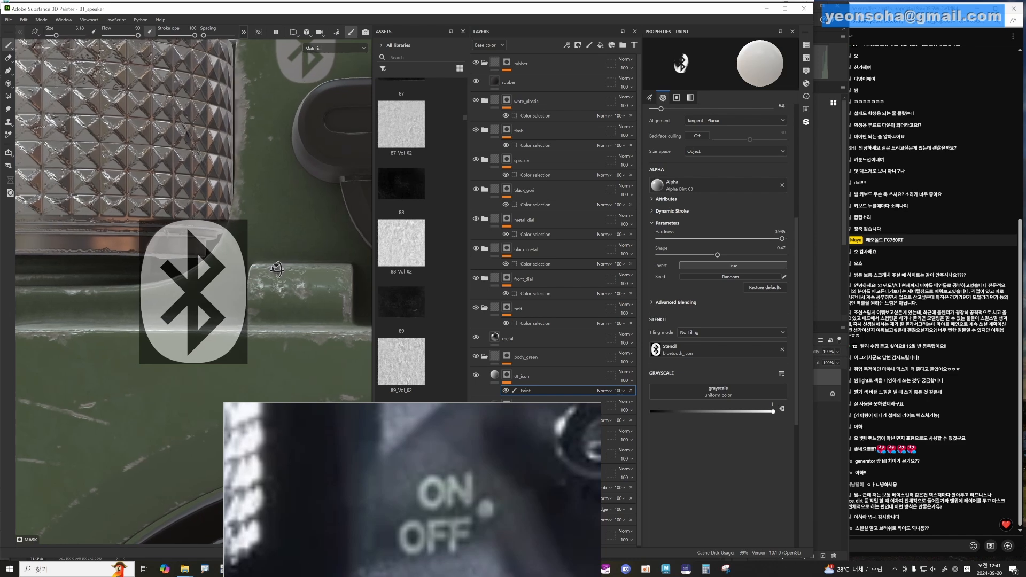
pyautogui.moveTo(473, 485); pyautogui.dragTo(442, 385, button='right')
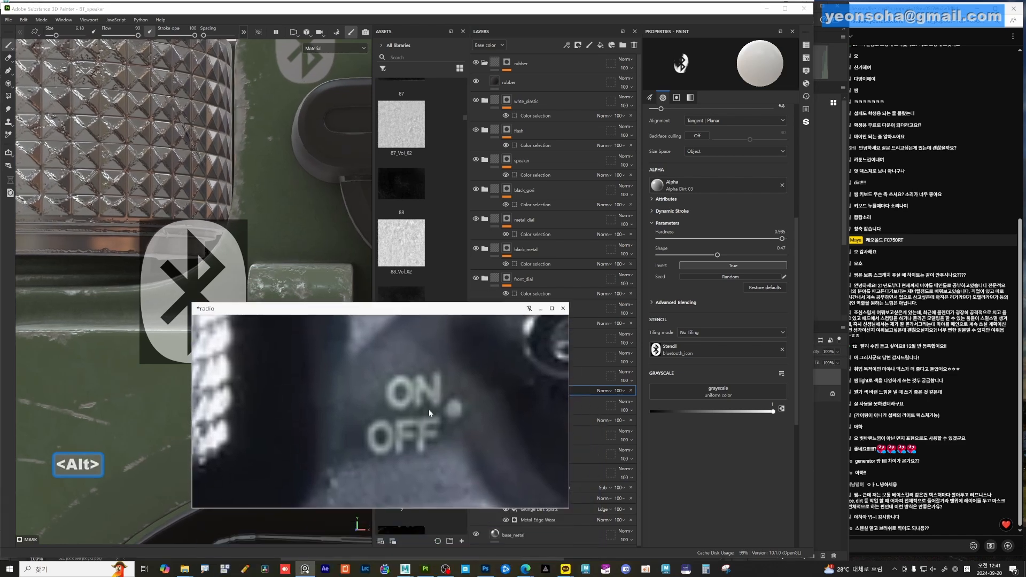
pyautogui.scroll(-3, 426, 422)
pyautogui.scroll(4, 423, 432)
pyautogui.scroll(2, 422, 431)
pyautogui.moveTo(423, 430); pyautogui.dragTo(383, 455, button='middle')
pyautogui.scroll(-2, 386, 455)
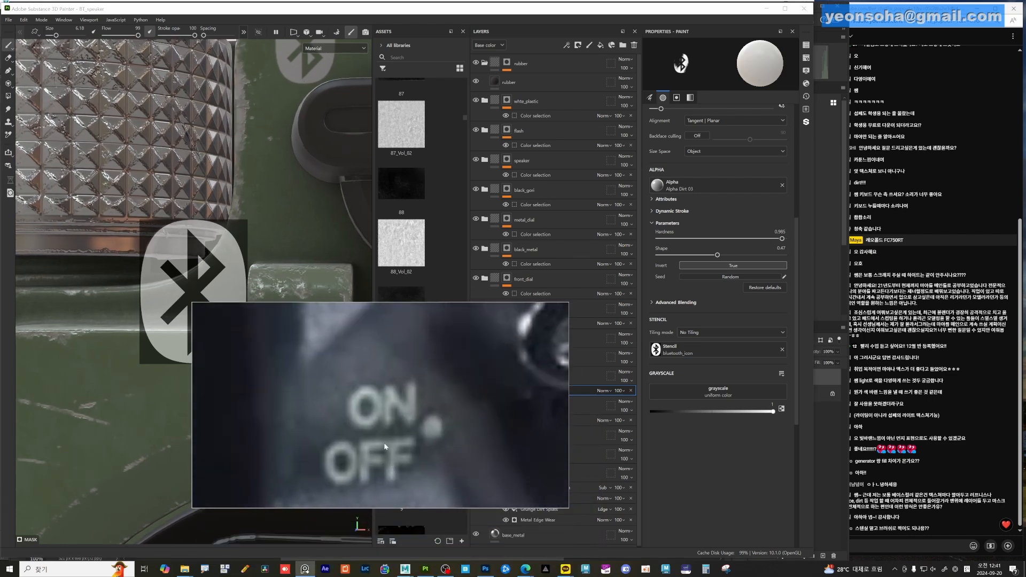
pyautogui.scroll(-2, 388, 439)
pyautogui.press('shift+super+s')
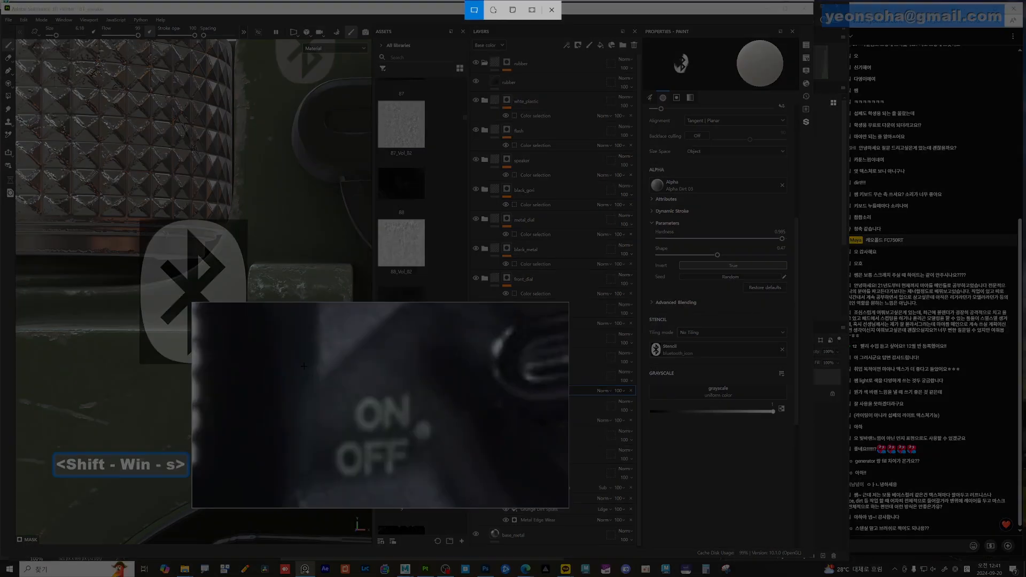
pyautogui.moveTo(305, 366); pyautogui.dragTo(456, 498)
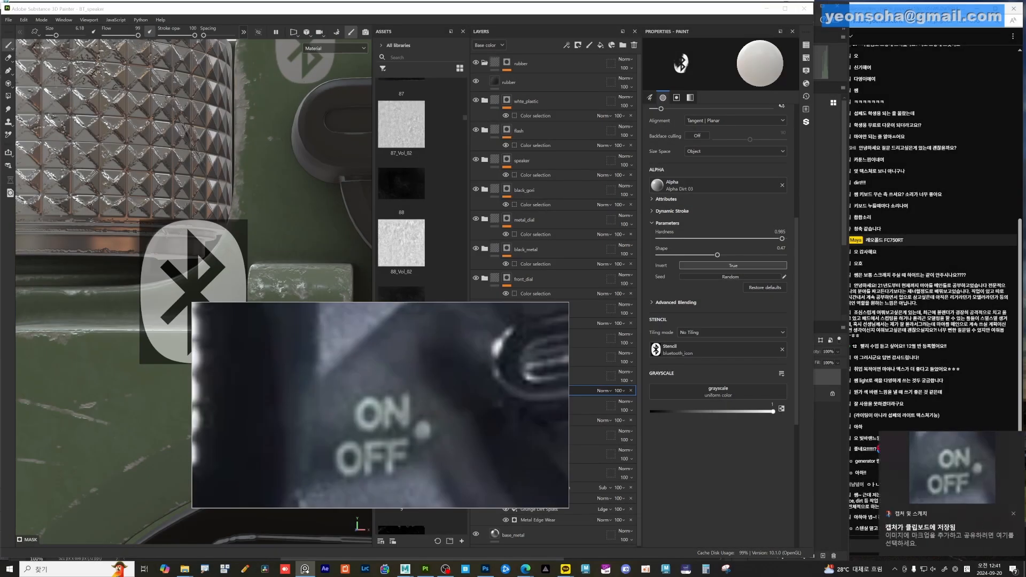
# - Switch to Photoshop and paste the captured lettering into a new 562 x 475 px document
pyautogui.click(485, 569)
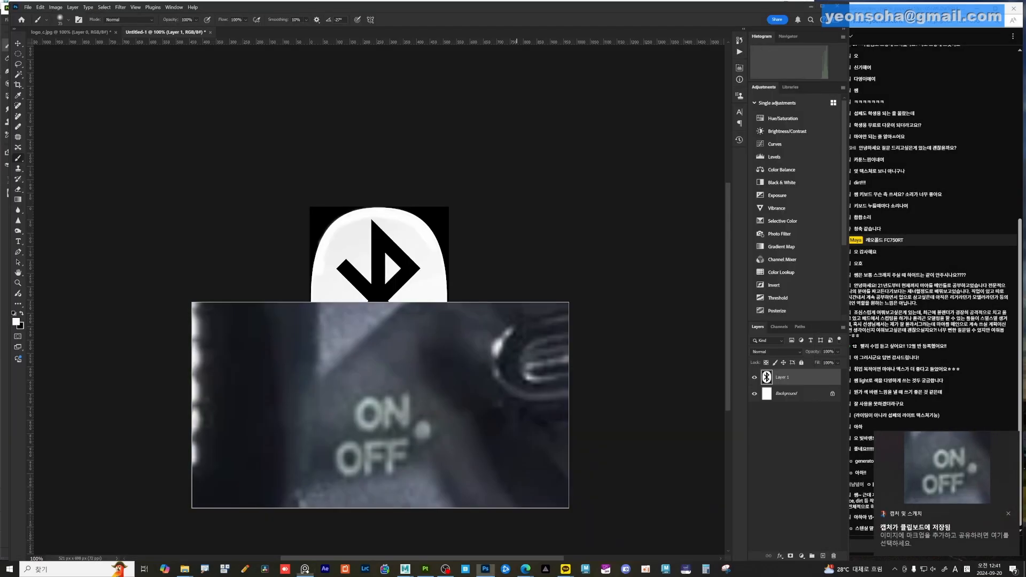
pyautogui.moveTo(451, 382); pyautogui.dragTo(490, 576, button='right')
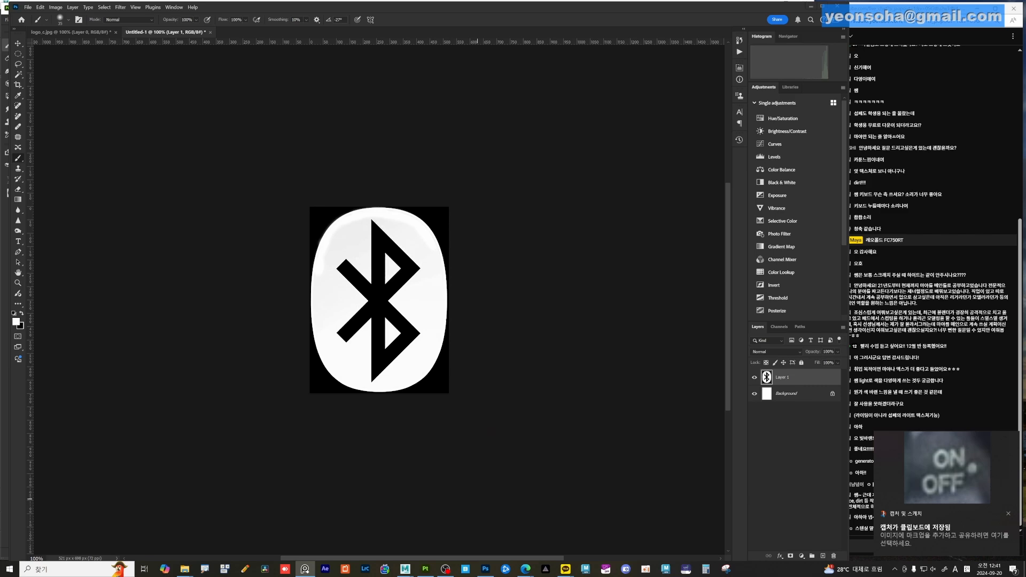
pyautogui.hotkey('ctrl', 'n')
pyautogui.click(538, 371)
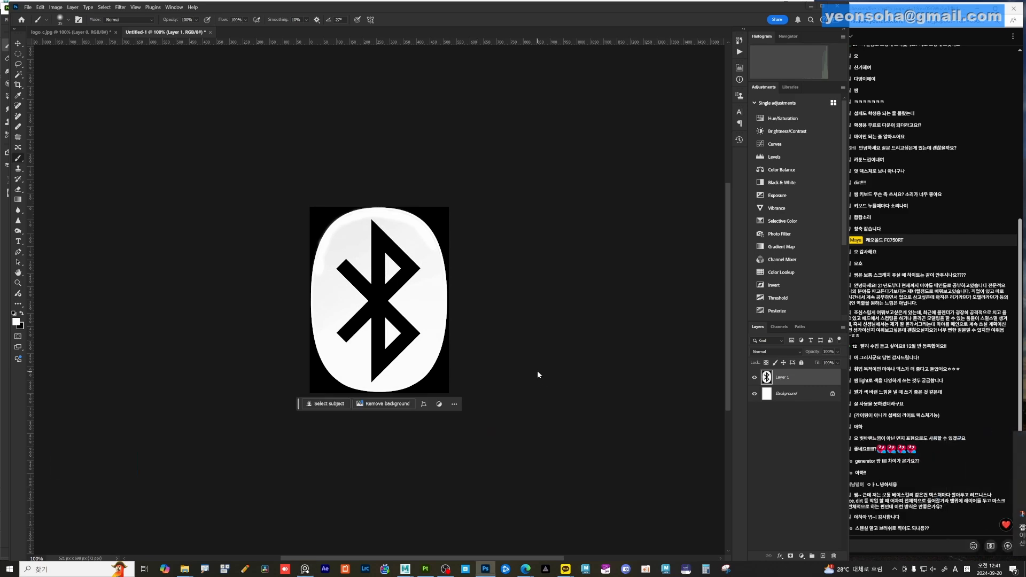
pyautogui.hotkey('ctrl', 'n')
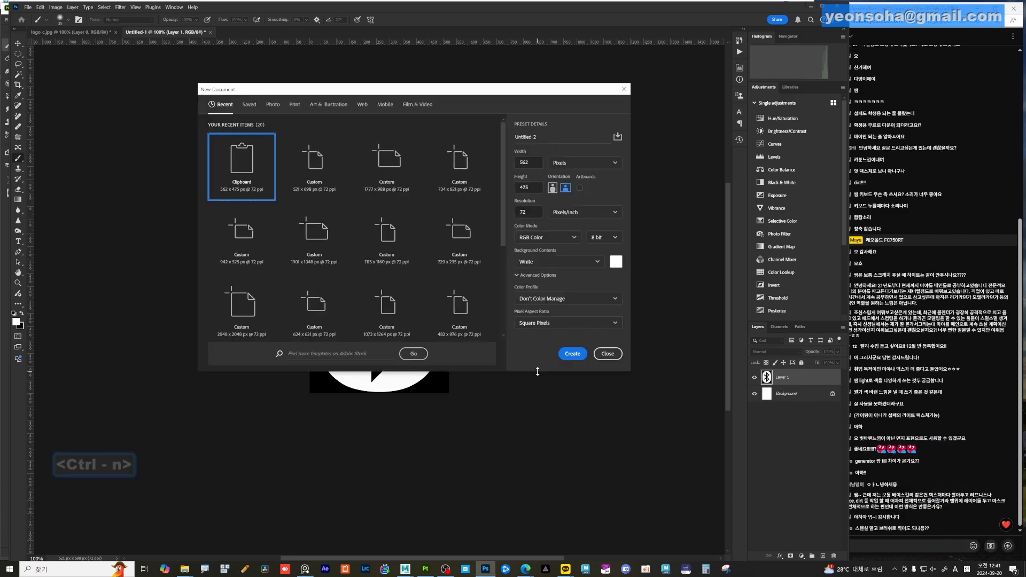
pyautogui.press('Return')
pyautogui.hotkey('ctrl', 'v')
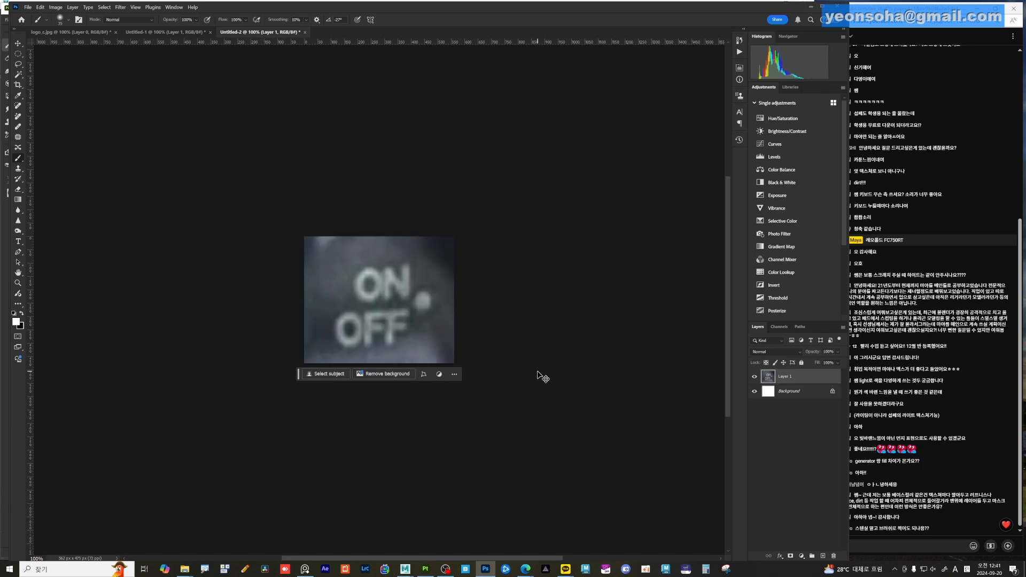
# - Desaturate the pasted lettering layer with Hue/Saturation, setting the saturation to -100
pyautogui.hotkey('ctrl', 'u')
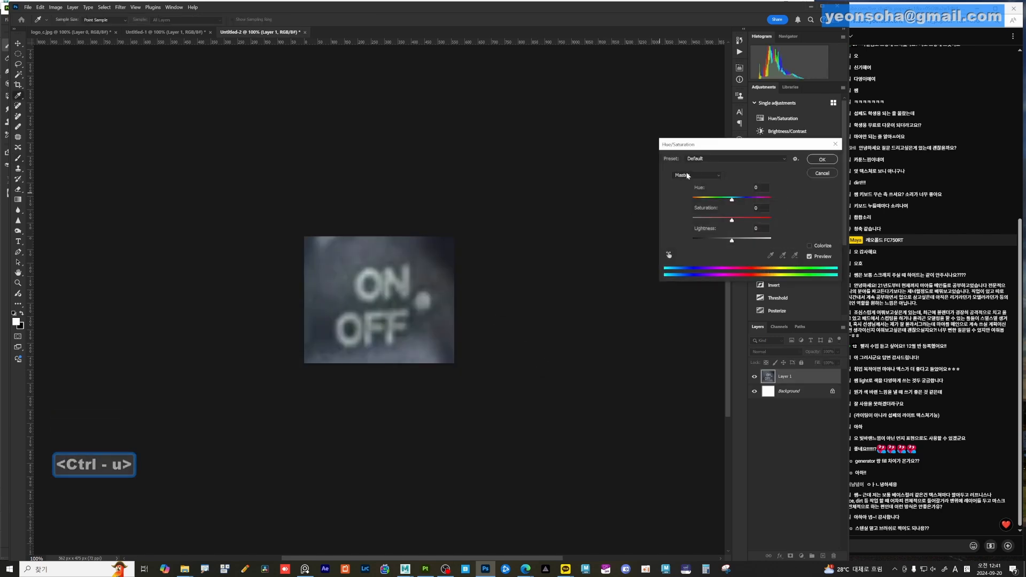
pyautogui.moveTo(536, 195); pyautogui.dragTo(479, 194)
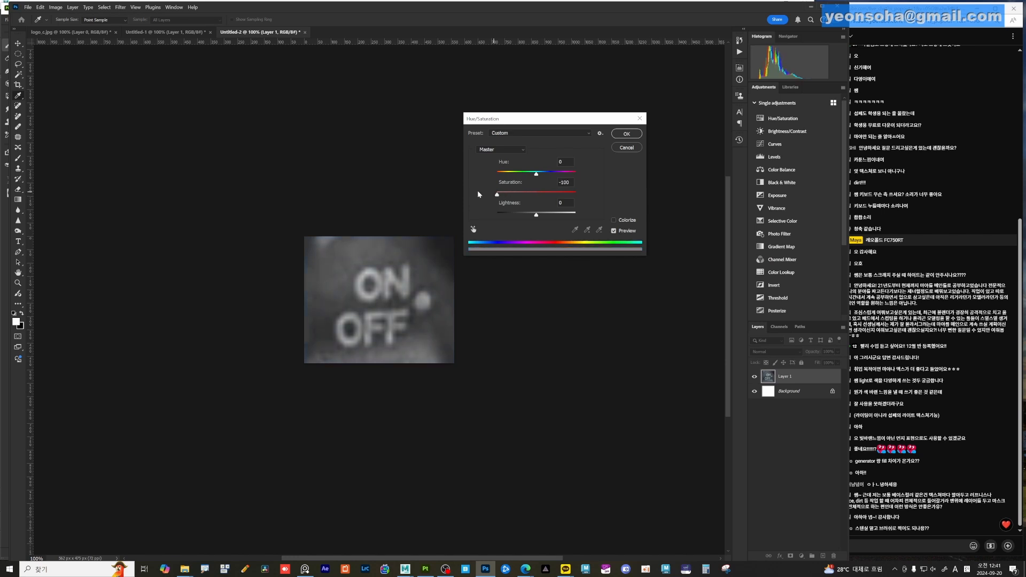
pyautogui.click(619, 137)
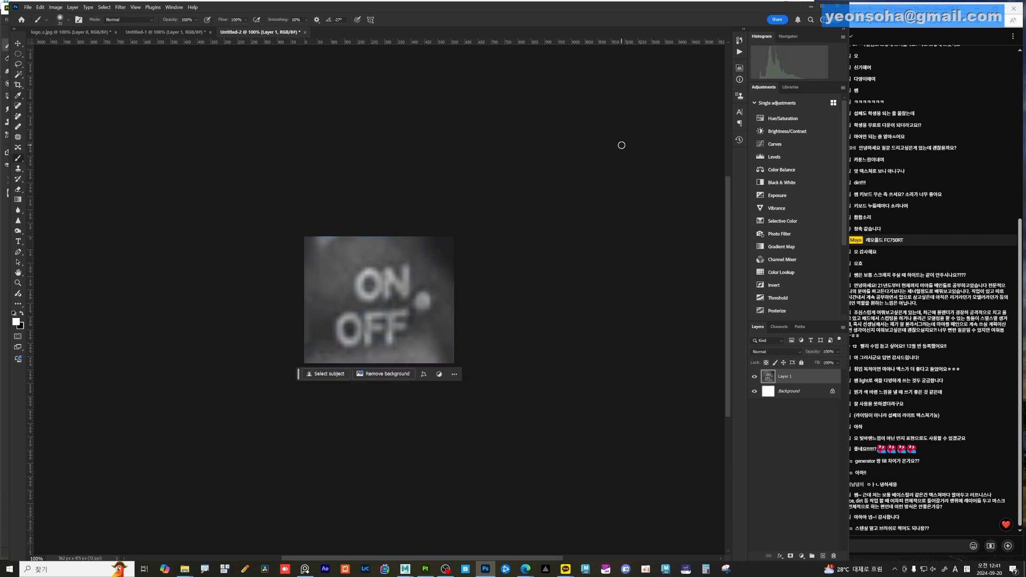
# - Turn the lettering white on black with Levels, using input levels 27, 0.21 and 149
pyautogui.hotkey('ctrl', 'l')
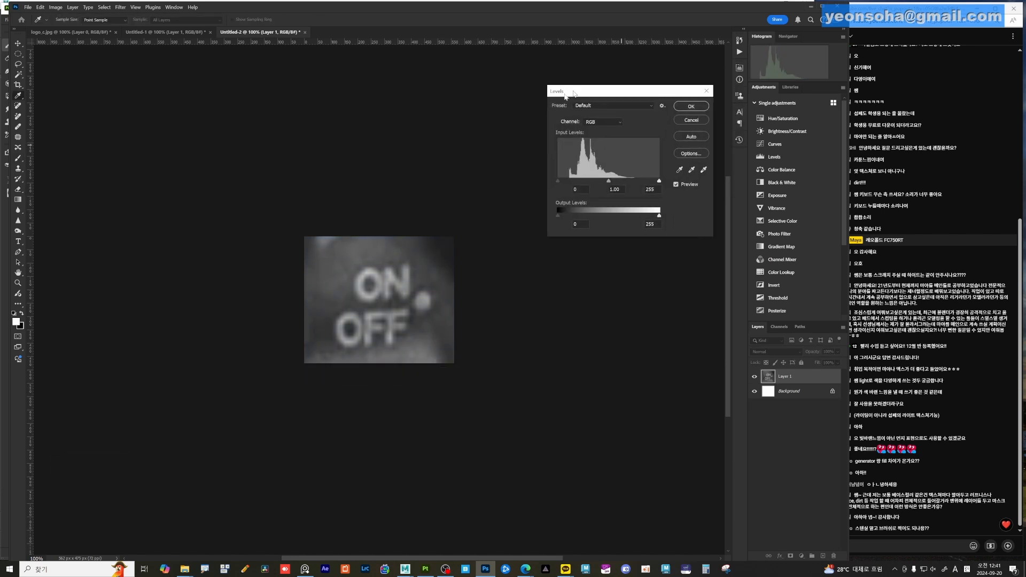
pyautogui.moveTo(481, 193); pyautogui.dragTo(492, 191)
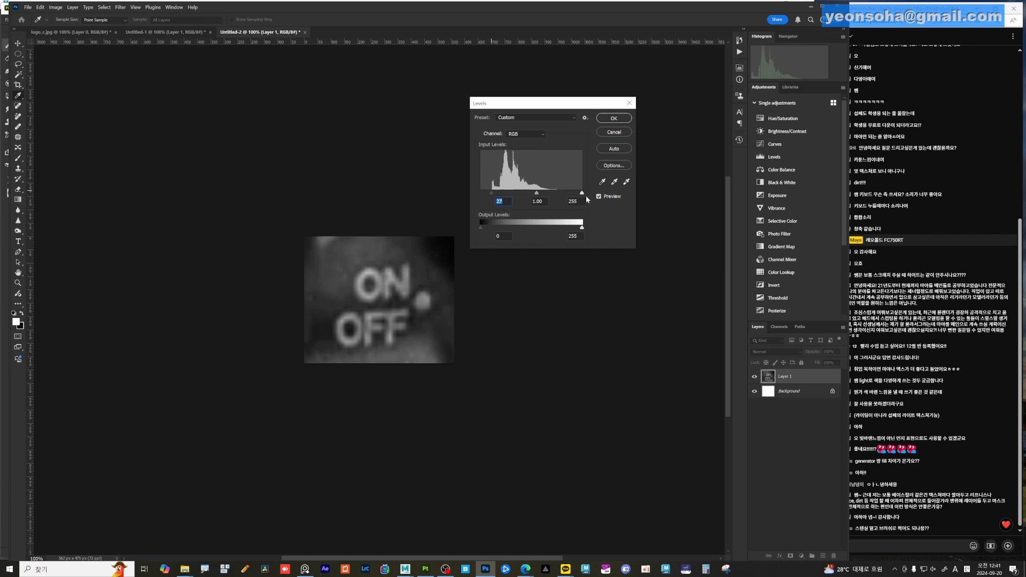
pyautogui.moveTo(581, 196); pyautogui.dragTo(533, 195)
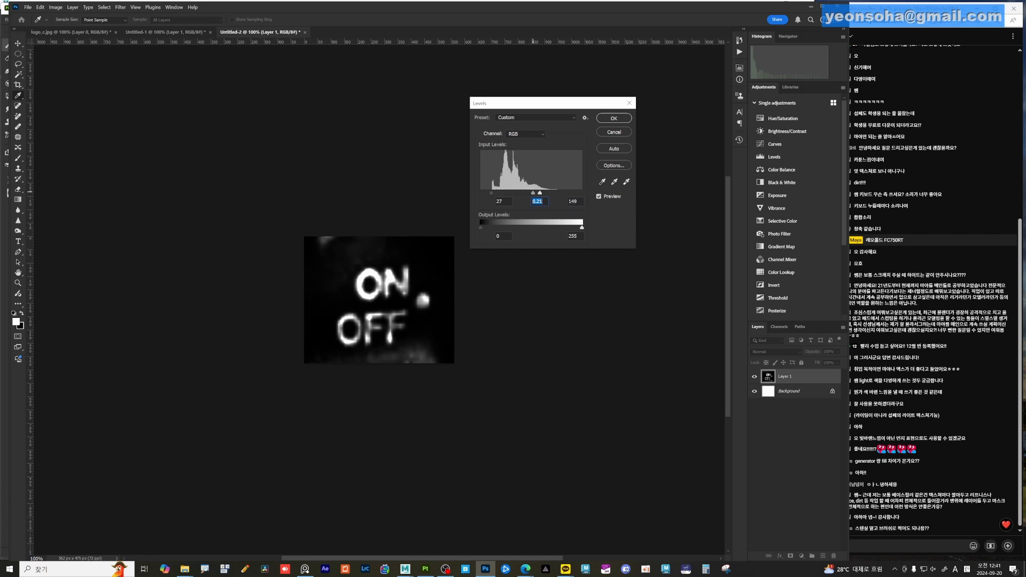
pyautogui.click(613, 118)
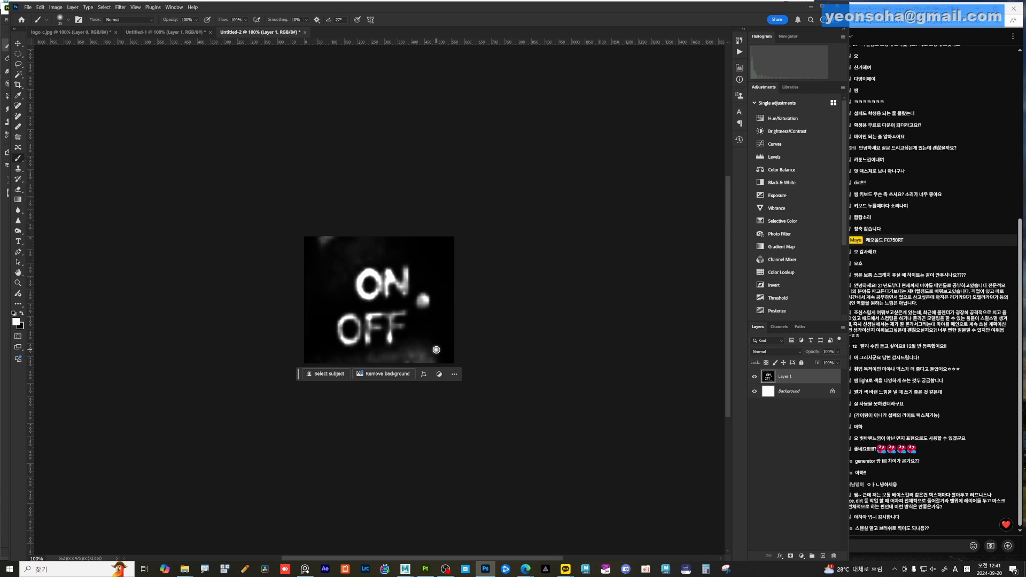
# - Paint out the grey smudges around the ON/OFF lettering in black with an enlarged brush
pyautogui.press(']')
pyautogui.press(']')
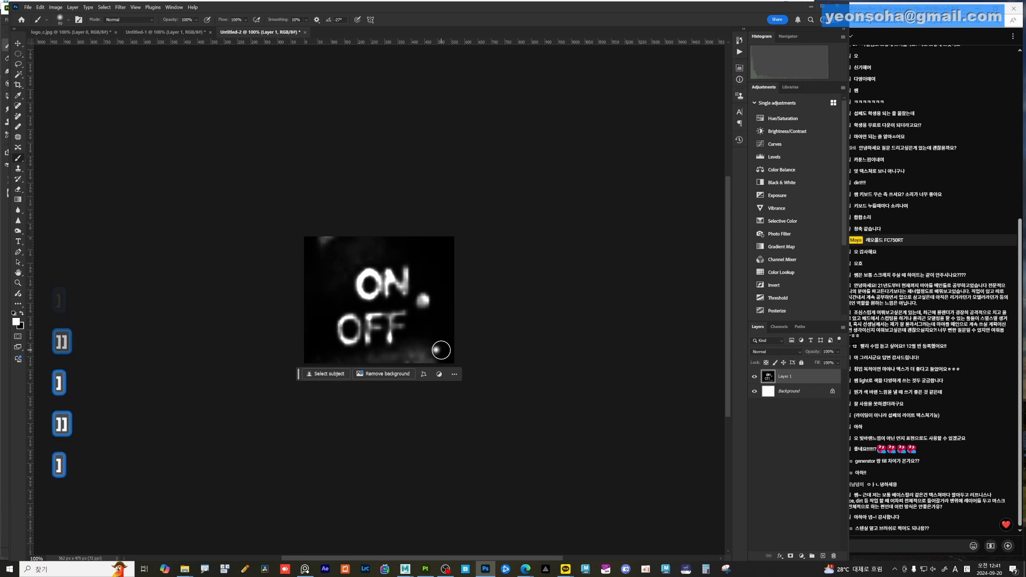
pyautogui.moveTo(438, 352); pyautogui.dragTo(414, 361)
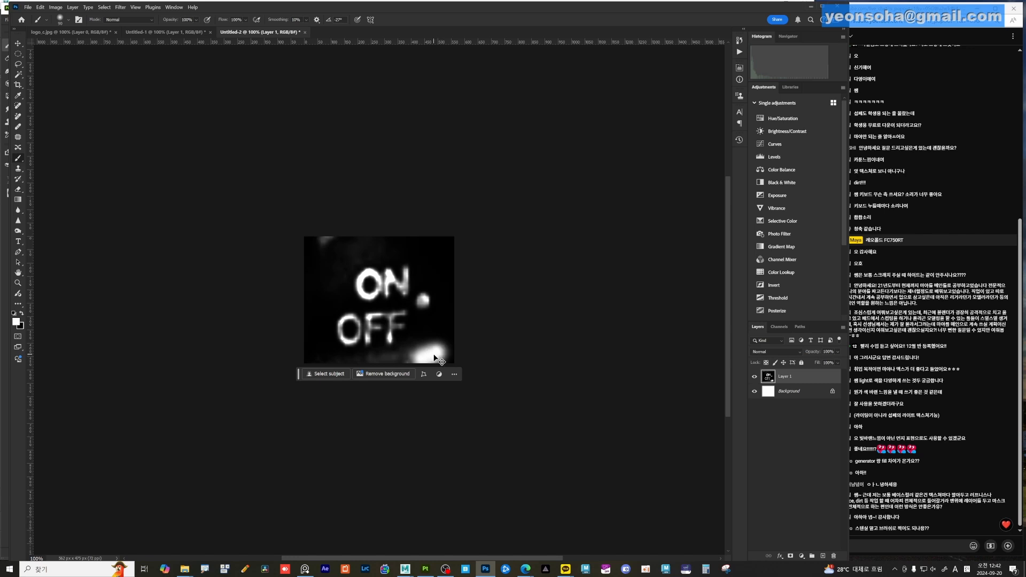
pyautogui.hotkey('ctrl', 'z')
pyautogui.press('x')
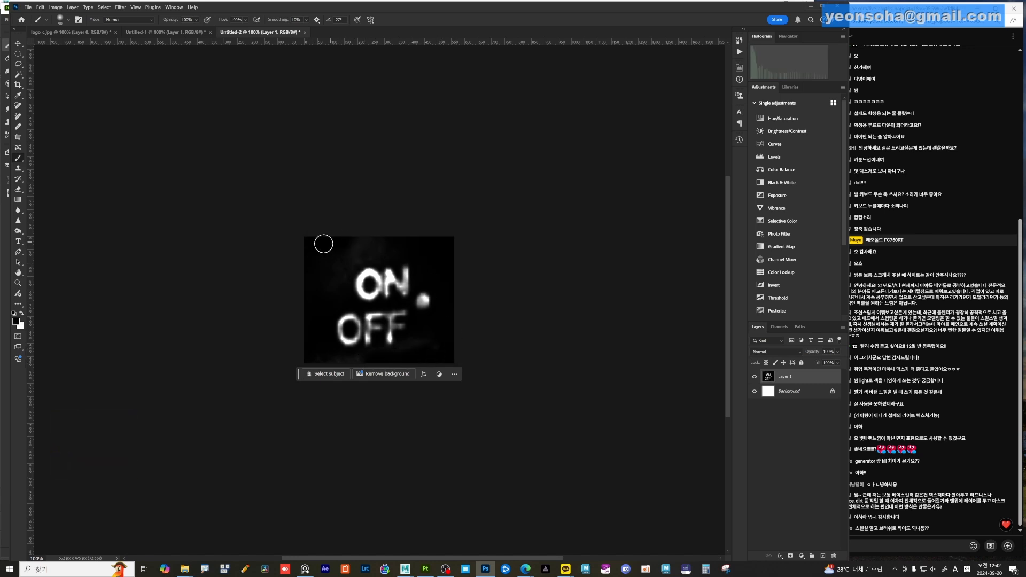
# - Strengthen the faint strokes of the ON and OFF letters in white with a smaller brush at 40% opacity
pyautogui.hotkey('ctrl', '=')
pyautogui.hotkey('ctrl', '=')
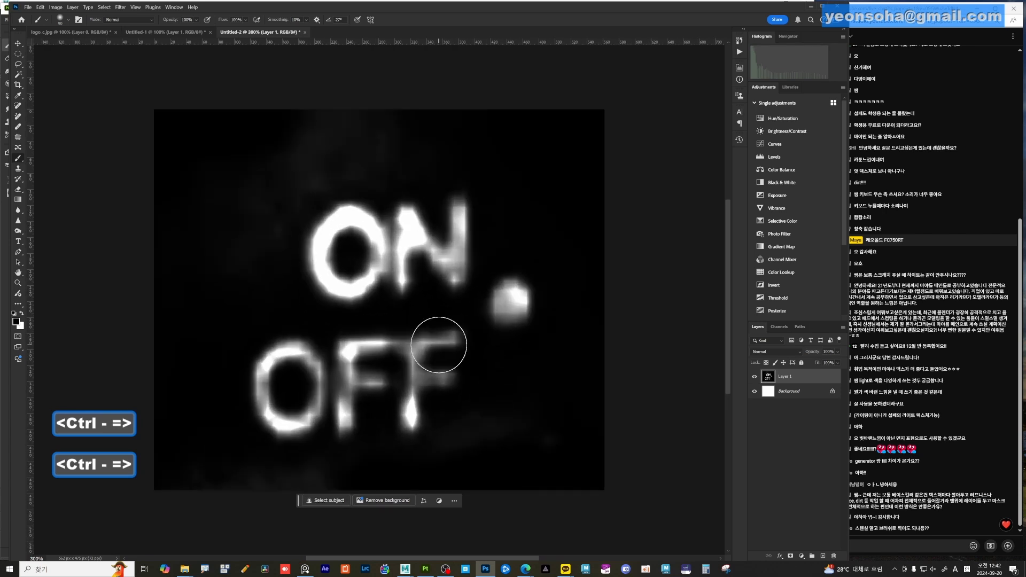
pyautogui.press('[')
pyautogui.press('[')
pyautogui.press('[')
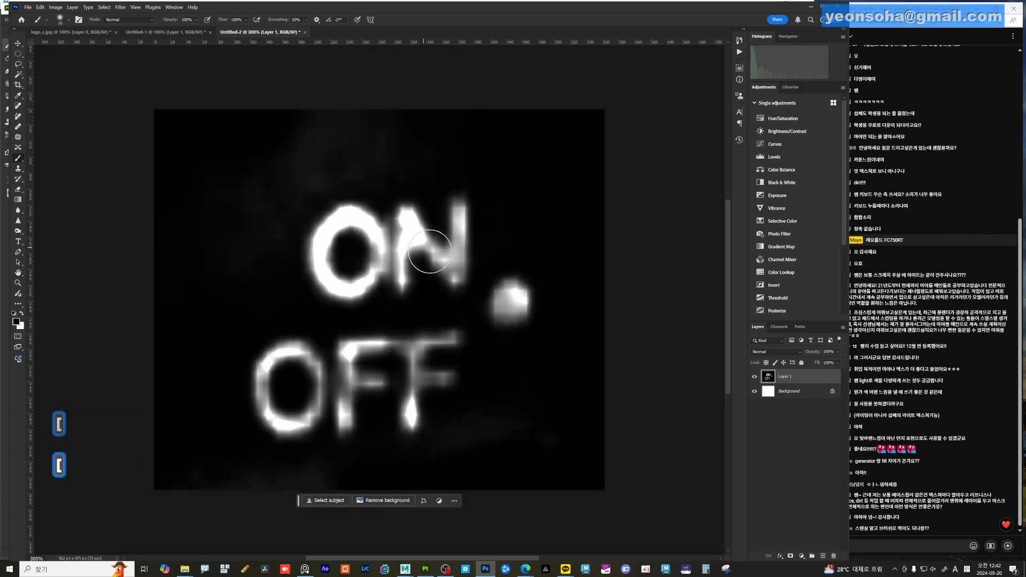
pyautogui.press('[')
pyautogui.press('[')
pyautogui.press('[')
pyautogui.press('[')
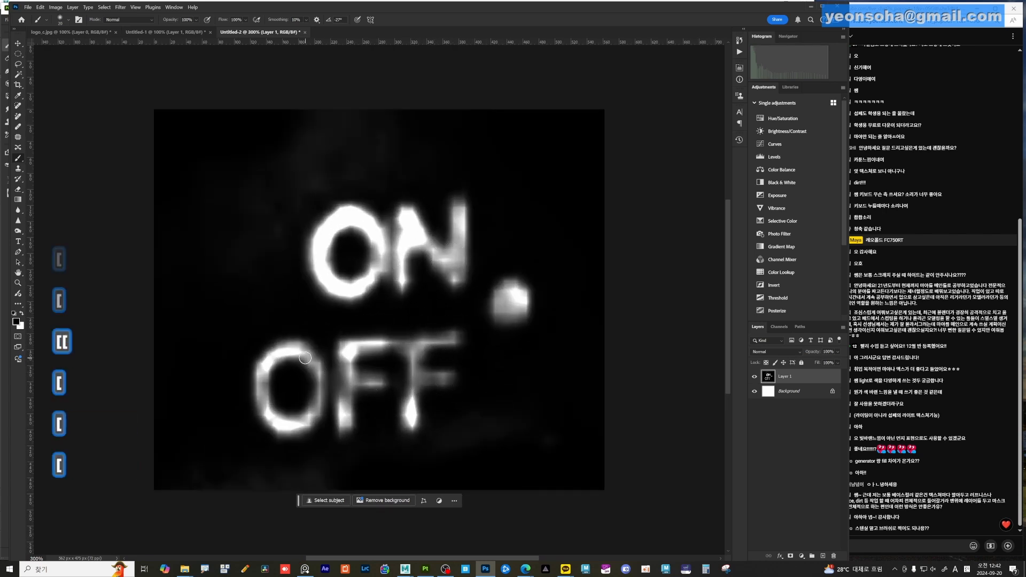
pyautogui.moveTo(307, 355); pyautogui.dragTo(313, 366)
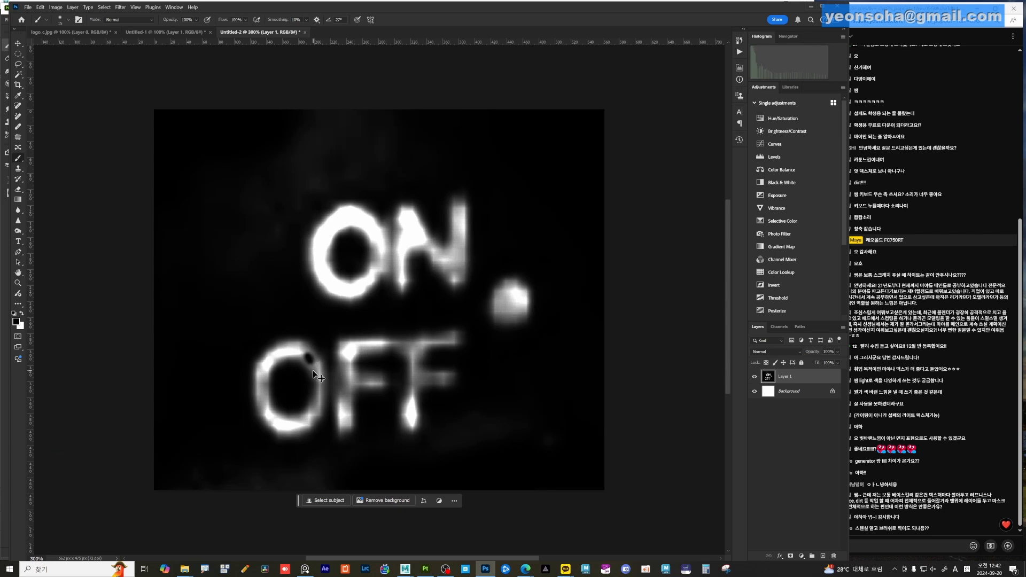
pyautogui.hotkey('ctrl', 'z')
pyautogui.press('x')
pyautogui.hotkey('ctrl', 'z')
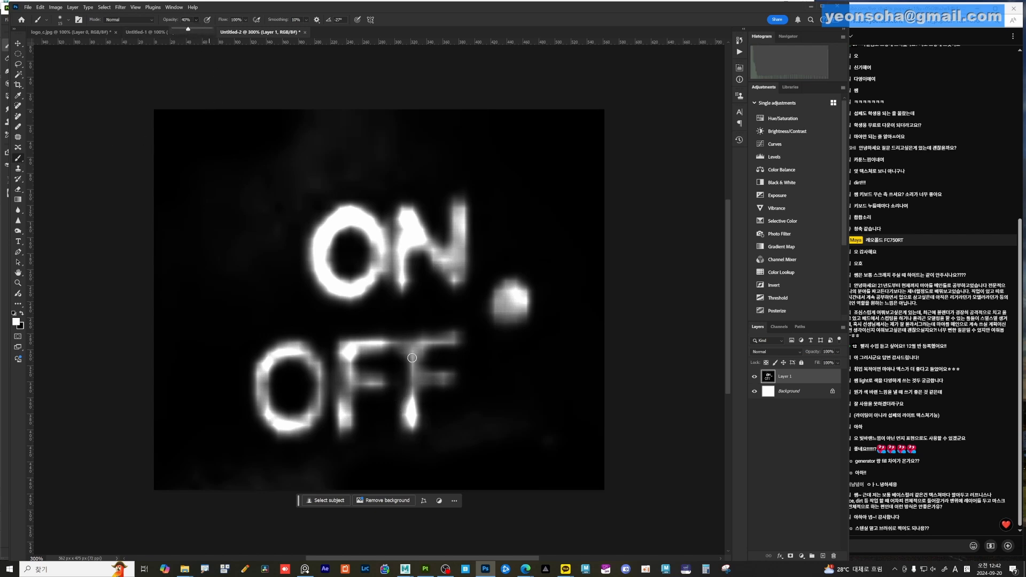
pyautogui.moveTo(411, 357); pyautogui.dragTo(411, 408)
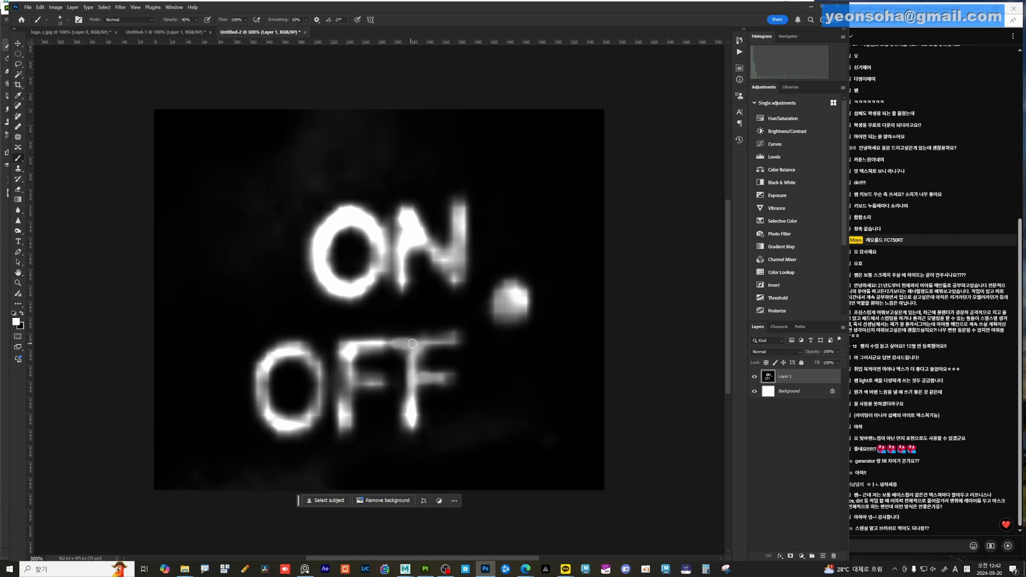
pyautogui.moveTo(346, 393); pyautogui.dragTo(343, 353)
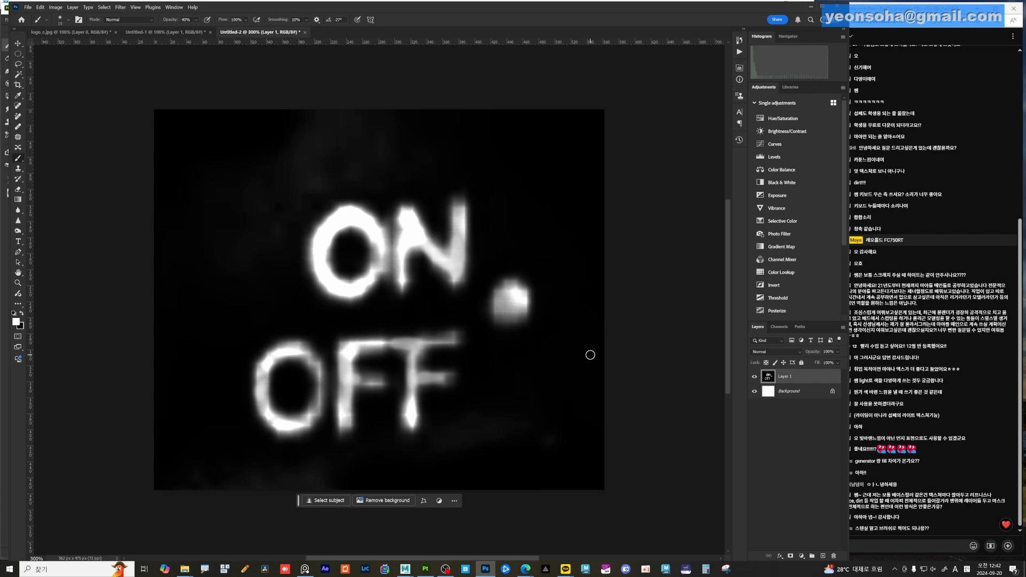
# - Save a copy of the lettering image as on_off in PNG format with the large file size option
pyautogui.hotkey('ctrl', 'alt', 's')
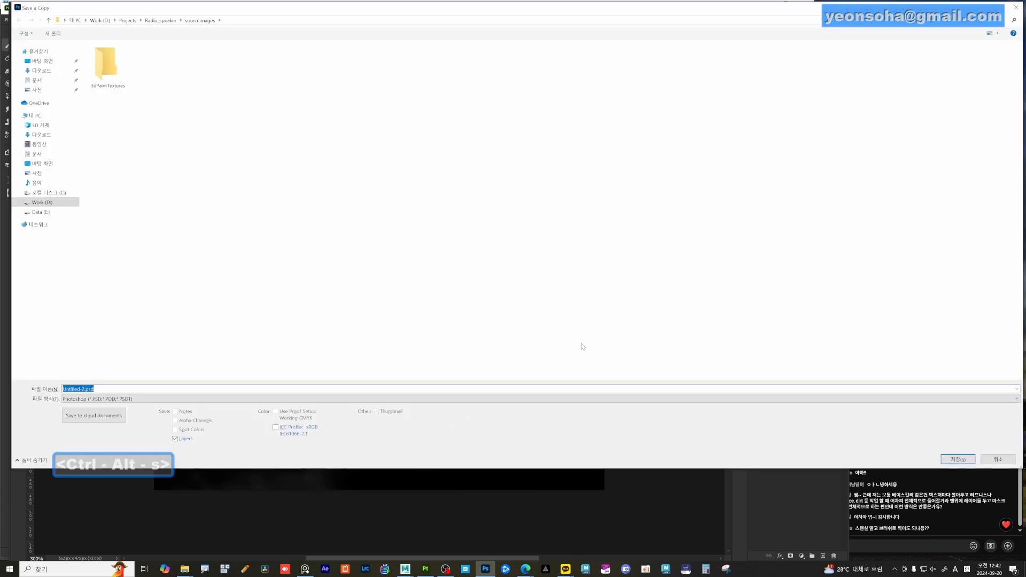
pyautogui.write('on_off')
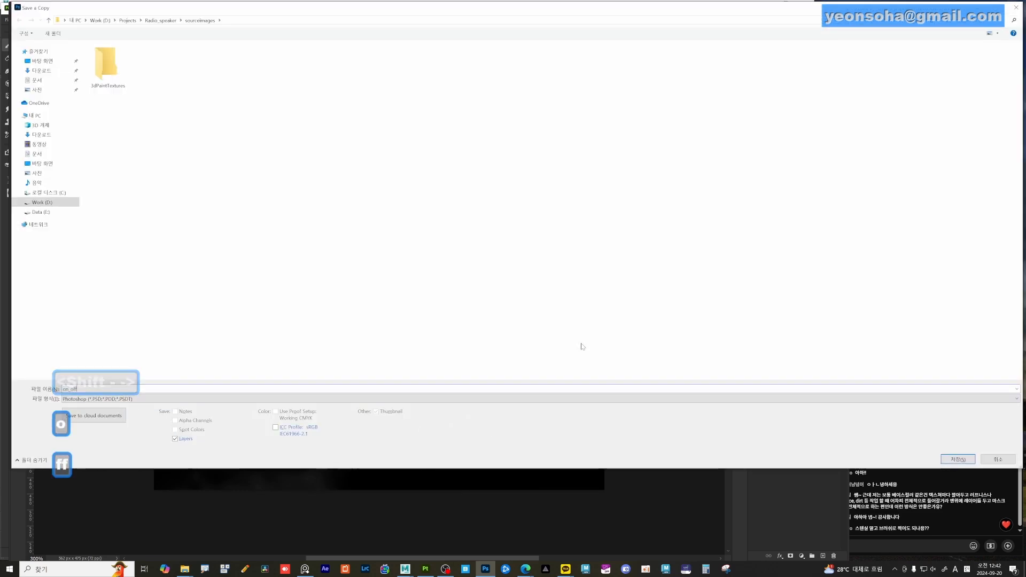
pyautogui.press('Tab')
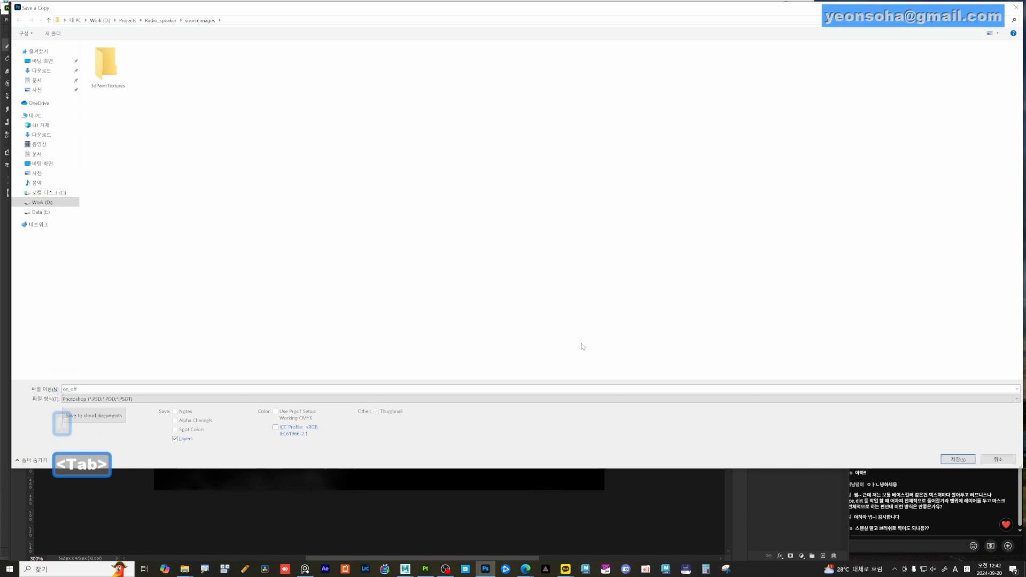
pyautogui.press('p')
pyautogui.press('p')
pyautogui.press('p')
pyautogui.press('p')
pyautogui.press('p')
pyautogui.press('p')
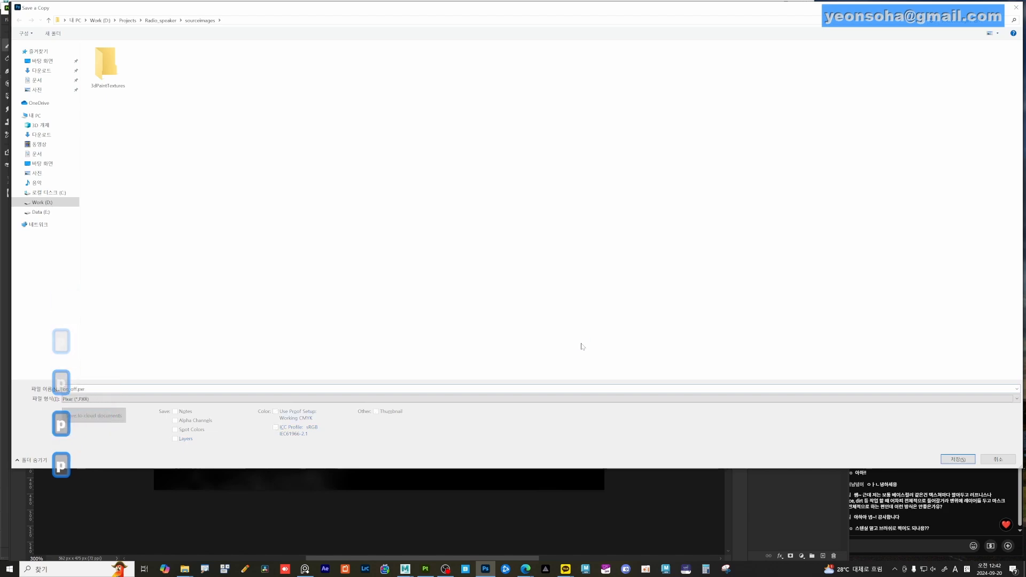
pyautogui.press('Return')
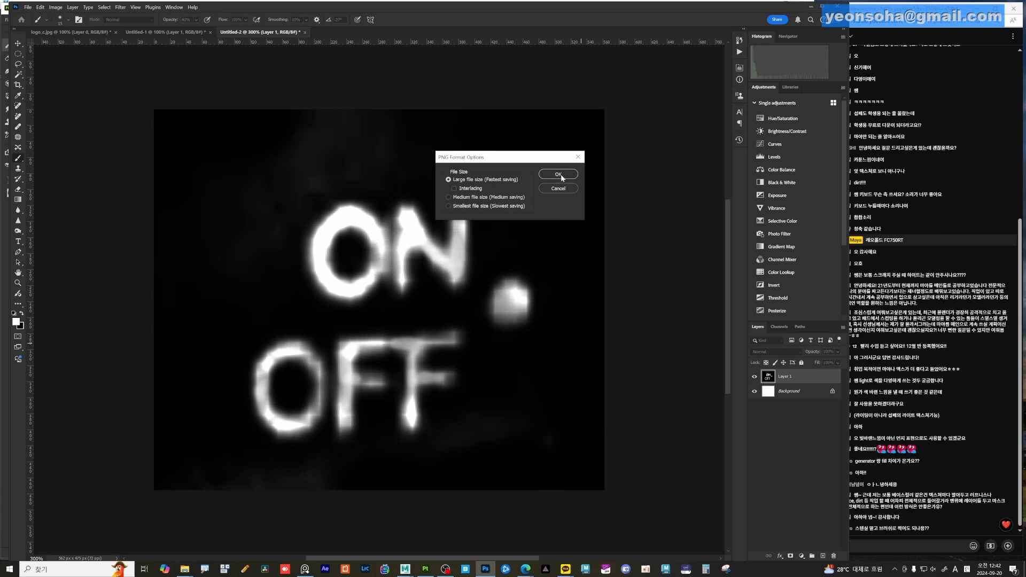
pyautogui.click(558, 175)
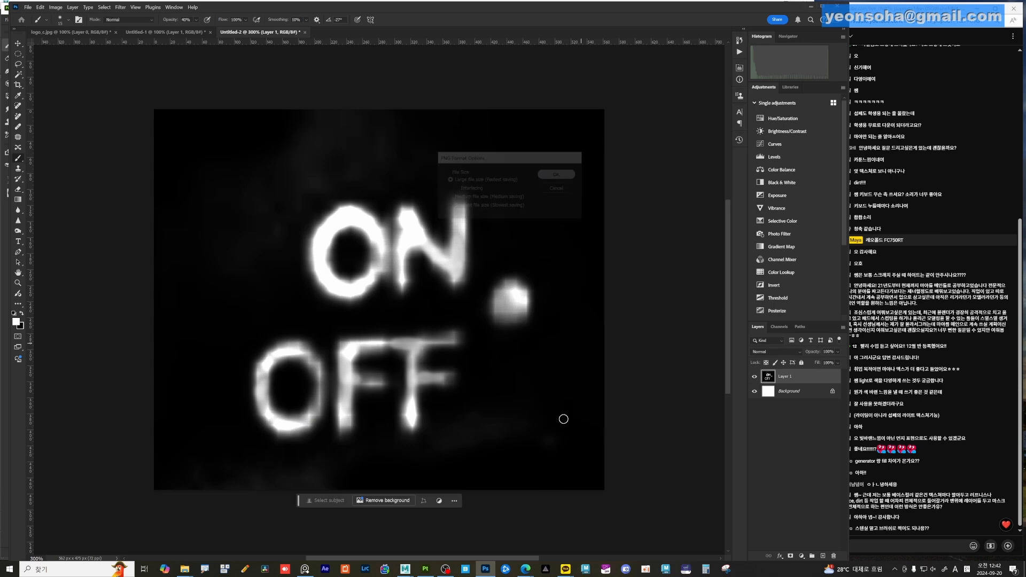
# - Switch to Substance 3D Painter and import on_off.png from the sourceimages folder as a texture into the project 'BT_speaker'
pyautogui.click(423, 571)
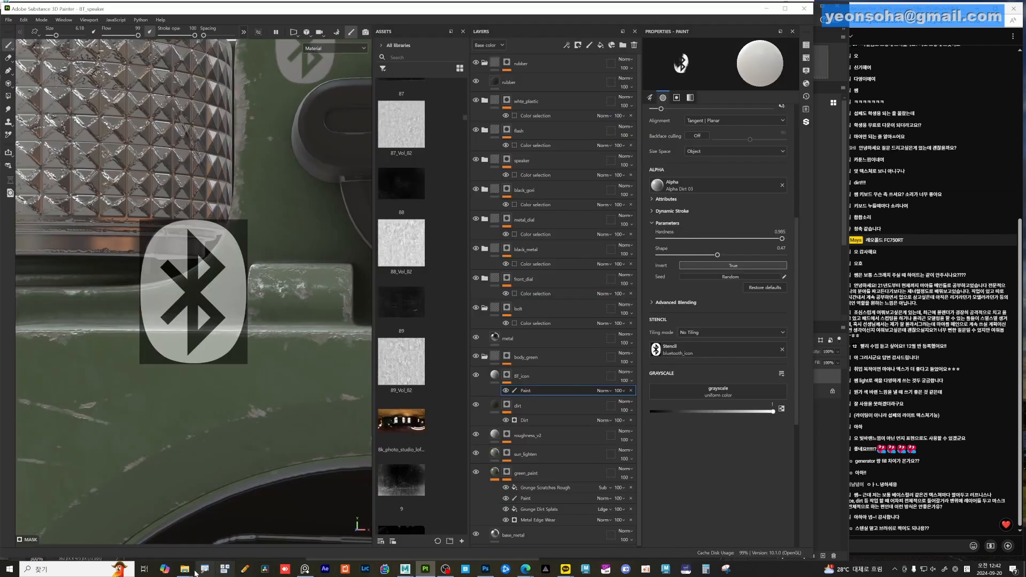
pyautogui.moveTo(186, 571)
pyautogui.click(223, 545)
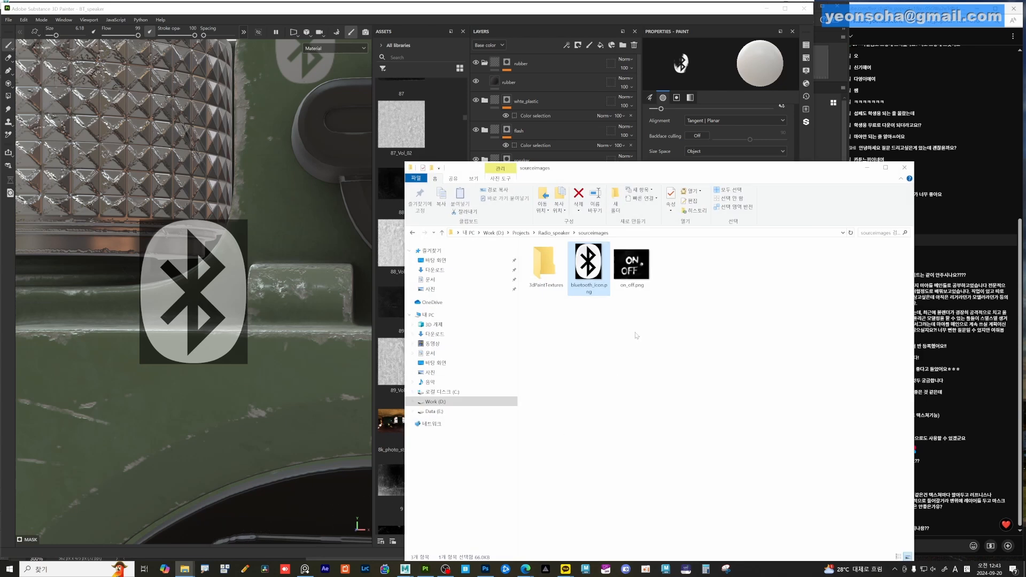
pyautogui.moveTo(635, 273)
pyautogui.mouseDown()
pyautogui.moveTo(424, 425)
pyautogui.moveTo(401, 484)
pyautogui.mouseUp()
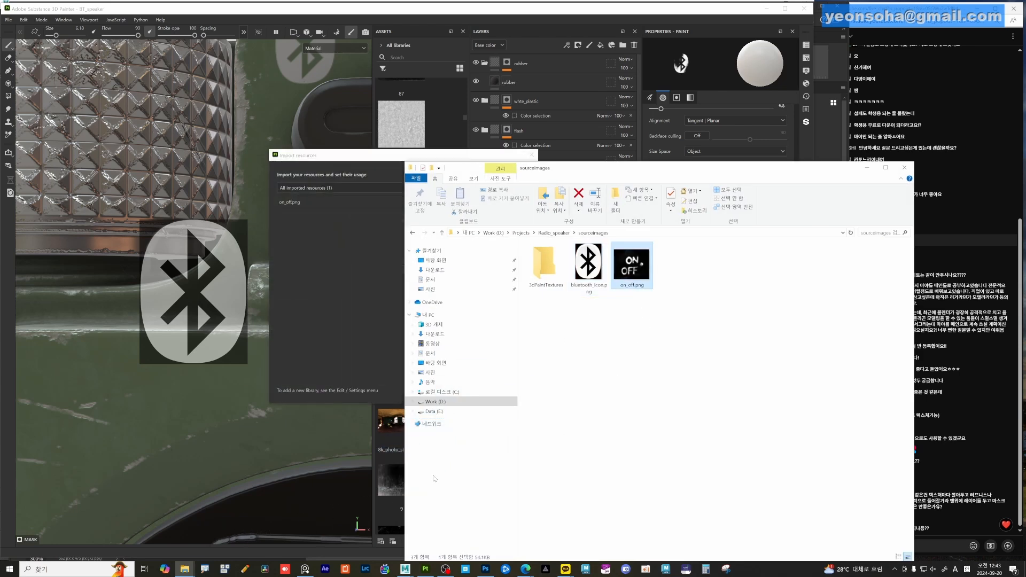
pyautogui.click(866, 168)
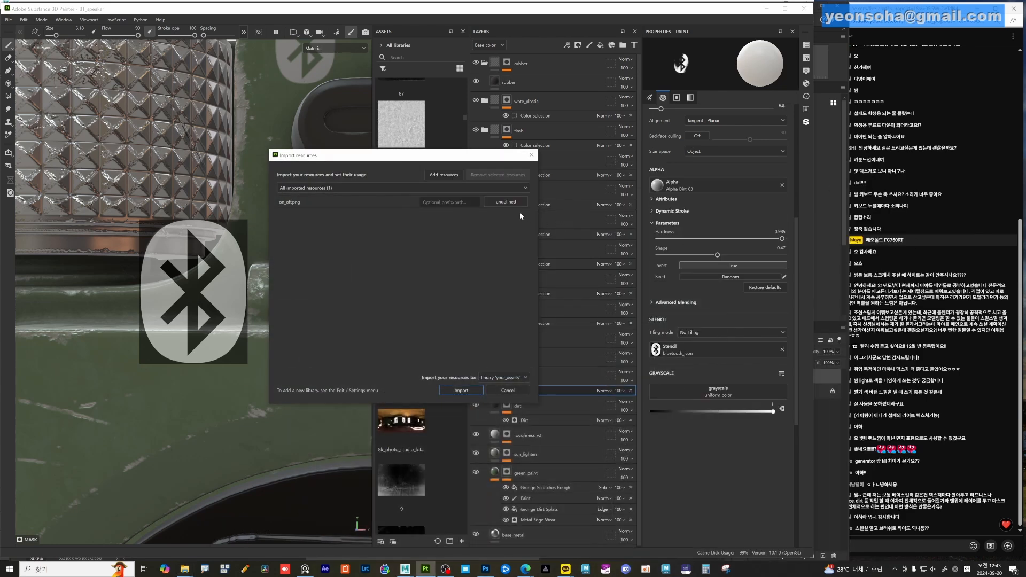
pyautogui.click(509, 202)
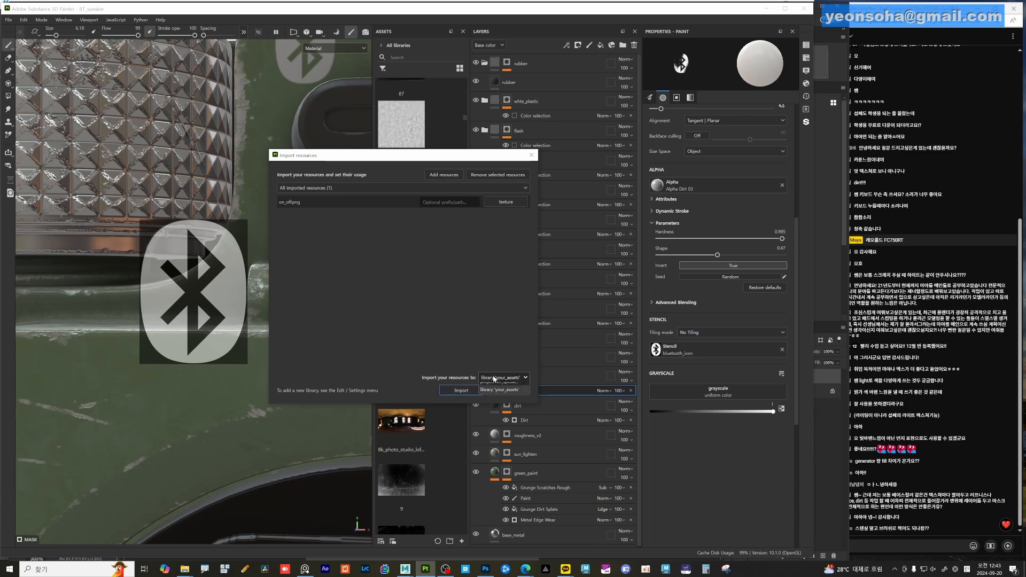
pyautogui.click(497, 396)
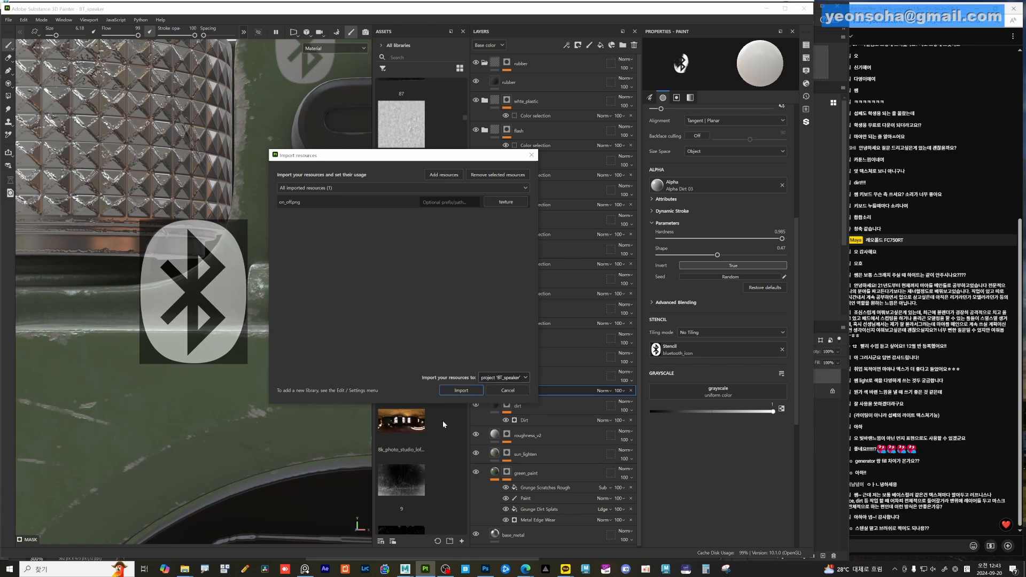
pyautogui.click(460, 391)
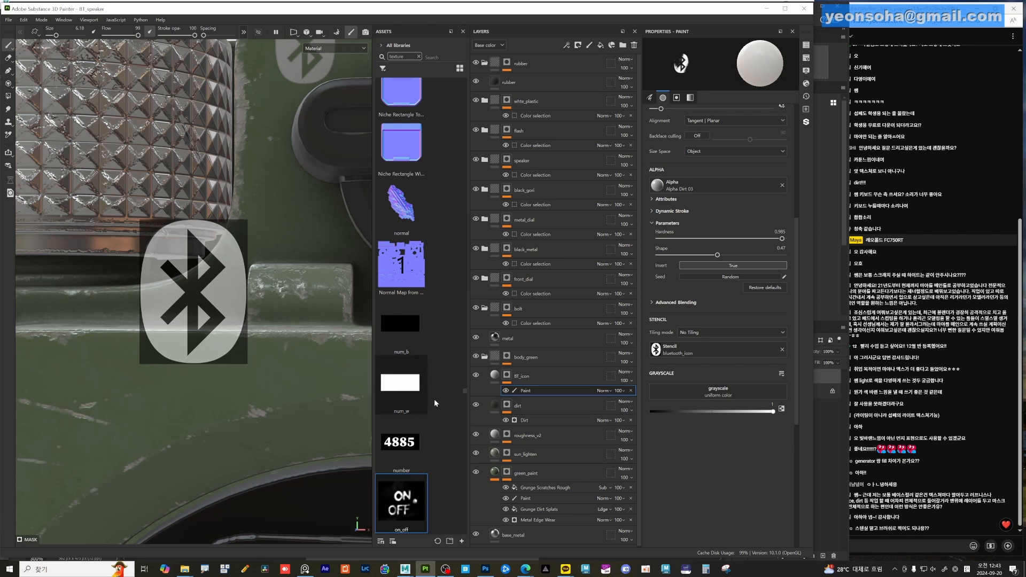
# - Load the on_off texture as the paint stencil, replacing bluetooth_icon, with the area below the painted Bluetooth icon in view
pyautogui.keyDown('alt'); pyautogui.moveTo(289, 385); pyautogui.dragTo(272, 354, button='right'); pyautogui.keyUp('alt')
pyautogui.keyDown('alt'); pyautogui.moveTo(272, 355); pyautogui.dragTo(262, 376, button='middle'); pyautogui.keyUp('alt')
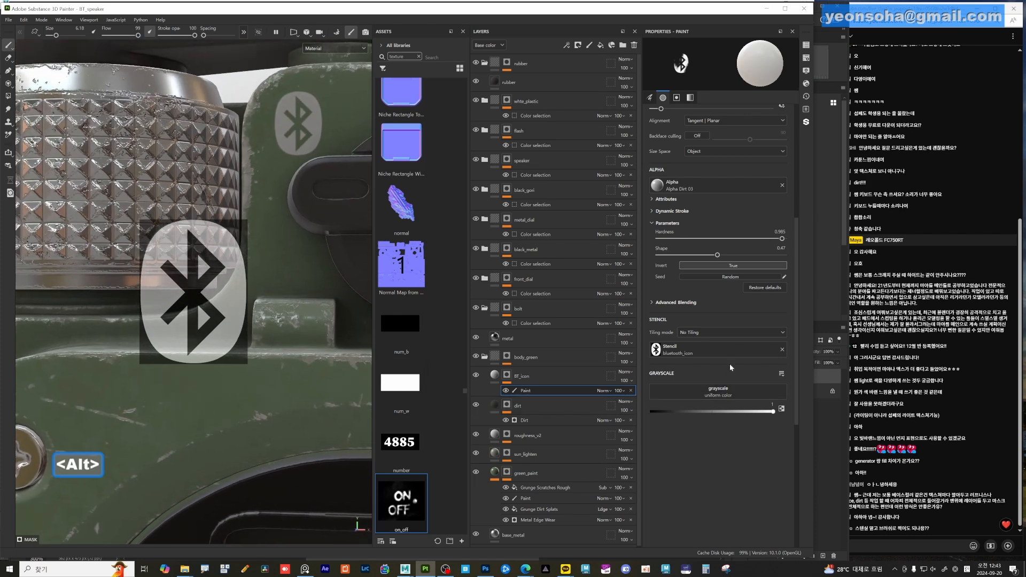
pyautogui.moveTo(443, 463); pyautogui.dragTo(664, 359)
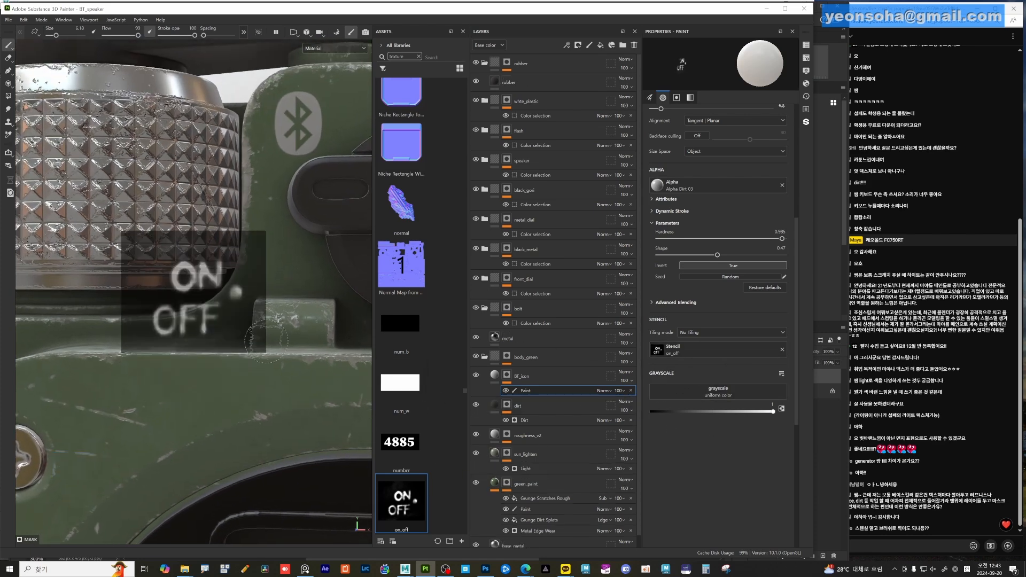
pyautogui.moveTo(275, 331)
pyautogui.keyDown('alt'); pyautogui.mouseDown(button='middle')
pyautogui.moveTo(242, 348)
pyautogui.moveTo(211, 346)
pyautogui.moveTo(228, 347)
pyautogui.mouseUp(button='middle'); pyautogui.keyUp('alt')
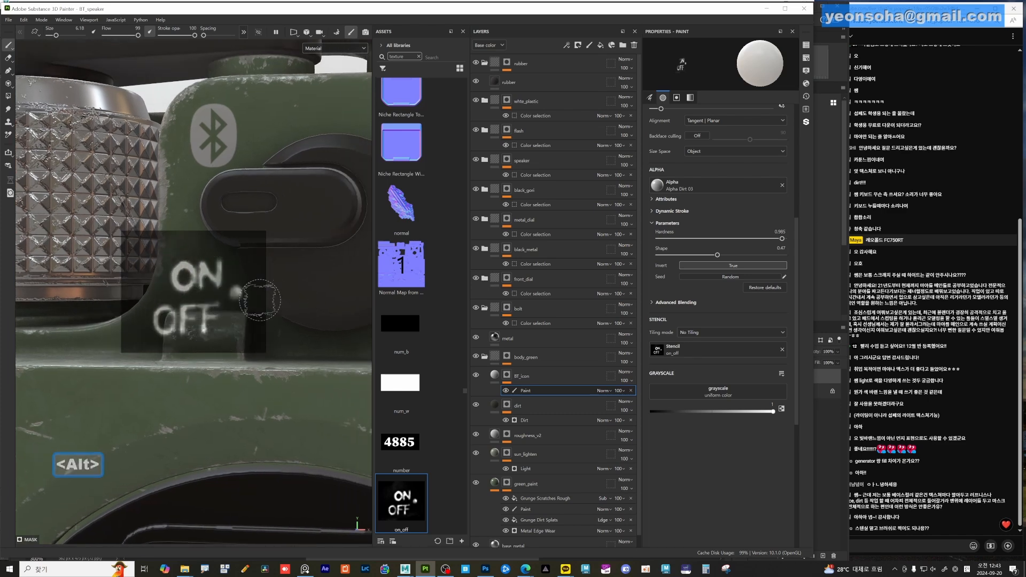
# - Enlarge and align the ON/OFF stencil above the small raised tab on the green body, and paint the lettering through it with brush size 4.53
pyautogui.press('s')
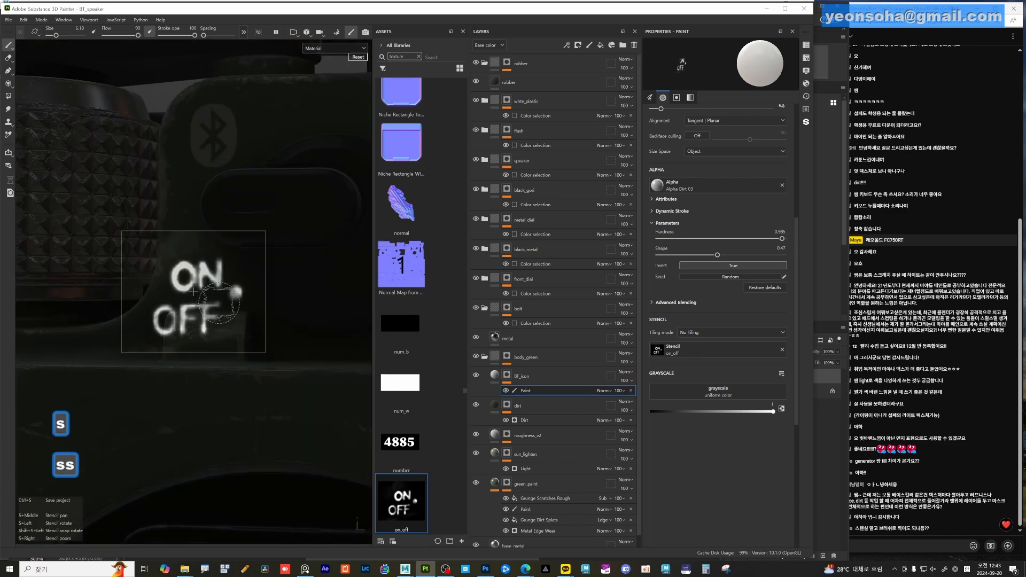
pyautogui.moveTo(192, 290); pyautogui.dragTo(215, 245, button='middle')
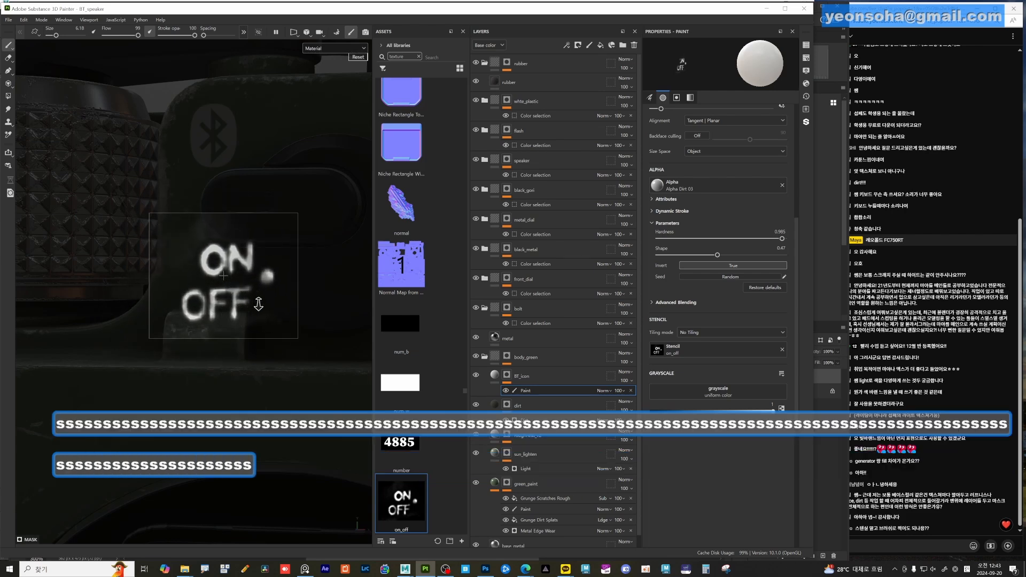
pyautogui.moveTo(269, 293); pyautogui.dragTo(269, 350, button='right')
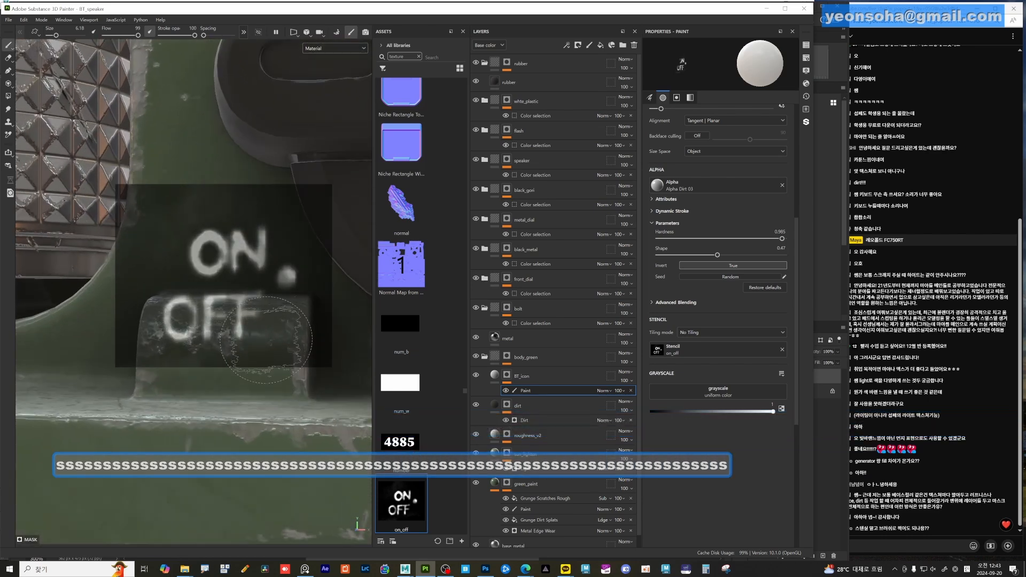
pyautogui.keyDown('alt'); pyautogui.moveTo(269, 350); pyautogui.dragTo(272, 403, button='middle'); pyautogui.keyUp('alt')
pyautogui.keyDown('alt'); pyautogui.moveTo(271, 402); pyautogui.dragTo(322, 413, button='right'); pyautogui.keyUp('alt')
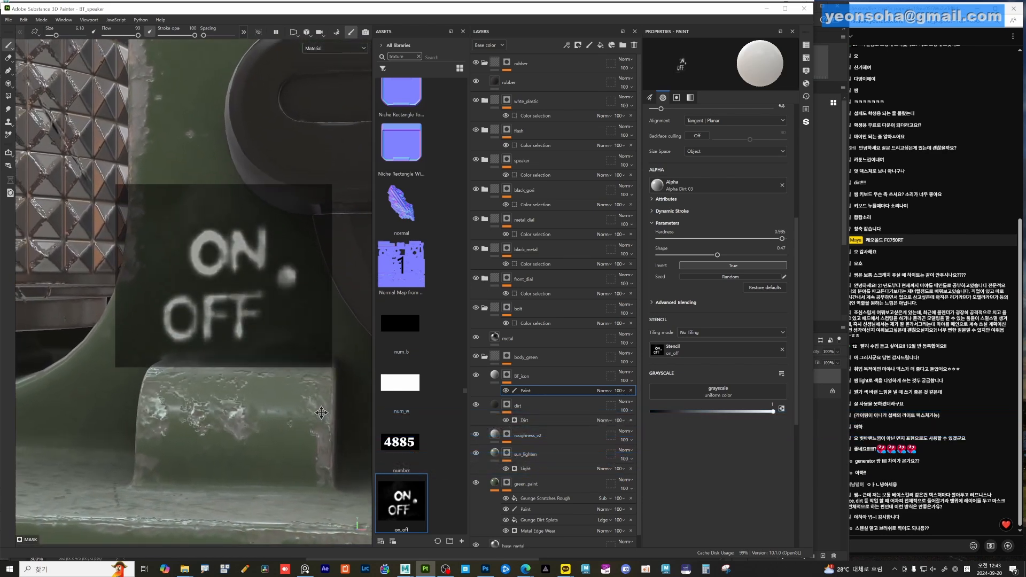
pyautogui.press('alt')
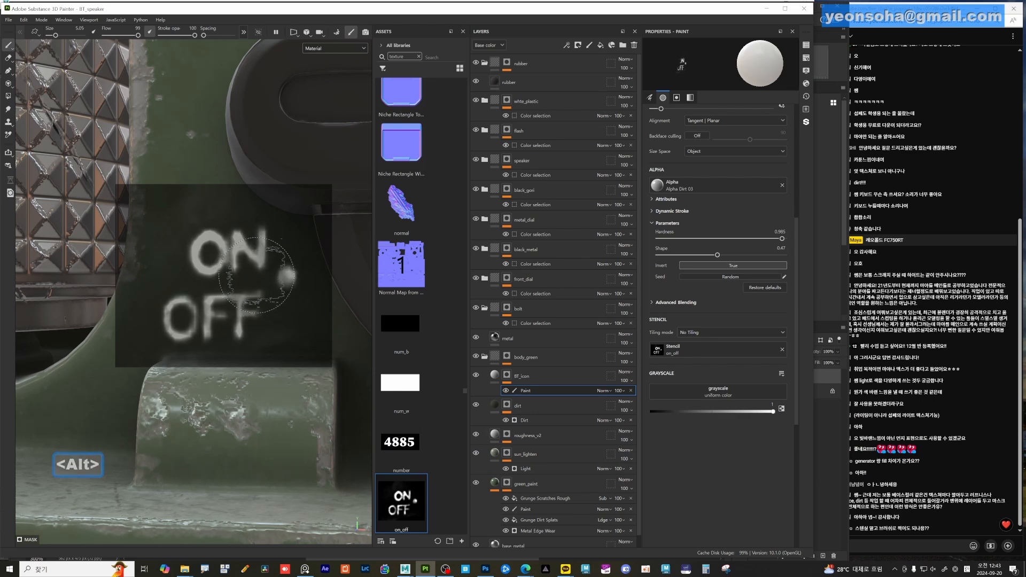
pyautogui.keyDown('ctrl'); pyautogui.moveTo(259, 275); pyautogui.dragTo(172, 304, button='right'); pyautogui.keyUp('ctrl')
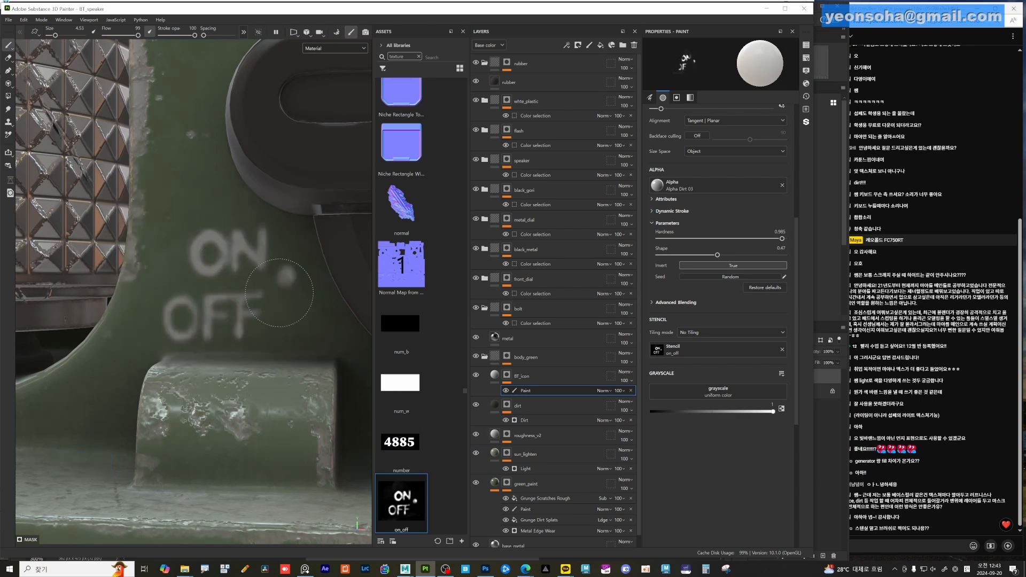
# - Check the painted ON/OFF lettering from a distance and remove the on_off stencil from the brush
pyautogui.scroll(-5, 216, 258)
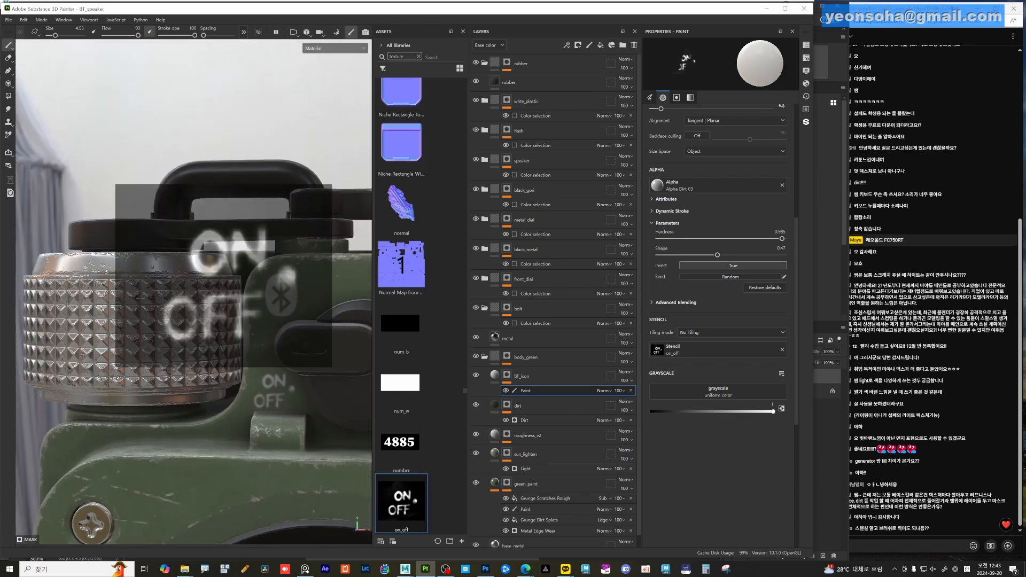
pyautogui.scroll(-5, 310, 401)
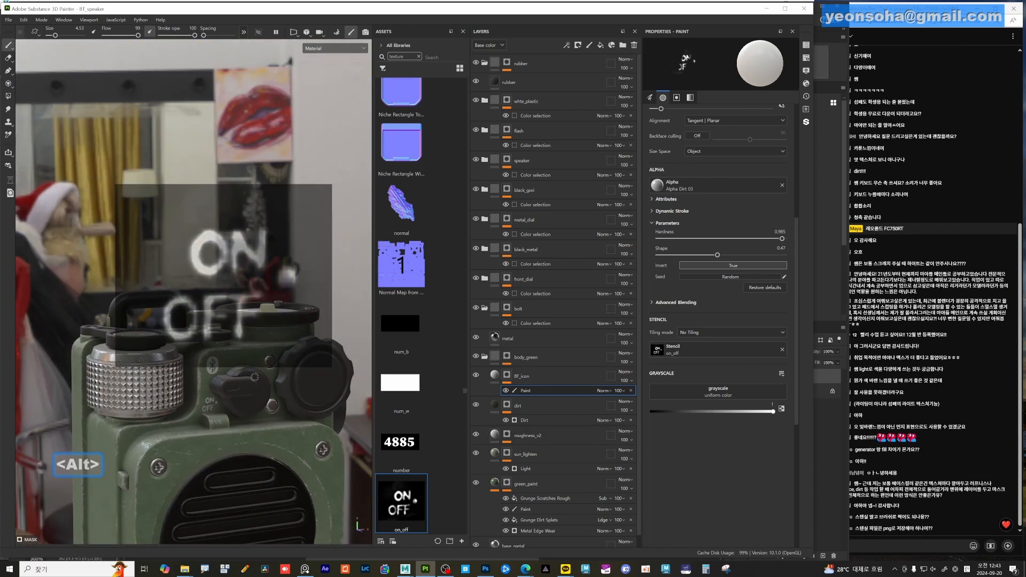
pyautogui.keyDown('alt'); pyautogui.moveTo(278, 401); pyautogui.dragTo(339, 403); pyautogui.keyUp('alt')
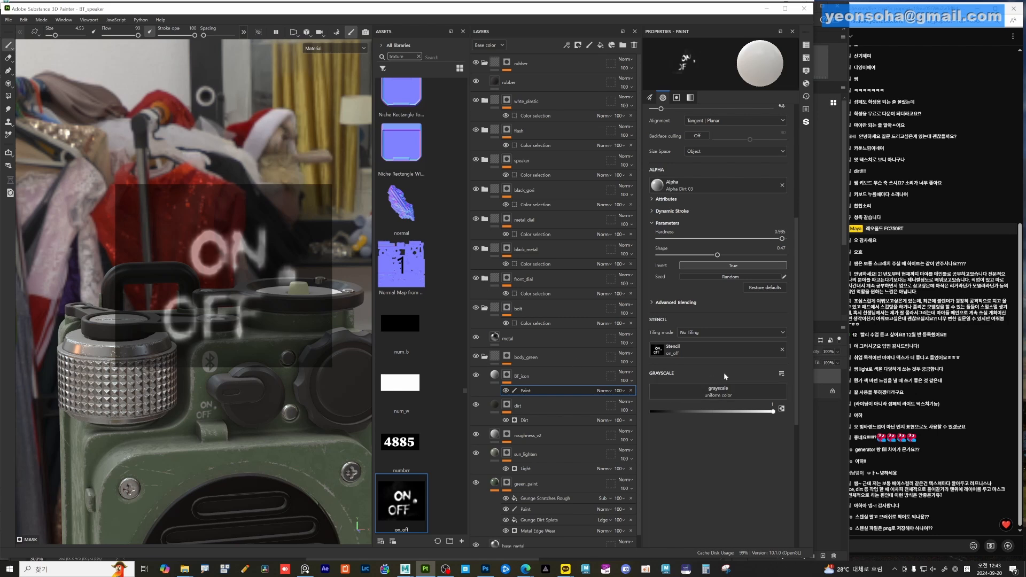
pyautogui.keyDown('alt'); pyautogui.moveTo(315, 375); pyautogui.dragTo(653, 390); pyautogui.keyUp('alt')
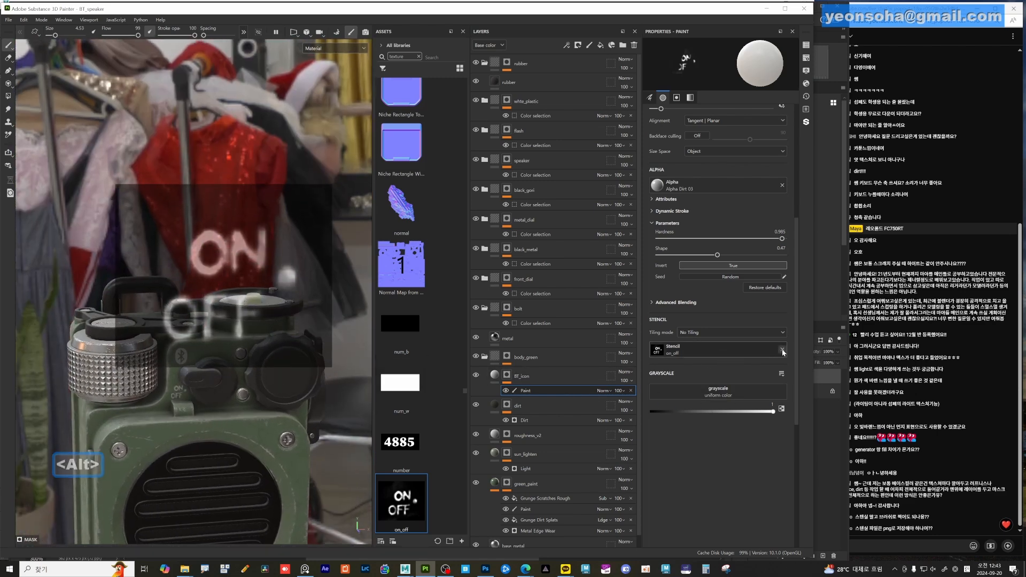
pyautogui.click(782, 350)
pyautogui.keyDown('alt'); pyautogui.moveTo(251, 374); pyautogui.dragTo(313, 487); pyautogui.keyUp('alt')
# - Switch to the reference board and examine the Bluetooth, ON/OFF and PRESS flashlight markings on the speaker's front
pyautogui.click(305, 570)
pyautogui.scroll(-6, 556, 300)
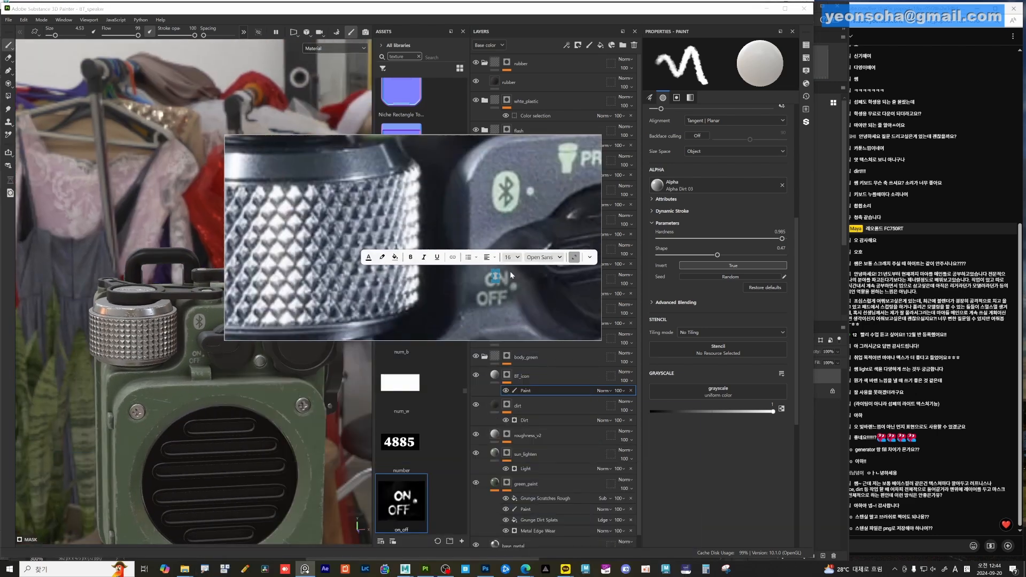
pyautogui.moveTo(475, 252); pyautogui.dragTo(394, 265, button='middle')
pyautogui.scroll(4, 439, 225)
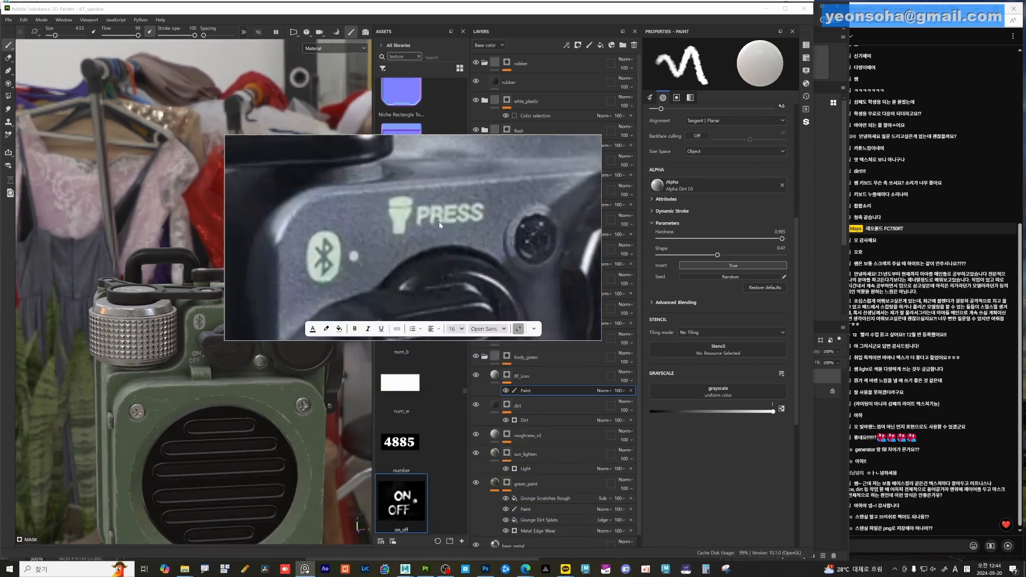
pyautogui.scroll(2, 456, 235)
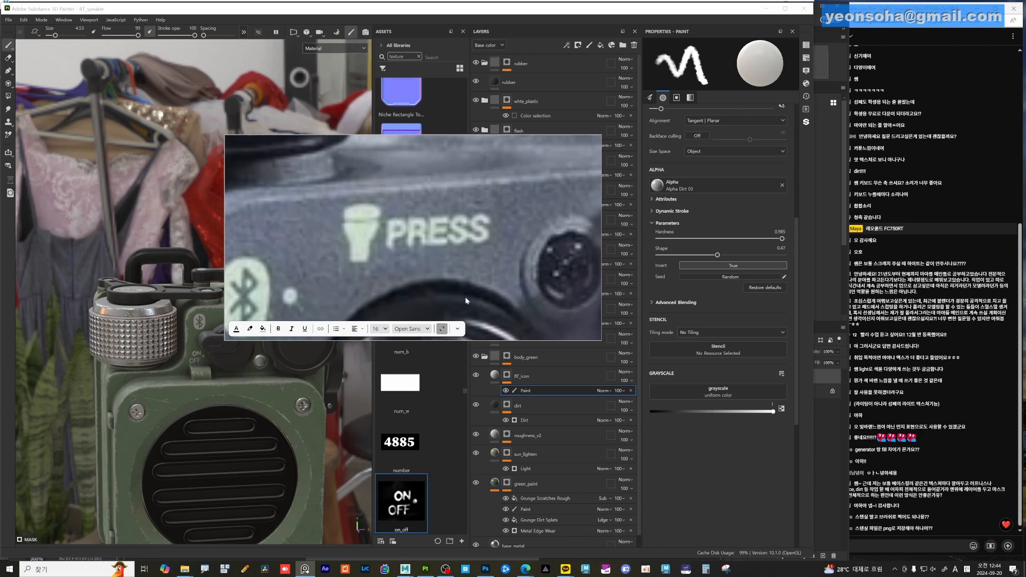
pyautogui.scroll(-4, 465, 300)
pyautogui.scroll(6, 428, 271)
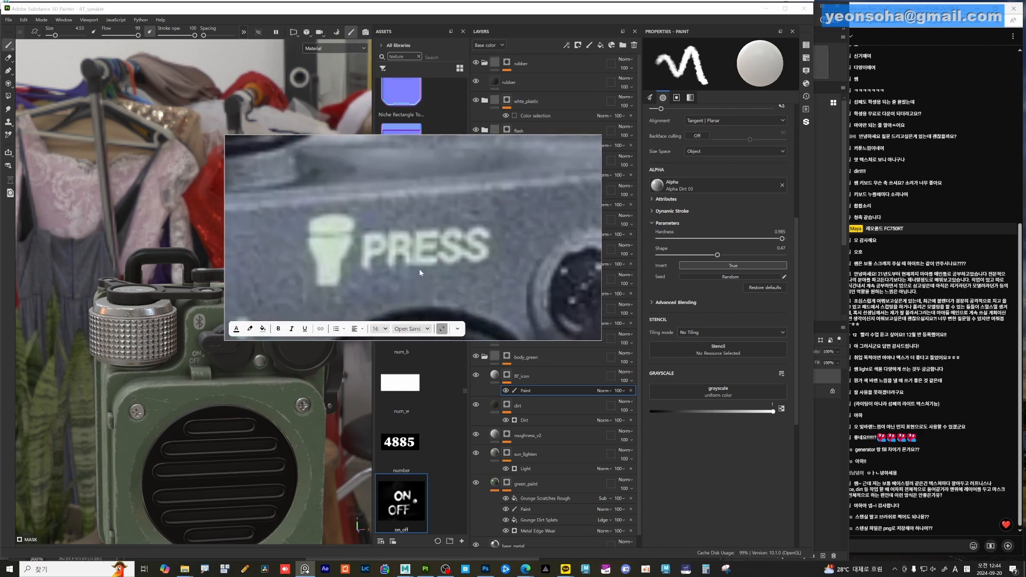
pyautogui.scroll(-6, 419, 272)
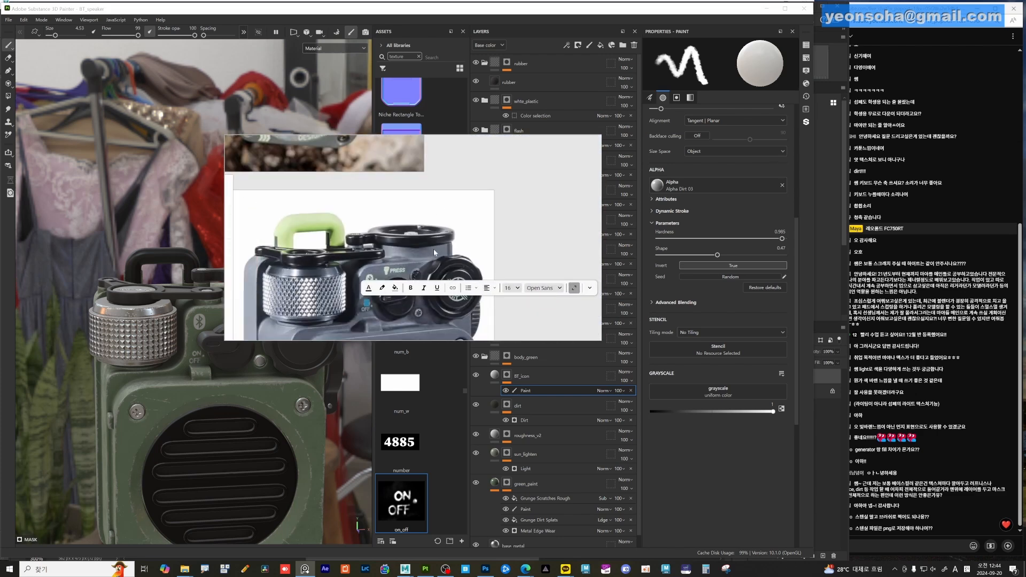
# - Examine the 1964 ADVENTURE graphic on the side of the speaker in the reference photos and compare it with the model's side
pyautogui.scroll(-2, 474, 258)
pyautogui.moveTo(461, 327); pyautogui.dragTo(523, 195, button='middle')
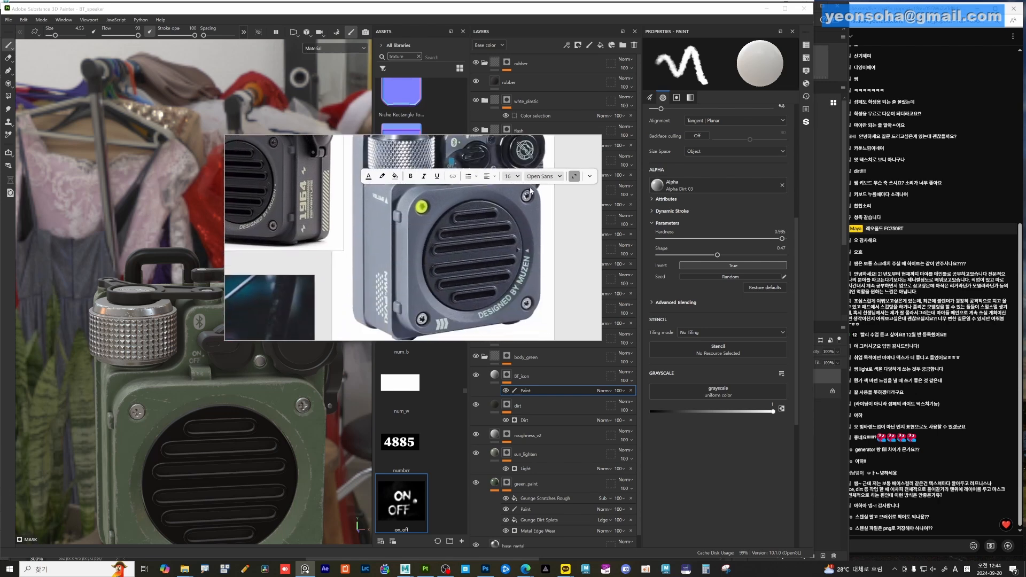
pyautogui.moveTo(399, 246); pyautogui.dragTo(427, 315, button='middle')
pyautogui.scroll(-2, 429, 223)
pyautogui.scroll(-5, 427, 315)
pyautogui.scroll(7, 374, 210)
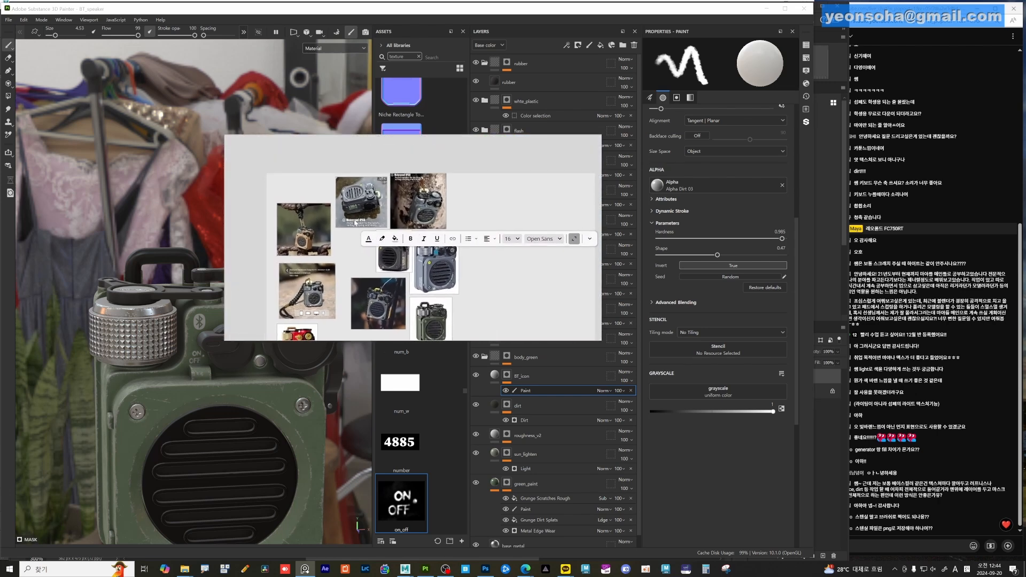
pyautogui.scroll(6, 374, 210)
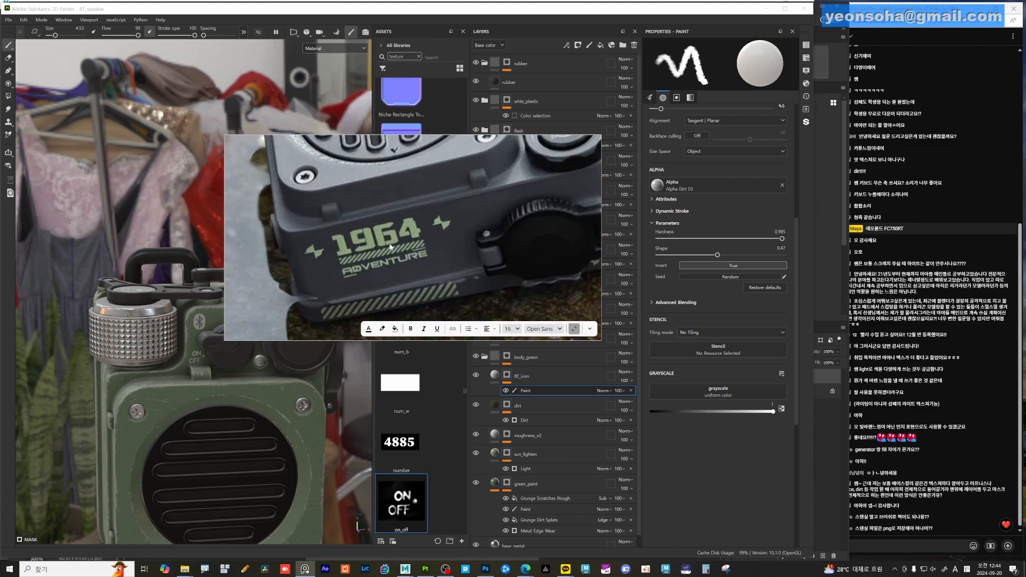
pyautogui.keyDown('alt'); pyautogui.moveTo(189, 462); pyautogui.dragTo(147, 449, button='right'); pyautogui.keyUp('alt')
pyautogui.keyDown('alt'); pyautogui.moveTo(224, 446); pyautogui.dragTo(144, 443); pyautogui.keyUp('alt')
pyautogui.keyDown('alt'); pyautogui.moveTo(214, 439); pyautogui.dragTo(139, 417, button='middle'); pyautogui.keyUp('alt')
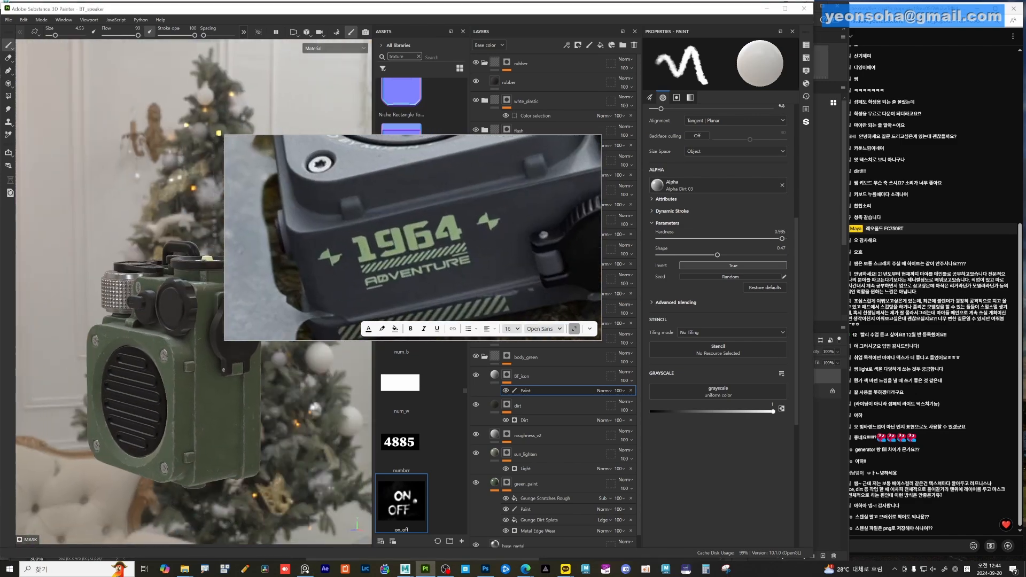
# - Turn the speaker to its side, enlarge the 1964 ADVENTURE graphic in the reference photo and capture that area to the clipboard
pyautogui.moveTo(214, 422)
pyautogui.keyDown('alt'); pyautogui.mouseDown()
pyautogui.moveTo(160, 420)
pyautogui.moveTo(217, 400)
pyautogui.mouseUp(); pyautogui.keyUp('alt')
pyautogui.scroll(4, 407, 285)
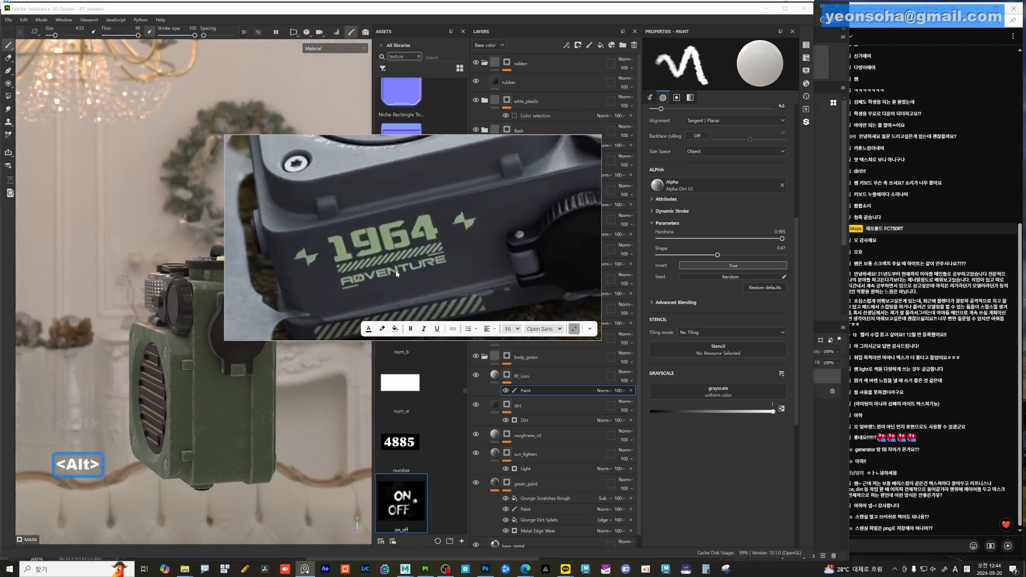
pyautogui.moveTo(421, 254); pyautogui.dragTo(396, 242, button='middle')
pyautogui.press('shift+super+s')
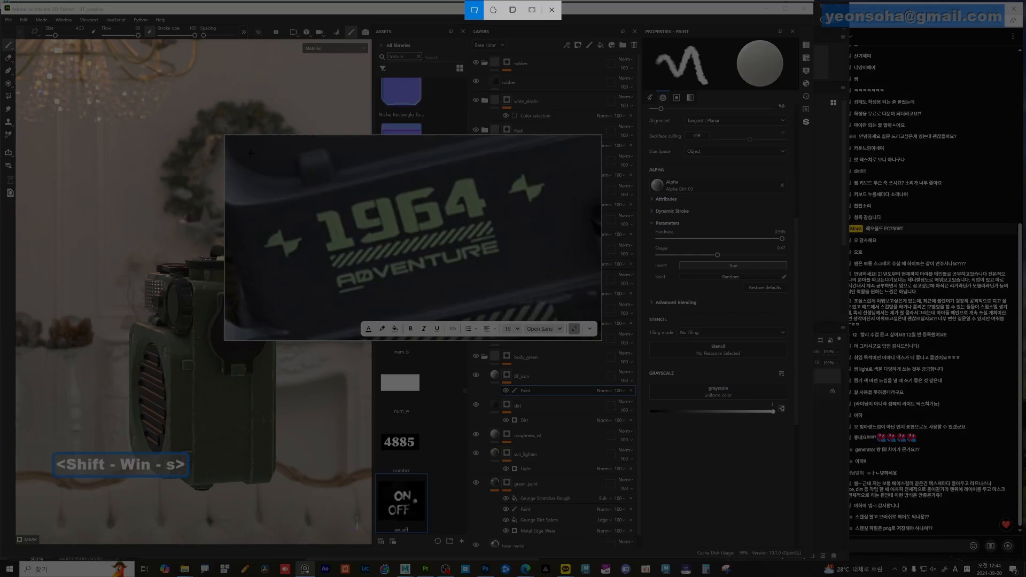
pyautogui.moveTo(249, 148); pyautogui.dragTo(577, 308)
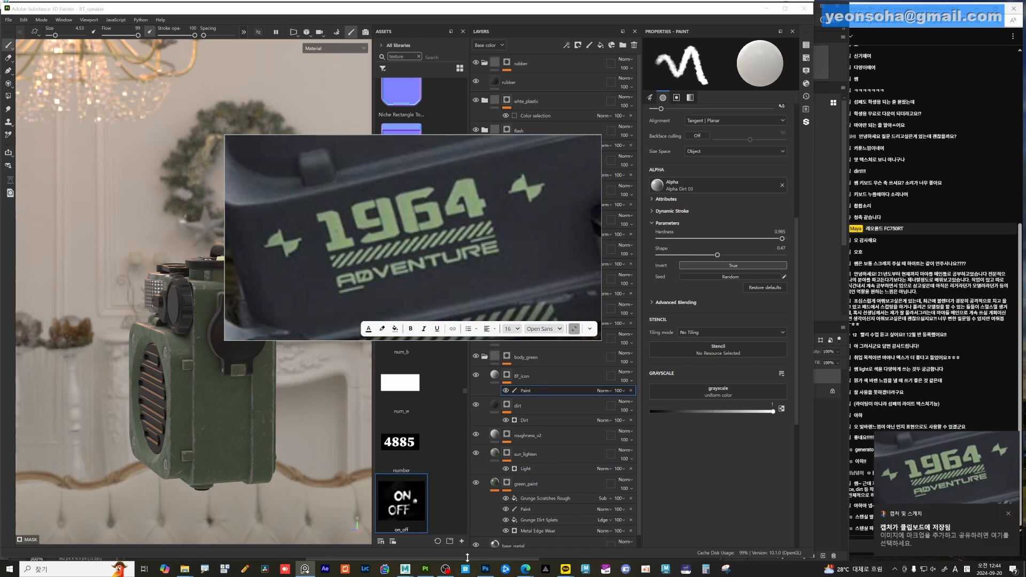
# - Switch to Photoshop, create a new document at the clipboard size of 1227 x 598 pixels and paste the captured graphic
pyautogui.click(485, 569)
pyautogui.moveTo(494, 194); pyautogui.dragTo(551, 576, button='right')
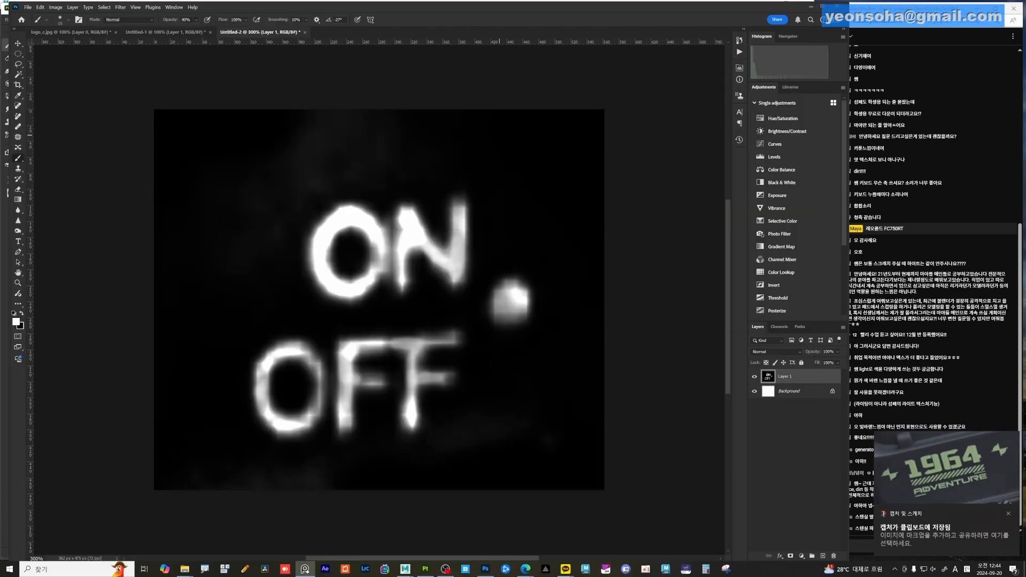
pyautogui.hotkey('ctrl', 'n')
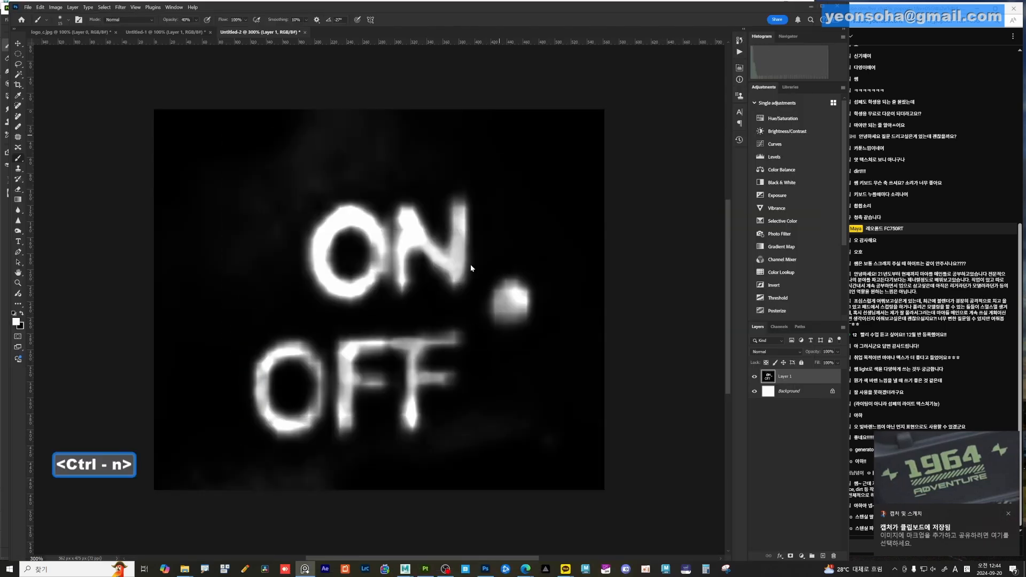
pyautogui.click(610, 305)
pyautogui.hotkey('ctrl', 'n')
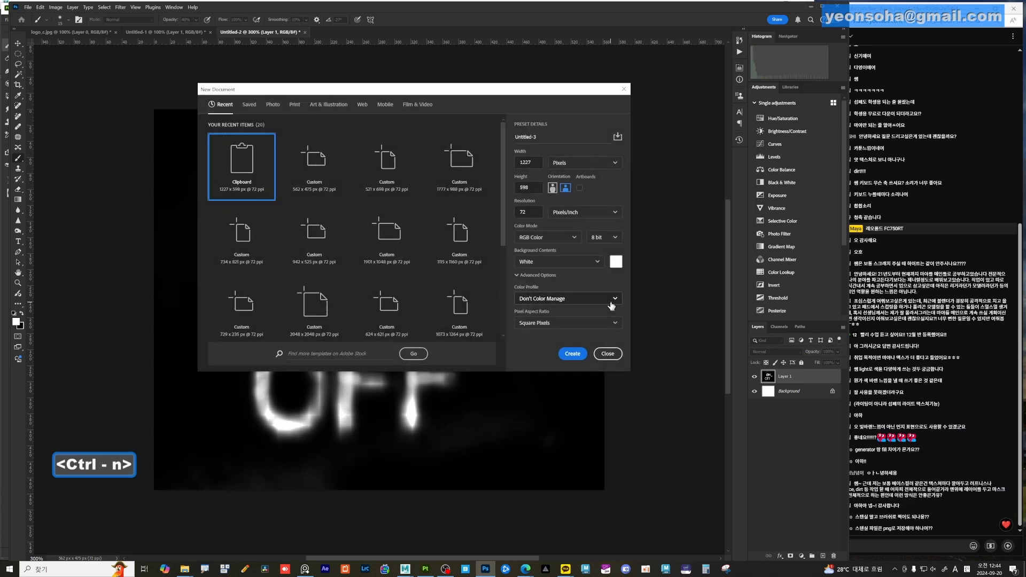
pyautogui.press('Return')
pyautogui.hotkey('ctrl', 'v')
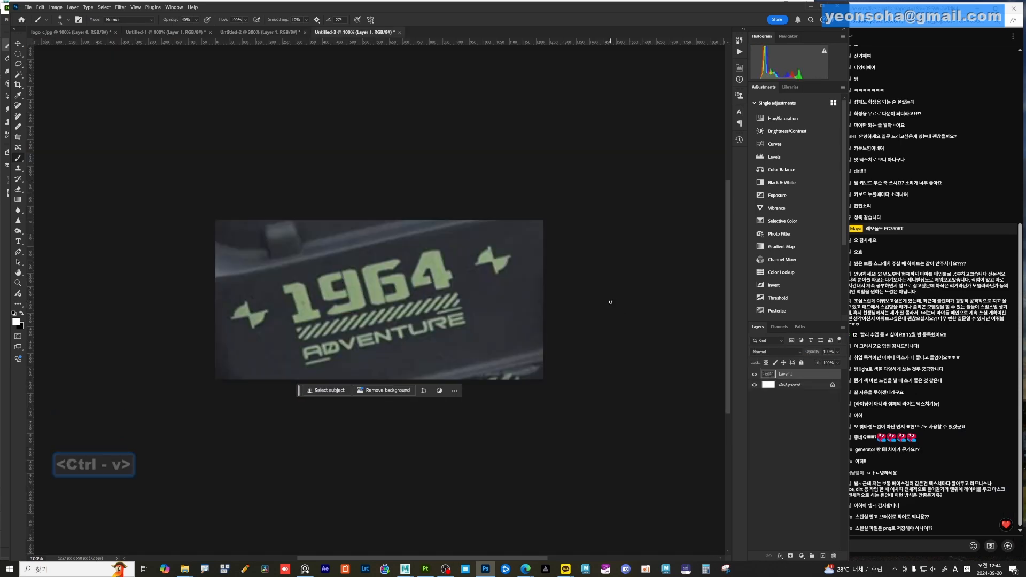
# - Rotate the pasted layer about 13 degrees clockwise so the 1964 ADVENTURE lettering is level
pyautogui.hotkey('ctrl', 't')
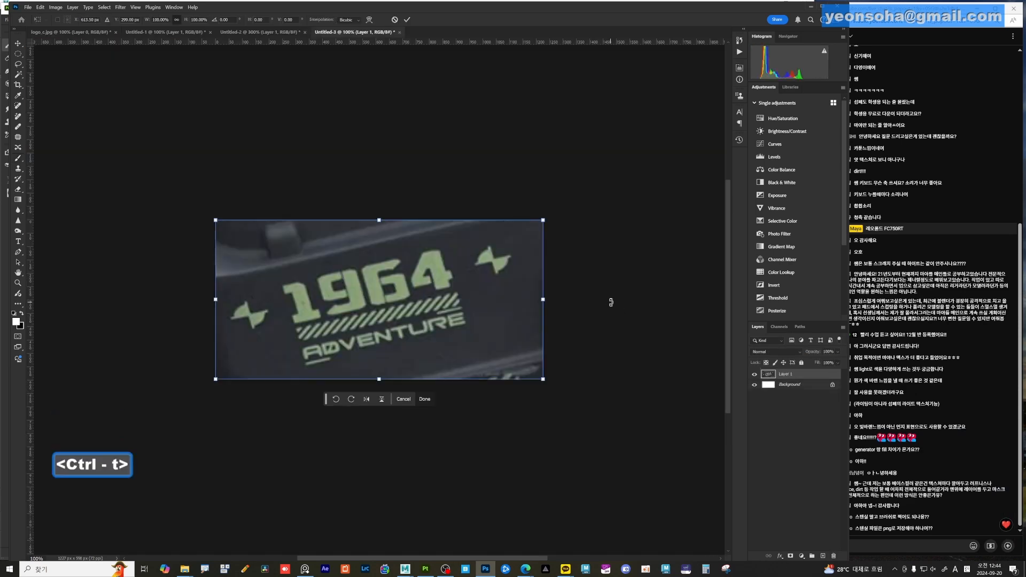
pyautogui.moveTo(572, 209); pyautogui.dragTo(596, 243)
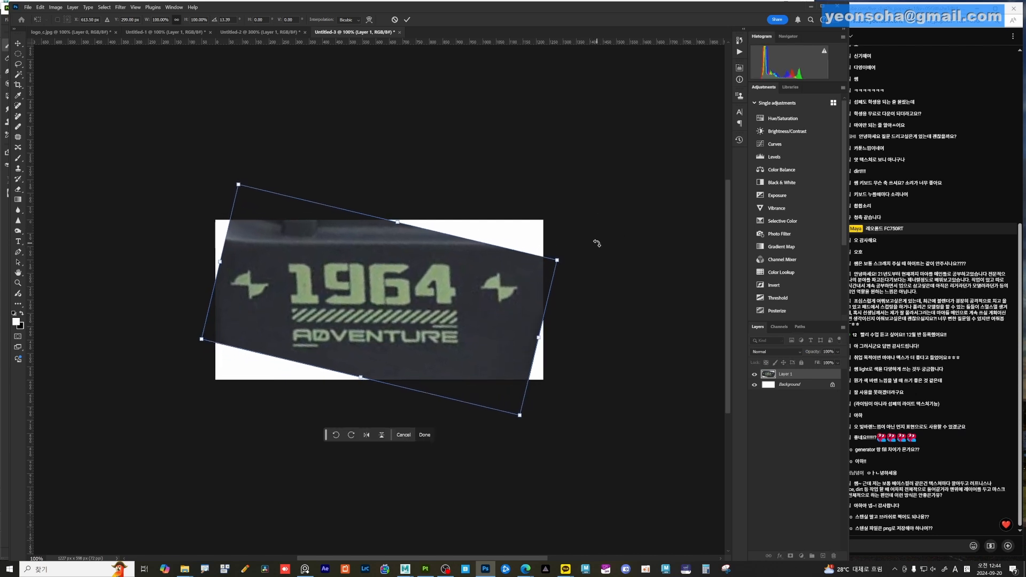
pyautogui.press('Return')
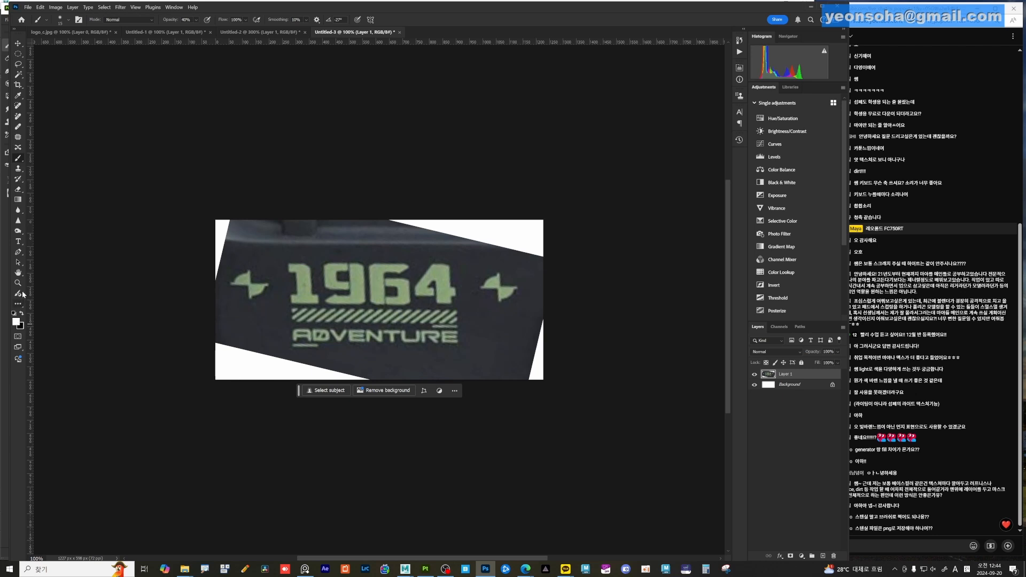
# - Fill the Background layer with the dark grey #313237 sampled from the photo and merge it with Layer 1
pyautogui.click(17, 322)
pyautogui.click(456, 336)
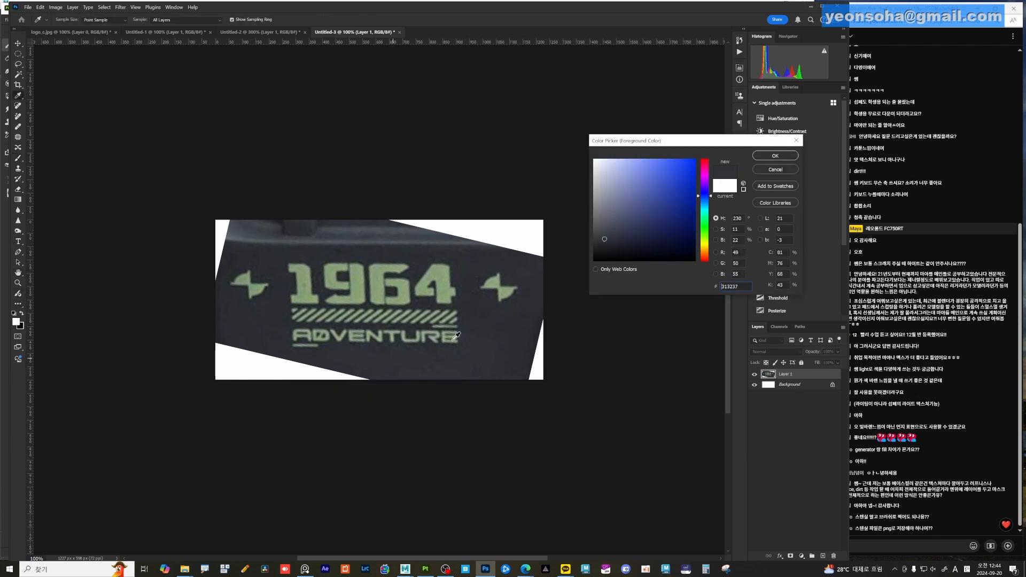
pyautogui.click(775, 155)
pyautogui.click(808, 387)
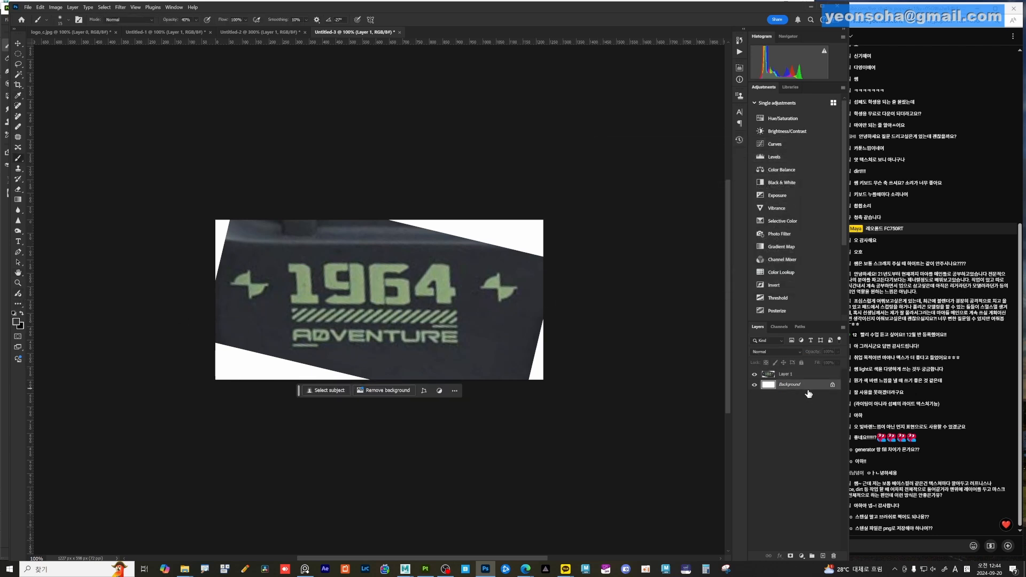
pyautogui.hotkey('alt', 'Delete')
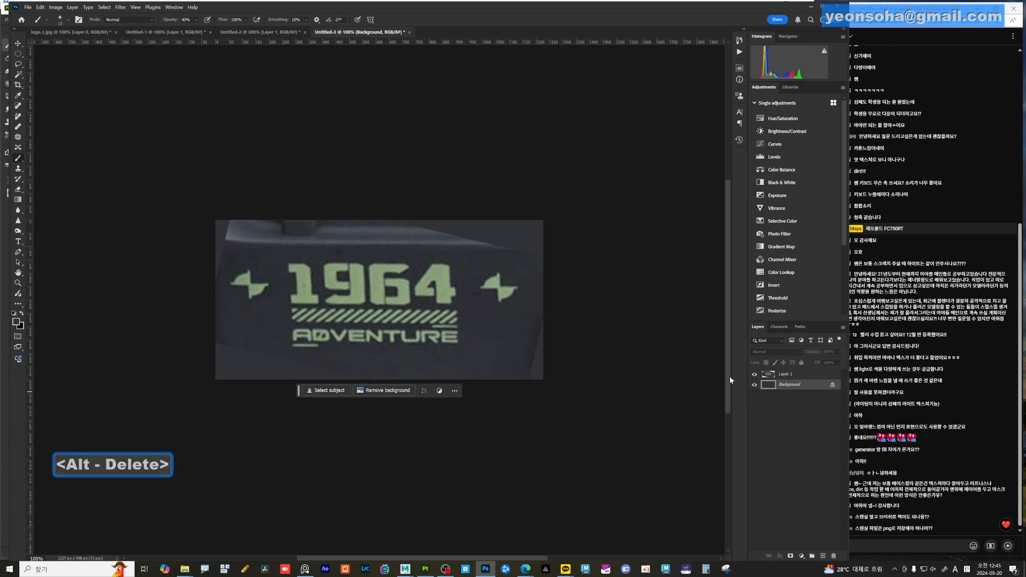
pyautogui.keyDown('shift'); pyautogui.click(797, 378); pyautogui.keyUp('shift')
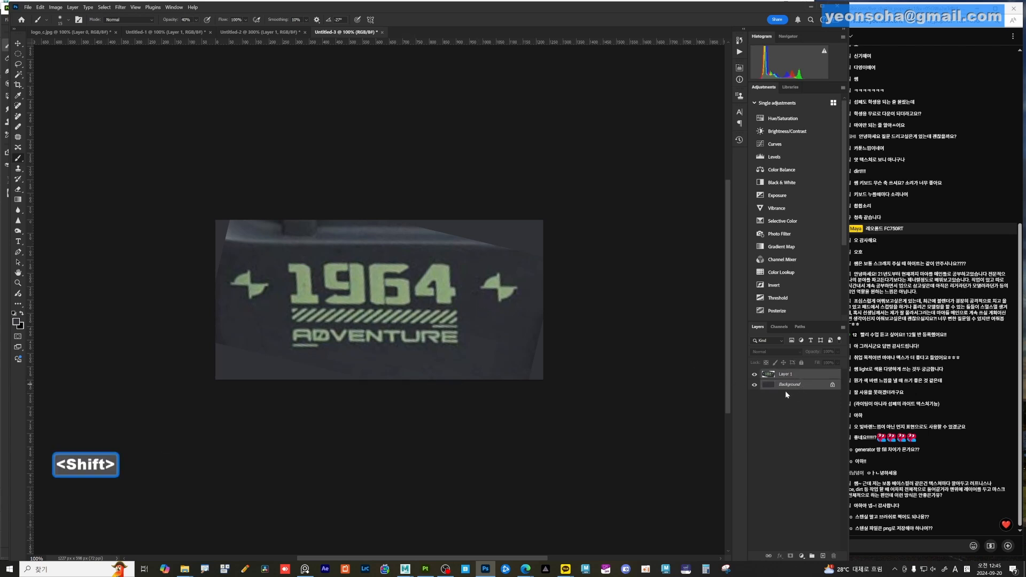
pyautogui.hotkey('ctrl', 'e')
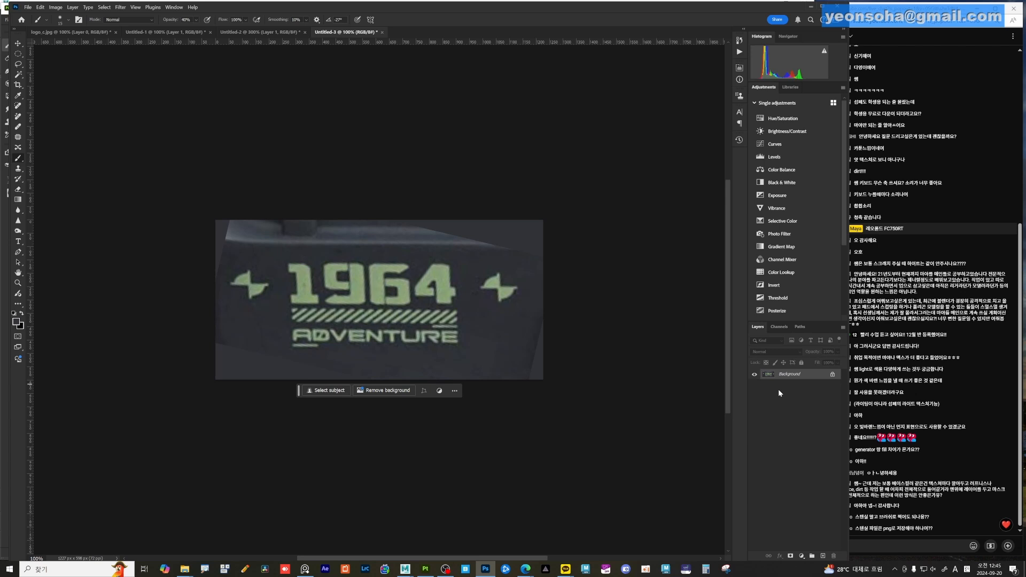
# - Desaturate the merged image by setting Saturation to -100 in Hue/Saturation
pyautogui.hotkey('ctrl', 'u')
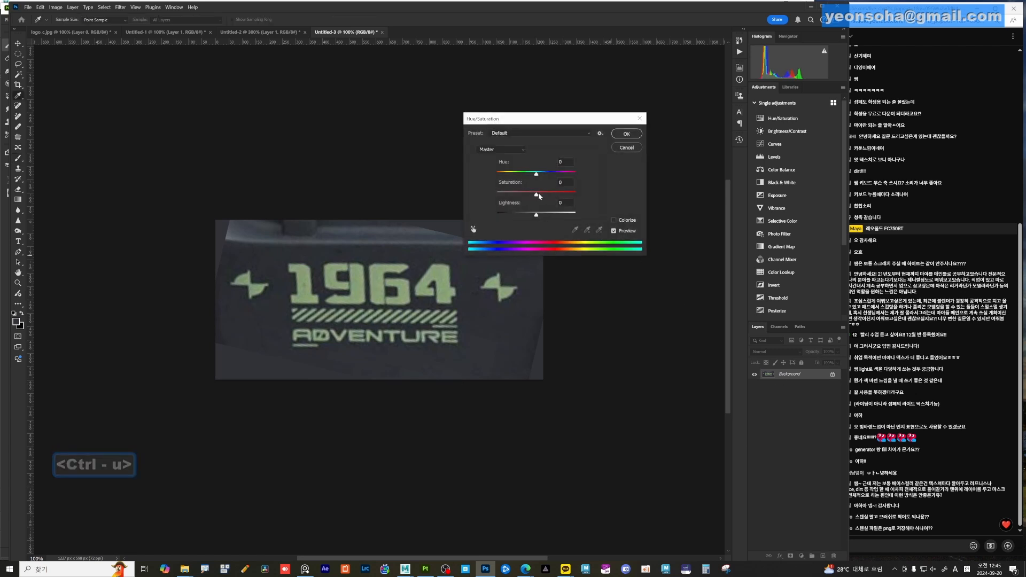
pyautogui.moveTo(537, 194); pyautogui.dragTo(457, 185)
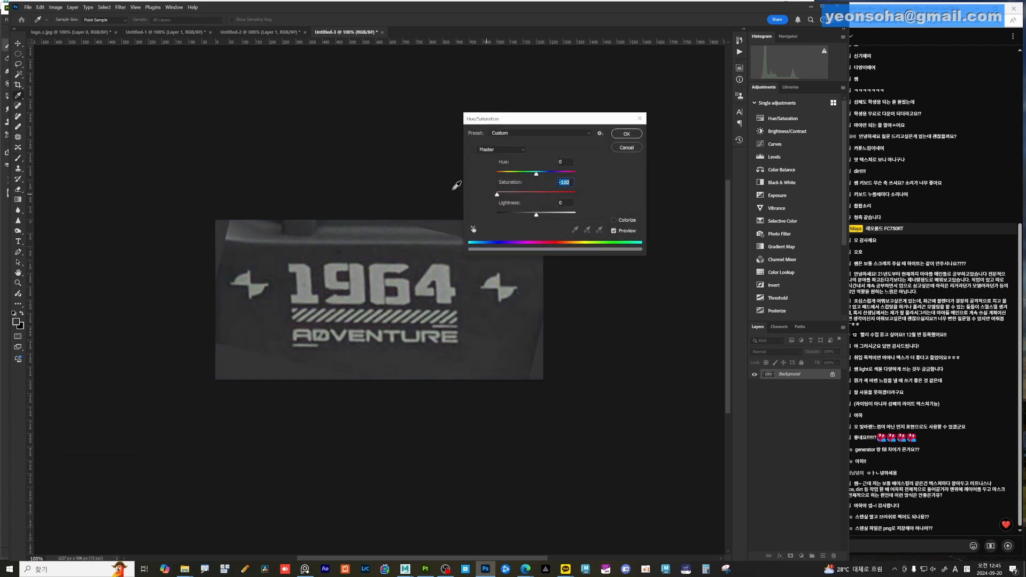
pyautogui.click(626, 135)
# - Raise the image's contrast with Levels, using input values of 28, 0.40 and 130
pyautogui.hotkey('ctrl', 'l')
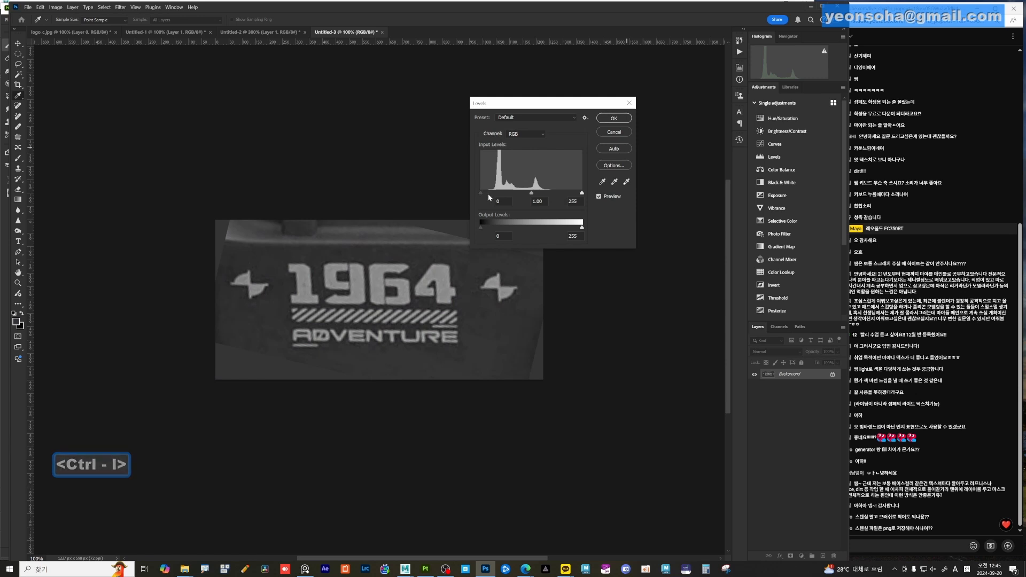
pyautogui.moveTo(480, 193); pyautogui.dragTo(491, 193)
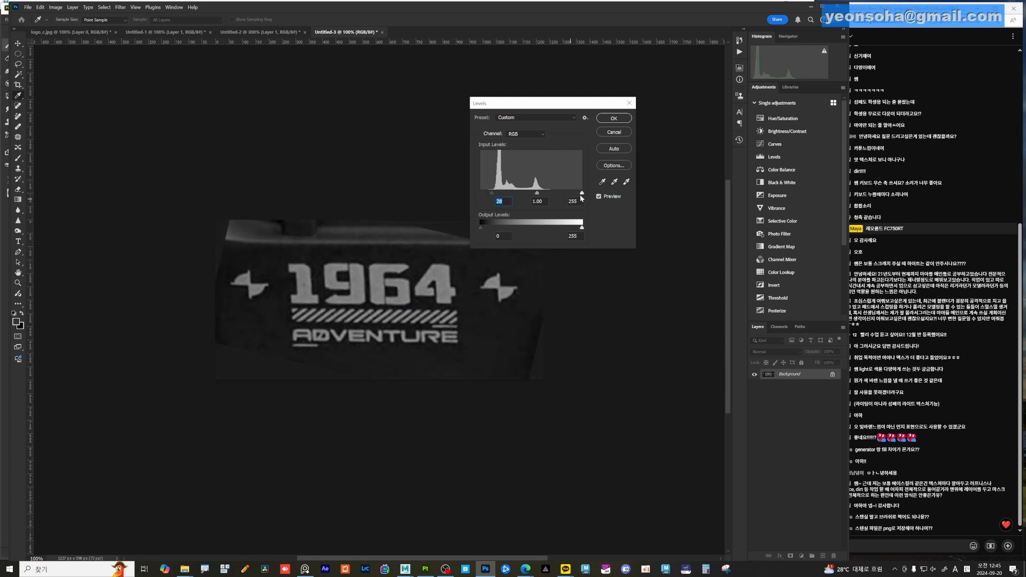
pyautogui.moveTo(580, 194); pyautogui.dragTo(523, 195)
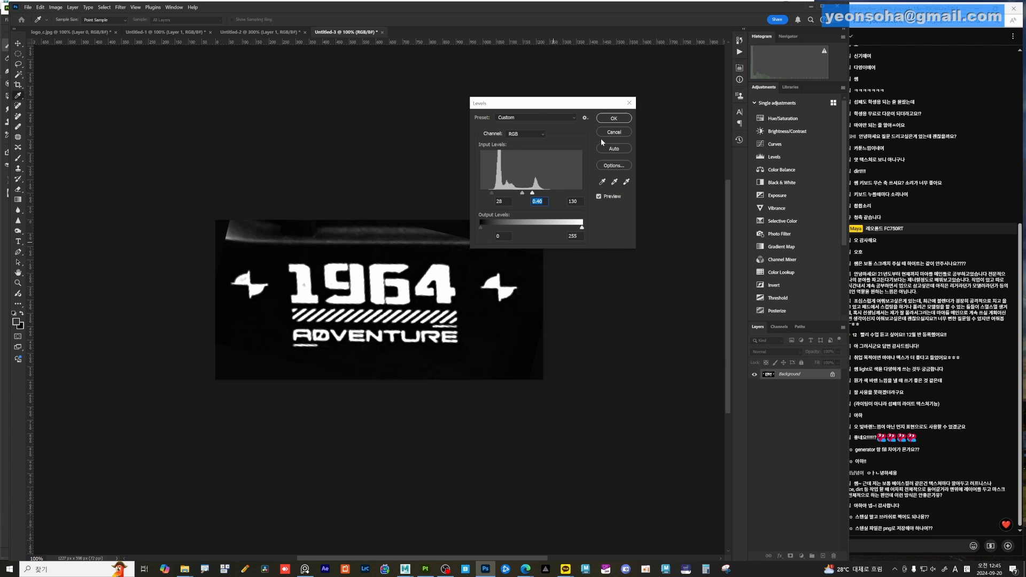
pyautogui.click(614, 118)
# - Paint out the grey casing edge above the 1964 lettering in black with an enlarged brush at 100% opacity
pyautogui.press('b')
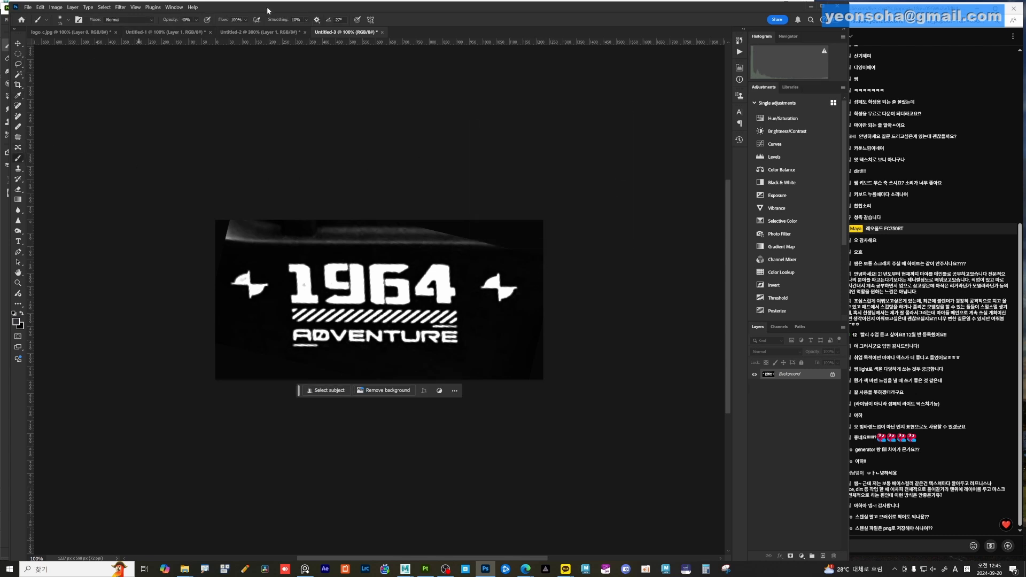
pyautogui.moveTo(267, 6); pyautogui.dragTo(259, 8)
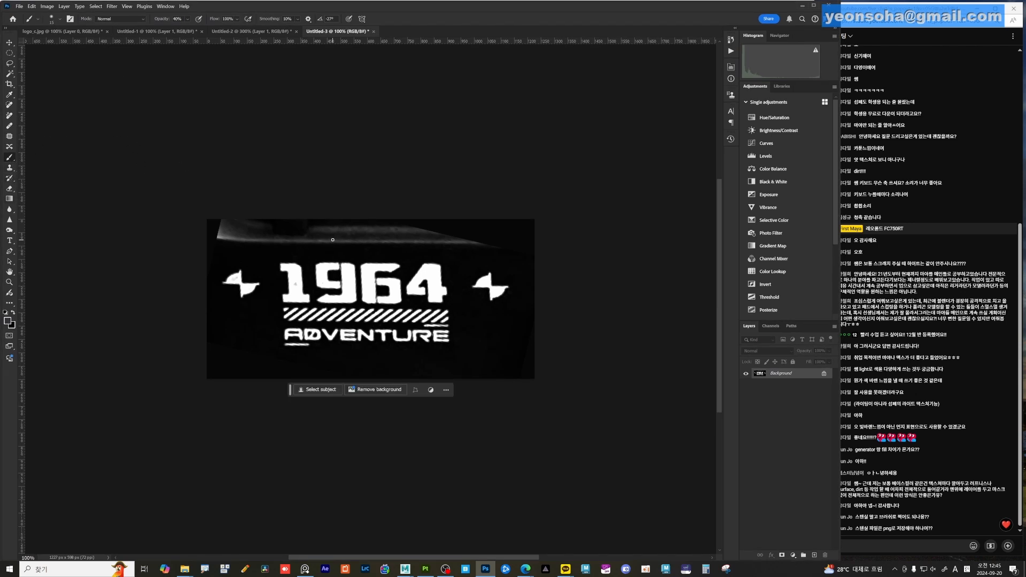
pyautogui.press(']')
pyautogui.press(']')
pyautogui.press(']')
pyautogui.press(']')
pyautogui.press(']')
pyautogui.press(']')
pyautogui.press(']')
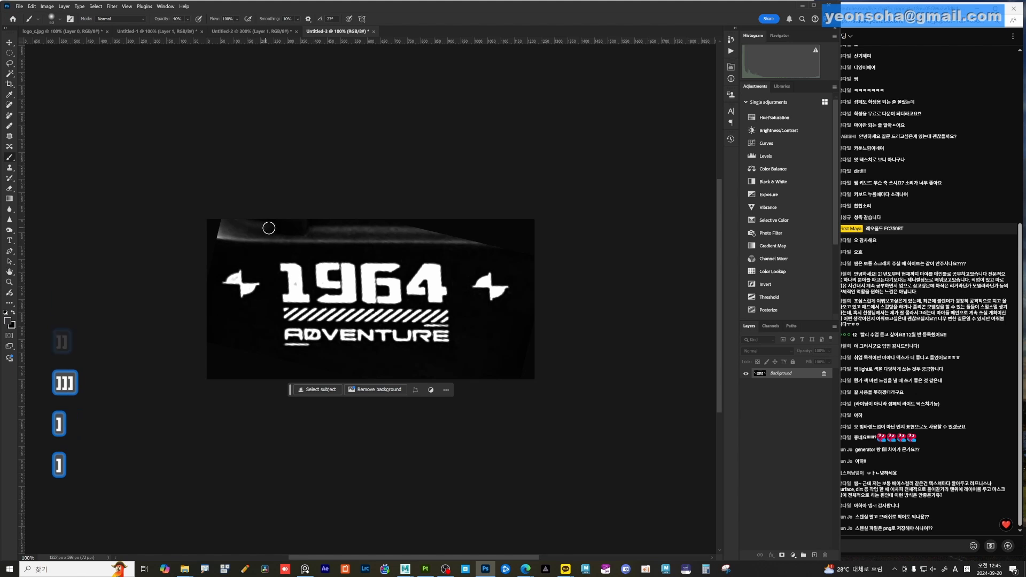
pyautogui.click(9, 320)
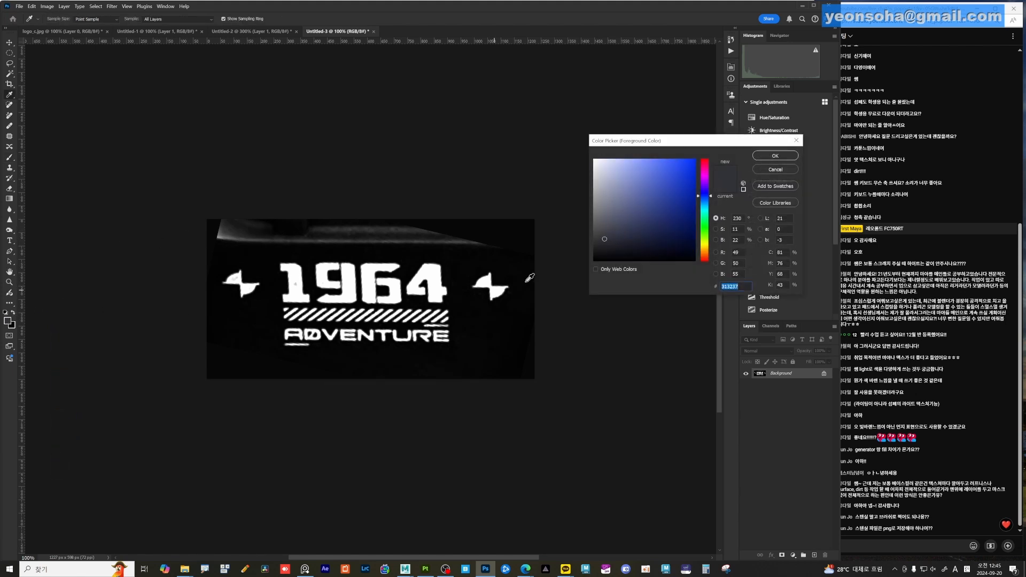
pyautogui.moveTo(604, 239); pyautogui.dragTo(556, 284)
pyautogui.click(775, 155)
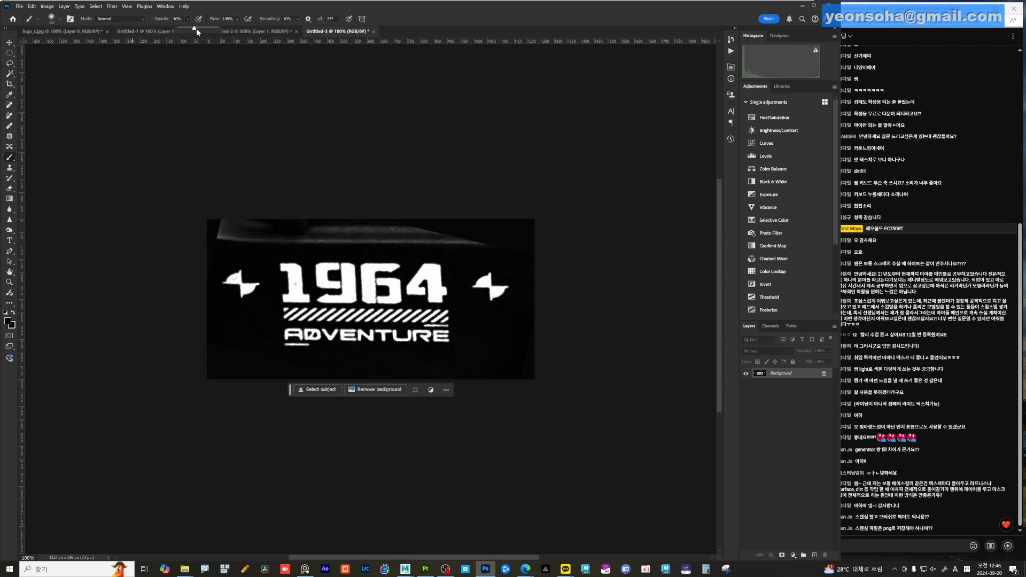
pyautogui.moveTo(246, 221)
pyautogui.mouseDown()
pyautogui.moveTo(211, 227)
pyautogui.moveTo(271, 224)
pyautogui.mouseUp()
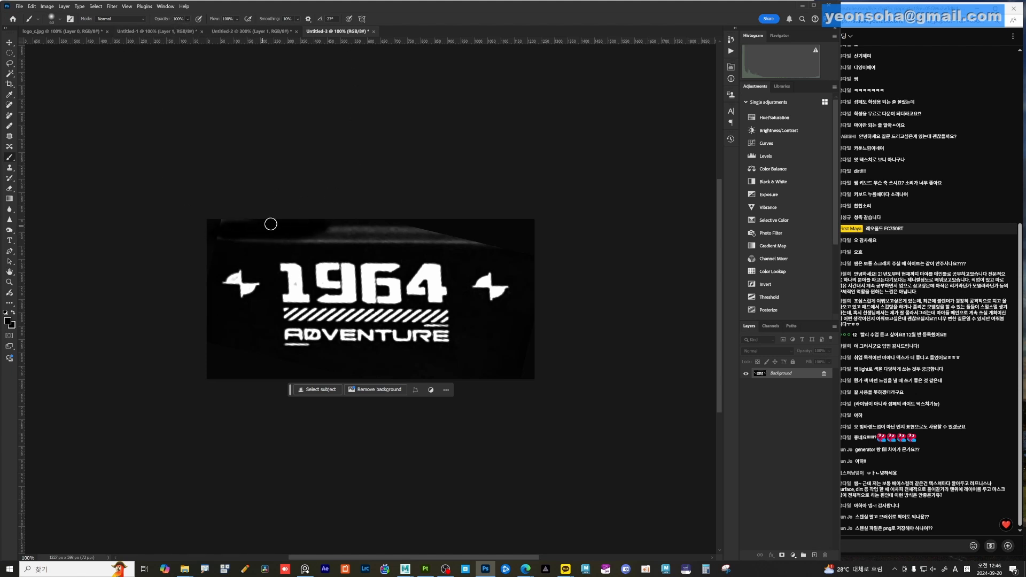
pyautogui.press(']')
pyautogui.press(']')
pyautogui.press(']')
pyautogui.press(']')
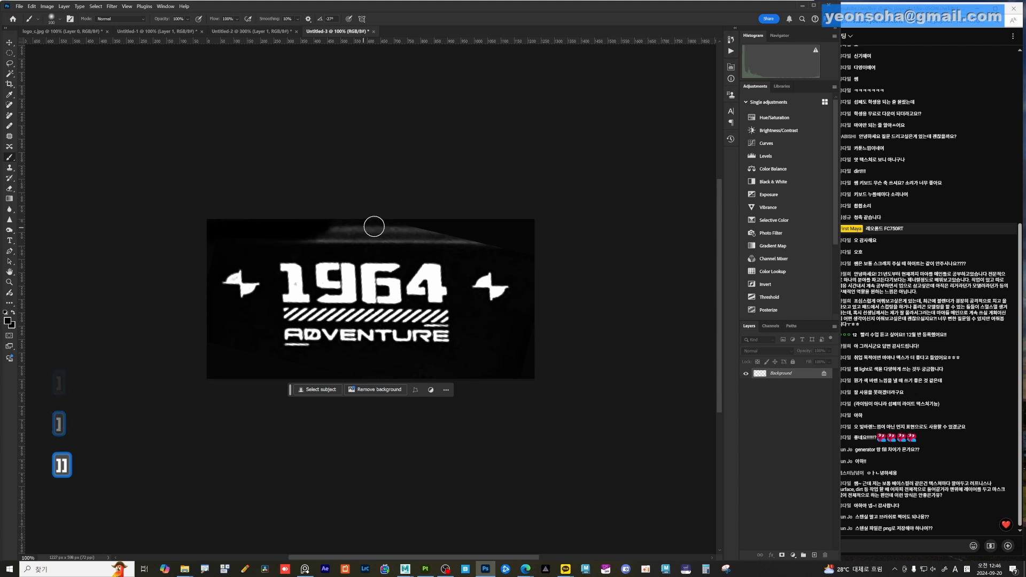
pyautogui.moveTo(373, 224); pyautogui.dragTo(508, 239)
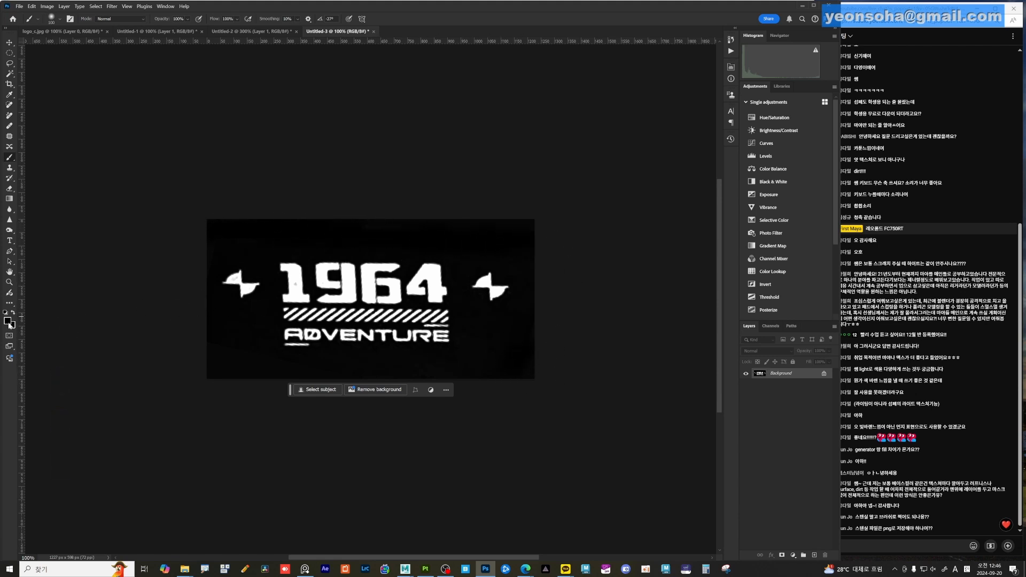
# - Sample the background colour, darken the background to pure black with a Levels black input of 12, and check the foreground colour
pyautogui.click(10, 323)
pyautogui.click(495, 354)
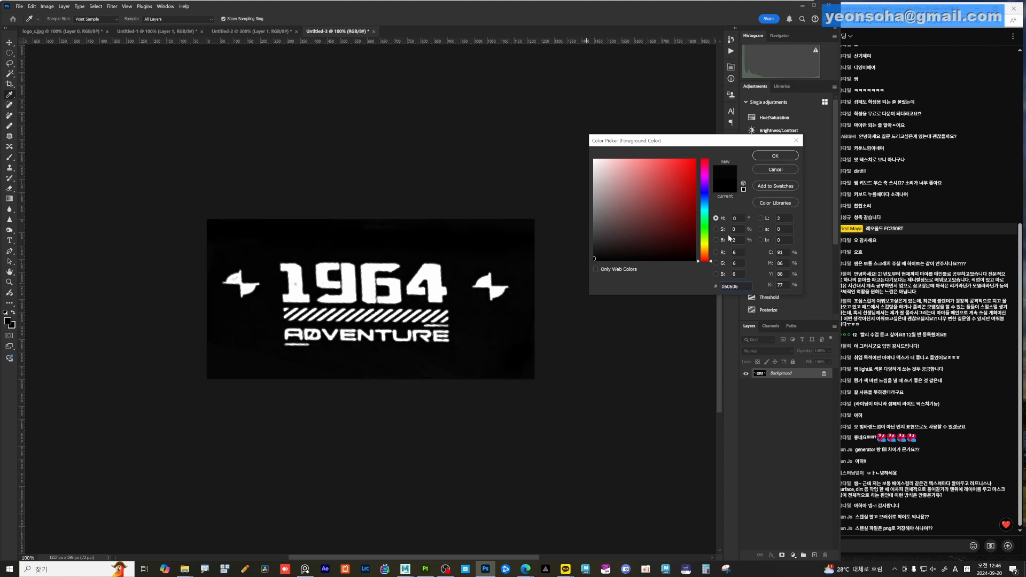
pyautogui.click(776, 156)
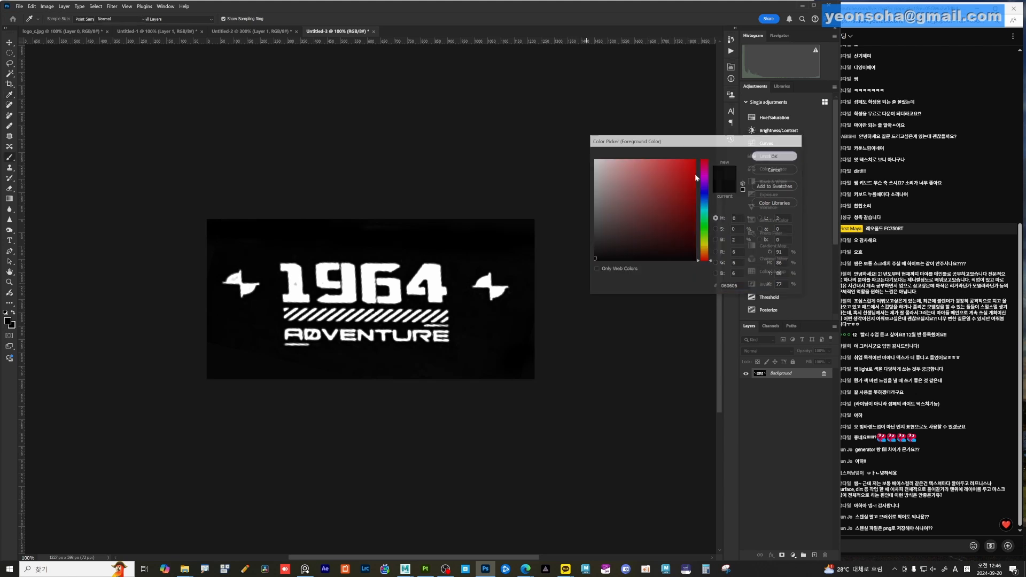
pyautogui.press('b')
pyautogui.hotkey('ctrl', 'l')
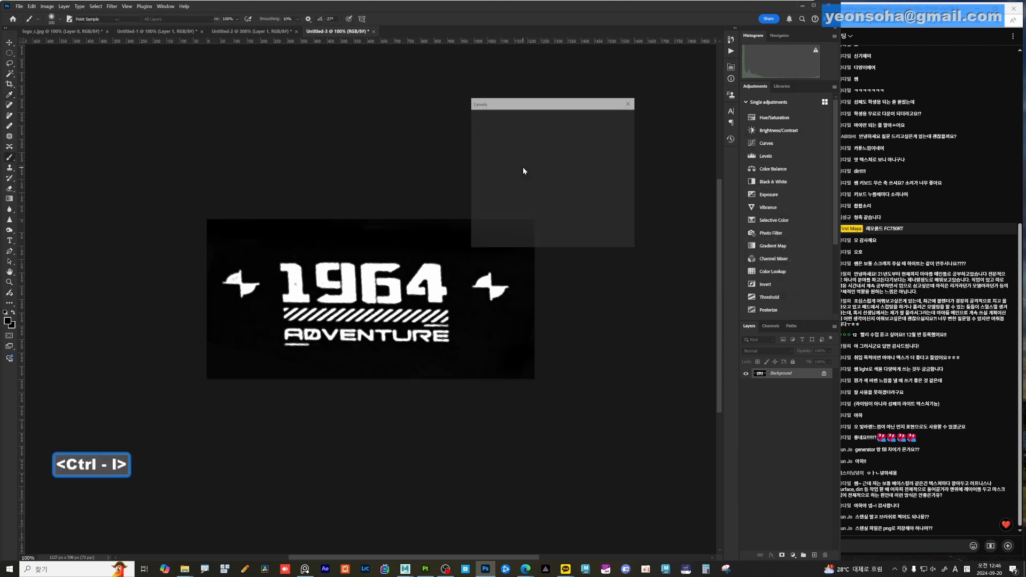
pyautogui.moveTo(481, 193); pyautogui.dragTo(485, 192)
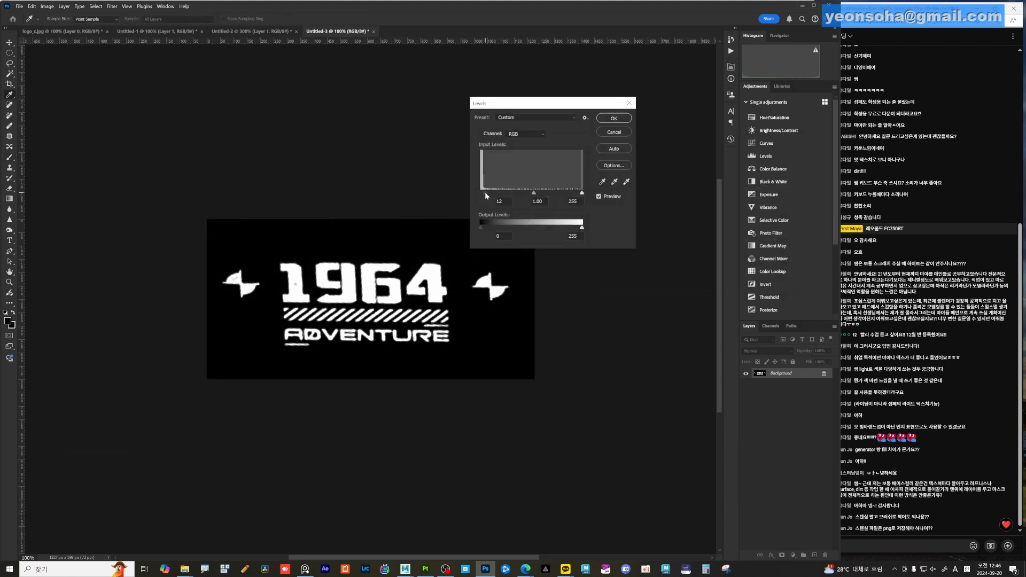
pyautogui.click(614, 119)
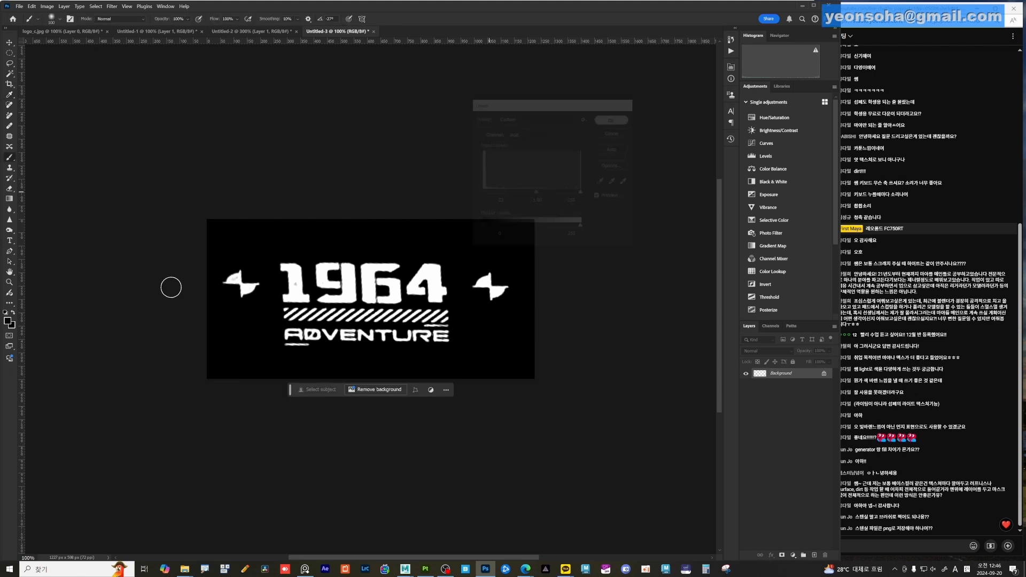
pyautogui.click(8, 321)
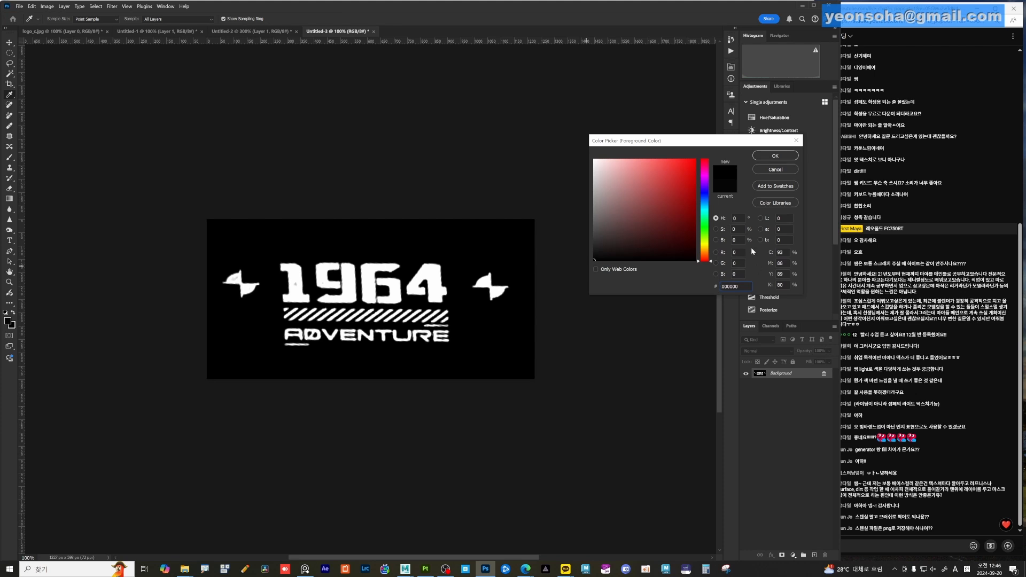
pyautogui.click(798, 142)
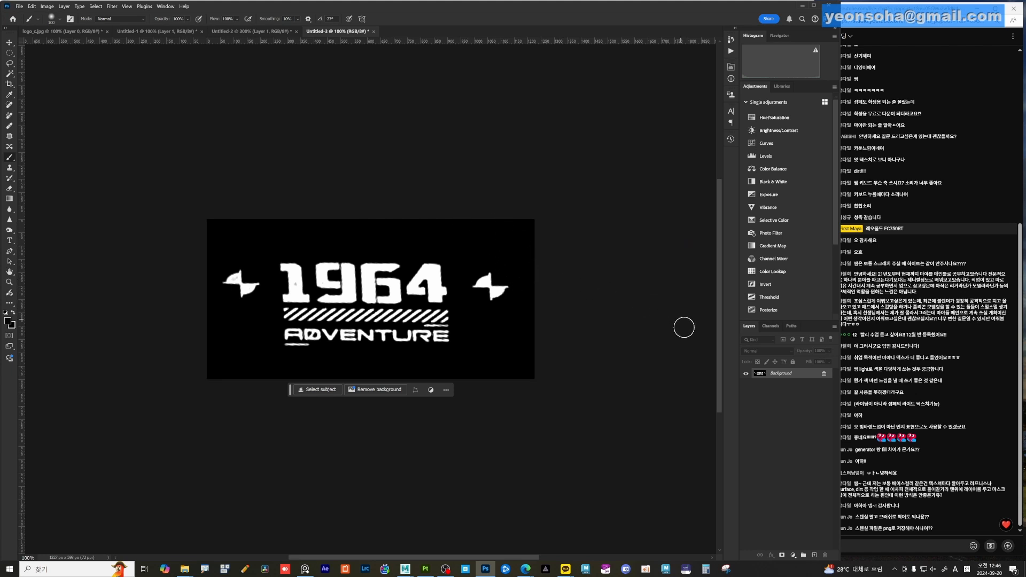
# - Save a copy of the 1964 ADVENTURE graphic as a JPEG named year in the sourceimages folder
pyautogui.hotkey('ctrl', 'alt', 's')
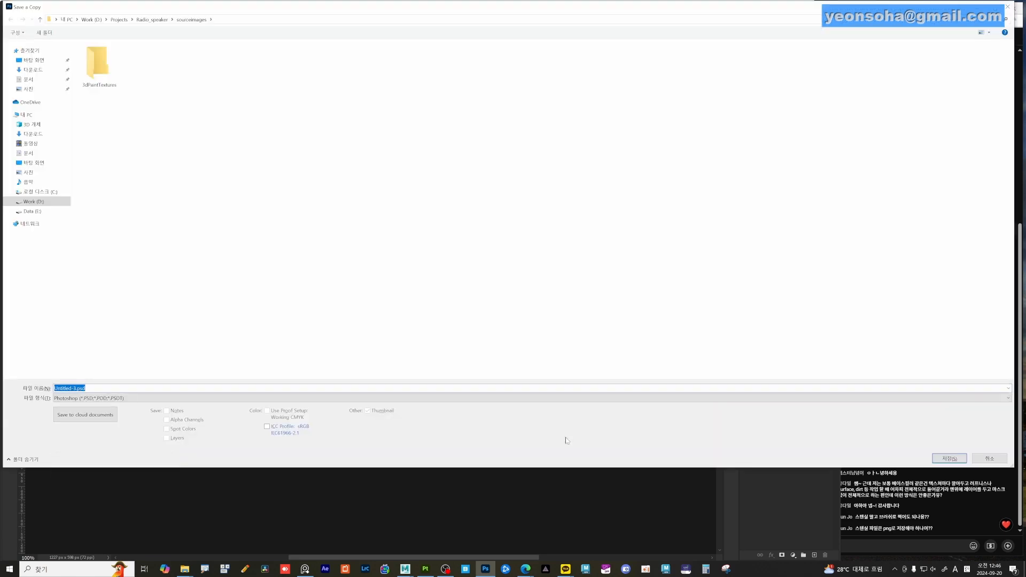
pyautogui.write('year')
pyautogui.press('Tab')
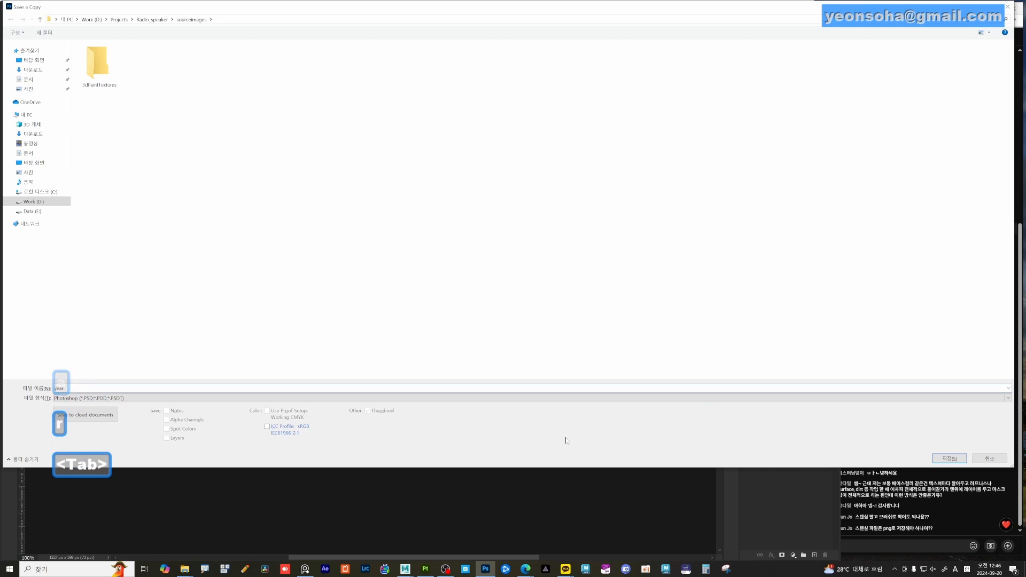
pyautogui.press('j')
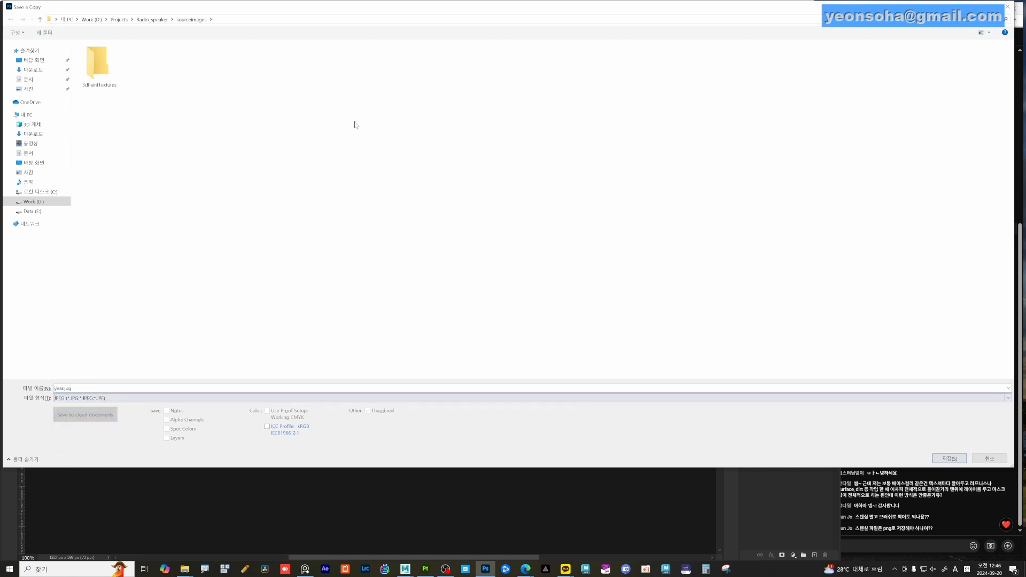
pyautogui.click(942, 458)
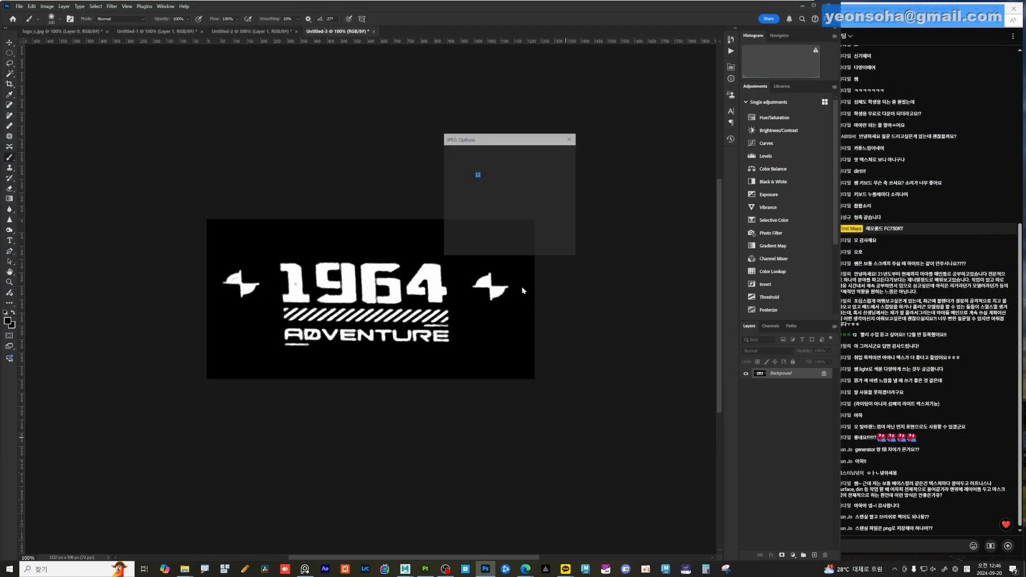
pyautogui.click(555, 155)
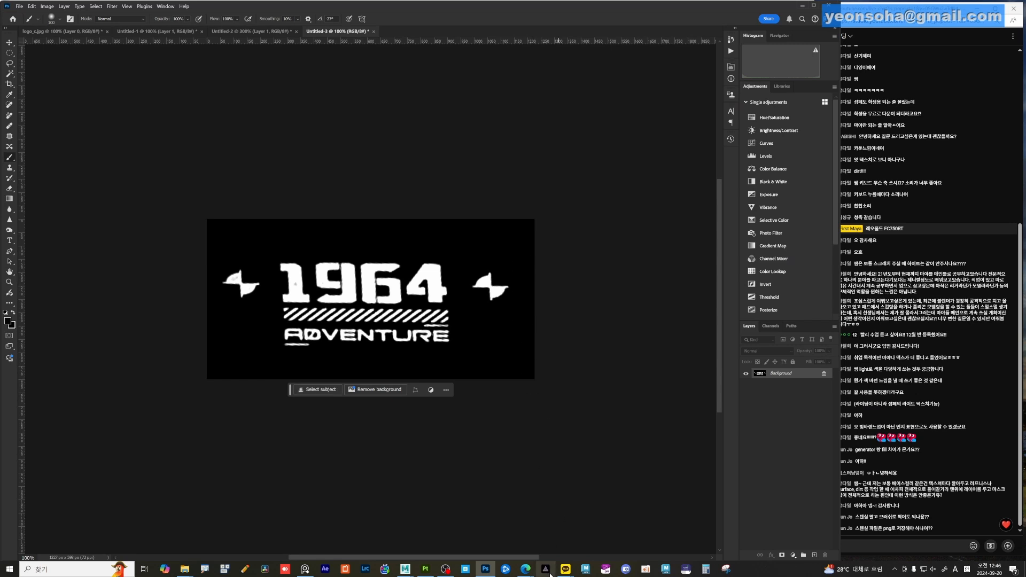
pyautogui.click(405, 568)
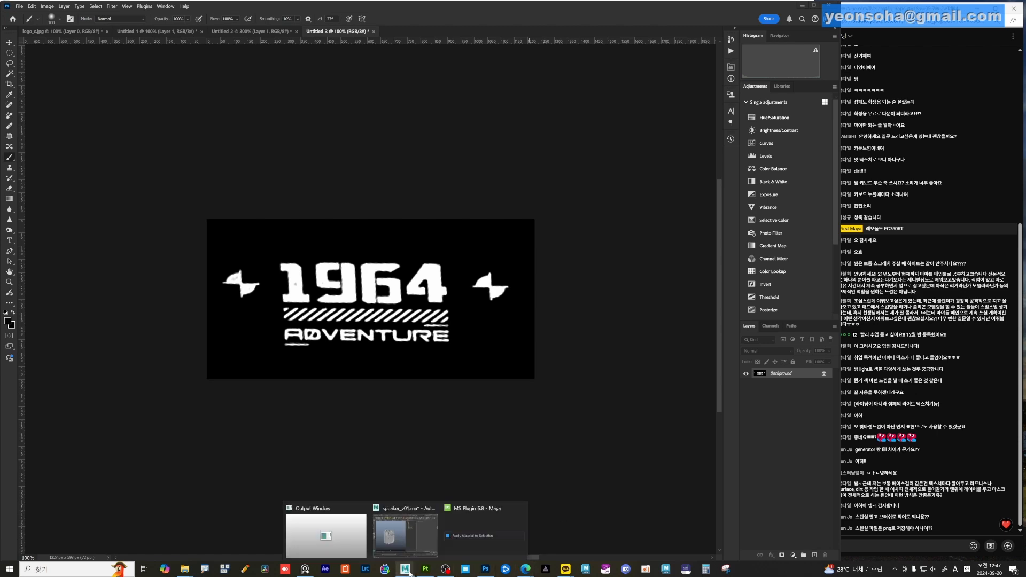
pyautogui.click(426, 547)
pyautogui.keyDown('alt'); pyautogui.moveTo(336, 436); pyautogui.dragTo(255, 389); pyautogui.keyUp('alt')
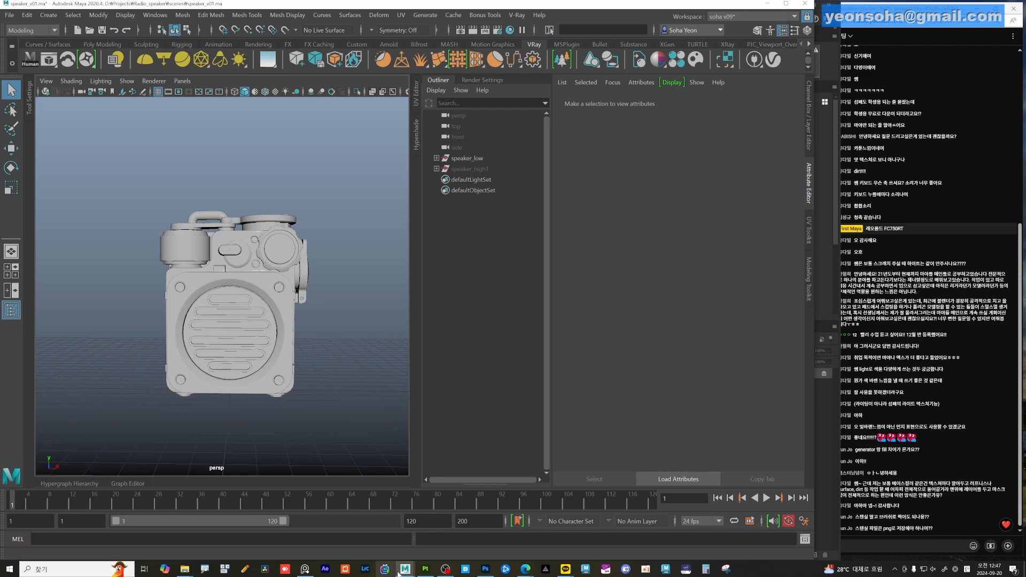
# - Switch to Substance 3D Painter and import year.jpg from the sourceimages folder as a texture into the BT_speaker project
pyautogui.click(425, 569)
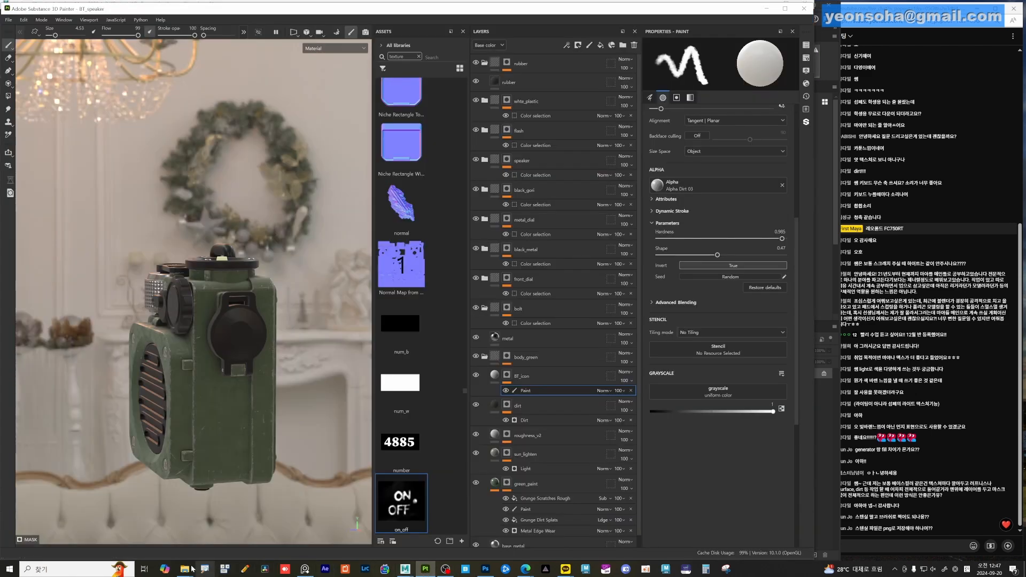
pyautogui.moveTo(187, 568)
pyautogui.click(217, 532)
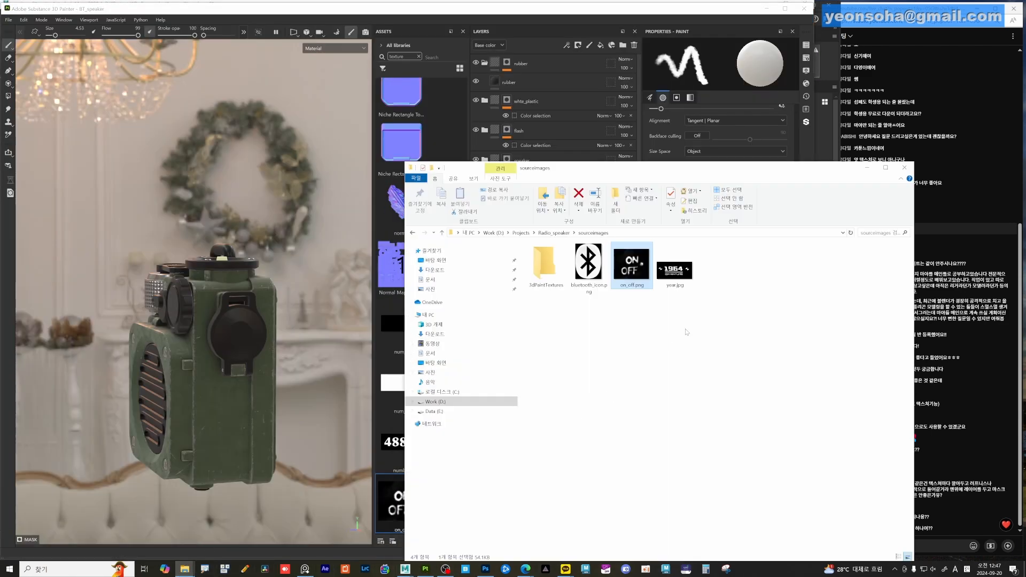
pyautogui.moveTo(674, 267); pyautogui.dragTo(398, 414)
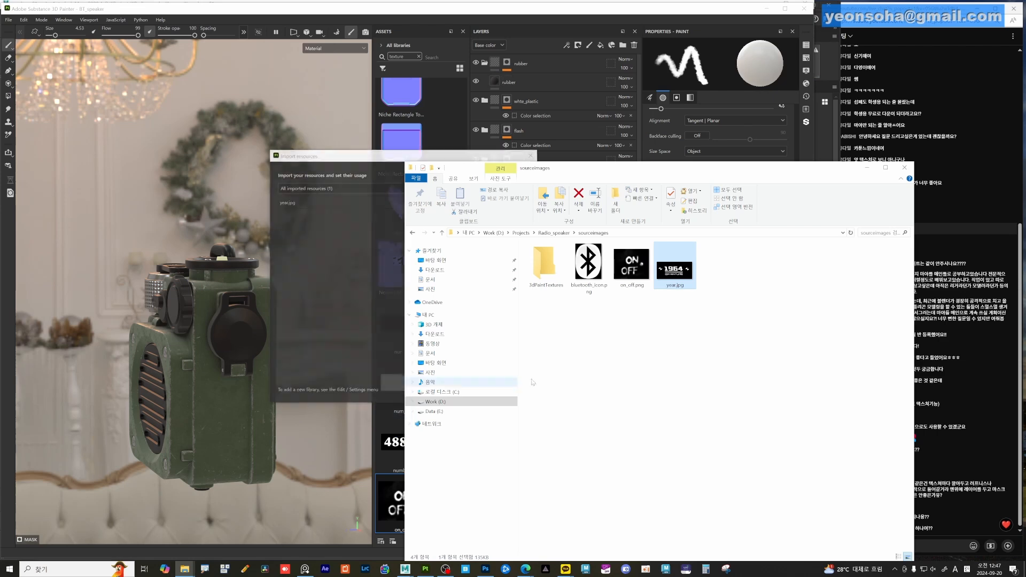
pyautogui.click(865, 170)
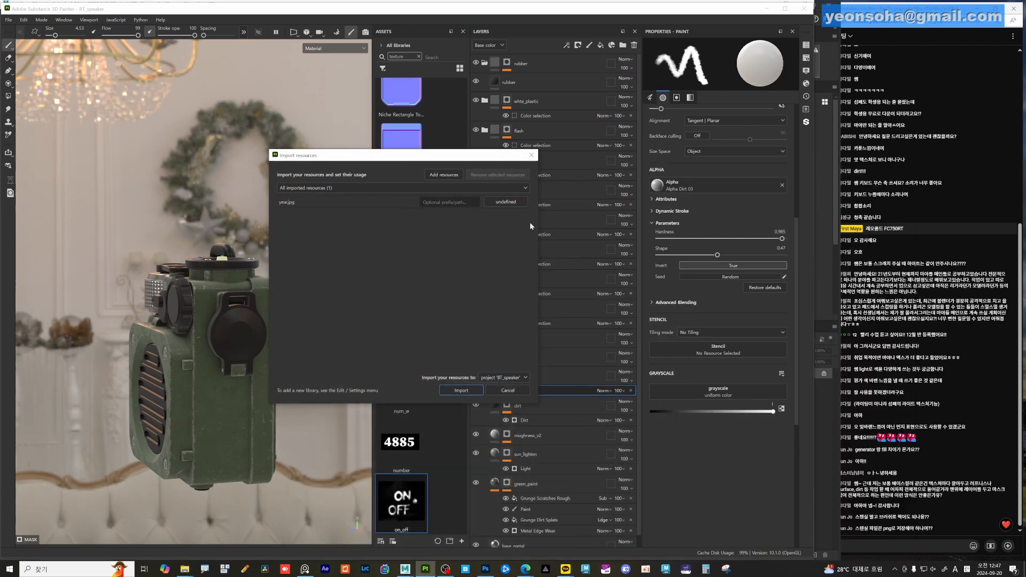
pyautogui.click(505, 202)
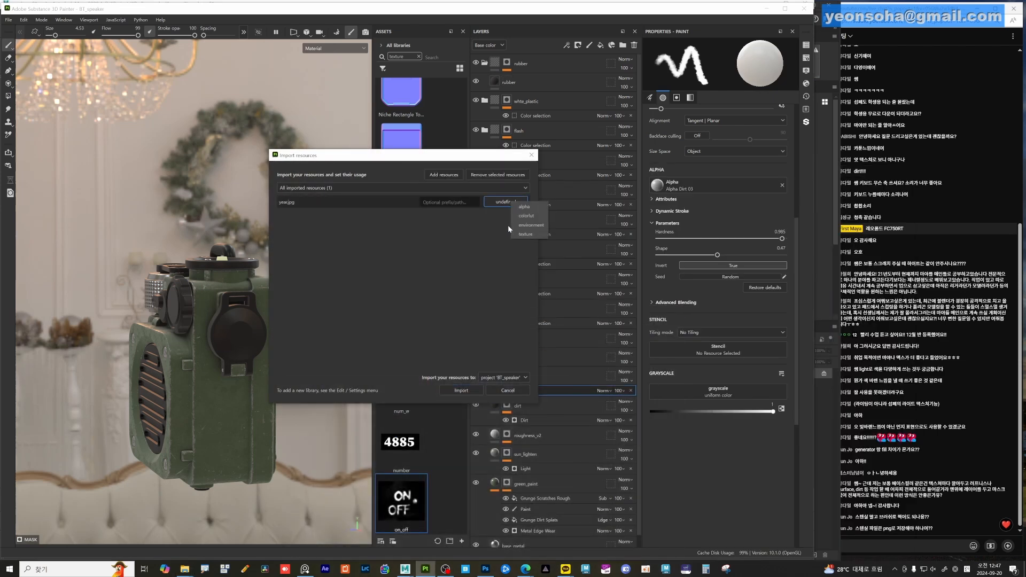
pyautogui.click(500, 378)
pyautogui.click(461, 391)
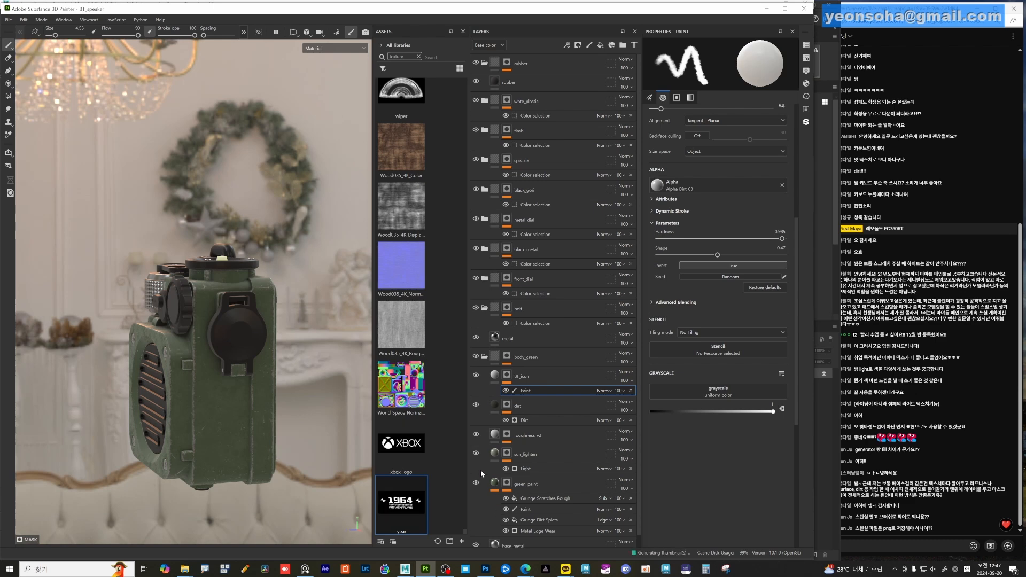
# - Rename the BT_icon layer in the body_green folder as text
pyautogui.keyDown('alt'); pyautogui.moveTo(224, 390); pyautogui.dragTo(243, 404); pyautogui.keyUp('alt')
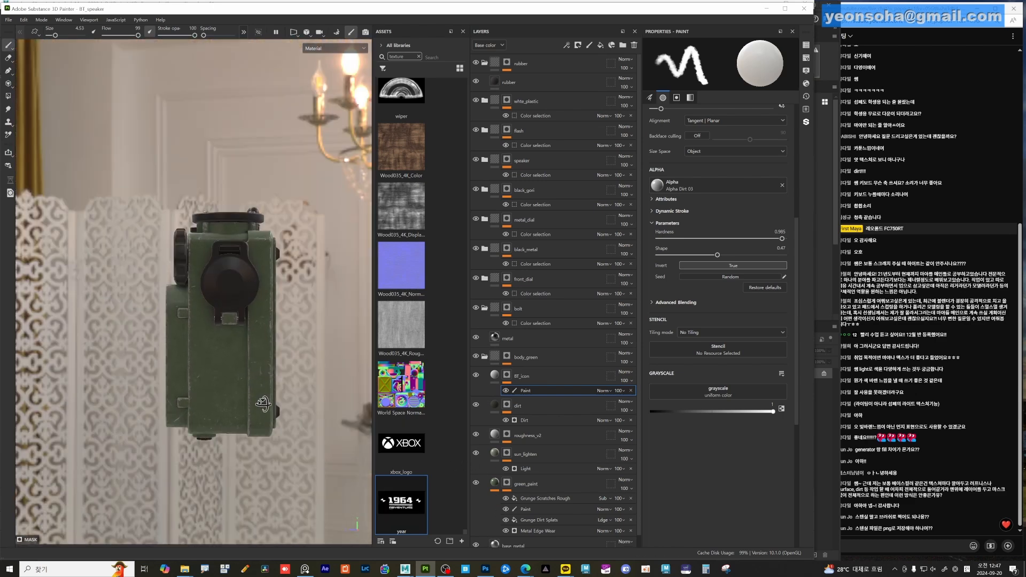
pyautogui.keyDown('alt'); pyautogui.moveTo(228, 431); pyautogui.dragTo(269, 466, button='right'); pyautogui.keyUp('alt')
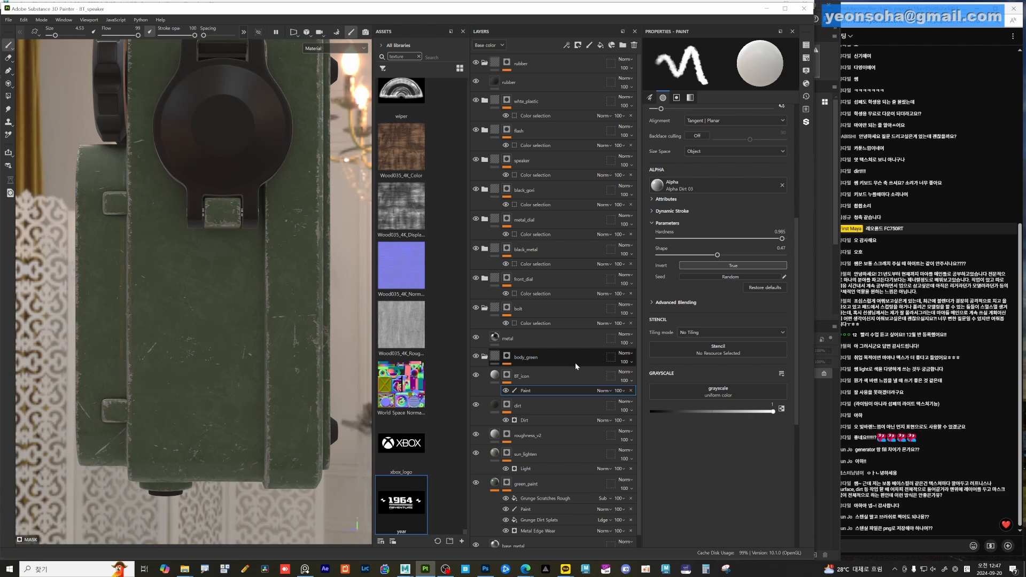
pyautogui.click(543, 378)
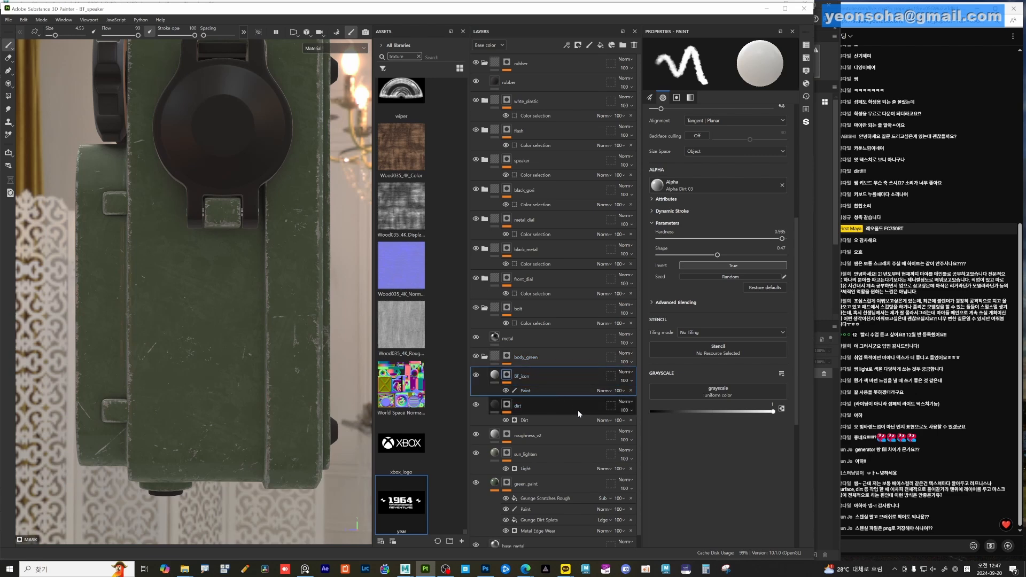
pyautogui.click(544, 391)
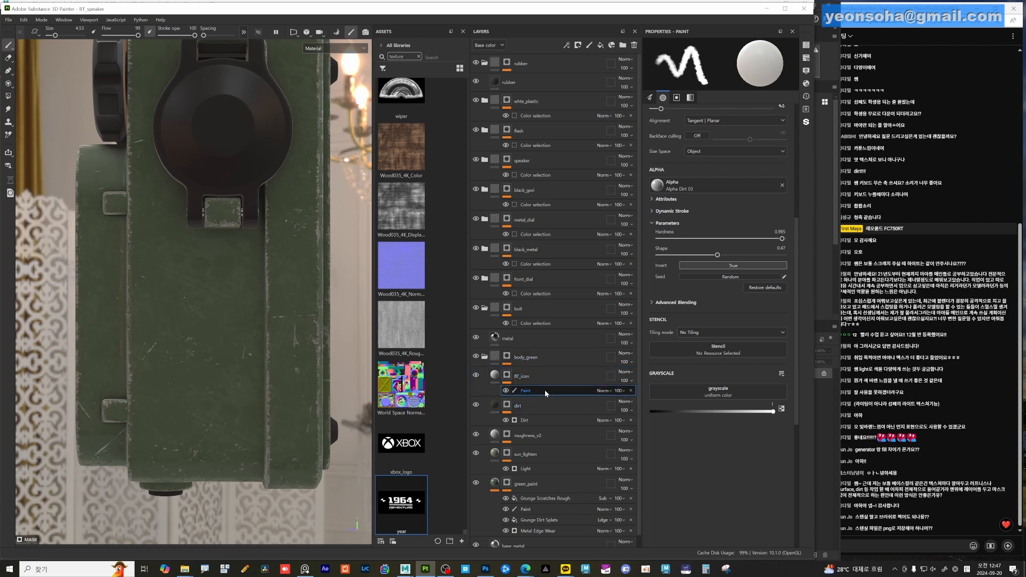
pyautogui.rightClick(545, 393)
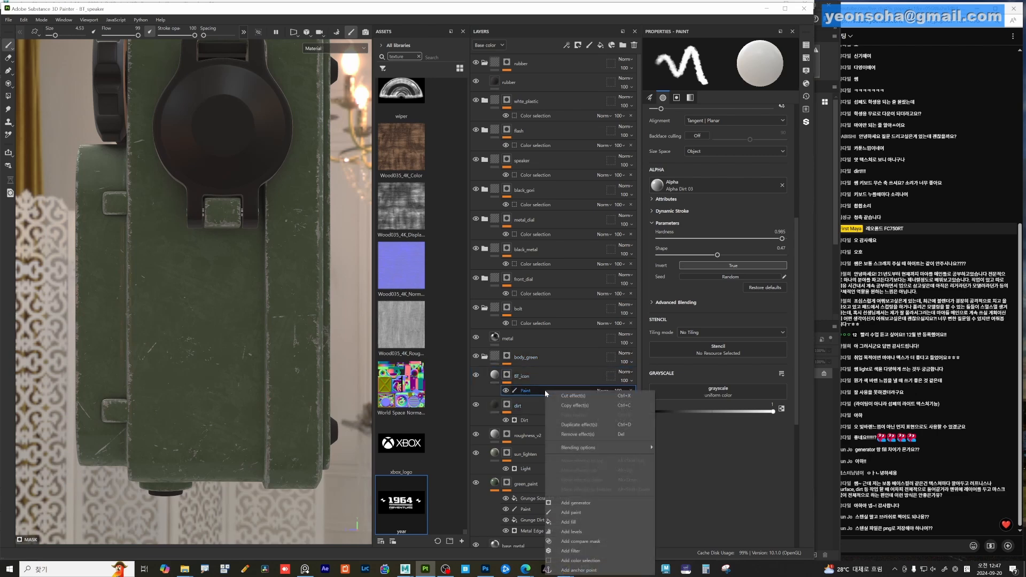
pyautogui.doubleClick(522, 375)
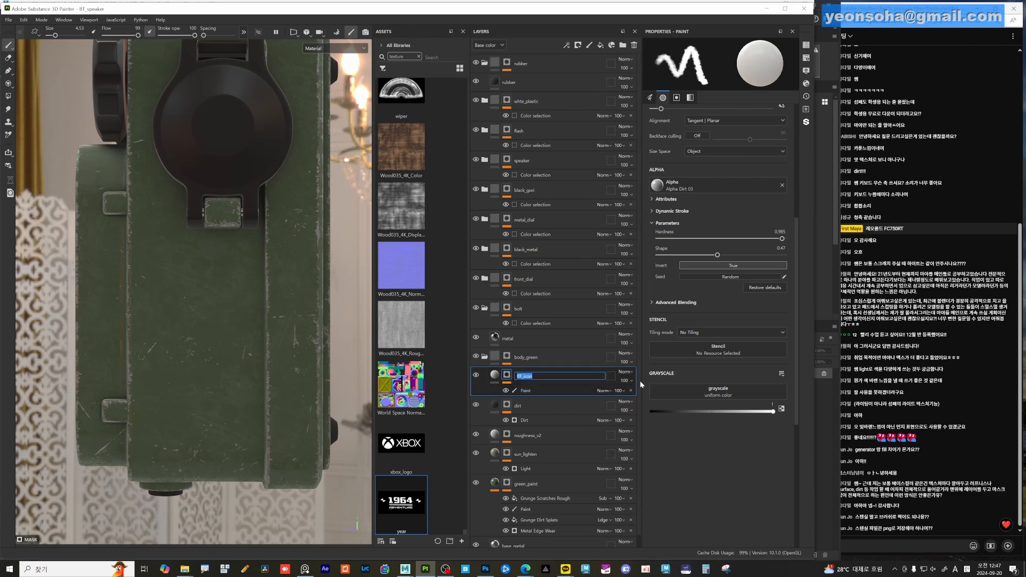
pyautogui.write('text')
pyautogui.press('Return')
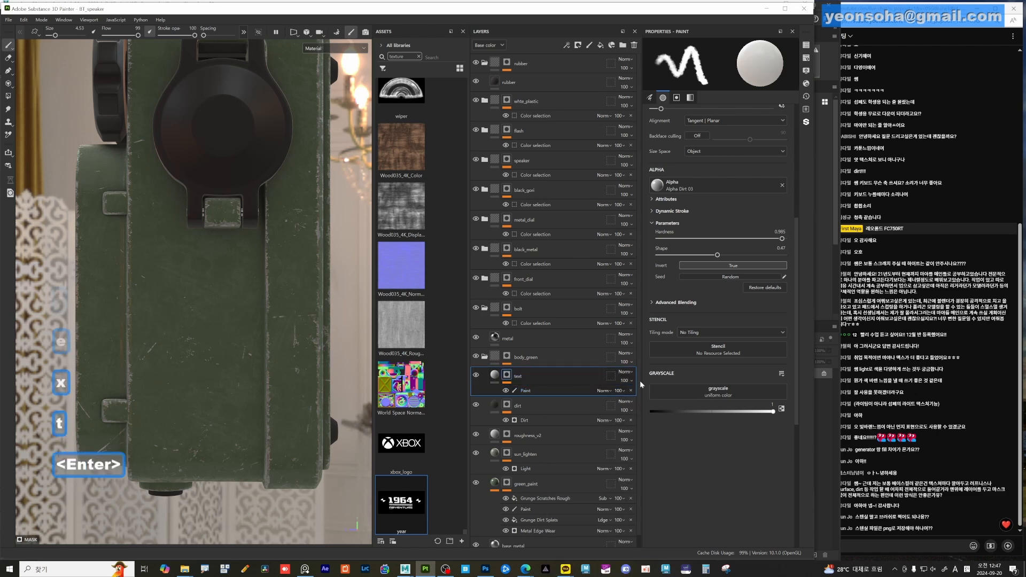
# - Rename the paint effect in the text layer's mask as bt_icon
pyautogui.rightClick(546, 393)
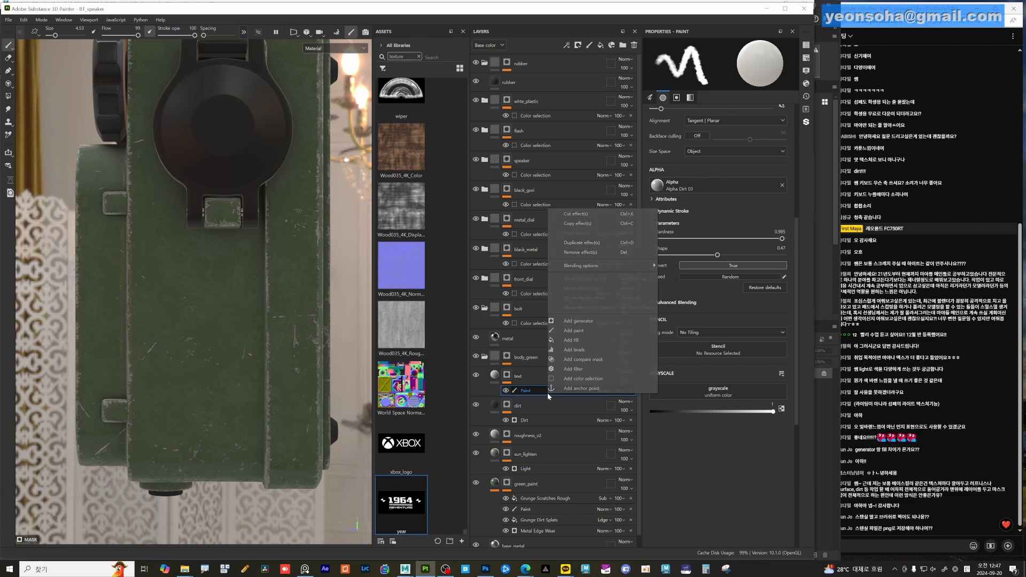
pyautogui.doubleClick(522, 391)
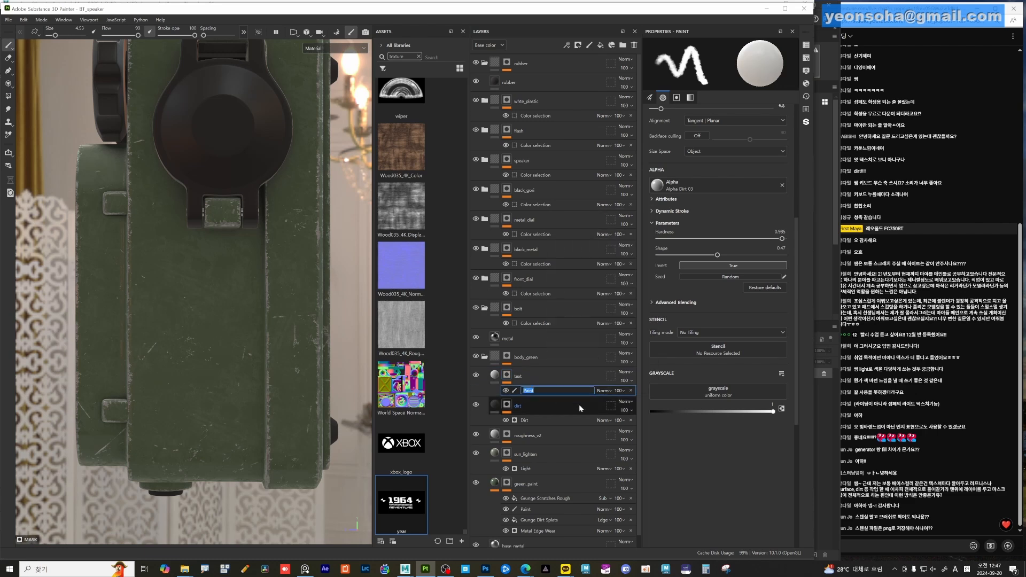
pyautogui.write('blu')
pyautogui.press('BackSpace')
pyautogui.press('BackSpace')
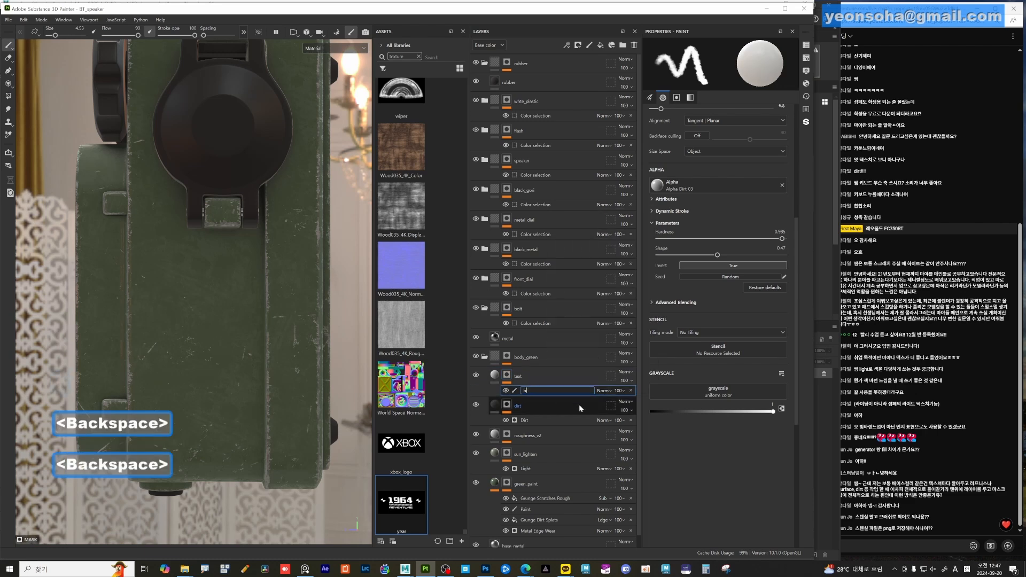
pyautogui.press('BackSpace')
pyautogui.write('bvt')
pyautogui.press('BackSpace')
pyautogui.press('BackSpace')
pyautogui.write('t')
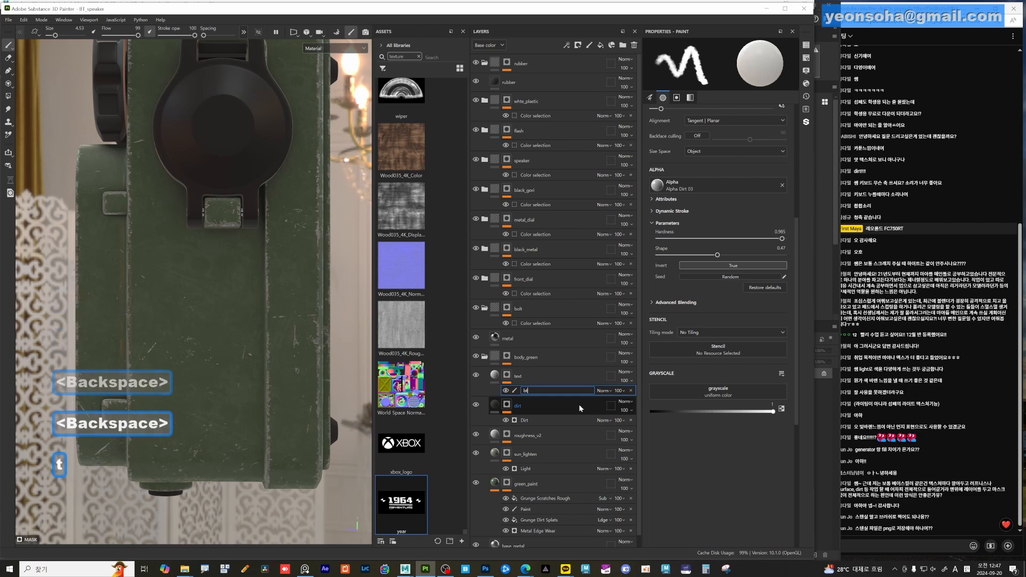
pyautogui.write('_ciun')
pyautogui.press('BackSpace')
pyautogui.press('BackSpace')
pyautogui.press('BackSpace')
pyautogui.press('BackSpace')
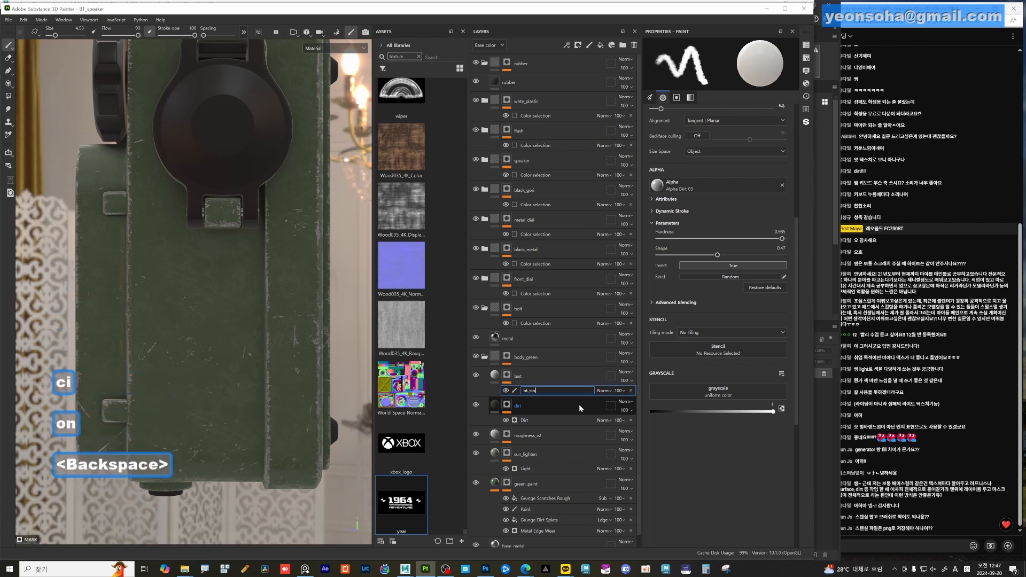
pyautogui.write('icon')
pyautogui.press('Return')
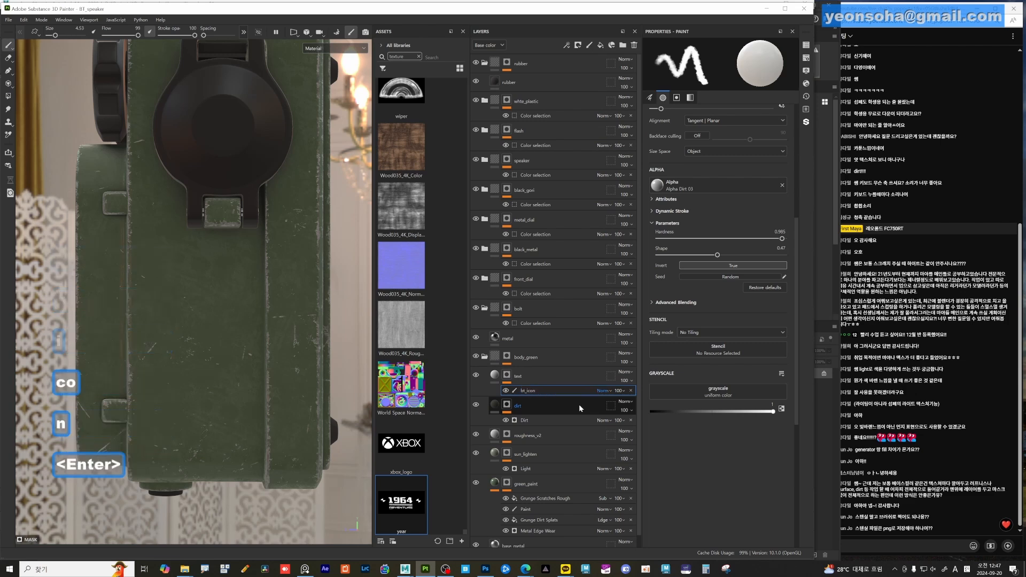
# - Add a second paint effect to the text layer's mask and name it side_year
pyautogui.rightClick(537, 392)
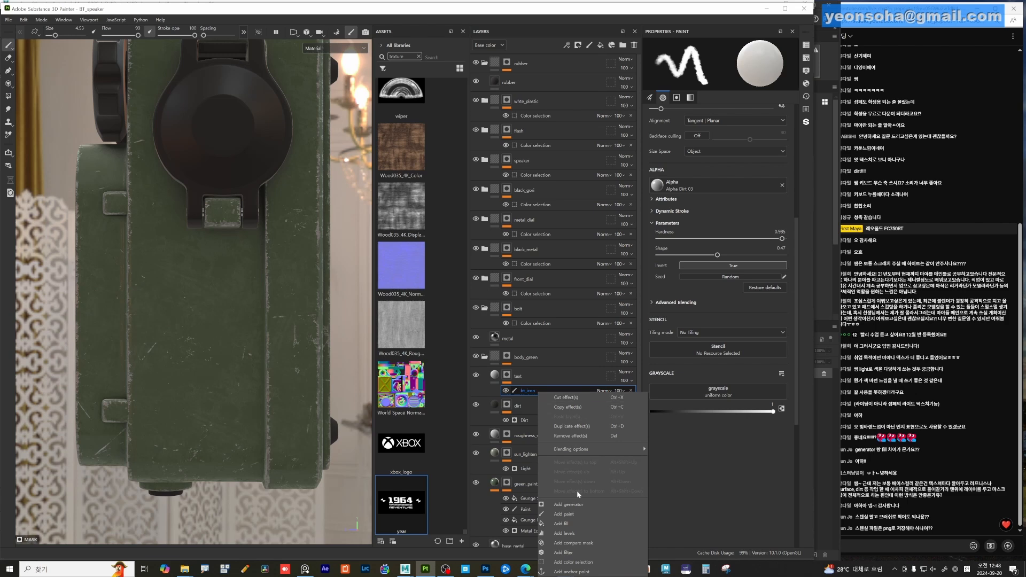
pyautogui.click(550, 444)
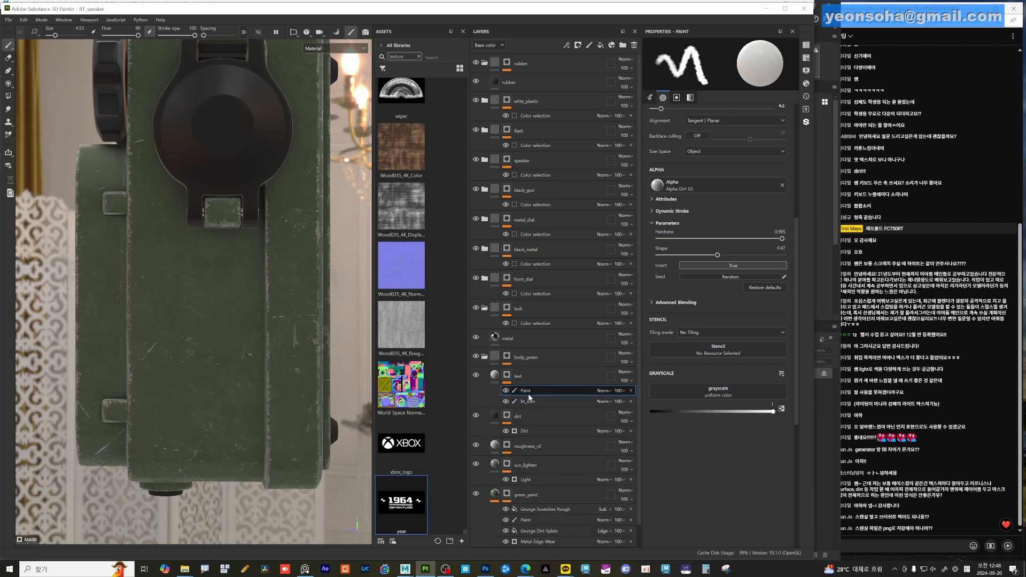
pyautogui.doubleClick(526, 392)
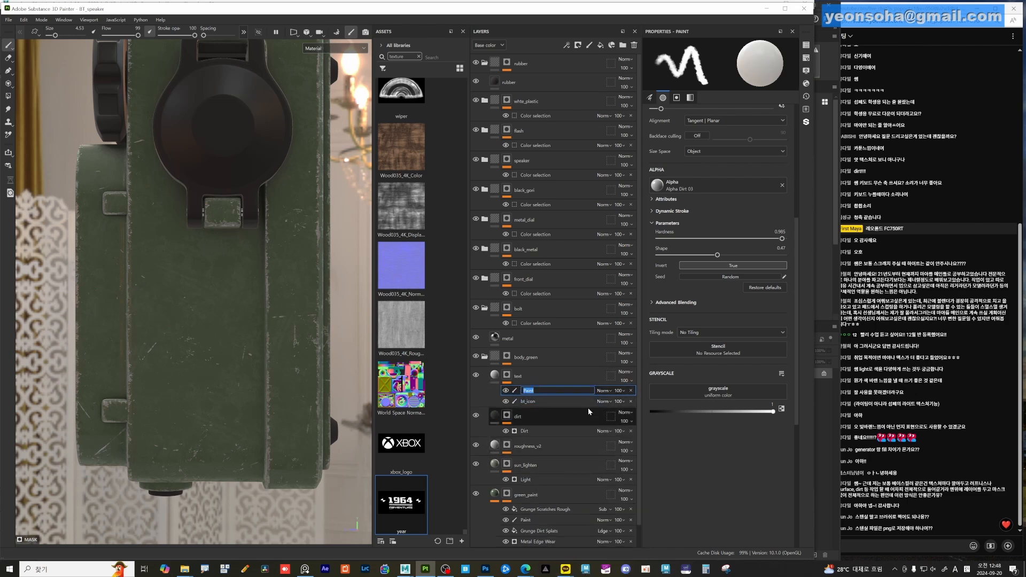
pyautogui.write('side_year')
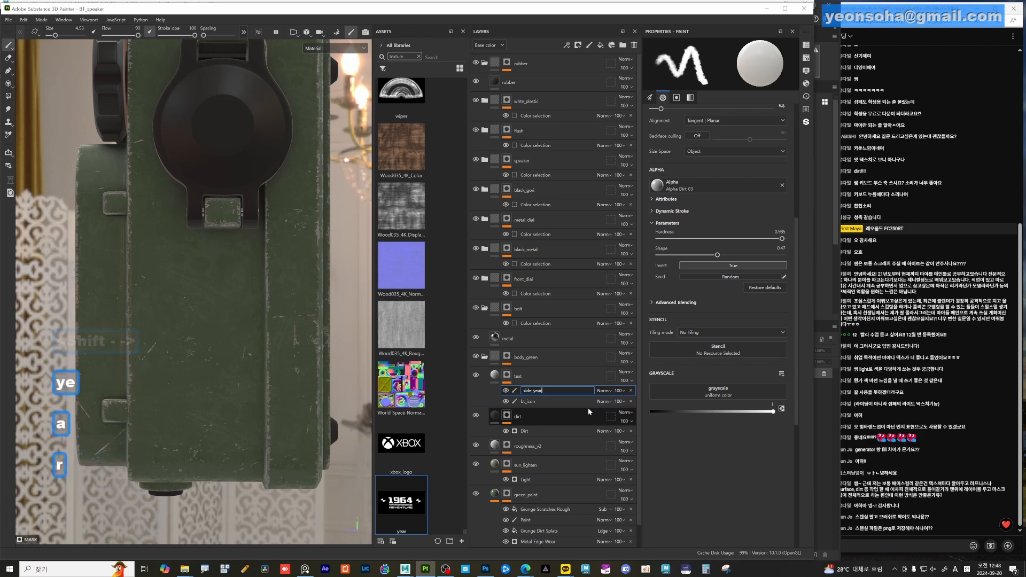
pyautogui.press('Return')
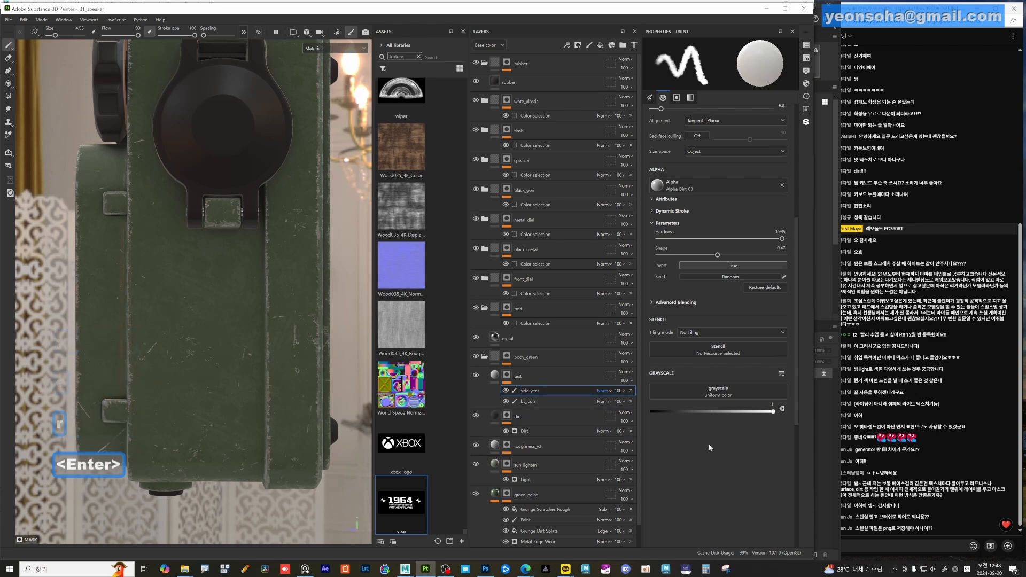
# - Load the year texture as the brush stencil and rotate it 90 degrees counterclockwise so the lettering runs vertically
pyautogui.moveTo(401, 503); pyautogui.dragTo(717, 350)
pyautogui.press('s')
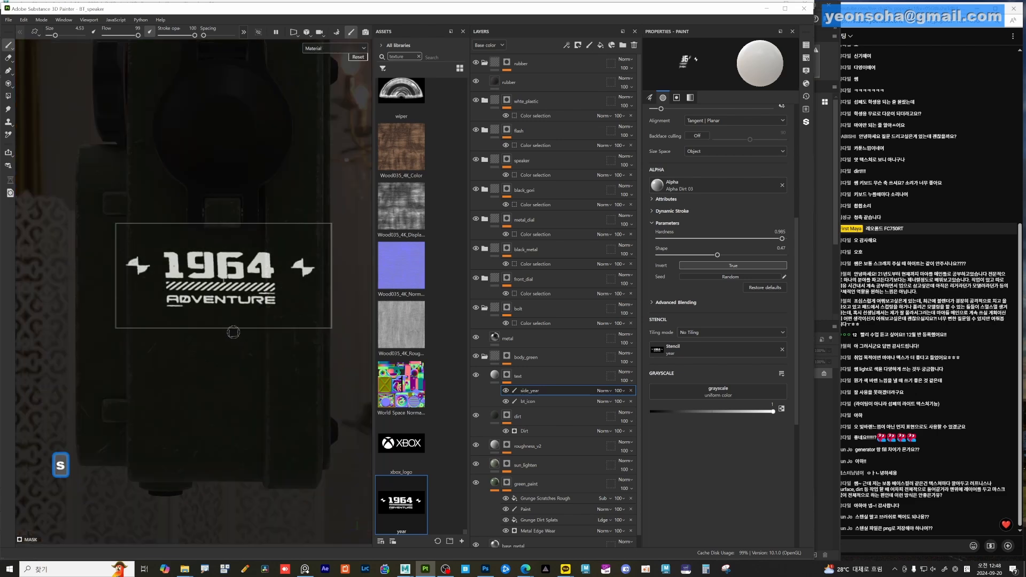
pyautogui.moveTo(205, 315); pyautogui.dragTo(250, 354)
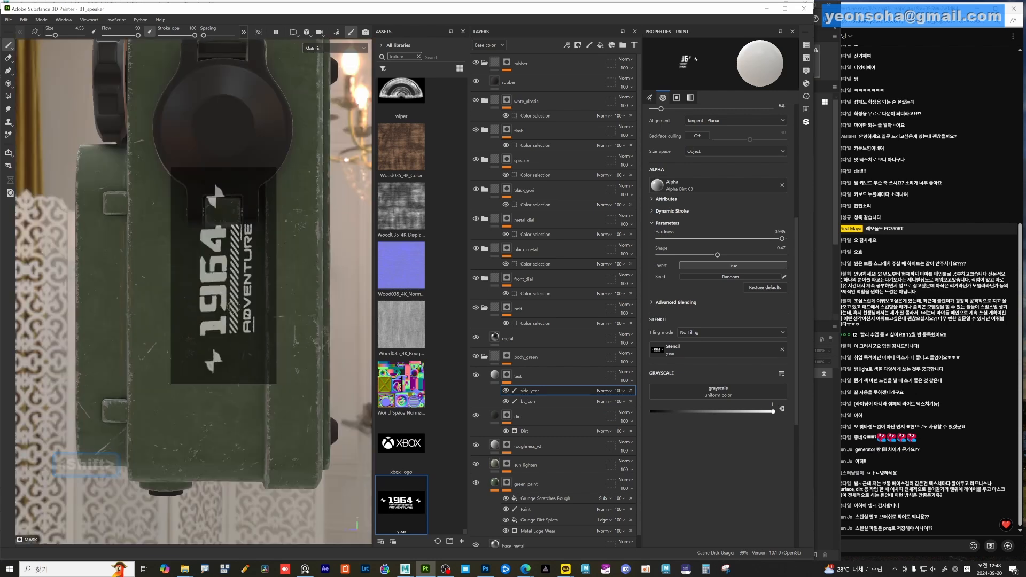
# - Position the year stencil on the green side panel below the round black cap's latch and enlarge it slightly
pyautogui.press('s')
pyautogui.moveTo(228, 286); pyautogui.dragTo(209, 327, button='middle')
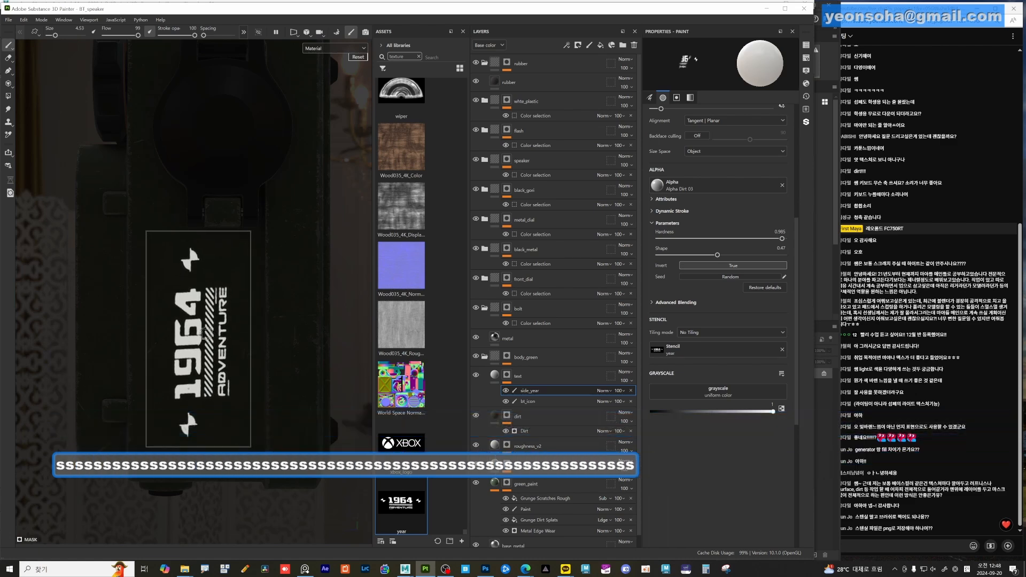
pyautogui.press('s')
pyautogui.moveTo(238, 338)
pyautogui.mouseDown(button='right')
pyautogui.moveTo(229, 326)
pyautogui.moveTo(241, 335)
pyautogui.mouseUp(button='right')
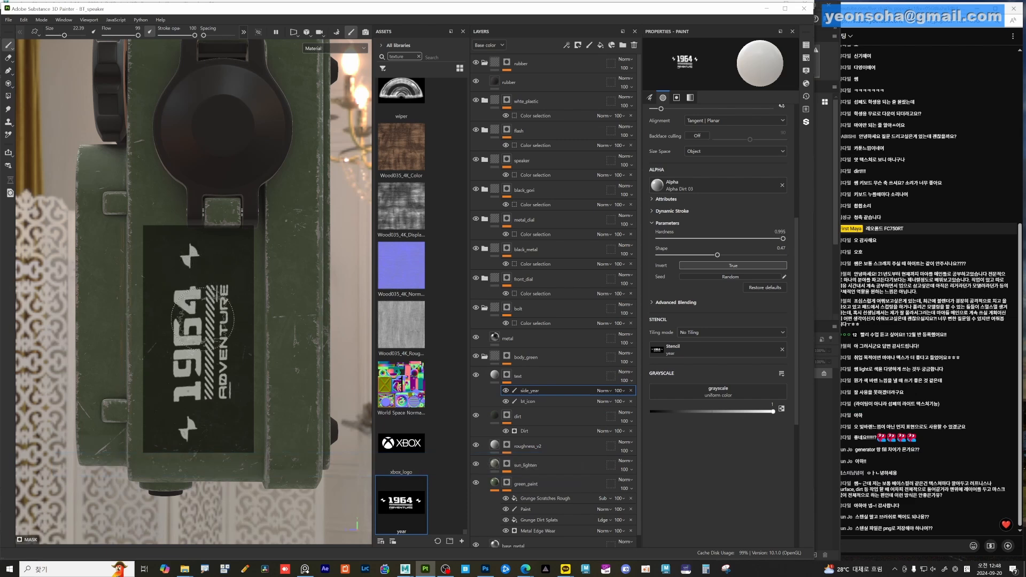
# - Paint the 1964 ADVENTURE graphic through the stencil onto the green side panel, check it without the overlay and remove the stencil
pyautogui.moveTo(203, 241)
pyautogui.mouseDown()
pyautogui.moveTo(179, 374)
pyautogui.moveTo(184, 422)
pyautogui.moveTo(215, 463)
pyautogui.mouseUp()
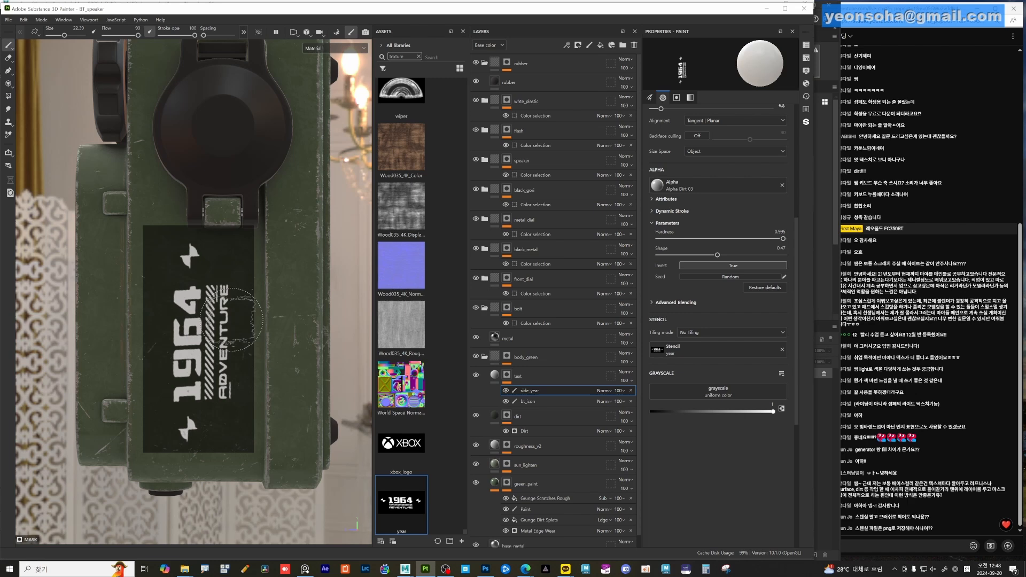
pyautogui.press('n')
pyautogui.press('n')
pyautogui.press('n')
pyautogui.press('n')
pyautogui.press('n')
pyautogui.press('n')
pyautogui.press('n')
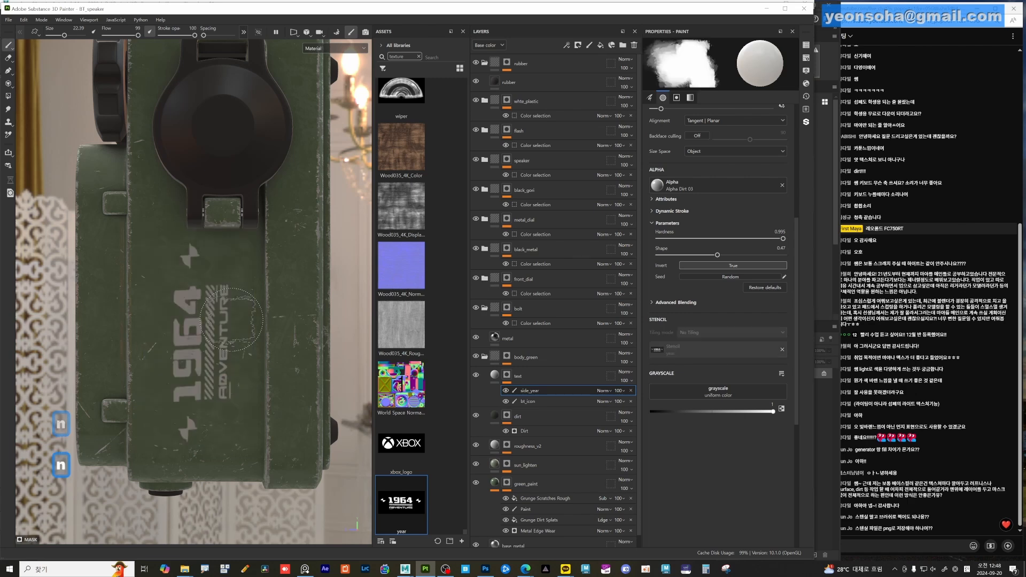
pyautogui.press('n')
pyautogui.press('n')
pyautogui.press('n')
pyautogui.press('n')
pyautogui.press('n')
pyautogui.press('n')
pyautogui.press('n')
pyautogui.press('n')
pyautogui.press('n')
pyautogui.press('n')
pyautogui.press('n')
pyautogui.press('n')
pyautogui.press('n')
pyautogui.press('n')
pyautogui.press('n')
pyautogui.press('n')
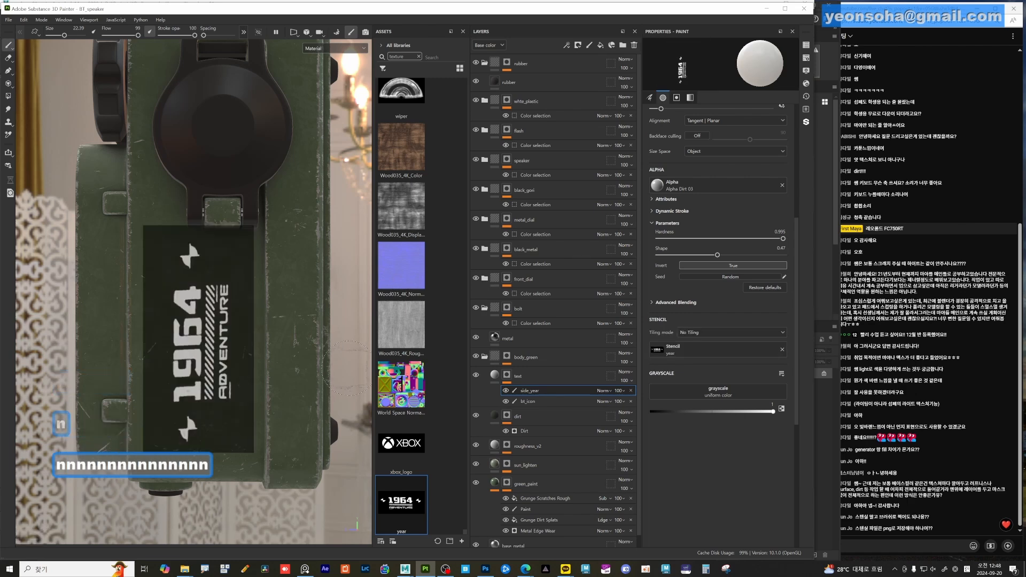
pyautogui.press('n')
pyautogui.press('n')
pyautogui.press('n')
pyautogui.press('n')
pyautogui.press('n')
pyautogui.press('n')
pyautogui.press('n')
pyautogui.press('n')
pyautogui.press('n')
pyautogui.press('n')
pyautogui.press('n')
pyautogui.press('n')
pyautogui.press('n')
pyautogui.press('n')
pyautogui.press('n')
pyautogui.press('n')
pyautogui.press('n')
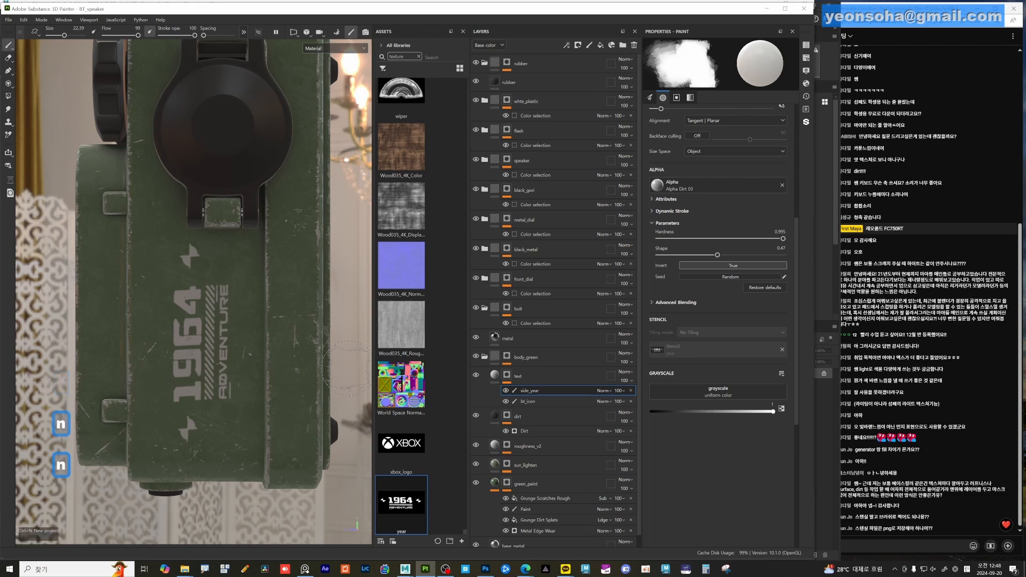
pyautogui.press('n')
pyautogui.press('n')
pyautogui.press('n')
pyautogui.press('n')
pyautogui.press('n')
pyautogui.press('n')
pyautogui.press('n')
pyautogui.press('n')
pyautogui.press('n')
pyautogui.press('n')
pyautogui.press('n')
pyautogui.press('n')
pyautogui.press('n')
pyautogui.press('n')
pyautogui.press('n')
pyautogui.press('n')
pyautogui.press('n')
pyautogui.press('n')
pyautogui.press('n')
pyautogui.press('n')
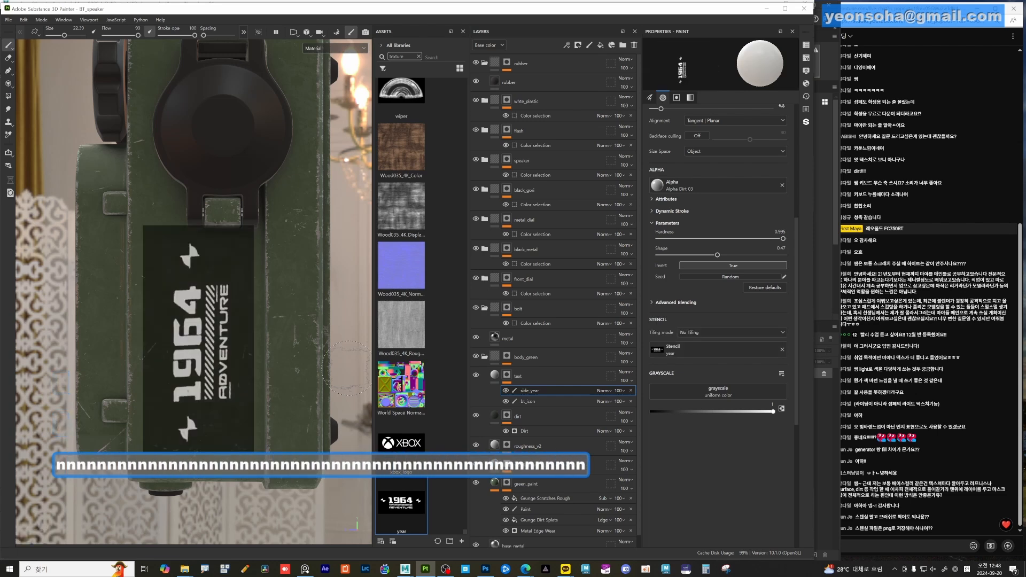
pyautogui.click(782, 350)
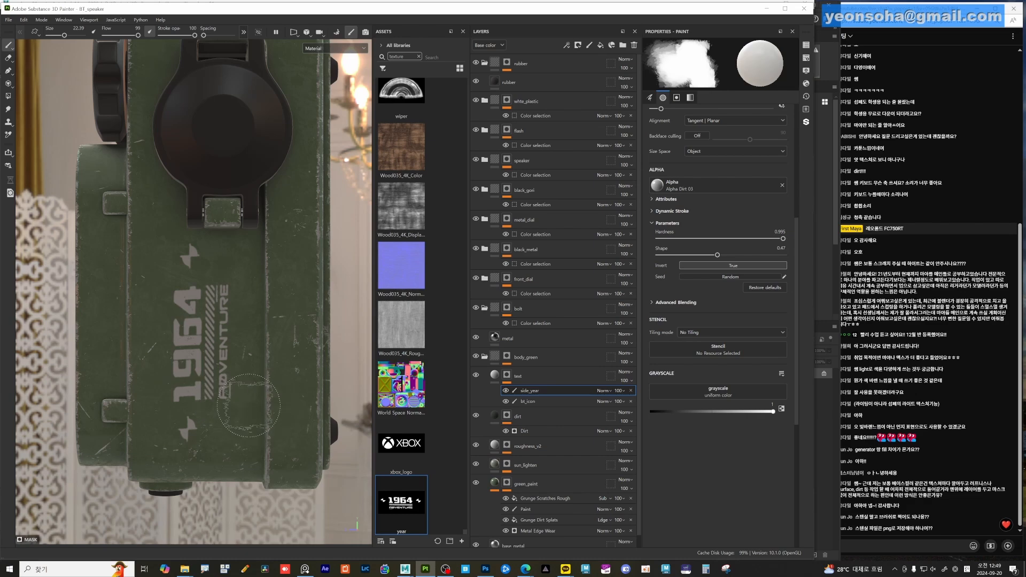
# - Switch to the radio reference board and examine the color of the 1964 ADVENTURE lettering and the markings around the dial
pyautogui.press('f')
pyautogui.keyDown('alt'); pyautogui.moveTo(144, 394); pyautogui.dragTo(181, 372); pyautogui.keyUp('alt')
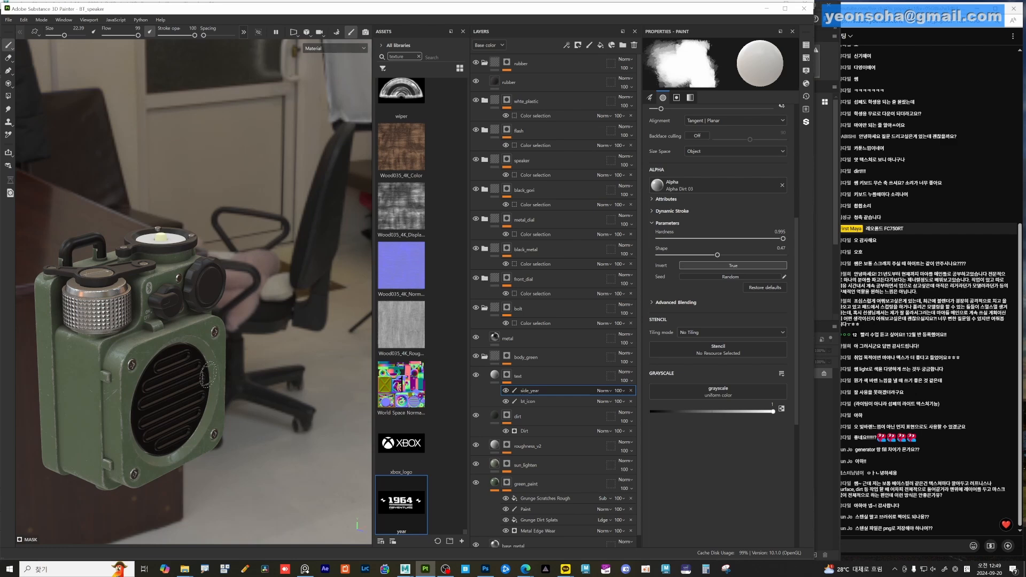
pyautogui.click(305, 569)
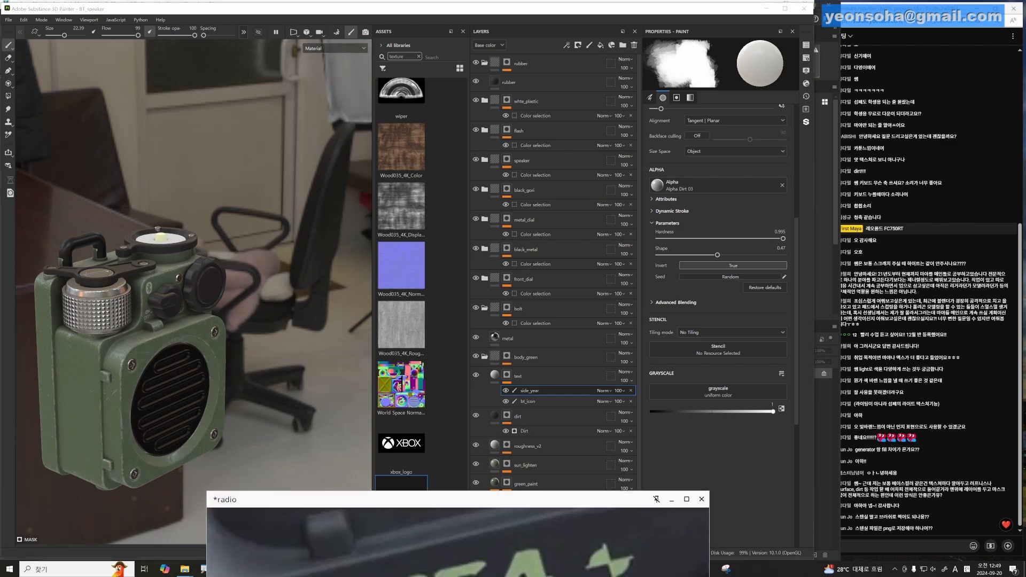
pyautogui.scroll(-3, 374, 310)
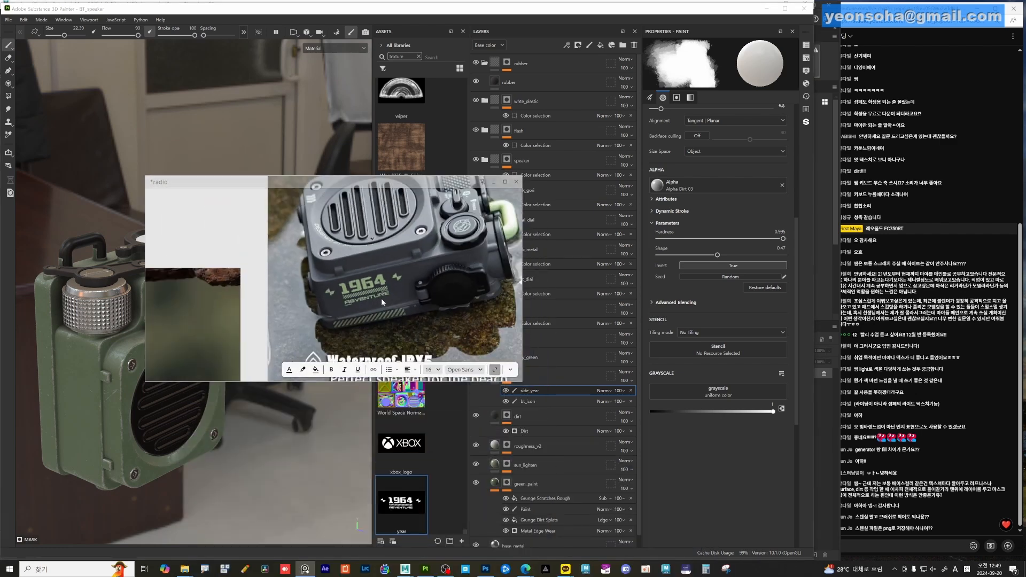
pyautogui.moveTo(403, 279); pyautogui.dragTo(394, 297, button='middle')
pyautogui.scroll(5, 394, 296)
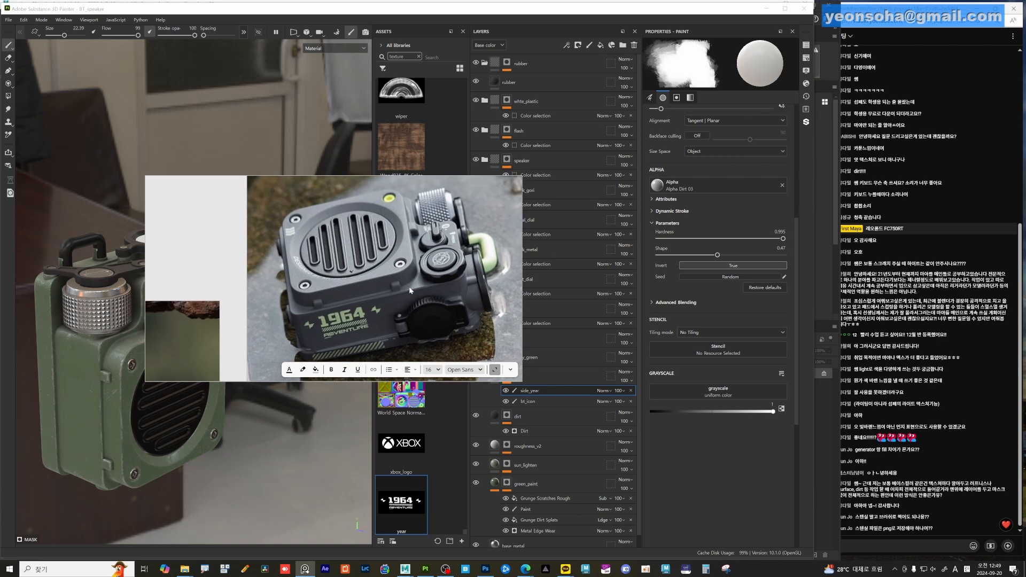
pyautogui.scroll(-3, 403, 272)
pyautogui.scroll(4, 380, 280)
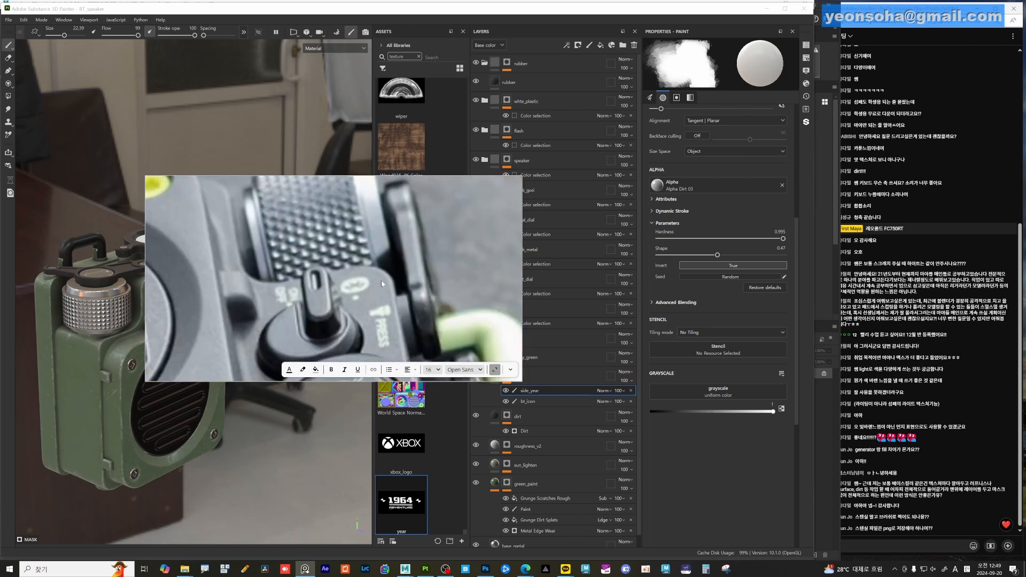
pyautogui.moveTo(356, 291); pyautogui.dragTo(641, 576, button='right')
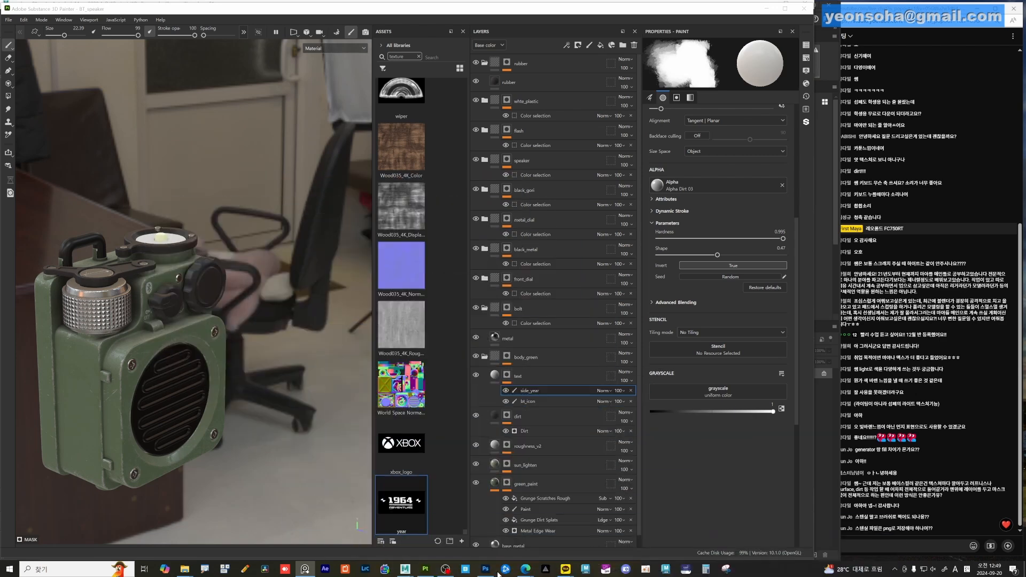
# - Change the text layer's base color to a pale green, BAE8A4
pyautogui.keyDown('alt'); pyautogui.moveTo(215, 348); pyautogui.dragTo(264, 367); pyautogui.keyUp('alt')
pyautogui.click(494, 375)
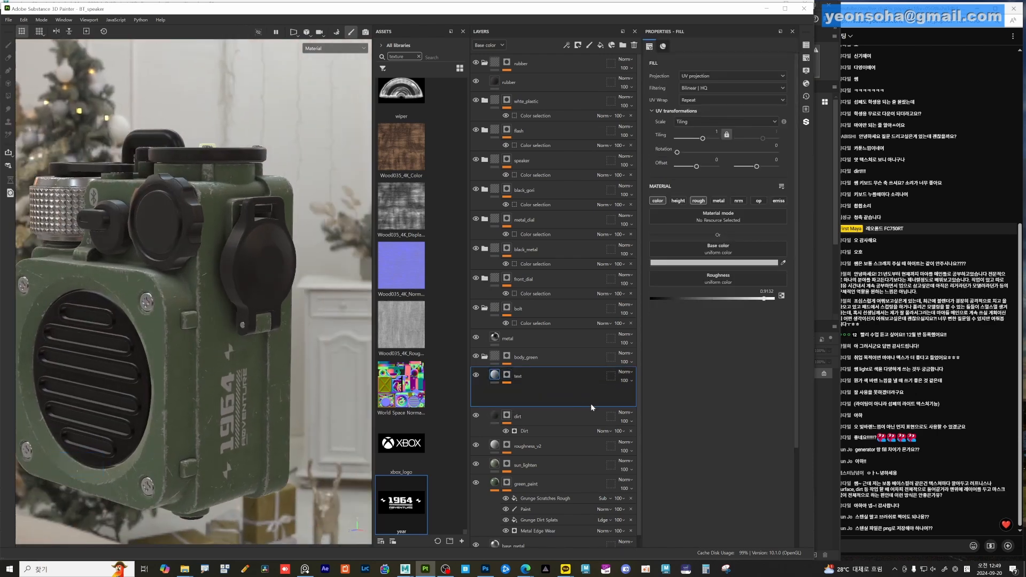
pyautogui.click(709, 264)
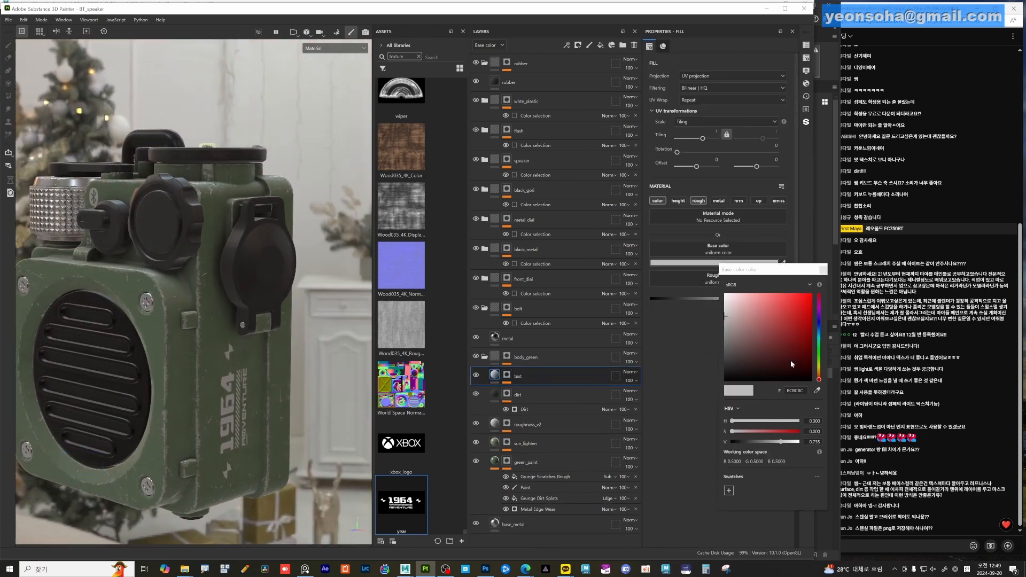
pyautogui.click(819, 356)
pyautogui.moveTo(752, 320); pyautogui.dragTo(750, 302)
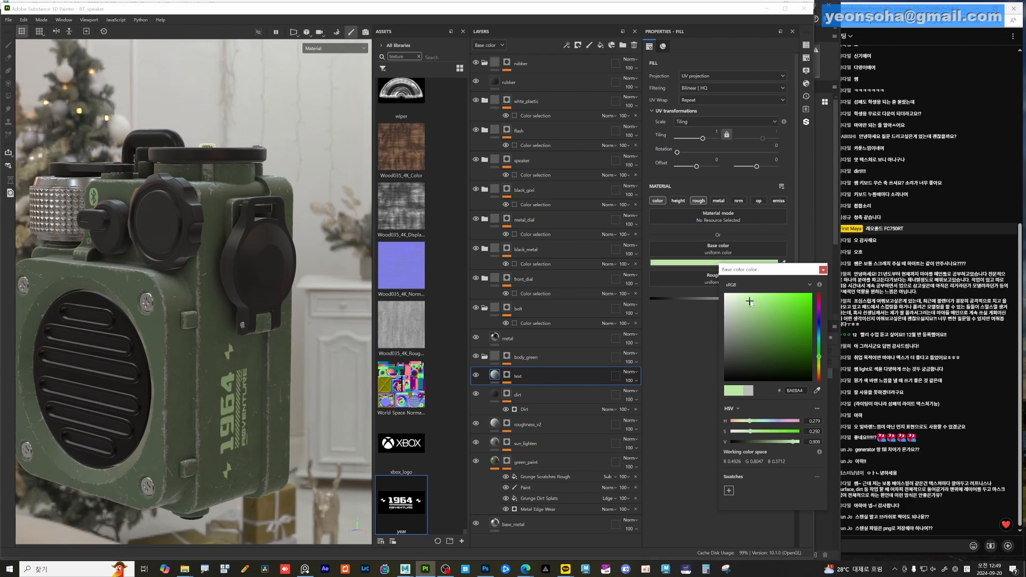
pyautogui.click(823, 270)
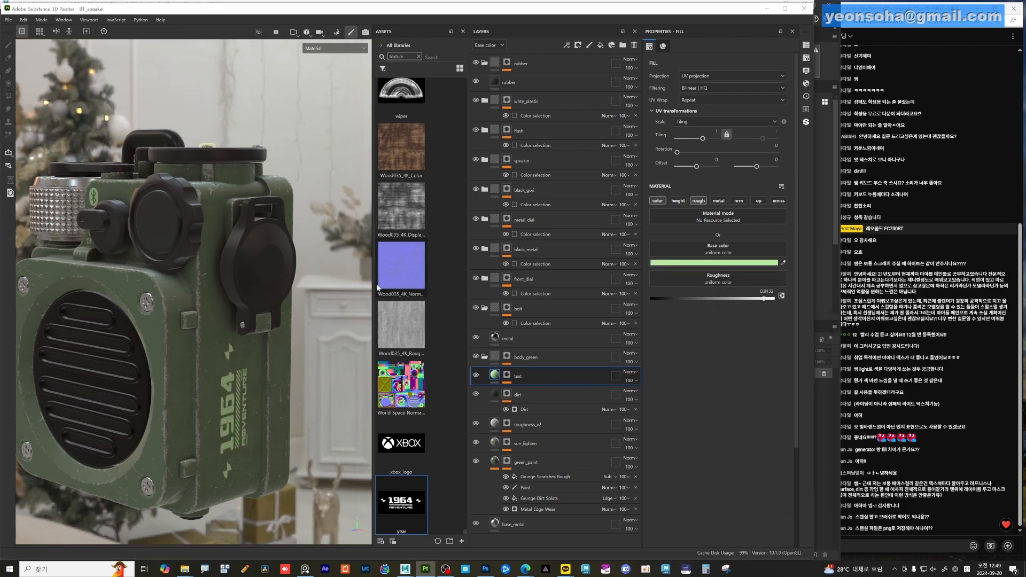
# - Inspect the green lettering and a bolt head up close on the model, comparing the bolt with the screw in the reference photo
pyautogui.keyDown('alt'); pyautogui.moveTo(226, 342); pyautogui.dragTo(290, 358); pyautogui.keyUp('alt')
pyautogui.keyDown('alt'); pyautogui.moveTo(114, 236); pyautogui.dragTo(299, 355); pyautogui.keyUp('alt')
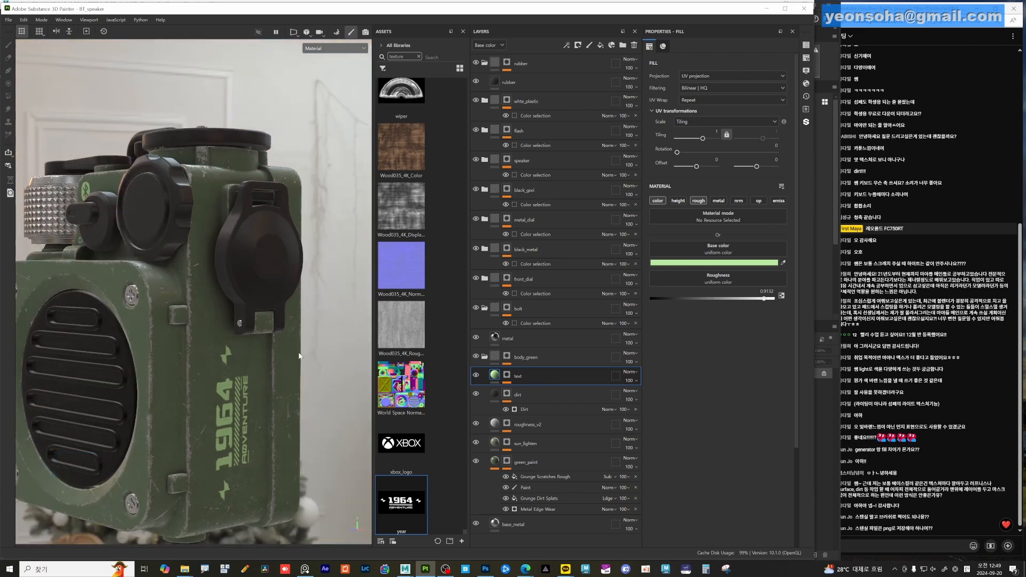
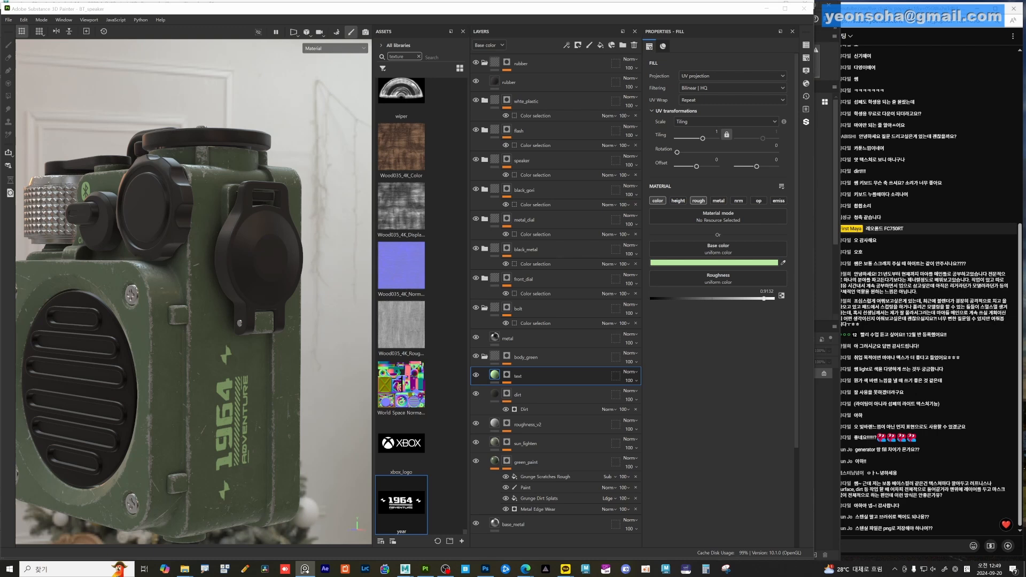
pyautogui.keyDown('alt'); pyautogui.moveTo(194, 431); pyautogui.dragTo(300, 427); pyautogui.keyUp('alt')
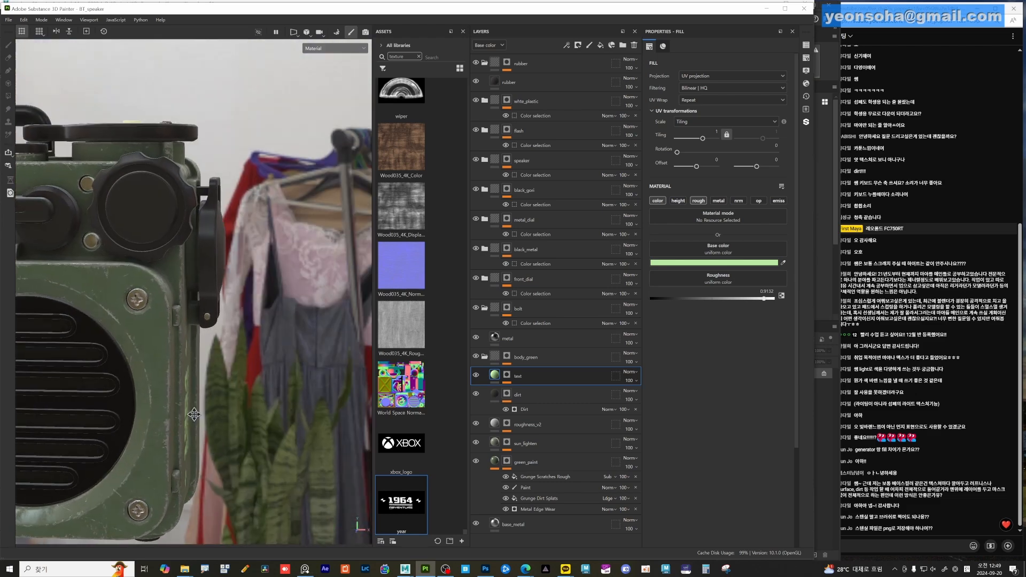
pyautogui.keyDown('alt'); pyautogui.moveTo(107, 393); pyautogui.dragTo(208, 403, button='middle'); pyautogui.keyUp('alt')
pyautogui.keyDown('alt'); pyautogui.moveTo(209, 403); pyautogui.dragTo(166, 369); pyautogui.keyUp('alt')
pyautogui.moveTo(165, 369)
pyautogui.keyDown('alt'); pyautogui.mouseDown(button='middle')
pyautogui.moveTo(255, 355)
pyautogui.moveTo(117, 378)
pyautogui.mouseUp(button='middle'); pyautogui.keyUp('alt')
pyautogui.keyDown('alt'); pyautogui.moveTo(118, 378); pyautogui.dragTo(203, 396, button='right'); pyautogui.keyUp('alt')
pyautogui.keyDown('alt'); pyautogui.moveTo(203, 396); pyautogui.dragTo(92, 362, button='middle'); pyautogui.keyUp('alt')
pyautogui.keyDown('alt'); pyautogui.moveTo(92, 363); pyautogui.dragTo(261, 336, button='right'); pyautogui.keyUp('alt')
pyautogui.keyDown('alt'); pyautogui.moveTo(262, 337); pyautogui.dragTo(247, 377); pyautogui.keyUp('alt')
pyautogui.moveTo(507, 576); pyautogui.dragTo(535, 368, button='right')
pyautogui.scroll(5, 389, 414)
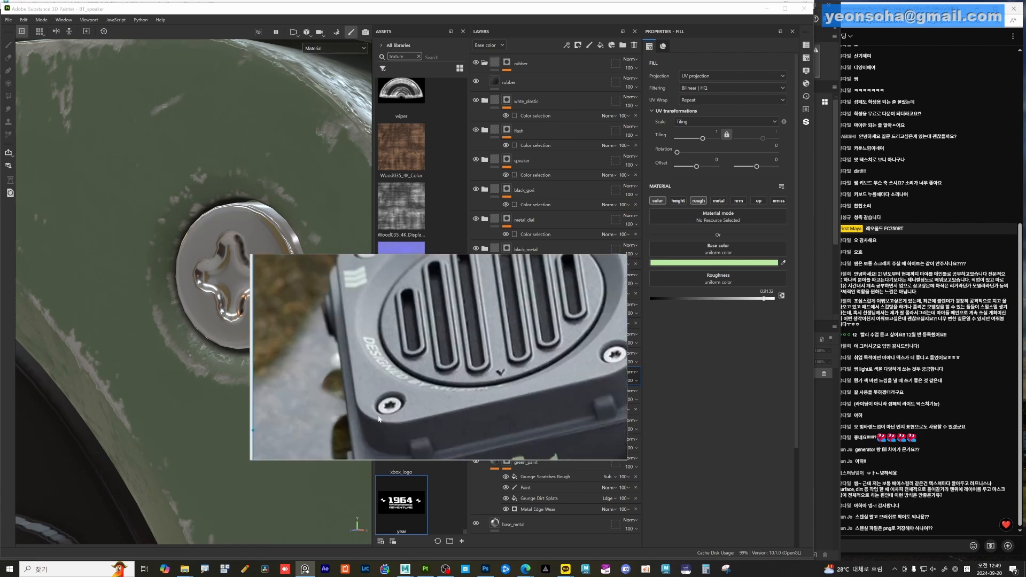
pyautogui.scroll(4, 392, 411)
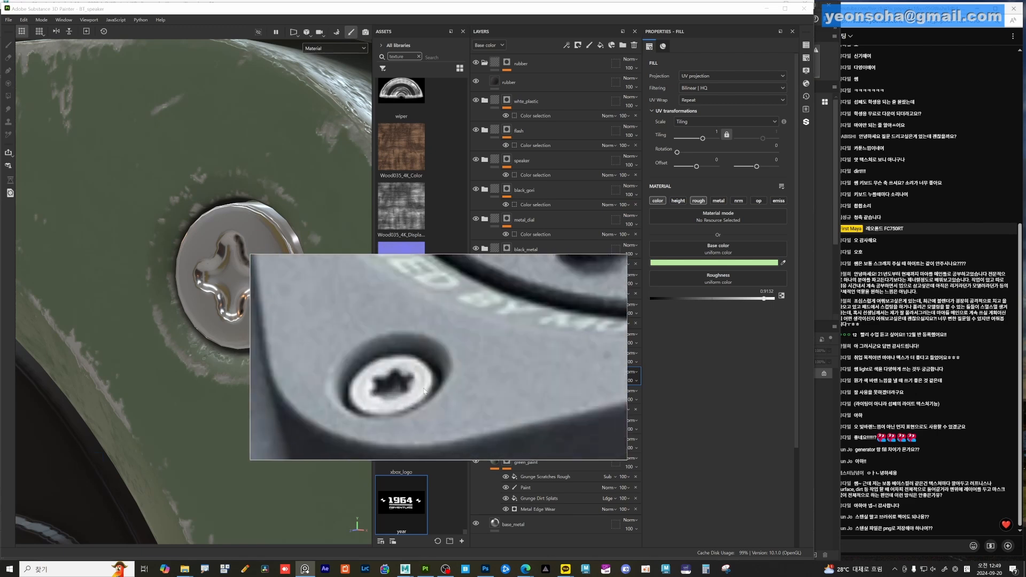
pyautogui.moveTo(421, 299); pyautogui.dragTo(390, 576, button='right')
pyautogui.keyDown('alt'); pyautogui.moveTo(346, 481); pyautogui.dragTo(283, 369); pyautogui.keyUp('alt')
pyautogui.keyDown('alt'); pyautogui.moveTo(283, 369); pyautogui.dragTo(238, 411, button='right'); pyautogui.keyUp('alt')
# - Add a fill layer above the metal layer in the bolt folder and name it inner_black
pyautogui.click(521, 307)
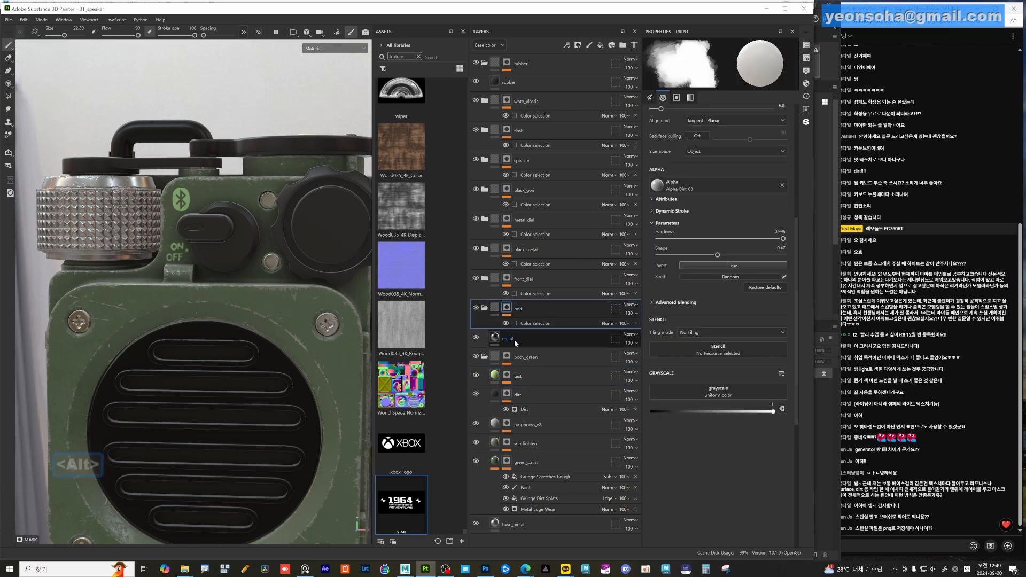
pyautogui.click(514, 339)
pyautogui.rightClick(550, 338)
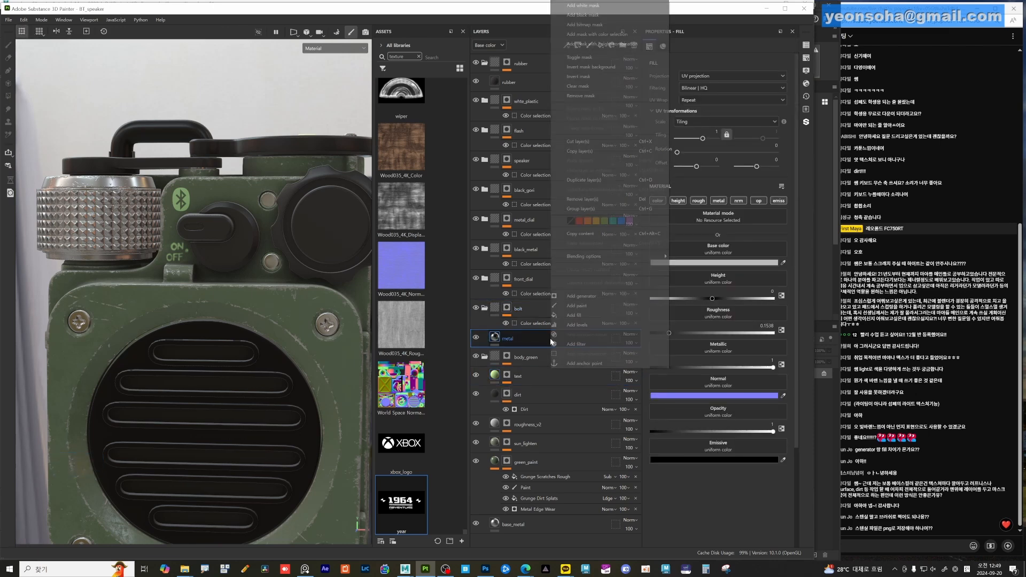
pyautogui.click(540, 17)
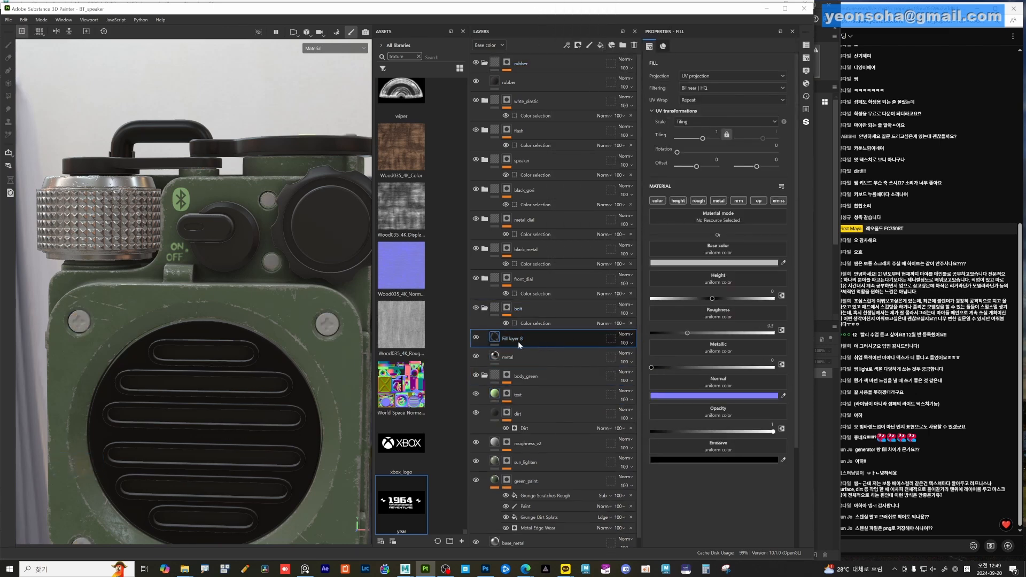
pyautogui.doubleClick(510, 340)
pyautogui.write('i')
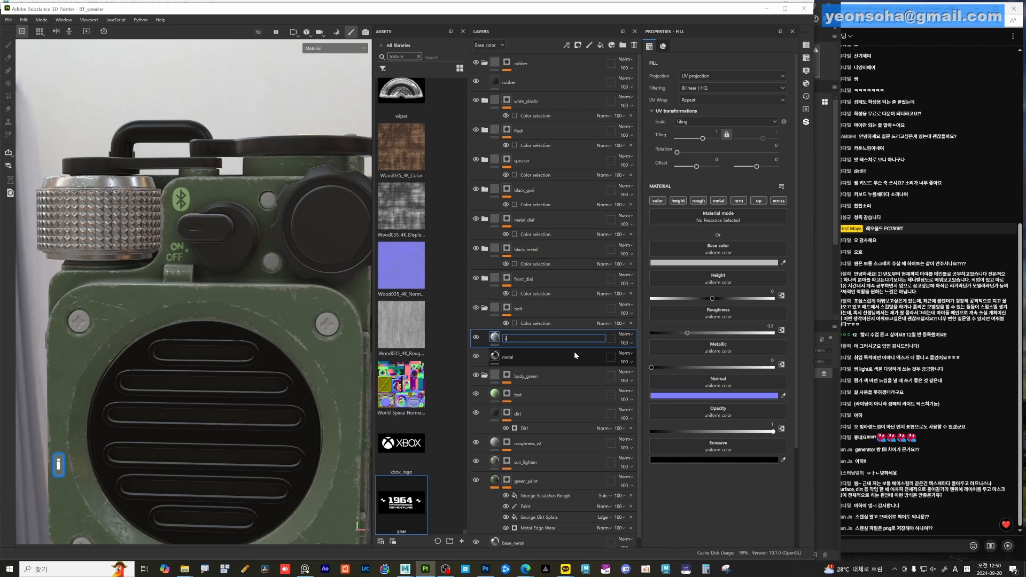
pyautogui.write('nner_black')
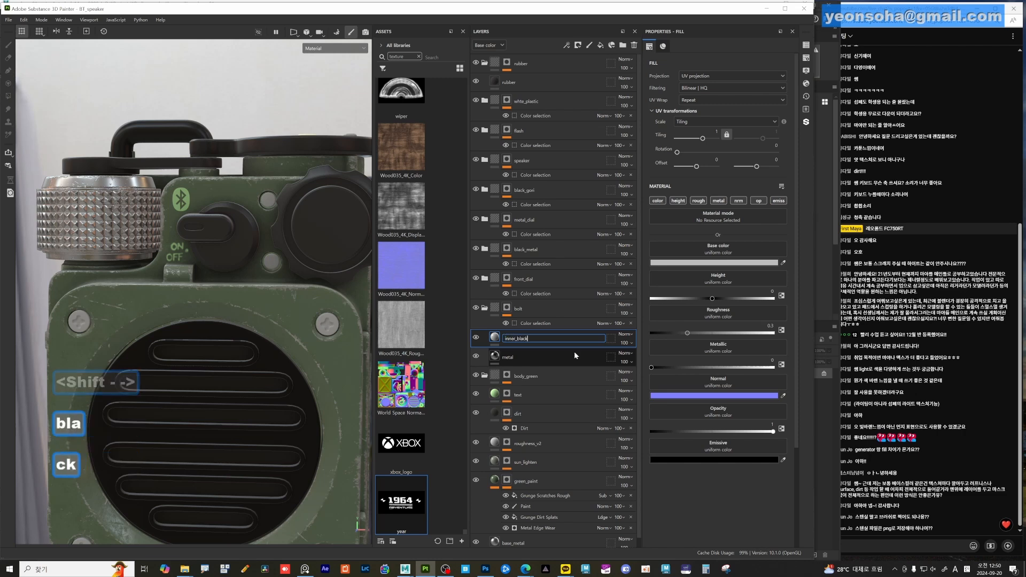
pyautogui.press('Return')
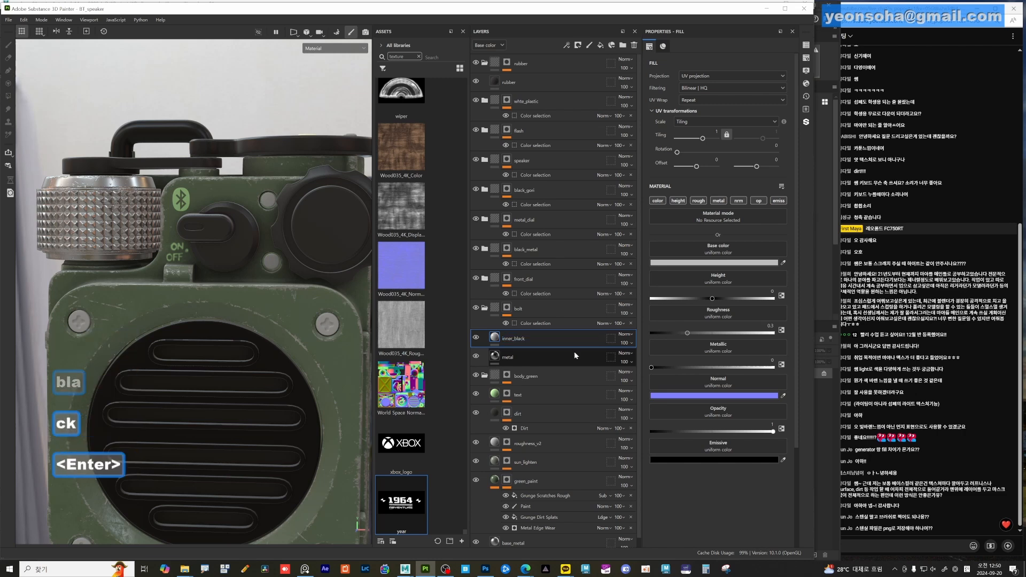
# - Give the inner_black layer a near-black base color and a roughness of about 0.79, and add a black mask to it
pyautogui.click(714, 263)
pyautogui.click(728, 378)
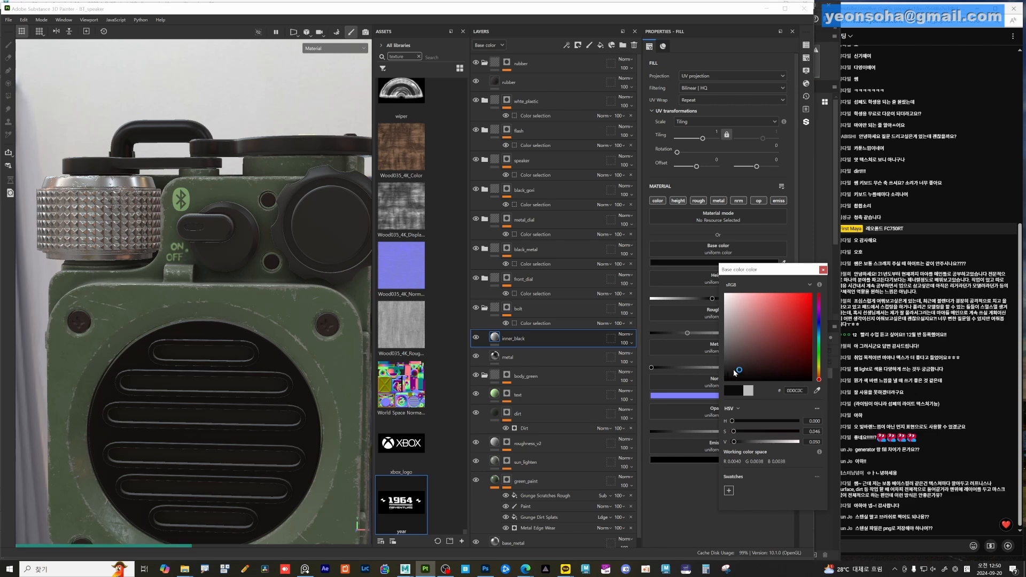
pyautogui.click(823, 269)
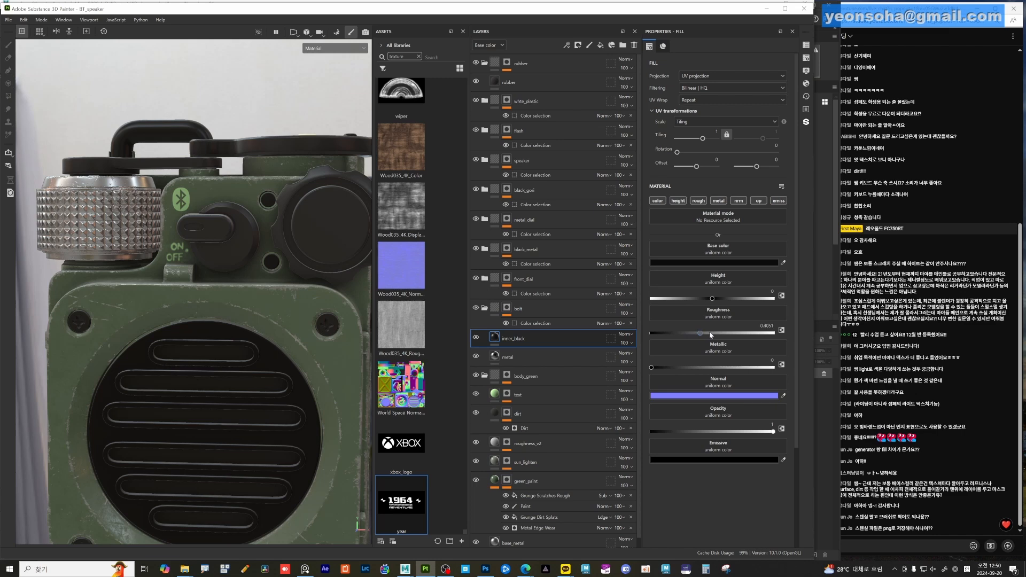
pyautogui.moveTo(711, 333); pyautogui.dragTo(749, 333)
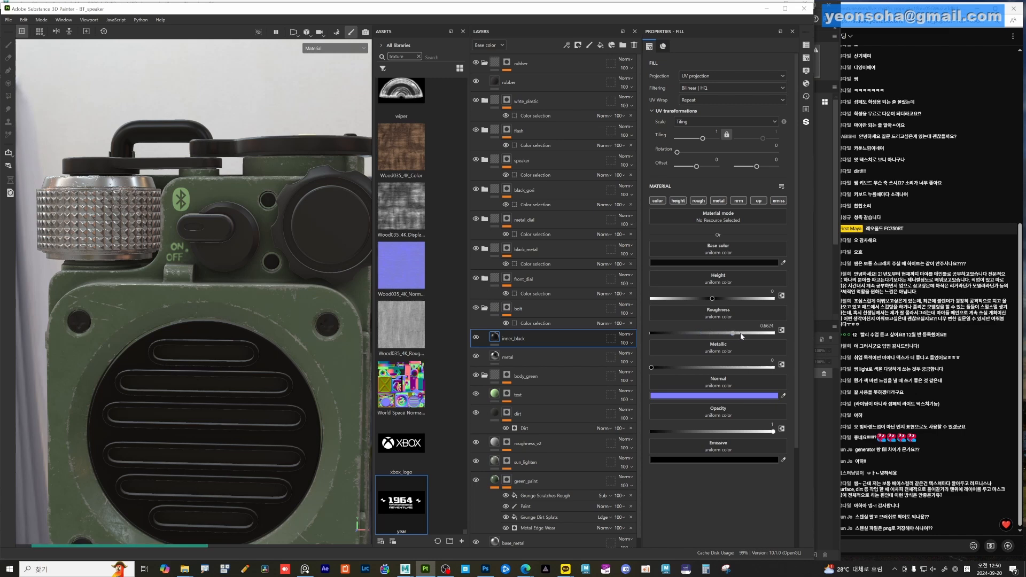
pyautogui.rightClick(500, 339)
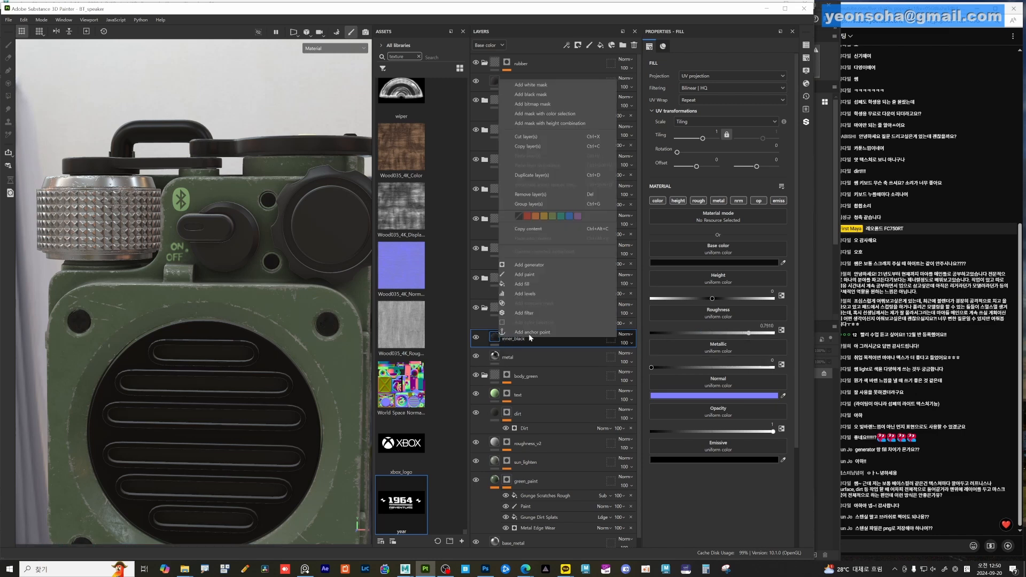
pyautogui.click(539, 95)
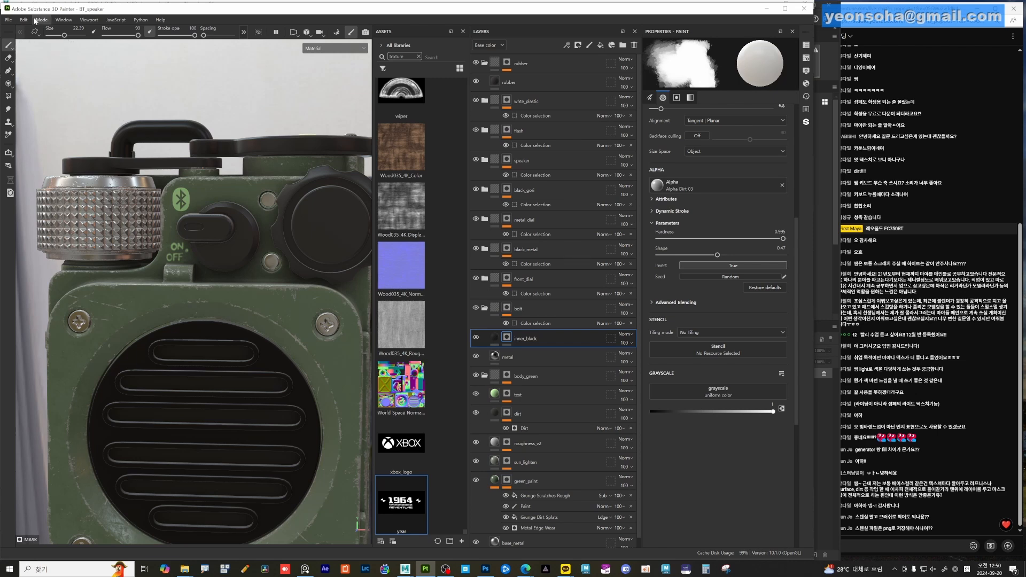
# - Save the project as a new version named BT_speaker_v2.spp in the Radio_speaker folder
pyautogui.click(9, 20)
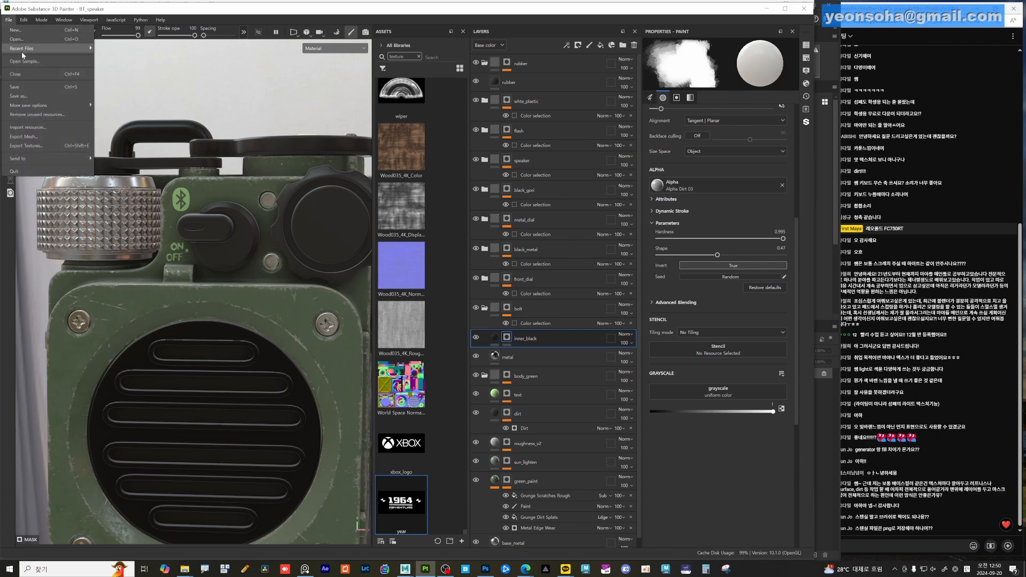
pyautogui.click(26, 94)
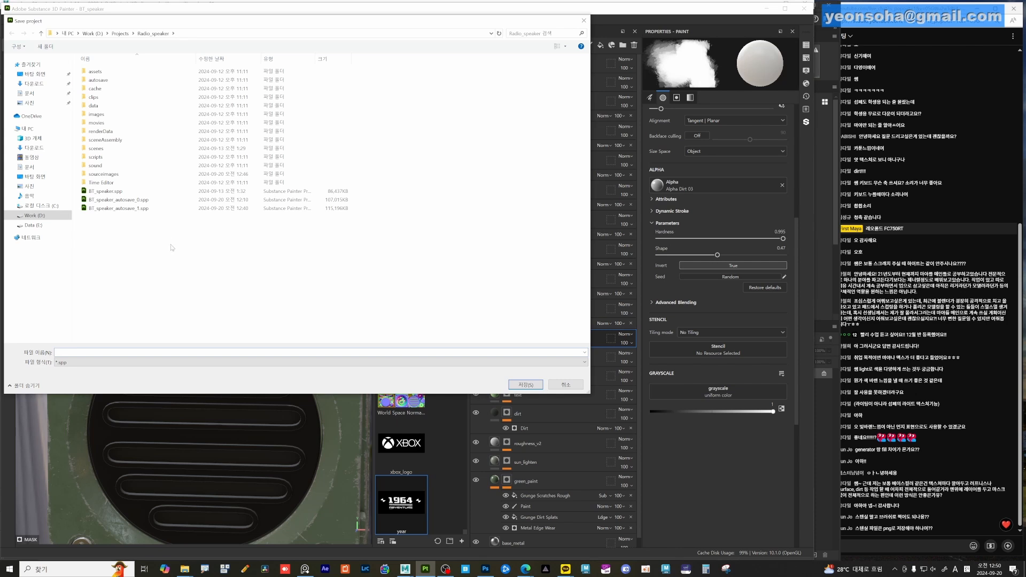
pyautogui.click(106, 193)
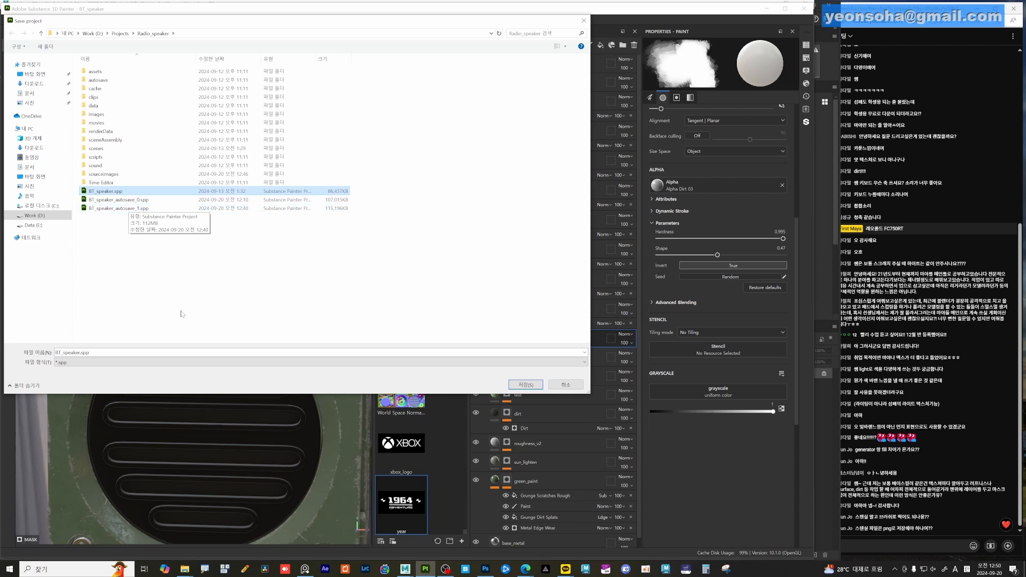
pyautogui.click(206, 351)
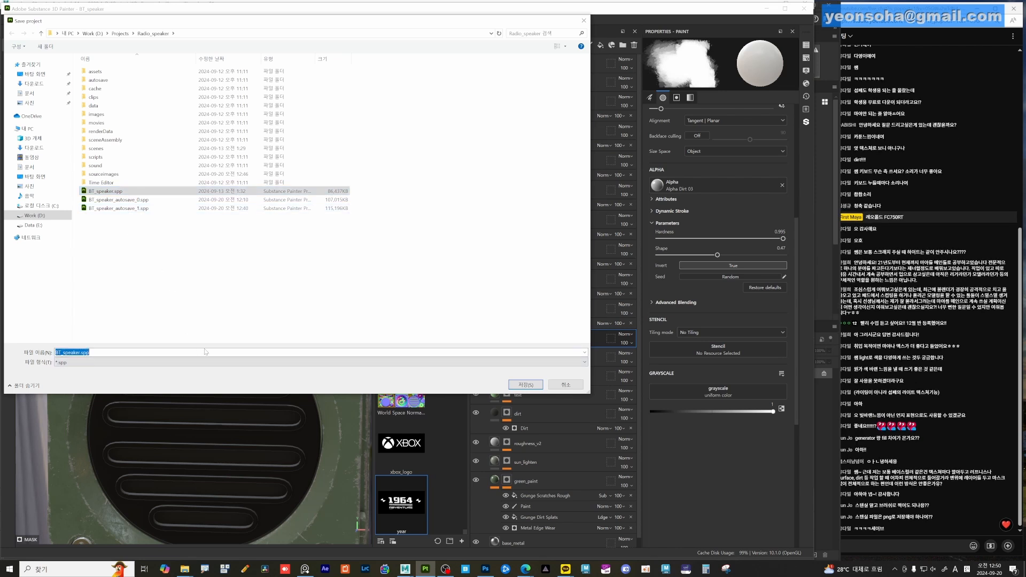
pyautogui.press('Right')
pyautogui.press('Left')
pyautogui.press('Left')
pyautogui.press('Left')
pyautogui.press('Left')
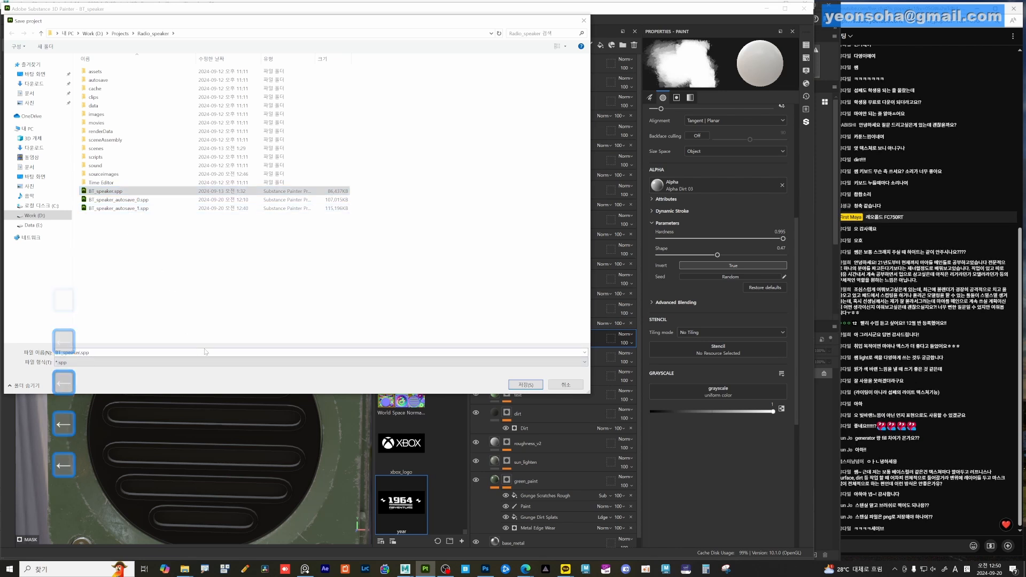
pyautogui.write('_2')
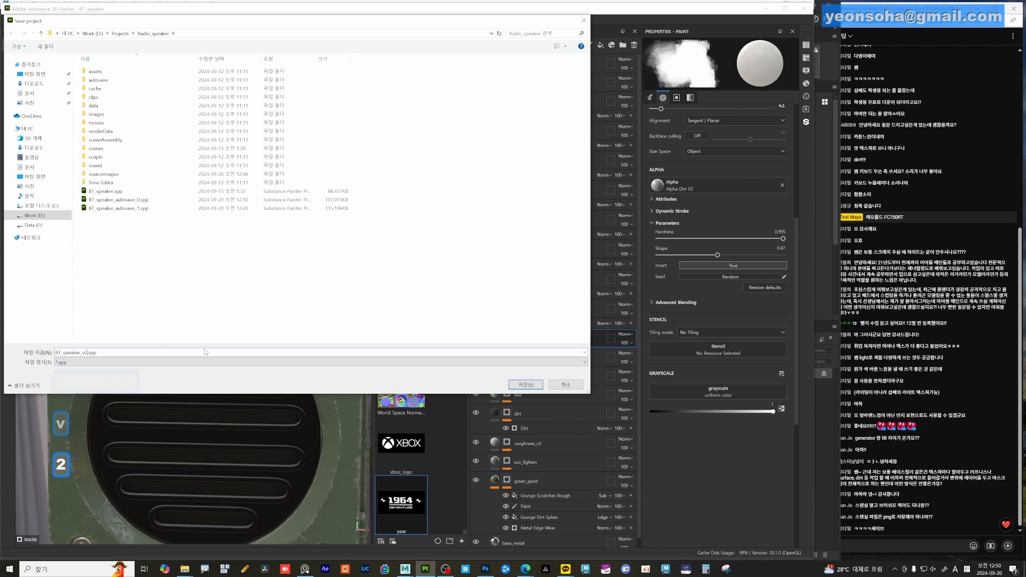
pyautogui.press('Return')
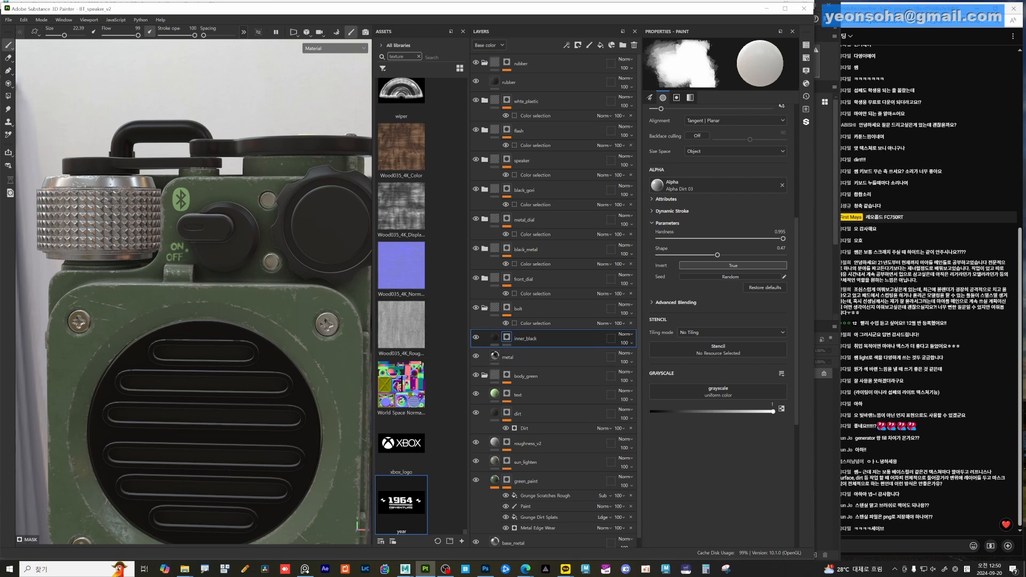
# - Show the inner_black mask on its own and add a Dirt generator to it
pyautogui.keyDown('alt'); pyautogui.click(507, 338); pyautogui.keyUp('alt')
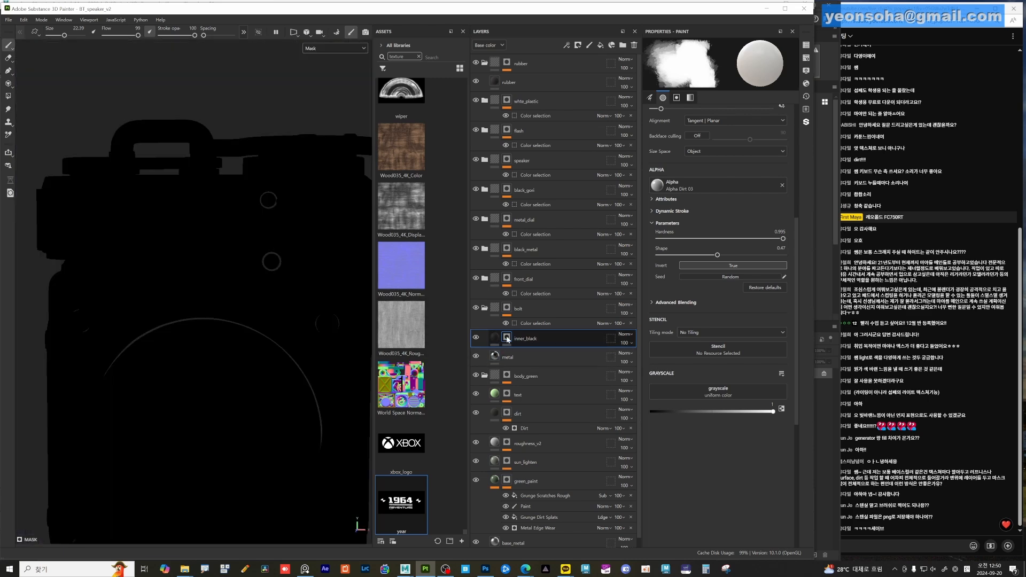
pyautogui.moveTo(257, 343)
pyautogui.keyDown('alt'); pyautogui.mouseDown()
pyautogui.moveTo(291, 332)
pyautogui.moveTo(314, 354)
pyautogui.mouseUp(); pyautogui.keyUp('alt')
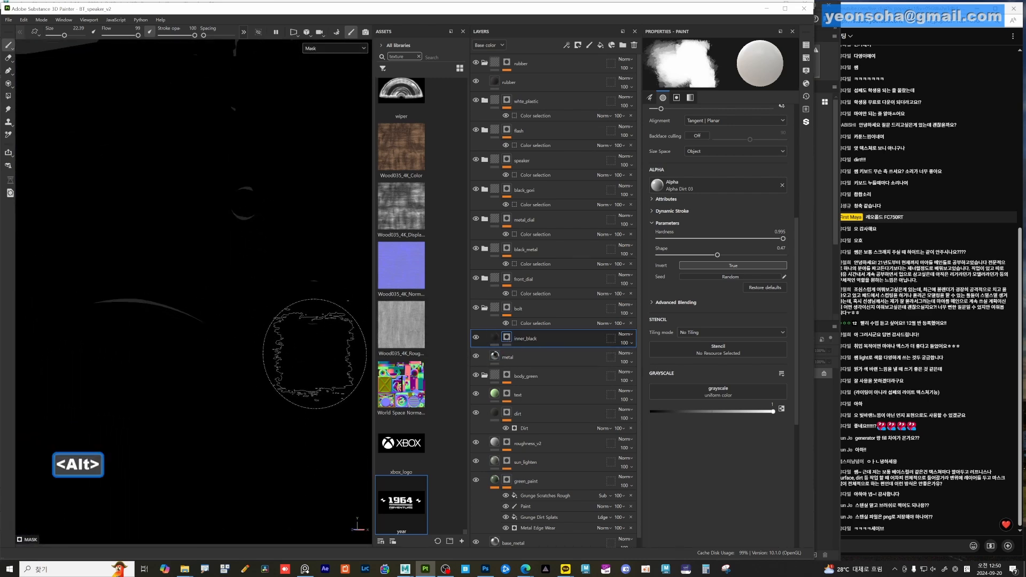
pyautogui.keyDown('ctrl'); pyautogui.moveTo(315, 353); pyautogui.dragTo(308, 312, button='right'); pyautogui.keyUp('ctrl')
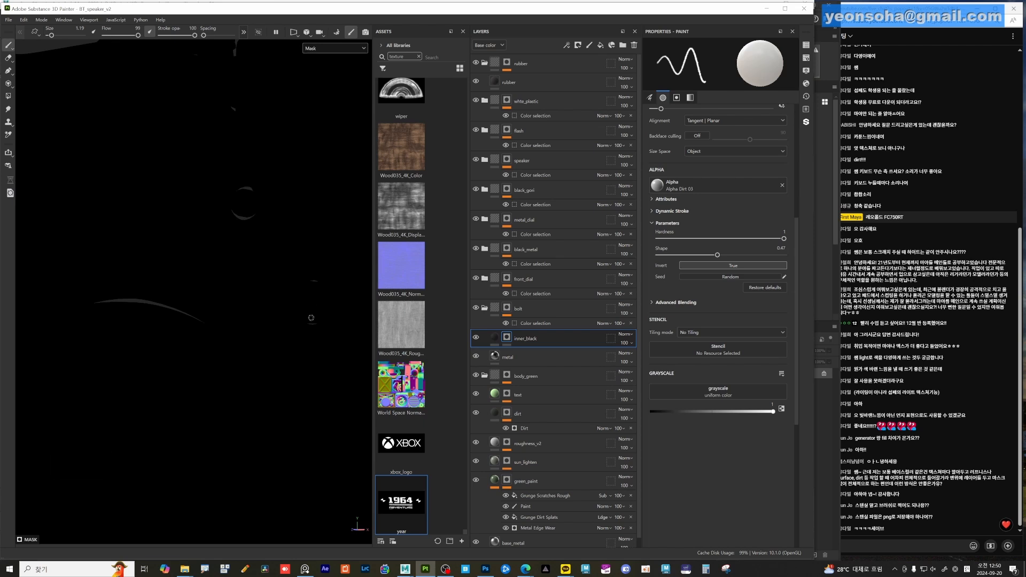
pyautogui.rightClick(508, 342)
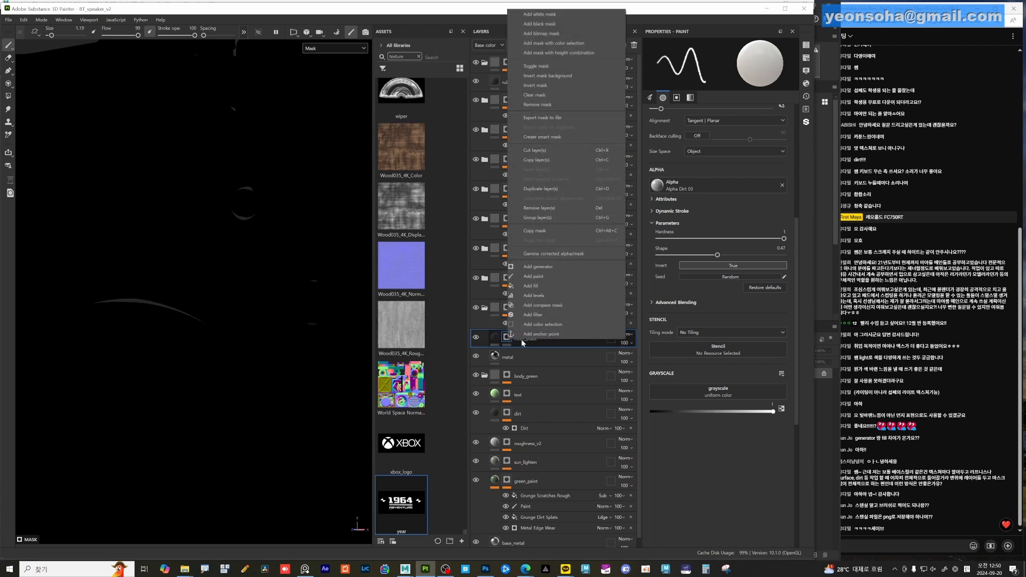
pyautogui.click(545, 268)
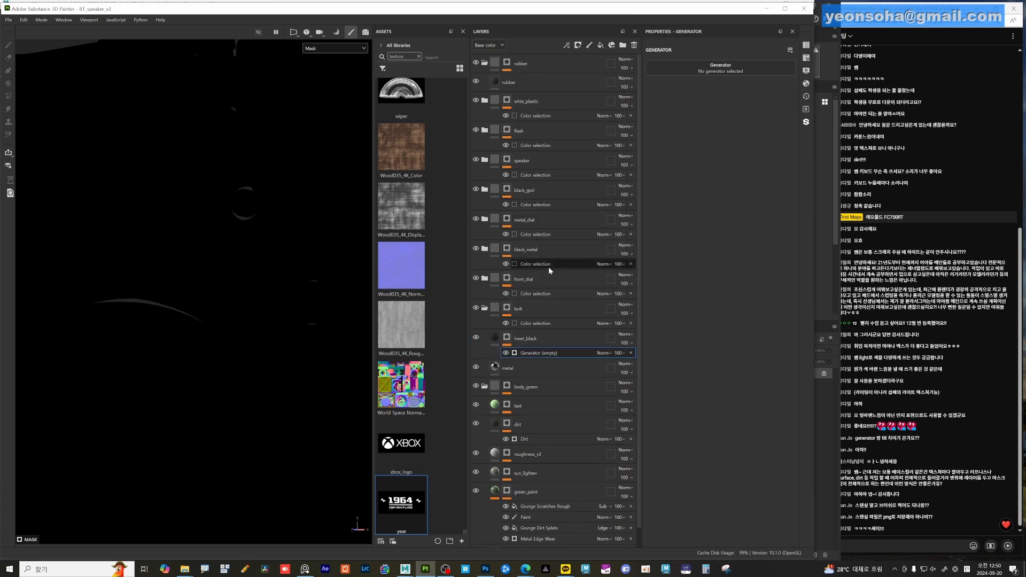
pyautogui.click(725, 68)
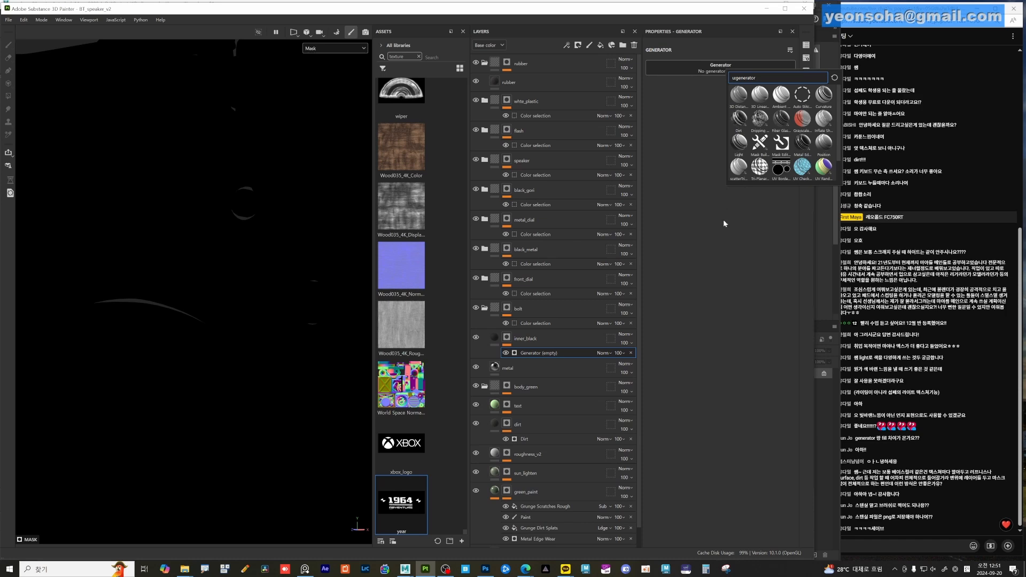
pyautogui.click(739, 122)
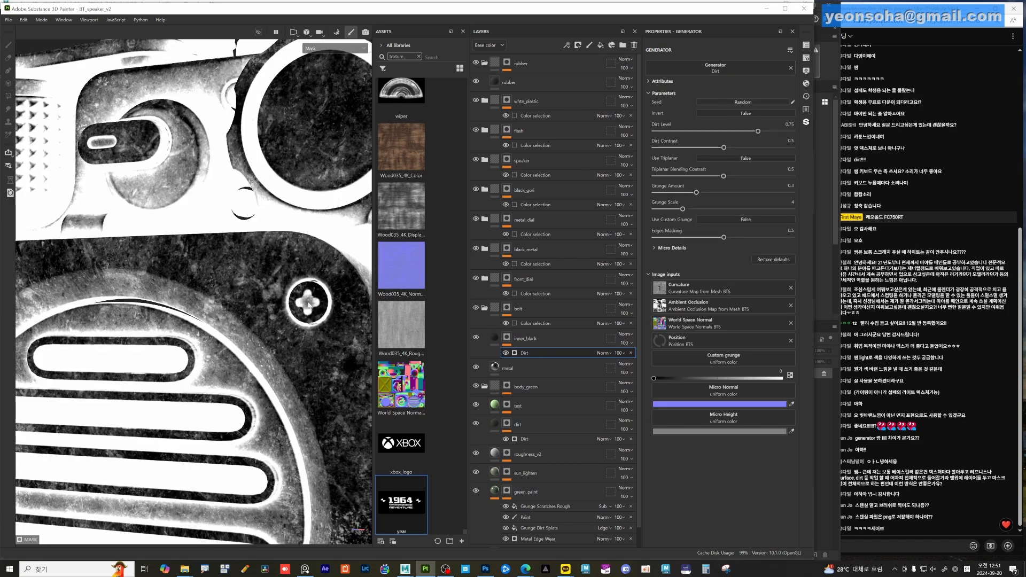
# - Raise the generator's Dirt Level to 0.84 while viewing the bolt in the mask, and return to the material display
pyautogui.keyDown('alt'); pyautogui.keyDown('shift'); pyautogui.moveTo(283, 326); pyautogui.dragTo(306, 323); pyautogui.keyUp('shift'); pyautogui.keyUp('alt')
pyautogui.keyDown('alt'); pyautogui.moveTo(307, 322); pyautogui.dragTo(266, 313, button='middle'); pyautogui.keyUp('alt')
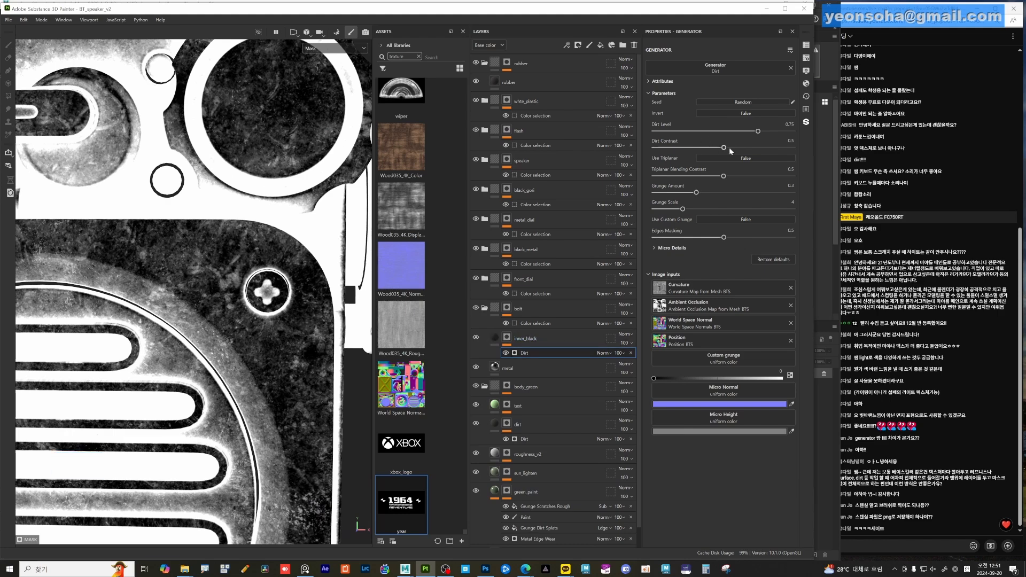
pyautogui.moveTo(759, 132); pyautogui.dragTo(771, 133)
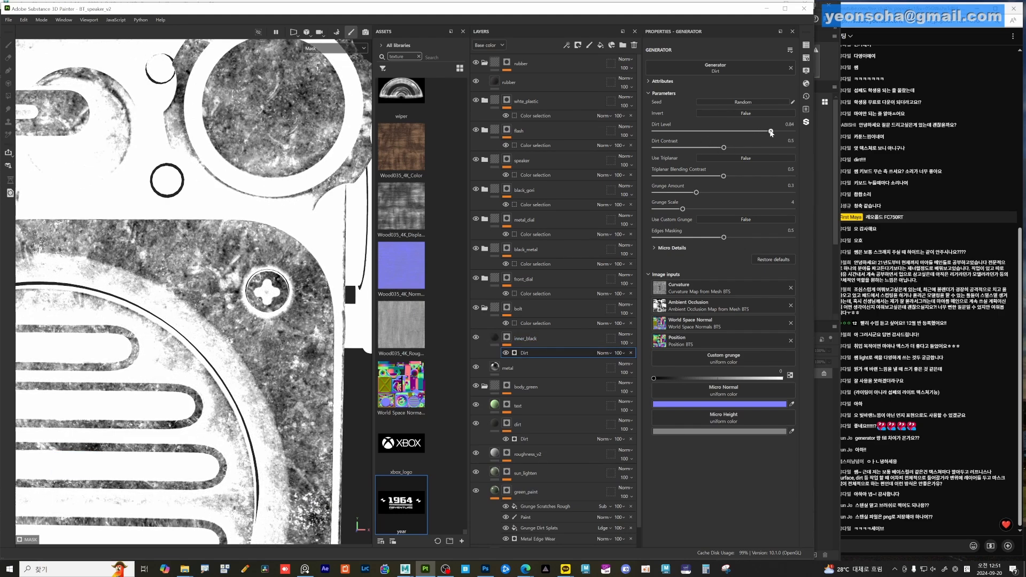
pyautogui.click(495, 337)
# - Examine the darkened cross recess of the front panel's corner bolt up close, with the inner_black layer hidden and shown
pyautogui.keyDown('alt'); pyautogui.moveTo(299, 306); pyautogui.dragTo(241, 309, button='right'); pyautogui.keyUp('alt')
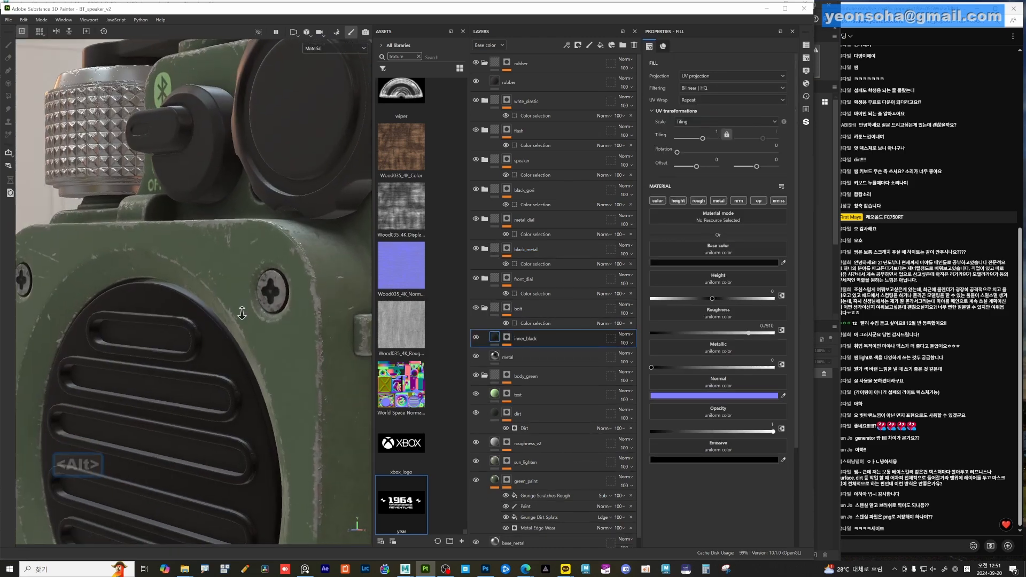
pyautogui.keyDown('alt'); pyautogui.moveTo(241, 309); pyautogui.dragTo(286, 313); pyautogui.keyUp('alt')
pyautogui.keyDown('alt'); pyautogui.moveTo(285, 313); pyautogui.dragTo(190, 316, button='middle'); pyautogui.keyUp('alt')
pyautogui.keyDown('alt'); pyautogui.moveTo(191, 315); pyautogui.dragTo(166, 312); pyautogui.keyUp('alt')
pyautogui.keyDown('alt'); pyautogui.moveTo(166, 313); pyautogui.dragTo(221, 296, button='right'); pyautogui.keyUp('alt')
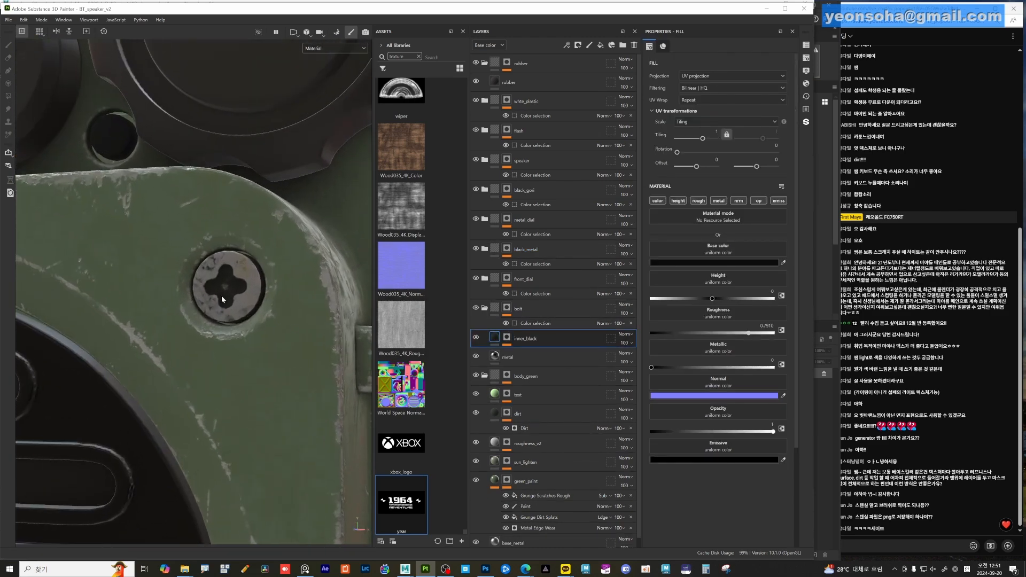
pyautogui.click(476, 337)
pyautogui.click(476, 337)
# - Compare the inner_black dirt mask with the bolt folder's color selection mask around the bolt head
pyautogui.keyDown('alt'); pyautogui.click(506, 339); pyautogui.keyUp('alt')
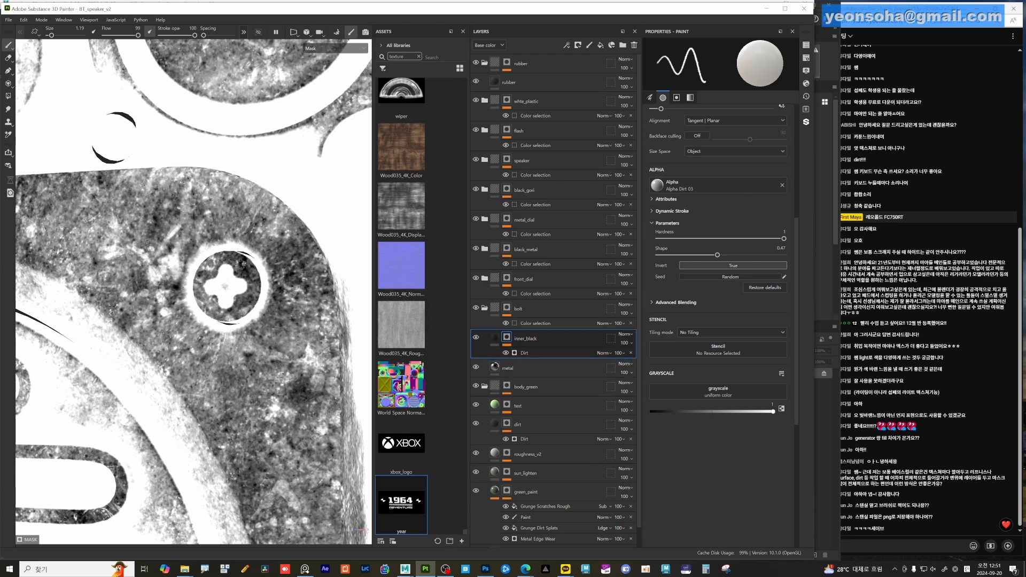
pyautogui.click(507, 308)
pyautogui.keyDown('alt'); pyautogui.click(505, 310); pyautogui.keyUp('alt')
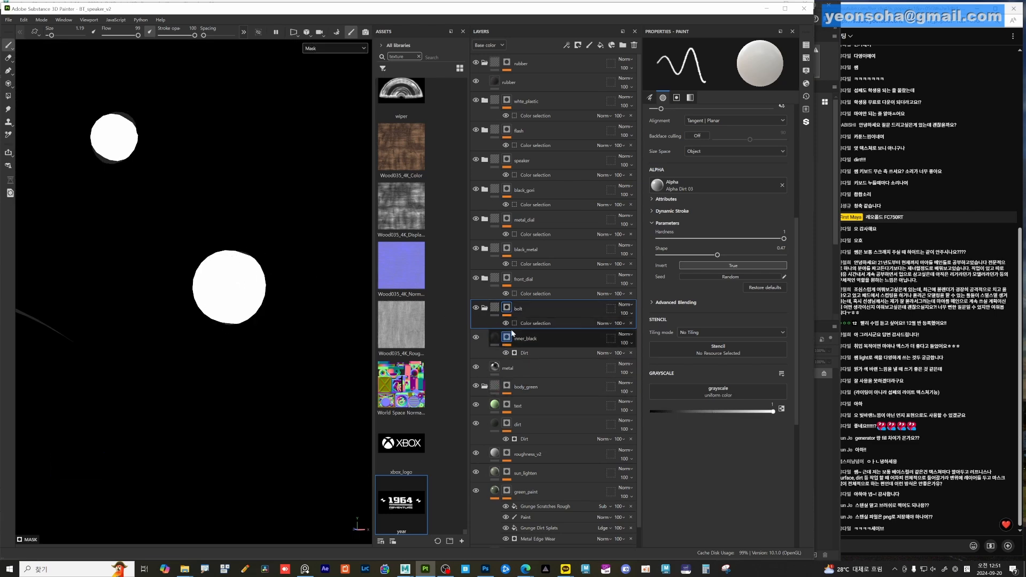
pyautogui.doubleClick(517, 309)
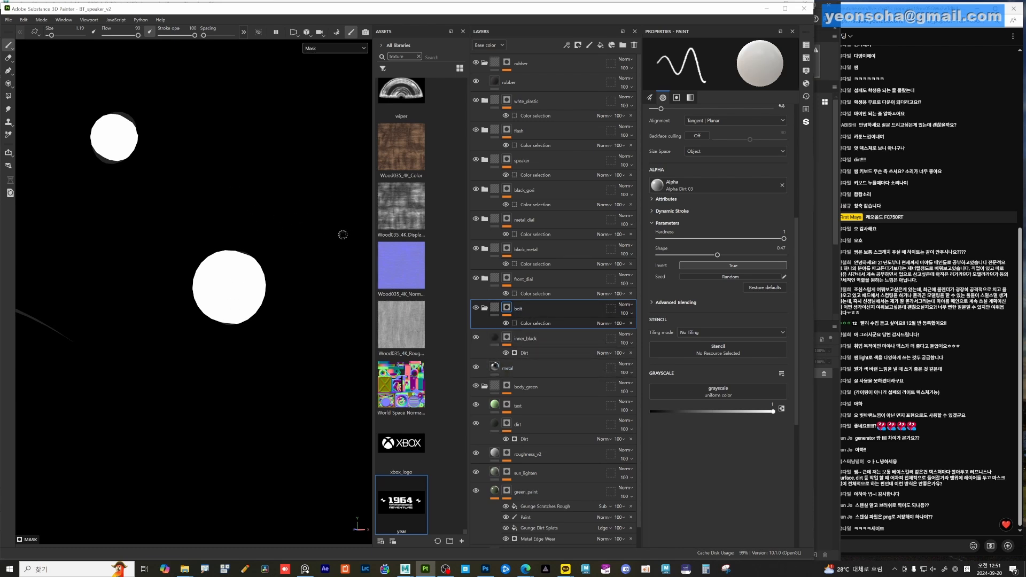
pyautogui.click(507, 341)
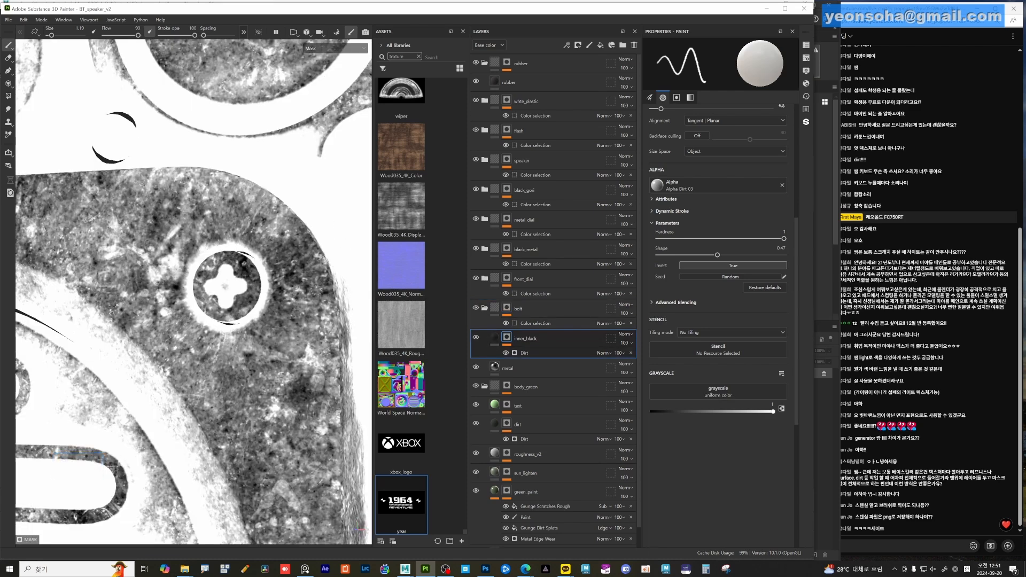
pyautogui.press('F7')
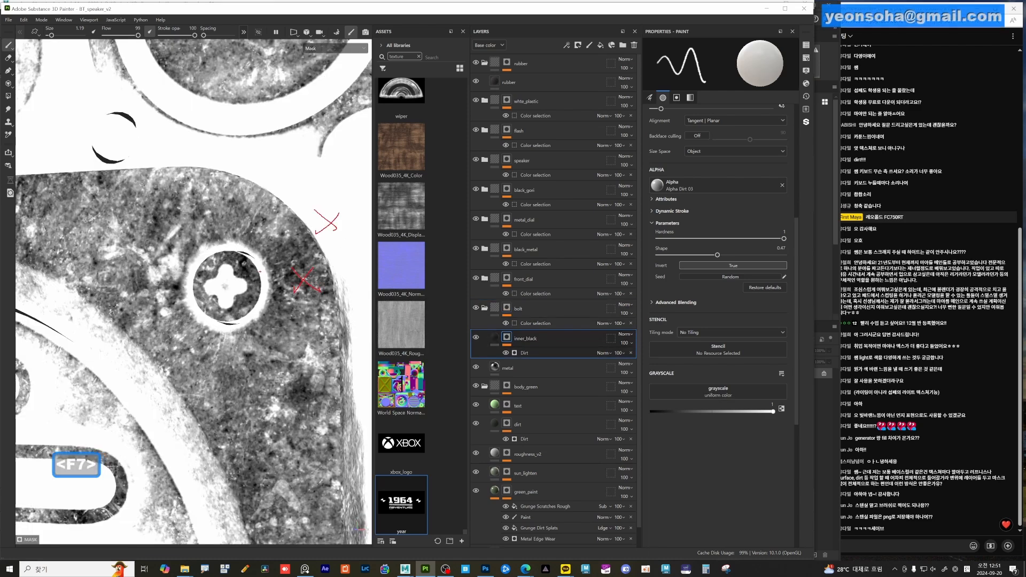
pyautogui.moveTo(263, 294)
pyautogui.mouseDown()
pyautogui.moveTo(202, 293)
pyautogui.moveTo(255, 259)
pyautogui.mouseUp()
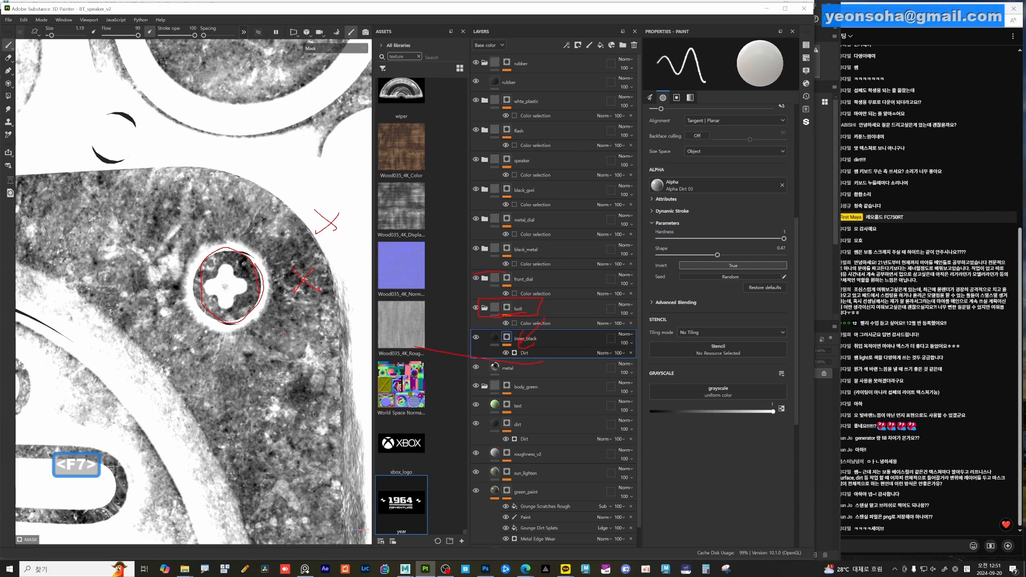
pyautogui.moveTo(285, 334)
pyautogui.mouseDown()
pyautogui.moveTo(216, 284)
pyautogui.moveTo(238, 287)
pyautogui.mouseUp()
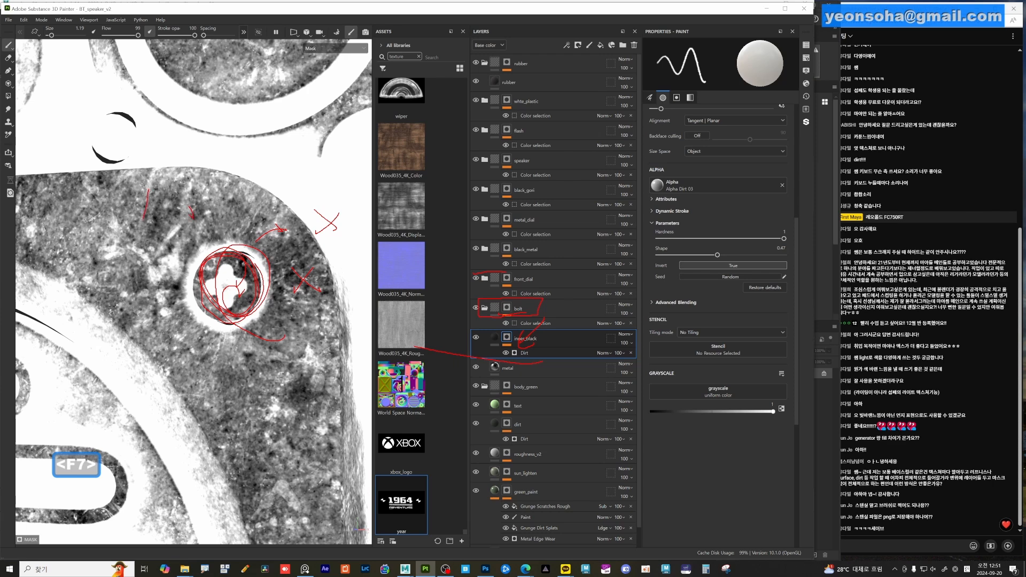
pyautogui.press('Escape')
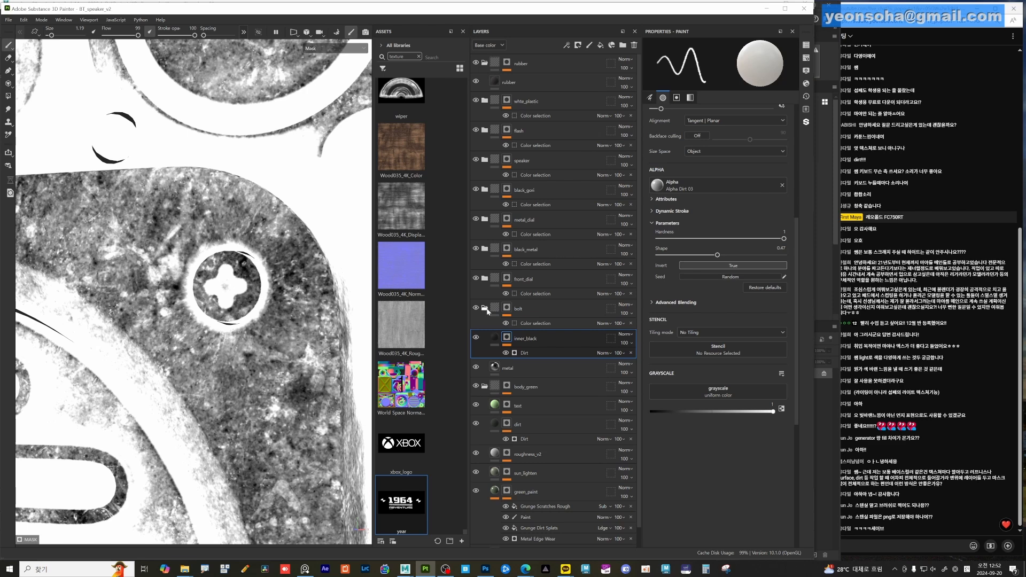
# - Return to the material display and toggle the inner_black layer's visibility to compare its effect on the bolt
pyautogui.click(495, 337)
pyautogui.scroll(-2, 269, 326)
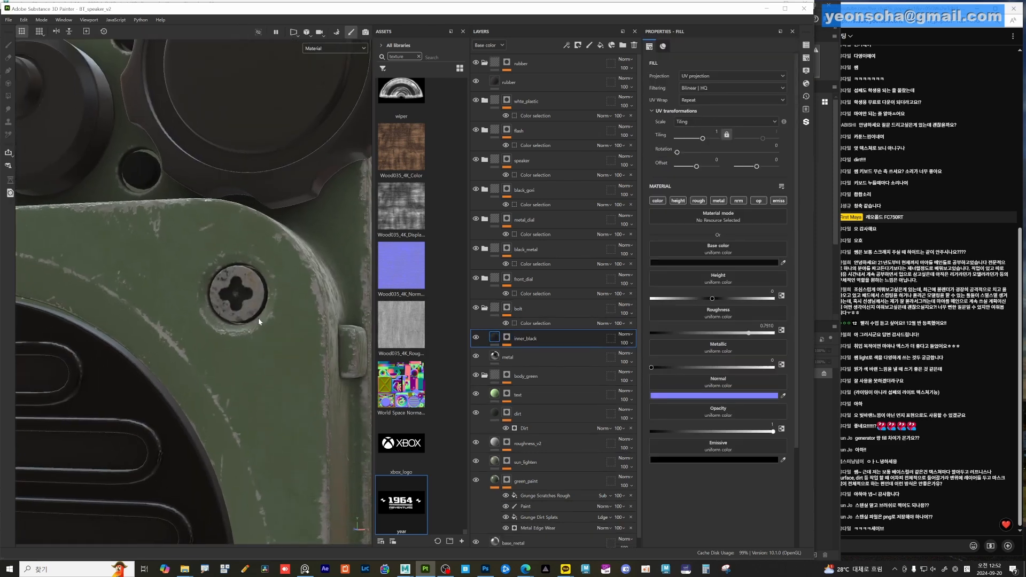
pyautogui.click(476, 337)
pyautogui.click(476, 338)
pyautogui.click(475, 337)
pyautogui.click(476, 337)
pyautogui.click(475, 337)
pyautogui.click(476, 337)
# - Look over the whole speaker from several angles and examine the large front dial up close
pyautogui.scroll(-6, 233, 359)
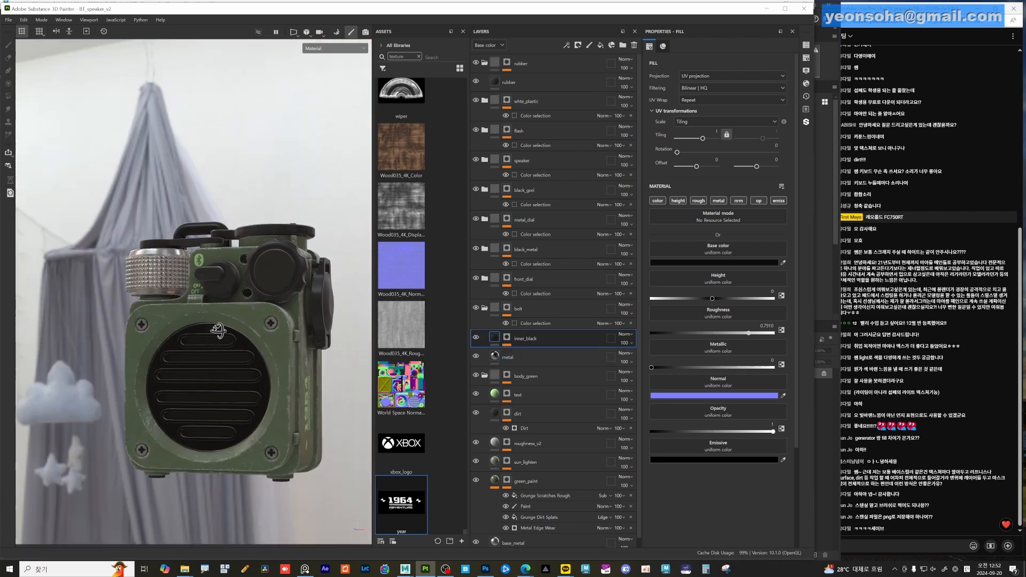
pyautogui.keyDown('alt'); pyautogui.moveTo(234, 360); pyautogui.dragTo(205, 391, button='middle'); pyautogui.keyUp('alt')
pyautogui.keyDown('alt'); pyautogui.moveTo(205, 390); pyautogui.dragTo(248, 361); pyautogui.keyUp('alt')
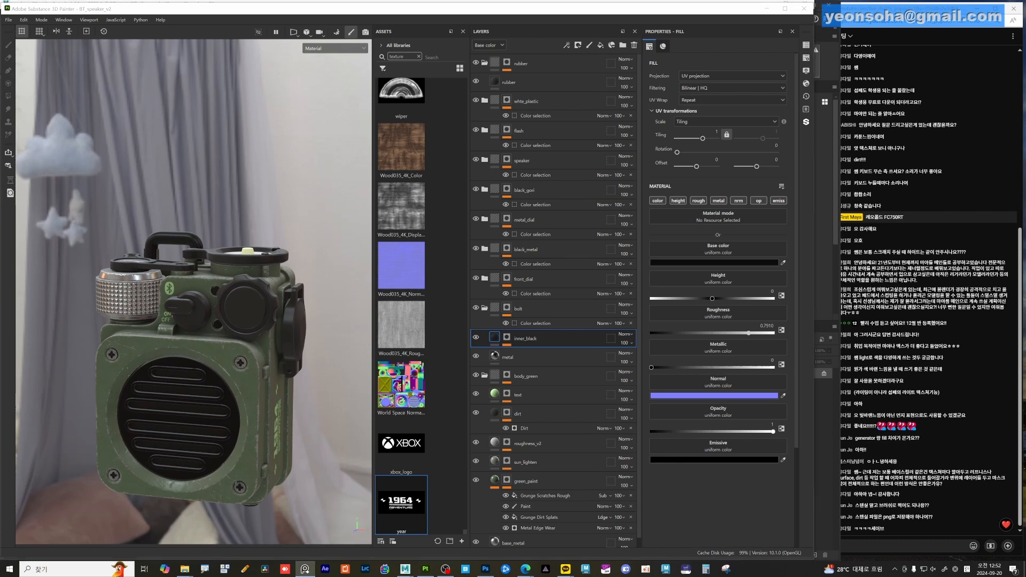
pyautogui.moveTo(258, 349)
pyautogui.keyDown('alt'); pyautogui.mouseDown()
pyautogui.moveTo(284, 342)
pyautogui.moveTo(209, 291)
pyautogui.mouseUp(); pyautogui.keyUp('alt')
pyautogui.scroll(3, 267, 331)
pyautogui.moveTo(208, 291)
pyautogui.keyDown('alt'); pyautogui.mouseDown(button='middle')
pyautogui.moveTo(209, 347)
pyautogui.moveTo(262, 366)
pyautogui.mouseUp(button='middle'); pyautogui.keyUp('alt')
pyautogui.scroll(2, 209, 346)
pyautogui.keyDown('alt'); pyautogui.moveTo(220, 376); pyautogui.dragTo(250, 354); pyautogui.keyUp('alt')
pyautogui.keyDown('alt'); pyautogui.moveTo(250, 355); pyautogui.dragTo(287, 365, button='middle'); pyautogui.keyUp('alt')
pyautogui.keyDown('alt'); pyautogui.moveTo(330, 379); pyautogui.dragTo(342, 362); pyautogui.keyUp('alt')
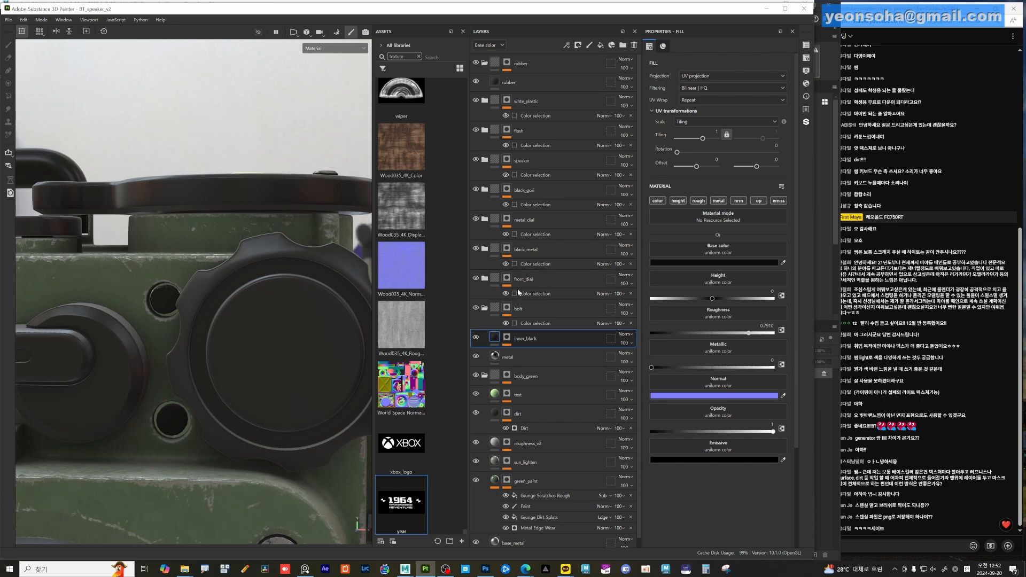
# - Check which parts the front_dial folder's mask covers, return to the material display and expand the folder
pyautogui.keyDown('alt'); pyautogui.click(507, 278); pyautogui.keyUp('alt')
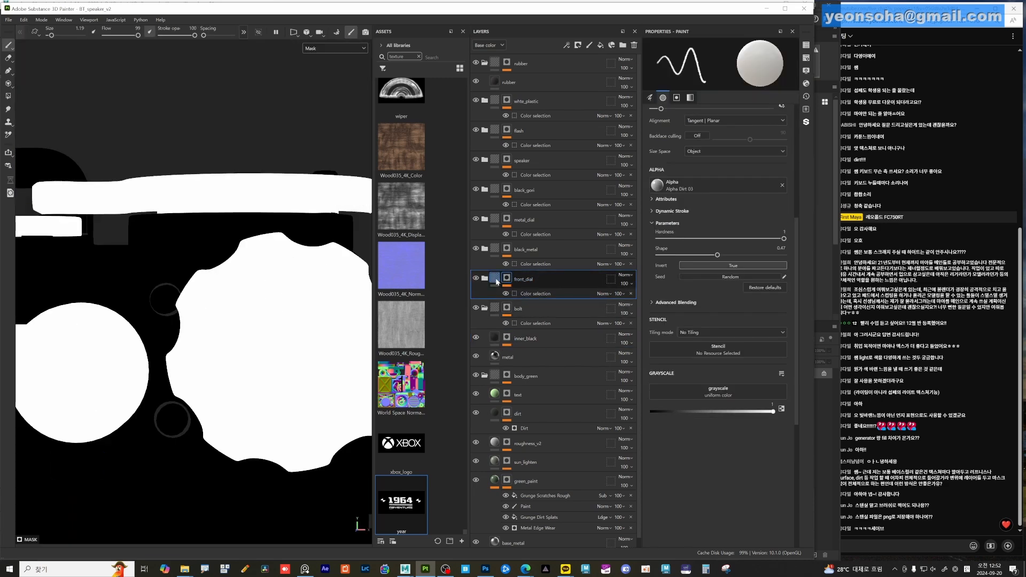
pyautogui.click(496, 279)
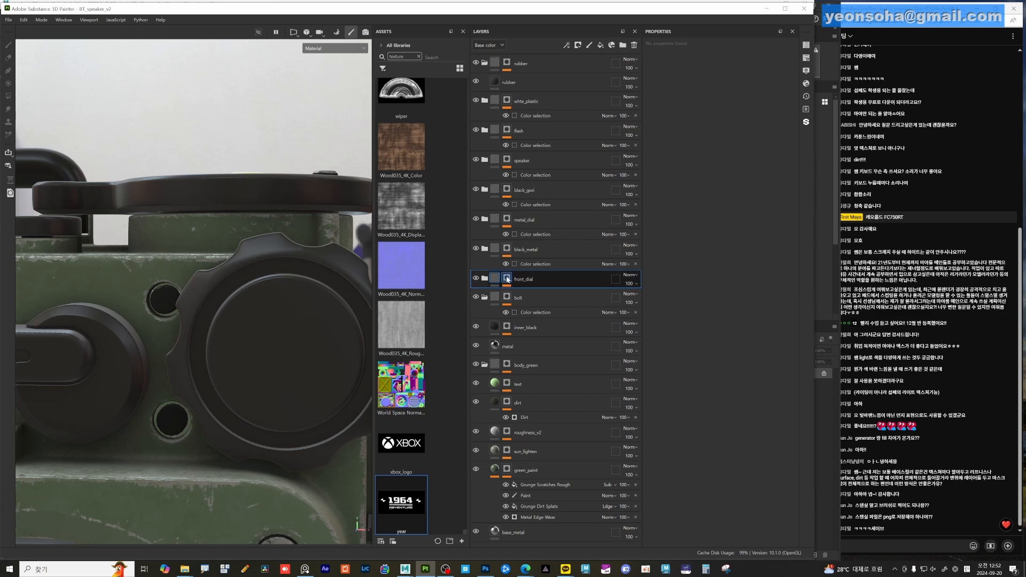
pyautogui.keyDown('alt'); pyautogui.click(507, 278); pyautogui.keyUp('alt')
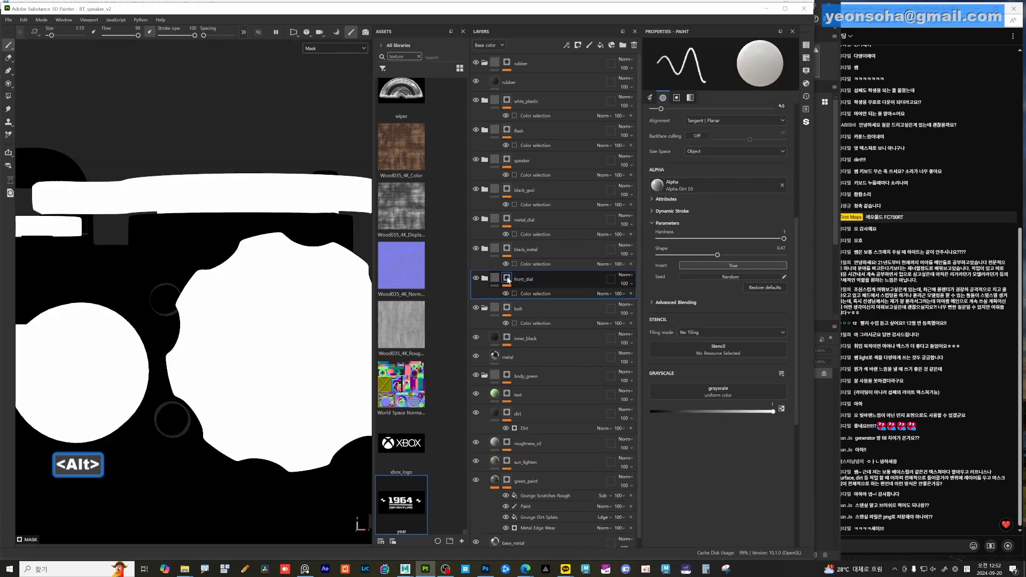
pyautogui.click(495, 279)
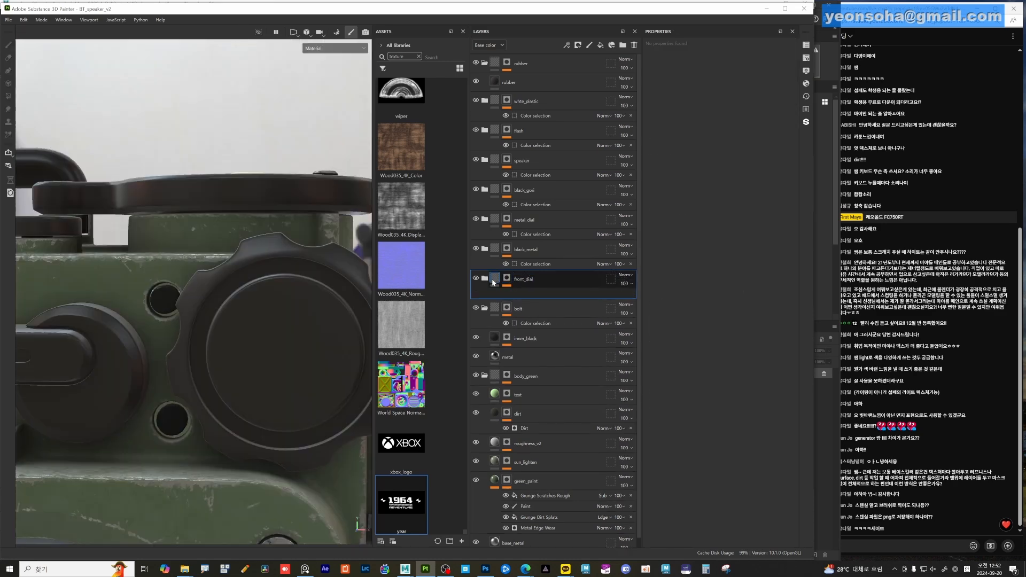
pyautogui.click(485, 279)
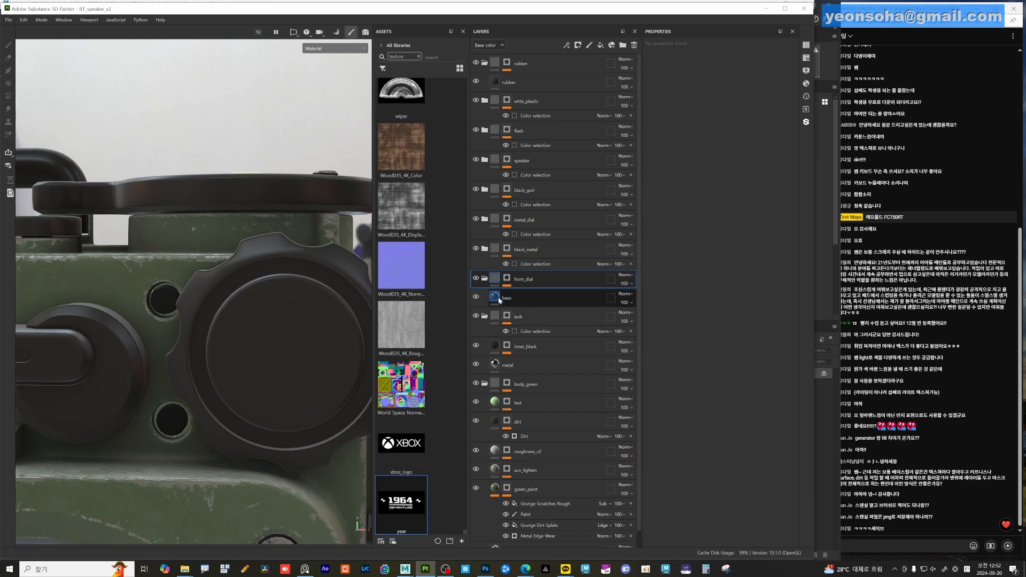
# - Add a fill layer named logo above the base layer inside the front_dial folder
pyautogui.click(534, 299)
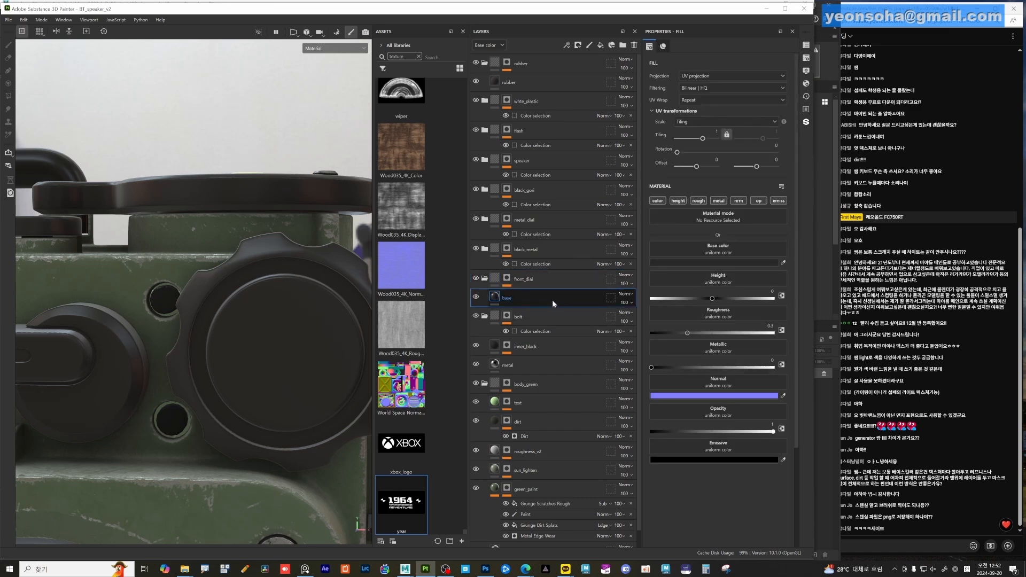
pyautogui.click(601, 45)
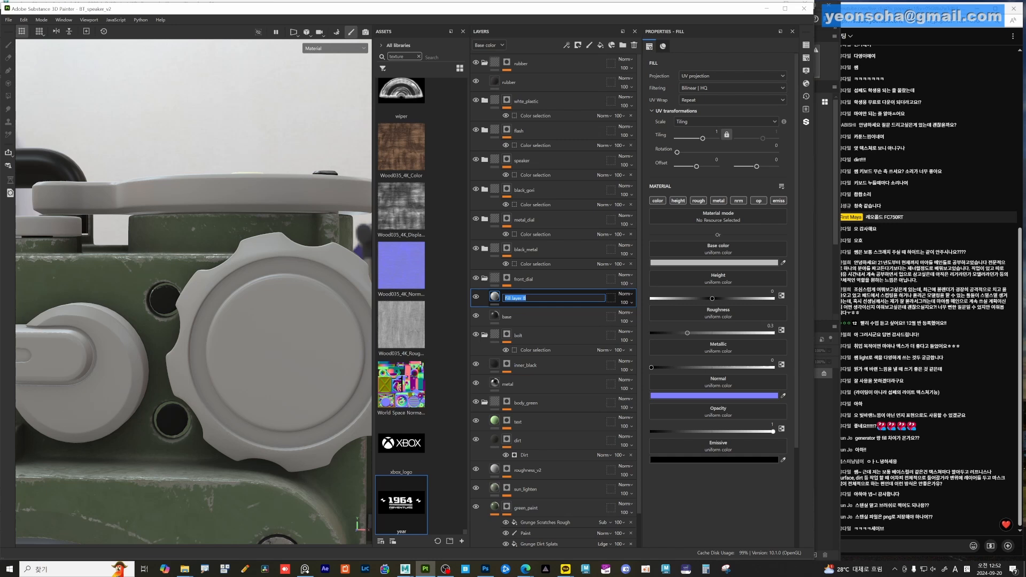
pyautogui.write('logo')
pyautogui.press('Return')
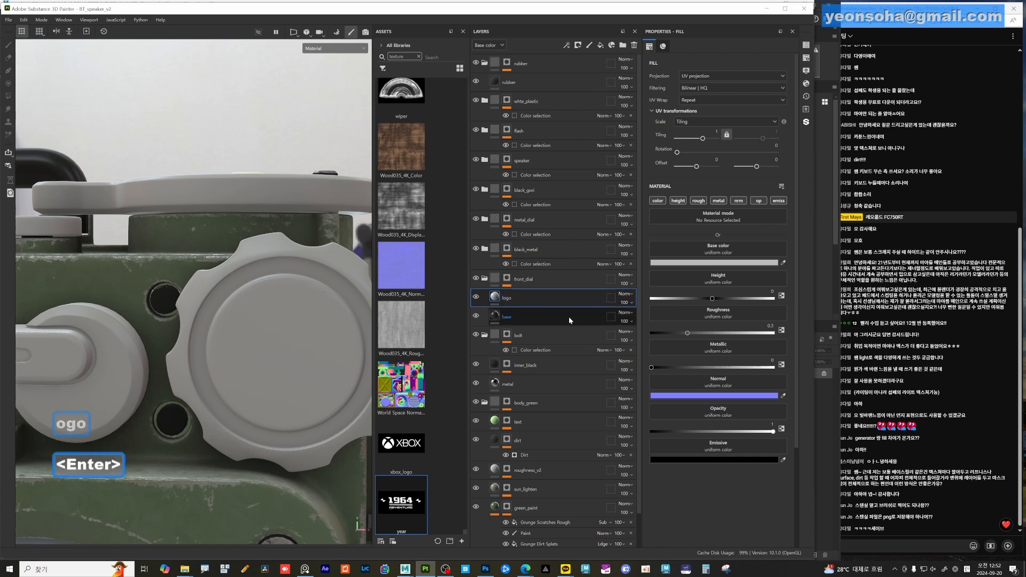
# - Set the logo layer's base color to pale green C4E3BC
pyautogui.click(697, 263)
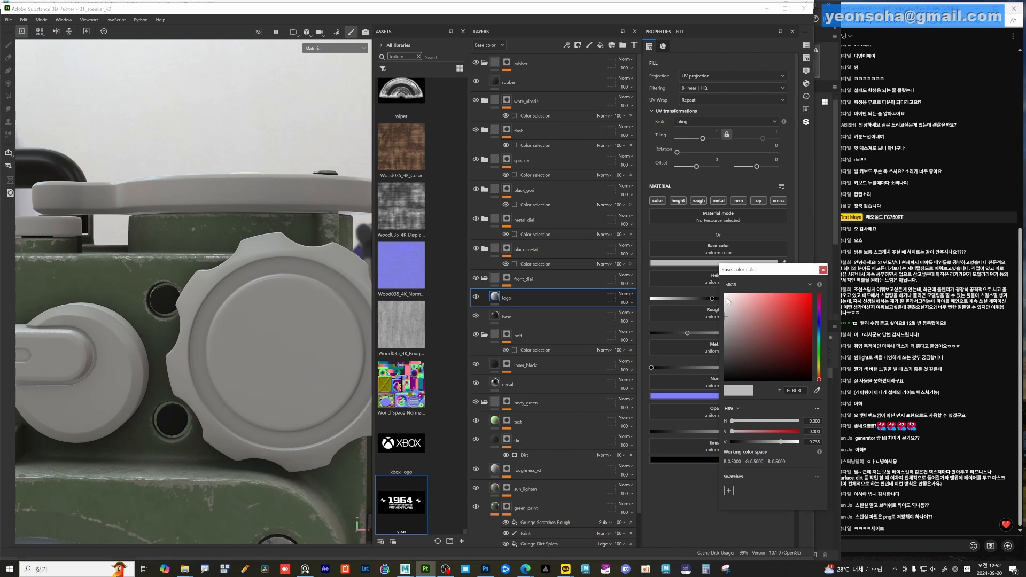
pyautogui.click(726, 297)
pyautogui.moveTo(726, 299); pyautogui.dragTo(722, 301)
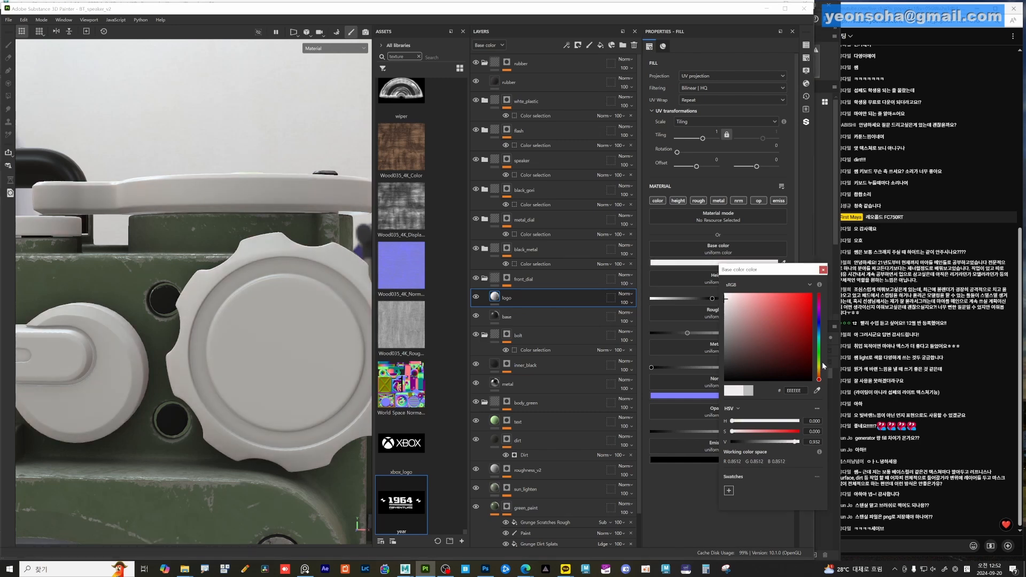
pyautogui.click(819, 356)
pyautogui.click(730, 307)
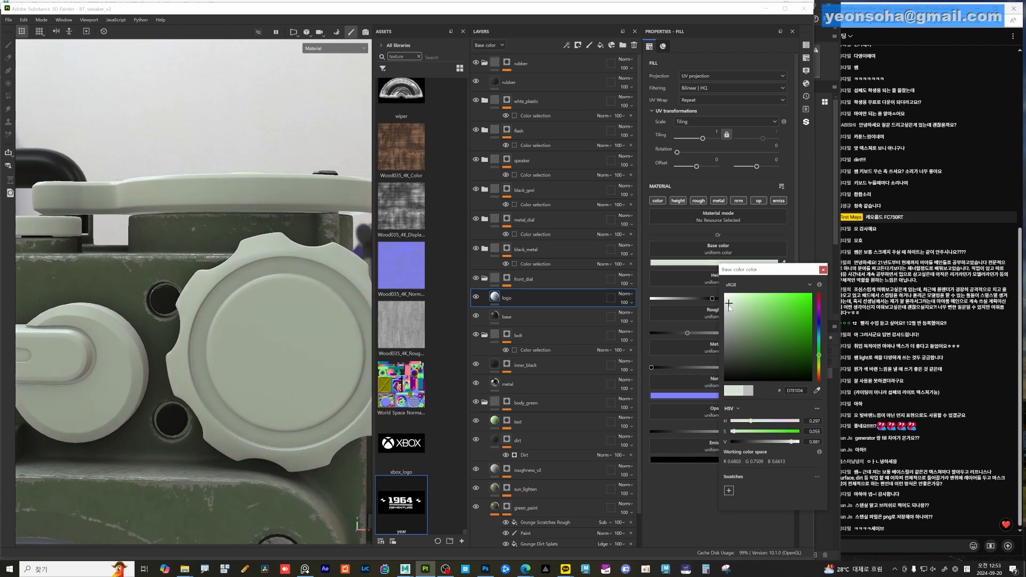
pyautogui.moveTo(729, 309); pyautogui.dragTo(742, 301)
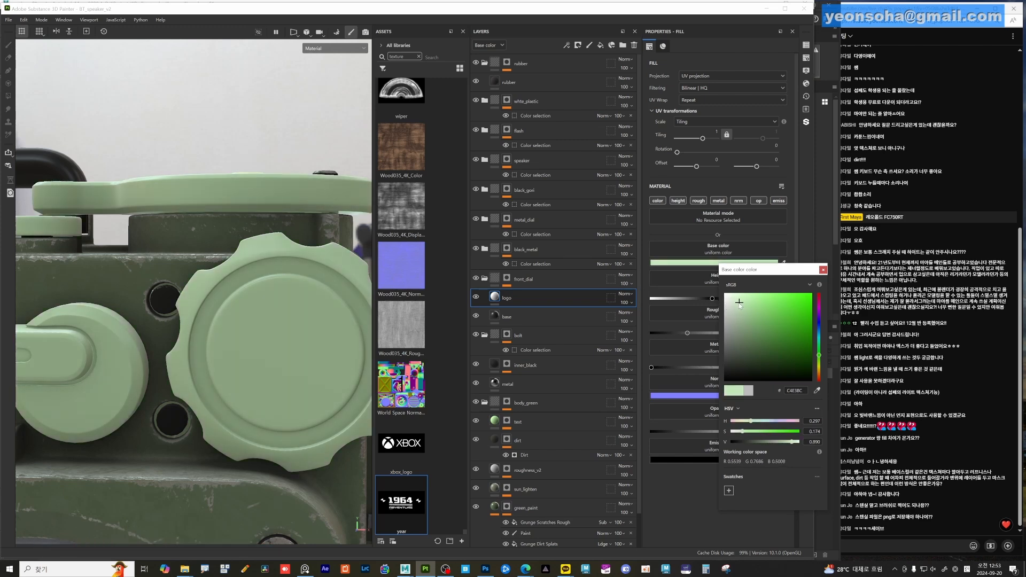
pyautogui.click(823, 269)
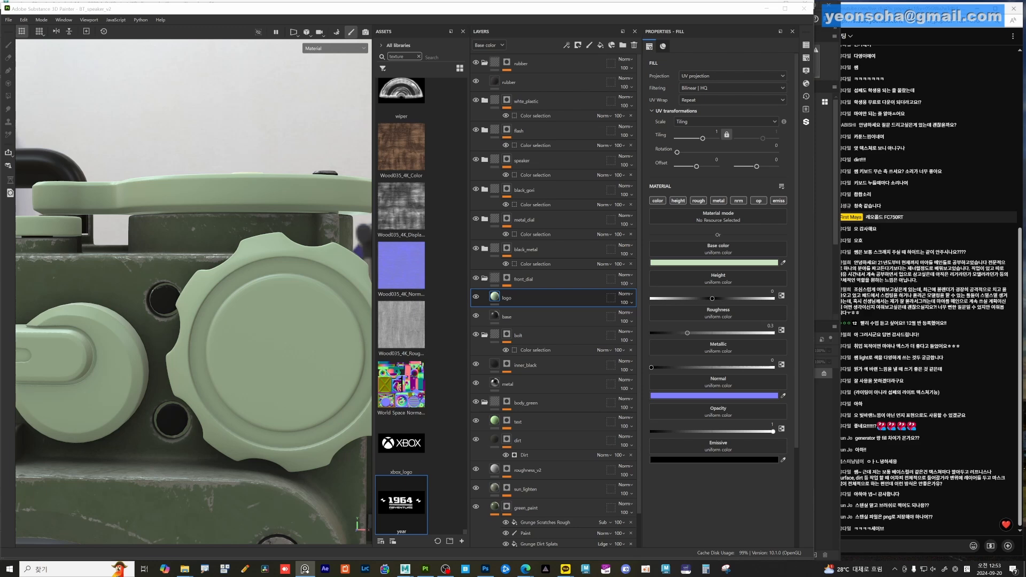
# - Bring up the reference board and capture a screen snip of the yellowish logo on the dial photo
pyautogui.moveTo(500, 575); pyautogui.dragTo(509, 316, button='right')
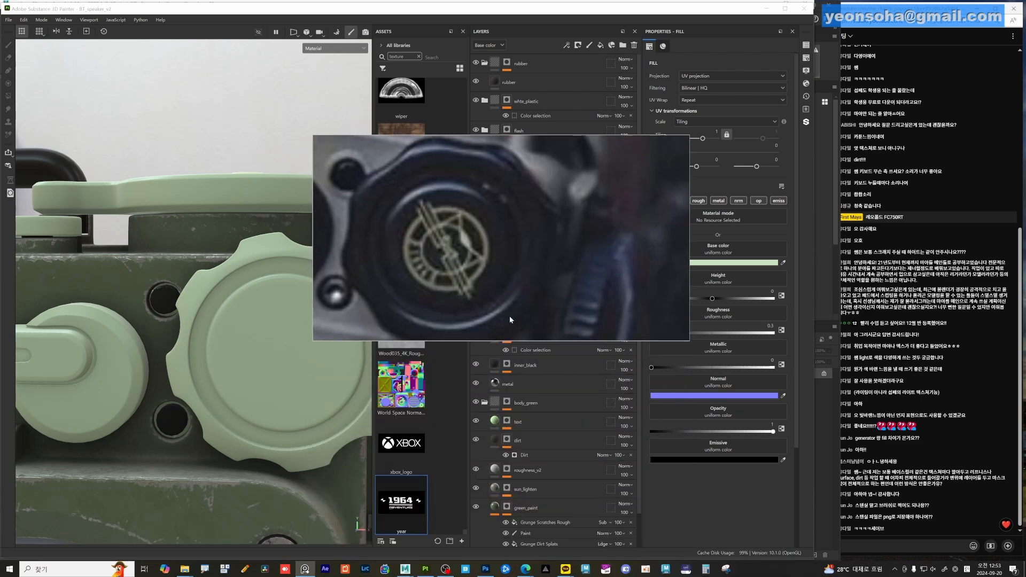
pyautogui.moveTo(476, 220)
pyautogui.mouseDown(button='middle')
pyautogui.moveTo(537, 267)
pyautogui.moveTo(531, 239)
pyautogui.moveTo(553, 222)
pyautogui.mouseUp(button='middle')
pyautogui.scroll(2, 537, 267)
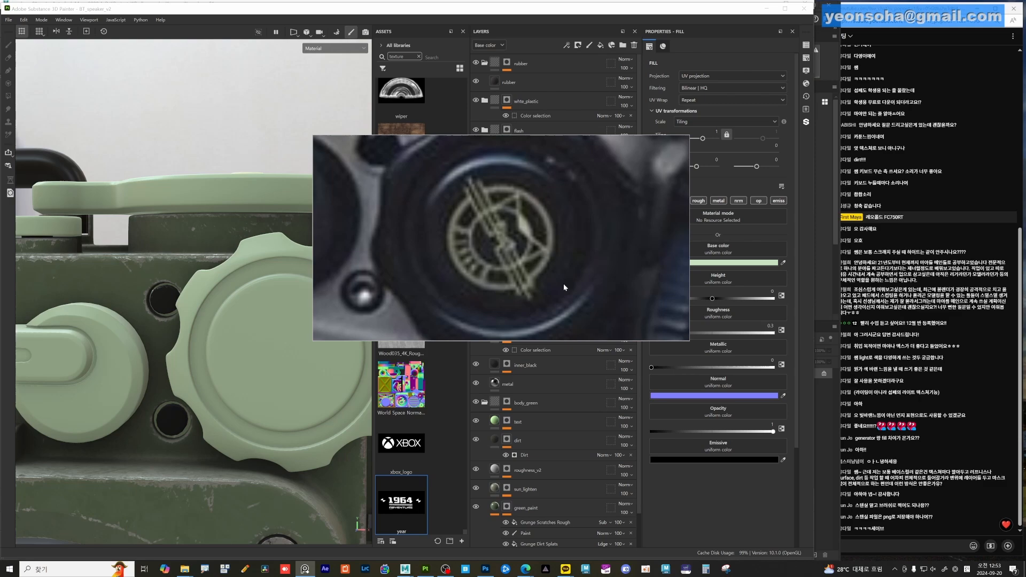
pyautogui.press('shift+super+s')
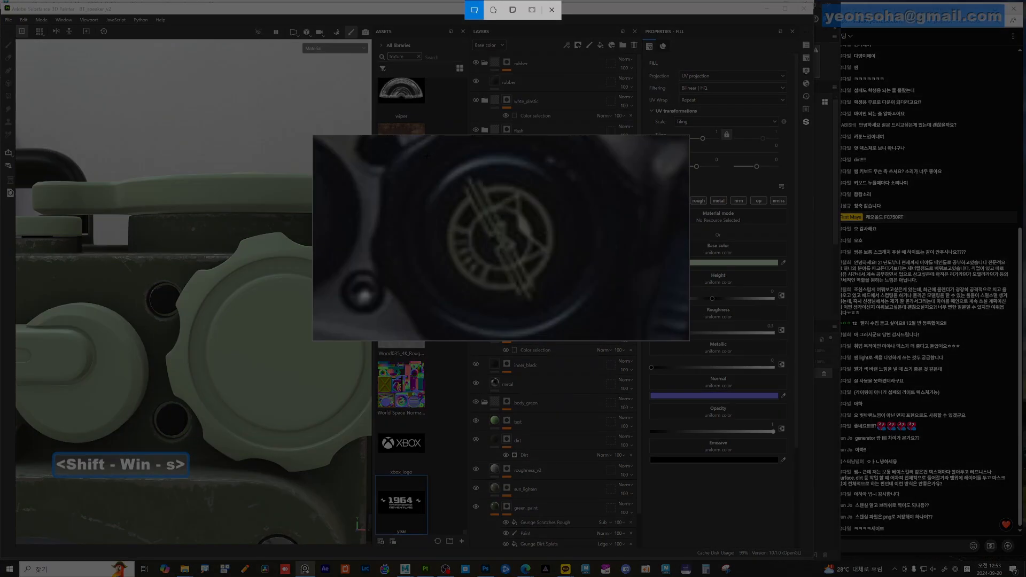
pyautogui.moveTo(427, 155); pyautogui.dragTo(574, 320)
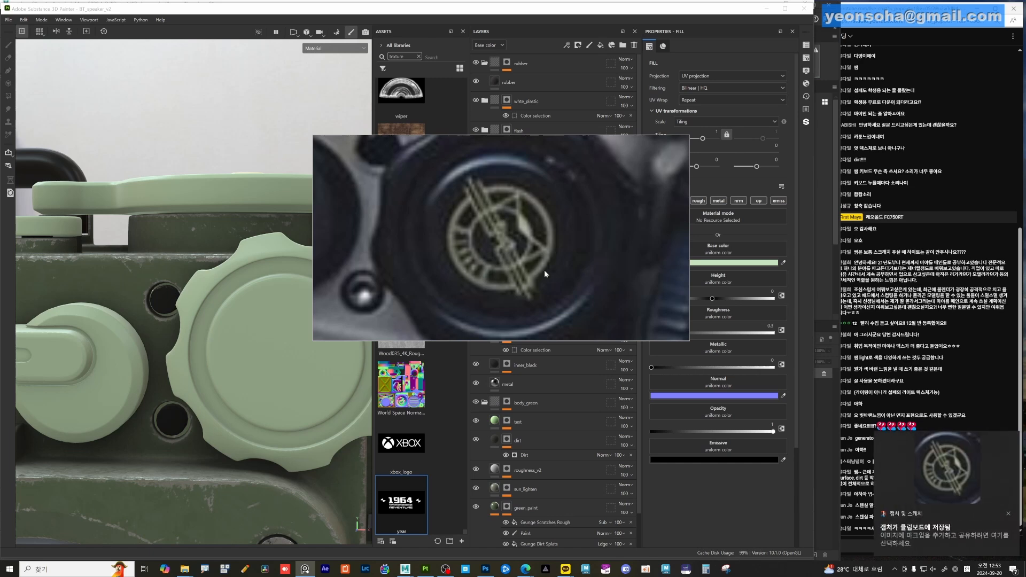
# - Find the reference photo with the sharper pale green dial logo and capture a screen snip of that logo
pyautogui.scroll(-14, 541, 271)
pyautogui.moveTo(581, 242); pyautogui.dragTo(522, 220, button='middle')
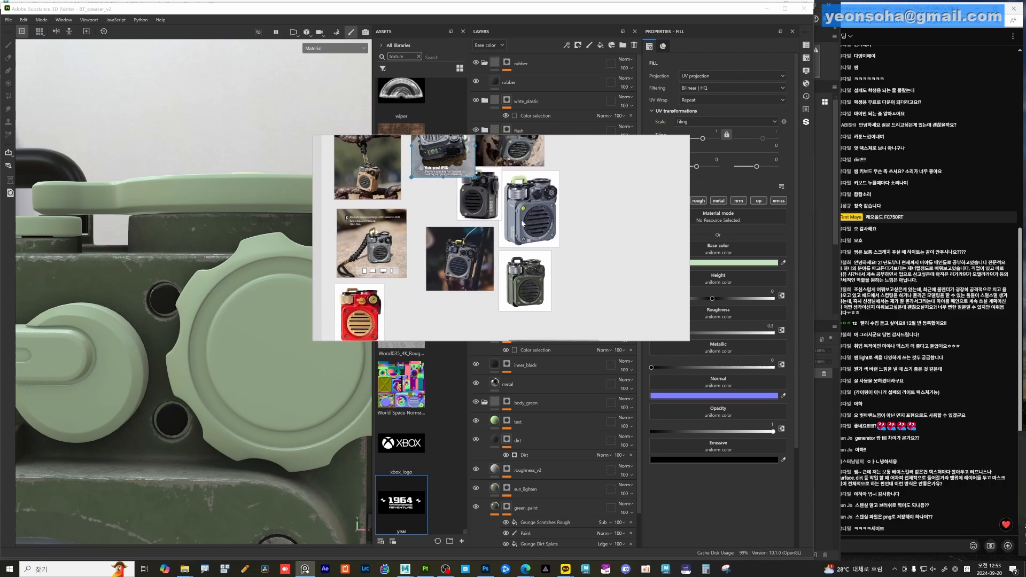
pyautogui.scroll(10, 540, 203)
pyautogui.moveTo(584, 175); pyautogui.dragTo(550, 227, button='middle')
pyautogui.scroll(5, 550, 226)
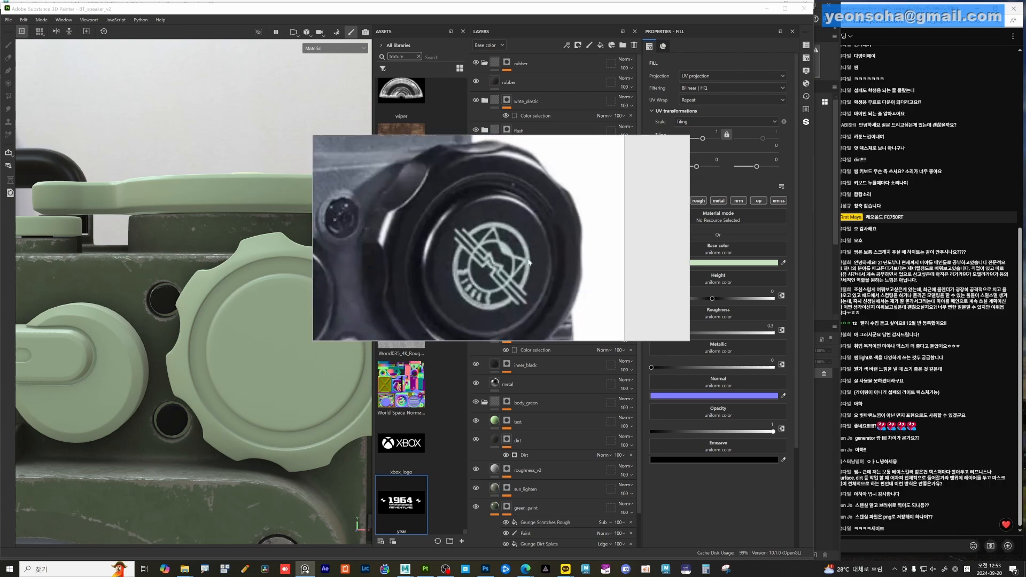
pyautogui.moveTo(528, 261); pyautogui.dragTo(487, 237, button='middle')
pyautogui.scroll(2, 520, 212)
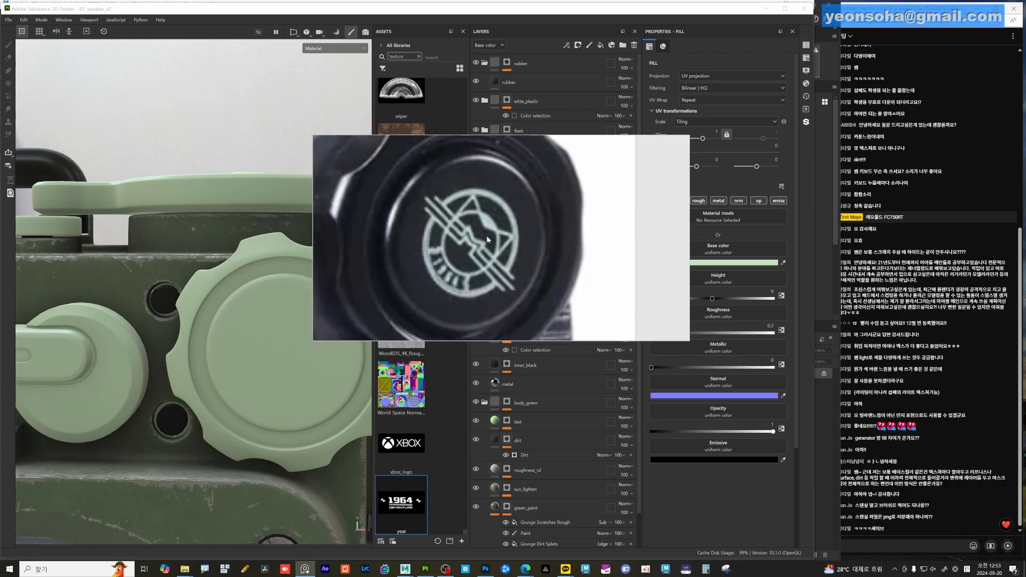
pyautogui.press('super+shift+s')
pyautogui.moveTo(399, 159); pyautogui.dragTo(534, 314)
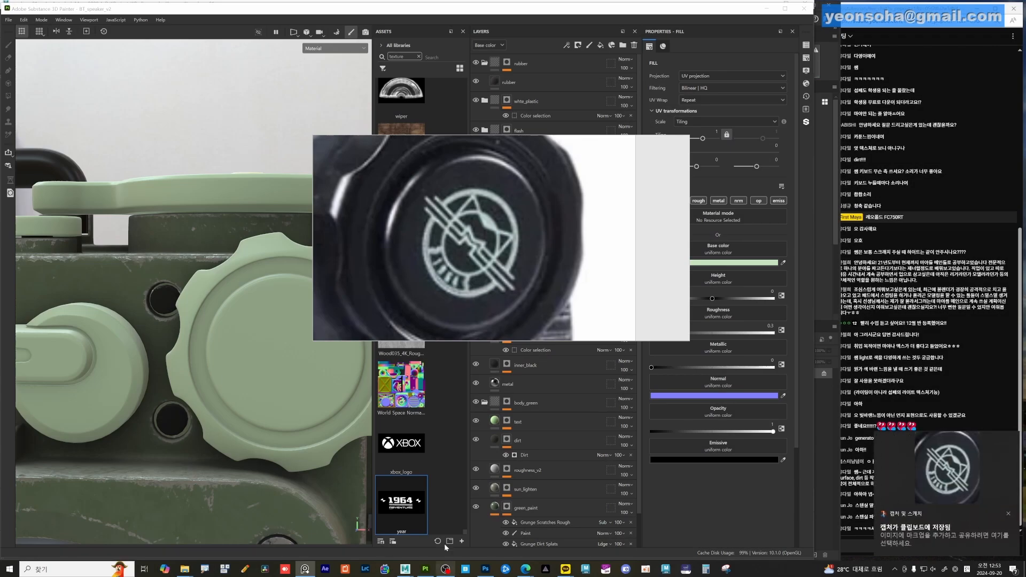
# - Switch to Photoshop, create a new 531 x 596 pixel document and paste the captured dial logo into it
pyautogui.click(486, 568)
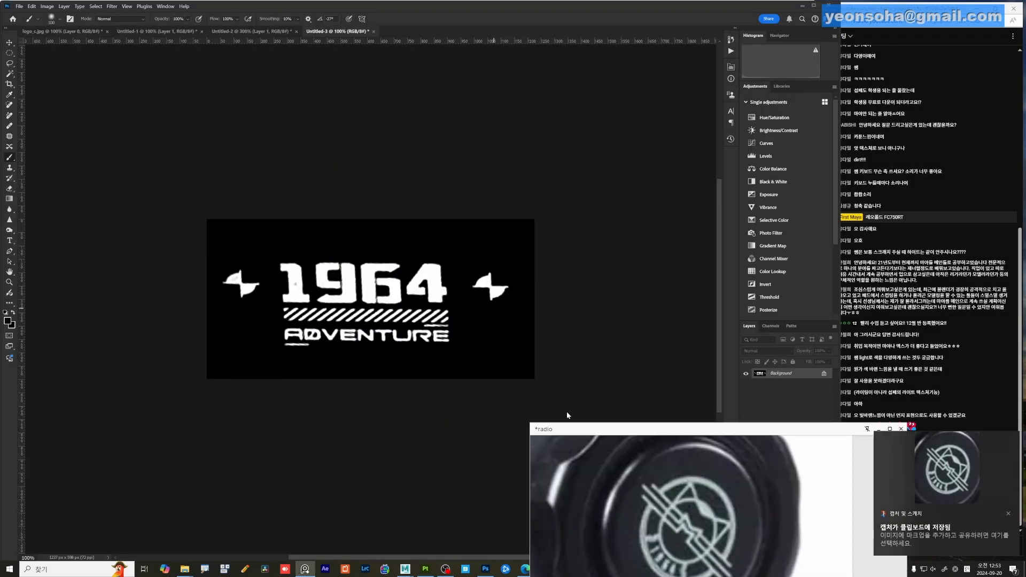
pyautogui.hotkey('ctrl', 'n')
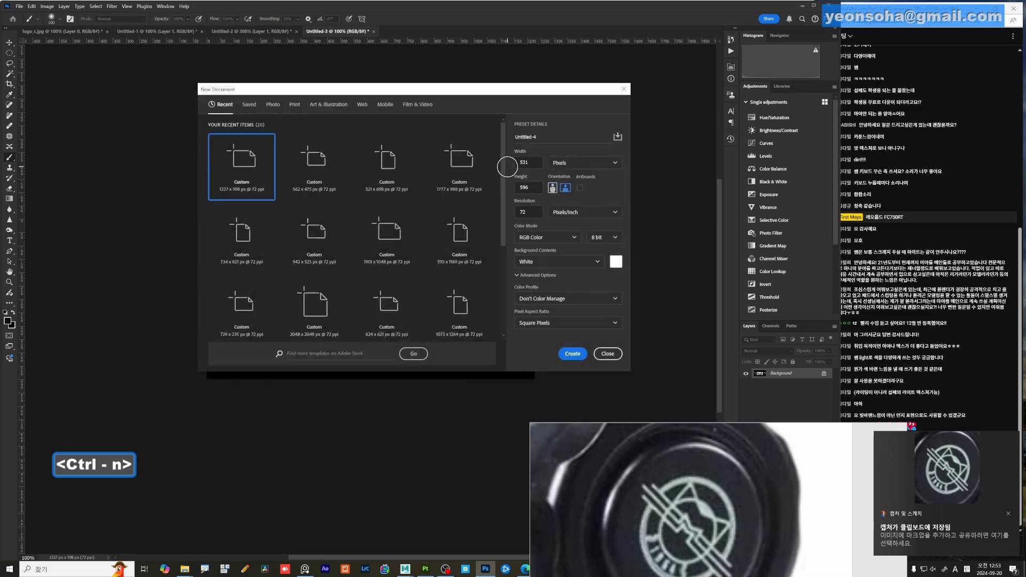
pyautogui.press('Return')
pyautogui.hotkey('ctrl', 'v')
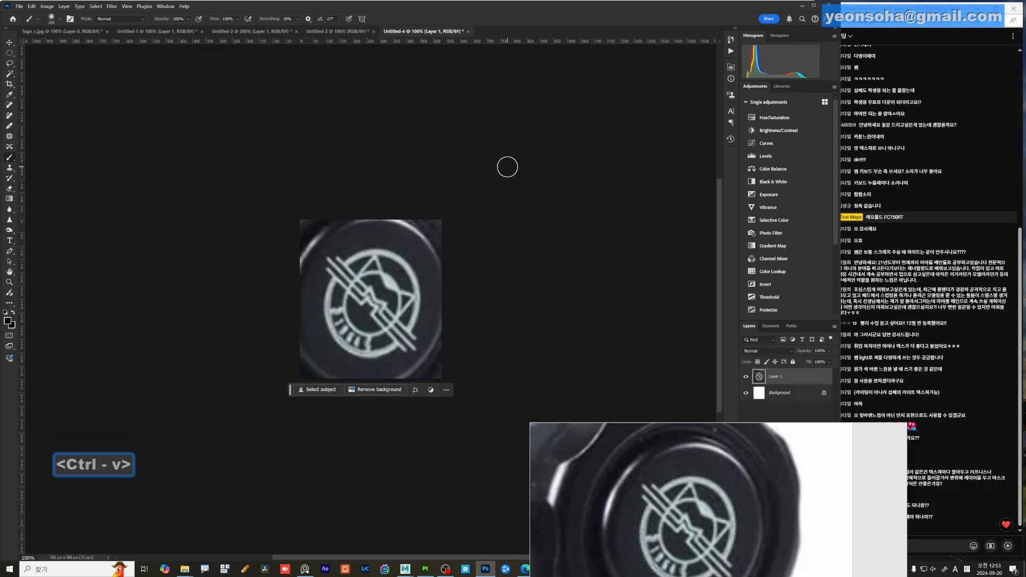
# - Desaturate the pasted logo image with Hue/Saturation, setting the saturation to -100
pyautogui.hotkey('ctrl', 'u')
pyautogui.press('Tab')
pyautogui.hotkey('shift', 'Down')
pyautogui.hotkey('shift', 'Down')
pyautogui.hotkey('shift', 'Down')
pyautogui.hotkey('shift', 'Down')
pyautogui.hotkey('shift', 'Down')
pyautogui.hotkey('shift', 'Down')
pyautogui.hotkey('shift', 'Down')
pyautogui.hotkey('shift', 'Down')
pyautogui.hotkey('shift', 'Down')
pyautogui.hotkey('shift', 'Down')
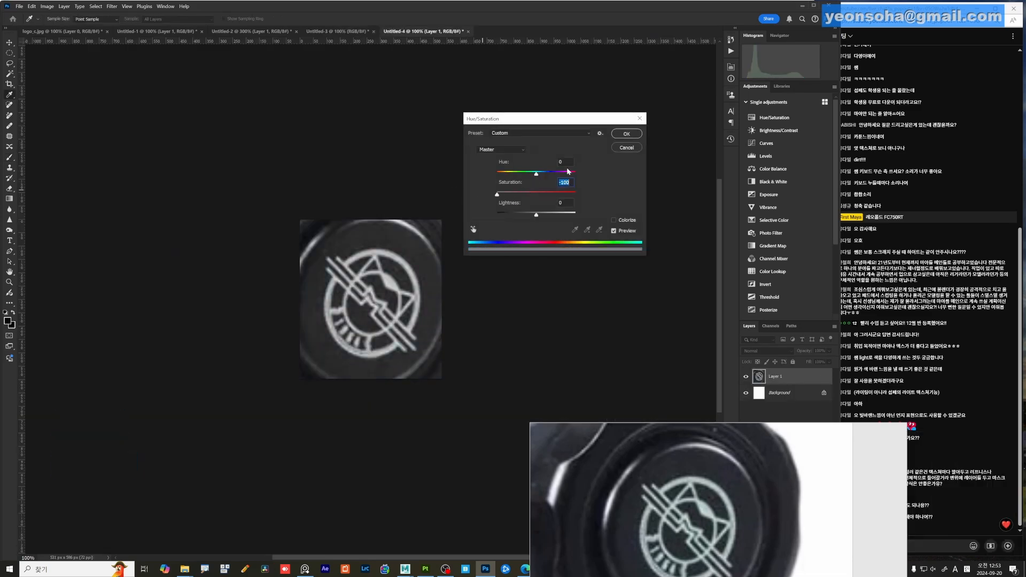
pyautogui.click(626, 134)
# - Increase the logo's contrast with Levels, setting input black to 18 and input white to 187 and darkening the midtones
pyautogui.hotkey('ctrl', 'l')
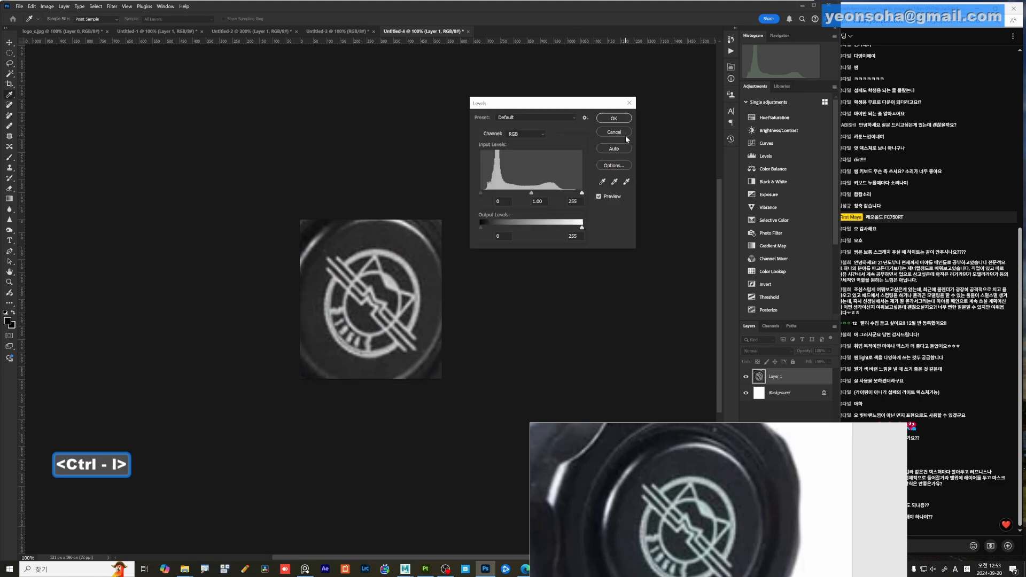
pyautogui.moveTo(481, 191); pyautogui.dragTo(487, 193)
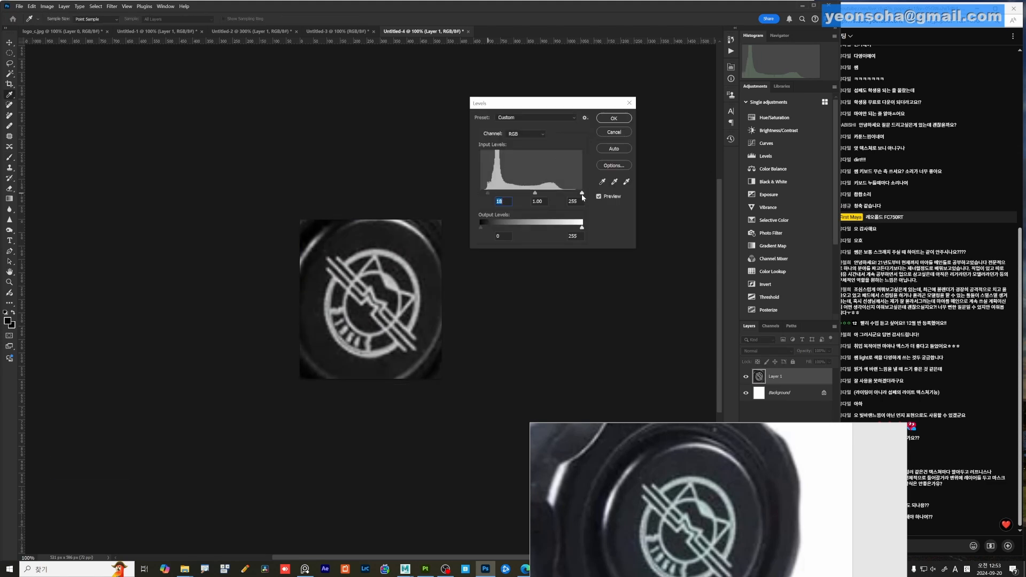
pyautogui.moveTo(582, 193); pyautogui.dragTo(527, 193)
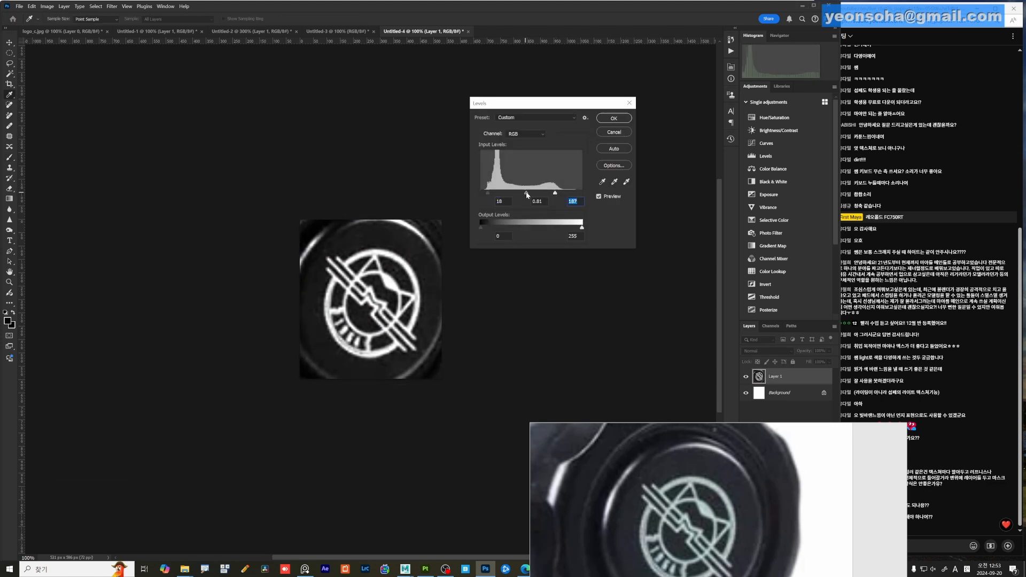
pyautogui.click(614, 117)
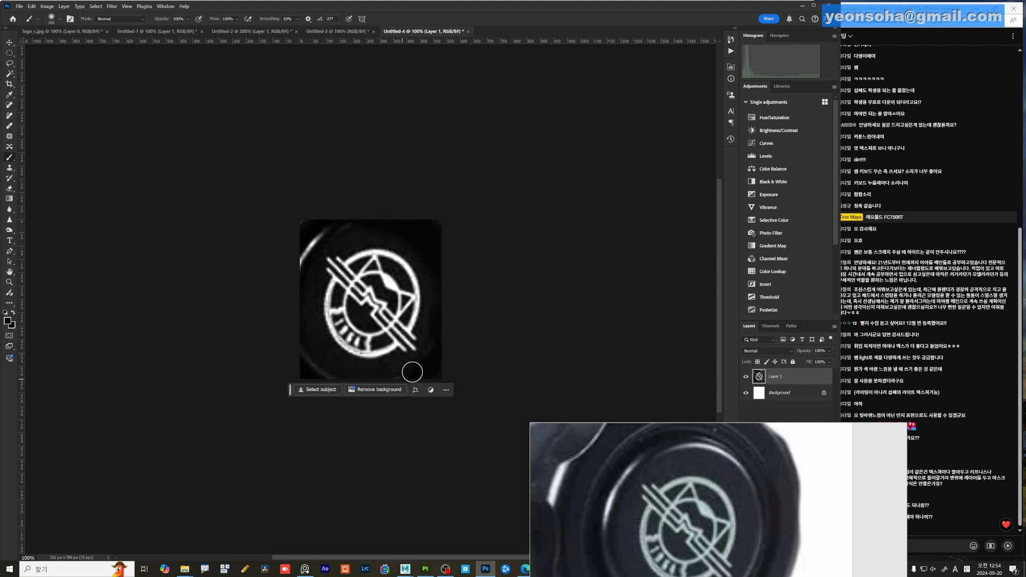
# - Paint black over the dial highlights surrounding the logo and darken the image's background slightly with Levels
pyautogui.moveTo(304, 229); pyautogui.dragTo(300, 254)
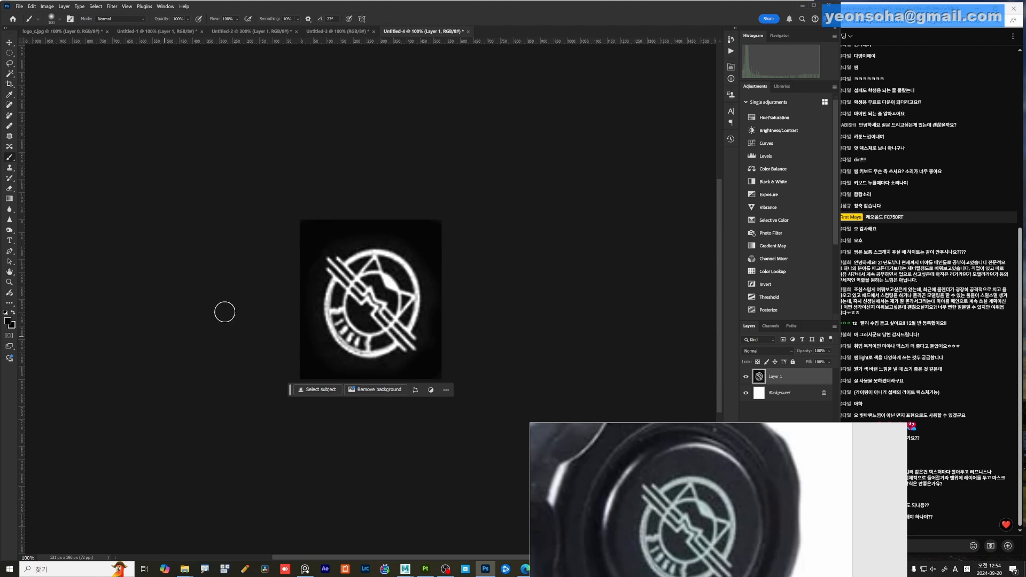
pyautogui.hotkey('ctrl', 'i')
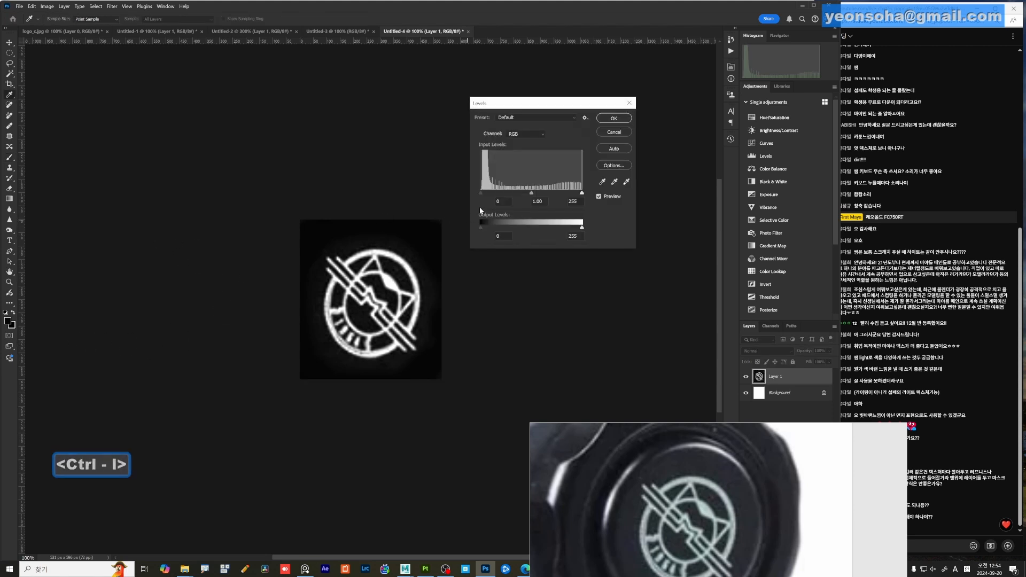
pyautogui.click(615, 119)
# - Turn the logo into a cleaner black-and-white image with Levels, setting input black to 40 and input white to 219
pyautogui.click(7, 321)
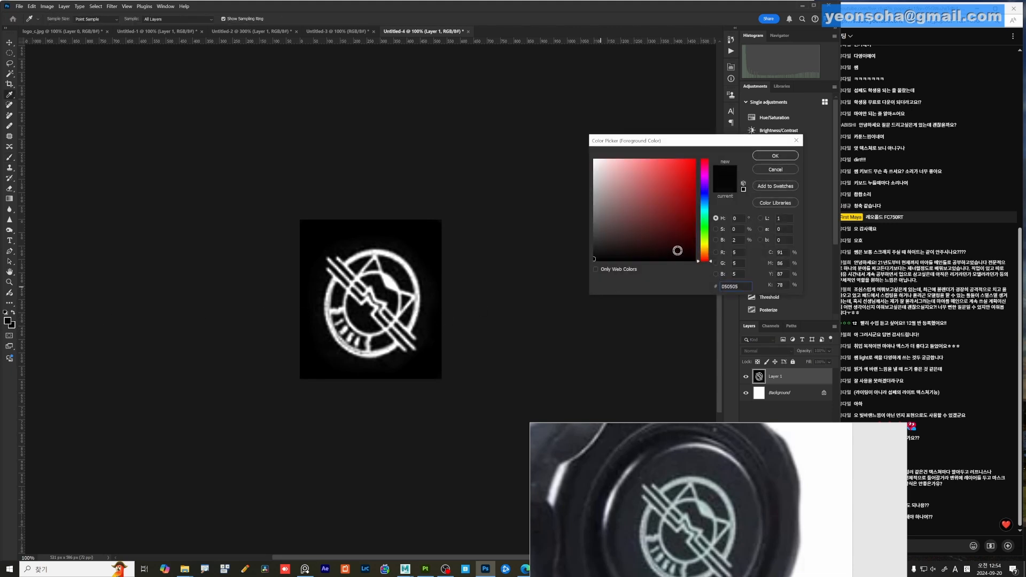
pyautogui.click(776, 170)
pyautogui.hotkey('ctrl', 'l')
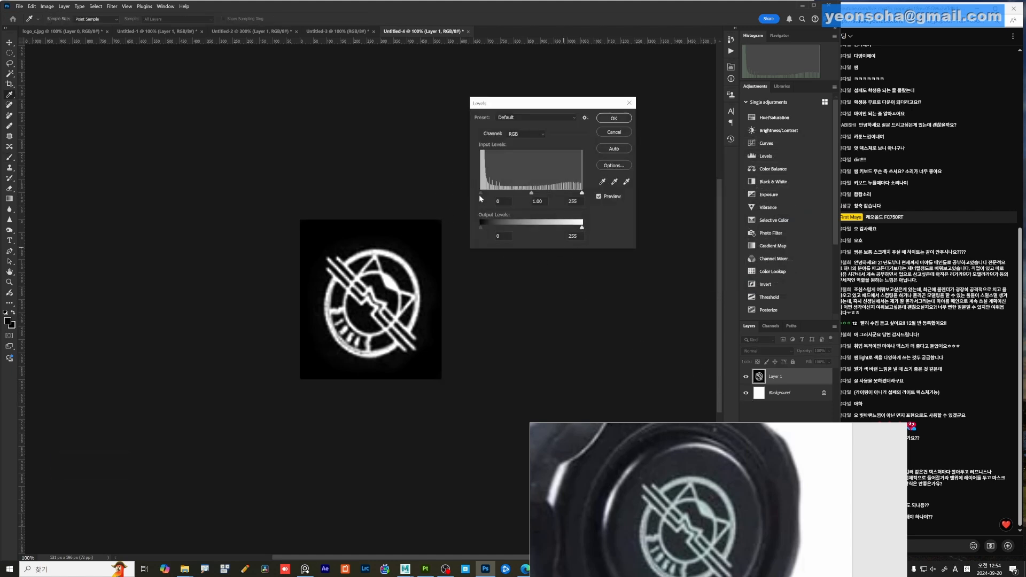
pyautogui.moveTo(480, 193); pyautogui.dragTo(489, 194)
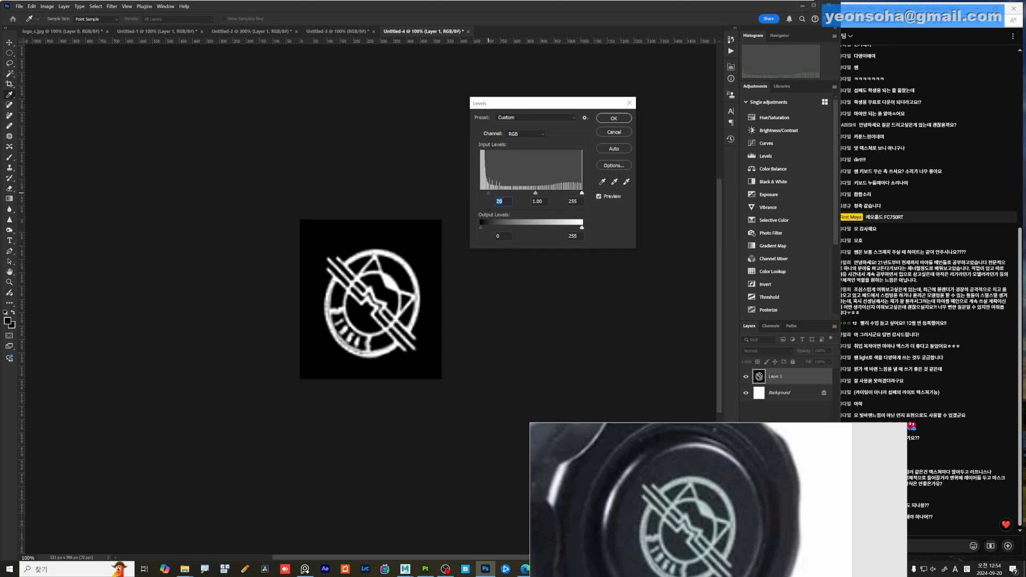
pyautogui.moveTo(582, 193); pyautogui.dragTo(567, 194)
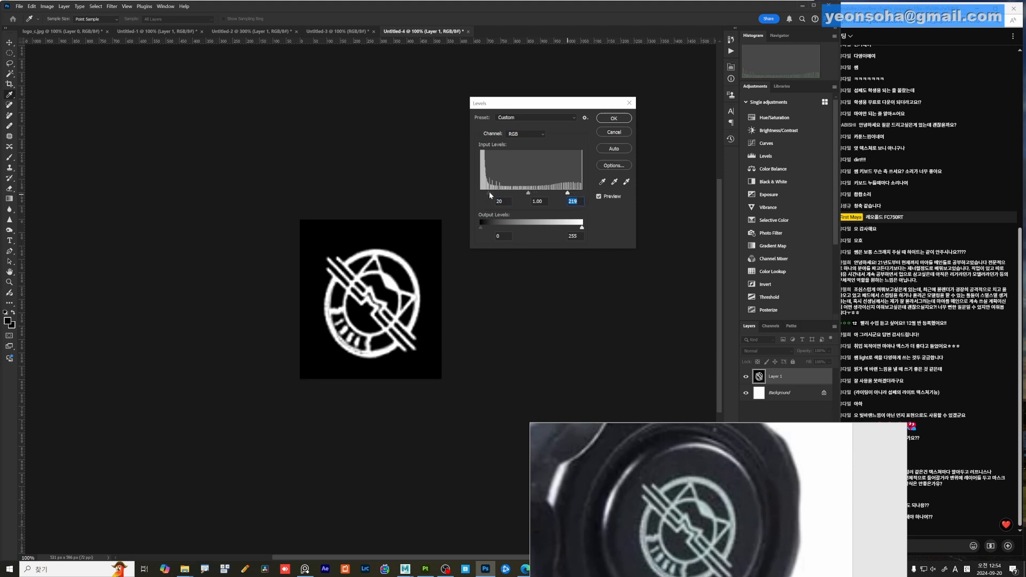
pyautogui.moveTo(489, 193); pyautogui.dragTo(497, 193)
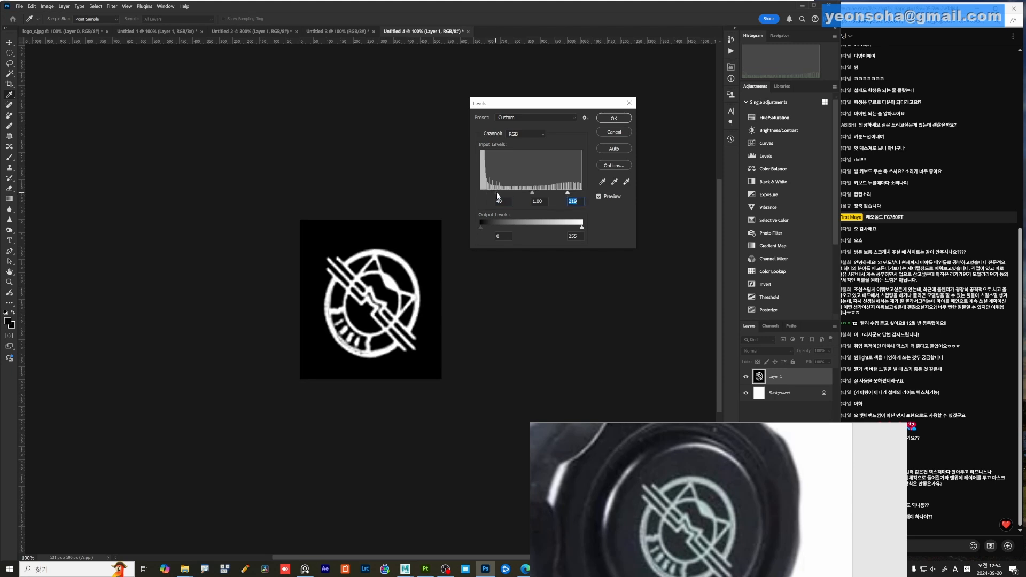
pyautogui.click(614, 119)
# - Sample the background beside the logo with the foreground color picker and accept 000000 as the brush color
pyautogui.press('b')
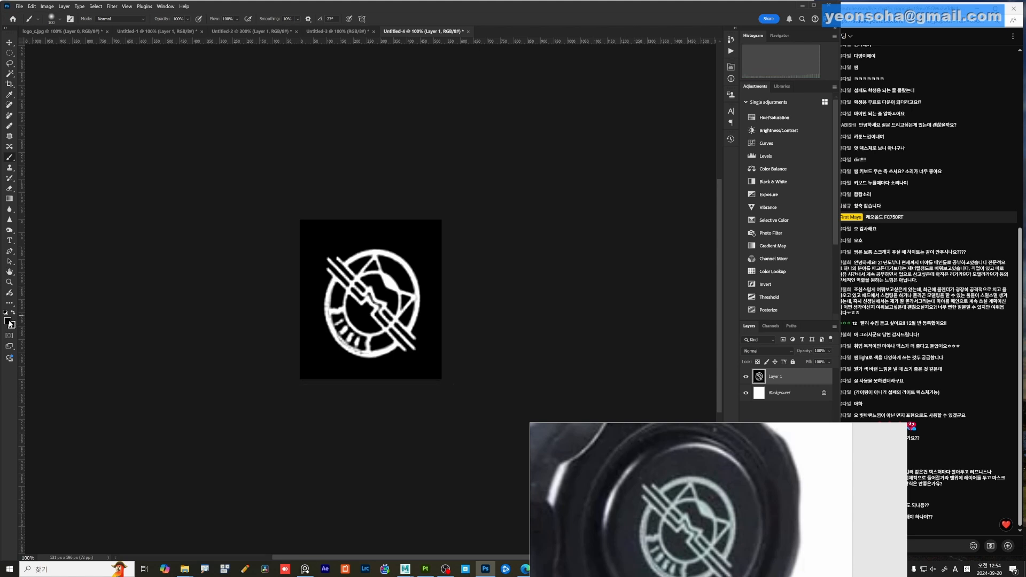
pyautogui.click(8, 322)
pyautogui.click(319, 318)
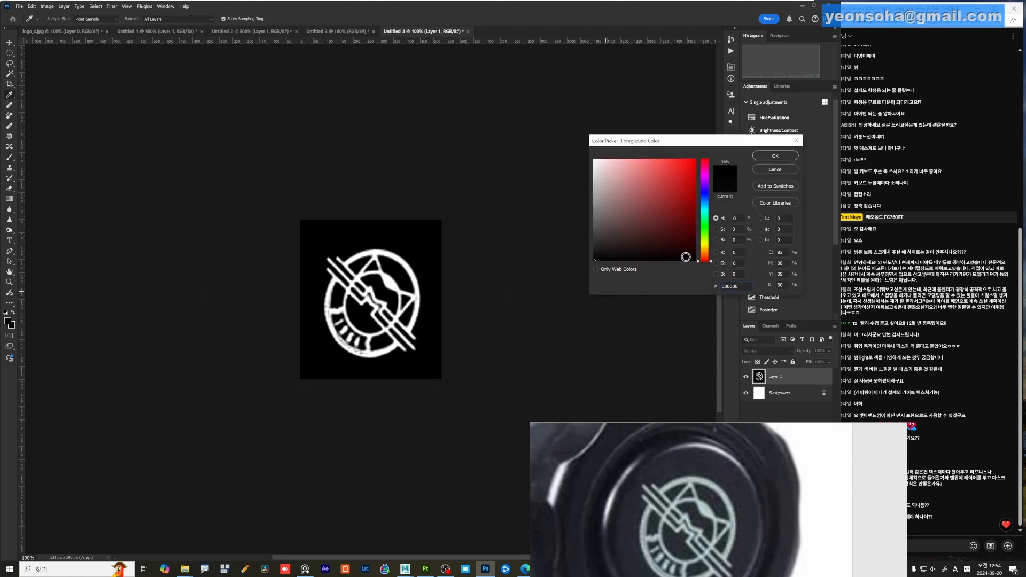
pyautogui.click(775, 156)
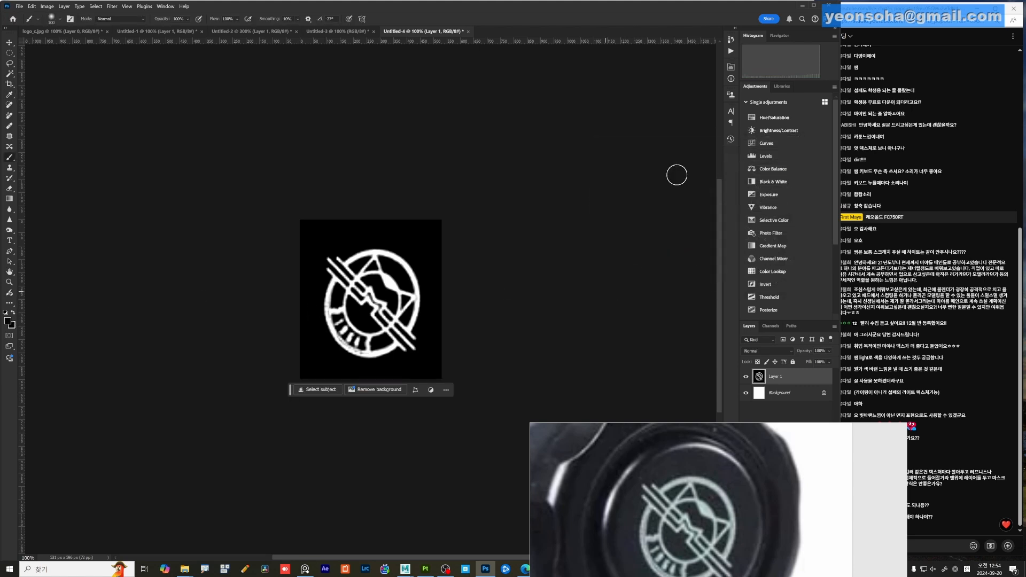
# - Save a copy of the logo image as f_logo.jpg in the sourceimages folder, at JPEG quality 12
pyautogui.hotkey('ctrl', 'alt', 's')
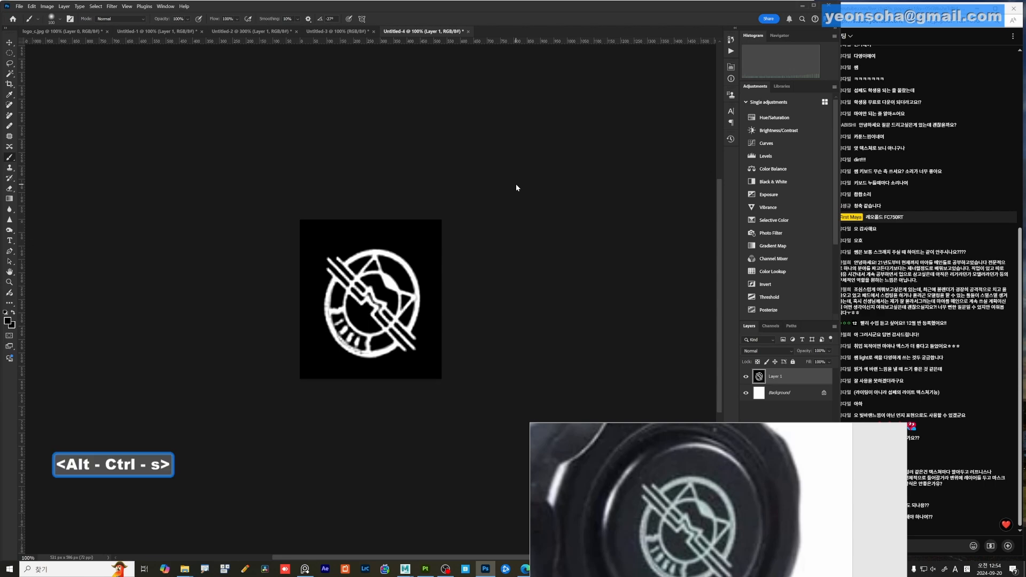
pyautogui.write('f')
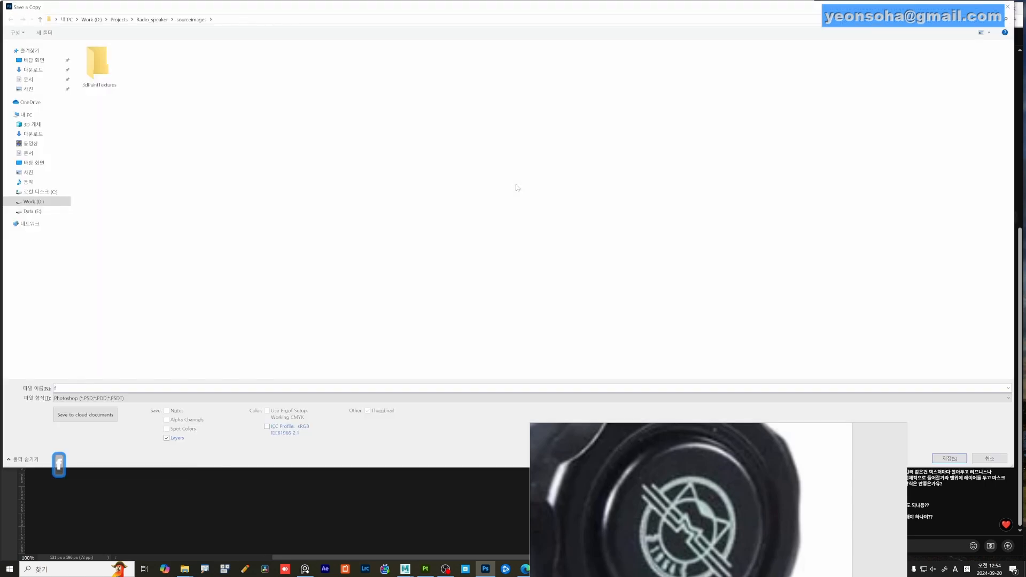
pyautogui.write('_logo')
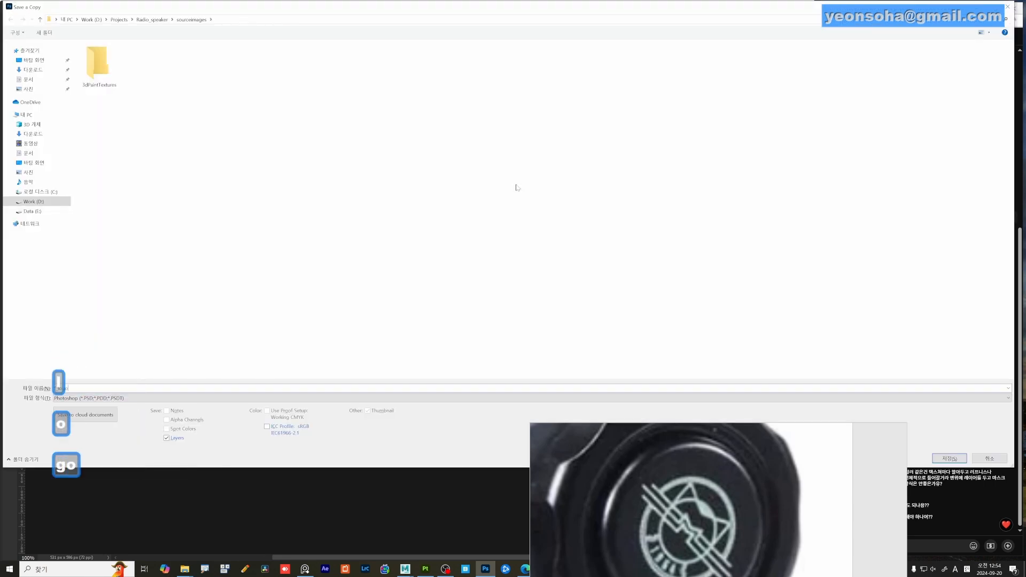
pyautogui.press('Tab')
pyautogui.press('j')
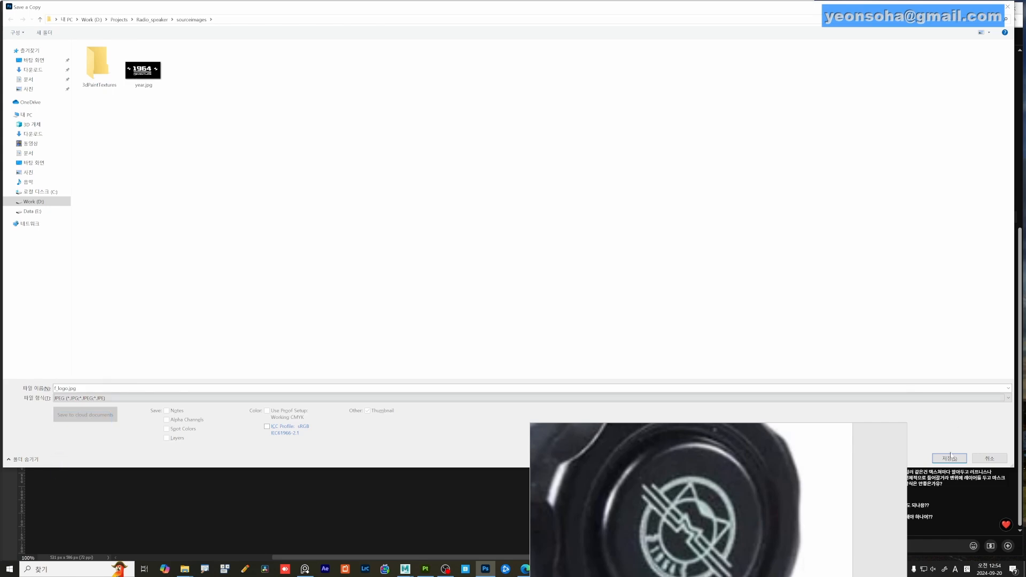
pyautogui.click(950, 458)
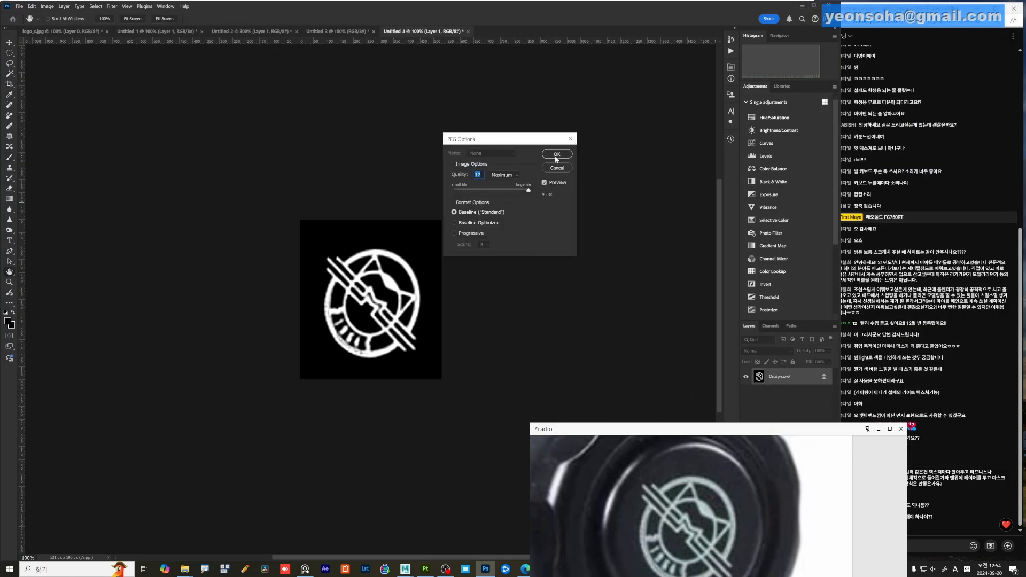
pyautogui.click(556, 154)
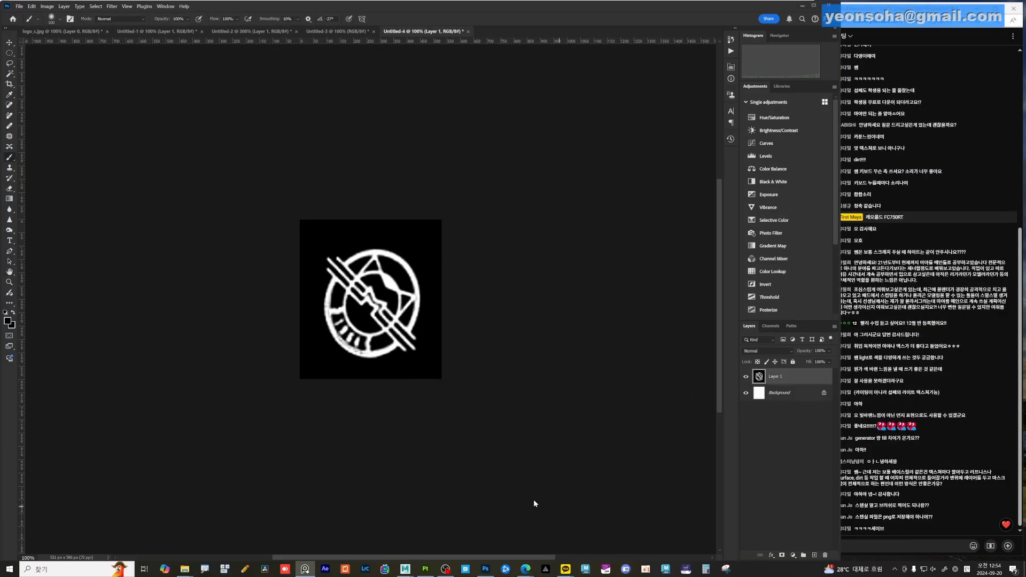
# - Switch to Substance 3D Painter and import f_logo.jpg from the sourceimages folder as a texture into the BT_speaker_v2 project
pyautogui.click(425, 568)
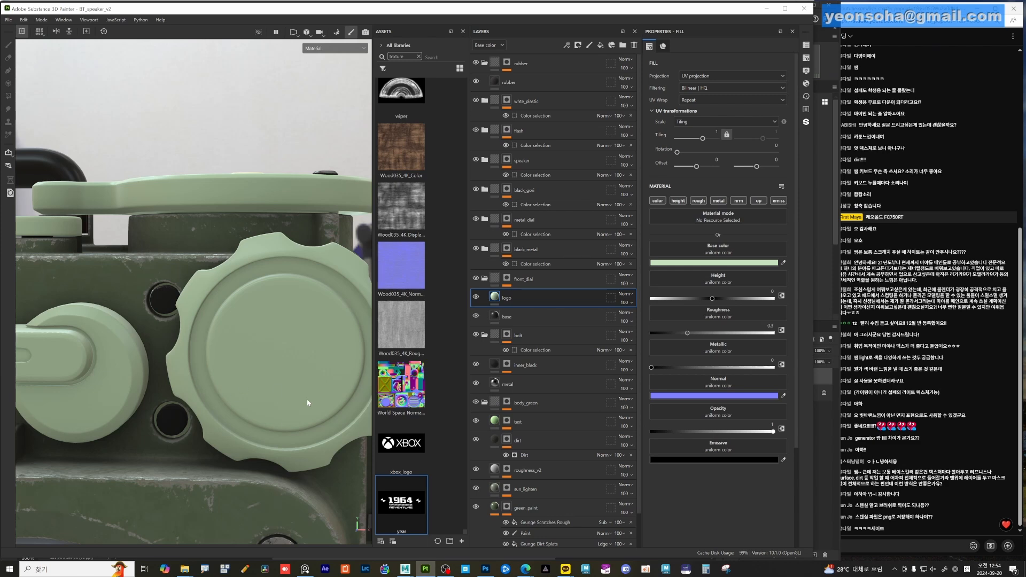
pyautogui.press('alt')
pyautogui.click(184, 569)
pyautogui.click(215, 535)
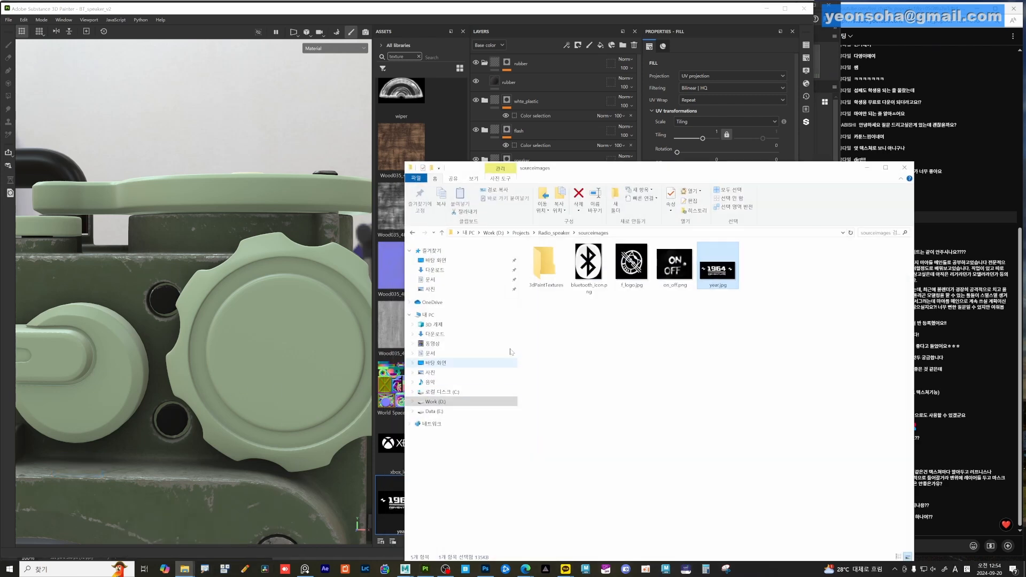
pyautogui.moveTo(631, 263)
pyautogui.mouseDown()
pyautogui.moveTo(389, 446)
pyautogui.moveTo(402, 380)
pyautogui.mouseUp()
pyautogui.click(386, 342)
pyautogui.click(505, 202)
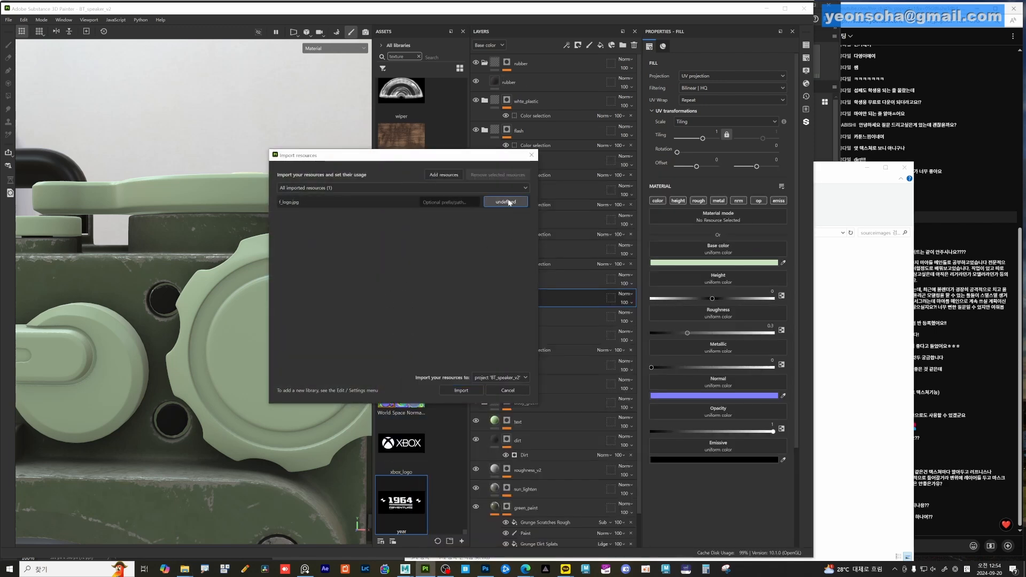
pyautogui.click(509, 233)
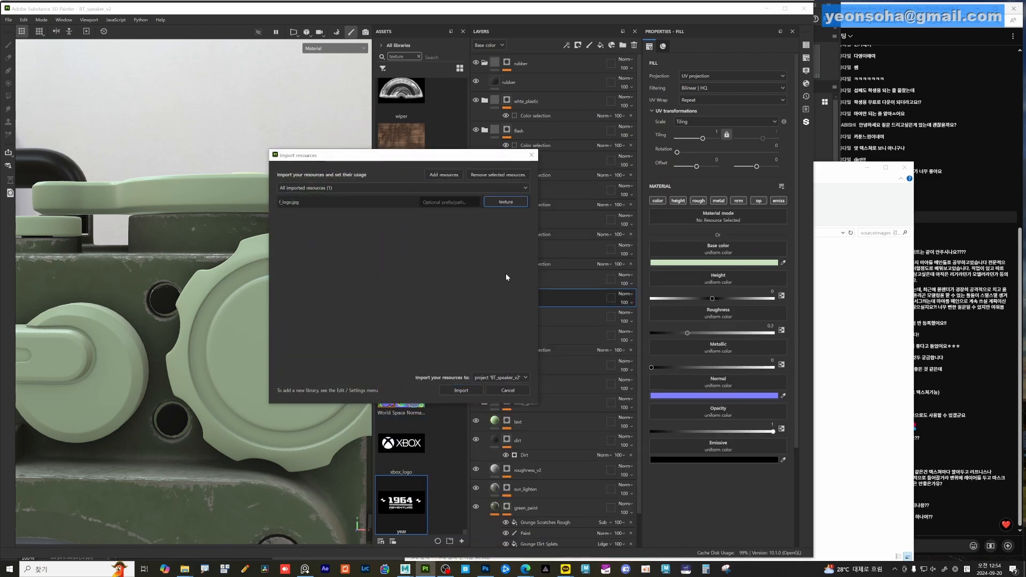
pyautogui.click(461, 391)
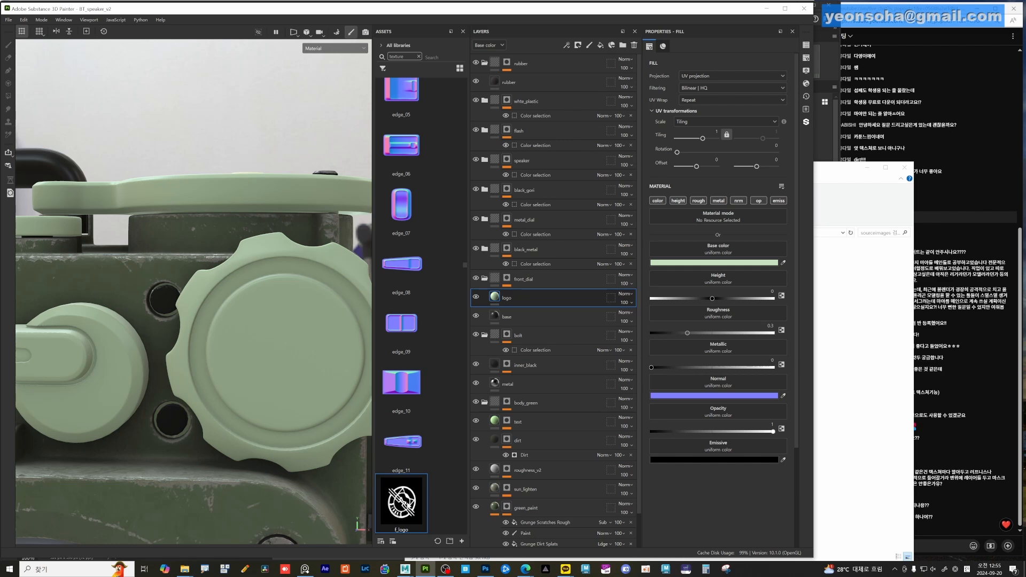
# - Add a black mask to the logo layer in the front_dial folder and add a paint effect to that mask
pyautogui.rightClick(495, 298)
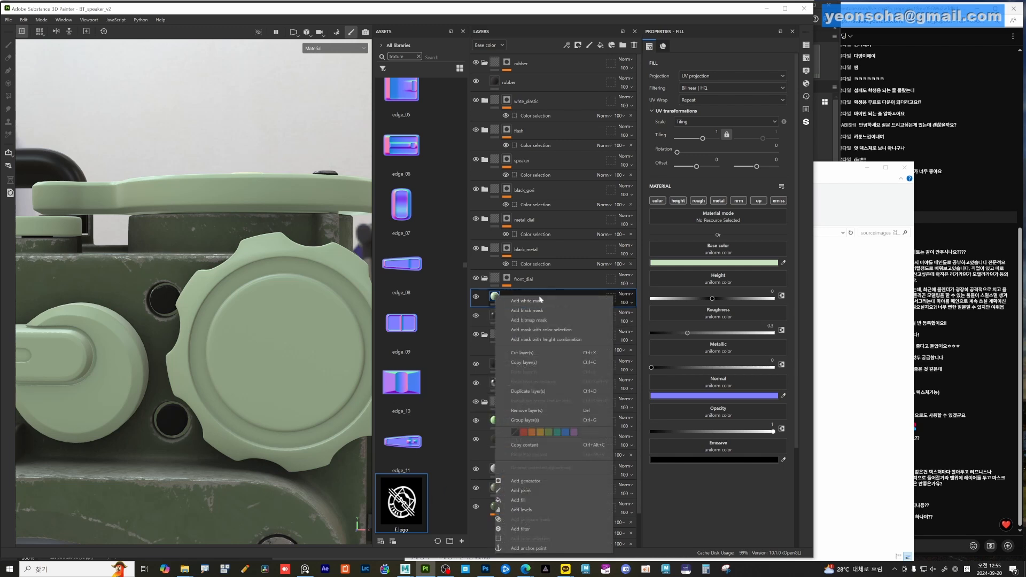
pyautogui.click(532, 311)
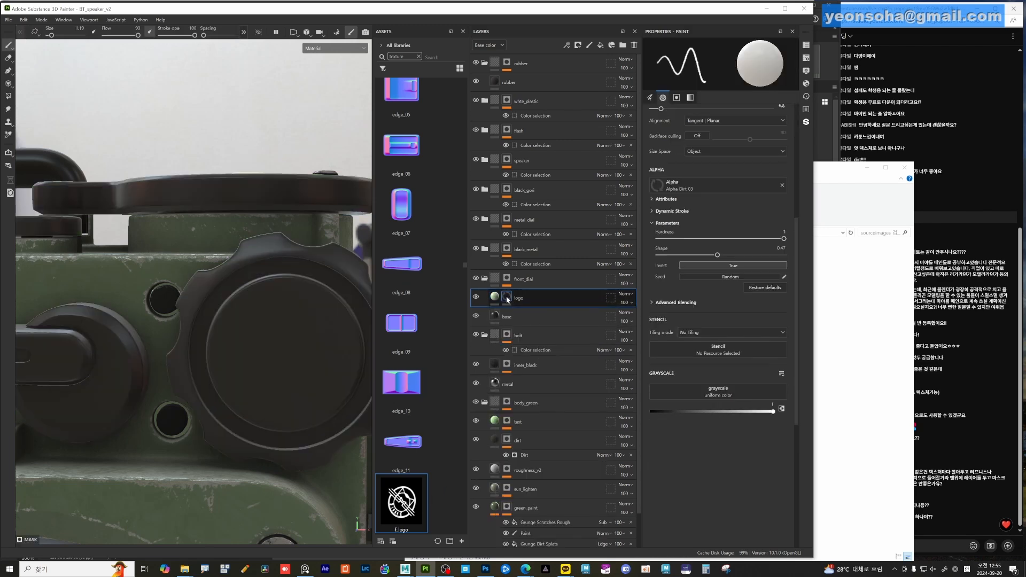
pyautogui.rightClick(507, 297)
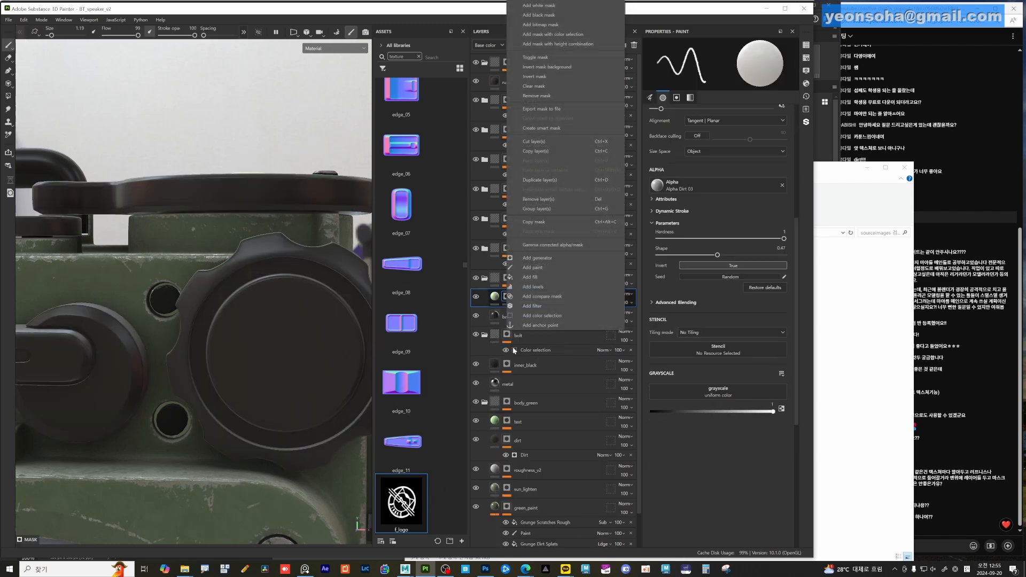
pyautogui.click(540, 268)
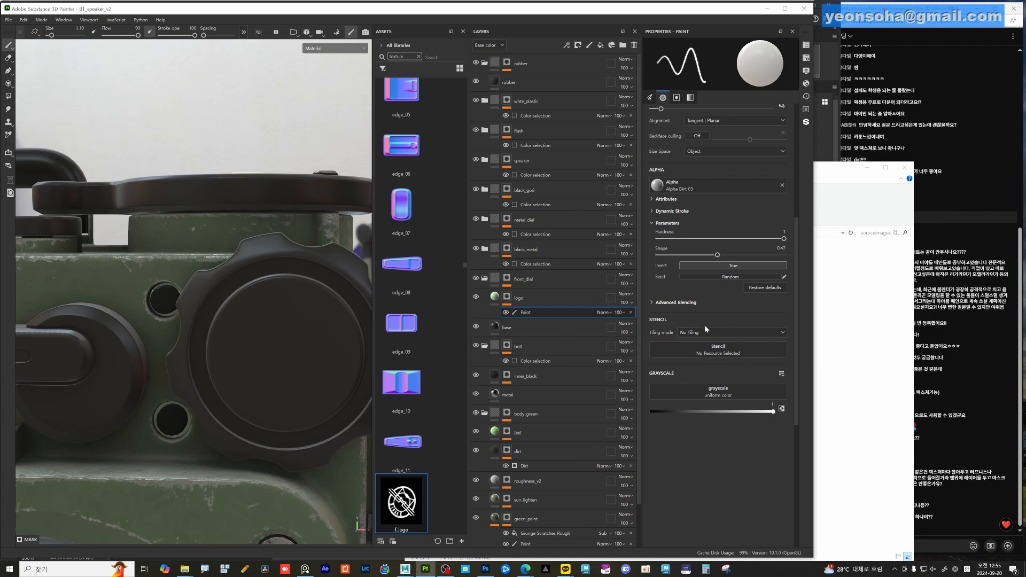
# - Try to assign the imported f_logo texture as the paint brush's alpha and bring up the sourceimages folder
pyautogui.scroll(3, 719, 354)
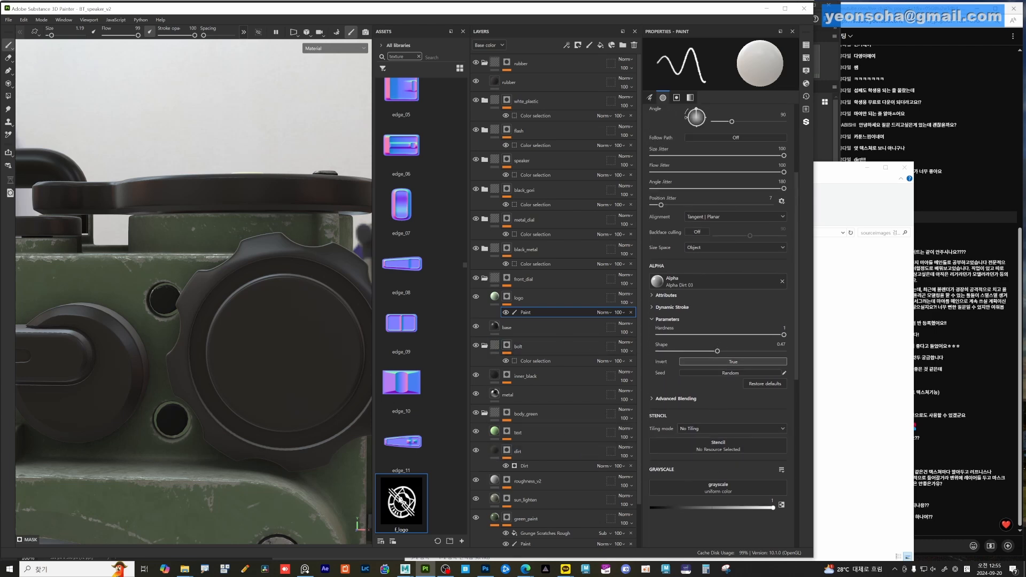
pyautogui.moveTo(399, 500); pyautogui.dragTo(686, 278)
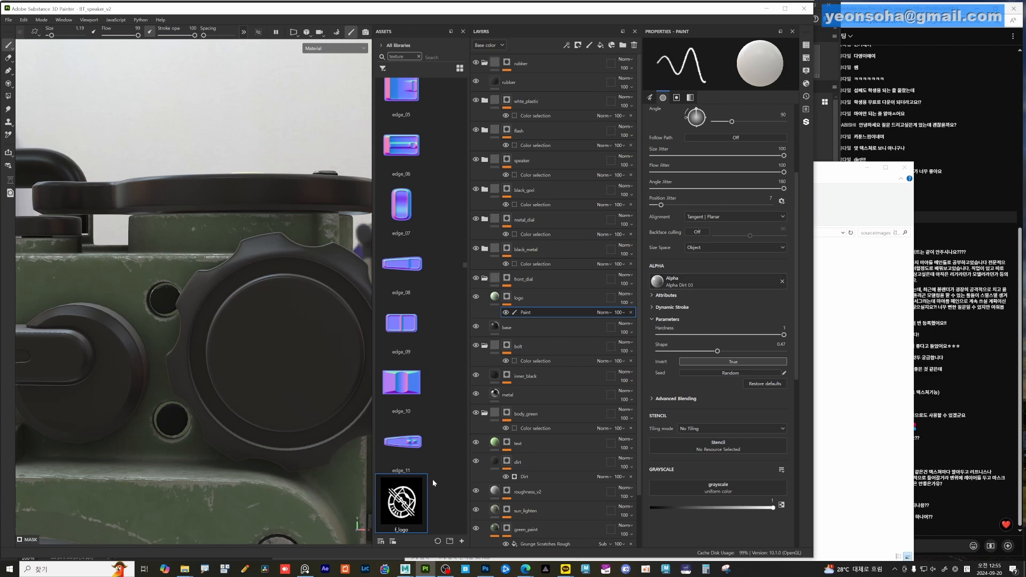
pyautogui.moveTo(428, 481); pyautogui.dragTo(689, 286)
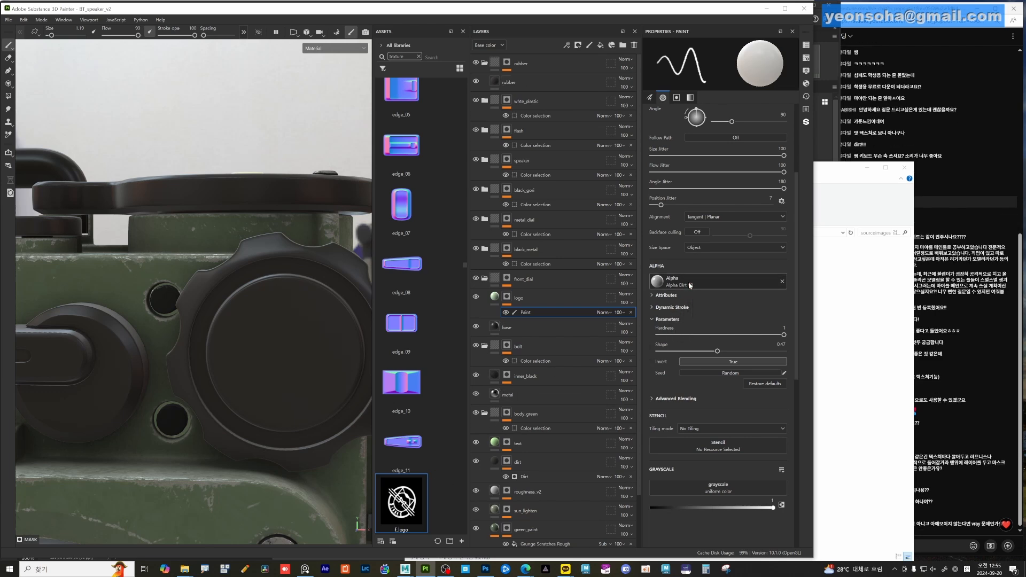
pyautogui.click(867, 169)
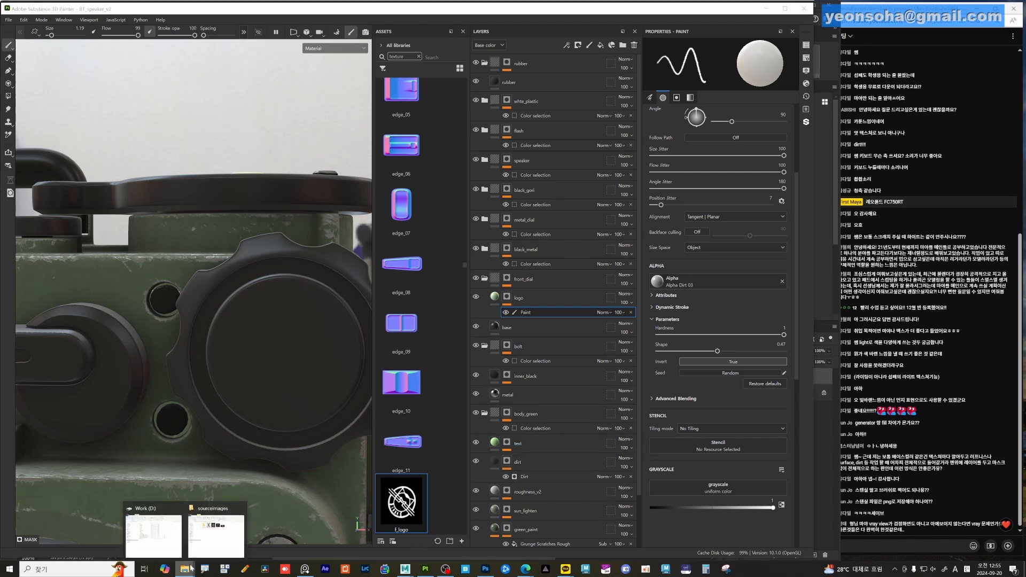
pyautogui.click(218, 550)
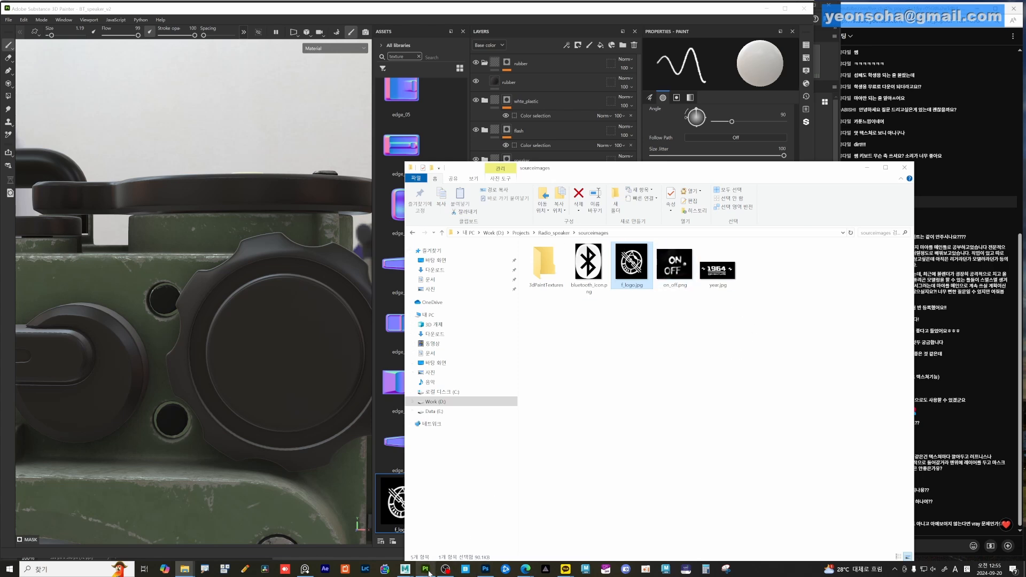
# - Switch to Photoshop, make the logo canvas square by setting its width to 596 pixels, and fill the Background layer with black
pyautogui.click(485, 569)
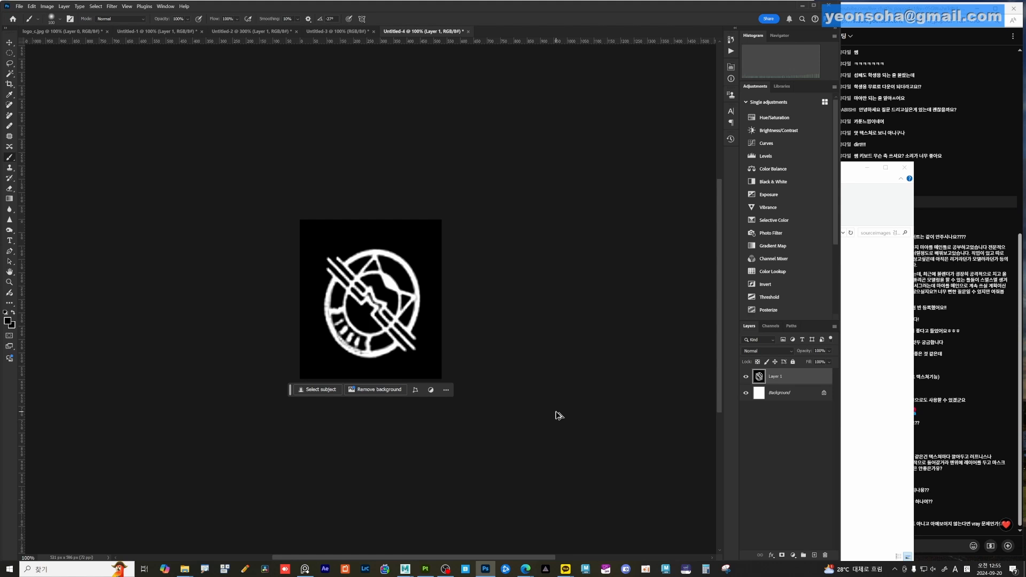
pyautogui.hotkey('ctrl', 'alt', 'c')
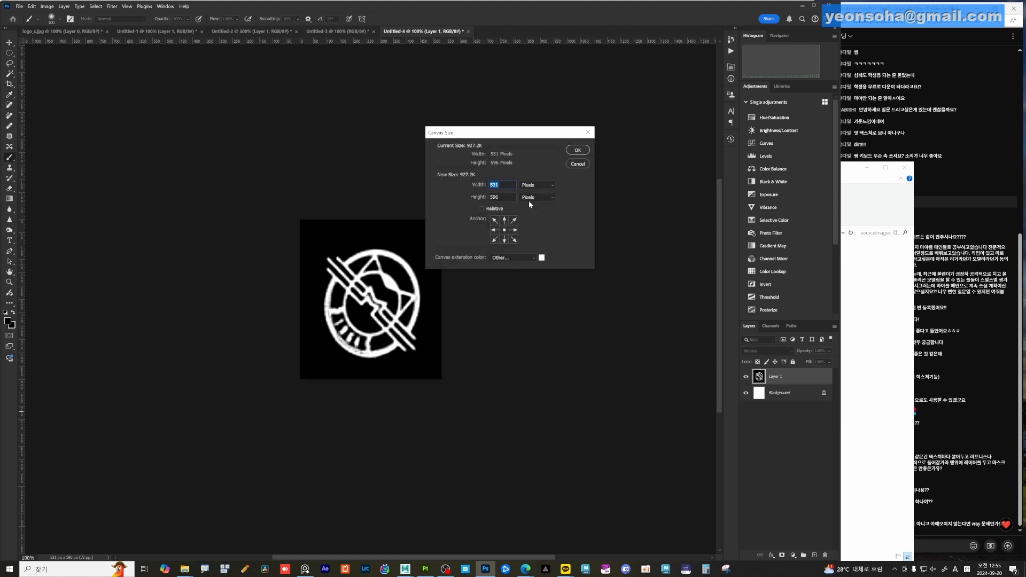
pyautogui.write('596')
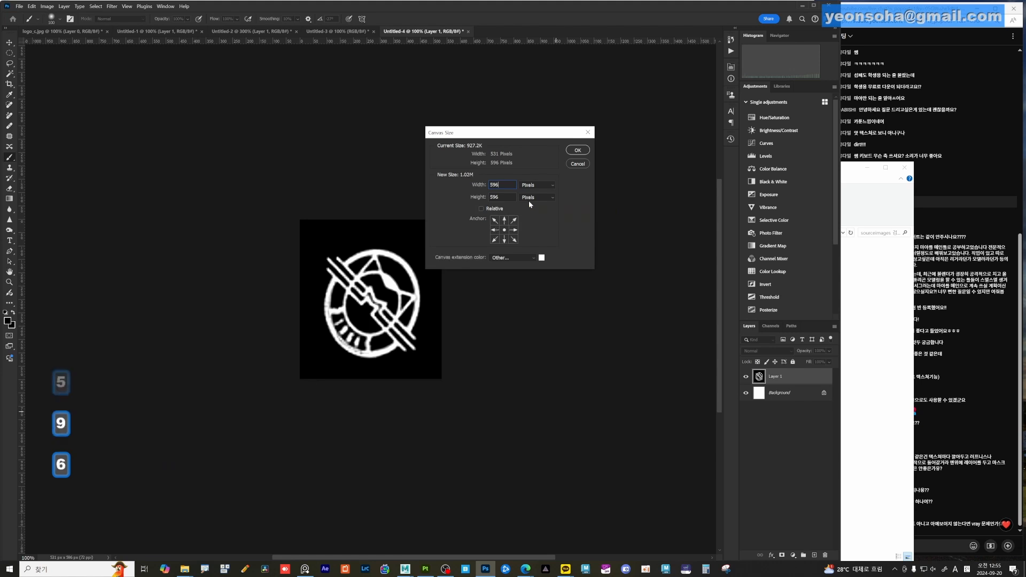
pyautogui.click(580, 151)
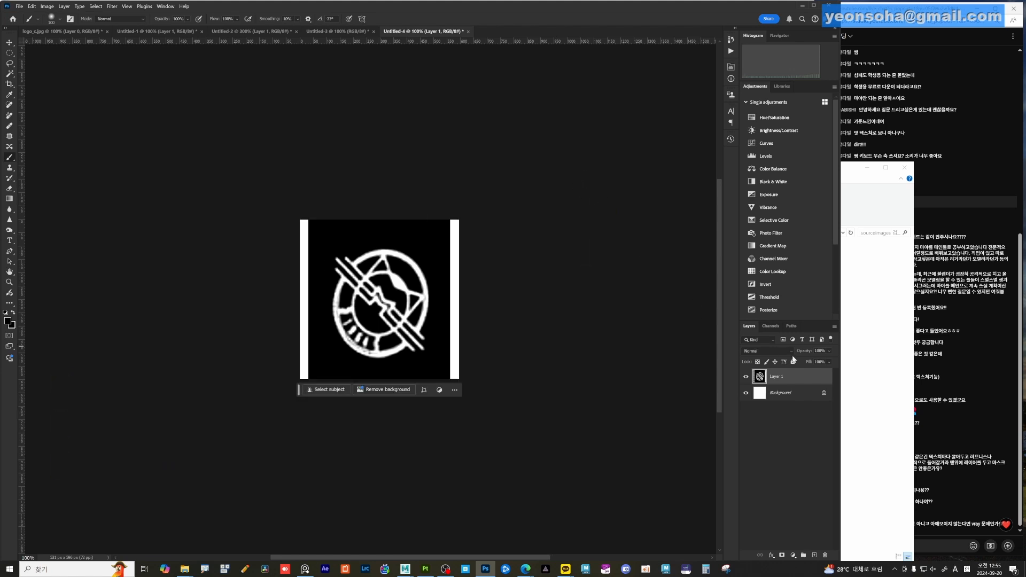
pyautogui.click(797, 393)
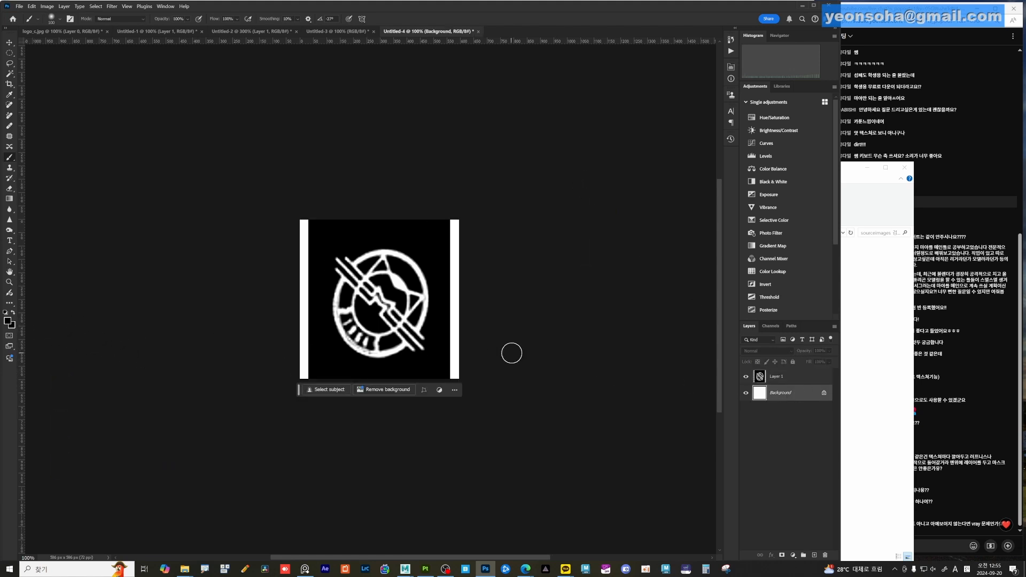
pyautogui.hotkey('alt', 'Delete')
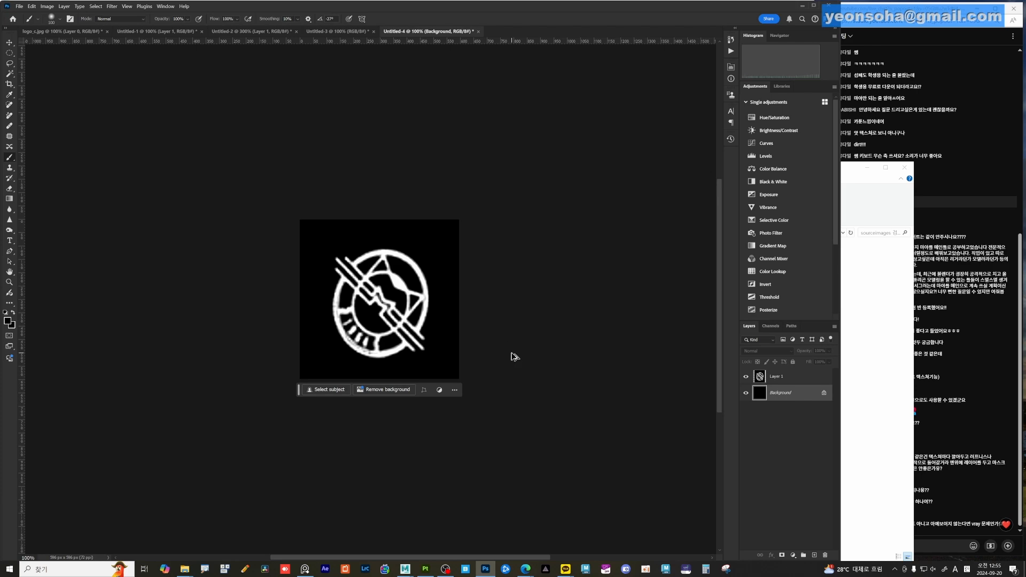
# - Save a copy of the square logo image as f_logo_A.jpg in the sourceimages folder
pyautogui.hotkey('ctrl', 'alt', 's')
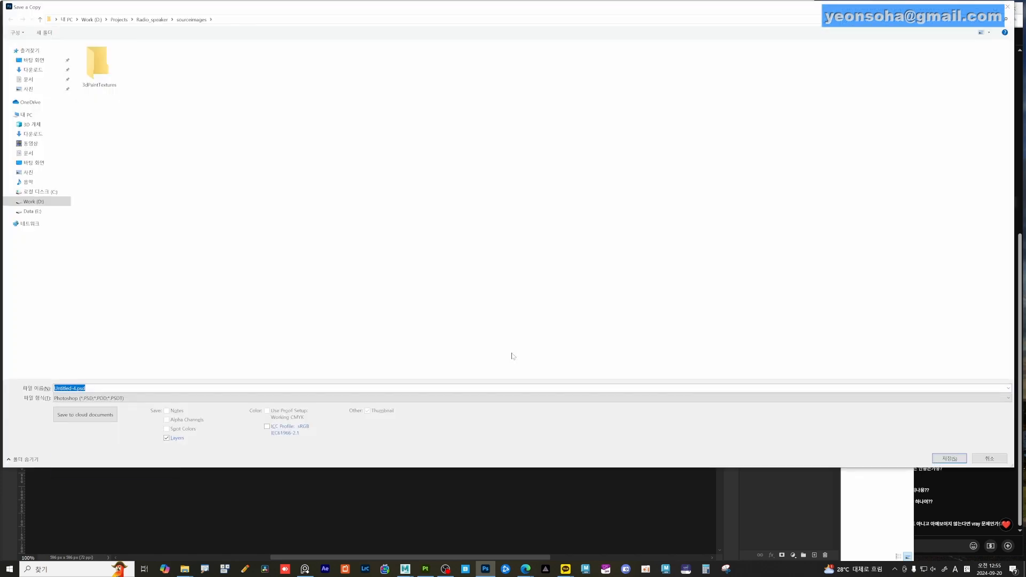
pyautogui.write('f_')
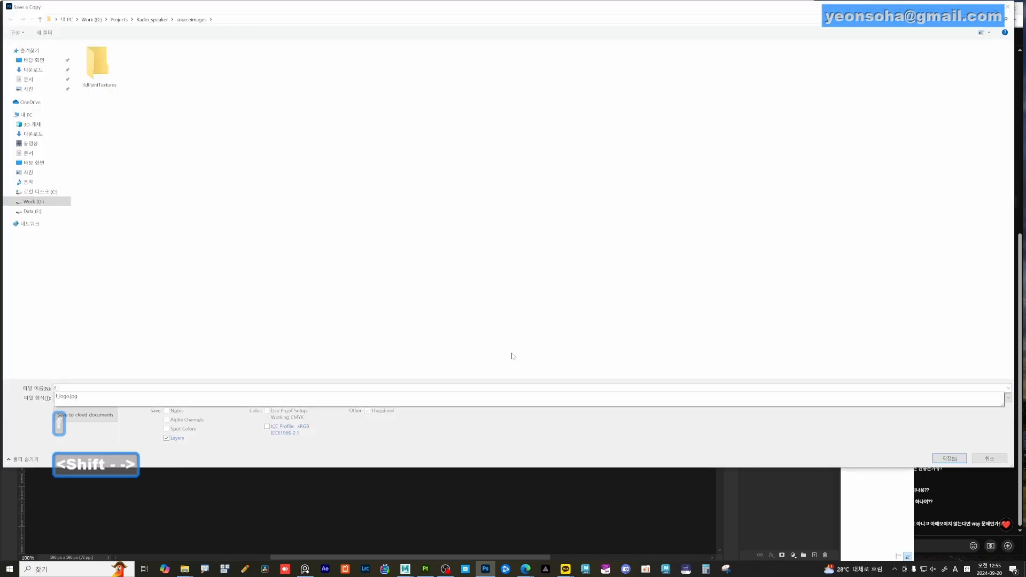
pyautogui.write('logo_')
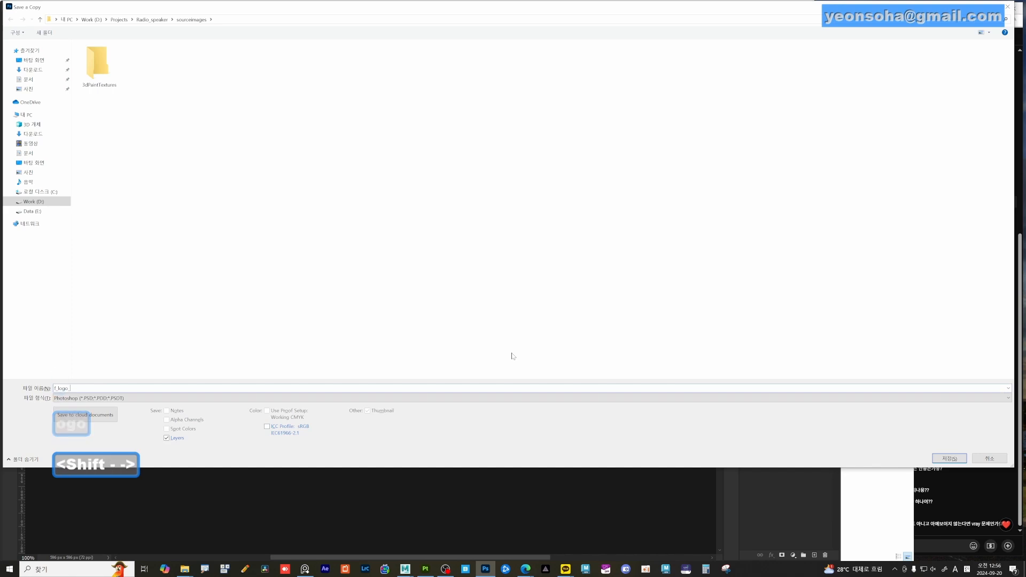
pyautogui.write('A')
pyautogui.press('Tab')
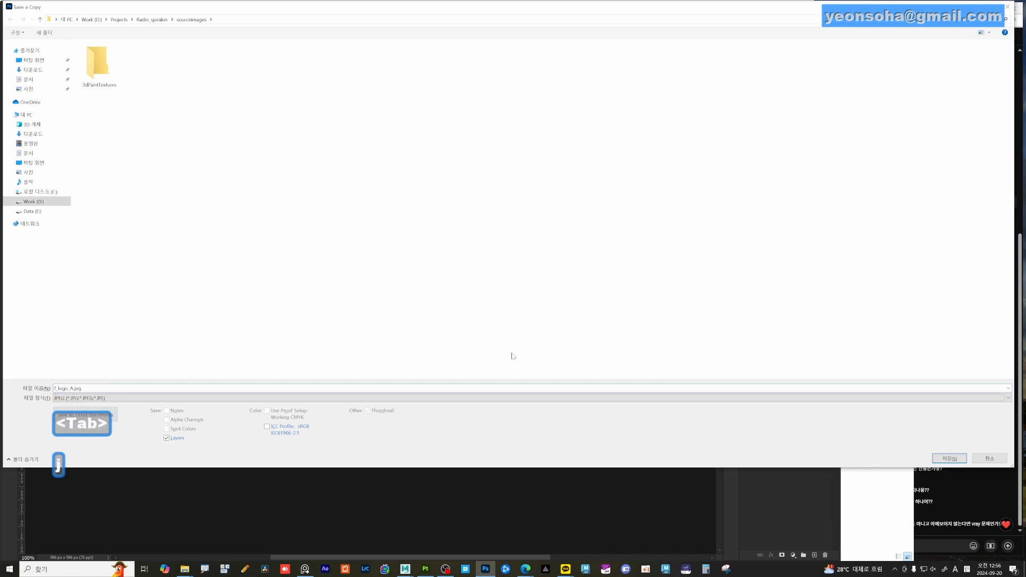
pyautogui.press('j')
pyautogui.press('Return')
pyautogui.press('Return')
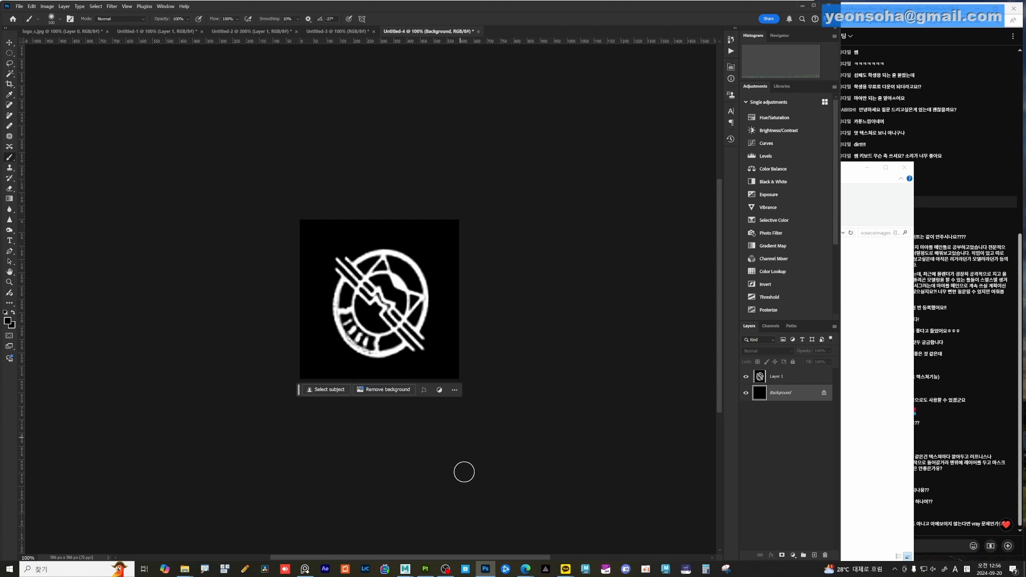
# - Switch to Substance Painter and import f_logo_A.jpg from the sourceimages folder into the current project as an alpha
pyautogui.moveTo(426, 573)
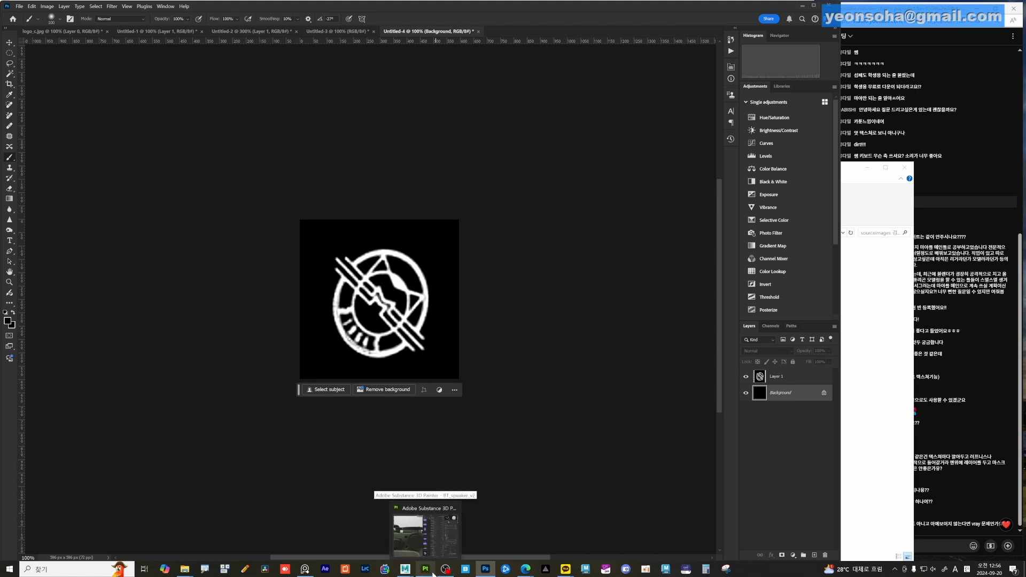
pyautogui.click(428, 572)
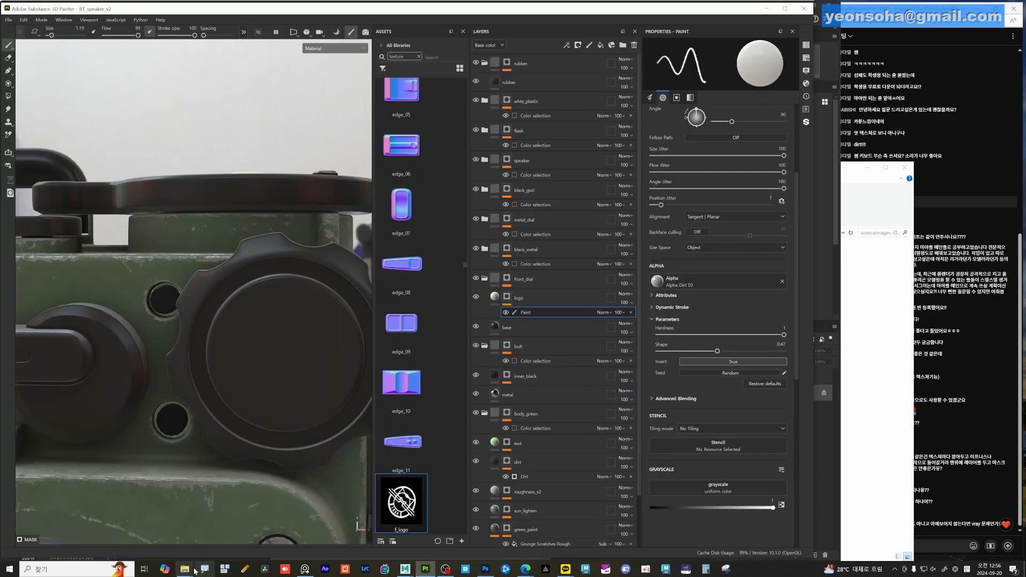
pyautogui.moveTo(184, 569)
pyautogui.click(233, 543)
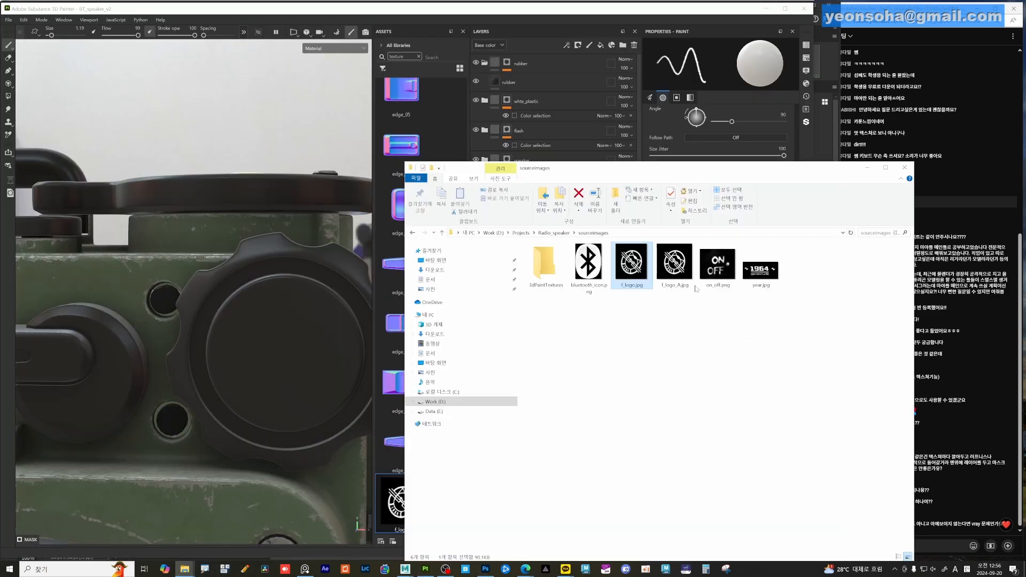
pyautogui.moveTo(674, 265)
pyautogui.mouseDown()
pyautogui.moveTo(401, 428)
pyautogui.moveTo(397, 444)
pyautogui.mouseUp()
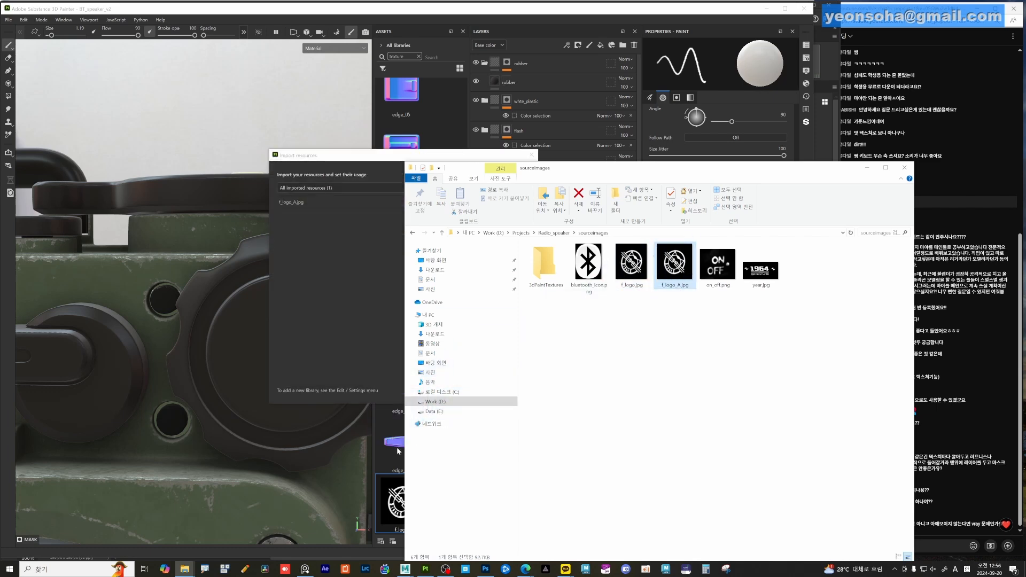
pyautogui.click(508, 203)
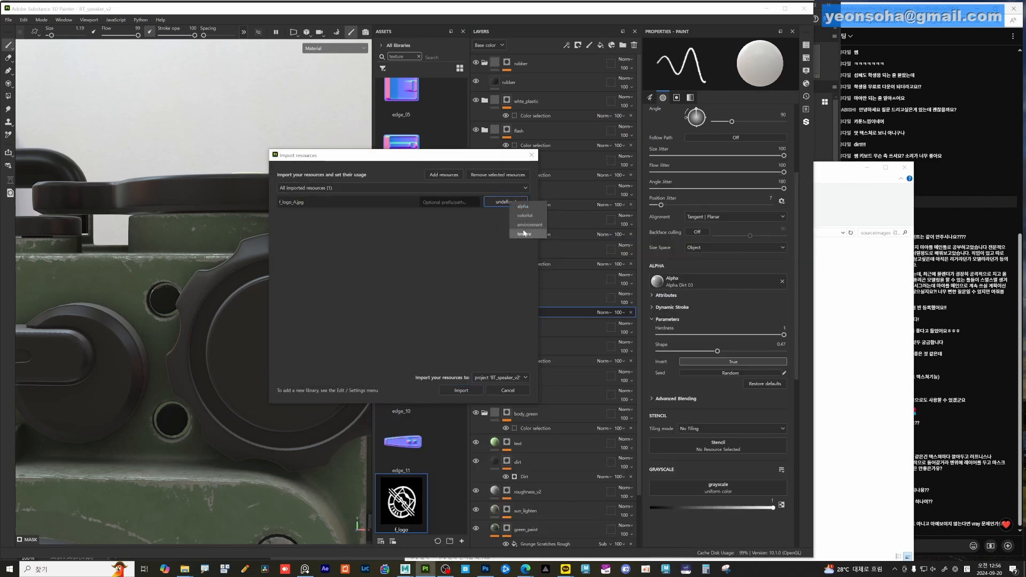
pyautogui.click(523, 206)
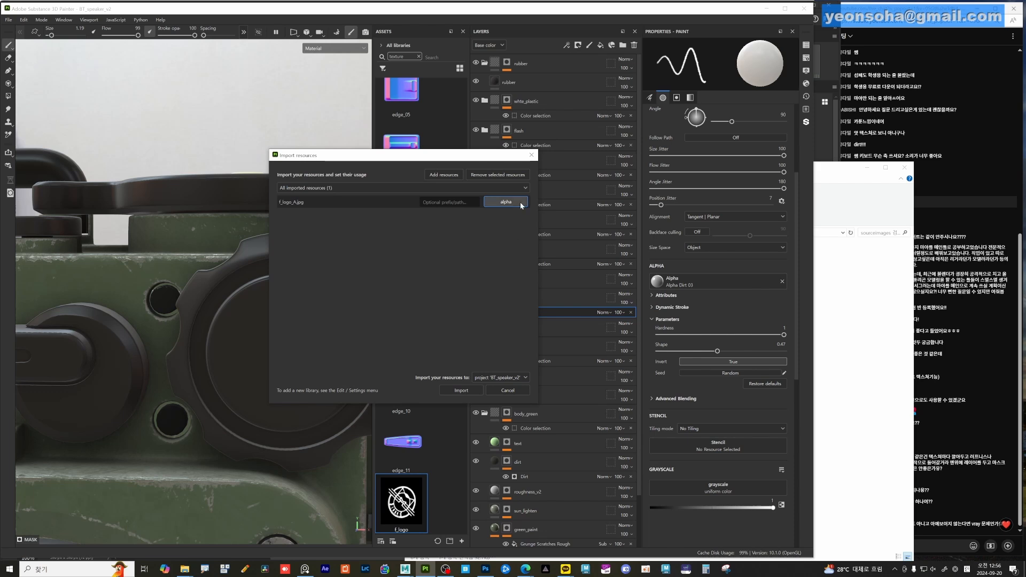
pyautogui.click(521, 204)
pyautogui.click(506, 211)
pyautogui.click(489, 292)
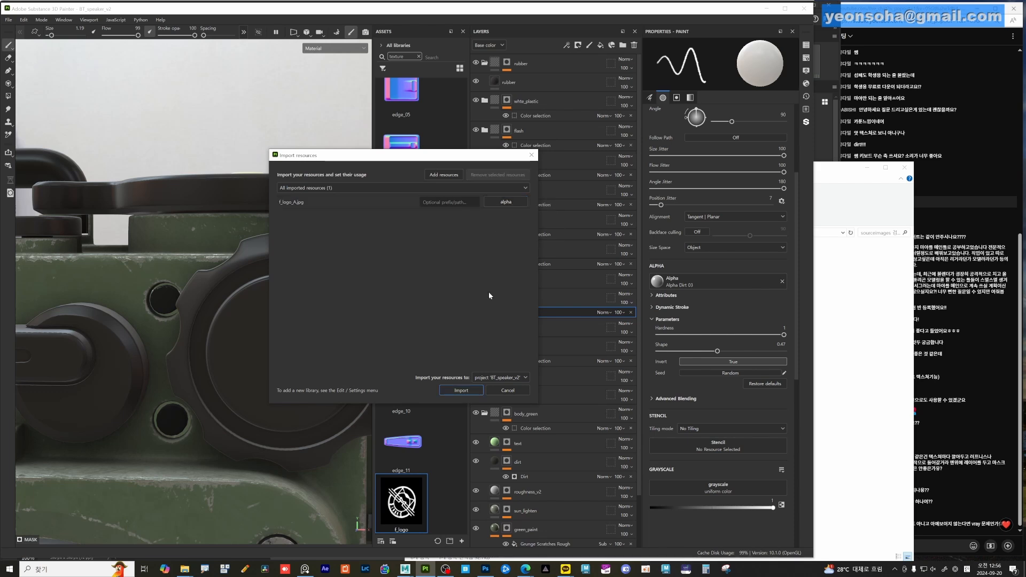
pyautogui.click(458, 391)
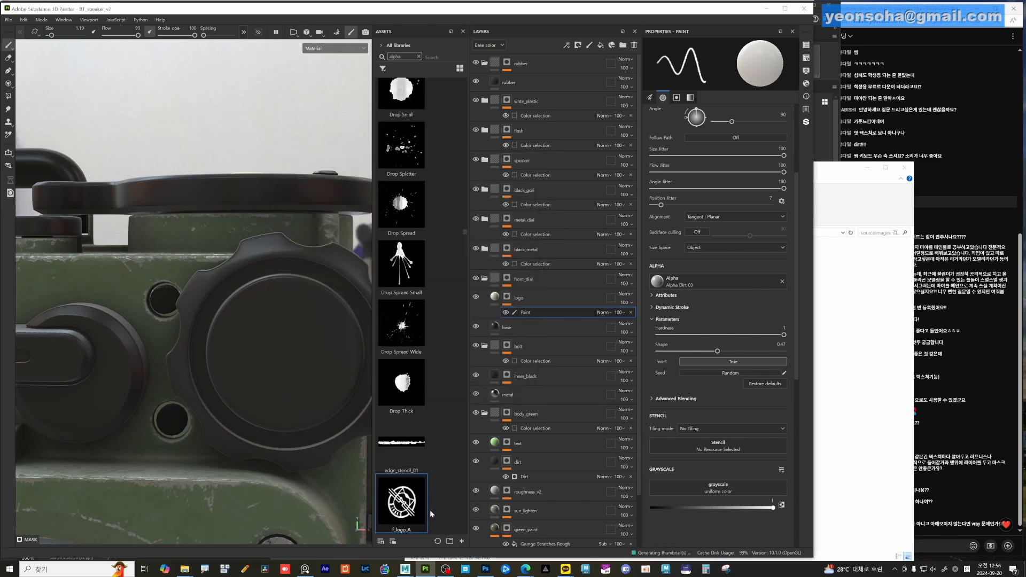
# - Assign f_logo_A as the paint brush's alpha, enlarge the brush to about 31.7, and try a logo stamp on the front dial
pyautogui.moveTo(405, 506); pyautogui.dragTo(695, 282)
pyautogui.keyDown('ctrl'); pyautogui.moveTo(283, 367); pyautogui.dragTo(275, 355, button='right'); pyautogui.keyUp('ctrl')
pyautogui.keyDown('alt'); pyautogui.moveTo(276, 355); pyautogui.dragTo(280, 367); pyautogui.keyUp('alt')
pyautogui.keyDown('ctrl'); pyautogui.moveTo(281, 353); pyautogui.dragTo(290, 353, button='right'); pyautogui.keyUp('ctrl')
pyautogui.click(290, 354)
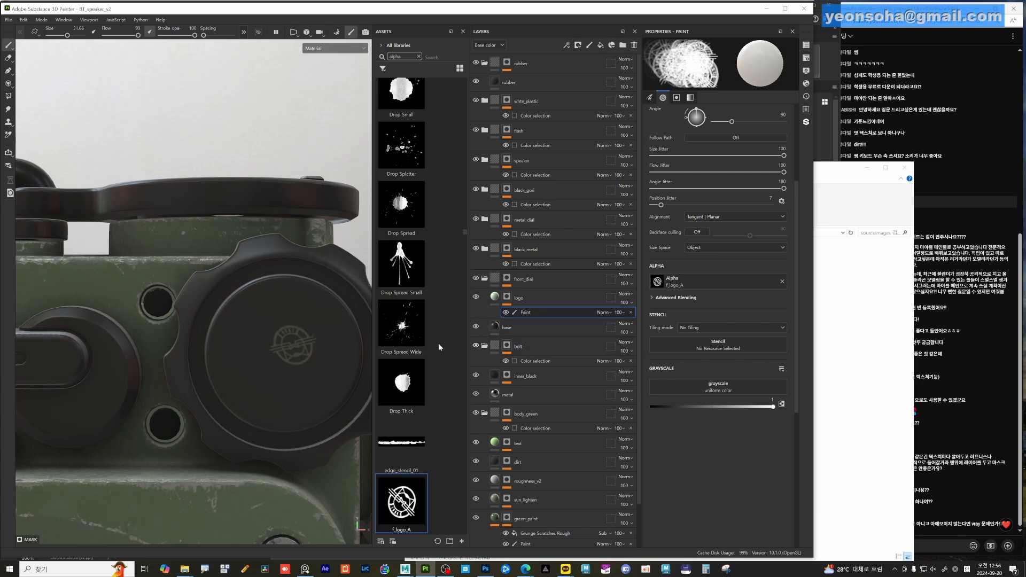
pyautogui.press('ctrl')
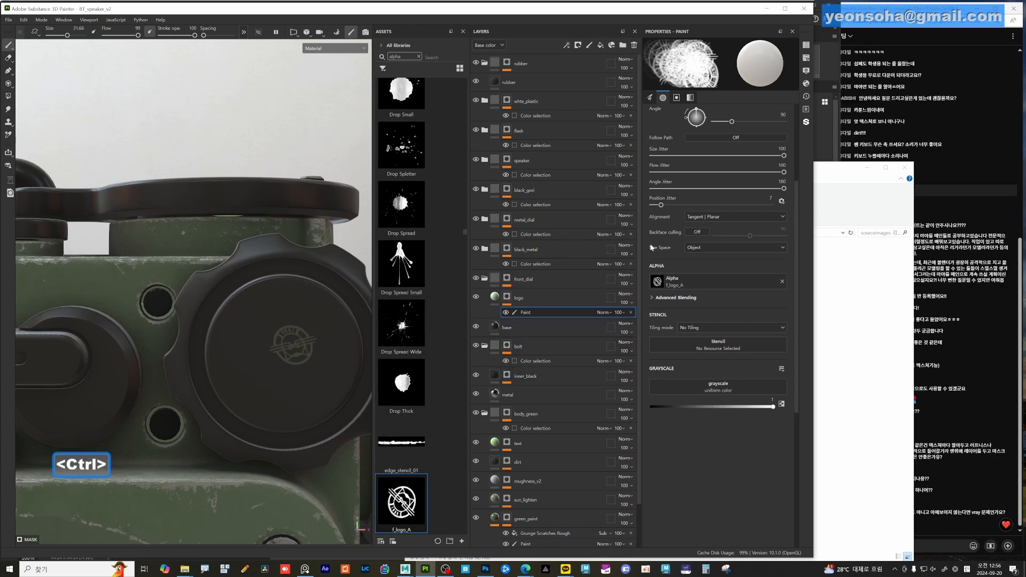
pyautogui.hotkey('ctrl', 'z')
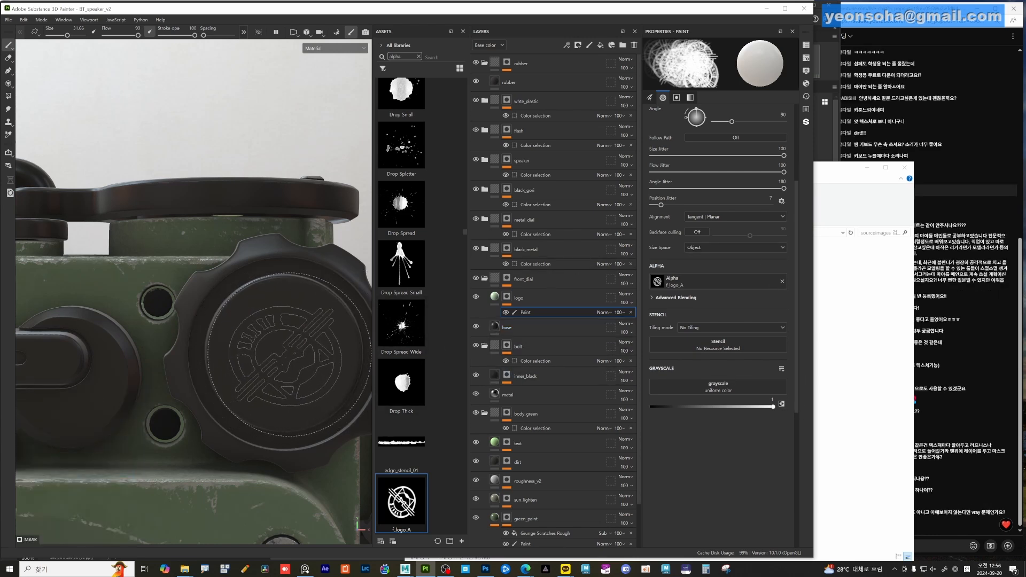
# - Set the brush's size, flow, angle and position jitter to 0 and stamp the logo on the centre of the front dial
pyautogui.scroll(1, 741, 283)
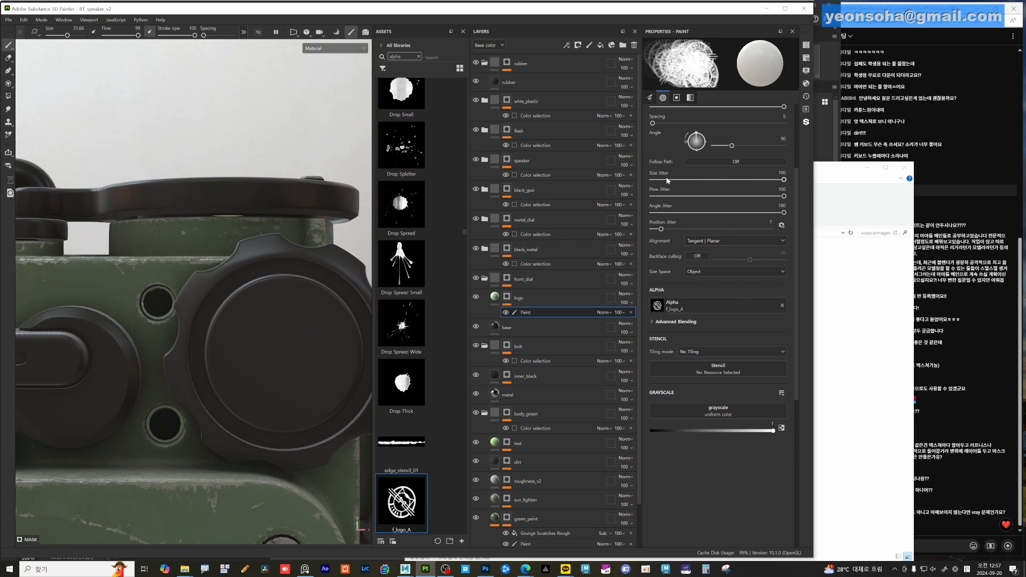
pyautogui.scroll(5, 705, 235)
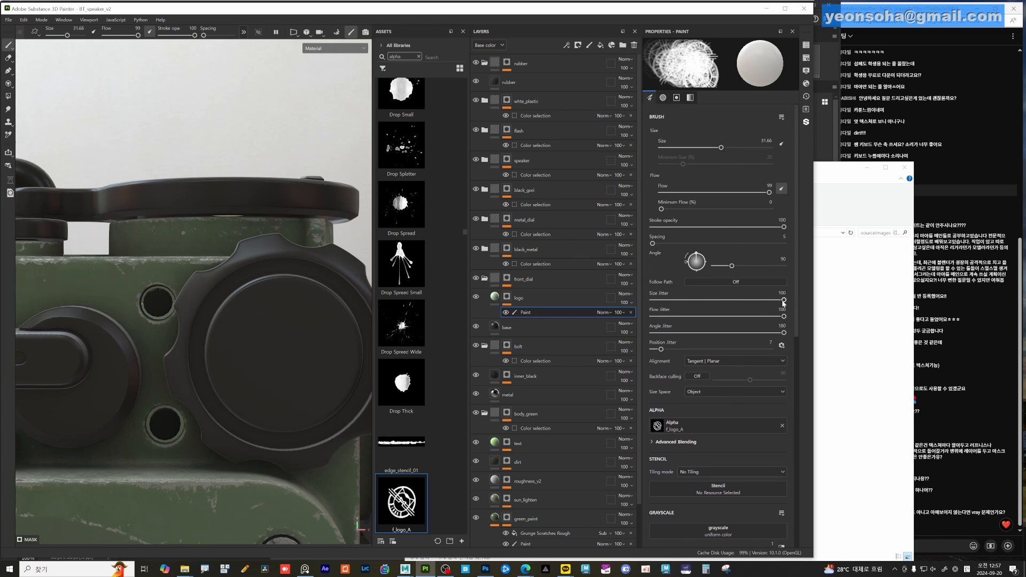
pyautogui.moveTo(784, 301); pyautogui.dragTo(644, 302)
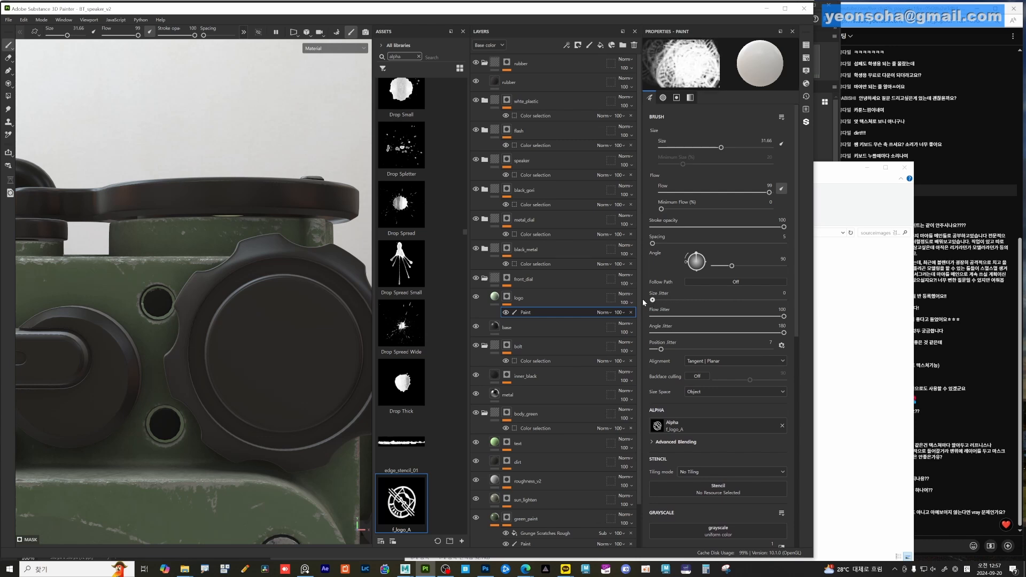
pyautogui.moveTo(780, 321); pyautogui.dragTo(627, 320)
pyautogui.moveTo(780, 333)
pyautogui.mouseDown()
pyautogui.moveTo(631, 329)
pyautogui.moveTo(631, 350)
pyautogui.mouseUp()
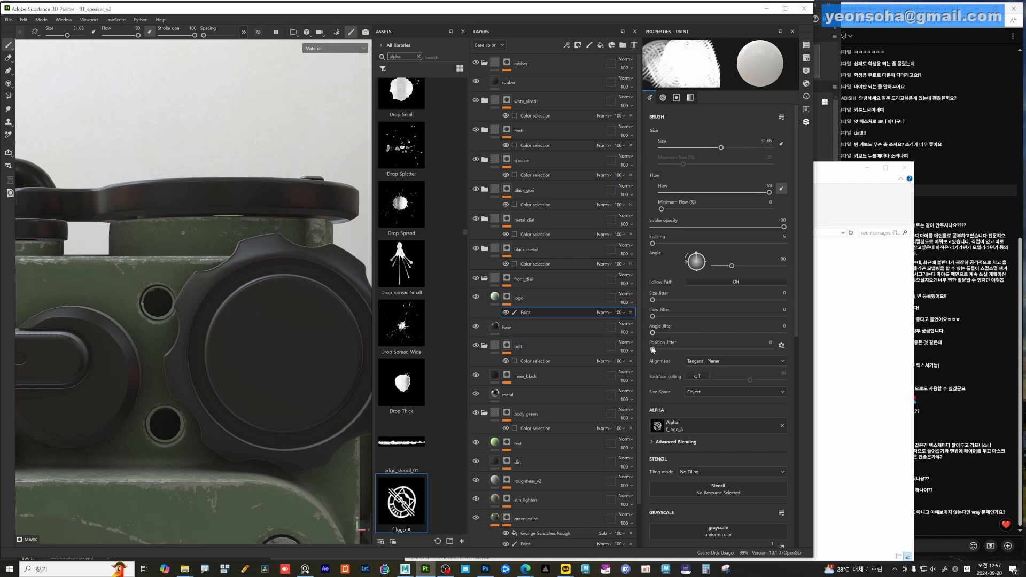
pyautogui.click(289, 353)
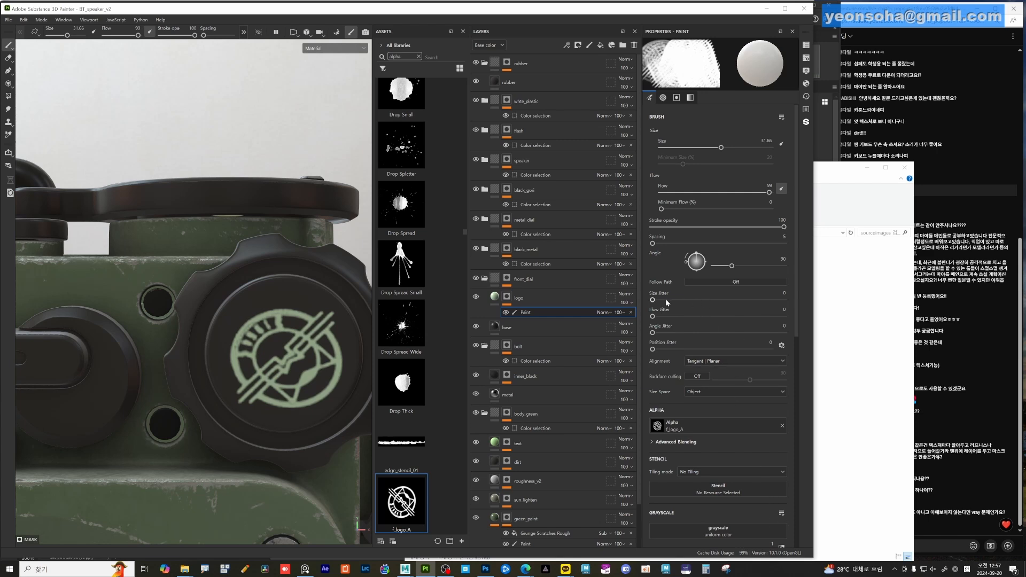
# - Assign the Drop Thick alpha to the brush and reduce the brush size to 11.05
pyautogui.keyDown('alt'); pyautogui.moveTo(230, 363); pyautogui.dragTo(201, 374, button='right'); pyautogui.keyUp('alt')
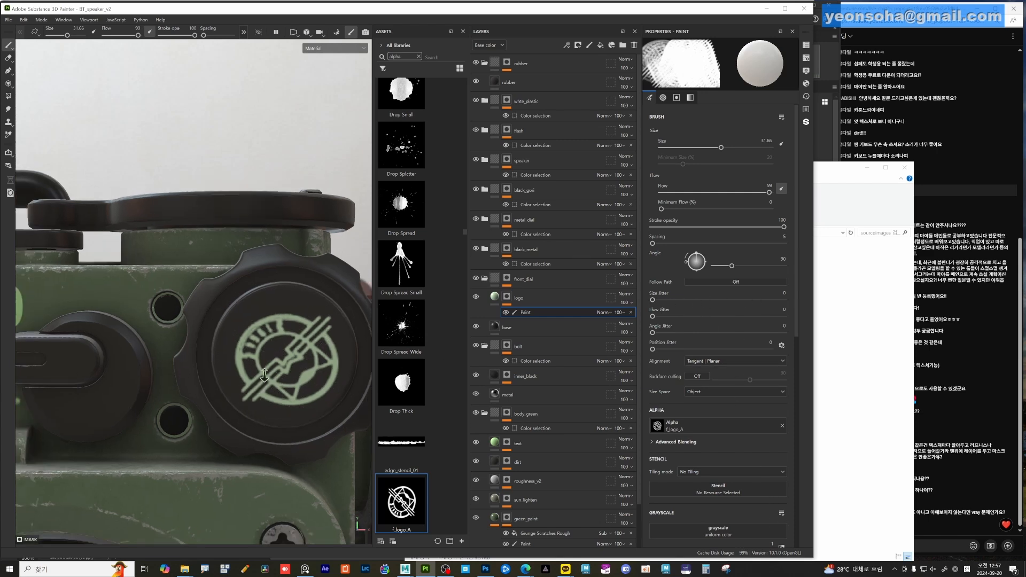
pyautogui.keyDown('alt'); pyautogui.moveTo(201, 374); pyautogui.dragTo(249, 335, button='middle'); pyautogui.keyUp('alt')
pyautogui.keyDown('alt'); pyautogui.moveTo(249, 336); pyautogui.dragTo(215, 371, button='right'); pyautogui.keyUp('alt')
pyautogui.keyDown('alt'); pyautogui.moveTo(215, 371); pyautogui.dragTo(212, 323, button='middle'); pyautogui.keyUp('alt')
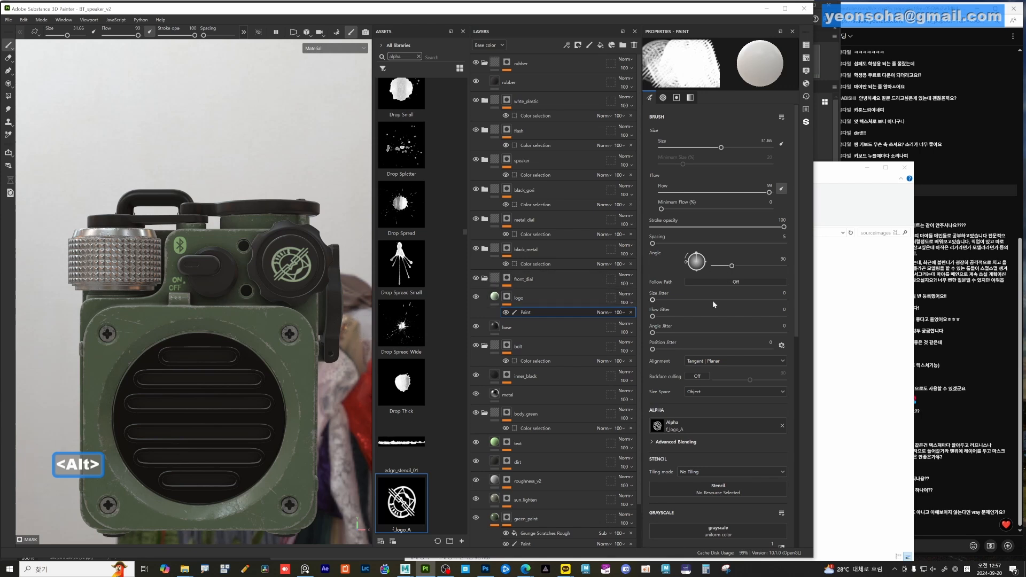
pyautogui.keyDown('alt'); pyautogui.moveTo(209, 372); pyautogui.dragTo(284, 356); pyautogui.keyUp('alt')
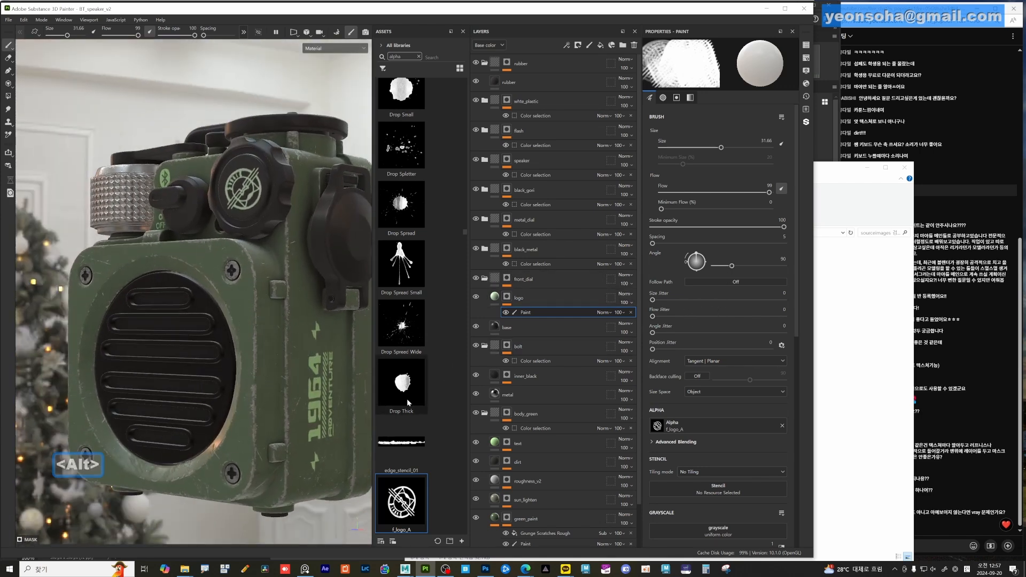
pyautogui.moveTo(409, 389)
pyautogui.mouseDown()
pyautogui.moveTo(692, 282)
pyautogui.moveTo(685, 406)
pyautogui.moveTo(665, 425)
pyautogui.mouseUp()
pyautogui.keyDown('alt'); pyautogui.moveTo(314, 371); pyautogui.dragTo(167, 359); pyautogui.keyUp('alt')
pyautogui.moveTo(167, 359)
pyautogui.keyDown('alt'); pyautogui.mouseDown(button='right')
pyautogui.moveTo(214, 320)
pyautogui.moveTo(221, 305)
pyautogui.moveTo(206, 303)
pyautogui.mouseUp(button='right'); pyautogui.keyUp('alt')
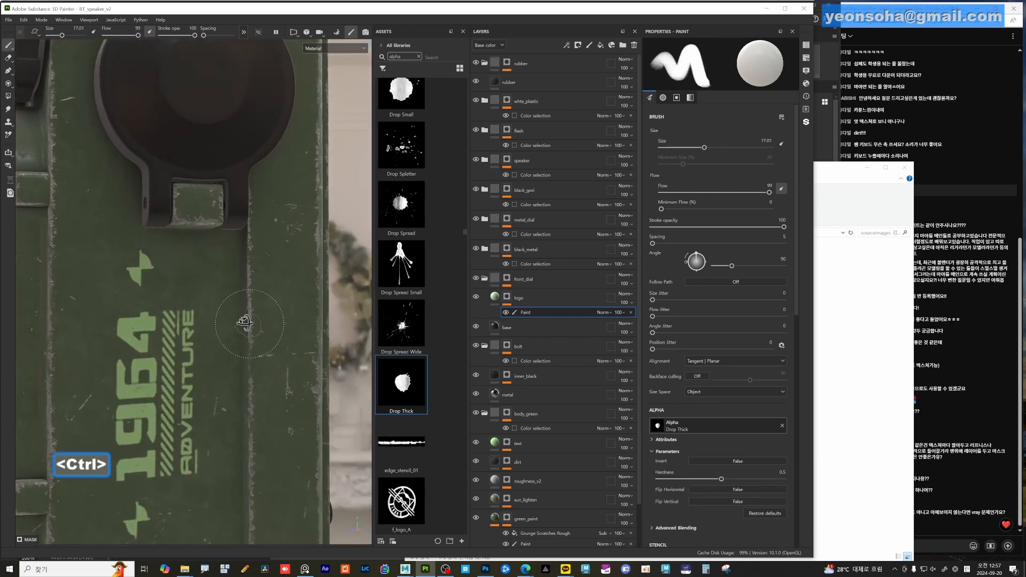
pyautogui.keyDown('alt'); pyautogui.moveTo(245, 323); pyautogui.dragTo(214, 278); pyautogui.keyUp('alt')
pyautogui.keyDown('ctrl'); pyautogui.moveTo(214, 278); pyautogui.dragTo(198, 268, button='right'); pyautogui.keyUp('ctrl')
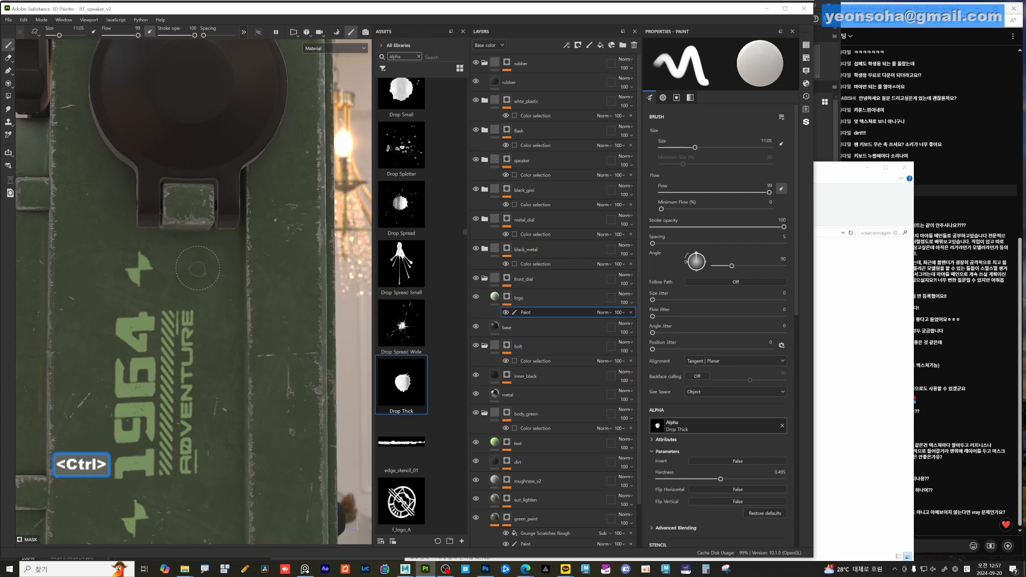
# - Add a paint effect above side_year in the mask of the text layer in the body_green folder
pyautogui.click(542, 299)
pyautogui.keyDown('alt'); pyautogui.moveTo(155, 307); pyautogui.dragTo(107, 291, button='right'); pyautogui.keyUp('alt')
pyautogui.keyDown('alt'); pyautogui.moveTo(107, 292); pyautogui.dragTo(165, 299); pyautogui.keyUp('alt')
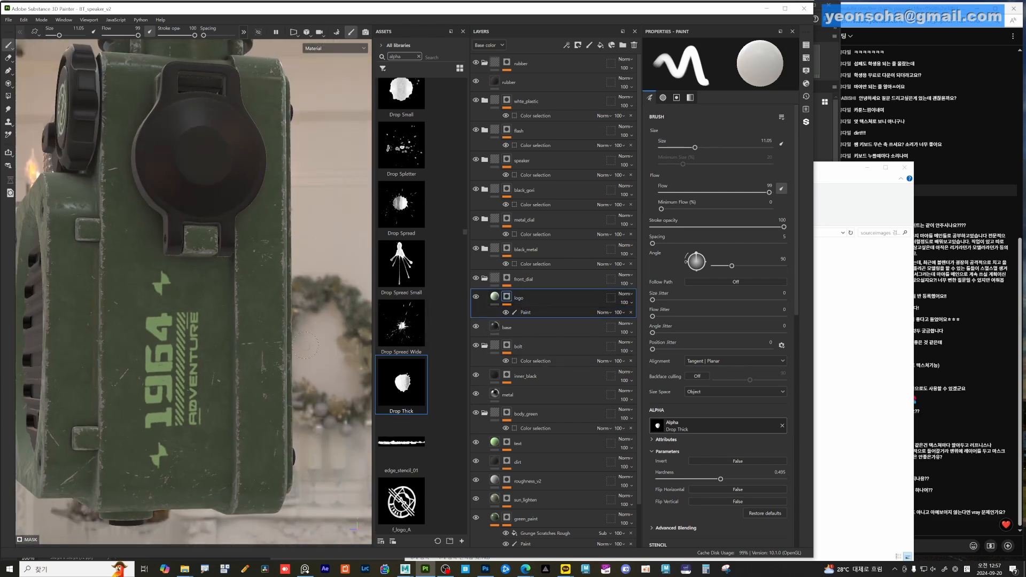
pyautogui.scroll(-2, 562, 436)
pyautogui.click(529, 396)
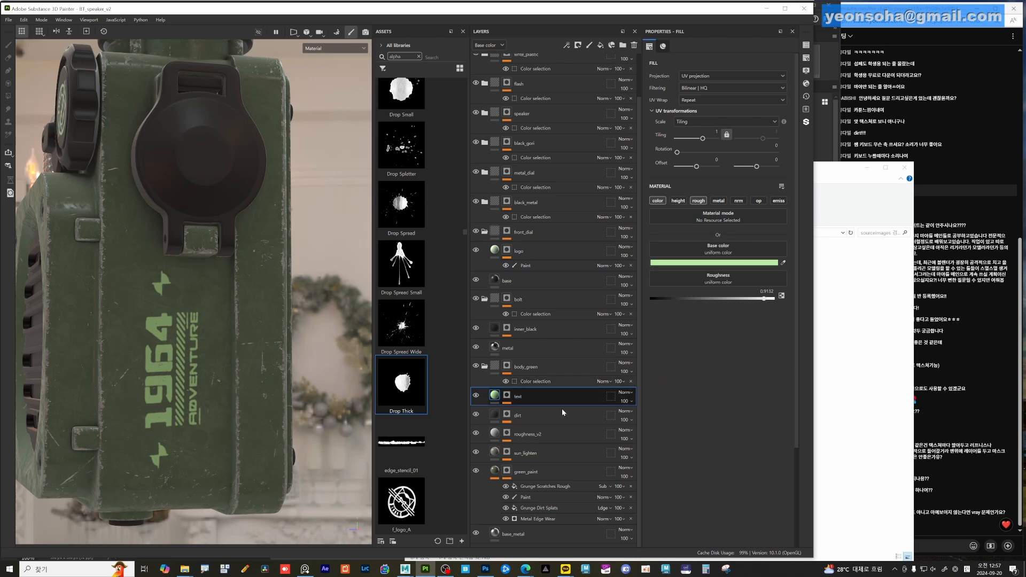
pyautogui.click(486, 406)
pyautogui.click(530, 411)
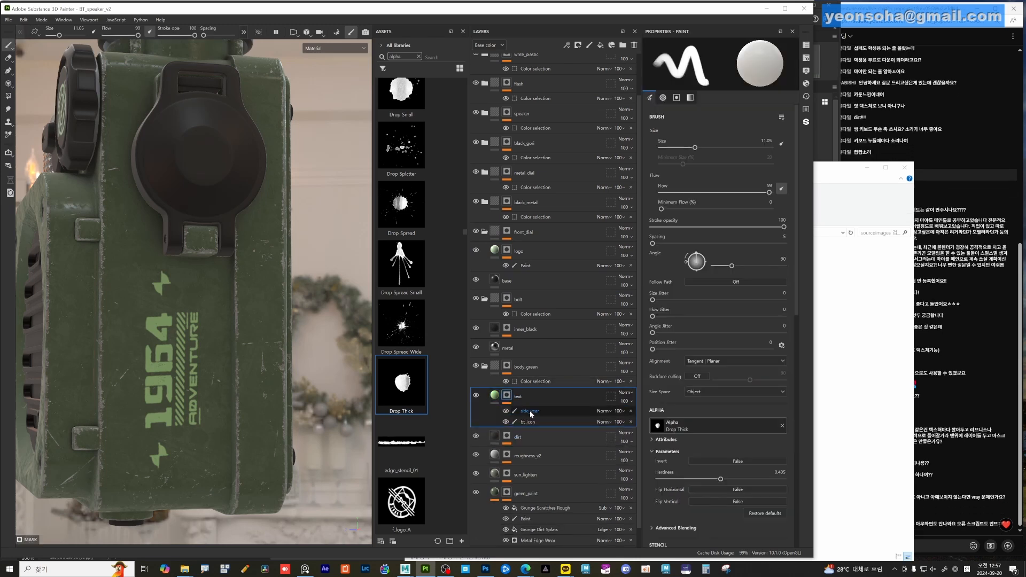
pyautogui.rightClick(549, 416)
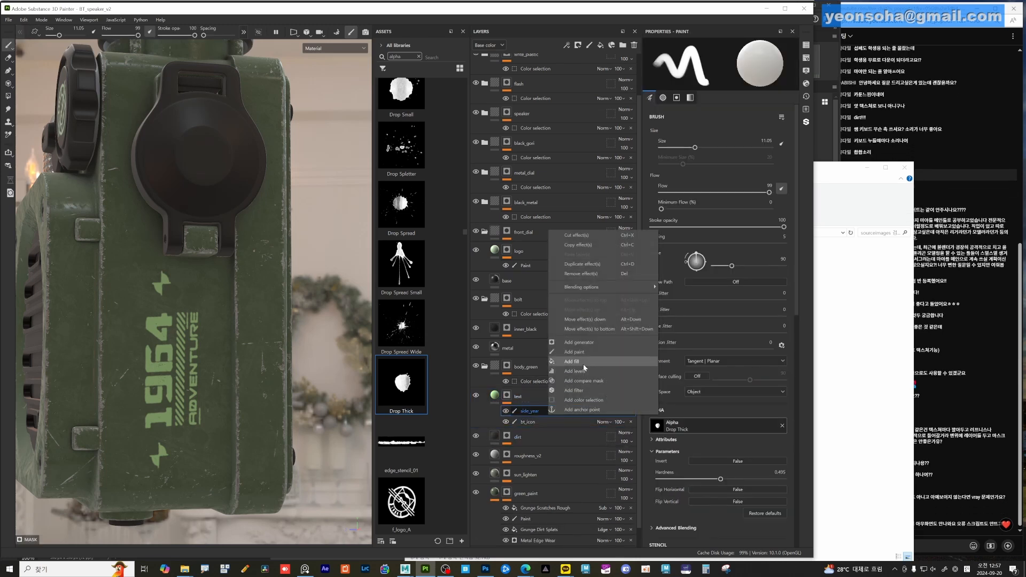
pyautogui.click(575, 352)
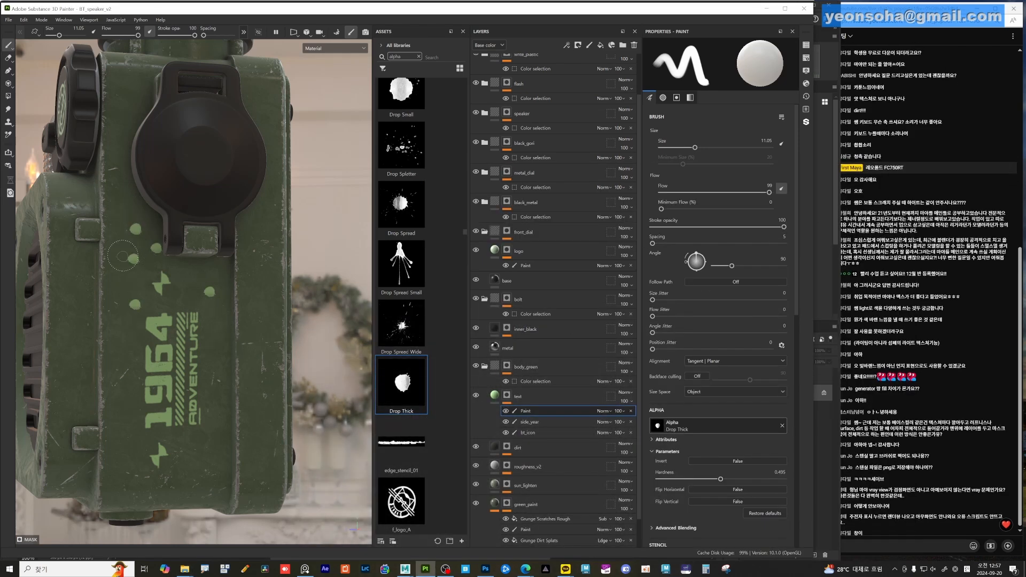
# - Undo the test drops on the speaker's side and set Size Jitter to 98, Angle Jitter to 171 and Position Jitter to 84
pyautogui.hotkey('ctrl', 'z')
pyautogui.hotkey('ctrl', 'z')
pyautogui.hotkey('ctrl', 'z')
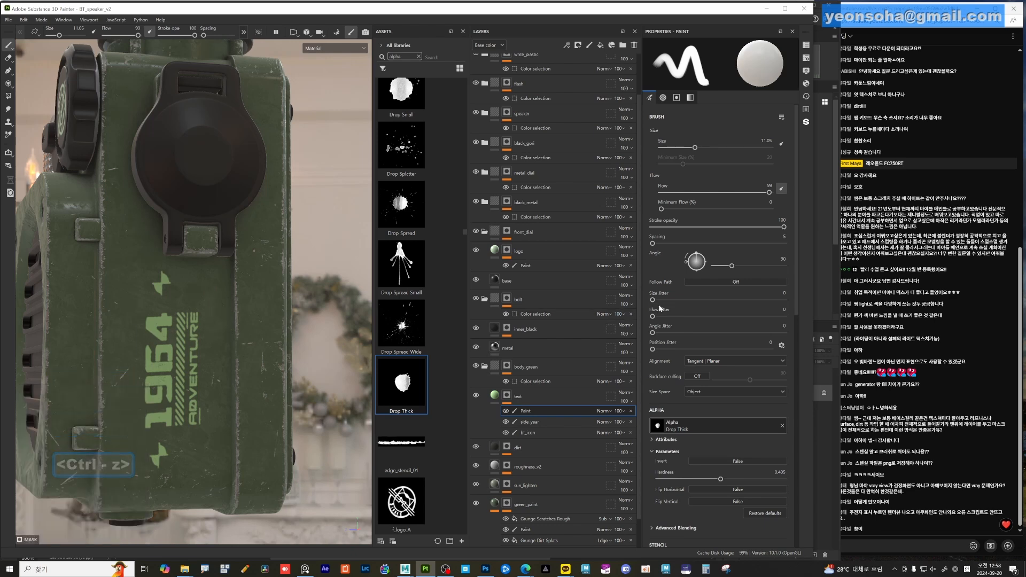
pyautogui.moveTo(653, 300); pyautogui.dragTo(784, 310)
pyautogui.moveTo(688, 335); pyautogui.dragTo(765, 333)
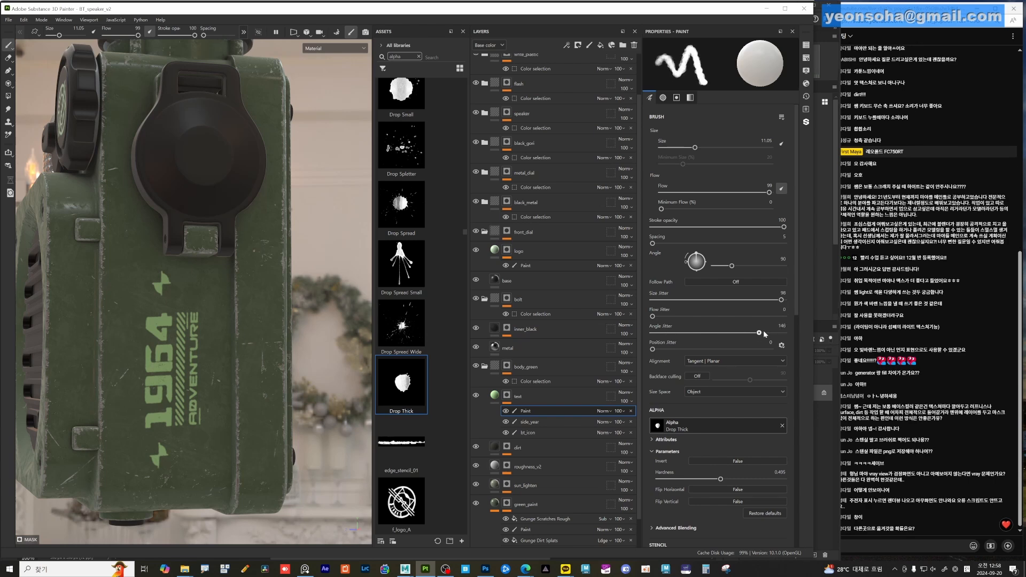
pyautogui.moveTo(668, 352); pyautogui.dragTo(754, 350)
# - Stamp scattered paint drops on the speaker's side around the 1964 ADVENTURE lettering and beside the round black cover
pyautogui.click(256, 293)
pyautogui.click(258, 328)
pyautogui.click(206, 292)
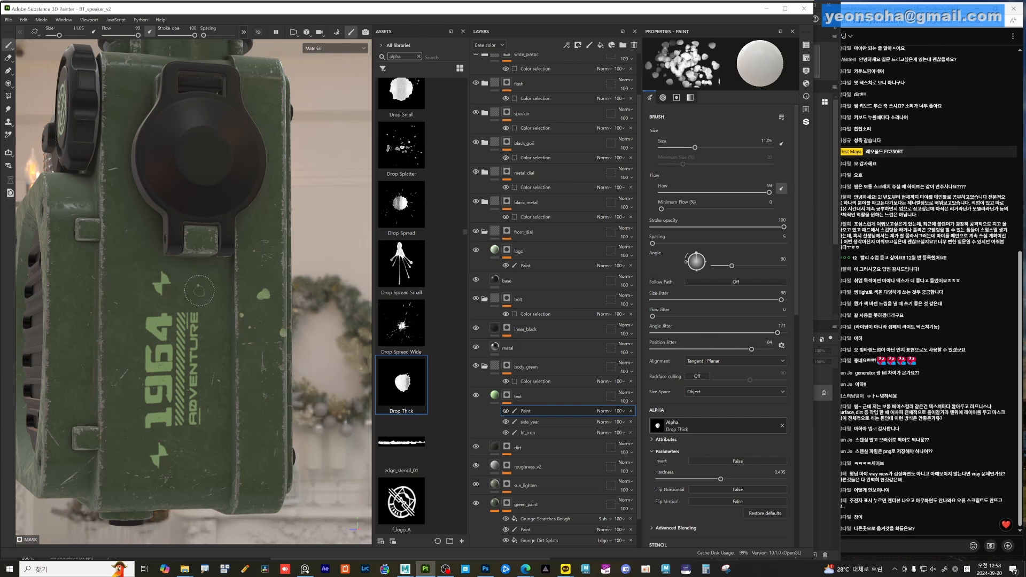
pyautogui.click(201, 345)
pyautogui.click(138, 376)
pyautogui.click(115, 293)
pyautogui.click(116, 249)
pyautogui.click(124, 194)
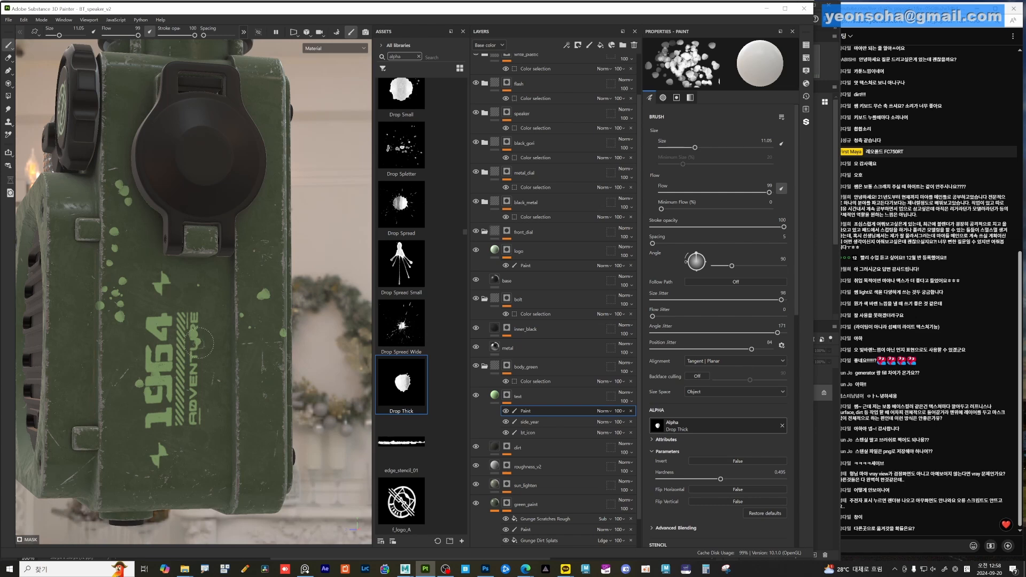
pyautogui.keyDown('alt'); pyautogui.moveTo(236, 355); pyautogui.dragTo(218, 369); pyautogui.keyUp('alt')
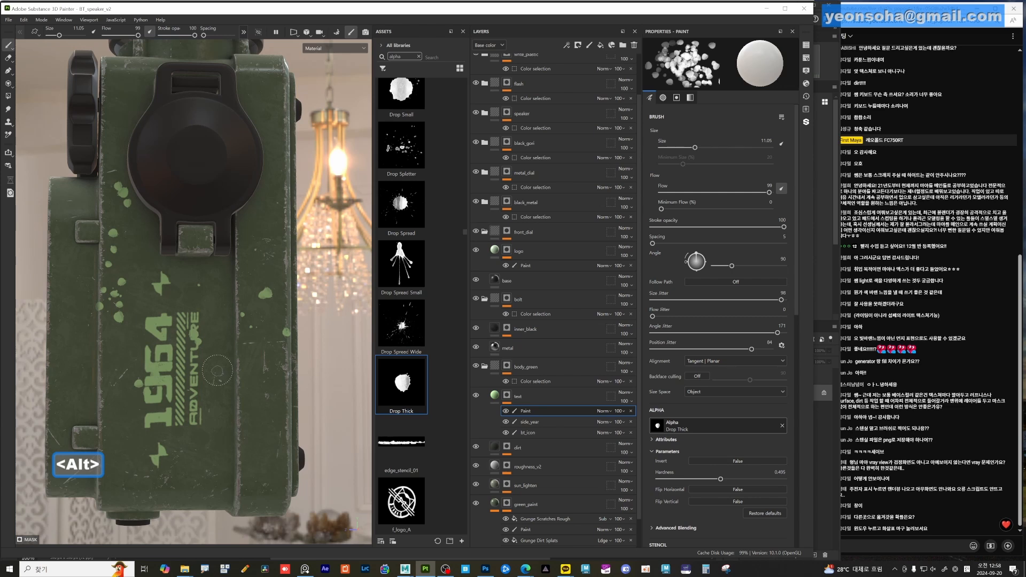
# - Undo all the scattered paint drops stamped on the speaker's side
pyautogui.hotkey('ctrl', 'z')
pyautogui.hotkey('ctrl', 'z')
pyautogui.hotkey('ctrl', 'z')
pyautogui.hotkey('ctrl', 'z')
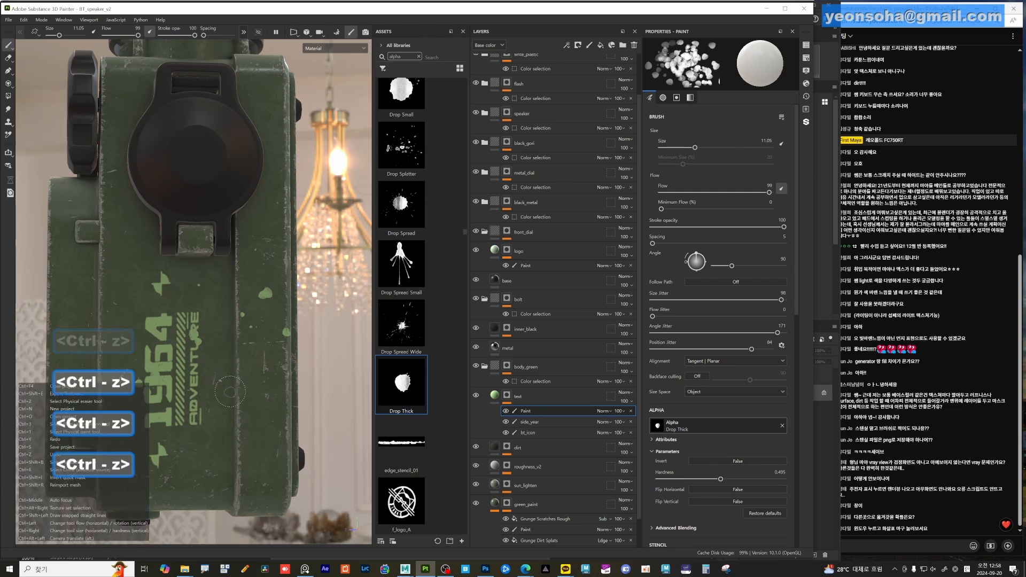
pyautogui.hotkey('ctrl', 'z')
pyautogui.hotkey('ctrl', 'z')
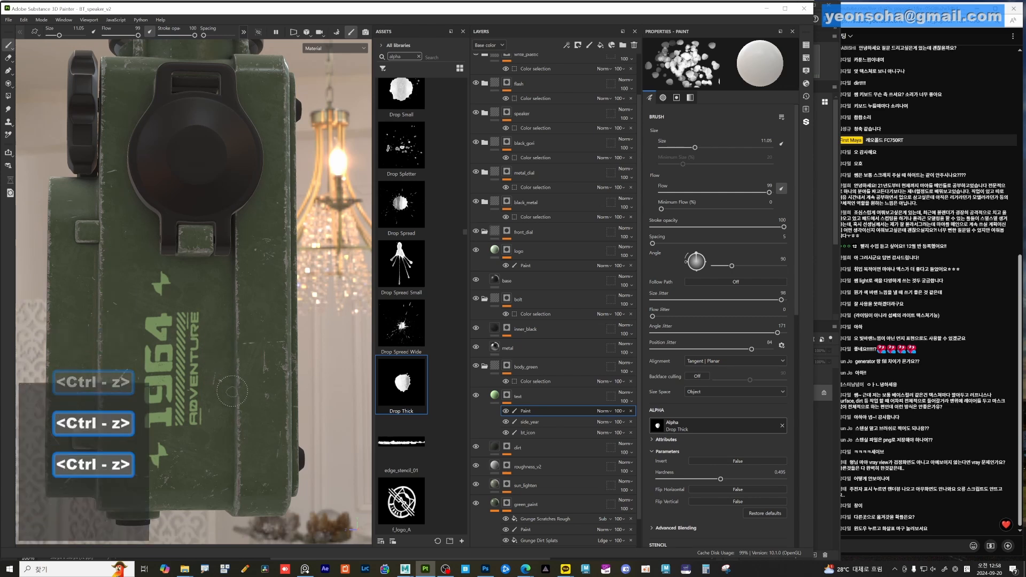
pyautogui.keyDown('alt'); pyautogui.moveTo(232, 391); pyautogui.dragTo(221, 389); pyautogui.keyUp('alt')
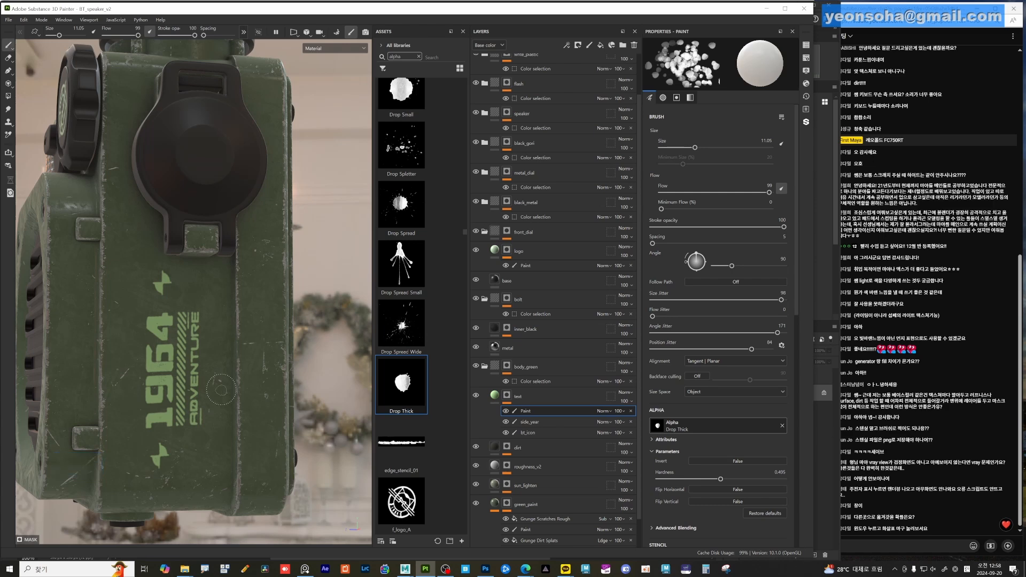
pyautogui.keyDown('alt'); pyautogui.moveTo(184, 270); pyautogui.dragTo(172, 280); pyautogui.keyUp('alt')
pyautogui.keyDown('alt'); pyautogui.moveTo(183, 287); pyautogui.dragTo(209, 300, button='middle'); pyautogui.keyUp('alt')
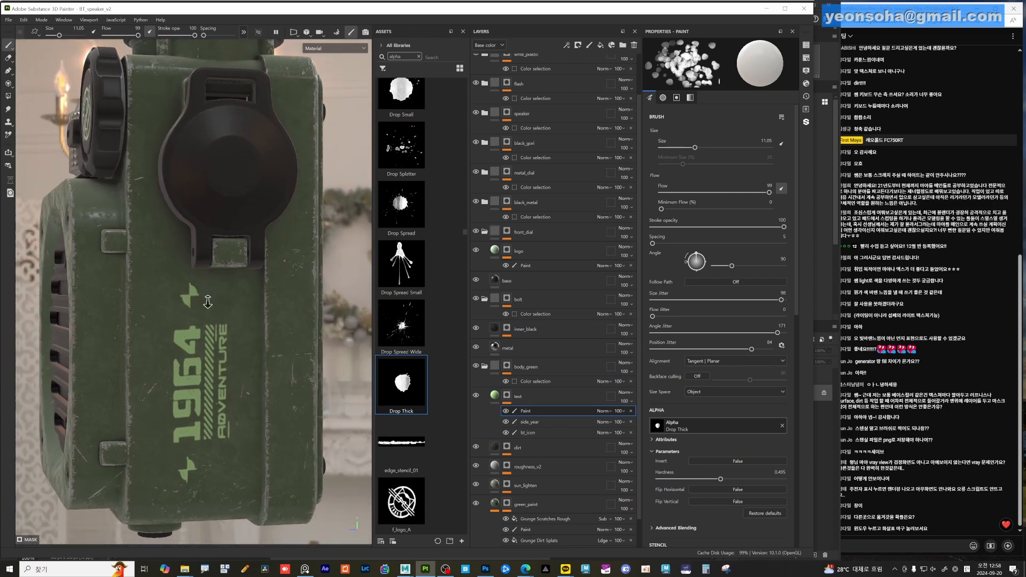
# - Set the paint brush to Size 40.27, Hardness 0.59, Flow 18 and Angle 45 beside the 1964 ADVENTURE lettering
pyautogui.keyDown('alt'); pyautogui.moveTo(208, 300); pyautogui.dragTo(251, 307, button='right'); pyautogui.keyUp('alt')
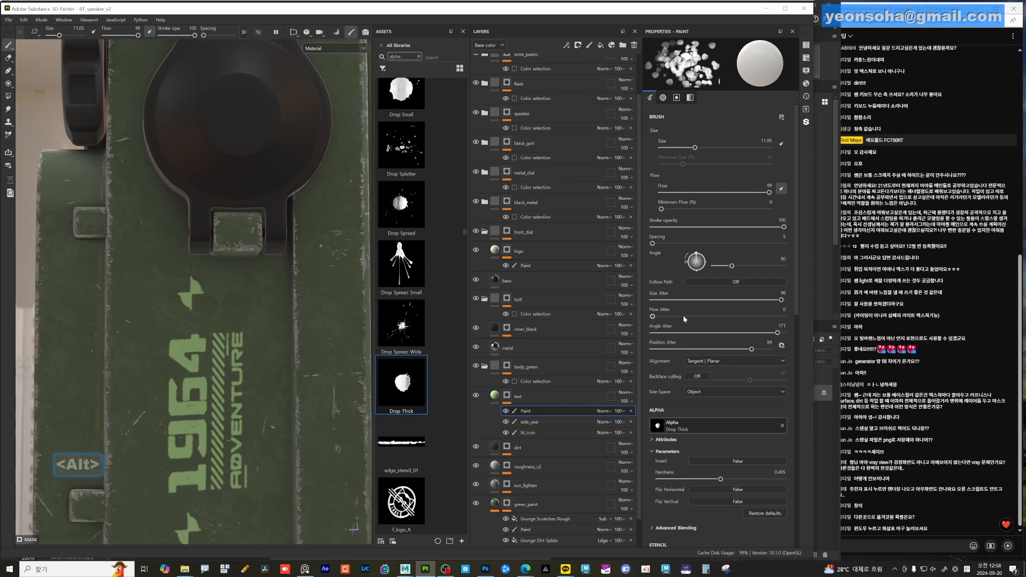
pyautogui.keyDown('alt'); pyautogui.moveTo(235, 300); pyautogui.dragTo(214, 309); pyautogui.keyUp('alt')
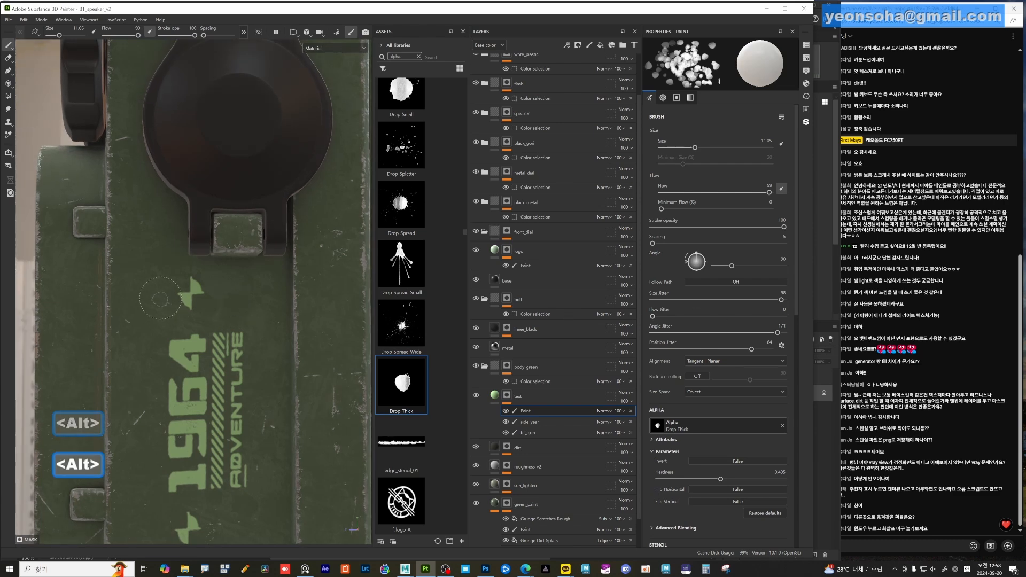
pyautogui.keyDown('ctrl'); pyautogui.moveTo(161, 300); pyautogui.dragTo(149, 295, button='right'); pyautogui.keyUp('ctrl')
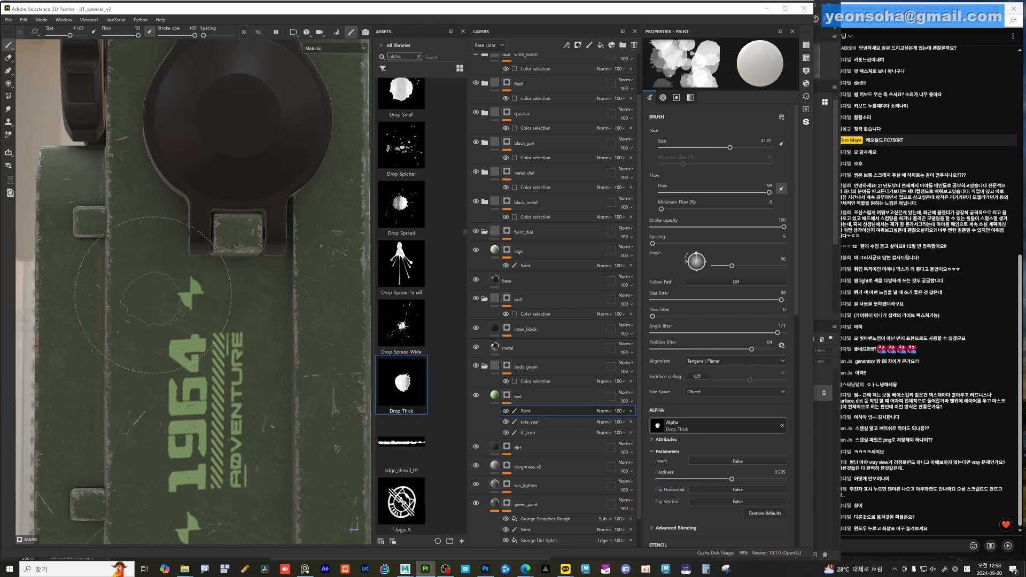
pyautogui.keyDown('ctrl'); pyautogui.moveTo(149, 295); pyautogui.dragTo(150, 293); pyautogui.keyUp('ctrl')
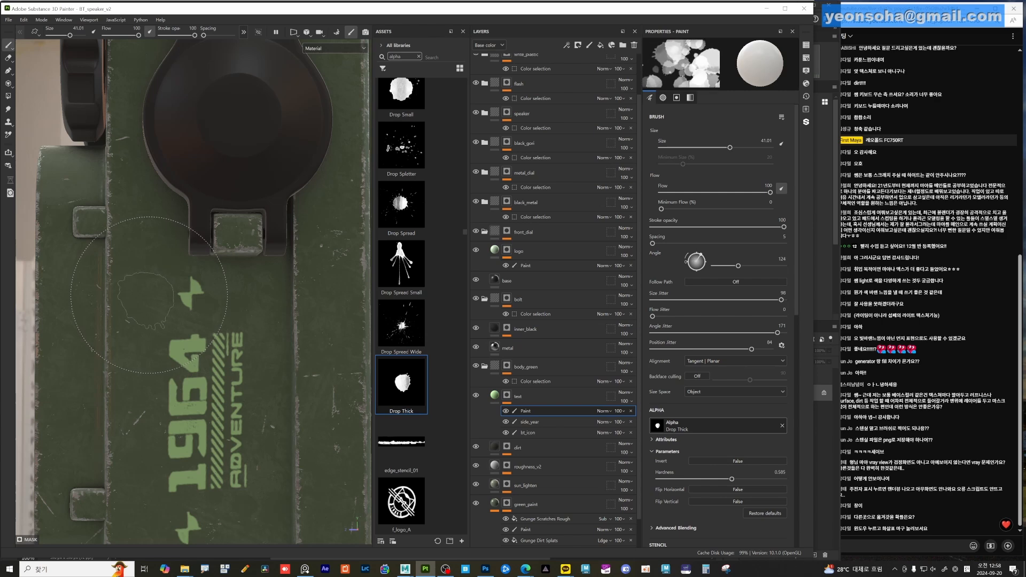
pyautogui.keyDown('ctrl'); pyautogui.moveTo(149, 295); pyautogui.dragTo(149, 290); pyautogui.keyUp('ctrl')
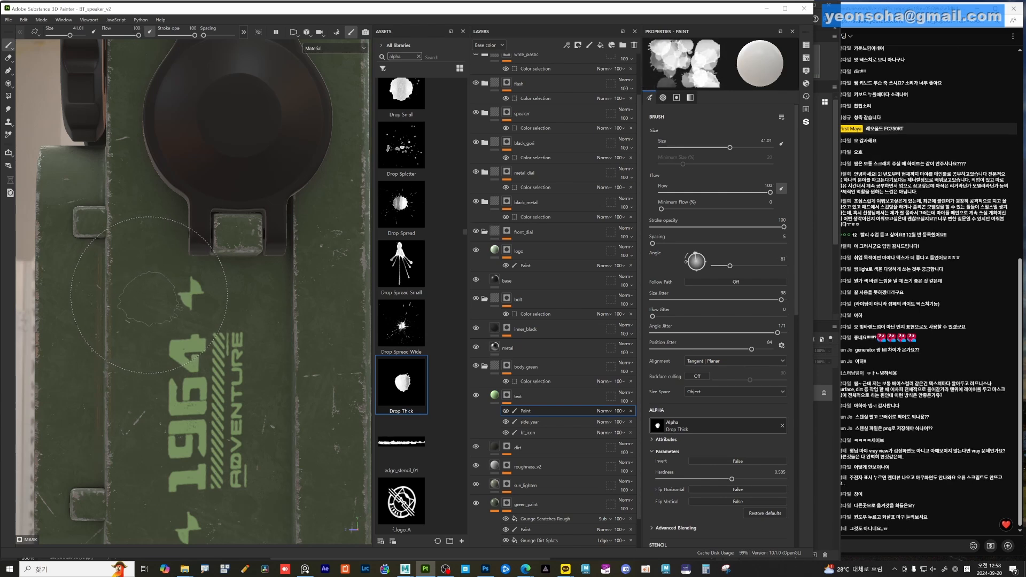
pyautogui.moveTo(150, 295)
pyautogui.keyDown('ctrl'); pyautogui.mouseDown()
pyautogui.moveTo(168, 292)
pyautogui.moveTo(143, 283)
pyautogui.moveTo(143, 256)
pyautogui.moveTo(143, 309)
pyautogui.moveTo(144, 250)
pyautogui.moveTo(143, 288)
pyautogui.moveTo(145, 267)
pyautogui.mouseUp(); pyautogui.keyUp('ctrl')
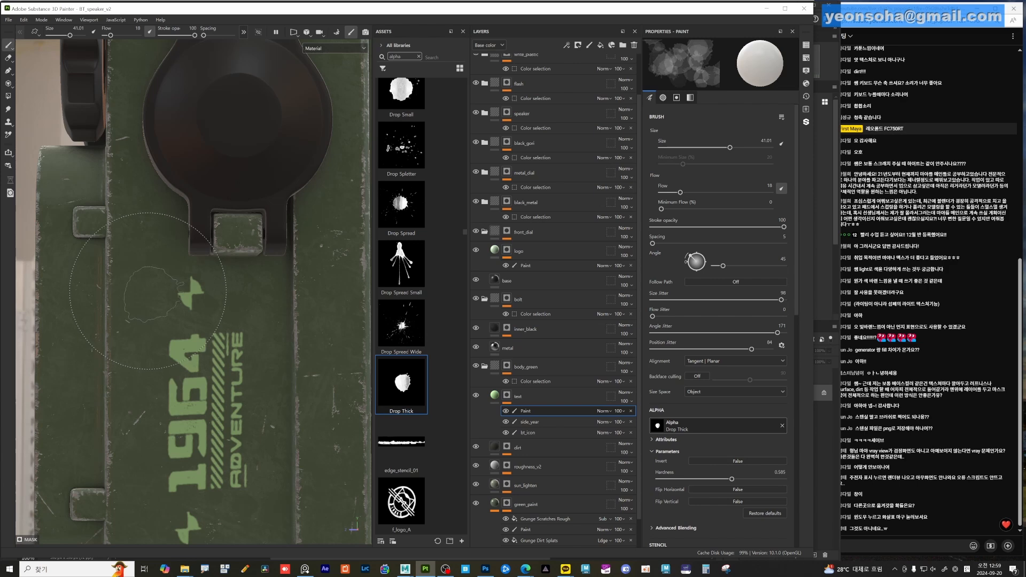
pyautogui.moveTo(147, 291)
pyautogui.keyDown('ctrl'); pyautogui.mouseDown(button='right')
pyautogui.moveTo(131, 291)
pyautogui.moveTo(155, 291)
pyautogui.mouseUp(button='right'); pyautogui.keyUp('ctrl')
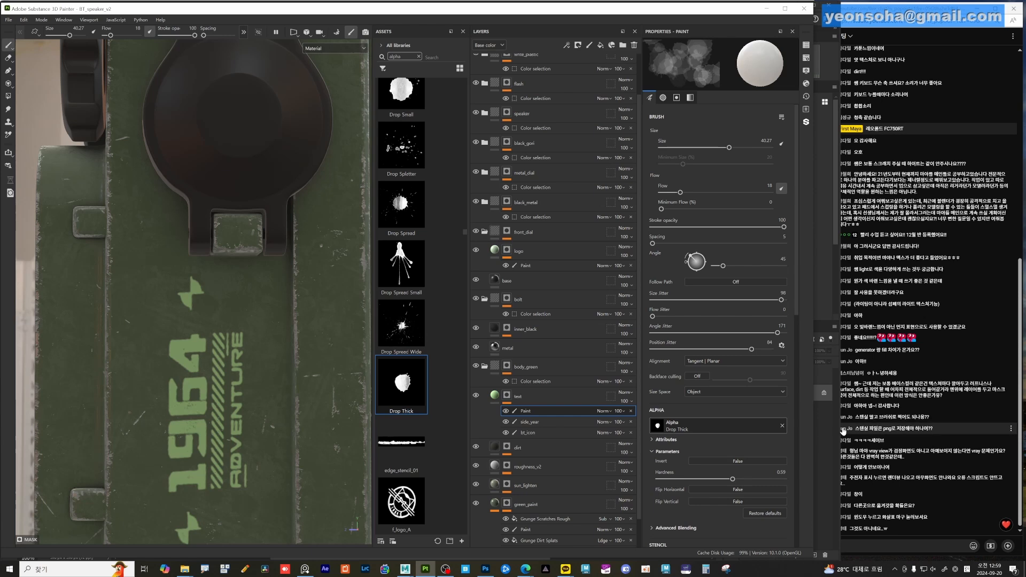
# - Switch to the Edge browser, open the Korean Maya user group cafe and look through its Maya 101 board list
pyautogui.hotkey('alt', 'Tab')
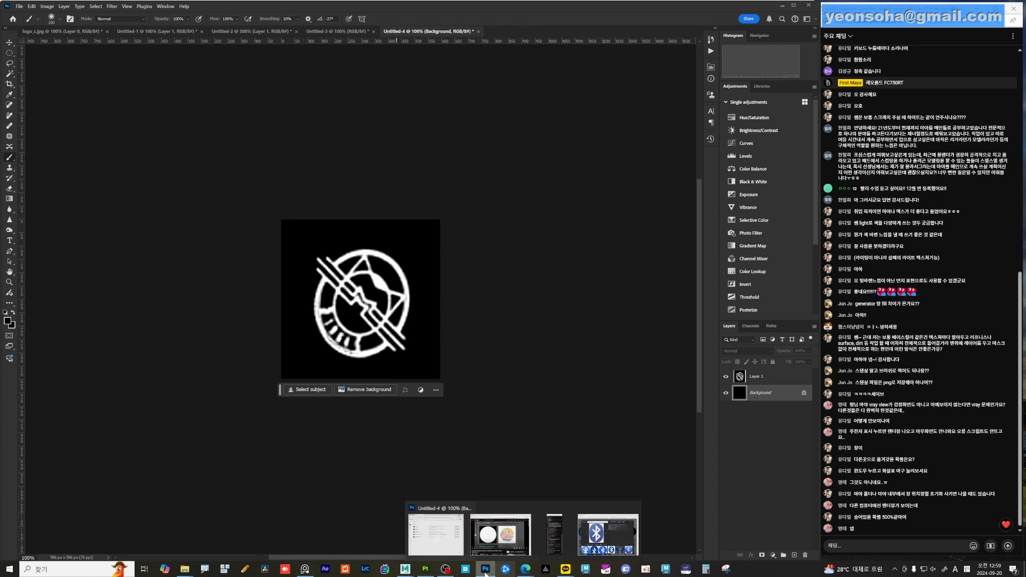
pyautogui.moveTo(377, 574)
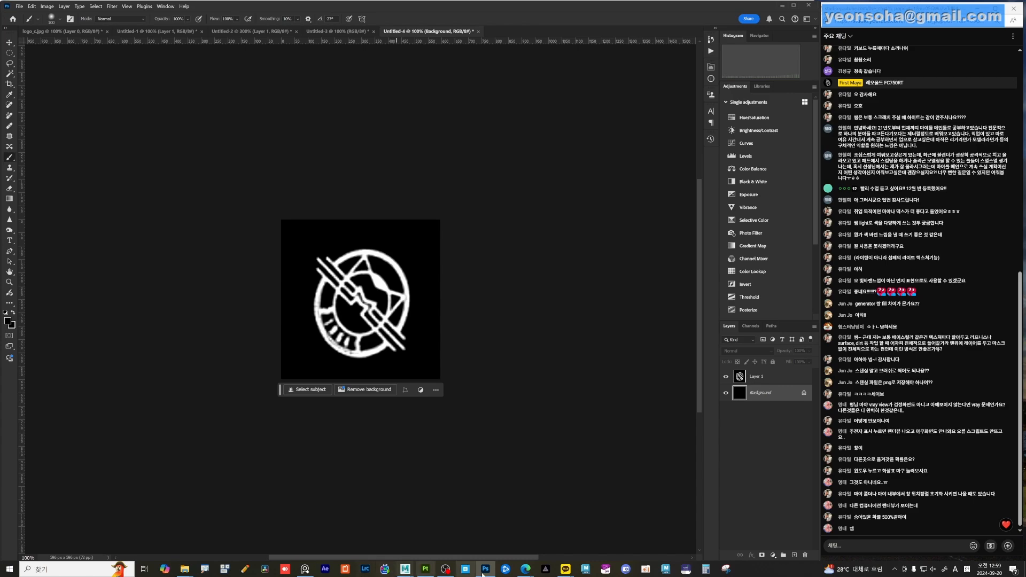
pyautogui.click(524, 570)
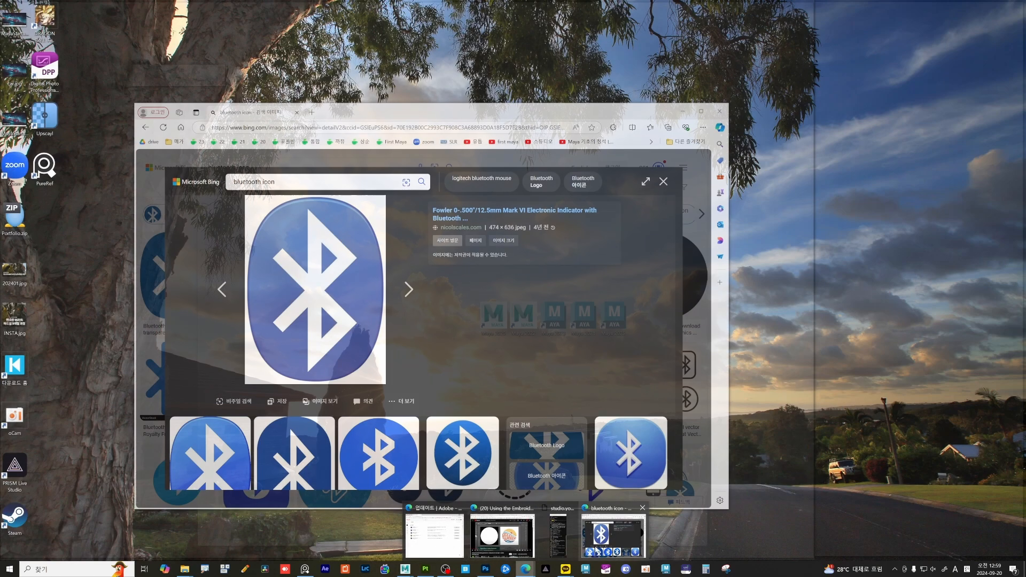
pyautogui.click(597, 550)
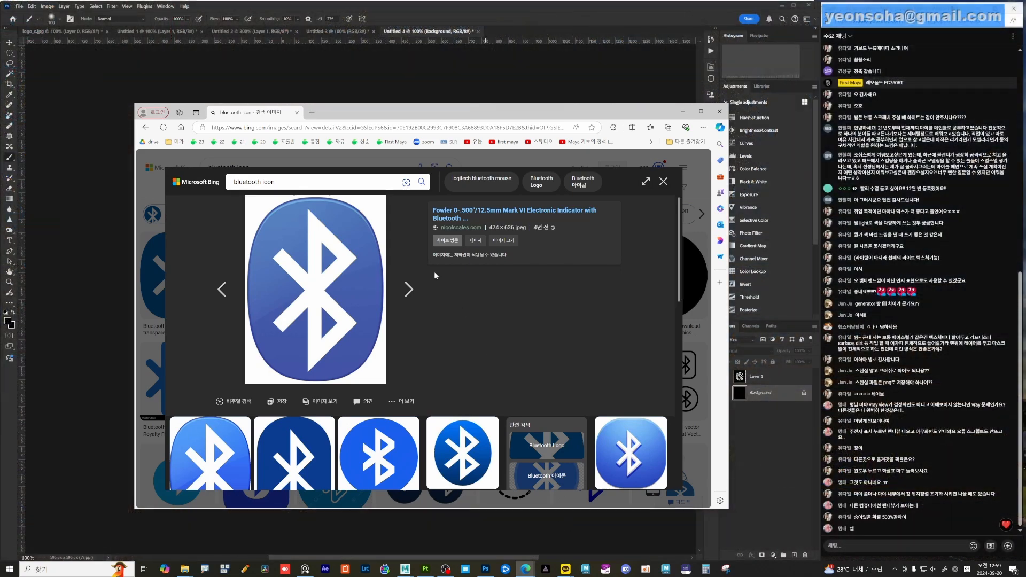
pyautogui.click(337, 142)
pyautogui.scroll(-10, 260, 369)
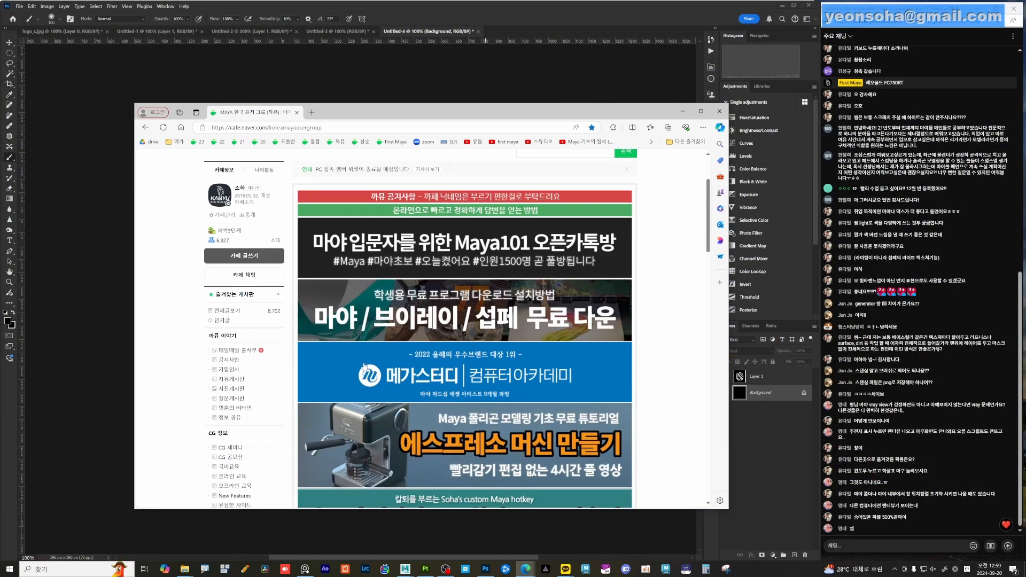
pyautogui.scroll(2, 260, 369)
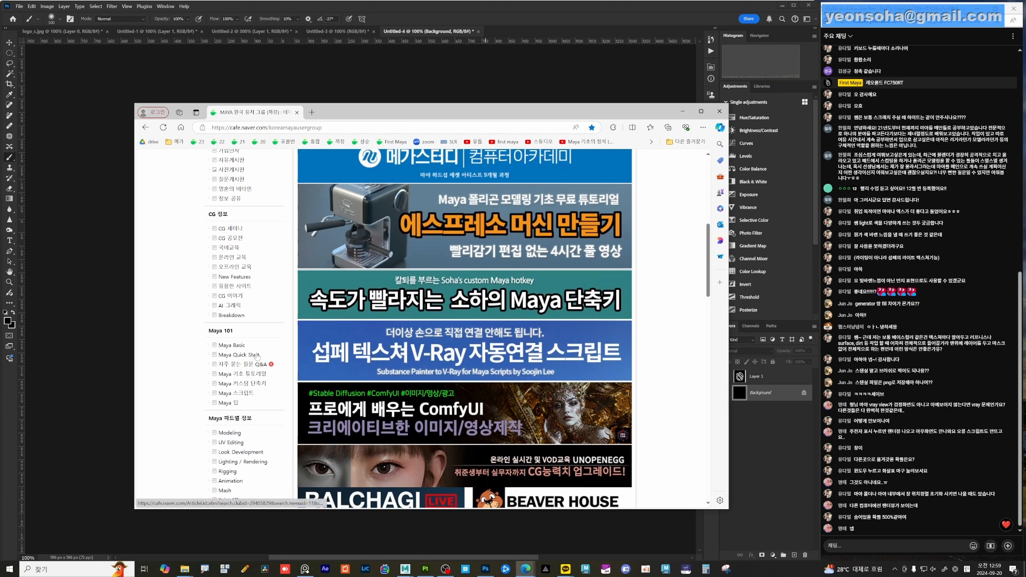
# - Browse the 자주 묻는 질문 Q&A and 질문게시판 boards of the Maya user group café
pyautogui.scroll(2, 262, 355)
pyautogui.scroll(-2, 257, 361)
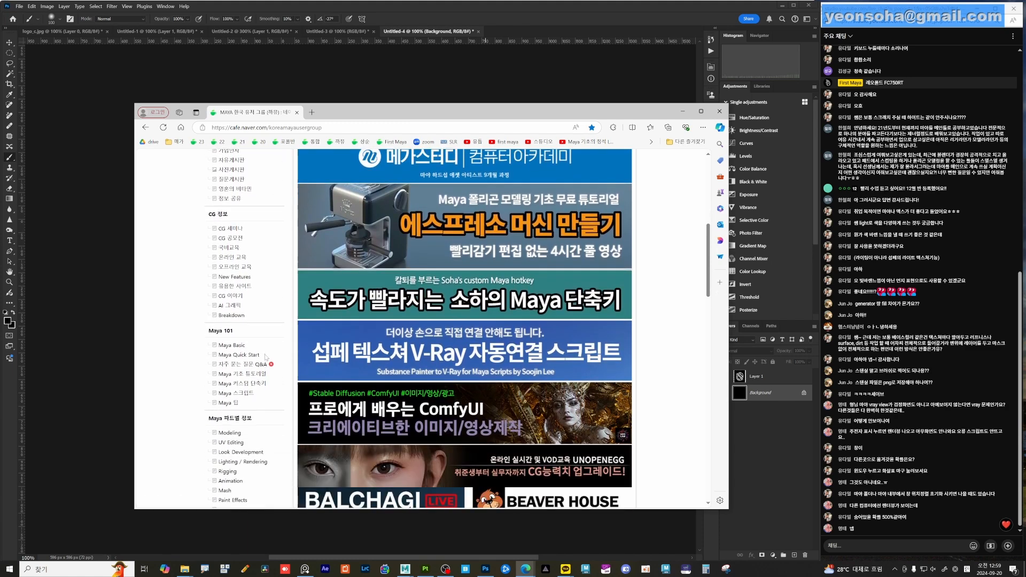
pyautogui.click(250, 366)
pyautogui.scroll(-6, 443, 319)
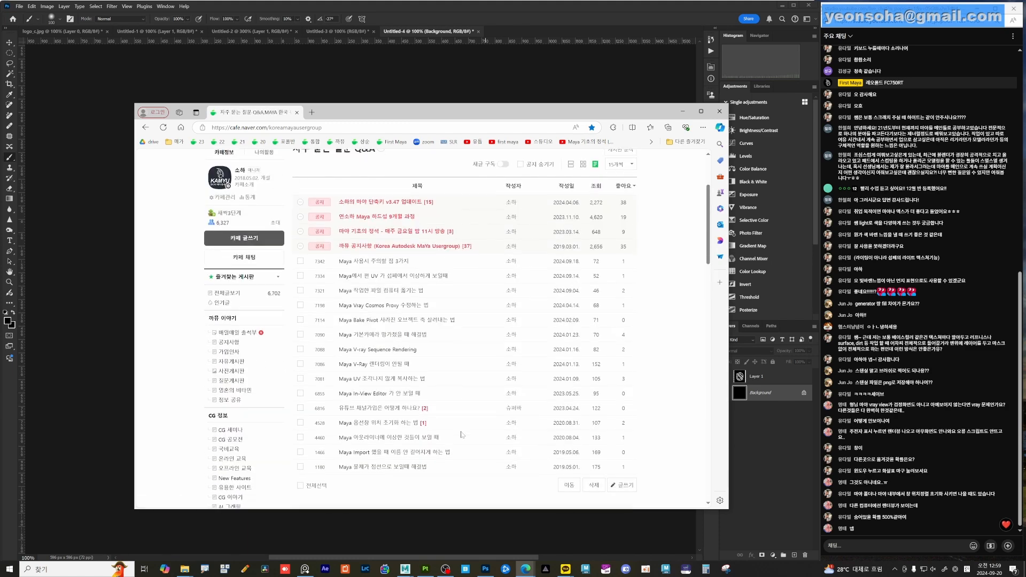
pyautogui.scroll(3, 443, 319)
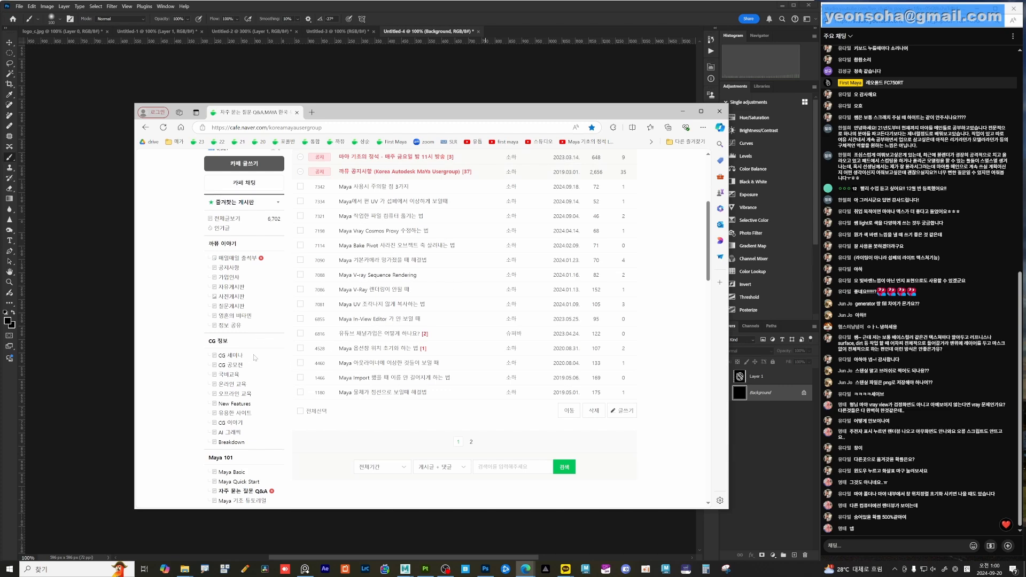
pyautogui.scroll(-5, 260, 337)
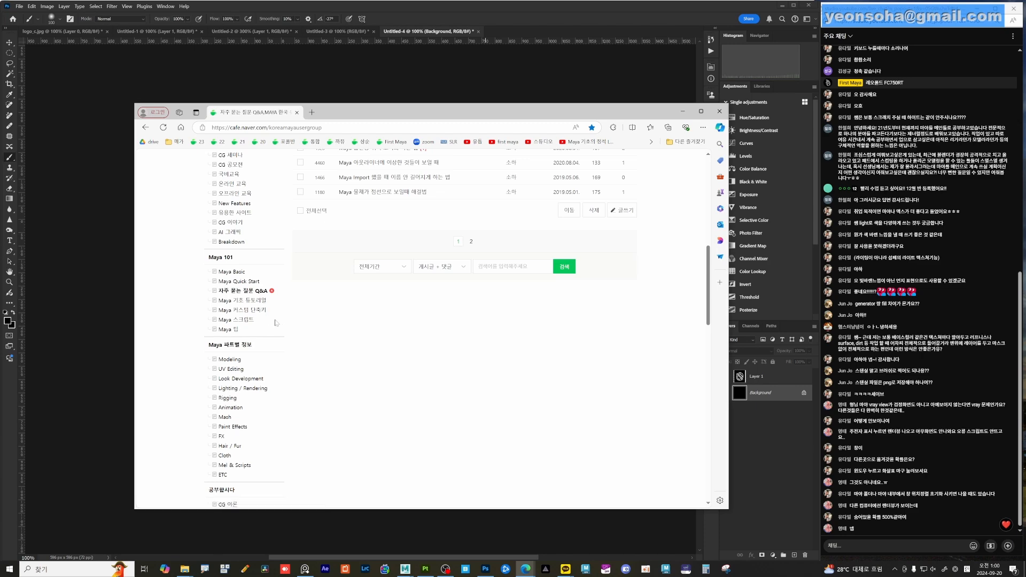
pyautogui.scroll(3, 275, 270)
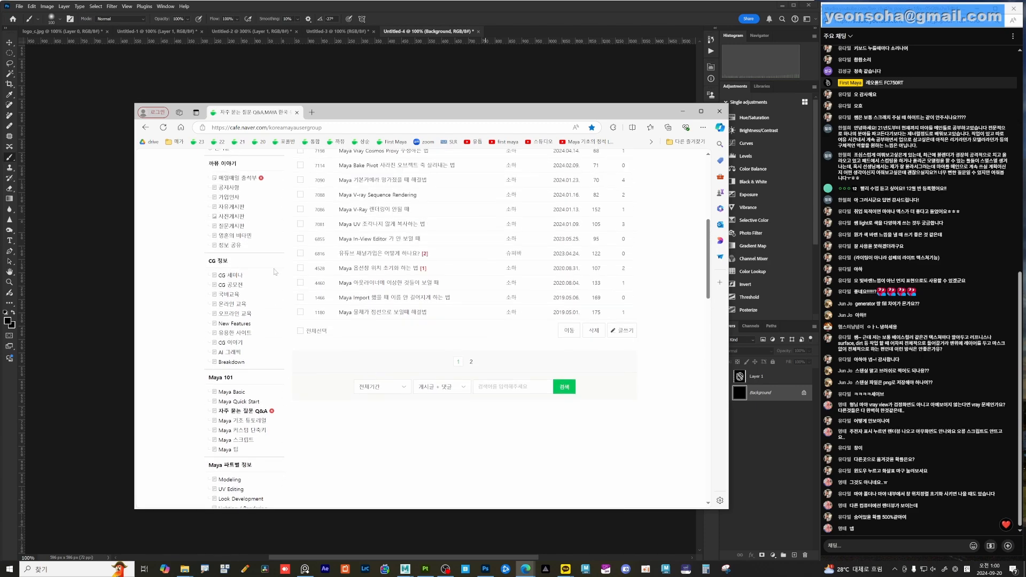
pyautogui.click(231, 226)
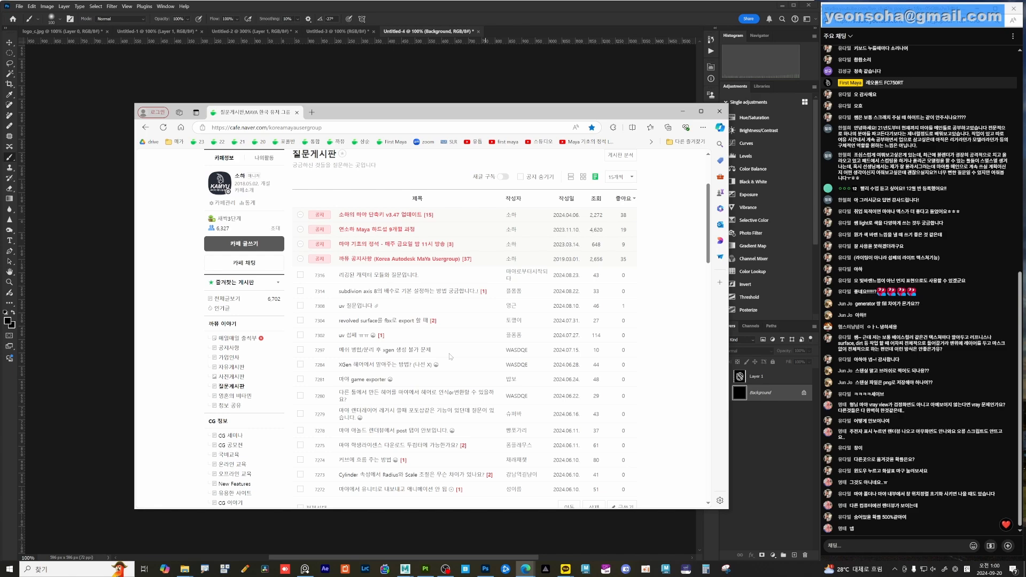
pyautogui.scroll(3, 357, 288)
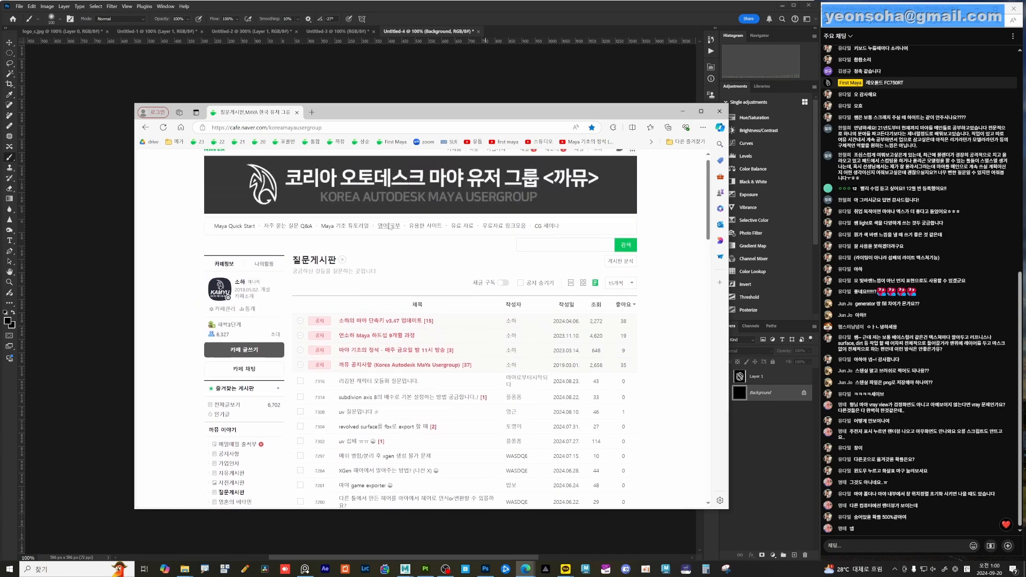
# - Return to the café home page and read the notice 온라인에서 빠르고 정확한 답변을 얻는 방법
pyautogui.click(390, 210)
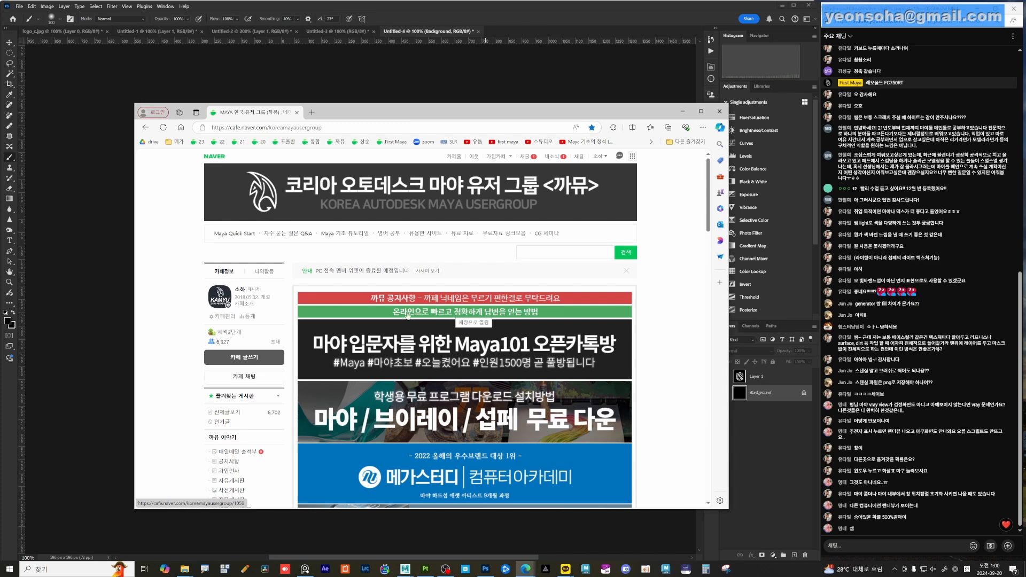
pyautogui.click(493, 318)
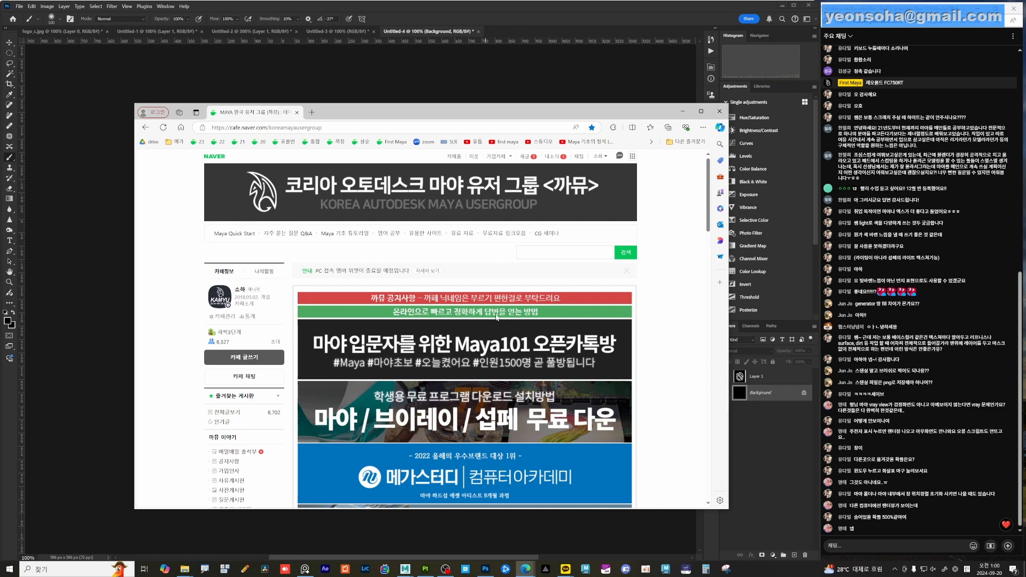
pyautogui.scroll(-5, 413, 320)
pyautogui.scroll(2, 457, 329)
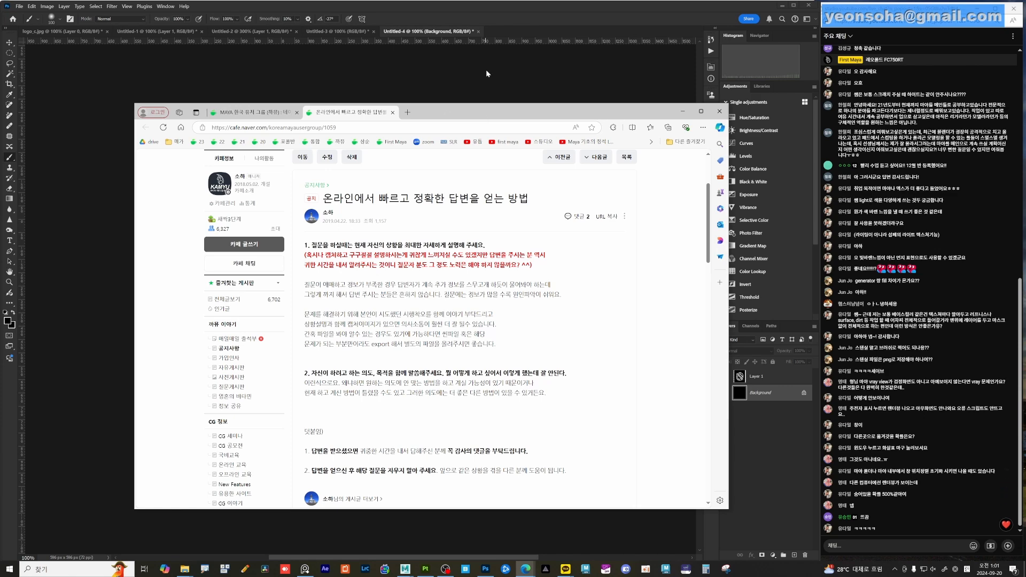
# - Switch to Substance 3D Painter and examine the logo on the speaker's front dial up close
pyautogui.click(427, 570)
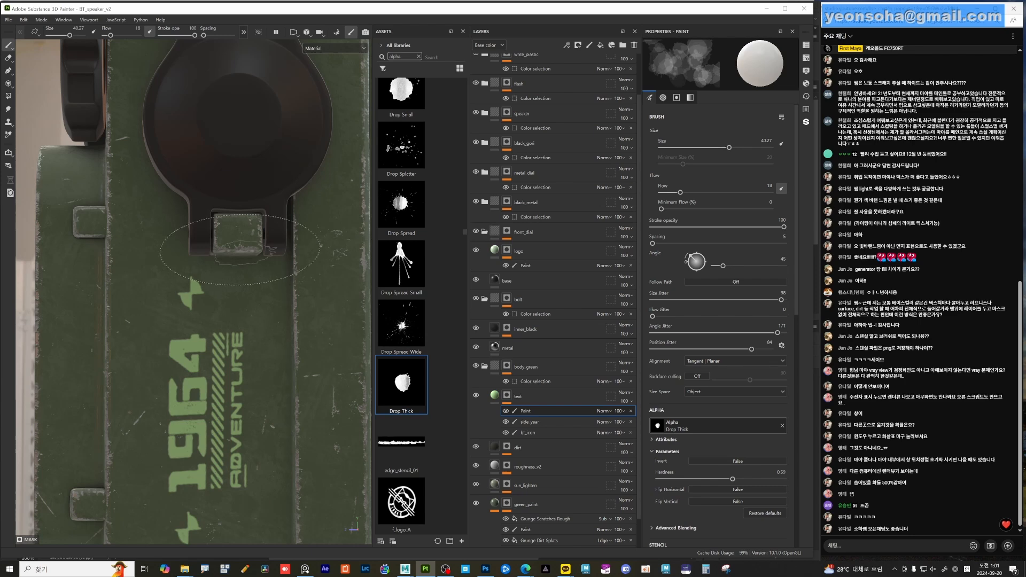
pyautogui.keyDown('alt'); pyautogui.moveTo(155, 250); pyautogui.dragTo(203, 247); pyautogui.keyUp('alt')
pyautogui.keyDown('alt'); pyautogui.moveTo(204, 247); pyautogui.dragTo(184, 246, button='right'); pyautogui.keyUp('alt')
pyautogui.keyDown('alt'); pyautogui.moveTo(185, 246); pyautogui.dragTo(260, 249); pyautogui.keyUp('alt')
pyautogui.keyDown('alt'); pyautogui.moveTo(259, 249); pyautogui.dragTo(266, 316, button='middle'); pyautogui.keyUp('alt')
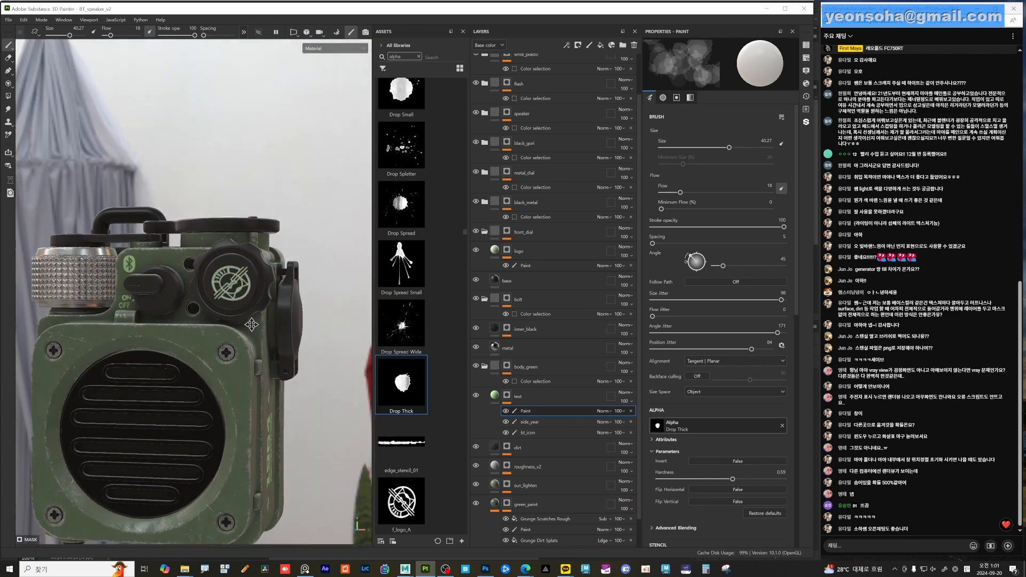
pyautogui.keyDown('alt'); pyautogui.moveTo(266, 316); pyautogui.dragTo(205, 307); pyautogui.keyUp('alt')
pyautogui.keyDown('alt'); pyautogui.moveTo(206, 307); pyautogui.dragTo(236, 304, button='right'); pyautogui.keyUp('alt')
pyautogui.keyDown('alt'); pyautogui.moveTo(235, 303); pyautogui.dragTo(240, 352, button='middle'); pyautogui.keyUp('alt')
pyautogui.keyDown('alt'); pyautogui.moveTo(240, 352); pyautogui.dragTo(248, 341); pyautogui.keyUp('alt')
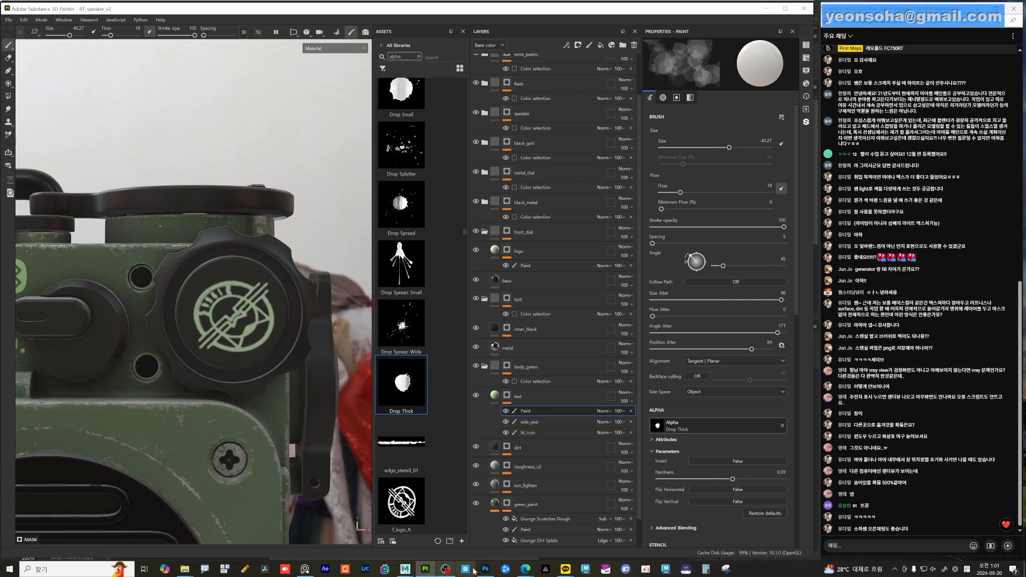
# - Switch to Photoshop and make a transformed copy of Layer 1, distorting the logo by pulling its upper-left corner outward
pyautogui.click(485, 570)
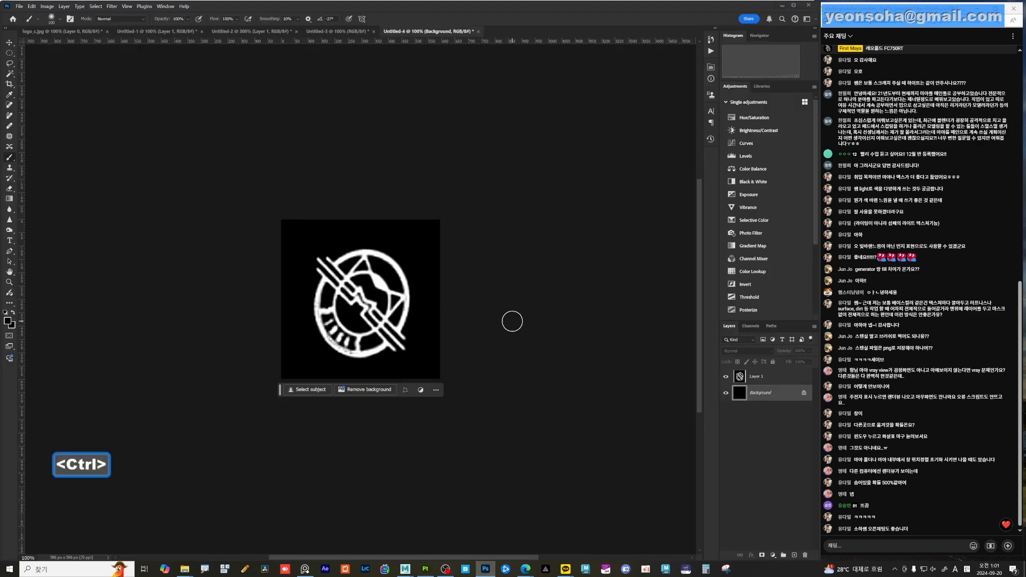
pyautogui.click(752, 377)
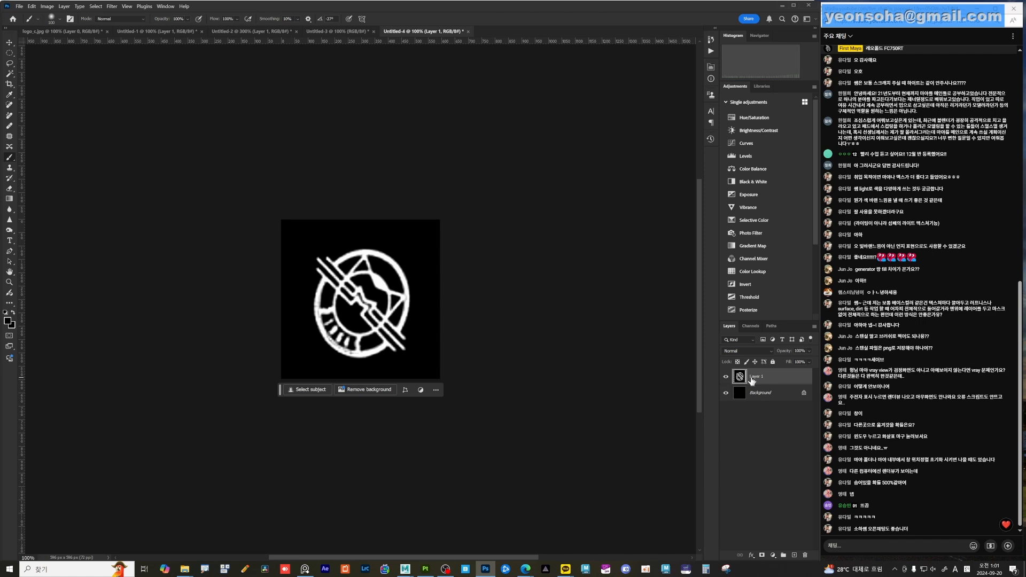
pyautogui.hotkey('ctrl', 'alt', 't')
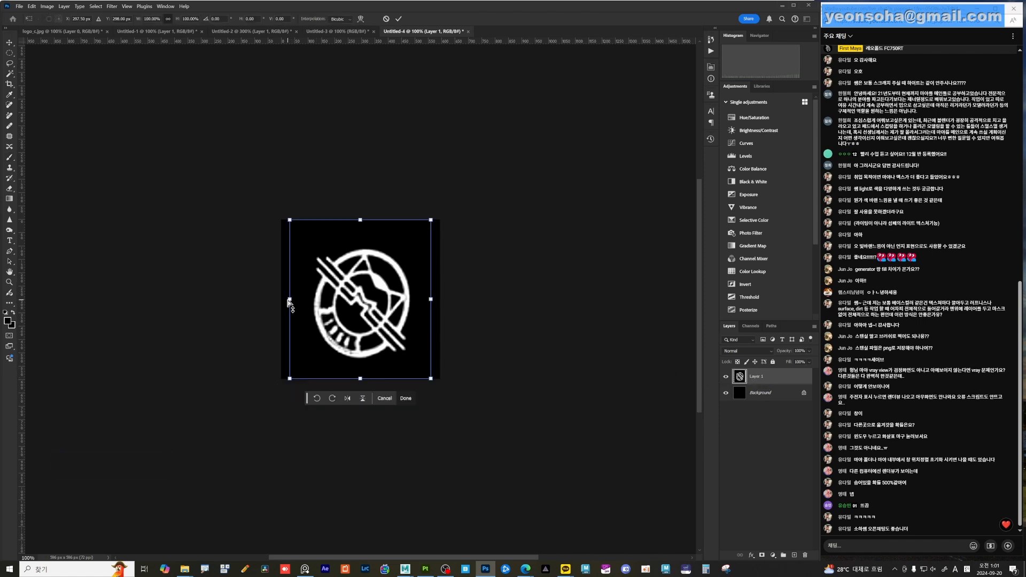
pyautogui.moveTo(290, 376); pyautogui.dragTo(289, 374)
pyautogui.moveTo(289, 220); pyautogui.dragTo(278, 216)
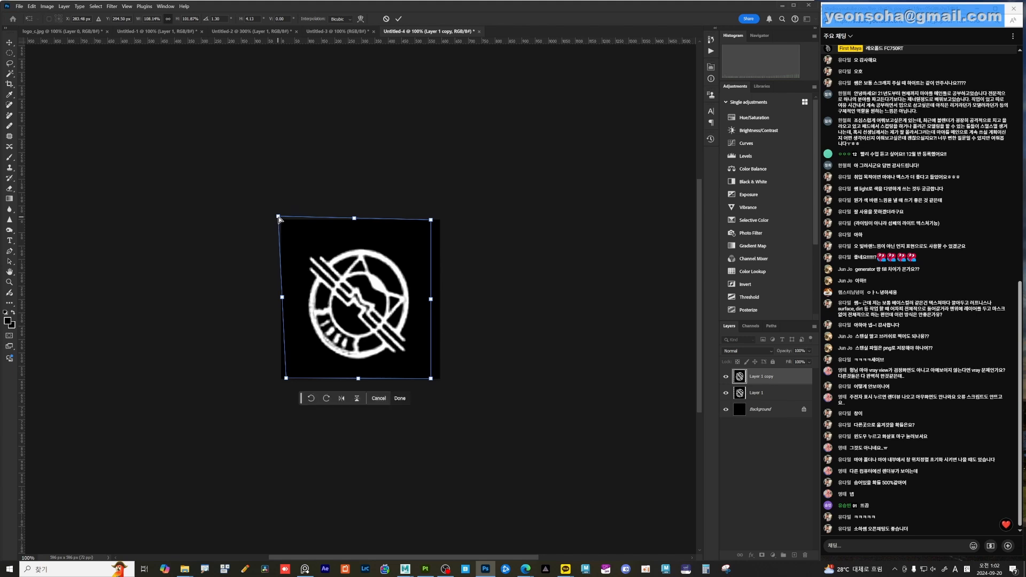
pyautogui.press('ctrl')
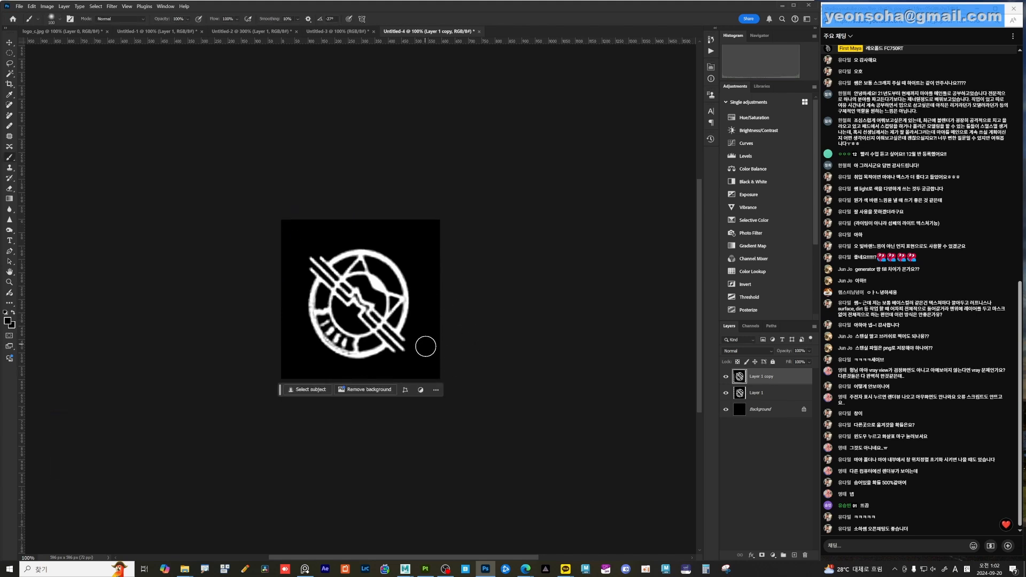
# - Switch back to Substance 3D Painter and examine the speaker's front face, knobs and round grille
pyautogui.click(430, 574)
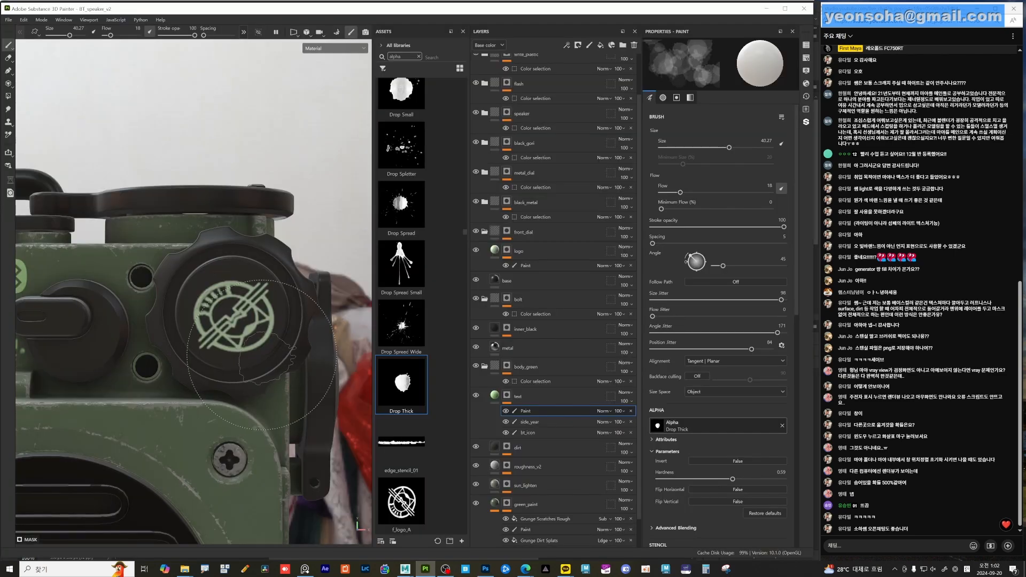
pyautogui.keyDown('alt'); pyautogui.moveTo(308, 458); pyautogui.dragTo(238, 384); pyautogui.keyUp('alt')
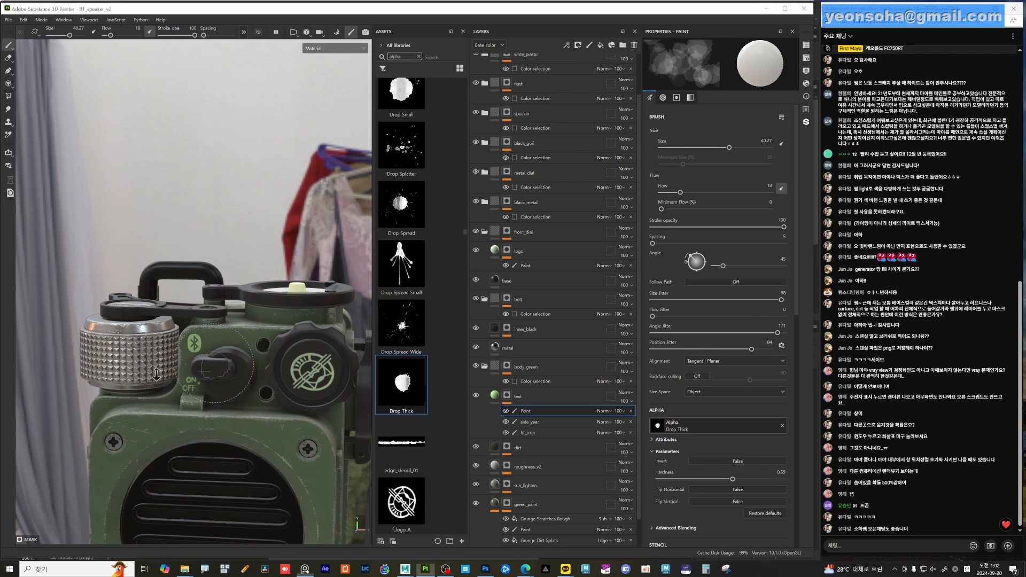
pyautogui.keyDown('alt'); pyautogui.moveTo(156, 375); pyautogui.dragTo(140, 374, button='right'); pyautogui.keyUp('alt')
pyautogui.keyDown('alt'); pyautogui.moveTo(176, 369); pyautogui.dragTo(184, 267, button='middle'); pyautogui.keyUp('alt')
pyautogui.keyDown('alt'); pyautogui.moveTo(214, 321); pyautogui.dragTo(262, 348); pyautogui.keyUp('alt')
pyautogui.keyDown('alt'); pyautogui.moveTo(262, 353); pyautogui.dragTo(331, 363, button='right'); pyautogui.keyUp('alt')
pyautogui.keyDown('alt'); pyautogui.moveTo(257, 374); pyautogui.dragTo(232, 378); pyautogui.keyUp('alt')
pyautogui.keyDown('alt'); pyautogui.moveTo(231, 378); pyautogui.dragTo(265, 381, button='middle'); pyautogui.keyUp('alt')
pyautogui.moveTo(264, 381)
pyautogui.keyDown('alt'); pyautogui.mouseDown(button='right')
pyautogui.moveTo(288, 391)
pyautogui.moveTo(283, 374)
pyautogui.mouseUp(button='right'); pyautogui.keyUp('alt')
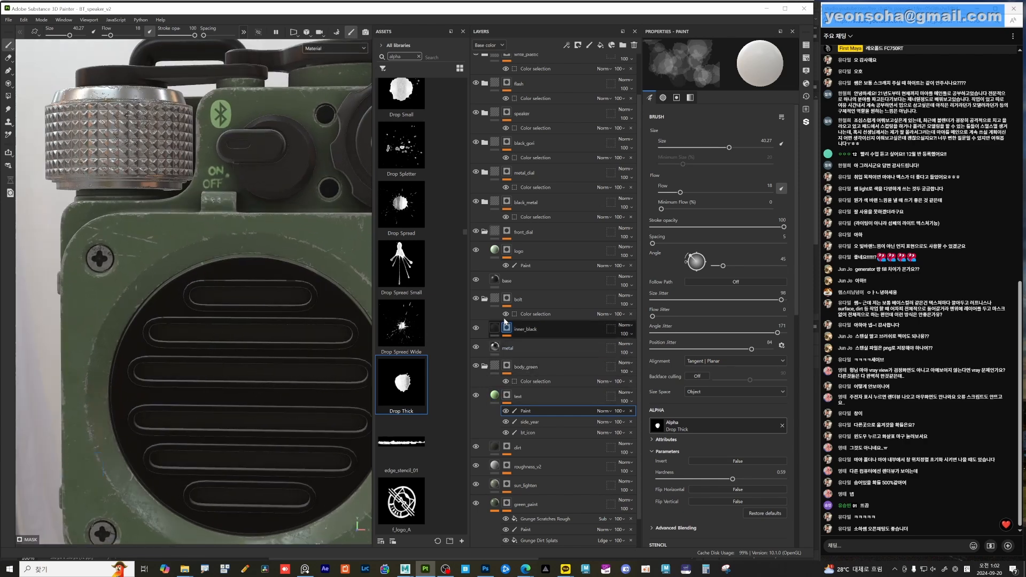
# - Collapse the bolt, body_green and front_dial folders in the layer stack
pyautogui.click(484, 299)
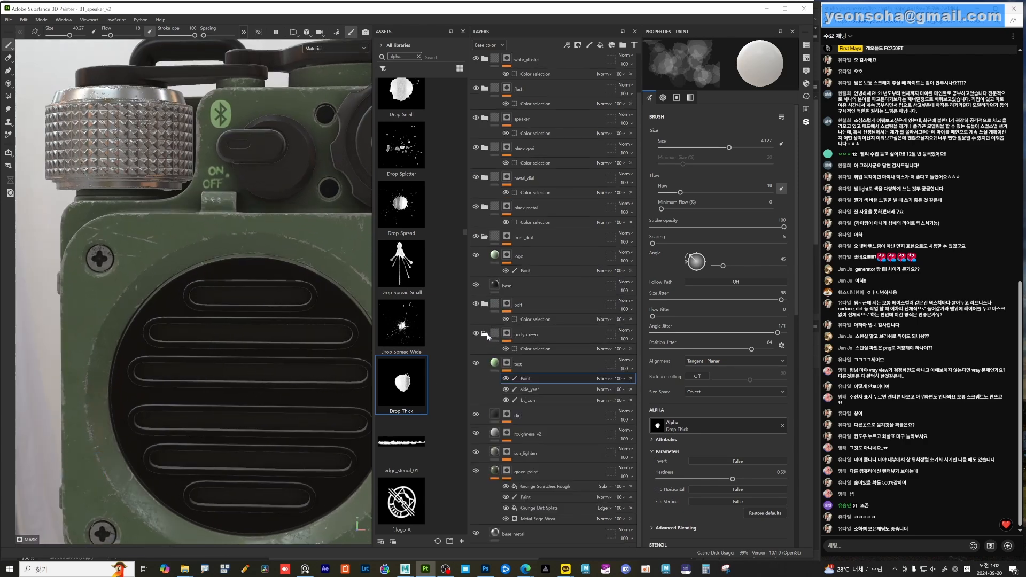
pyautogui.click(485, 334)
pyautogui.click(485, 279)
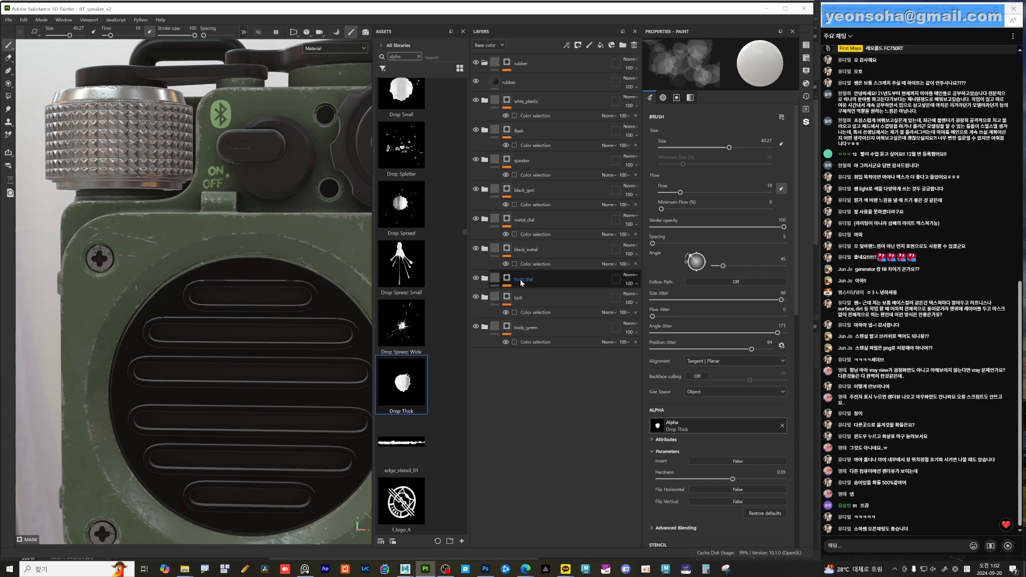
# - Hide the mask effects listed under each folder from bolt and body_green up to white_plastic, and collapse the rubber folder
pyautogui.click(494, 299)
pyautogui.click(495, 317)
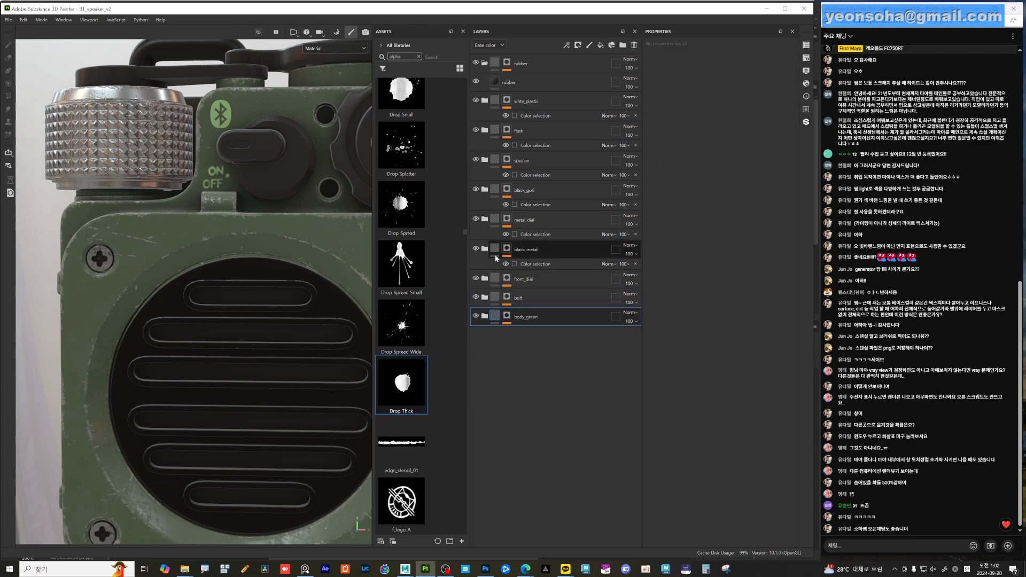
pyautogui.click(496, 250)
pyautogui.click(496, 220)
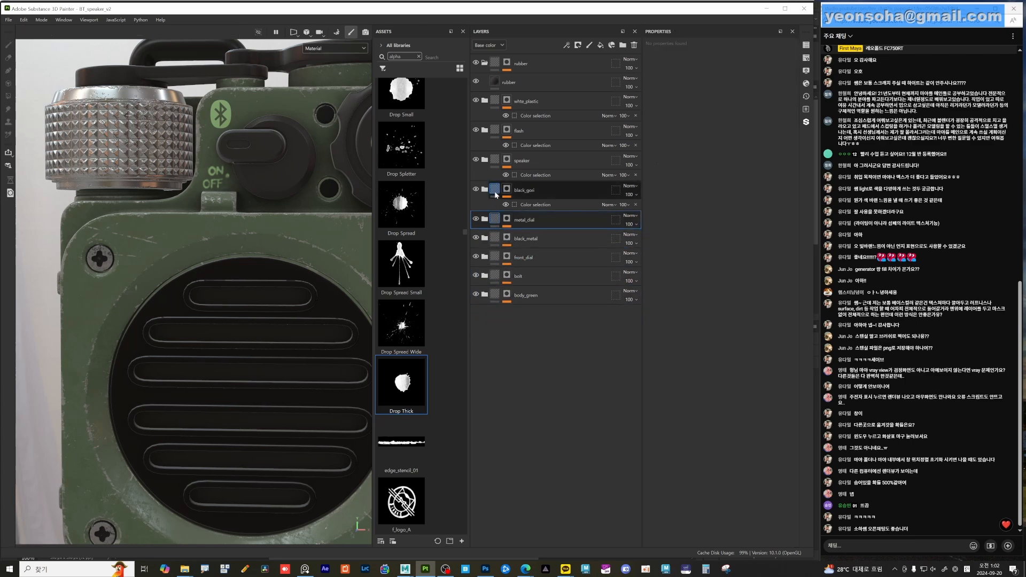
pyautogui.click(495, 190)
pyautogui.click(495, 161)
pyautogui.click(496, 130)
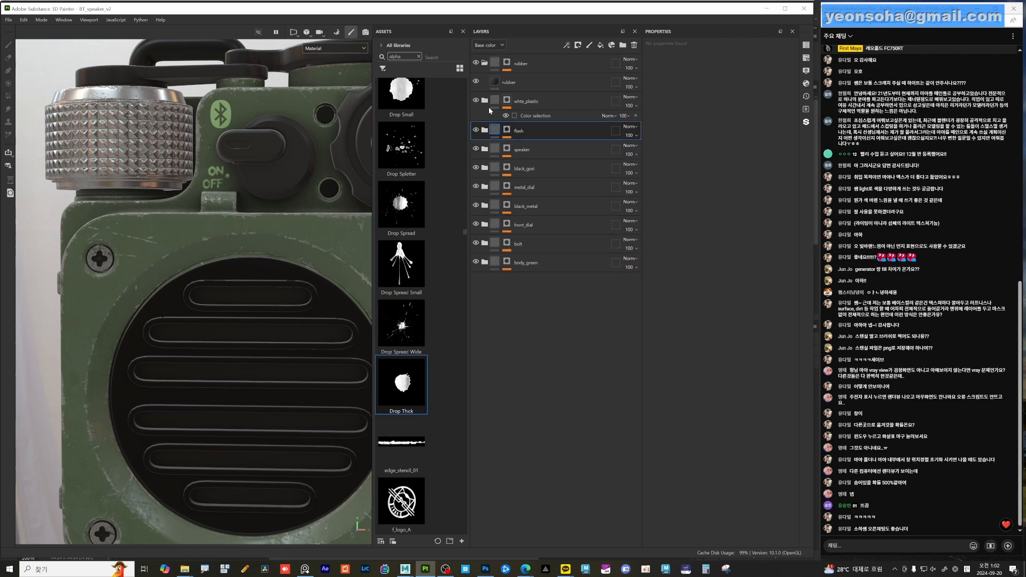
pyautogui.click(495, 101)
pyautogui.click(492, 64)
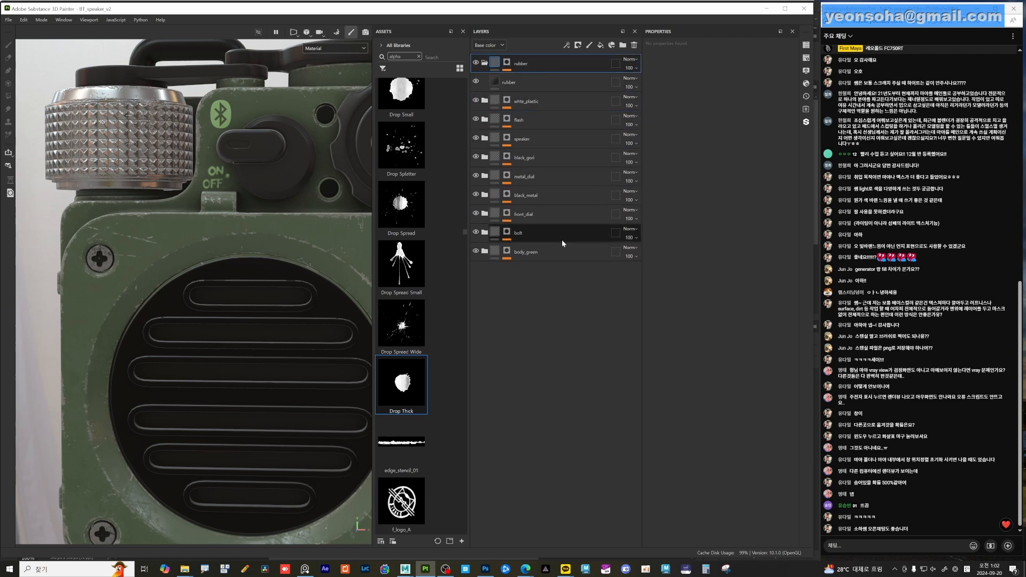
pyautogui.click(484, 63)
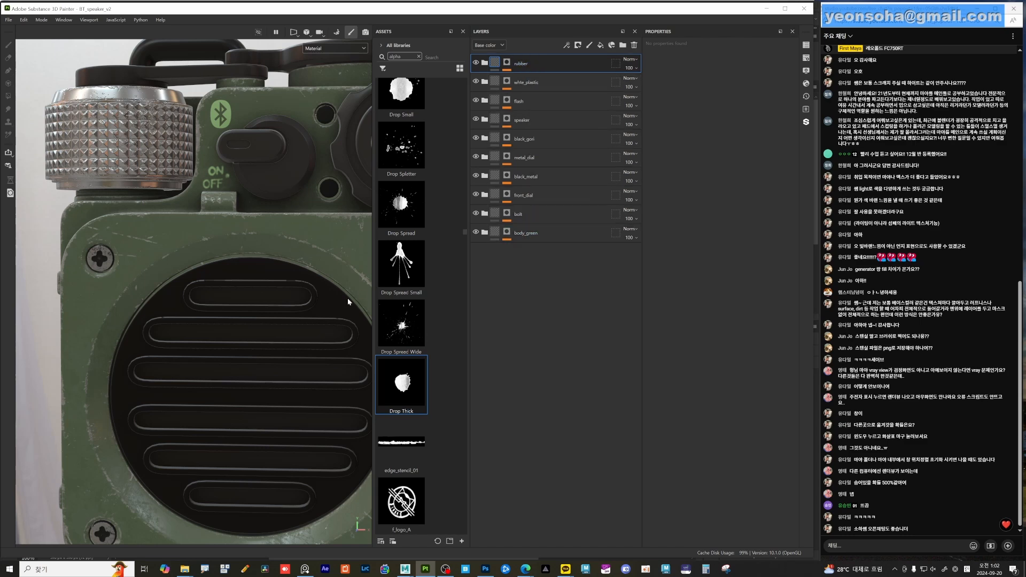
# - Check the black_metal folder's mask in isolation, return to the material view, and select the base layer inside the folder
pyautogui.press('alt')
pyautogui.keyDown('alt'); pyautogui.click(507, 177); pyautogui.keyUp('alt')
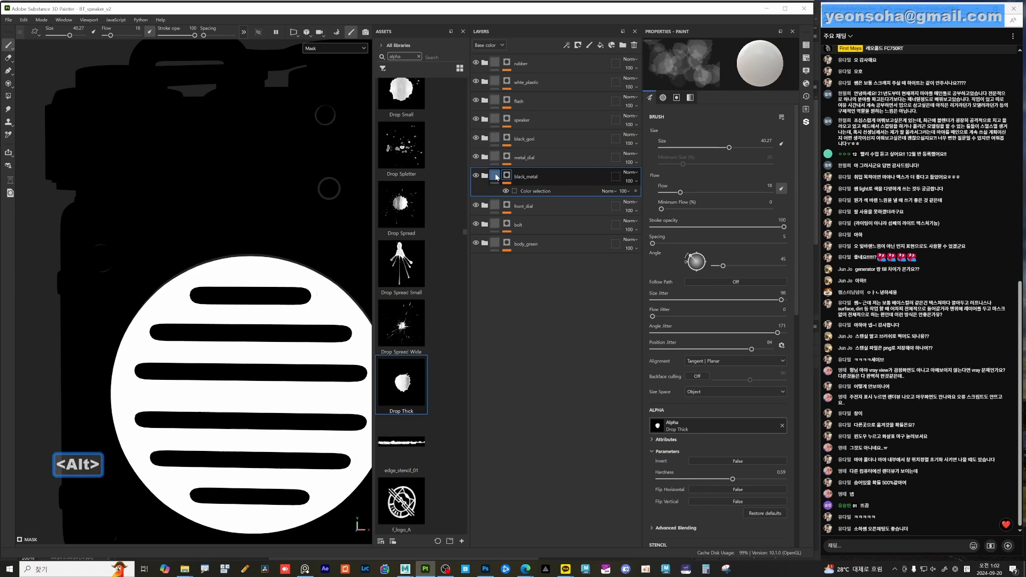
pyautogui.keyDown('alt'); pyautogui.click(495, 177); pyautogui.keyUp('alt')
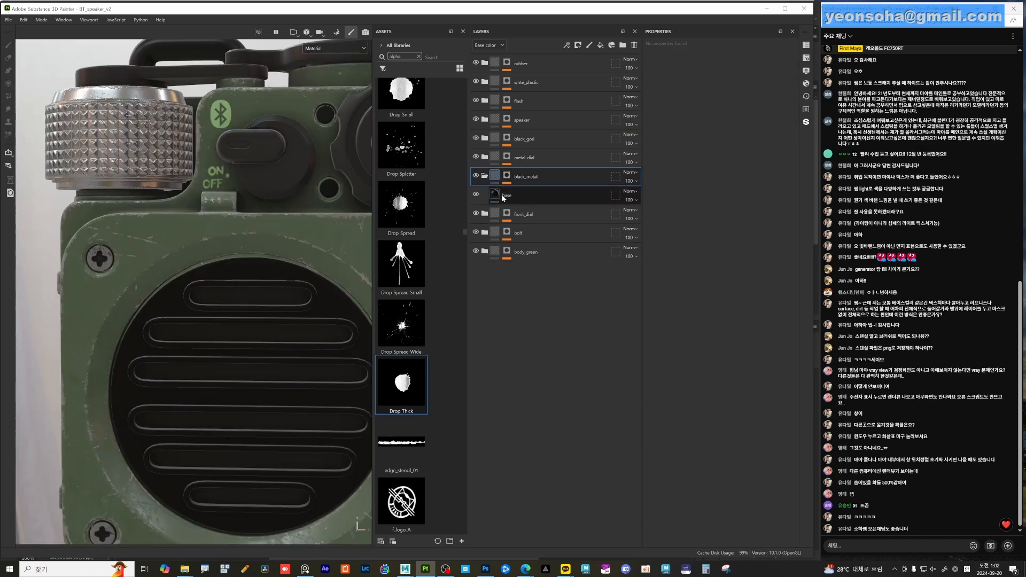
pyautogui.click(495, 194)
# - Examine the black metal speaker grille's surface and slot edges from several angles
pyautogui.keyDown('alt'); pyautogui.moveTo(240, 300); pyautogui.dragTo(222, 270, button='middle'); pyautogui.keyUp('alt')
pyautogui.keyDown('alt'); pyautogui.moveTo(223, 269); pyautogui.dragTo(168, 309); pyautogui.keyUp('alt')
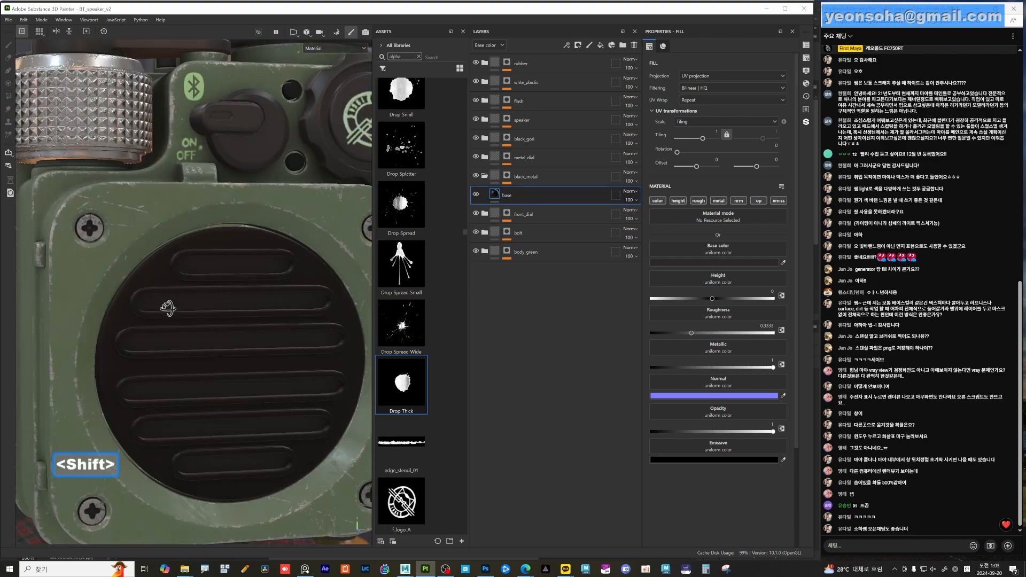
pyautogui.keyDown('alt'); pyautogui.moveTo(167, 310); pyautogui.dragTo(215, 332, button='right'); pyautogui.keyUp('alt')
pyautogui.keyDown('alt'); pyautogui.moveTo(216, 332); pyautogui.dragTo(185, 360, button='middle'); pyautogui.keyUp('alt')
pyautogui.keyDown('alt'); pyautogui.moveTo(186, 360); pyautogui.dragTo(176, 335, button='right'); pyautogui.keyUp('alt')
pyautogui.keyDown('alt'); pyautogui.moveTo(177, 336); pyautogui.dragTo(239, 304); pyautogui.keyUp('alt')
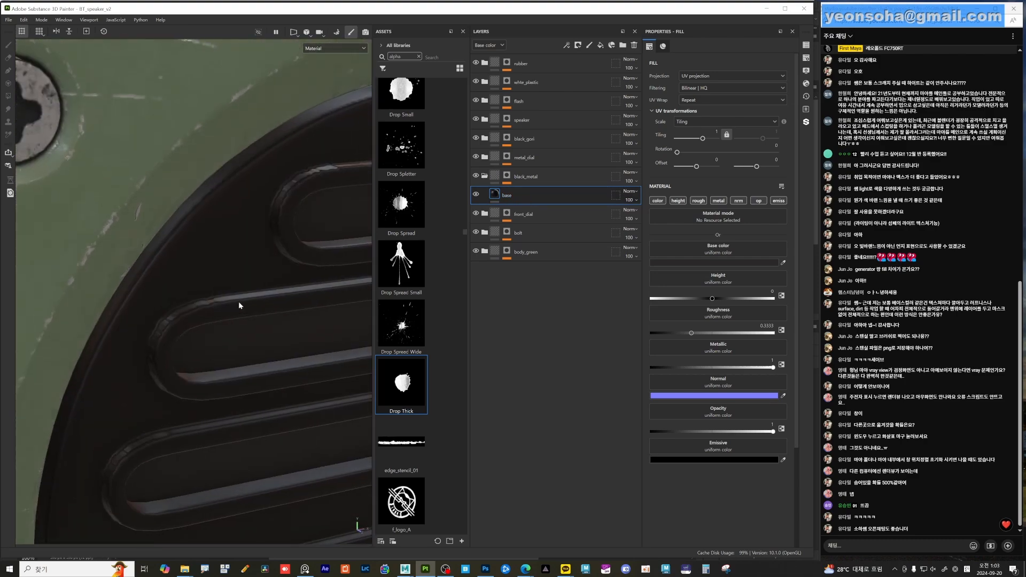
pyautogui.keyDown('alt'); pyautogui.moveTo(296, 300); pyautogui.dragTo(215, 310, button='right'); pyautogui.keyUp('alt')
pyautogui.keyDown('alt'); pyautogui.moveTo(215, 309); pyautogui.dragTo(223, 323); pyautogui.keyUp('alt')
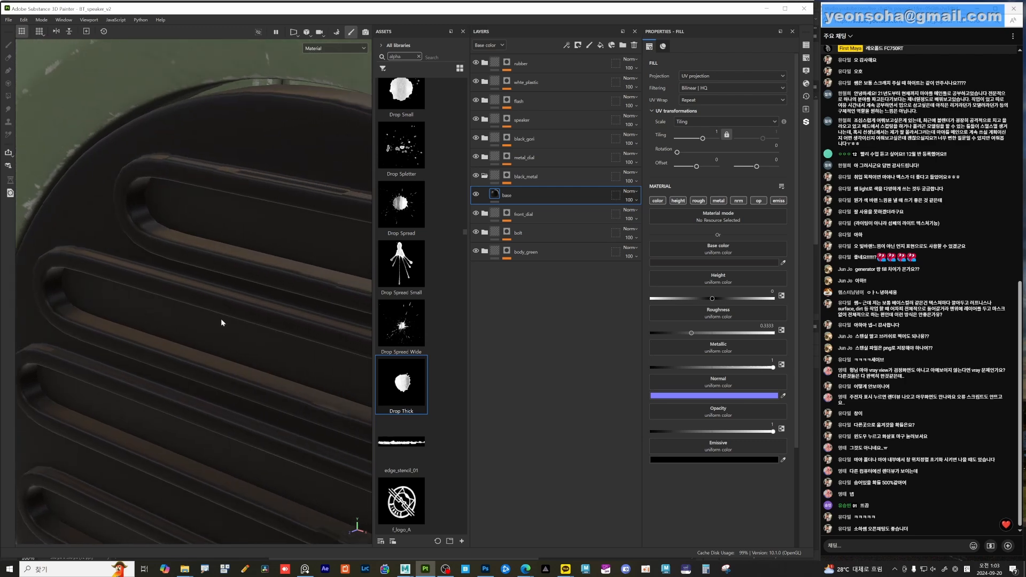
pyautogui.keyDown('alt'); pyautogui.moveTo(223, 322); pyautogui.dragTo(204, 320, button='right'); pyautogui.keyUp('alt')
pyautogui.keyDown('alt'); pyautogui.moveTo(204, 321); pyautogui.dragTo(210, 316, button='middle'); pyautogui.keyUp('alt')
pyautogui.keyDown('alt'); pyautogui.moveTo(210, 316); pyautogui.dragTo(156, 225); pyautogui.keyUp('alt')
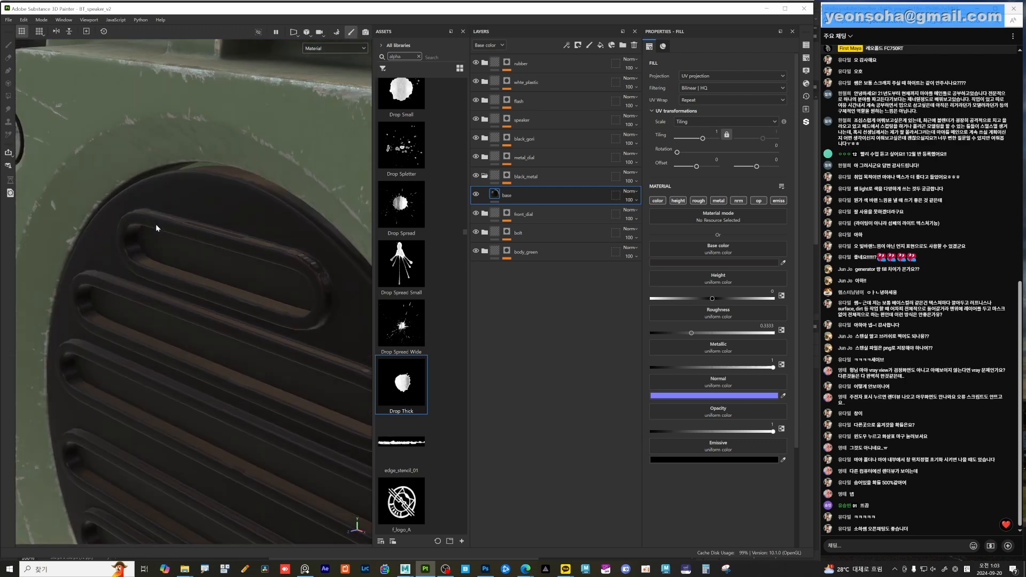
pyautogui.keyDown('alt'); pyautogui.moveTo(282, 336); pyautogui.dragTo(296, 331); pyautogui.keyUp('alt')
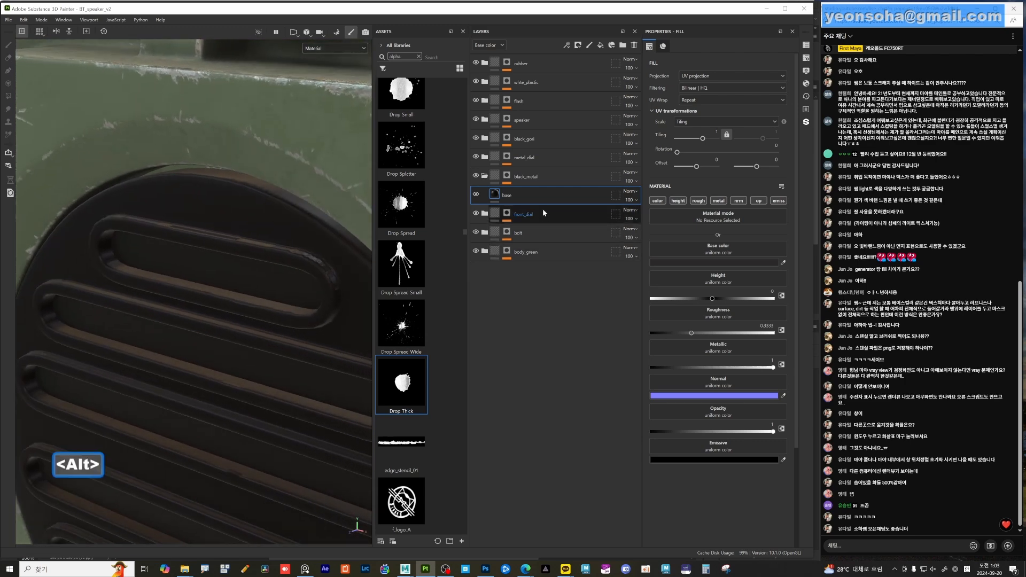
# - Add a fill layer named edge above the base layer in the black_metal folder
pyautogui.click(600, 44)
pyautogui.doubleClick(516, 196)
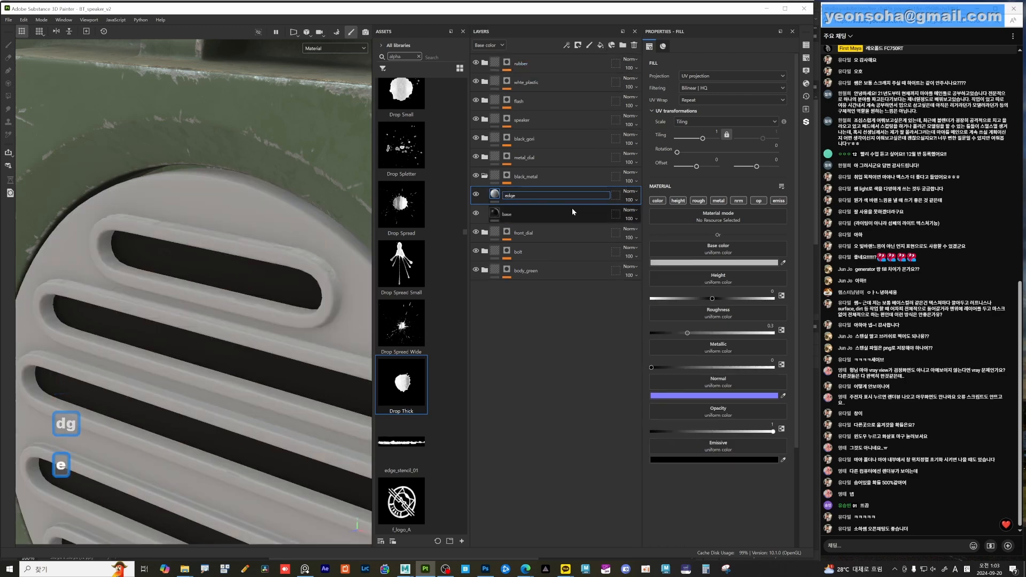
pyautogui.write('edge')
pyautogui.press('Return')
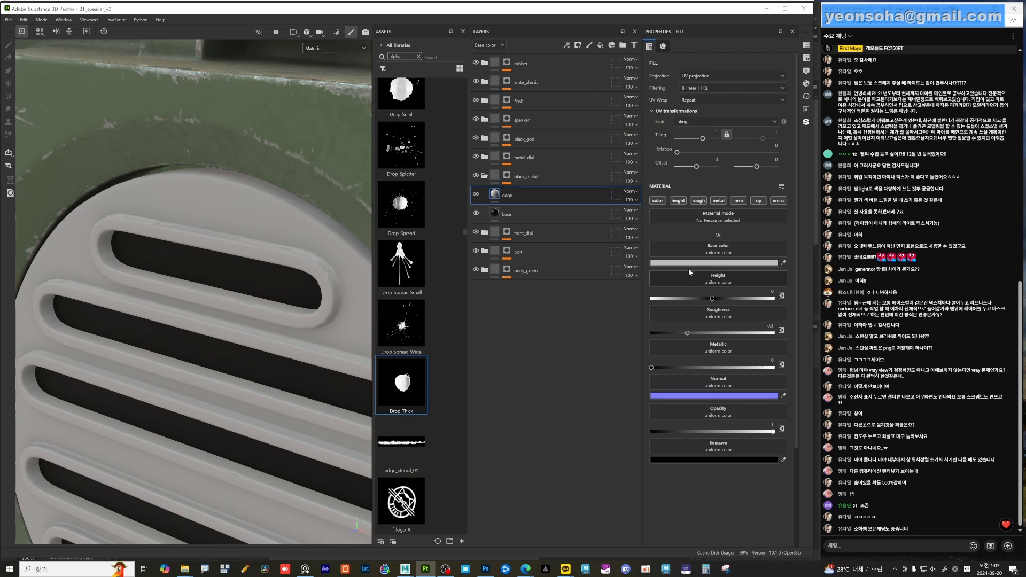
# - Set the edge layer's base color to dark grey 343333 and its roughness to about 0.87
pyautogui.click(743, 262)
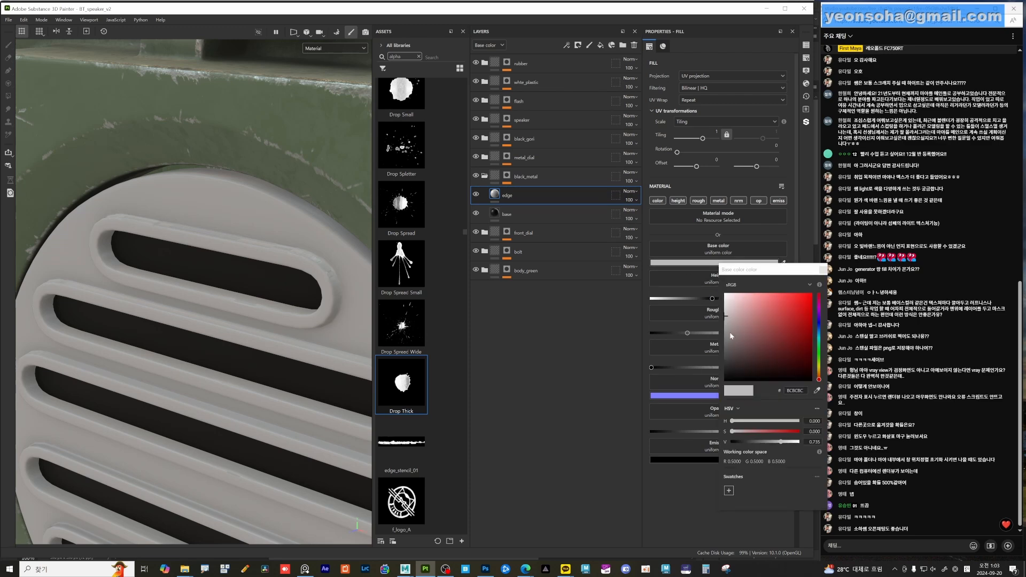
pyautogui.moveTo(731, 335); pyautogui.dragTo(728, 365)
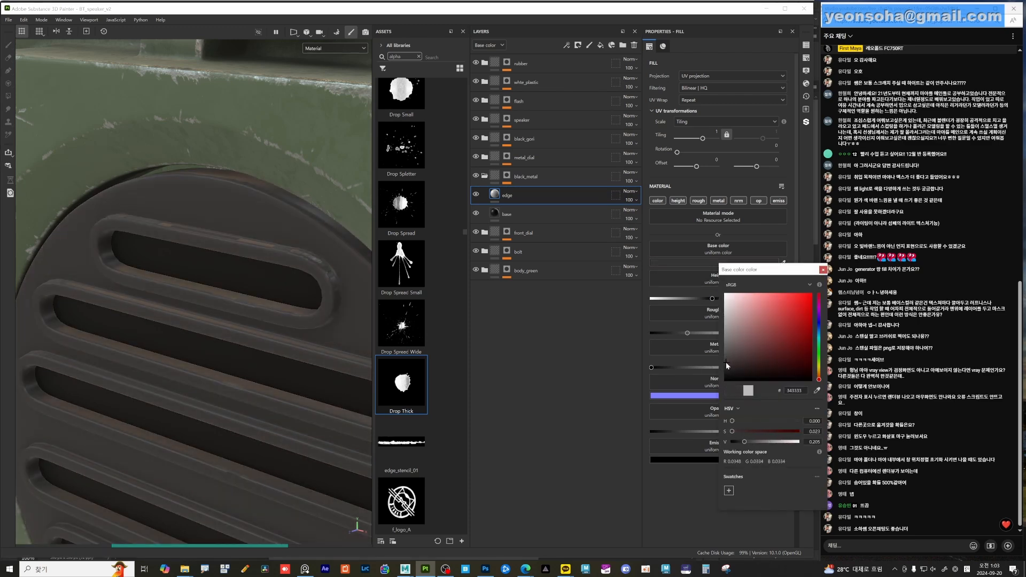
pyautogui.click(823, 270)
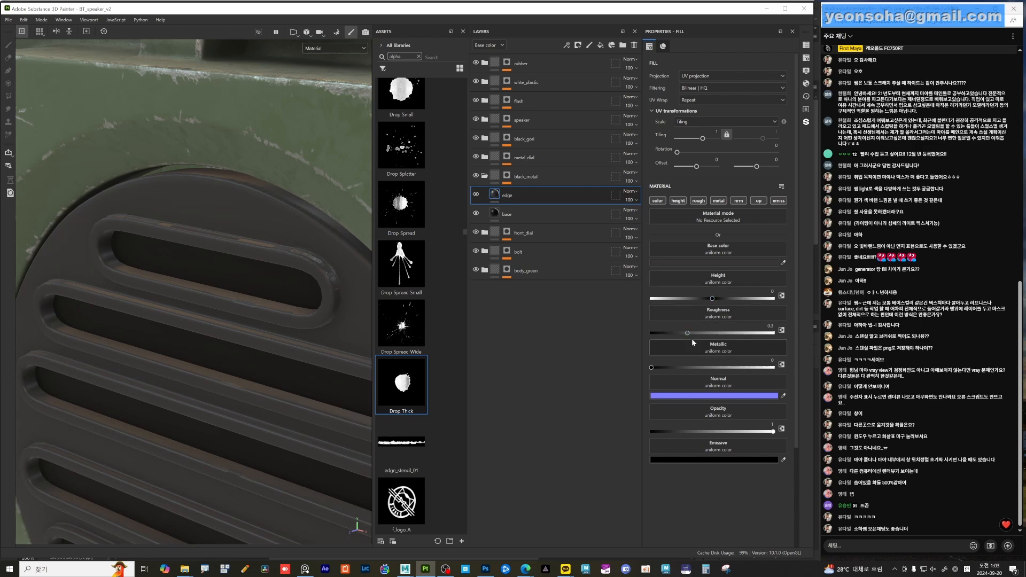
pyautogui.moveTo(710, 333); pyautogui.dragTo(754, 335)
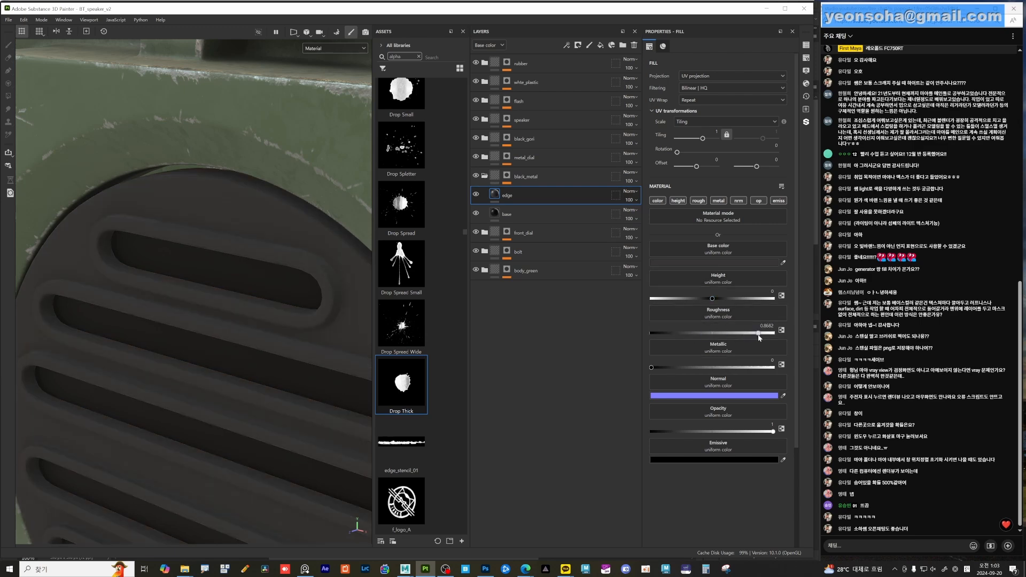
# - Give the edge layer a black mask driven by a Curvature generator
pyautogui.rightClick(500, 197)
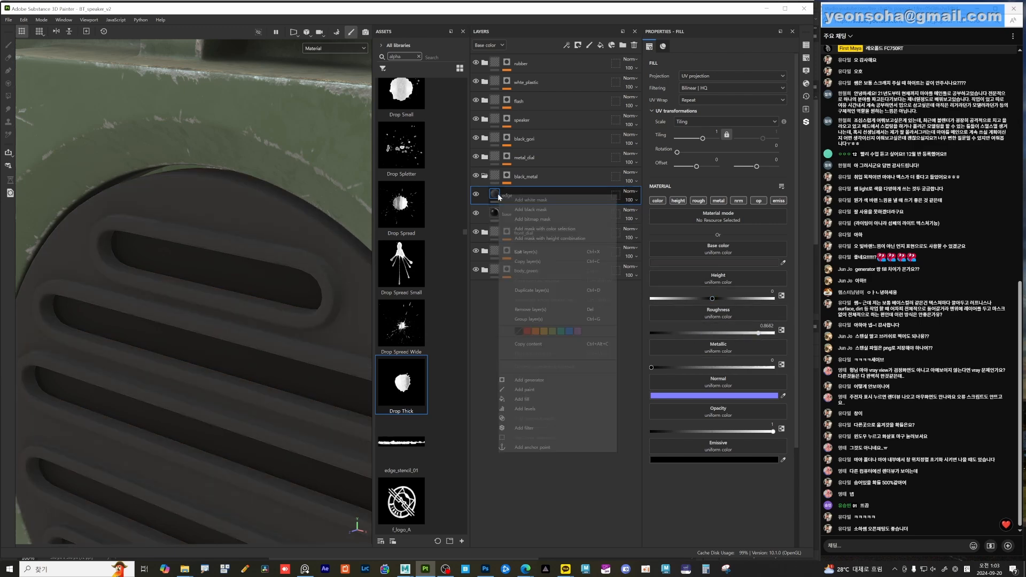
pyautogui.click(527, 210)
pyautogui.rightClick(508, 196)
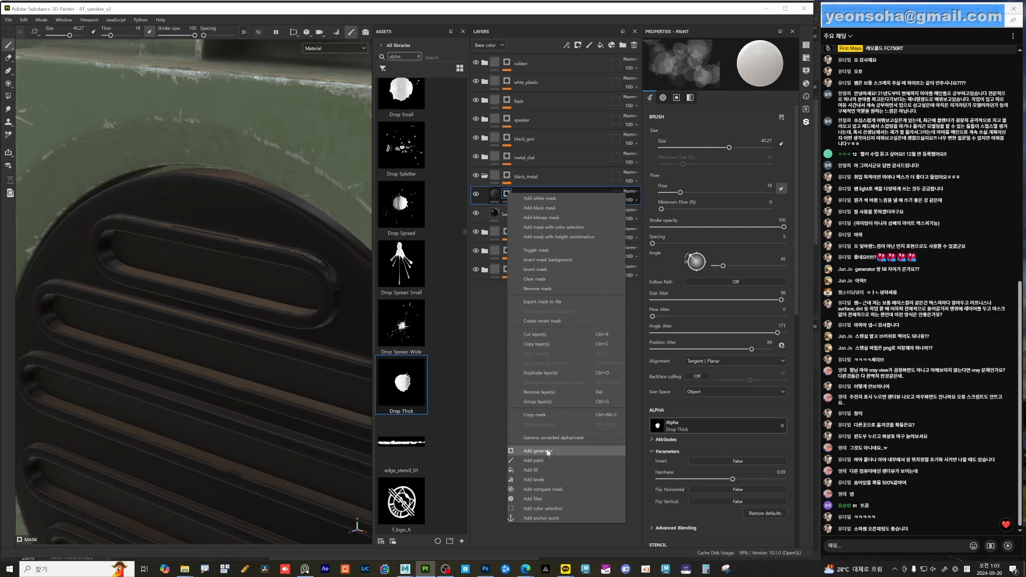
pyautogui.click(547, 452)
pyautogui.click(733, 72)
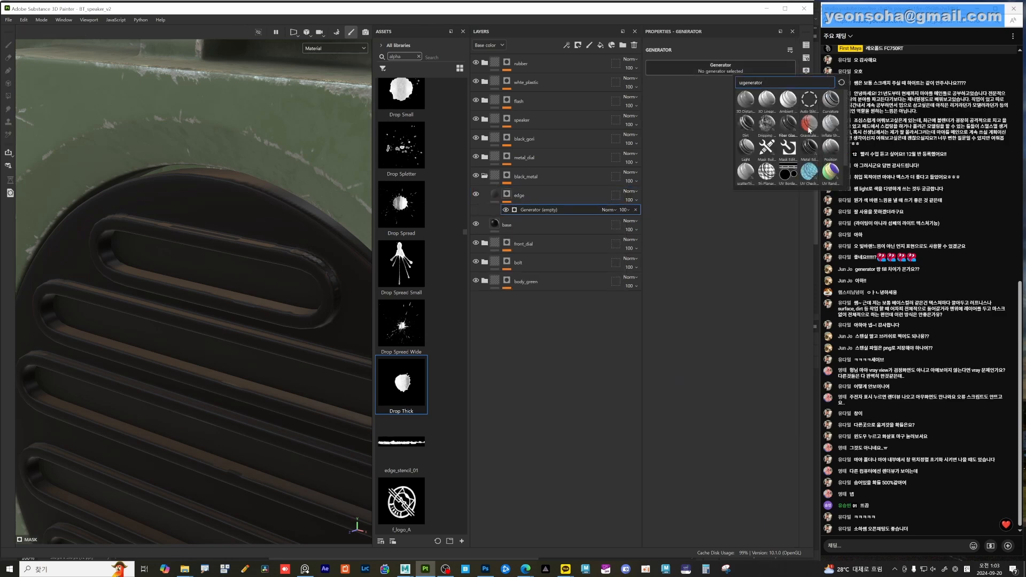
pyautogui.click(823, 104)
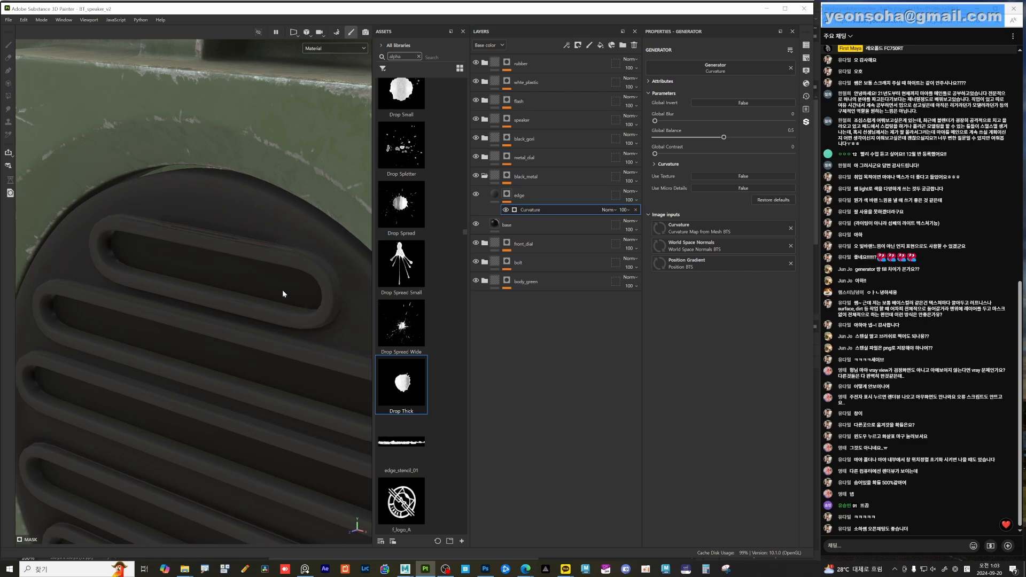
# - Lower the Curvature generator's Global Balance to 0.1 while viewing the mask in isolation, and return to the material view
pyautogui.moveTo(283, 294)
pyautogui.keyDown('alt'); pyautogui.mouseDown()
pyautogui.moveTo(240, 302)
pyautogui.moveTo(213, 280)
pyautogui.moveTo(245, 289)
pyautogui.moveTo(209, 284)
pyautogui.moveTo(209, 314)
pyautogui.moveTo(288, 300)
pyautogui.mouseUp(); pyautogui.keyUp('alt')
pyautogui.keyDown('alt'); pyautogui.click(506, 195); pyautogui.keyUp('alt')
pyautogui.press('alt')
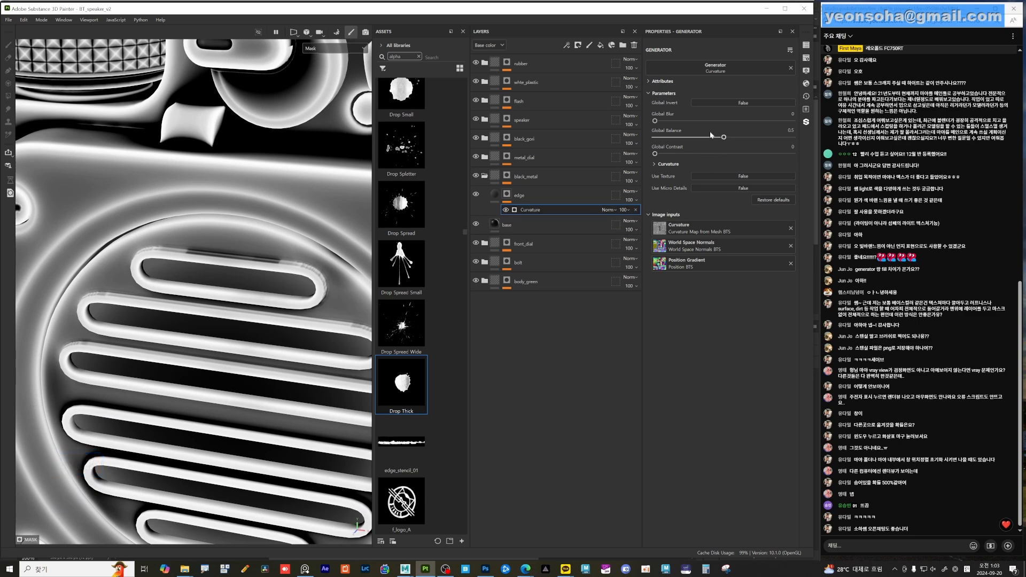
pyautogui.moveTo(723, 138); pyautogui.dragTo(670, 146)
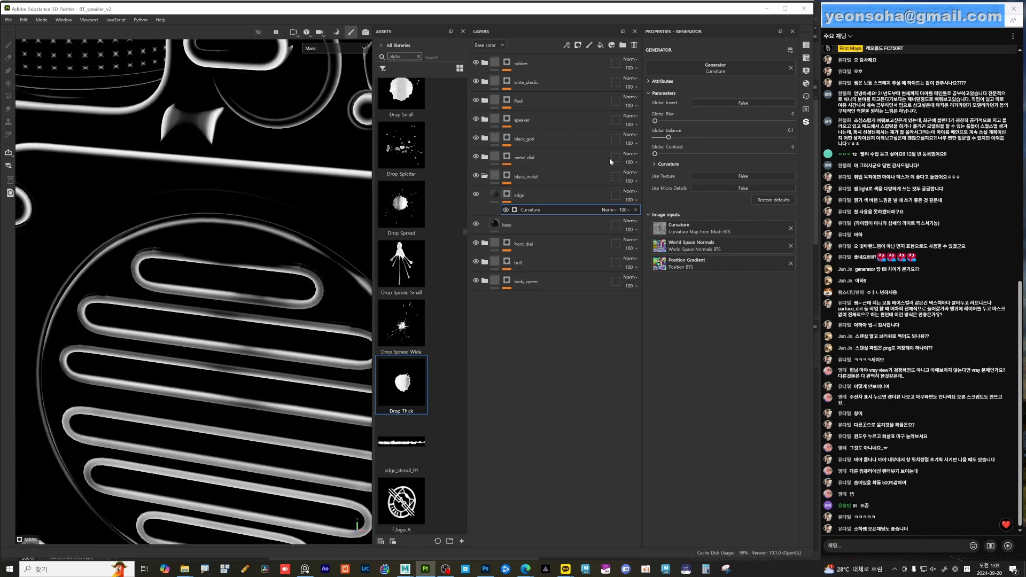
pyautogui.click(495, 195)
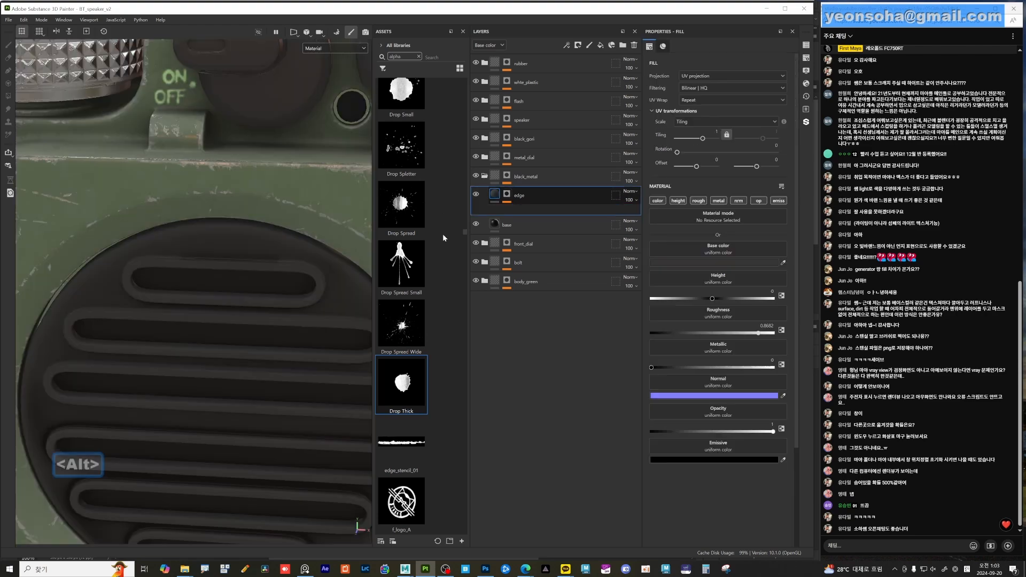
# - Examine the edge layer's effect on the speaker grille's slots and rim from several angles and distances
pyautogui.keyDown('alt'); pyautogui.moveTo(274, 264); pyautogui.dragTo(277, 332); pyautogui.keyUp('alt')
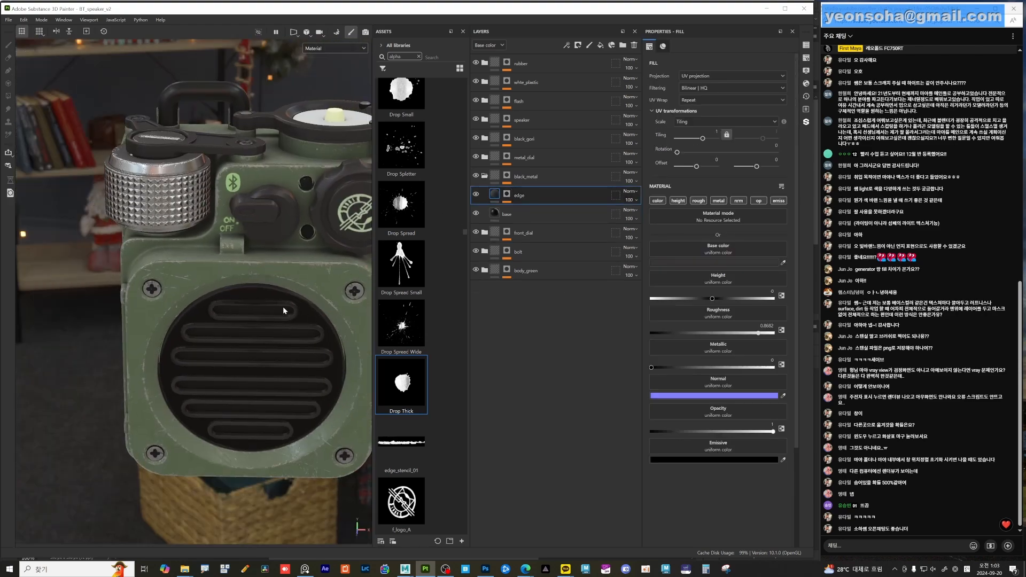
pyautogui.keyDown('alt'); pyautogui.moveTo(165, 271); pyautogui.dragTo(275, 336); pyautogui.keyUp('alt')
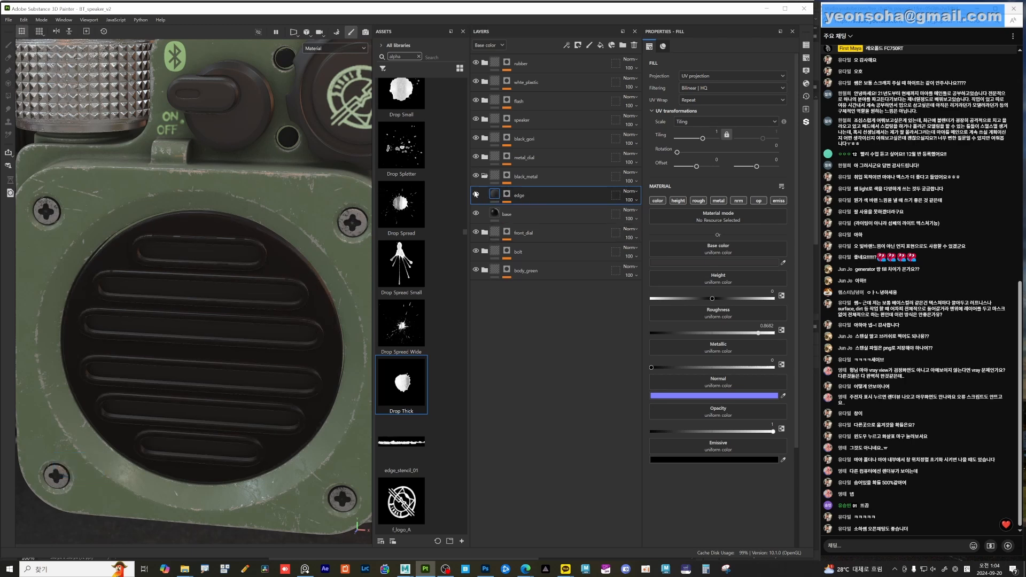
pyautogui.keyDown('alt'); pyautogui.moveTo(253, 287); pyautogui.dragTo(210, 333); pyautogui.keyUp('alt')
pyautogui.keyDown('shift'); pyautogui.moveTo(210, 333); pyautogui.dragTo(214, 331, button='right'); pyautogui.keyUp('shift')
pyautogui.keyDown('alt'); pyautogui.keyDown('shift'); pyautogui.moveTo(276, 328); pyautogui.dragTo(237, 337); pyautogui.keyUp('shift'); pyautogui.keyUp('alt')
pyautogui.scroll(3, 235, 336)
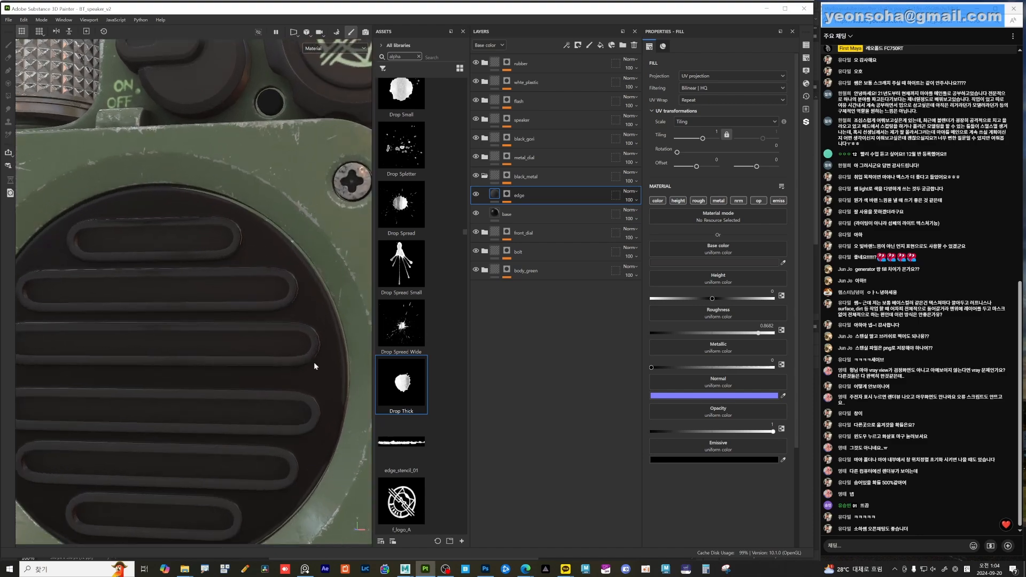
pyautogui.keyDown('alt'); pyautogui.moveTo(316, 362); pyautogui.dragTo(328, 322); pyautogui.keyUp('alt')
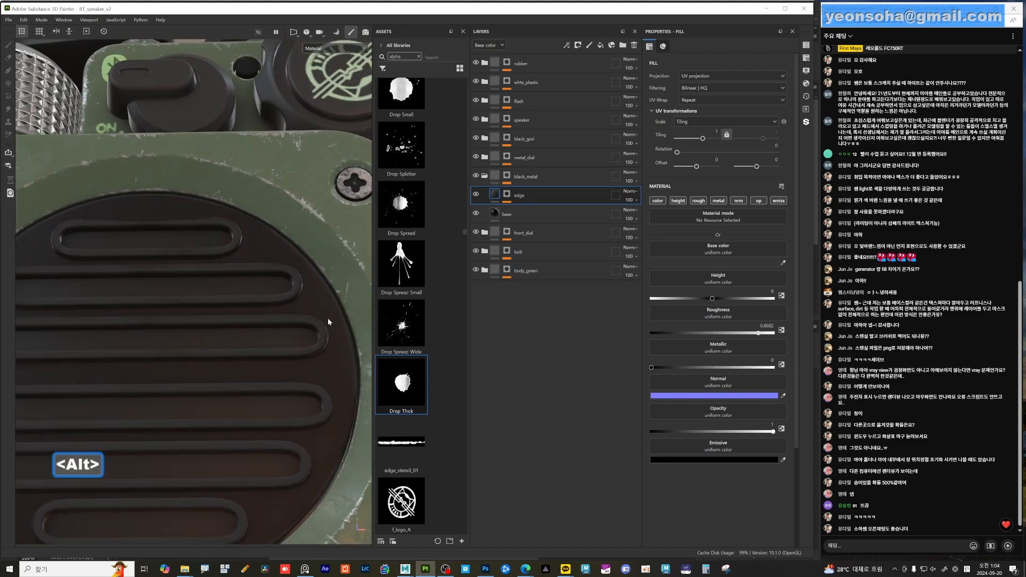
pyautogui.keyDown('alt'); pyautogui.moveTo(342, 410); pyautogui.dragTo(266, 337); pyautogui.keyUp('alt')
pyautogui.keyDown('alt'); pyautogui.moveTo(294, 351); pyautogui.dragTo(240, 347, button='middle'); pyautogui.keyUp('alt')
pyautogui.keyDown('alt'); pyautogui.moveTo(241, 348); pyautogui.dragTo(312, 387, button='right'); pyautogui.keyUp('alt')
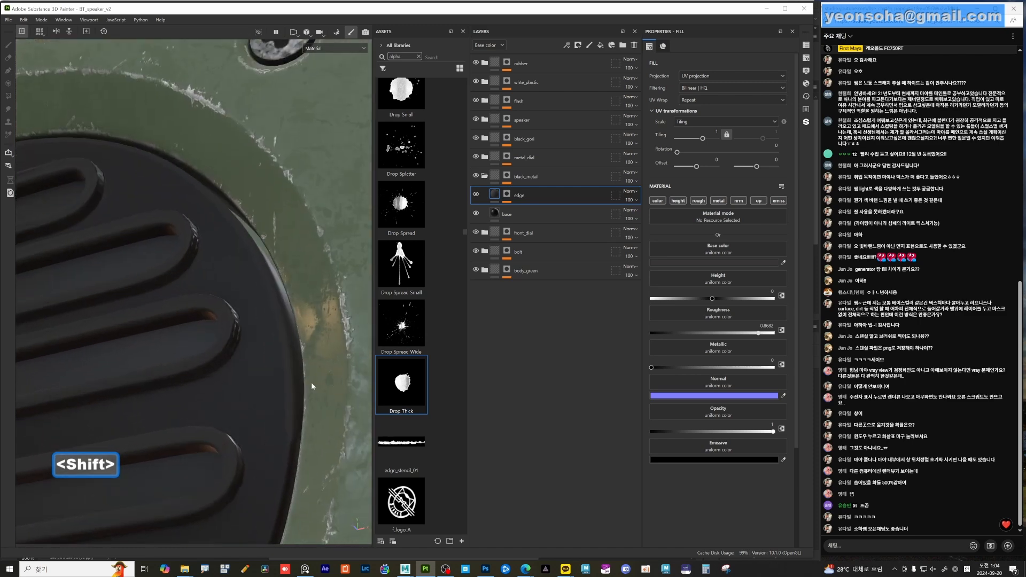
pyautogui.keyDown('alt'); pyautogui.moveTo(312, 387); pyautogui.dragTo(261, 364); pyautogui.keyUp('alt')
pyautogui.keyDown('alt'); pyautogui.moveTo(261, 364); pyautogui.dragTo(291, 355, button='middle'); pyautogui.keyUp('alt')
pyautogui.keyDown('alt'); pyautogui.moveTo(291, 355); pyautogui.dragTo(292, 347); pyautogui.keyUp('alt')
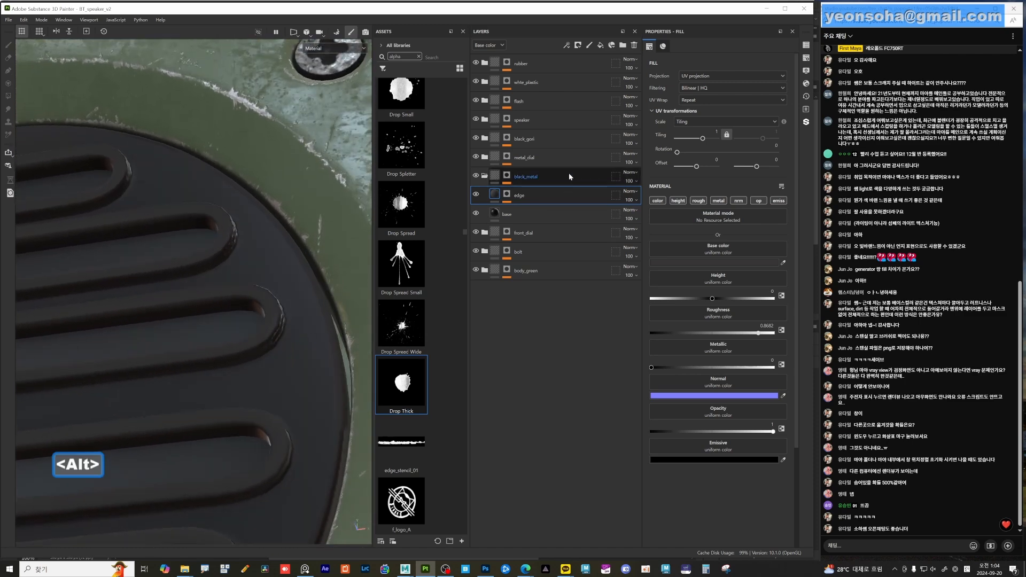
# - Add a fill layer named finger_print above the edge layer in the black_metal folder
pyautogui.click(600, 46)
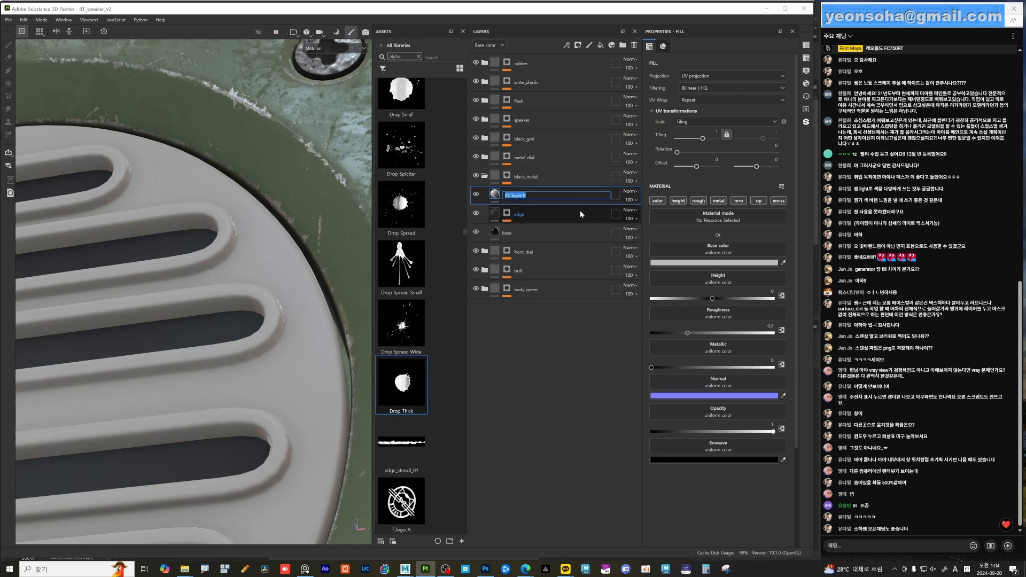
pyautogui.write('fu')
pyautogui.press('BackSpace')
pyautogui.write('i')
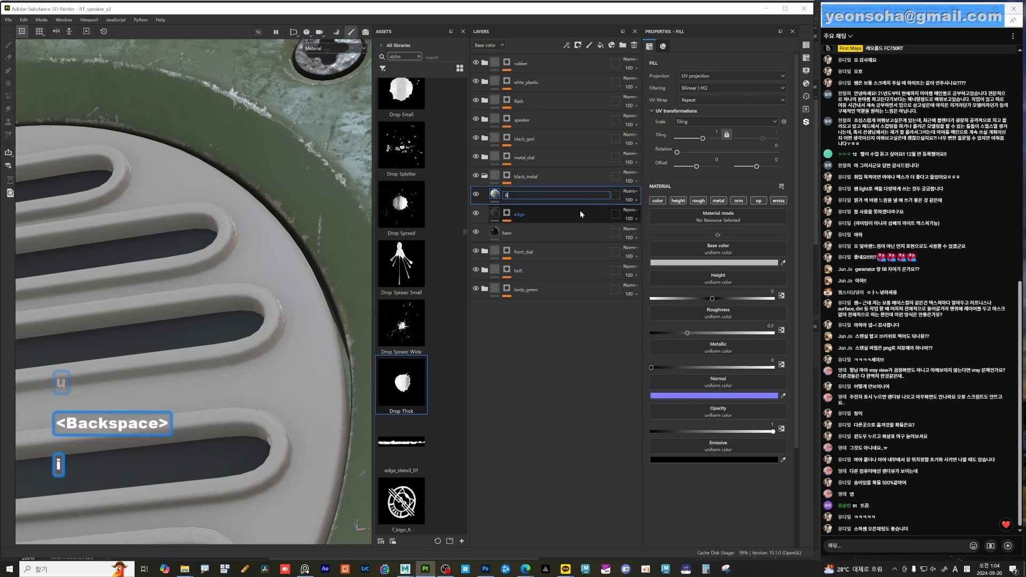
pyautogui.write('nger_print')
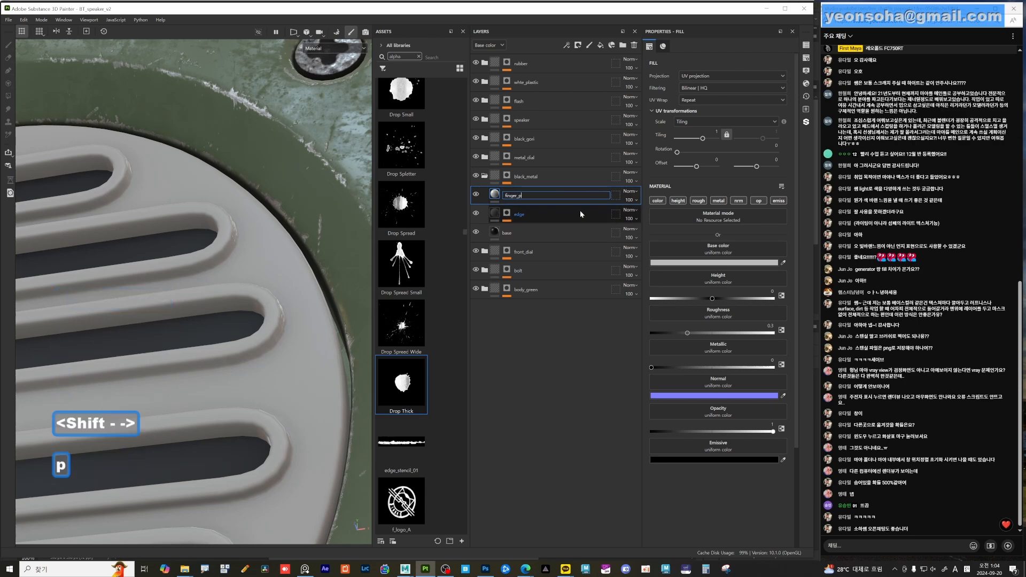
pyautogui.press('Return')
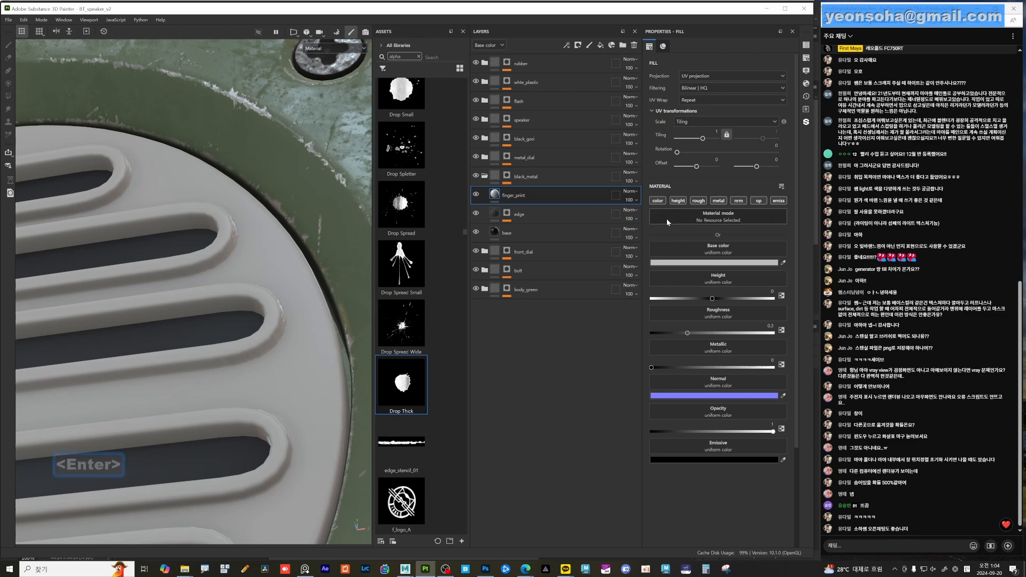
# - Restrict finger_print to the roughness channel at about 0.93 and give it a black mask with a paint effect
pyautogui.keyDown('alt'); pyautogui.click(697, 201); pyautogui.keyUp('alt')
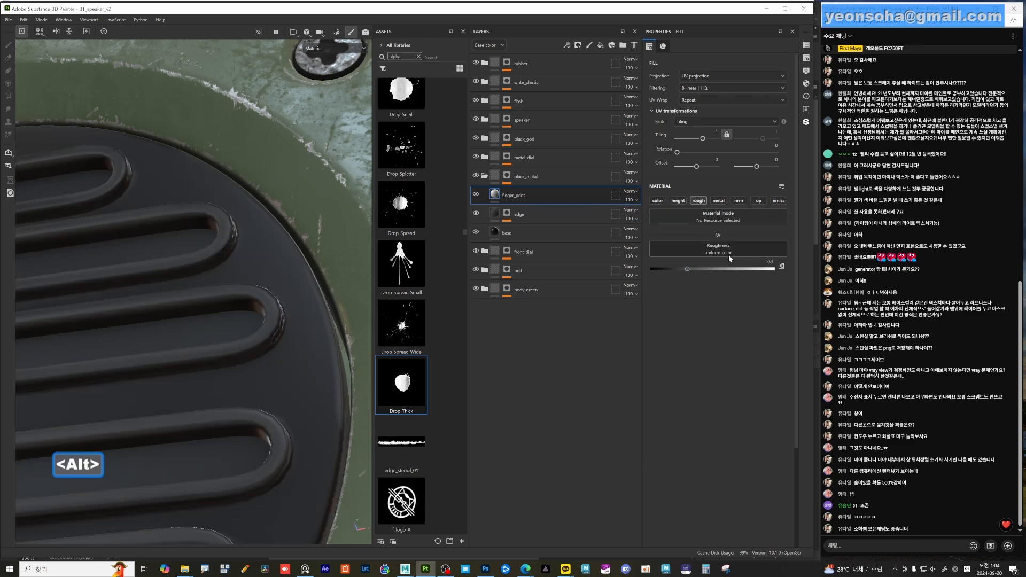
pyautogui.moveTo(689, 269); pyautogui.dragTo(768, 271)
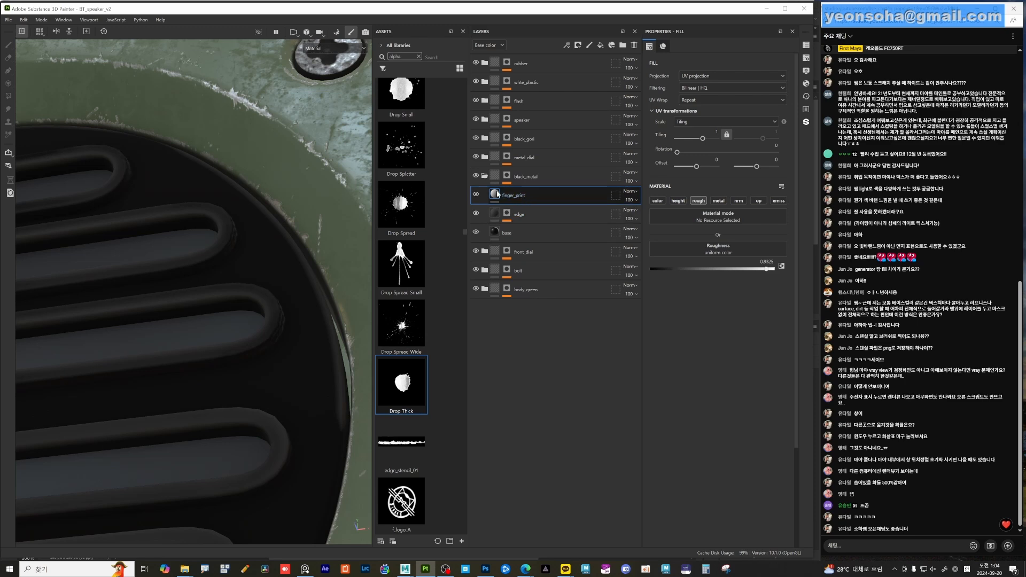
pyautogui.rightClick(498, 193)
pyautogui.click(532, 206)
pyautogui.rightClick(507, 195)
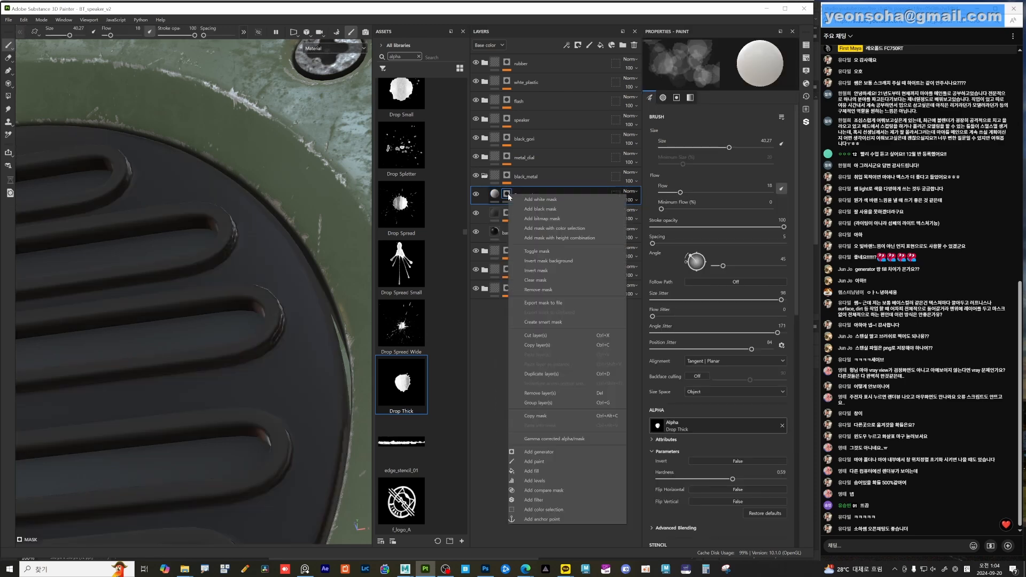
pyautogui.click(542, 463)
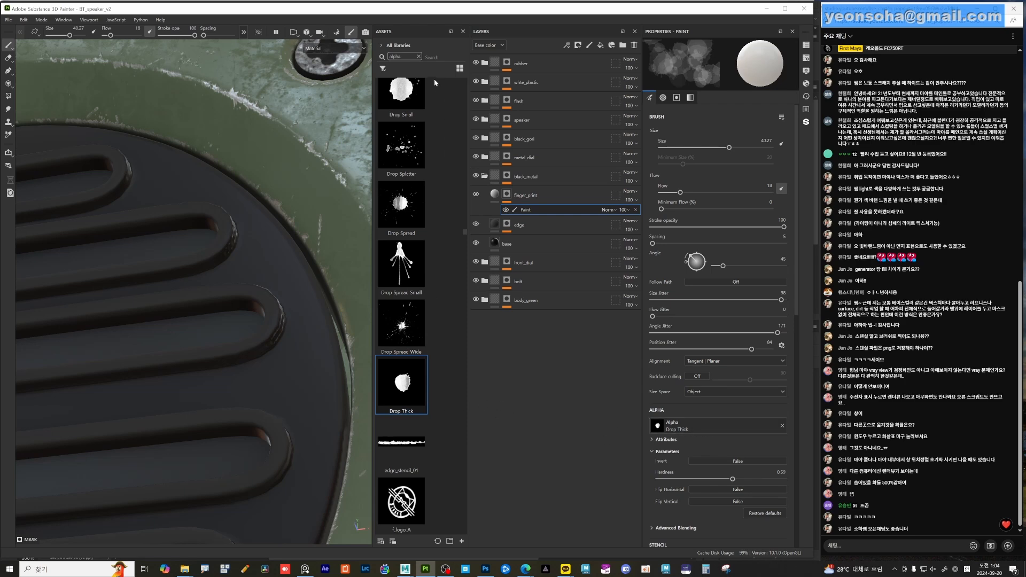
# - Search the assets for "finger" and assign the Fingerprint alpha to the mask's paint brush
pyautogui.click(420, 57)
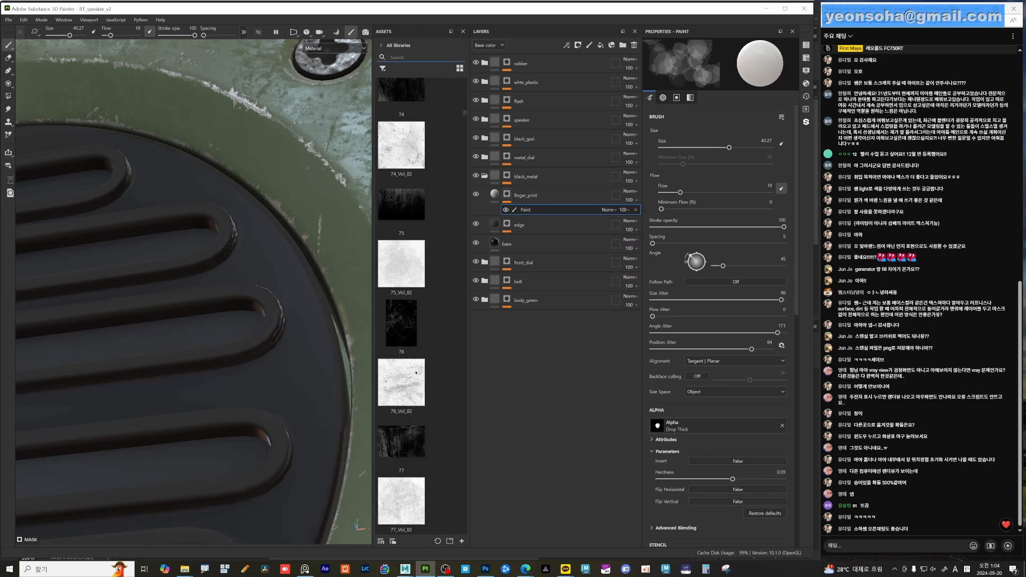
pyautogui.write('finger')
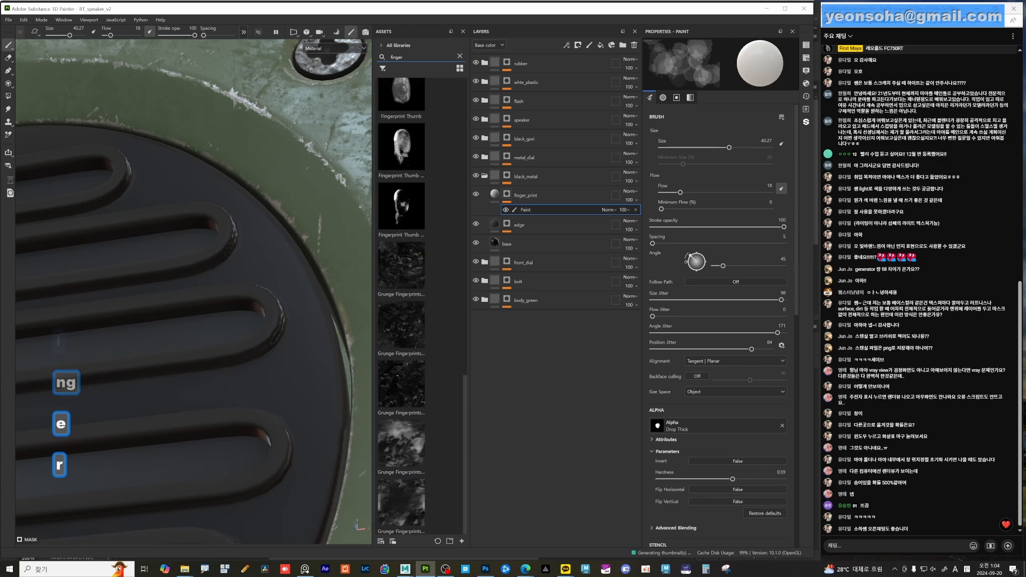
pyautogui.scroll(5, 424, 270)
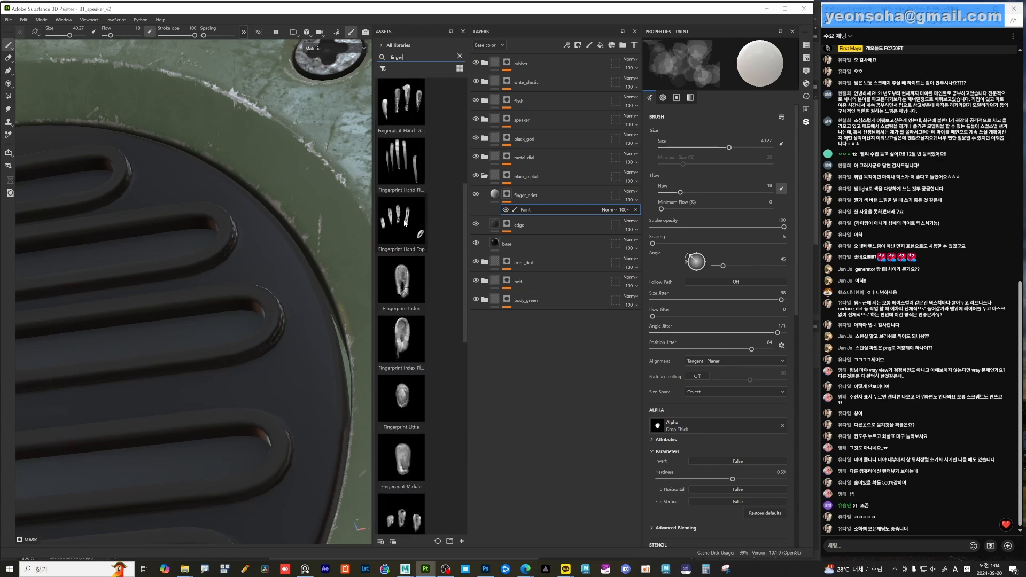
pyautogui.scroll(5, 406, 261)
pyautogui.click(402, 182)
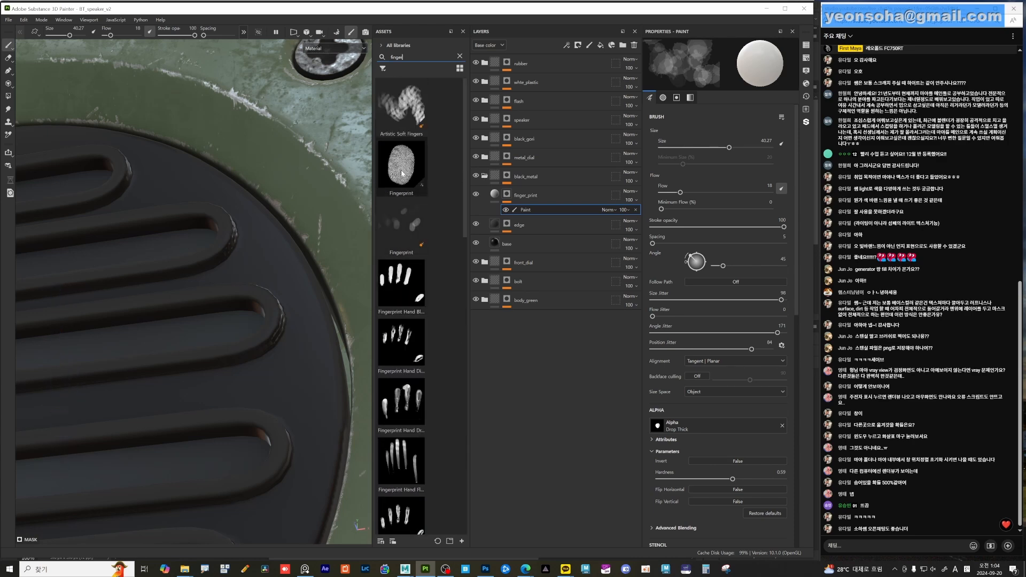
pyautogui.moveTo(405, 175)
pyautogui.mouseDown()
pyautogui.moveTo(661, 330)
pyautogui.moveTo(697, 421)
pyautogui.mouseUp()
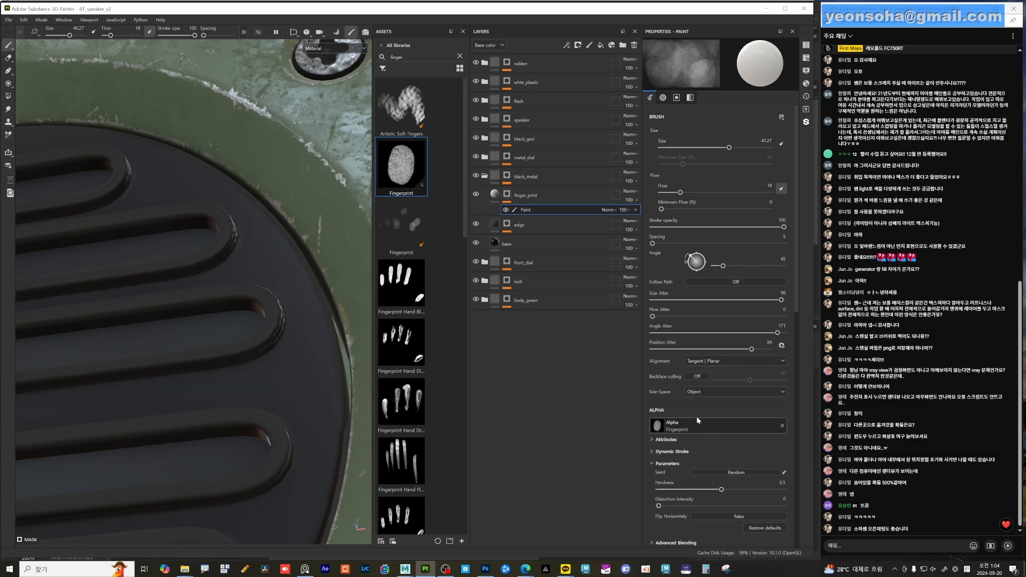
# - Set the brush's size jitter, angle jitter and position jitter to 0
pyautogui.scroll(-1, 727, 373)
pyautogui.scroll(1, 727, 373)
pyautogui.moveTo(680, 302); pyautogui.dragTo(652, 301)
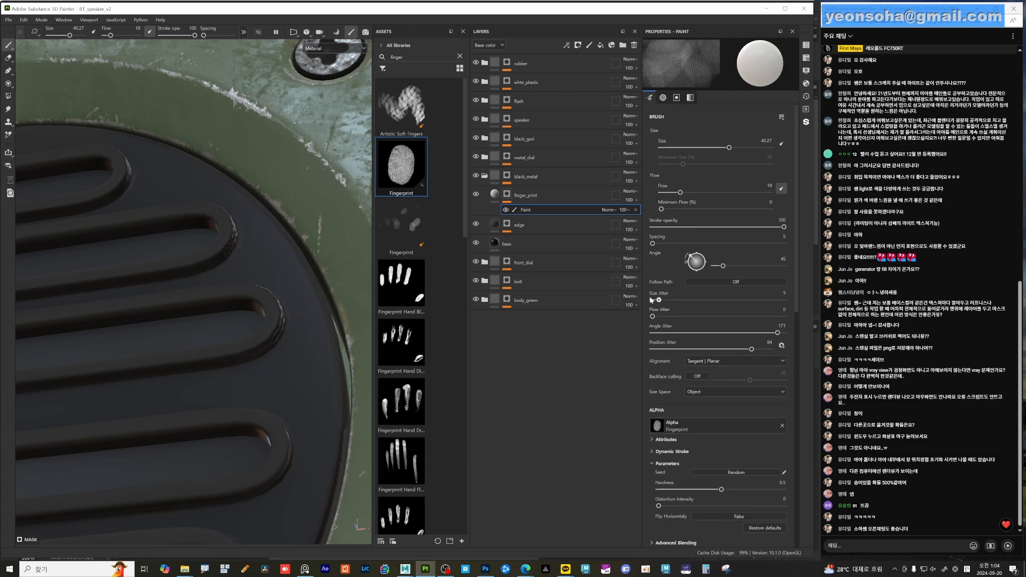
pyautogui.moveTo(668, 335); pyautogui.dragTo(630, 348)
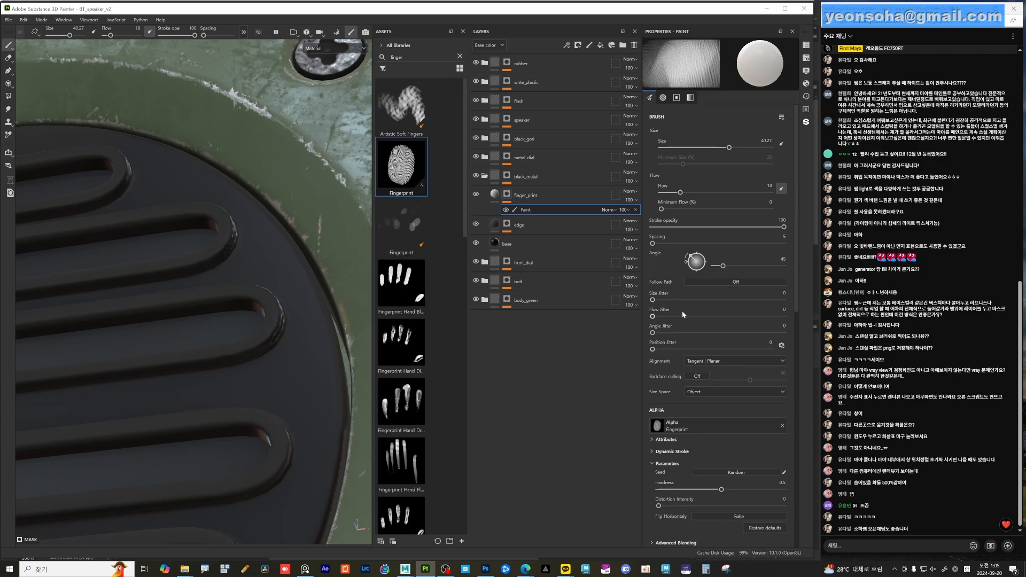
pyautogui.moveTo(297, 382)
pyautogui.keyDown('alt'); pyautogui.mouseDown()
pyautogui.moveTo(321, 320)
pyautogui.moveTo(303, 367)
pyautogui.moveTo(291, 357)
pyautogui.mouseUp(); pyautogui.keyUp('alt')
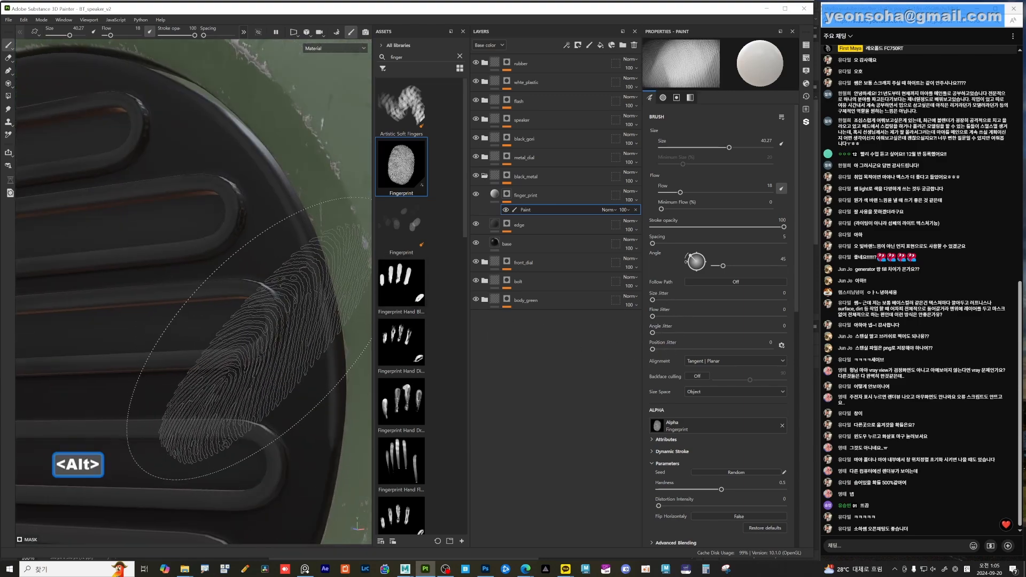
# - Reduce the brush size to 14.02 and stamp one fingerprint on the grille's flat rim beside the slot ends
pyautogui.keyDown('ctrl'); pyautogui.moveTo(290, 344); pyautogui.dragTo(235, 344, button='right'); pyautogui.keyUp('ctrl')
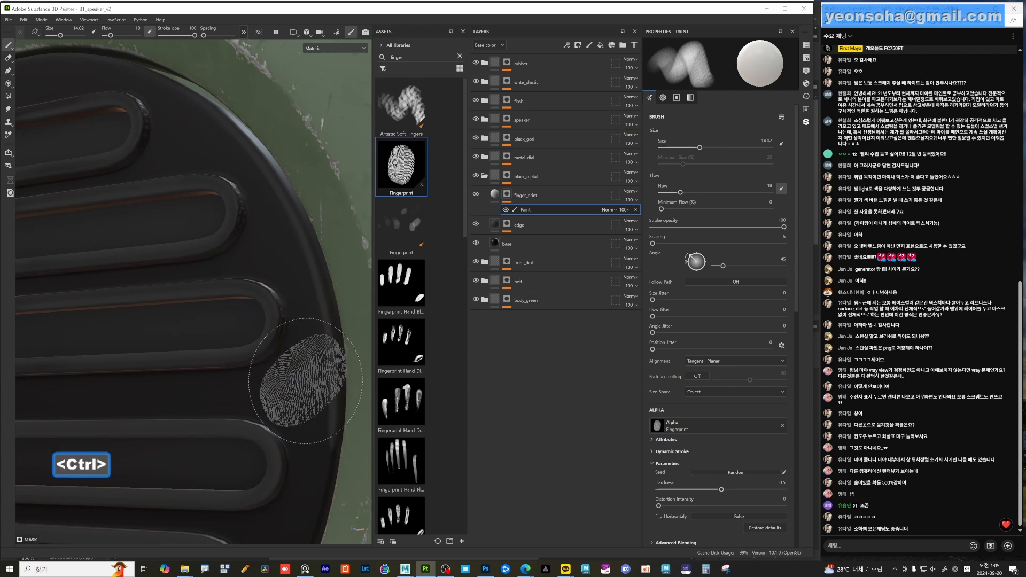
pyautogui.click(305, 381)
# - Examine the stamped fingerprint on the grille's rim from several angles and under different environment lighting directions
pyautogui.moveTo(264, 284)
pyautogui.keyDown('alt'); pyautogui.mouseDown()
pyautogui.moveTo(268, 241)
pyautogui.moveTo(315, 258)
pyautogui.mouseUp(); pyautogui.keyUp('alt')
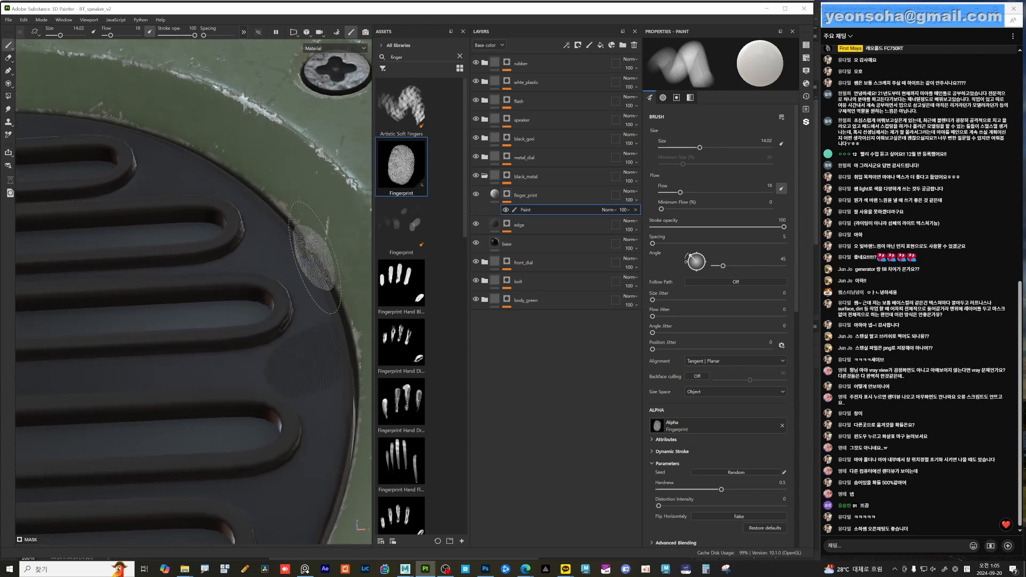
pyautogui.moveTo(303, 337)
pyautogui.keyDown('alt'); pyautogui.mouseDown()
pyautogui.moveTo(305, 369)
pyautogui.moveTo(299, 350)
pyautogui.moveTo(218, 405)
pyautogui.moveTo(293, 380)
pyautogui.moveTo(229, 396)
pyautogui.moveTo(211, 417)
pyautogui.moveTo(239, 423)
pyautogui.moveTo(300, 383)
pyautogui.moveTo(282, 389)
pyautogui.moveTo(269, 378)
pyautogui.mouseUp(); pyautogui.keyUp('alt')
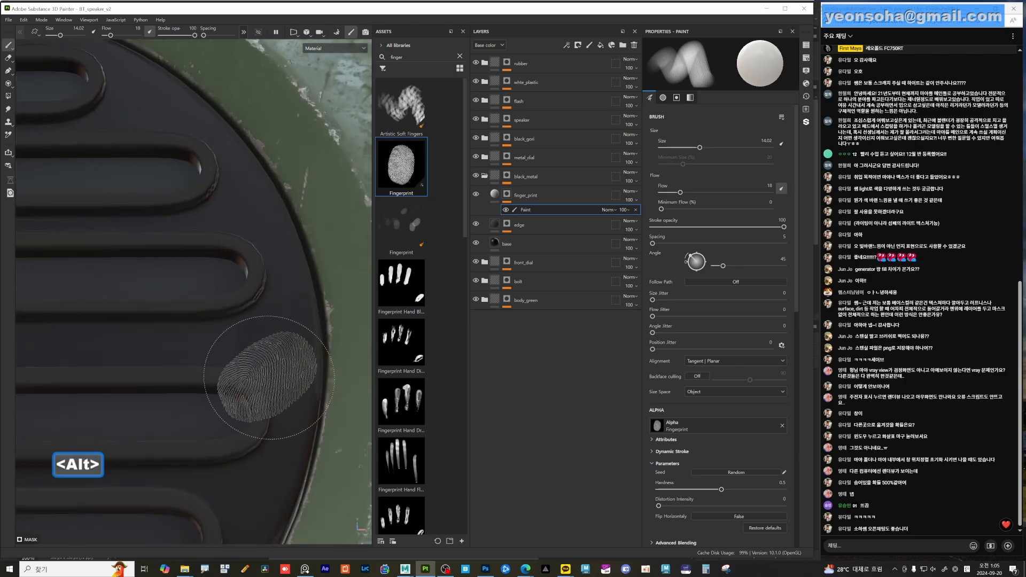
pyautogui.moveTo(269, 378)
pyautogui.keyDown('shift'); pyautogui.mouseDown(button='right')
pyautogui.moveTo(289, 368)
pyautogui.moveTo(273, 366)
pyautogui.moveTo(313, 375)
pyautogui.mouseUp(button='right'); pyautogui.keyUp('shift')
pyautogui.keyDown('alt'); pyautogui.moveTo(312, 375); pyautogui.dragTo(293, 366); pyautogui.keyUp('alt')
pyautogui.keyDown('alt'); pyautogui.moveTo(293, 366); pyautogui.dragTo(275, 385, button='right'); pyautogui.keyUp('alt')
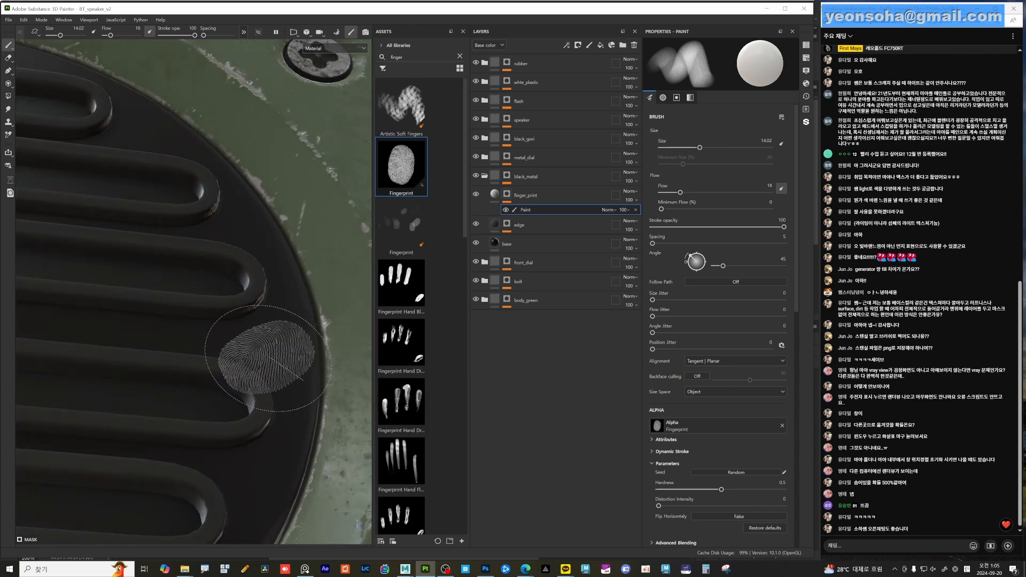
pyautogui.keyDown('shift'); pyautogui.moveTo(269, 359); pyautogui.dragTo(292, 363, button='right'); pyautogui.keyUp('shift')
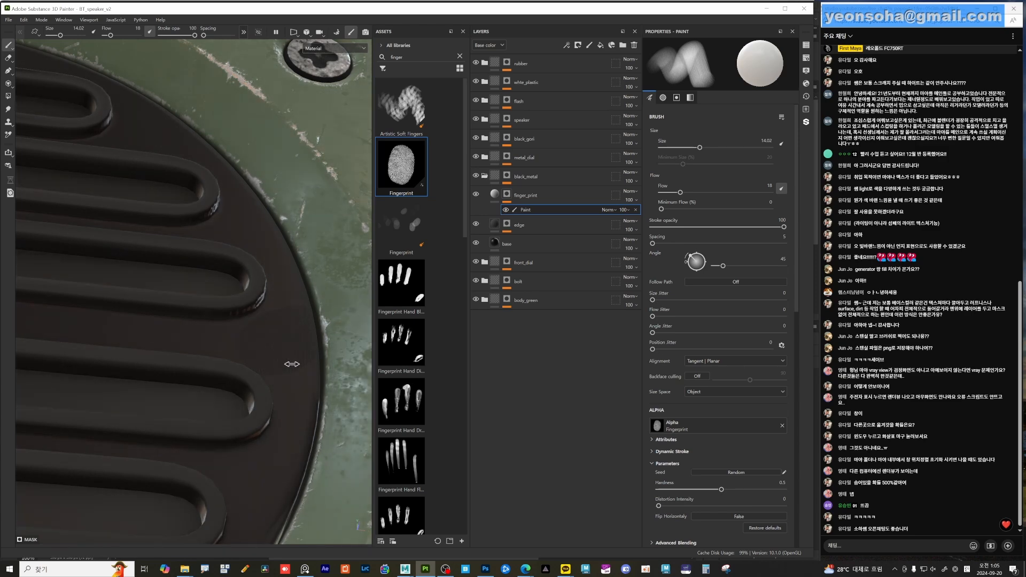
pyautogui.keyDown('shift'); pyautogui.moveTo(292, 363); pyautogui.dragTo(279, 363, button='right'); pyautogui.keyUp('shift')
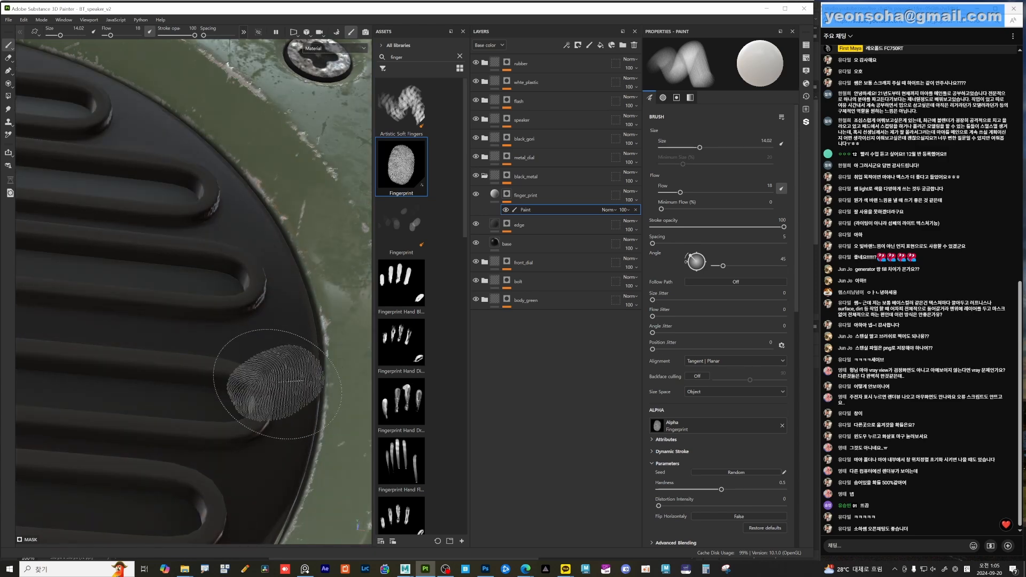
pyautogui.keyDown('shift'); pyautogui.moveTo(250, 372); pyautogui.dragTo(270, 369, button='right'); pyautogui.keyUp('shift')
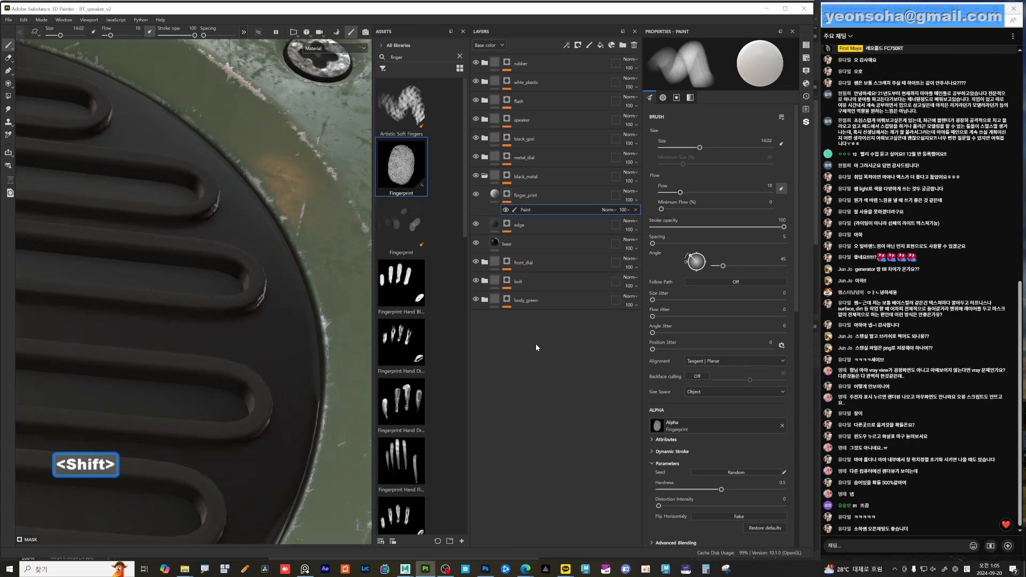
# - Enable the color channel on the finger_print fill layer alongside roughness and inspect the print on the grille
pyautogui.click(496, 197)
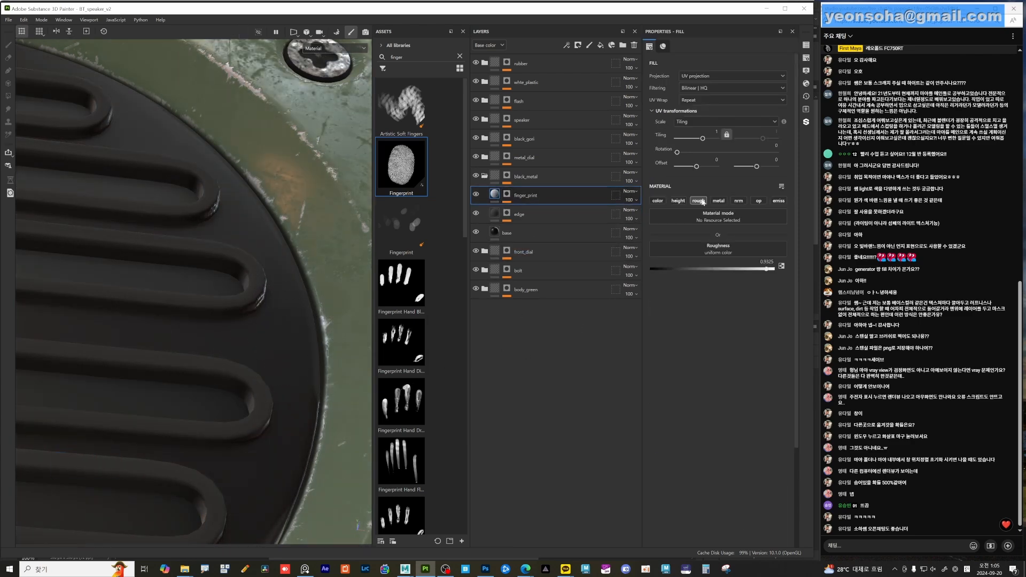
pyautogui.click(659, 201)
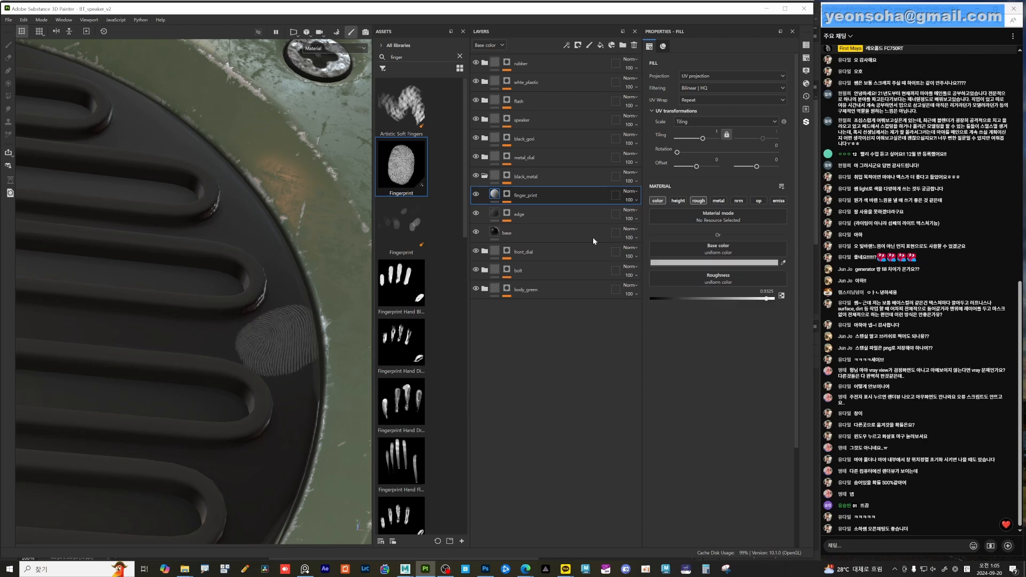
pyautogui.keyDown('alt'); pyautogui.moveTo(313, 349); pyautogui.dragTo(279, 393); pyautogui.keyUp('alt')
pyautogui.keyDown('alt'); pyautogui.moveTo(280, 393); pyautogui.dragTo(343, 415, button='right'); pyautogui.keyUp('alt')
pyautogui.keyDown('alt'); pyautogui.moveTo(343, 415); pyautogui.dragTo(226, 381, button='middle'); pyautogui.keyUp('alt')
pyautogui.keyDown('alt'); pyautogui.moveTo(226, 382); pyautogui.dragTo(265, 361); pyautogui.keyUp('alt')
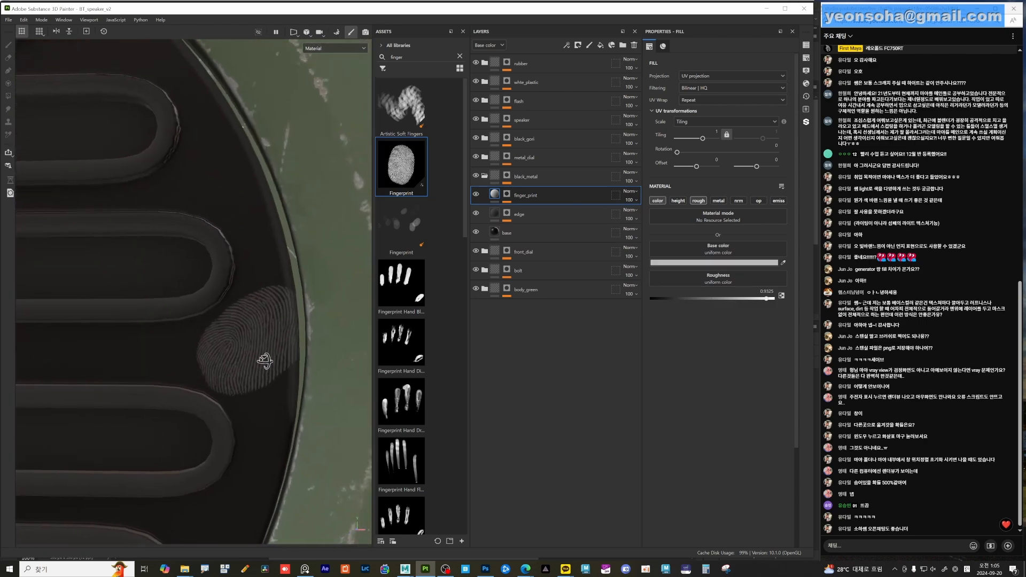
# - Darken the finger_print base color to grey 504D4D and check the print under different lighting
pyautogui.click(724, 263)
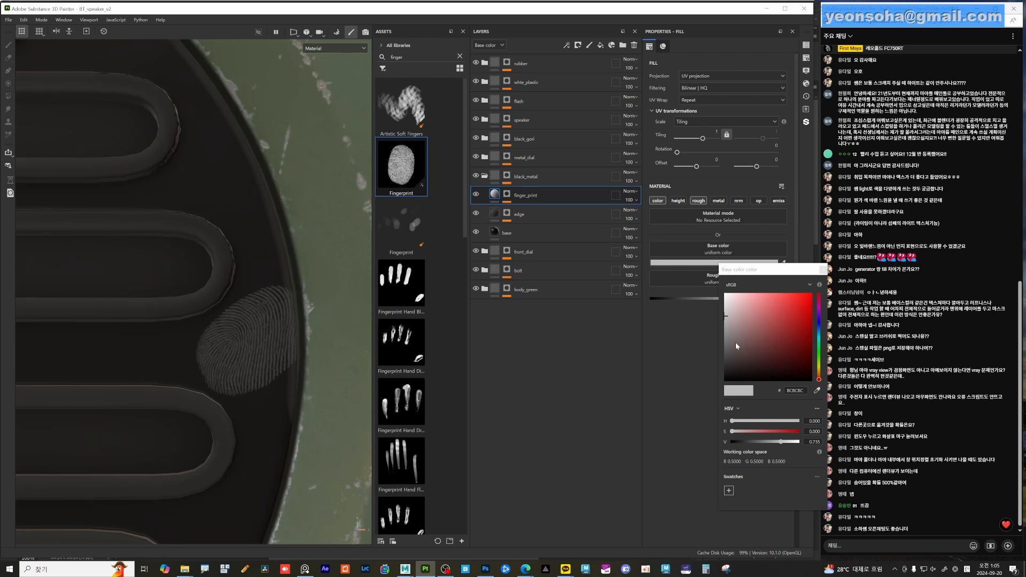
pyautogui.moveTo(726, 319); pyautogui.dragTo(726, 353)
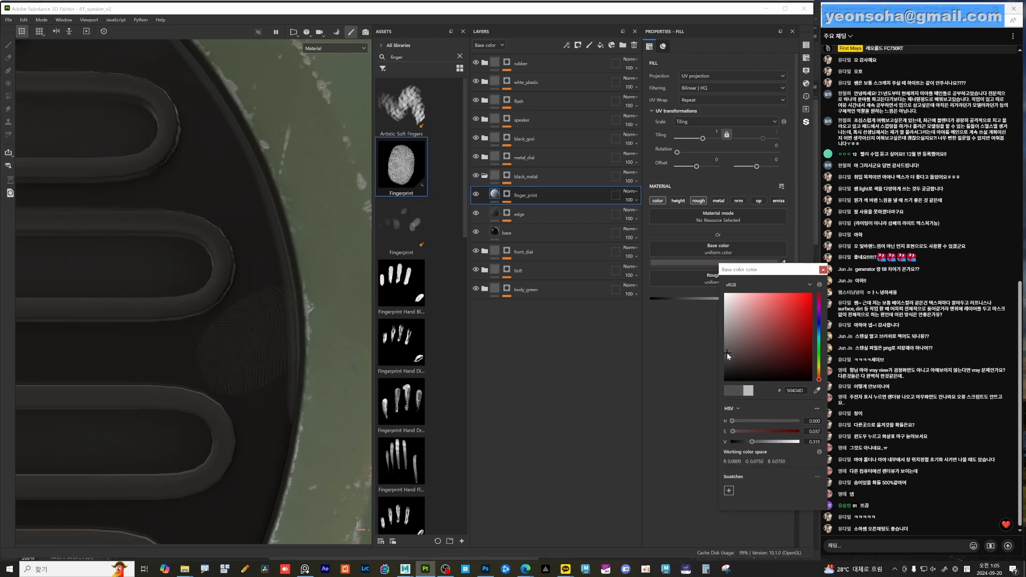
pyautogui.keyDown('alt'); pyautogui.moveTo(218, 355); pyautogui.dragTo(253, 362); pyautogui.keyUp('alt')
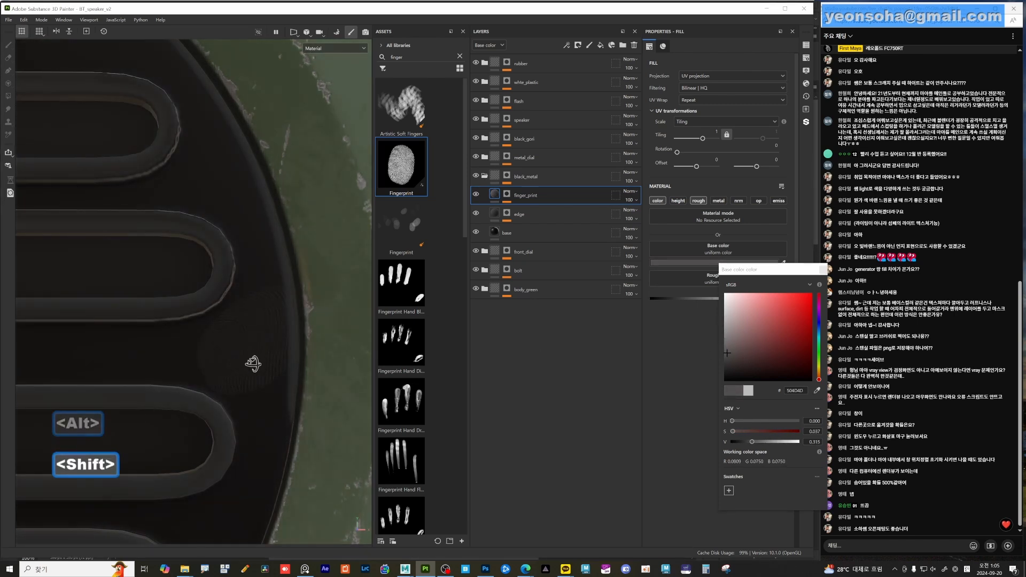
pyautogui.moveTo(253, 362)
pyautogui.keyDown('shift'); pyautogui.mouseDown(button='right')
pyautogui.moveTo(266, 280)
pyautogui.moveTo(259, 355)
pyautogui.moveTo(275, 356)
pyautogui.moveTo(262, 356)
pyautogui.mouseUp(button='right'); pyautogui.keyUp('shift')
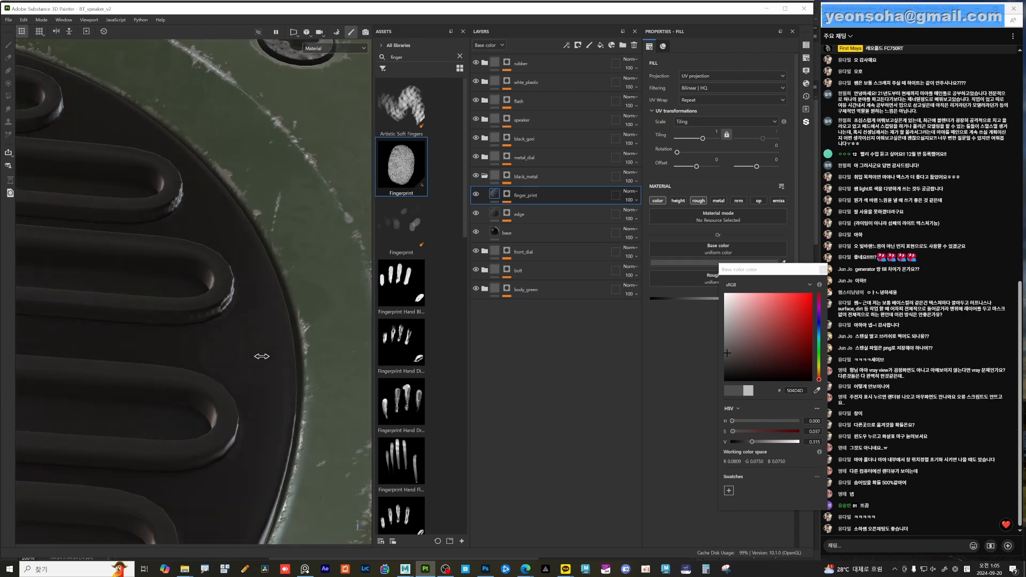
pyautogui.keyDown('alt'); pyautogui.moveTo(281, 350); pyautogui.dragTo(259, 361); pyautogui.keyUp('alt')
pyautogui.keyDown('shift'); pyautogui.moveTo(259, 362); pyautogui.dragTo(261, 361, button='right'); pyautogui.keyUp('shift')
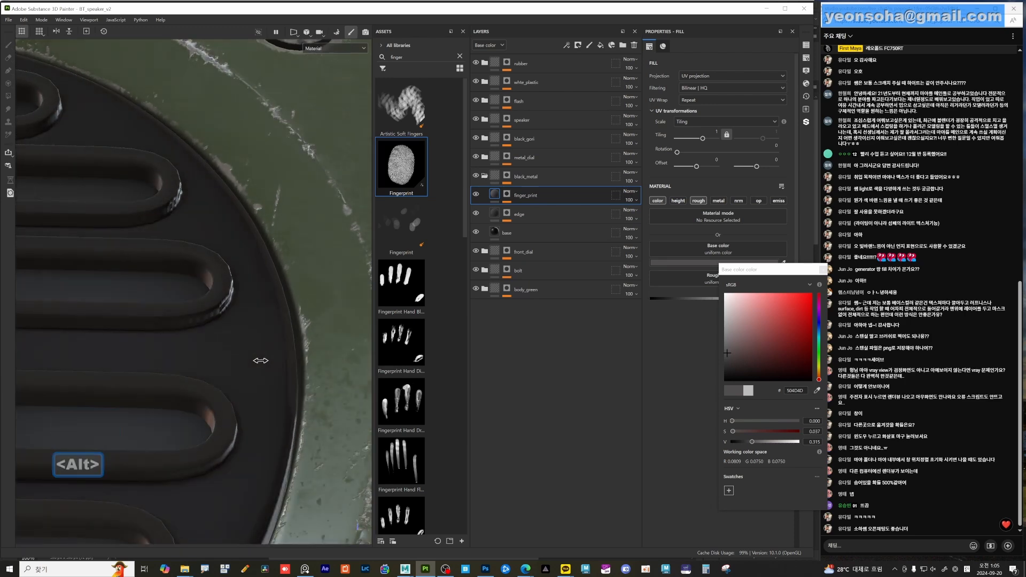
pyautogui.click(823, 271)
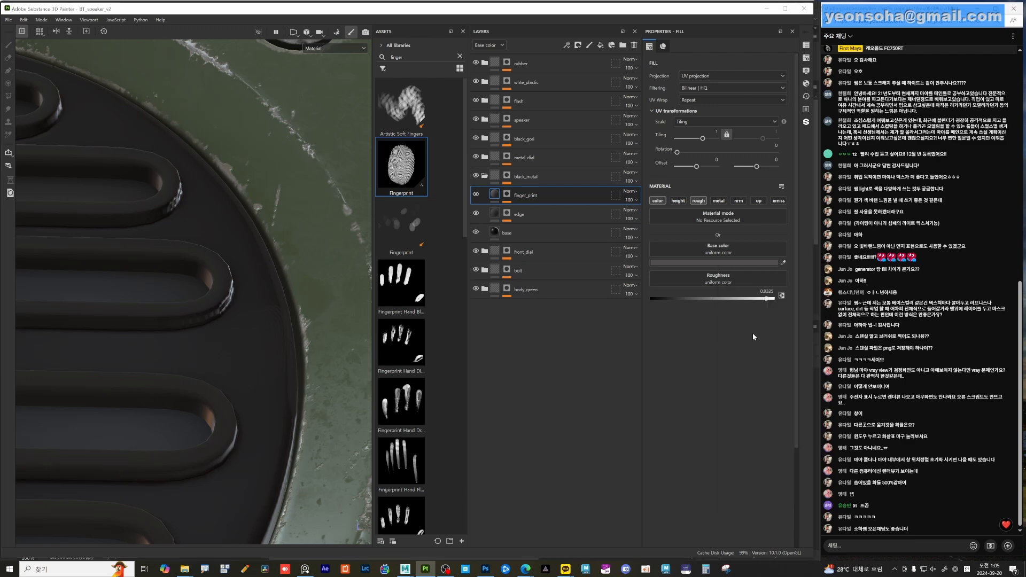
# - Set the finger_print base color to grey 656363 and check the print on the grille from several distances
pyautogui.click(719, 262)
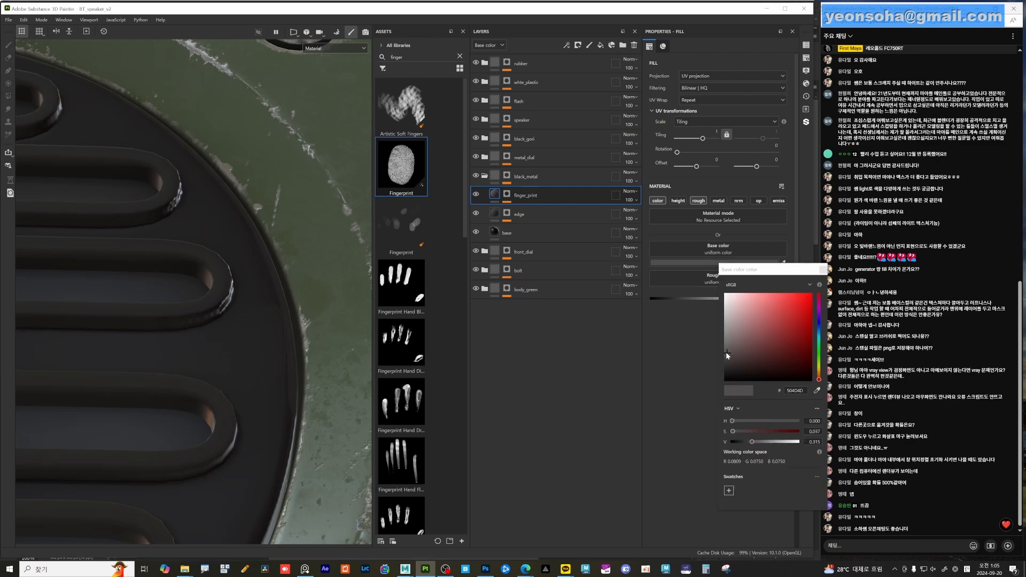
pyautogui.moveTo(726, 355); pyautogui.dragTo(726, 346)
pyautogui.keyDown('shift'); pyautogui.moveTo(236, 360); pyautogui.dragTo(254, 375, button='right'); pyautogui.keyUp('shift')
pyautogui.keyDown('alt'); pyautogui.moveTo(254, 374); pyautogui.dragTo(142, 353, button='right'); pyautogui.keyUp('alt')
pyautogui.keyDown('alt'); pyautogui.moveTo(142, 352); pyautogui.dragTo(203, 368); pyautogui.keyUp('alt')
pyautogui.keyDown('alt'); pyautogui.moveTo(203, 369); pyautogui.dragTo(349, 386, button='right'); pyautogui.keyUp('alt')
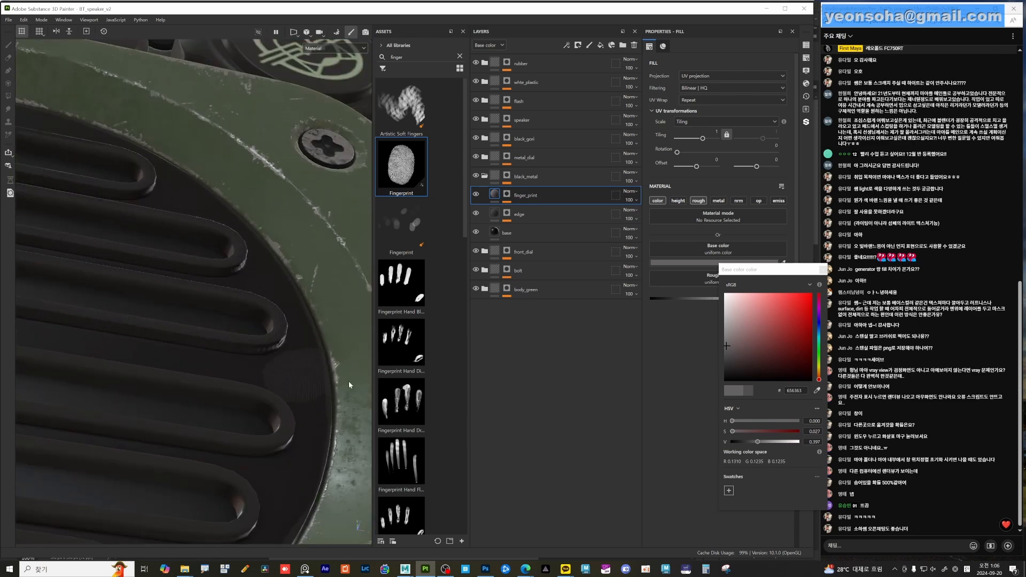
pyautogui.keyDown('alt'); pyautogui.moveTo(349, 386); pyautogui.dragTo(215, 387); pyautogui.keyUp('alt')
pyautogui.keyDown('alt'); pyautogui.moveTo(215, 387); pyautogui.dragTo(288, 366, button='right'); pyautogui.keyUp('alt')
pyautogui.keyDown('alt'); pyautogui.moveTo(288, 367); pyautogui.dragTo(271, 389); pyautogui.keyUp('alt')
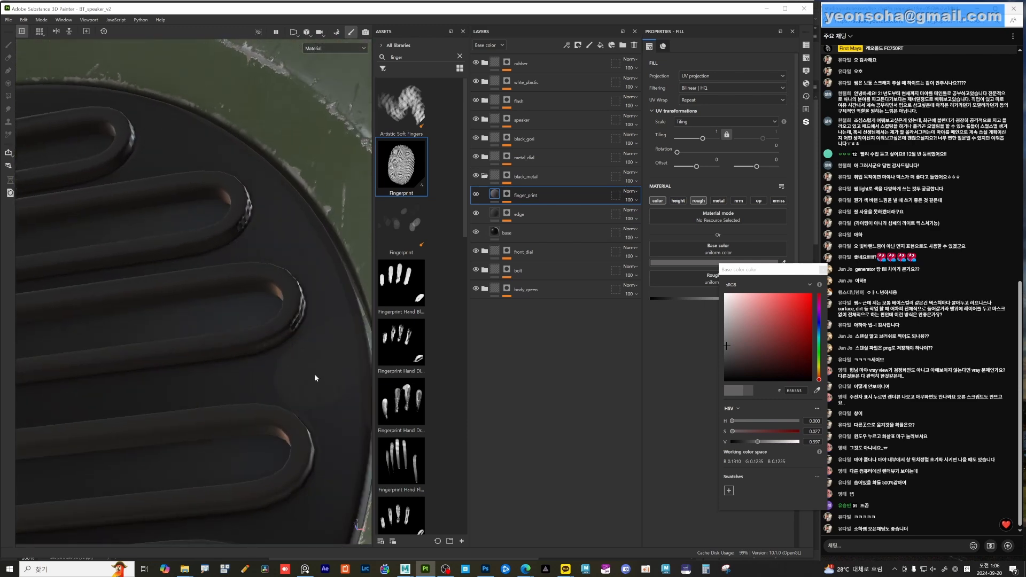
pyautogui.keyDown('alt'); pyautogui.moveTo(315, 378); pyautogui.dragTo(282, 367, button='middle'); pyautogui.keyUp('alt')
pyautogui.click(823, 271)
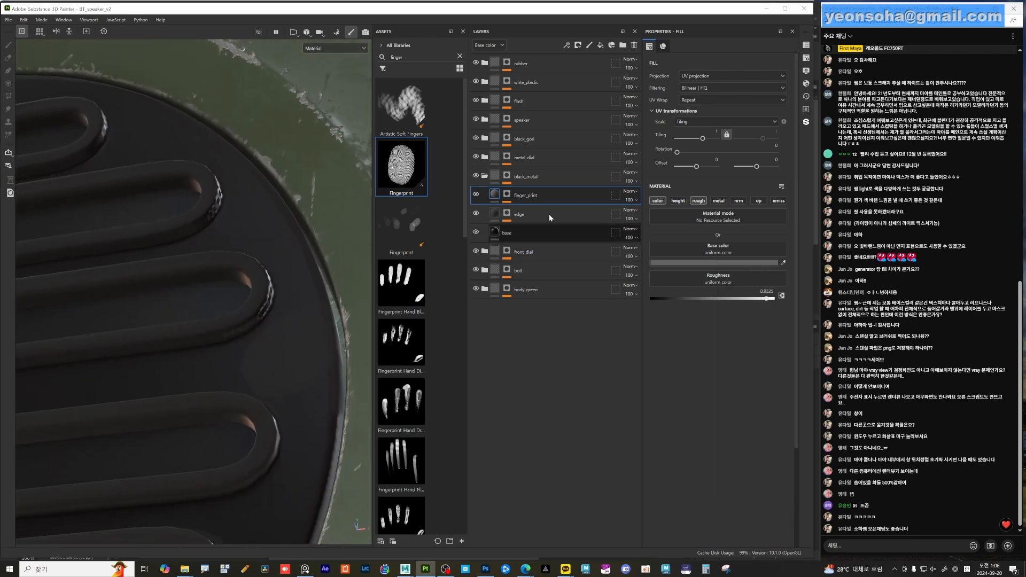
# - Add a fill effect to the finger_print mask and place it beneath the paint effect
pyautogui.rightClick(508, 195)
pyautogui.click(508, 196)
pyautogui.keyDown('alt'); pyautogui.click(507, 195); pyautogui.keyUp('alt')
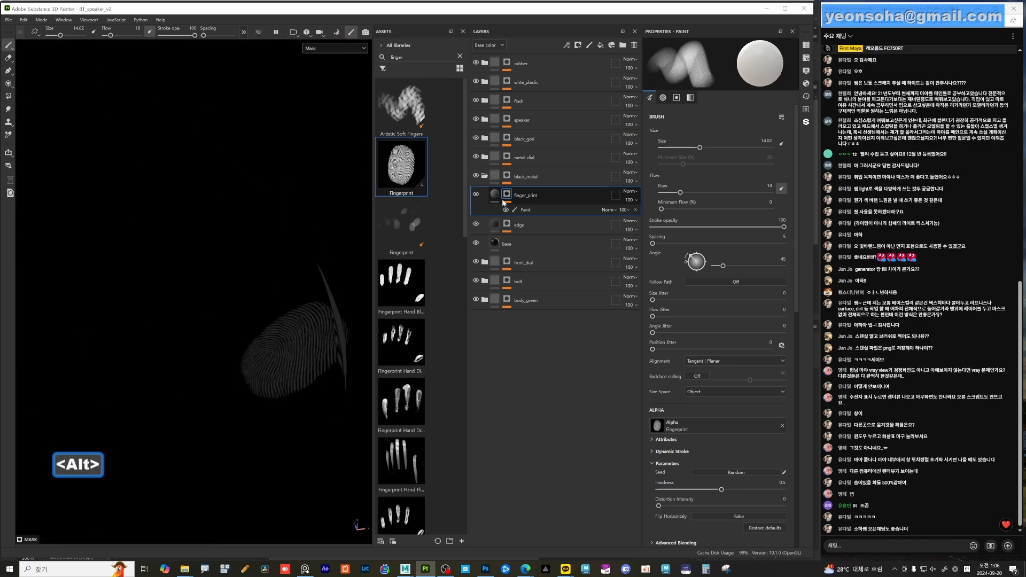
pyautogui.rightClick(544, 210)
pyautogui.click(579, 342)
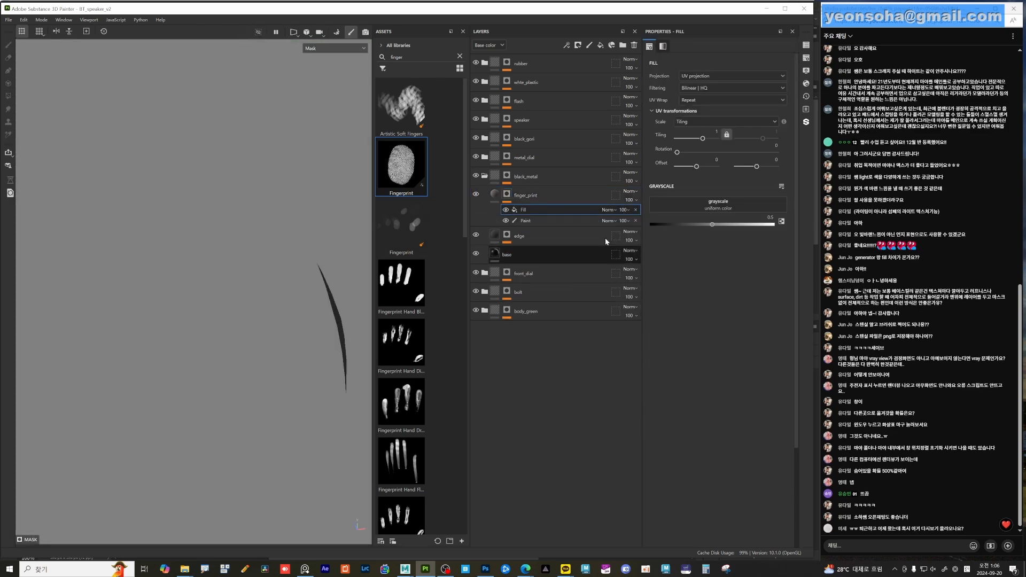
pyautogui.moveTo(540, 211)
pyautogui.mouseDown()
pyautogui.moveTo(553, 224)
pyautogui.moveTo(541, 209)
pyautogui.mouseUp()
pyautogui.hotkey('ctrl', 'z')
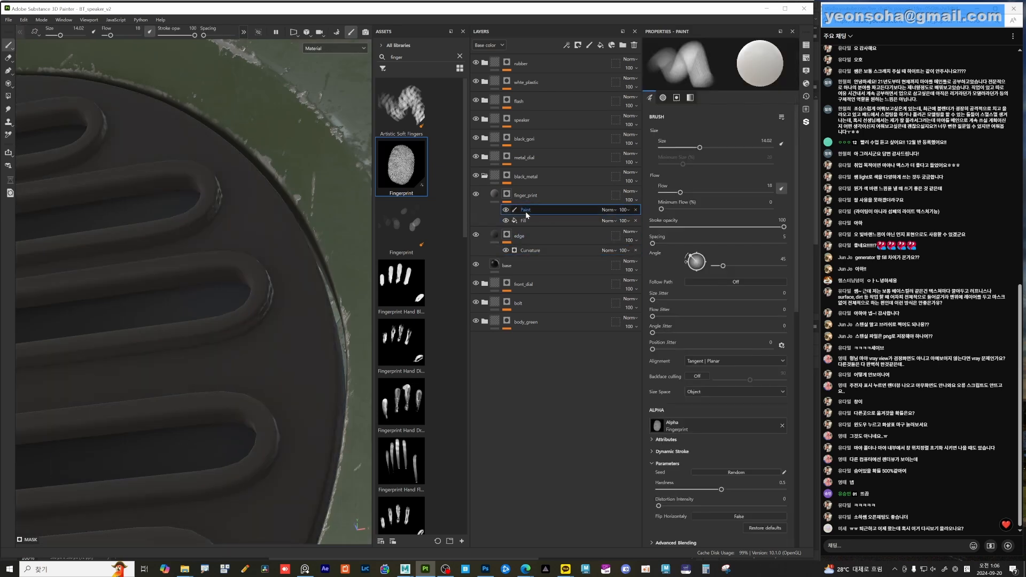
# - Rename the paint effect in the finger_print mask to finger
pyautogui.doubleClick(525, 210)
pyautogui.write('fi')
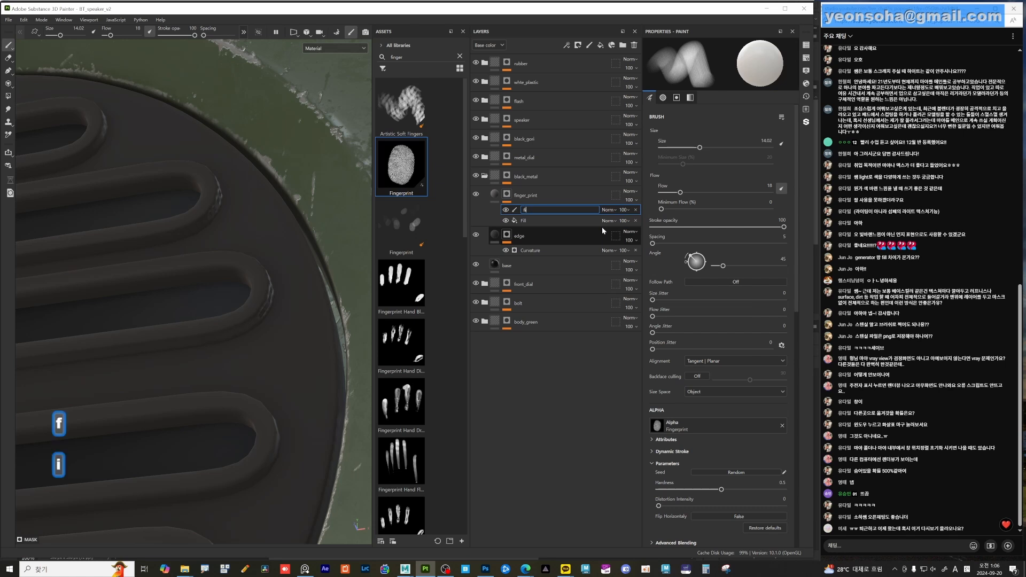
pyautogui.write('nger')
pyautogui.press('Return')
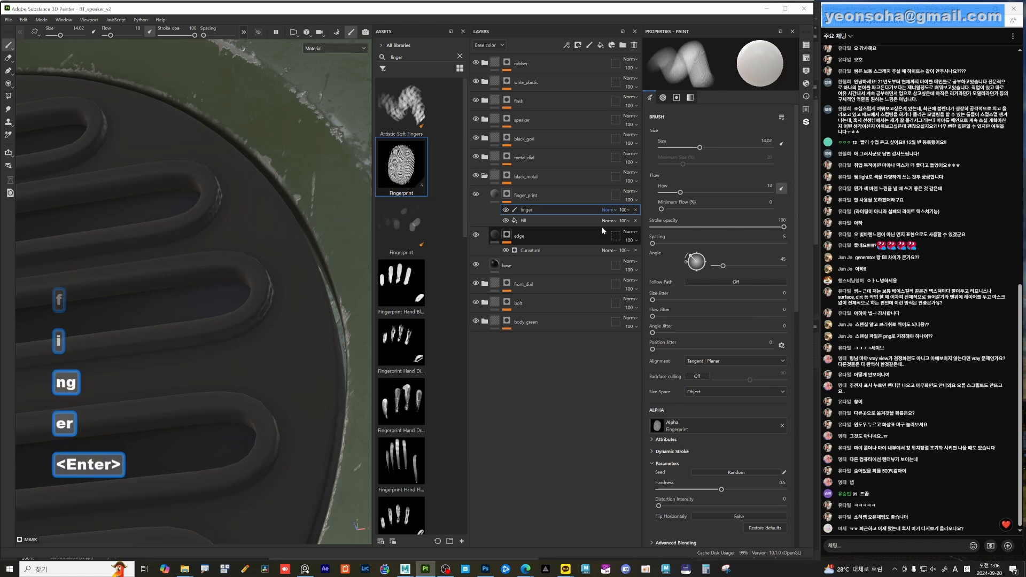
# - Search for "leak" and assign Grunge Leak Large as the mask fill's grayscale
pyautogui.doubleClick(526, 220)
pyautogui.press('Return')
pyautogui.click(718, 204)
pyautogui.write('leak')
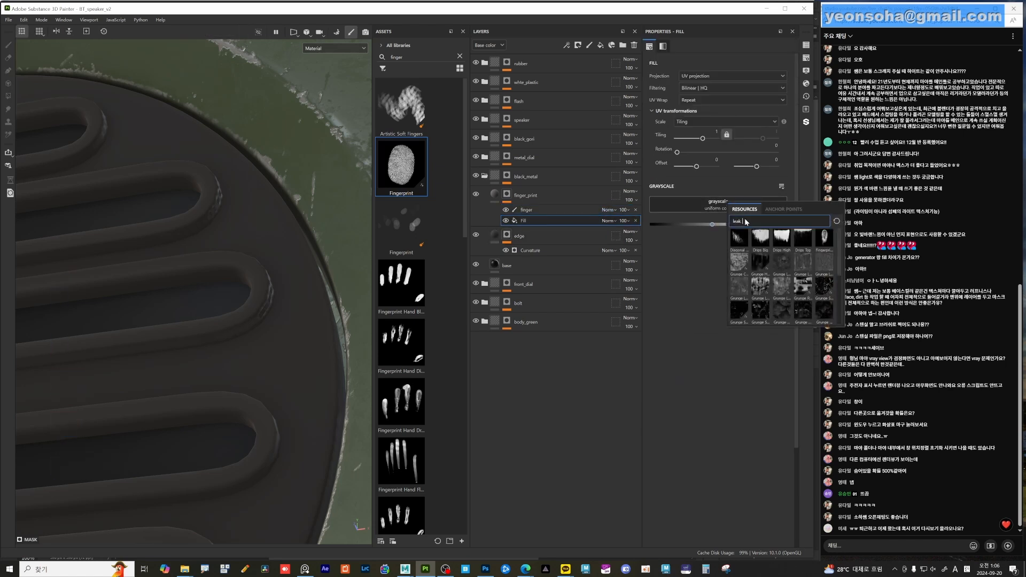
pyautogui.click(803, 264)
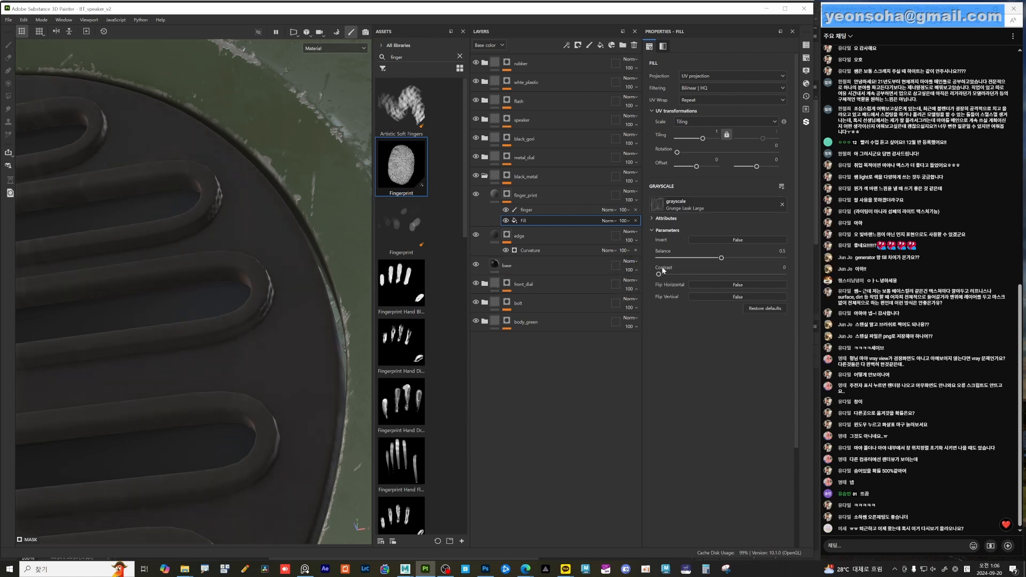
# - Display the finger_print mask, compare it with and without the grunge fill, and set the fill's tiling to about 3.76
pyautogui.keyDown('alt'); pyautogui.click(507, 196); pyautogui.keyUp('alt')
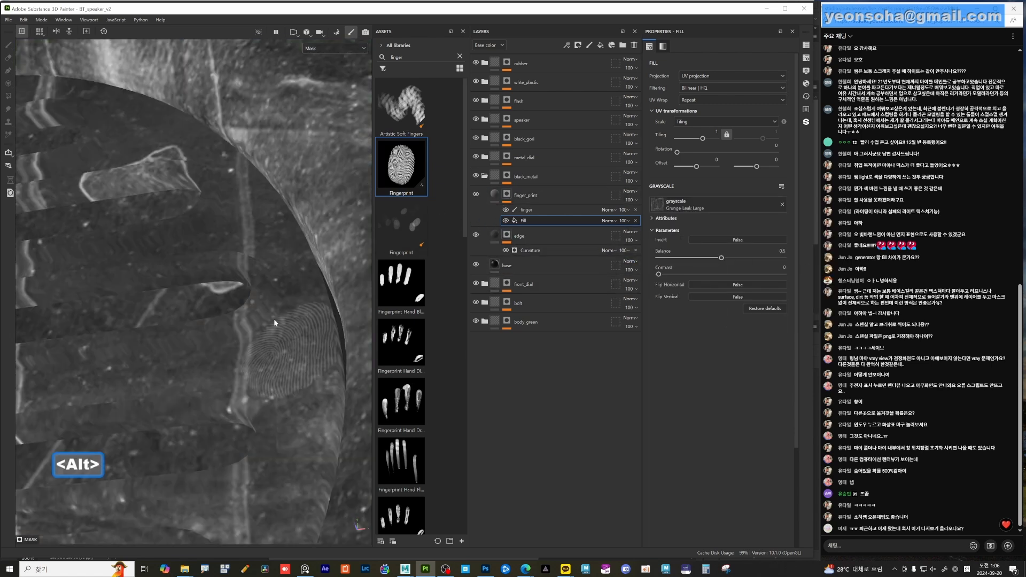
pyautogui.keyDown('alt'); pyautogui.moveTo(274, 322); pyautogui.dragTo(293, 320); pyautogui.keyUp('alt')
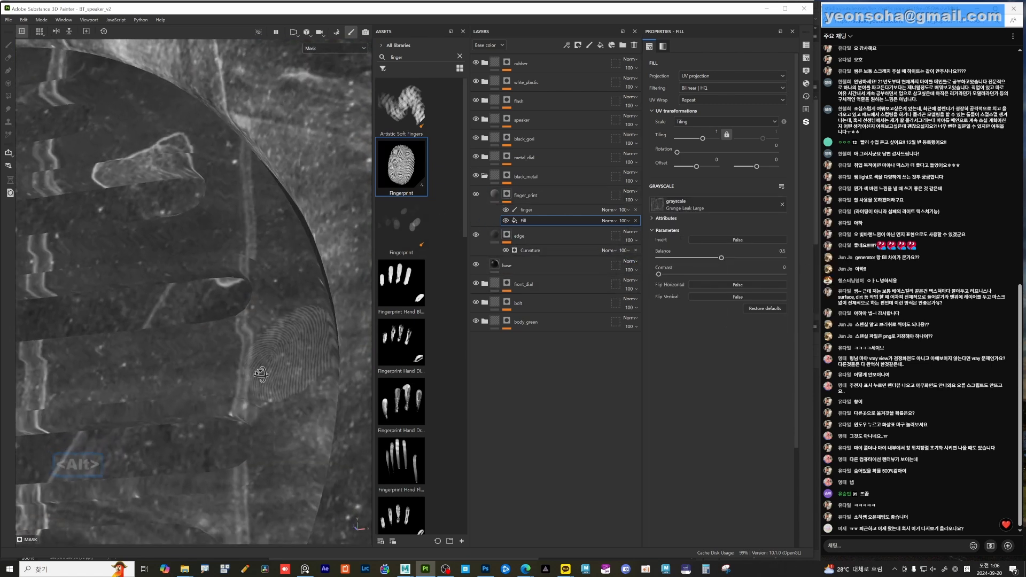
pyautogui.click(506, 221)
pyautogui.click(506, 221)
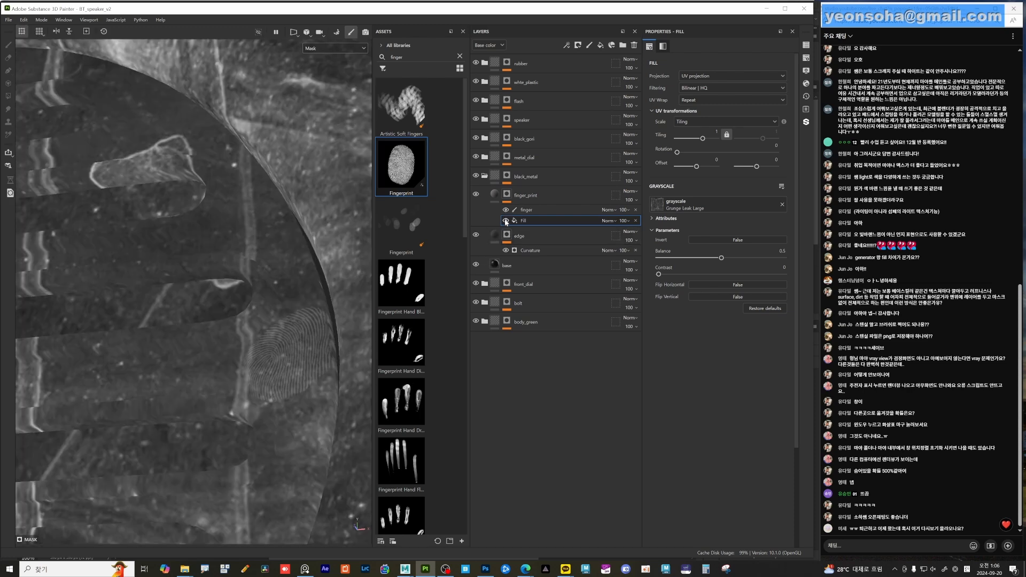
pyautogui.keyDown('alt'); pyautogui.moveTo(288, 272); pyautogui.dragTo(155, 273, button='right'); pyautogui.keyUp('alt')
pyautogui.keyDown('alt'); pyautogui.moveTo(155, 273); pyautogui.dragTo(239, 263); pyautogui.keyUp('alt')
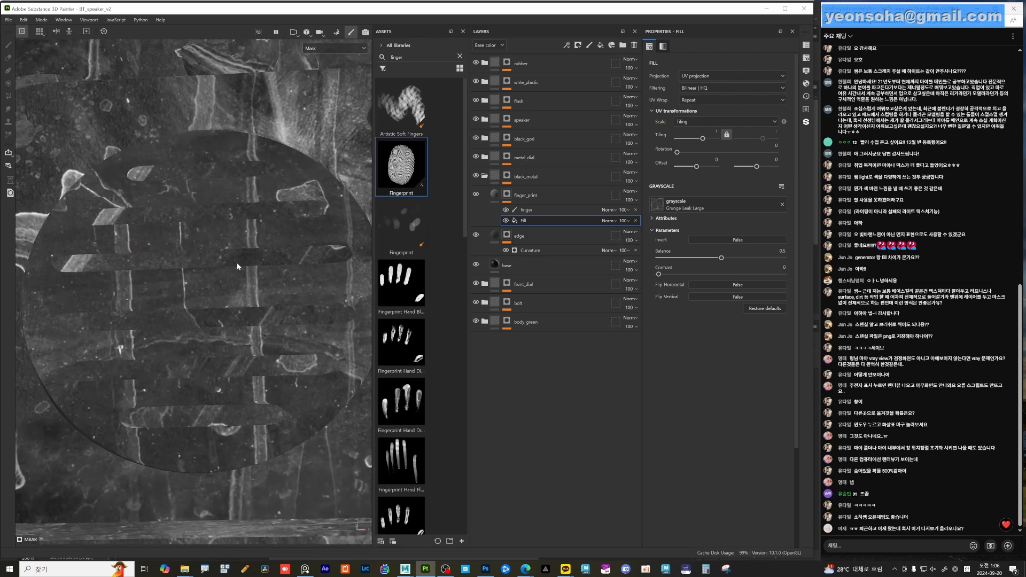
pyautogui.keyDown('alt'); pyautogui.moveTo(238, 263); pyautogui.dragTo(211, 302, button='middle'); pyautogui.keyUp('alt')
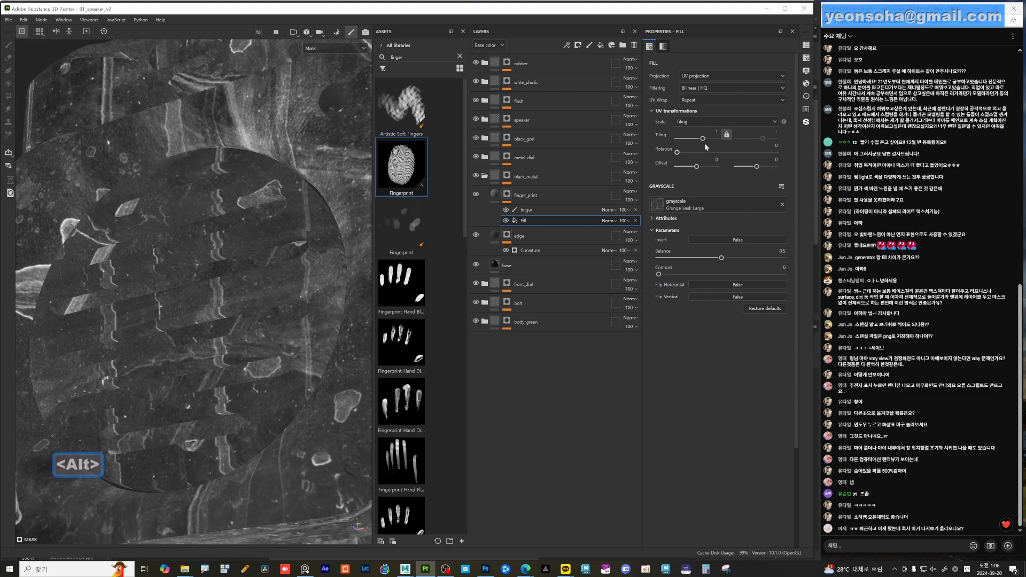
pyautogui.moveTo(705, 141); pyautogui.dragTo(705, 139)
# - Replace the mask fill's grayscale with Grunge Leak Spots and return to the finger_print layer's material
pyautogui.click(700, 209)
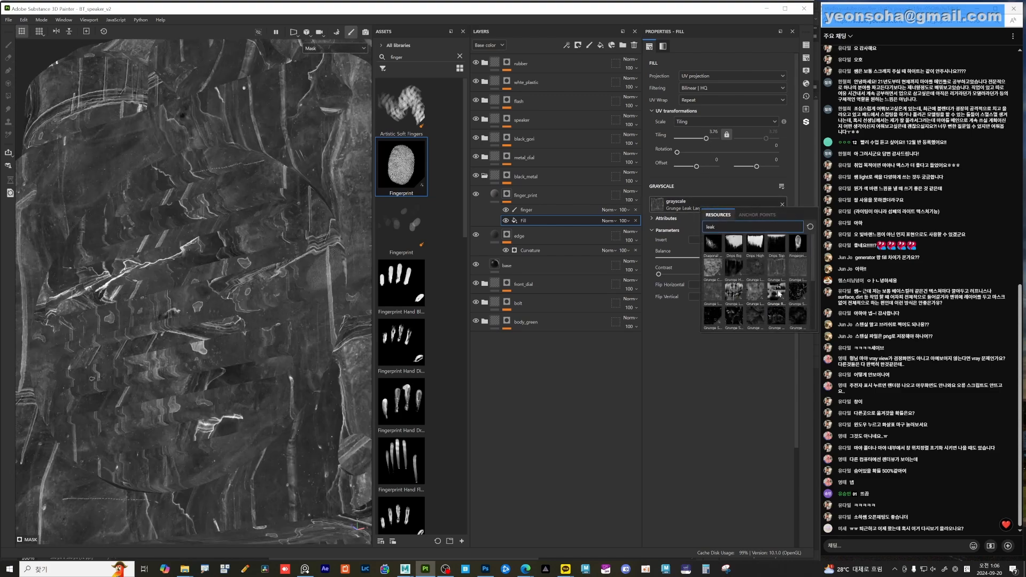
pyautogui.click(711, 295)
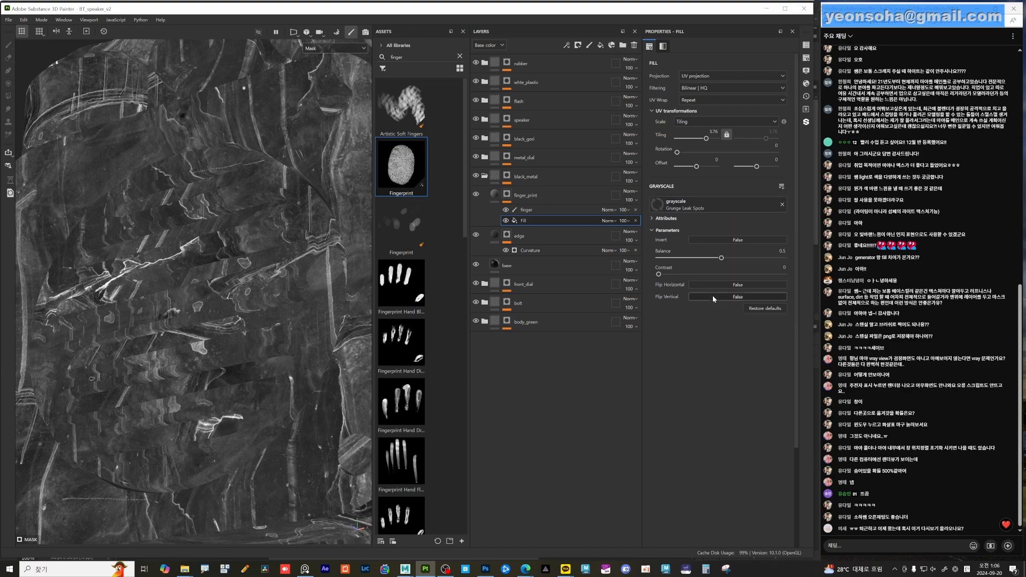
pyautogui.keyDown('alt'); pyautogui.moveTo(261, 323); pyautogui.dragTo(294, 321); pyautogui.keyUp('alt')
pyautogui.click(496, 195)
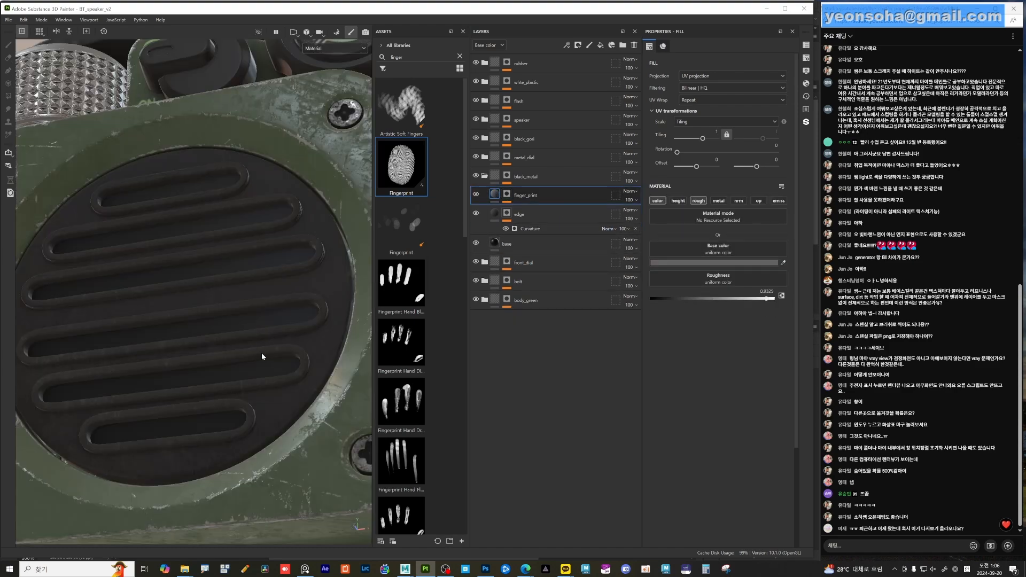
# - Try Grunge Wipe Brushed and Grunge Splashes Dusty as the finger_print mask fill's grayscale
pyautogui.moveTo(261, 353)
pyautogui.keyDown('alt'); pyautogui.mouseDown()
pyautogui.moveTo(297, 341)
pyautogui.moveTo(277, 349)
pyautogui.mouseUp(); pyautogui.keyUp('alt')
pyautogui.keyDown('alt'); pyautogui.moveTo(277, 349); pyautogui.dragTo(295, 378, button='right'); pyautogui.keyUp('alt')
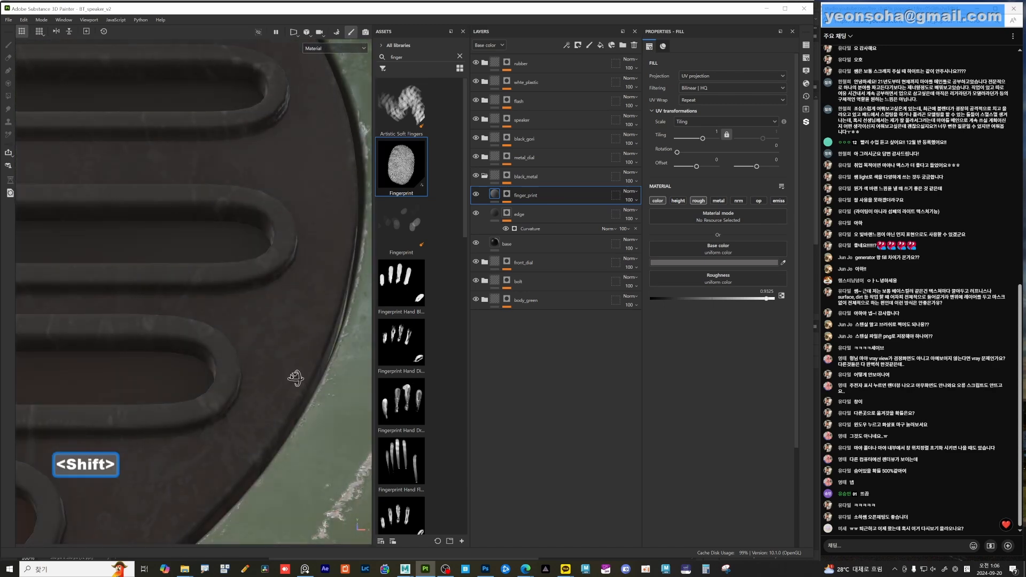
pyautogui.moveTo(295, 378)
pyautogui.keyDown('alt'); pyautogui.mouseDown()
pyautogui.moveTo(232, 386)
pyautogui.moveTo(232, 415)
pyautogui.moveTo(364, 353)
pyautogui.mouseUp(); pyautogui.keyUp('alt')
pyautogui.click(506, 196)
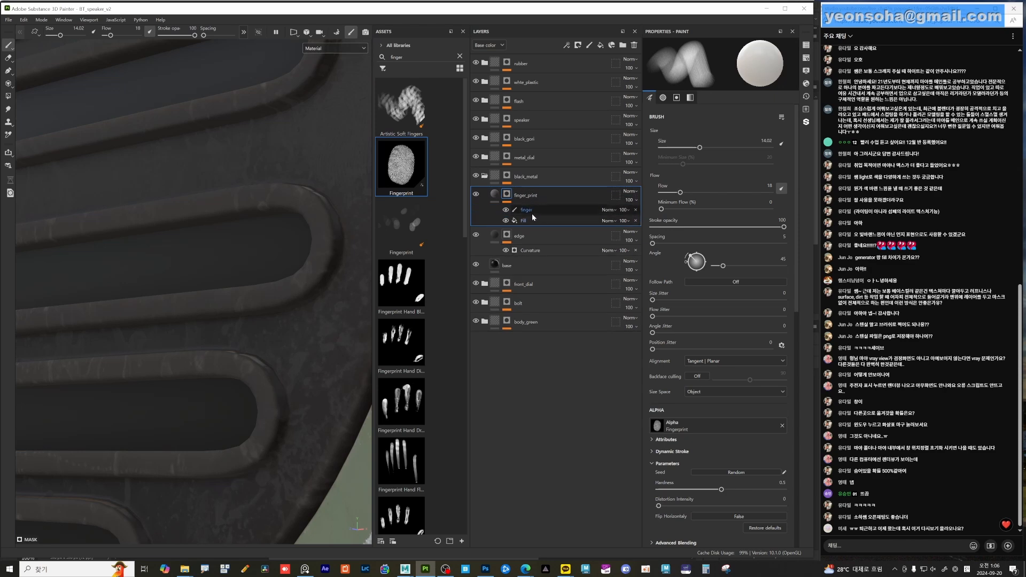
pyautogui.click(532, 219)
pyautogui.click(704, 205)
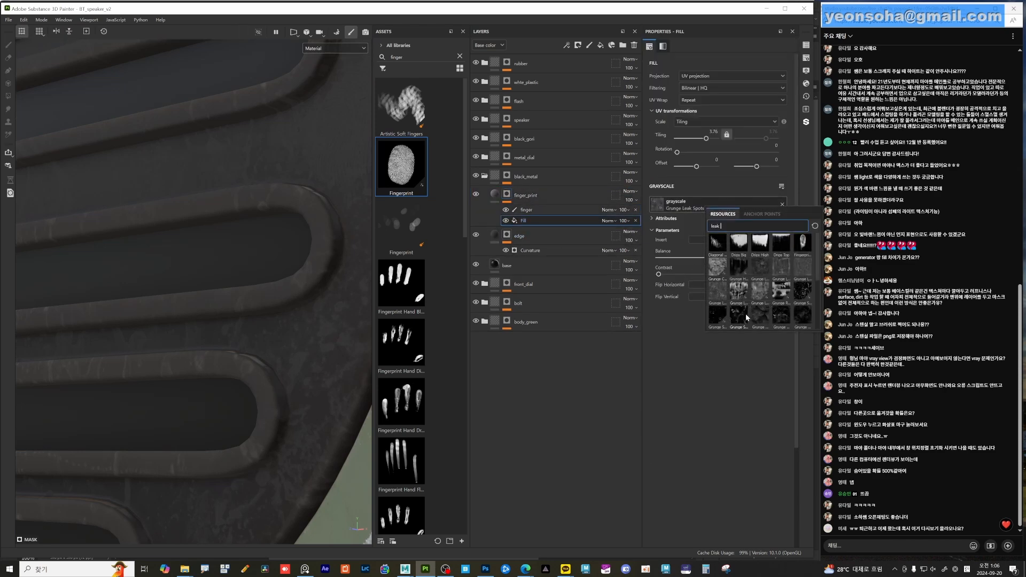
pyautogui.click(762, 317)
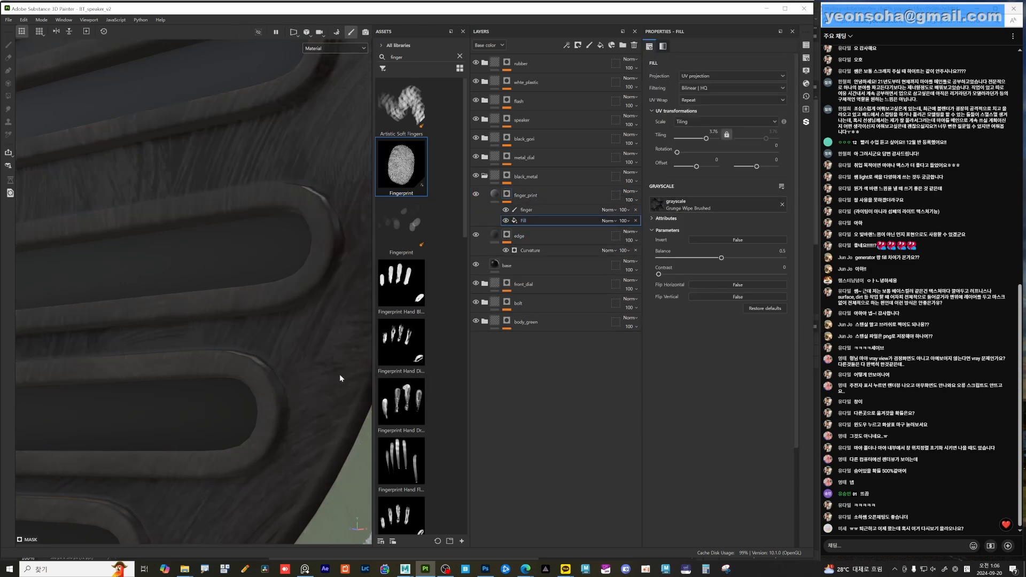
pyautogui.scroll(-5, 256, 348)
pyautogui.scroll(5, 305, 369)
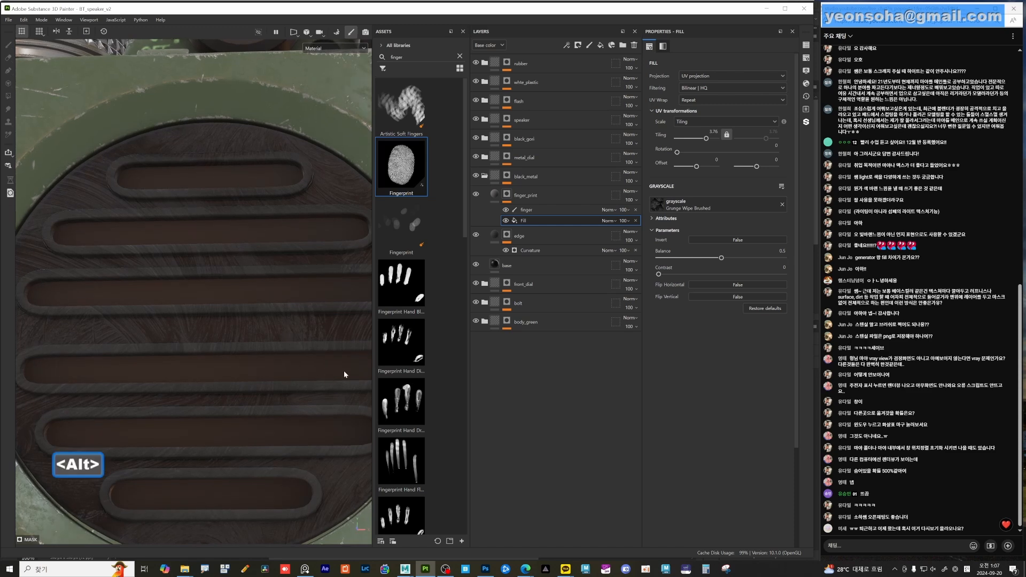
pyautogui.click(708, 206)
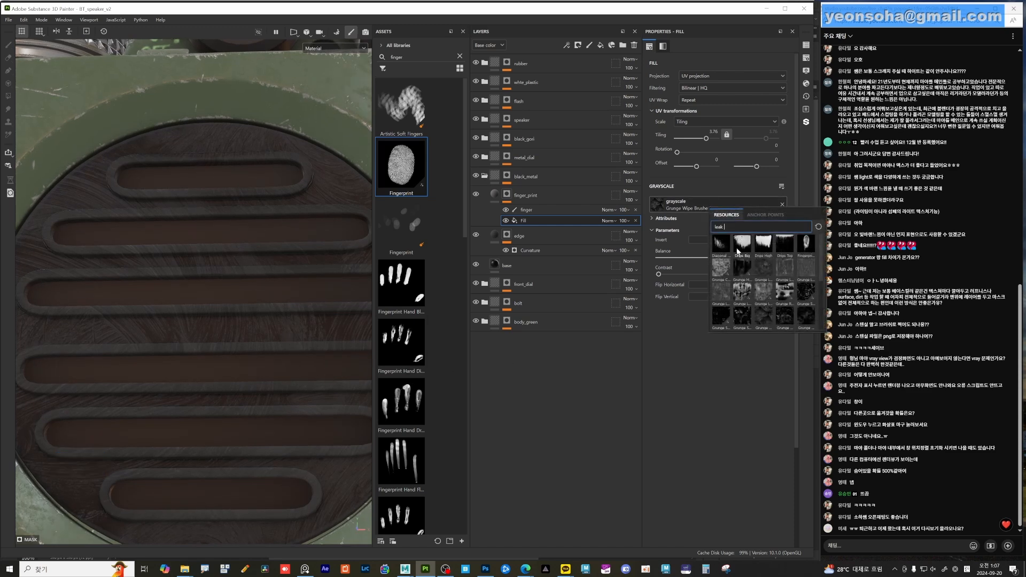
pyautogui.click(812, 293)
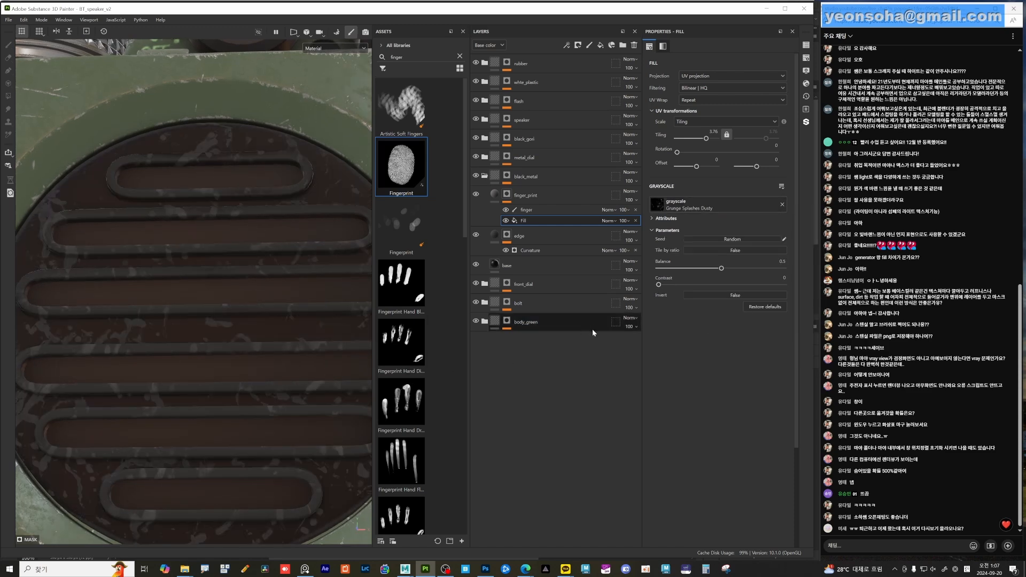
# - Replace the finger_print mask fill's grayscale with another grunge from the leak search results and check it on the grille
pyautogui.click(718, 207)
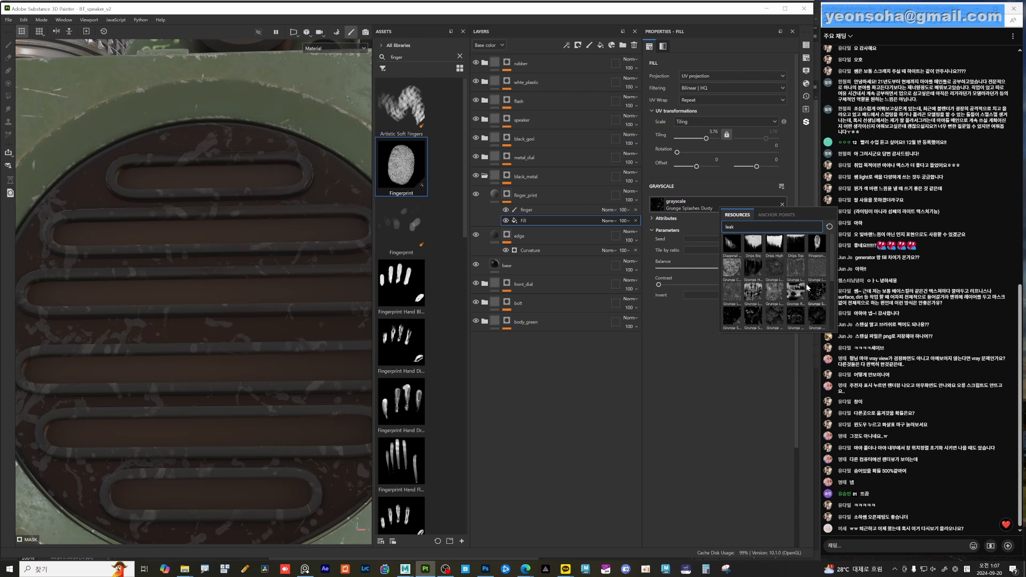
pyautogui.click(778, 271)
pyautogui.keyDown('alt'); pyautogui.moveTo(248, 313); pyautogui.dragTo(203, 327); pyautogui.keyUp('alt')
pyautogui.keyDown('alt'); pyautogui.moveTo(204, 327); pyautogui.dragTo(239, 342, button='right'); pyautogui.keyUp('alt')
pyautogui.keyDown('alt'); pyautogui.moveTo(239, 343); pyautogui.dragTo(295, 321); pyautogui.keyUp('alt')
# - Select the finger paint effect in the finger_print mask and set the brush's flow to 25 and its angle to 131
pyautogui.click(533, 210)
pyautogui.moveTo(232, 277)
pyautogui.keyDown('alt'); pyautogui.mouseDown()
pyautogui.moveTo(222, 291)
pyautogui.moveTo(328, 339)
pyautogui.moveTo(234, 291)
pyautogui.mouseUp(); pyautogui.keyUp('alt')
pyautogui.keyDown('alt'); pyautogui.moveTo(132, 353); pyautogui.dragTo(157, 334); pyautogui.keyUp('alt')
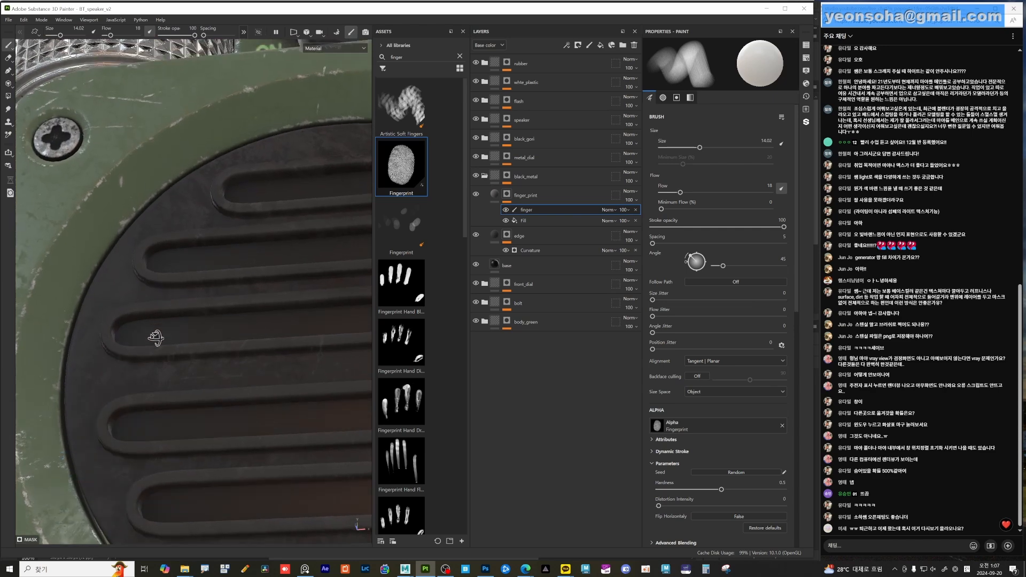
pyautogui.moveTo(233, 183)
pyautogui.keyDown('alt'); pyautogui.mouseDown()
pyautogui.moveTo(168, 258)
pyautogui.moveTo(236, 222)
pyautogui.moveTo(252, 359)
pyautogui.mouseUp(); pyautogui.keyUp('alt')
pyautogui.keyDown('alt'); pyautogui.moveTo(253, 359); pyautogui.dragTo(292, 375, button='right'); pyautogui.keyUp('alt')
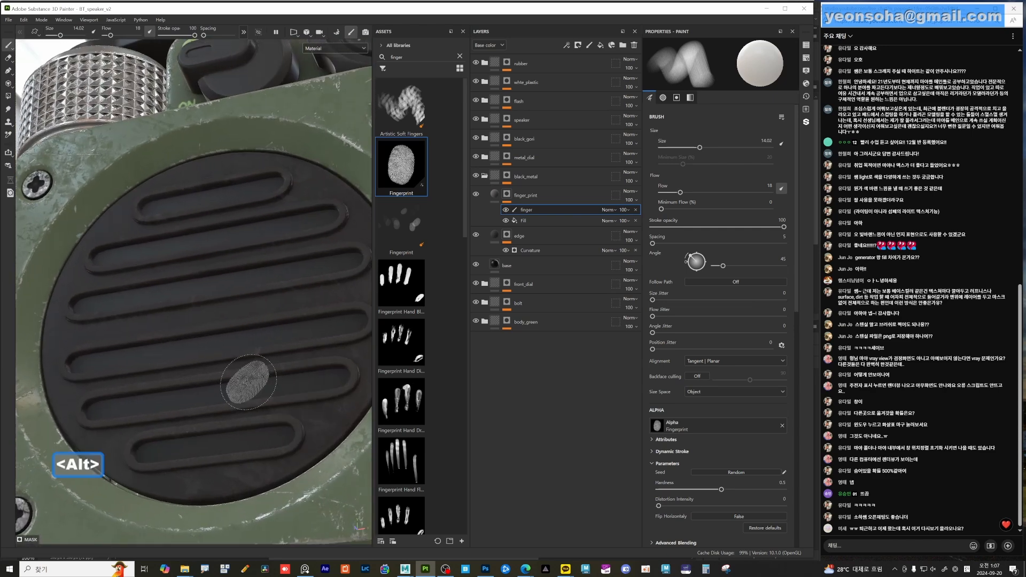
pyautogui.moveTo(248, 383)
pyautogui.keyDown('ctrl'); pyautogui.mouseDown()
pyautogui.moveTo(263, 383)
pyautogui.moveTo(244, 382)
pyautogui.moveTo(243, 422)
pyautogui.mouseUp(); pyautogui.keyUp('ctrl')
# - Examine the smudges on the black metal grille from several angles and under rotated environment lighting
pyautogui.keyDown('alt'); pyautogui.moveTo(258, 475); pyautogui.dragTo(266, 453); pyautogui.keyUp('alt')
pyautogui.keyDown('alt'); pyautogui.moveTo(266, 453); pyautogui.dragTo(236, 417, button='right'); pyautogui.keyUp('alt')
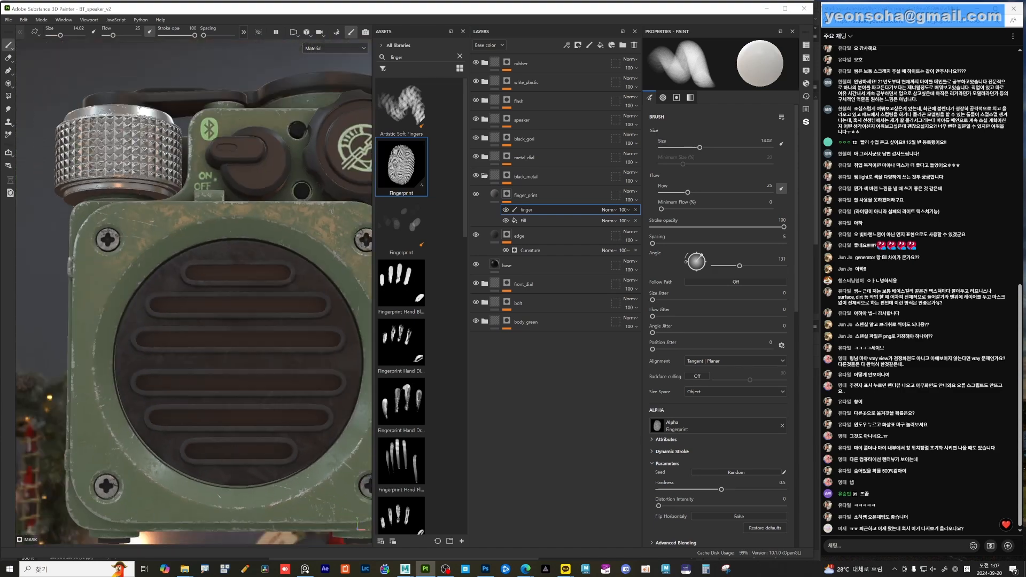
pyautogui.keyDown('alt'); pyautogui.moveTo(236, 417); pyautogui.dragTo(211, 435, button='middle'); pyautogui.keyUp('alt')
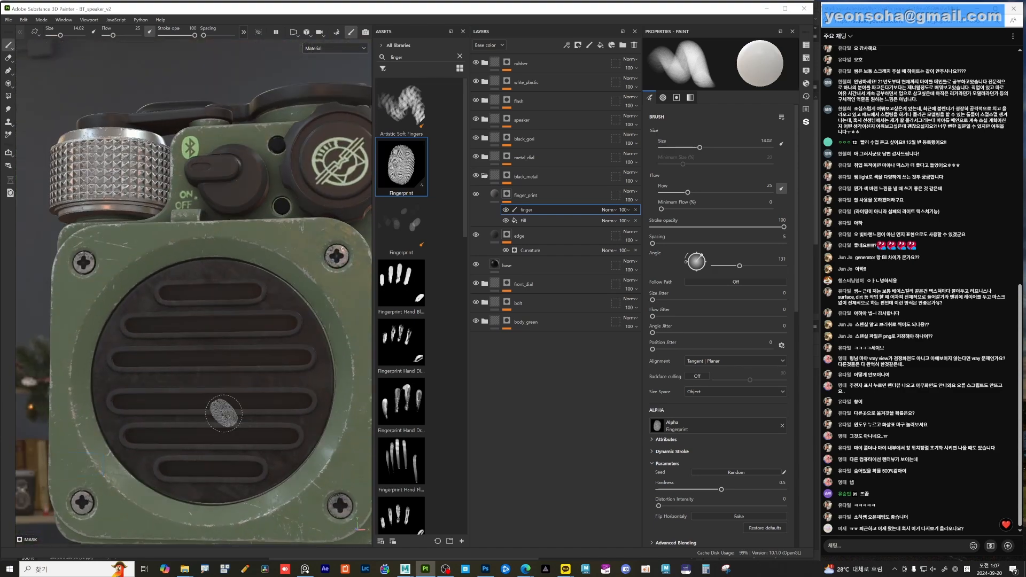
pyautogui.keyDown('alt'); pyautogui.moveTo(226, 427); pyautogui.dragTo(198, 338); pyautogui.keyUp('alt')
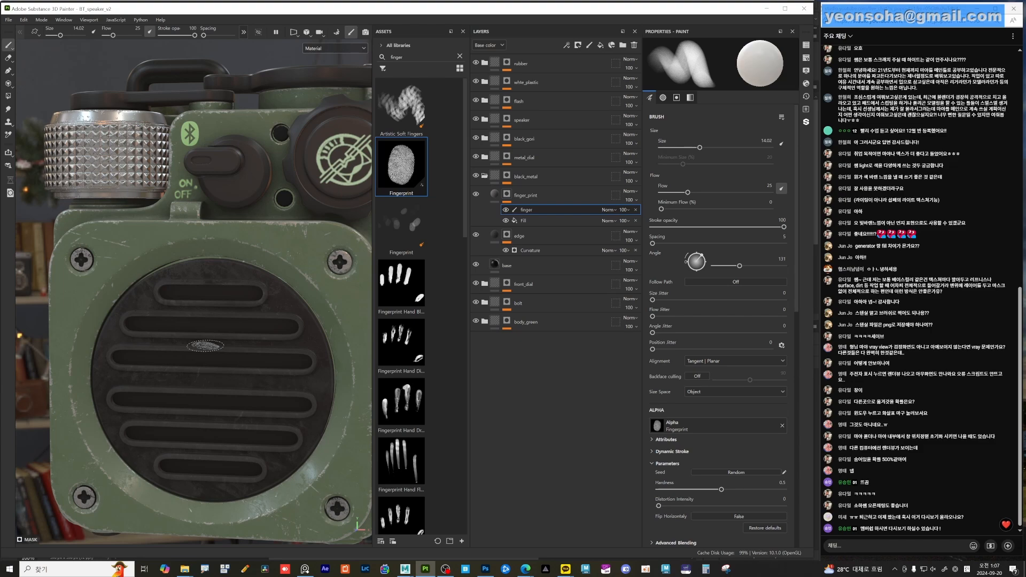
pyautogui.keyDown('alt'); pyautogui.moveTo(233, 358); pyautogui.dragTo(206, 353); pyautogui.keyUp('alt')
pyautogui.keyDown('alt'); pyautogui.moveTo(206, 353); pyautogui.dragTo(193, 334, button='middle'); pyautogui.keyUp('alt')
pyautogui.keyDown('alt'); pyautogui.moveTo(192, 335); pyautogui.dragTo(206, 311, button='right'); pyautogui.keyUp('alt')
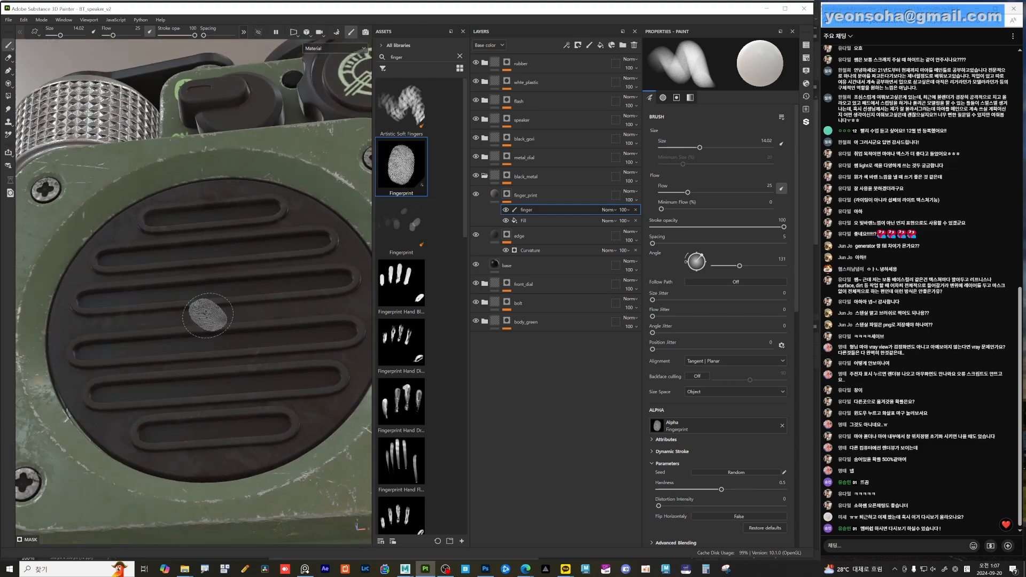
pyautogui.keyDown('alt'); pyautogui.moveTo(220, 368); pyautogui.dragTo(183, 364, button='middle'); pyautogui.keyUp('alt')
pyautogui.moveTo(183, 364)
pyautogui.keyDown('alt'); pyautogui.mouseDown()
pyautogui.moveTo(163, 378)
pyautogui.moveTo(184, 369)
pyautogui.mouseUp(); pyautogui.keyUp('alt')
pyautogui.keyDown('alt'); pyautogui.moveTo(209, 331); pyautogui.dragTo(201, 339); pyautogui.keyUp('alt')
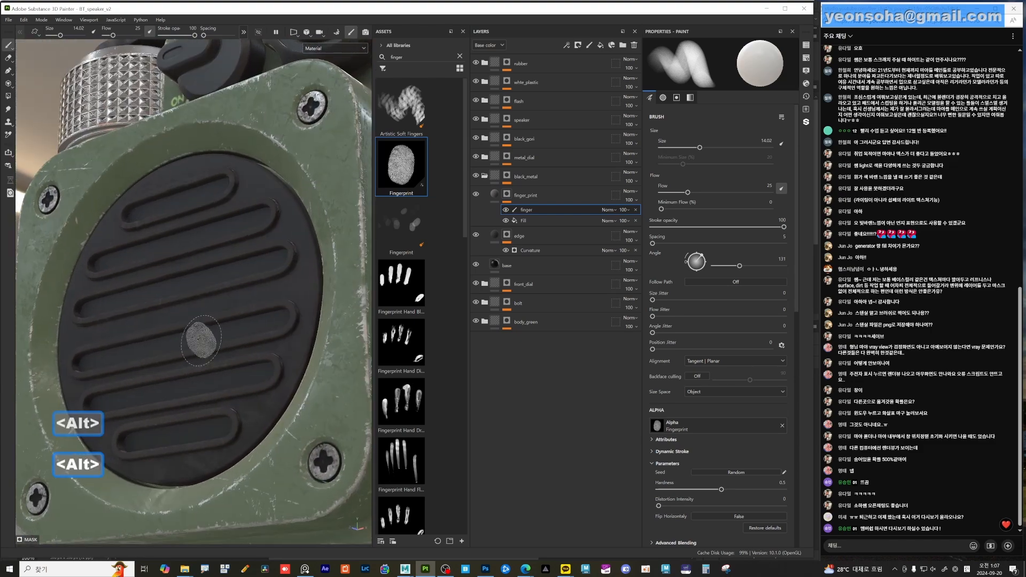
pyautogui.moveTo(201, 339)
pyautogui.keyDown('shift'); pyautogui.mouseDown(button='right')
pyautogui.moveTo(213, 321)
pyautogui.moveTo(204, 318)
pyautogui.mouseUp(button='right'); pyautogui.keyUp('shift')
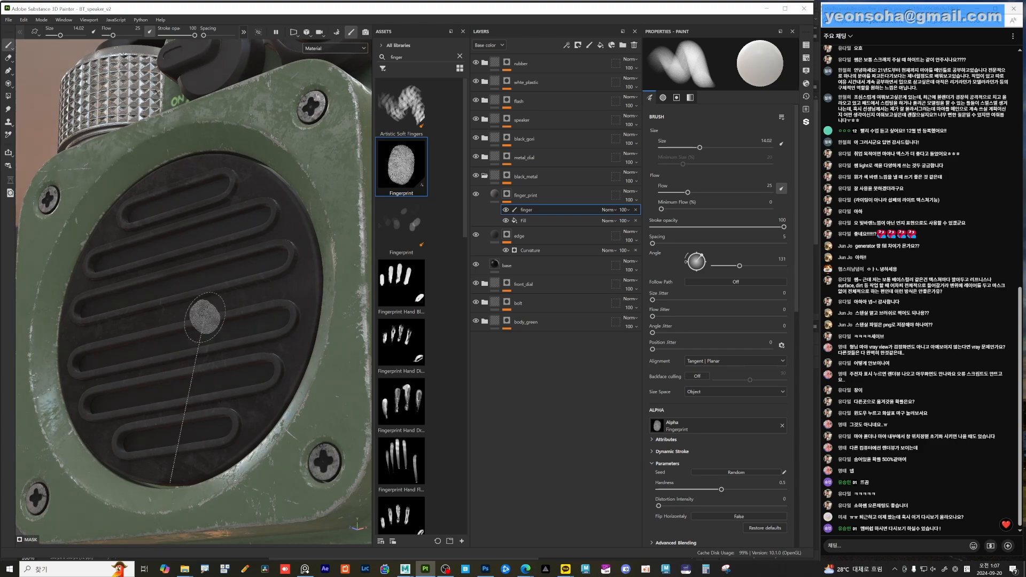
pyautogui.moveTo(203, 318)
pyautogui.keyDown('alt'); pyautogui.mouseDown()
pyautogui.moveTo(196, 341)
pyautogui.moveTo(270, 367)
pyautogui.moveTo(293, 394)
pyautogui.mouseUp(); pyautogui.keyUp('alt')
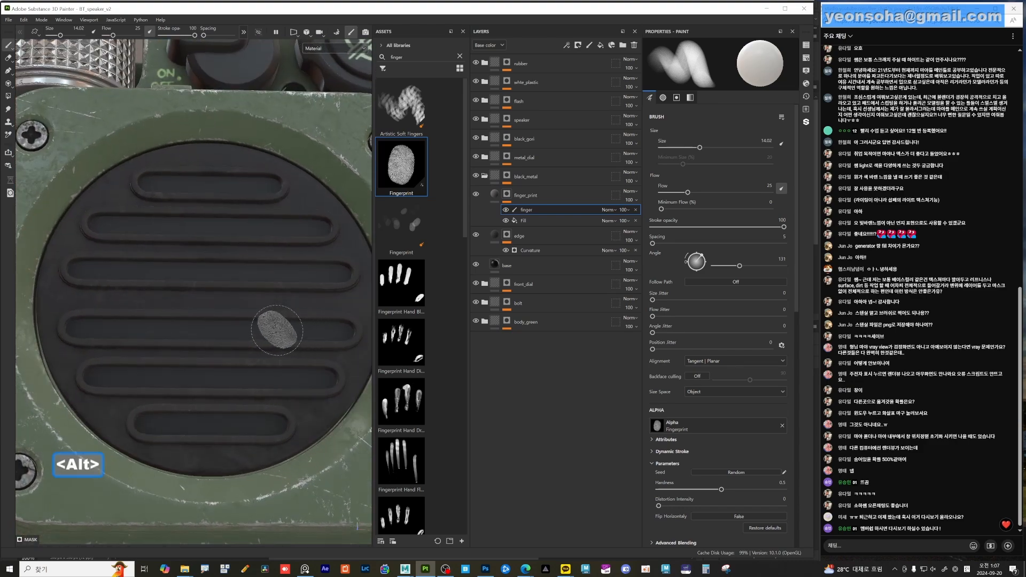
pyautogui.keyDown('alt'); pyautogui.moveTo(195, 257); pyautogui.dragTo(195, 292); pyautogui.keyUp('alt')
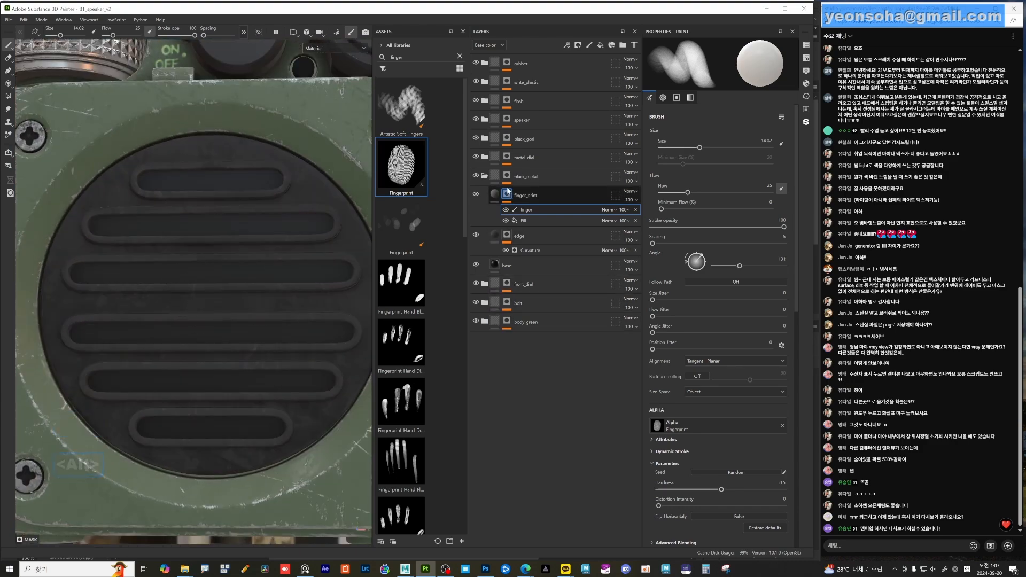
# - Display the masks of the black_metal, metal_dial, black_gori and speaker folders to find the one covering the grille openings
pyautogui.keyDown('alt'); pyautogui.click(507, 176); pyautogui.keyUp('alt')
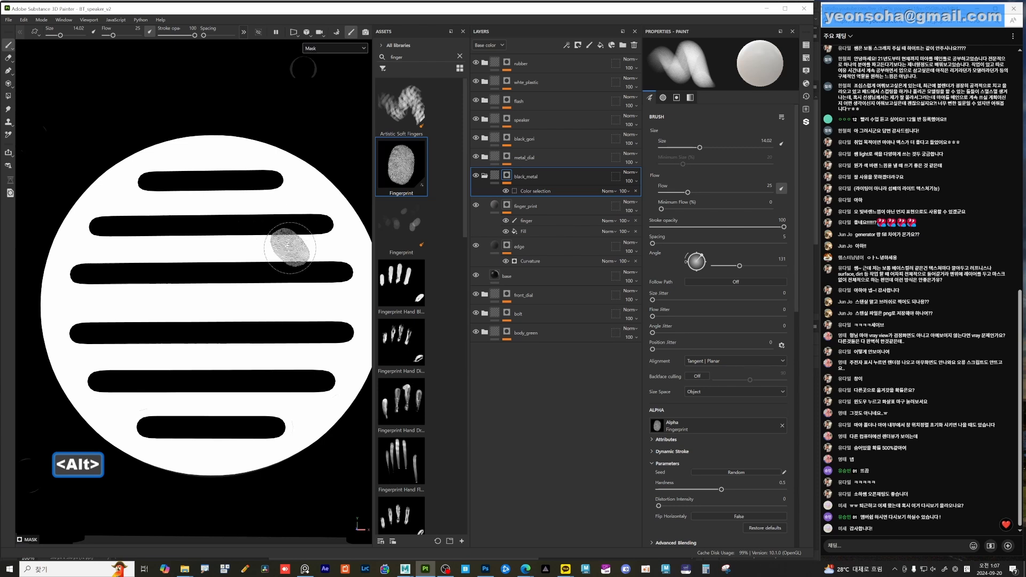
pyautogui.keyDown('alt'); pyautogui.moveTo(299, 257); pyautogui.dragTo(280, 303, button='middle'); pyautogui.keyUp('alt')
pyautogui.keyDown('alt'); pyautogui.moveTo(280, 303); pyautogui.dragTo(248, 305, button='right'); pyautogui.keyUp('alt')
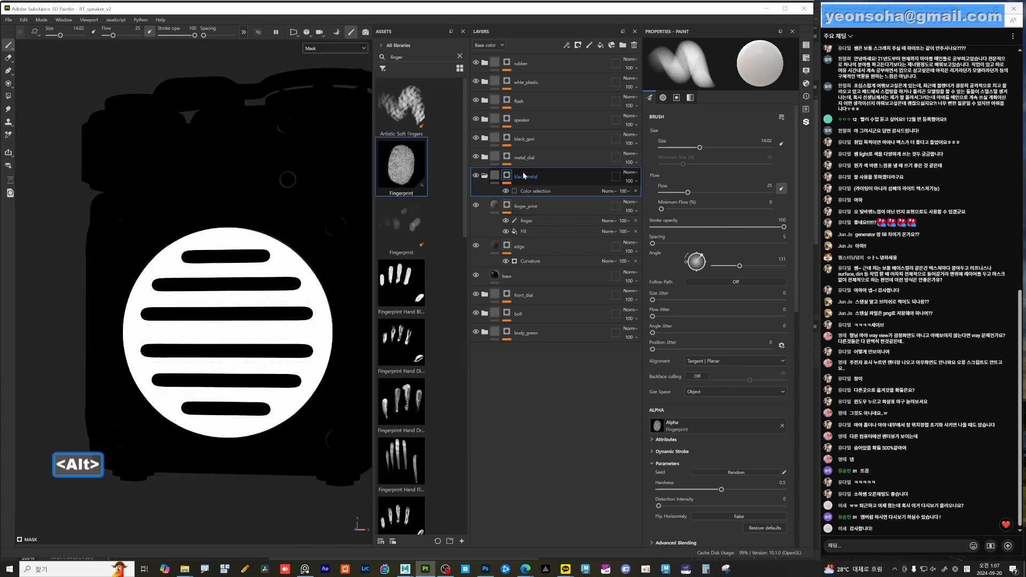
pyautogui.keyDown('alt'); pyautogui.click(508, 157); pyautogui.keyUp('alt')
pyautogui.keyDown('alt'); pyautogui.click(508, 138); pyautogui.keyUp('alt')
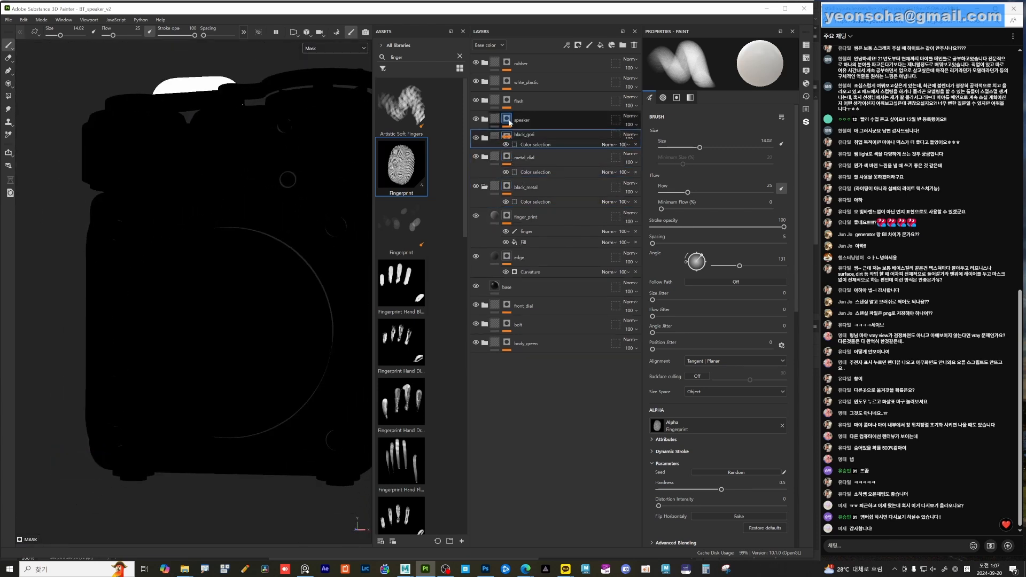
pyautogui.keyDown('alt'); pyautogui.click(507, 117); pyautogui.keyUp('alt')
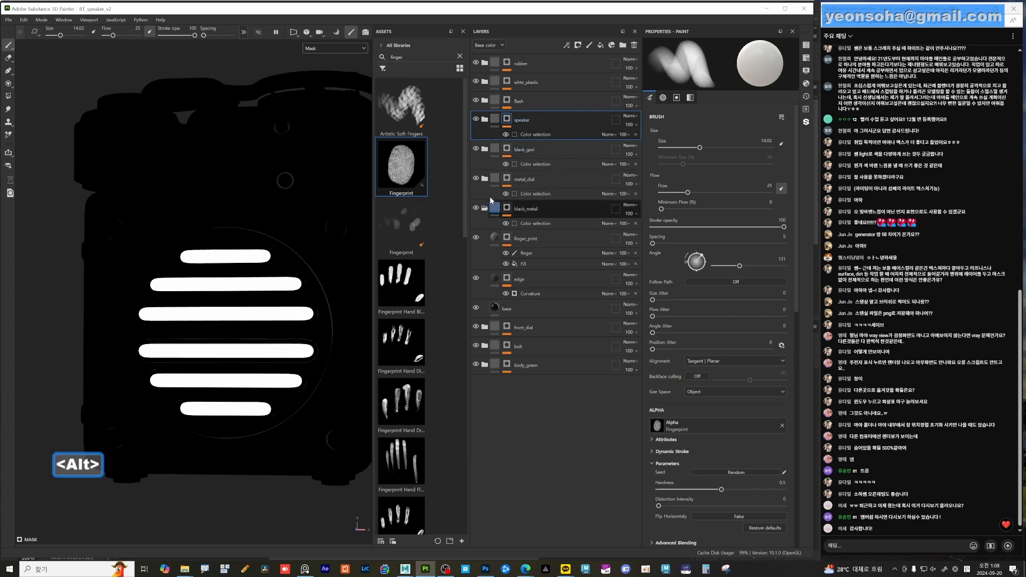
# - Open the speaker folder and add a fill layer named pattern above Fill layer 6
pyautogui.keyDown('alt'); pyautogui.click(486, 122); pyautogui.keyUp('alt')
pyautogui.click(486, 123)
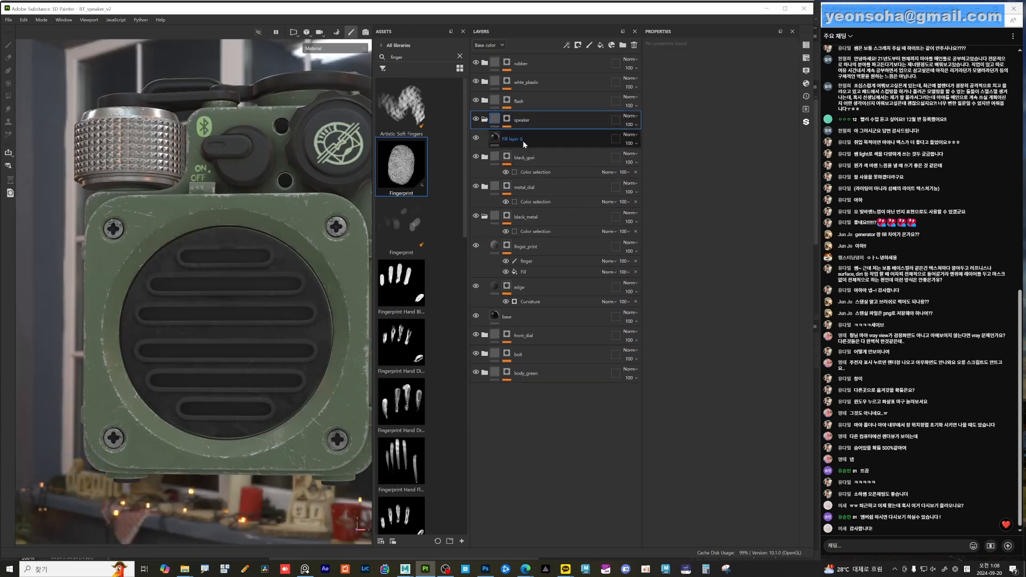
pyautogui.click(528, 140)
pyautogui.keyDown('alt'); pyautogui.moveTo(239, 322); pyautogui.dragTo(319, 326, button='right'); pyautogui.keyUp('alt')
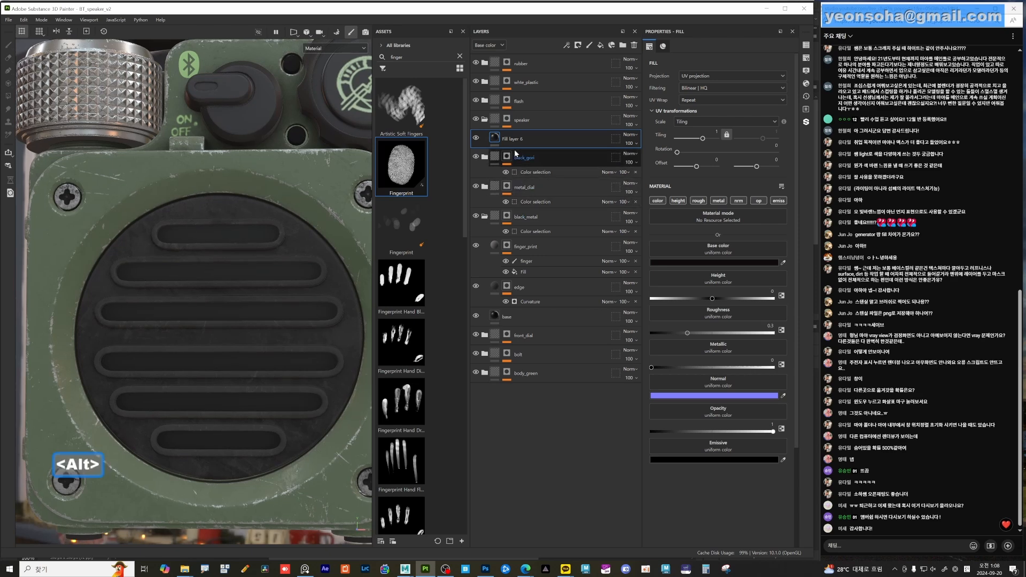
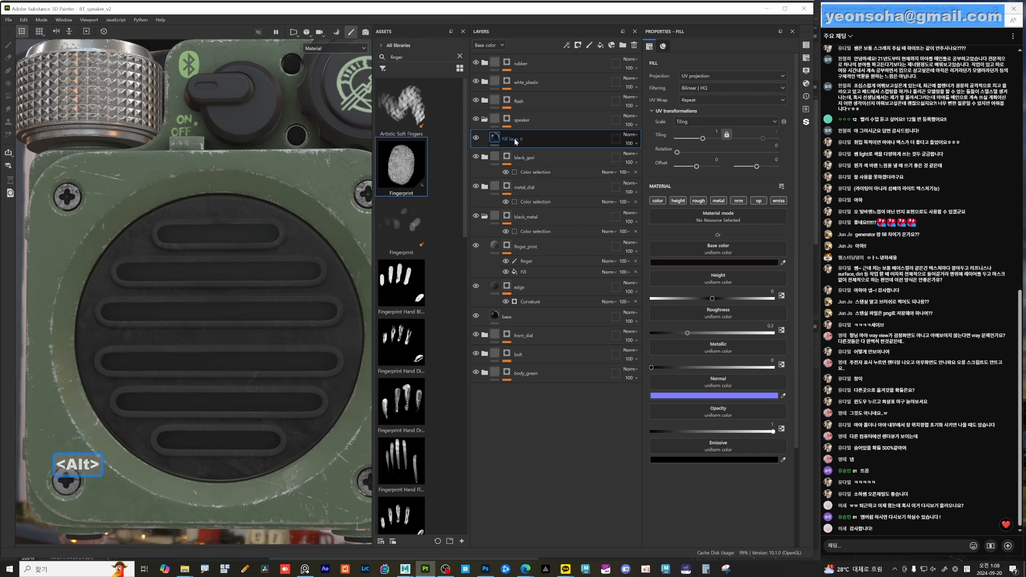
pyautogui.click(599, 46)
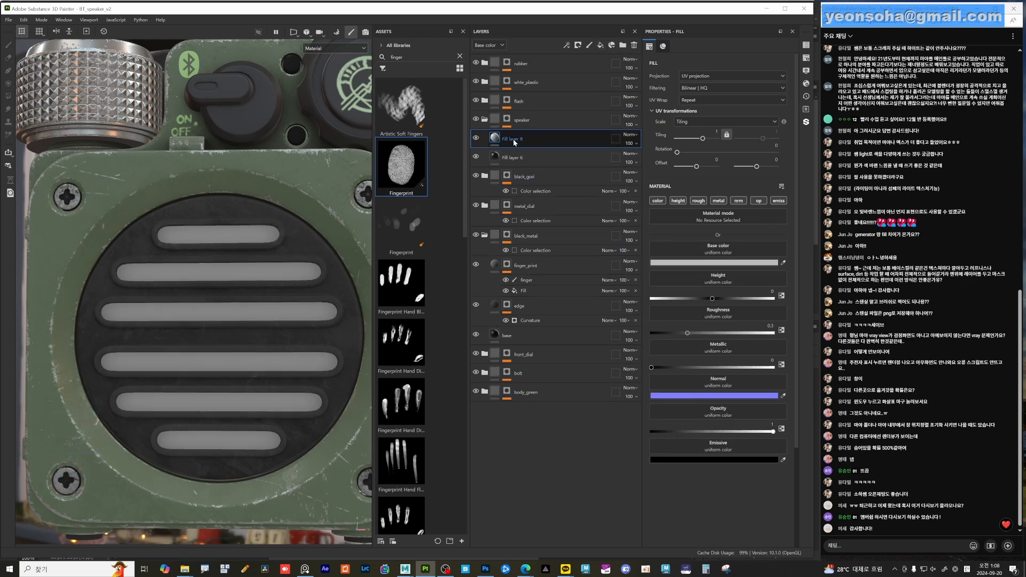
pyautogui.doubleClick(513, 139)
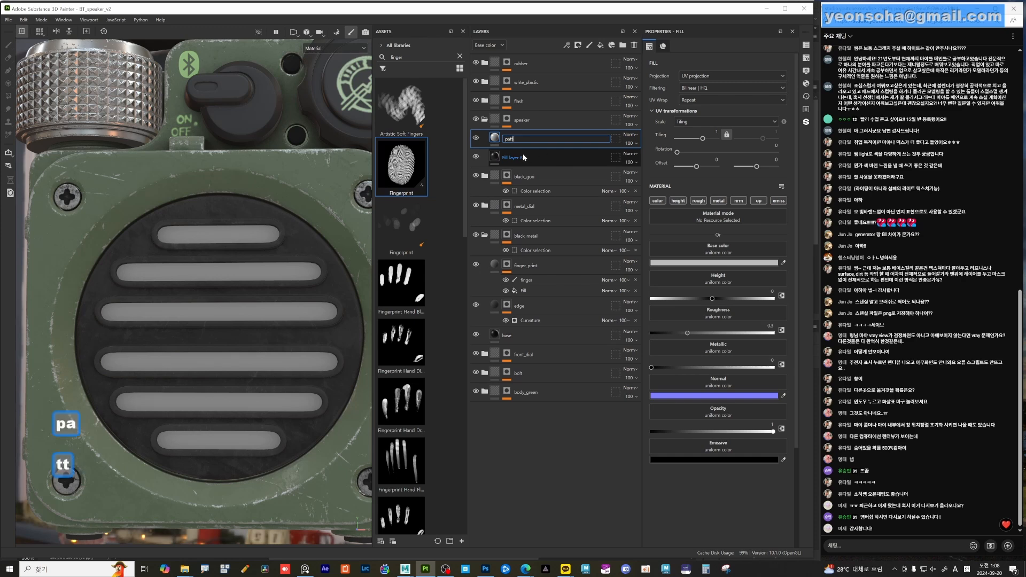
pyautogui.write('pattern')
pyautogui.press('Return')
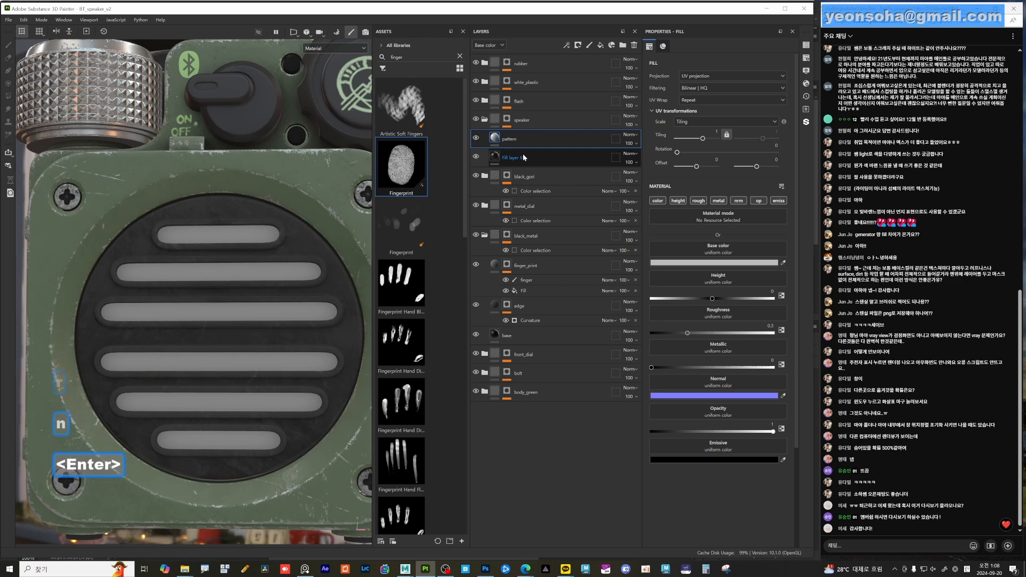
# - Add a black mask to the pattern layer and put a fill effect in it
pyautogui.rightClick(512, 140)
pyautogui.click(521, 143)
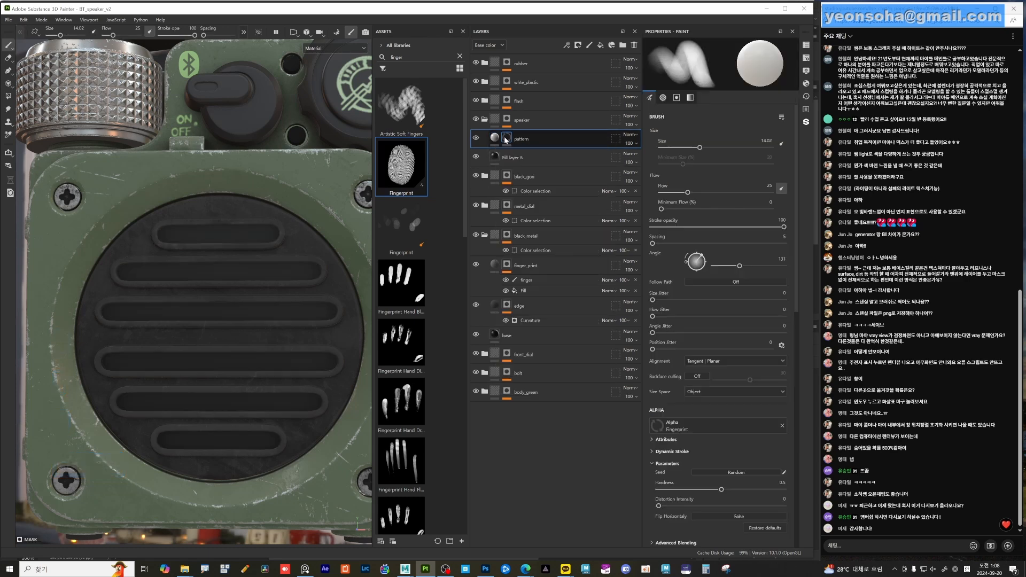
pyautogui.rightClick(506, 138)
pyautogui.click(534, 414)
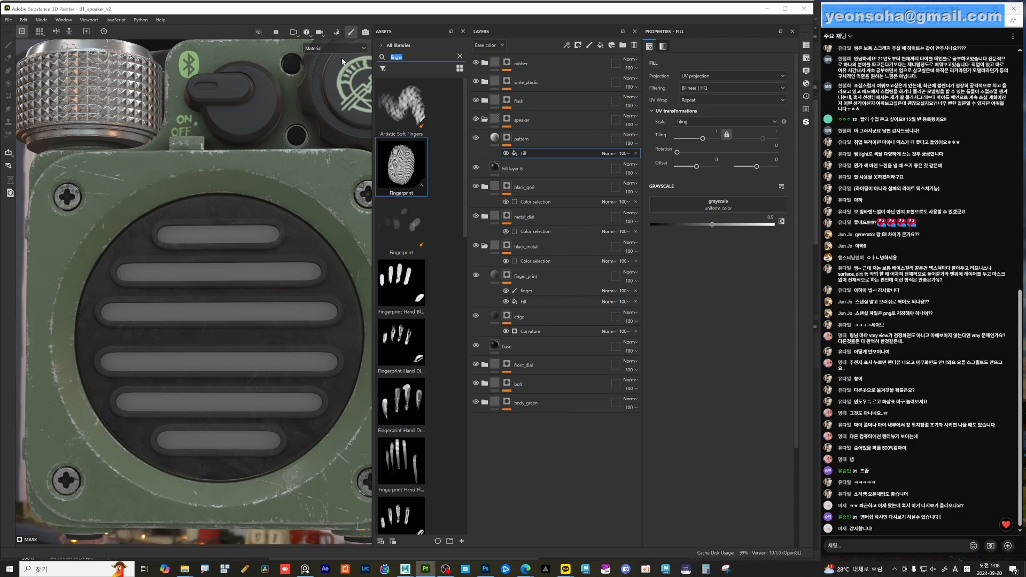
# - Clear the asset search and widen the asset library to three columns, filtered to alphas only
pyautogui.press('Delete')
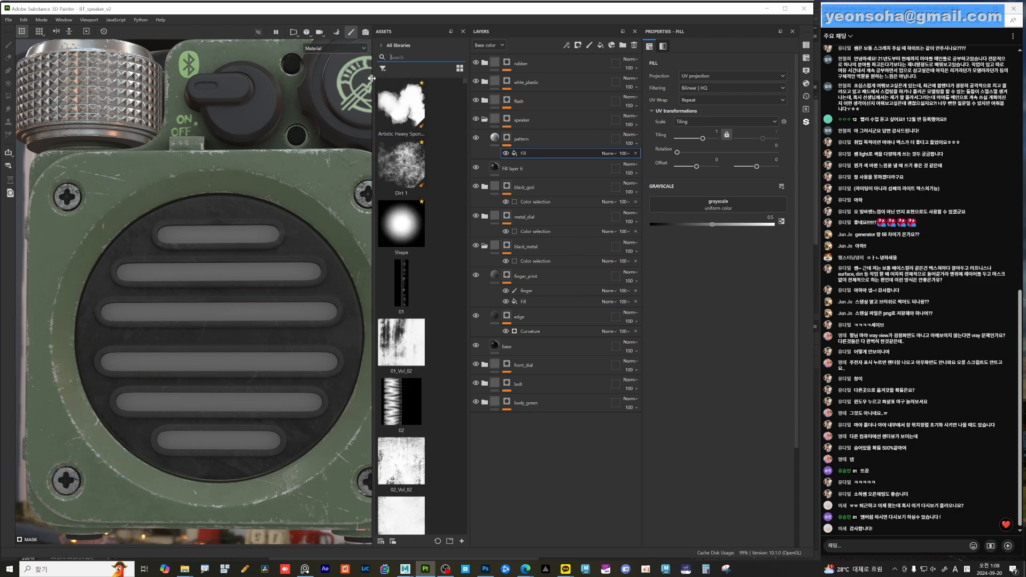
pyautogui.moveTo(371, 78); pyautogui.dragTo(290, 78)
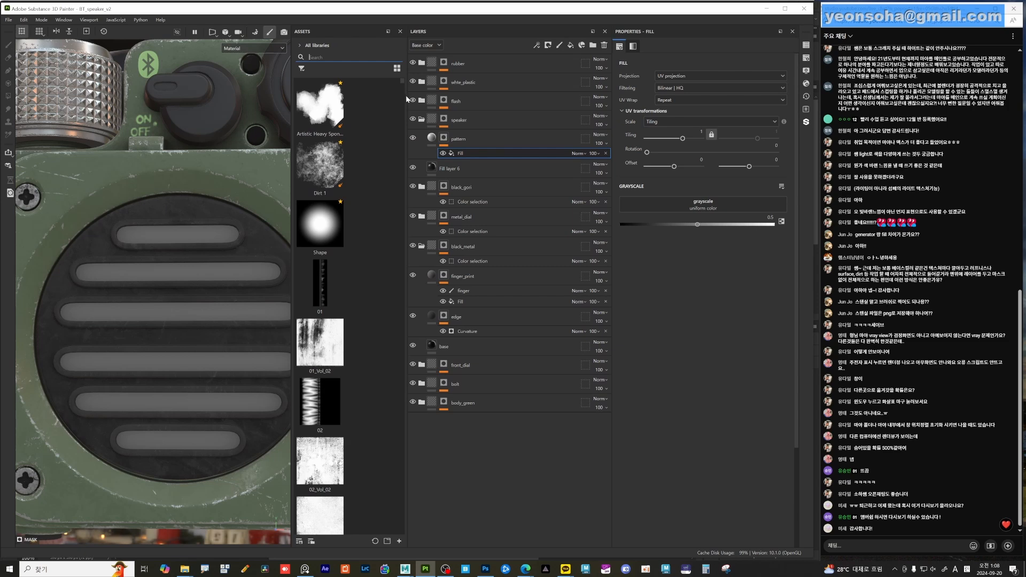
pyautogui.moveTo(405, 98); pyautogui.dragTo(477, 100)
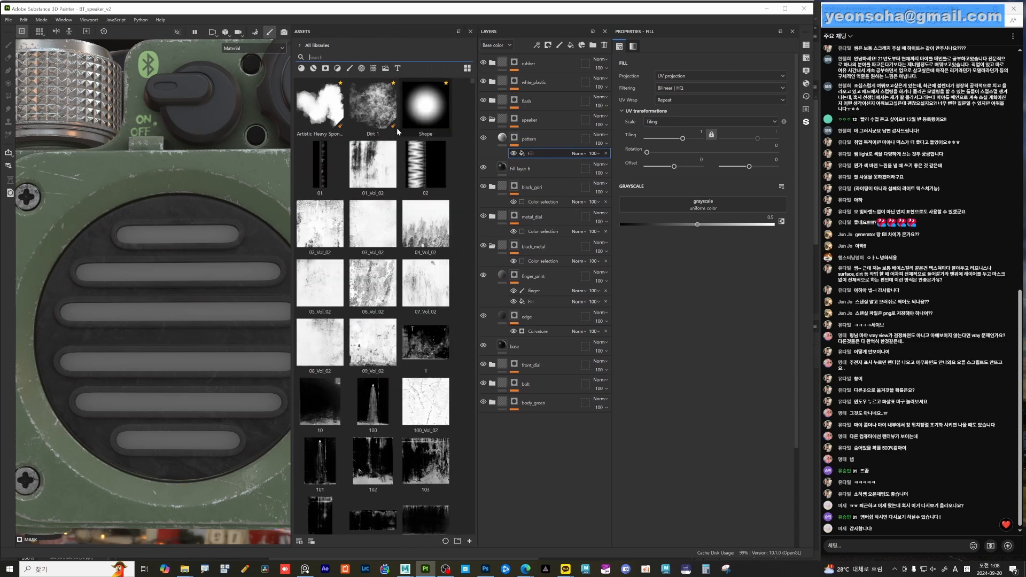
pyautogui.click(375, 68)
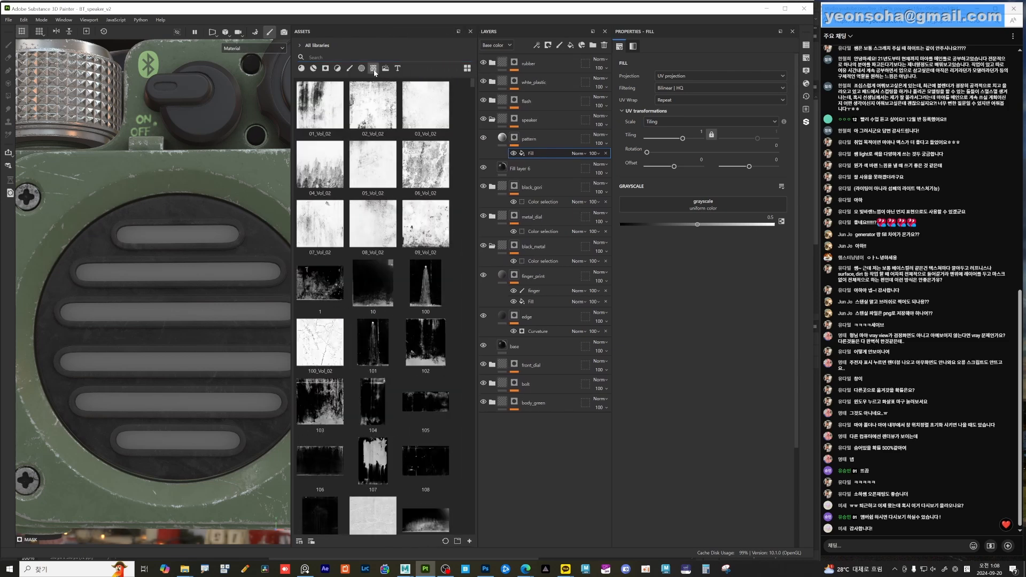
pyautogui.scroll(-15, 408, 301)
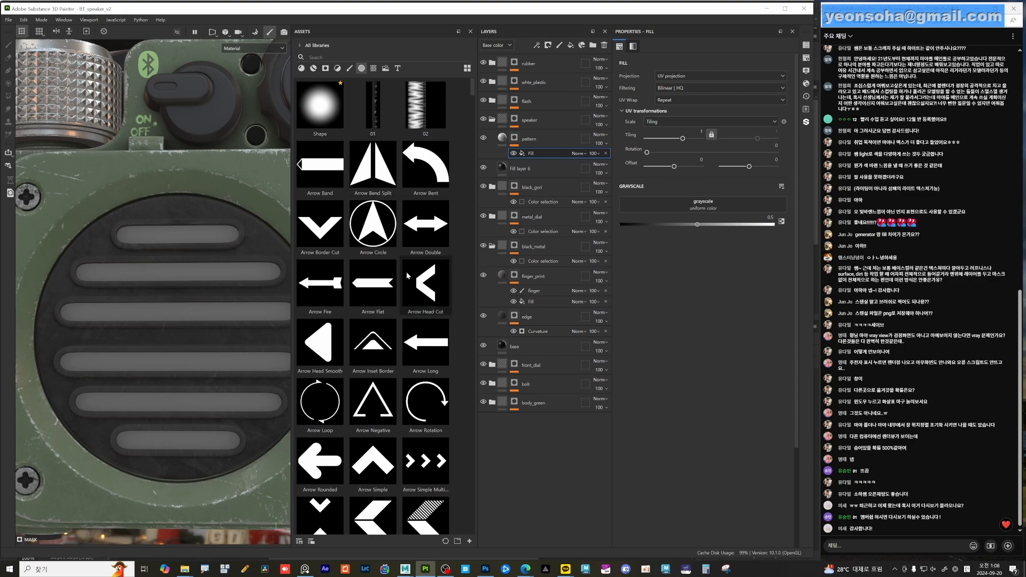
# - Browse the whole list of alphas for a shape suited to a repeating pattern in the grille openings
pyautogui.scroll(20, 408, 301)
pyautogui.scroll(-10, 410, 293)
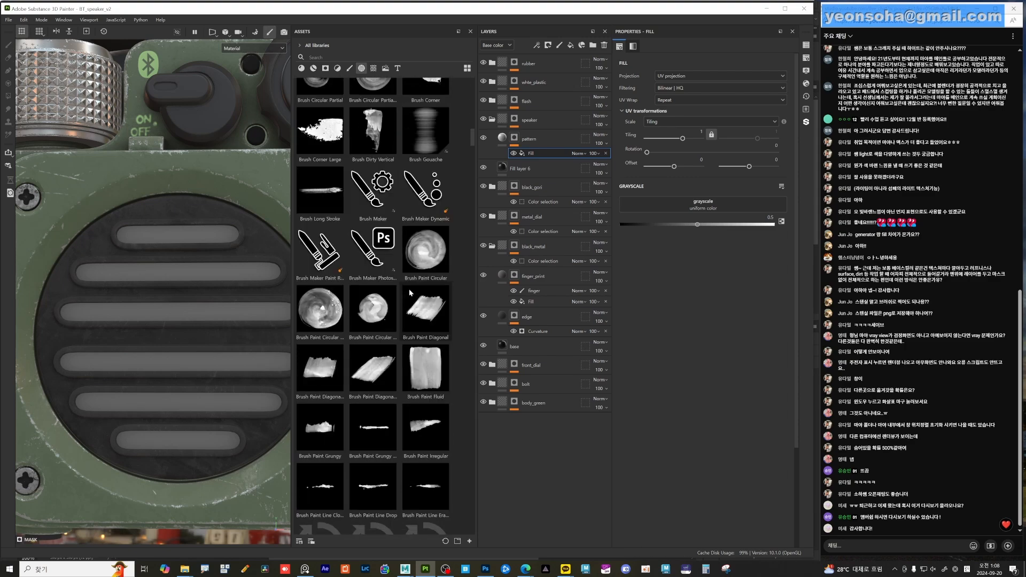
pyautogui.scroll(-5, 409, 293)
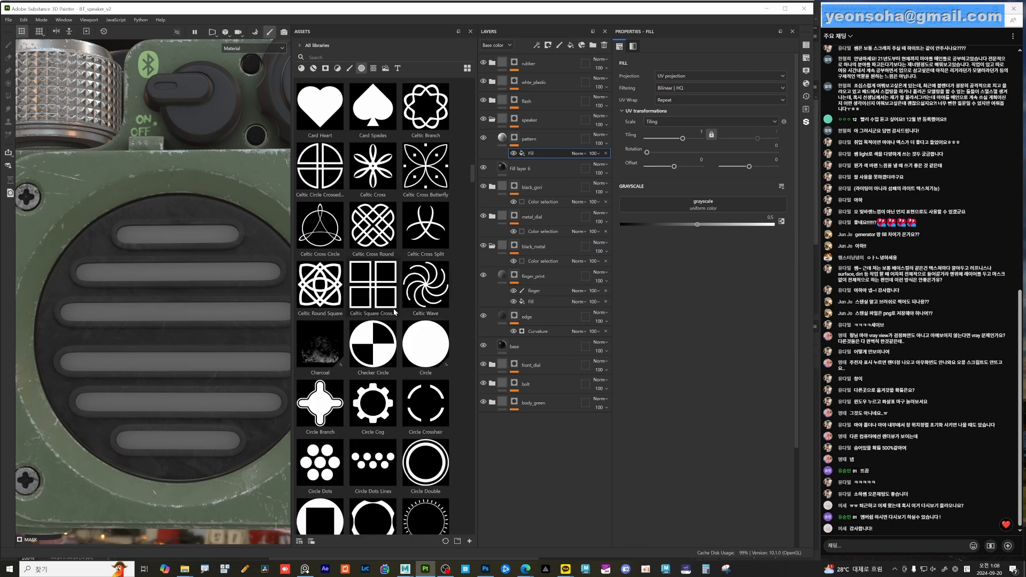
pyautogui.moveTo(395, 313)
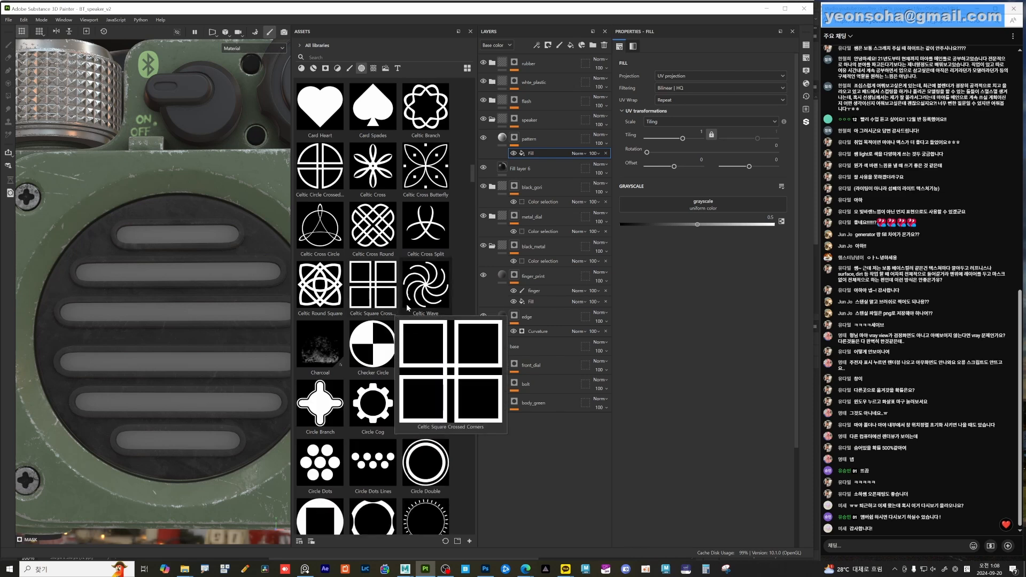
pyautogui.scroll(-3, 410, 295)
pyautogui.scroll(-6, 409, 294)
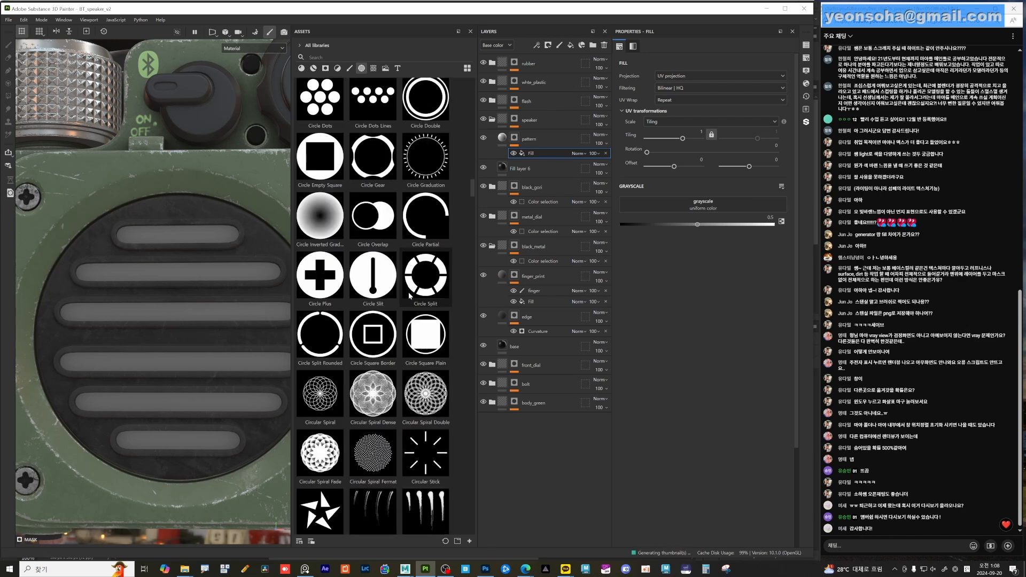
pyautogui.scroll(-10, 409, 295)
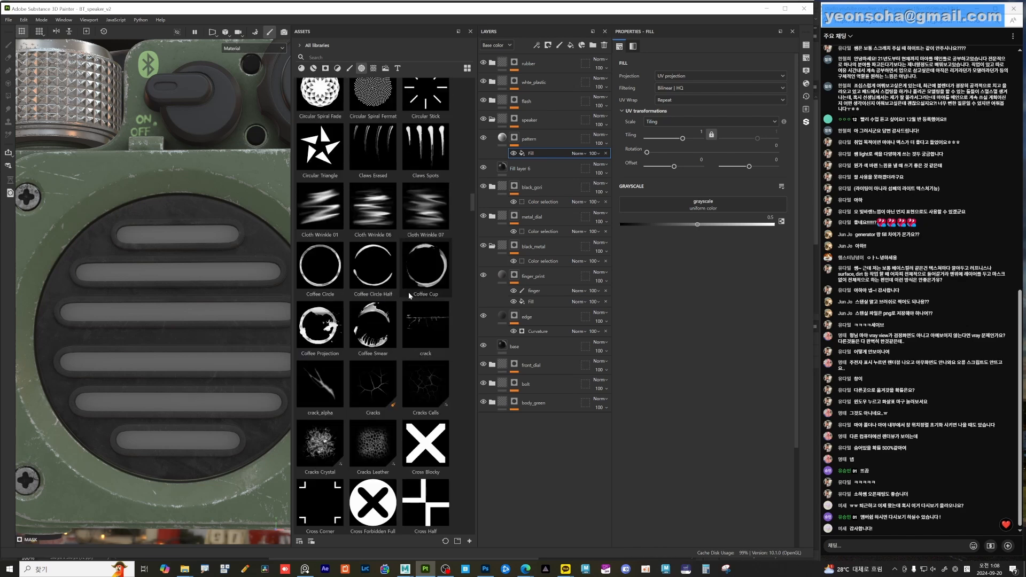
pyautogui.scroll(-15, 409, 292)
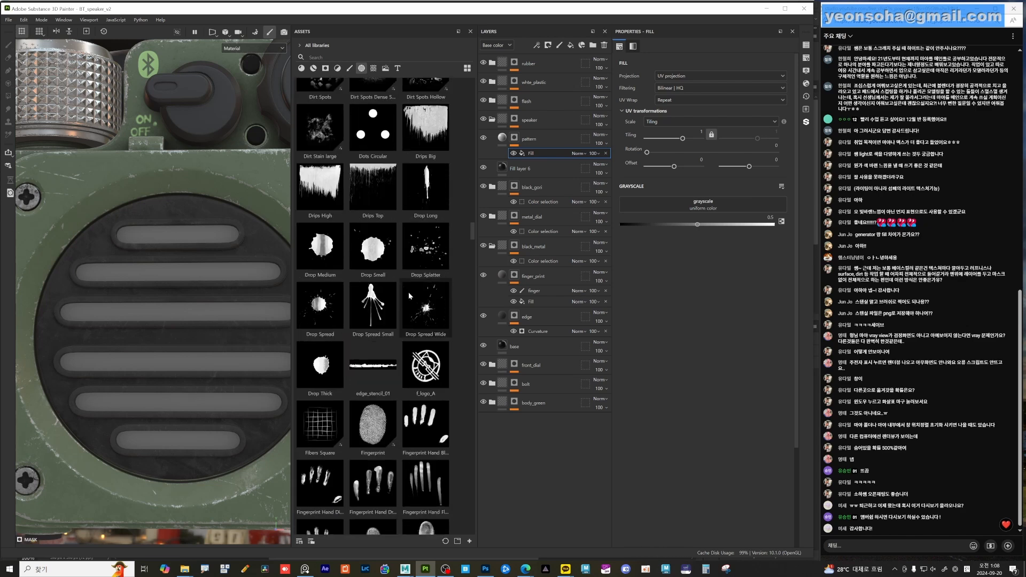
pyautogui.scroll(-6, 408, 294)
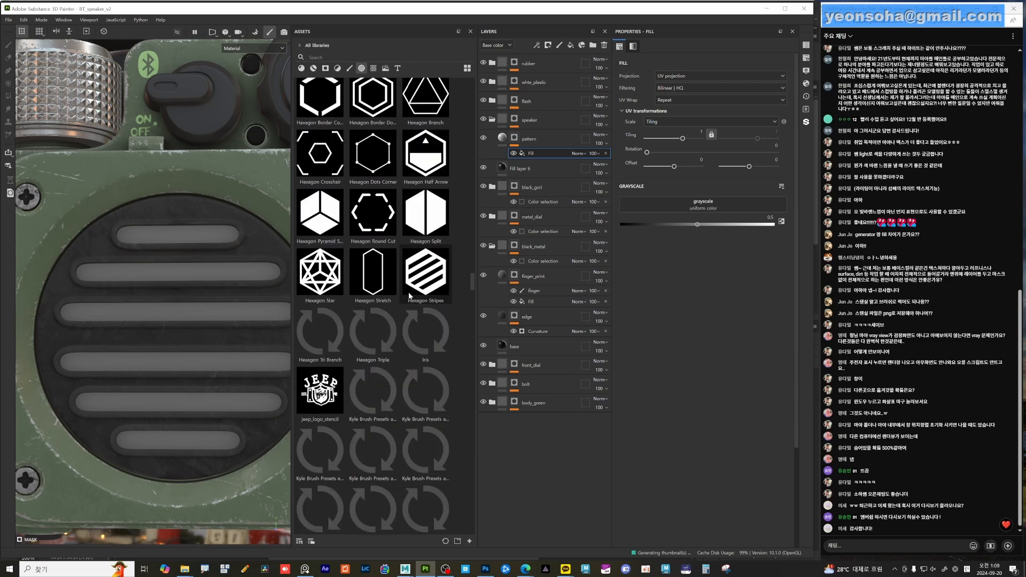
pyautogui.scroll(-8, 409, 294)
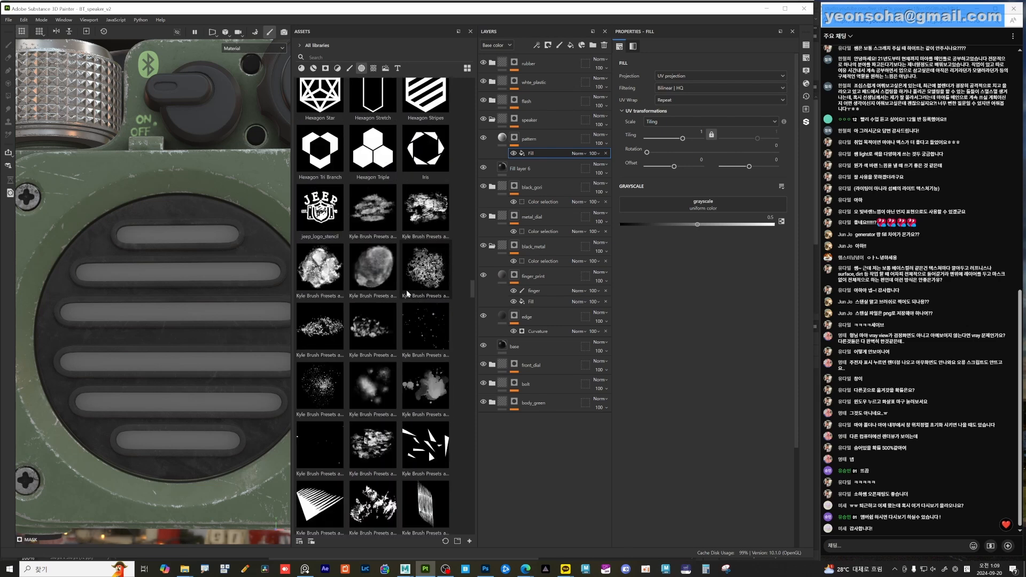
pyautogui.scroll(-6, 408, 294)
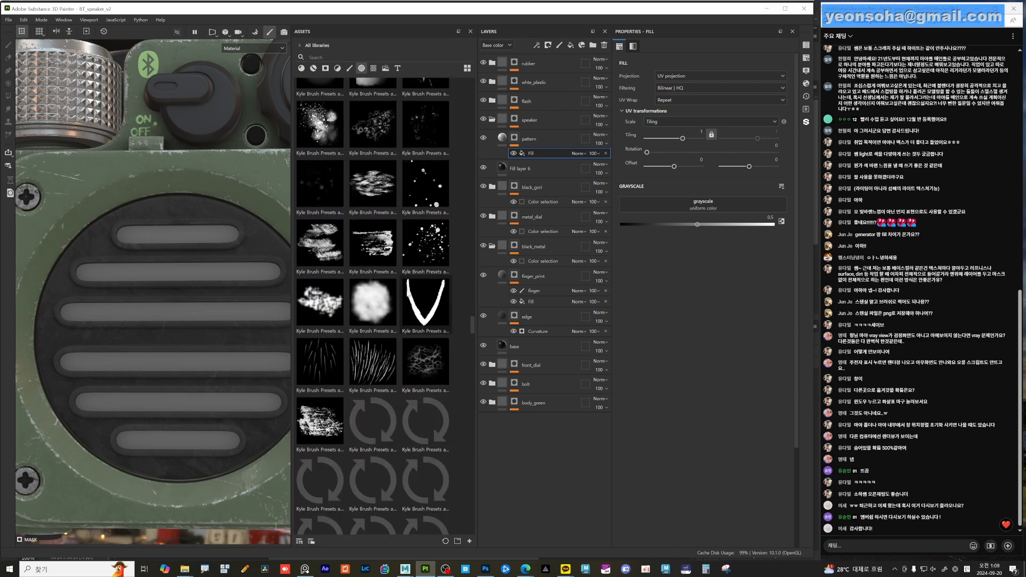
pyautogui.scroll(-6, 408, 293)
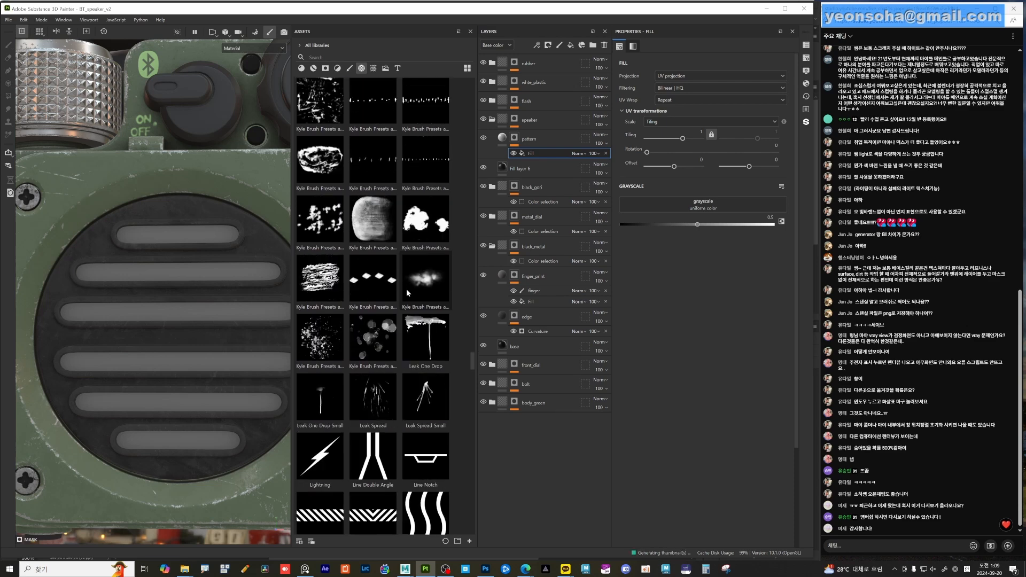
pyautogui.scroll(-6, 407, 293)
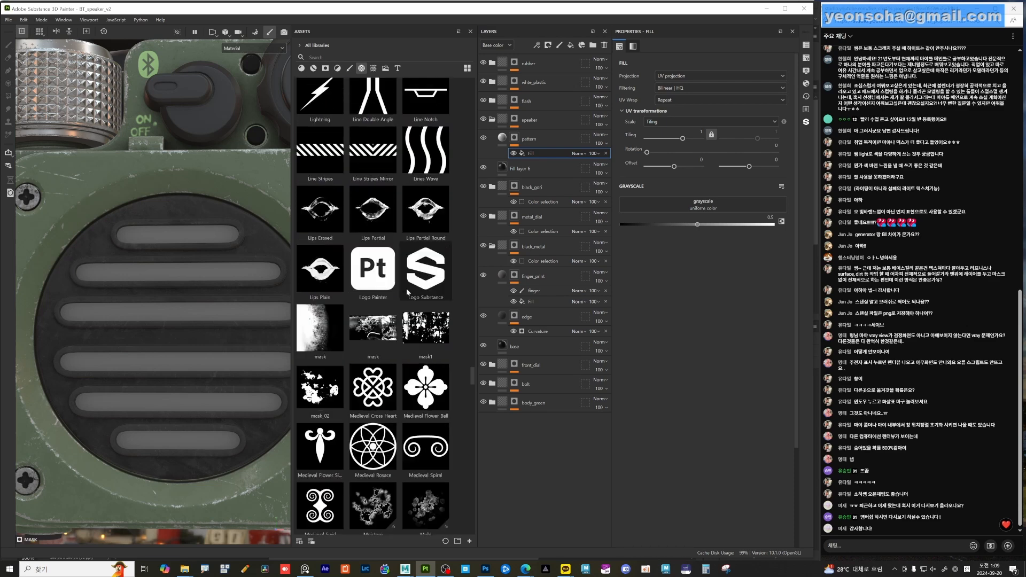
pyautogui.scroll(3, 406, 292)
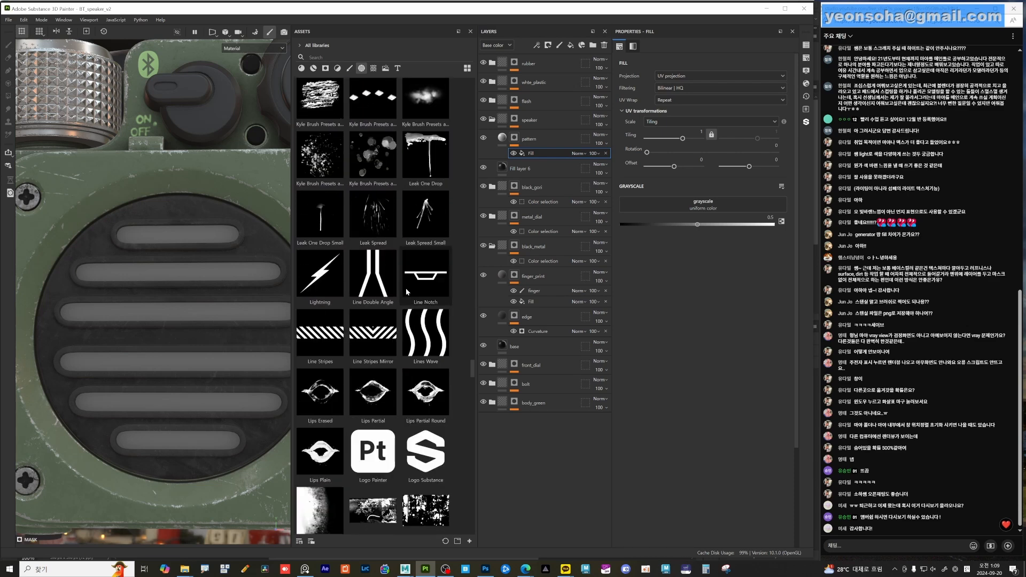
pyautogui.scroll(-12, 406, 291)
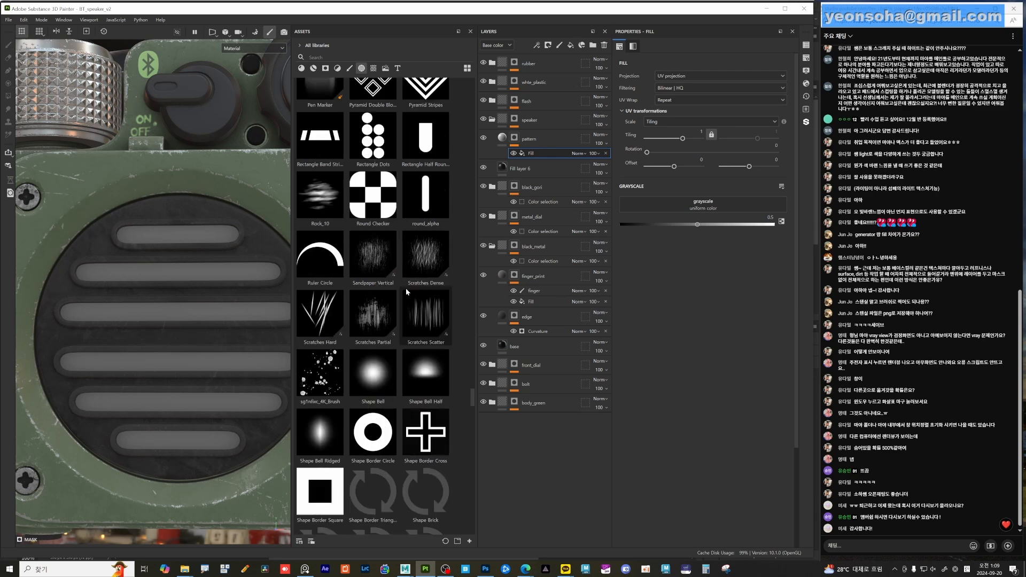
pyautogui.scroll(-6, 406, 288)
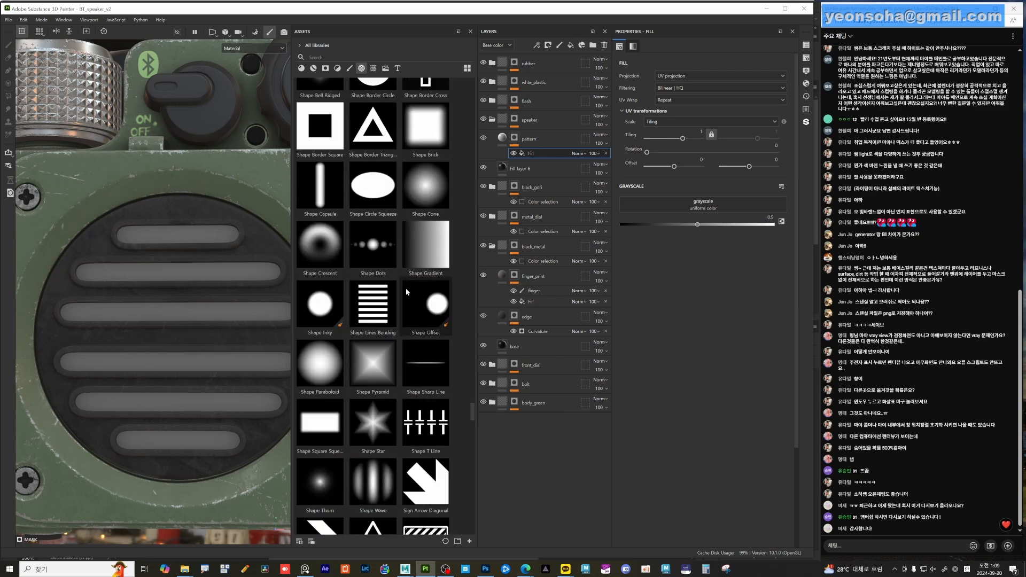
pyautogui.scroll(-3, 406, 287)
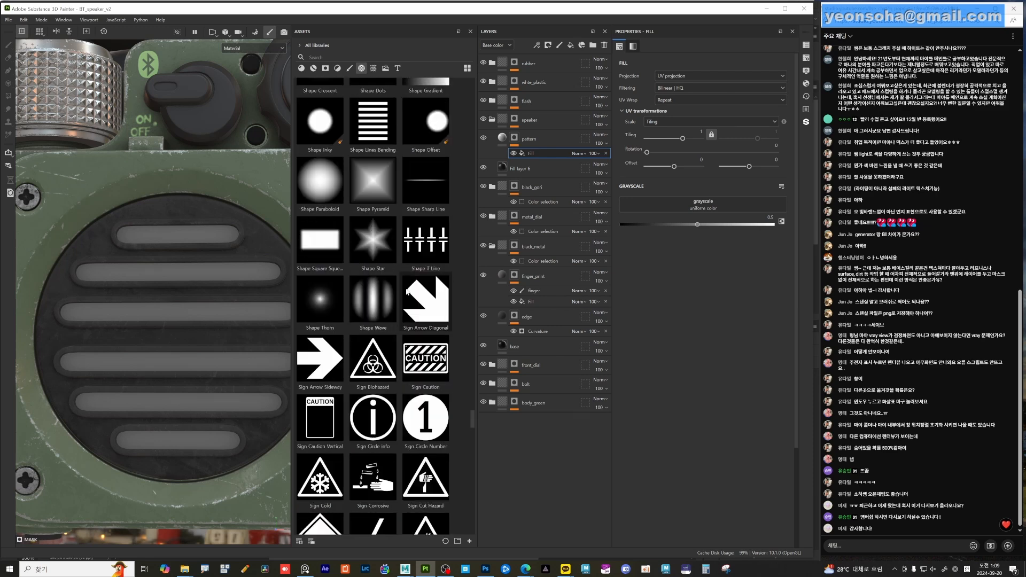
pyautogui.scroll(-15, 408, 291)
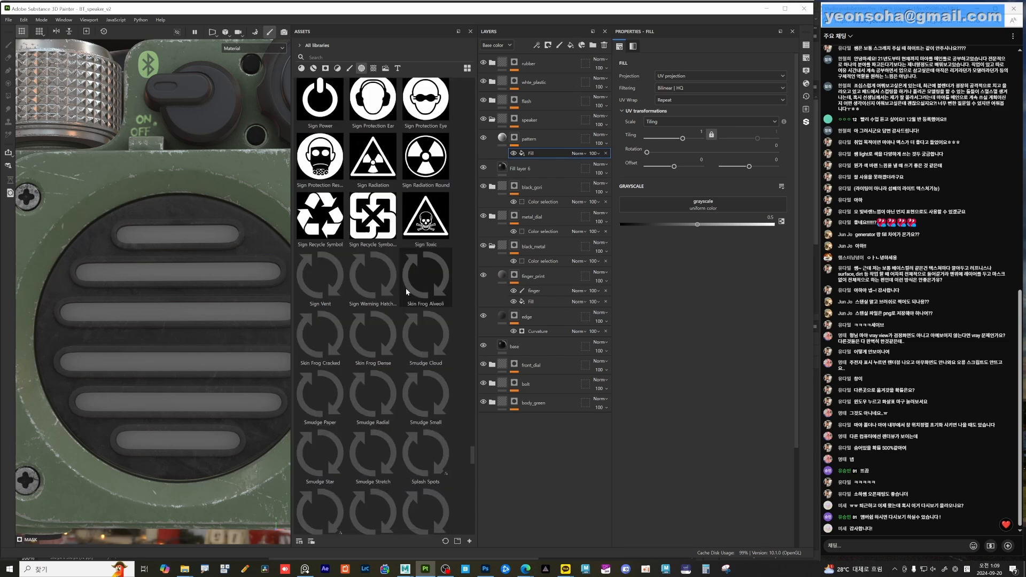
pyautogui.scroll(-6, 406, 291)
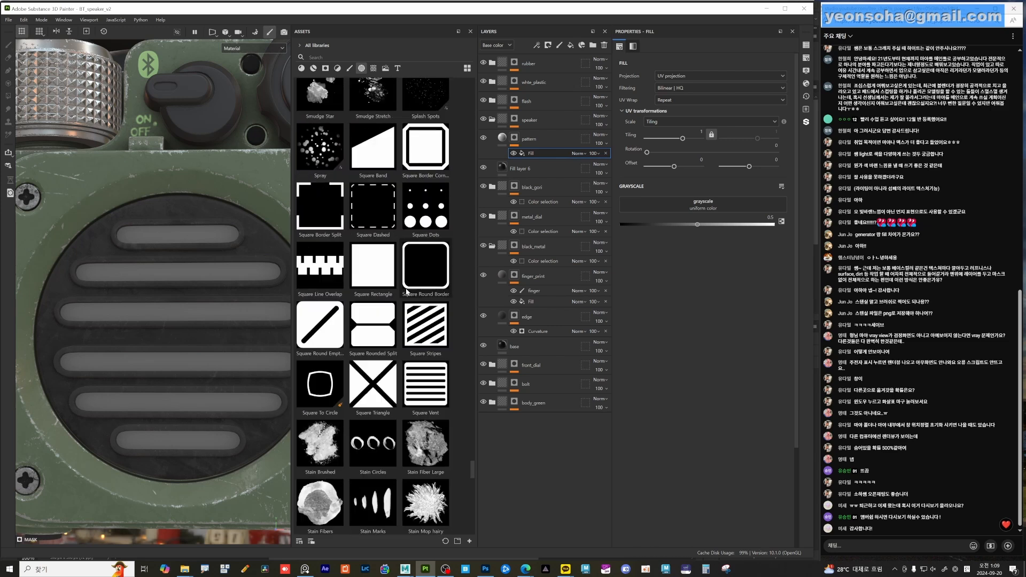
pyautogui.scroll(-4, 406, 292)
pyautogui.scroll(-4, 406, 291)
pyautogui.scroll(-3, 407, 292)
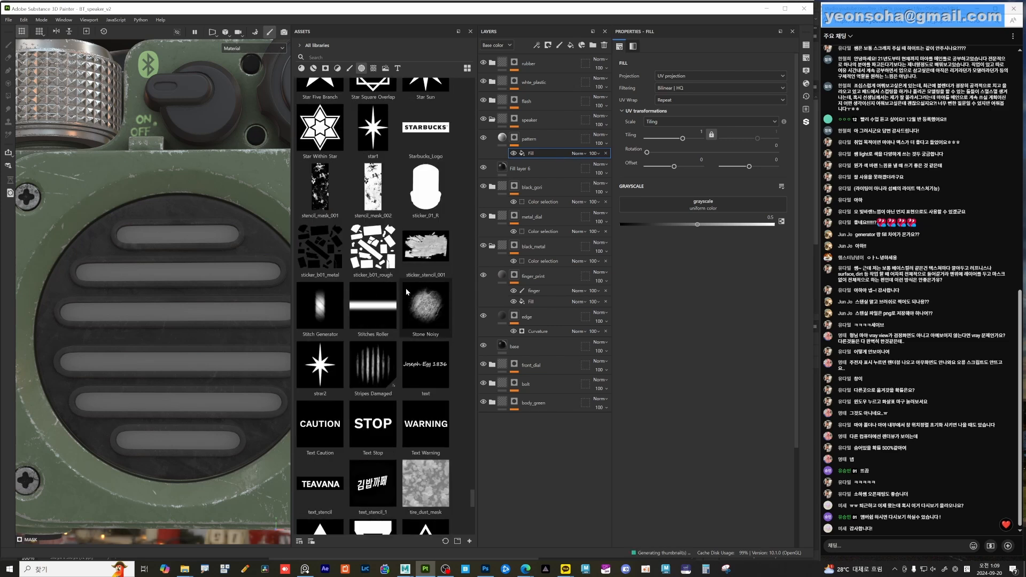
pyautogui.scroll(-7, 406, 291)
pyautogui.scroll(-3, 407, 291)
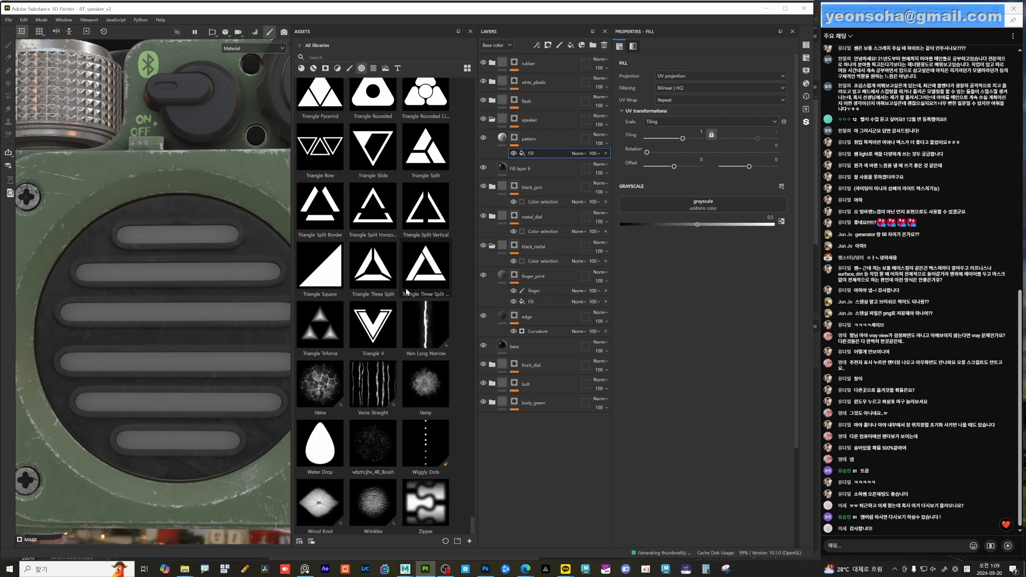
pyautogui.scroll(7, 406, 291)
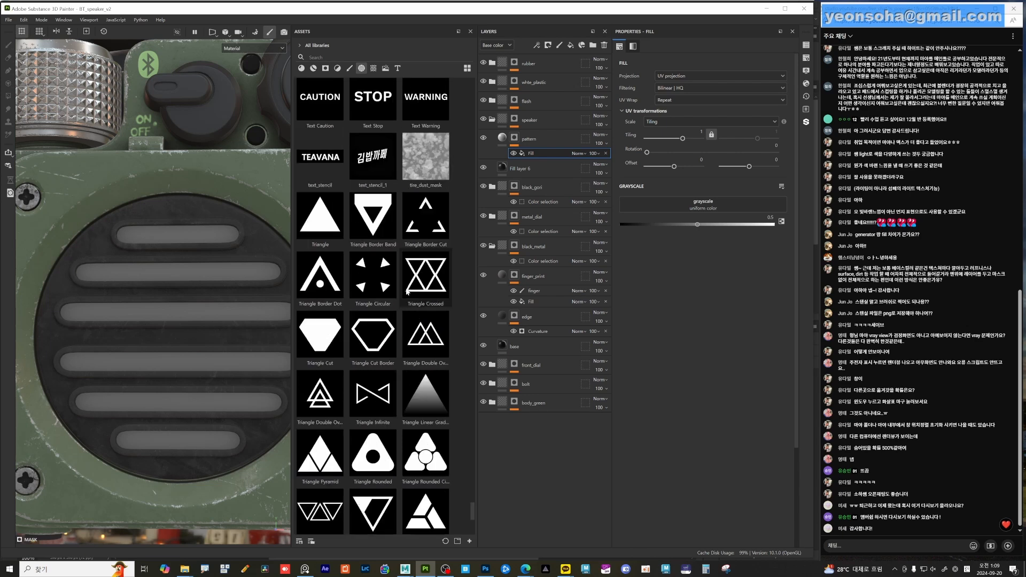
pyautogui.scroll(7, 406, 291)
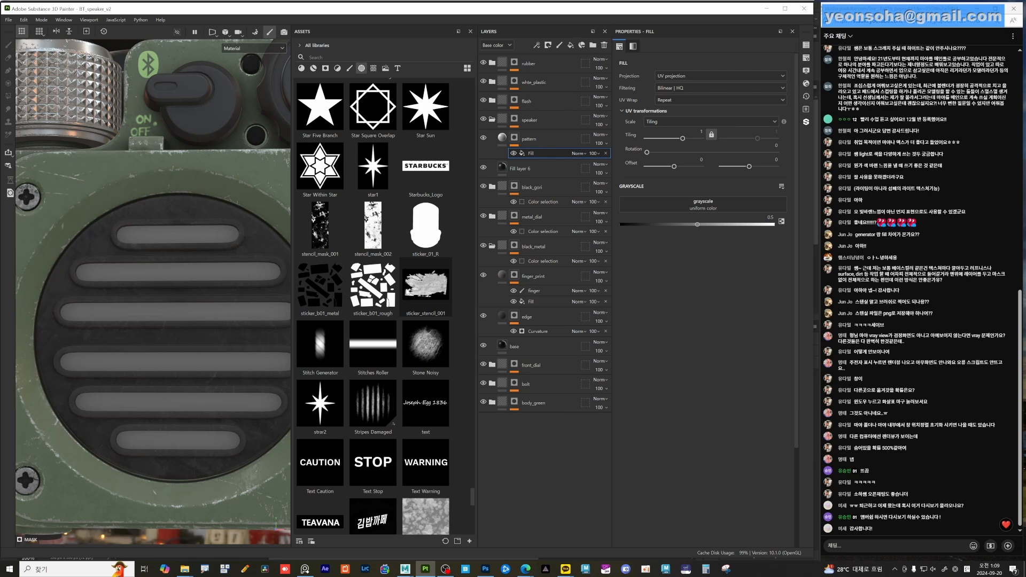
pyautogui.scroll(3, 406, 291)
pyautogui.scroll(6, 406, 291)
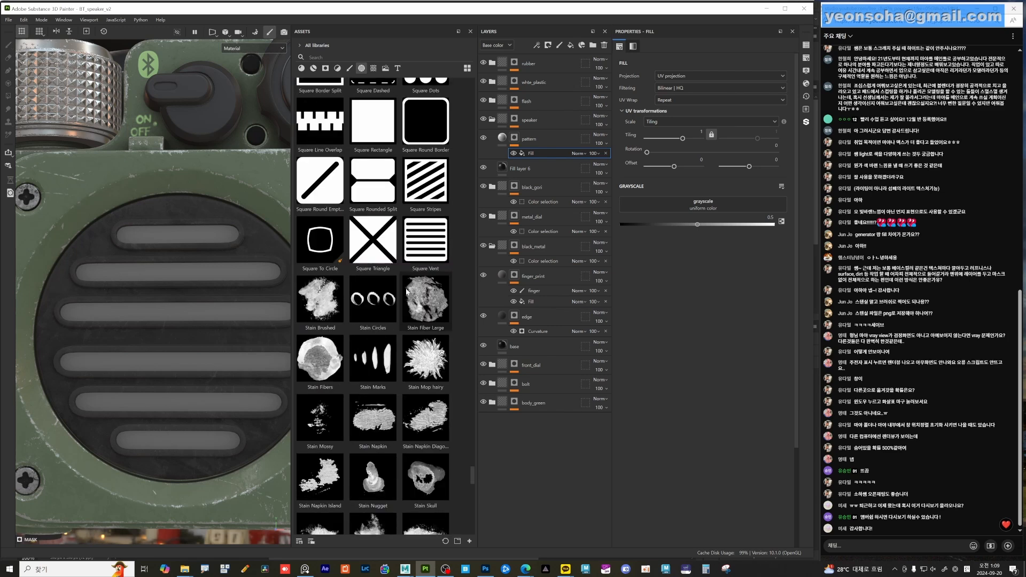
pyautogui.scroll(6, 406, 289)
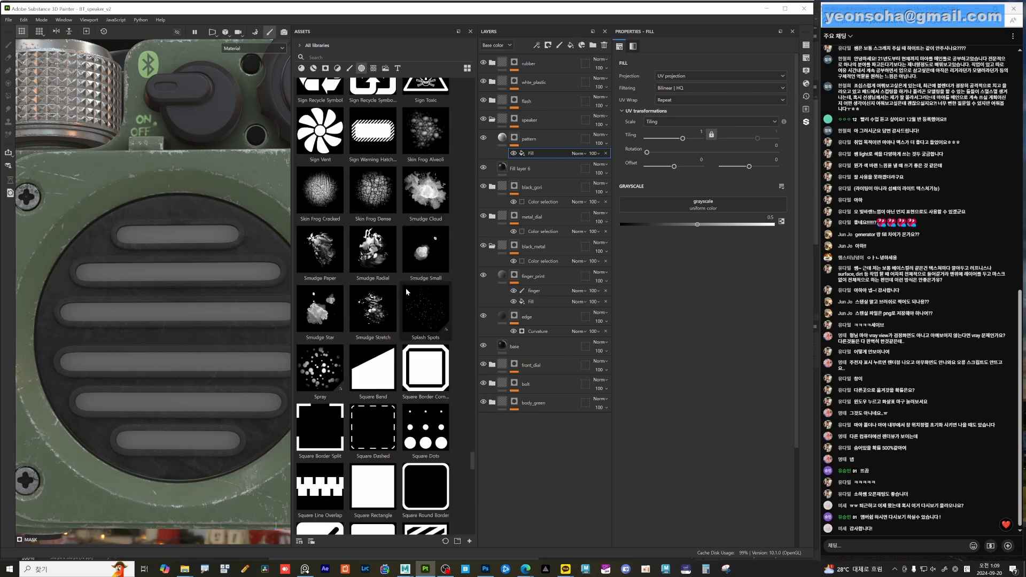
pyautogui.scroll(3, 406, 289)
pyautogui.scroll(12, 406, 289)
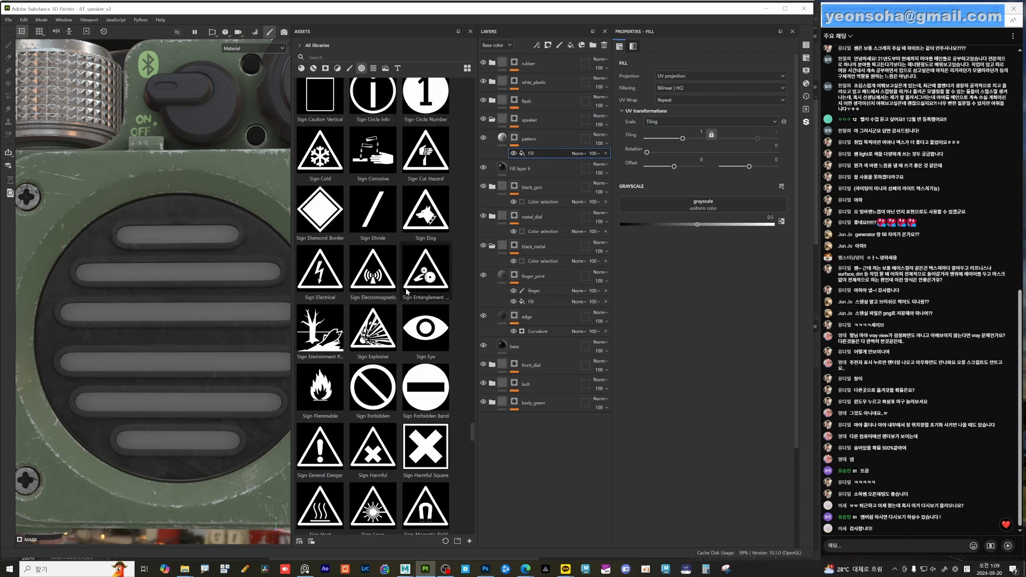
pyautogui.scroll(3, 407, 291)
pyautogui.scroll(3, 406, 290)
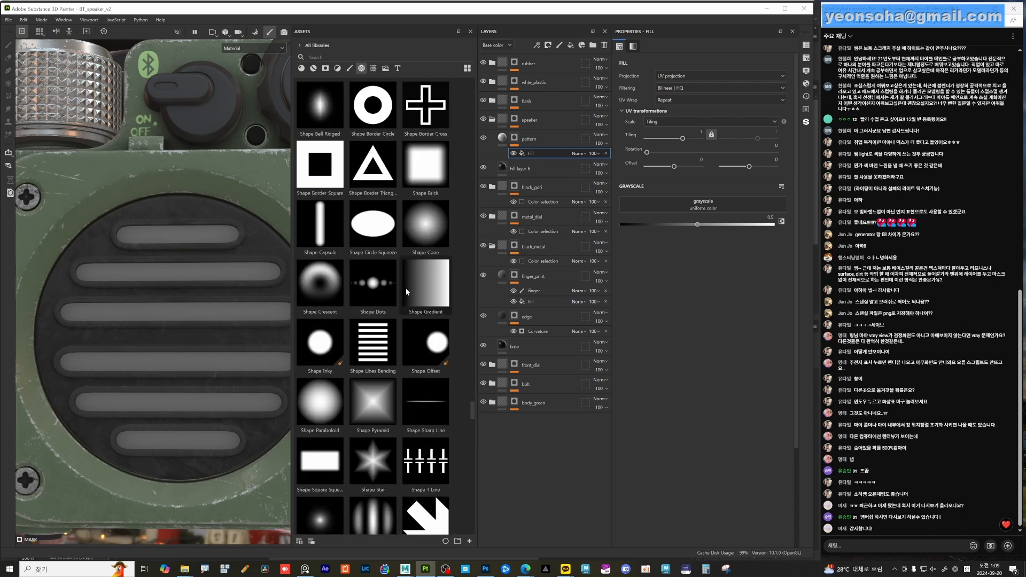
pyautogui.scroll(3, 406, 290)
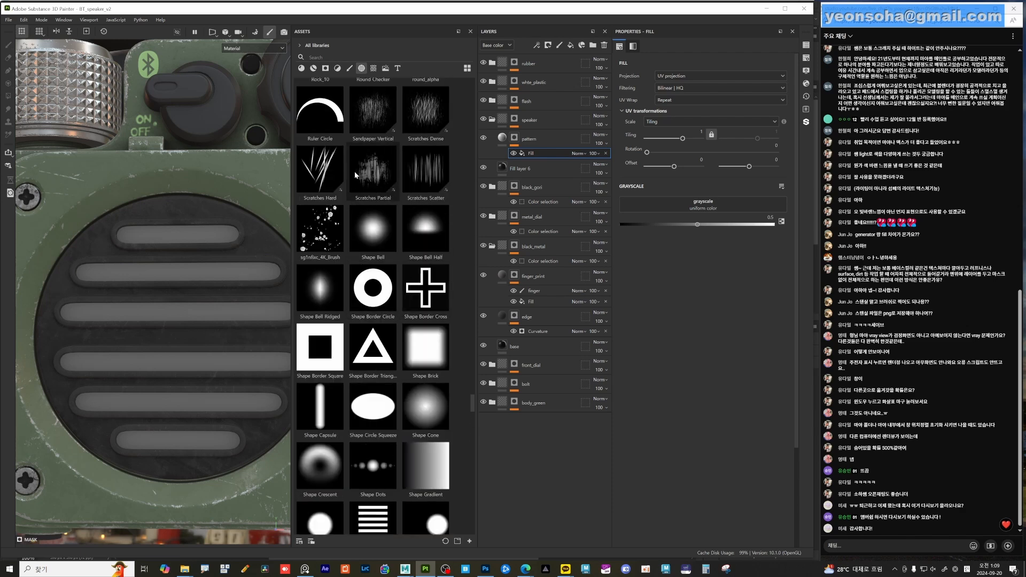
# - Search the asset library for square and look through the matching shapes
pyautogui.click(318, 57)
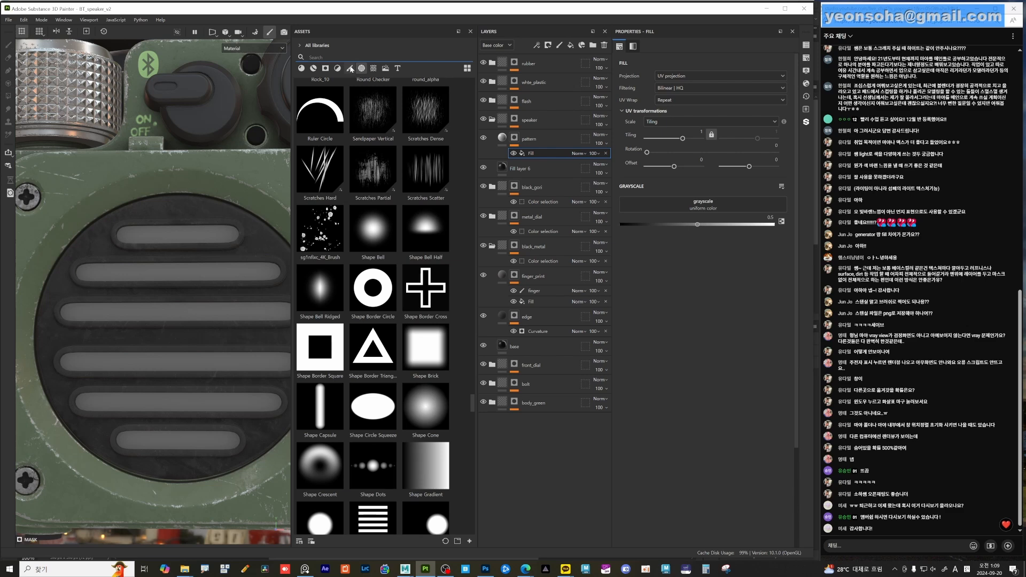
pyautogui.write('sq')
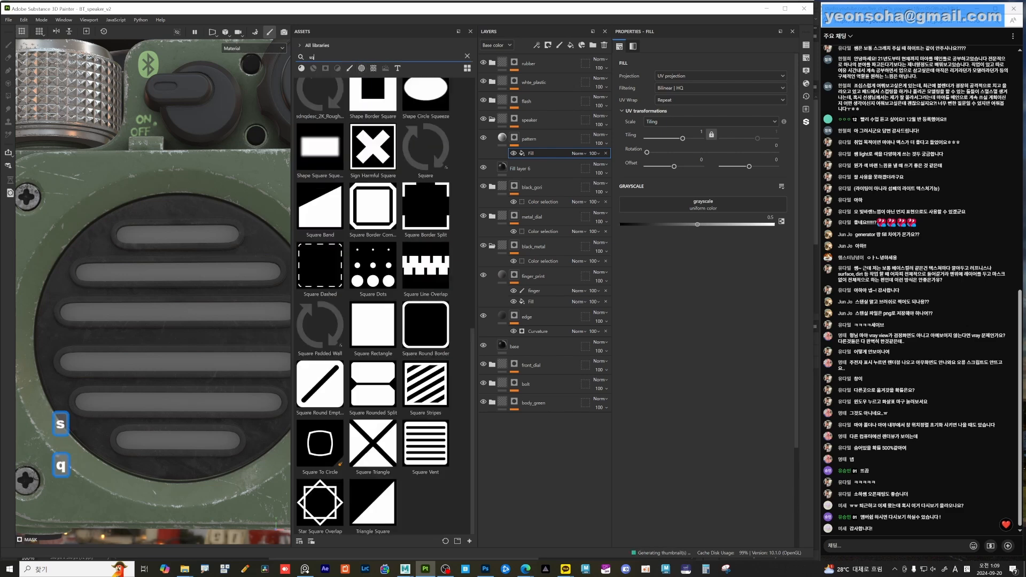
pyautogui.write('uare')
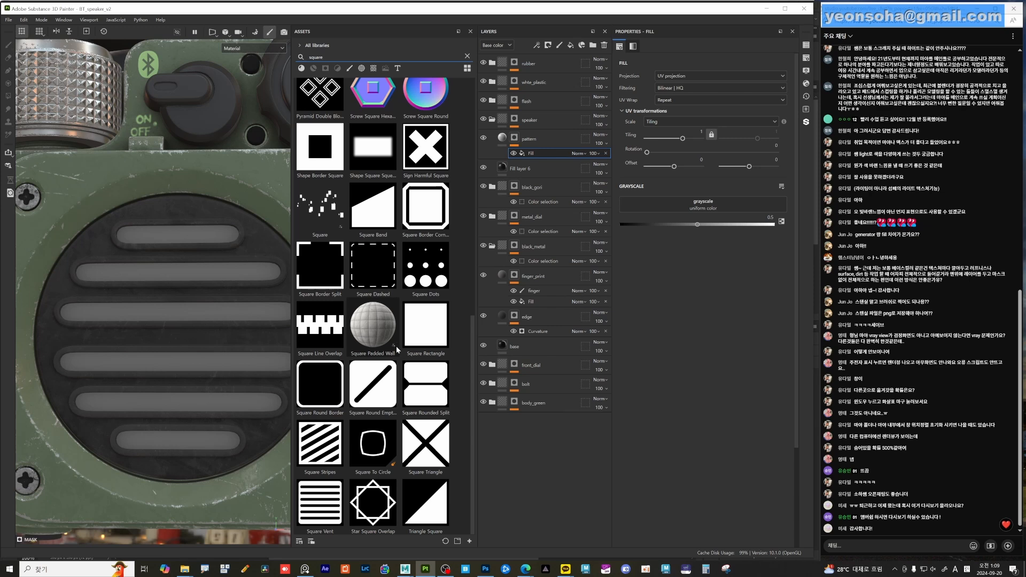
pyautogui.scroll(1, 395, 346)
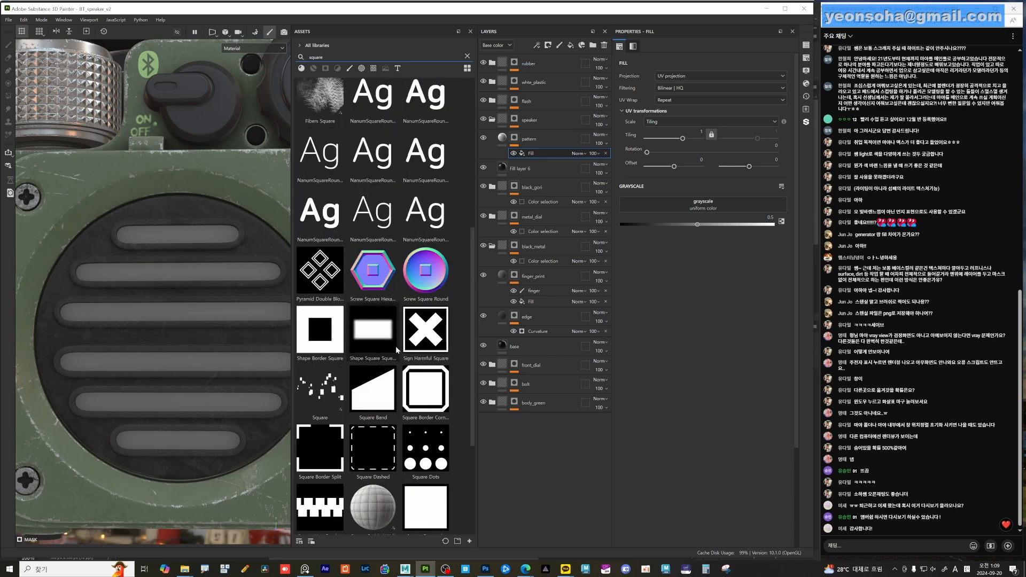
# - Clear the square search and filter the asset library to alphas
pyautogui.scroll(-1, 396, 345)
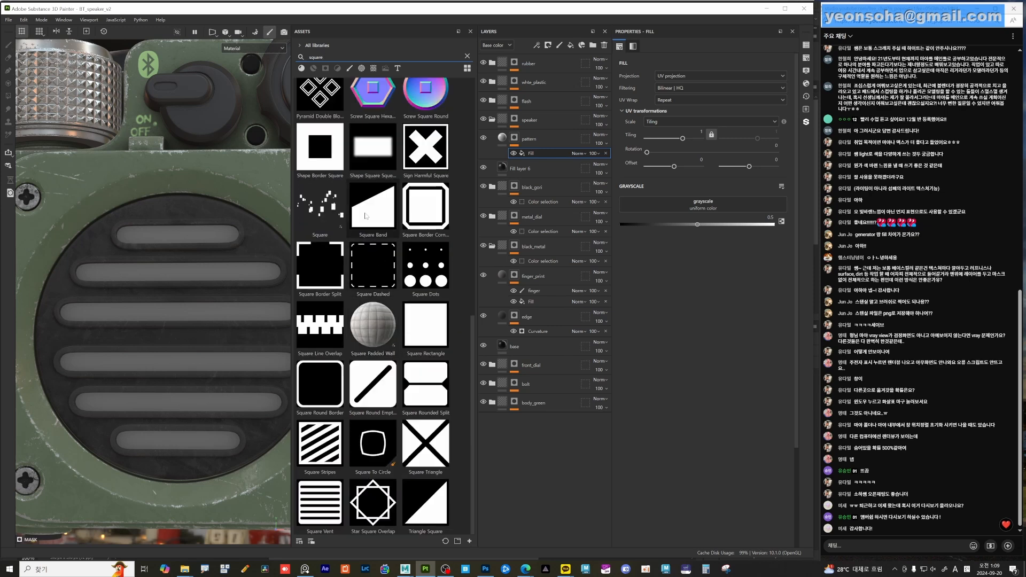
pyautogui.hotkey('ctrl', 'a')
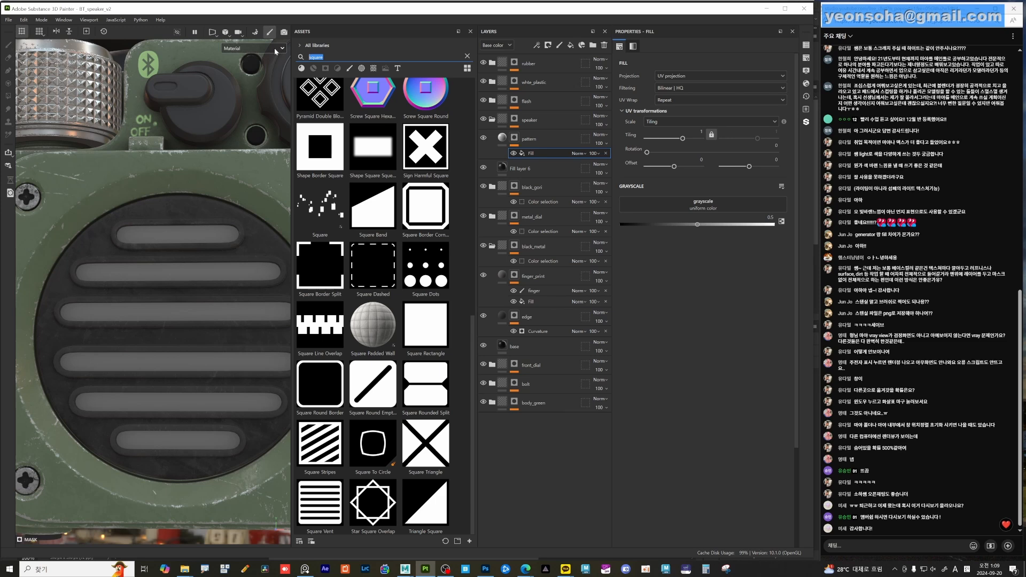
pyautogui.press('Delete')
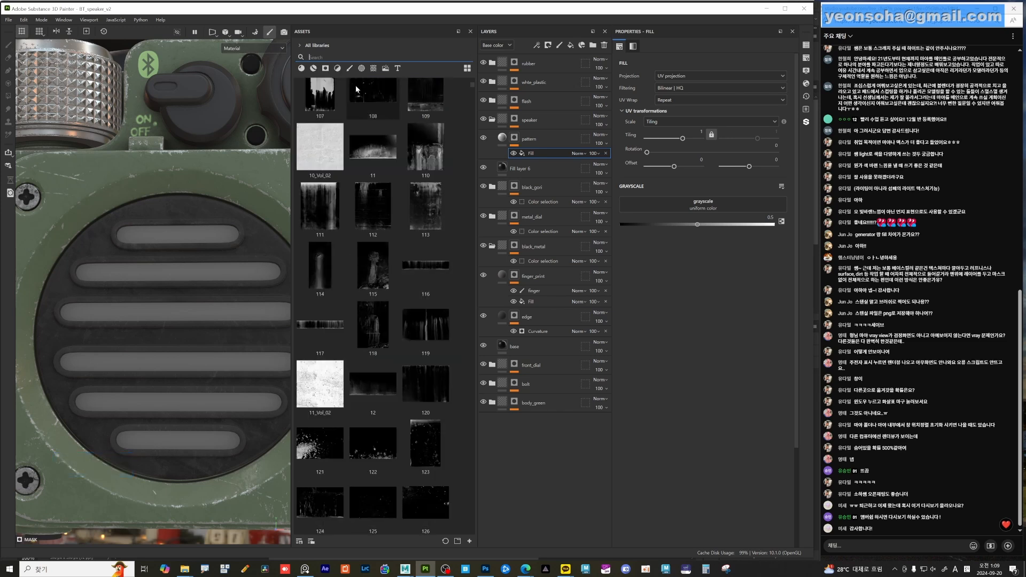
pyautogui.click(349, 69)
pyautogui.click(373, 69)
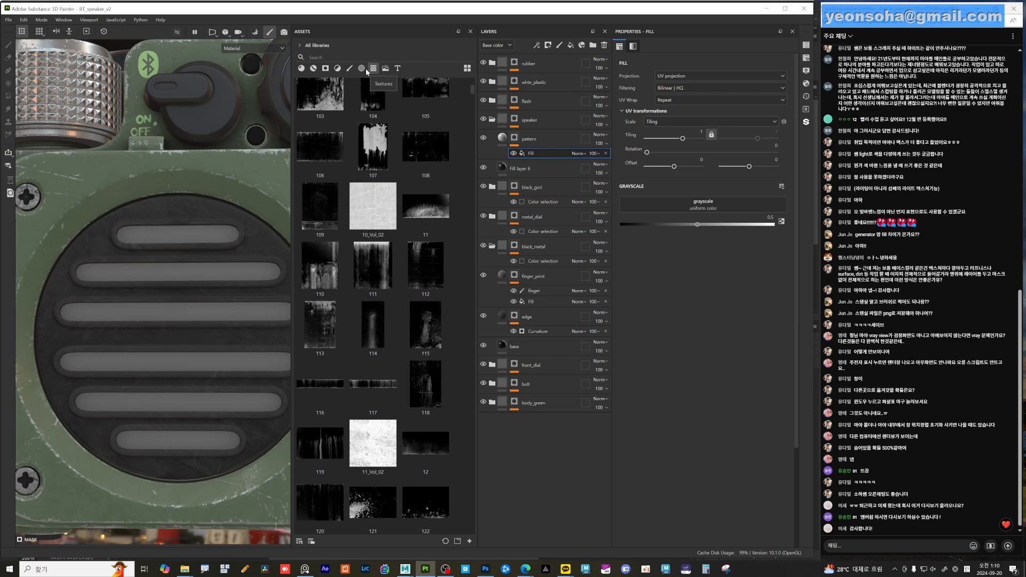
pyautogui.click(362, 68)
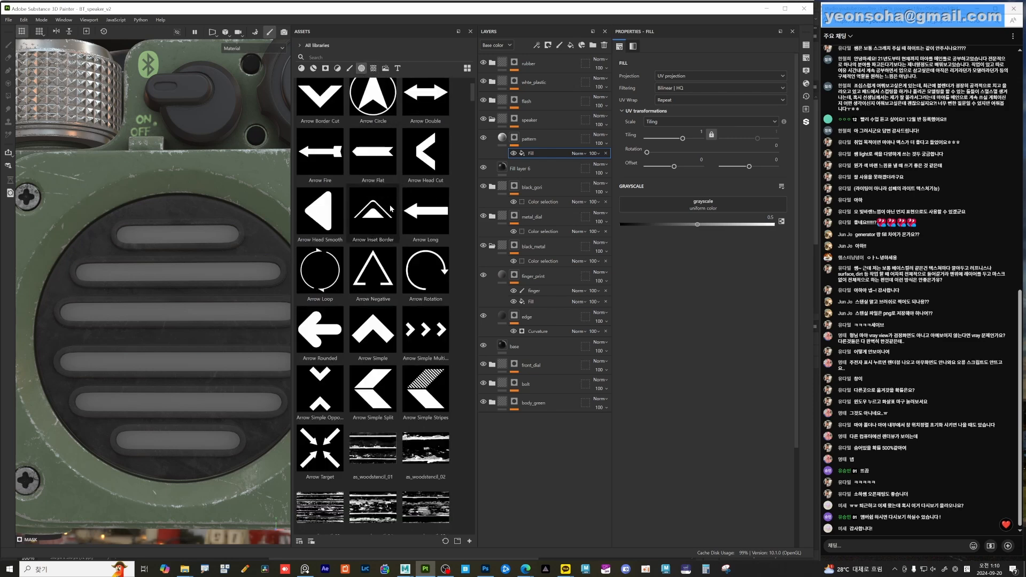
# - Browse the unfiltered alphas from the arrows to the circular and coffee shapes for a grille pattern
pyautogui.scroll(2, 391, 209)
pyautogui.scroll(-3, 391, 209)
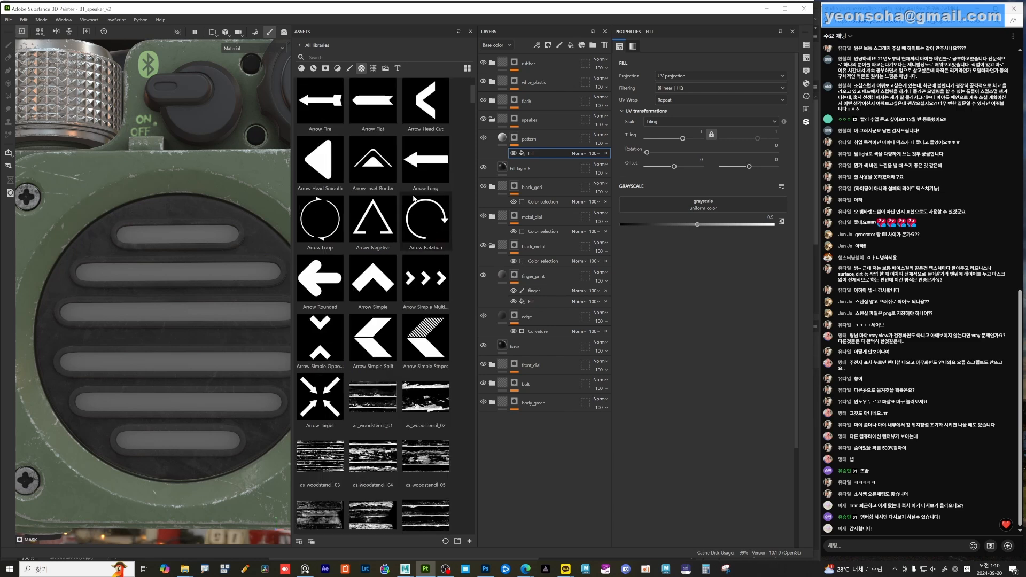
pyautogui.scroll(3, 395, 207)
pyautogui.scroll(-6, 414, 201)
pyautogui.scroll(-9, 414, 201)
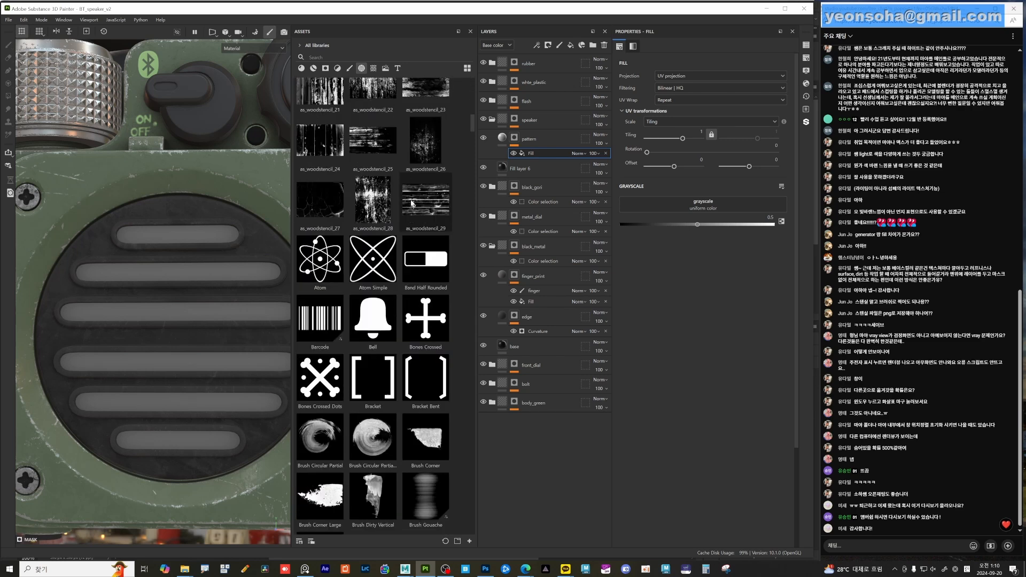
pyautogui.scroll(-10, 412, 203)
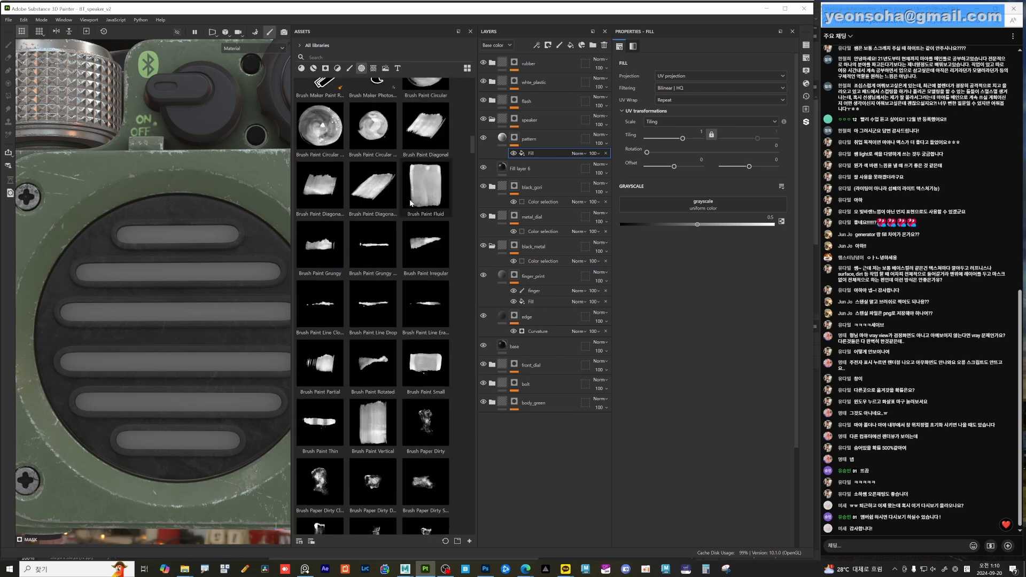
pyautogui.scroll(-3, 410, 202)
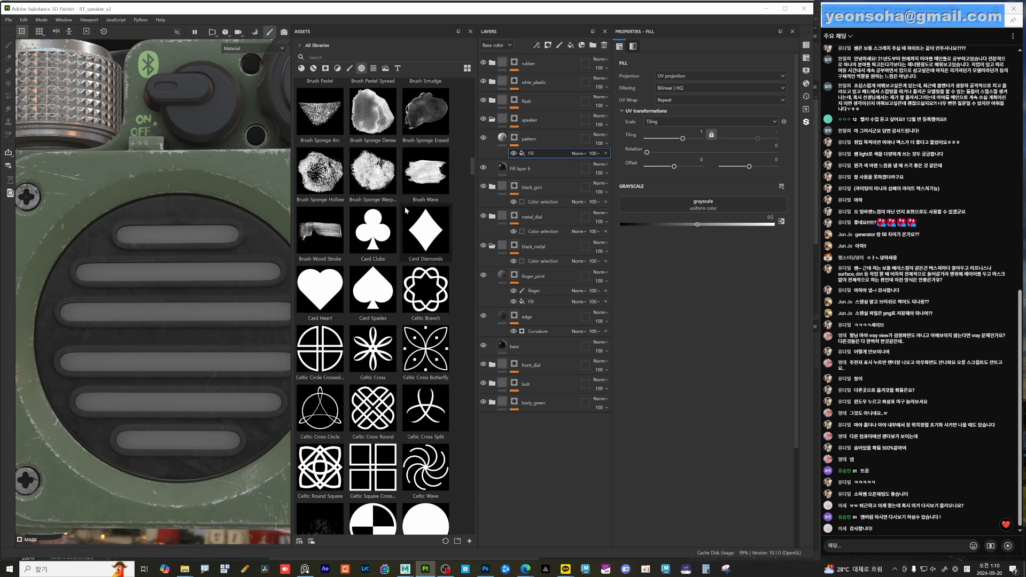
pyautogui.scroll(-3, 423, 331)
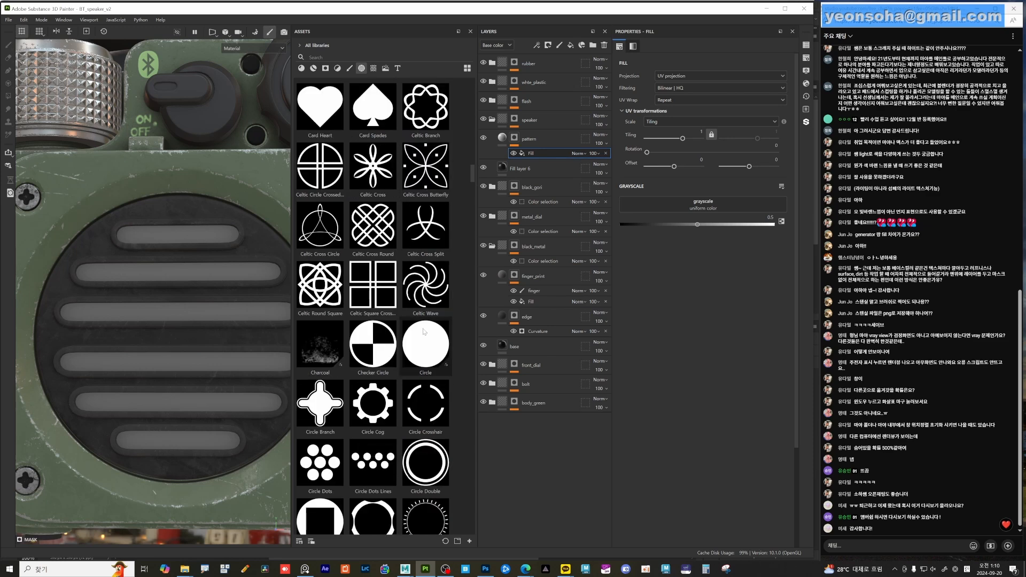
pyautogui.scroll(-6, 424, 332)
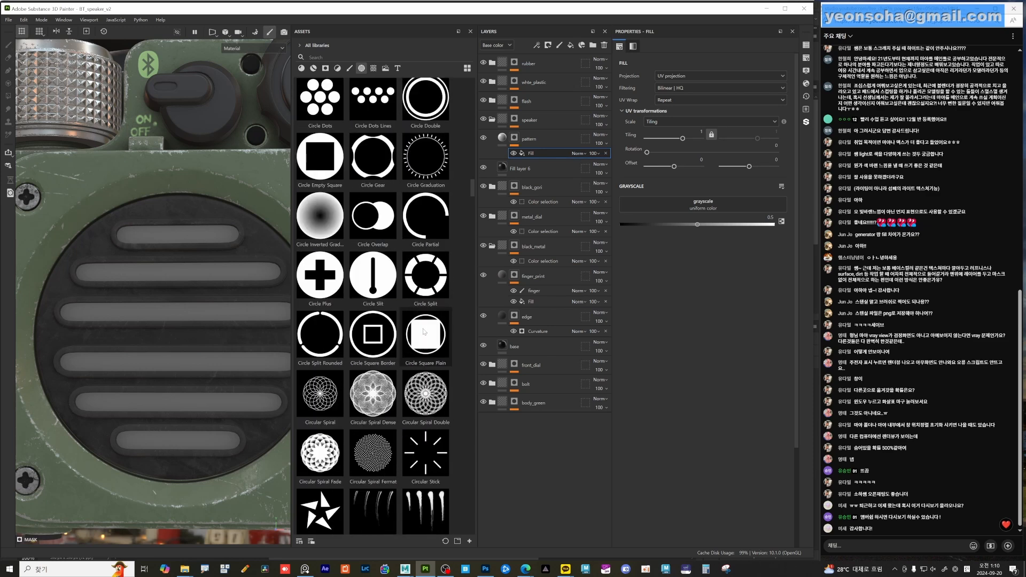
pyautogui.scroll(-3, 423, 332)
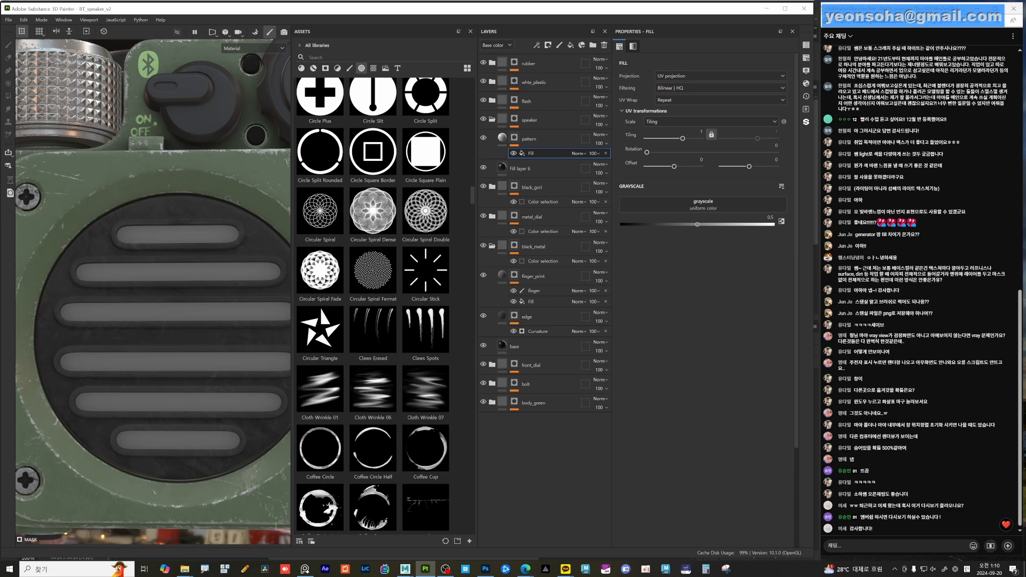
# - Switch to Maya and inspect the grille slots on the front of the low-poly speaker
pyautogui.moveTo(405, 569)
pyautogui.click(404, 526)
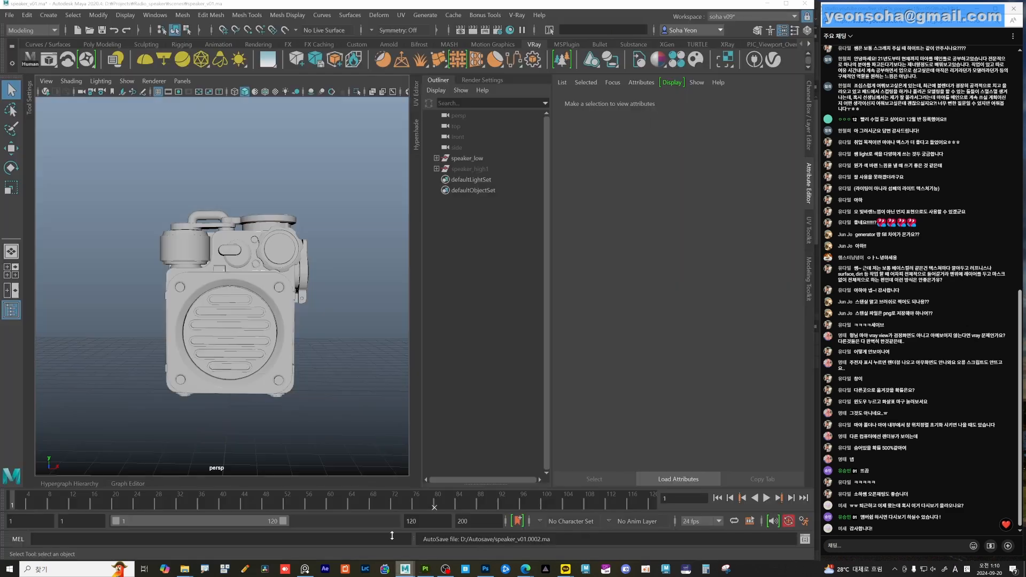
pyautogui.keyDown('alt'); pyautogui.moveTo(287, 308); pyautogui.dragTo(258, 316, button='right'); pyautogui.keyUp('alt')
pyautogui.keyDown('alt'); pyautogui.moveTo(259, 315); pyautogui.dragTo(233, 309); pyautogui.keyUp('alt')
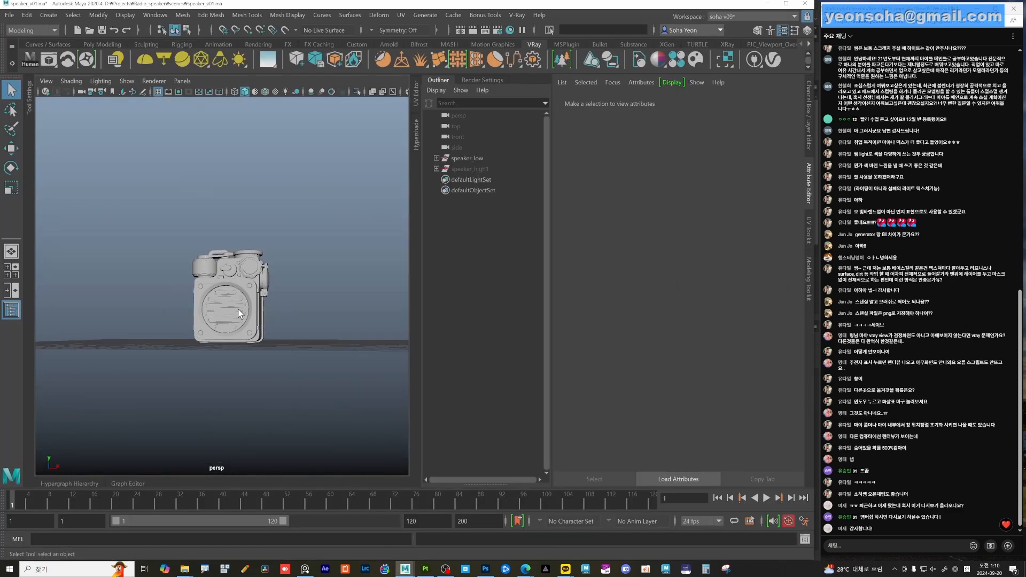
pyautogui.keyDown('alt'); pyautogui.moveTo(233, 309); pyautogui.dragTo(314, 340, button='right'); pyautogui.keyUp('alt')
pyautogui.click(221, 342)
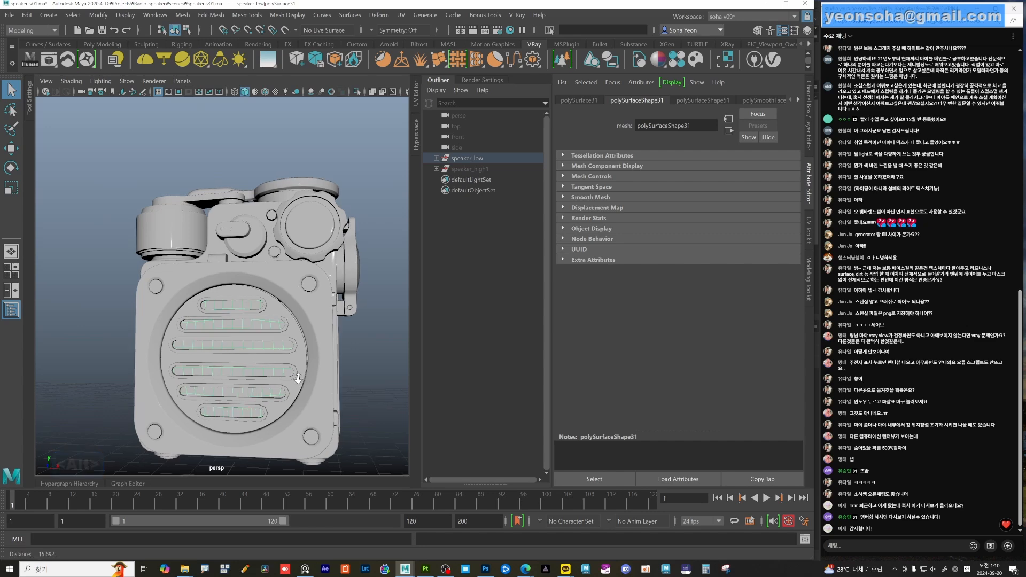
pyautogui.keyDown('alt'); pyautogui.moveTo(219, 343); pyautogui.dragTo(327, 400); pyautogui.keyUp('alt')
pyautogui.click(263, 378)
# - Create a polygon plane at the base of the speaker and scale it up to several times the speaker's width
pyautogui.keyDown('shift'); pyautogui.moveTo(270, 369); pyautogui.dragTo(222, 338, button='right'); pyautogui.keyUp('shift')
pyautogui.scroll(-3, 267, 367)
pyautogui.keyDown('alt'); pyautogui.moveTo(268, 366); pyautogui.dragTo(248, 366); pyautogui.keyUp('alt')
pyautogui.press('w')
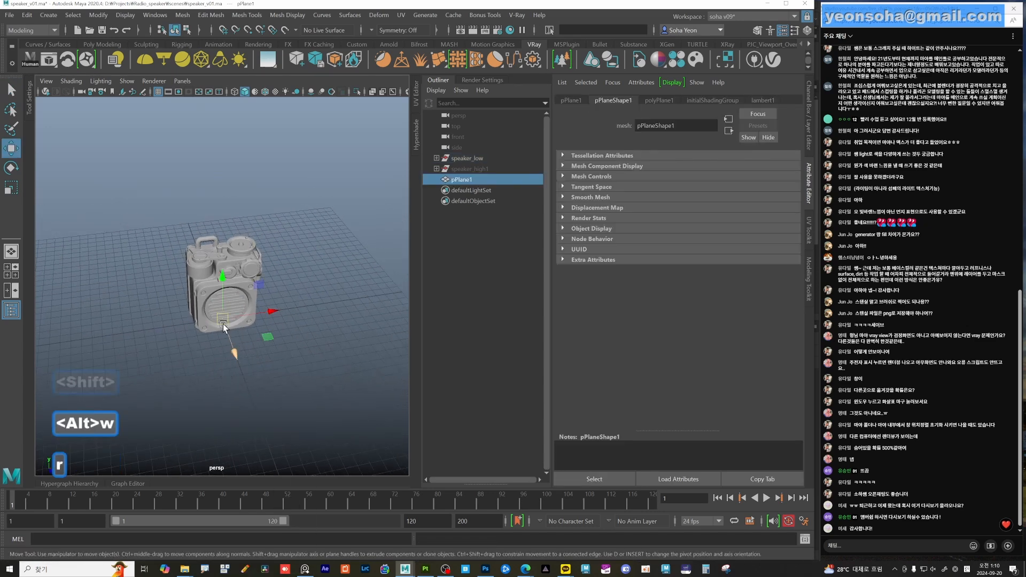
pyautogui.press('r')
pyautogui.moveTo(223, 319); pyautogui.dragTo(287, 306)
pyautogui.scroll(3, 304, 293)
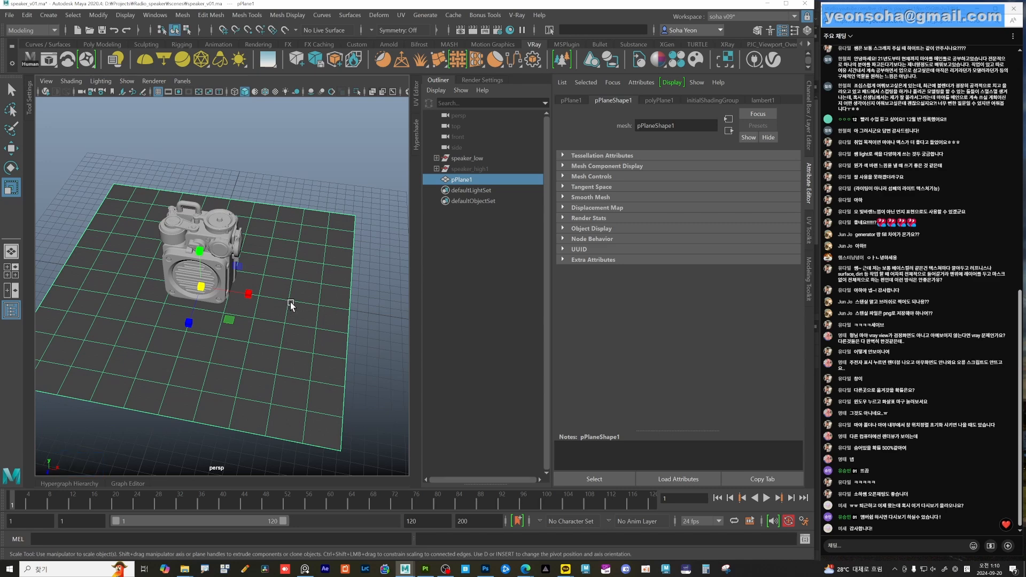
# - Assign a new V-Ray material to the plane and connect a Cloth texture to its diffuse color
pyautogui.hotkey('shift', 'v')
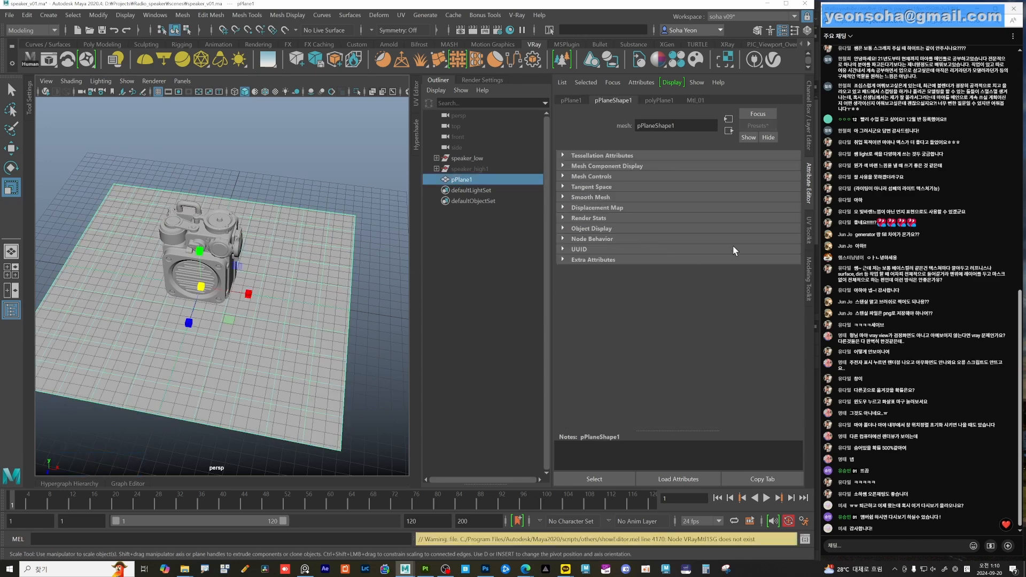
pyautogui.click(696, 100)
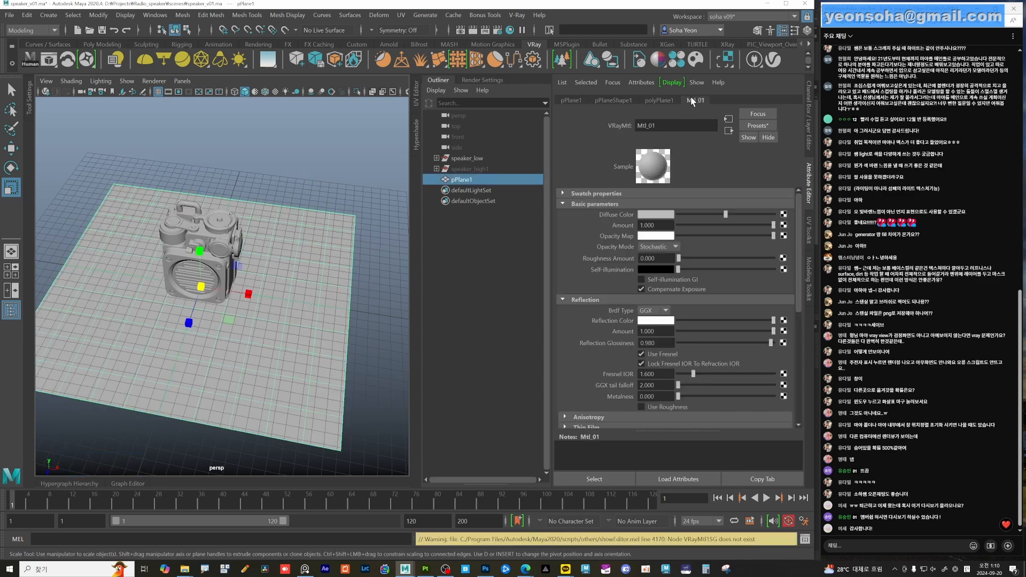
pyautogui.click(783, 215)
pyautogui.scroll(-2, 387, 186)
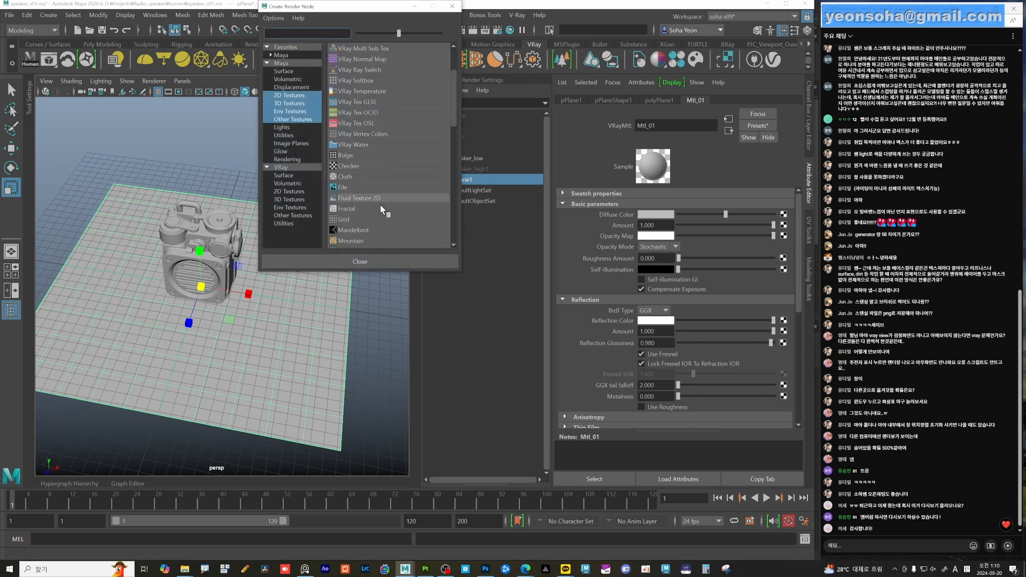
pyautogui.scroll(-1, 384, 210)
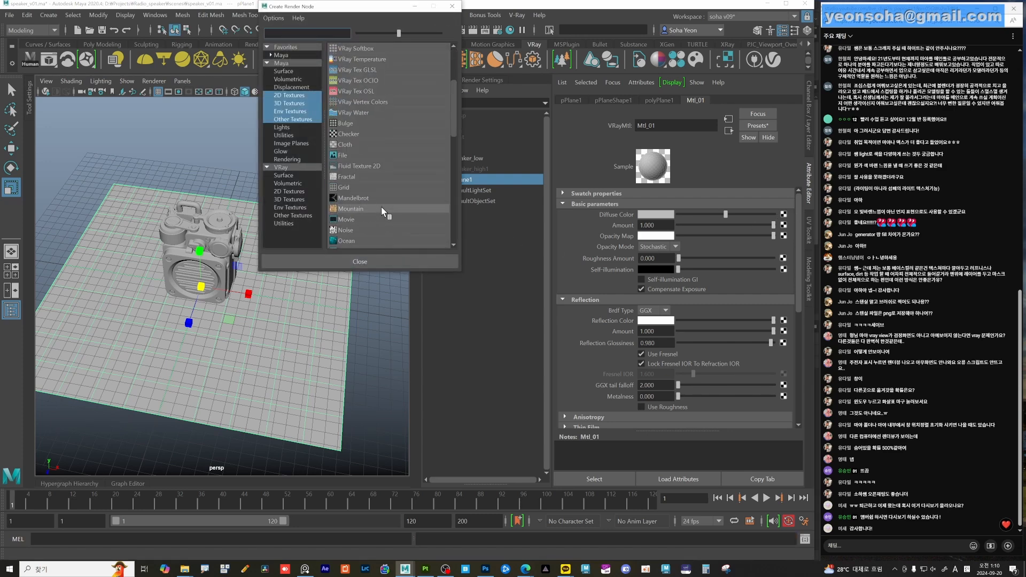
pyautogui.click(348, 145)
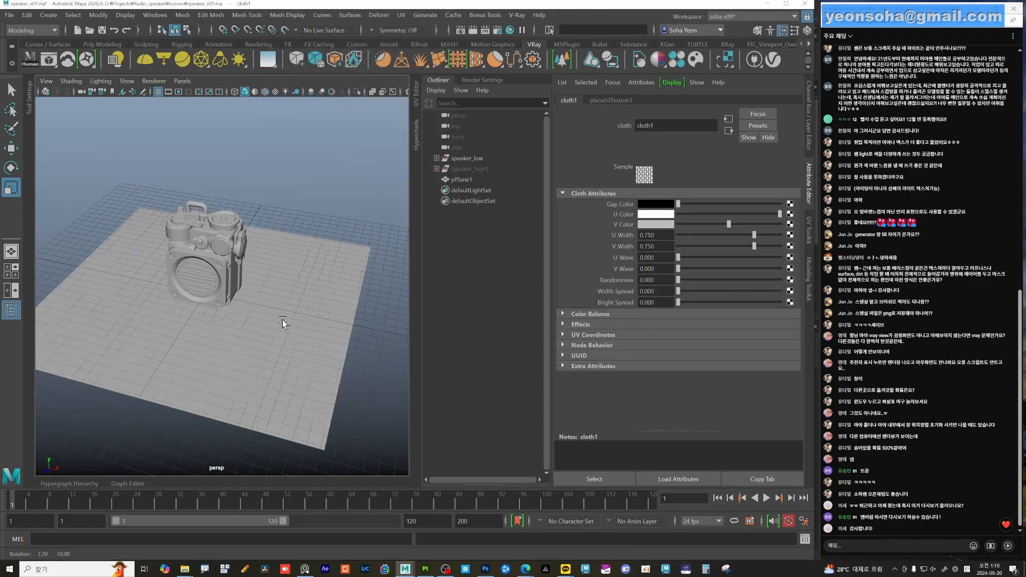
# - Select the plane and turn on textured display in the viewport
pyautogui.click(282, 319)
pyautogui.keyDown('alt'); pyautogui.moveTo(282, 320); pyautogui.dragTo(282, 325); pyautogui.keyUp('alt')
pyautogui.press('6')
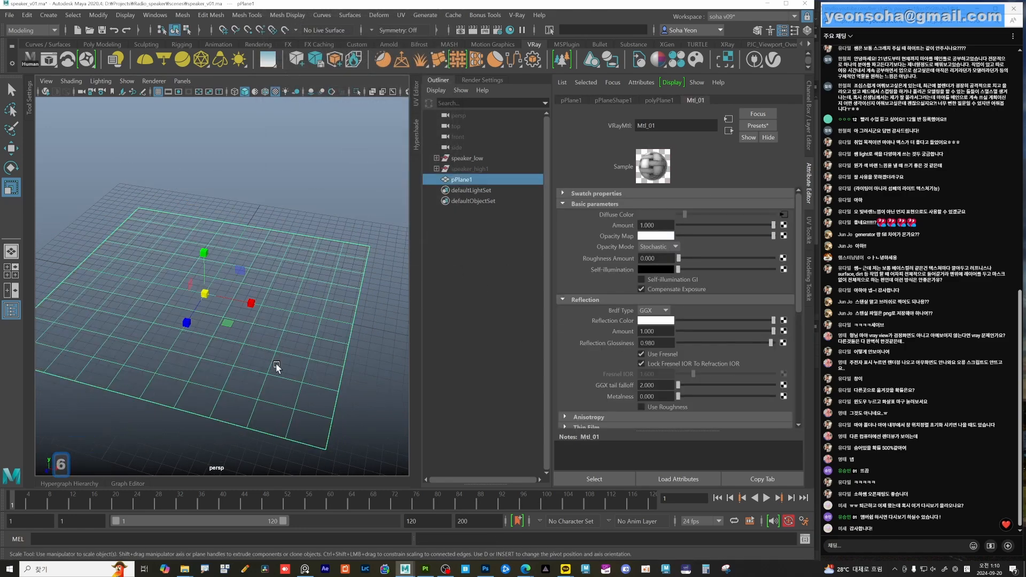
pyautogui.keyDown('alt'); pyautogui.moveTo(277, 366); pyautogui.dragTo(255, 342); pyautogui.keyUp('alt')
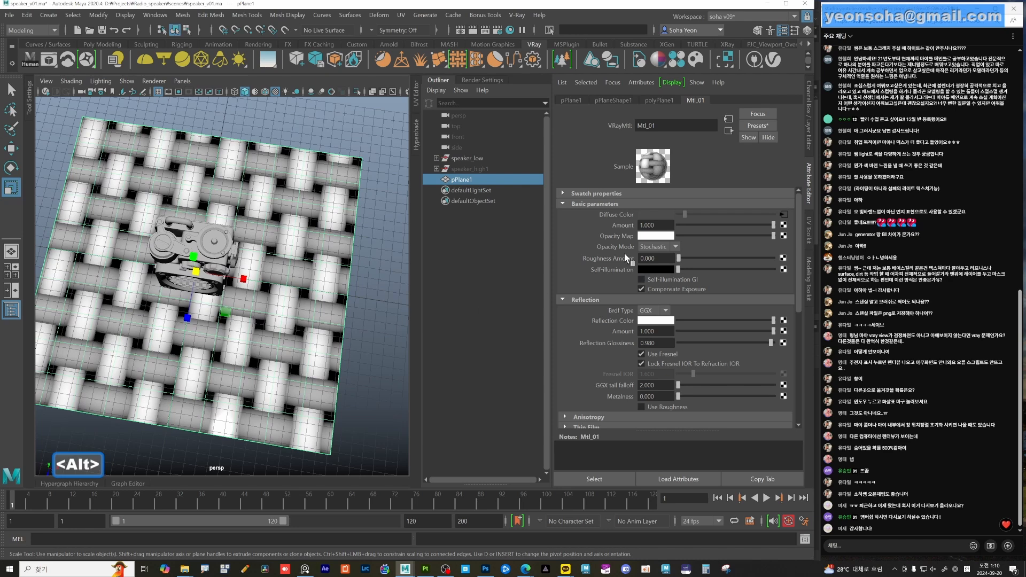
# - Set the cloth texture's UV repeat to 10 by 10
pyautogui.click(783, 215)
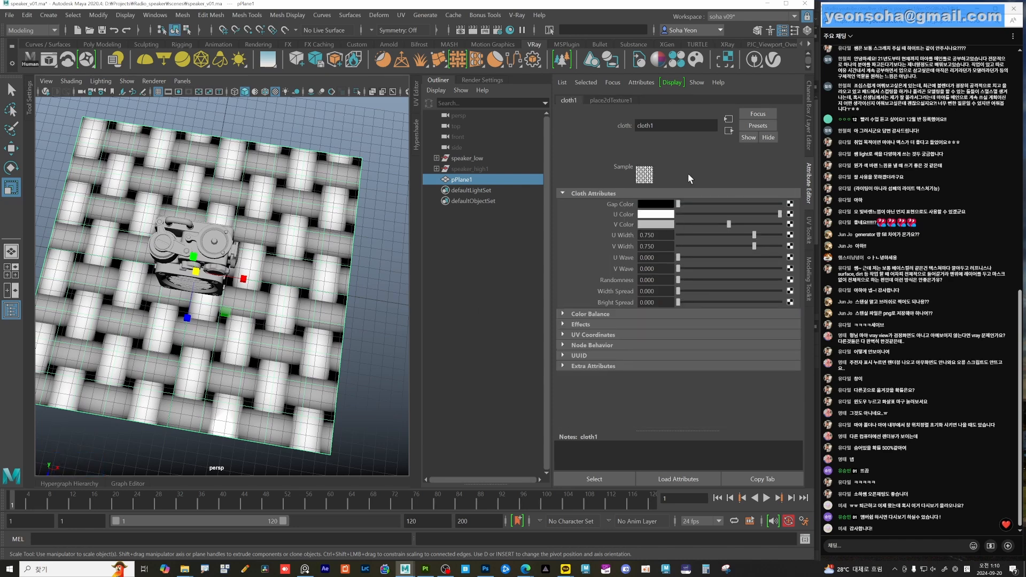
pyautogui.click(614, 100)
pyautogui.doubleClick(653, 283)
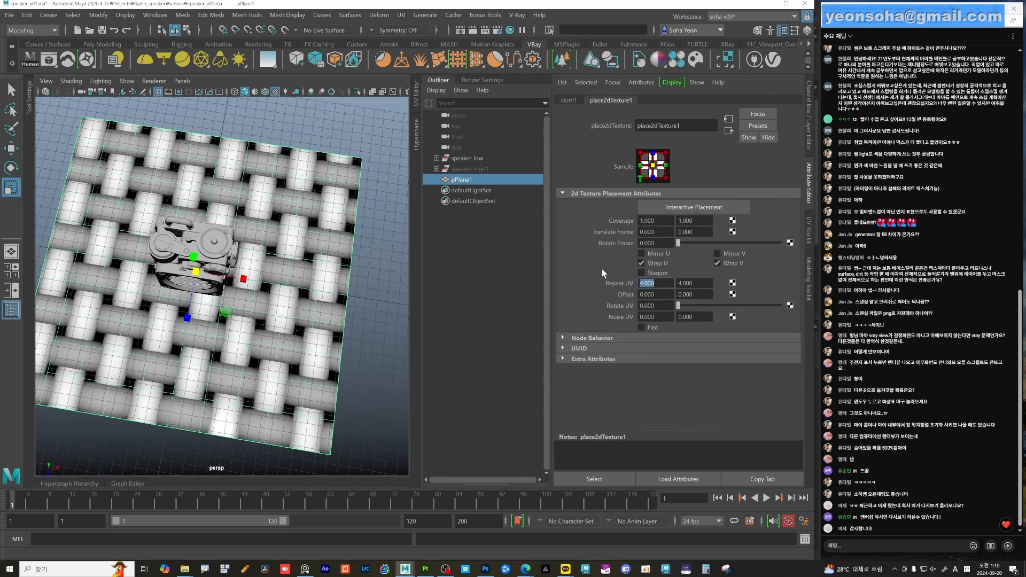
pyautogui.write('10')
pyautogui.press('Tab')
pyautogui.write('10')
pyautogui.press('Return')
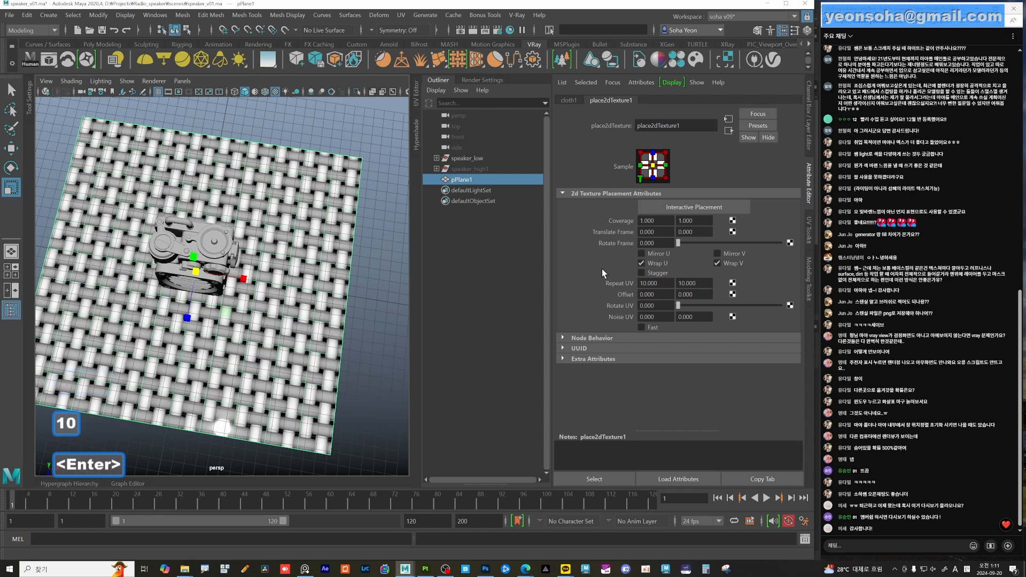
# - Make the cloth's V color white and narrow its threads to a U width of 0.328 and a V width of 0.323
pyautogui.click(568, 100)
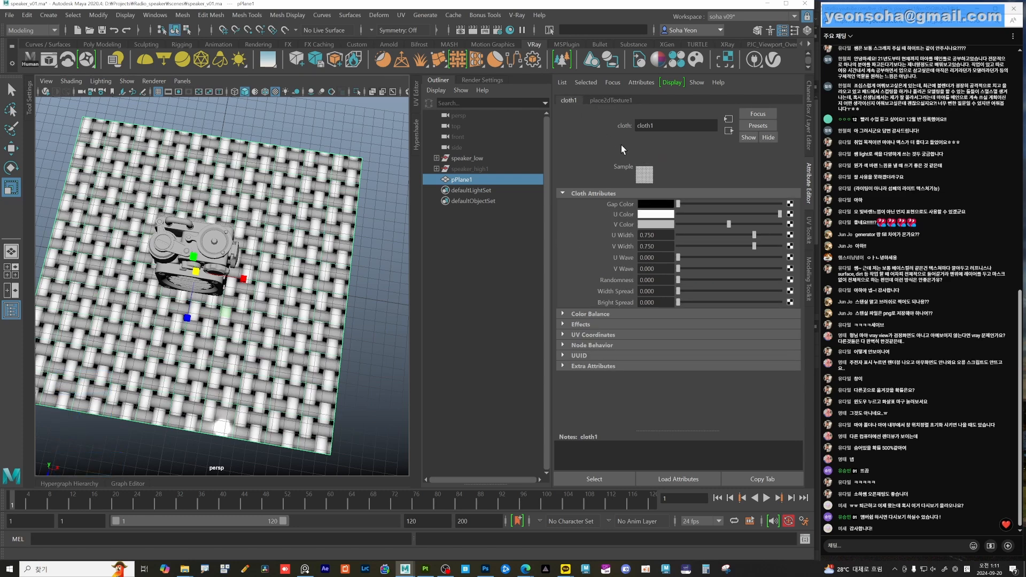
pyautogui.moveTo(729, 223); pyautogui.dragTo(805, 225)
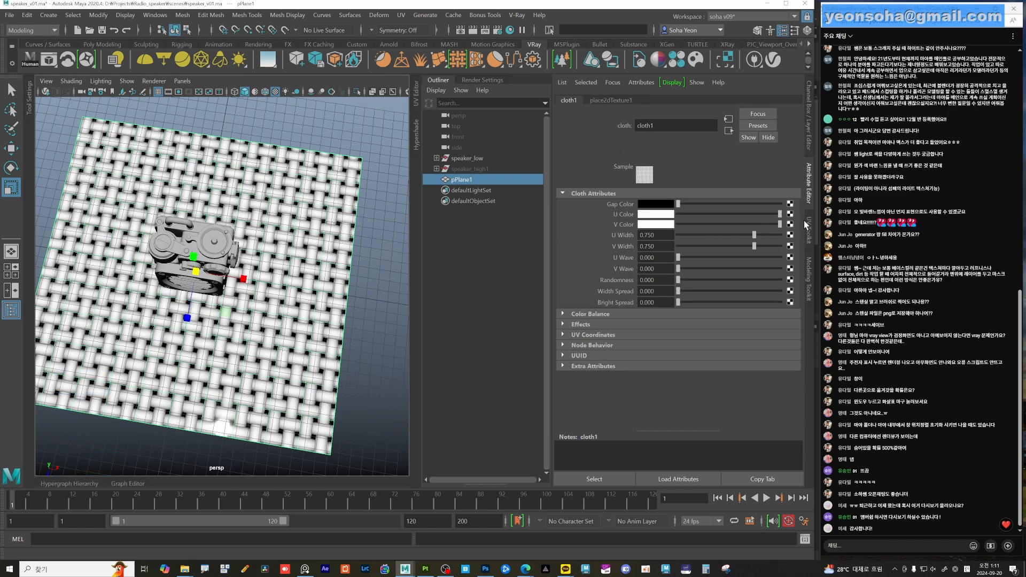
pyautogui.click(697, 235)
pyautogui.click(699, 246)
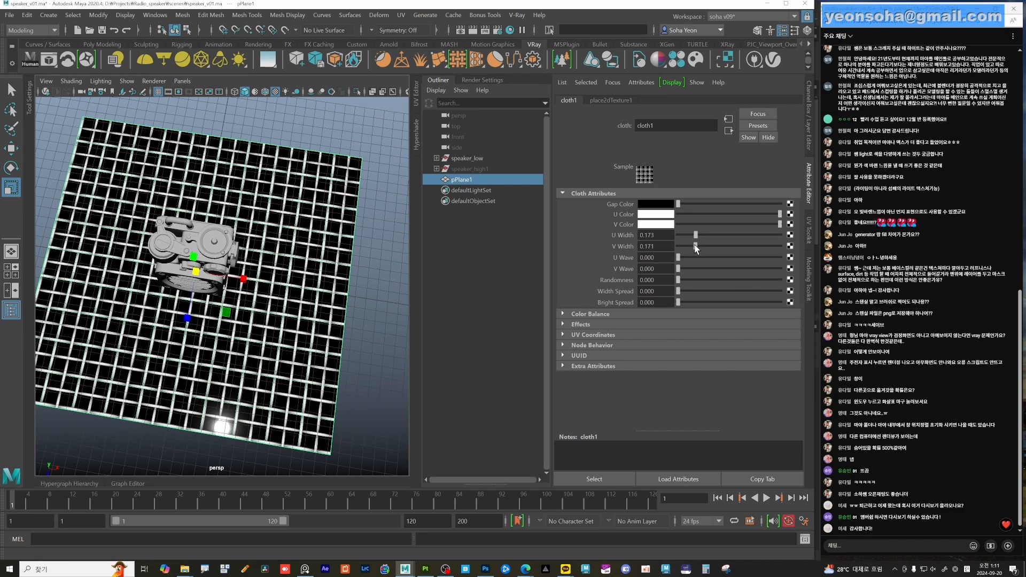
pyautogui.moveTo(701, 247); pyautogui.dragTo(709, 236)
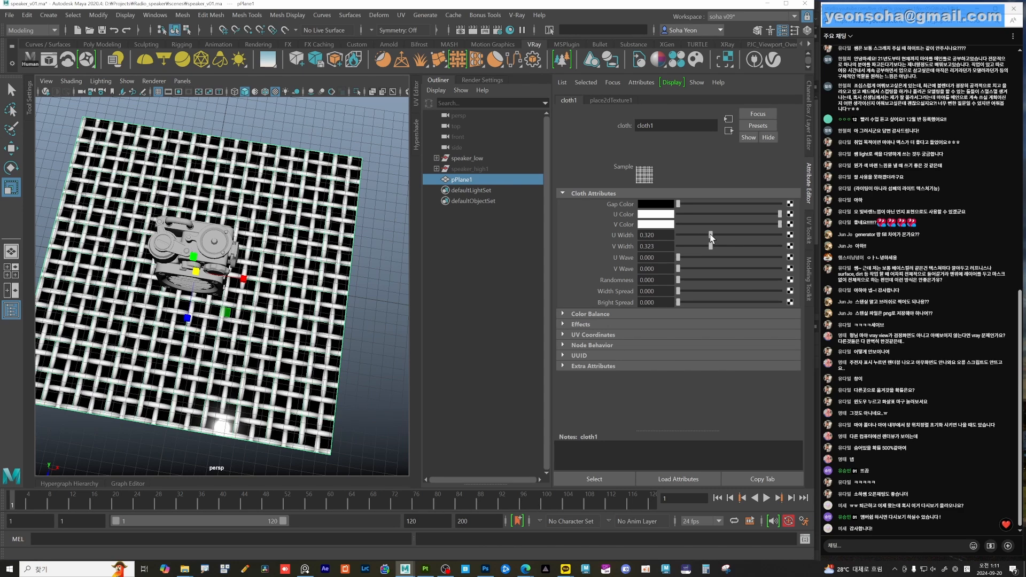
# - Reselect the plane and graph its Mtl_01 material network in the Hypershade
pyautogui.moveTo(380, 270)
pyautogui.keyDown('alt'); pyautogui.mouseDown()
pyautogui.moveTo(382, 280)
pyautogui.moveTo(370, 271)
pyautogui.mouseUp(); pyautogui.keyUp('alt')
pyautogui.keyDown('alt'); pyautogui.moveTo(350, 262); pyautogui.dragTo(343, 261, button='right'); pyautogui.keyUp('alt')
pyautogui.keyDown('alt'); pyautogui.moveTo(343, 273); pyautogui.dragTo(338, 265); pyautogui.keyUp('alt')
pyautogui.keyDown('alt'); pyautogui.moveTo(337, 272); pyautogui.dragTo(330, 263); pyautogui.keyUp('alt')
pyautogui.click(330, 266)
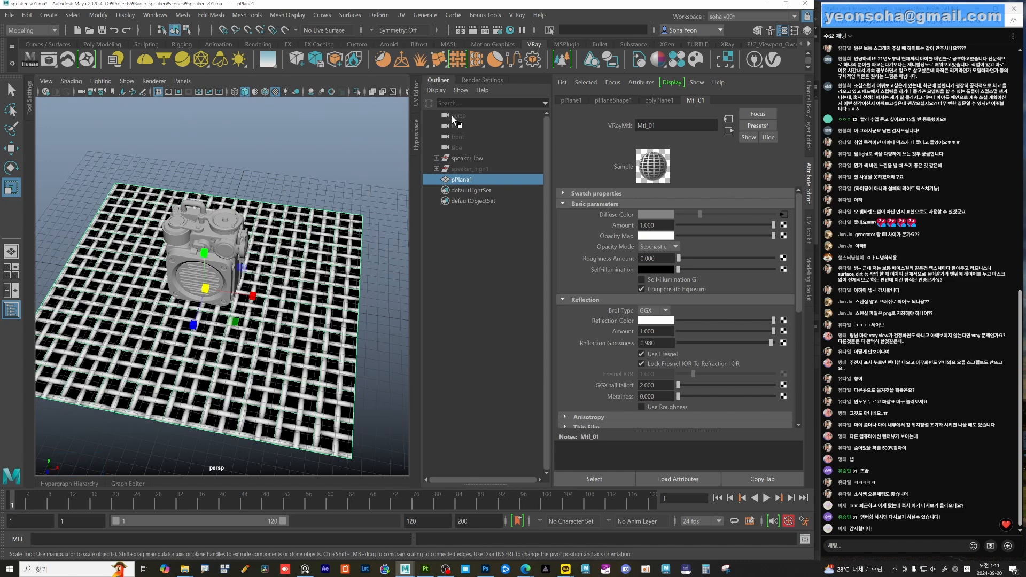
pyautogui.click(784, 215)
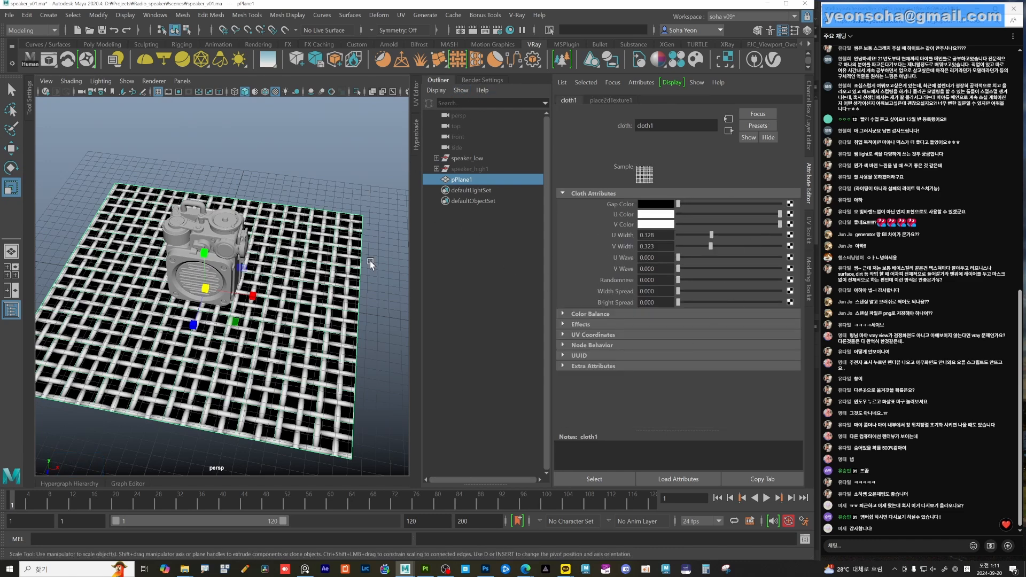
pyautogui.click(416, 134)
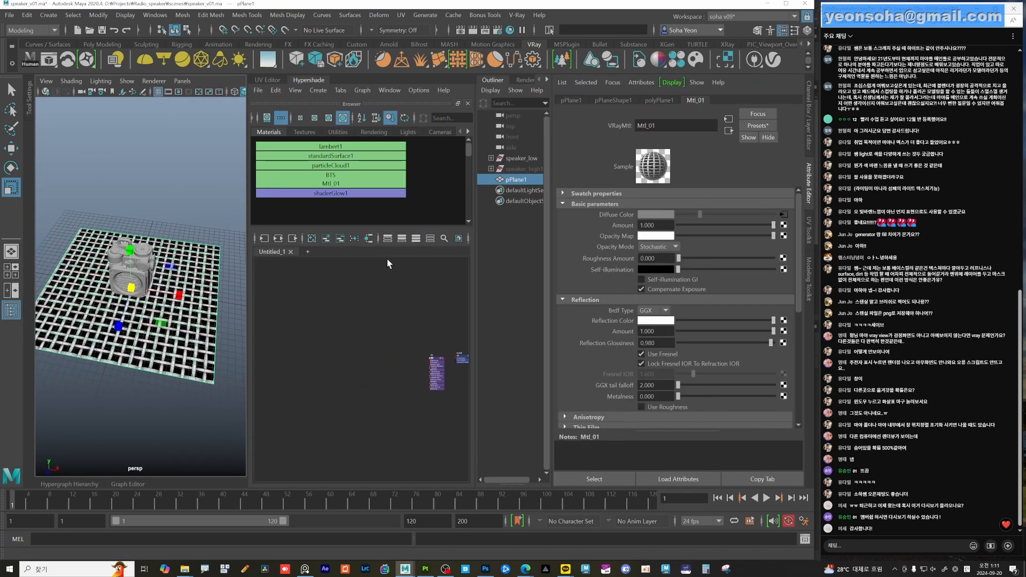
pyautogui.click(369, 239)
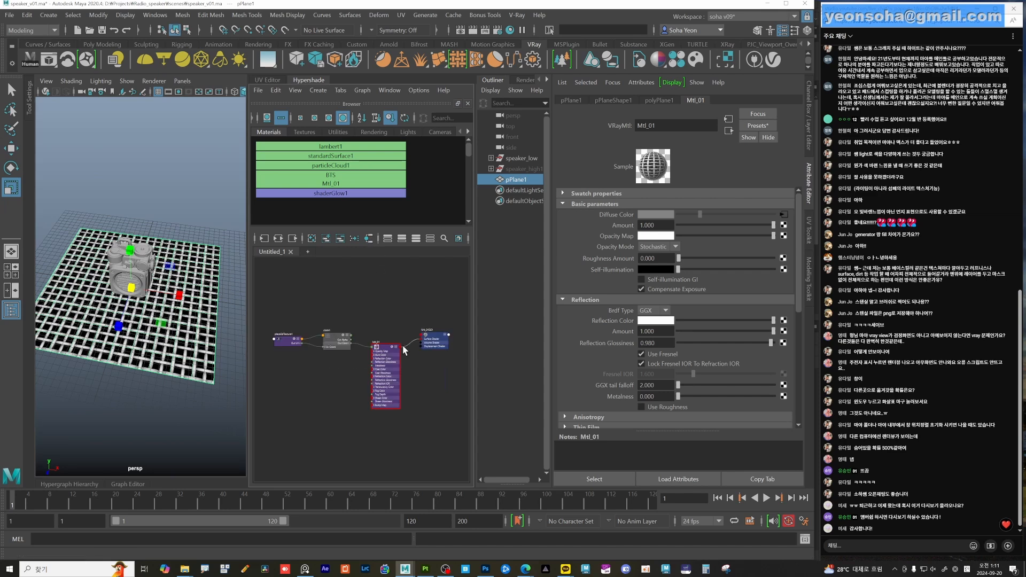
# - Open the Convert to File Texture (Maya Software) options for the Mtl_01 network and reset them to their defaults
pyautogui.keyDown('alt'); pyautogui.moveTo(357, 328); pyautogui.dragTo(380, 336, button='right'); pyautogui.keyUp('alt')
pyautogui.keyDown('alt'); pyautogui.moveTo(380, 337); pyautogui.dragTo(424, 308, button='middle'); pyautogui.keyUp('alt')
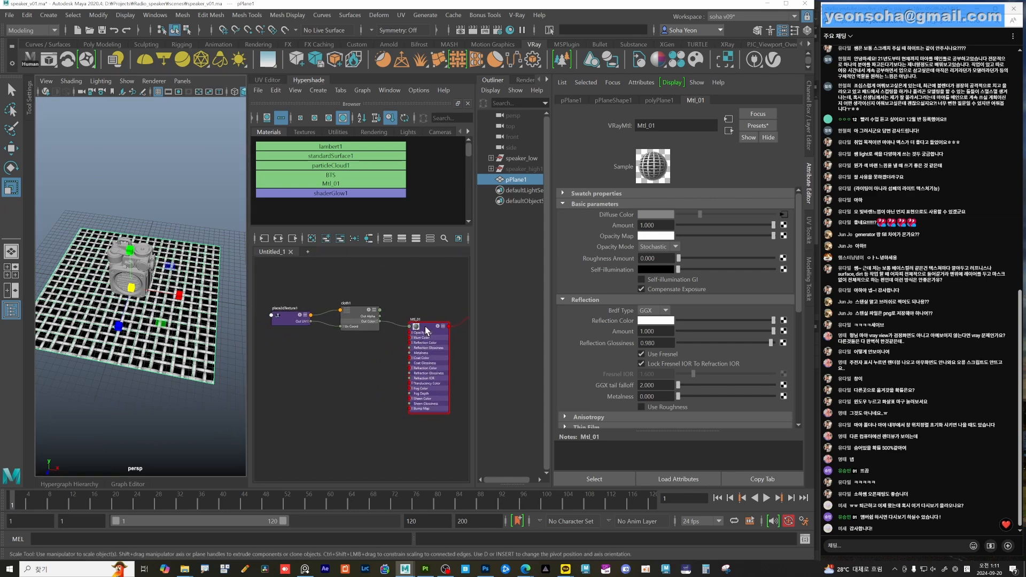
pyautogui.click(275, 89)
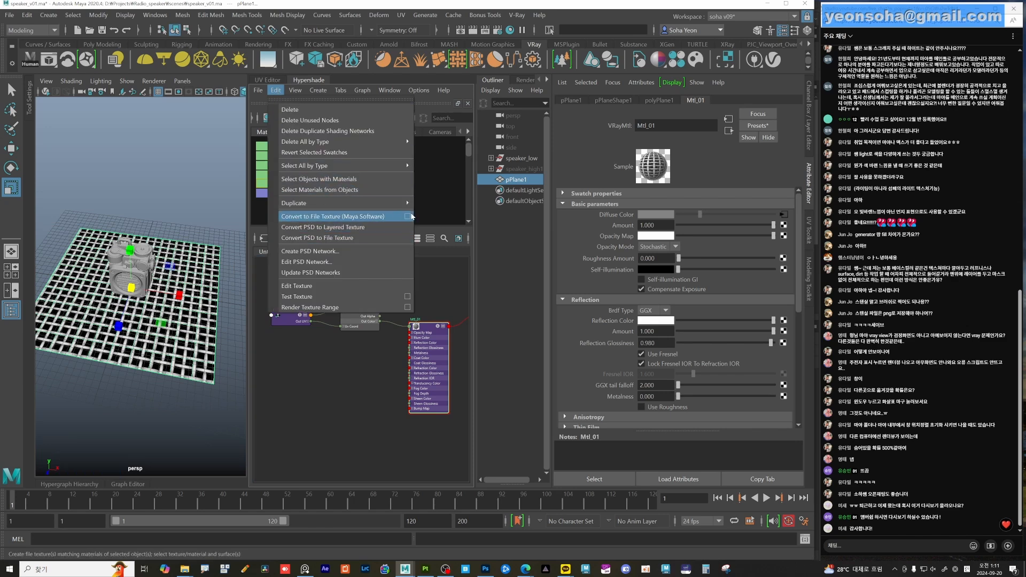
pyautogui.click(408, 216)
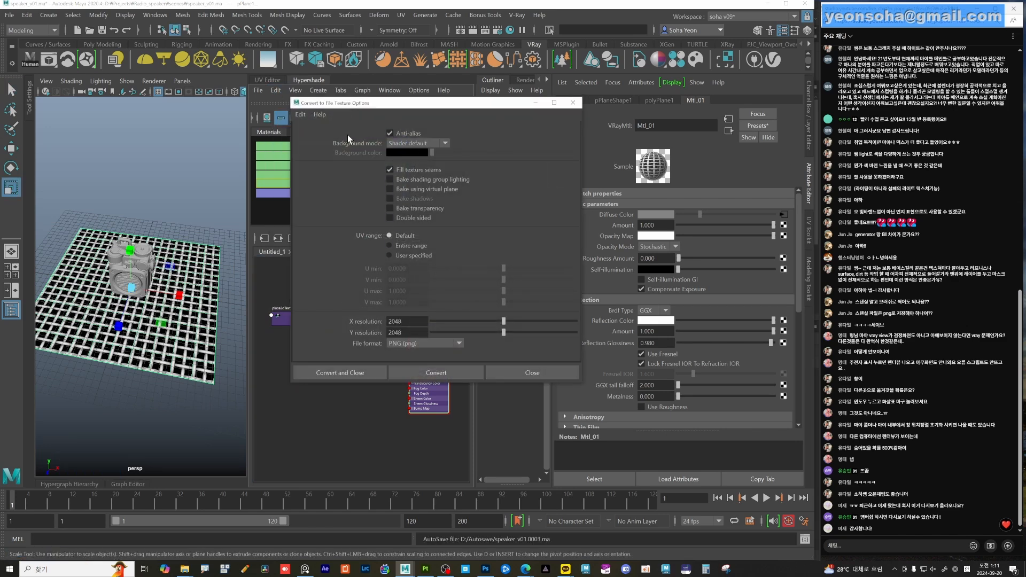
pyautogui.click(300, 114)
pyautogui.click(315, 136)
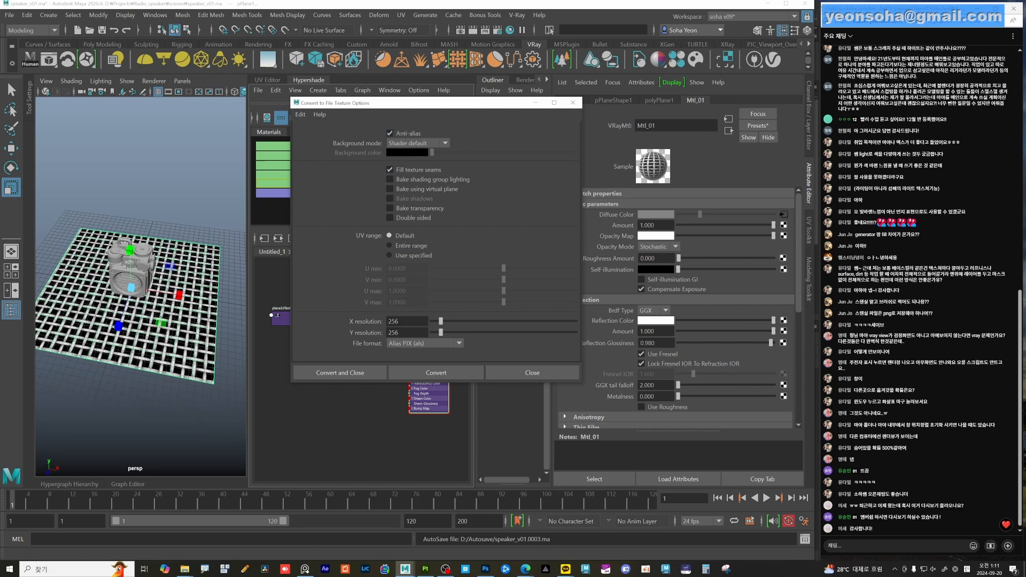
# - Convert the material's cloth texture to a PNG file at 2048 by 2048 resolution
pyautogui.doubleClick(406, 321)
pyautogui.write('2048')
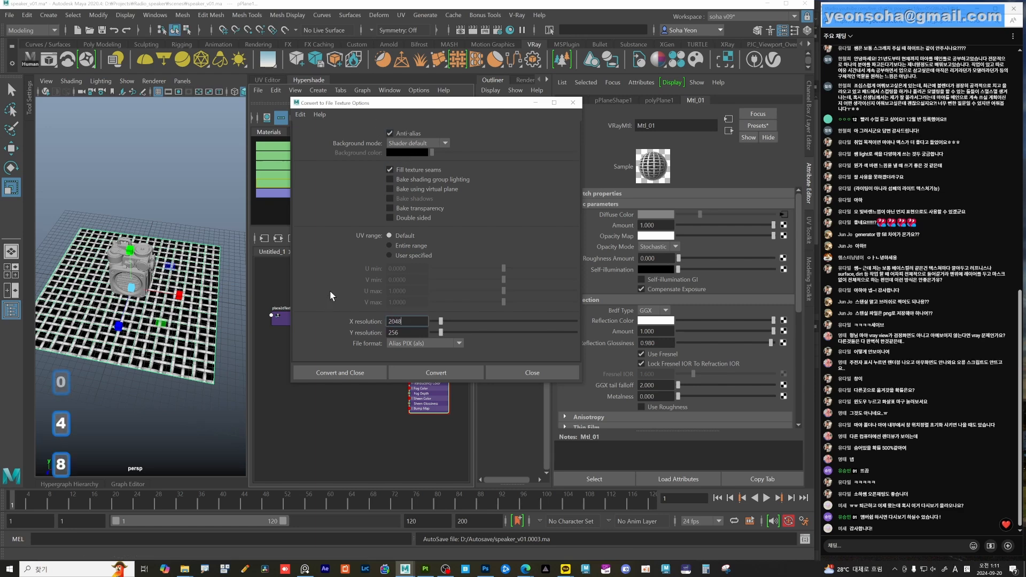
pyautogui.press('Tab')
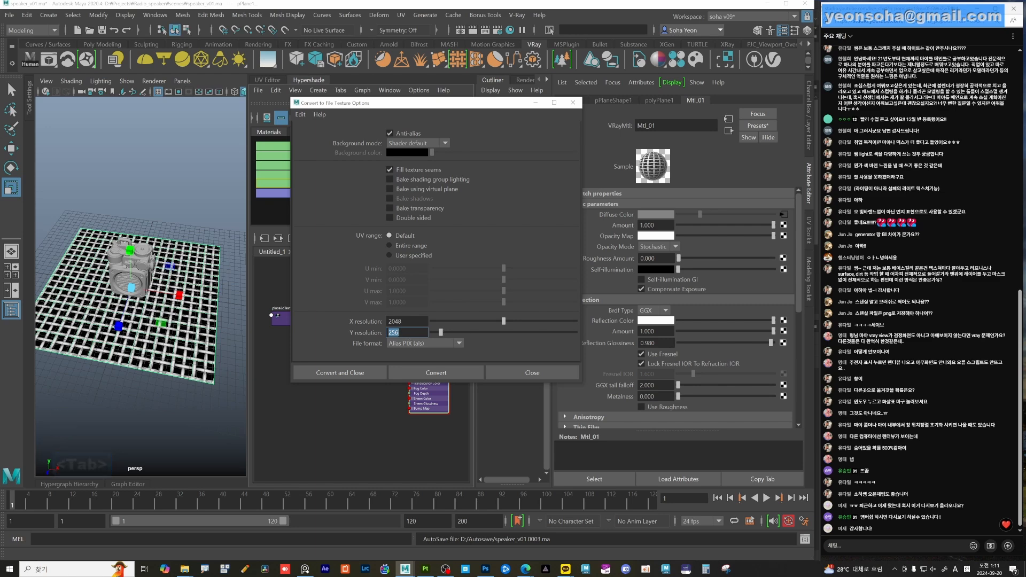
pyautogui.write('2048')
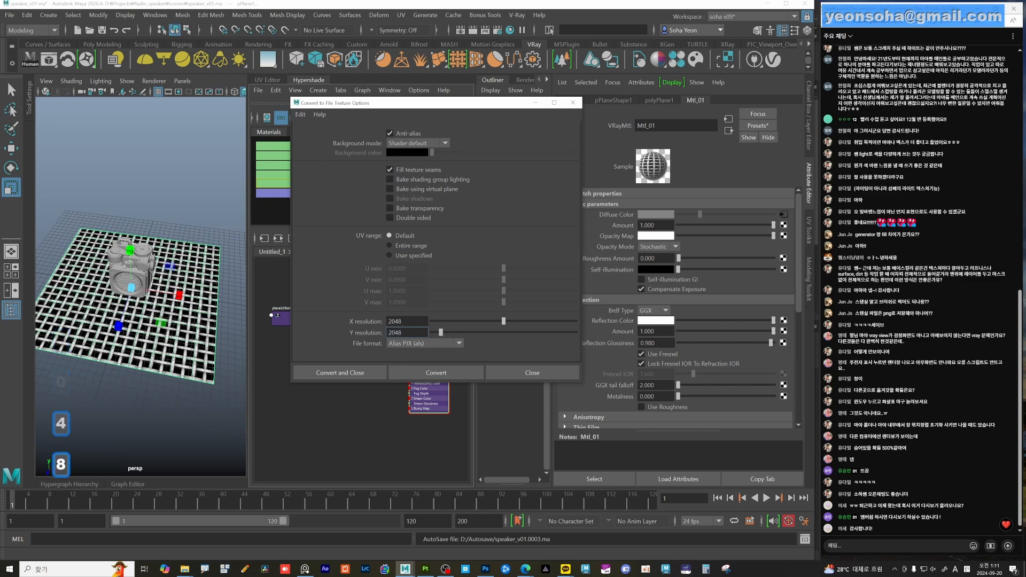
pyautogui.click(418, 345)
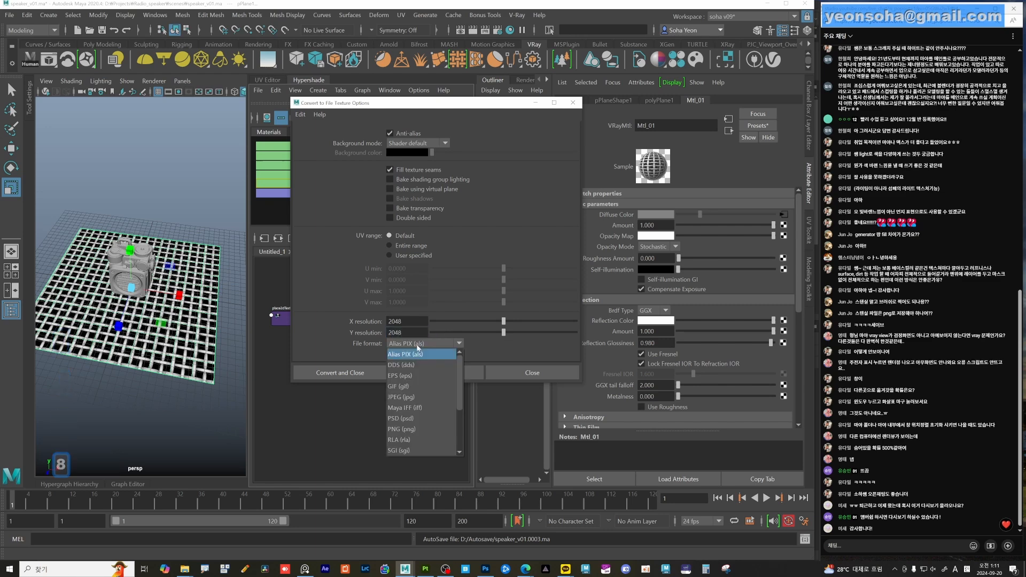
pyautogui.click(418, 430)
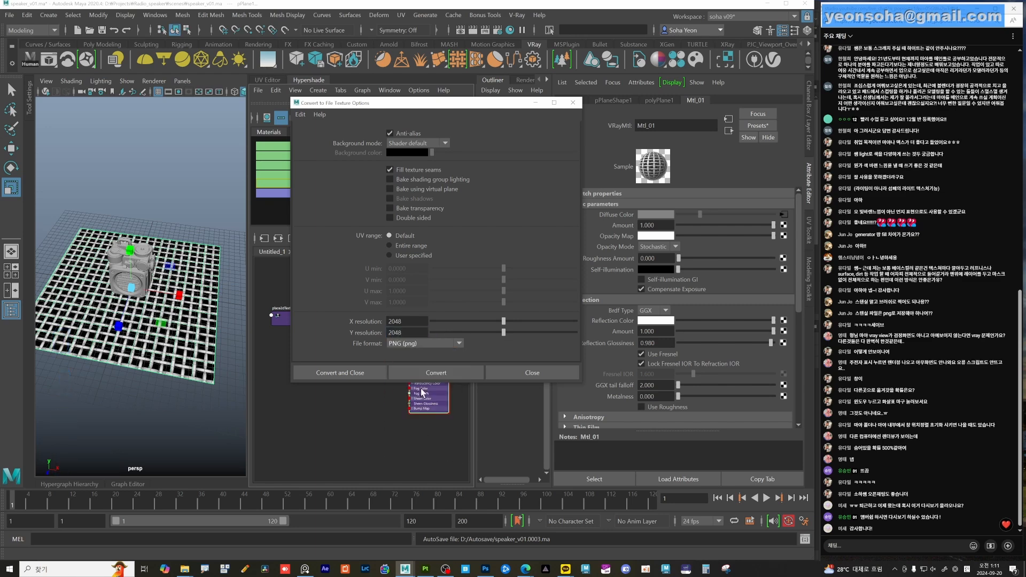
pyautogui.click(343, 373)
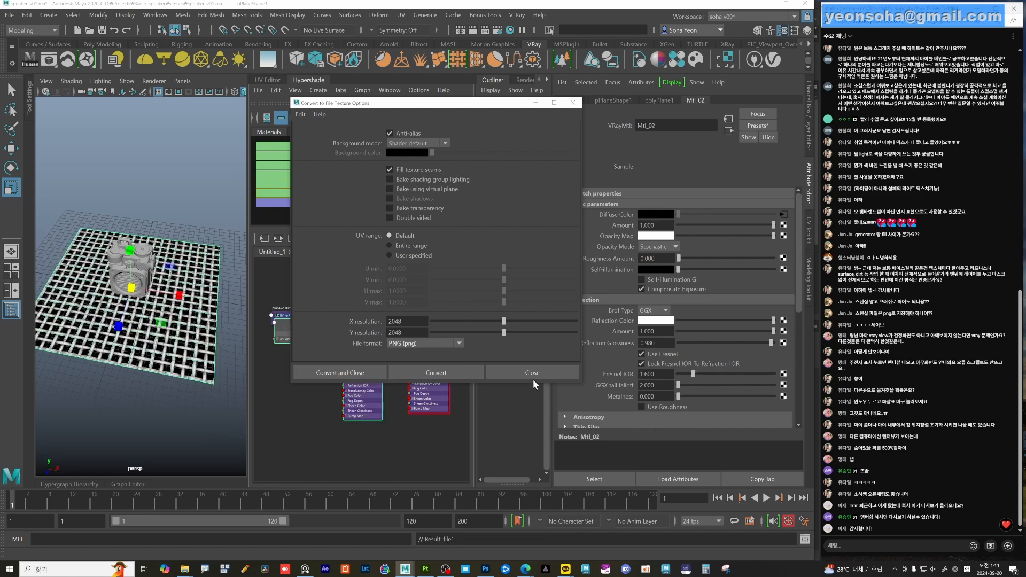
# - Graph the plane's new Mtl_02 network and inspect the cloth1-pPlane1.png file texture with its sample refreshed
pyautogui.click(187, 355)
pyautogui.click(368, 238)
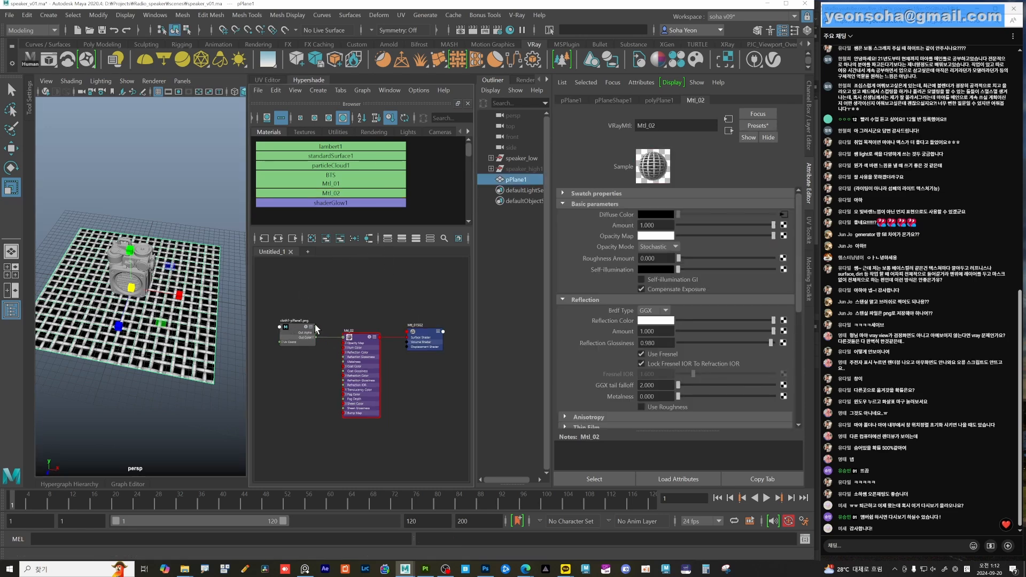
pyautogui.keyDown('alt'); pyautogui.moveTo(316, 326); pyautogui.dragTo(381, 340, button='middle'); pyautogui.keyUp('alt')
pyautogui.keyDown('alt'); pyautogui.moveTo(380, 340); pyautogui.dragTo(381, 333, button='right'); pyautogui.keyUp('alt')
pyautogui.click(381, 332)
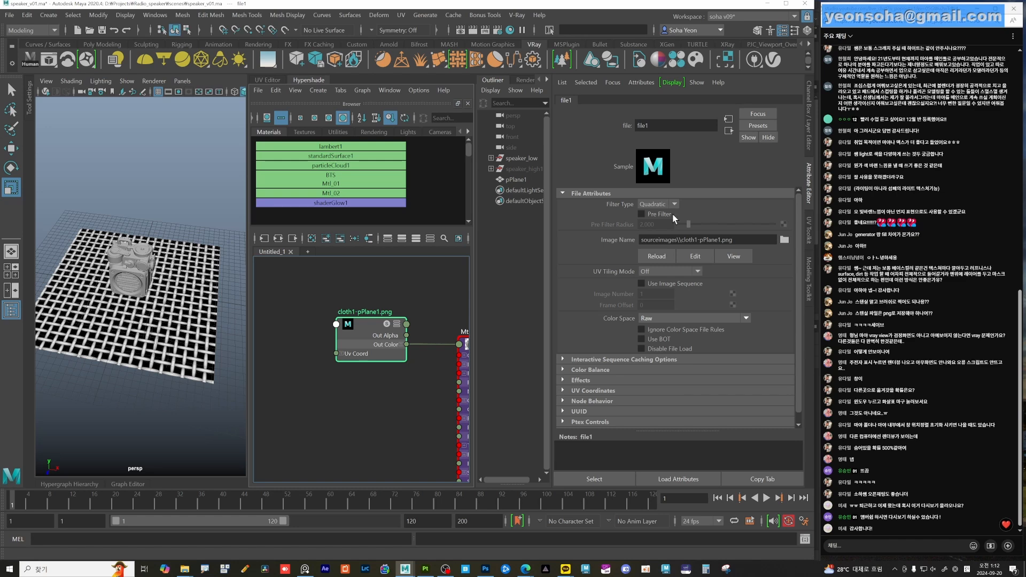
pyautogui.click(664, 174)
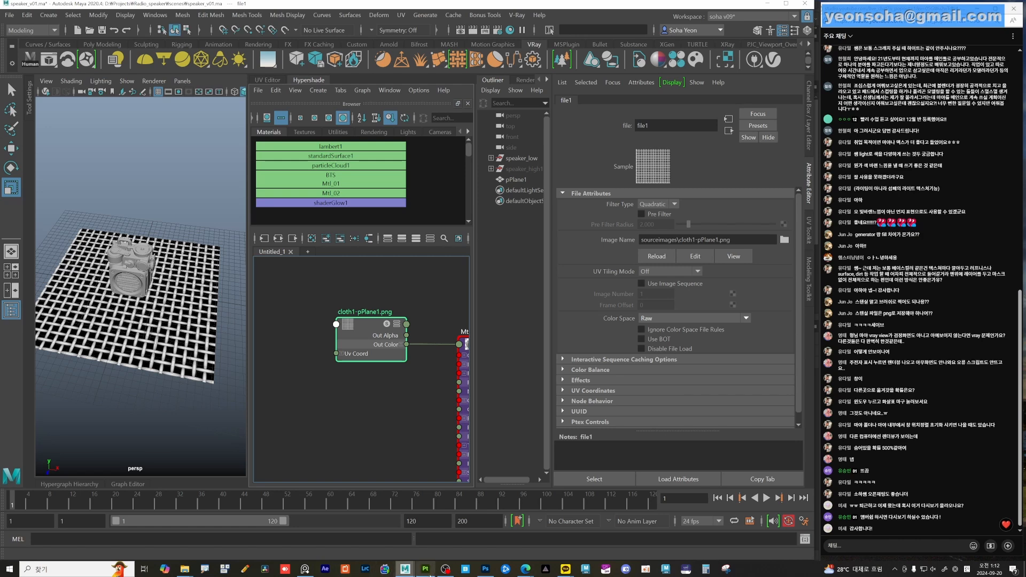
# - Switch to Substance 3D Painter and import cloth1-pPlane1.png from the sourceimages folder as a texture into the BT_speaker_v2 project
pyautogui.click(426, 569)
pyautogui.moveTo(184, 569)
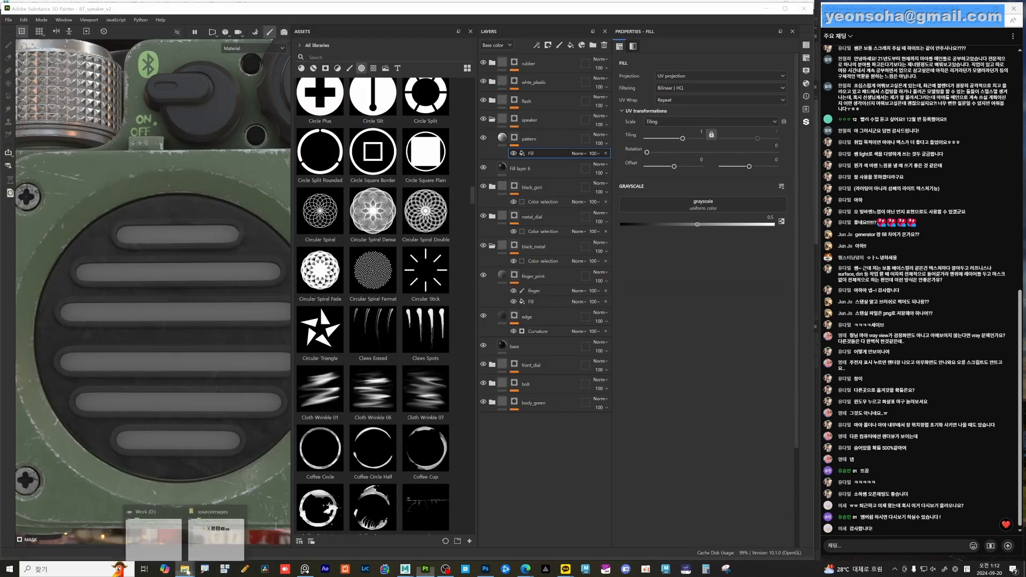
pyautogui.click(225, 541)
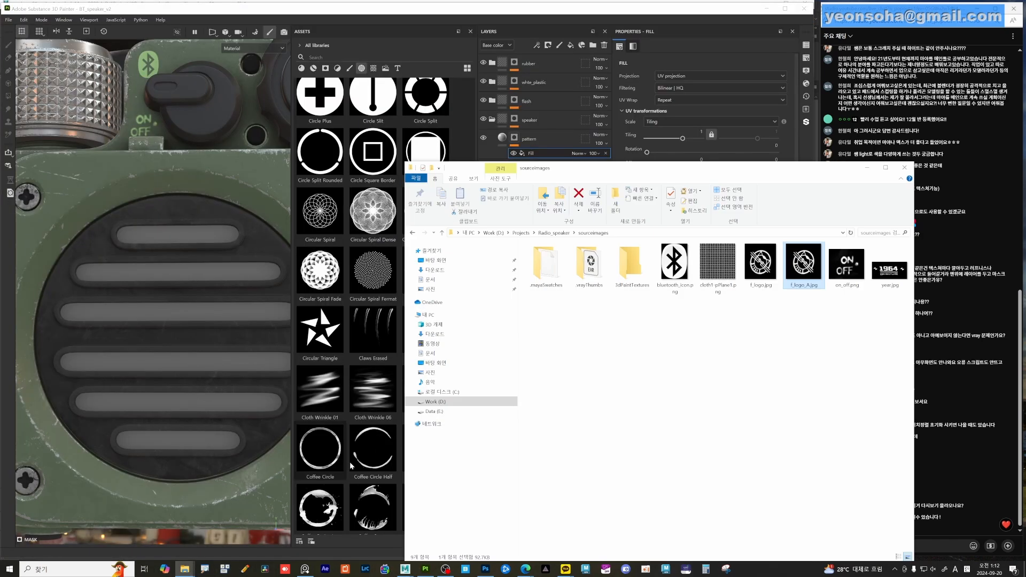
pyautogui.click(722, 271)
pyautogui.moveTo(720, 271)
pyautogui.mouseDown()
pyautogui.moveTo(364, 406)
pyautogui.moveTo(347, 427)
pyautogui.mouseUp()
pyautogui.click(866, 167)
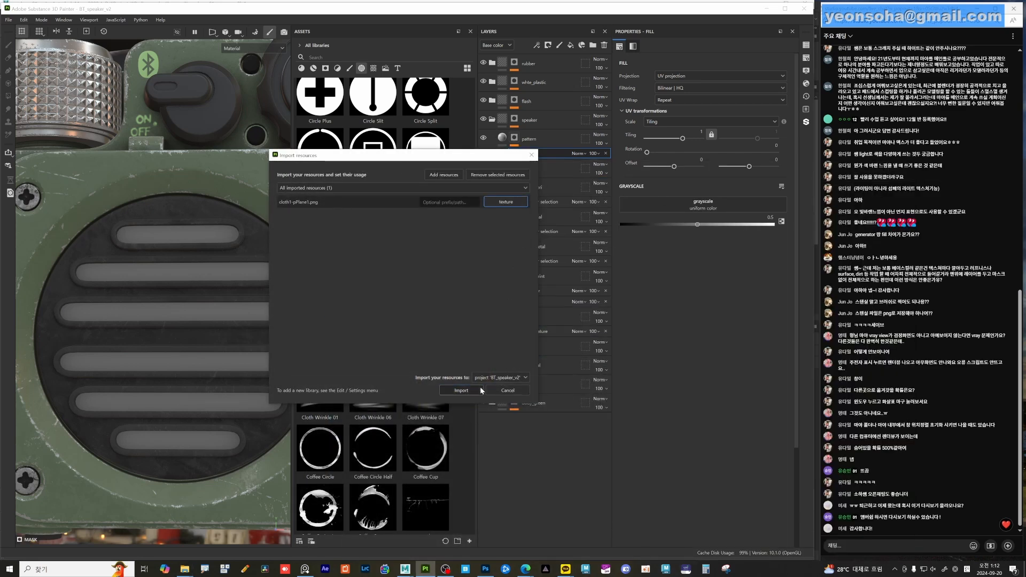
pyautogui.click(460, 390)
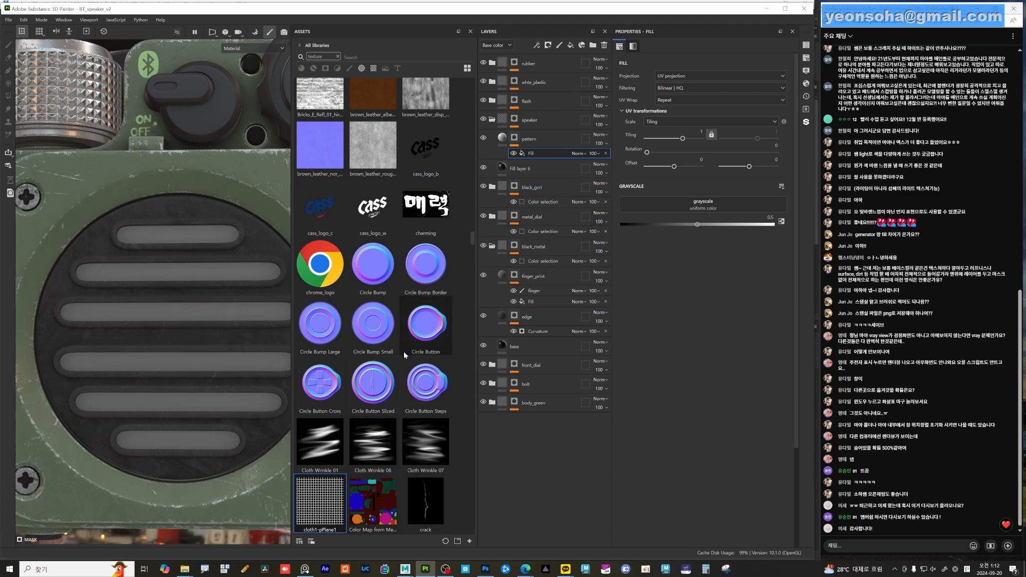
# - Assign cloth1-pPlane1 as the grayscale of the pattern layer's mask fill and set its tiling to 23.04
pyautogui.moveTo(324, 504); pyautogui.dragTo(659, 209)
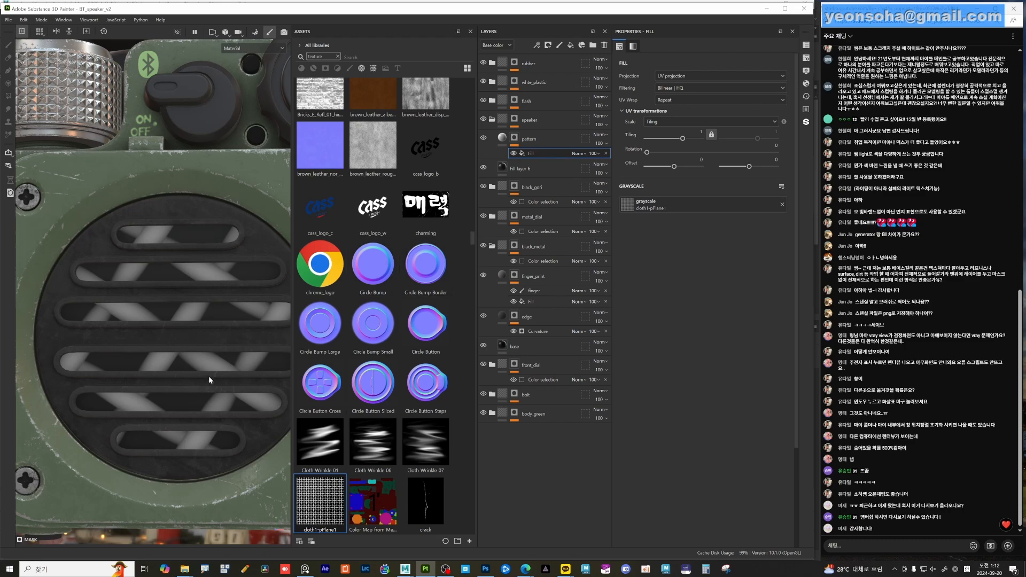
pyautogui.moveTo(208, 379)
pyautogui.keyDown('alt'); pyautogui.mouseDown()
pyautogui.moveTo(197, 344)
pyautogui.moveTo(206, 369)
pyautogui.mouseUp(); pyautogui.keyUp('alt')
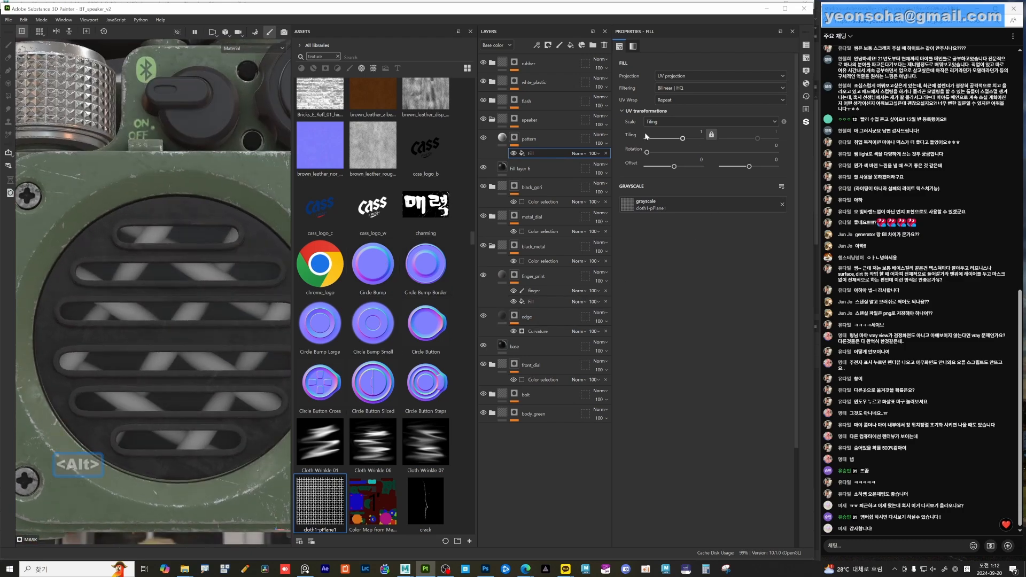
pyautogui.moveTo(683, 139); pyautogui.dragTo(698, 138)
pyautogui.keyDown('alt'); pyautogui.moveTo(194, 363); pyautogui.dragTo(149, 344); pyautogui.keyUp('alt')
pyautogui.keyDown('alt'); pyautogui.moveTo(149, 344); pyautogui.dragTo(206, 412, button='right'); pyautogui.keyUp('alt')
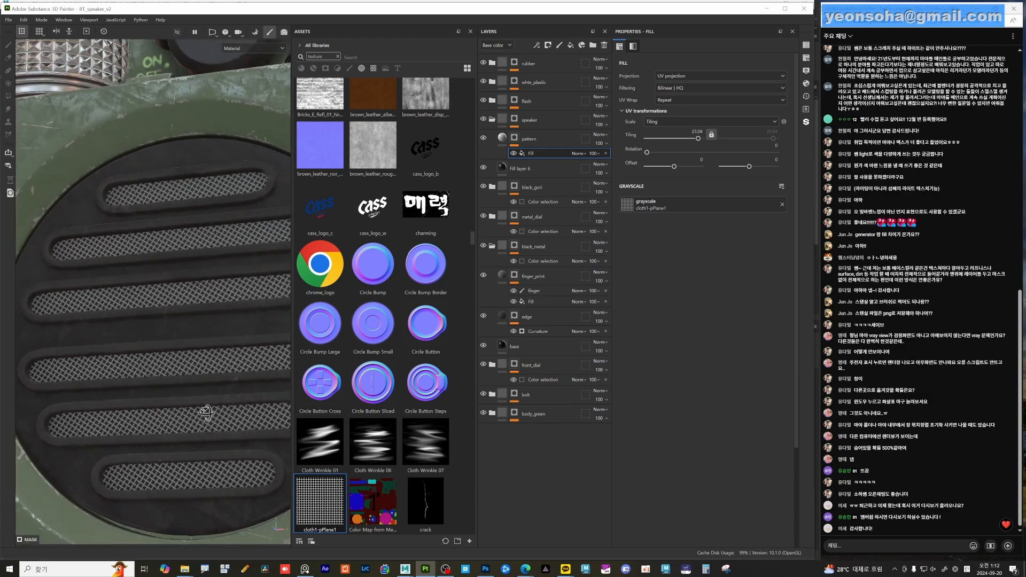
pyautogui.keyDown('alt'); pyautogui.moveTo(207, 412); pyautogui.dragTo(215, 444, button='middle'); pyautogui.keyUp('alt')
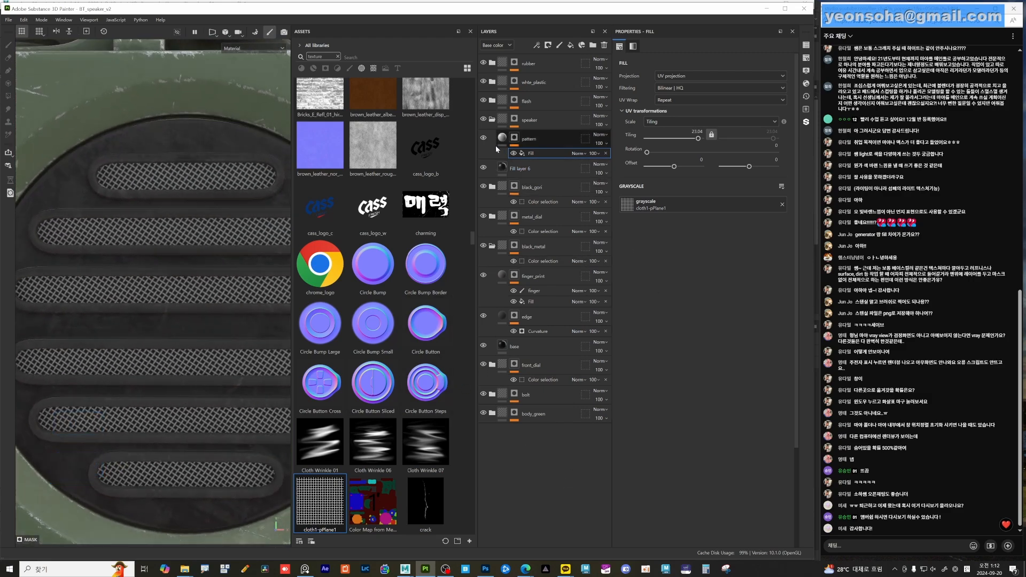
# - Darken the pattern layer's base color to the dark grey 585252
pyautogui.click(484, 138)
pyautogui.click(484, 138)
pyautogui.click(514, 145)
pyautogui.click(693, 263)
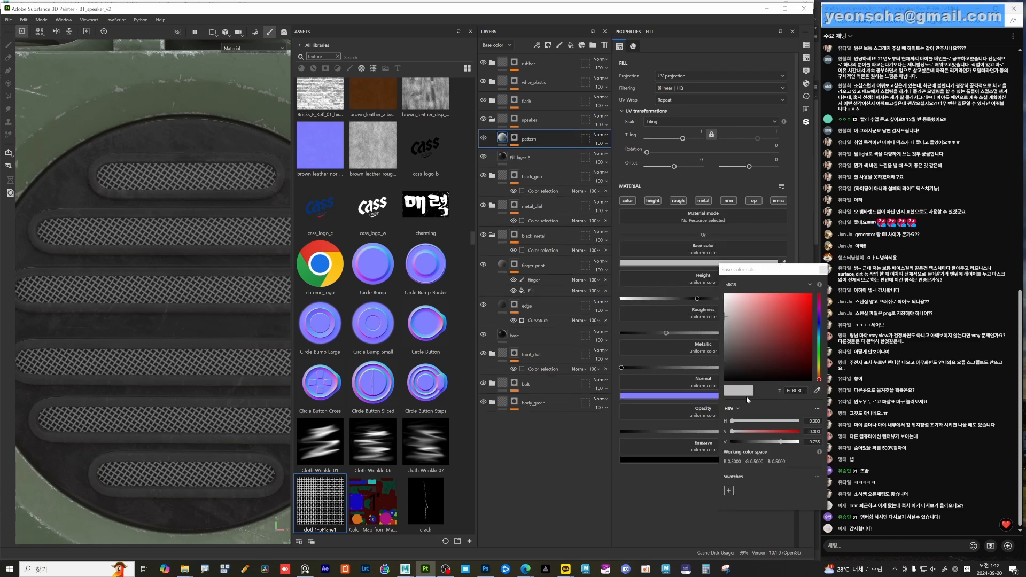
pyautogui.moveTo(730, 340); pyautogui.dragTo(730, 347)
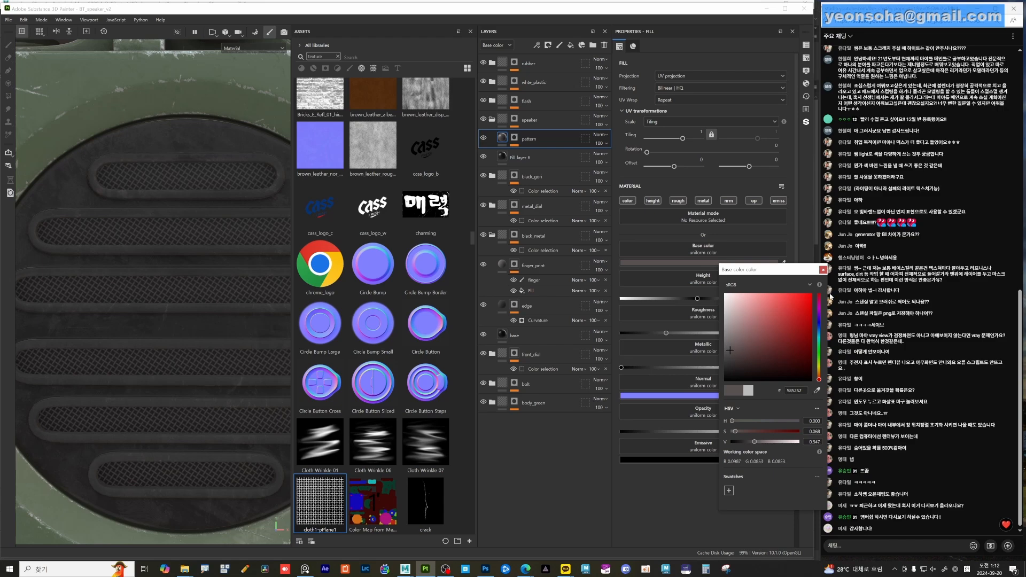
pyautogui.click(823, 270)
# - Raise the pattern layer's height to 0.1606 to give the grille mesh relief
pyautogui.keyDown('alt'); pyautogui.moveTo(251, 300); pyautogui.dragTo(234, 263); pyautogui.keyUp('alt')
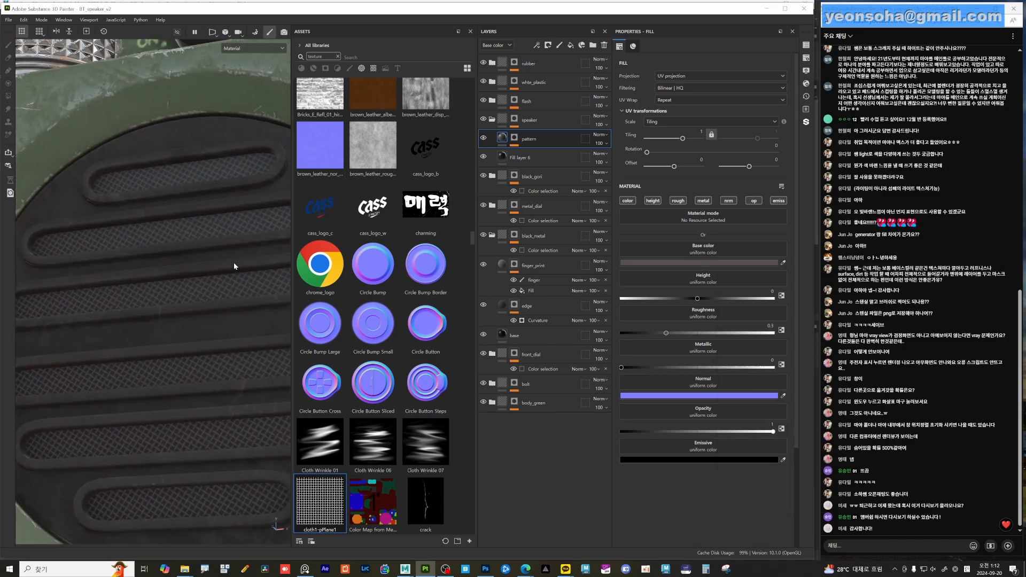
pyautogui.click(503, 138)
pyautogui.moveTo(704, 299); pyautogui.dragTo(710, 299)
pyautogui.keyDown('alt'); pyautogui.moveTo(202, 300); pyautogui.dragTo(206, 287, button='middle'); pyautogui.keyUp('alt')
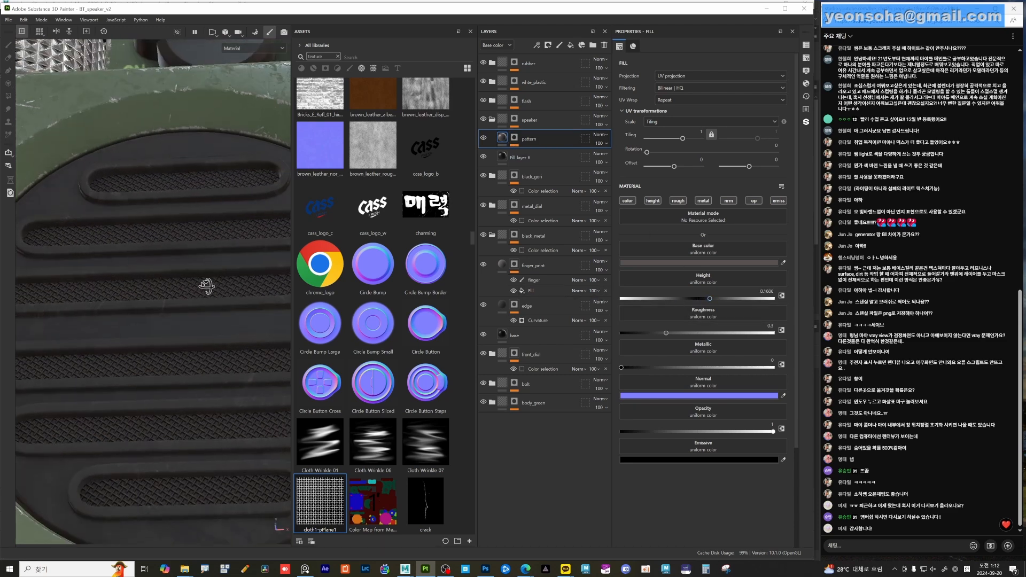
pyautogui.keyDown('alt'); pyautogui.moveTo(206, 287); pyautogui.dragTo(218, 303, button='right'); pyautogui.keyUp('alt')
pyautogui.keyDown('alt'); pyautogui.moveTo(218, 302); pyautogui.dragTo(206, 304, button='middle'); pyautogui.keyUp('alt')
pyautogui.keyDown('alt'); pyautogui.moveTo(206, 303); pyautogui.dragTo(174, 305, button='right'); pyautogui.keyUp('alt')
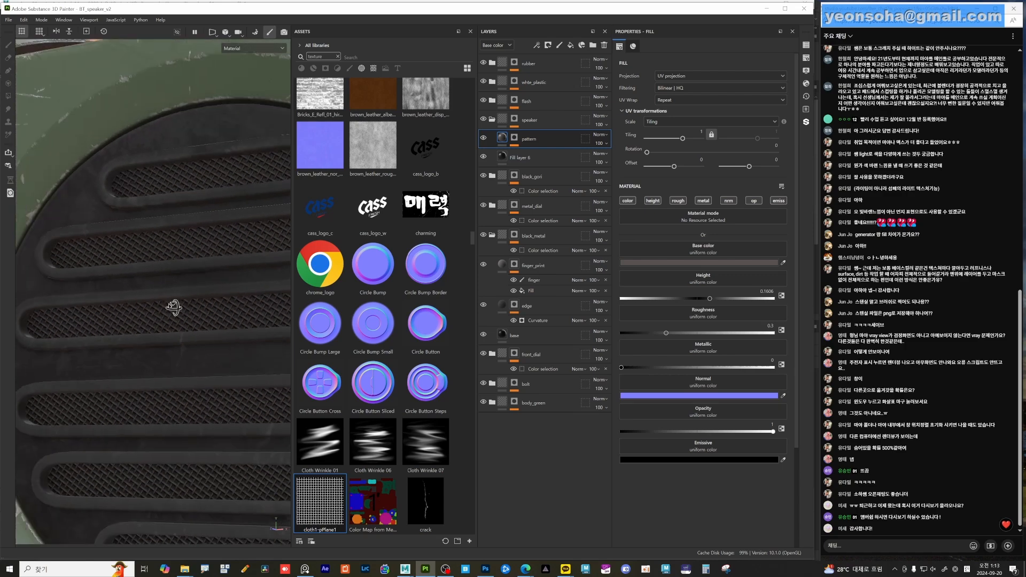
# - Widen the 3D viewport to make room for the whole speaker front
pyautogui.keyDown('alt'); pyautogui.moveTo(175, 306); pyautogui.dragTo(223, 314); pyautogui.keyUp('alt')
pyautogui.keyDown('alt'); pyautogui.moveTo(223, 314); pyautogui.dragTo(257, 320, button='right'); pyautogui.keyUp('alt')
pyautogui.keyDown('alt'); pyautogui.moveTo(278, 314); pyautogui.dragTo(252, 353); pyautogui.keyUp('alt')
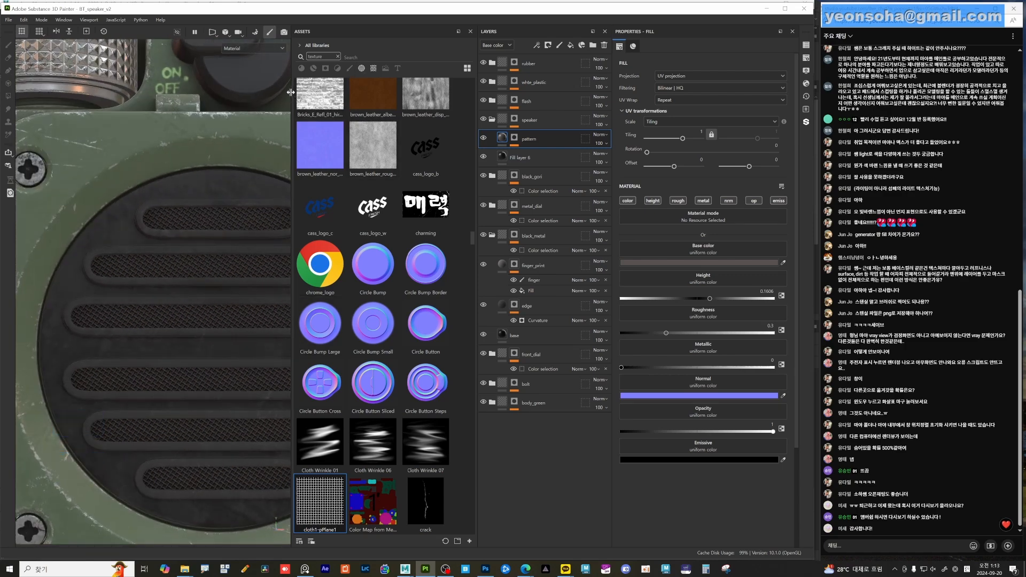
pyautogui.moveTo(292, 102); pyautogui.dragTo(430, 102)
pyautogui.keyDown('alt'); pyautogui.moveTo(278, 299); pyautogui.dragTo(318, 351); pyautogui.keyUp('alt')
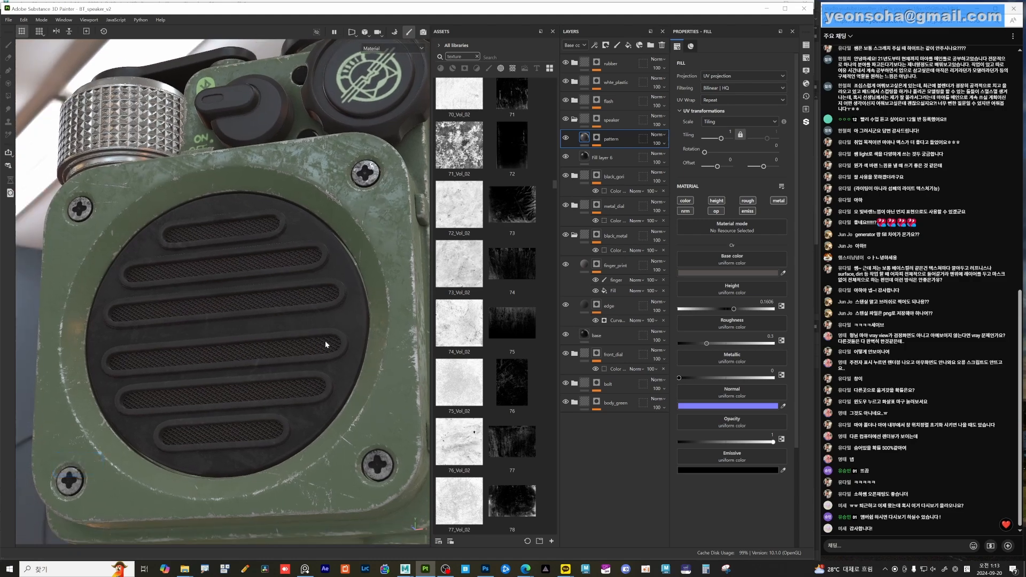
# - Examine the textured speaker from the front, side and underside, checking the grille mesh, body and top dials
pyautogui.keyDown('alt'); pyautogui.moveTo(255, 324); pyautogui.dragTo(225, 334, button='right'); pyautogui.keyUp('alt')
pyautogui.keyDown('alt'); pyautogui.moveTo(225, 334); pyautogui.dragTo(266, 314); pyautogui.keyUp('alt')
pyautogui.keyDown('alt'); pyautogui.moveTo(265, 314); pyautogui.dragTo(263, 349, button='middle'); pyautogui.keyUp('alt')
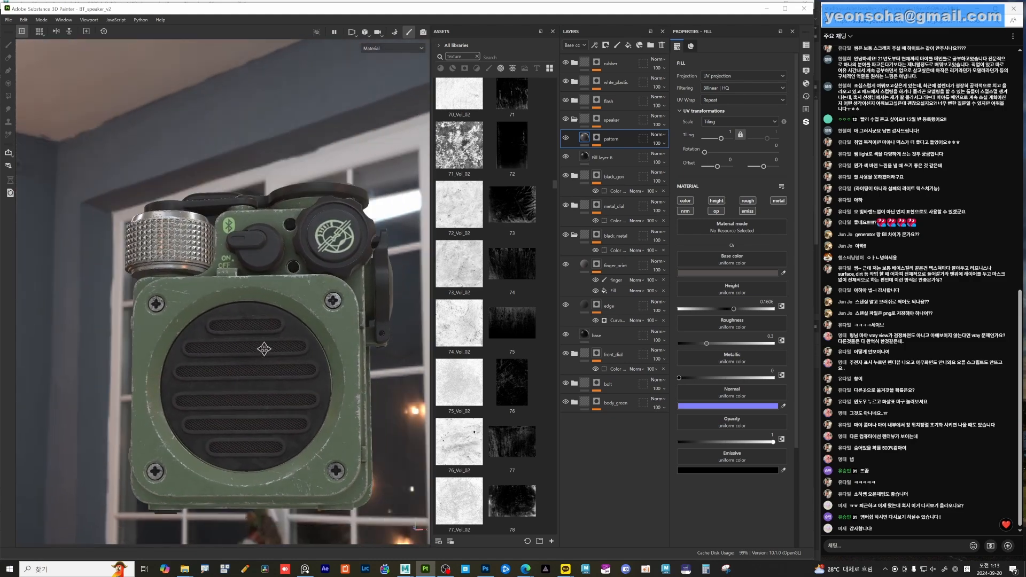
pyautogui.keyDown('alt'); pyautogui.moveTo(264, 348); pyautogui.dragTo(235, 348); pyautogui.keyUp('alt')
pyautogui.keyDown('shift'); pyautogui.moveTo(272, 334); pyautogui.dragTo(309, 336, button='right'); pyautogui.keyUp('shift')
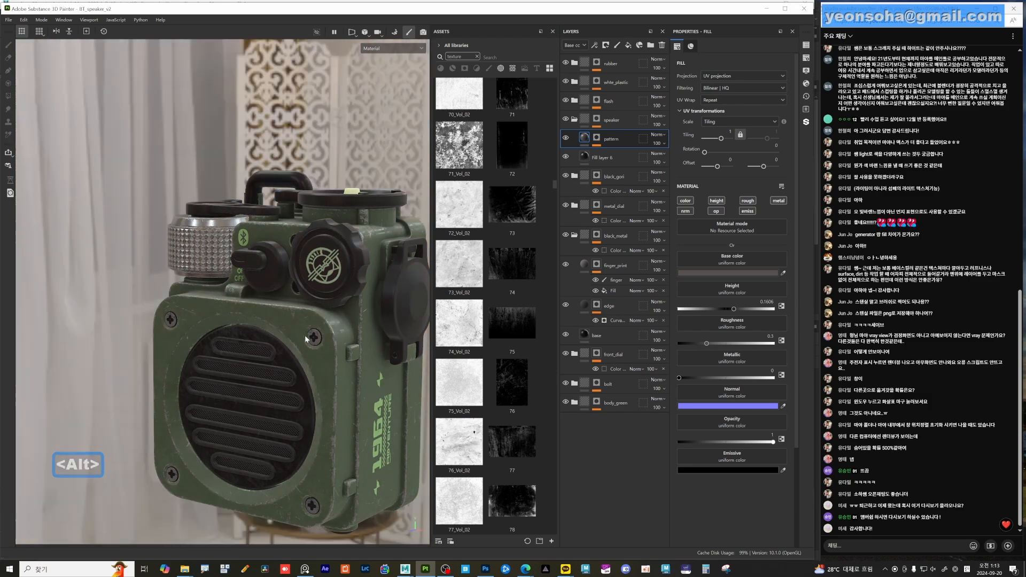
pyautogui.keyDown('alt'); pyautogui.moveTo(292, 375); pyautogui.dragTo(329, 383); pyautogui.keyUp('alt')
pyautogui.keyDown('alt'); pyautogui.moveTo(329, 382); pyautogui.dragTo(299, 377, button='middle'); pyautogui.keyUp('alt')
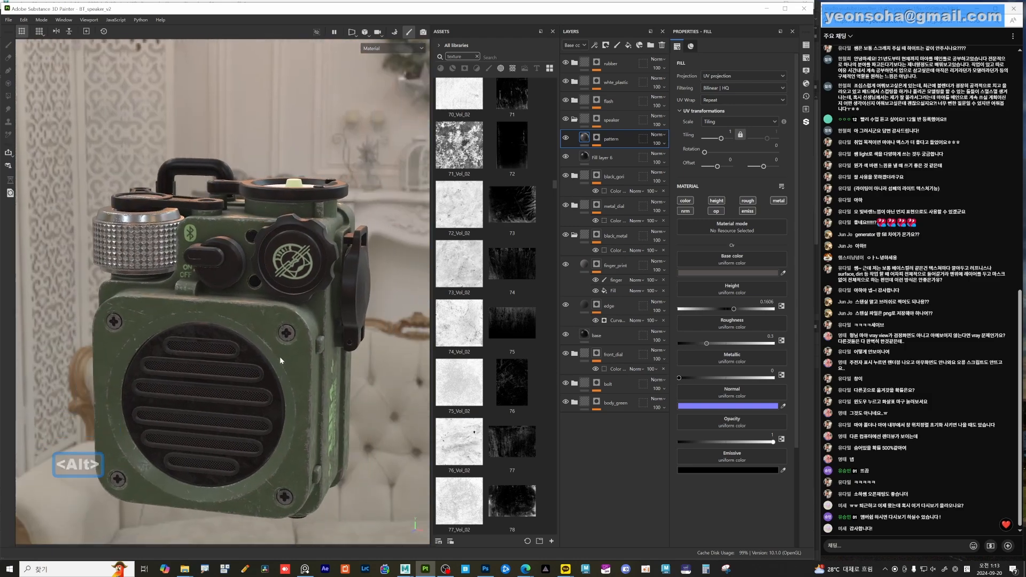
pyautogui.keyDown('alt'); pyautogui.moveTo(281, 295); pyautogui.dragTo(284, 274); pyautogui.keyUp('alt')
pyautogui.keyDown('alt'); pyautogui.moveTo(283, 273); pyautogui.dragTo(304, 285, button='right'); pyautogui.keyUp('alt')
pyautogui.keyDown('alt'); pyautogui.moveTo(295, 353); pyautogui.dragTo(233, 369); pyautogui.keyUp('alt')
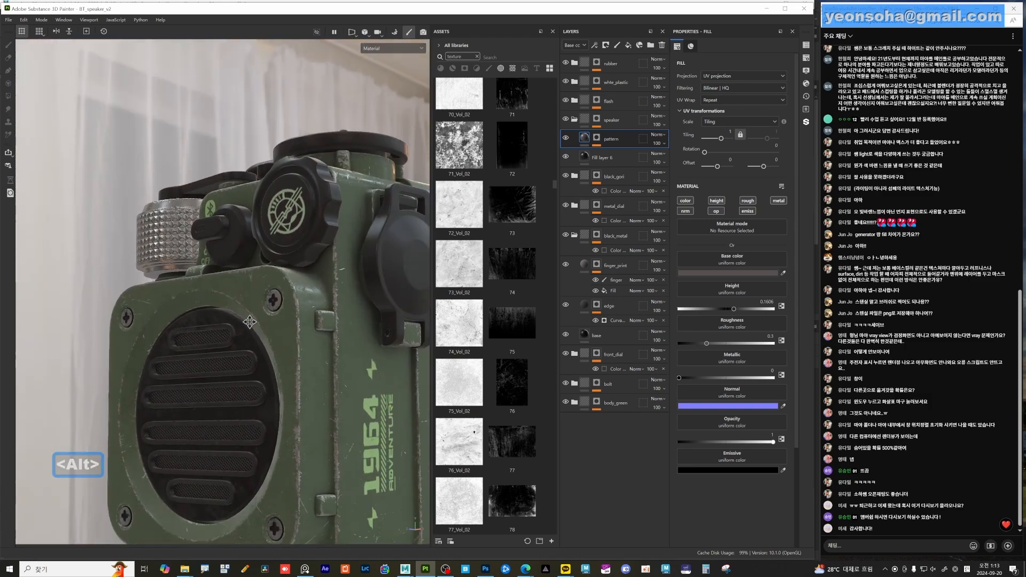
pyautogui.keyDown('alt'); pyautogui.moveTo(236, 396); pyautogui.dragTo(235, 326, button='middle'); pyautogui.keyUp('alt')
pyautogui.keyDown('alt'); pyautogui.moveTo(246, 374); pyautogui.dragTo(289, 401, button='right'); pyautogui.keyUp('alt')
pyautogui.keyDown('alt'); pyautogui.moveTo(235, 406); pyautogui.dragTo(300, 370); pyautogui.keyUp('alt')
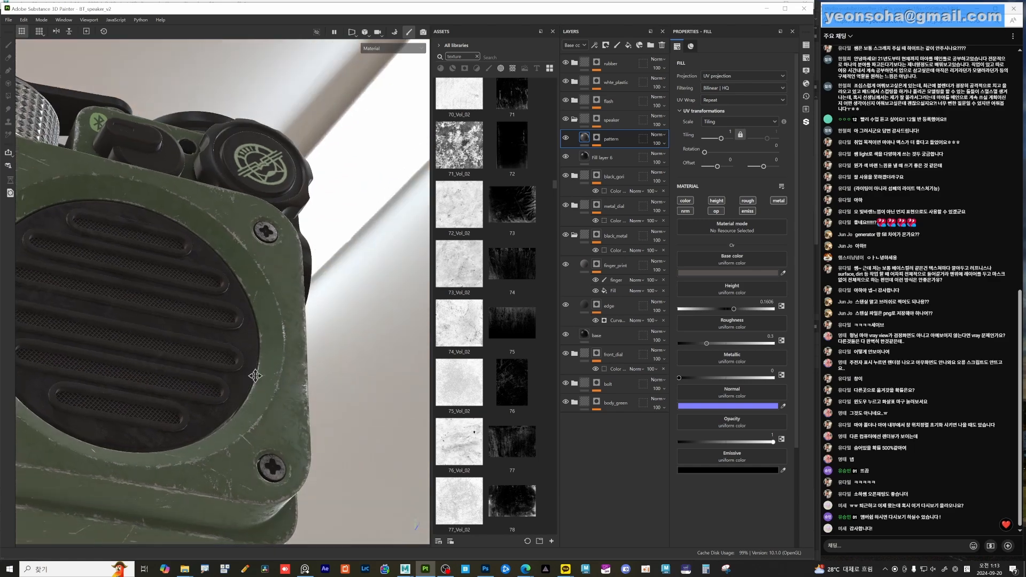
pyautogui.keyDown('alt'); pyautogui.moveTo(301, 369); pyautogui.dragTo(369, 393, button='middle'); pyautogui.keyUp('alt')
pyautogui.keyDown('alt'); pyautogui.moveTo(369, 393); pyautogui.dragTo(272, 402, button='right'); pyautogui.keyUp('alt')
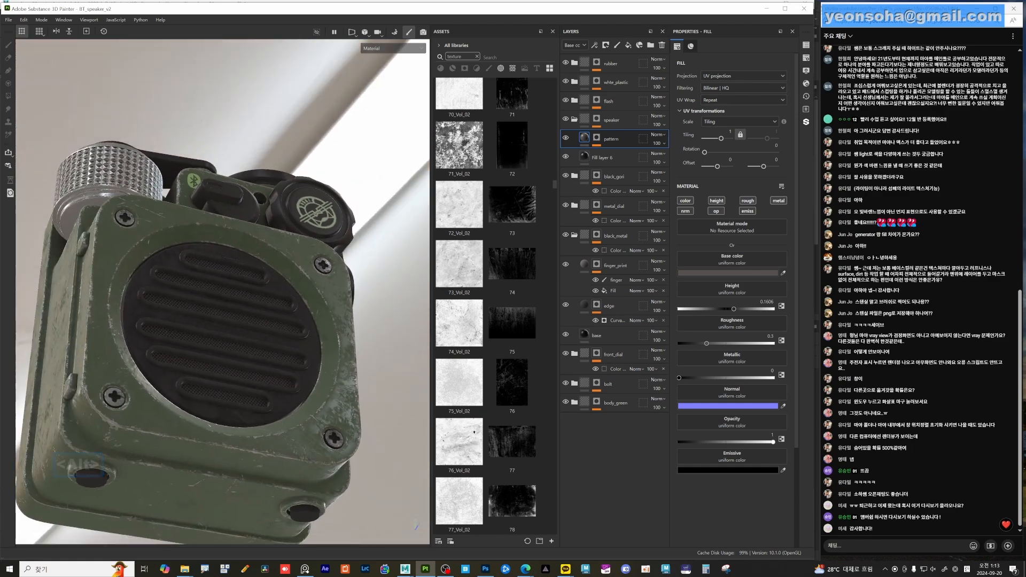
pyautogui.keyDown('alt'); pyautogui.moveTo(199, 278); pyautogui.dragTo(188, 369); pyautogui.keyUp('alt')
pyautogui.keyDown('alt'); pyautogui.moveTo(189, 369); pyautogui.dragTo(229, 385, button='right'); pyautogui.keyUp('alt')
pyautogui.keyDown('alt'); pyautogui.moveTo(230, 384); pyautogui.dragTo(238, 411); pyautogui.keyUp('alt')
pyautogui.keyDown('alt'); pyautogui.moveTo(238, 411); pyautogui.dragTo(249, 373, button='middle'); pyautogui.keyUp('alt')
pyautogui.keyDown('alt'); pyautogui.moveTo(248, 373); pyautogui.dragTo(286, 376, button='right'); pyautogui.keyUp('alt')
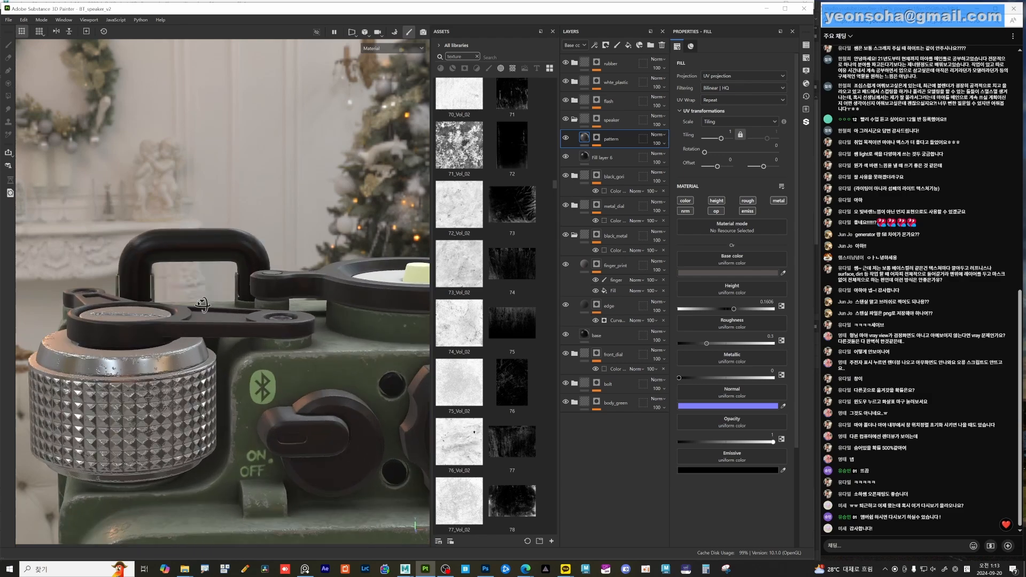
# - Compare the carry handle and surrounding top parts of the model with the speaker reference photos
pyautogui.keyDown('alt'); pyautogui.moveTo(196, 267); pyautogui.dragTo(200, 320); pyautogui.keyUp('alt')
pyautogui.click(305, 569)
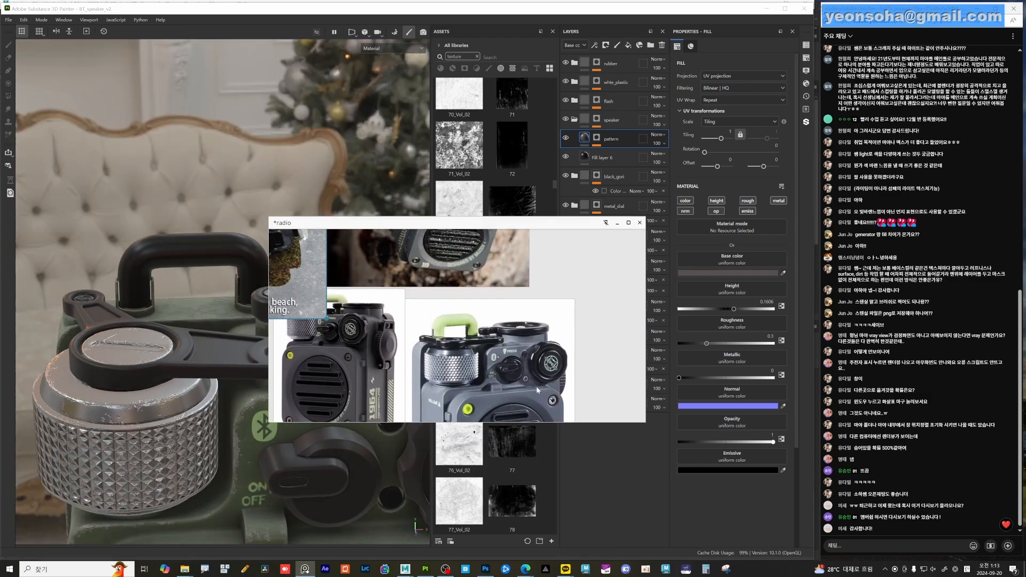
pyautogui.moveTo(509, 320); pyautogui.dragTo(491, 576, button='right')
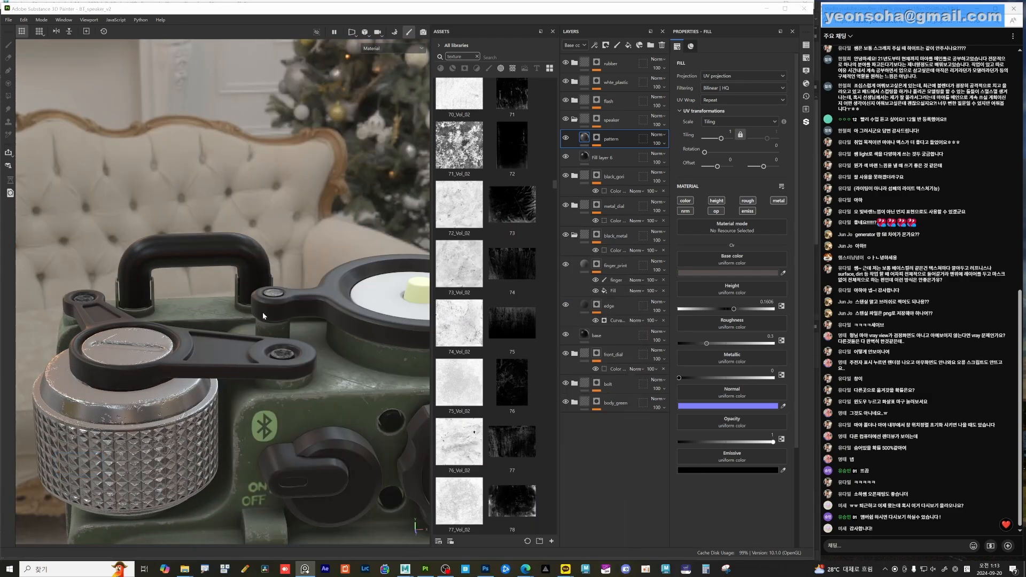
pyautogui.keyDown('alt'); pyautogui.moveTo(263, 313); pyautogui.dragTo(295, 291); pyautogui.keyUp('alt')
pyautogui.keyDown('alt'); pyautogui.moveTo(295, 290); pyautogui.dragTo(352, 356, button='middle'); pyautogui.keyUp('alt')
pyautogui.keyDown('alt'); pyautogui.moveTo(351, 356); pyautogui.dragTo(319, 354); pyautogui.keyUp('alt')
pyautogui.keyDown('alt'); pyautogui.moveTo(318, 353); pyautogui.dragTo(266, 329, button='middle'); pyautogui.keyUp('alt')
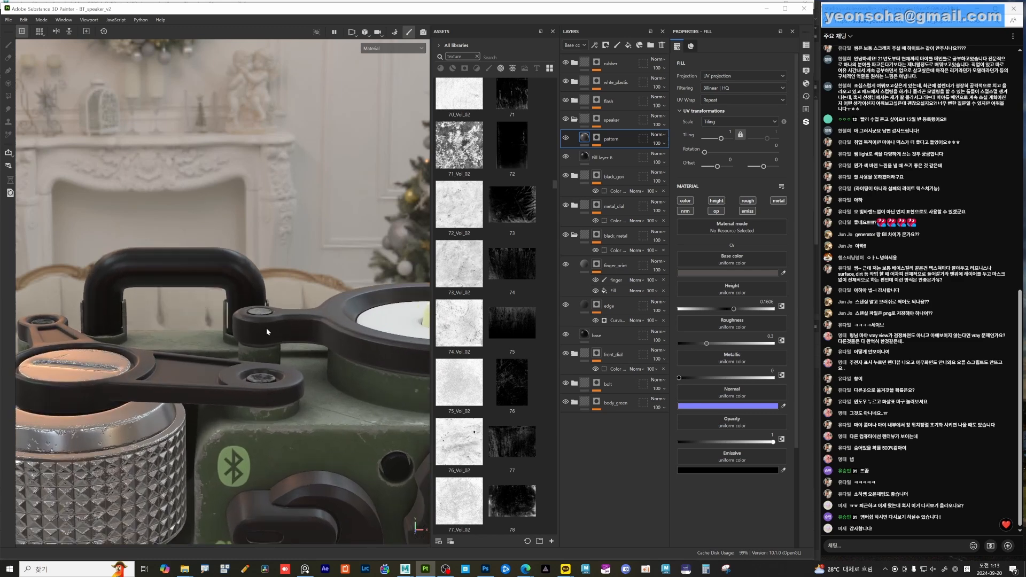
pyautogui.keyDown('alt'); pyautogui.moveTo(252, 308); pyautogui.dragTo(347, 272); pyautogui.keyUp('alt')
pyautogui.keyDown('alt'); pyautogui.moveTo(348, 271); pyautogui.dragTo(355, 239, button='middle'); pyautogui.keyUp('alt')
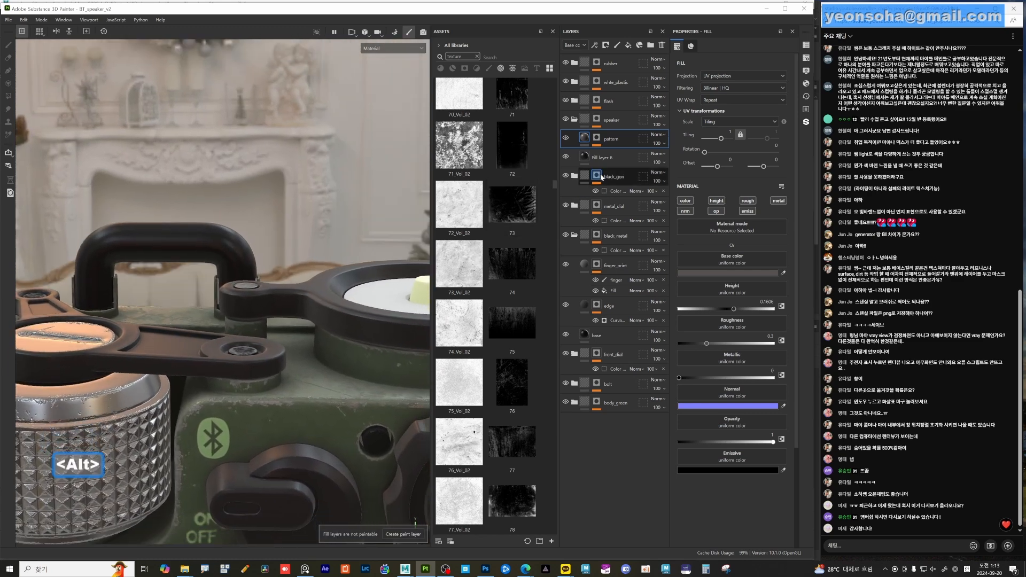
# - Collapse the open speaker, black_gori, metal_dial, black_metal and front_dial groups in the layer stack
pyautogui.click(575, 119)
pyautogui.click(577, 139)
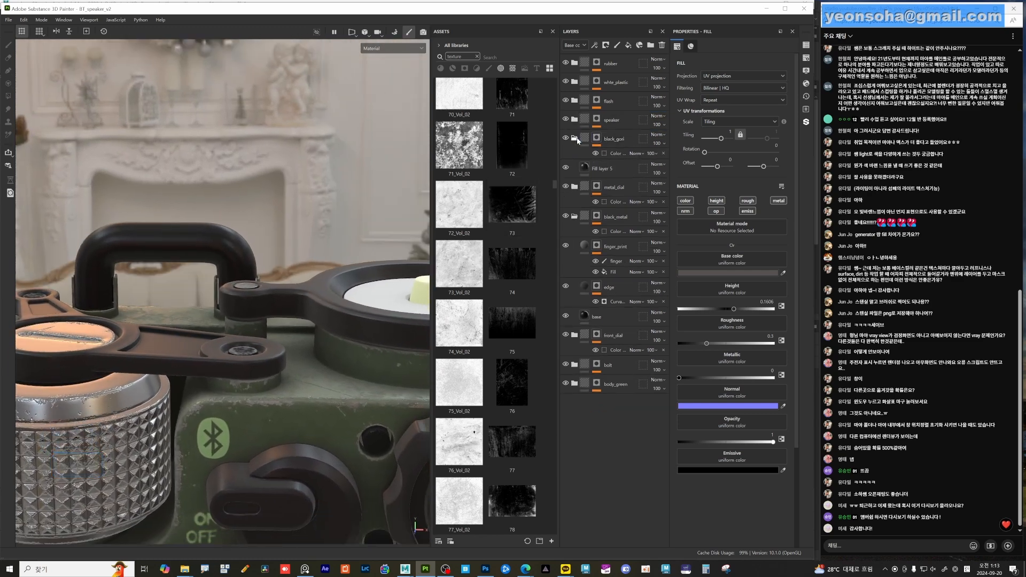
pyautogui.click(576, 140)
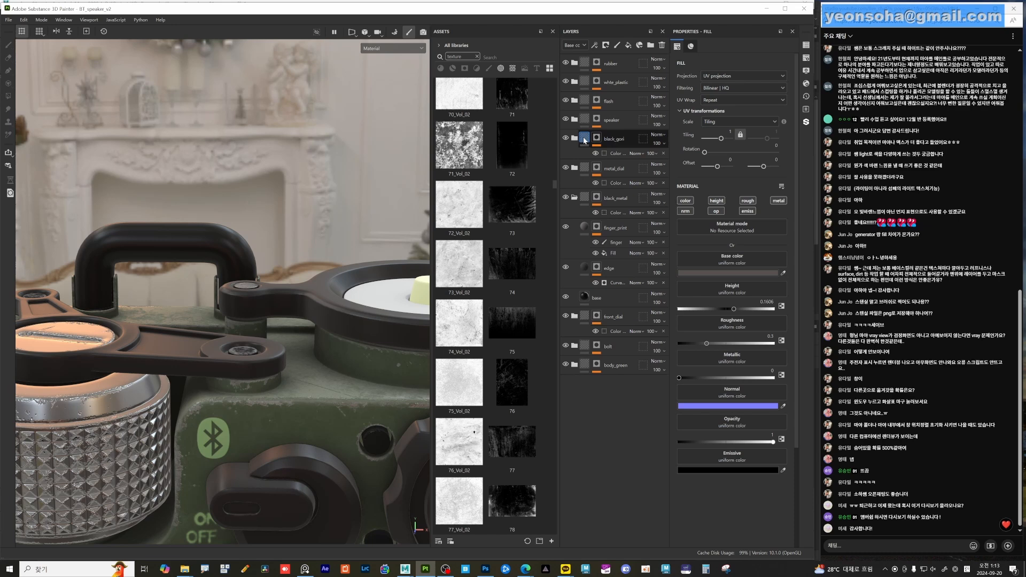
pyautogui.click(584, 140)
pyautogui.click(586, 160)
pyautogui.click(587, 177)
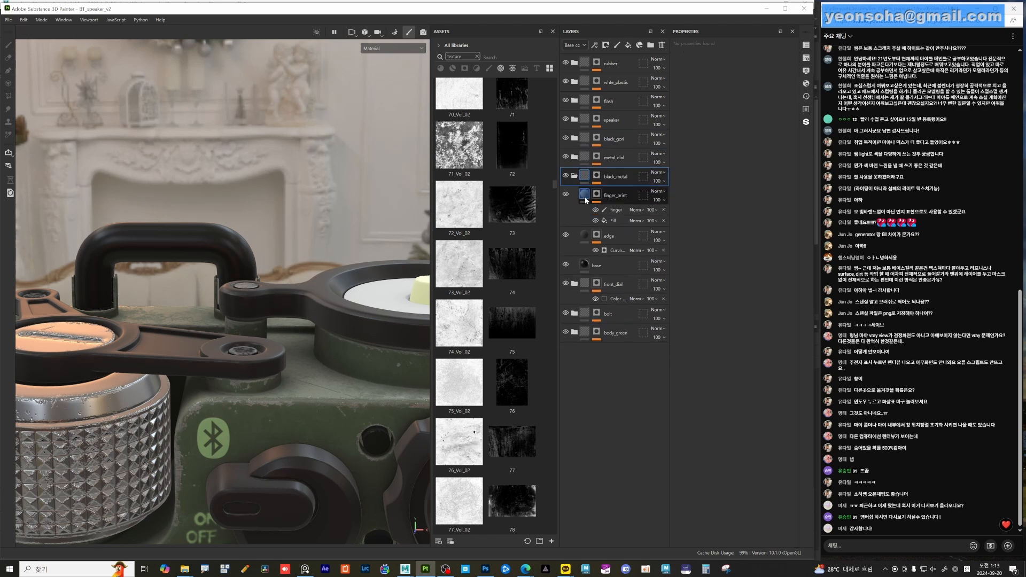
pyautogui.click(582, 195)
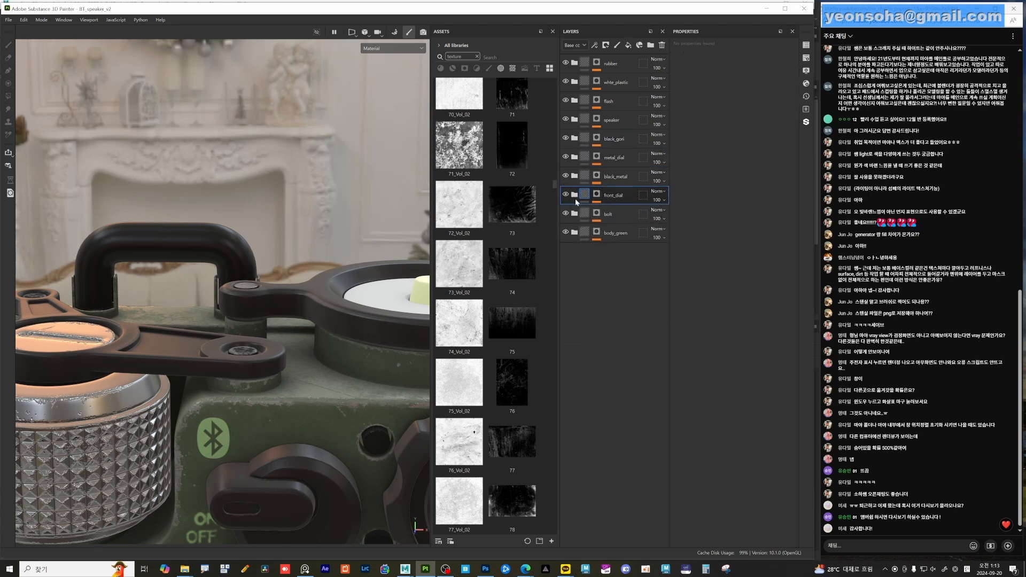
# - Inspect the group masks from body_green up to black_gori to find the one covering the carry handle
pyautogui.click(596, 233)
pyautogui.click(596, 214)
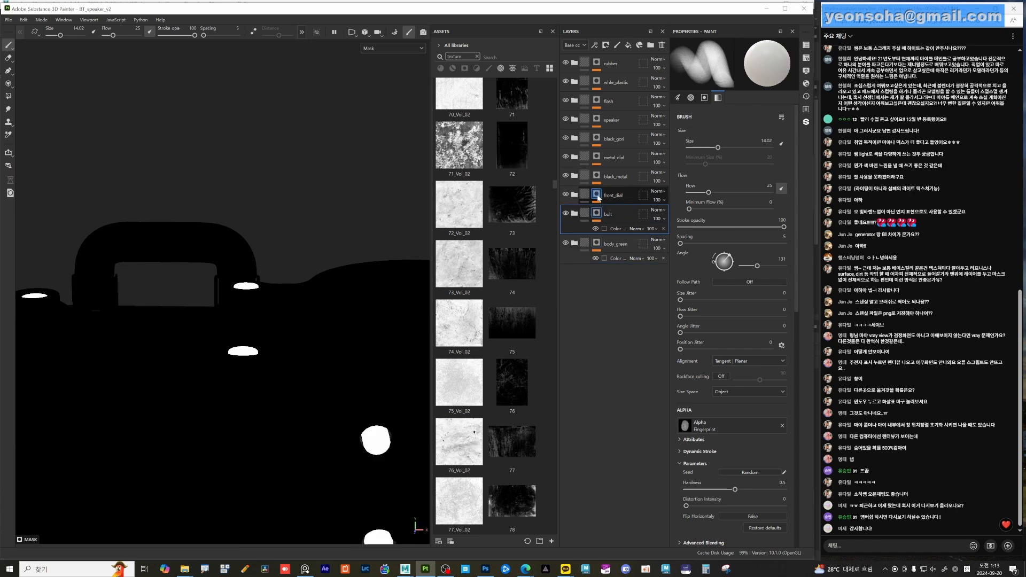
pyautogui.click(597, 196)
pyautogui.click(597, 177)
pyautogui.click(597, 159)
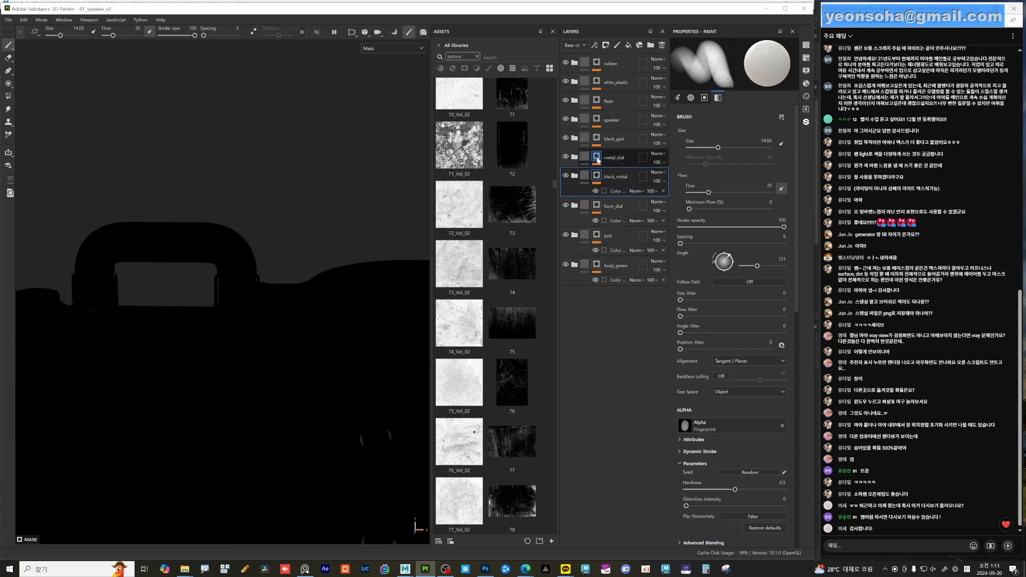
pyautogui.click(597, 138)
pyautogui.press('alt')
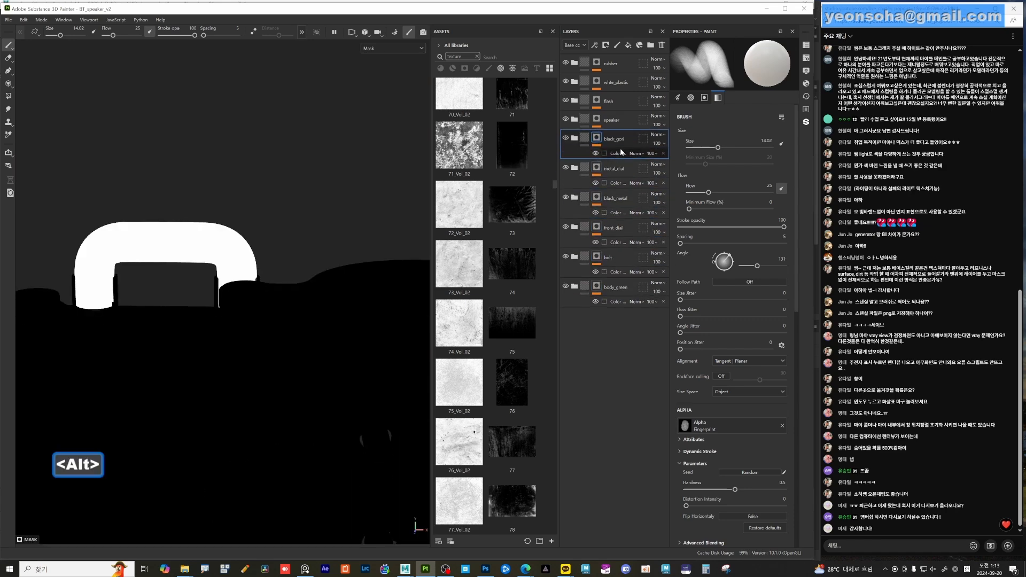
# - Set the base color of the fill layer in the black_gori group to the light green 7CA967
pyautogui.click(583, 145)
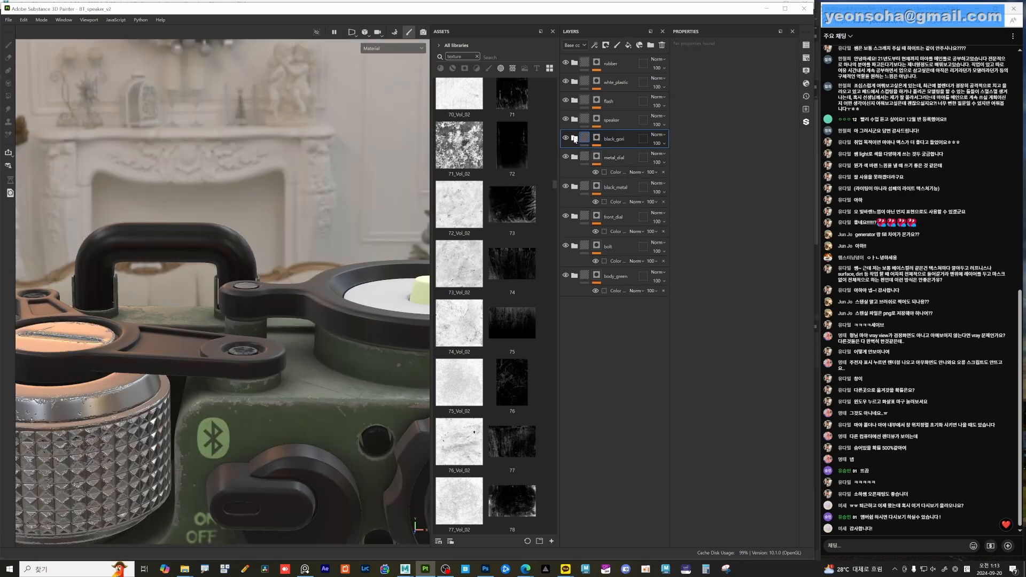
pyautogui.click(628, 44)
pyautogui.click(586, 159)
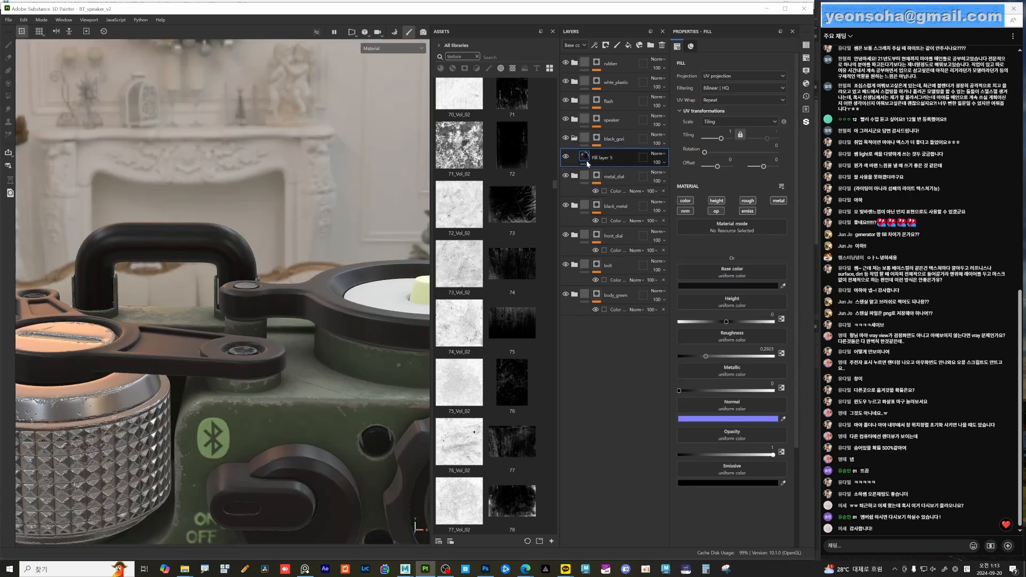
pyautogui.click(725, 273)
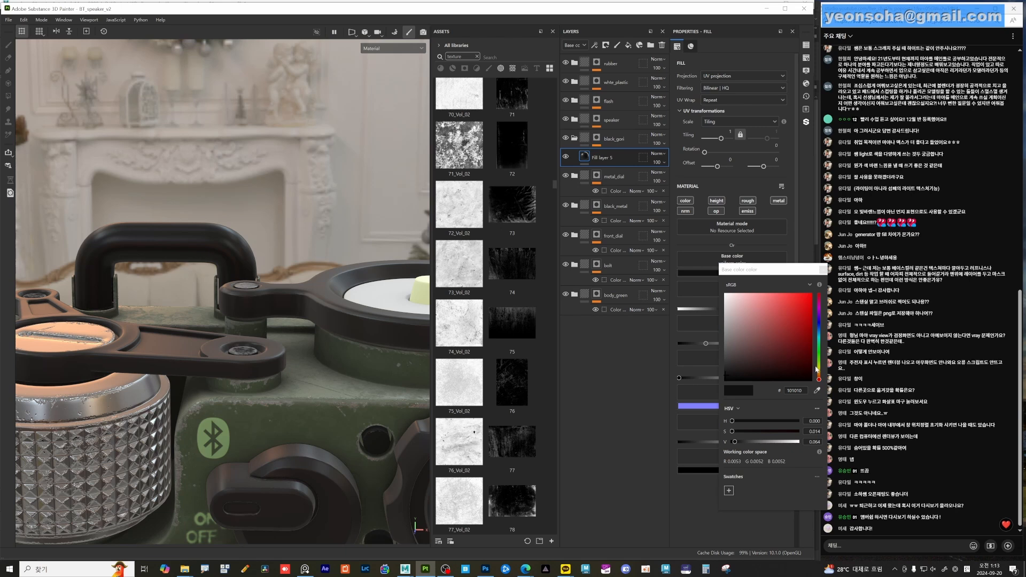
pyautogui.click(820, 358)
pyautogui.click(764, 335)
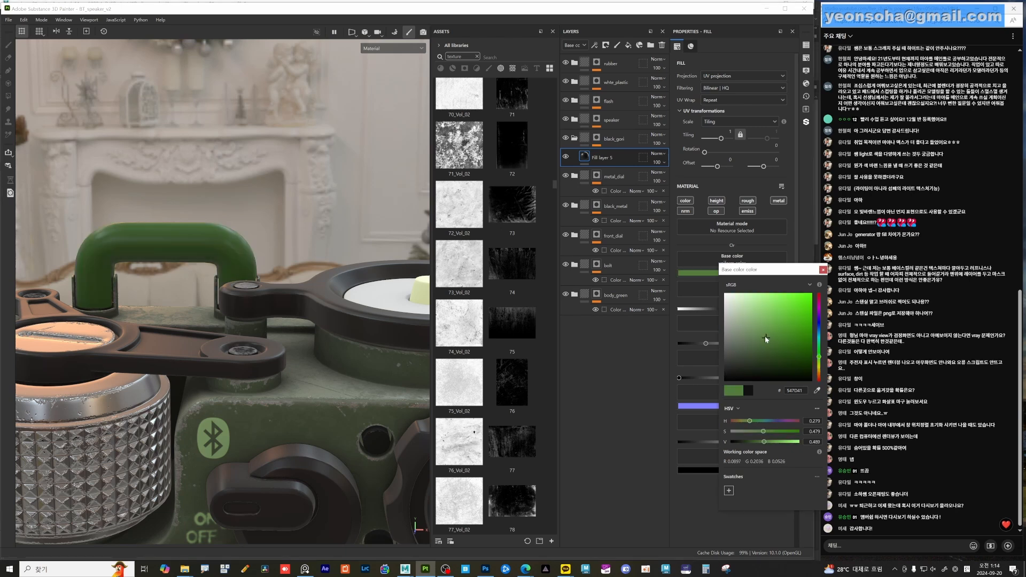
pyautogui.click(759, 324)
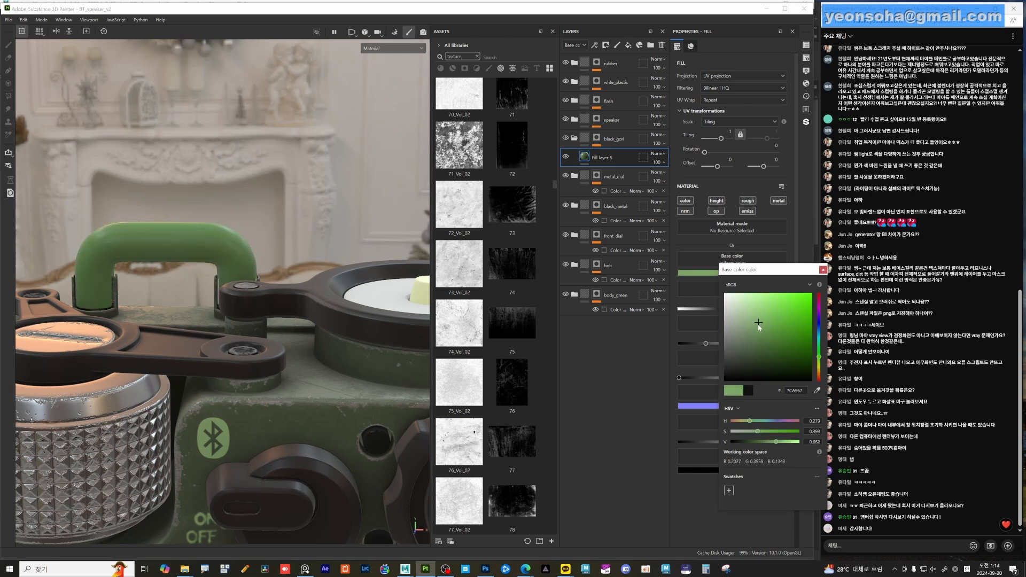
pyautogui.click(823, 270)
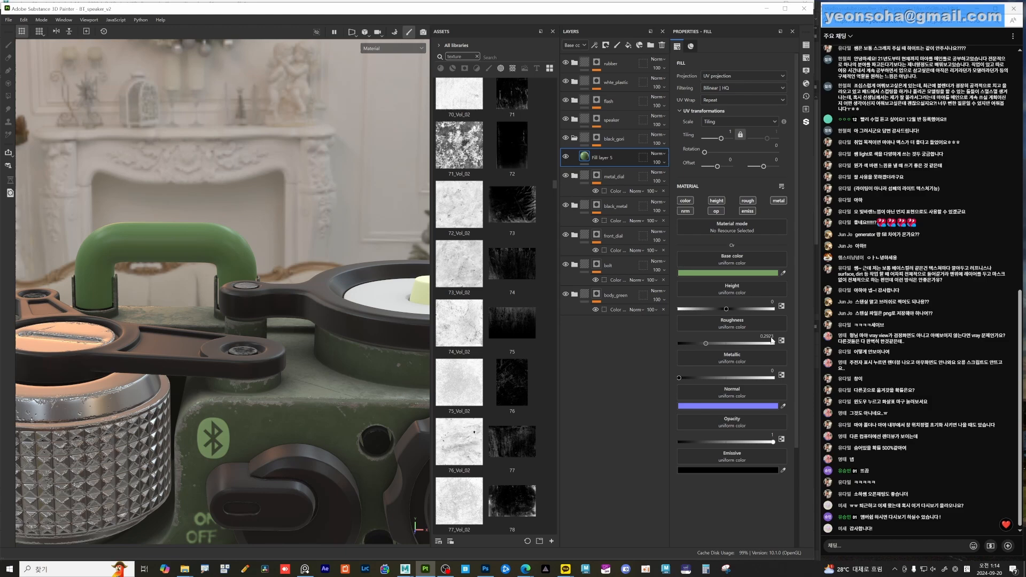
# - Give the handle's fill layer the bright green emissive color 4CD74C so the carry handle glows
pyautogui.click(741, 469)
pyautogui.click(818, 351)
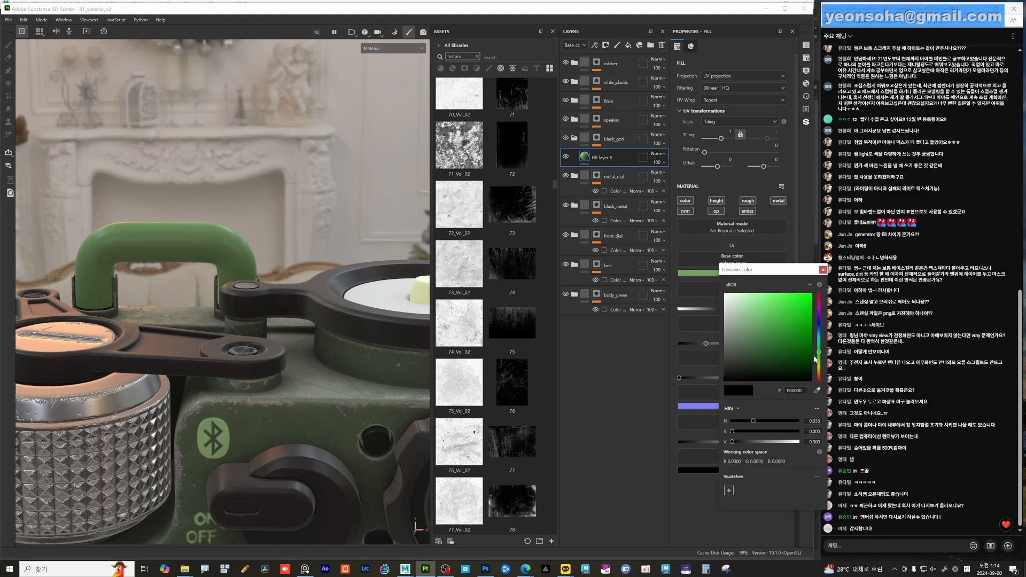
pyautogui.click(782, 307)
pyautogui.keyDown('alt'); pyautogui.moveTo(293, 332); pyautogui.dragTo(175, 301); pyautogui.keyUp('alt')
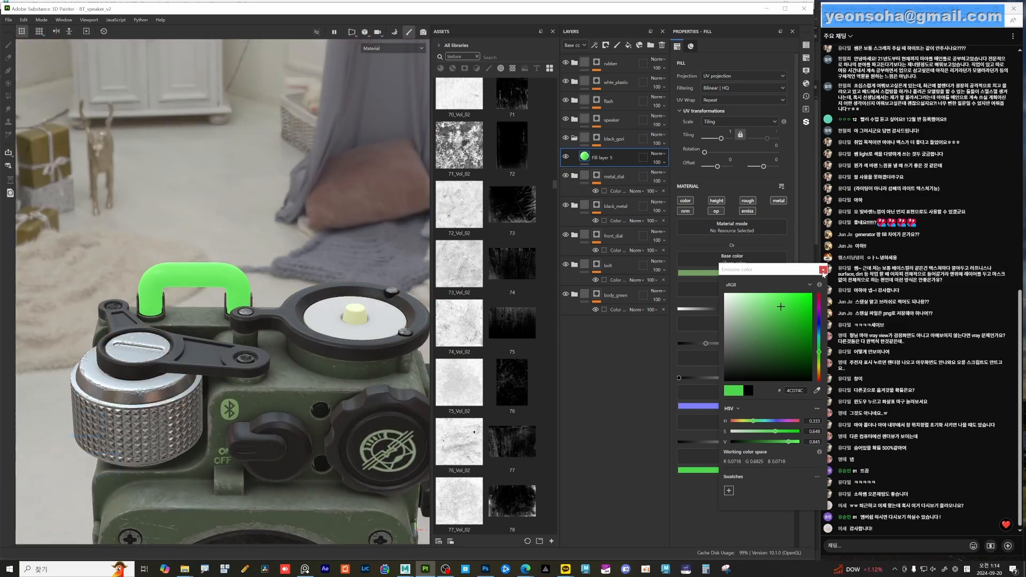
pyautogui.click(718, 474)
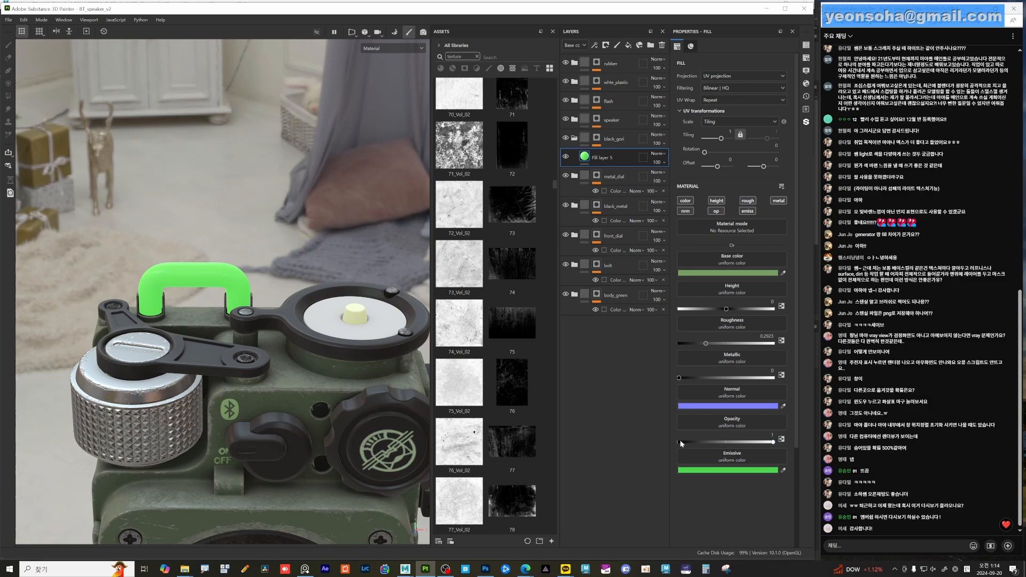
# - Examine the front dials and side cover, and check the group masks to find the group covering these parts
pyautogui.keyDown('alt'); pyautogui.moveTo(262, 362); pyautogui.dragTo(284, 377); pyautogui.keyUp('alt')
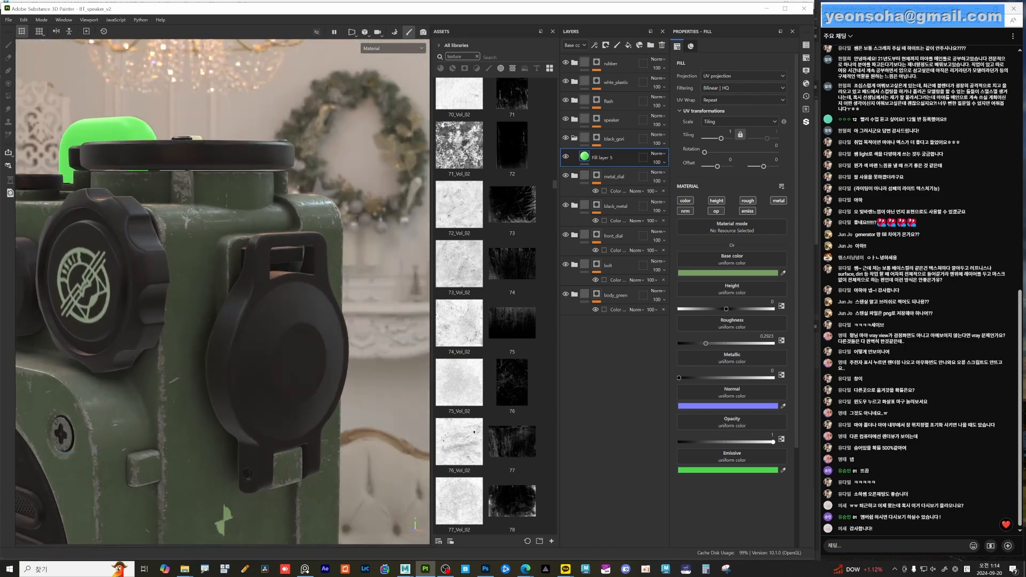
pyautogui.keyDown('alt'); pyautogui.moveTo(268, 437); pyautogui.dragTo(256, 331); pyautogui.keyUp('alt')
pyautogui.keyDown('alt'); pyautogui.moveTo(256, 330); pyautogui.dragTo(190, 353, button='right'); pyautogui.keyUp('alt')
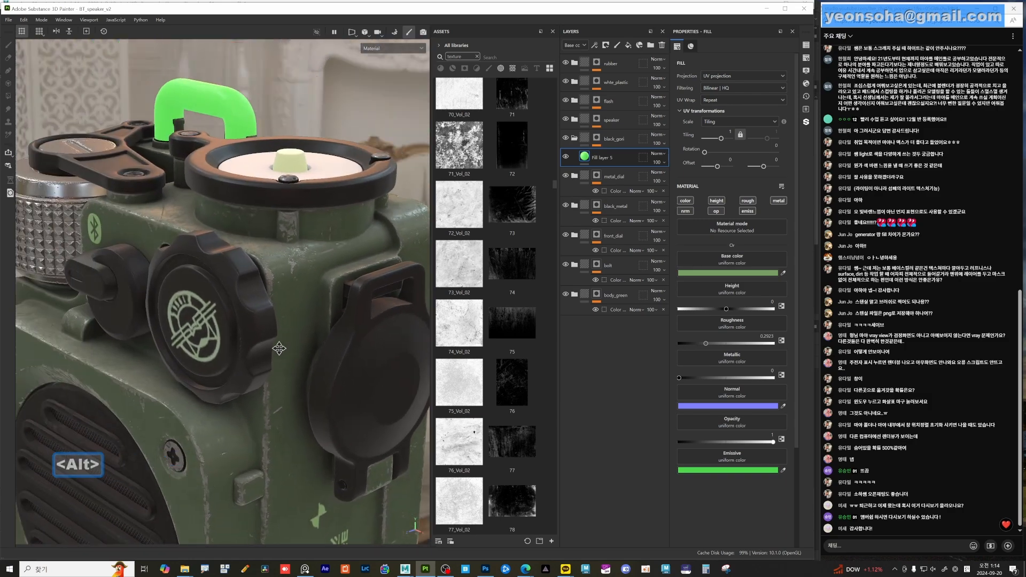
pyautogui.keyDown('alt'); pyautogui.moveTo(190, 353); pyautogui.dragTo(205, 343); pyautogui.keyUp('alt')
pyautogui.keyDown('alt'); pyautogui.moveTo(205, 344); pyautogui.dragTo(207, 266, button='middle'); pyautogui.keyUp('alt')
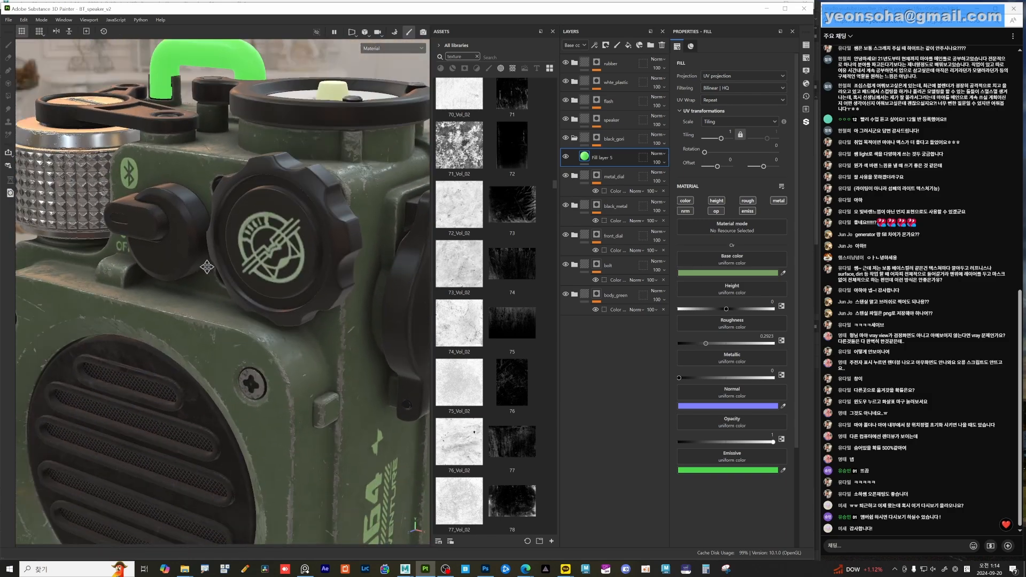
pyautogui.keyDown('alt'); pyautogui.moveTo(207, 267); pyautogui.dragTo(365, 294); pyautogui.keyUp('alt')
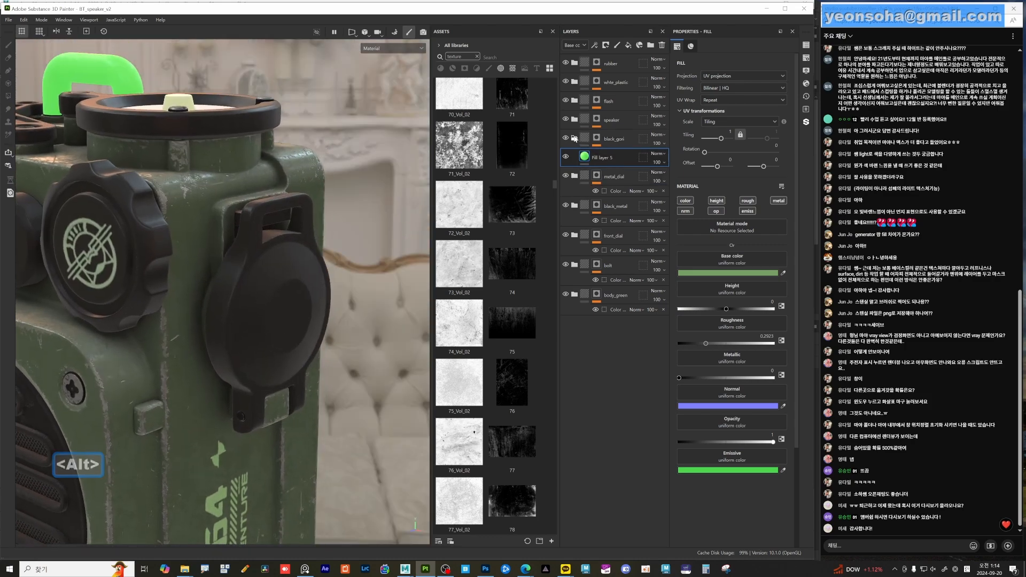
pyautogui.click(575, 138)
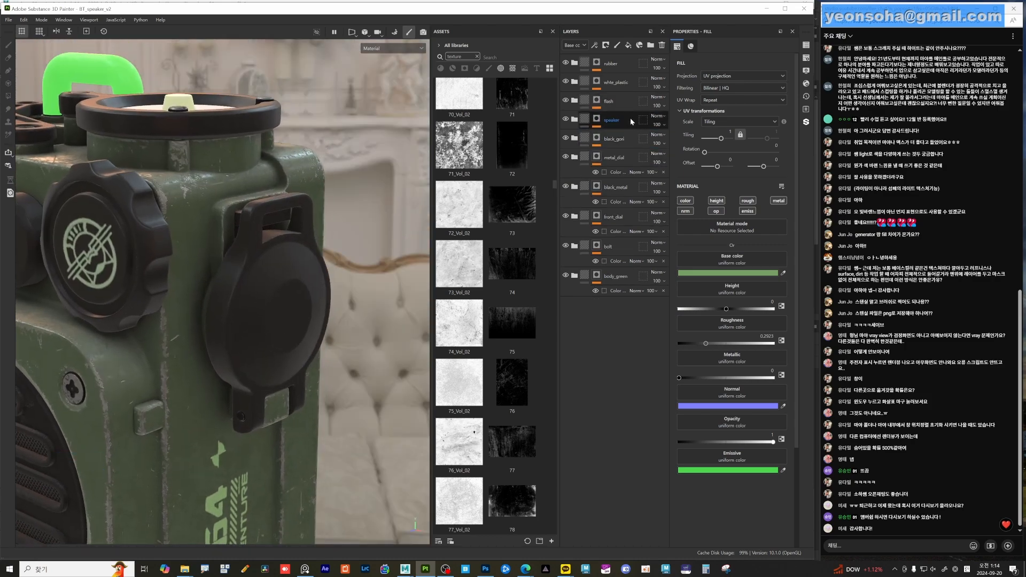
pyautogui.keyDown('alt'); pyautogui.click(596, 138); pyautogui.keyUp('alt')
pyautogui.keyDown('alt'); pyautogui.click(596, 120); pyautogui.keyUp('alt')
pyautogui.keyDown('alt'); pyautogui.click(596, 101); pyautogui.keyUp('alt')
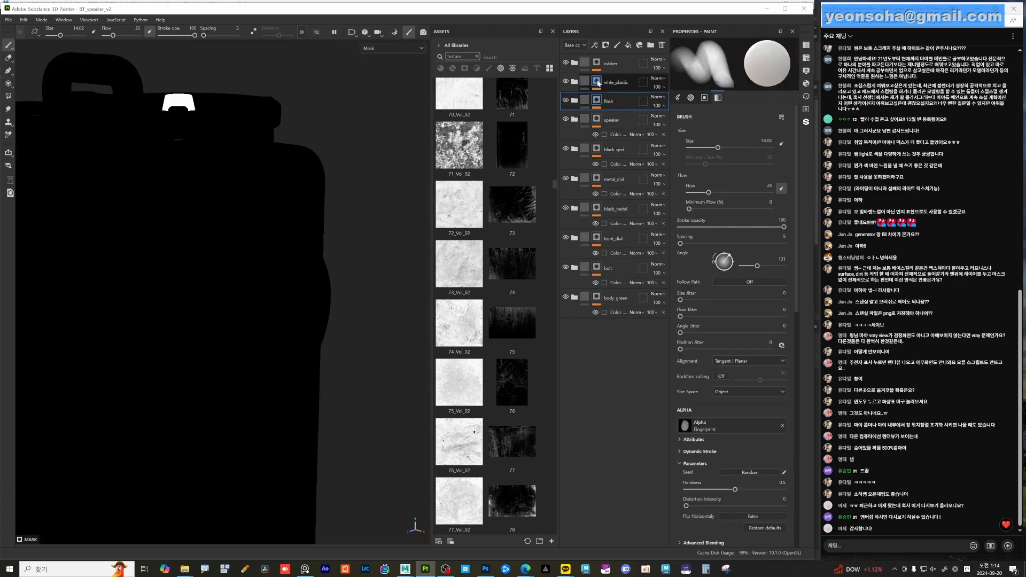
pyautogui.keyDown('alt'); pyautogui.click(596, 82); pyautogui.keyUp('alt')
pyautogui.keyDown('alt'); pyautogui.click(596, 64); pyautogui.keyUp('alt')
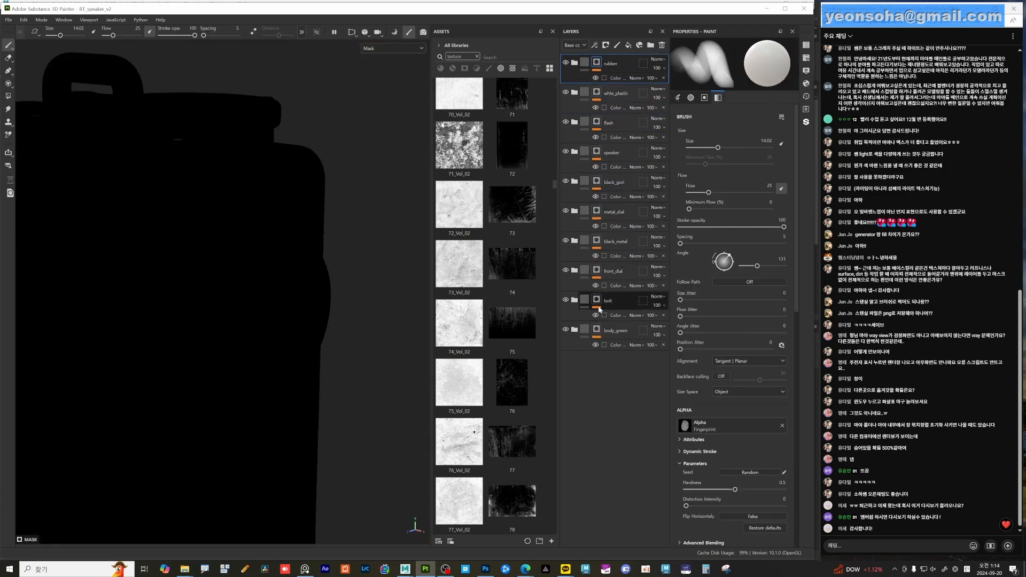
pyautogui.keyDown('alt'); pyautogui.click(596, 299); pyautogui.keyUp('alt')
pyautogui.keyDown('alt'); pyautogui.click(596, 269); pyautogui.keyUp('alt')
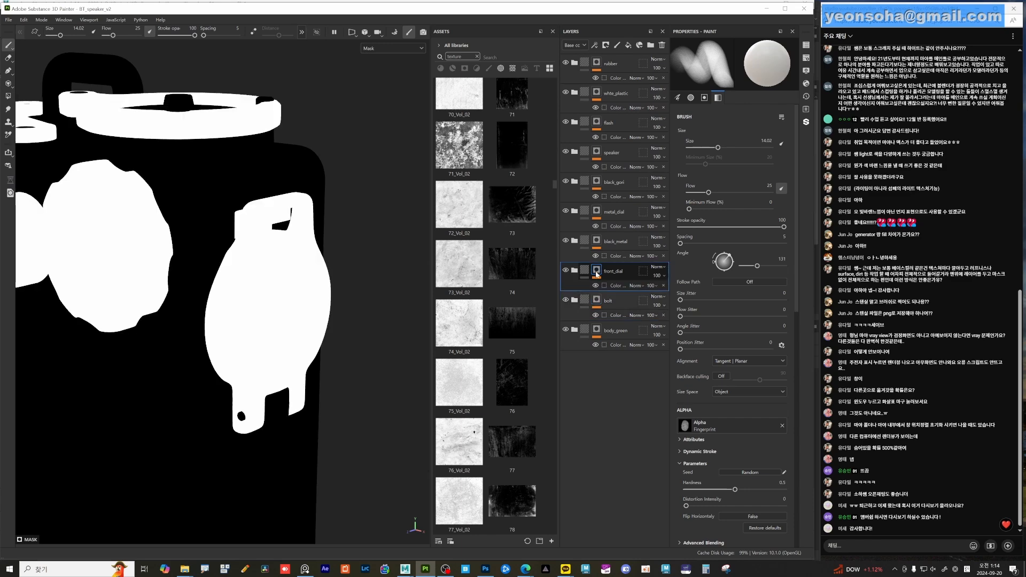
# - Add a fill layer above the logo layer in the front_dial group and name it edge
pyautogui.click(575, 271)
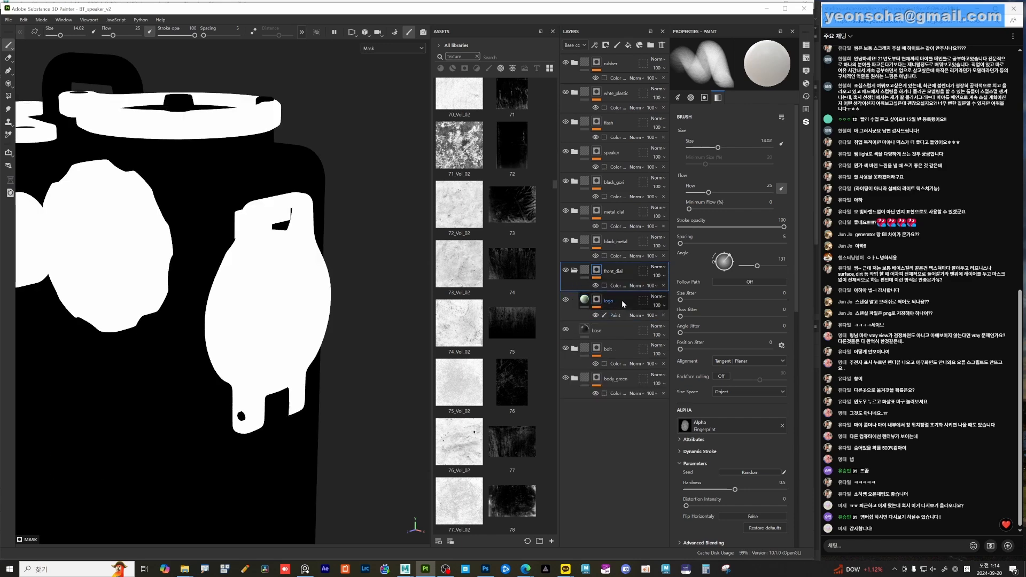
pyautogui.click(621, 300)
pyautogui.keyDown('alt'); pyautogui.moveTo(284, 287); pyautogui.dragTo(287, 289); pyautogui.keyUp('alt')
pyautogui.keyDown('alt'); pyautogui.moveTo(287, 288); pyautogui.dragTo(260, 272, button='middle'); pyautogui.keyUp('alt')
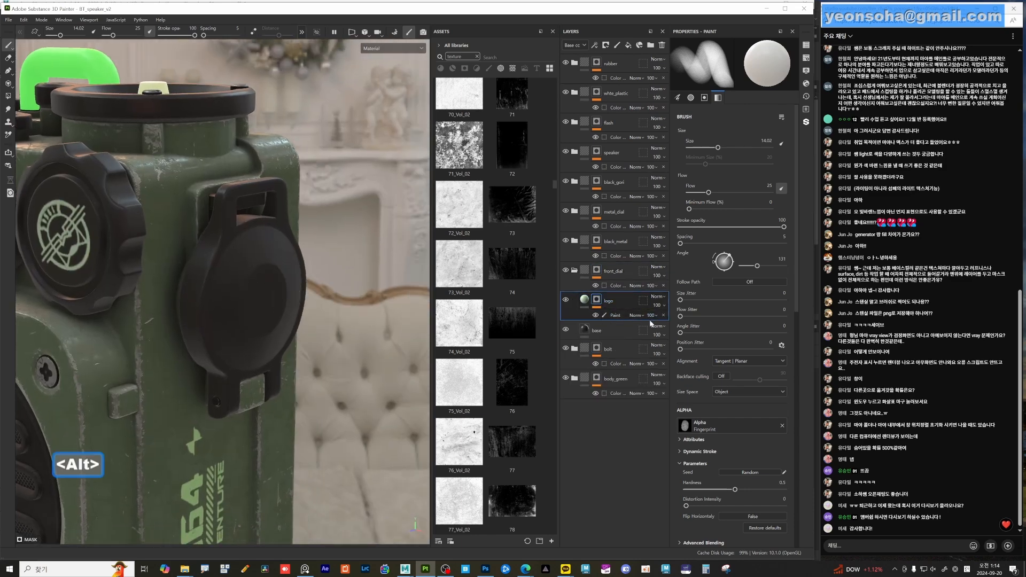
pyautogui.click(628, 45)
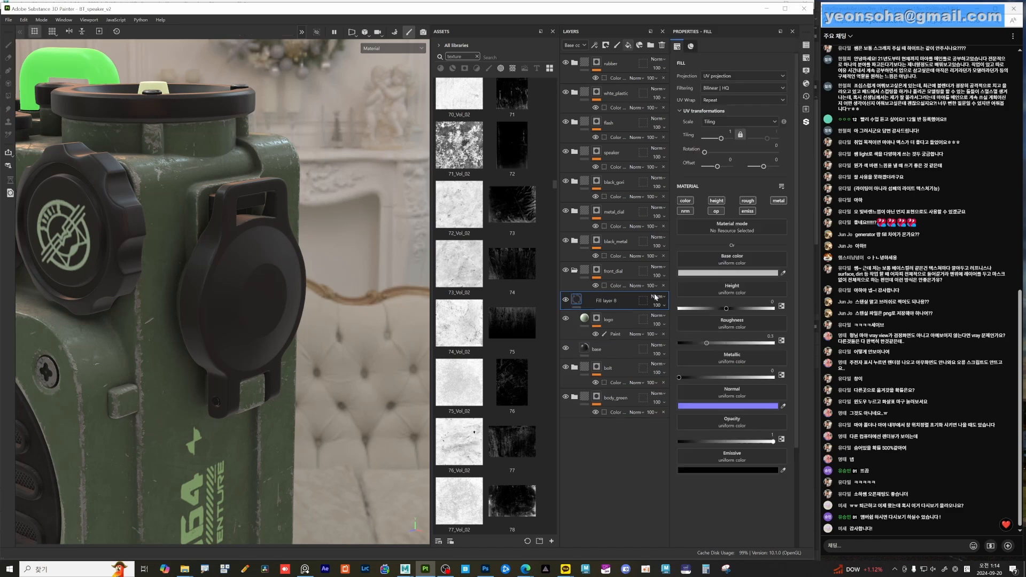
pyautogui.write('edge')
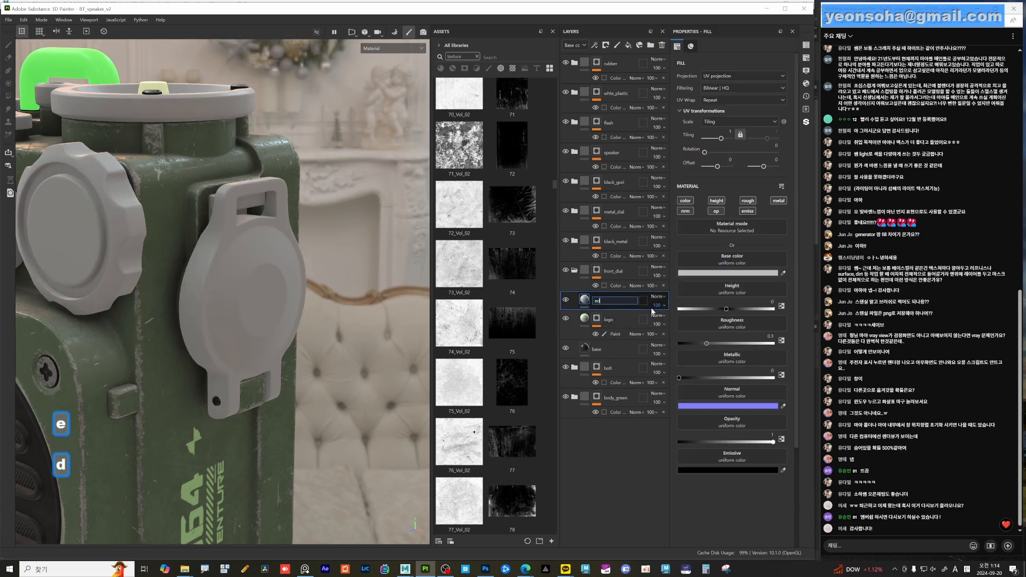
pyautogui.press('Return')
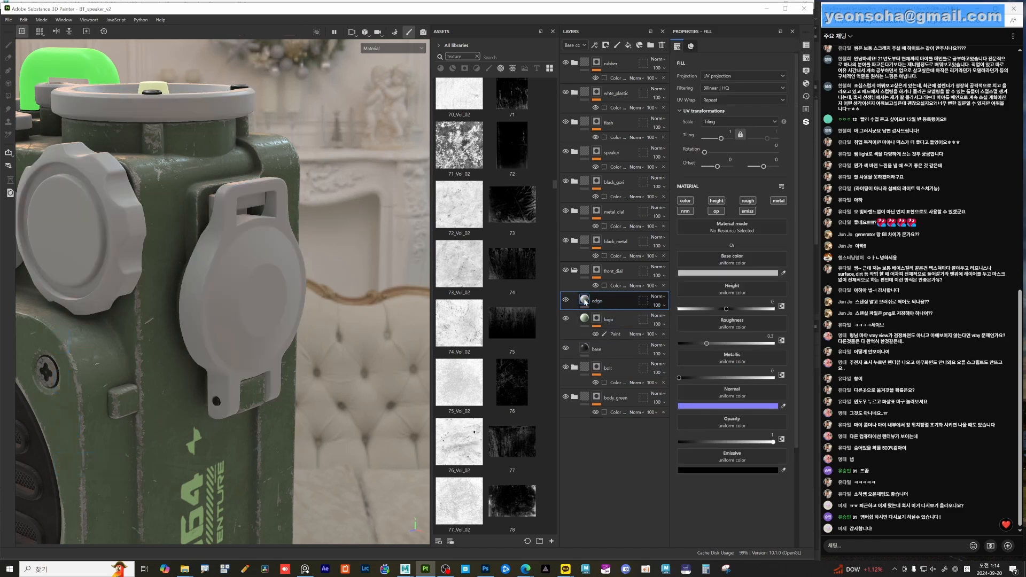
# - Add a black mask to the edge layer and put a fill effect on that mask
pyautogui.rightClick(586, 300)
pyautogui.click(626, 316)
pyautogui.rightClick(596, 299)
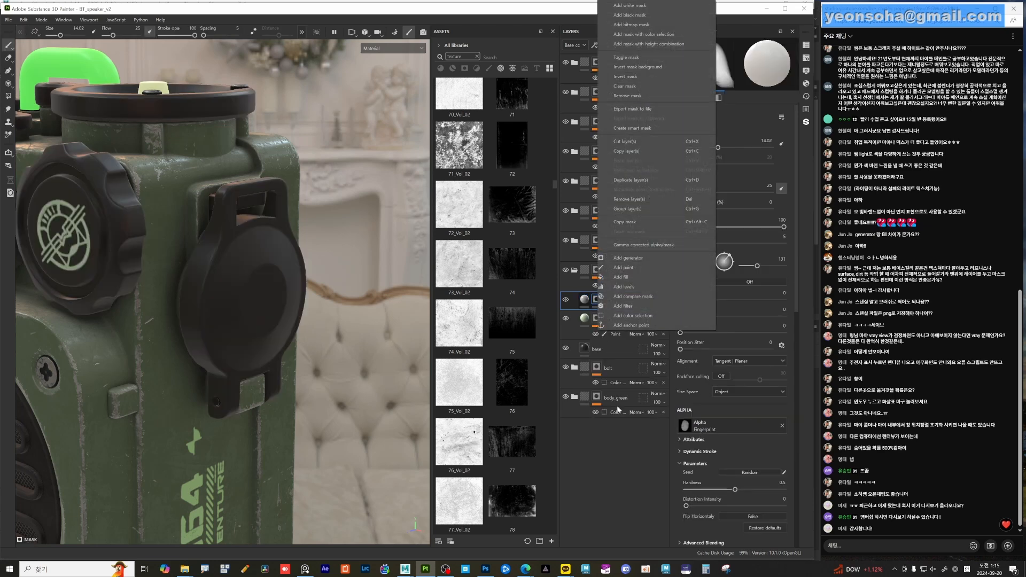
pyautogui.click(640, 277)
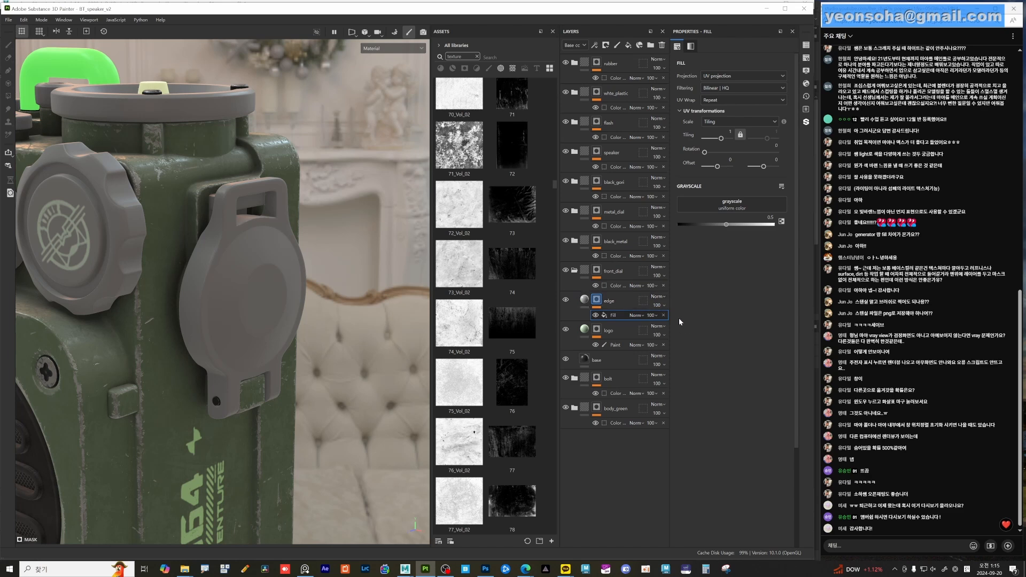
# - Apply the Grunge Stains Leaky texture to the fill effect on the edge mask and set its tiling to 6.48
pyautogui.press('alt')
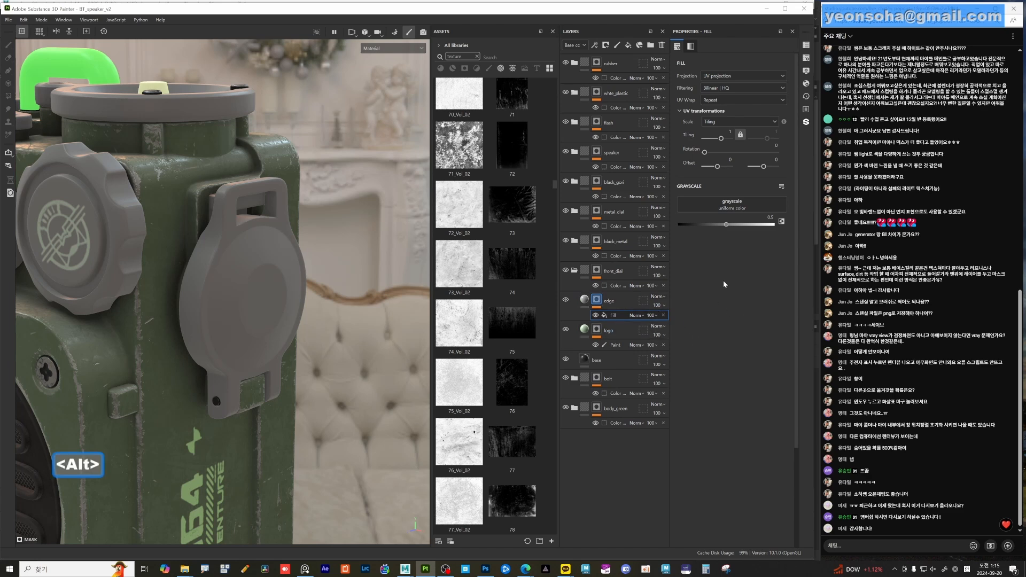
pyautogui.click(731, 205)
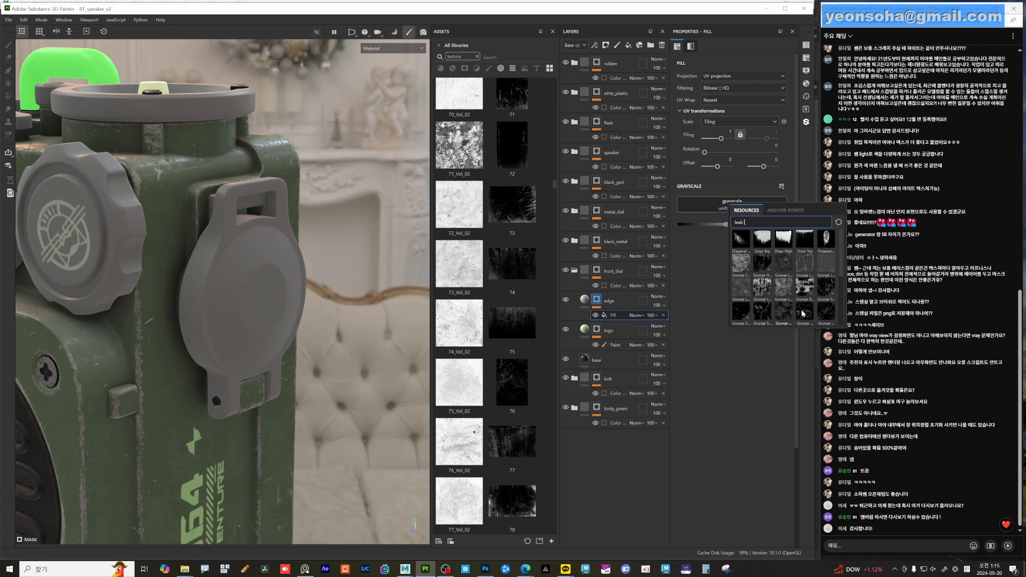
pyautogui.click(774, 317)
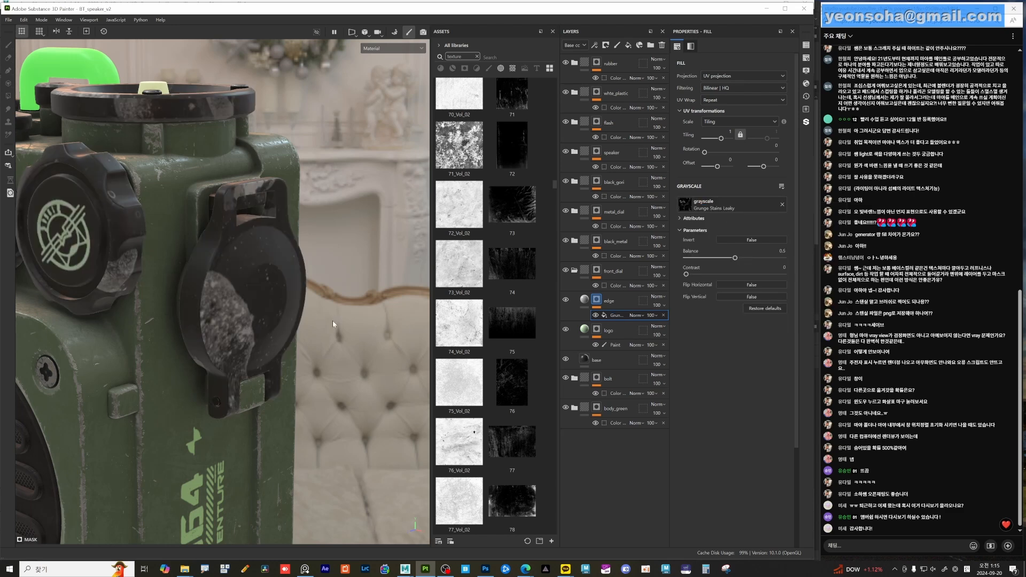
pyautogui.press('alt')
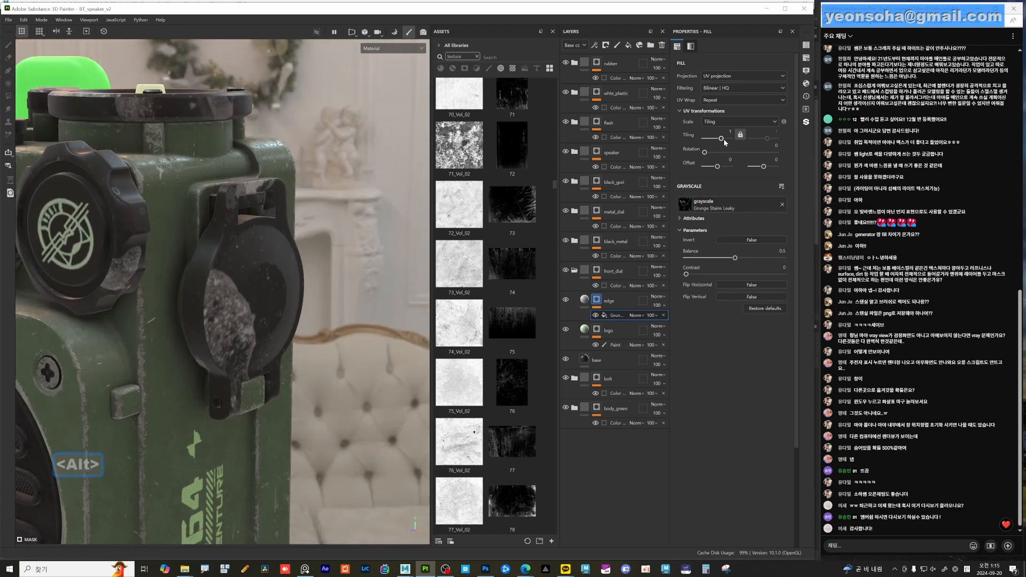
pyautogui.moveTo(721, 139); pyautogui.dragTo(725, 139)
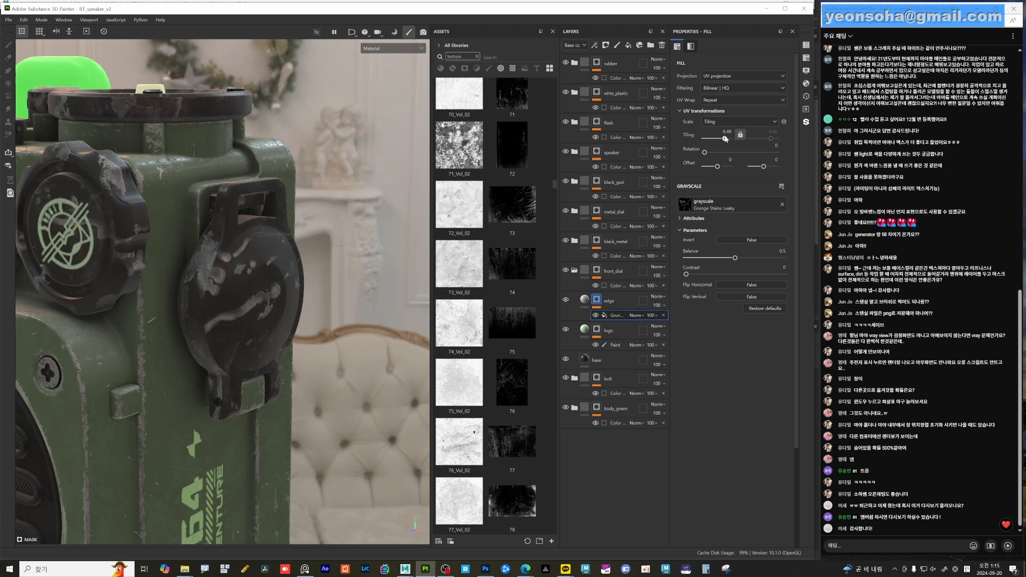
# - Set the edge layer's base color to the dark grey 454242
pyautogui.click(586, 300)
pyautogui.click(735, 275)
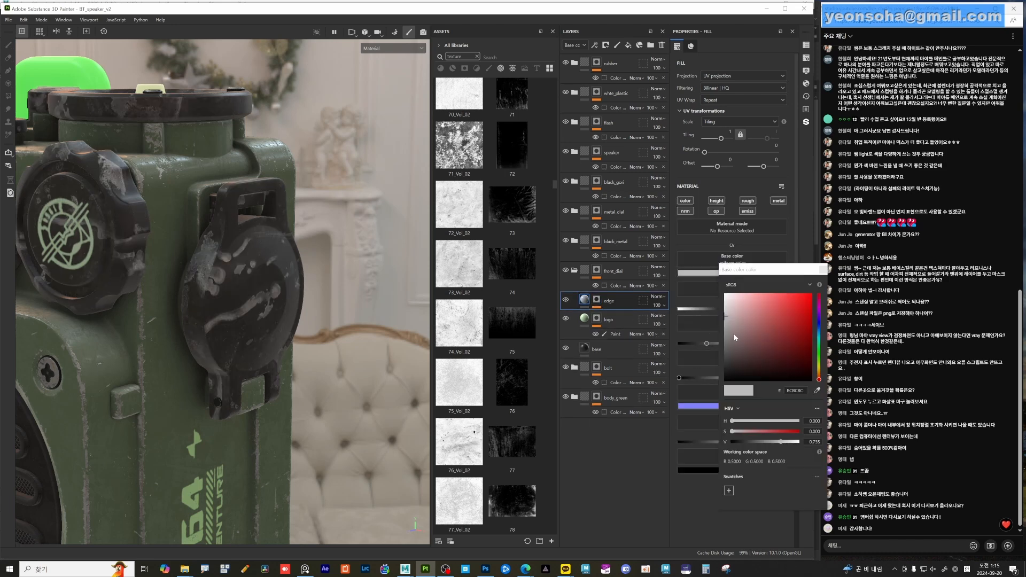
pyautogui.click(727, 341)
pyautogui.click(727, 355)
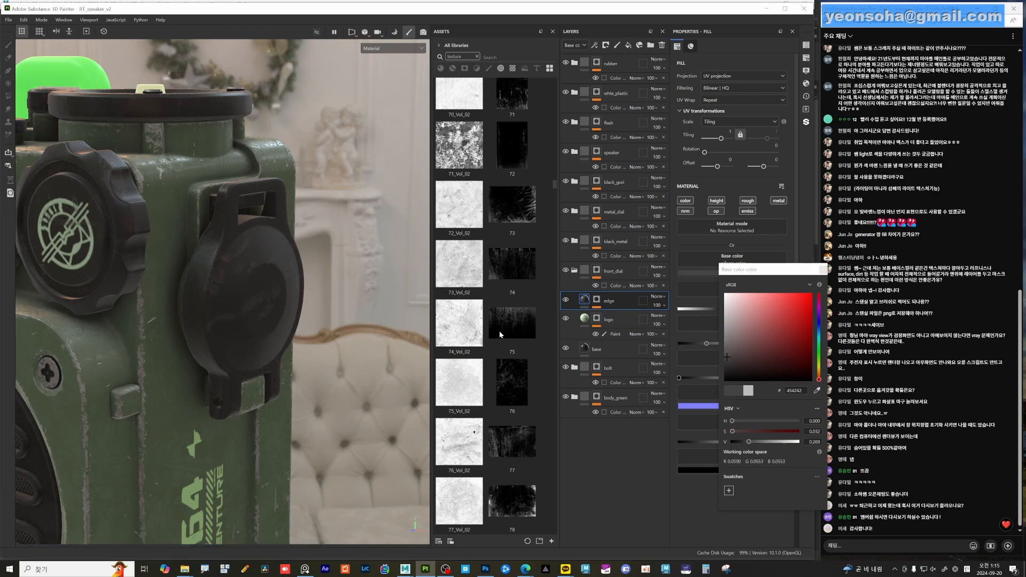
pyautogui.keyDown('alt'); pyautogui.moveTo(255, 308); pyautogui.dragTo(216, 290); pyautogui.keyUp('alt')
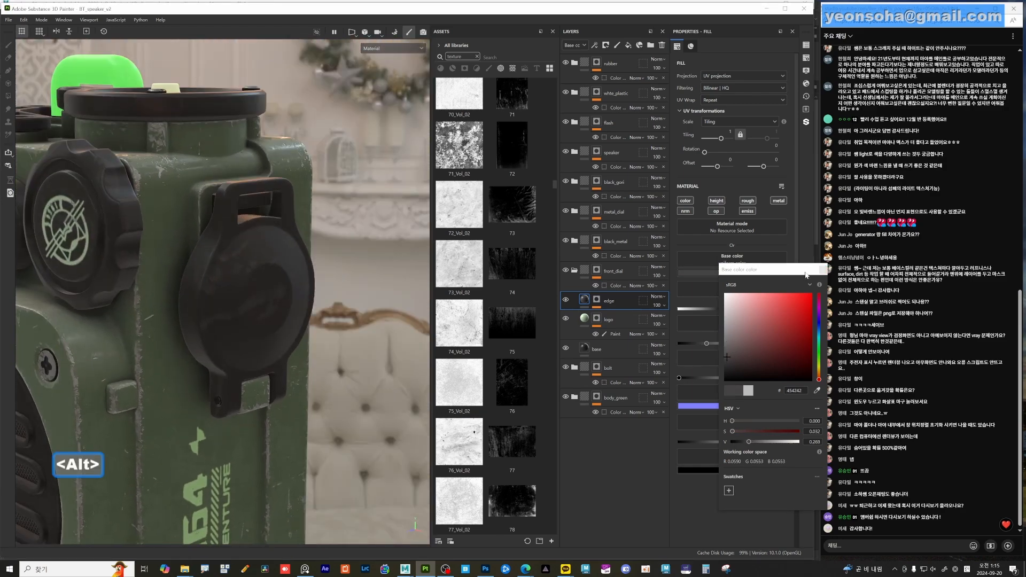
pyautogui.click(822, 270)
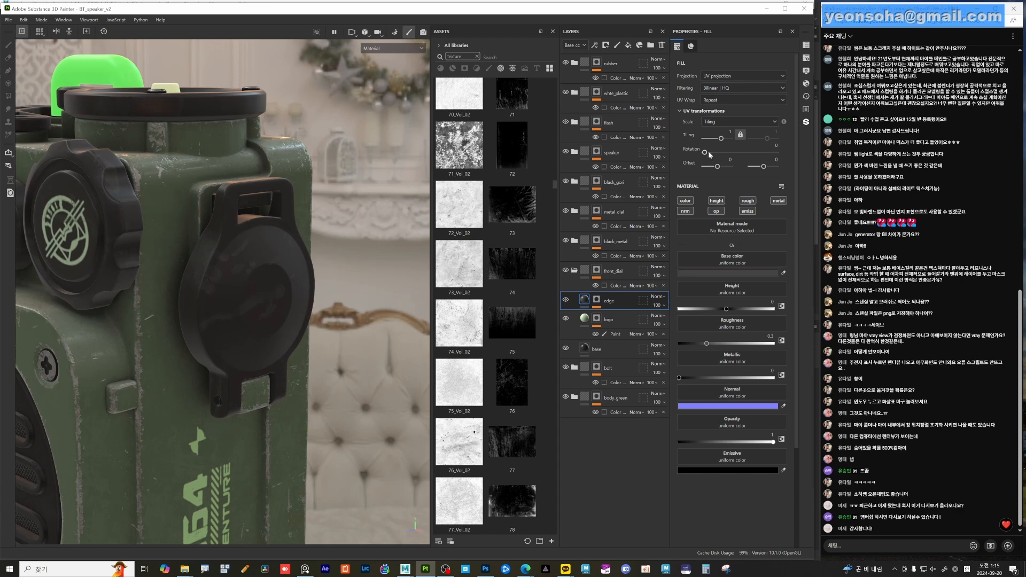
# - Try rotating the Grunge Stains Leaky fill on the edge mask to 36.4 and inspect the mask on the model
pyautogui.moveTo(706, 152); pyautogui.dragTo(718, 153)
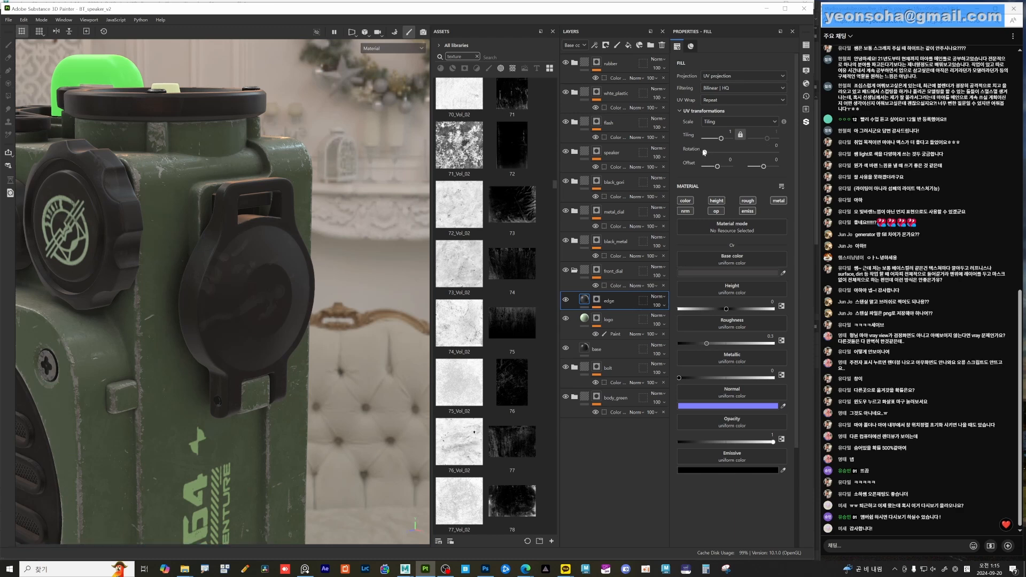
pyautogui.click(596, 301)
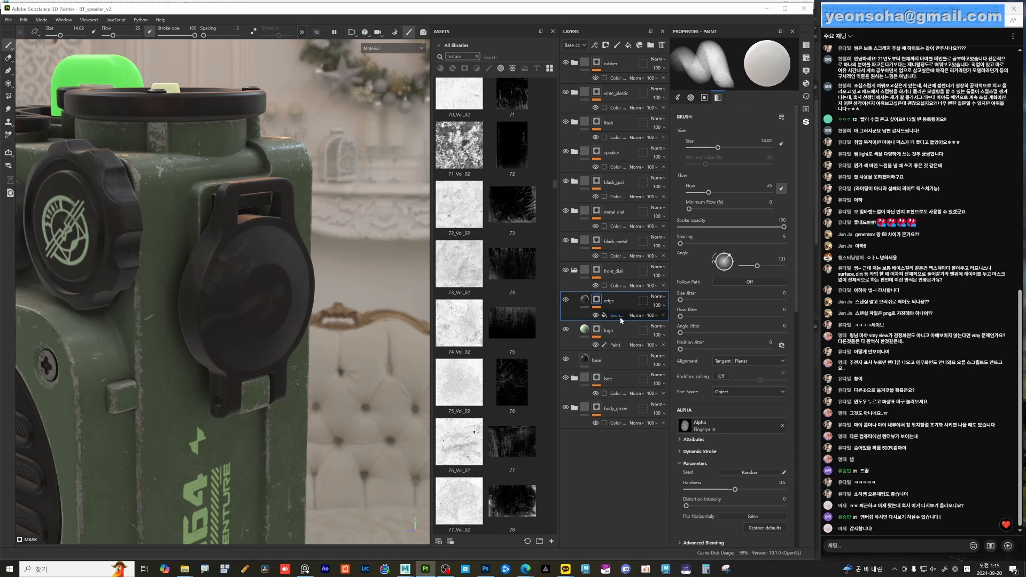
pyautogui.click(619, 315)
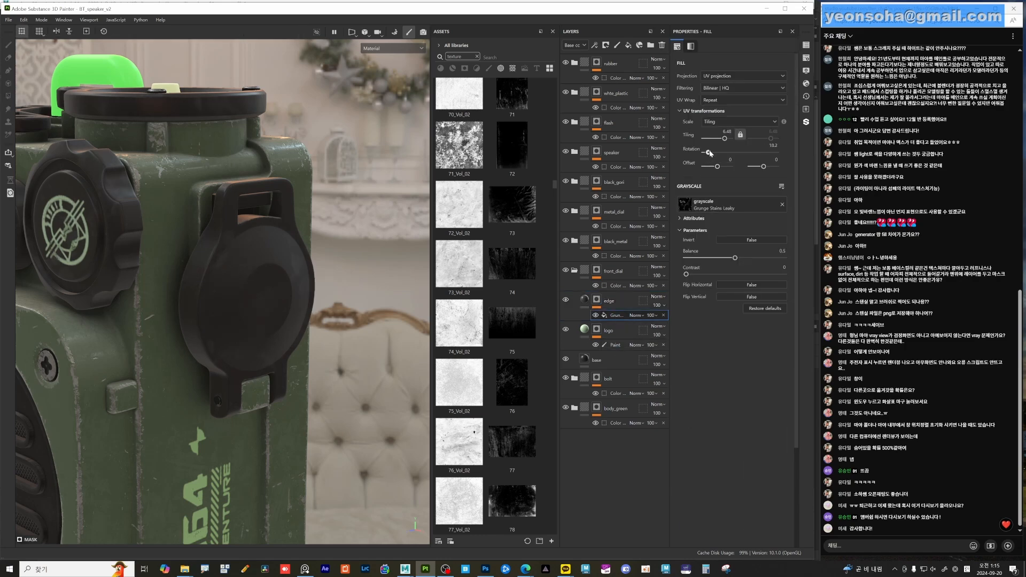
pyautogui.moveTo(711, 153); pyautogui.dragTo(711, 152)
pyautogui.scroll(3, 275, 259)
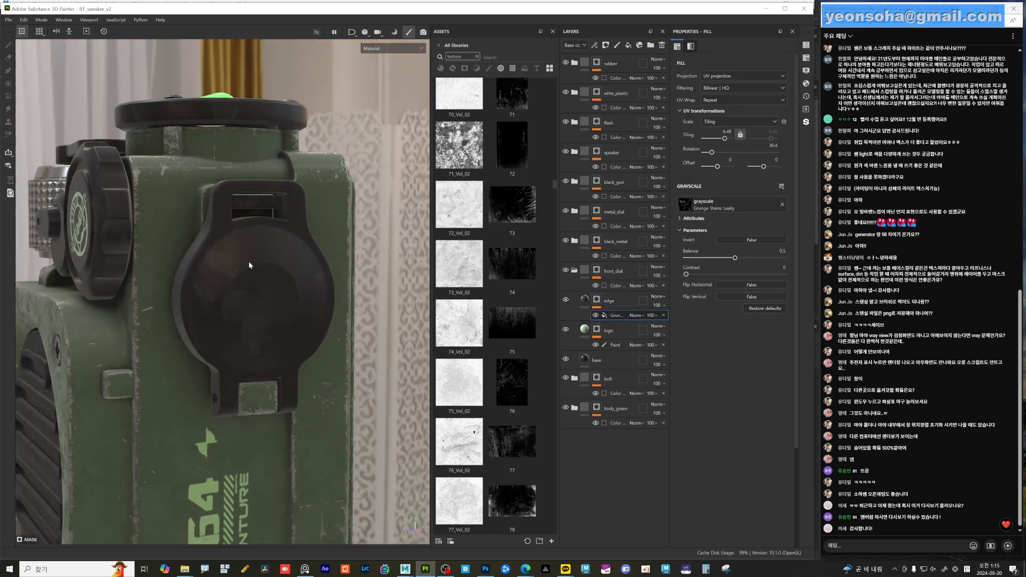
pyautogui.keyDown('alt'); pyautogui.click(597, 301); pyautogui.keyUp('alt')
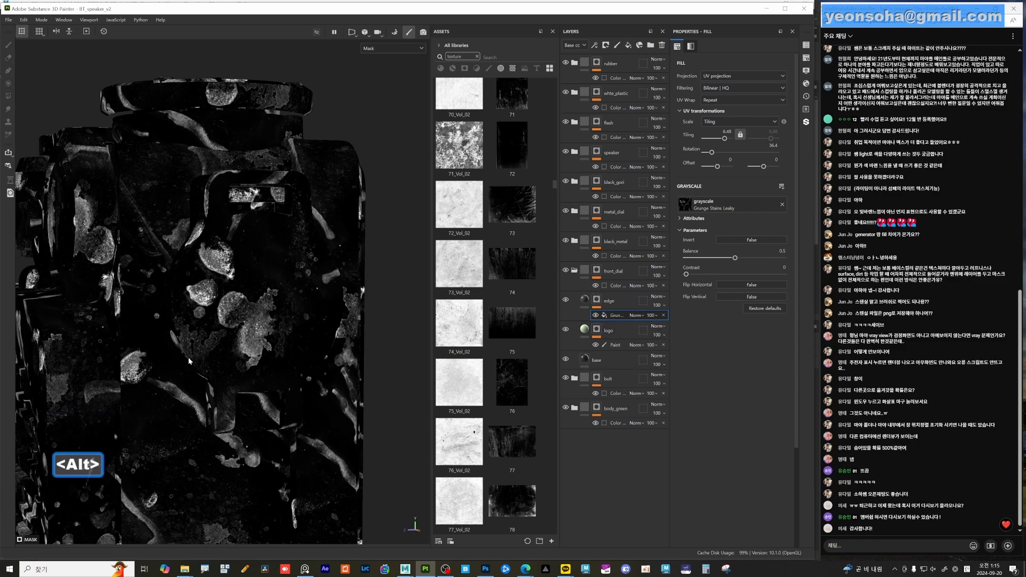
pyautogui.keyDown('alt'); pyautogui.moveTo(279, 352); pyautogui.dragTo(422, 344); pyautogui.keyUp('alt')
# - Set the rotation of the Grunge Stains Leaky fill on the edge mask to 48.54
pyautogui.click(585, 302)
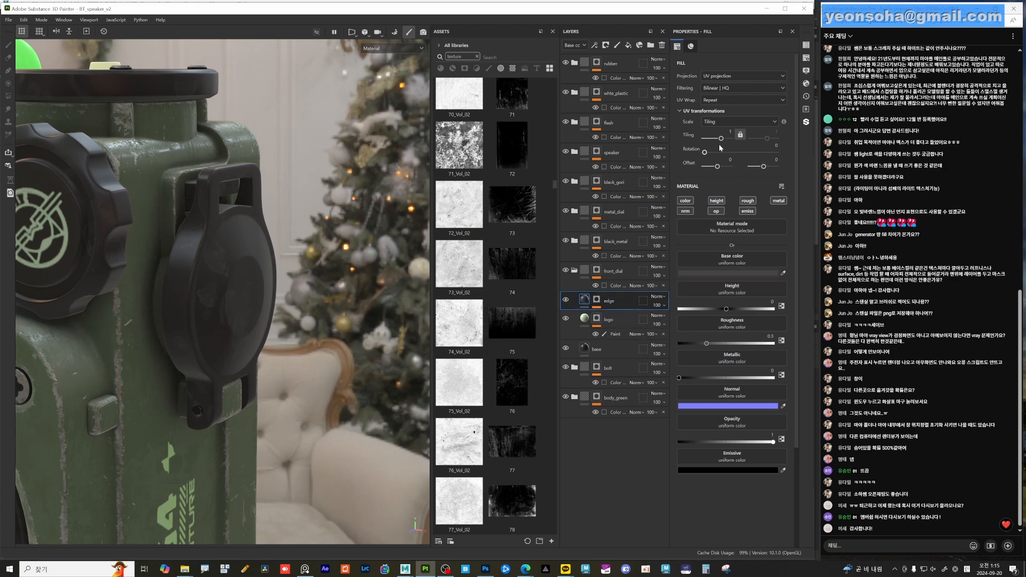
pyautogui.click(599, 317)
pyautogui.click(610, 294)
pyautogui.click(704, 152)
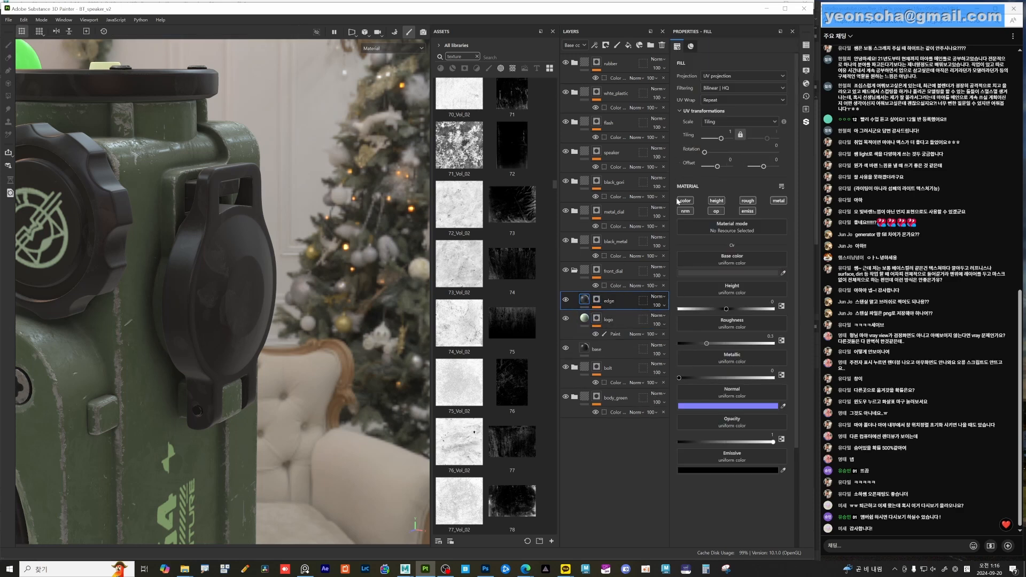
pyautogui.click(597, 300)
pyautogui.click(617, 315)
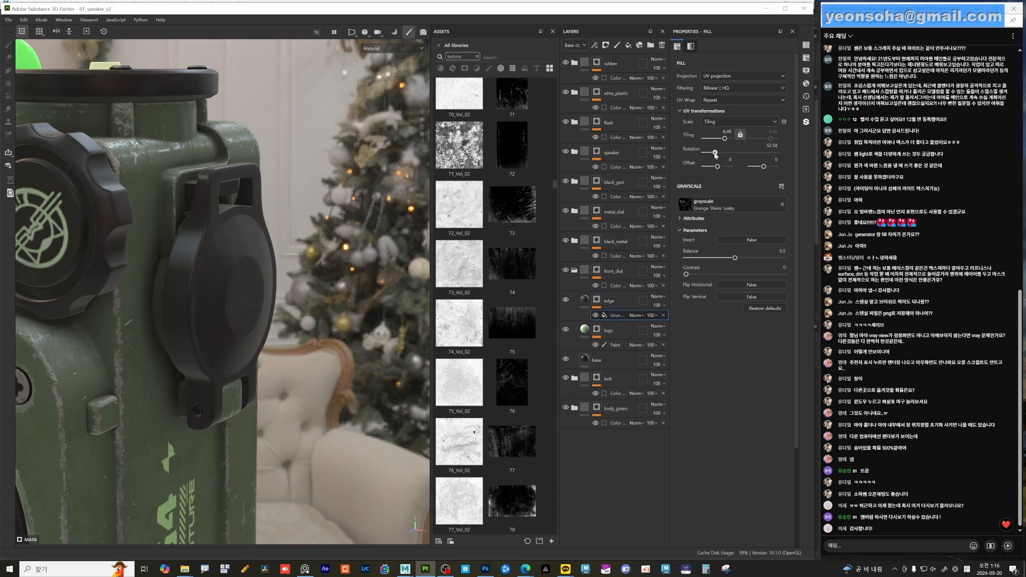
pyautogui.keyDown('alt'); pyautogui.moveTo(342, 288); pyautogui.dragTo(302, 299); pyautogui.keyUp('alt')
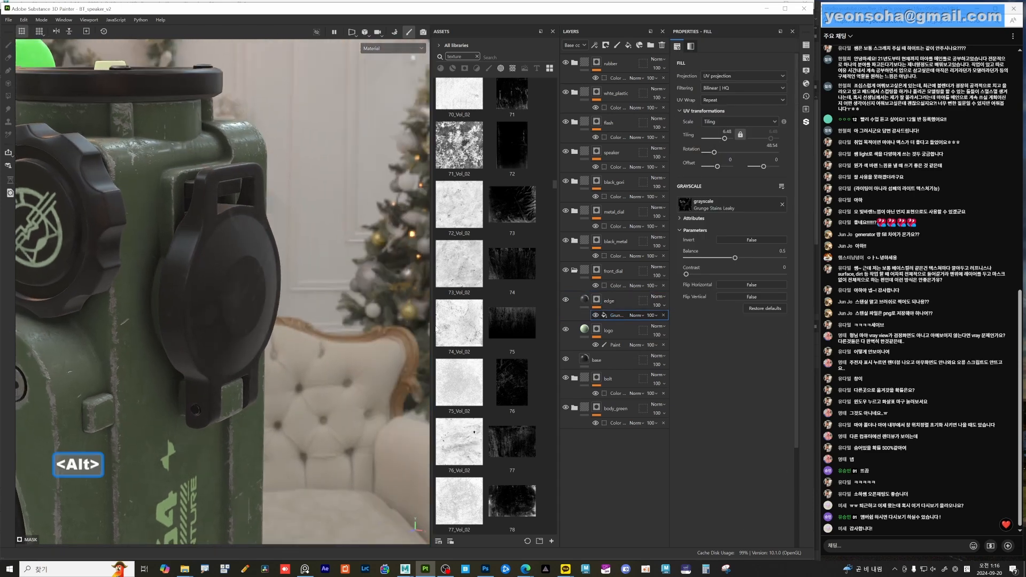
# - Add a generator above the grunge fill on the edge mask, trying Curvature and then switching it to Metal Edge Wear
pyautogui.rightClick(611, 315)
pyautogui.click(639, 428)
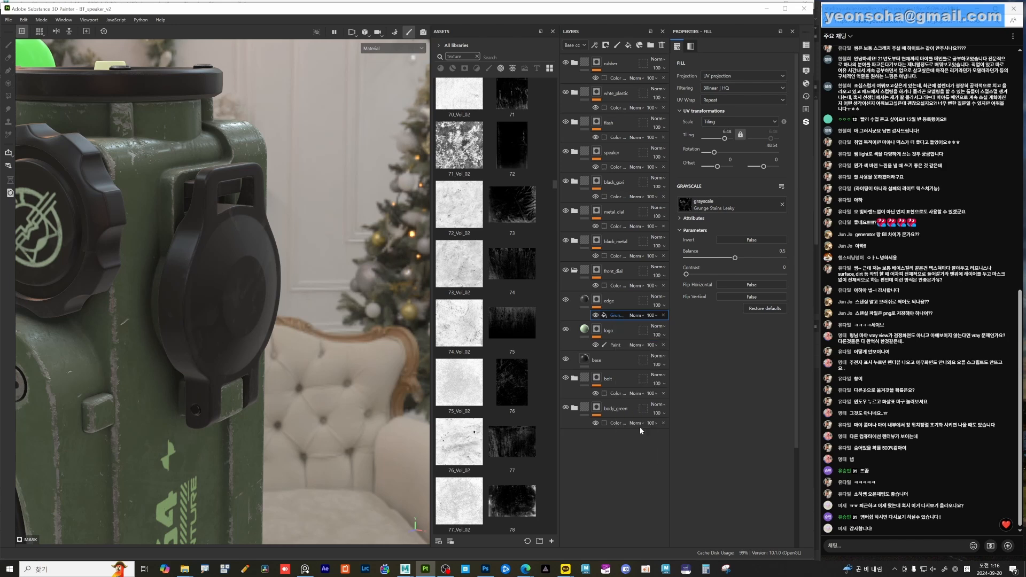
pyautogui.click(742, 70)
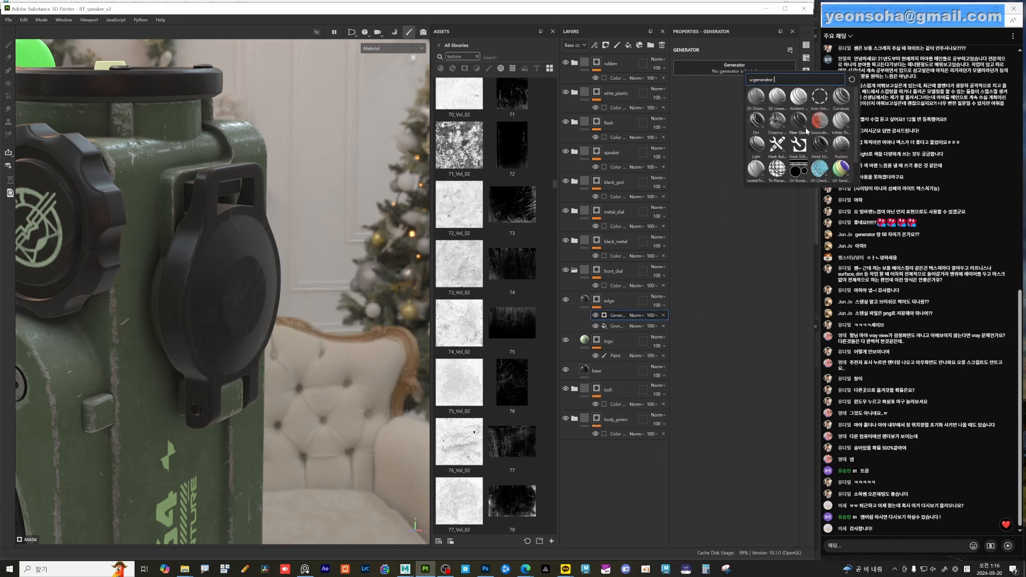
pyautogui.click(841, 96)
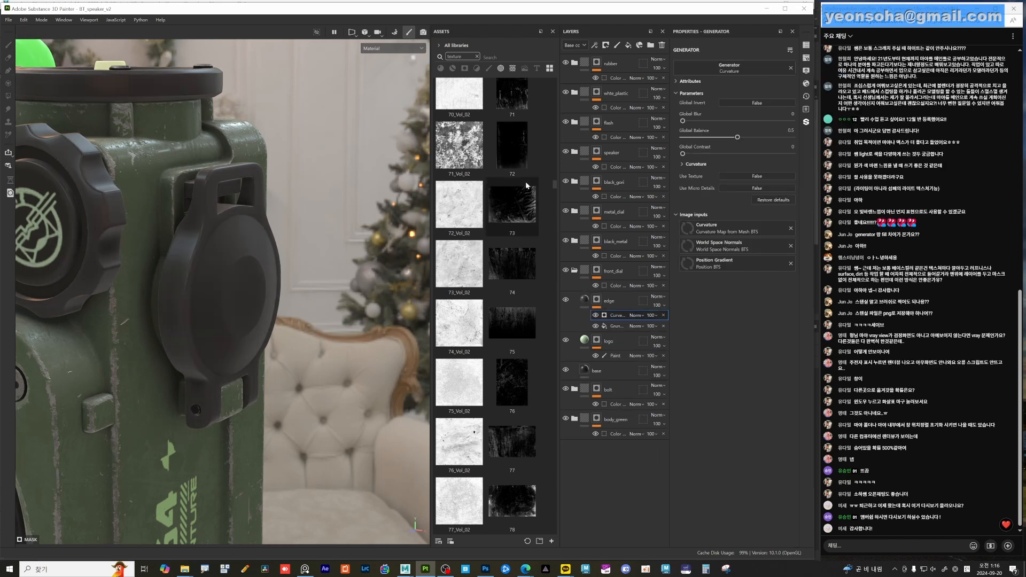
pyautogui.keyDown('alt'); pyautogui.moveTo(201, 249); pyautogui.dragTo(211, 251); pyautogui.keyUp('alt')
pyautogui.click(607, 342)
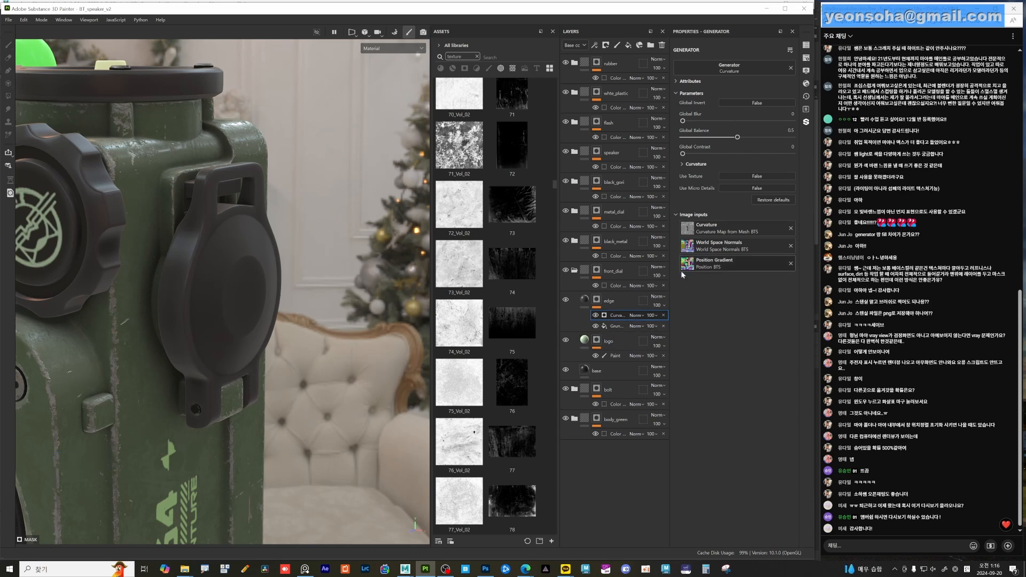
pyautogui.click(731, 68)
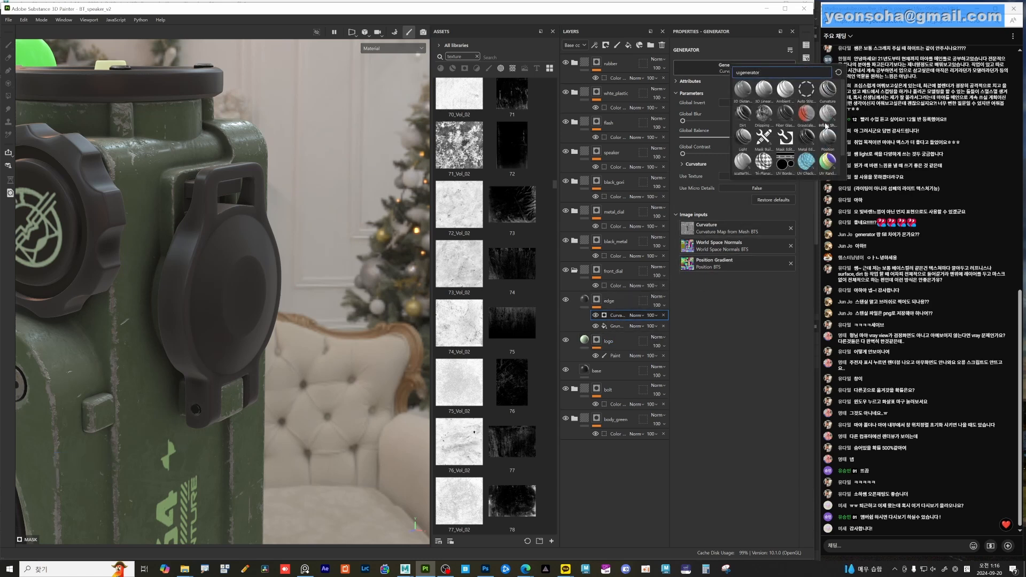
pyautogui.click(807, 138)
# - Examine the edge wear on the side cover and front dials up close and from farther away
pyautogui.keyDown('alt'); pyautogui.moveTo(231, 305); pyautogui.dragTo(205, 318); pyautogui.keyUp('alt')
pyautogui.keyDown('alt'); pyautogui.moveTo(205, 318); pyautogui.dragTo(417, 326, button='right'); pyautogui.keyUp('alt')
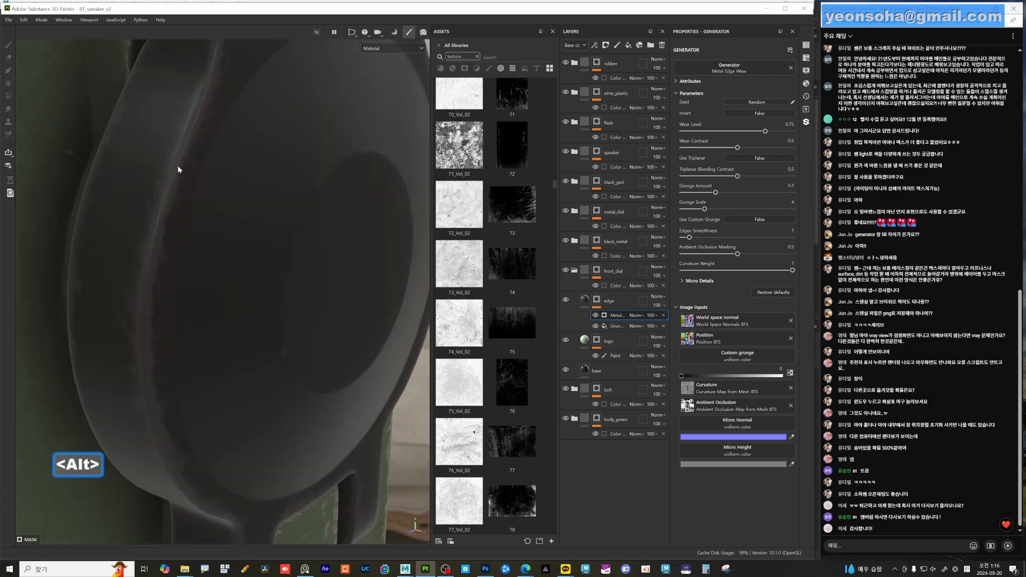
pyautogui.keyDown('alt'); pyautogui.moveTo(177, 166); pyautogui.dragTo(76, 259, button='right'); pyautogui.keyUp('alt')
pyautogui.keyDown('alt'); pyautogui.moveTo(75, 258); pyautogui.dragTo(232, 316); pyautogui.keyUp('alt')
pyautogui.keyDown('alt'); pyautogui.moveTo(144, 288); pyautogui.dragTo(162, 306); pyautogui.keyUp('alt')
pyautogui.keyDown('alt'); pyautogui.moveTo(162, 306); pyautogui.dragTo(152, 279, button='right'); pyautogui.keyUp('alt')
pyautogui.keyDown('alt'); pyautogui.moveTo(214, 291); pyautogui.dragTo(217, 247); pyautogui.keyUp('alt')
pyautogui.keyDown('alt'); pyautogui.moveTo(217, 247); pyautogui.dragTo(176, 230, button='right'); pyautogui.keyUp('alt')
pyautogui.keyDown('alt'); pyautogui.moveTo(214, 256); pyautogui.dragTo(251, 289); pyautogui.keyUp('alt')
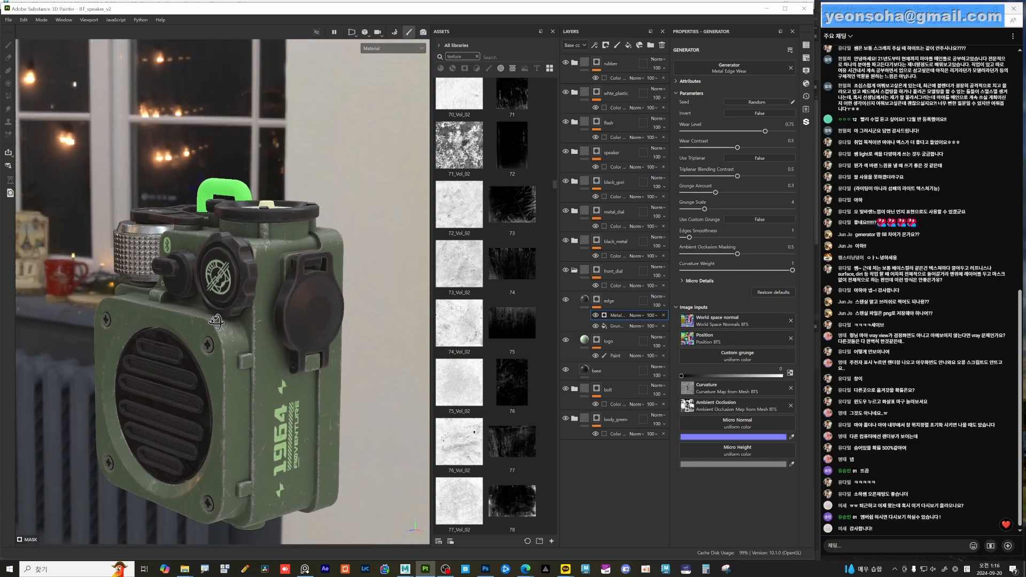
pyautogui.keyDown('alt'); pyautogui.moveTo(268, 300); pyautogui.dragTo(219, 321, button='right'); pyautogui.keyUp('alt')
pyautogui.keyDown('alt'); pyautogui.moveTo(219, 320); pyautogui.dragTo(307, 282); pyautogui.keyUp('alt')
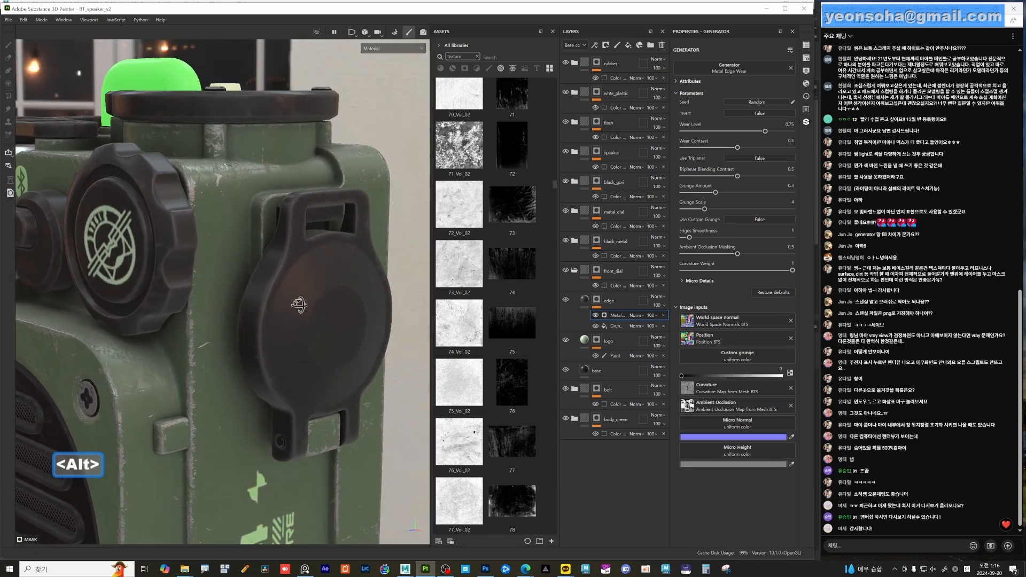
pyautogui.keyDown('alt'); pyautogui.moveTo(323, 315); pyautogui.dragTo(236, 335, button='middle'); pyautogui.keyUp('alt')
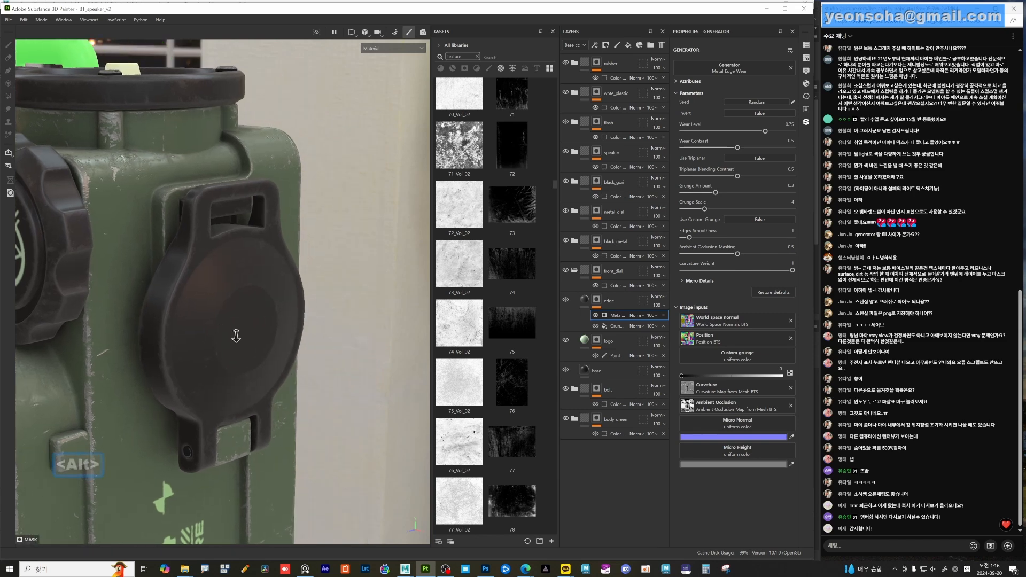
pyautogui.keyDown('alt'); pyautogui.moveTo(235, 335); pyautogui.dragTo(200, 266, button='right'); pyautogui.keyUp('alt')
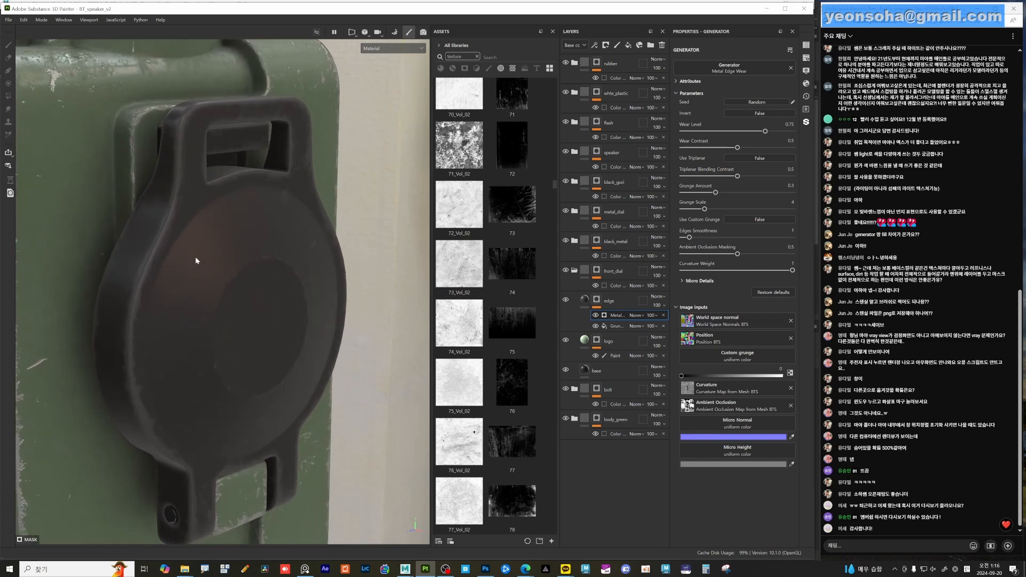
# - Add a fill layer above the edge layer in the front_dial group with the dark olive base color 34362F
pyautogui.click(622, 304)
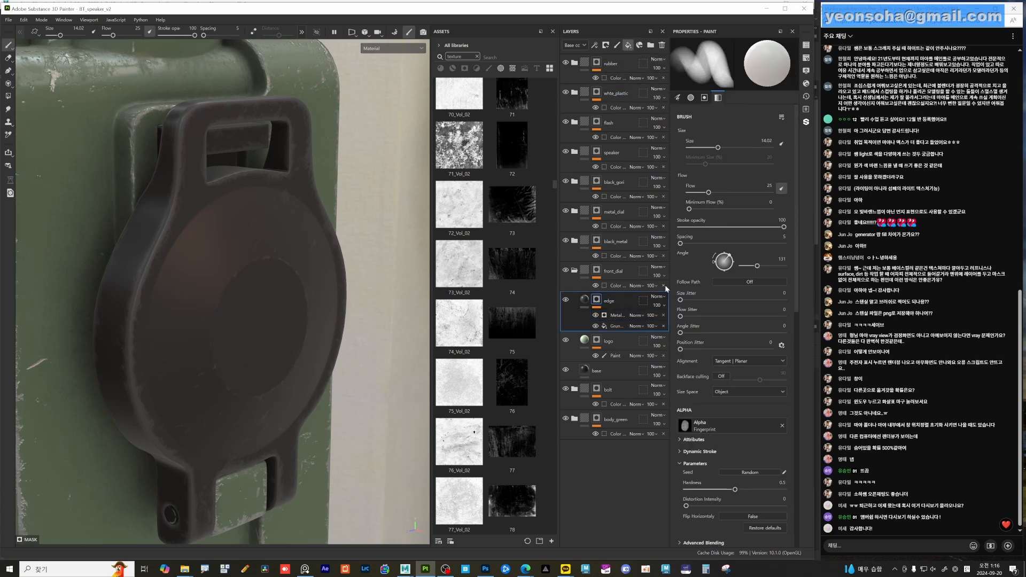
pyautogui.click(727, 273)
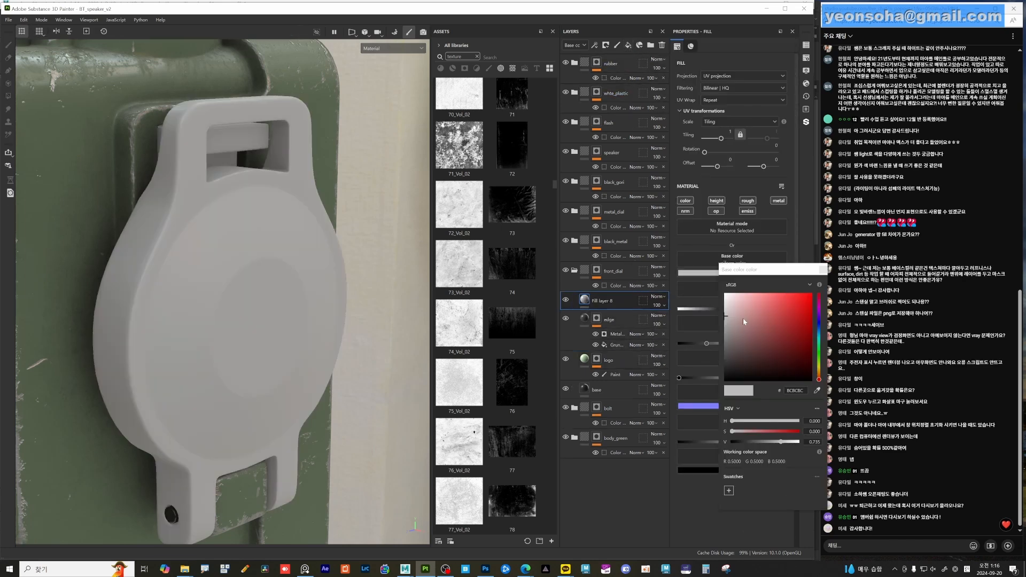
pyautogui.click(734, 309)
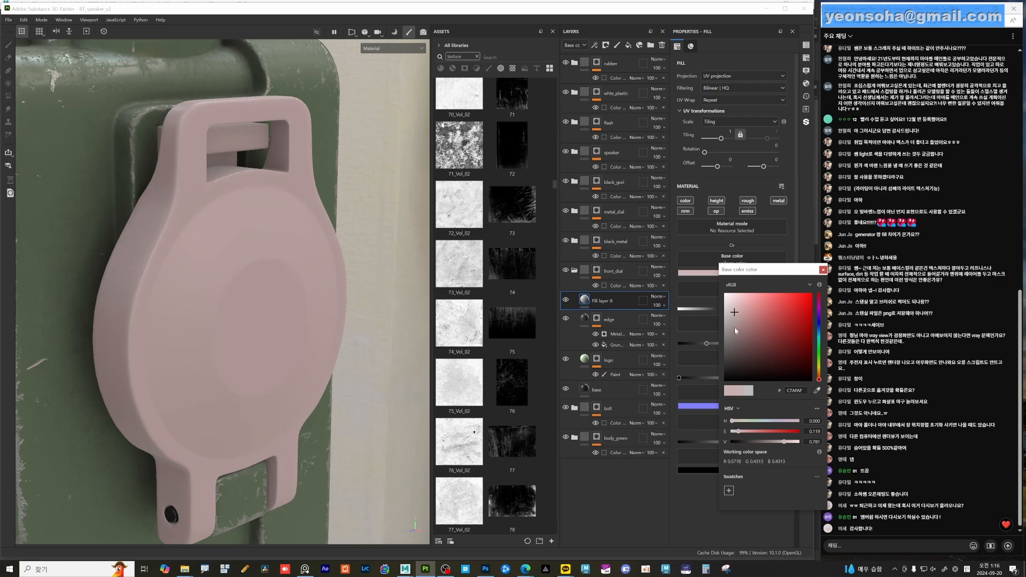
pyautogui.click(737, 340)
pyautogui.click(818, 356)
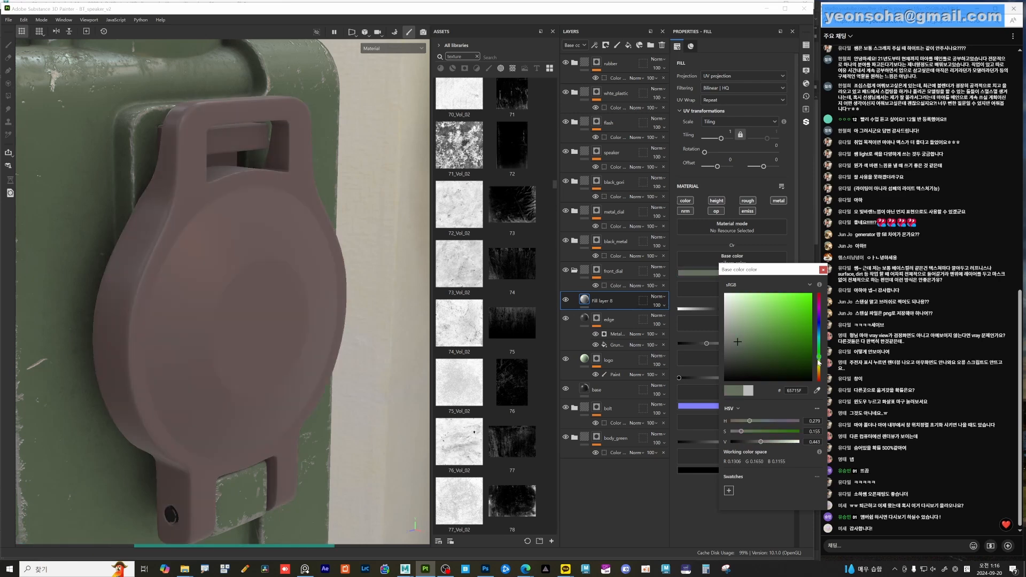
pyautogui.click(818, 360)
pyautogui.moveTo(739, 354); pyautogui.dragTo(736, 361)
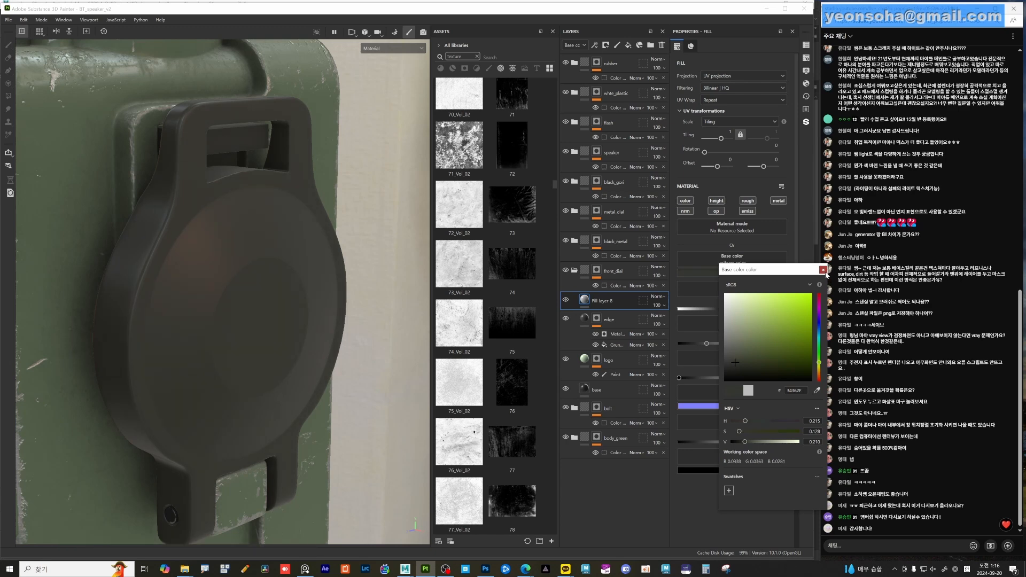
pyautogui.click(823, 270)
# - Rename the new fill layer above the edge layer to spot
pyautogui.write('sp')
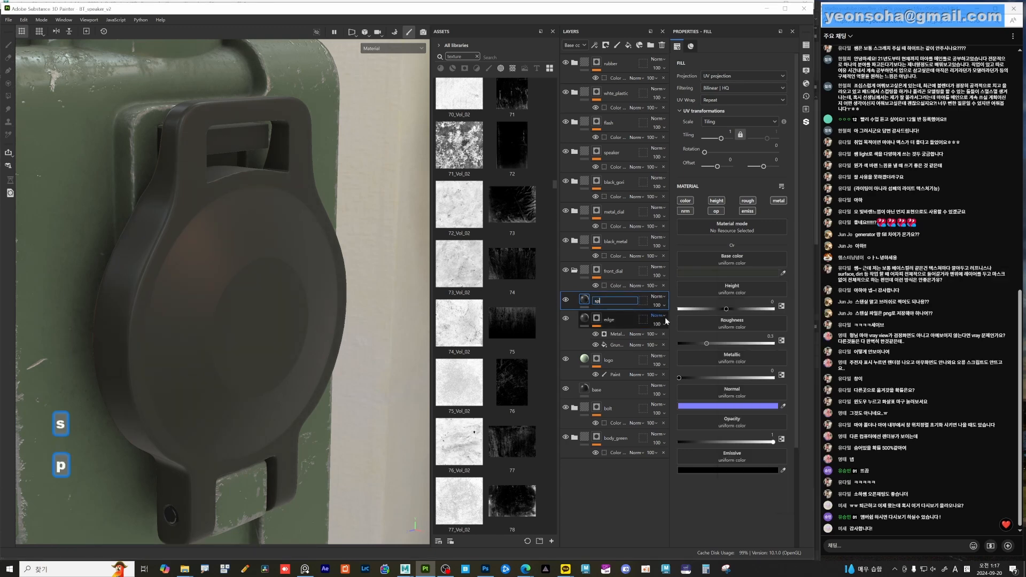
pyautogui.write('ot')
pyautogui.press('Return')
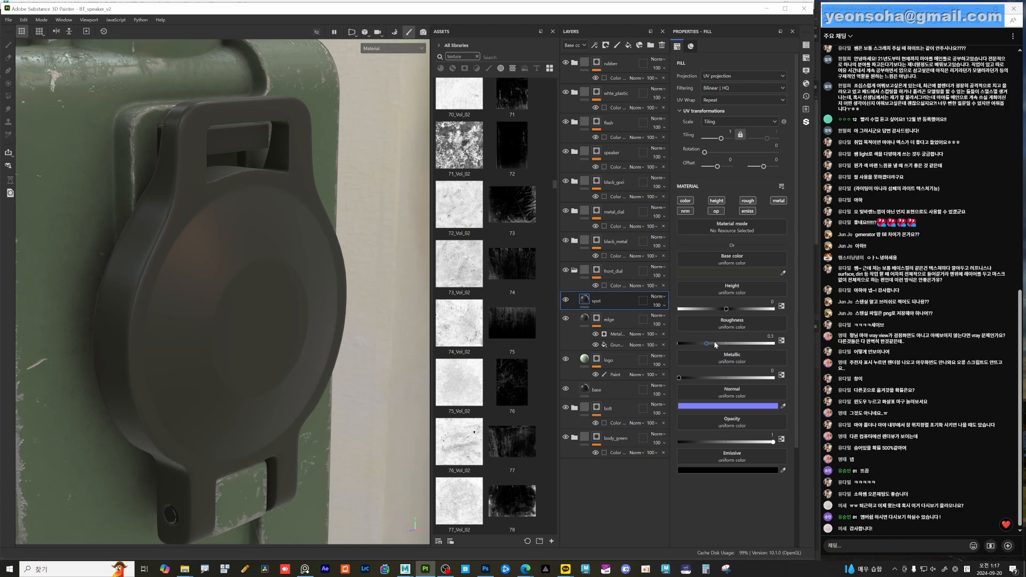
# - Raise the spot layer's roughness to about 0.79 and give the layer a black mask with a fill effect
pyautogui.moveTo(714, 343); pyautogui.dragTo(748, 344)
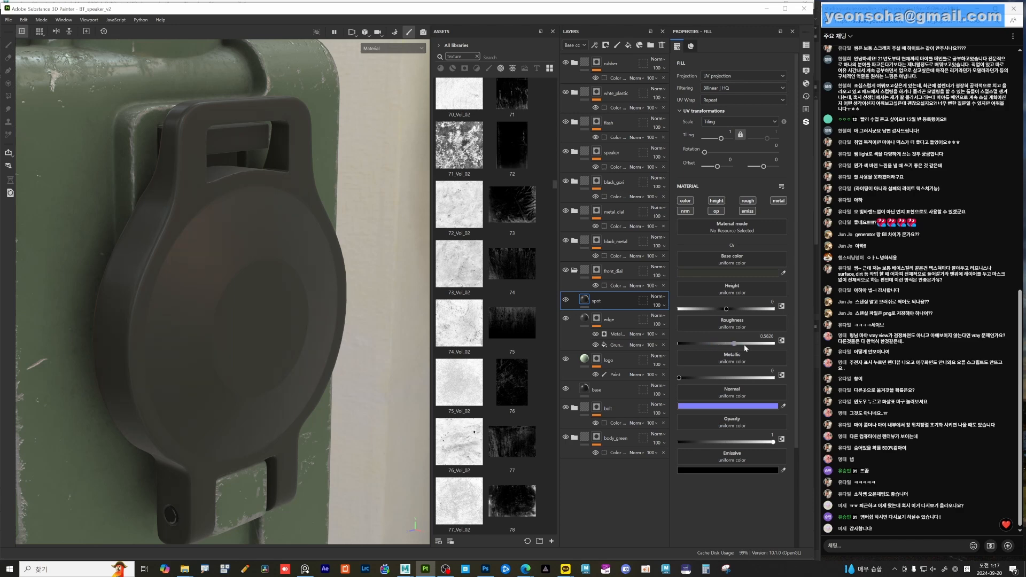
pyautogui.rightClick(588, 301)
pyautogui.click(597, 306)
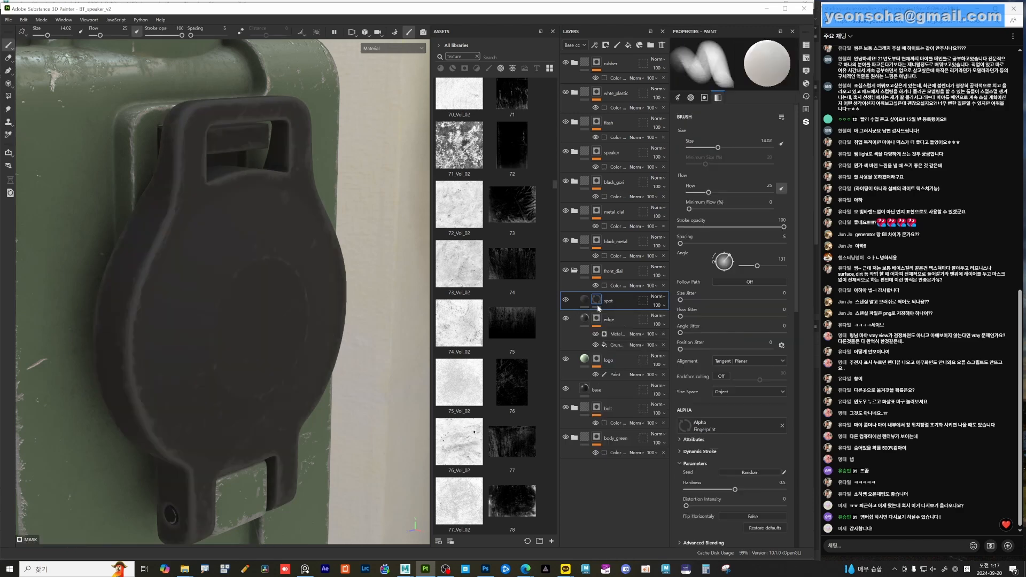
pyautogui.rightClick(597, 303)
pyautogui.click(624, 284)
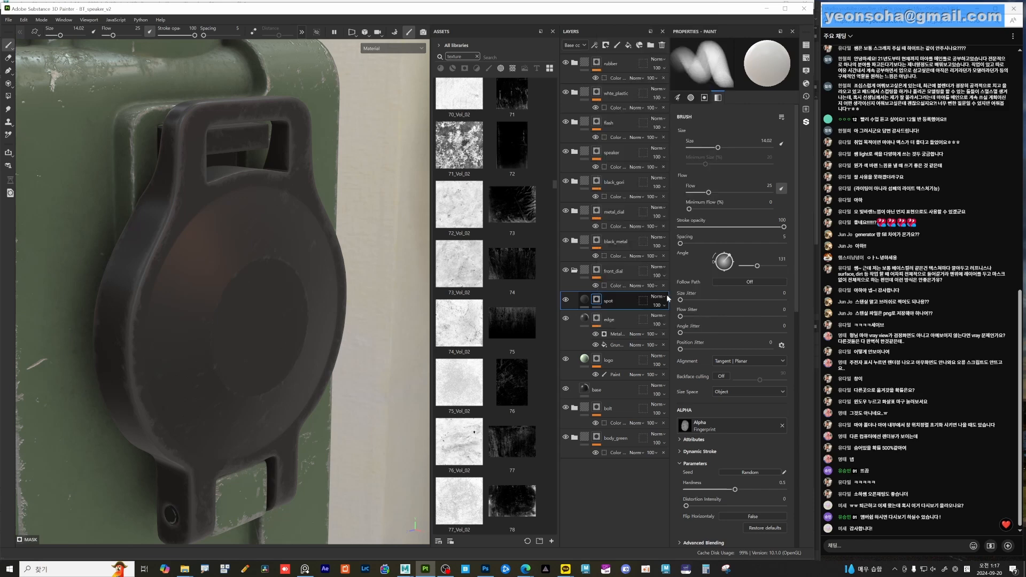
# - Search the grayscale resources for leak and then spot, and assign Grunge Spots Dirty to the spot mask's fill
pyautogui.click(732, 204)
pyautogui.write('leak')
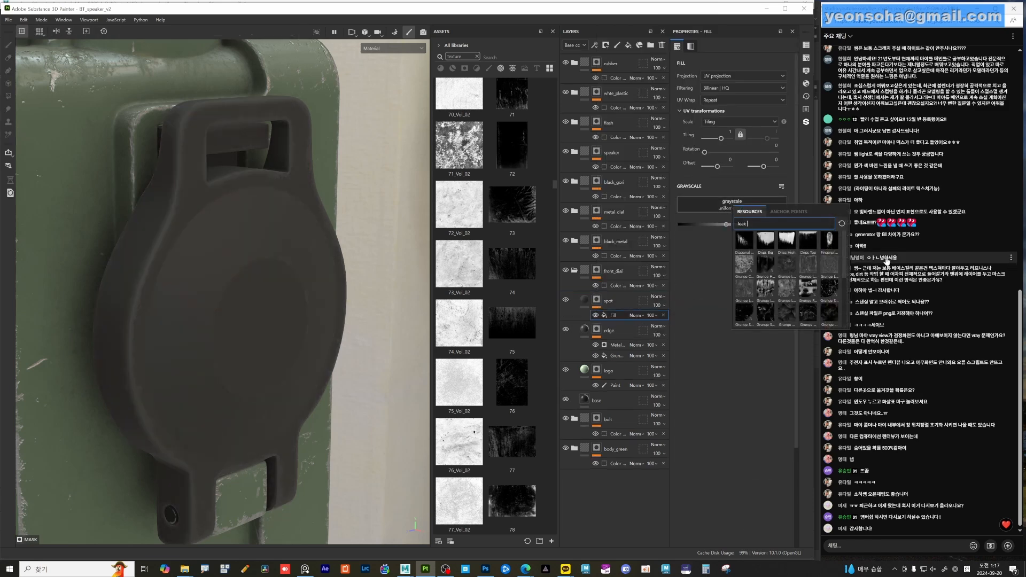
pyautogui.hotkey('shift', 'Home')
pyautogui.press('Delete')
pyautogui.write('spot')
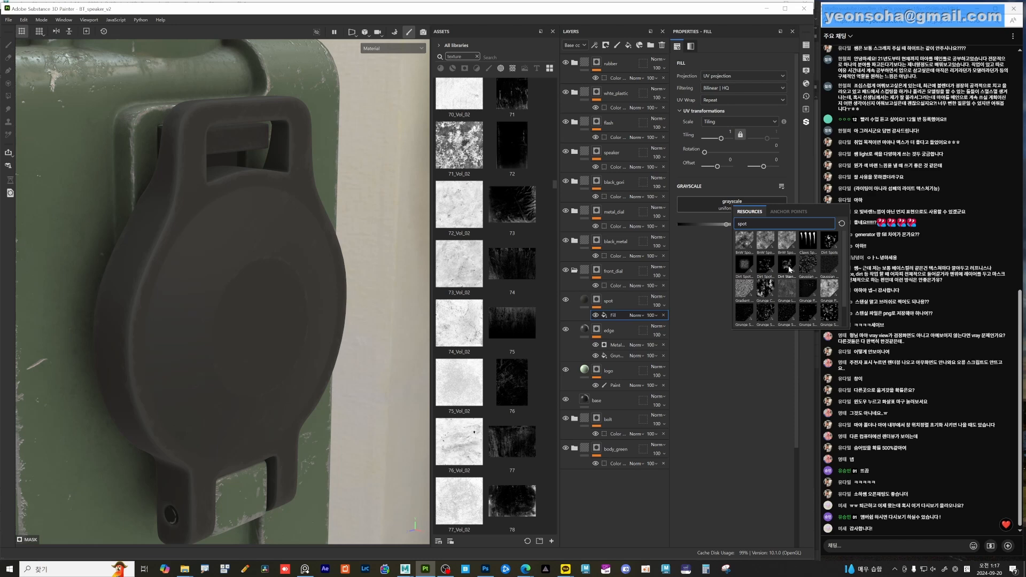
pyautogui.moveTo(788, 268)
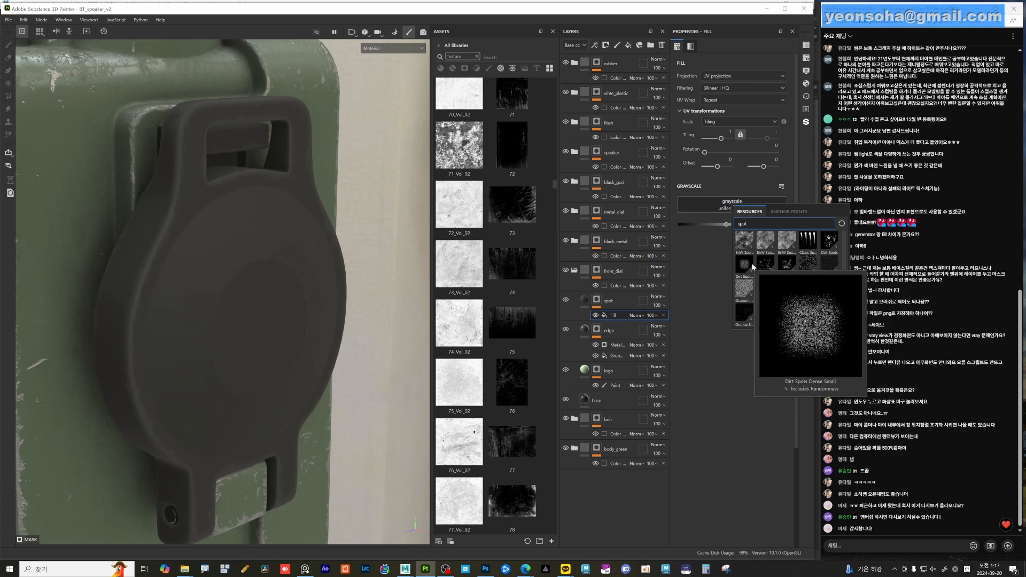
pyautogui.moveTo(784, 303)
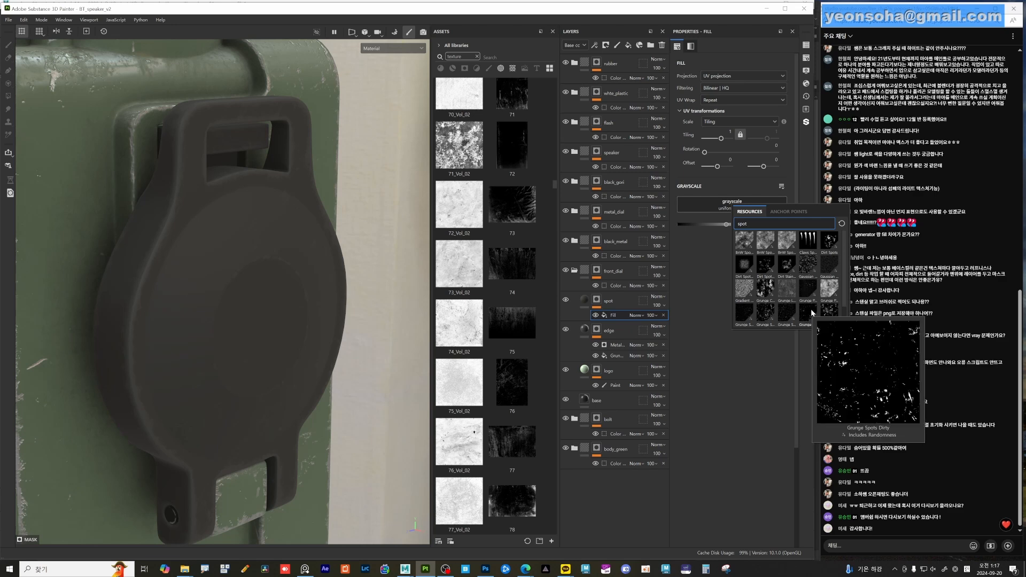
pyautogui.click(811, 311)
# - Lighten the spot layer's base color to the olive grey 5F615A
pyautogui.keyDown('alt'); pyautogui.moveTo(288, 322); pyautogui.dragTo(259, 280); pyautogui.keyUp('alt')
pyautogui.moveTo(259, 280)
pyautogui.keyDown('alt'); pyautogui.mouseDown(button='right')
pyautogui.moveTo(307, 281)
pyautogui.moveTo(241, 278)
pyautogui.mouseUp(button='right'); pyautogui.keyUp('alt')
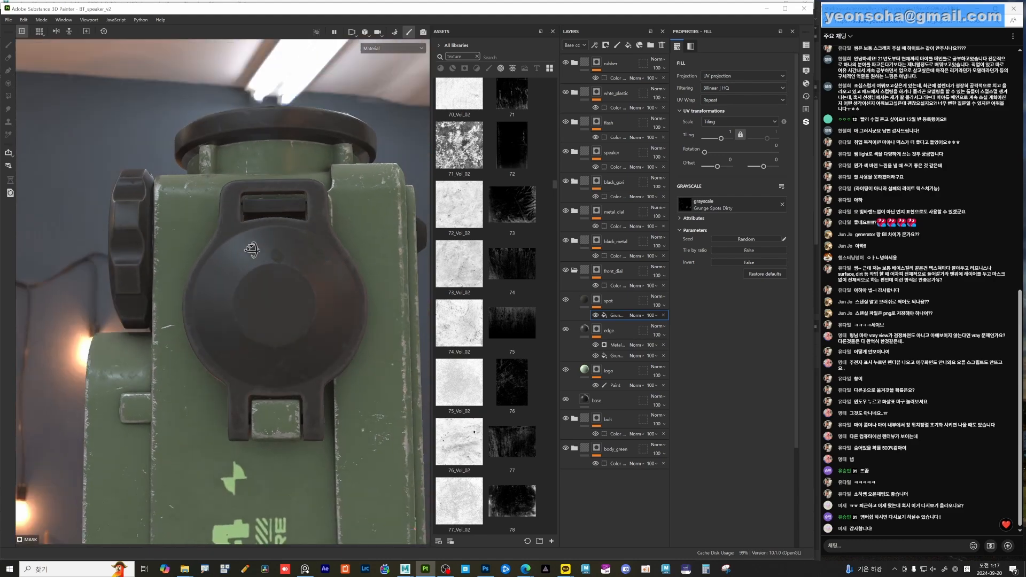
pyautogui.keyDown('alt'); pyautogui.moveTo(240, 278); pyautogui.dragTo(293, 303); pyautogui.keyUp('alt')
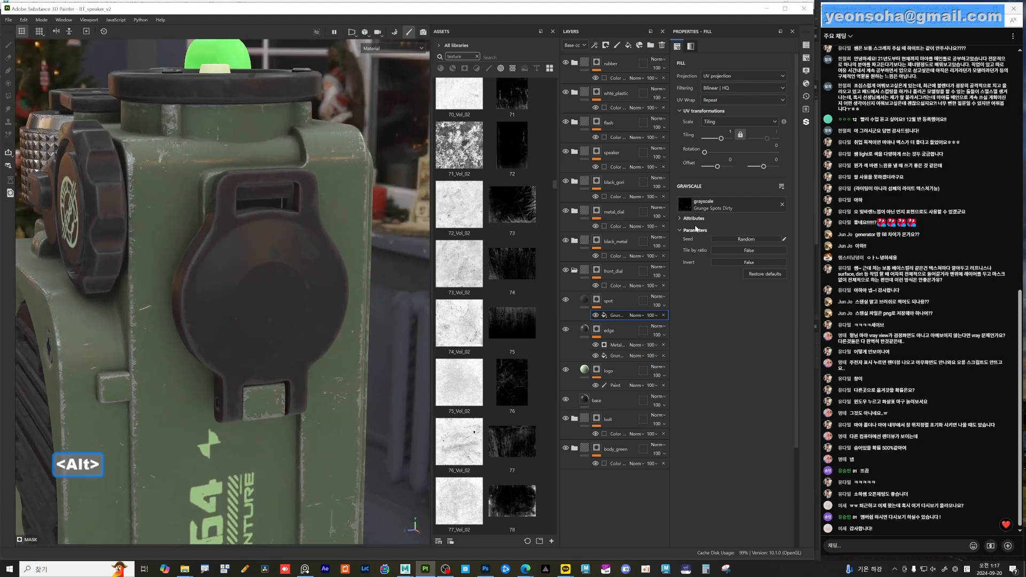
pyautogui.click(585, 302)
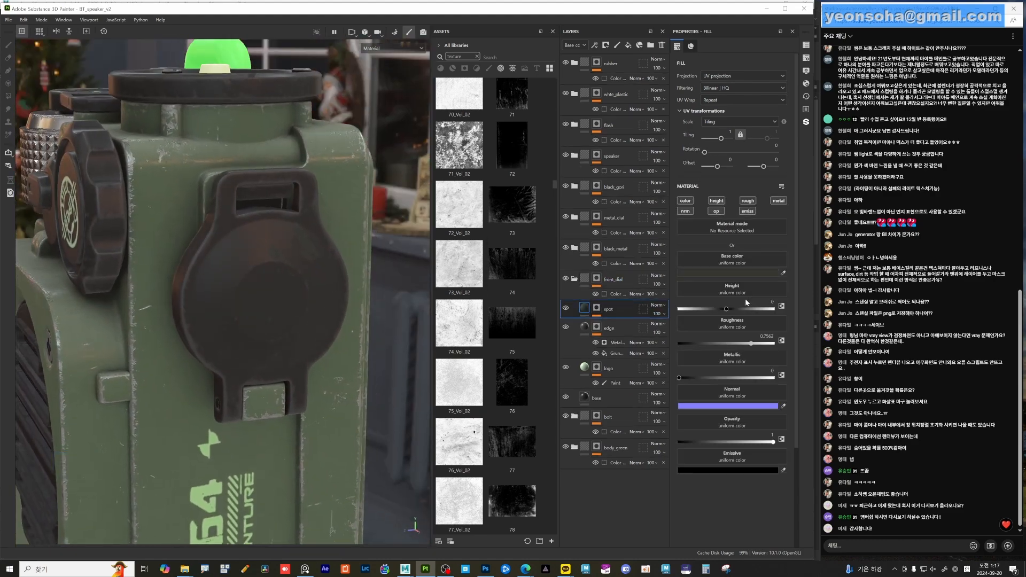
pyautogui.click(735, 271)
pyautogui.moveTo(730, 360); pyautogui.dragTo(730, 348)
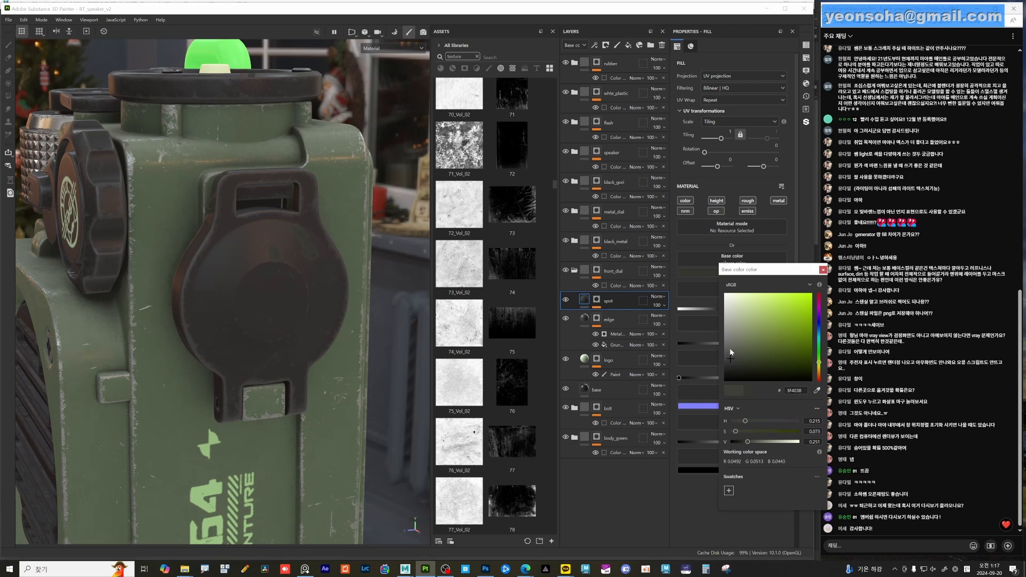
pyautogui.keyDown('alt'); pyautogui.moveTo(361, 314); pyautogui.dragTo(326, 292); pyautogui.keyUp('alt')
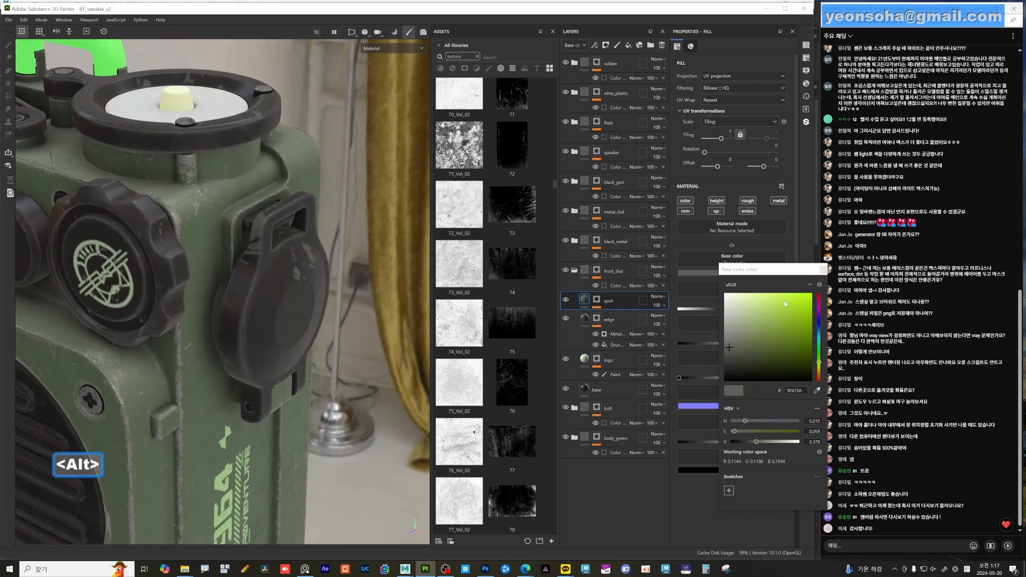
pyautogui.click(822, 270)
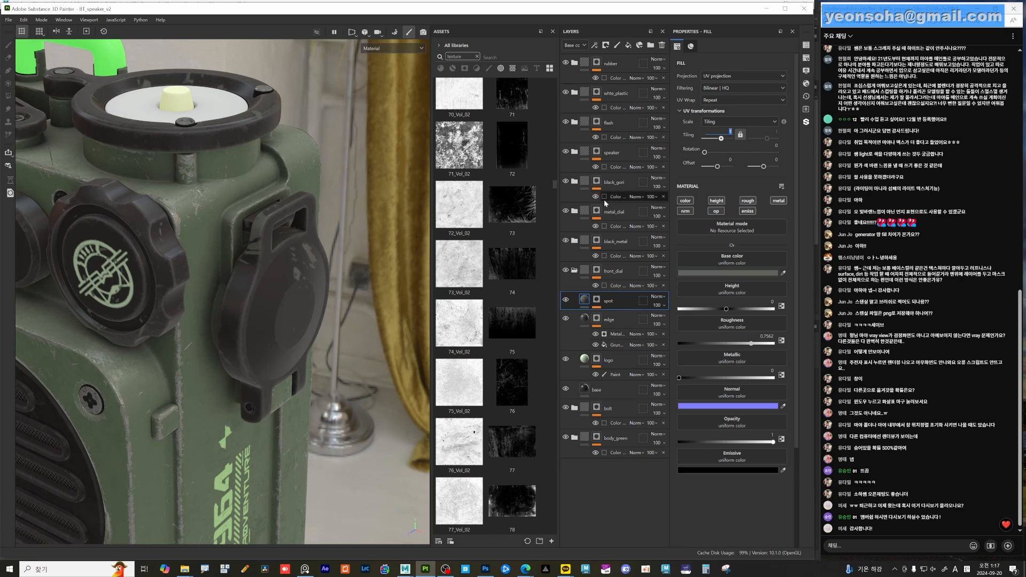
# - Increase the tiling of the Grunge Spots Dirty fill on the spot layer's mask
pyautogui.click(596, 302)
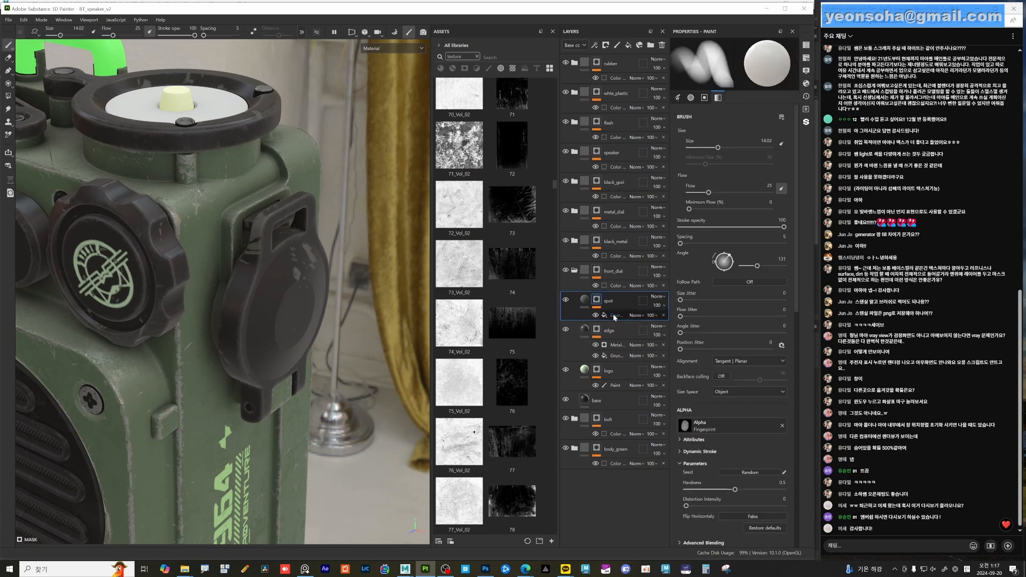
pyautogui.click(615, 316)
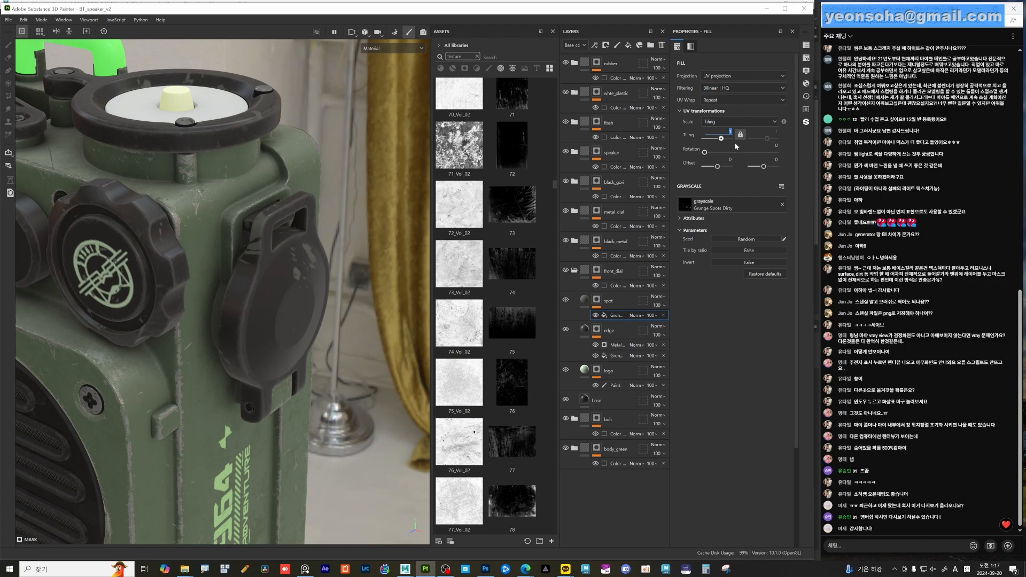
pyautogui.press('Return')
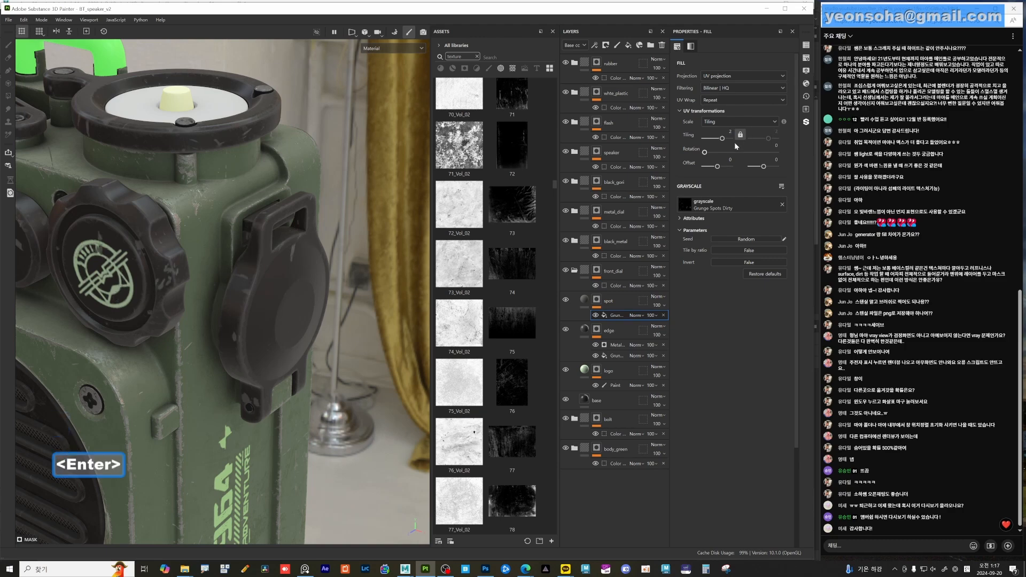
# - Examine the spot pattern on the side cover up close from several angles
pyautogui.moveTo(240, 278)
pyautogui.keyDown('alt'); pyautogui.mouseDown()
pyautogui.moveTo(224, 262)
pyautogui.moveTo(244, 293)
pyautogui.mouseUp(); pyautogui.keyUp('alt')
pyautogui.keyDown('shift'); pyautogui.moveTo(245, 293); pyautogui.dragTo(264, 294, button='right'); pyautogui.keyUp('shift')
pyautogui.keyDown('alt'); pyautogui.moveTo(315, 307); pyautogui.dragTo(294, 299); pyautogui.keyUp('alt')
pyautogui.moveTo(247, 274)
pyautogui.keyDown('alt'); pyautogui.mouseDown()
pyautogui.moveTo(241, 299)
pyautogui.moveTo(229, 276)
pyautogui.mouseUp(); pyautogui.keyUp('alt')
pyautogui.keyDown('alt'); pyautogui.moveTo(238, 295); pyautogui.dragTo(254, 258, button='right'); pyautogui.keyUp('alt')
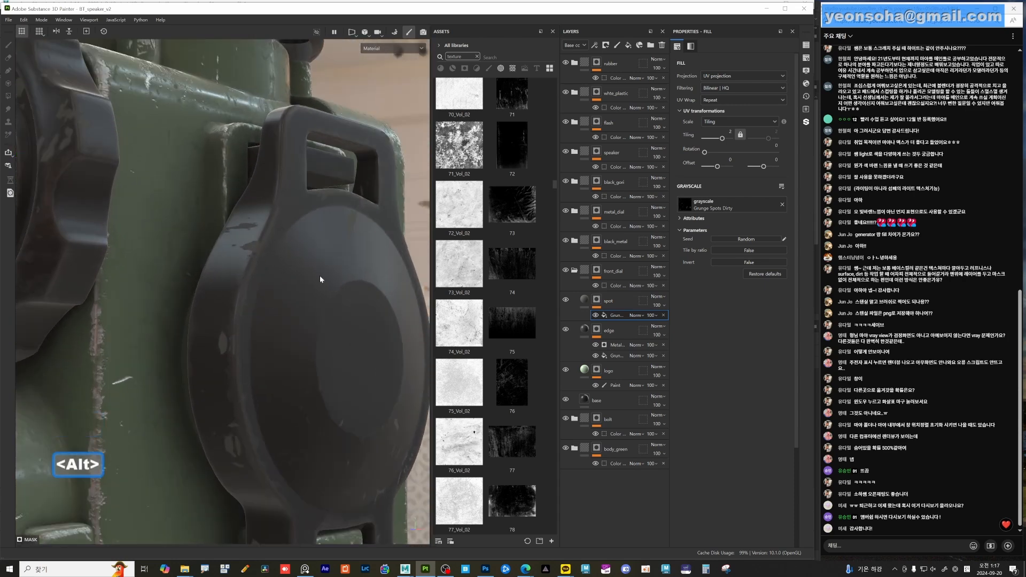
pyautogui.keyDown('alt'); pyautogui.moveTo(281, 261); pyautogui.dragTo(263, 259); pyautogui.keyUp('alt')
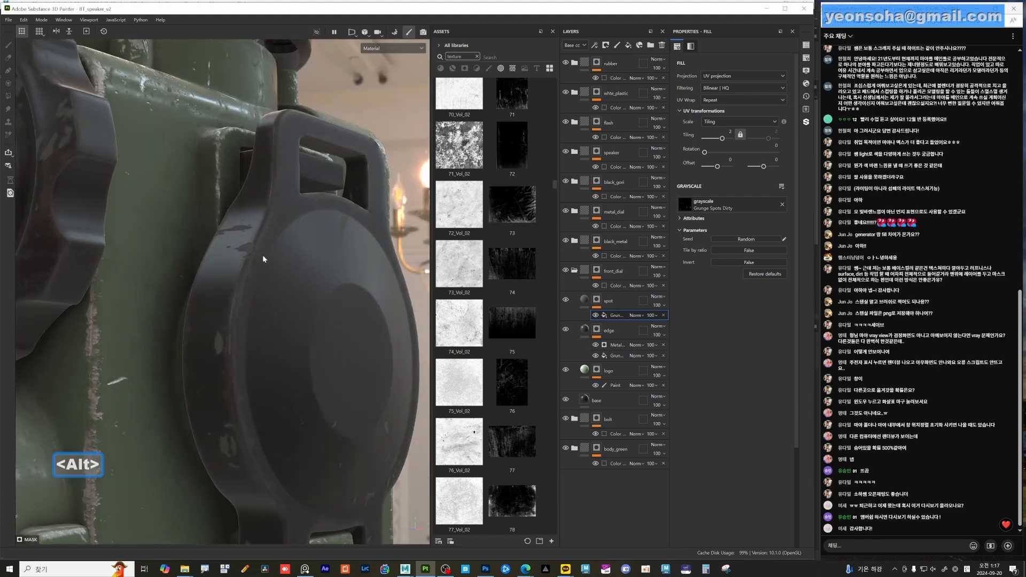
pyautogui.keyDown('alt'); pyautogui.moveTo(247, 218); pyautogui.dragTo(244, 249); pyautogui.keyUp('alt')
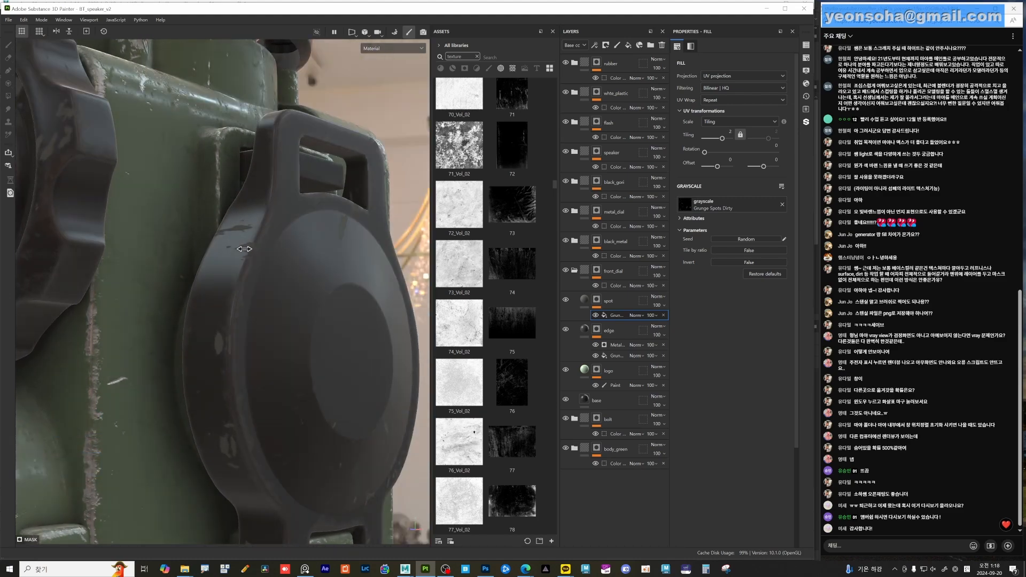
pyautogui.keyDown('alt'); pyautogui.moveTo(343, 298); pyautogui.dragTo(257, 289, button='right'); pyautogui.keyUp('alt')
pyautogui.keyDown('alt'); pyautogui.moveTo(257, 288); pyautogui.dragTo(272, 278); pyautogui.keyUp('alt')
pyautogui.keyDown('alt'); pyautogui.moveTo(272, 278); pyautogui.dragTo(224, 273, button='right'); pyautogui.keyUp('alt')
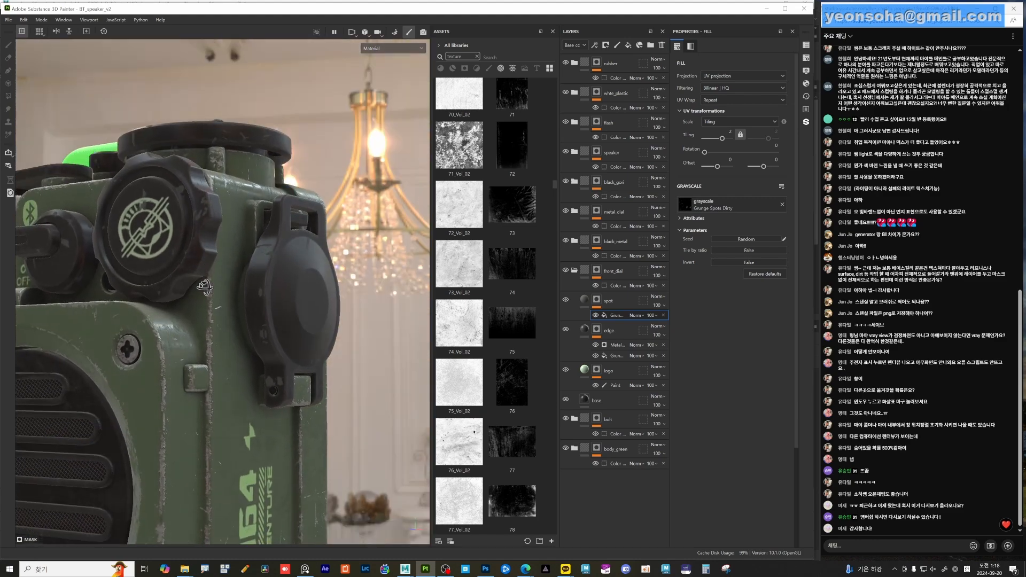
# - Examine the whole speaker from the front, including the dials, grille and lower body
pyautogui.keyDown('alt'); pyautogui.moveTo(224, 273); pyautogui.dragTo(216, 303); pyautogui.keyUp('alt')
pyautogui.keyDown('alt'); pyautogui.moveTo(216, 303); pyautogui.dragTo(115, 273, button='right'); pyautogui.keyUp('alt')
pyautogui.keyDown('alt'); pyautogui.moveTo(115, 273); pyautogui.dragTo(158, 297, button='middle'); pyautogui.keyUp('alt')
pyautogui.keyDown('alt'); pyautogui.moveTo(144, 297); pyautogui.dragTo(179, 302); pyautogui.keyUp('alt')
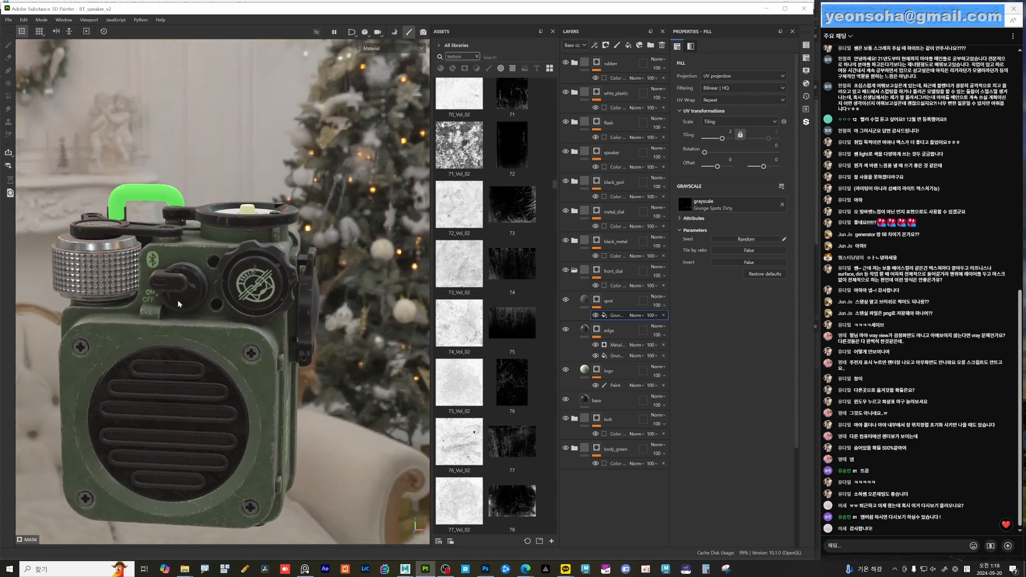
pyautogui.keyDown('alt'); pyautogui.moveTo(160, 296); pyautogui.dragTo(270, 322, button='middle'); pyautogui.keyUp('alt')
pyautogui.keyDown('alt'); pyautogui.moveTo(269, 321); pyautogui.dragTo(199, 211); pyautogui.keyUp('alt')
pyautogui.keyDown('alt'); pyautogui.moveTo(197, 309); pyautogui.dragTo(227, 317); pyautogui.keyUp('alt')
pyautogui.keyDown('alt'); pyautogui.moveTo(227, 358); pyautogui.dragTo(192, 321, button='middle'); pyautogui.keyUp('alt')
pyautogui.keyDown('alt'); pyautogui.moveTo(193, 321); pyautogui.dragTo(205, 326, button='right'); pyautogui.keyUp('alt')
pyautogui.keyDown('alt'); pyautogui.moveTo(187, 321); pyautogui.dragTo(337, 400); pyautogui.keyUp('alt')
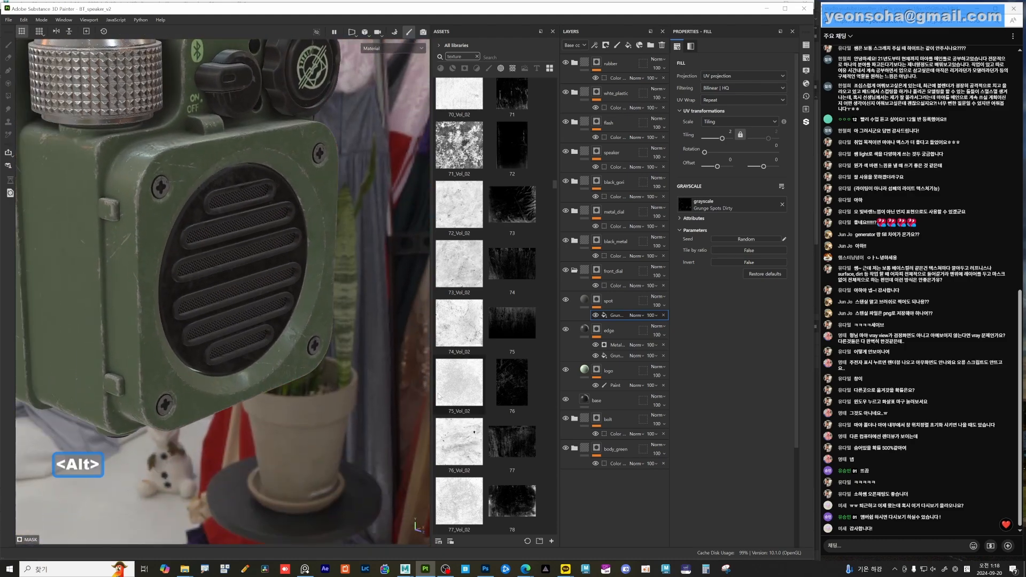
# - In the body_green group, add a paint effect above the Grunge Scratches Rough fill on the green_paint mask
pyautogui.click(574, 271)
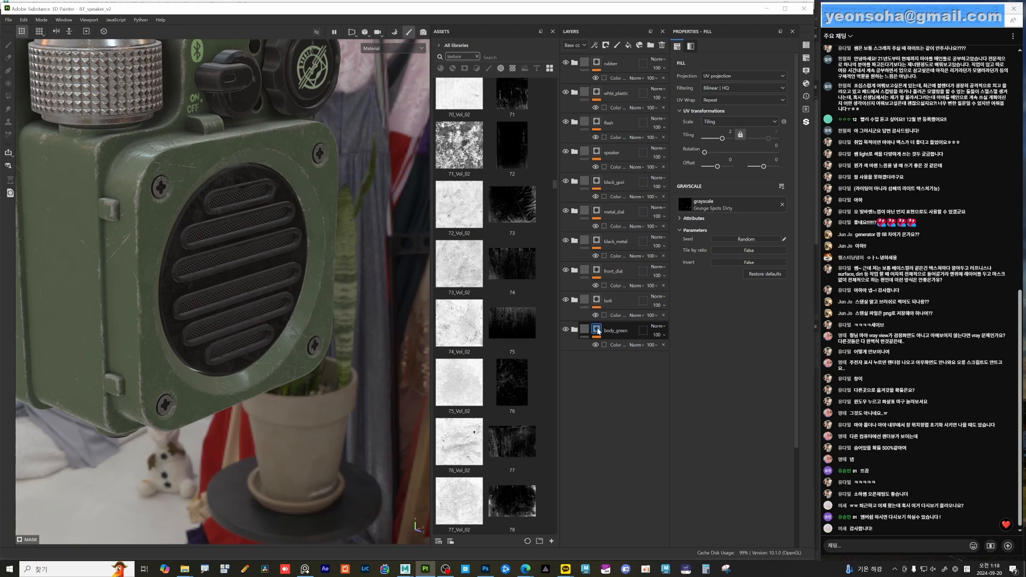
pyautogui.click(574, 330)
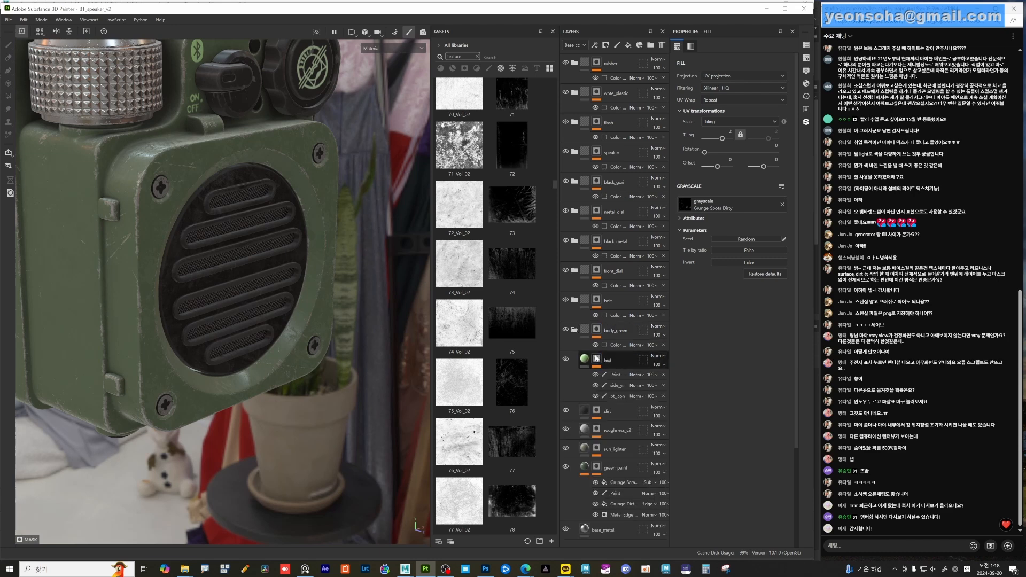
pyautogui.click(597, 469)
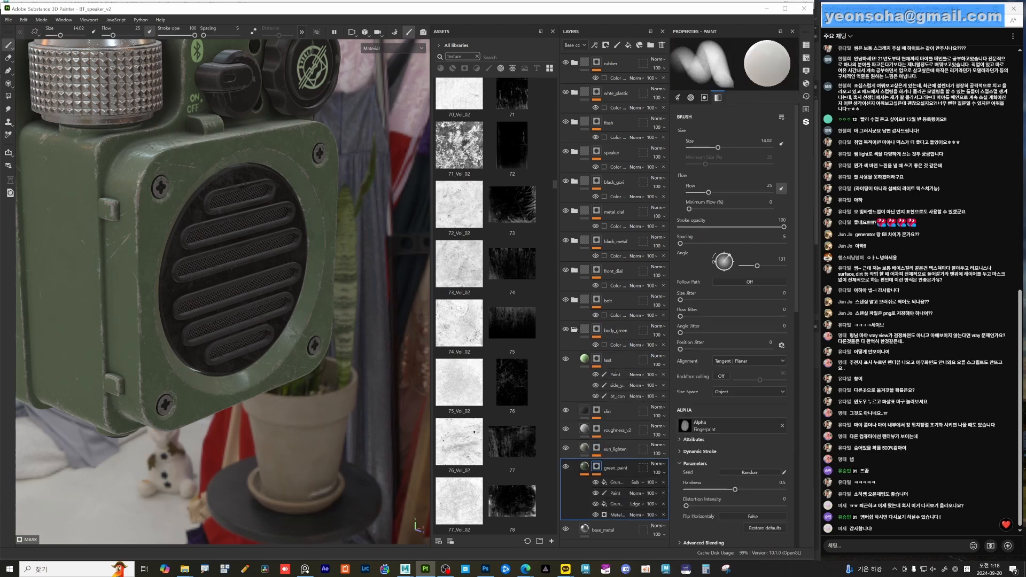
pyautogui.click(618, 483)
pyautogui.keyDown('alt'); pyautogui.moveTo(194, 221); pyautogui.dragTo(246, 360, button='middle'); pyautogui.keyUp('alt')
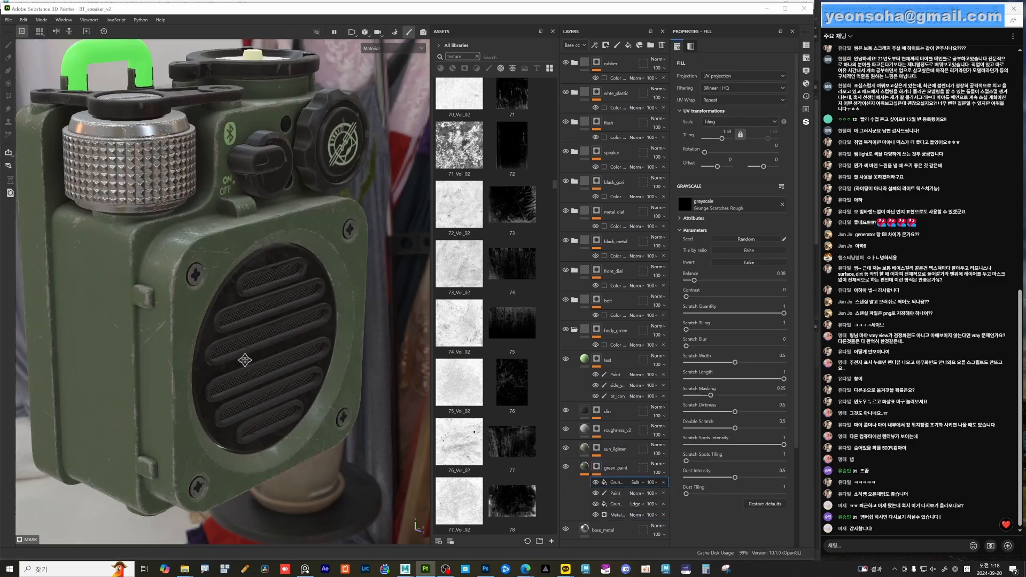
pyautogui.keyDown('alt'); pyautogui.moveTo(245, 360); pyautogui.dragTo(208, 369, button='right'); pyautogui.keyUp('alt')
pyautogui.keyDown('alt'); pyautogui.moveTo(299, 369); pyautogui.dragTo(340, 440); pyautogui.keyUp('alt')
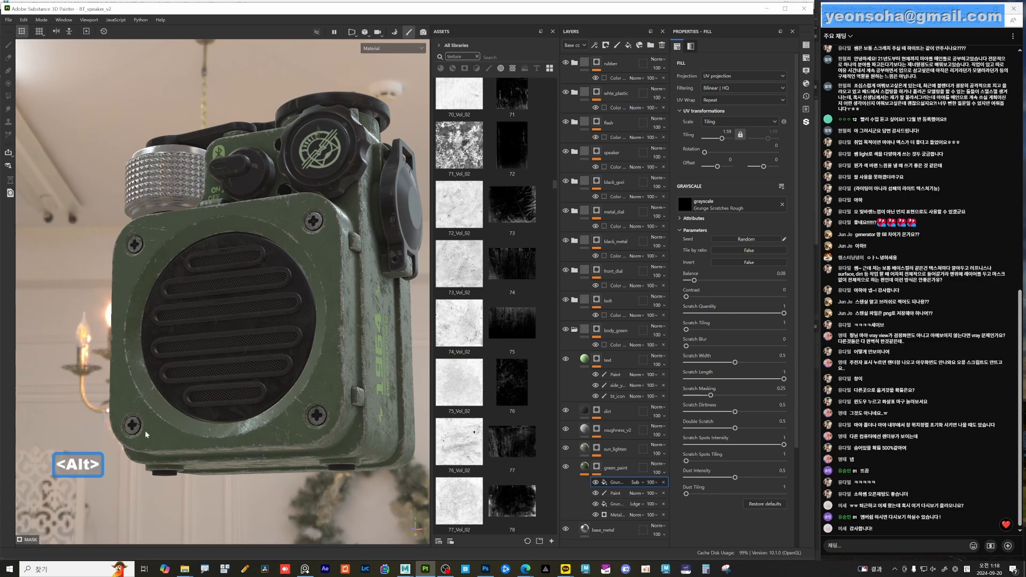
pyautogui.keyDown('alt'); pyautogui.moveTo(284, 289); pyautogui.dragTo(296, 376); pyautogui.keyUp('alt')
pyautogui.keyDown('alt'); pyautogui.moveTo(295, 376); pyautogui.dragTo(358, 436, button='right'); pyautogui.keyUp('alt')
pyautogui.keyDown('alt'); pyautogui.moveTo(358, 435); pyautogui.dragTo(292, 368, button='middle'); pyautogui.keyUp('alt')
pyautogui.keyDown('alt'); pyautogui.moveTo(292, 368); pyautogui.dragTo(320, 397, button='right'); pyautogui.keyUp('alt')
pyautogui.keyDown('alt'); pyautogui.moveTo(319, 397); pyautogui.dragTo(253, 367); pyautogui.keyUp('alt')
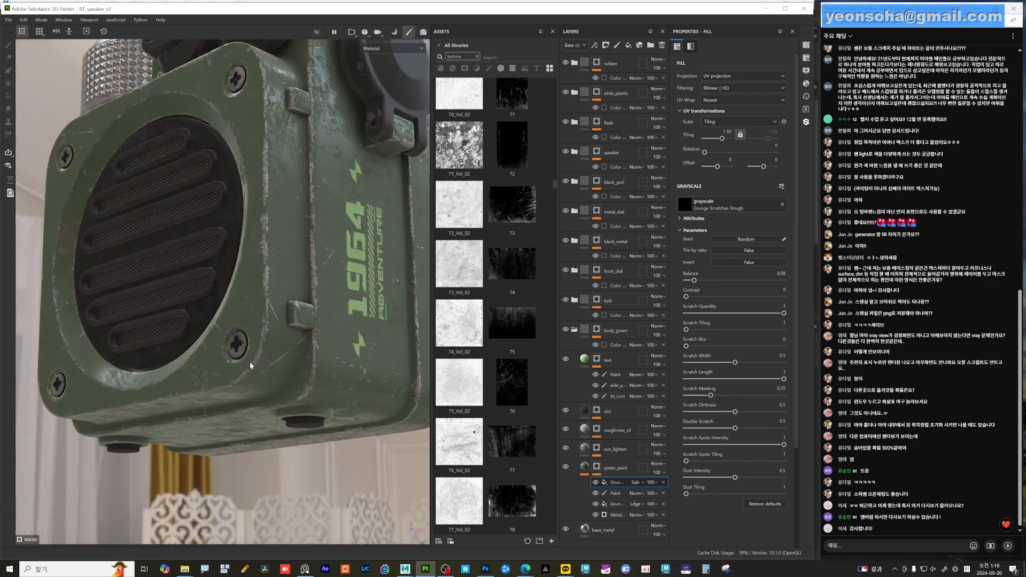
pyautogui.rightClick(620, 483)
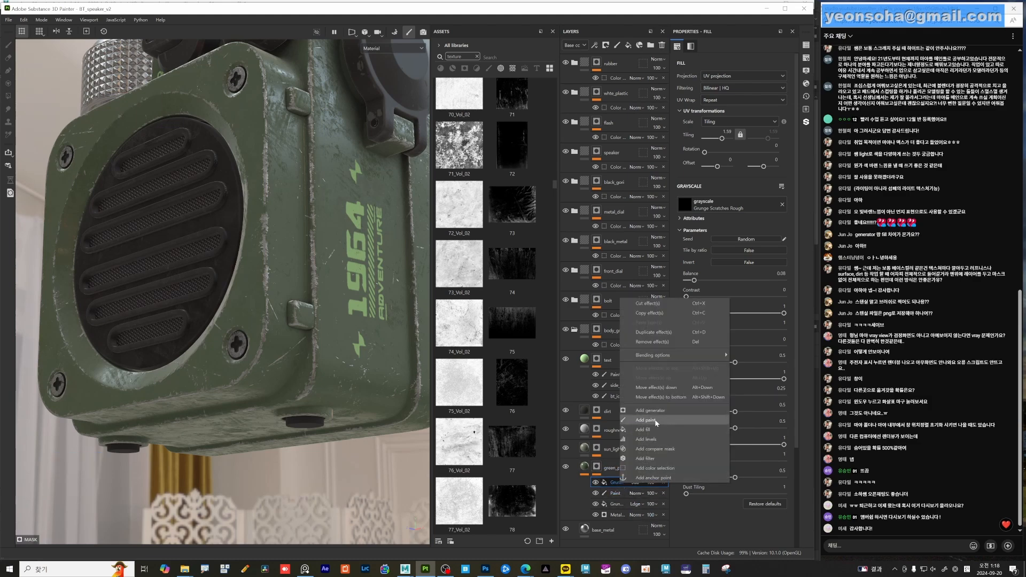
pyautogui.click(658, 423)
# - Clear the texture filter from the assets, choose the Artistic Heavy Sponge brush and reduce its size to 2.34
pyautogui.keyDown('alt'); pyautogui.moveTo(294, 366); pyautogui.dragTo(308, 348); pyautogui.keyUp('alt')
pyautogui.keyDown('alt'); pyautogui.moveTo(308, 347); pyautogui.dragTo(319, 377, button='right'); pyautogui.keyUp('alt')
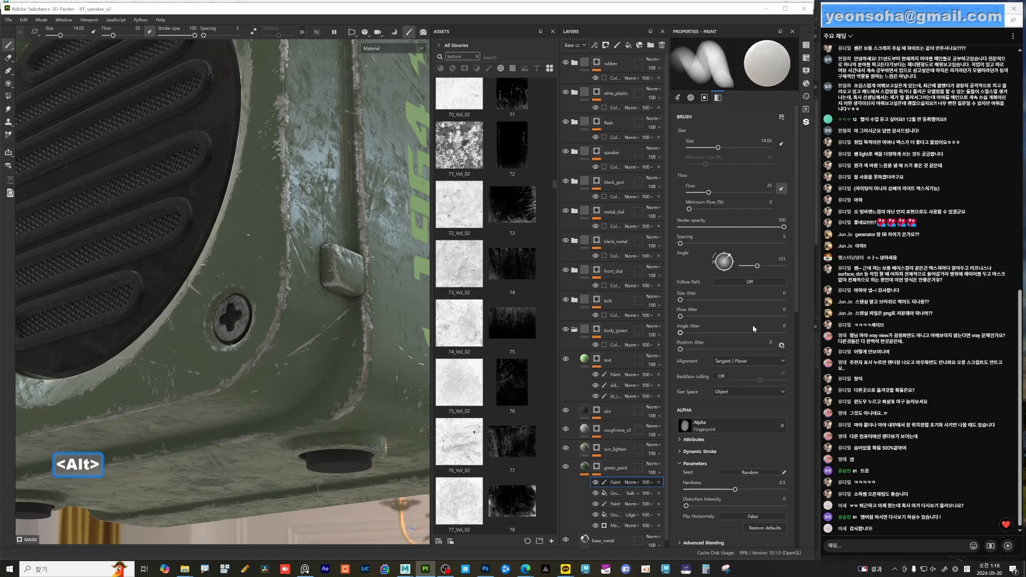
pyautogui.click(477, 56)
pyautogui.scroll(20, 486, 111)
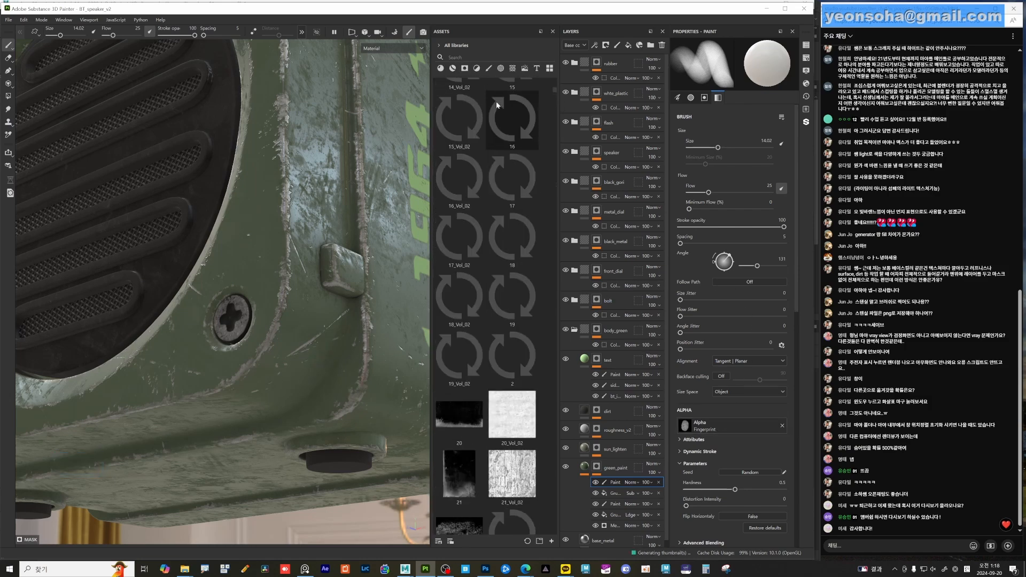
pyautogui.scroll(10, 497, 92)
pyautogui.click(464, 110)
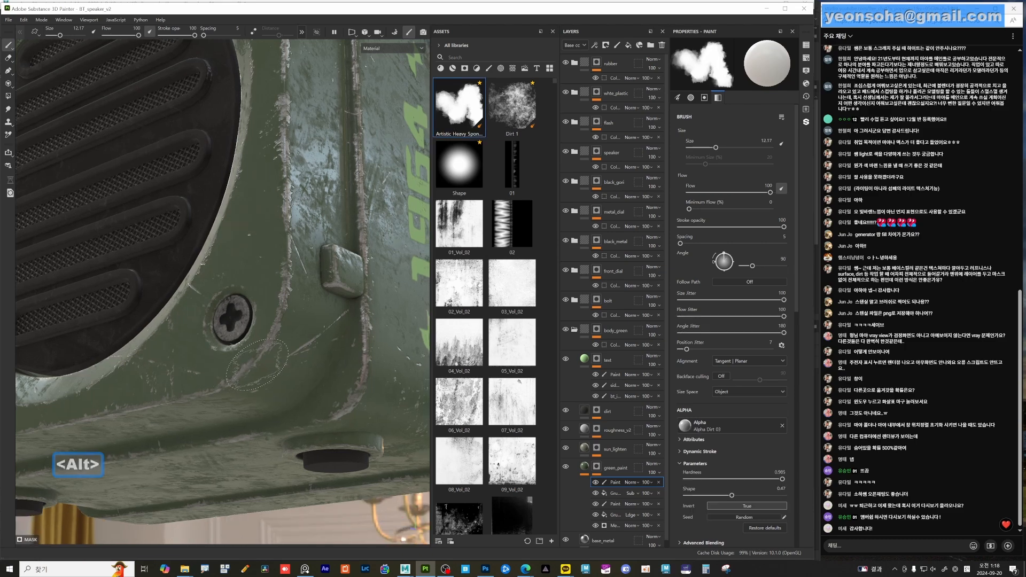
pyautogui.keyDown('ctrl'); pyautogui.moveTo(256, 368); pyautogui.dragTo(252, 366, button='right'); pyautogui.keyUp('ctrl')
pyautogui.keyDown('alt'); pyautogui.moveTo(261, 367); pyautogui.dragTo(257, 353); pyautogui.keyUp('alt')
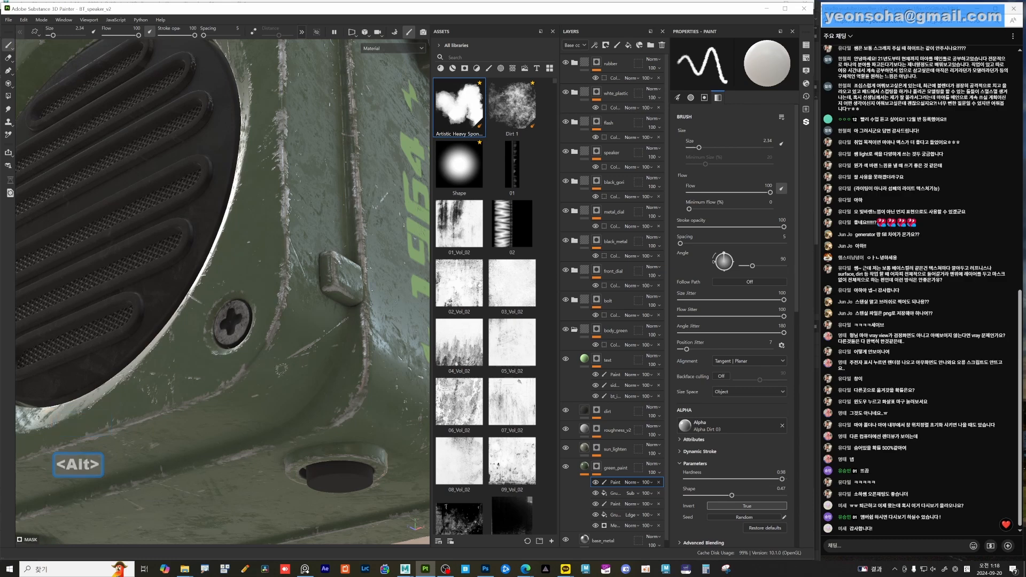
# - Undo the last stroke and switch the brush to black to paint chipped paint below the lower corner screw
pyautogui.hotkey('ctrl', 'z')
pyautogui.press('x')
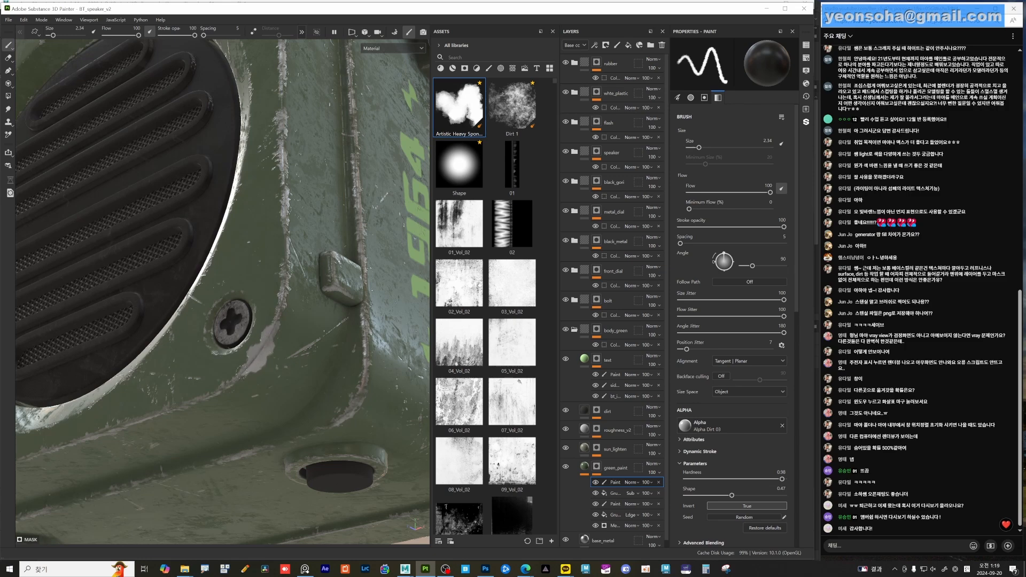
# - Examine the paint wear around the screw at the opposite lower corner of the speaker's front
pyautogui.keyDown('alt'); pyautogui.moveTo(262, 353); pyautogui.dragTo(182, 342, button='right'); pyautogui.keyUp('alt')
pyautogui.keyDown('alt'); pyautogui.moveTo(214, 353); pyautogui.dragTo(294, 407); pyautogui.keyUp('alt')
pyautogui.keyDown('alt'); pyautogui.moveTo(293, 408); pyautogui.dragTo(364, 470, button='middle'); pyautogui.keyUp('alt')
pyautogui.keyDown('alt'); pyautogui.moveTo(251, 392); pyautogui.dragTo(316, 402); pyautogui.keyUp('alt')
pyautogui.keyDown('alt'); pyautogui.moveTo(317, 401); pyautogui.dragTo(339, 327, button='middle'); pyautogui.keyUp('alt')
pyautogui.keyDown('alt'); pyautogui.moveTo(299, 342); pyautogui.dragTo(353, 353, button='right'); pyautogui.keyUp('alt')
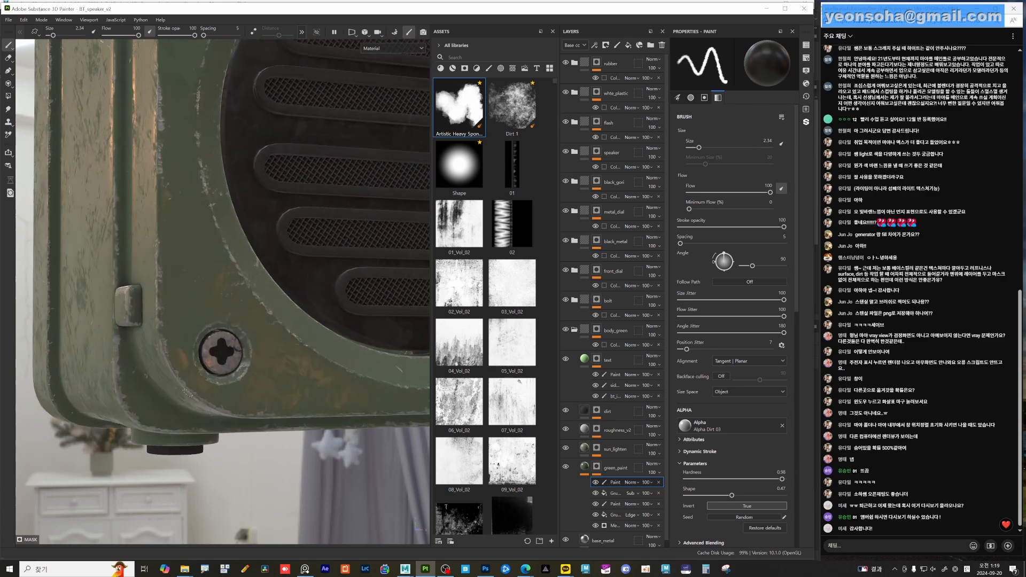
# - Paint more chipped paint beside and below the lower corner screw on the speaker's front
pyautogui.moveTo(179, 376); pyautogui.dragTo(187, 379)
pyautogui.moveTo(221, 409); pyautogui.dragTo(226, 407)
pyautogui.keyDown('alt'); pyautogui.moveTo(248, 408); pyautogui.dragTo(197, 393, button='right'); pyautogui.keyUp('alt')
pyautogui.keyDown('alt'); pyautogui.moveTo(197, 393); pyautogui.dragTo(241, 299); pyautogui.keyUp('alt')
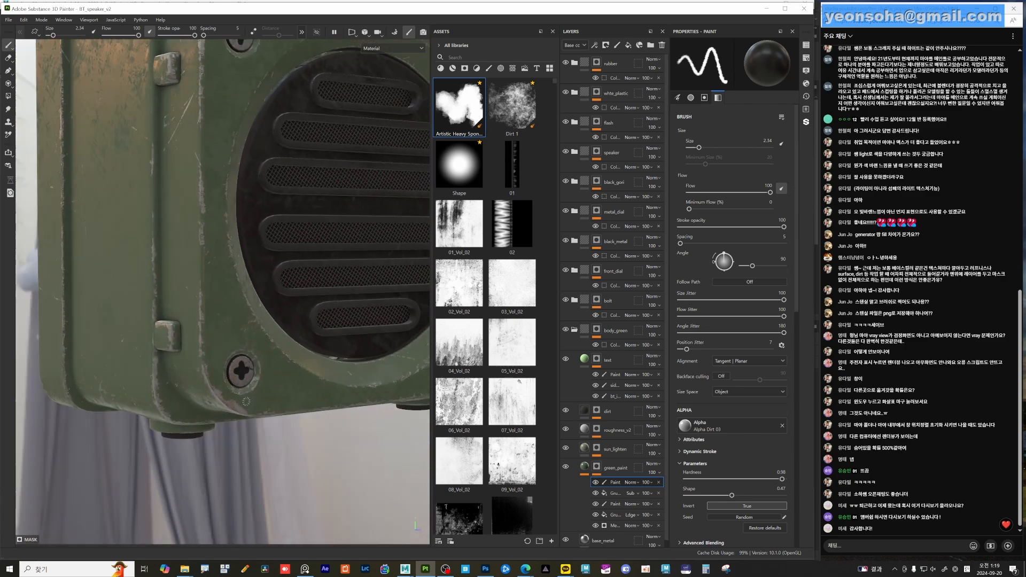
# - Paint chipped paint along the body's front corner edge near the upper screw
pyautogui.keyDown('alt'); pyautogui.moveTo(241, 278); pyautogui.dragTo(256, 368, button='middle'); pyautogui.keyUp('alt')
pyautogui.keyDown('alt'); pyautogui.moveTo(230, 337); pyautogui.dragTo(262, 353); pyautogui.keyUp('alt')
pyautogui.moveTo(253, 356)
pyautogui.keyDown('alt'); pyautogui.mouseDown(button='middle')
pyautogui.moveTo(240, 350)
pyautogui.moveTo(227, 433)
pyautogui.mouseUp(button='middle'); pyautogui.keyUp('alt')
pyautogui.keyDown('alt'); pyautogui.moveTo(235, 412); pyautogui.dragTo(318, 378, button='right'); pyautogui.keyUp('alt')
pyautogui.moveTo(187, 271)
pyautogui.keyDown('alt'); pyautogui.mouseDown()
pyautogui.moveTo(208, 273)
pyautogui.moveTo(202, 279)
pyautogui.mouseUp(); pyautogui.keyUp('alt')
pyautogui.moveTo(201, 228); pyautogui.dragTo(192, 240)
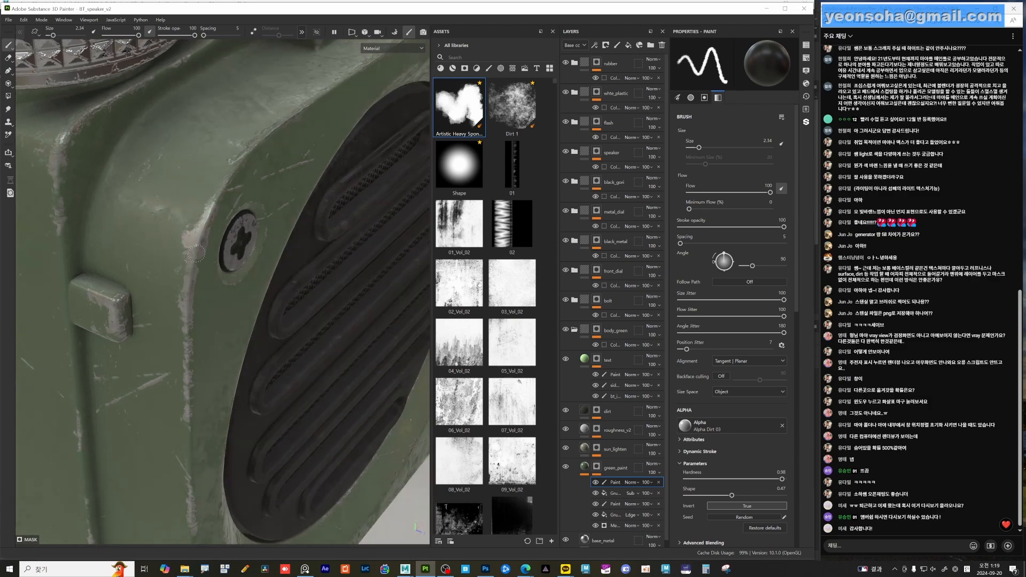
# - Reduce the brush size to 1.18 for finer chips on the front's upper edge
pyautogui.keyDown('alt'); pyautogui.moveTo(241, 307); pyautogui.dragTo(179, 293, button='right'); pyautogui.keyUp('alt')
pyautogui.keyDown('alt'); pyautogui.moveTo(203, 291); pyautogui.dragTo(128, 296); pyautogui.keyUp('alt')
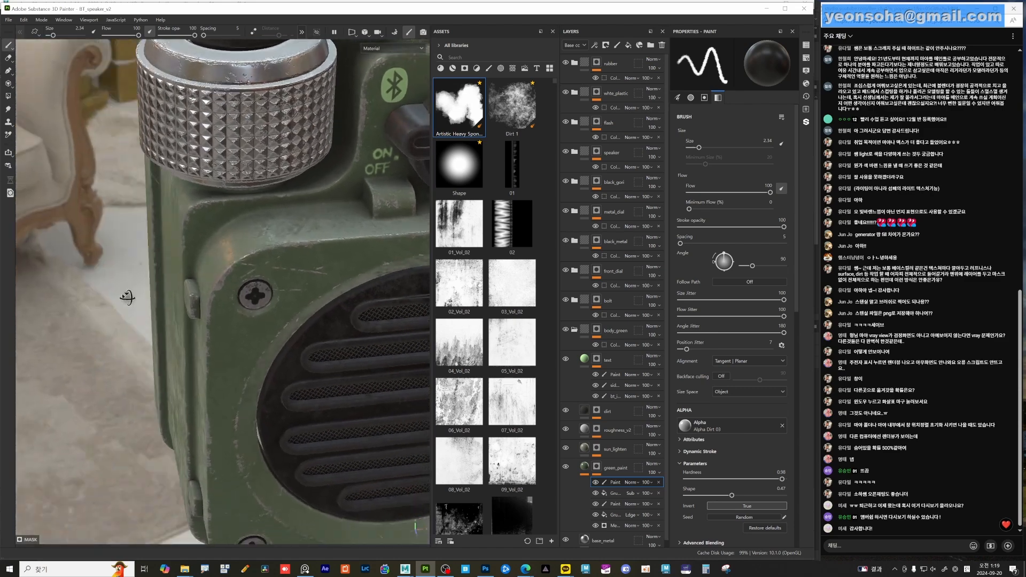
pyautogui.keyDown('alt'); pyautogui.moveTo(230, 286); pyautogui.dragTo(216, 326, button='middle'); pyautogui.keyUp('alt')
pyautogui.keyDown('alt'); pyautogui.moveTo(229, 321); pyautogui.dragTo(188, 321); pyautogui.keyUp('alt')
pyautogui.keyDown('alt'); pyautogui.moveTo(213, 316); pyautogui.dragTo(278, 299, button='right'); pyautogui.keyUp('alt')
pyautogui.keyDown('alt'); pyautogui.moveTo(291, 299); pyautogui.dragTo(250, 321, button='middle'); pyautogui.keyUp('alt')
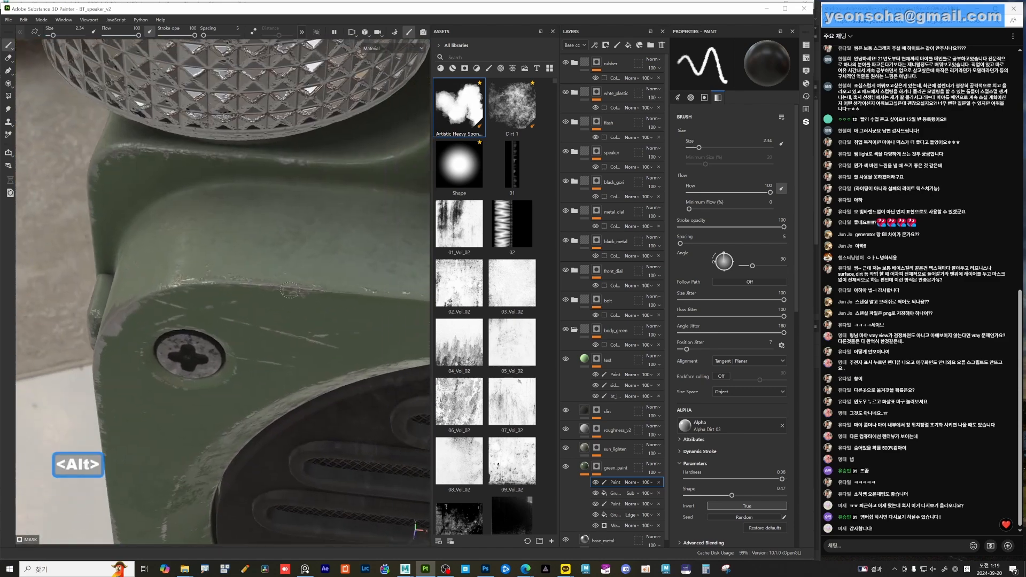
pyautogui.keyDown('ctrl'); pyautogui.moveTo(294, 289); pyautogui.dragTo(279, 286, button='right'); pyautogui.keyUp('ctrl')
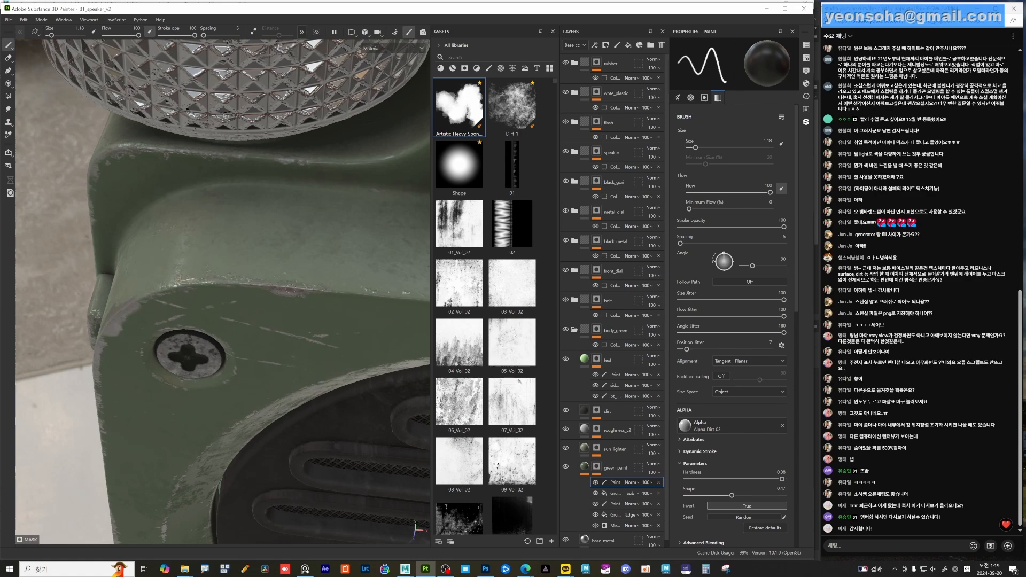
# - Paint fine chipped paint on the upper end of the worn vertical edge below the knurled metal dial
pyautogui.keyDown('alt'); pyautogui.moveTo(315, 320); pyautogui.dragTo(262, 332, button='right'); pyautogui.keyUp('alt')
pyautogui.keyDown('alt'); pyautogui.moveTo(291, 334); pyautogui.dragTo(348, 344); pyautogui.keyUp('alt')
pyautogui.keyDown('alt'); pyautogui.moveTo(348, 344); pyautogui.dragTo(337, 356, button='right'); pyautogui.keyUp('alt')
pyautogui.keyDown('alt'); pyautogui.moveTo(342, 353); pyautogui.dragTo(377, 389, button='middle'); pyautogui.keyUp('alt')
pyautogui.keyDown('alt'); pyautogui.moveTo(342, 388); pyautogui.dragTo(376, 386); pyautogui.keyUp('alt')
pyautogui.keyDown('alt'); pyautogui.moveTo(369, 386); pyautogui.dragTo(414, 378, button='right'); pyautogui.keyUp('alt')
pyautogui.keyDown('alt'); pyautogui.moveTo(321, 320); pyautogui.dragTo(278, 363, button='middle'); pyautogui.keyUp('alt')
pyautogui.keyDown('alt'); pyautogui.moveTo(256, 331); pyautogui.dragTo(321, 315, button='right'); pyautogui.keyUp('alt')
pyautogui.keyDown('alt'); pyautogui.moveTo(278, 321); pyautogui.dragTo(267, 302, button='middle'); pyautogui.keyUp('alt')
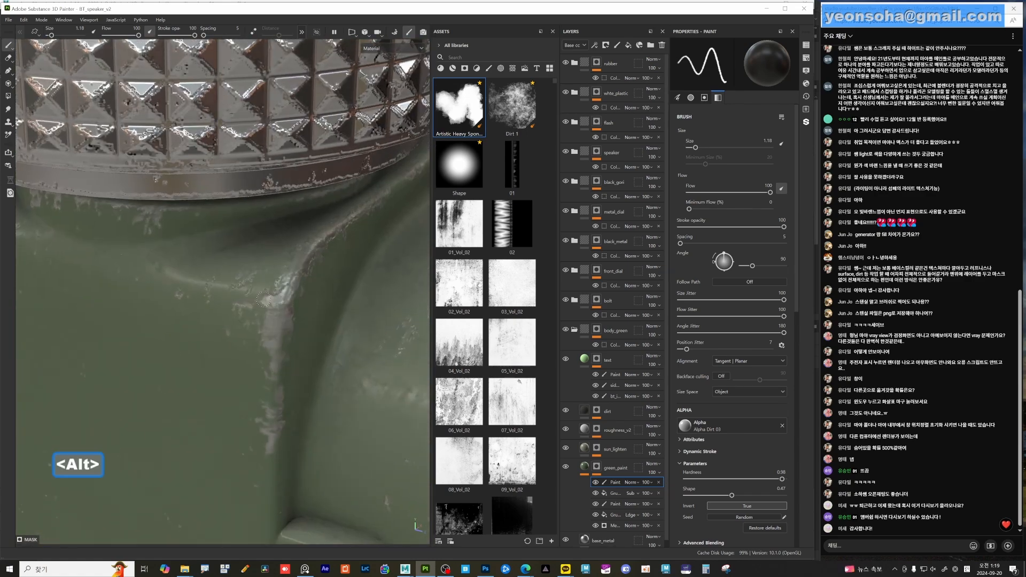
pyautogui.moveTo(268, 306); pyautogui.dragTo(273, 294)
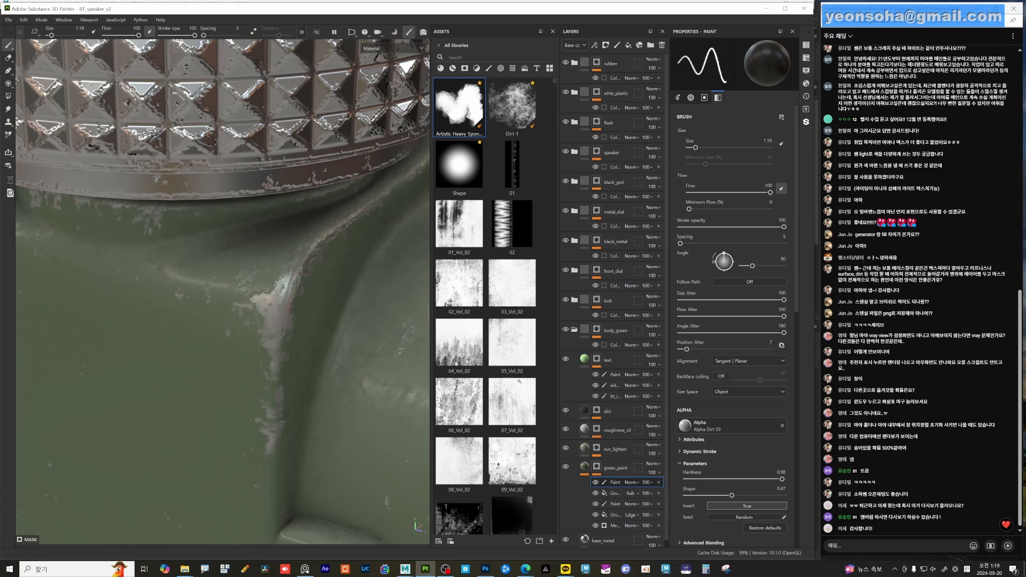
# - Examine the paint wear on the body's corner edges around the knurled dial and the side cover
pyautogui.keyDown('alt'); pyautogui.moveTo(292, 279); pyautogui.dragTo(222, 315, button='right'); pyautogui.keyUp('alt')
pyautogui.keyDown('alt'); pyautogui.moveTo(230, 315); pyautogui.dragTo(278, 321); pyautogui.keyUp('alt')
pyautogui.keyDown('alt'); pyautogui.moveTo(278, 321); pyautogui.dragTo(246, 326, button='right'); pyautogui.keyUp('alt')
pyautogui.keyDown('alt'); pyautogui.moveTo(246, 326); pyautogui.dragTo(283, 355, button='middle'); pyautogui.keyUp('alt')
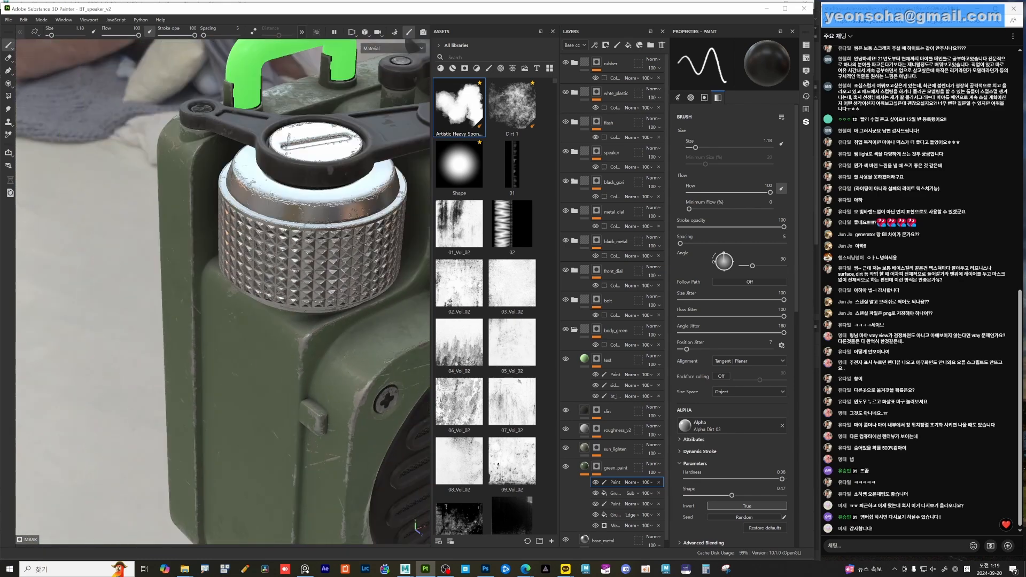
pyautogui.keyDown('alt'); pyautogui.moveTo(267, 277); pyautogui.dragTo(294, 382, button='middle'); pyautogui.keyUp('alt')
pyautogui.keyDown('alt'); pyautogui.moveTo(283, 321); pyautogui.dragTo(235, 358); pyautogui.keyUp('alt')
pyautogui.keyDown('alt'); pyautogui.moveTo(213, 347); pyautogui.dragTo(262, 369, button='right'); pyautogui.keyUp('alt')
pyautogui.keyDown('alt'); pyautogui.moveTo(262, 368); pyautogui.dragTo(200, 340); pyautogui.keyUp('alt')
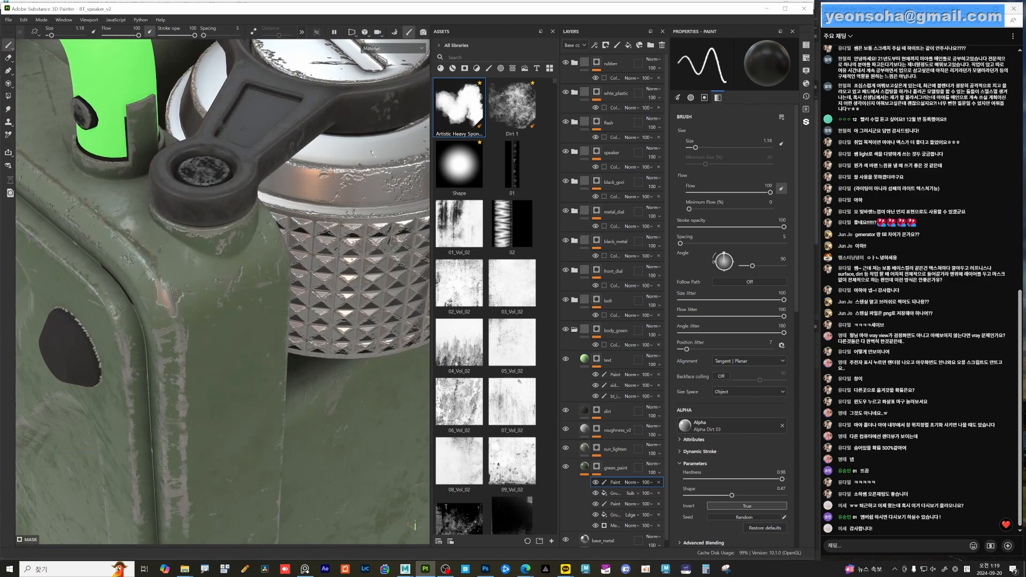
pyautogui.keyDown('alt'); pyautogui.moveTo(215, 375); pyautogui.dragTo(179, 369, button='right'); pyautogui.keyUp('alt')
pyautogui.keyDown('alt'); pyautogui.moveTo(180, 369); pyautogui.dragTo(276, 388); pyautogui.keyUp('alt')
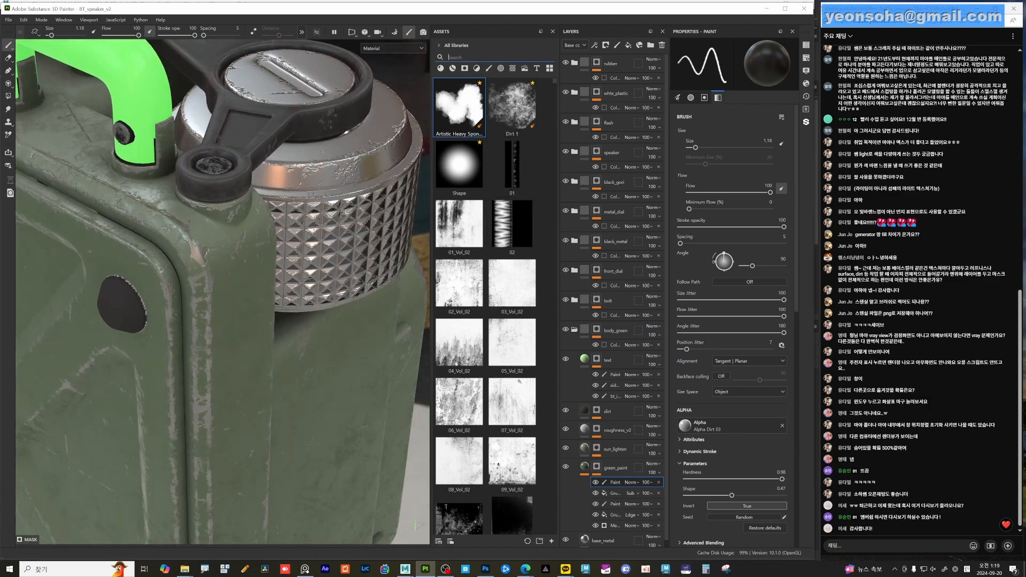
# - Search the assets for "stencil" and assign stencil_08 as the brush's stencil
pyautogui.write('stencil')
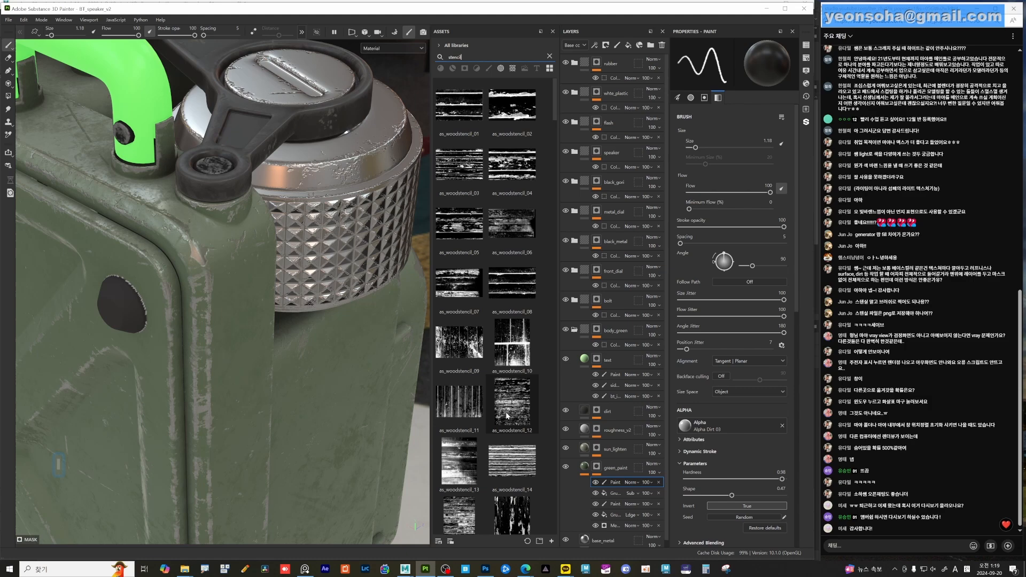
pyautogui.scroll(-3, 508, 401)
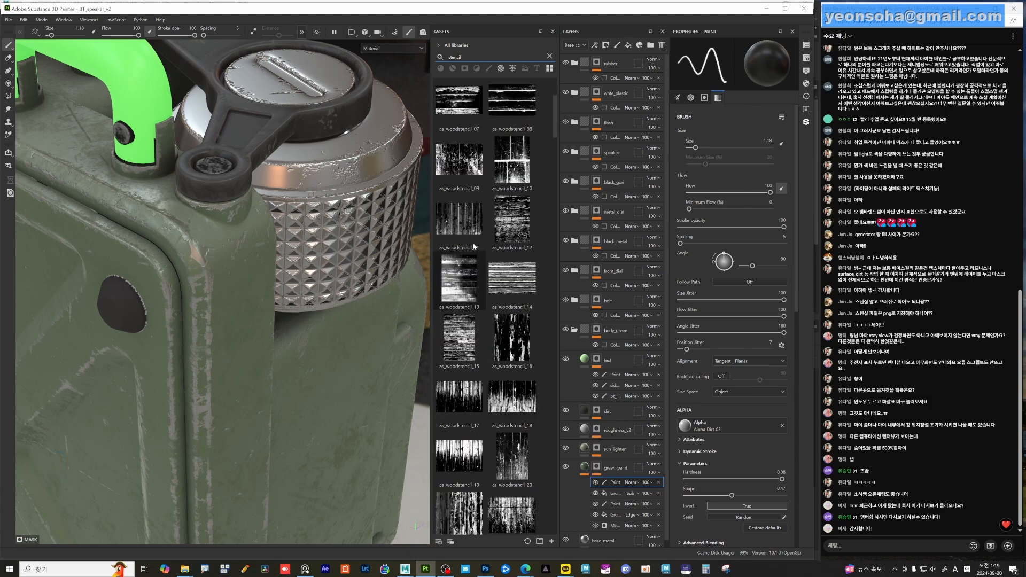
pyautogui.scroll(-8, 481, 386)
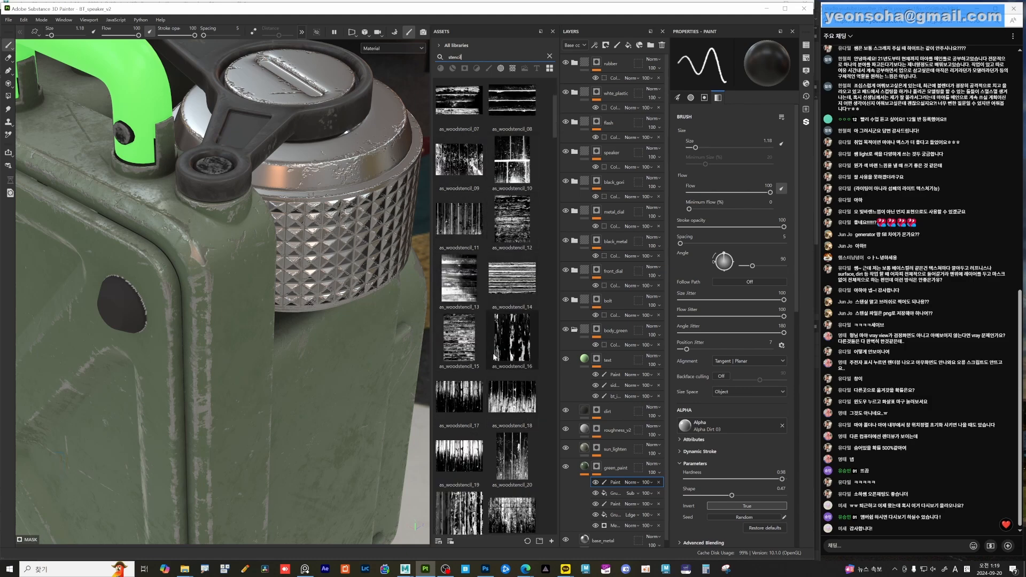
pyautogui.scroll(-15, 487, 344)
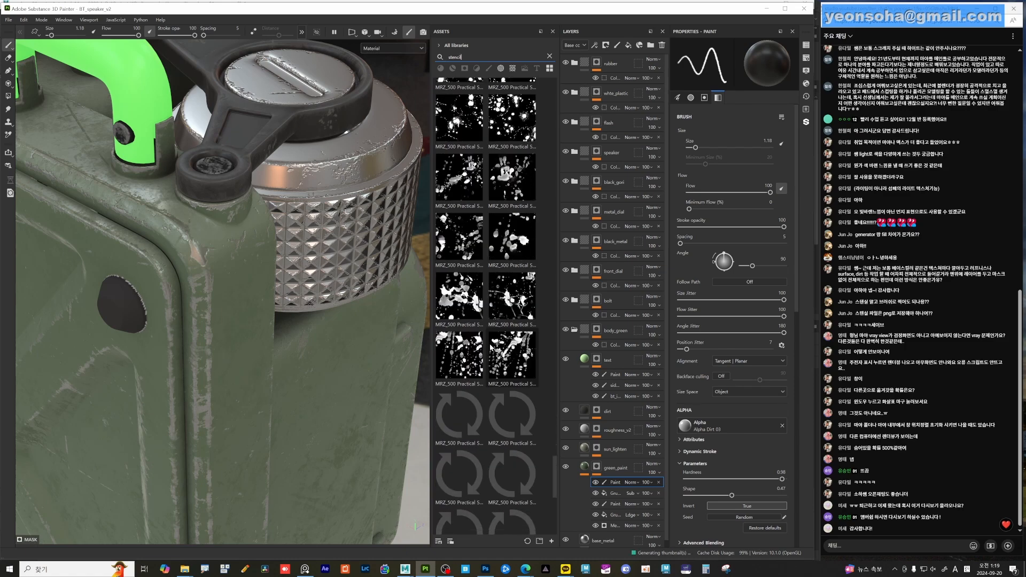
pyautogui.scroll(-5, 475, 369)
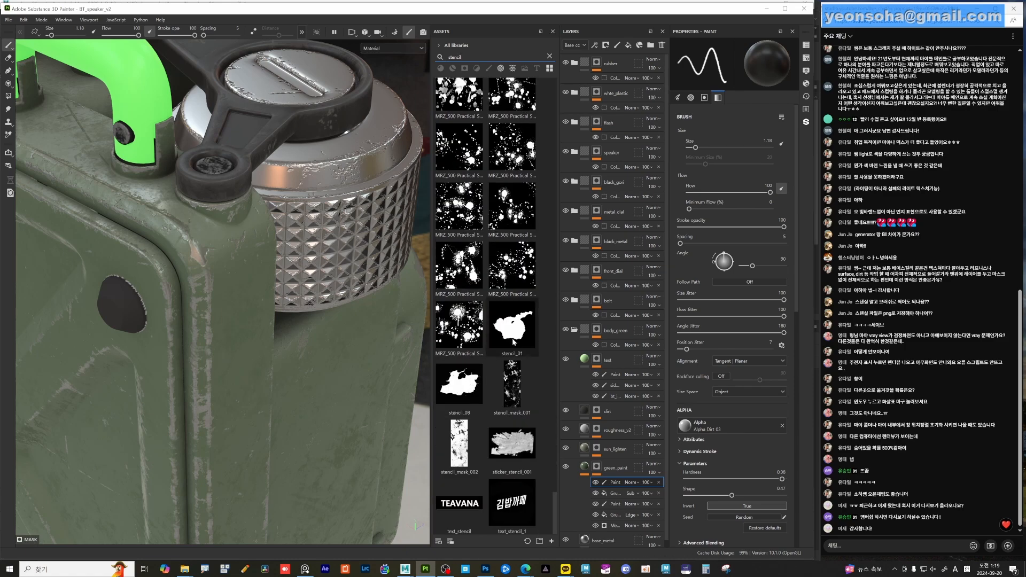
pyautogui.moveTo(514, 344)
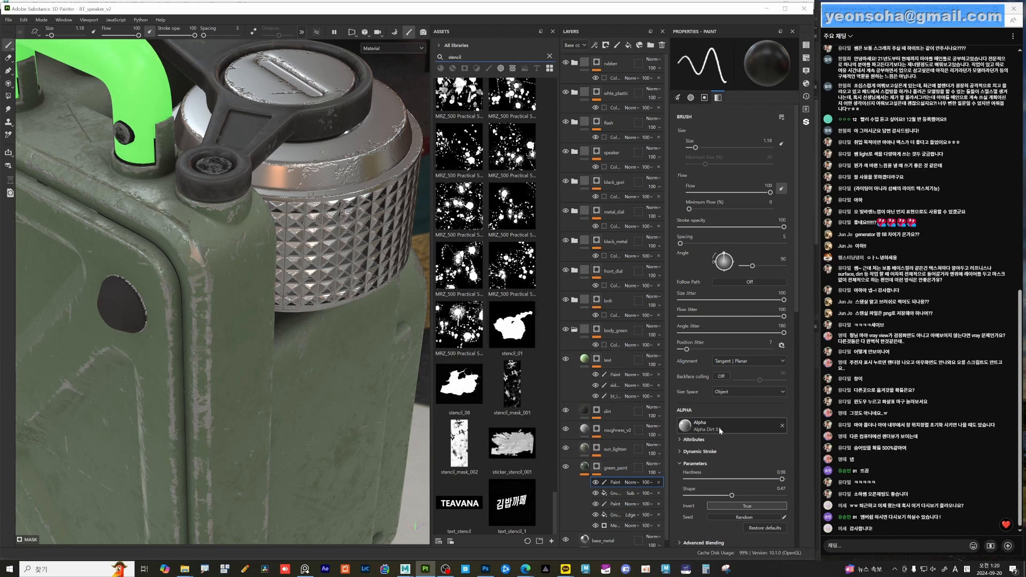
pyautogui.click(739, 428)
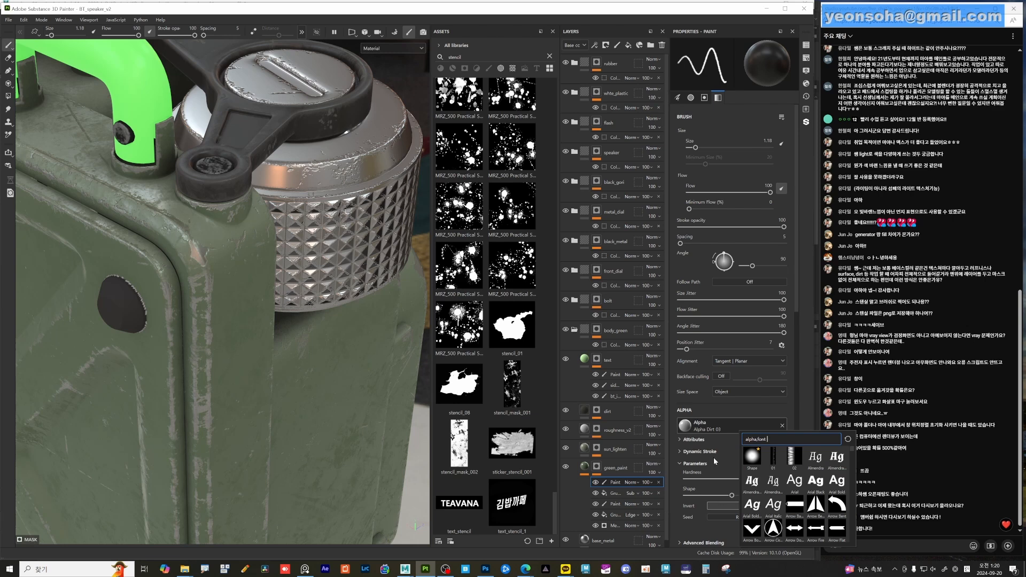
pyautogui.click(755, 407)
pyautogui.scroll(-5, 761, 418)
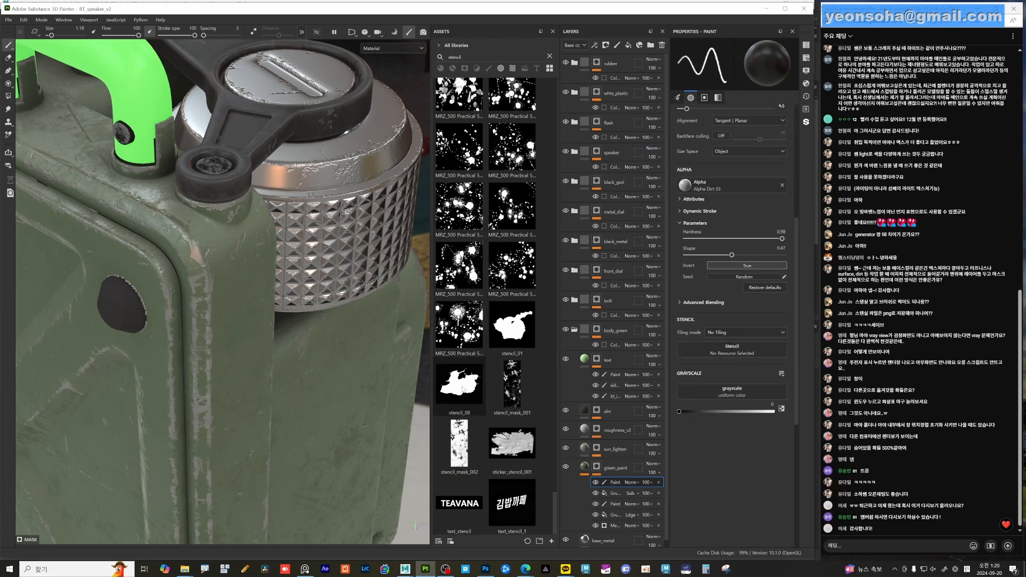
pyautogui.moveTo(459, 382); pyautogui.dragTo(733, 351)
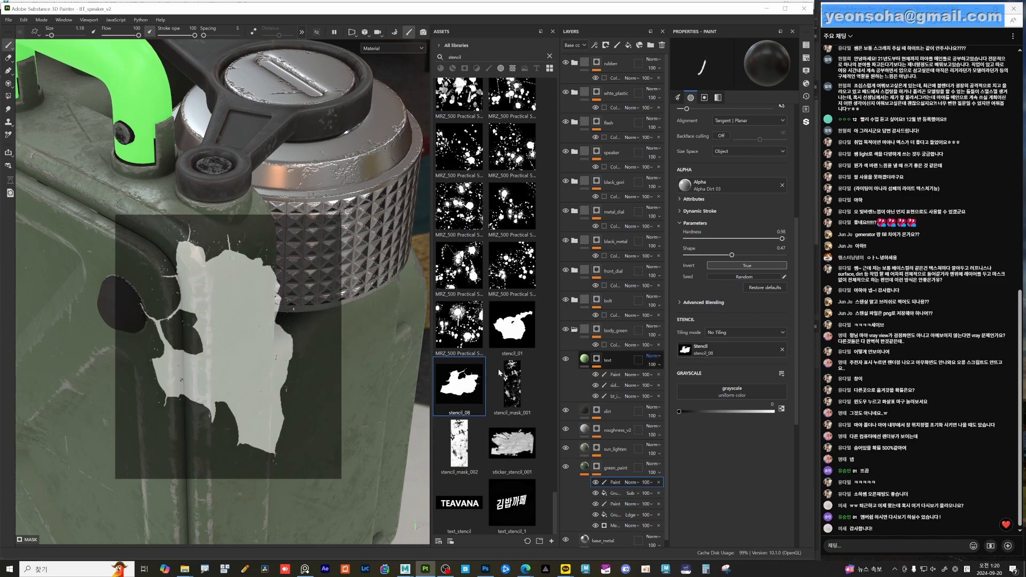
# - Shrink the stencil to a small patch over the body's worn corner edge beside the side cover
pyautogui.scroll(2, 228, 402)
pyautogui.keyDown('alt'); pyautogui.moveTo(228, 401); pyautogui.dragTo(275, 419); pyautogui.keyUp('alt')
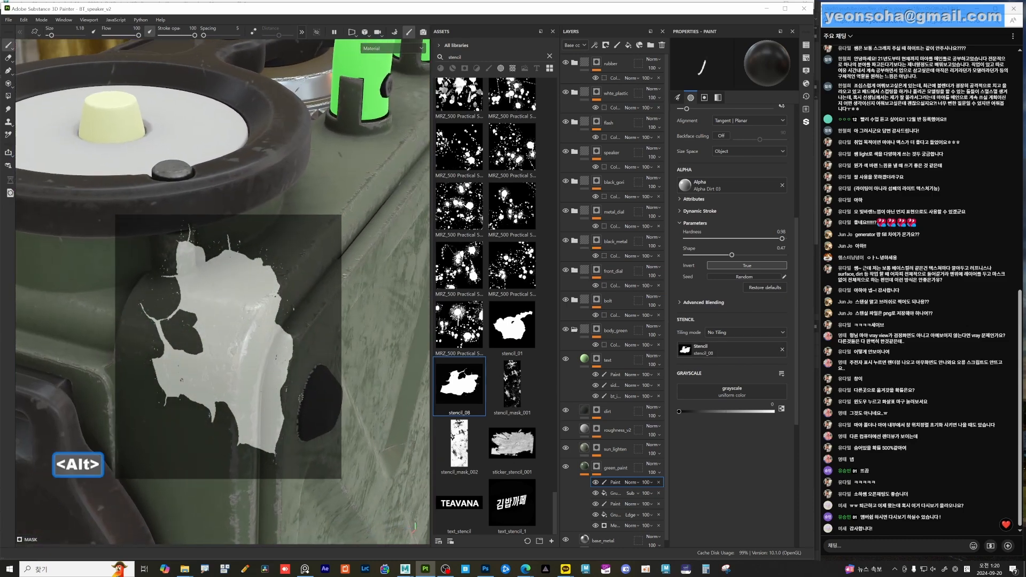
pyautogui.press('ctrl')
pyautogui.press('s')
pyautogui.moveTo(274, 419); pyautogui.dragTo(228, 398, button='right')
pyautogui.keyDown('alt'); pyautogui.moveTo(228, 398); pyautogui.dragTo(233, 369); pyautogui.keyUp('alt')
pyautogui.keyDown('alt'); pyautogui.moveTo(299, 388); pyautogui.dragTo(382, 398, button='right'); pyautogui.keyUp('alt')
pyautogui.keyDown('alt'); pyautogui.moveTo(289, 348); pyautogui.dragTo(279, 412, button='middle'); pyautogui.keyUp('alt')
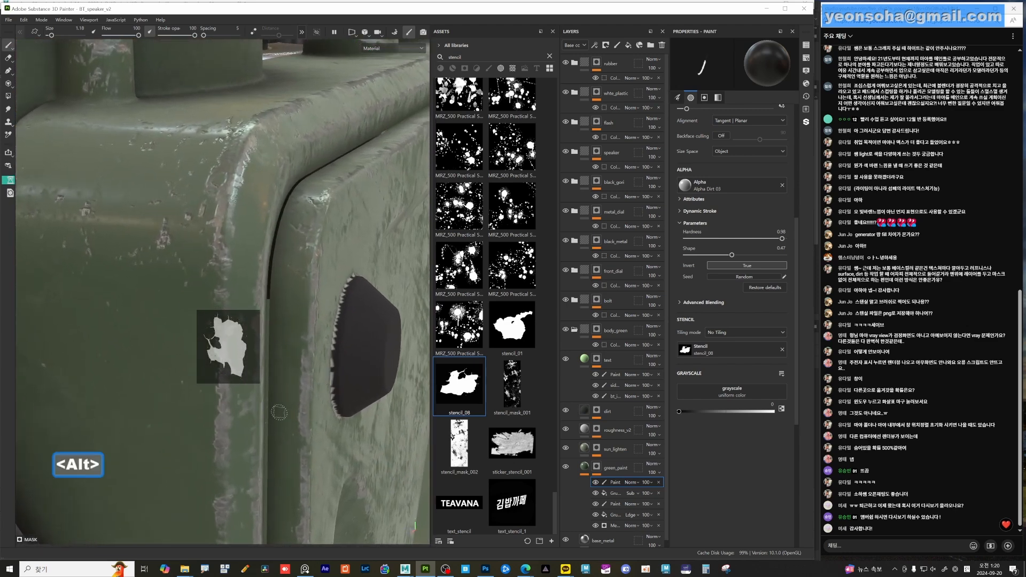
# - Rotate the stencil slightly, set the brush size to 1.84 and paint a chip through it on the corner edge
pyautogui.press('s')
pyautogui.moveTo(279, 411); pyautogui.dragTo(220, 394)
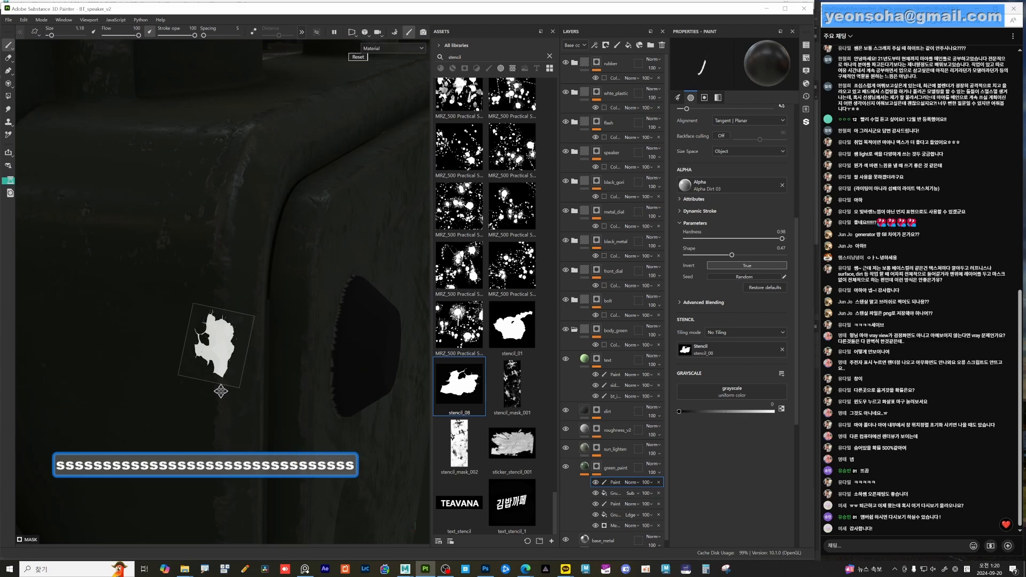
pyautogui.keyDown('ctrl'); pyautogui.moveTo(209, 354); pyautogui.dragTo(213, 353, button='right'); pyautogui.keyUp('ctrl')
pyautogui.moveTo(209, 356); pyautogui.dragTo(217, 340)
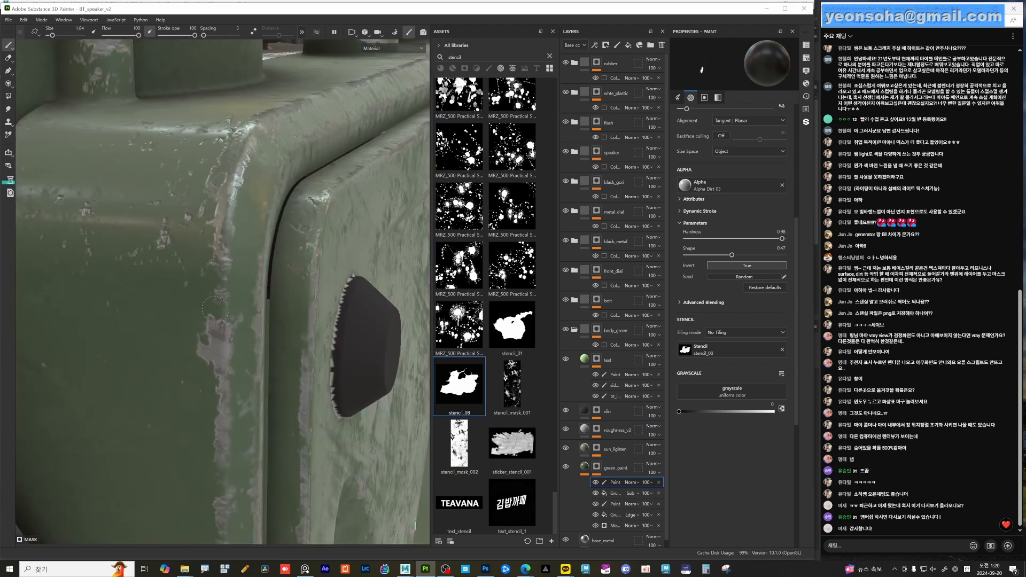
# - Preview stencil_01 in the assets and examine the chipped paint on the whole speaker
pyautogui.keyDown('alt'); pyautogui.moveTo(283, 432); pyautogui.dragTo(213, 428, button='right'); pyautogui.keyUp('alt')
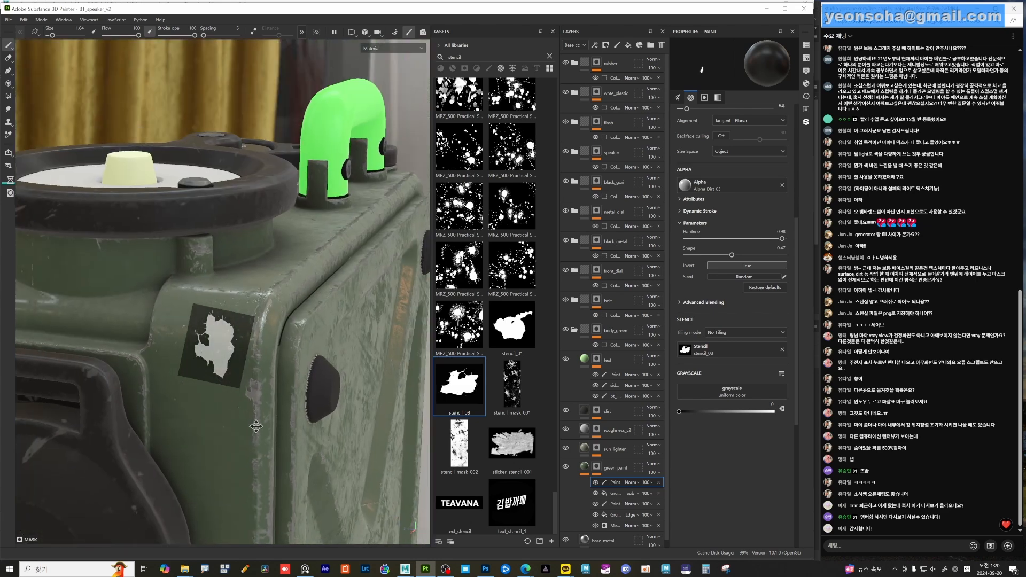
pyautogui.keyDown('alt'); pyautogui.moveTo(214, 428); pyautogui.dragTo(428, 468); pyautogui.keyUp('alt')
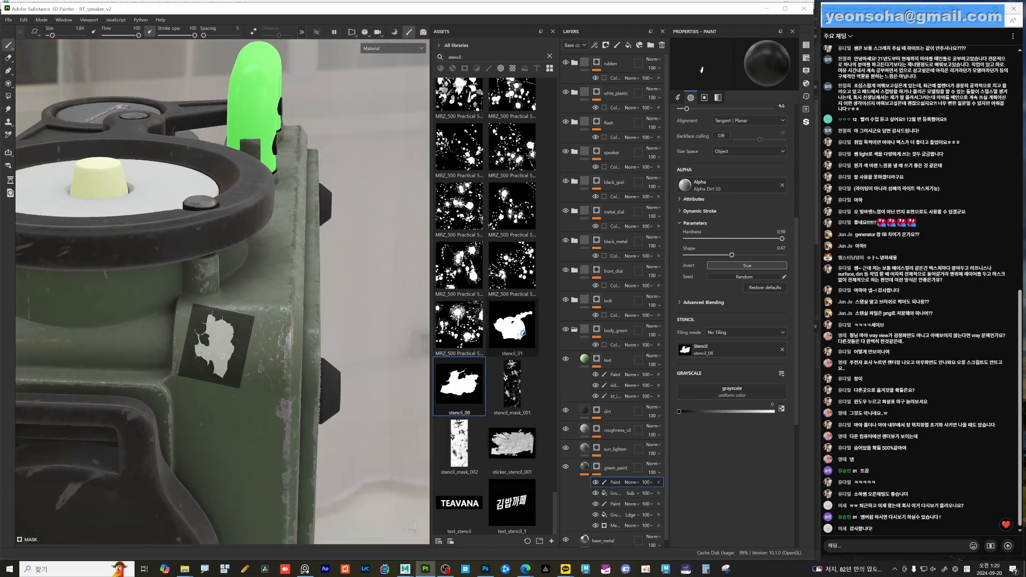
pyautogui.click(516, 343)
pyautogui.moveTo(516, 342)
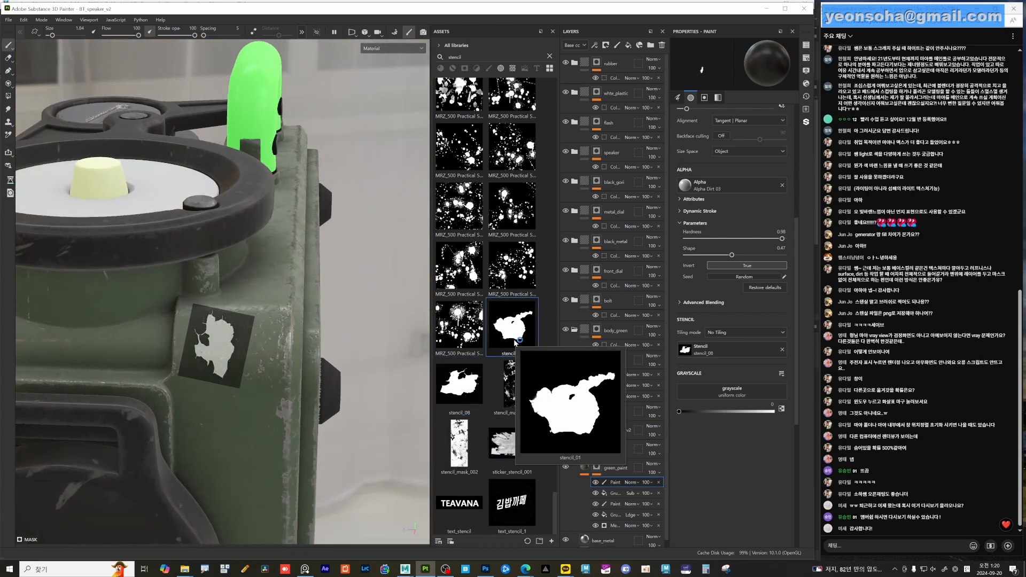
pyautogui.keyDown('alt'); pyautogui.moveTo(326, 368); pyautogui.dragTo(507, 443); pyautogui.keyUp('alt')
pyautogui.keyDown('alt'); pyautogui.moveTo(299, 399); pyautogui.dragTo(391, 235, button='middle'); pyautogui.keyUp('alt')
pyautogui.keyDown('alt'); pyautogui.moveTo(374, 256); pyautogui.dragTo(160, 343, button='right'); pyautogui.keyUp('alt')
pyautogui.keyDown('alt'); pyautogui.moveTo(160, 344); pyautogui.dragTo(257, 358); pyautogui.keyUp('alt')
pyautogui.keyDown('alt'); pyautogui.moveTo(257, 358); pyautogui.dragTo(258, 370, button='middle'); pyautogui.keyUp('alt')
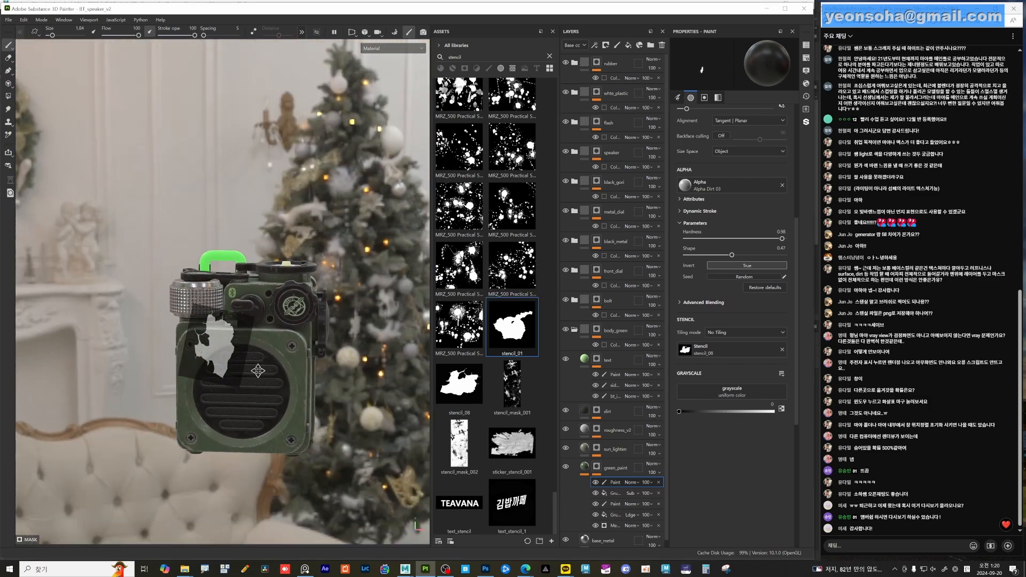
pyautogui.keyDown('alt'); pyautogui.moveTo(257, 371); pyautogui.dragTo(344, 439); pyautogui.keyUp('alt')
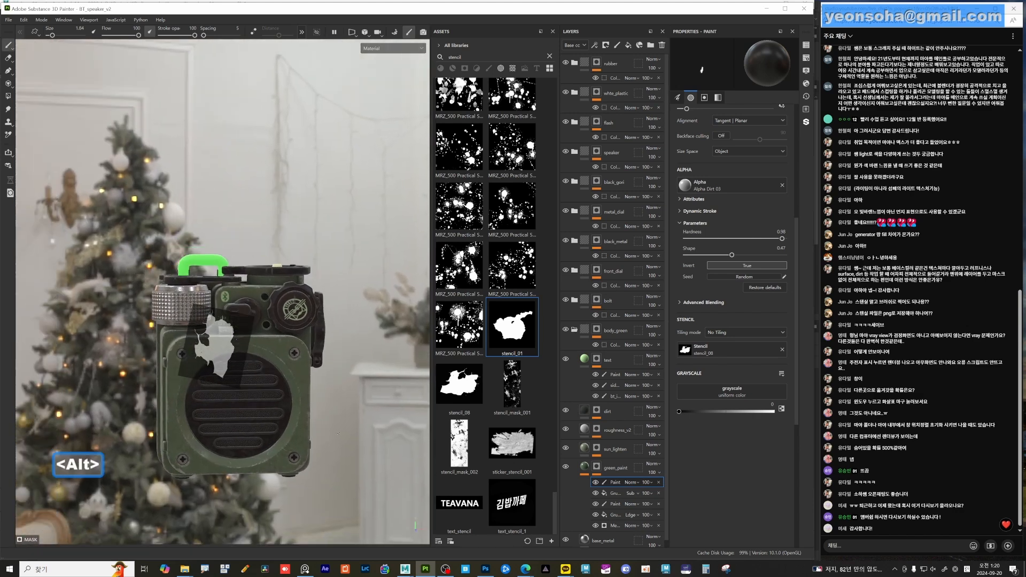
# - Remove stencil_08 from the brush and save the project
pyautogui.click(783, 350)
pyautogui.keyDown('alt'); pyautogui.moveTo(272, 296); pyautogui.dragTo(247, 261, button='middle'); pyautogui.keyUp('alt')
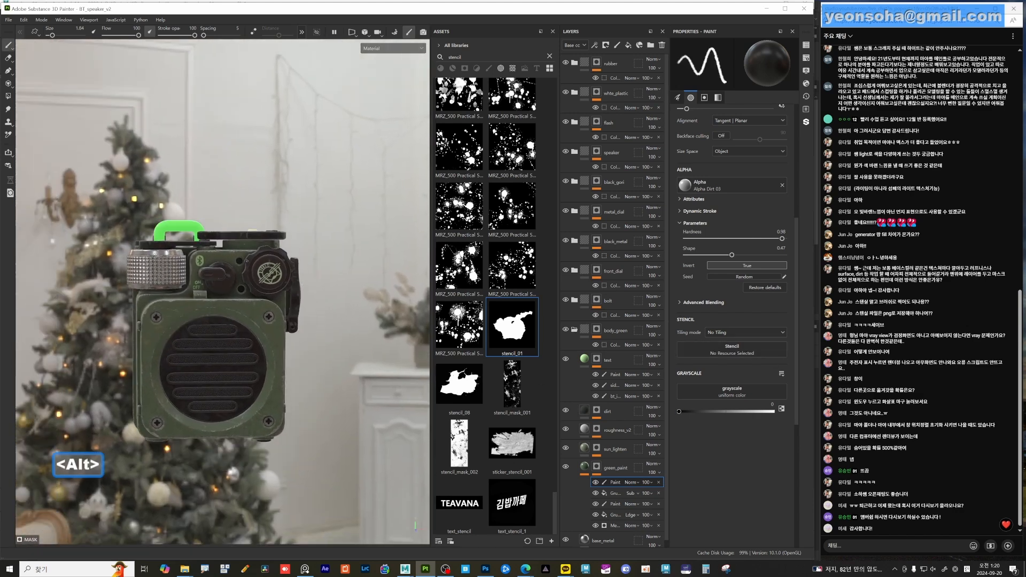
pyautogui.click(9, 19)
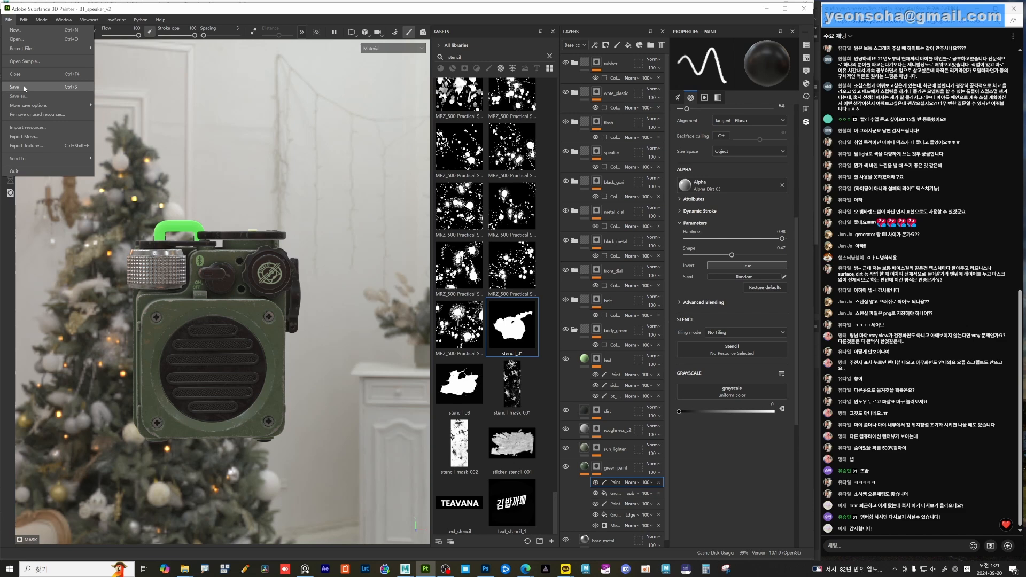
pyautogui.keyDown('alt'); pyautogui.moveTo(291, 322); pyautogui.dragTo(249, 326); pyautogui.keyUp('alt')
pyautogui.keyDown('alt'); pyautogui.moveTo(249, 326); pyautogui.dragTo(248, 296, button='middle'); pyautogui.keyUp('alt')
pyautogui.keyDown('alt'); pyautogui.moveTo(248, 296); pyautogui.dragTo(256, 295); pyautogui.keyUp('alt')
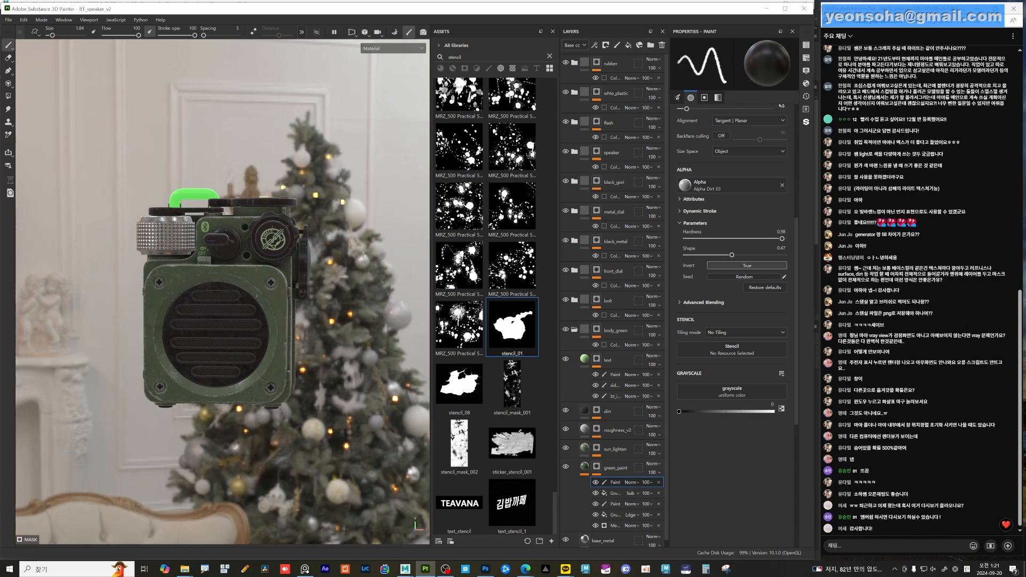
pyautogui.keyDown('alt'); pyautogui.moveTo(266, 254); pyautogui.dragTo(212, 265); pyautogui.keyUp('alt')
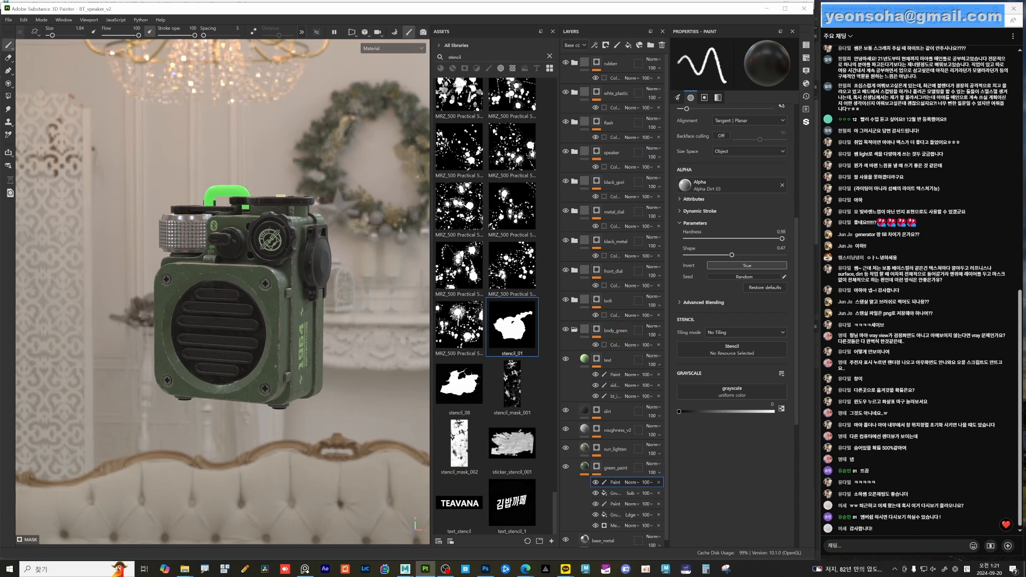
pyautogui.keyDown('alt'); pyautogui.moveTo(277, 388); pyautogui.dragTo(295, 385); pyautogui.keyUp('alt')
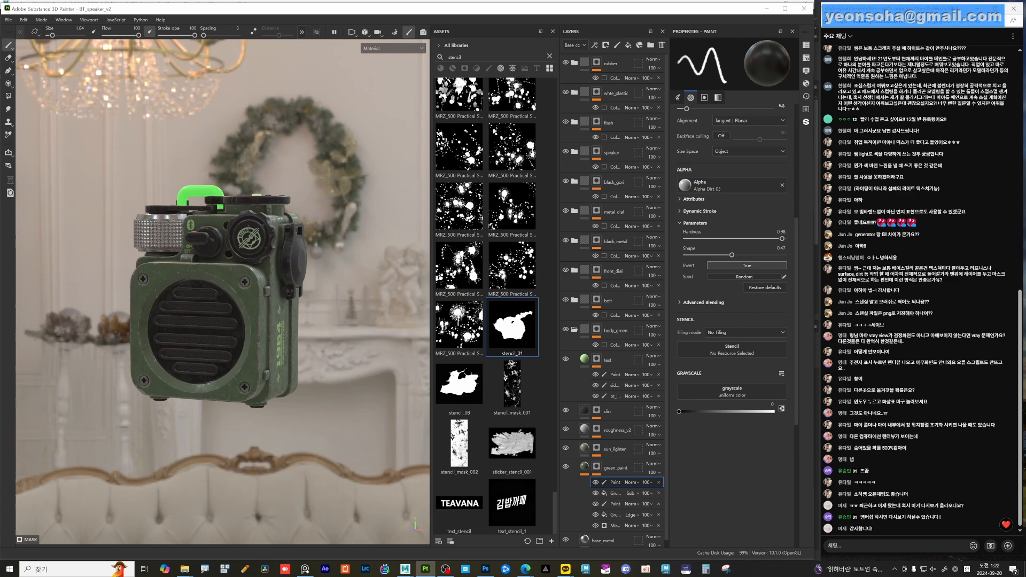
# - Switch to the live chat window and post the message "수고하셨습니다"
pyautogui.click(871, 546)
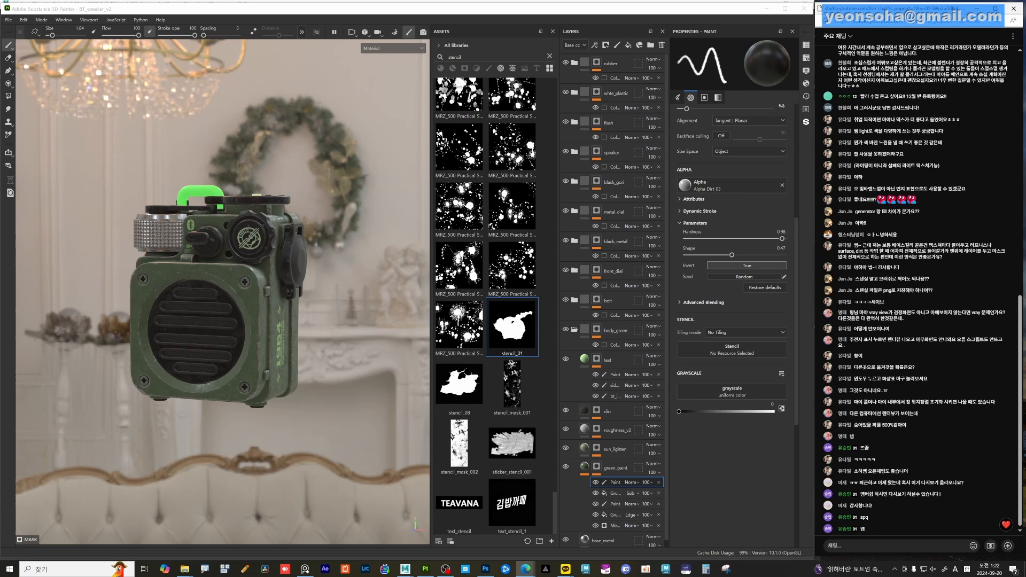
pyautogui.write('tnrhgkt')
pyautogui.press('BackSpace')
pyautogui.press('BackSpace')
pyautogui.press('BackSpace')
pyautogui.press('BackSpace')
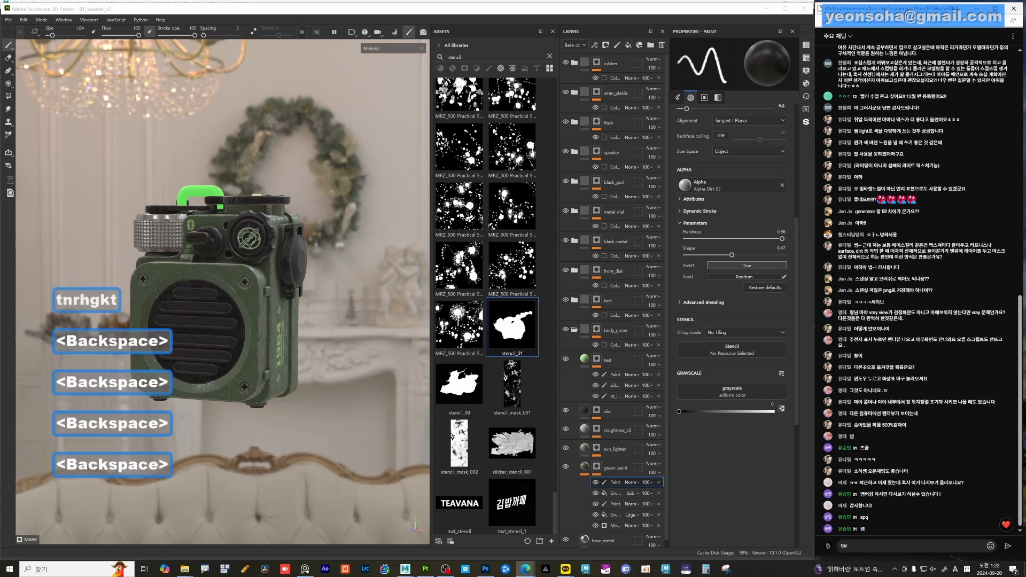
pyautogui.press('BackSpace')
pyautogui.press('Hangul')
pyautogui.write('수고ㅎ')
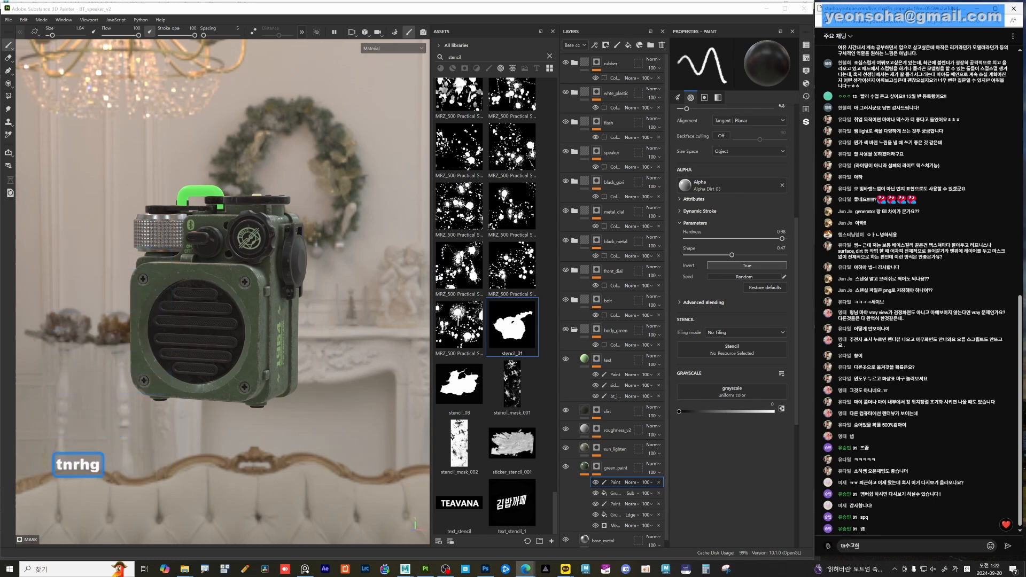
pyautogui.write('ㅏ')
pyautogui.press('Home')
pyautogui.press('Delete')
pyautogui.press('Delete')
pyautogui.press('End')
pyautogui.write('셔')
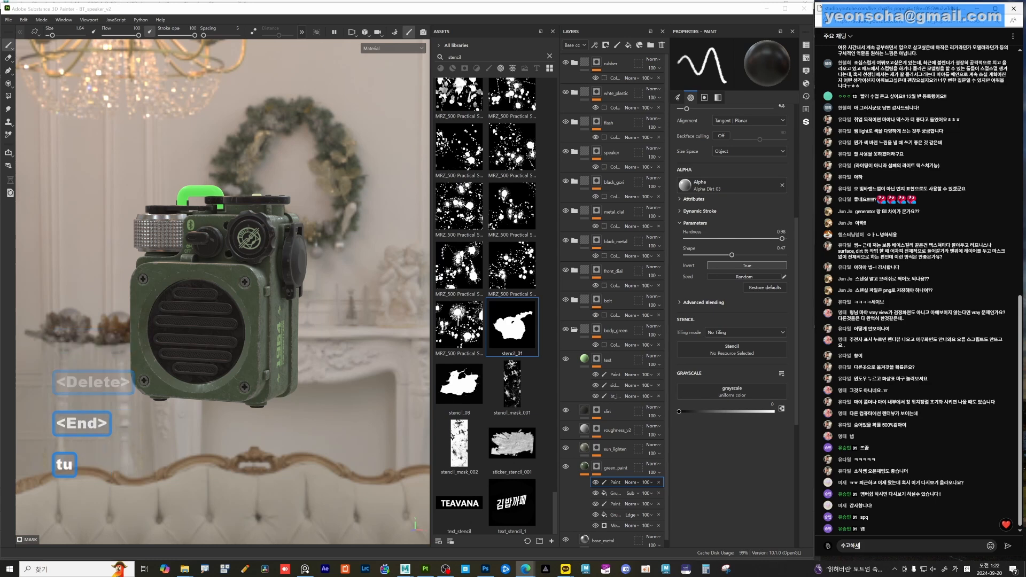
pyautogui.write('ㅆㅆ')
pyautogui.press('BackSpace')
pyautogui.write('습')
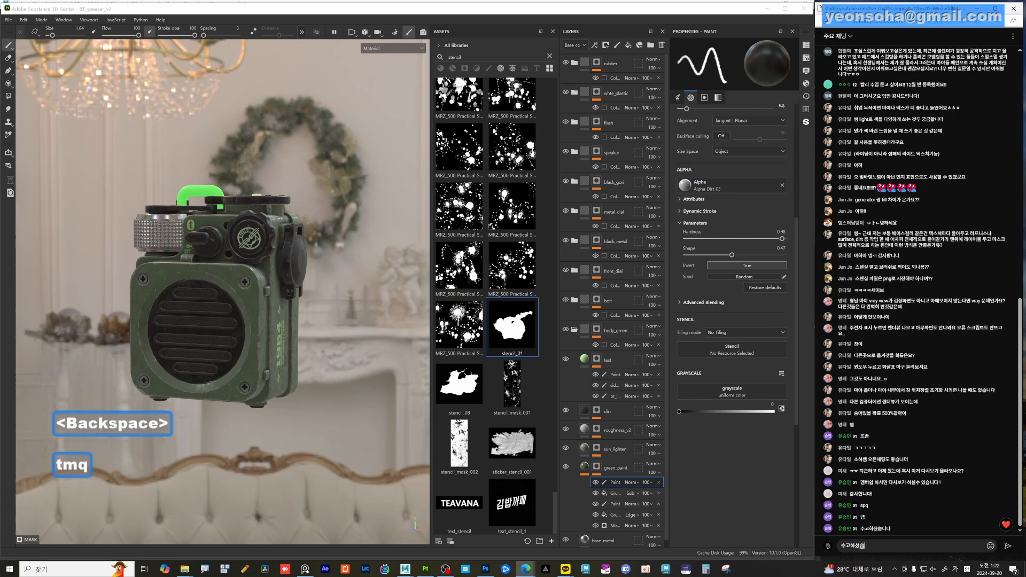
pyautogui.write('니다')
pyautogui.press('Return')
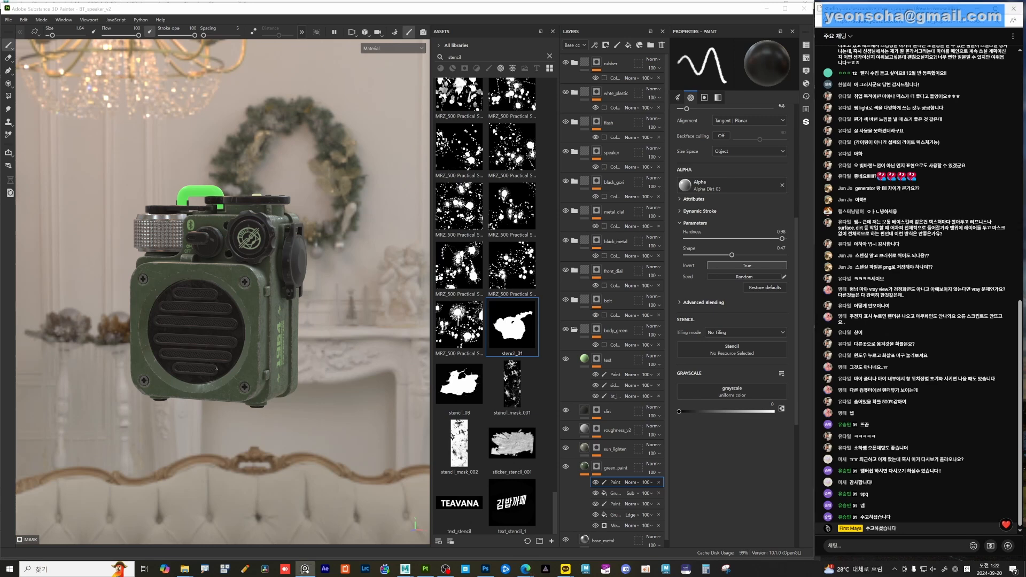
# - Return to Substance 3D Painter and save the speaker project
pyautogui.click(9, 19)
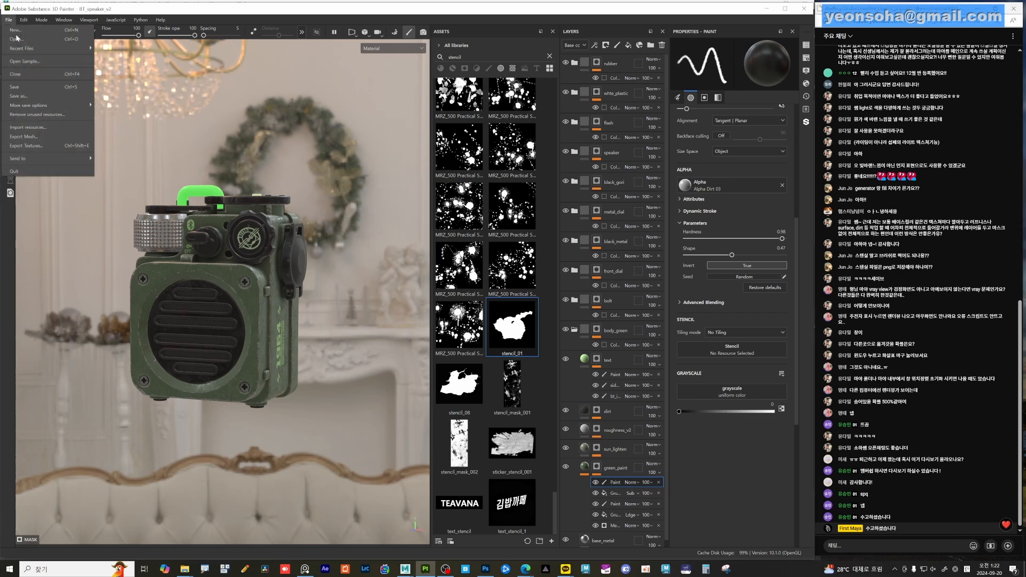
pyautogui.click(26, 86)
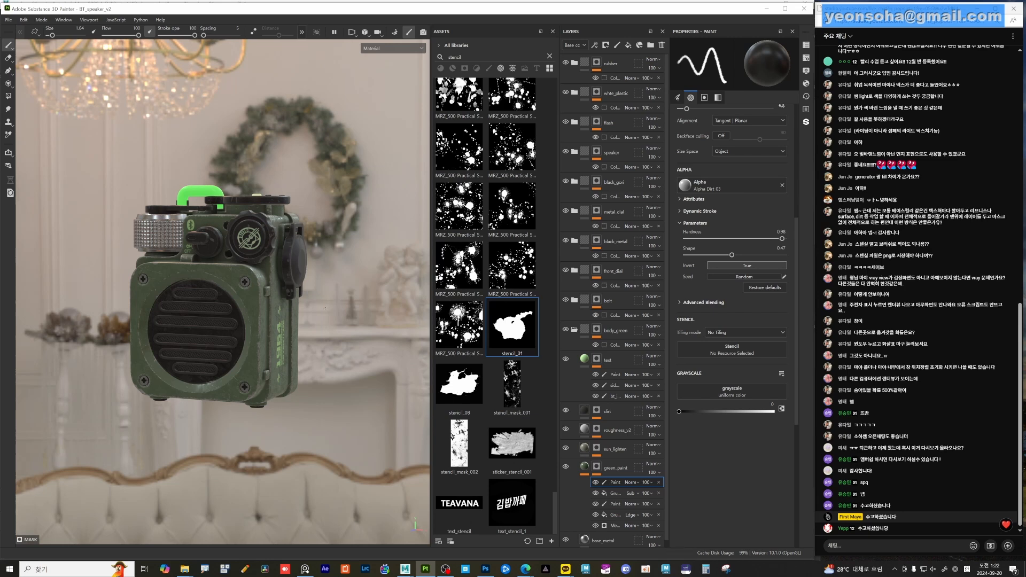